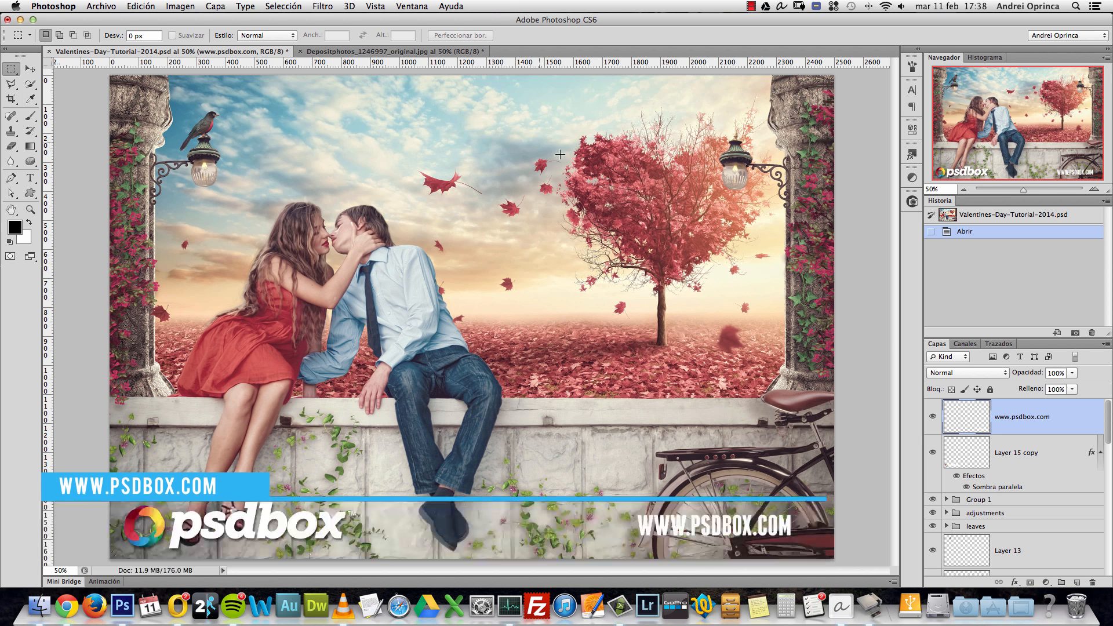
Step: Compare the original couple photo with the finished Valentine composite and collapse the effects list of the Layer 15 copy layer
click(437, 52)
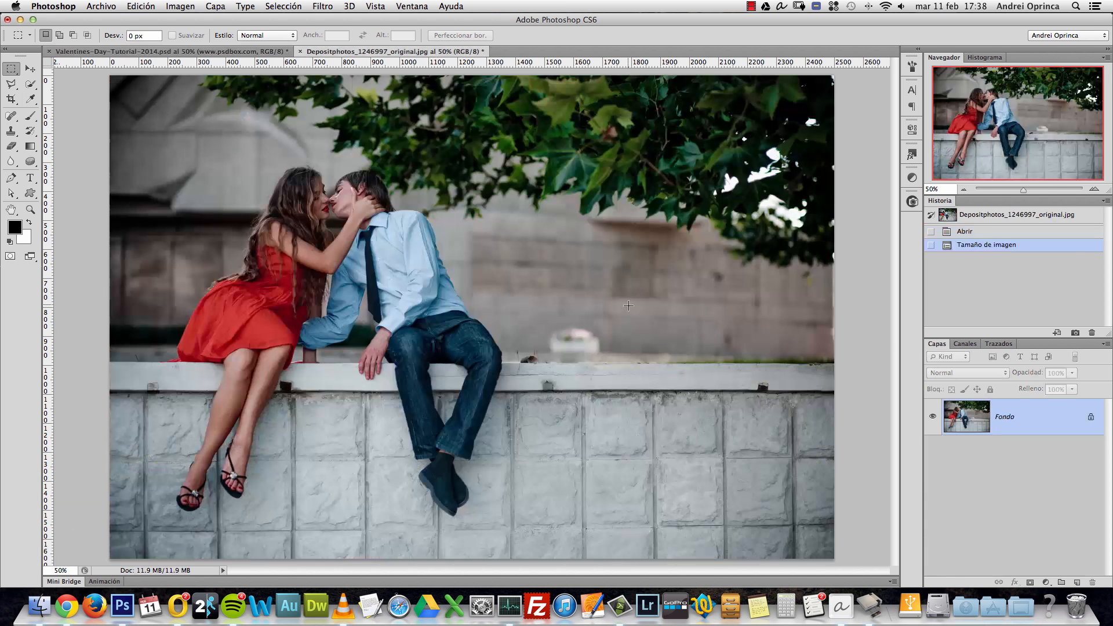
click(265, 54)
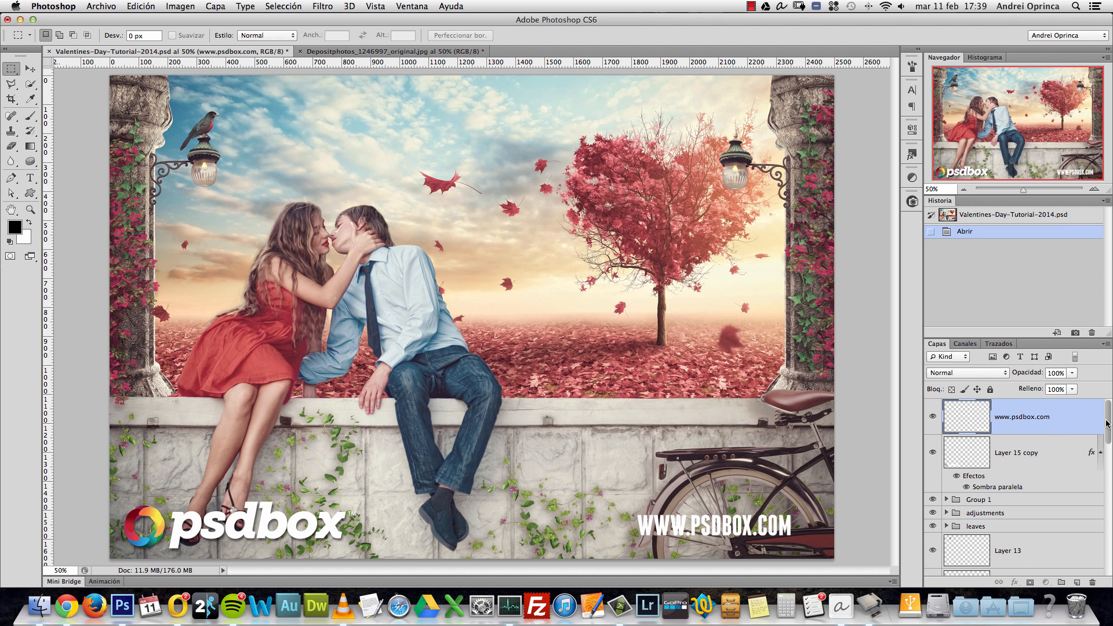
click(1100, 451)
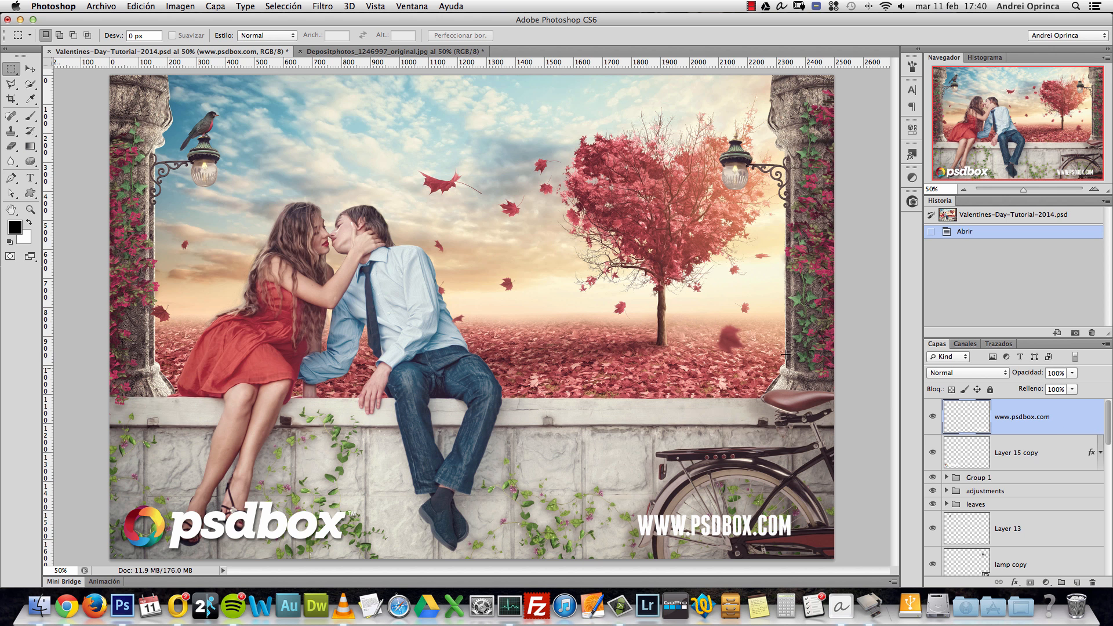
Step: Check the pixel dimensions and resolution of the original couple photo without resizing it
click(475, 52)
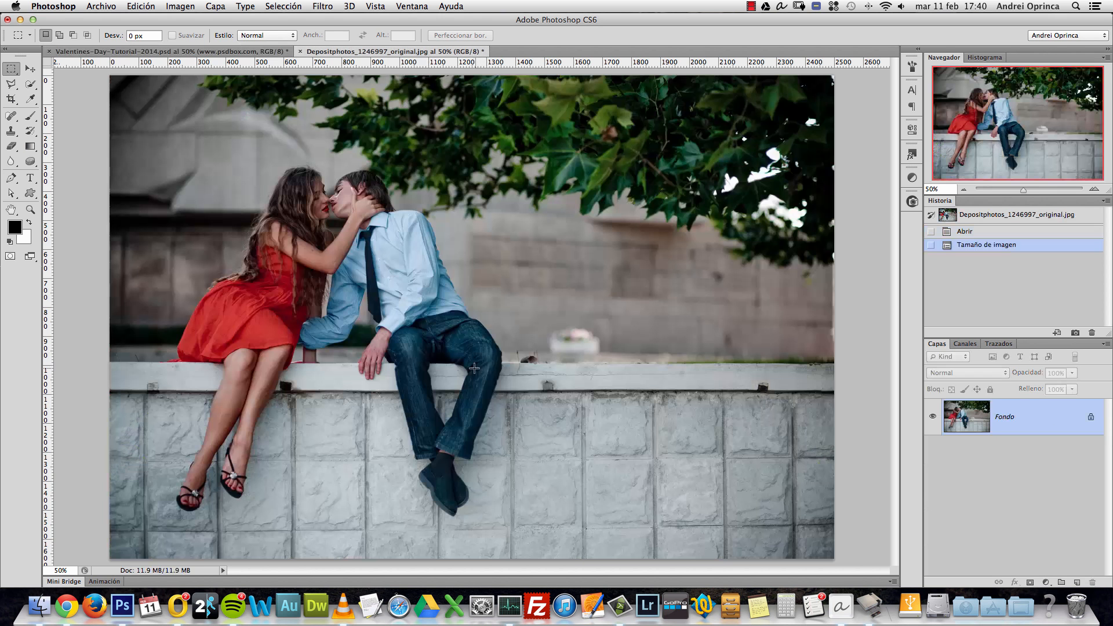
key(alt+super+i)
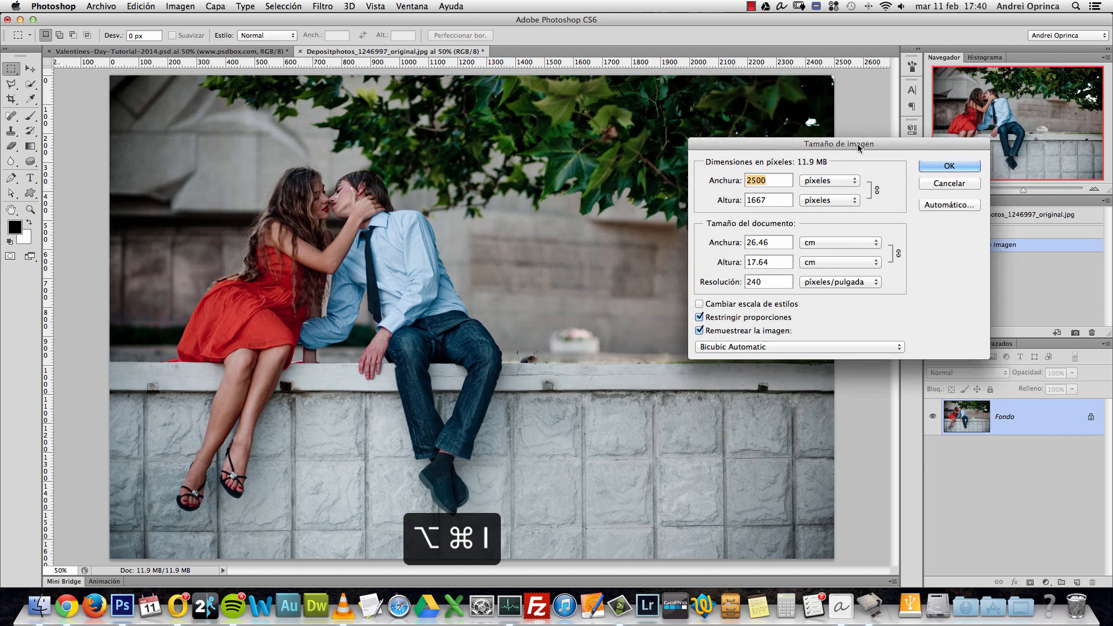
drag(857, 144, 742, 81)
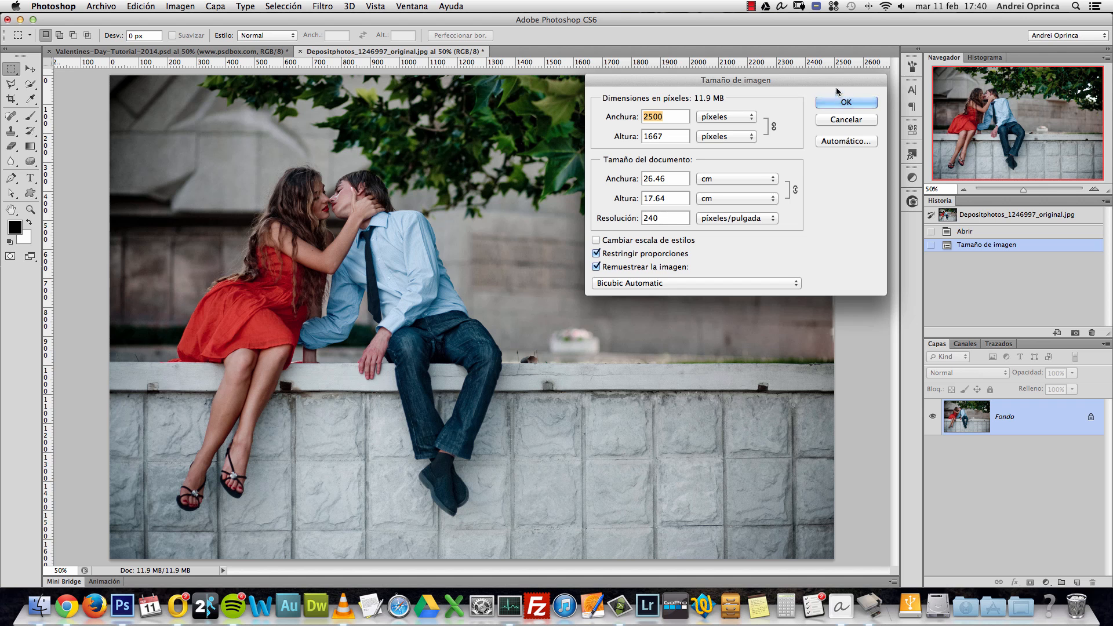
drag(835, 85, 806, 197)
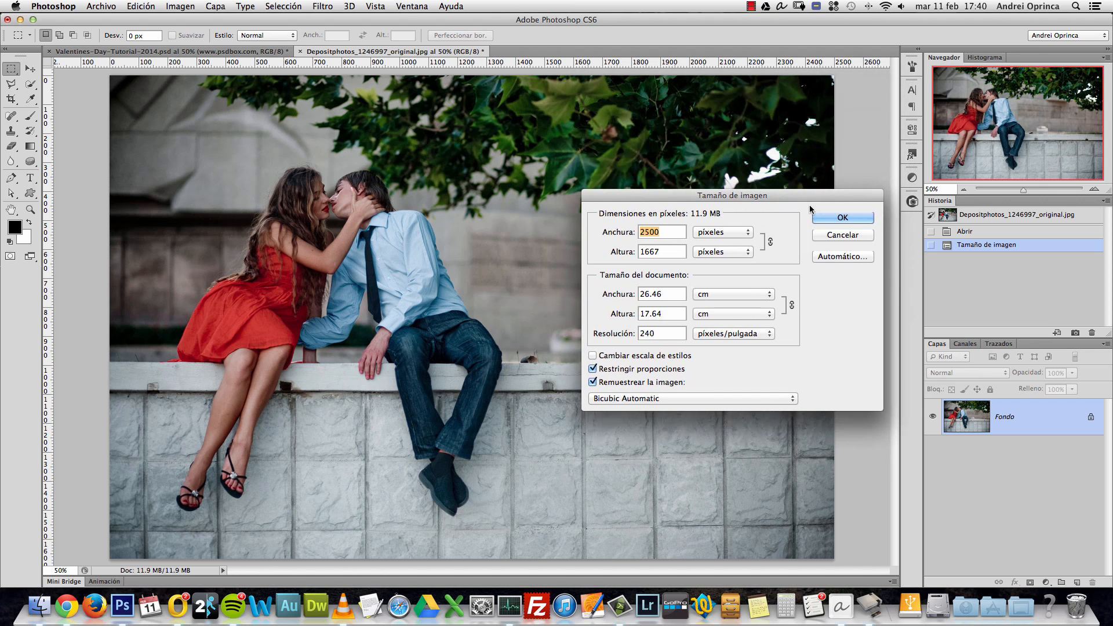
click(863, 236)
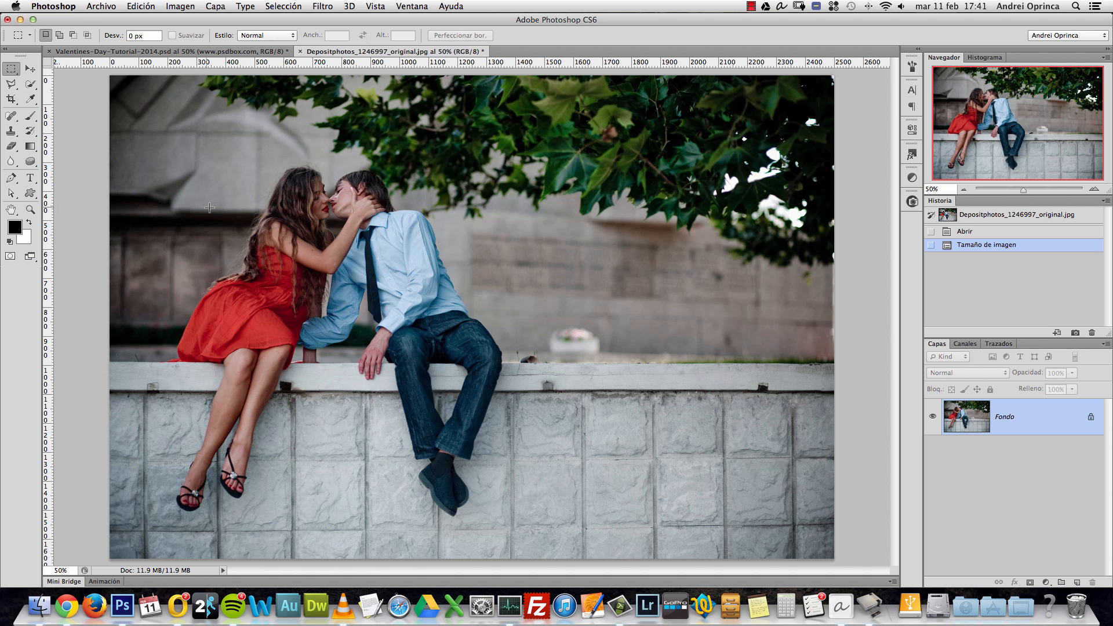
Step: Convert the couple photo's locked background into a regular layer and add an empty layer mask to it
key(p)
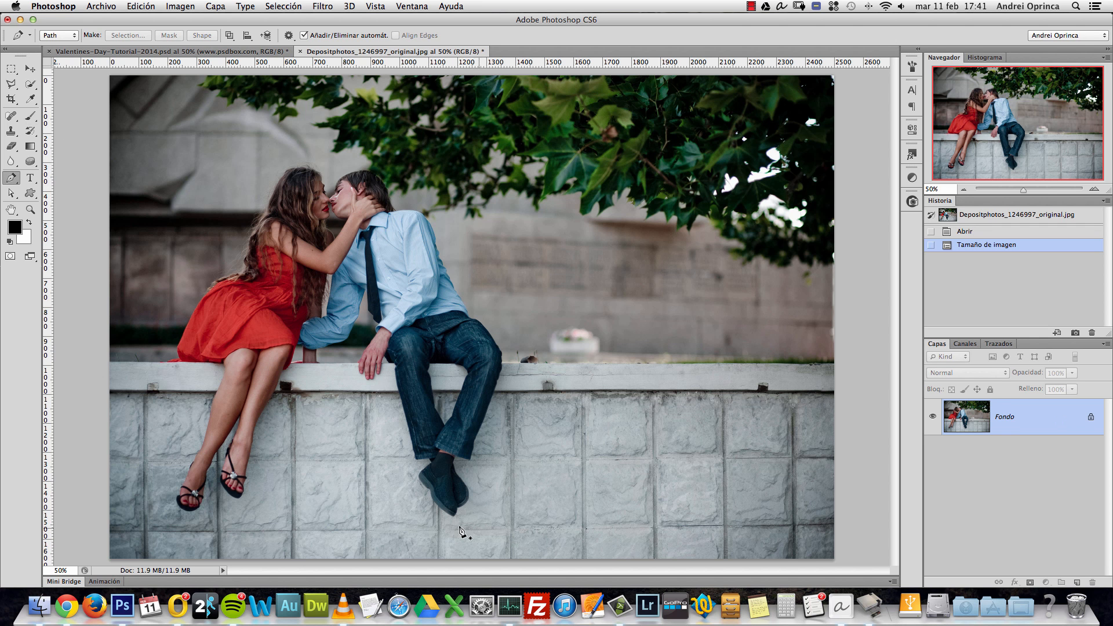
alt+double_click(1040, 419)
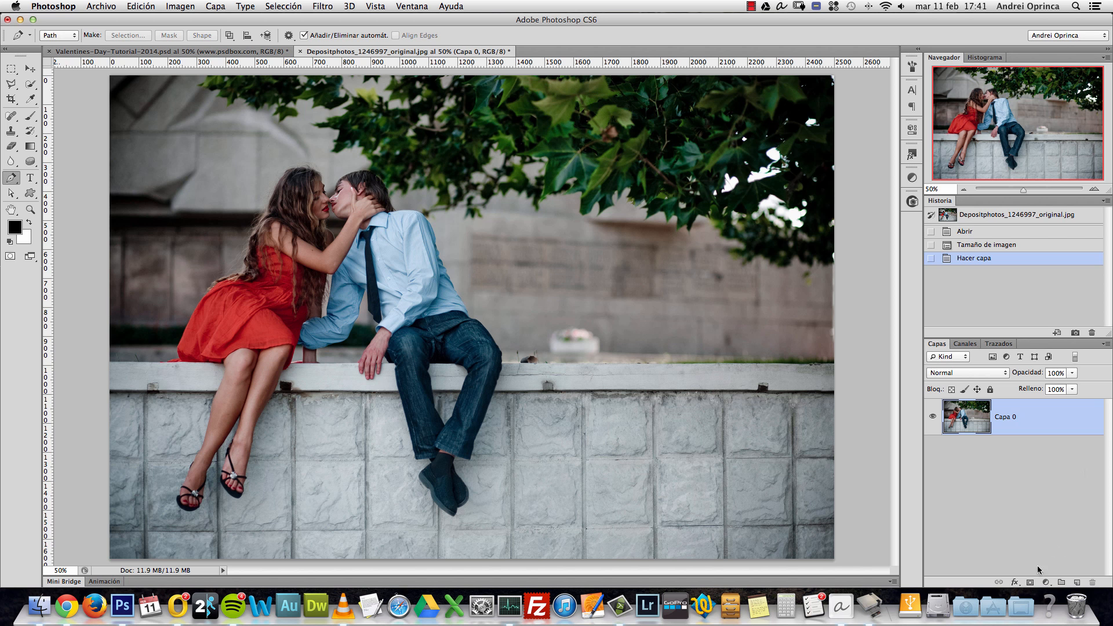
click(1030, 582)
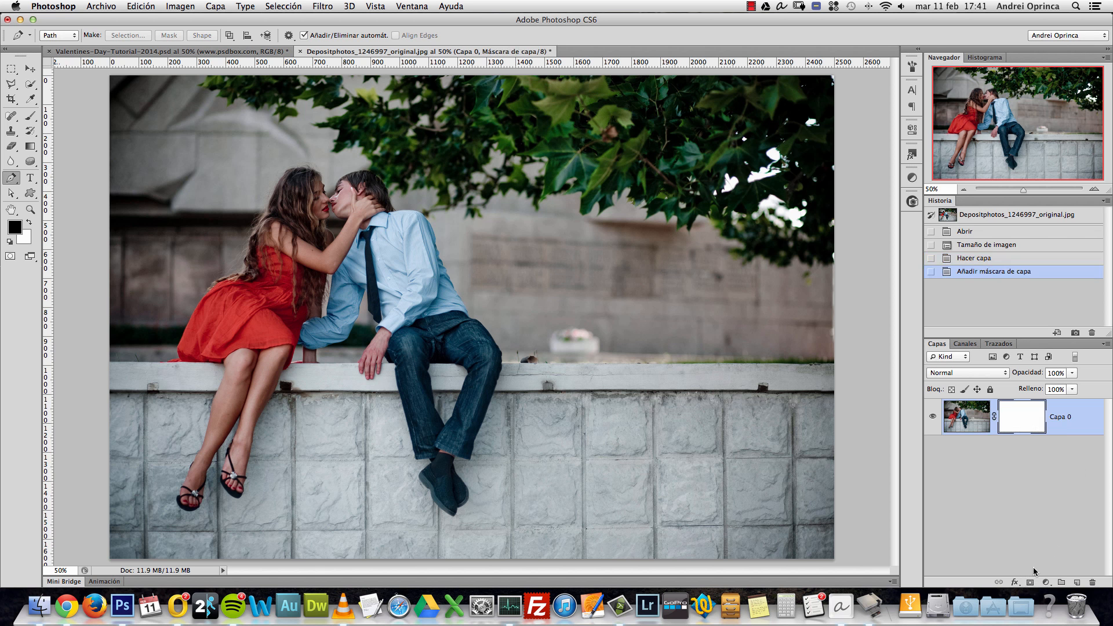
Step: With the Pen tool in Path mode, start a path at the photo's right border along the wall's upper edge
right_click(12, 178)
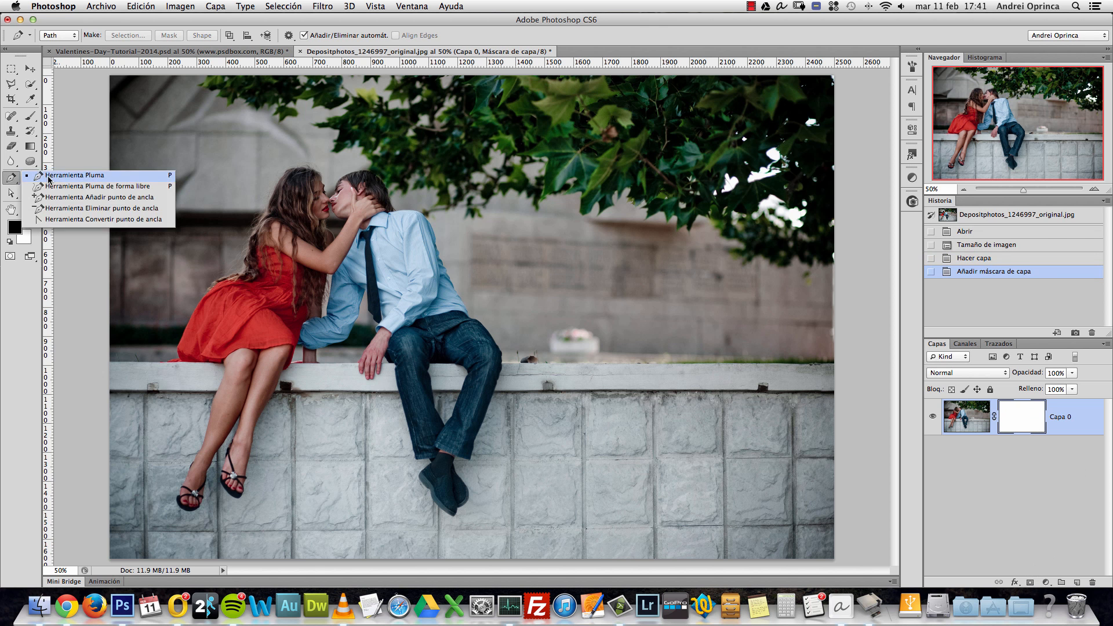
click(40, 177)
click(66, 35)
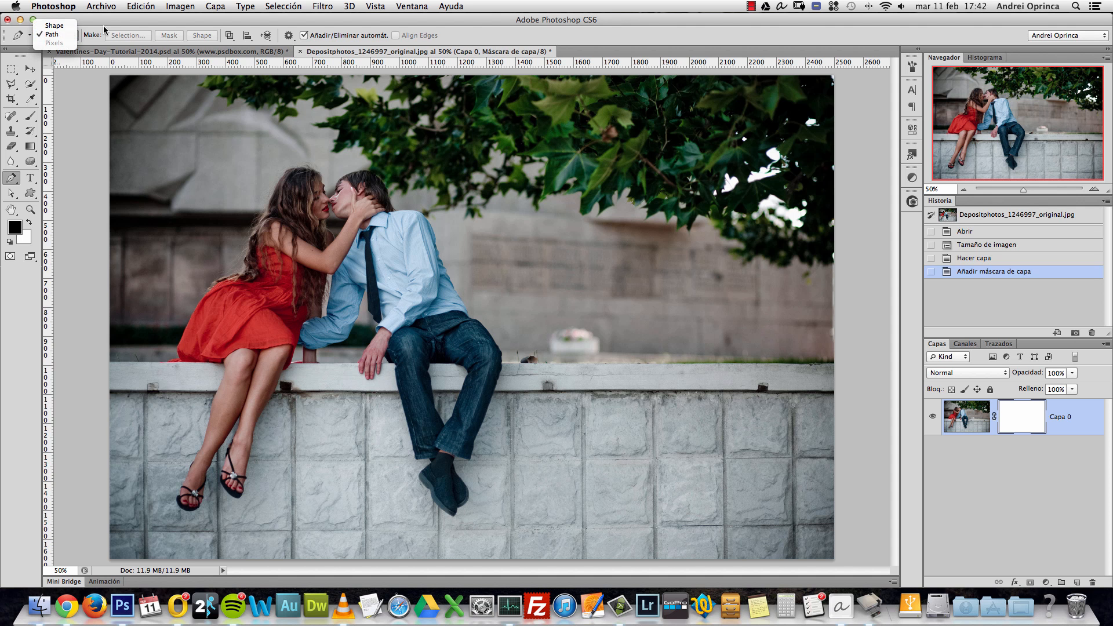
click(60, 35)
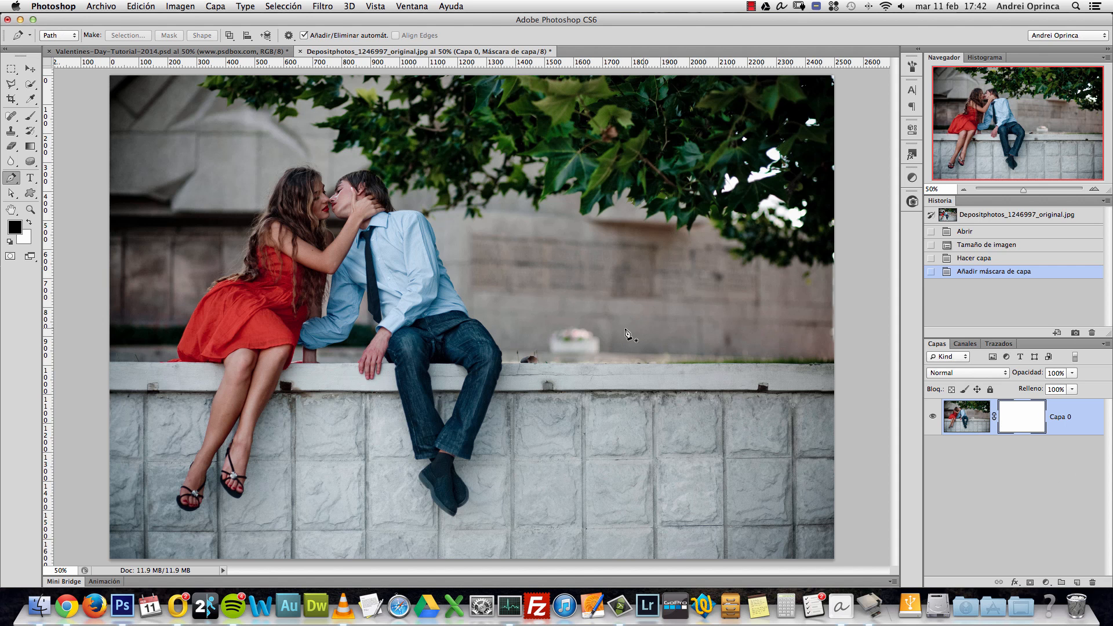
key(super+space)
click(821, 372)
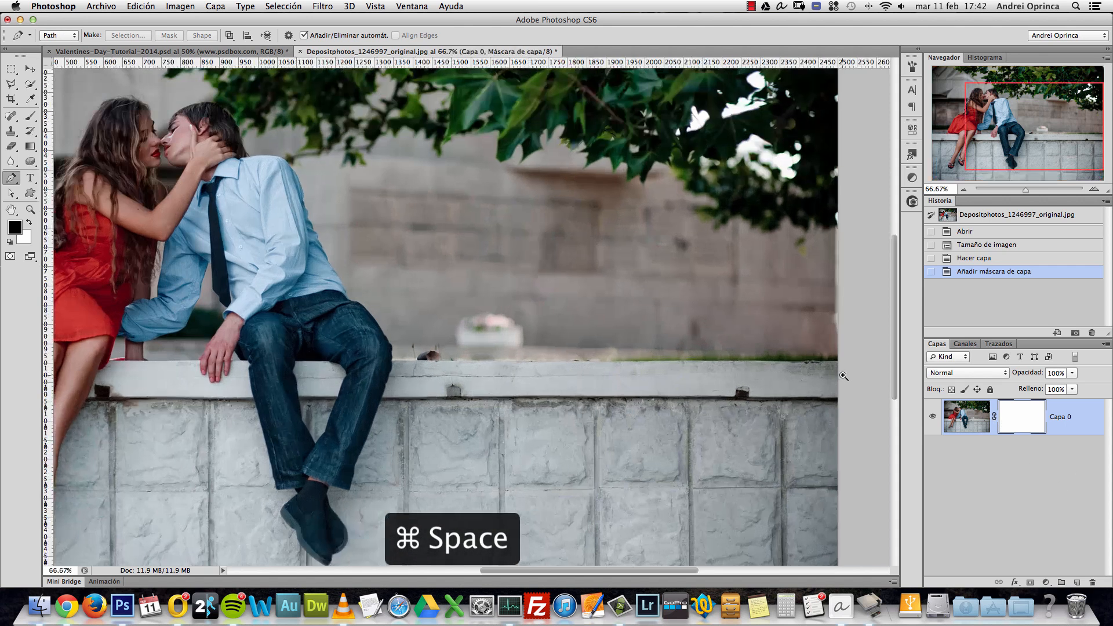
click(843, 376)
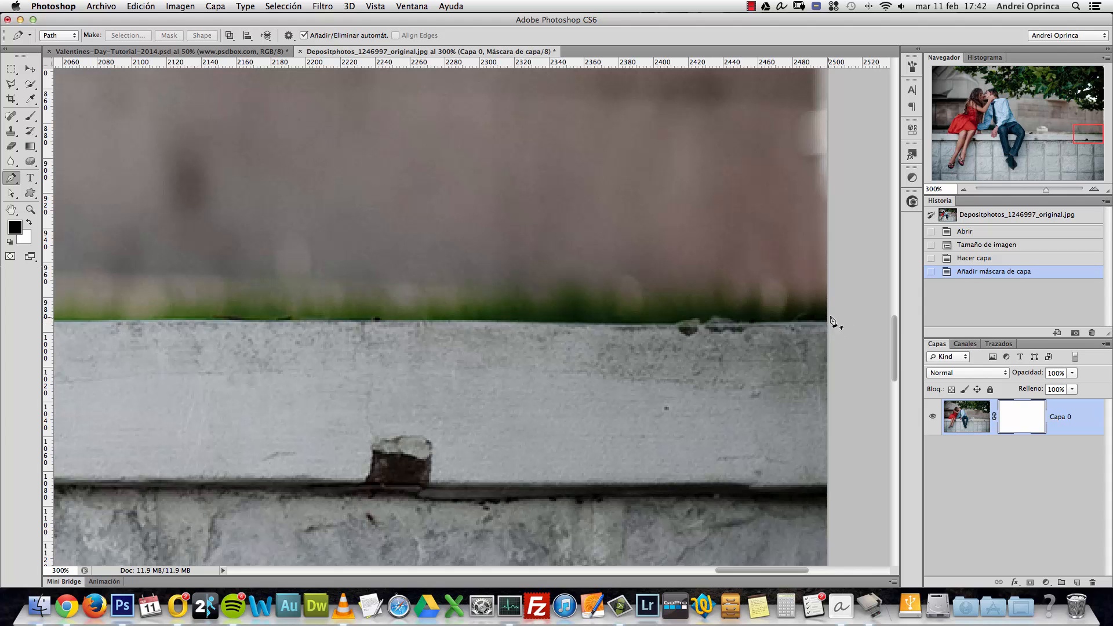
click(827, 322)
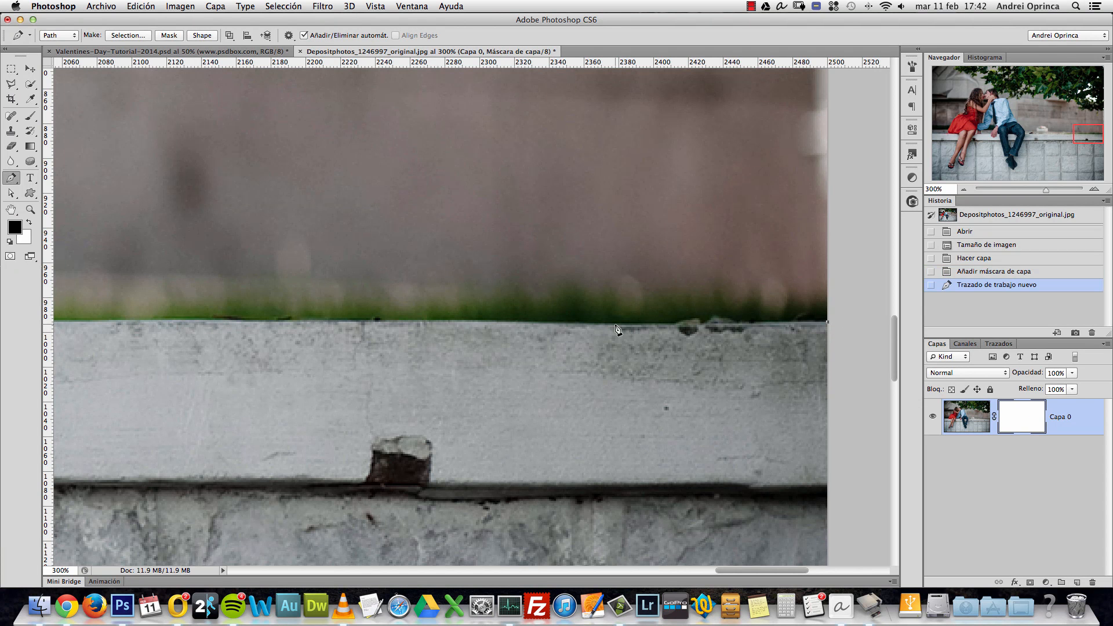
drag(613, 324, 587, 321)
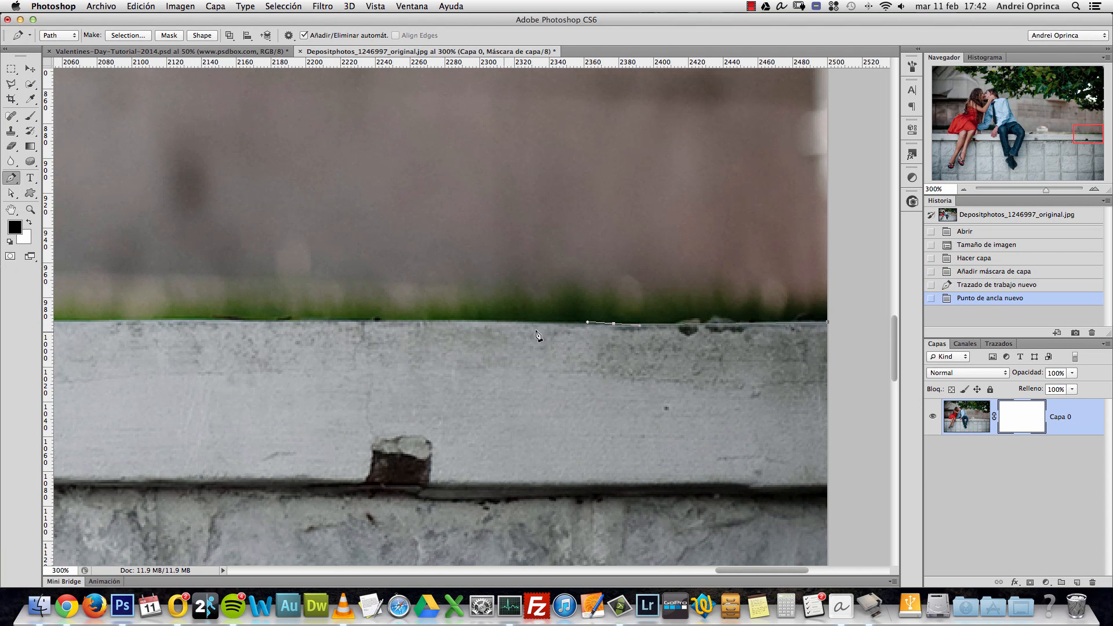
click(317, 322)
Step: Continue the path leftward along the wall's upper edge until it meets the man's knee
scroll(455, 308, left, 10)
click(325, 311)
drag(83, 312, 510, 313)
click(461, 316)
drag(329, 308, 687, 308)
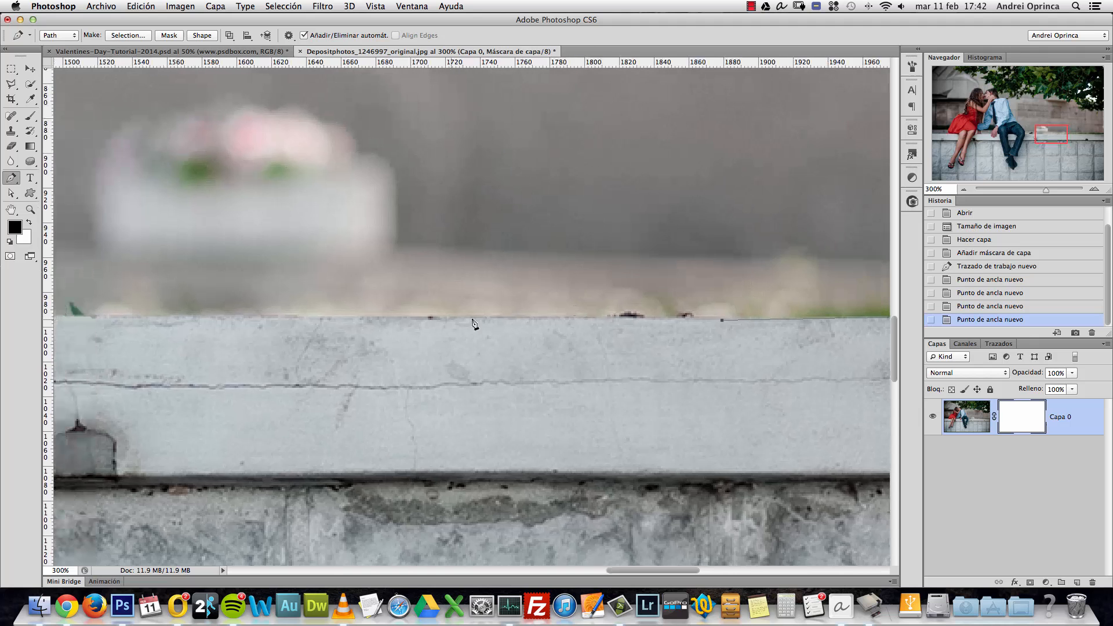
click(452, 320)
drag(311, 303, 589, 307)
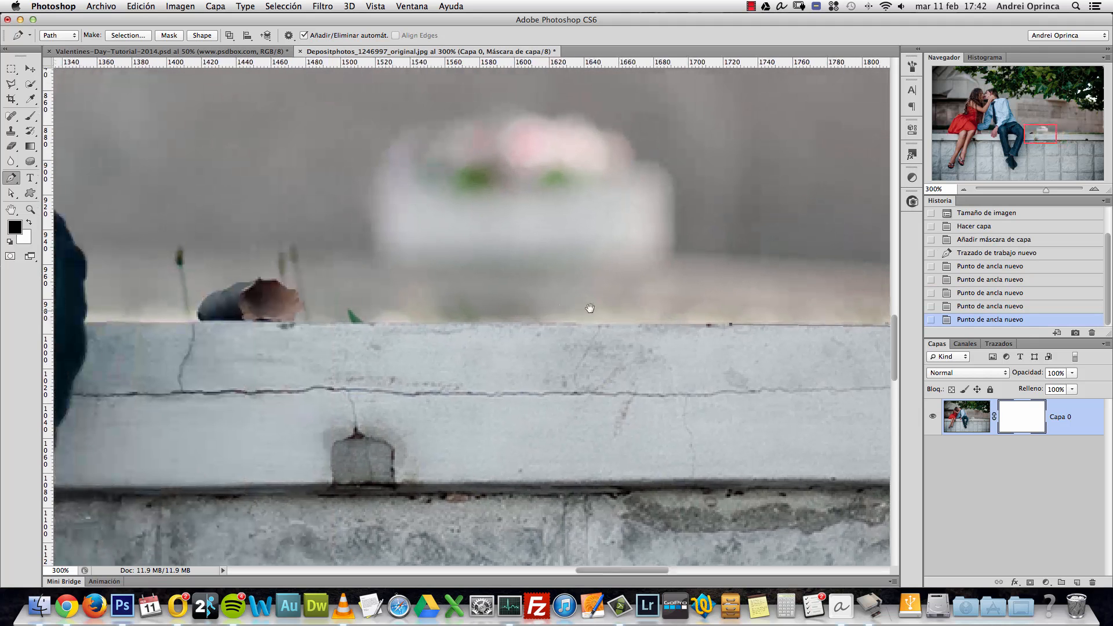
click(434, 321)
click(126, 321)
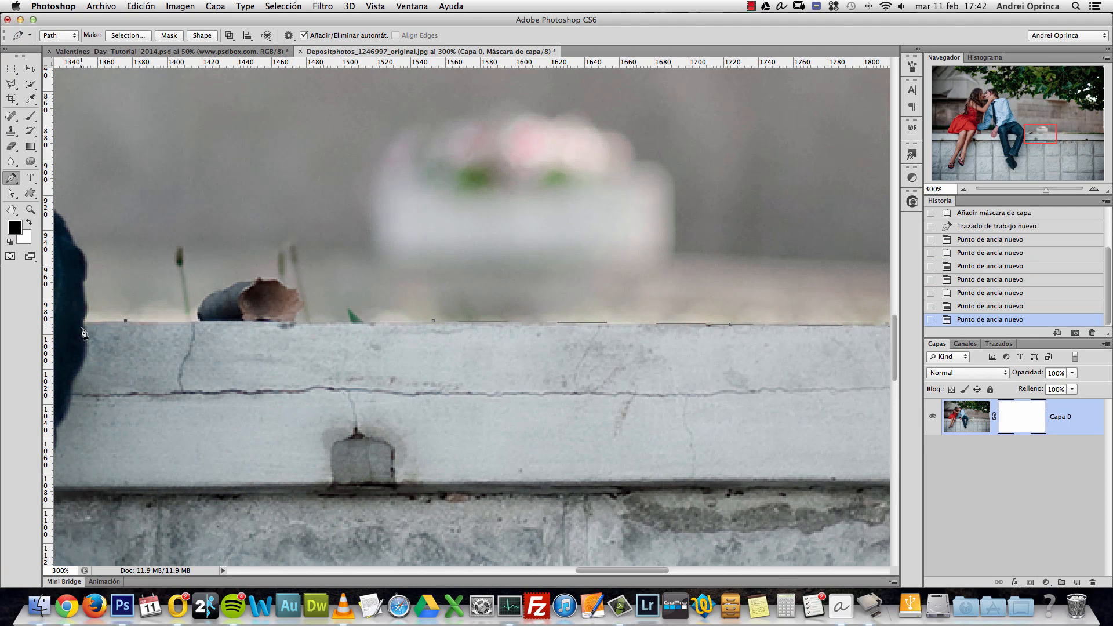
click(87, 323)
Step: Trace closely around the outside of the man's knee and up along his thigh with anchor points
drag(112, 272, 239, 310)
click(243, 358)
click(241, 343)
click(241, 333)
click(243, 324)
drag(220, 244, 606, 304)
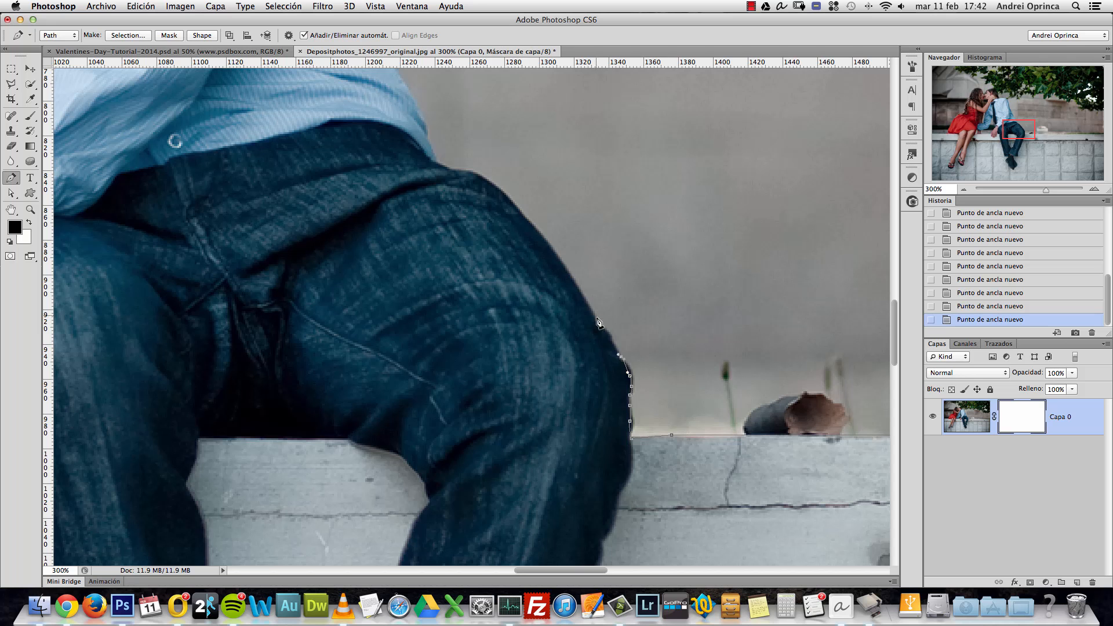
Step: Carry the path up the man's hip and the back of his shirt to the collar, undoing the last anchor point
alt+click(470, 148)
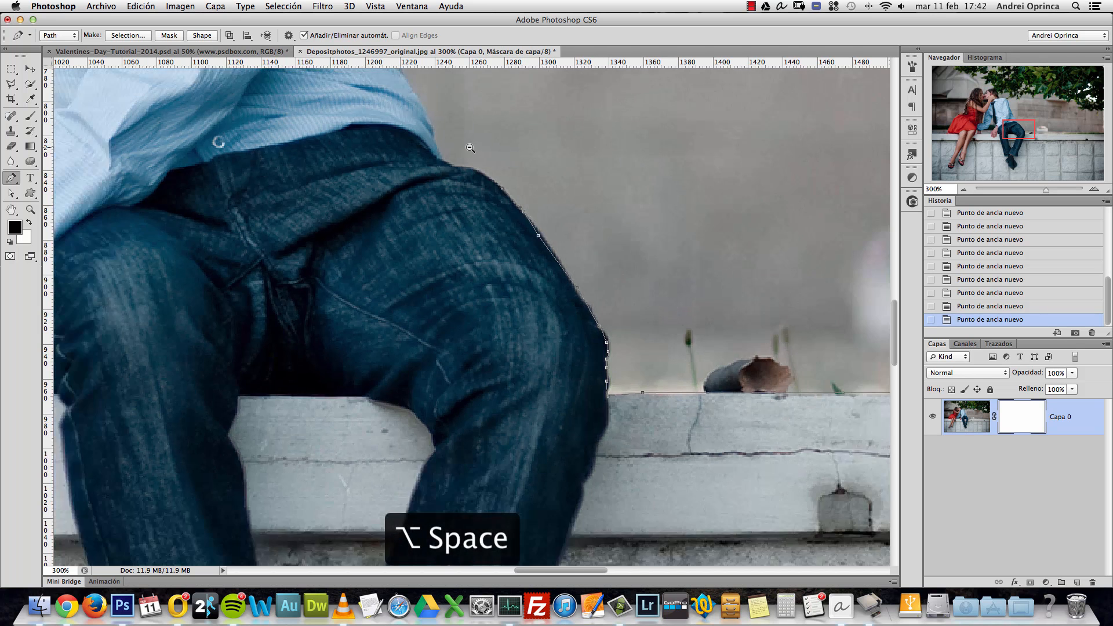
alt+click(470, 148)
alt+click(470, 147)
drag(480, 137, 489, 286)
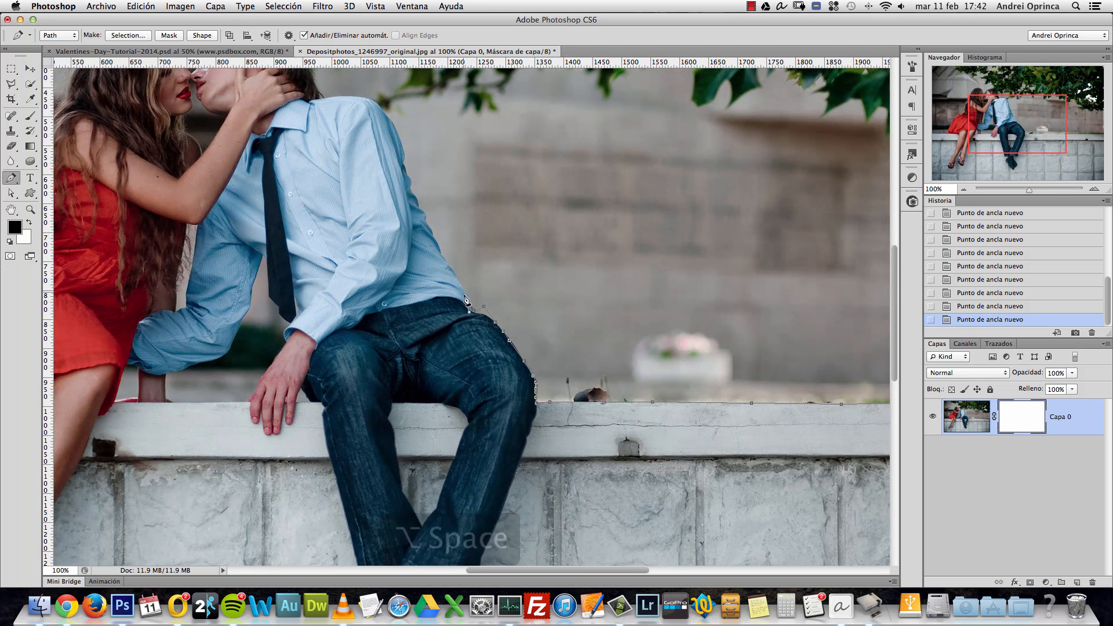
drag(377, 110, 525, 276)
super+click(415, 250)
key(alt+super+z)
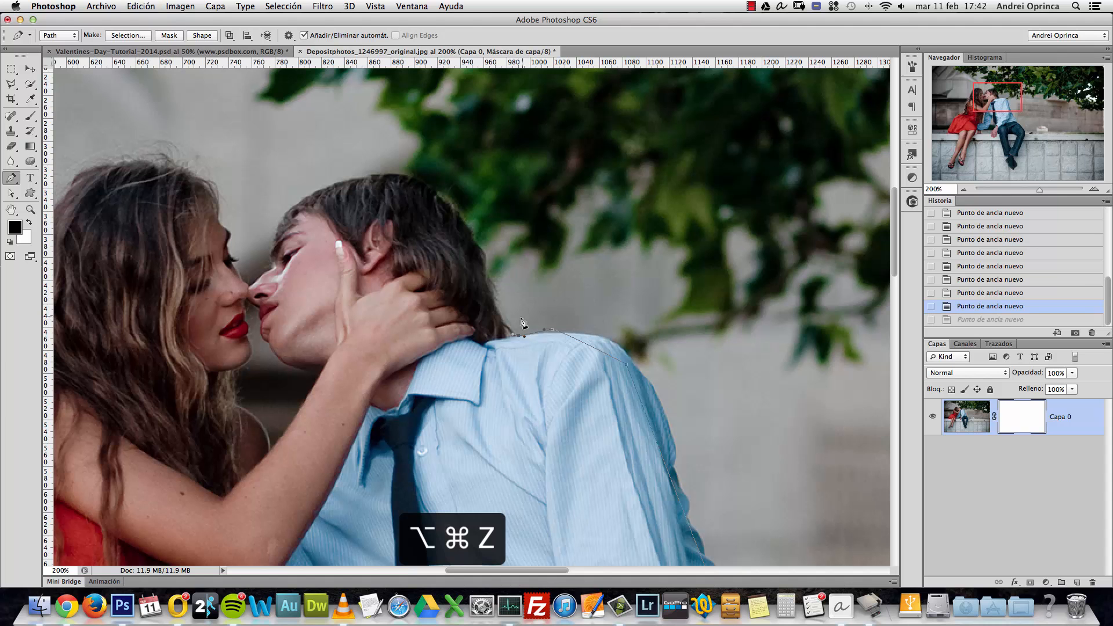
Step: Trace loosely around the man's hair from the back of his neck over the head to his forehead
click(516, 318)
click(512, 277)
click(500, 240)
click(483, 197)
click(459, 166)
click(426, 153)
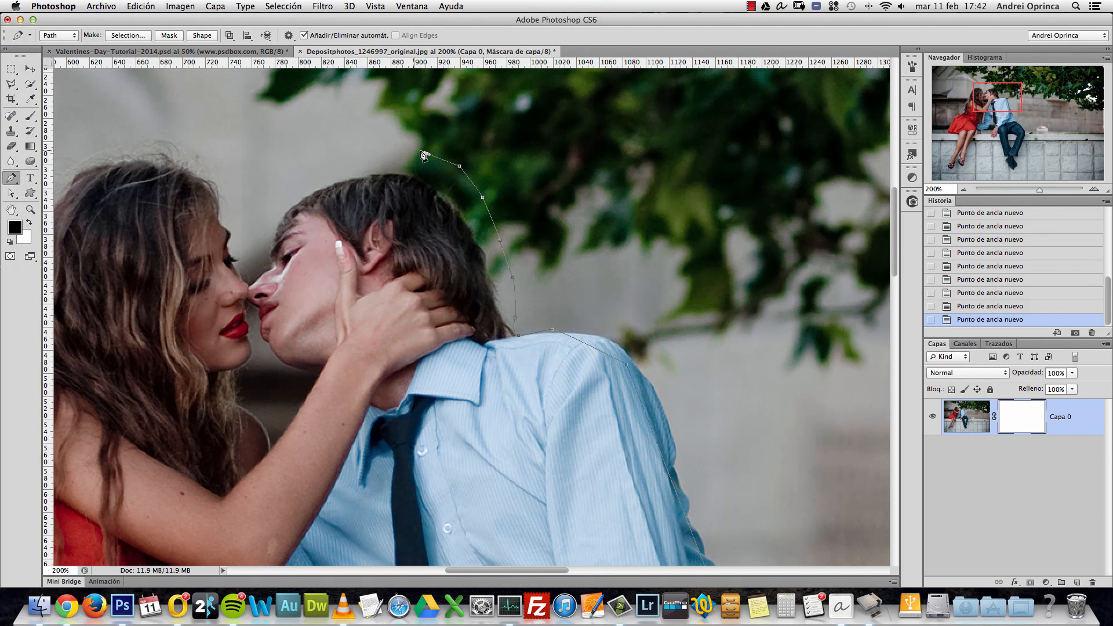
click(287, 174)
click(275, 190)
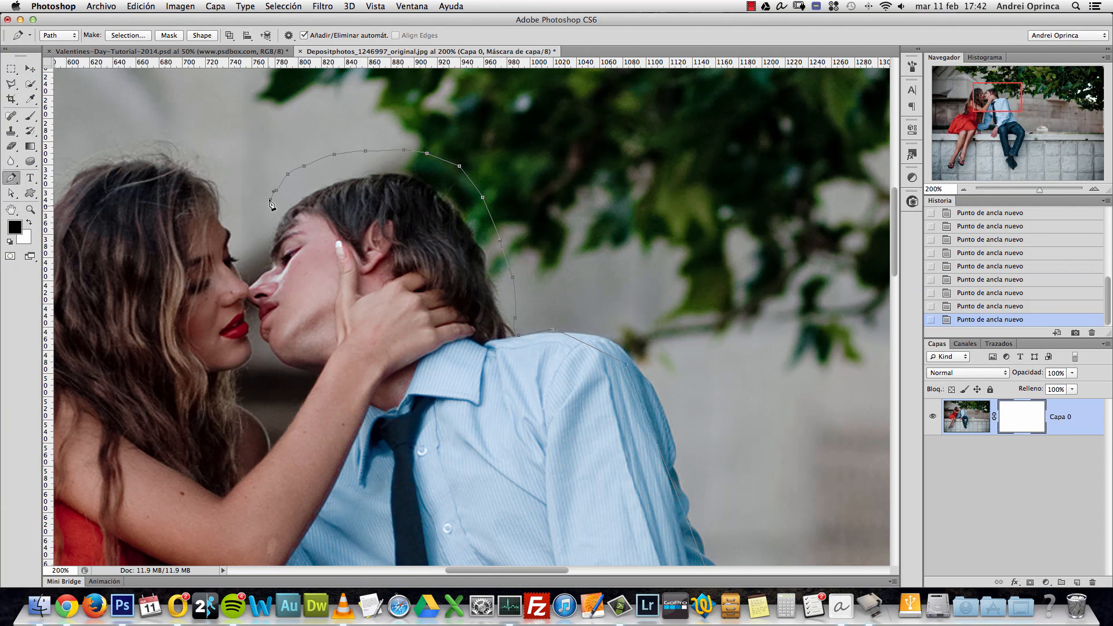
click(260, 258)
click(264, 270)
Step: Trace precisely along the man's nose and up the woman's nose and forehead, undoing the last misplaced anchor point
key(super+space)
click(266, 282)
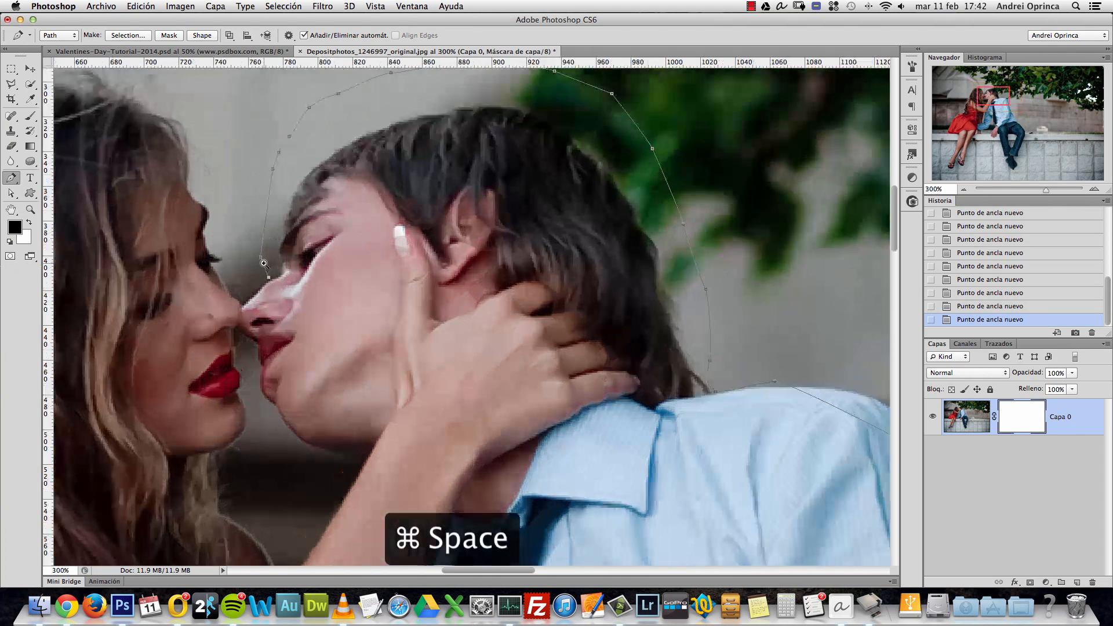
click(273, 298)
scroll(325, 301, left, 5)
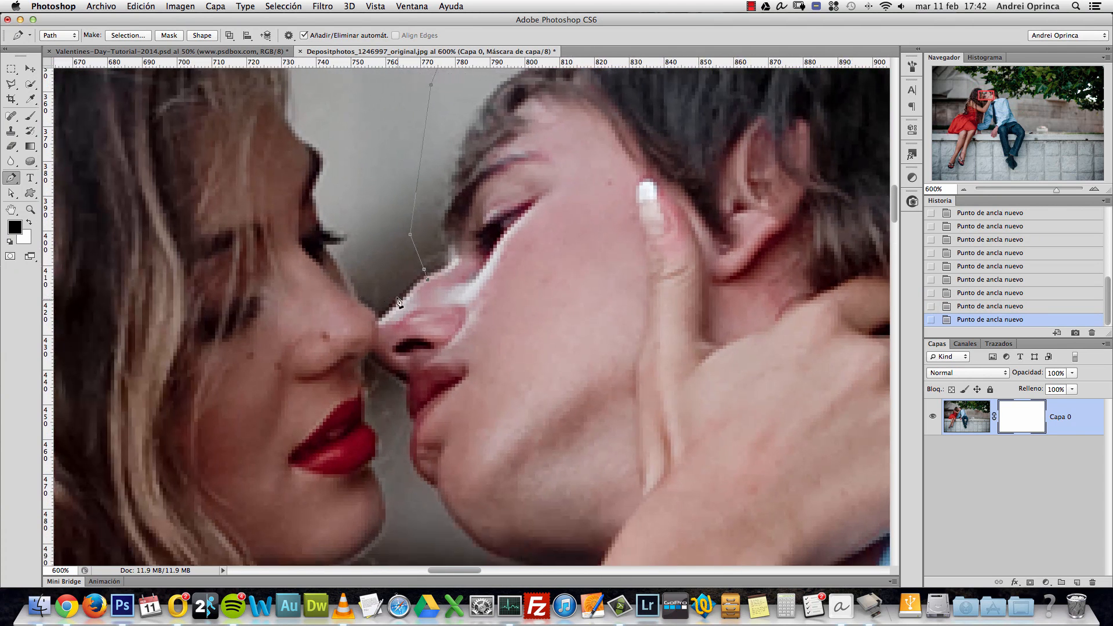
click(375, 318)
click(346, 280)
click(342, 241)
click(313, 207)
alt+click(312, 127)
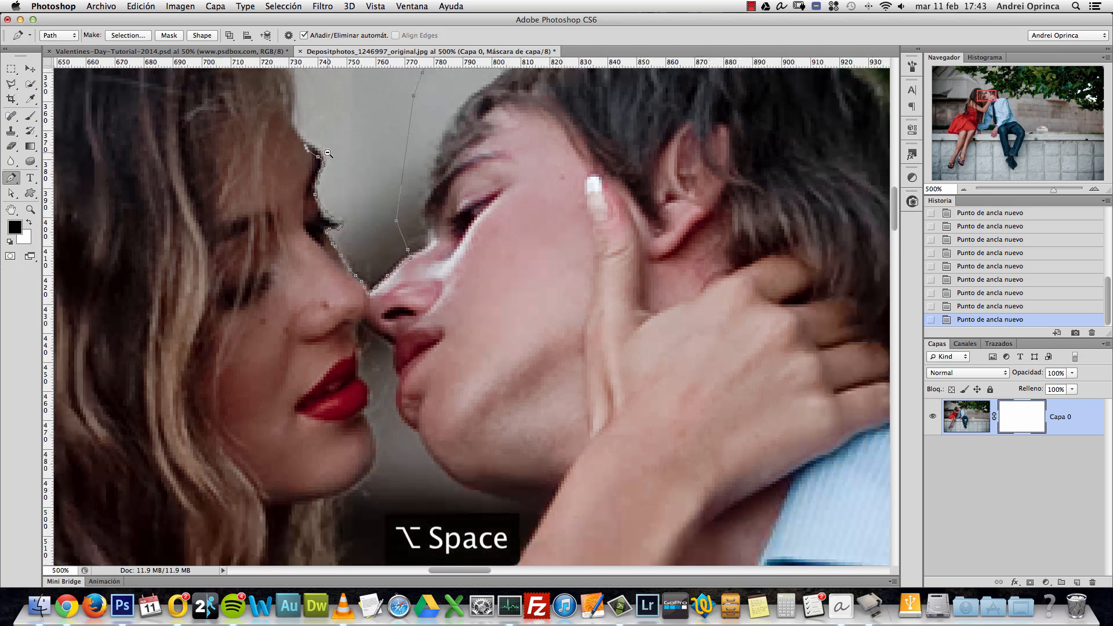
alt+click(346, 139)
alt+click(365, 166)
key(alt+super+z)
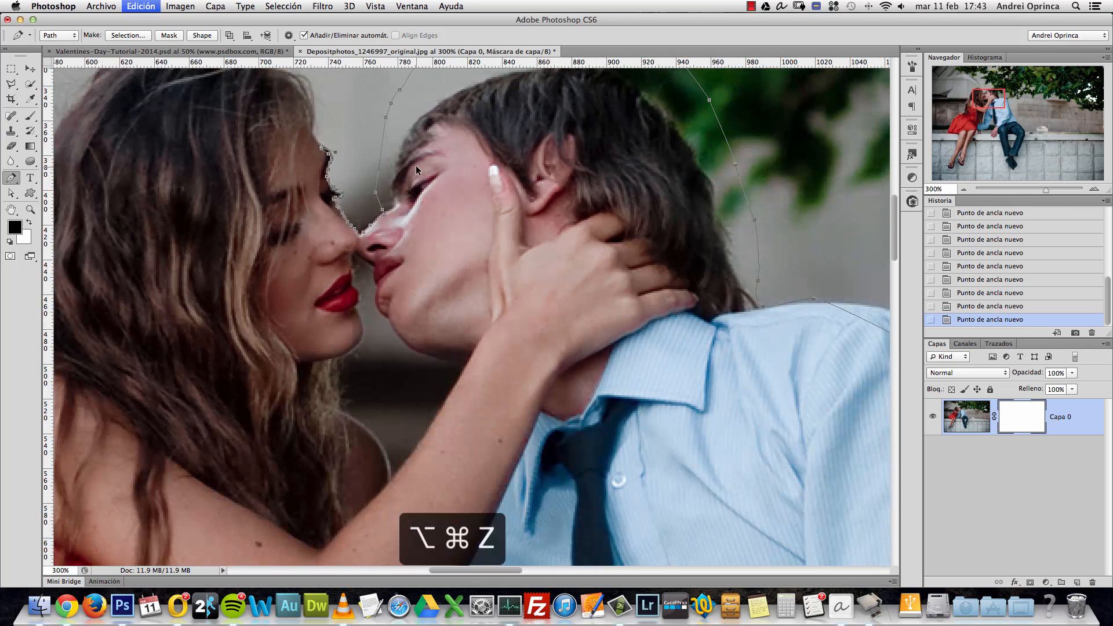
Step: Trace loosely around the woman's hair from her forehead over the head and down her back to the dress
alt+click(412, 213)
alt+click(412, 213)
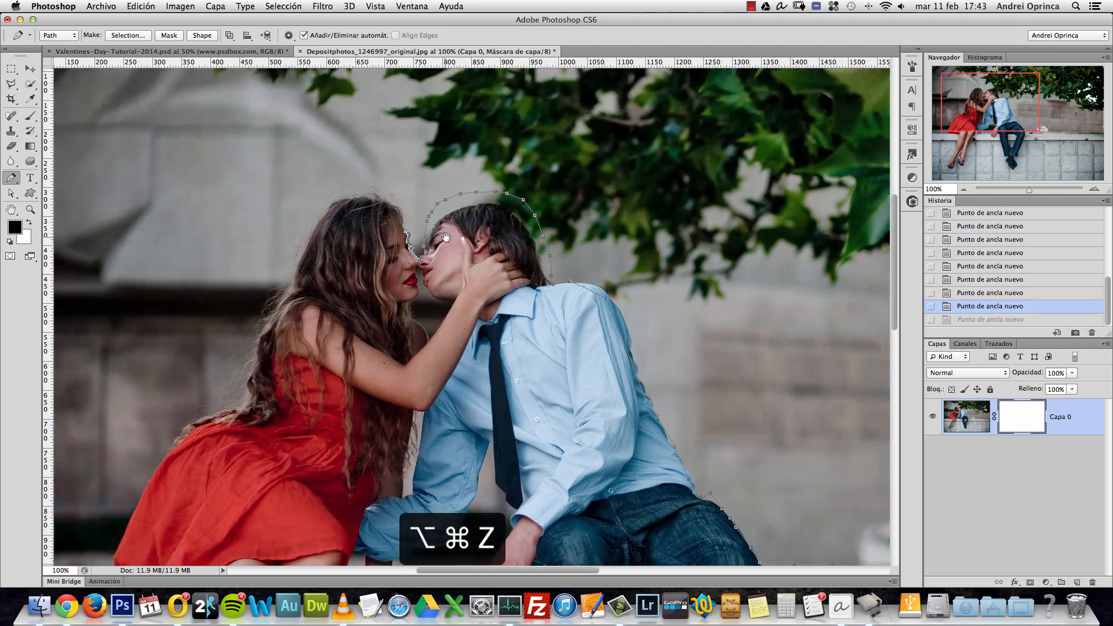
click(484, 313)
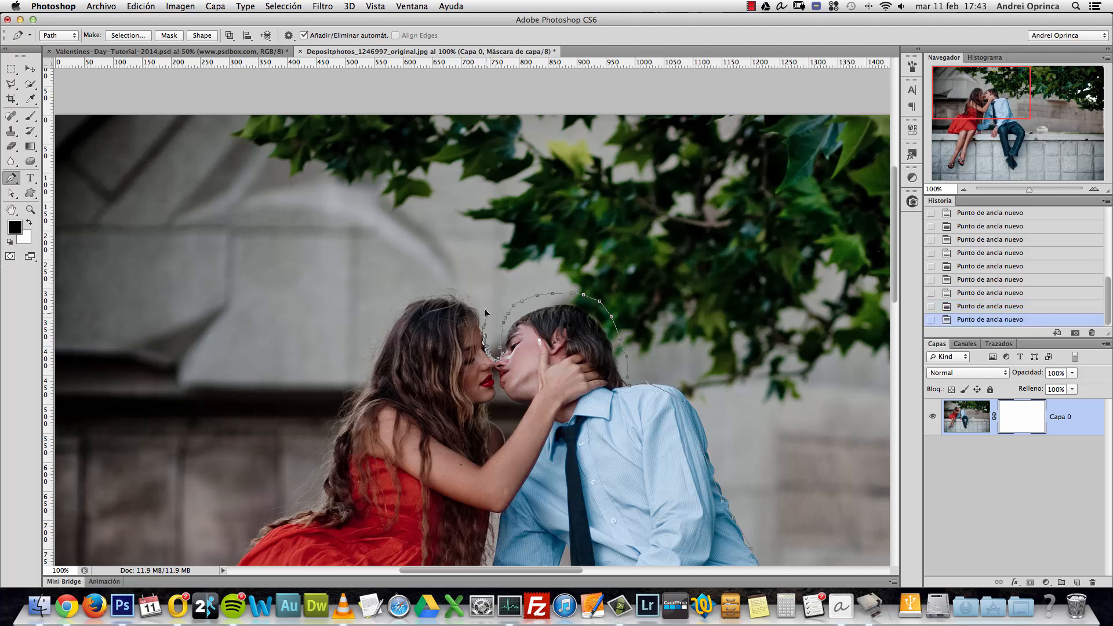
mouse_move(397, 285)
mouse_down()
mouse_move(355, 342)
mouse_move(315, 453)
mouse_up()
drag(286, 505, 359, 305)
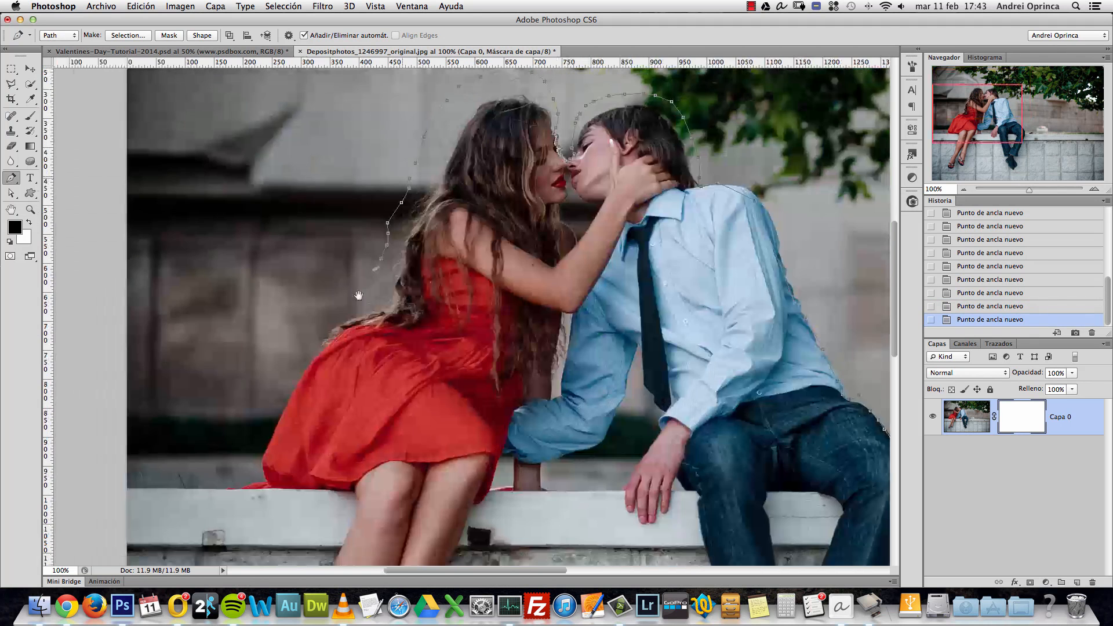
drag(377, 268, 312, 335)
Step: Trace precisely down the back edge of the red dress with closely spaced anchor points
key(super+space)
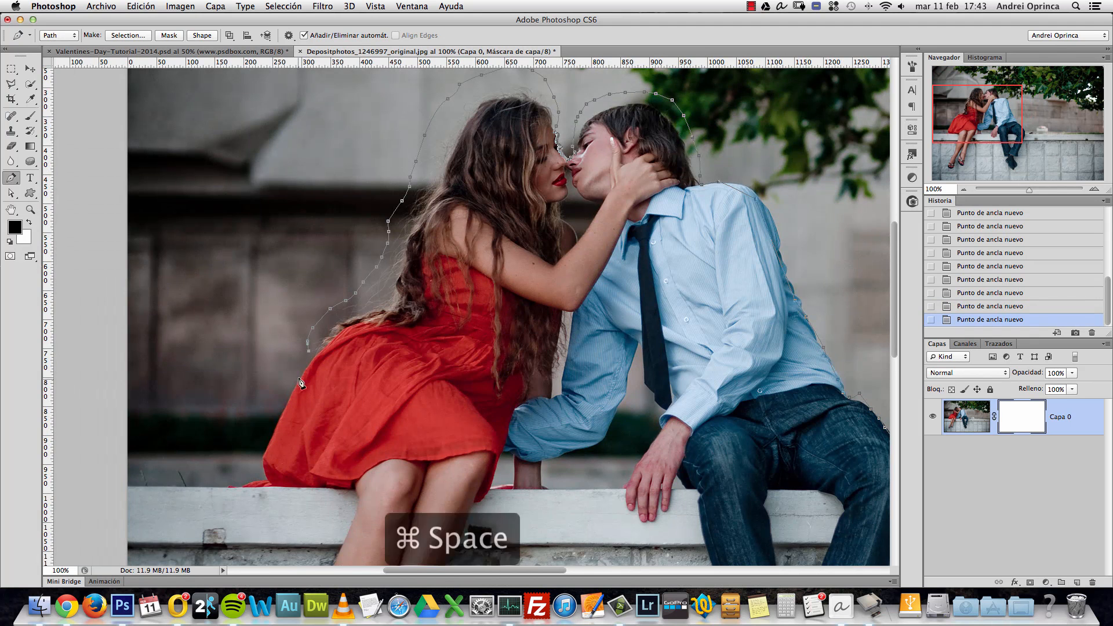
click(311, 334)
drag(318, 383, 419, 253)
click(402, 255)
click(390, 274)
drag(383, 288, 379, 293)
click(371, 307)
click(356, 334)
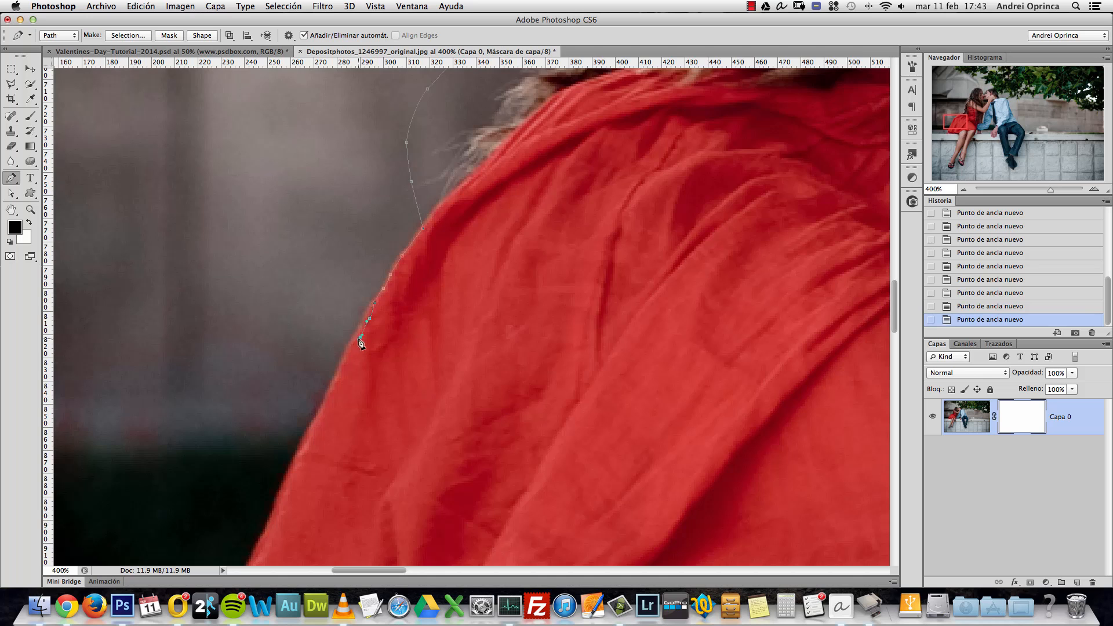
click(341, 367)
Step: Continue the path down the rest of the dress to the wall and along the wall's top to the photo's left edge
key(alt+space)
alt+click(343, 409)
alt+click(349, 409)
alt+click(353, 408)
alt+click(354, 408)
alt+click(354, 408)
key(super+space)
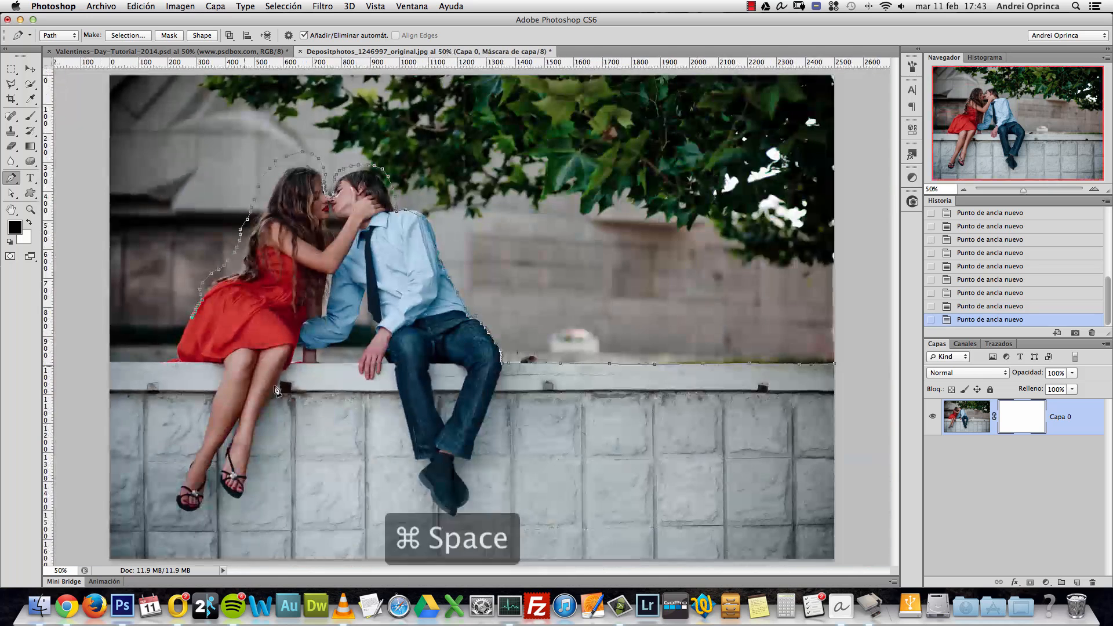
super+click(199, 349)
drag(199, 354, 393, 306)
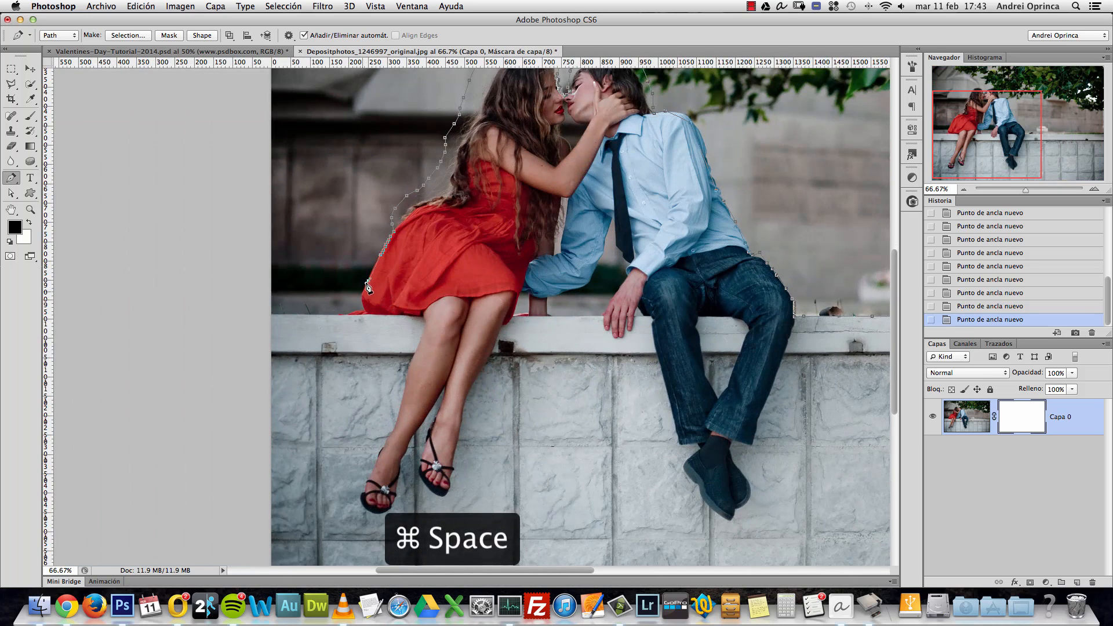
click(367, 282)
click(356, 315)
click(267, 317)
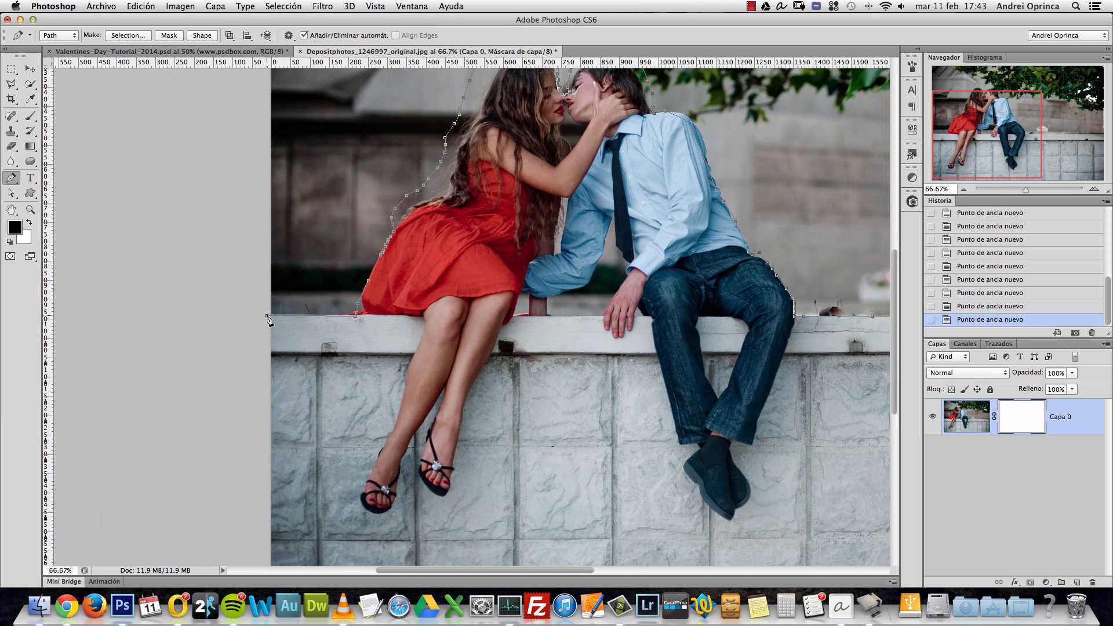
Step: Carry the path loosely outside the canvas, up past the photo's left side and across above its top edge
alt+super+click(246, 280)
alt+super+click(242, 283)
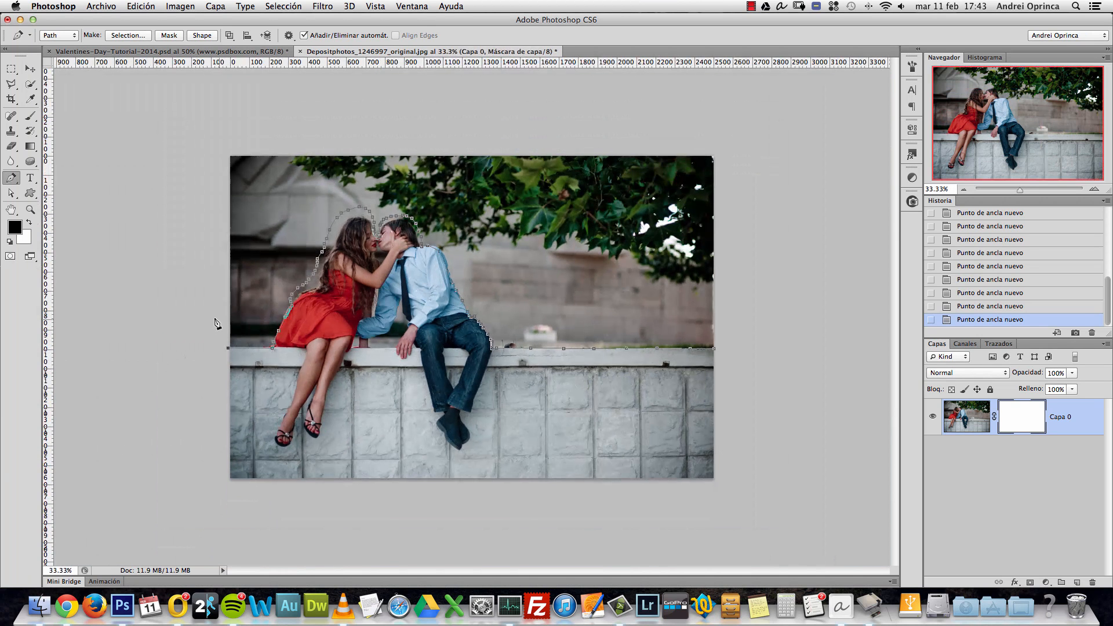
click(199, 282)
click(188, 171)
click(232, 123)
click(416, 80)
click(615, 109)
drag(695, 125, 703, 127)
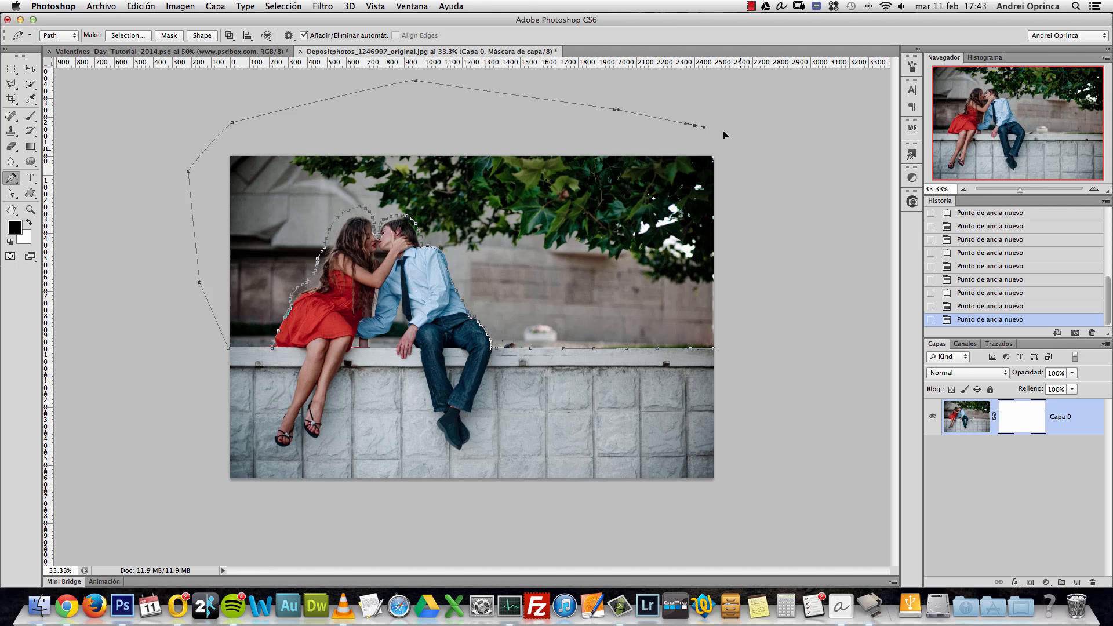
Step: Bring the path down outside the photo's right side and close it at the wall's top right end
super+click(763, 345)
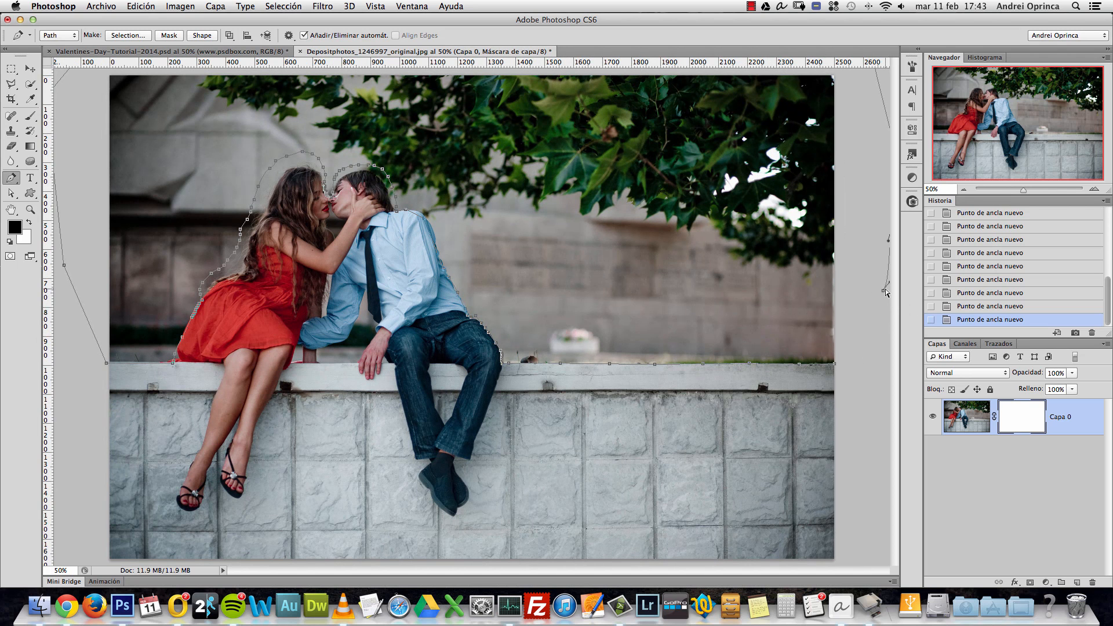
drag(883, 291, 876, 299)
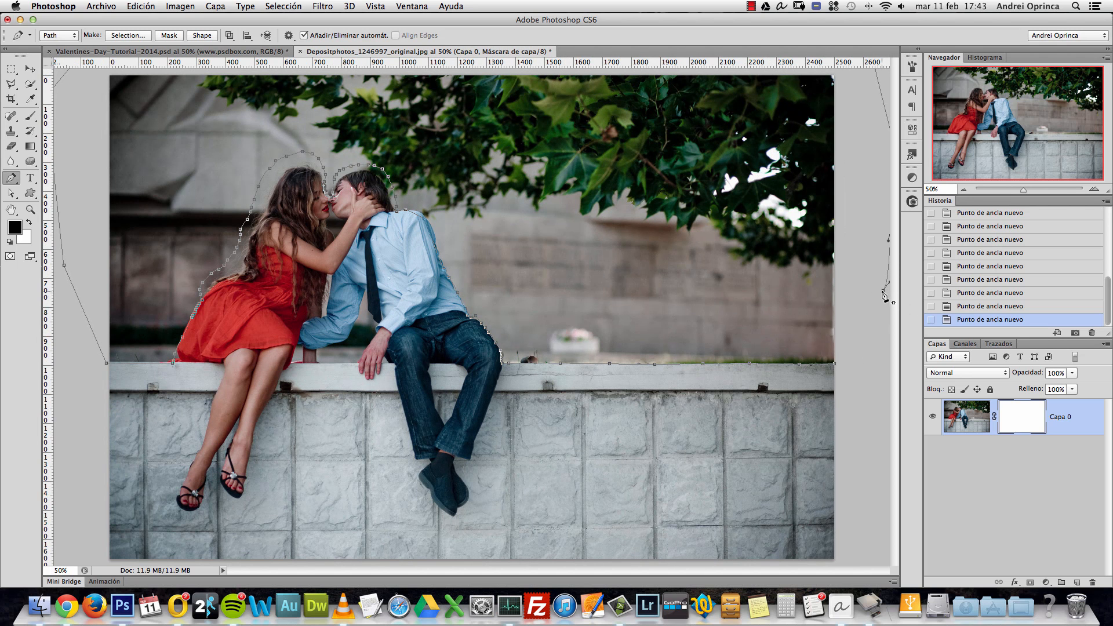
click(844, 359)
click(836, 366)
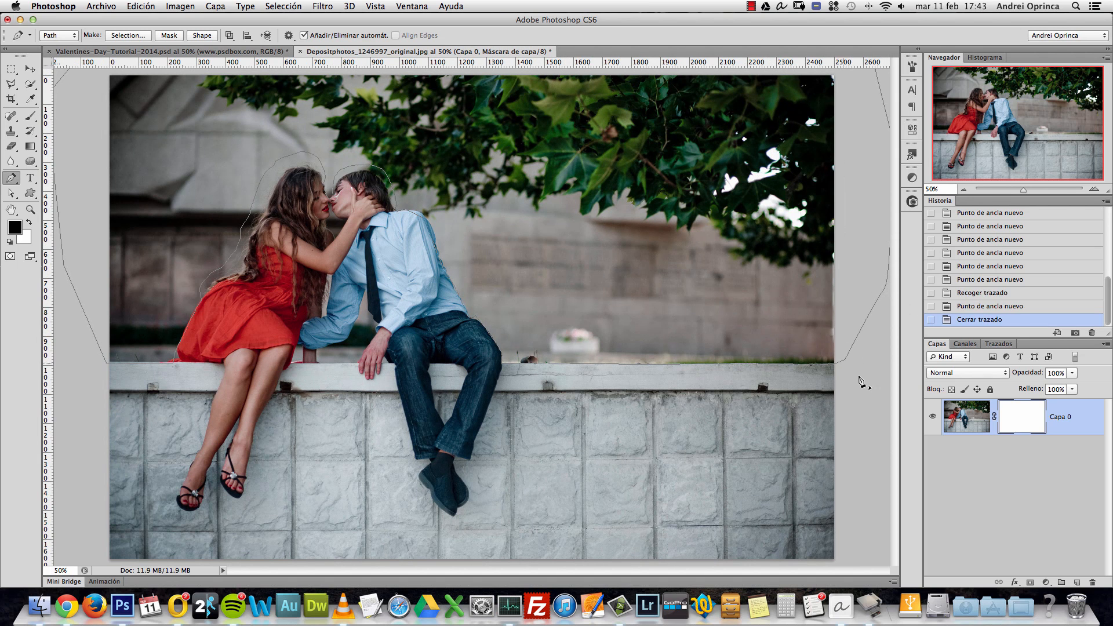
Step: Convert the closed path into a new anti-aliased selection with a feather radius of 0 pixels
alt+click(690, 233)
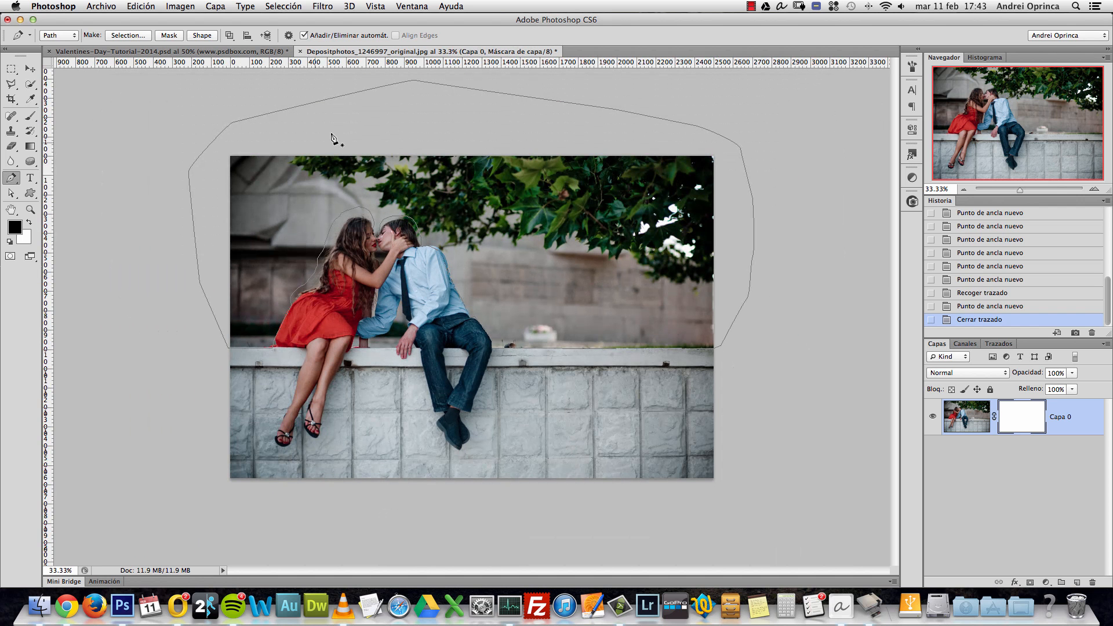
right_click(554, 193)
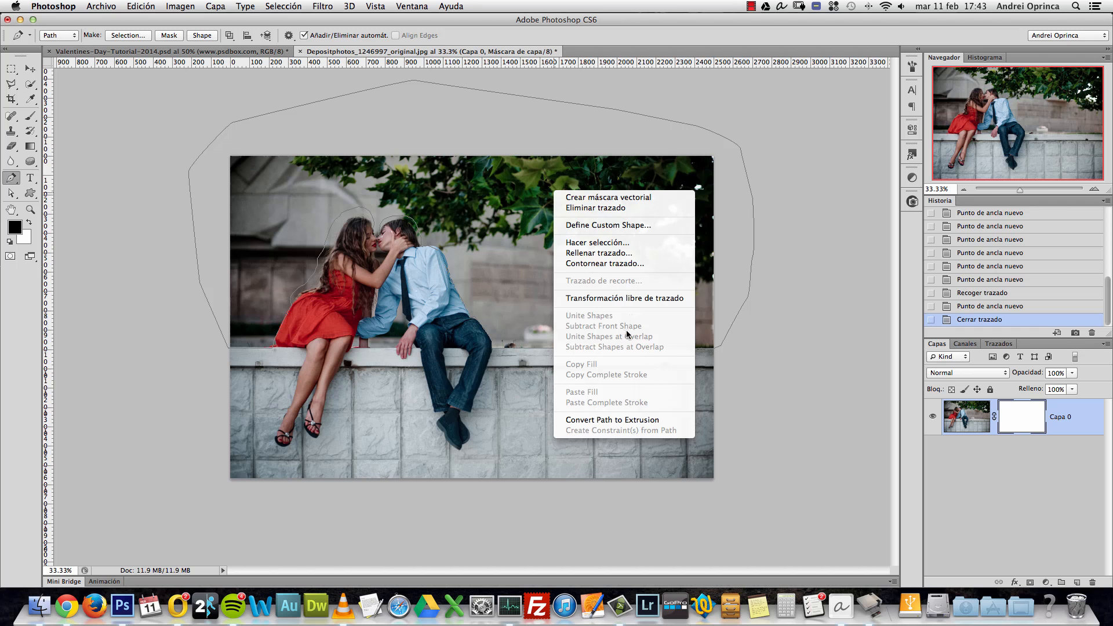
click(610, 243)
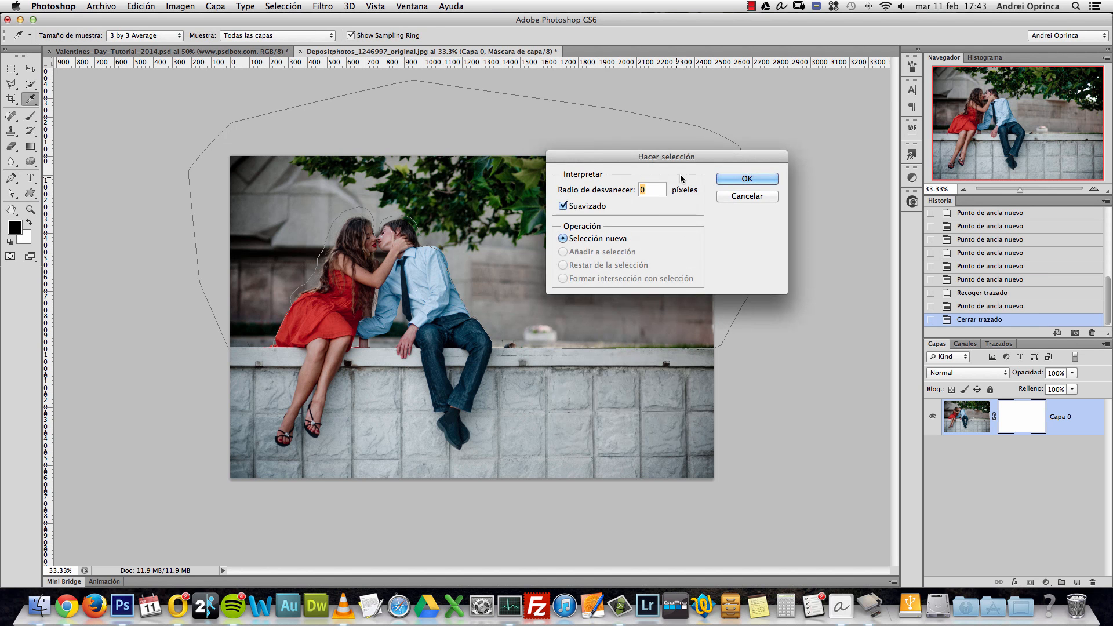
click(749, 181)
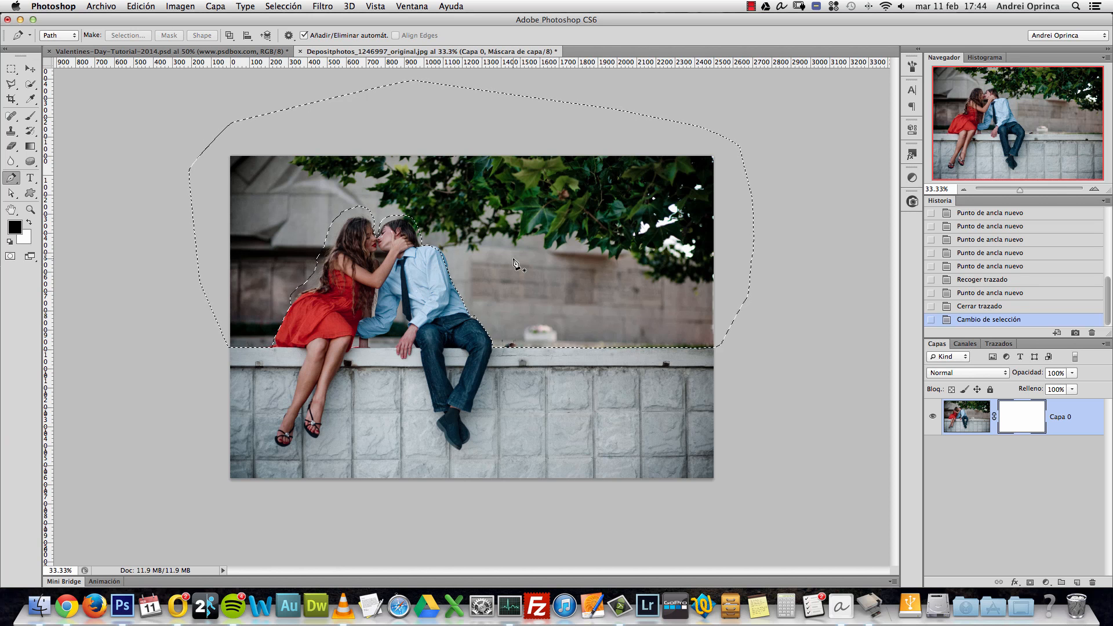
Step: Fill the selected background area with black on the Capa 0 layer mask and deselect
key(alt+BackSpace)
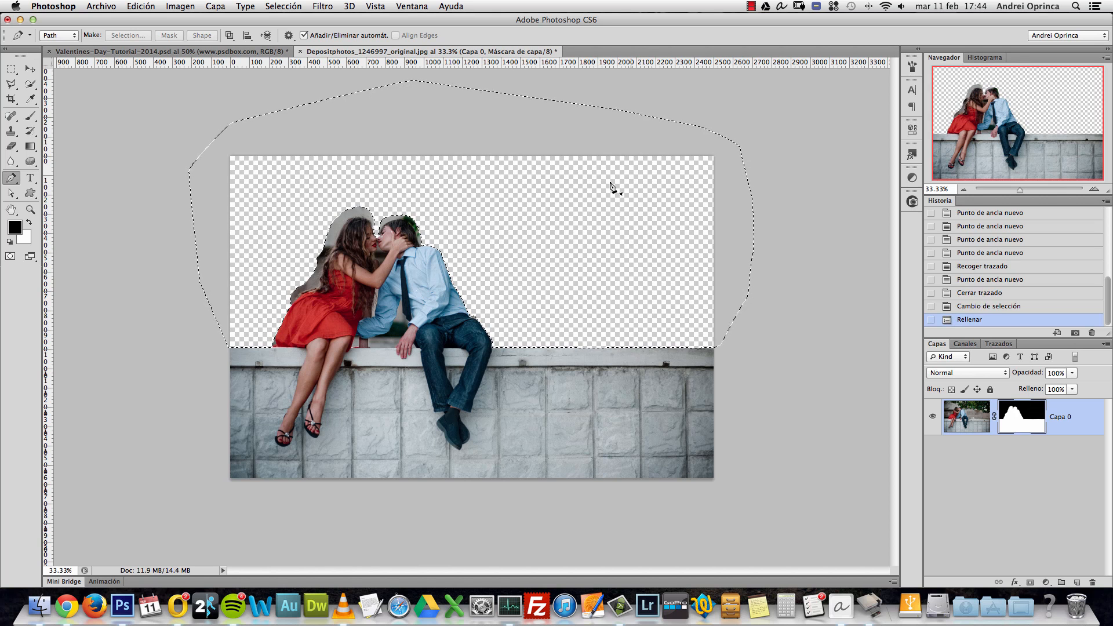
key(super+d)
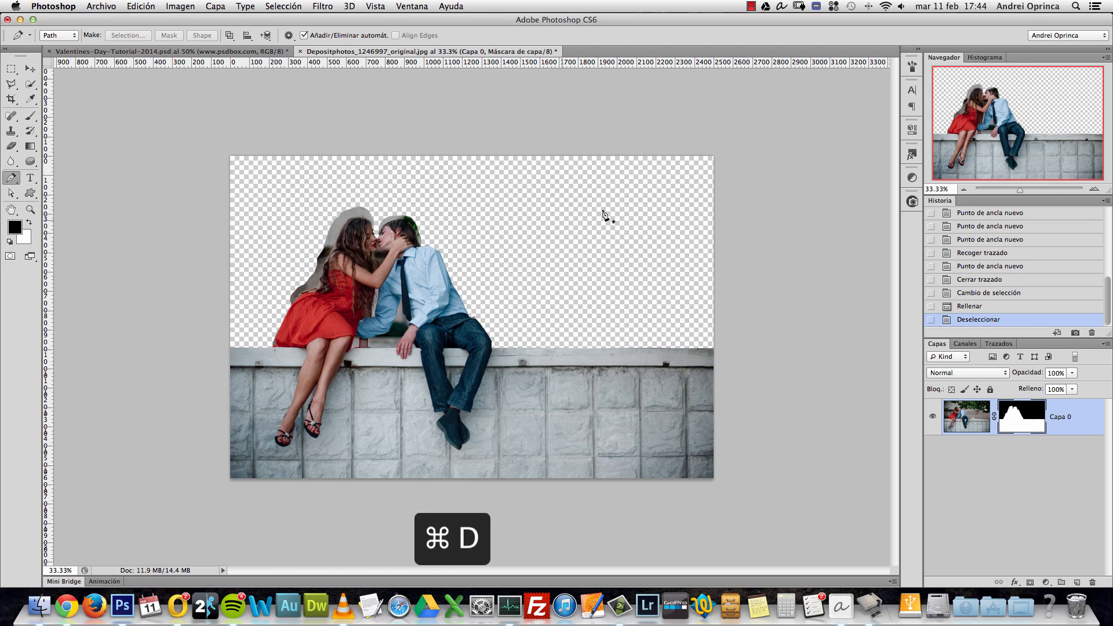
key(super+space)
click(400, 322)
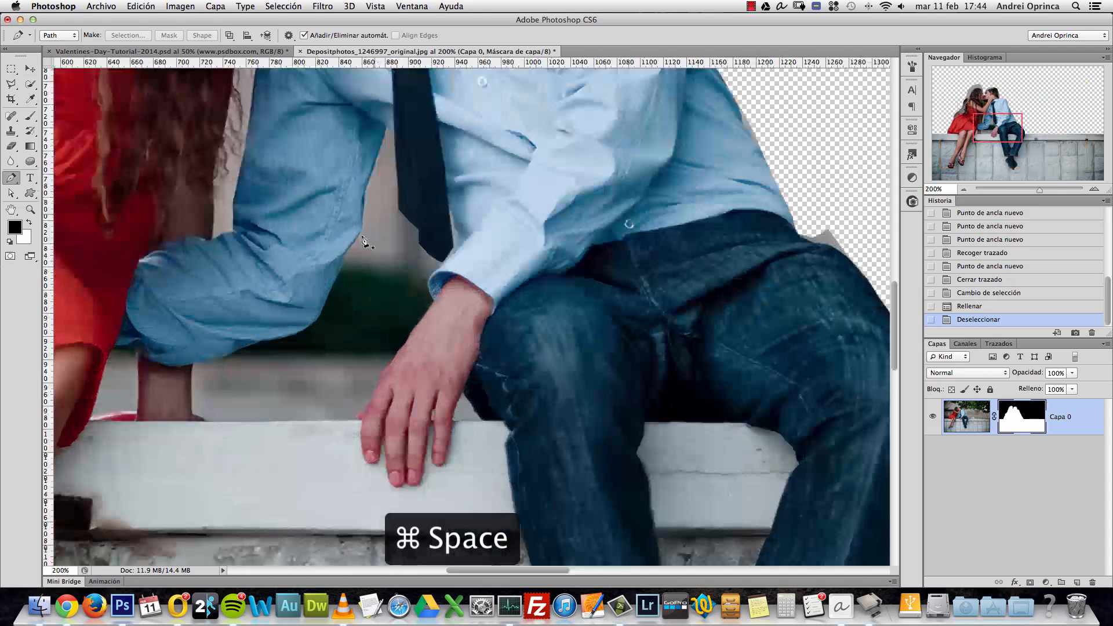
click(394, 138)
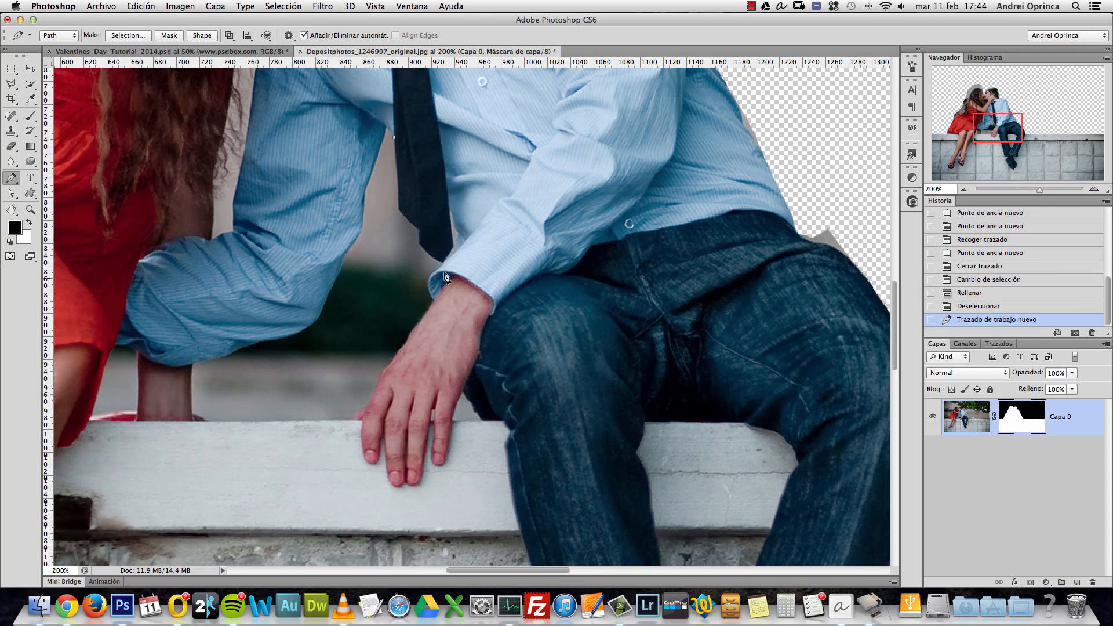
scroll(440, 290, down, 5)
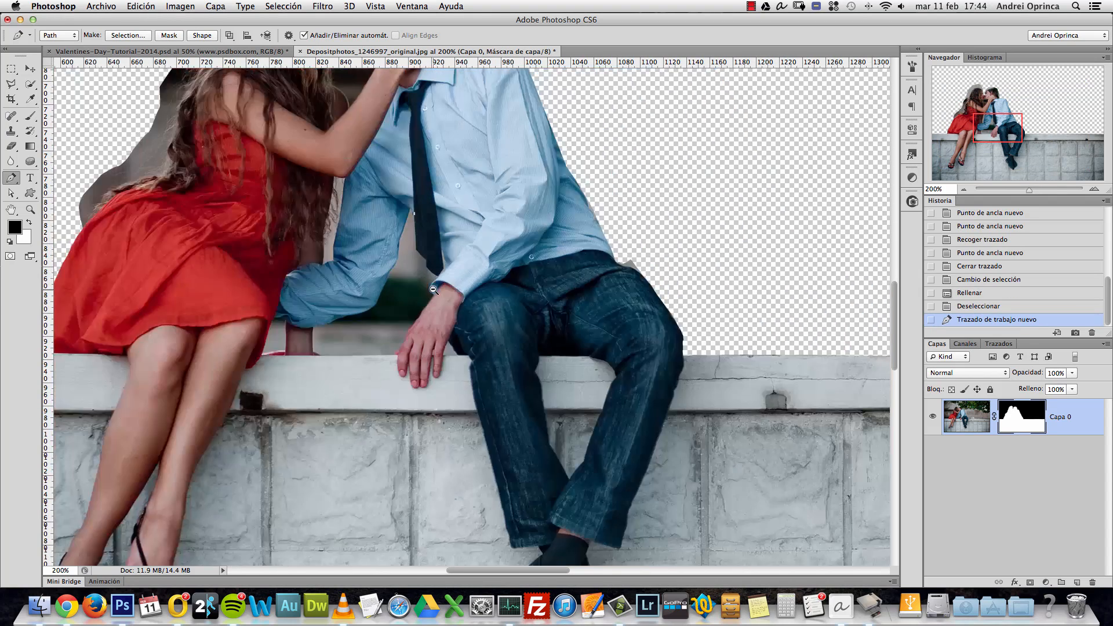
key(super+space)
click(360, 222)
drag(360, 222, 393, 215)
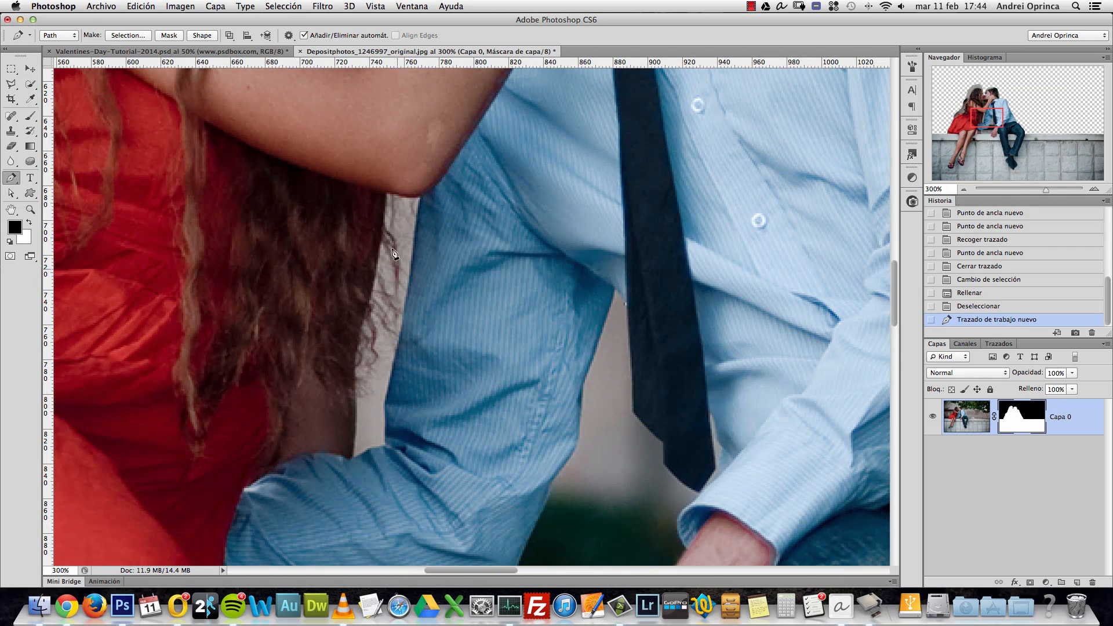
click(422, 325)
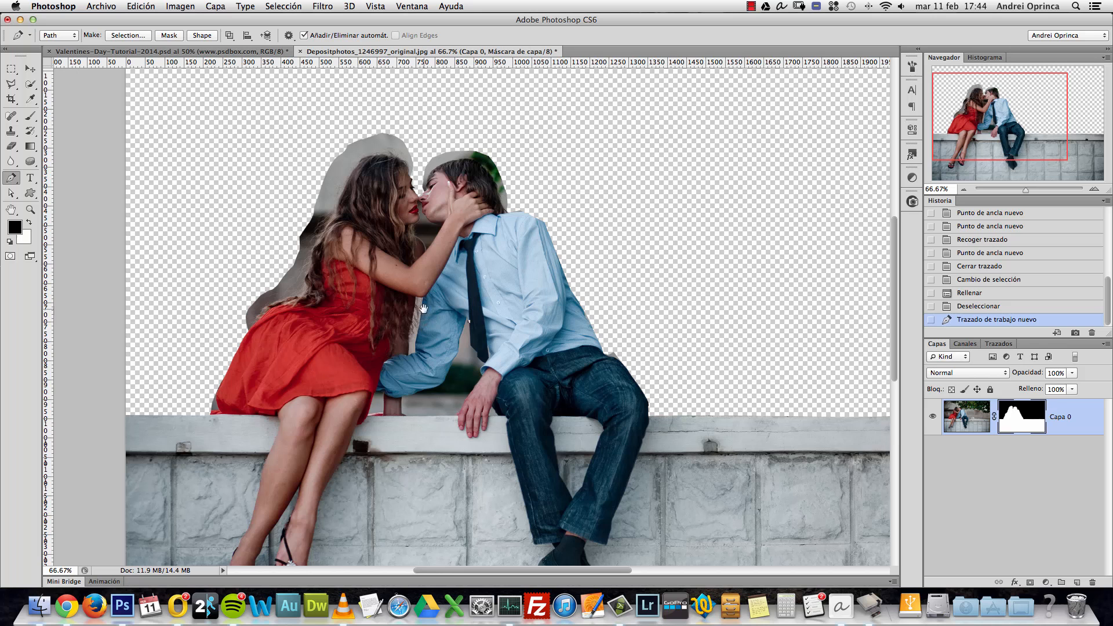
click(427, 314)
key(Escape)
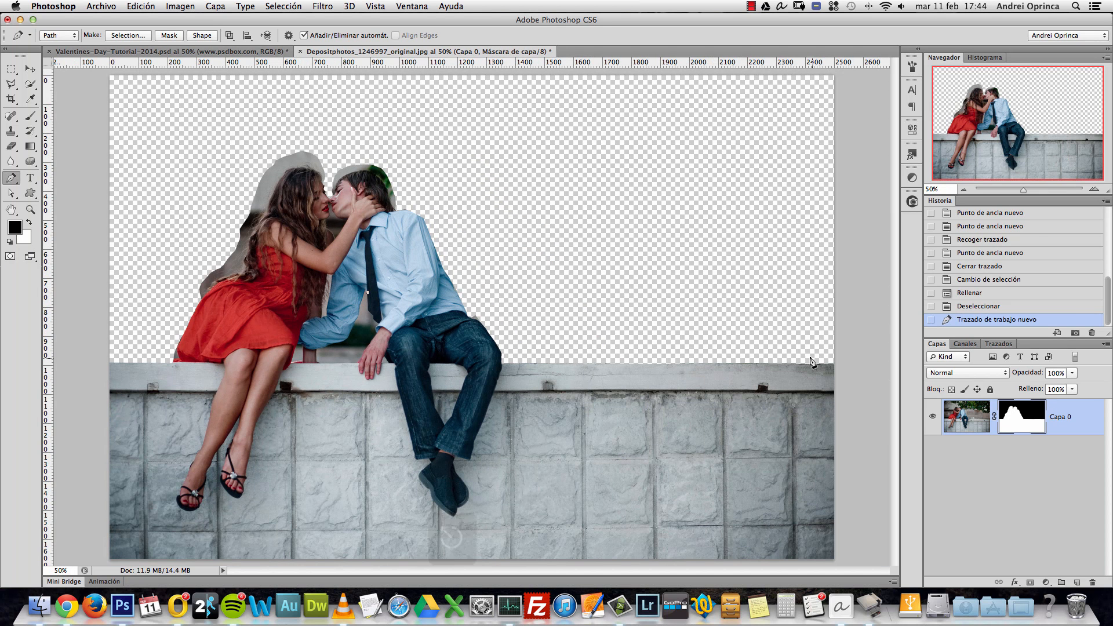
Step: Check the image size of the cutout photo and of Valentines-Day-Tutorial-2014.psd without changing either
key(alt+super+i)
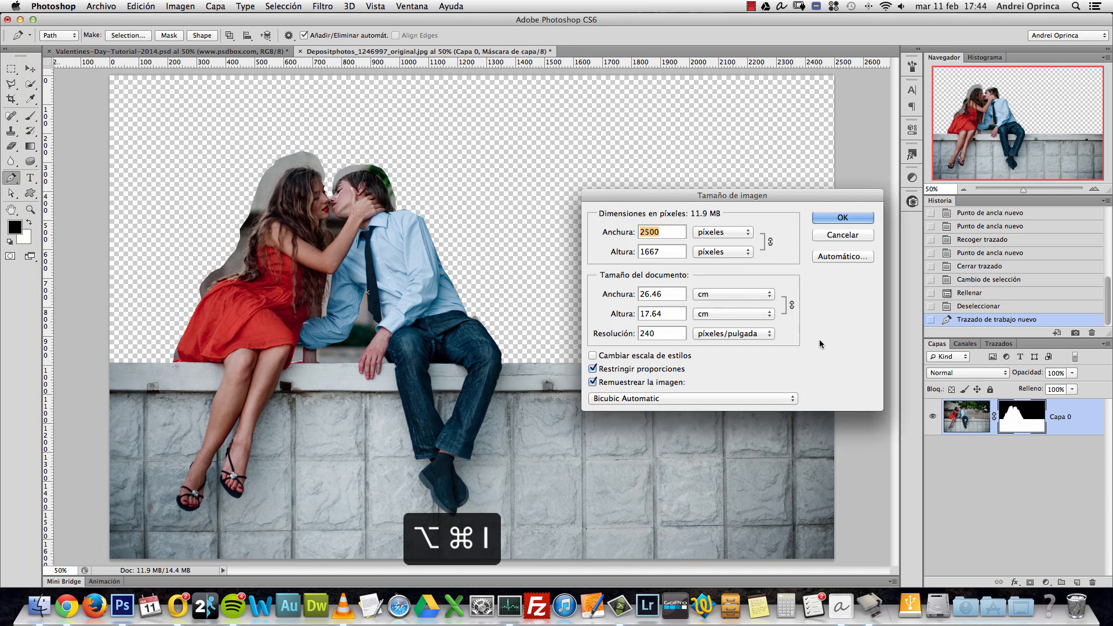
key(Tab)
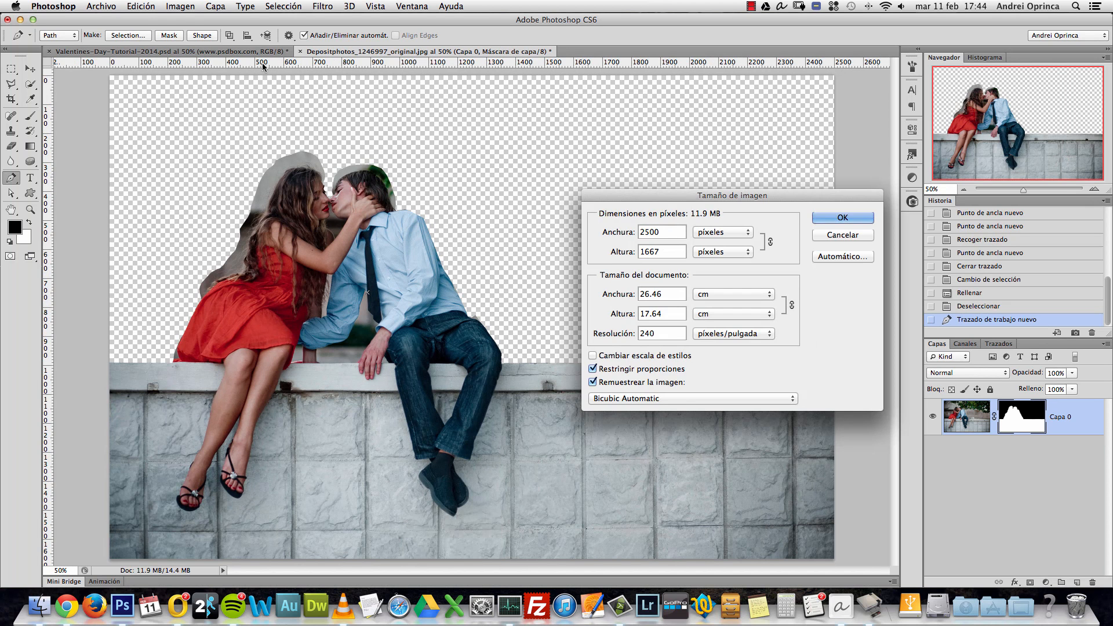
key(Escape)
click(232, 51)
key(alt+super+i)
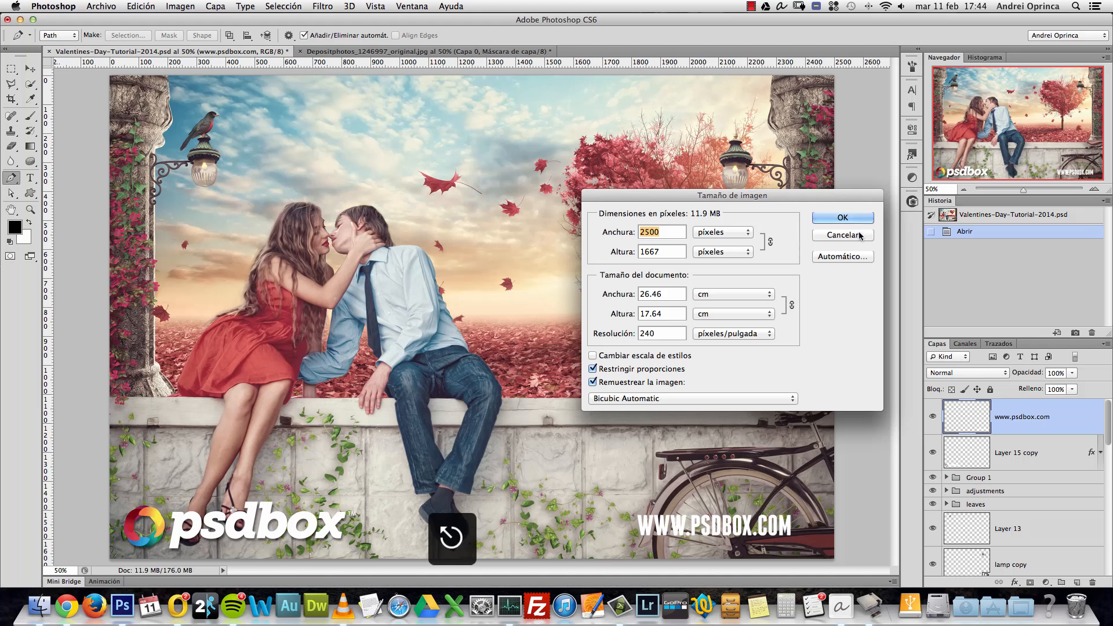
click(865, 243)
Step: Copy the finished couple layer "Layer 0 copy" from Valentines-Day-Tutorial-2014.psd into the Depositphotos_1246997_original.jpg document with the Move tool
key(super+minus)
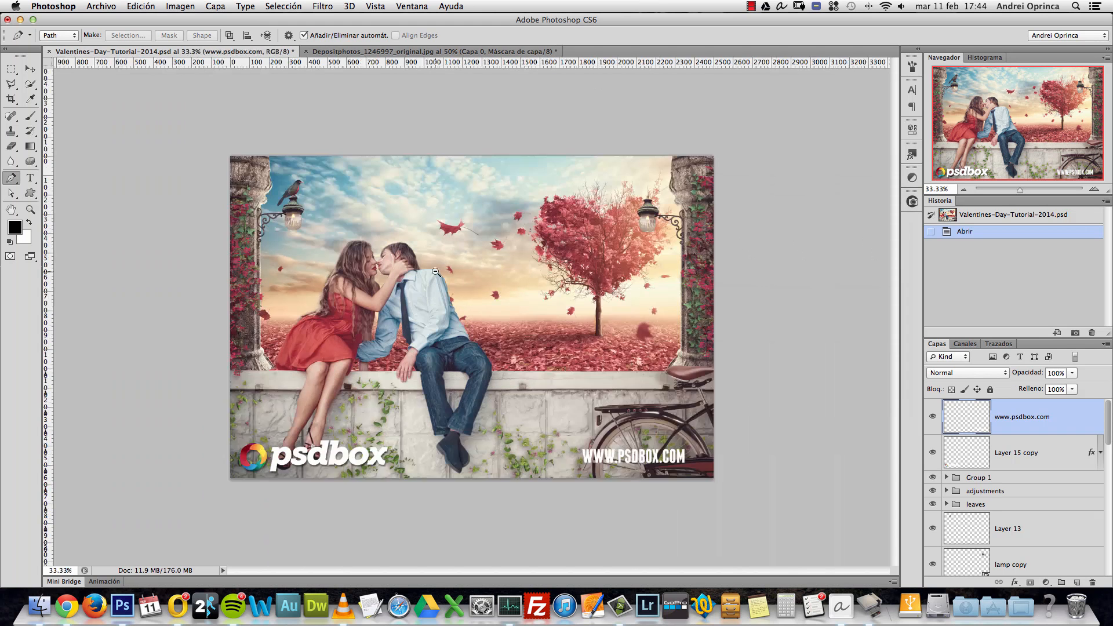
key(super+minus)
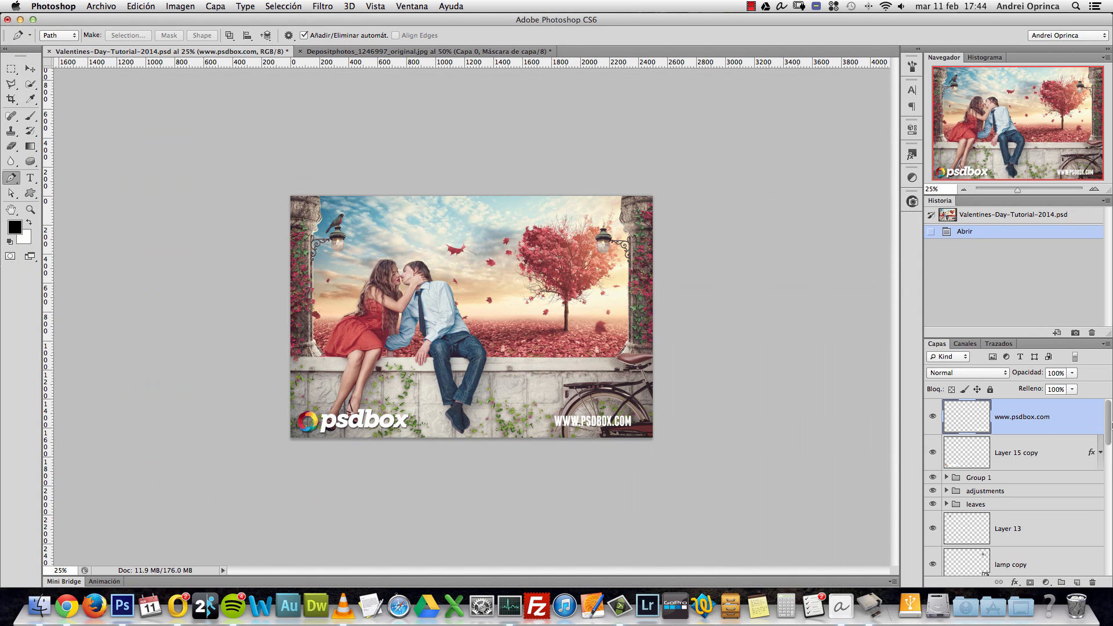
drag(1108, 424, 1105, 521)
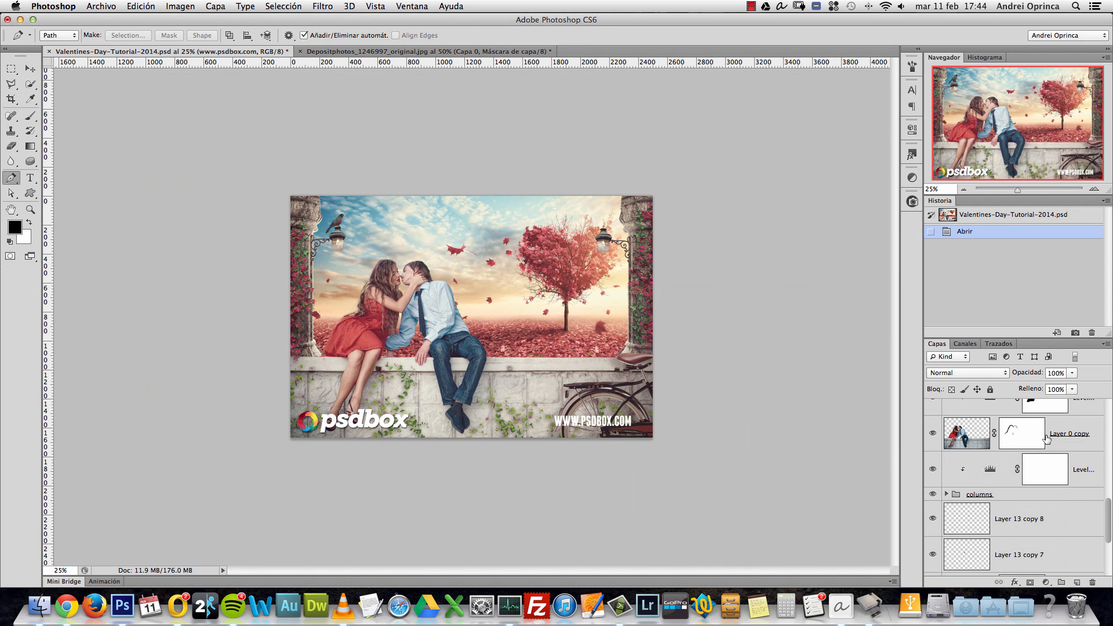
click(30, 69)
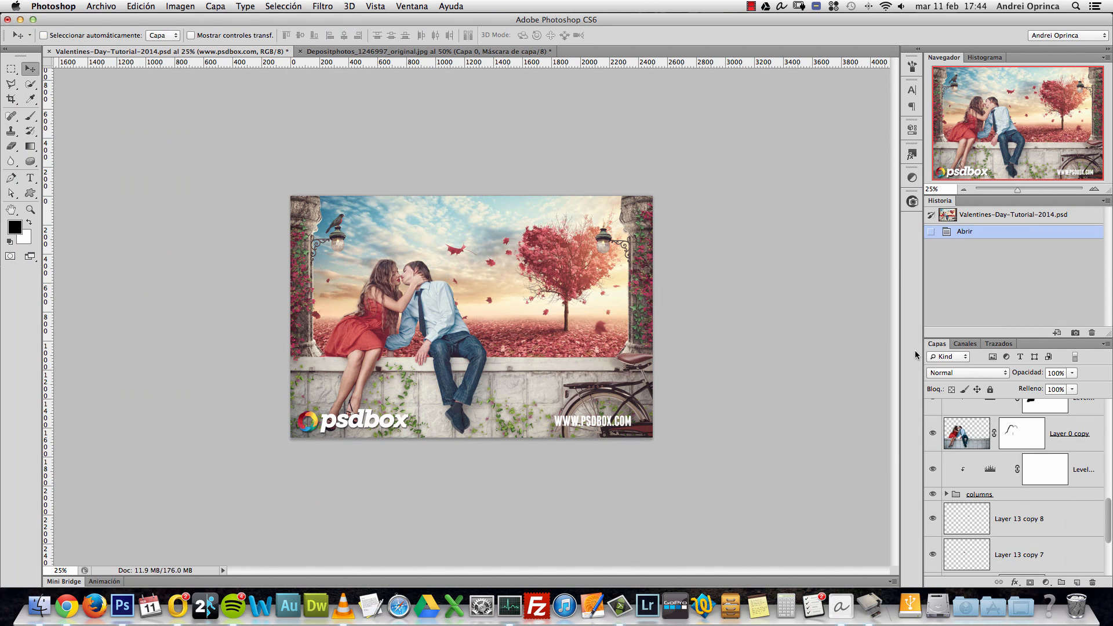
click(1065, 435)
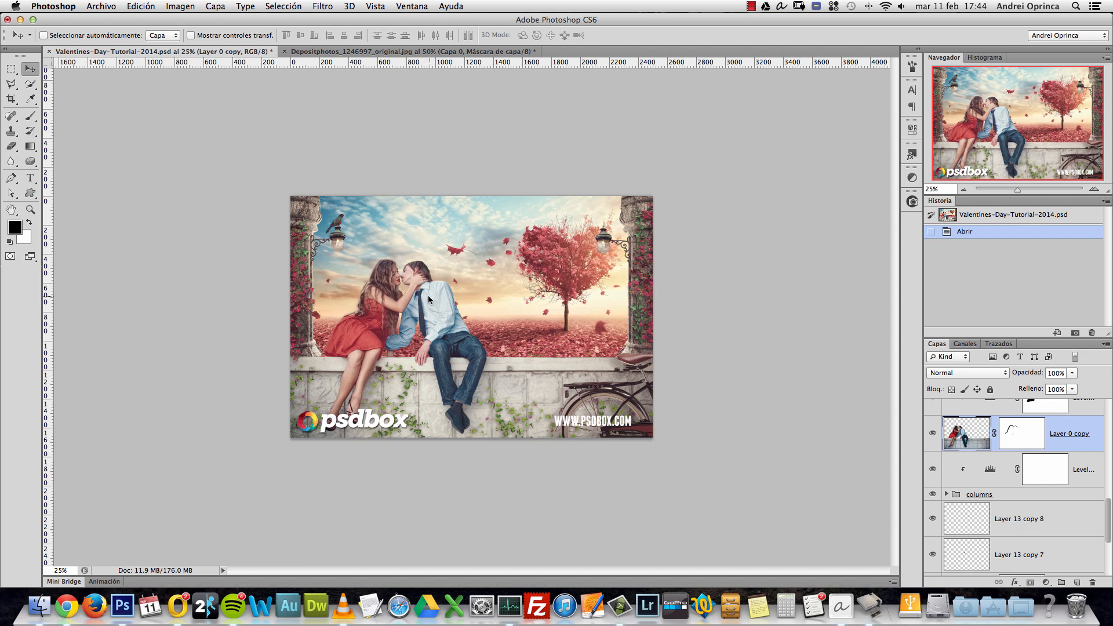
drag(429, 298, 384, 218)
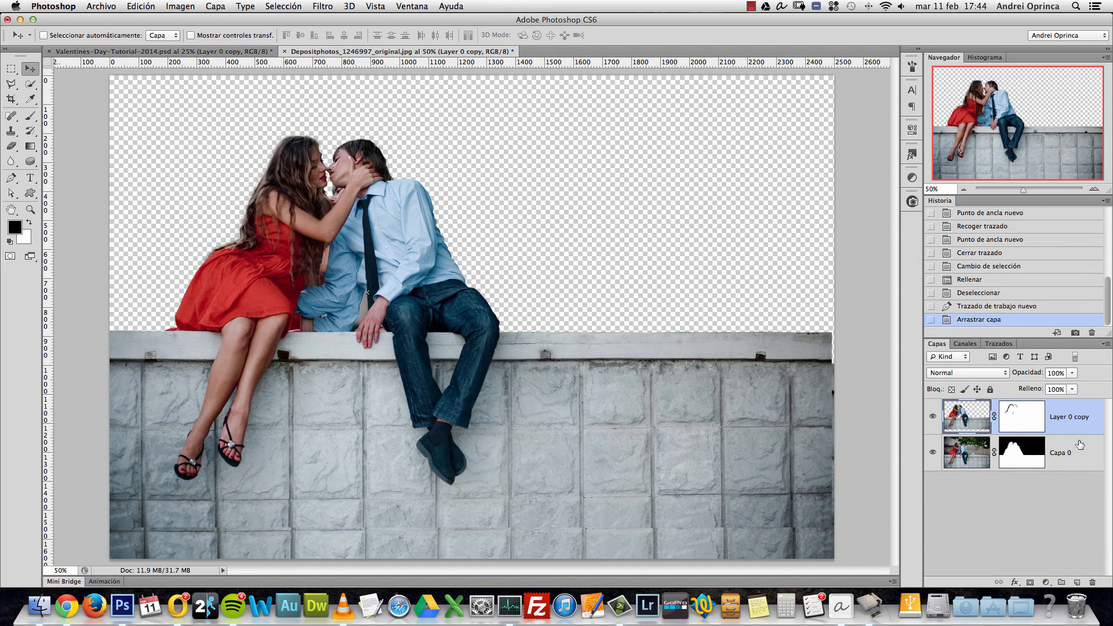
Step: Delete the layer mask of Layer 0 copy without applying it
click(1034, 423)
drag(1032, 416, 1093, 582)
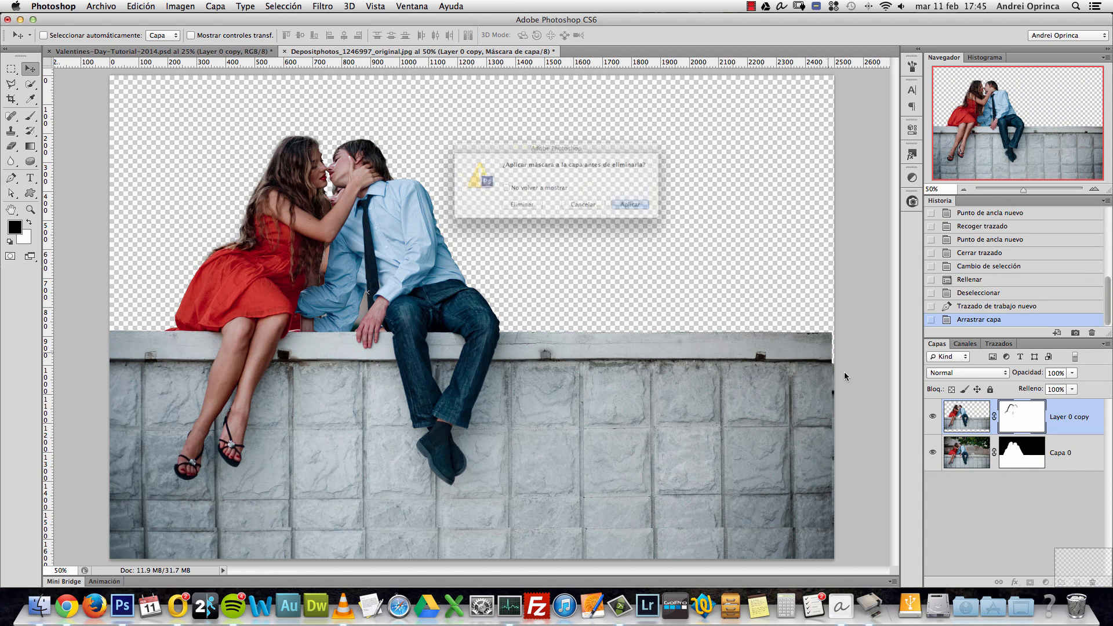
click(522, 204)
key(super+space)
click(331, 185)
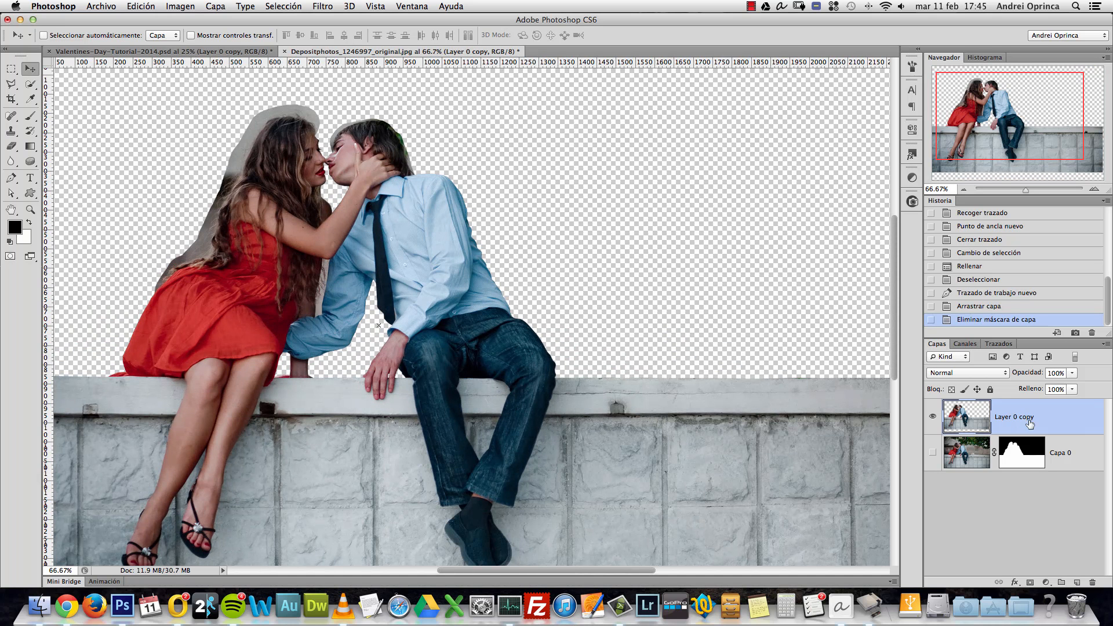
Step: Check the Capa 0 cutout on its own and delete that layer together with its mask
right_click(1024, 456)
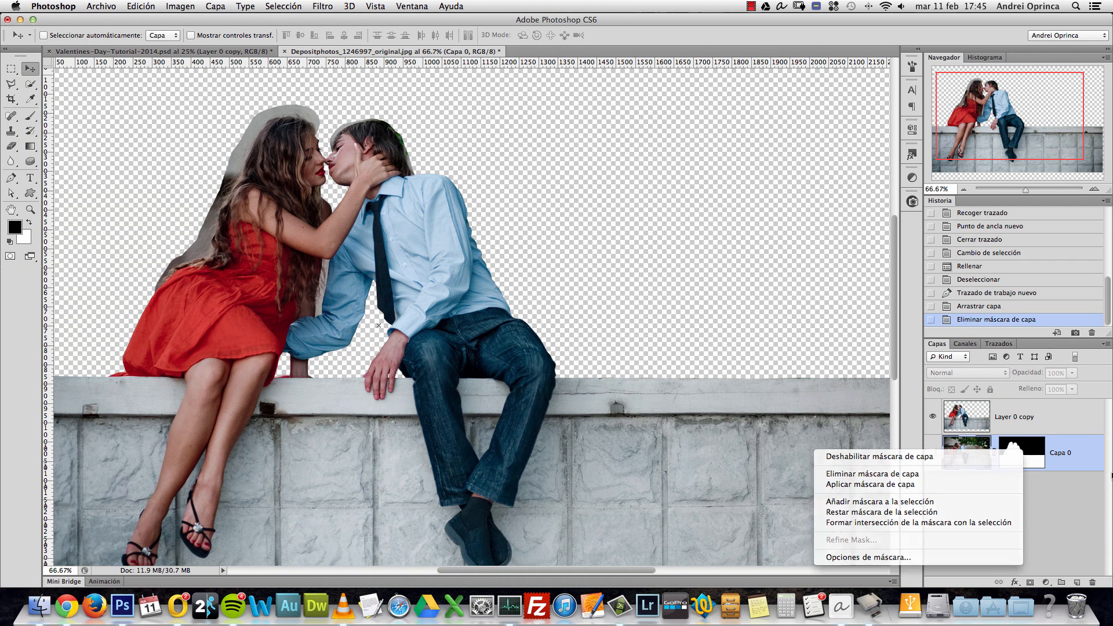
click(1065, 428)
click(932, 416)
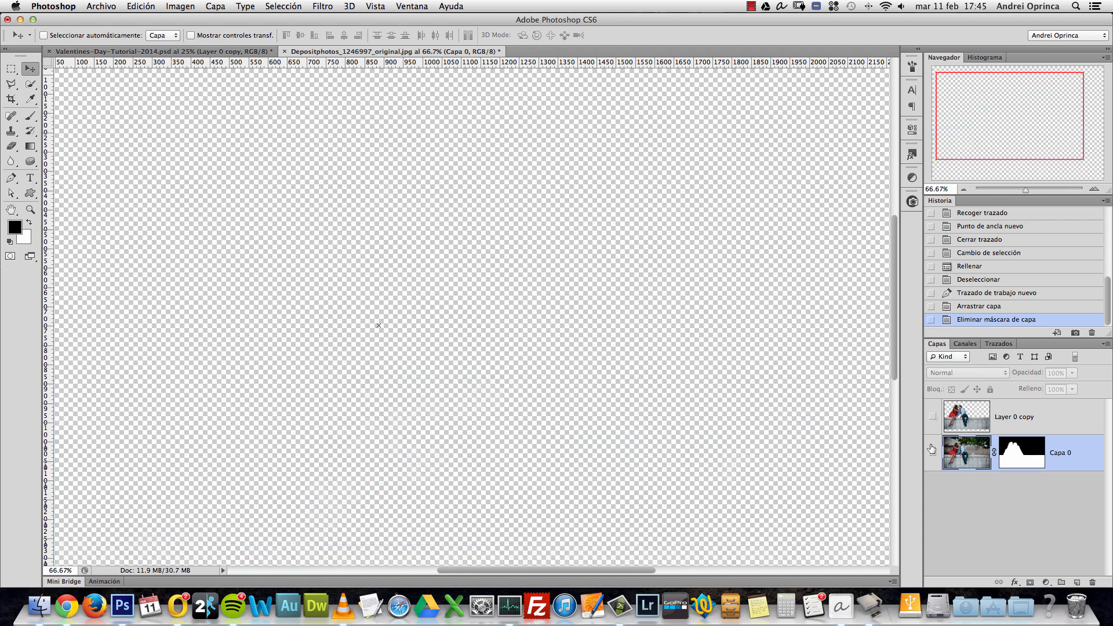
click(932, 453)
alt+click(473, 287)
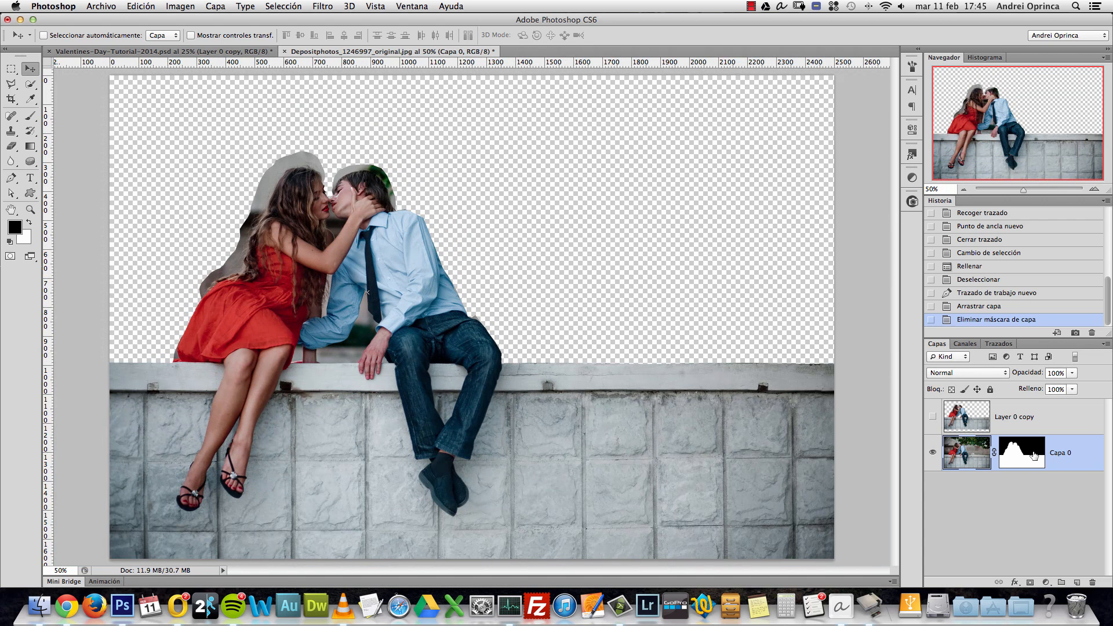
drag(1036, 449, 1092, 582)
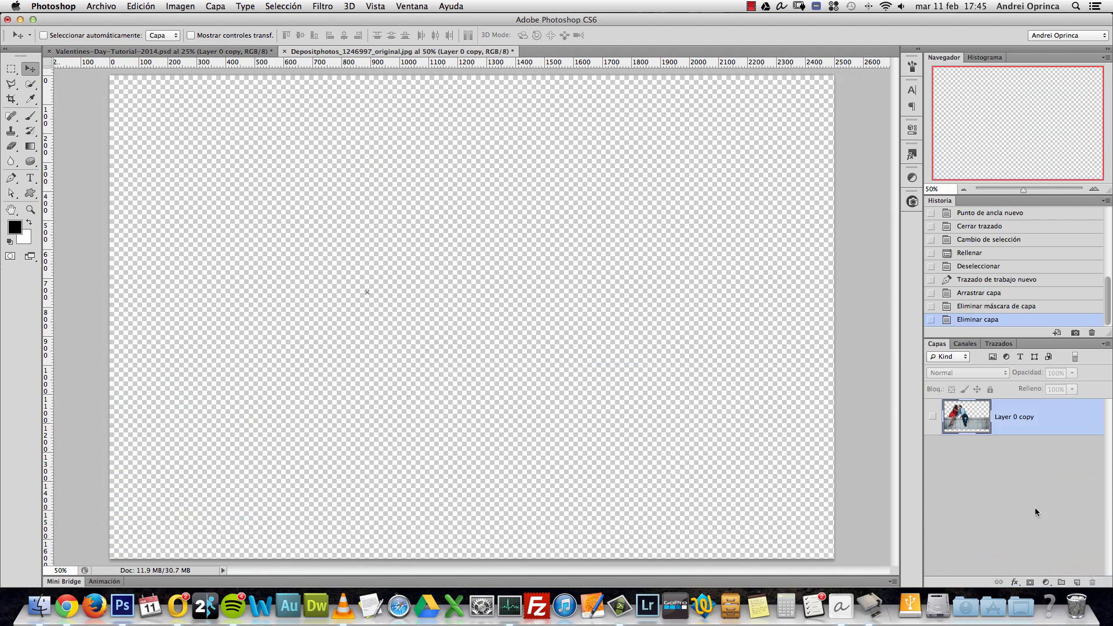
Step: Make Layer 0 copy visible and move it straight down until the wall reaches the canvas's bottom edge
click(933, 418)
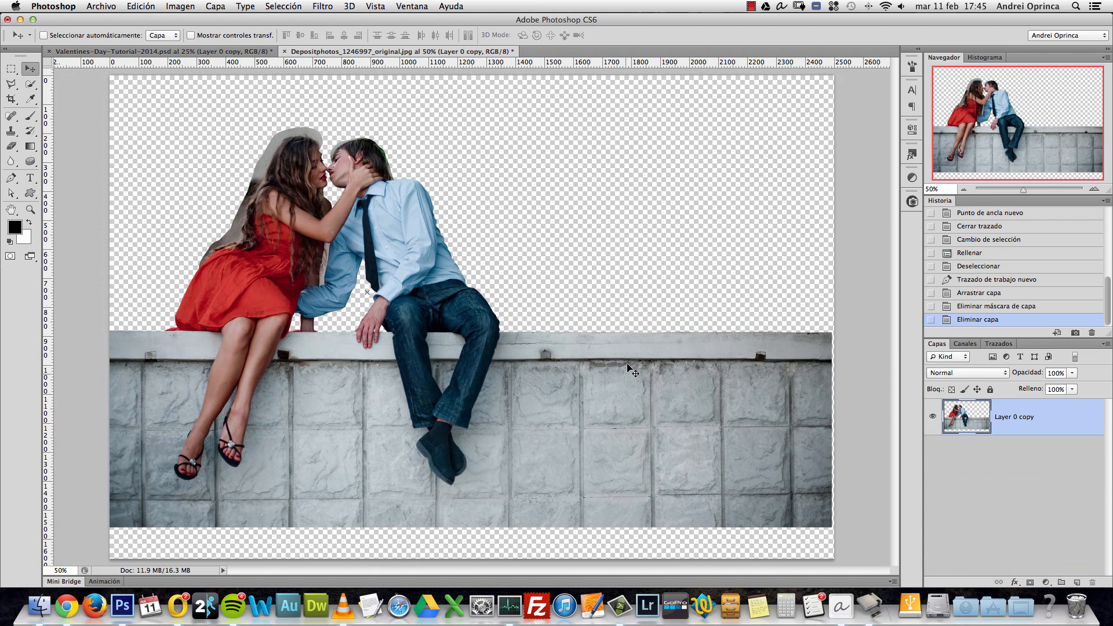
drag(632, 381, 634, 413)
Step: Examine the cutout edges around the couple's heads and hair at 100% and the overall placement
key(super+1)
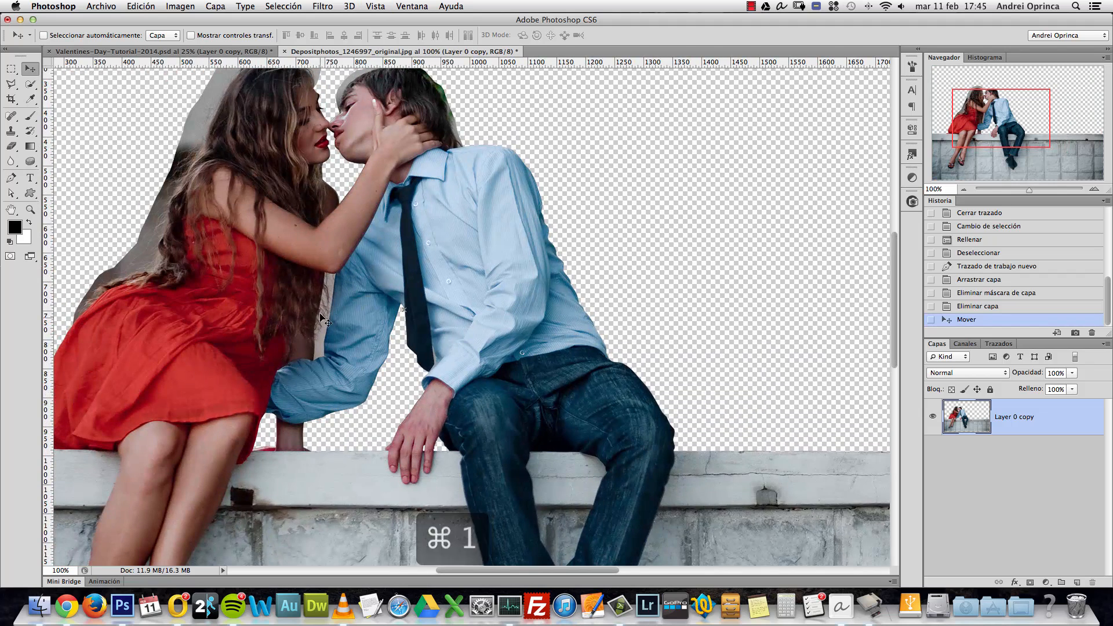
drag(338, 277, 437, 334)
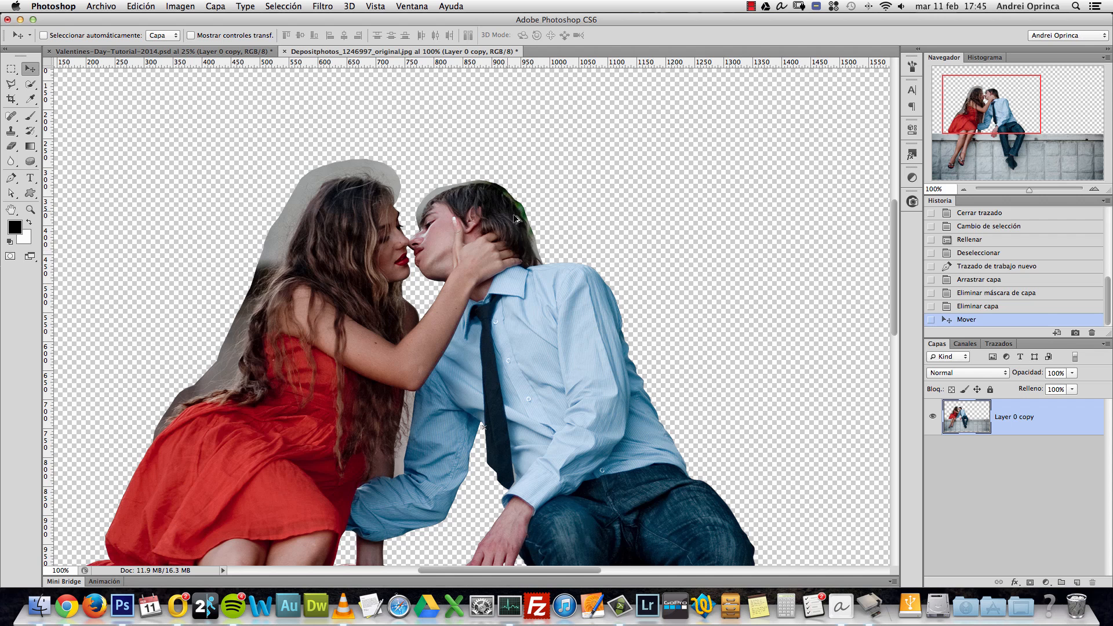
key(alt+space)
alt+click(442, 252)
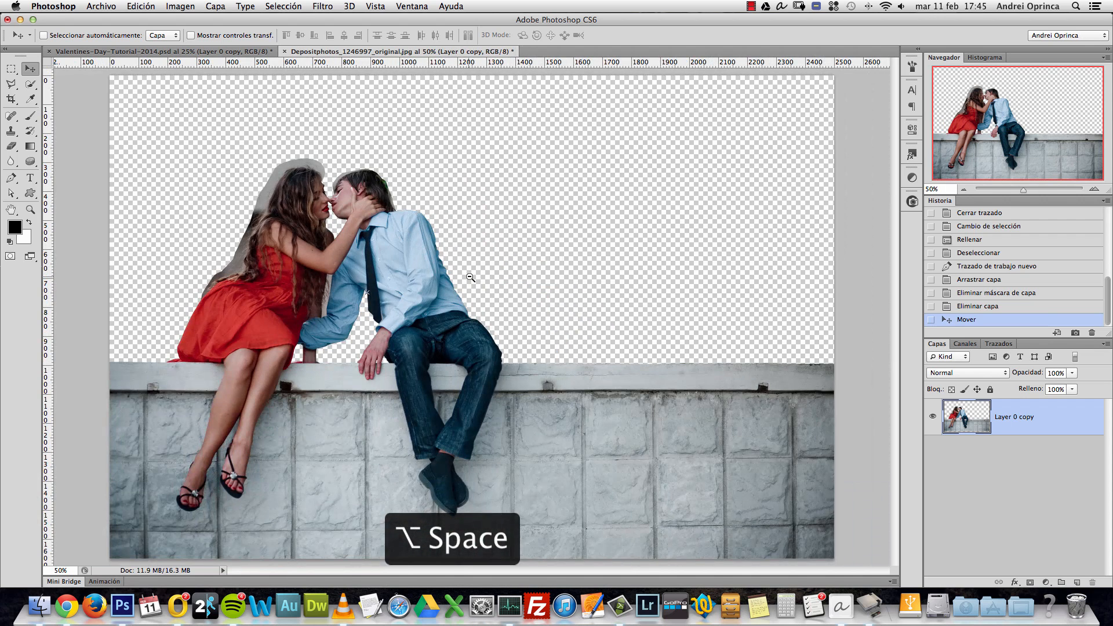
alt+click(470, 278)
key(super+space)
super+click(476, 251)
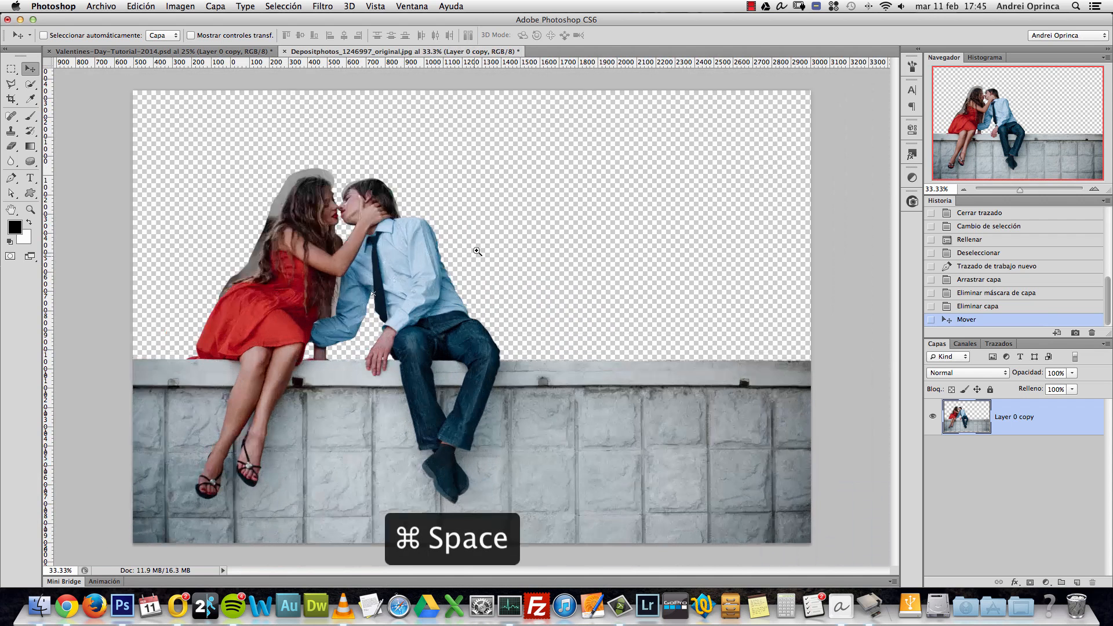
super+click(476, 251)
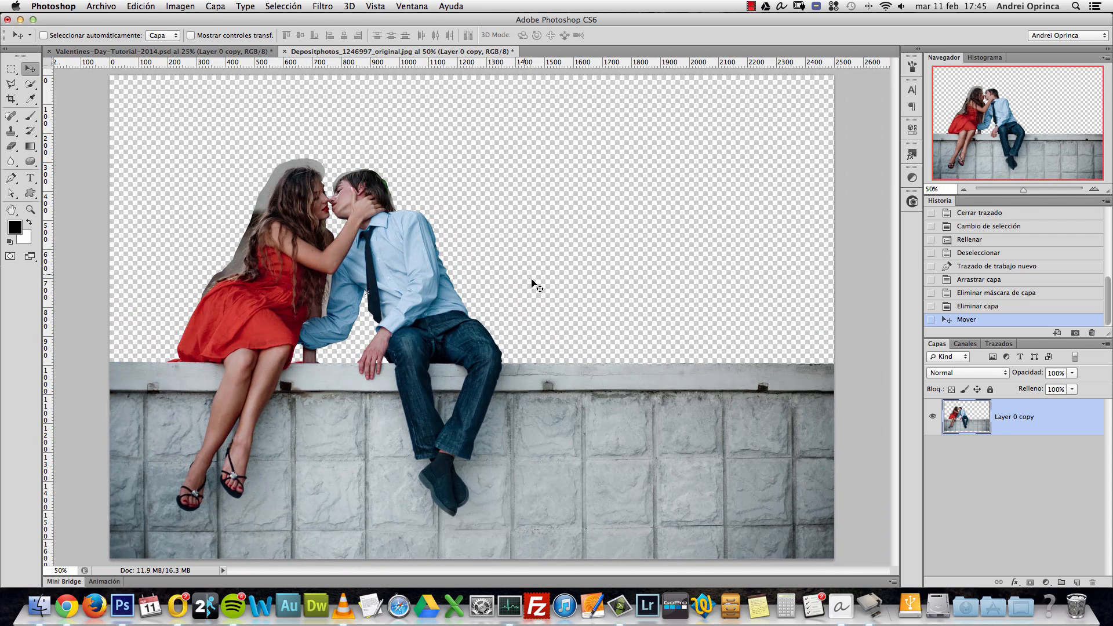
Step: Delete the leftover work path from the couple document
key(Escape)
key(BackSpace)
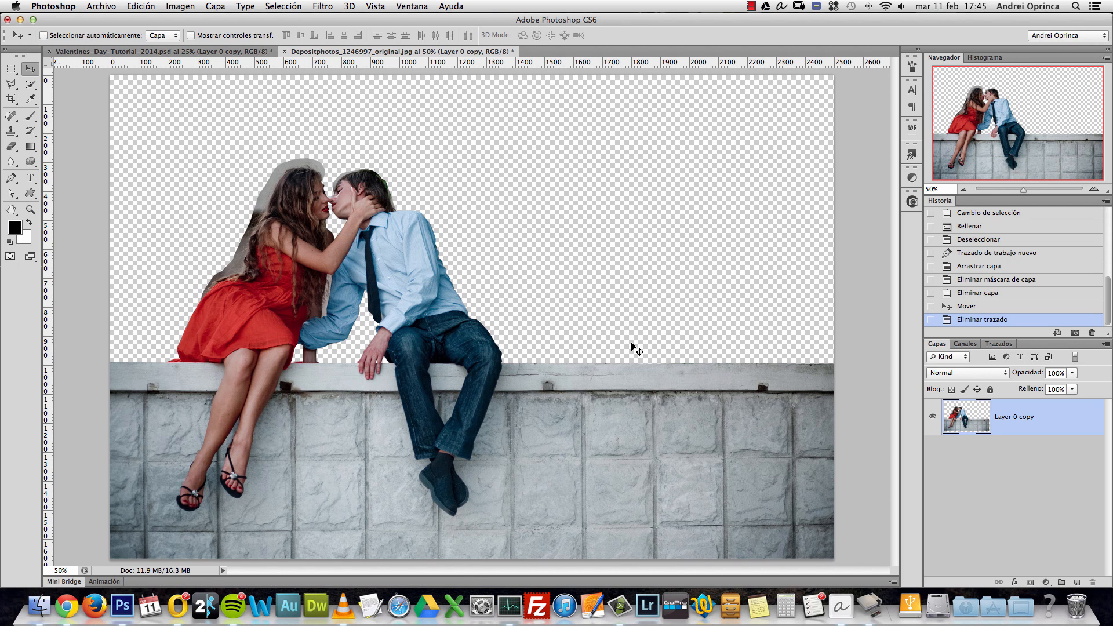
Step: Open Depositphotos_17002467_original.jpg from the Stock folder and examine the heart-shaped tree up close
key(super+o)
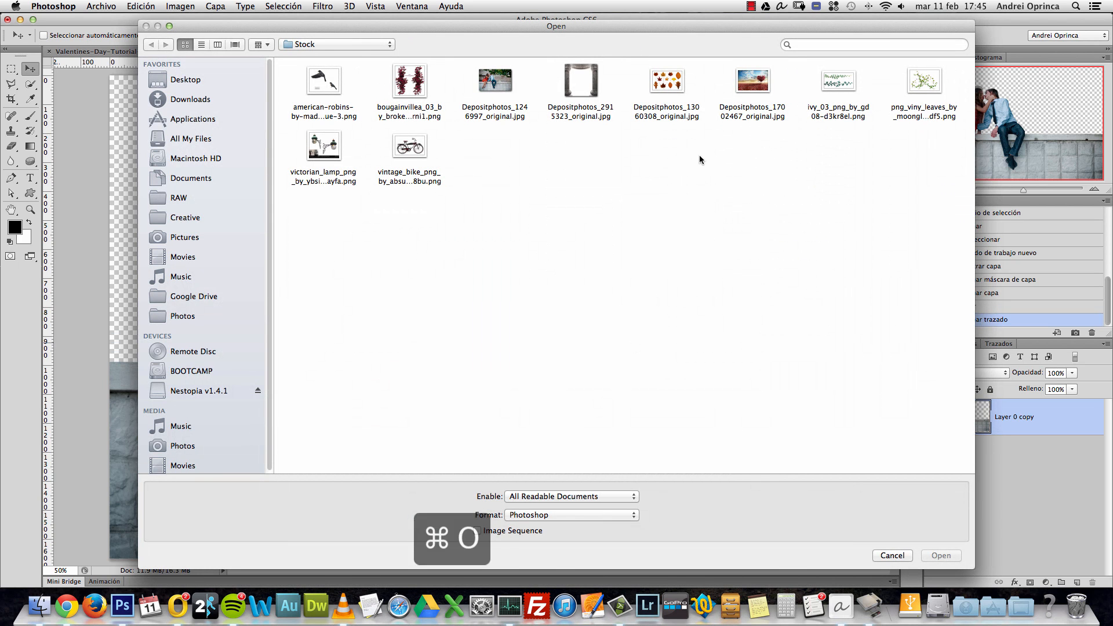
click(759, 92)
click(940, 556)
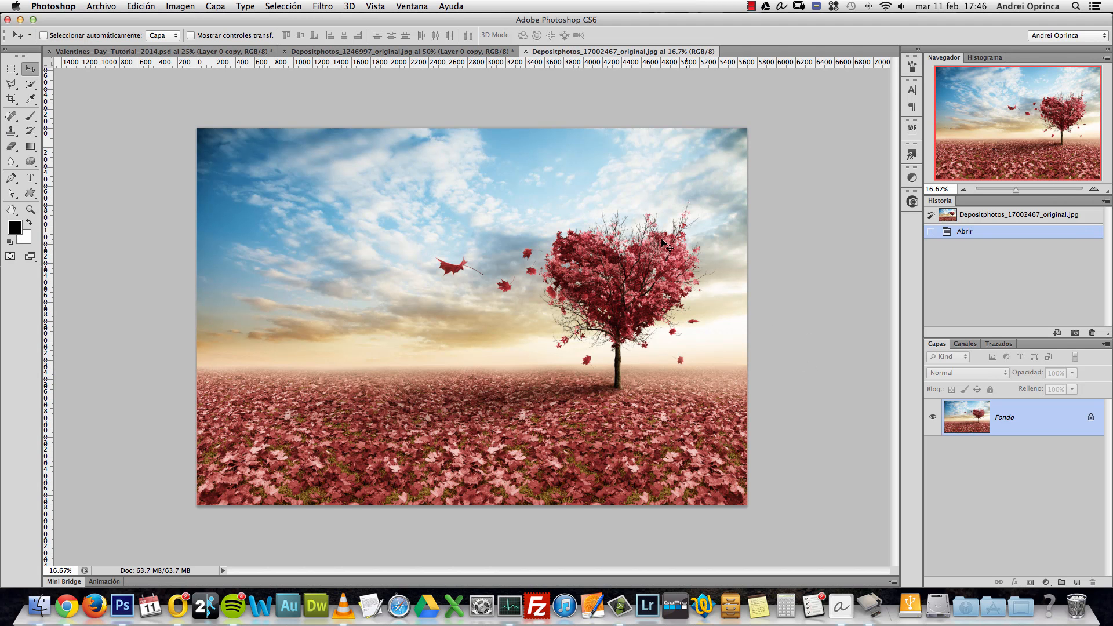
key(super+1)
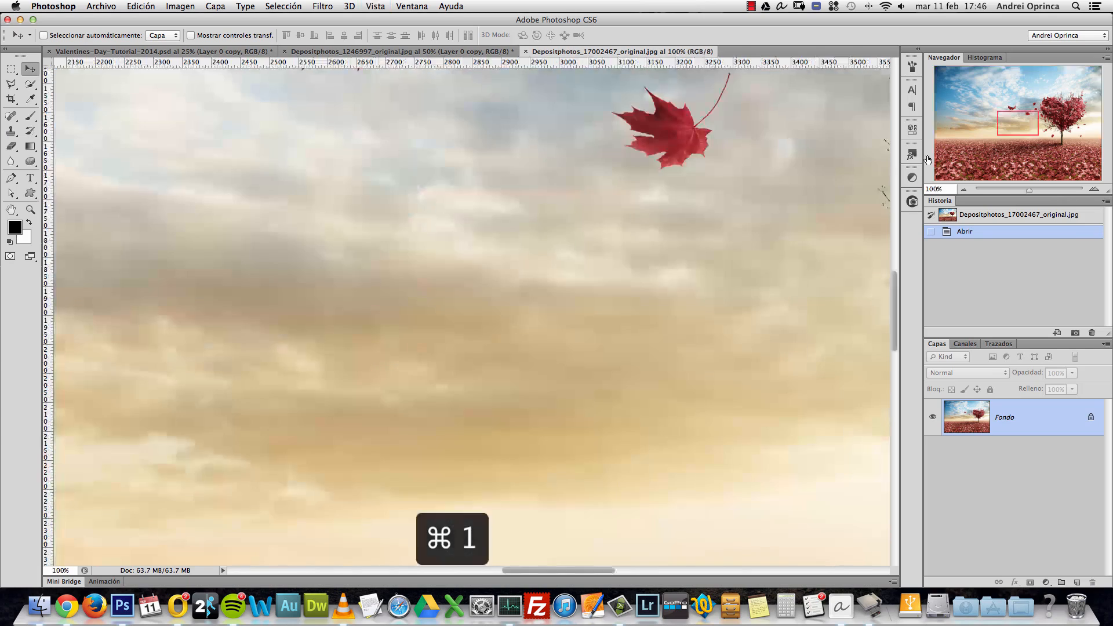
drag(1058, 114, 1062, 107)
key(alt+space)
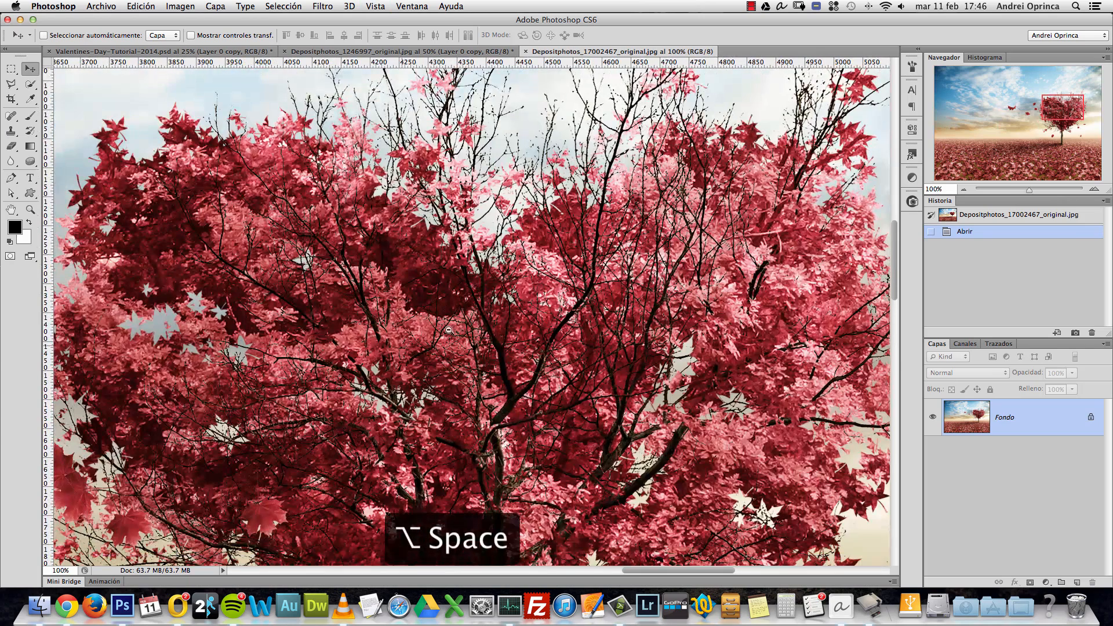
alt+click(250, 334)
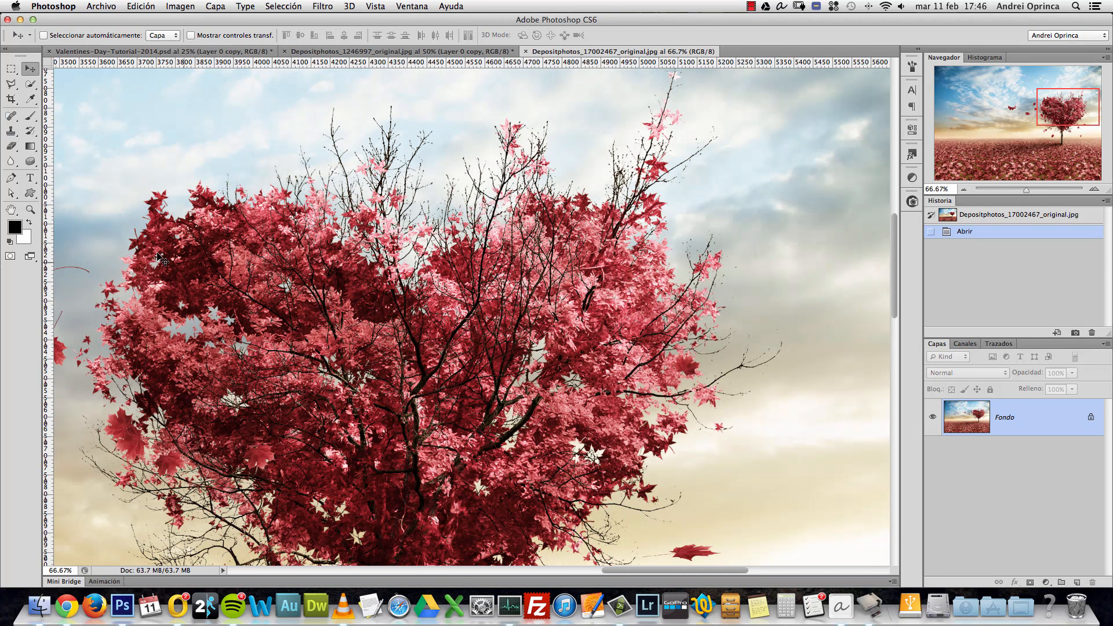
Step: Choose the 74 px maple-leaf preset for the Brush tool
key(b)
right_click(561, 260)
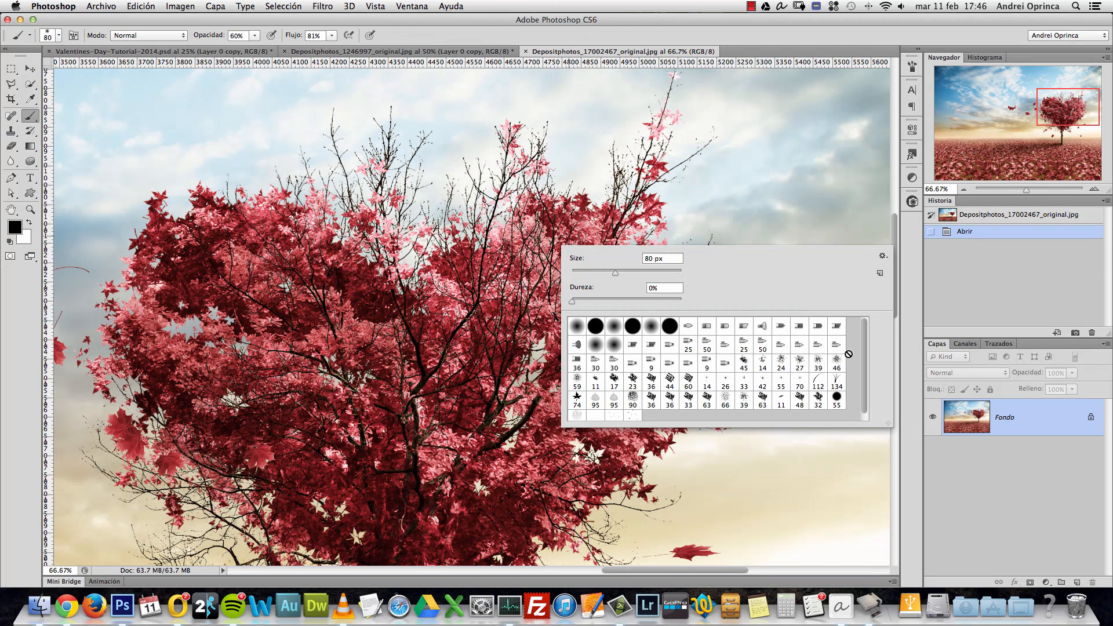
scroll(868, 370, down, 1)
click(577, 392)
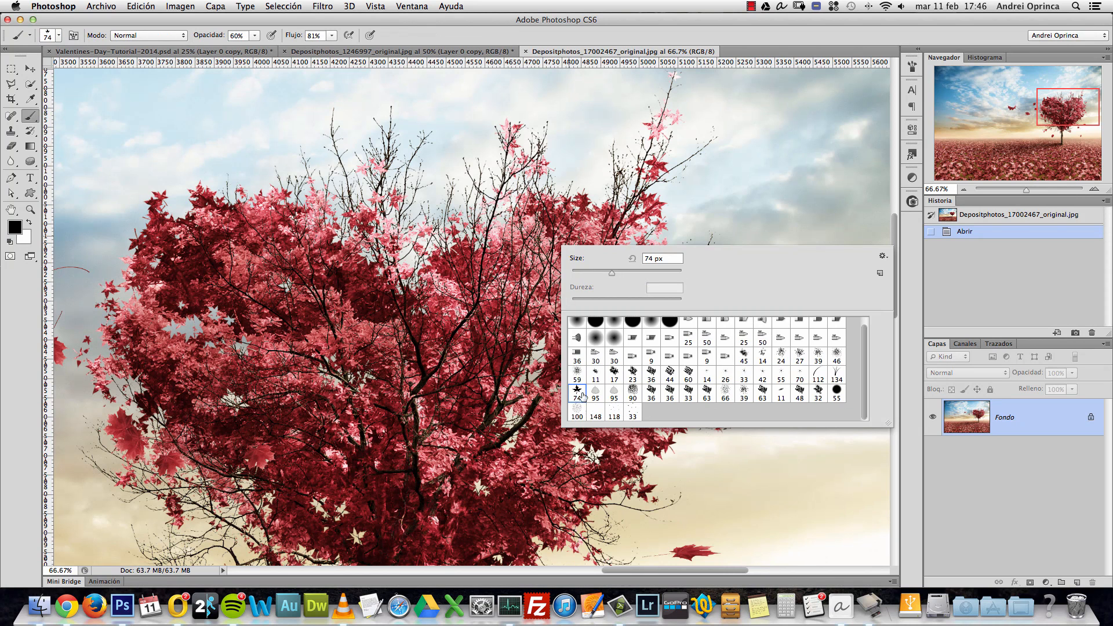
click(1011, 412)
Step: Copy the entire heart-tree image to the clipboard and close its document
key(alt+space)
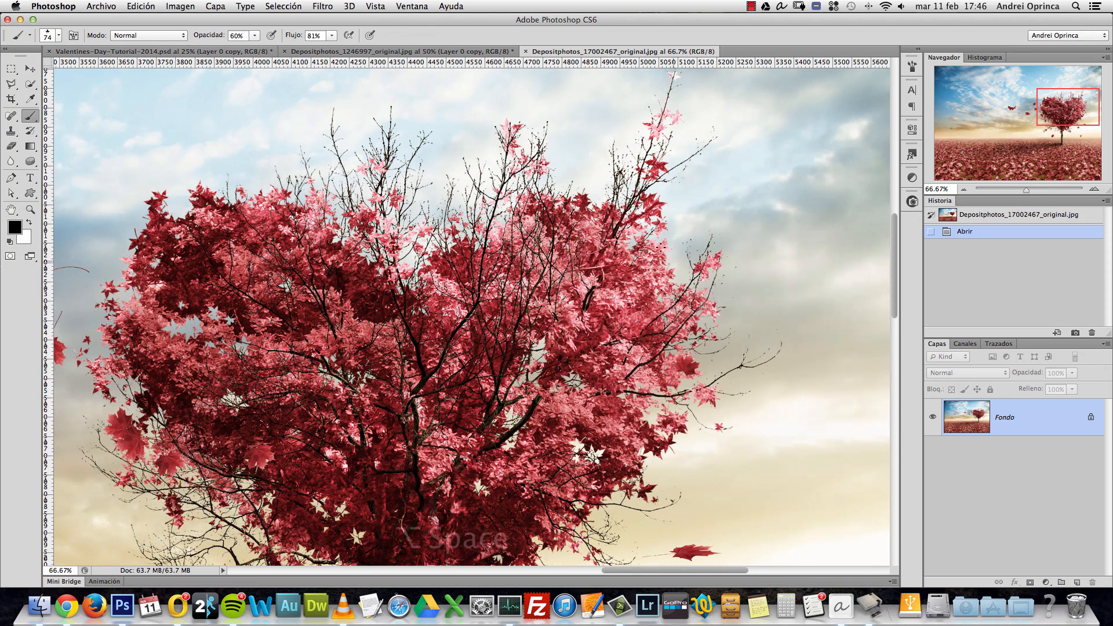
alt+click(676, 248)
alt+click(675, 248)
alt+click(675, 248)
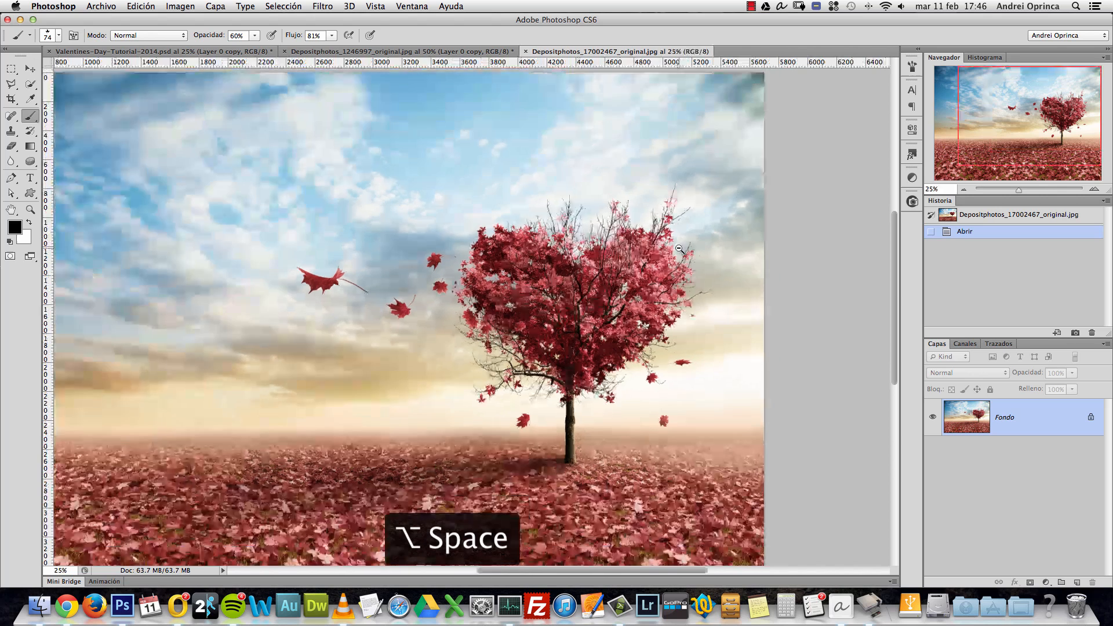
alt+click(675, 249)
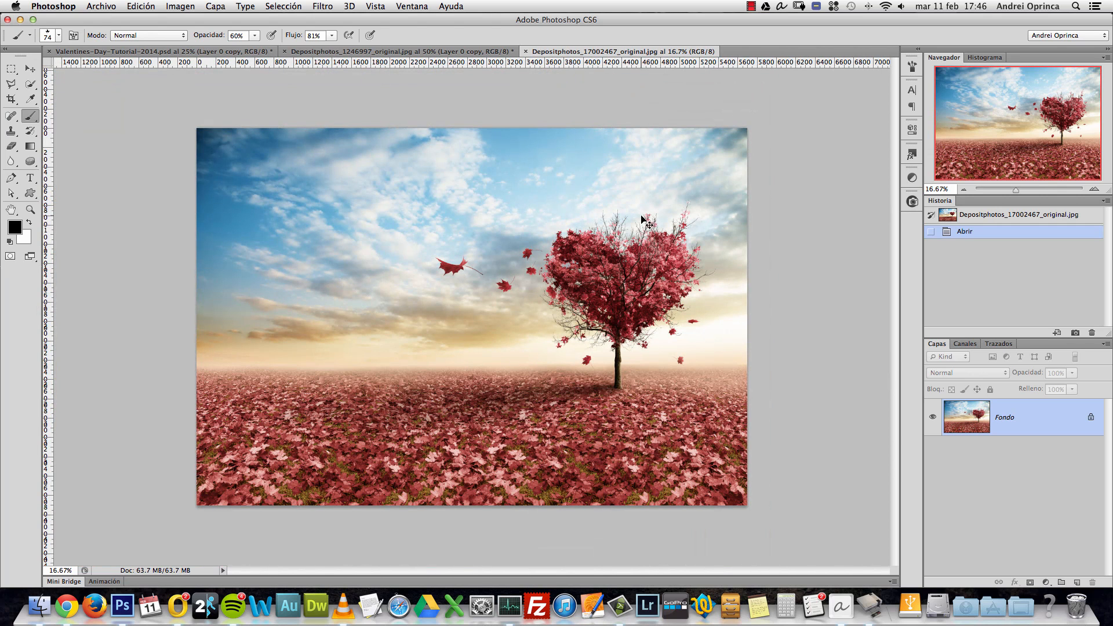
key(super+a)
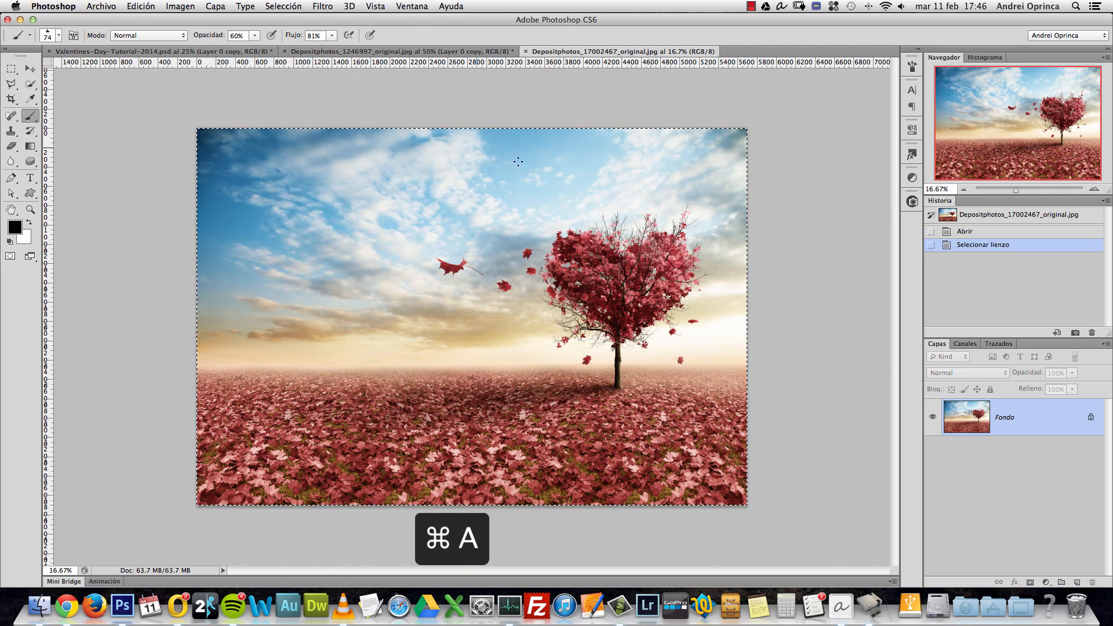
key(super+c)
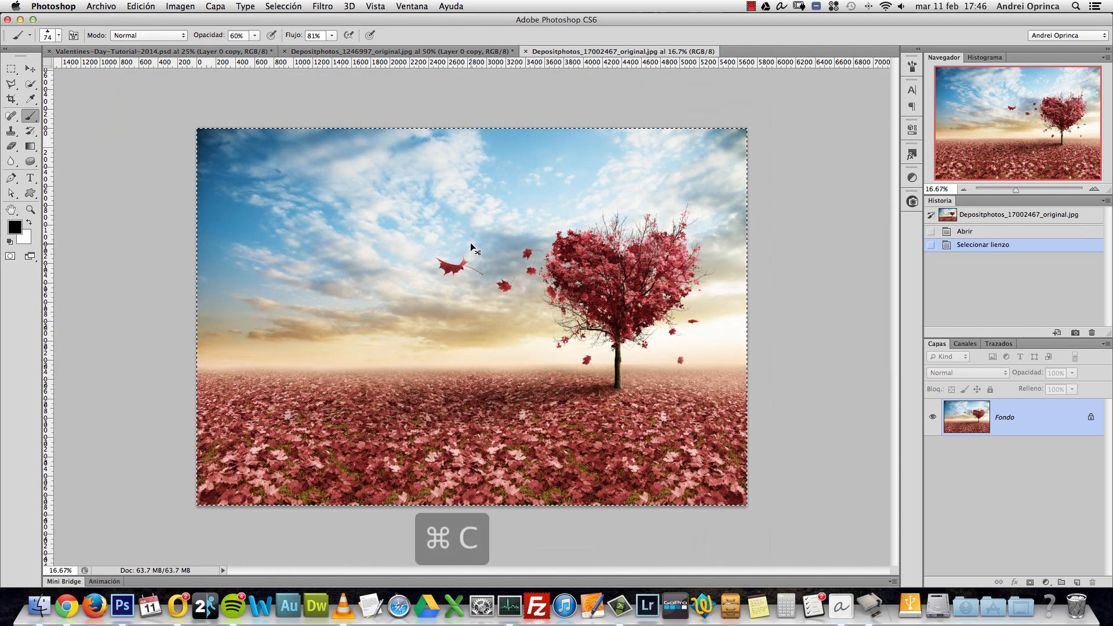
key(super+w)
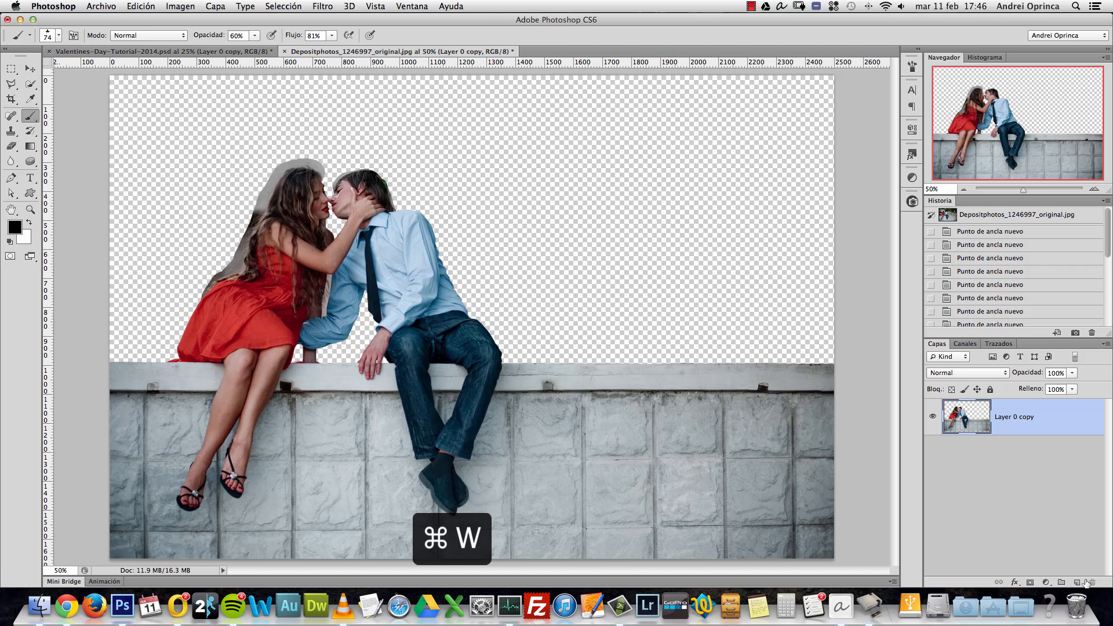
Step: Try adding a new empty layer below and another above Layer 0 copy, undoing each one
super+click(1079, 582)
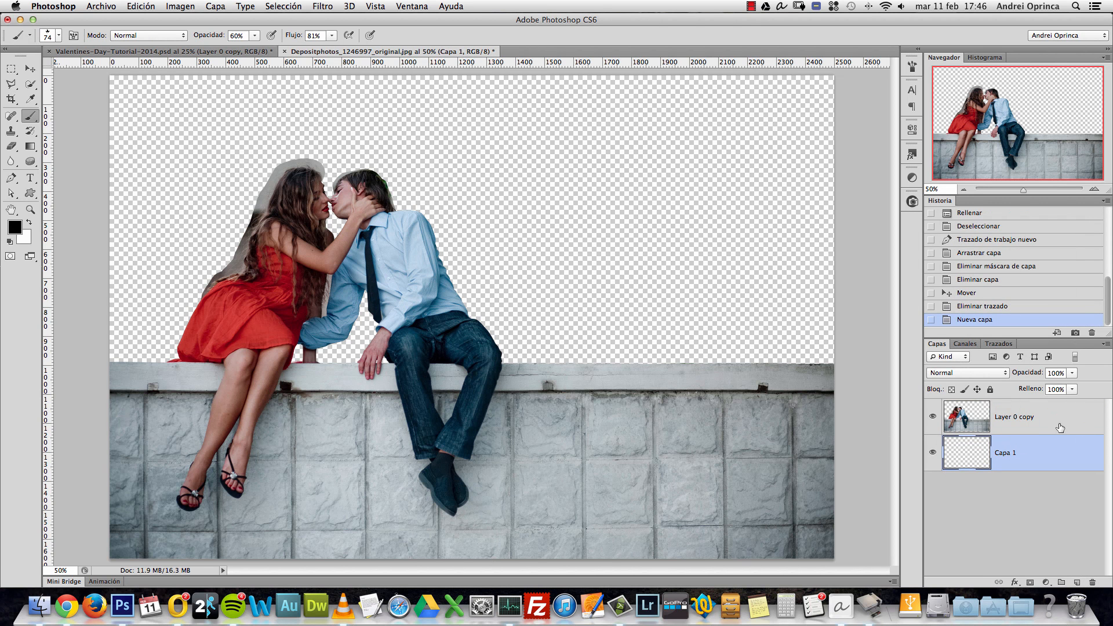
key(super+z)
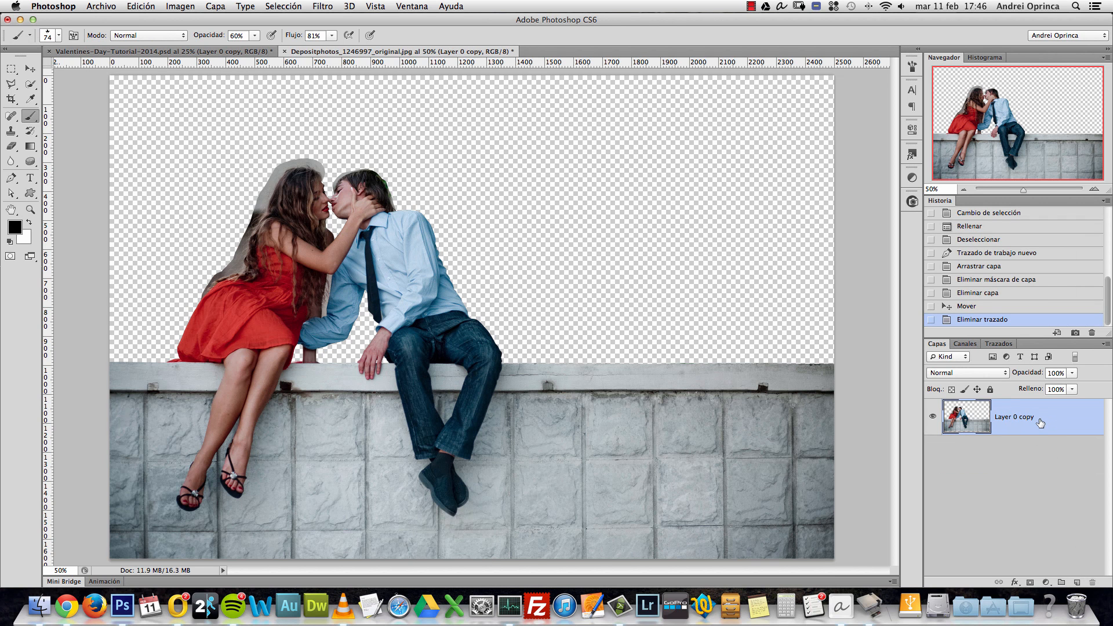
click(1078, 583)
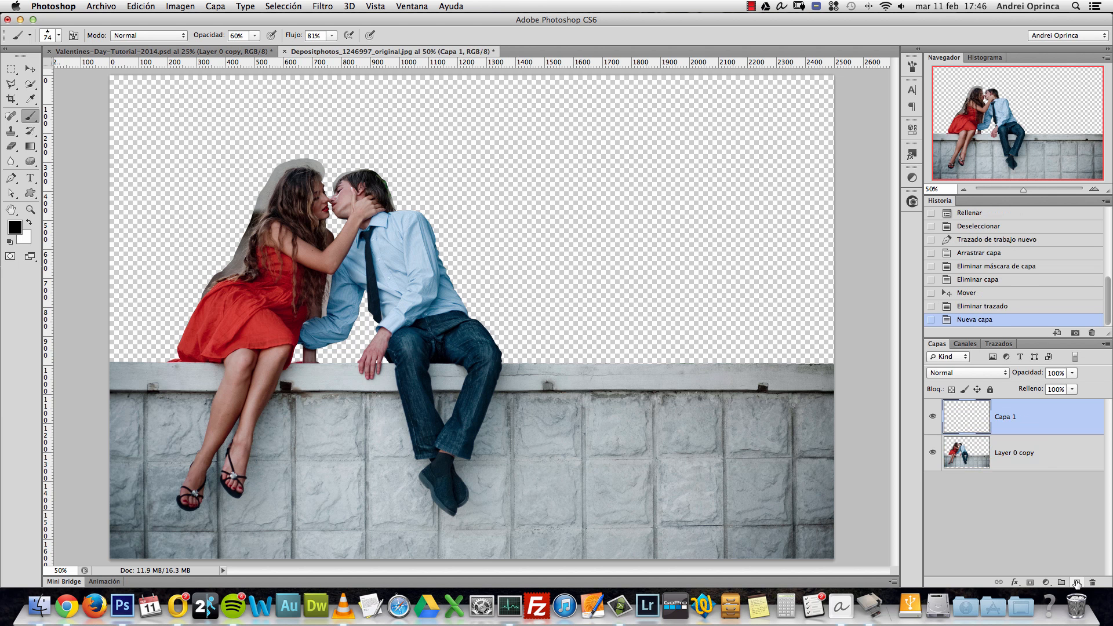
key(super+z)
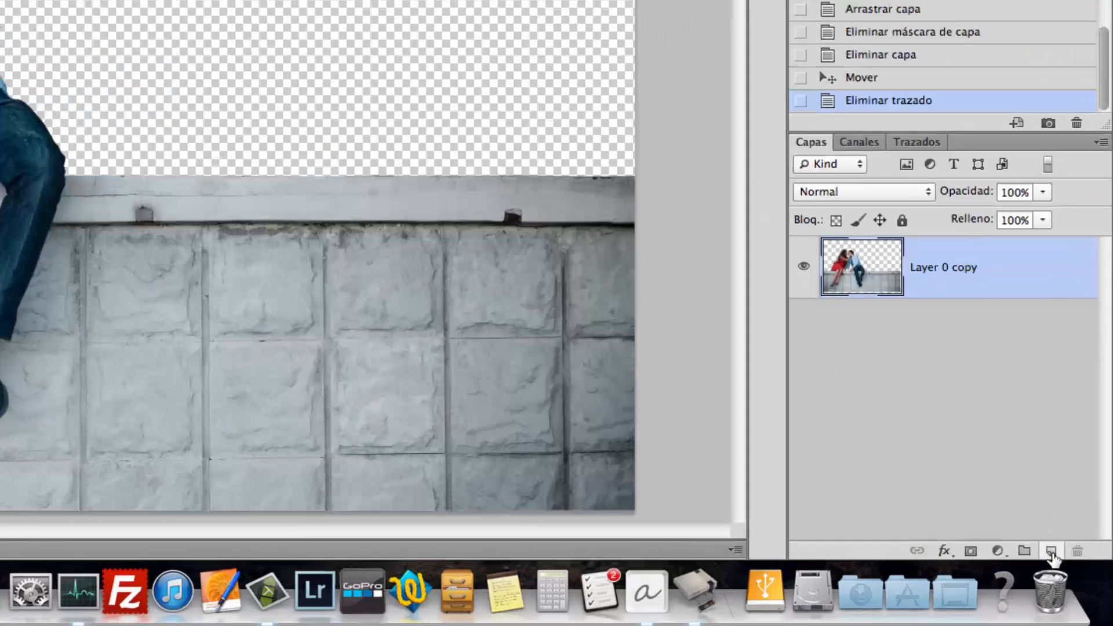
Step: Add a new empty layer beneath Layer 0 copy and rename the couple layer "pareja"
click(1077, 582)
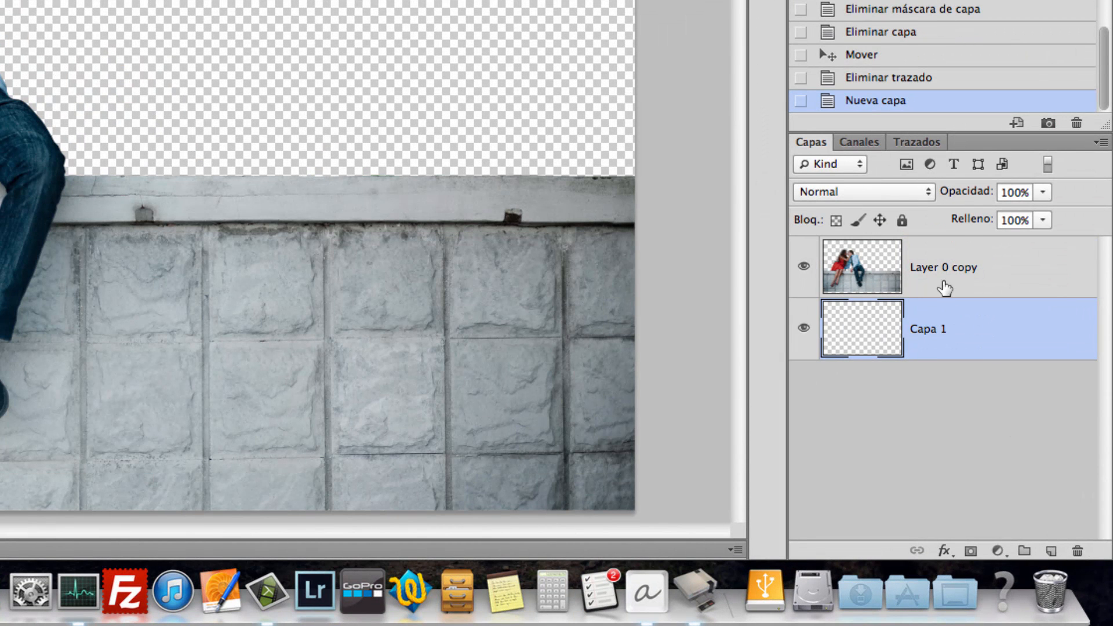
click(949, 275)
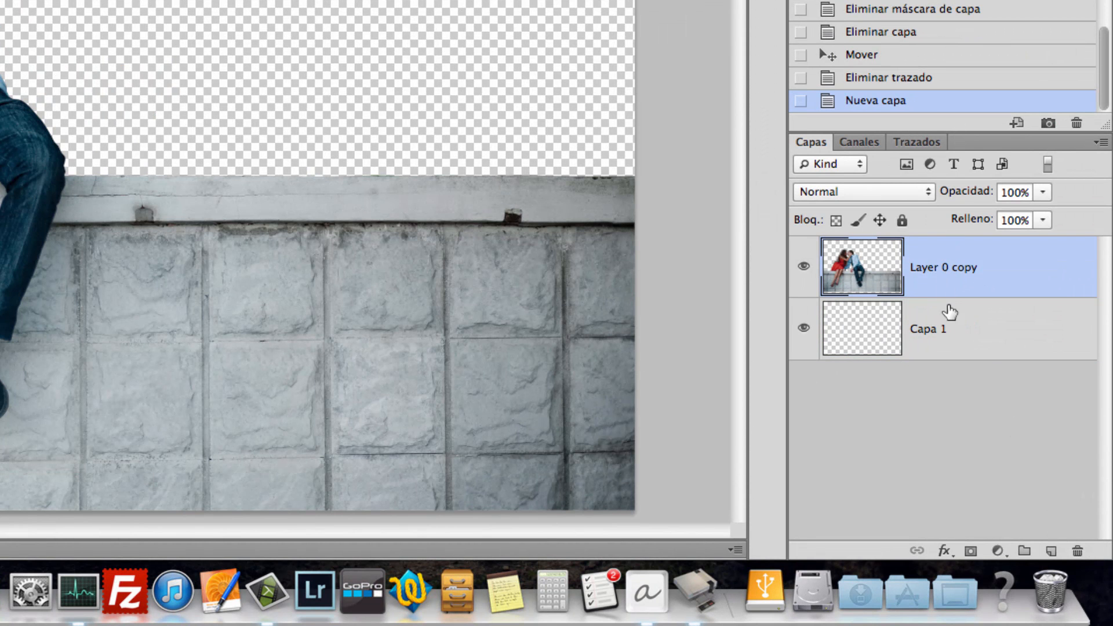
double_click(941, 265)
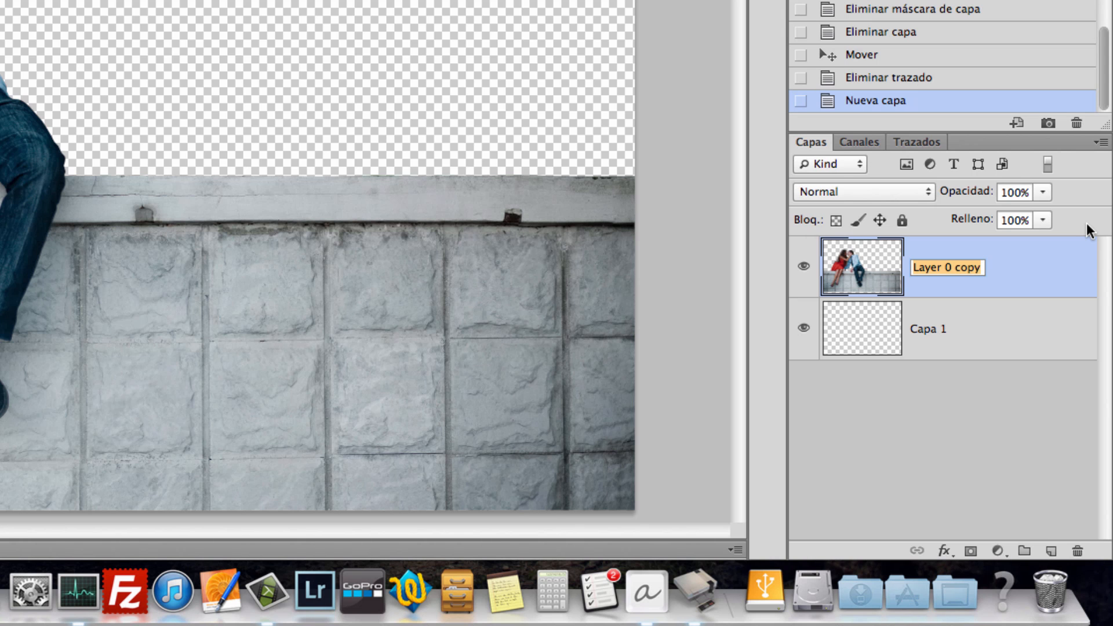
text(par)
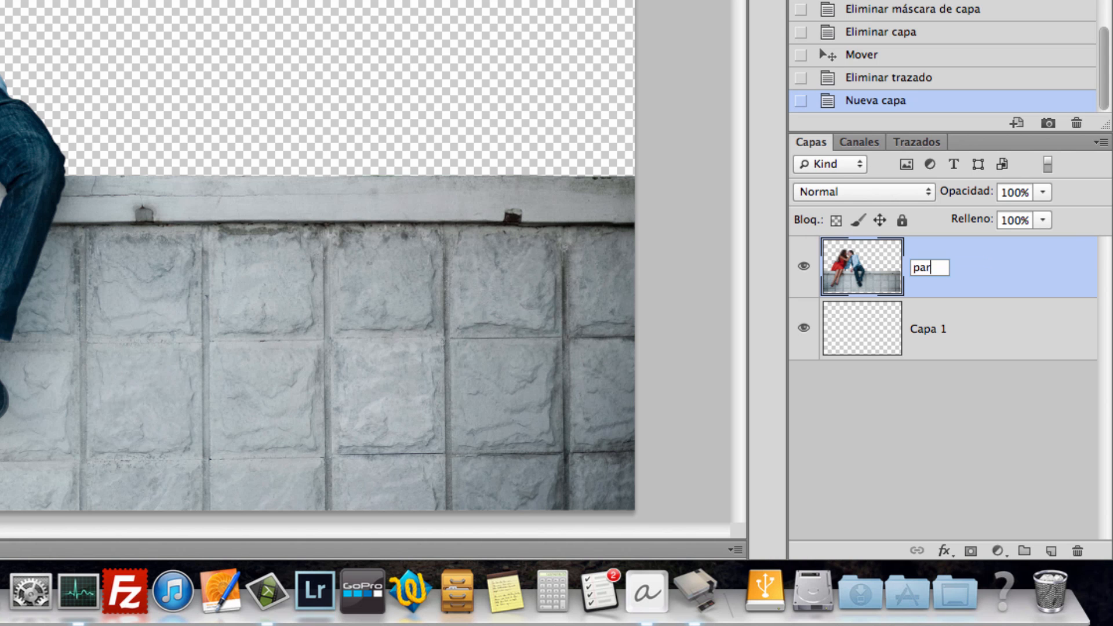
text(eja)
key(Return)
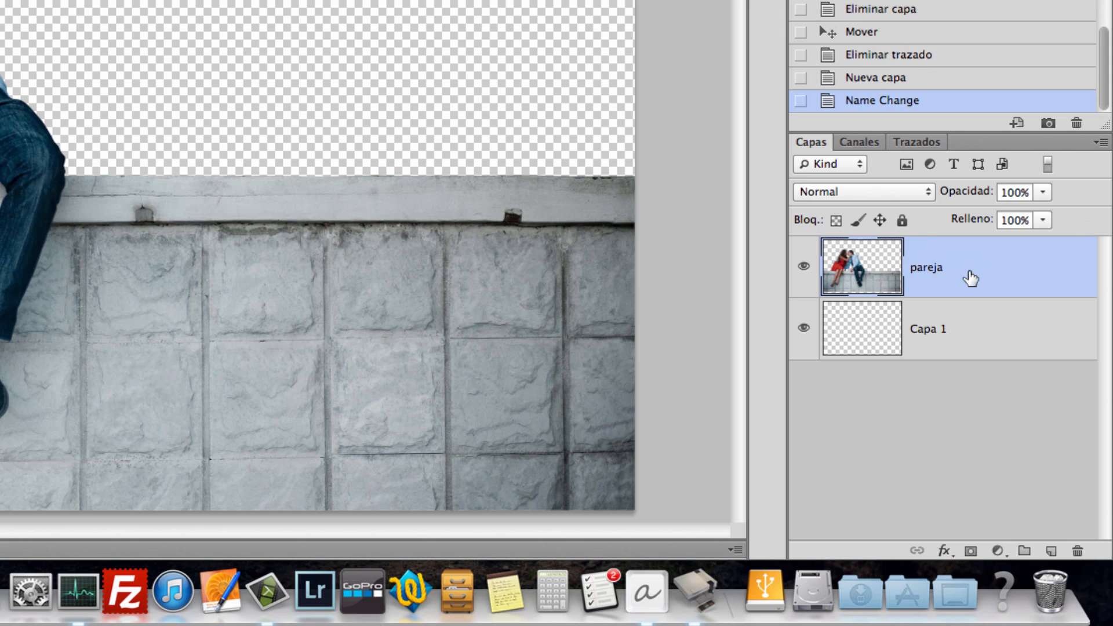
Step: Paste the copied heart-tree landscape into Capa 1 beneath the couple layer
click(981, 353)
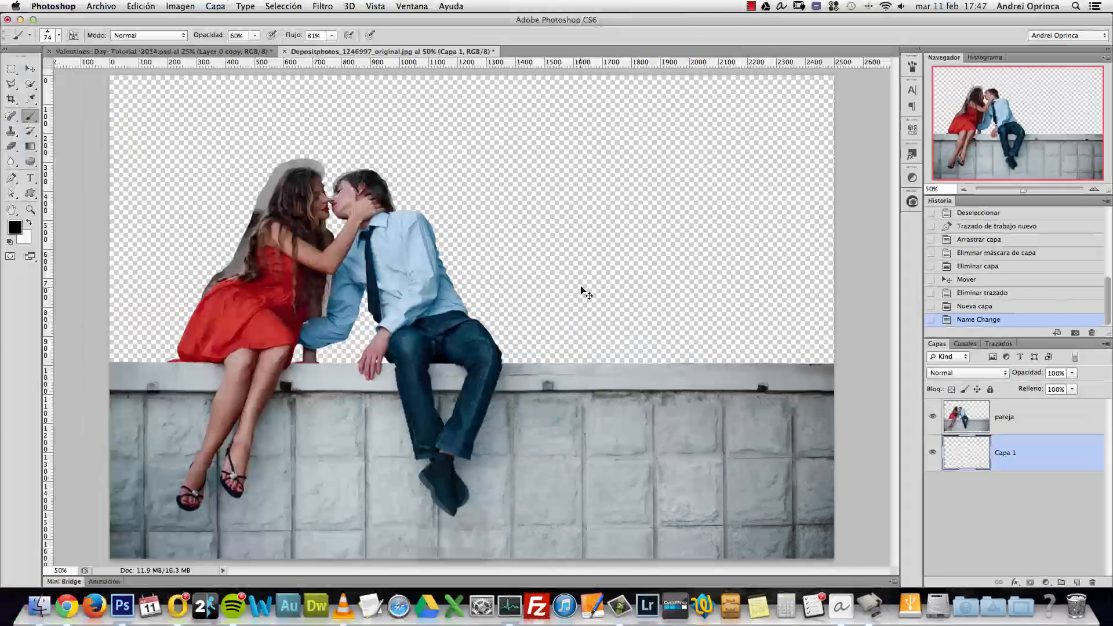
key(super+v)
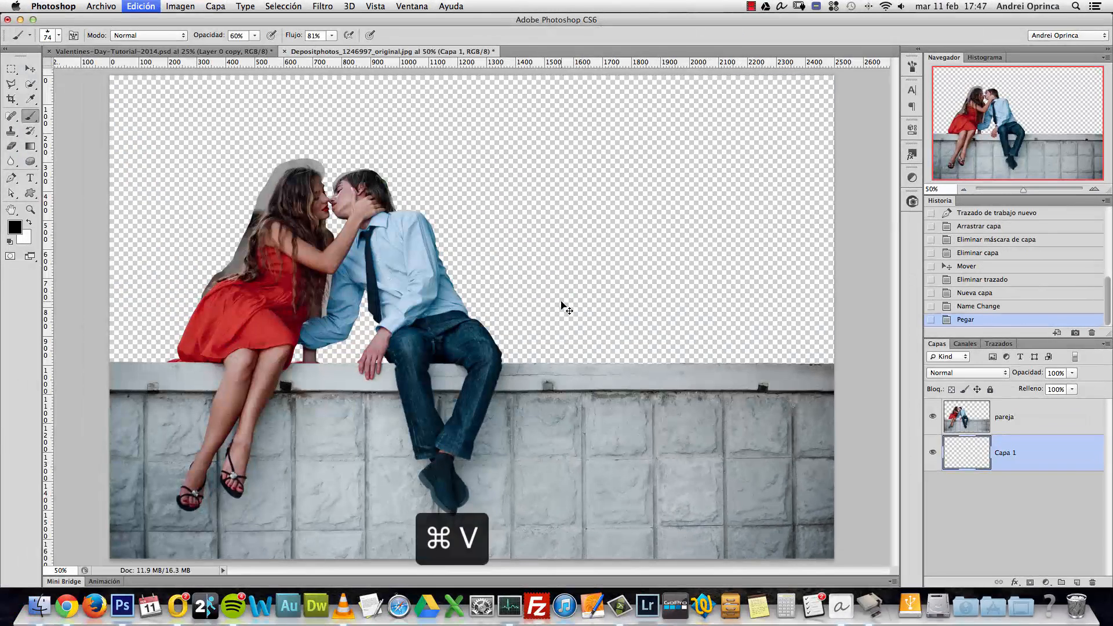
key(alt+space)
alt+click(441, 252)
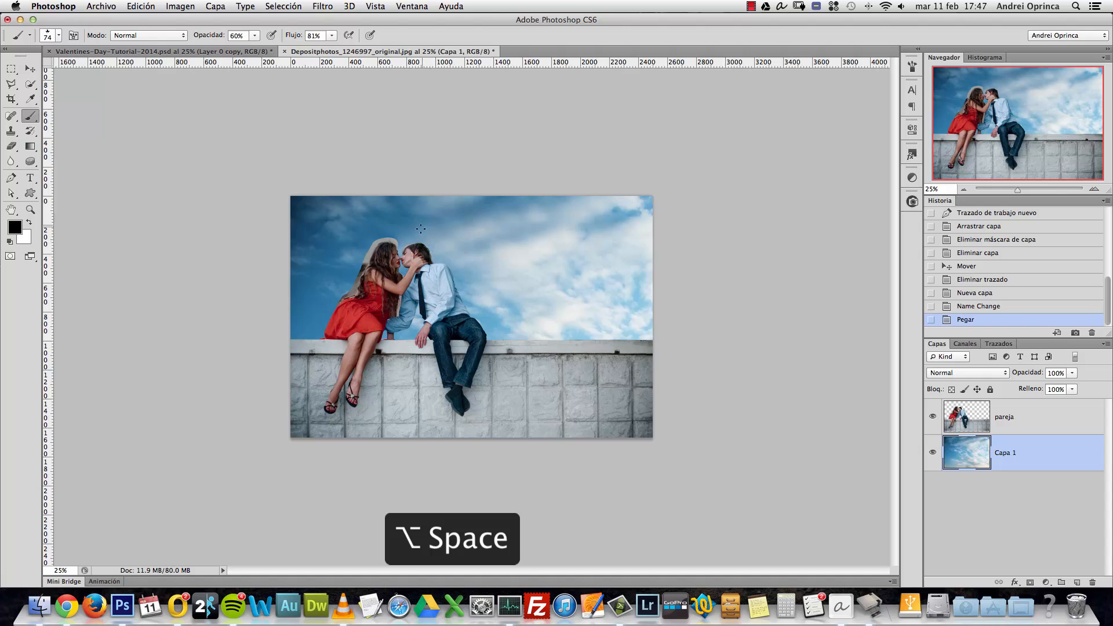
Step: Scale the heart-tree landscape to about 44% with Free Transform and position it so the whole tree stands beside the couple above the wall
key(super+t)
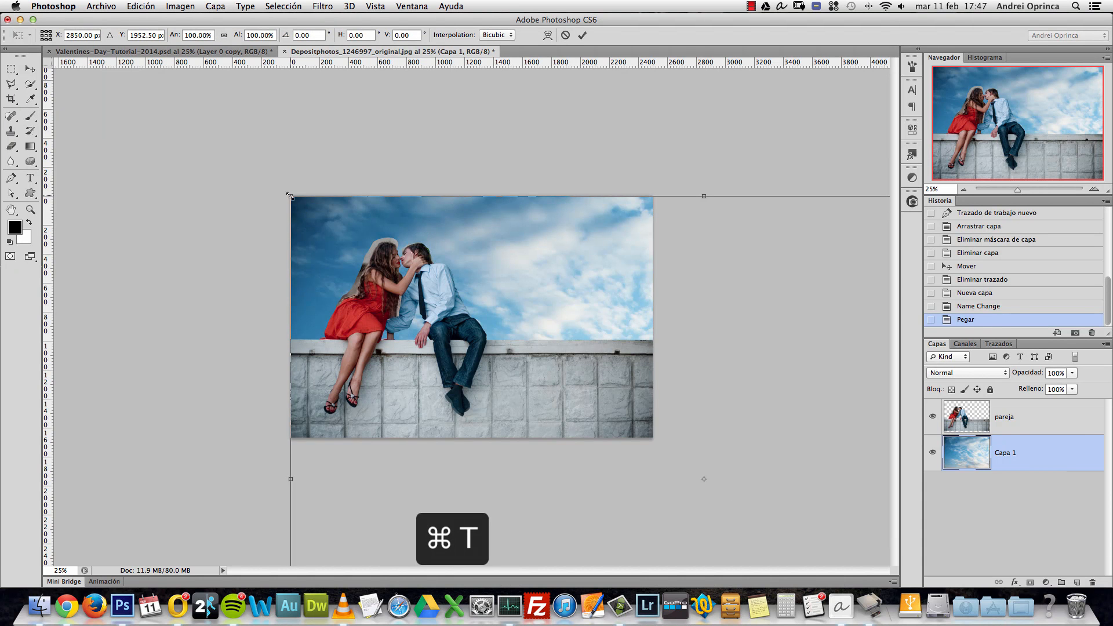
drag(289, 196, 517, 351)
drag(684, 428, 417, 224)
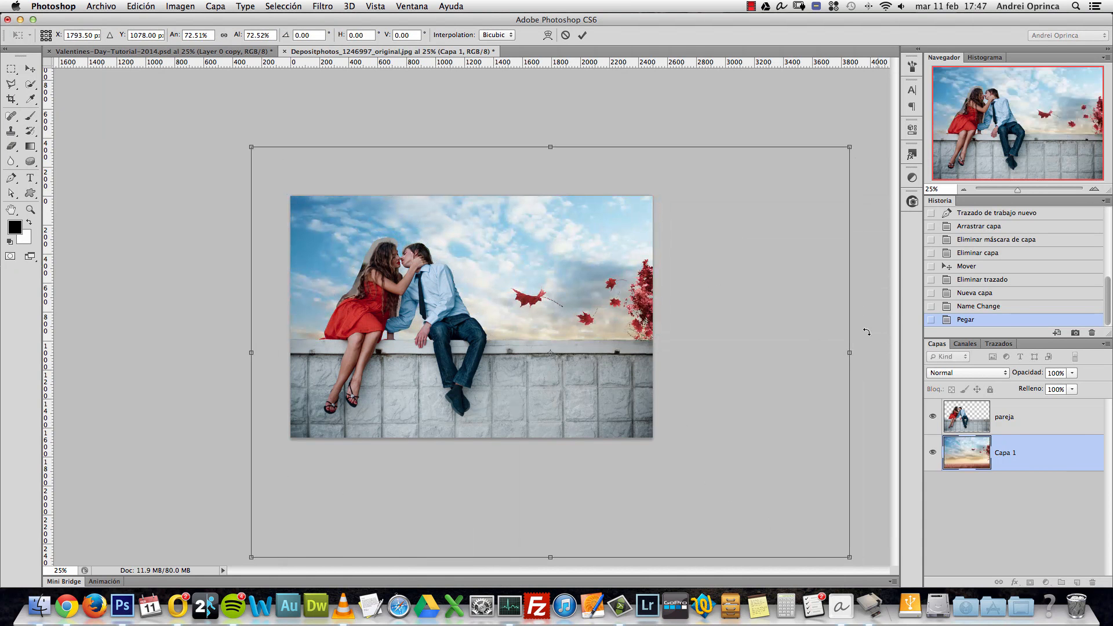
drag(856, 137, 681, 191)
drag(581, 319, 606, 213)
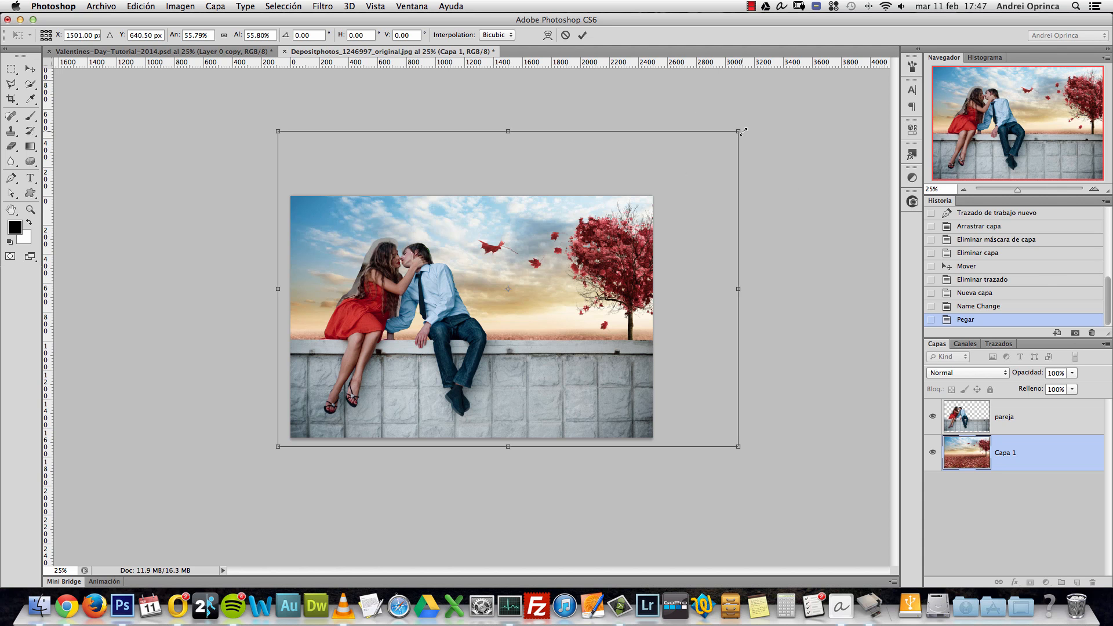
drag(742, 131, 668, 179)
drag(514, 247, 527, 216)
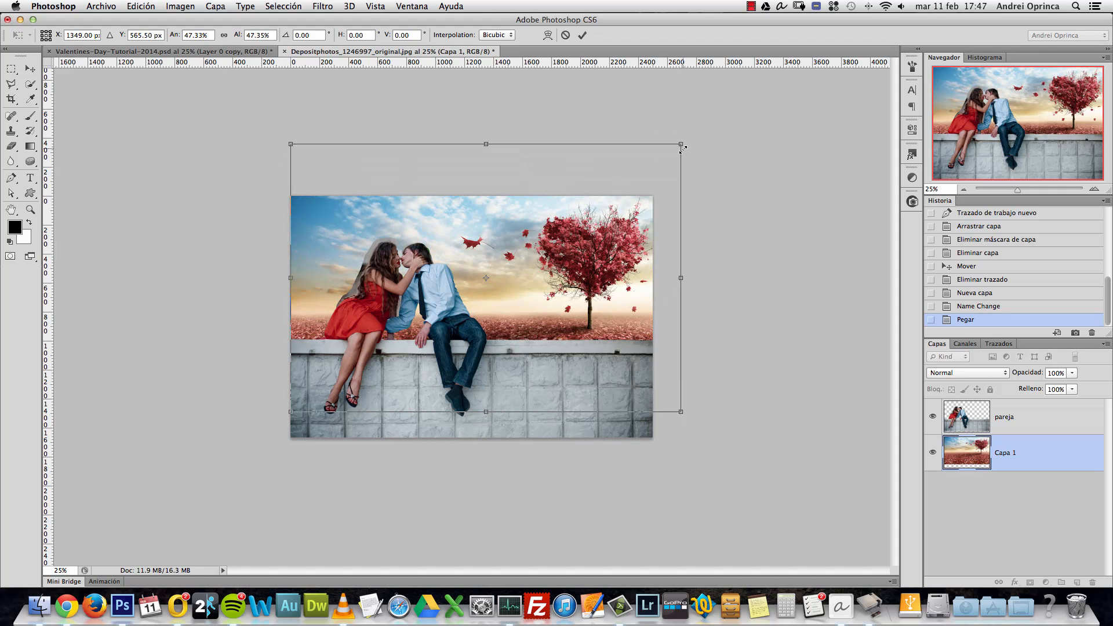
drag(679, 148, 655, 162)
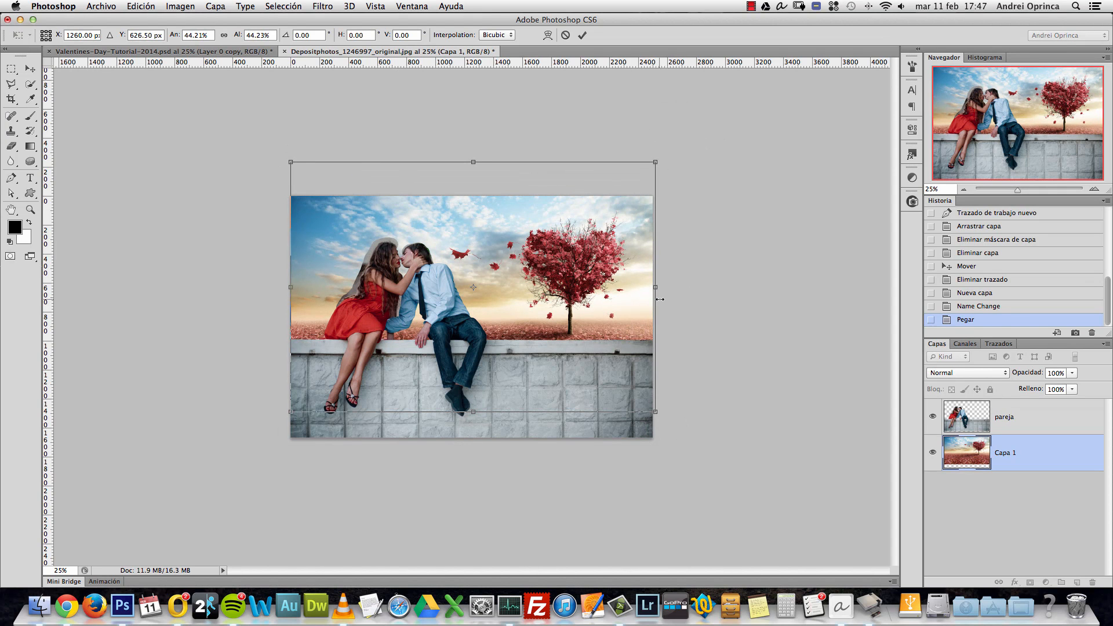
drag(648, 289, 646, 287)
key(b)
key(Return)
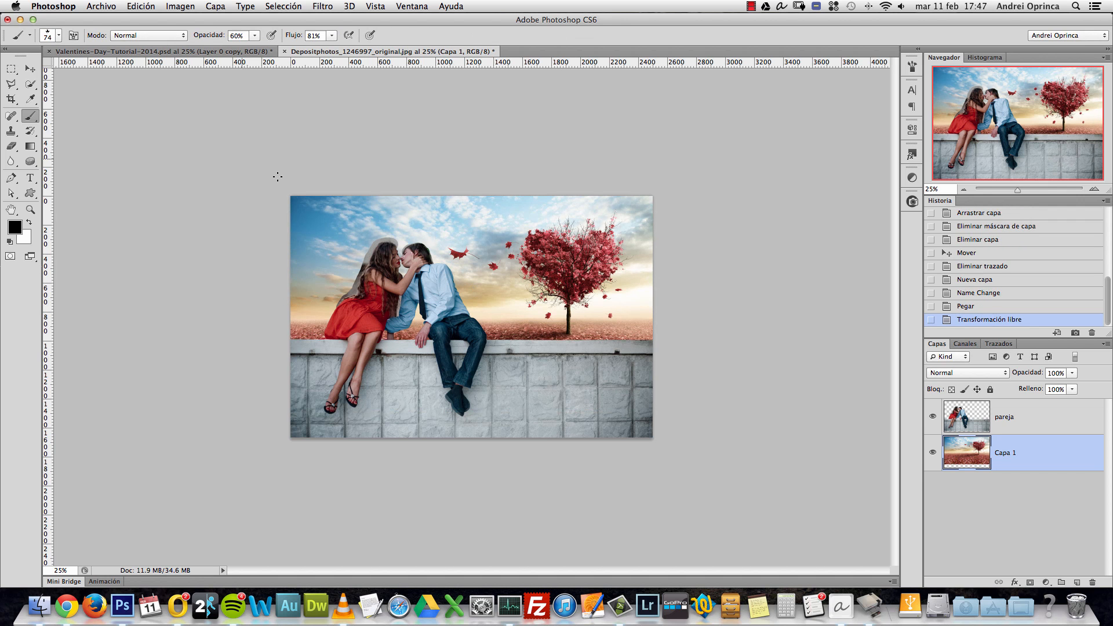
Step: Move the pareja layer slightly down so more of the leaf-covered field shows above the wall
click(38, 70)
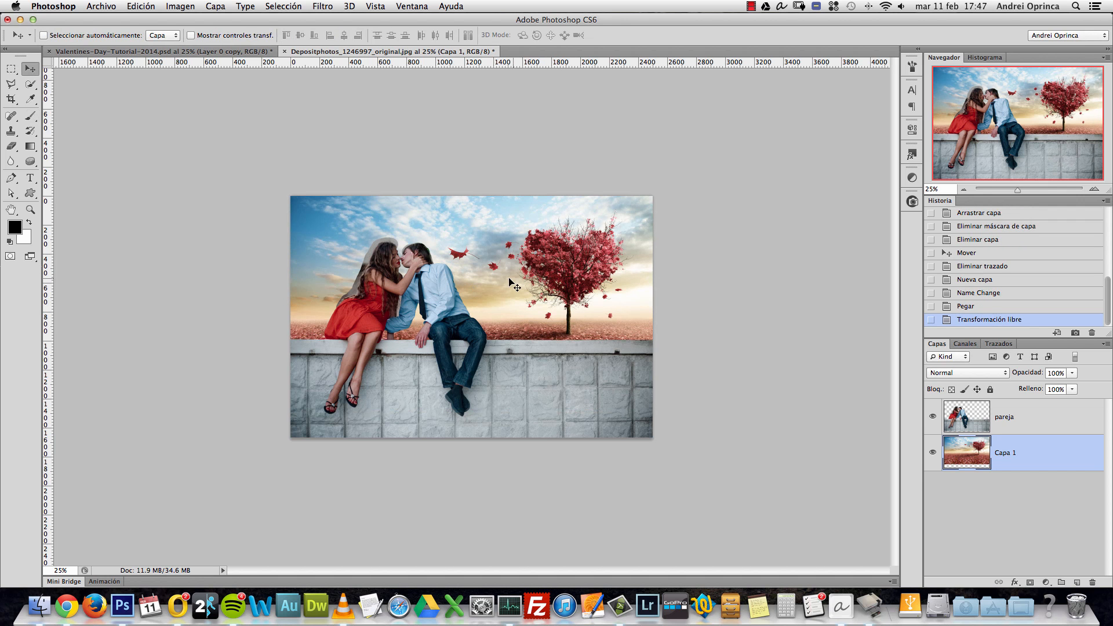
key(super+space)
click(471, 317)
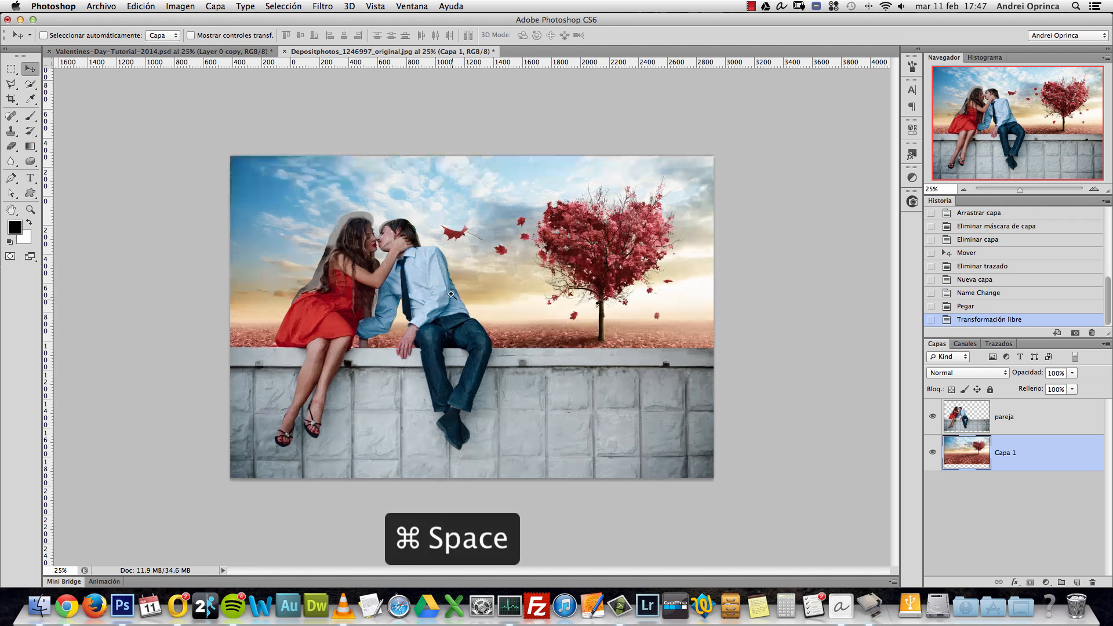
click(1009, 421)
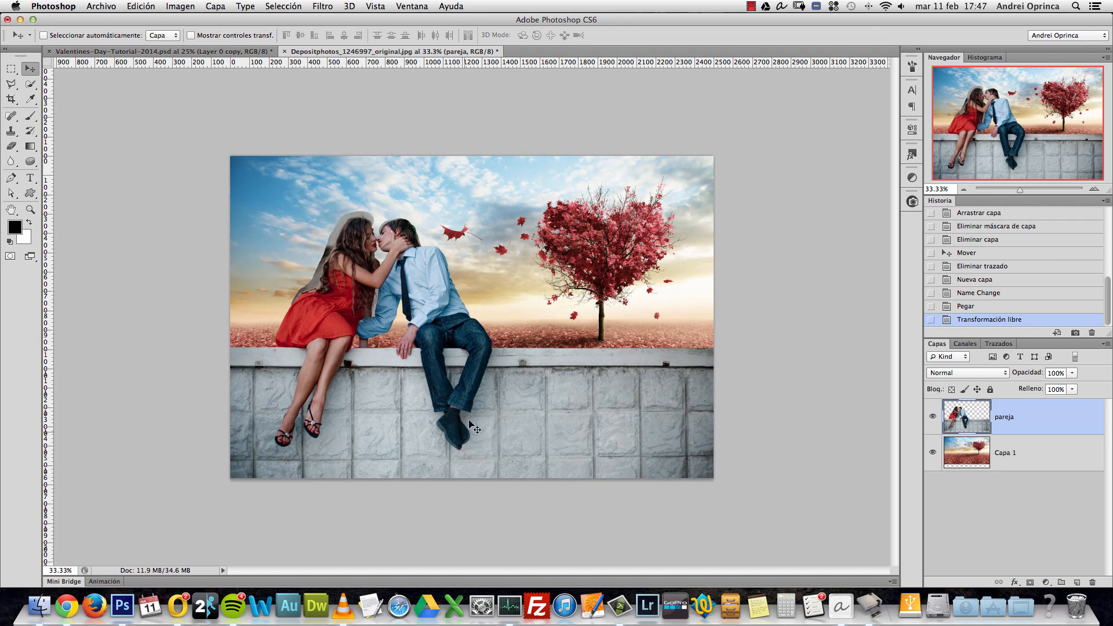
drag(453, 388, 397, 442)
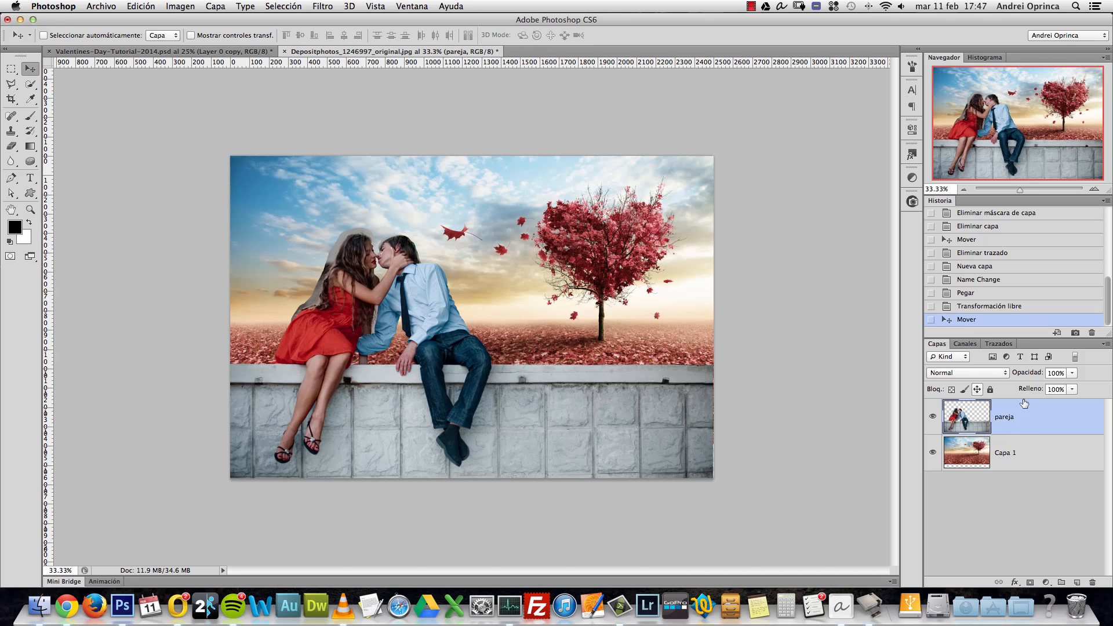
Step: Rename Capa 1 as "fondo" and nudge the pareja layer slightly to the right
click(1009, 458)
double_click(1005, 453)
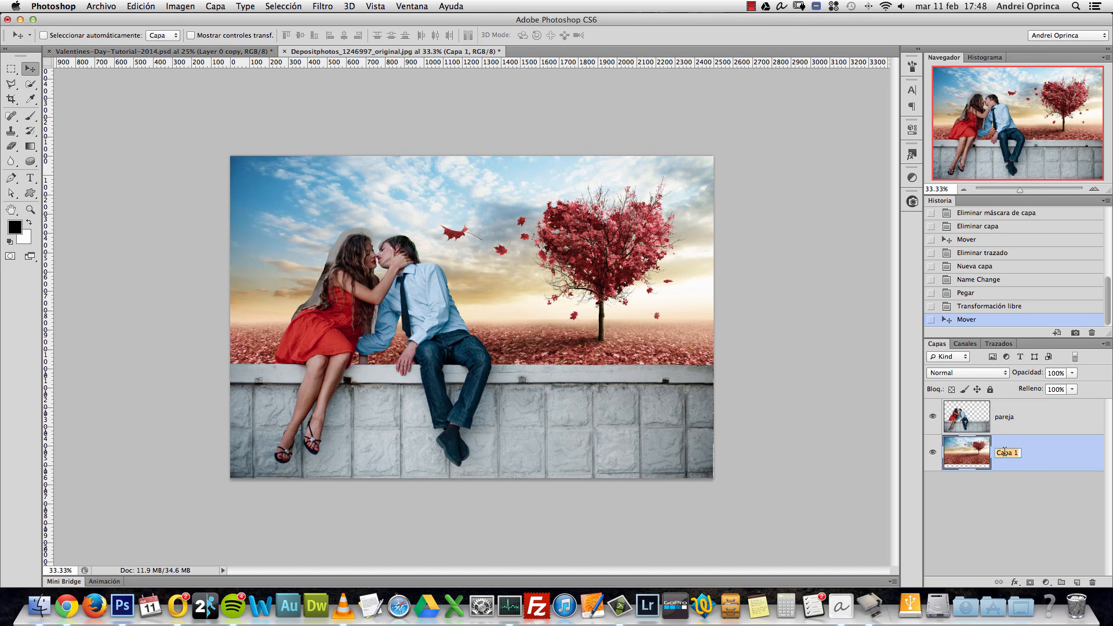
text(fondo)
key(Return)
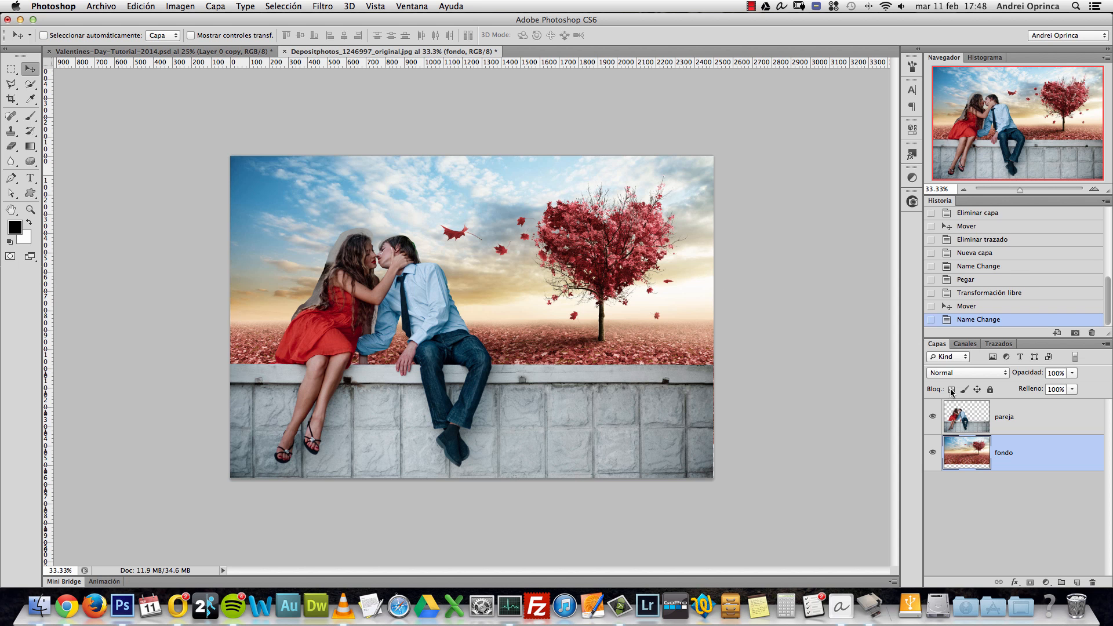
click(1011, 415)
key(Right)
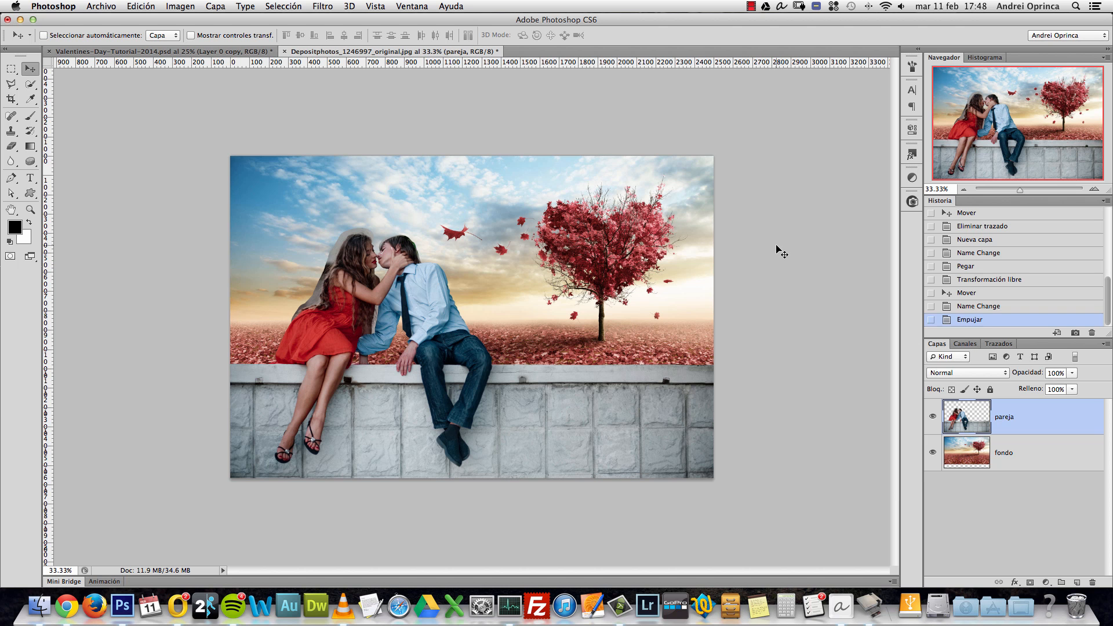
Step: Open the stone-column frame image Depositphotos_2915323_original.jpg from the Stock folder
key(cmd+o)
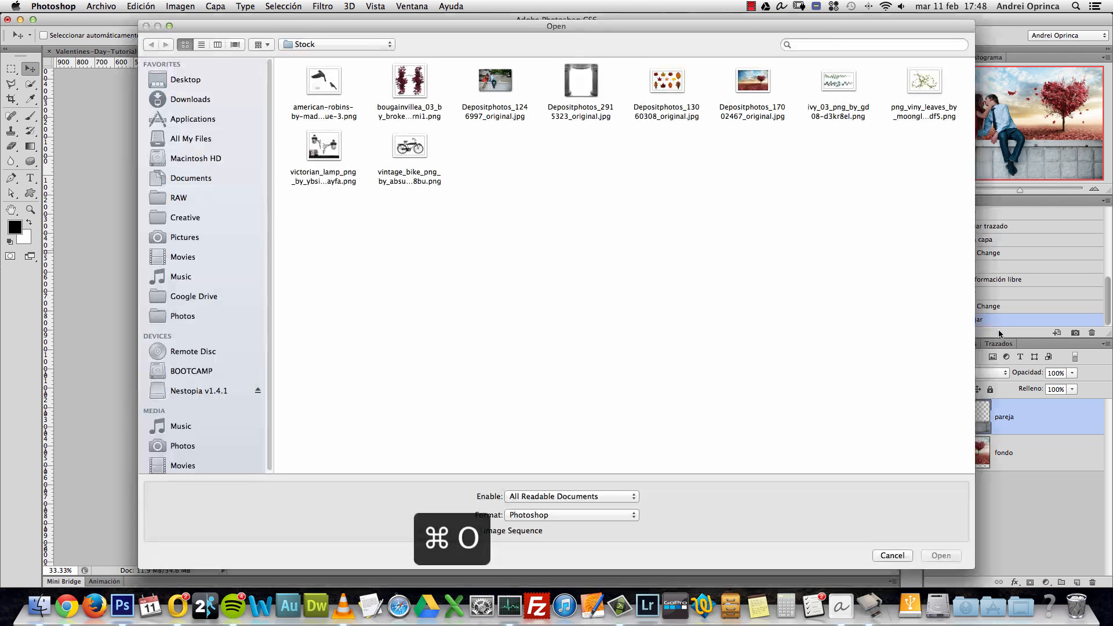
click(581, 81)
click(954, 556)
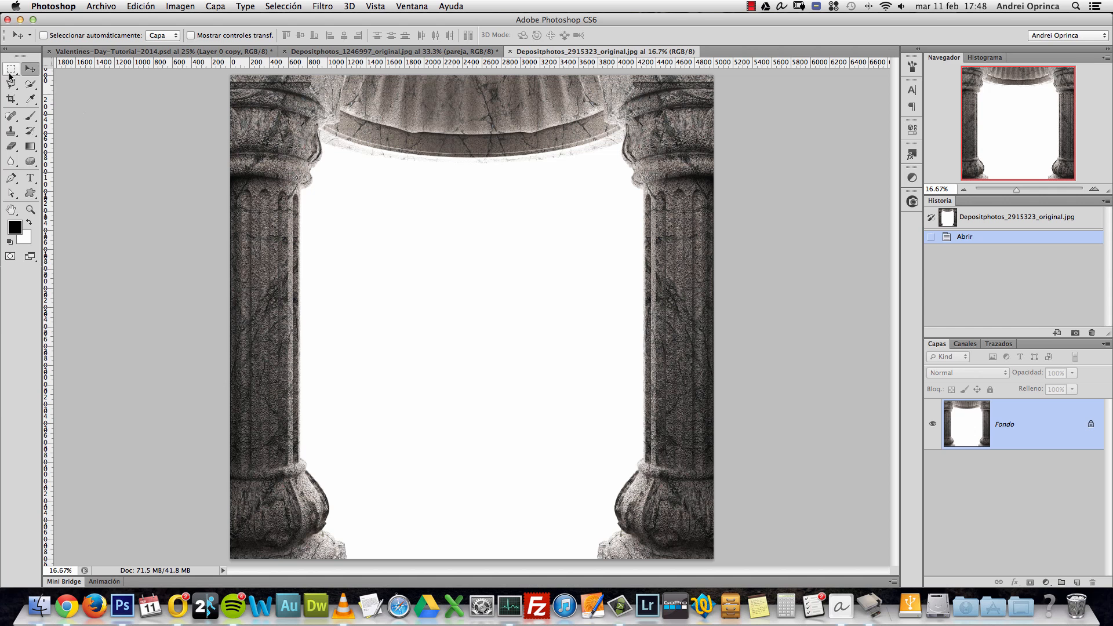
Step: Start a Pen path at the image's top edge and trace down the seam between the left column and the arch
click(11, 178)
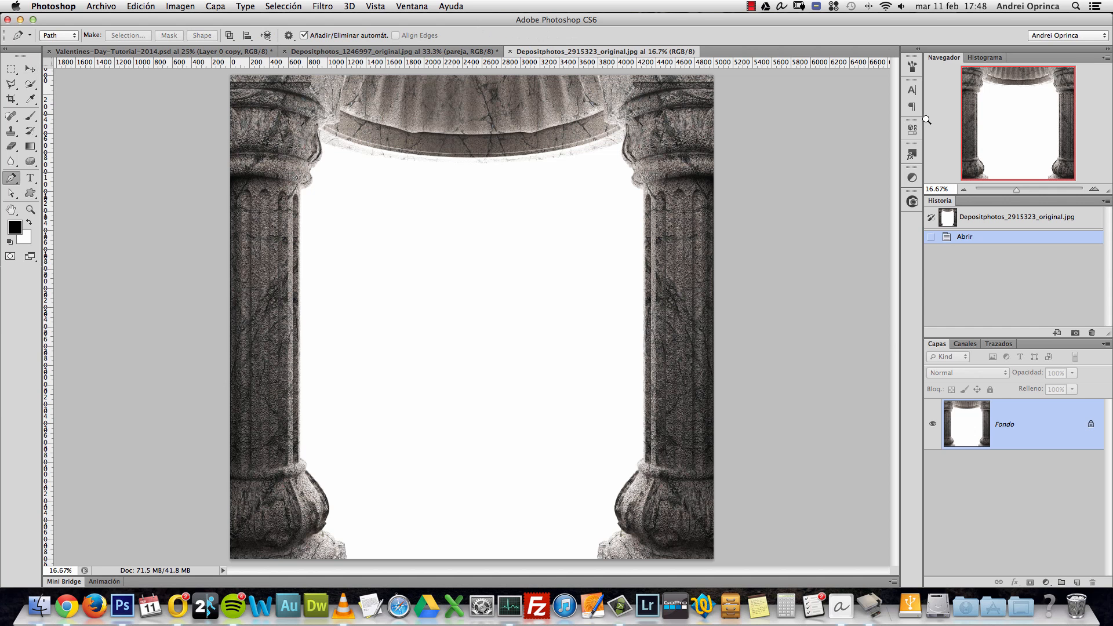
key(super+1)
click(985, 77)
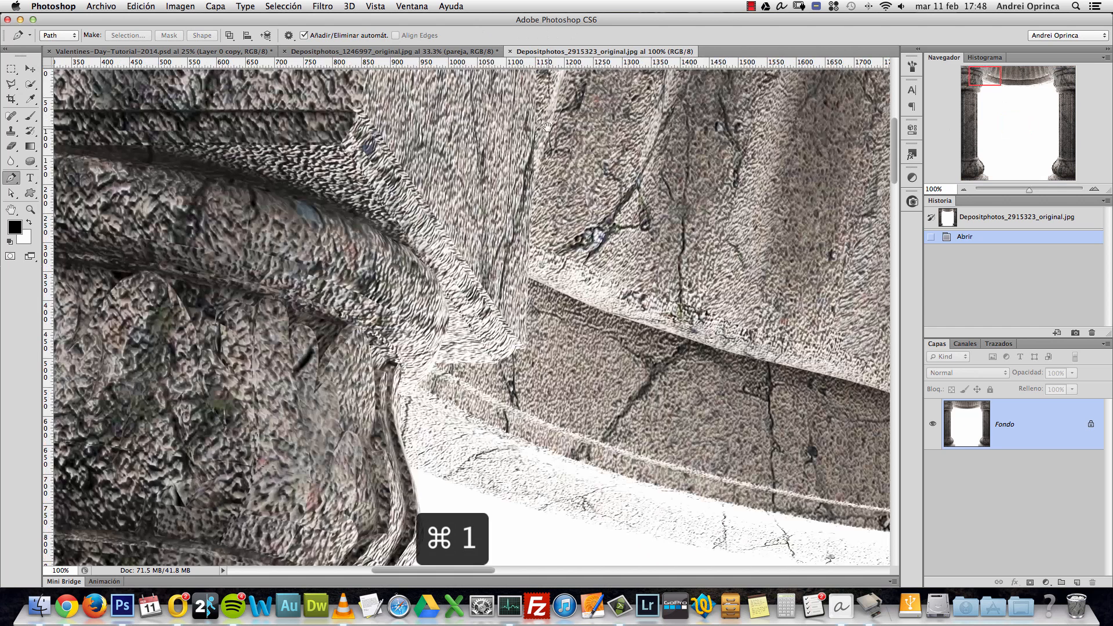
drag(547, 127, 524, 230)
click(544, 171)
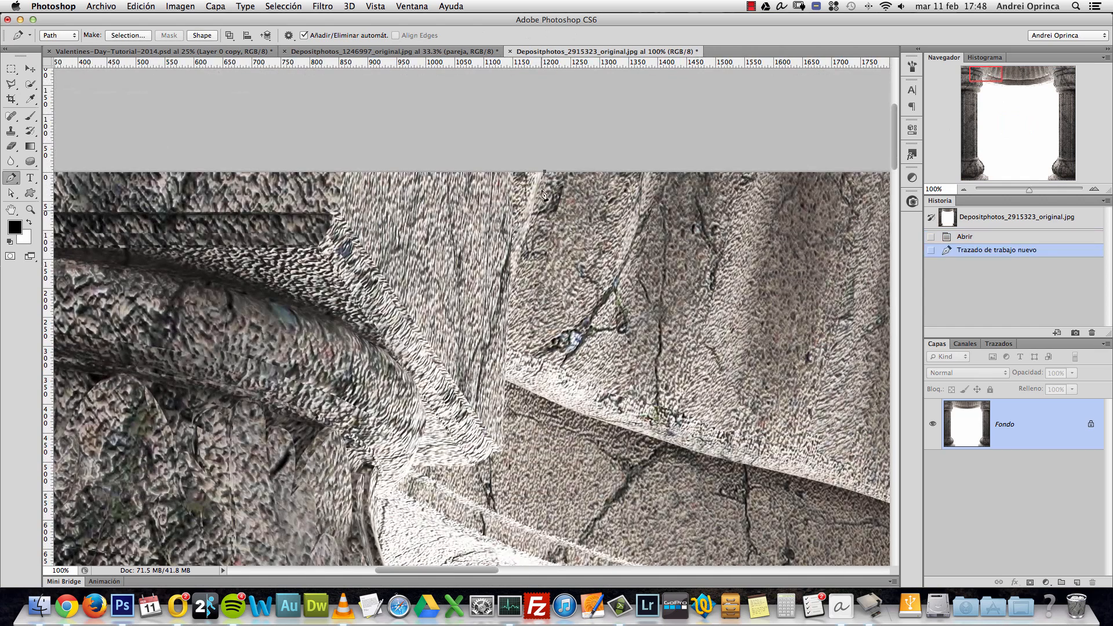
click(504, 374)
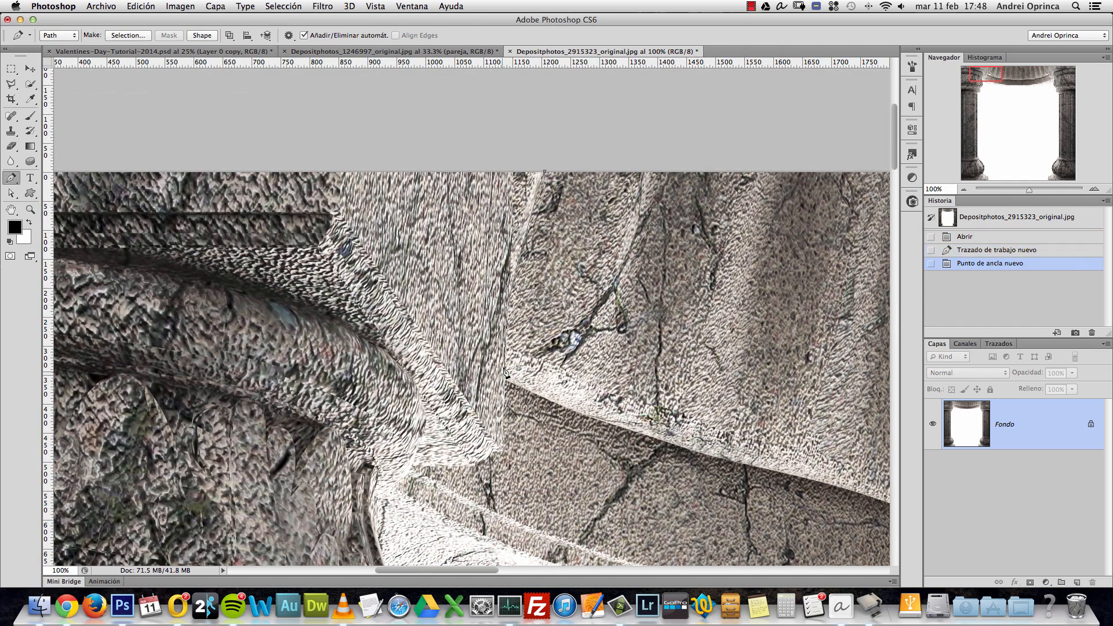
click(502, 447)
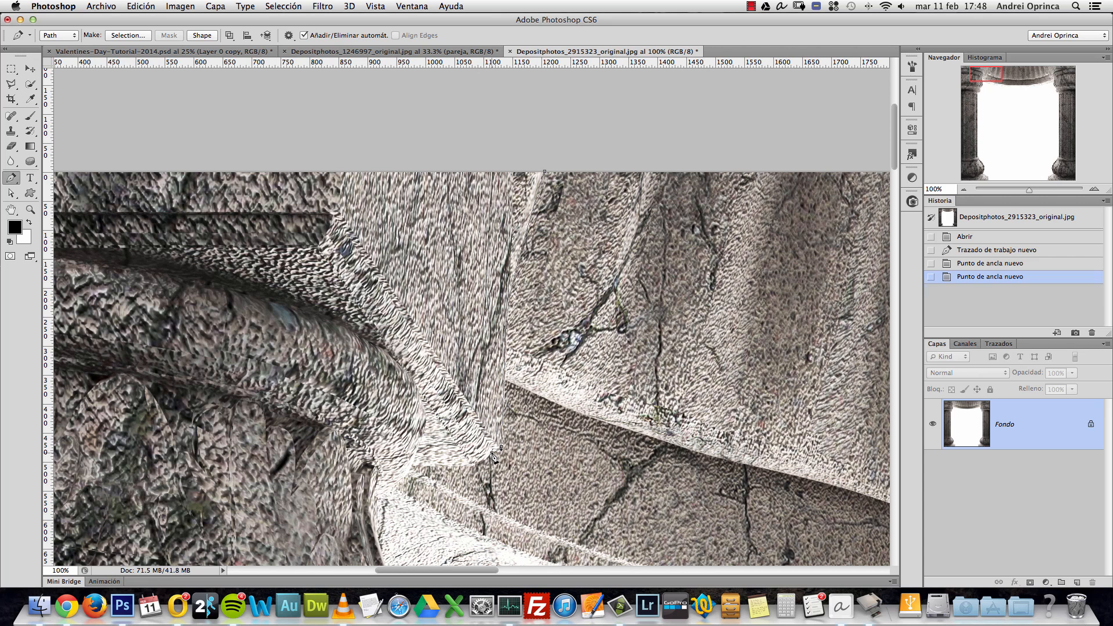
click(491, 453)
Step: Continue the path around the left column's capital to the point where the shaft begins
drag(458, 468, 453, 348)
scroll(475, 313, down, 5)
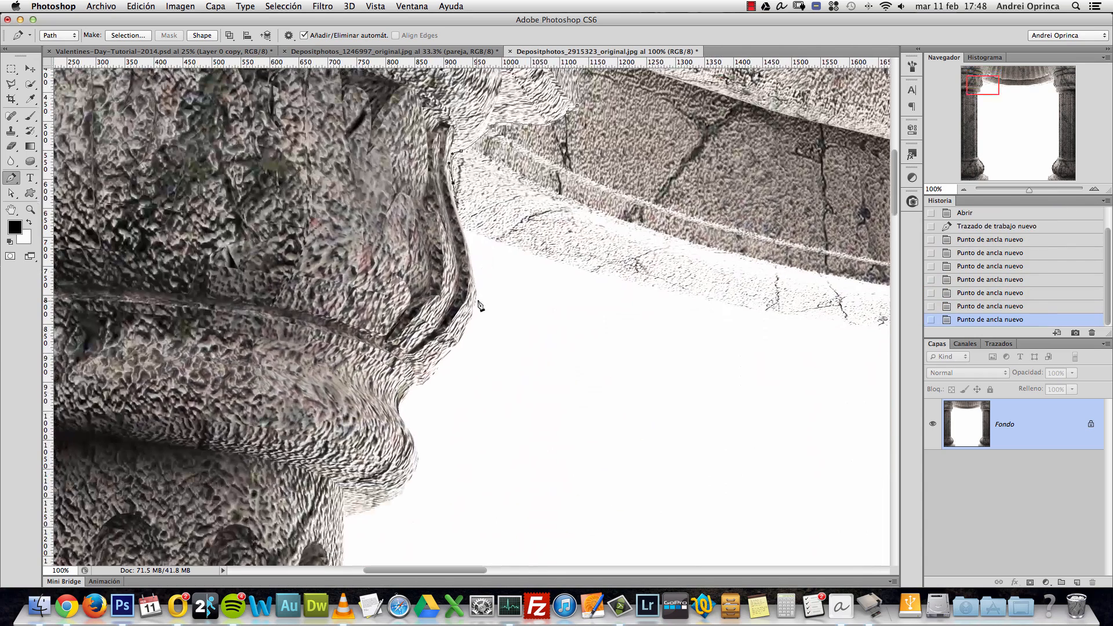
drag(474, 300, 470, 326)
drag(433, 370, 480, 296)
drag(453, 338, 439, 354)
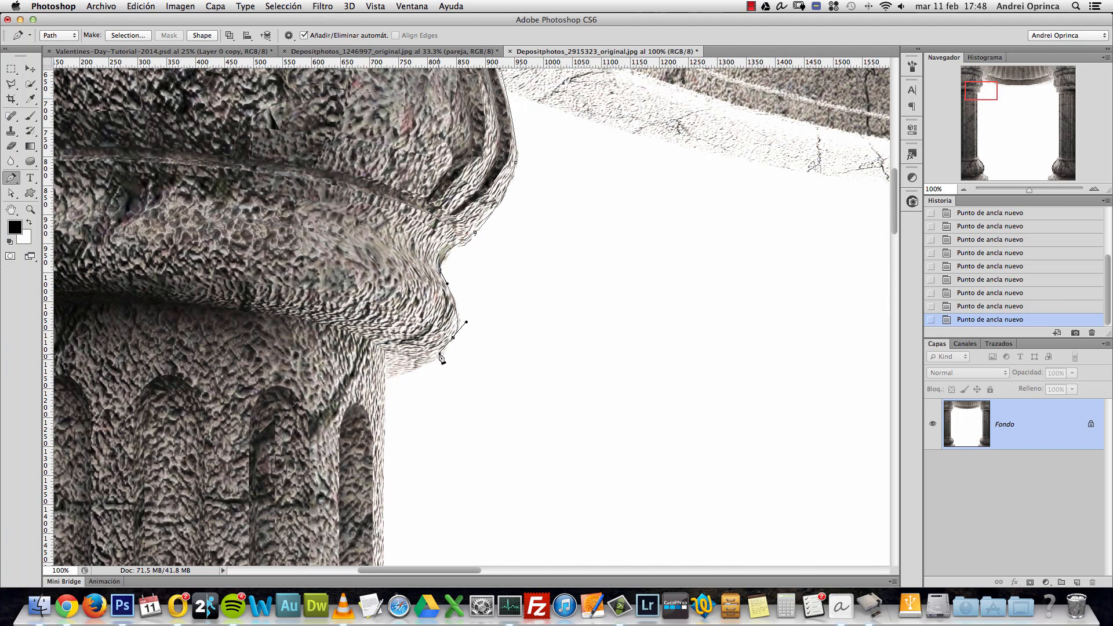
click(387, 380)
Step: Extend the path down the inner edge of the left column's shaft to just above its base
drag(397, 405, 450, 189)
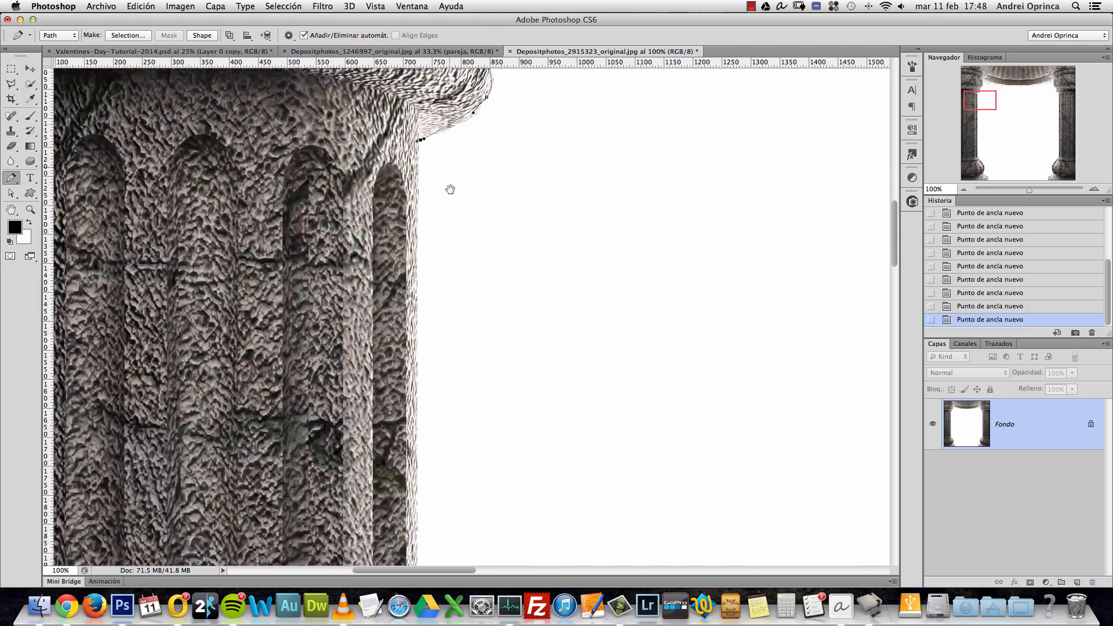
drag(417, 439, 429, 325)
drag(445, 462, 454, 171)
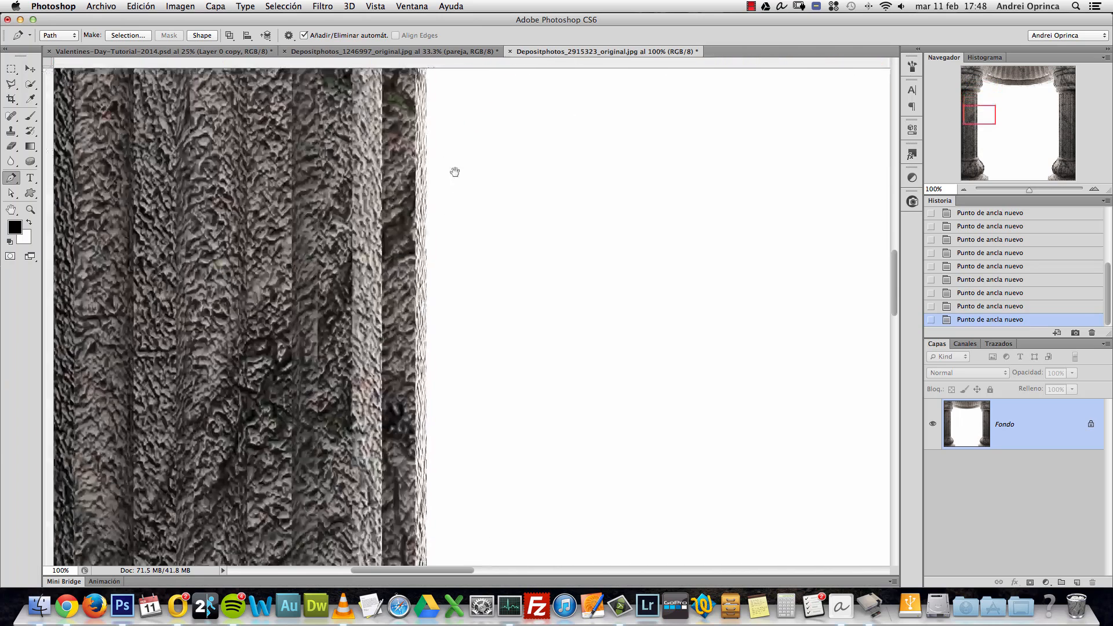
drag(451, 513, 468, 144)
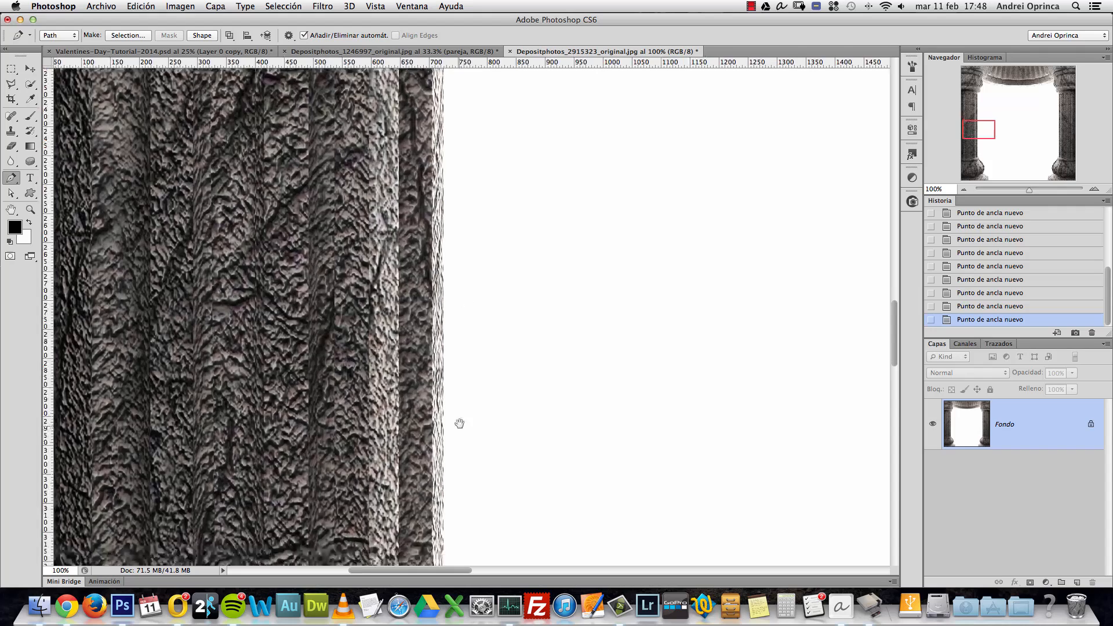
click(442, 447)
drag(484, 519, 489, 172)
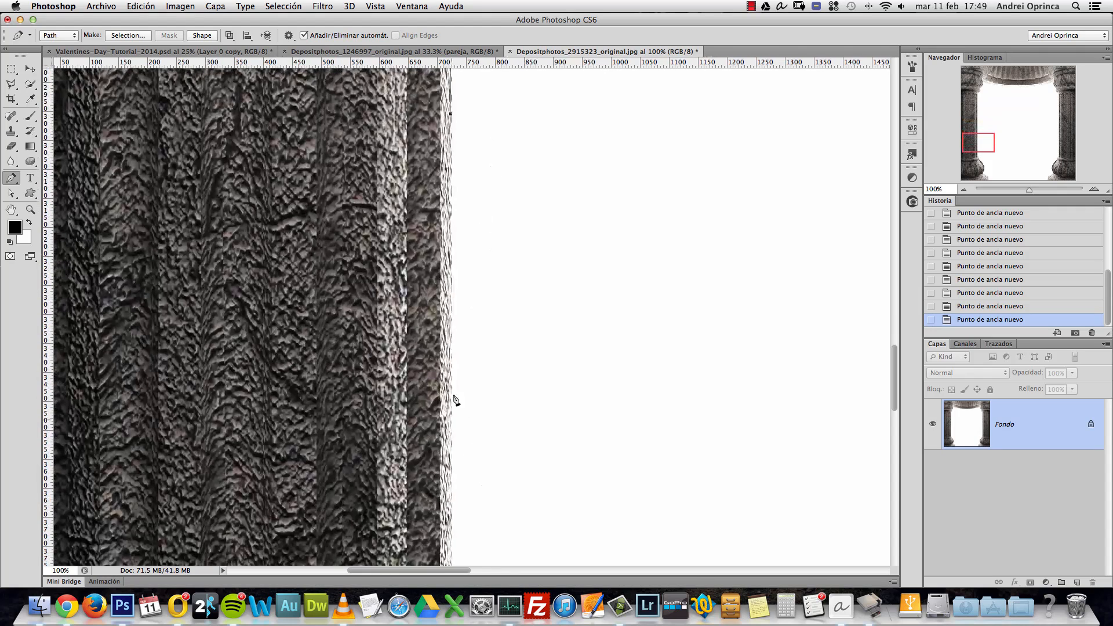
drag(502, 350, 495, 305)
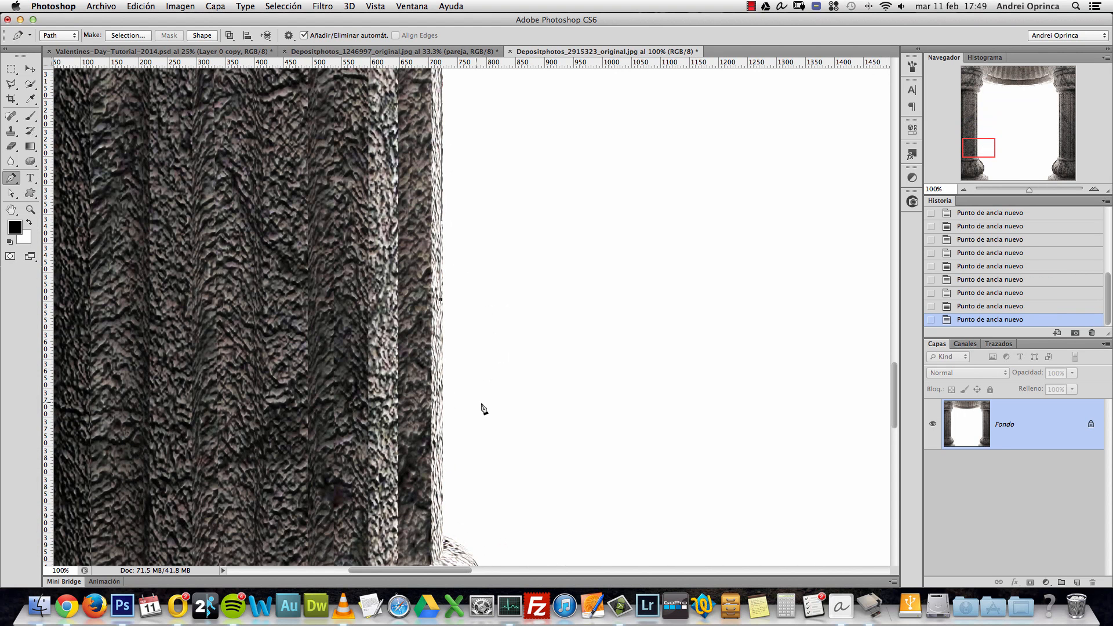
click(442, 514)
Step: Trace the path around the ring moulding at the foot of the left column's shaft
drag(482, 450, 482, 284)
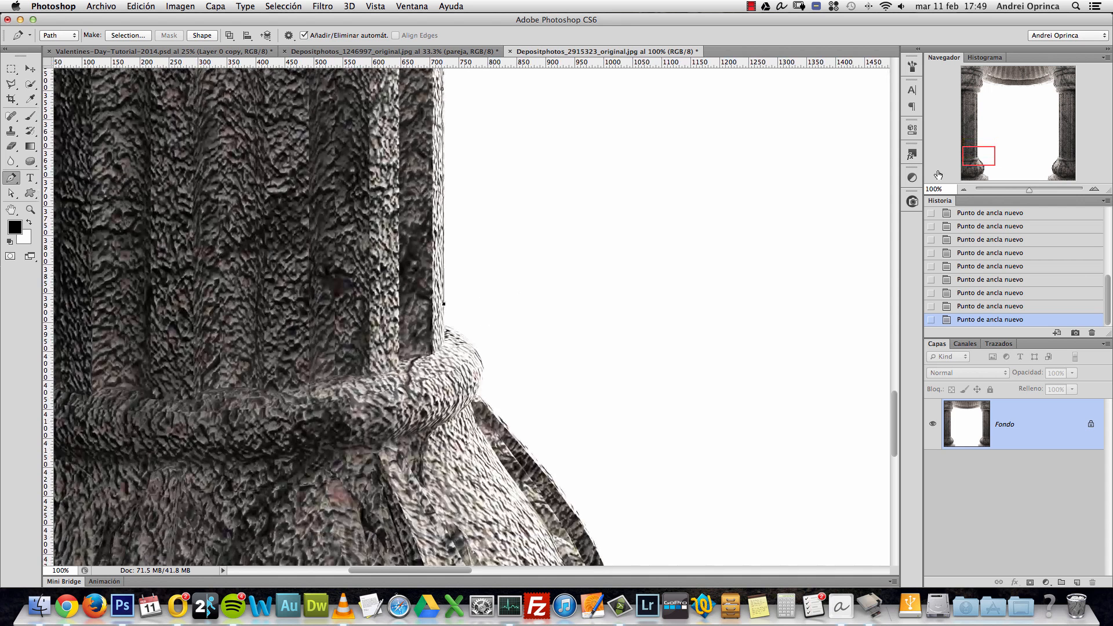
drag(978, 158, 979, 161)
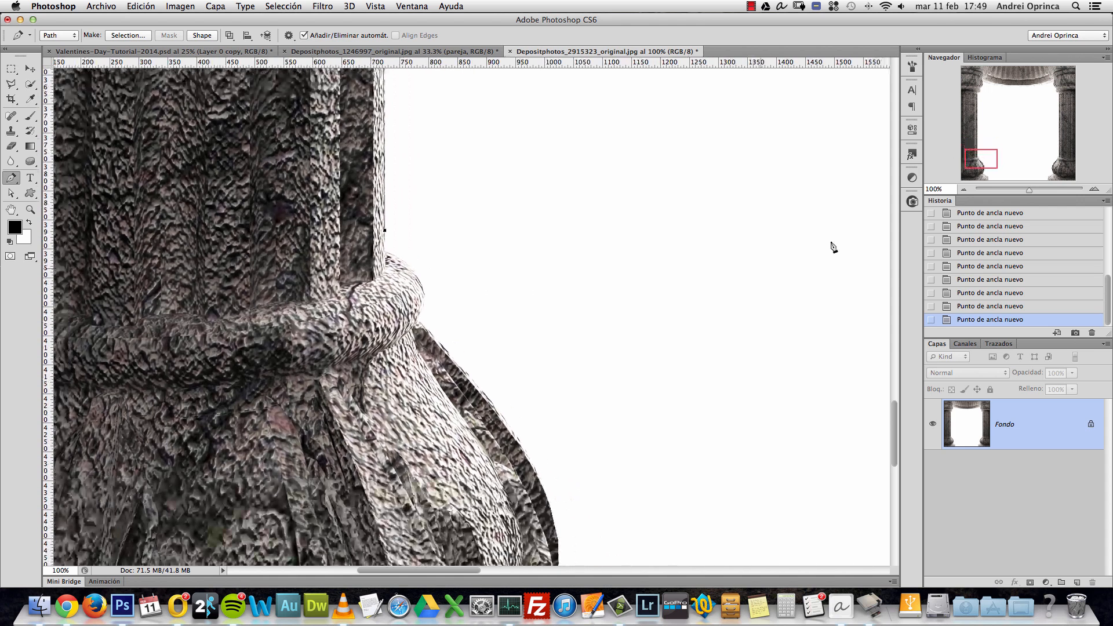
drag(488, 268, 504, 279)
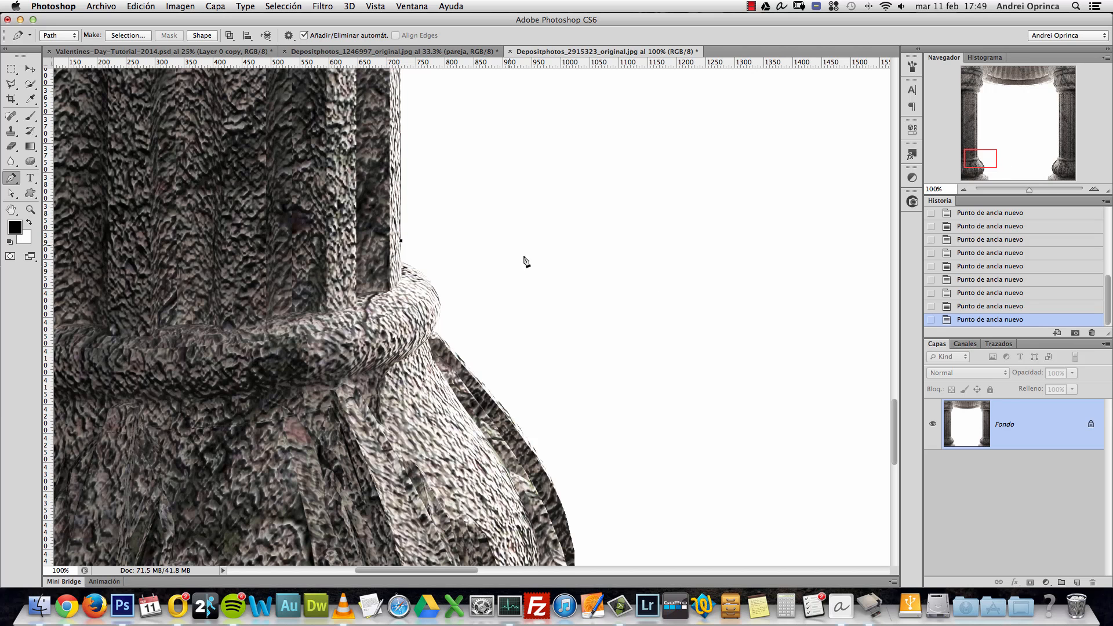
click(401, 262)
drag(439, 295, 441, 316)
click(433, 327)
Step: Continue the path around the bulbous base of the left column down to the notch where it meets the plinth
scroll(464, 336, down, 6)
scroll(463, 336, right, 4)
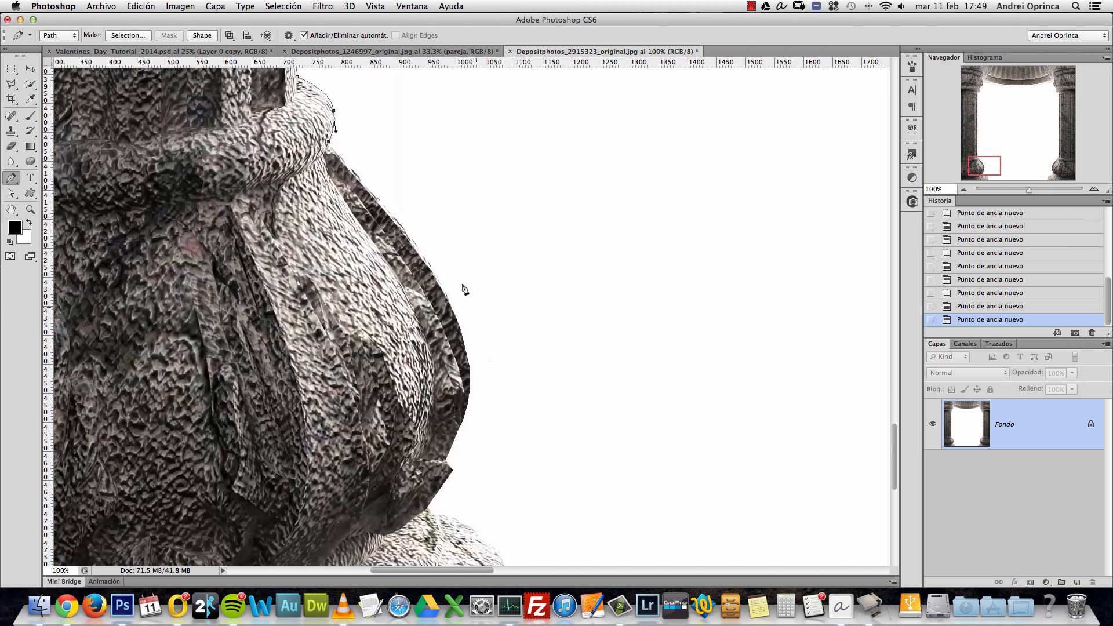
drag(462, 332, 481, 418)
scroll(502, 460, down, 4)
scroll(502, 460, left, 1)
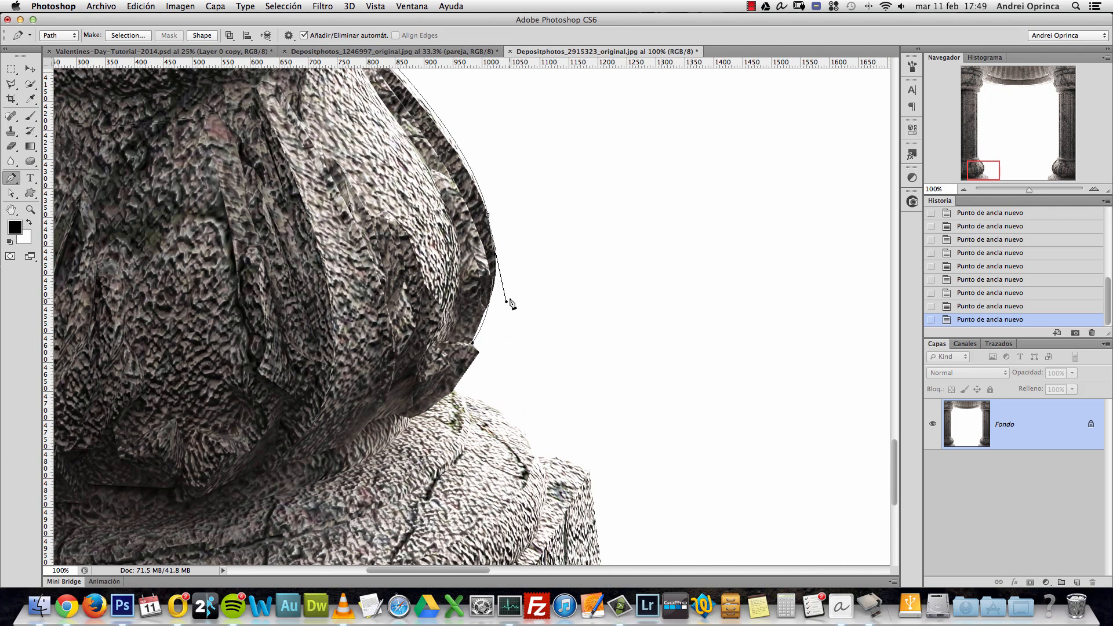
drag(506, 302, 510, 279)
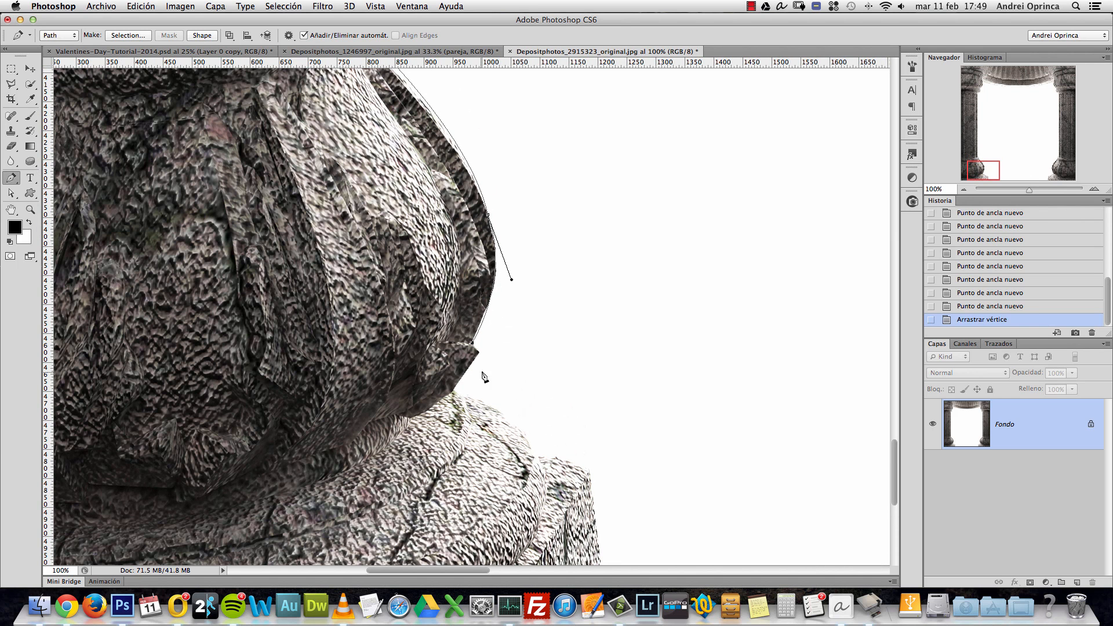
click(476, 354)
click(452, 394)
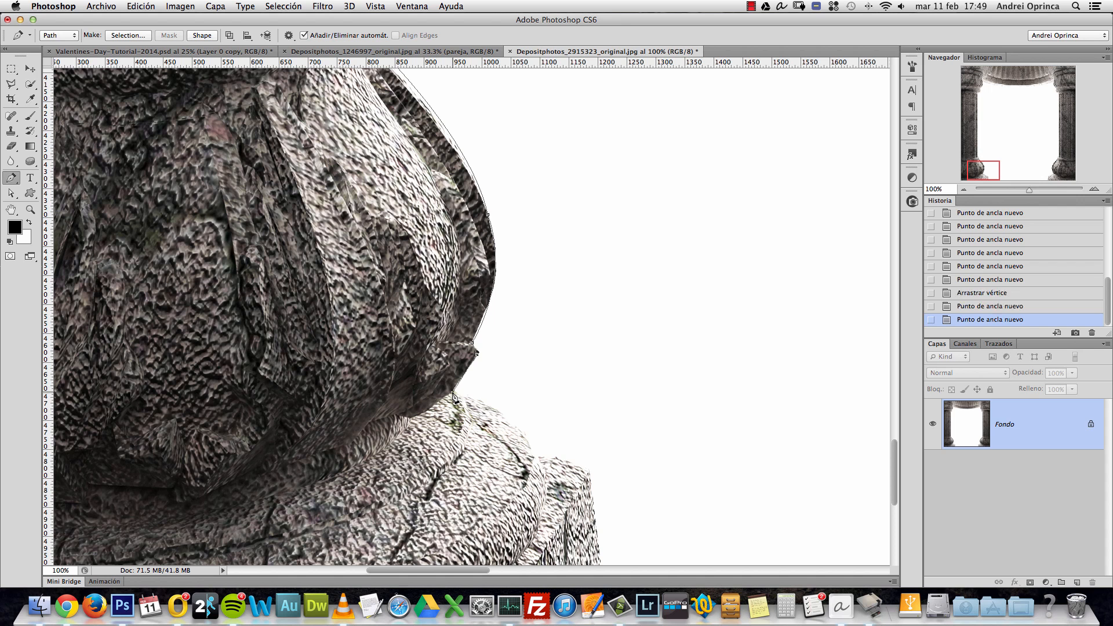
Step: Trace the path along the rounded top and outer corner of the plinth to just below the image's bottom edge
drag(528, 439, 592, 472)
scroll(579, 440, down, 7)
scroll(579, 441, right, 2)
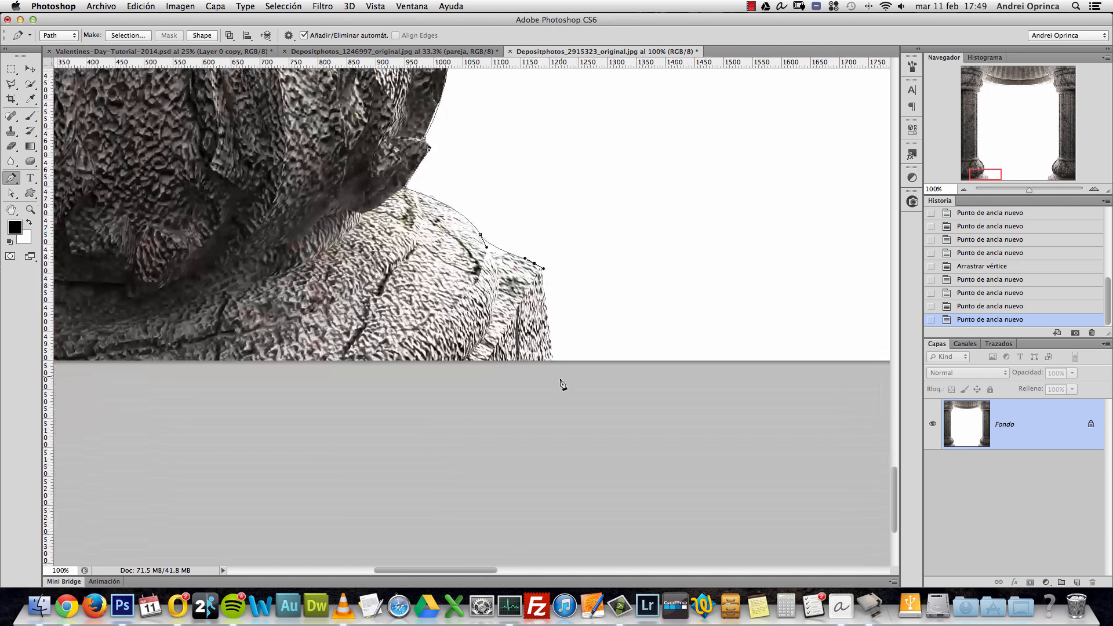
click(555, 373)
Step: Route the path outside the canvas around the left column and close it at its starting anchor above the image
key(alt+space)
alt+click(590, 395)
alt+click(595, 402)
alt+click(595, 409)
alt+click(594, 416)
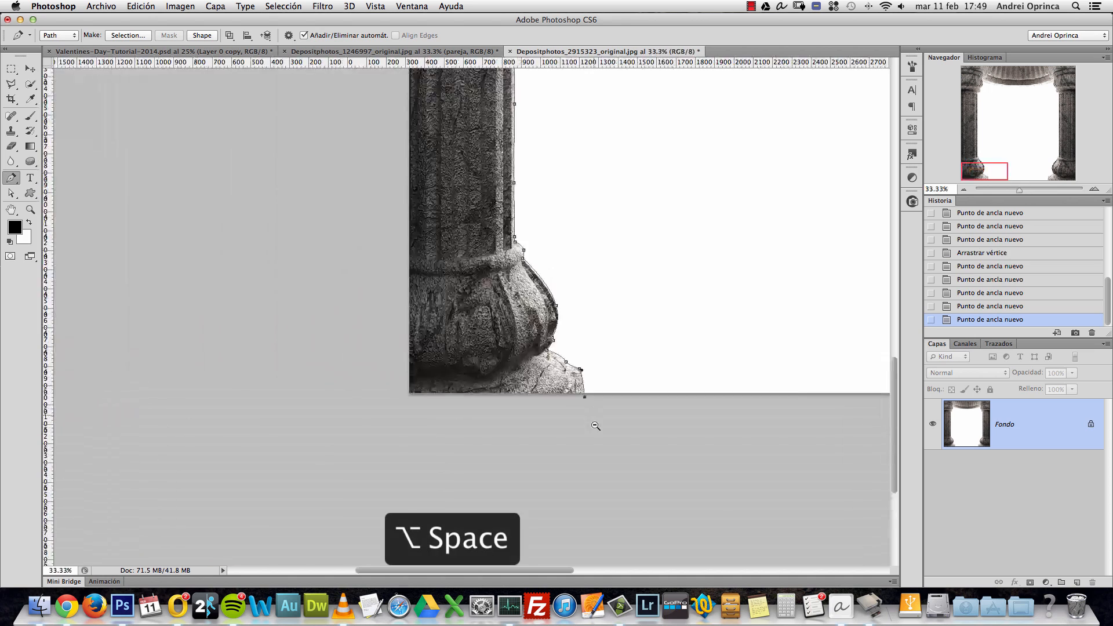
alt+click(595, 426)
alt+click(417, 434)
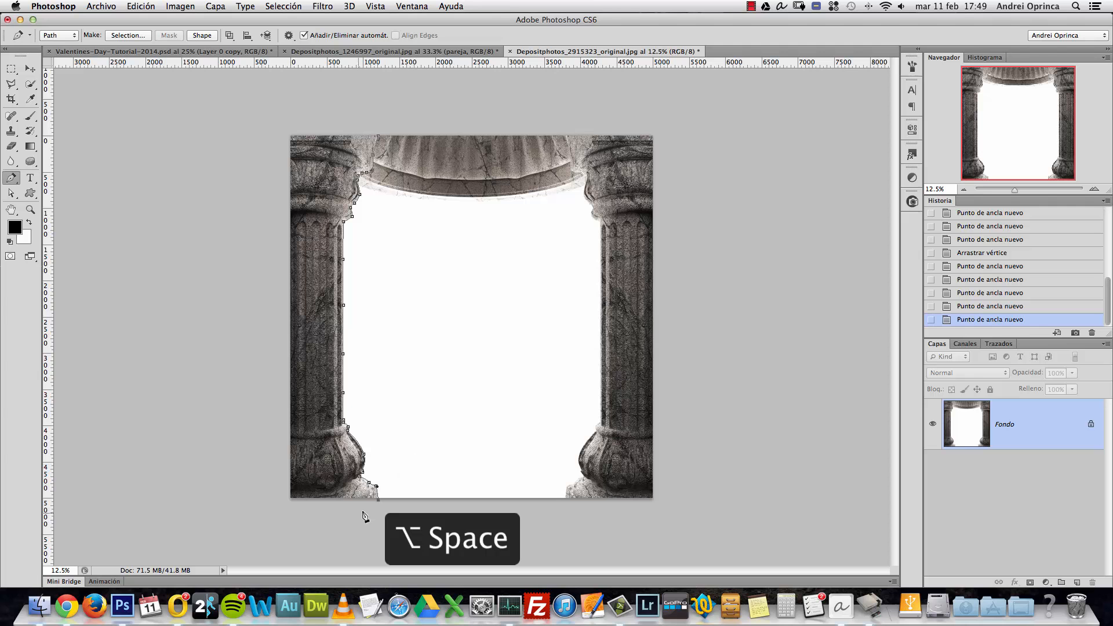
click(356, 515)
click(261, 495)
click(257, 335)
click(249, 188)
click(278, 128)
click(344, 109)
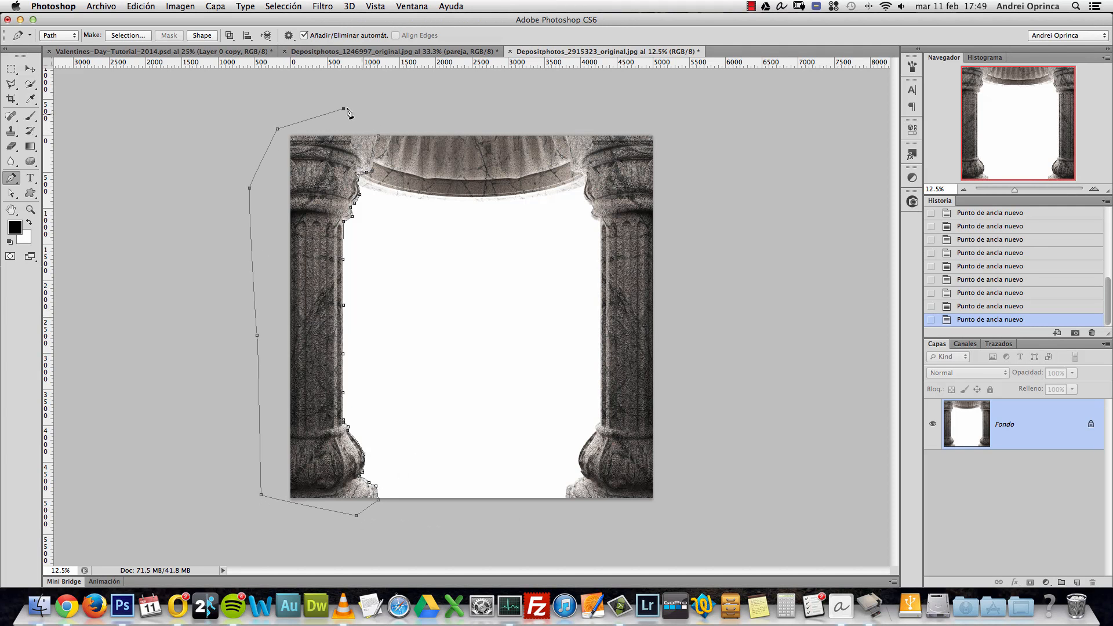
click(378, 137)
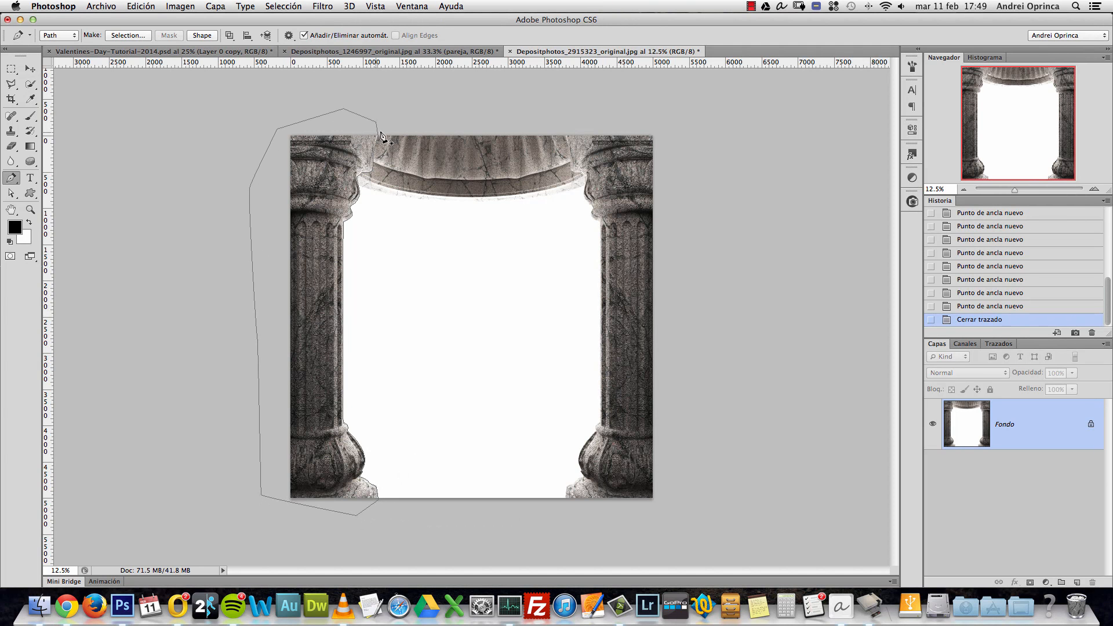
Step: Convert the closed path into a new anti-aliased selection with a 0-pixel feather radius
right_click(336, 149)
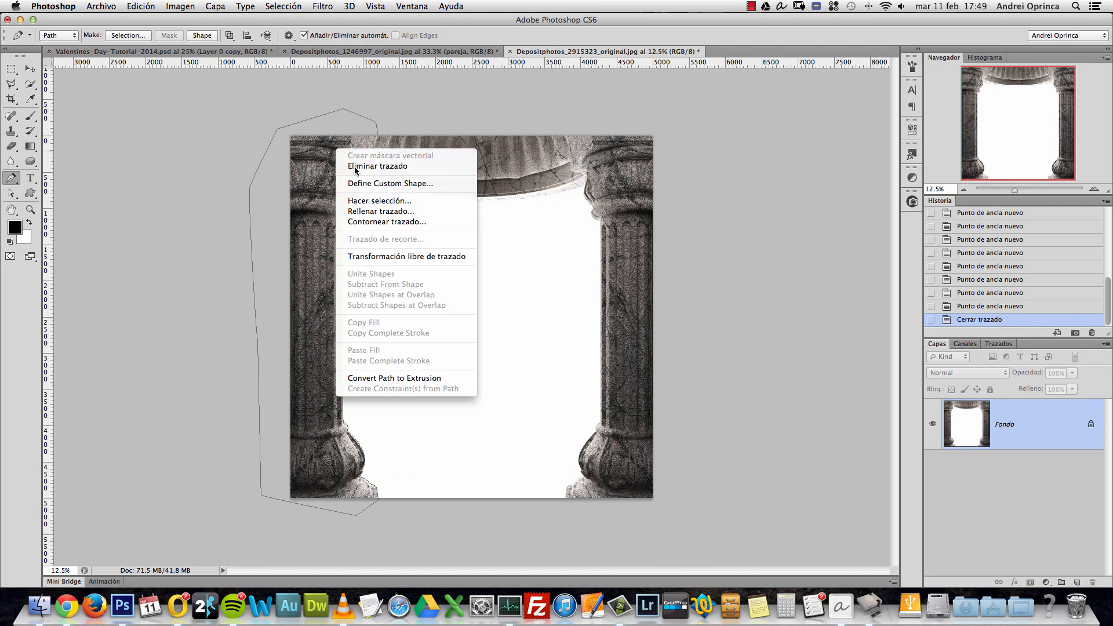
click(405, 201)
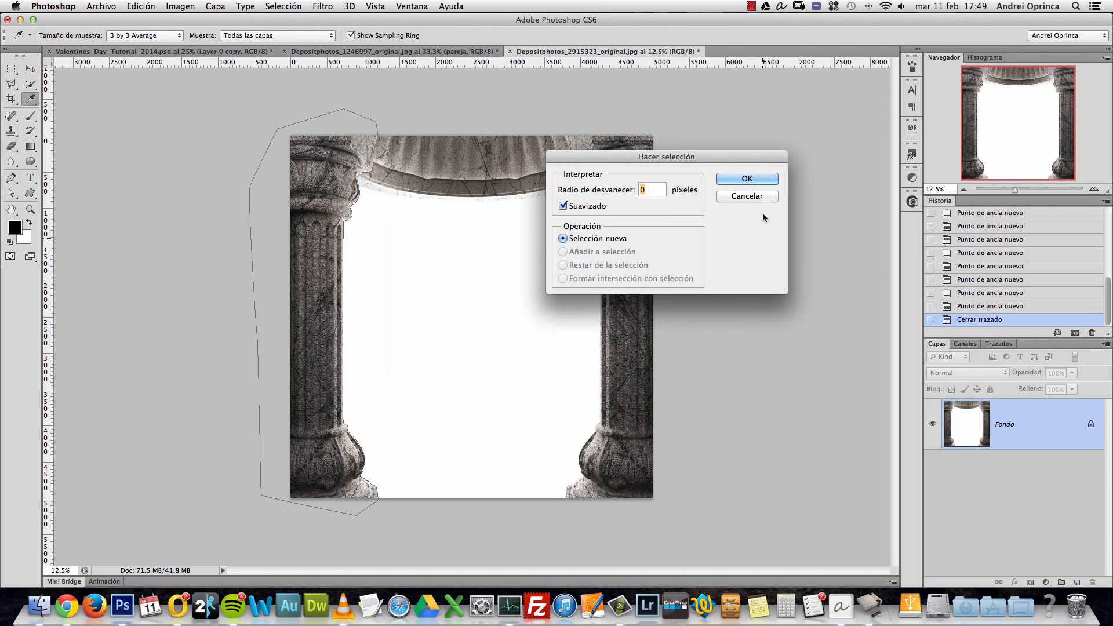
click(770, 179)
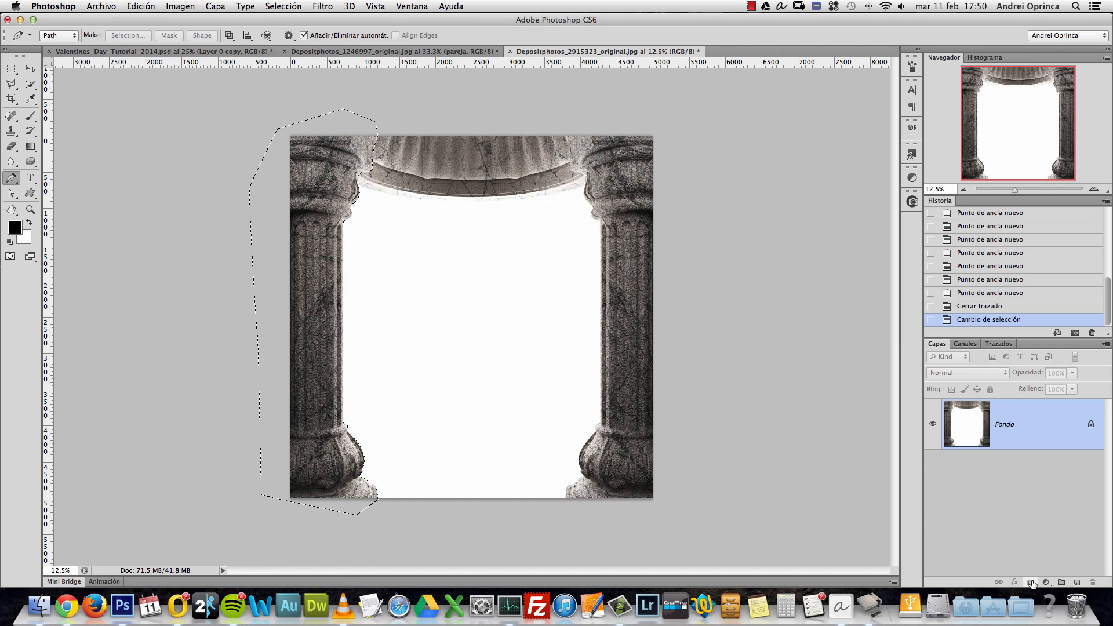
Step: Mask the layer to the selected column and apply the layer mask permanently
click(1031, 583)
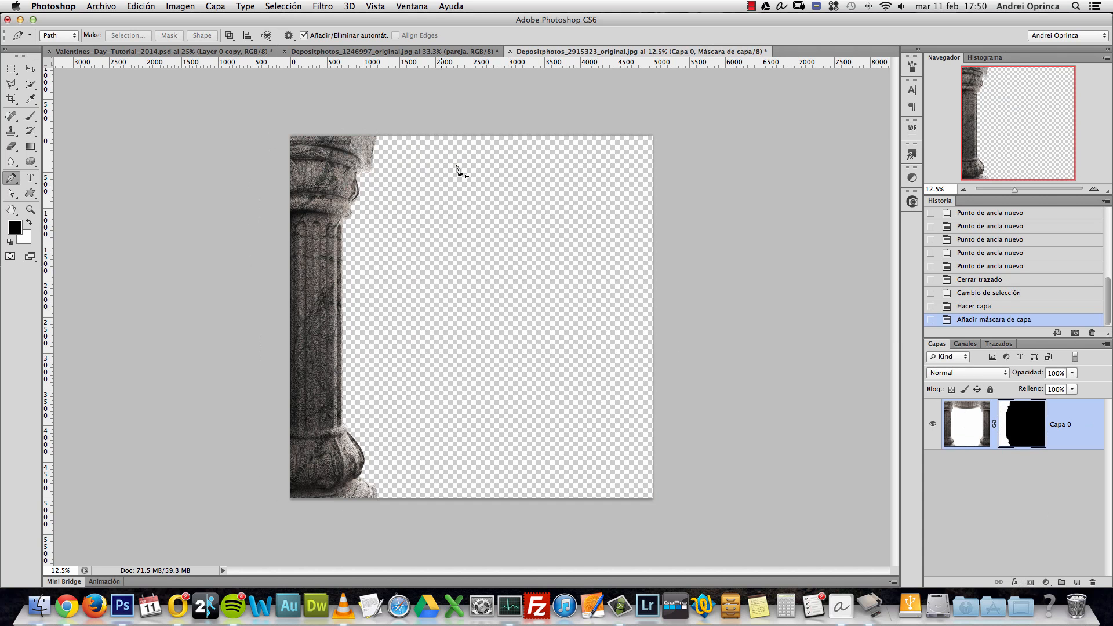
key(super+d)
right_click(1018, 422)
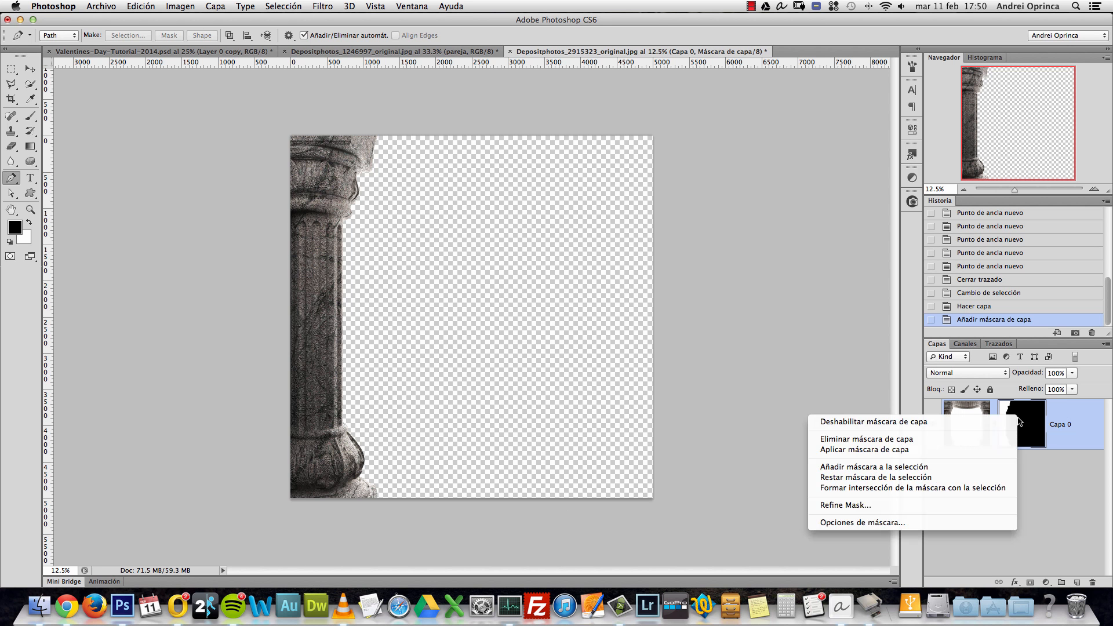
click(910, 451)
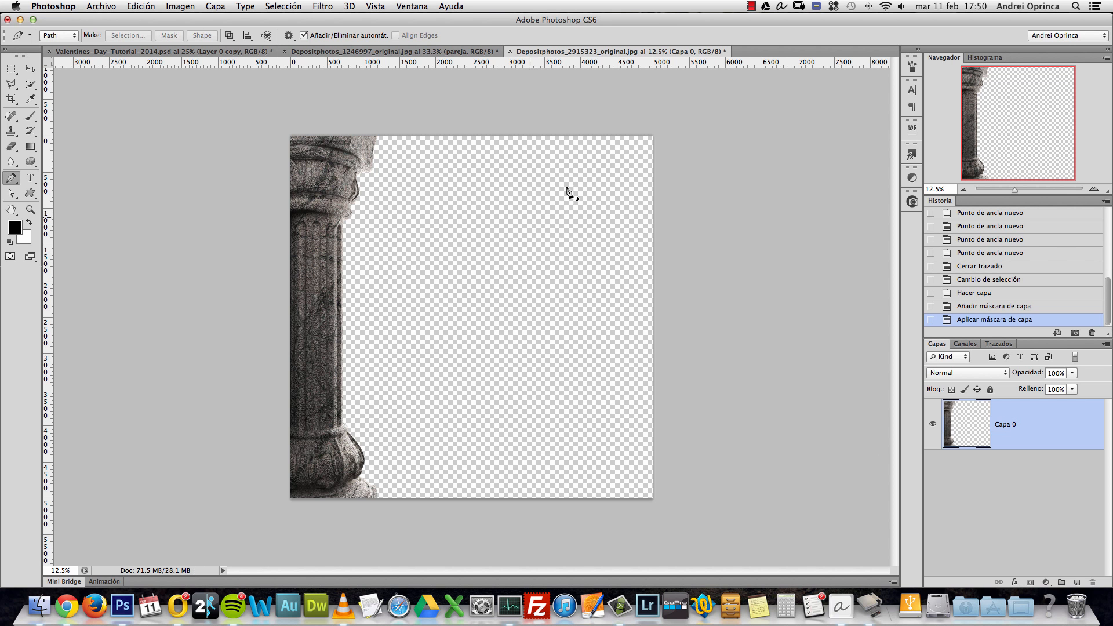
Step: Transfer the cut-out column into the couple composite document and rename its layer "columna i"
click(29, 67)
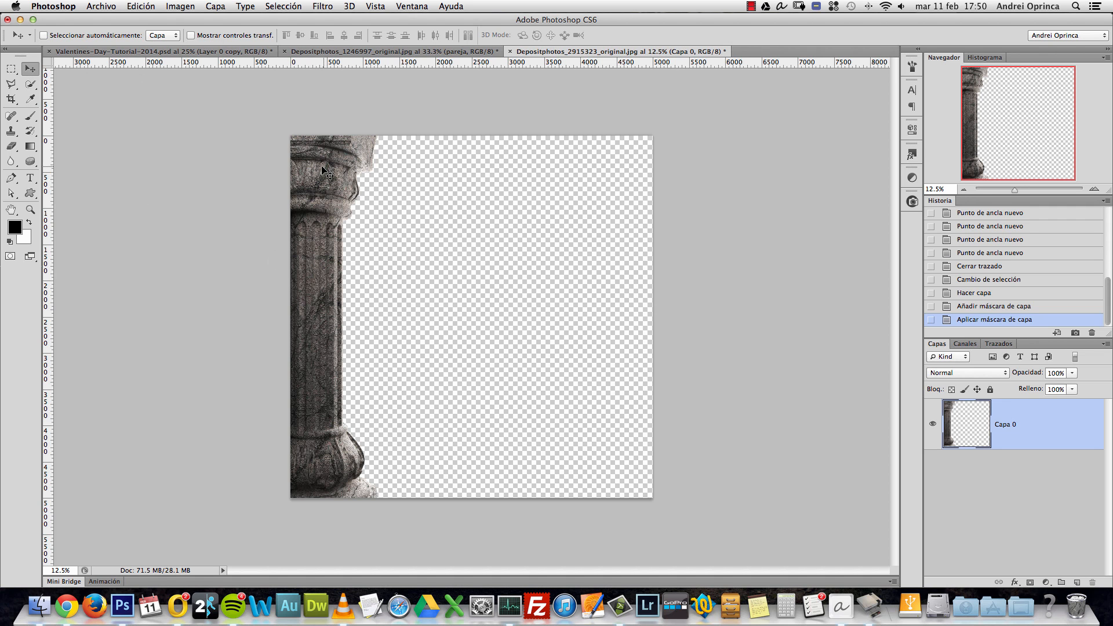
drag(339, 159, 295, 155)
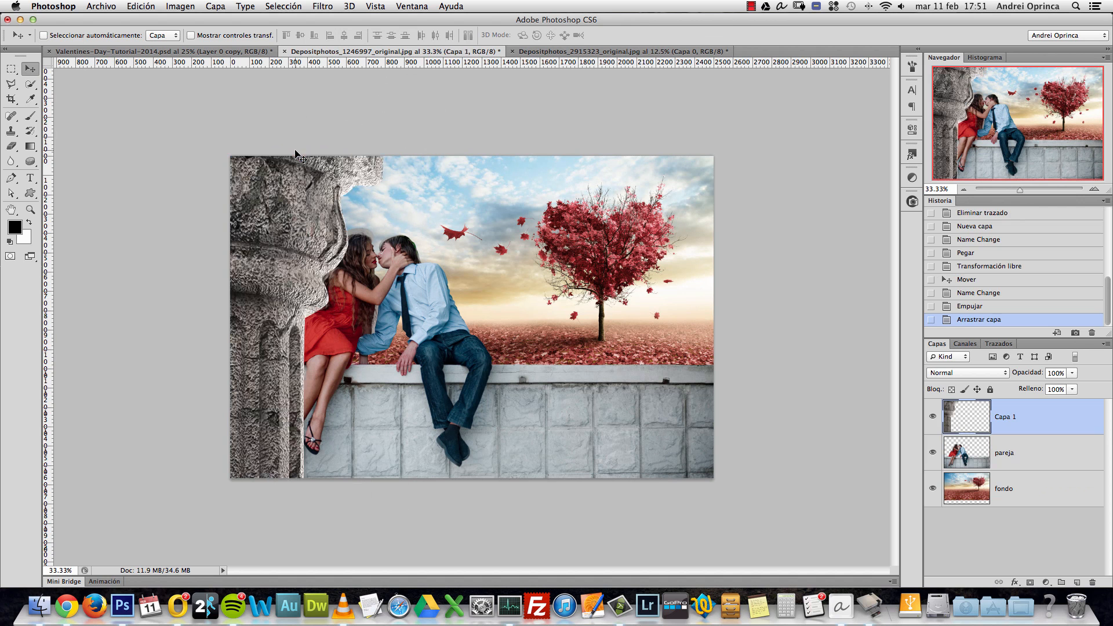
double_click(1010, 422)
text(columna i)
key(Return)
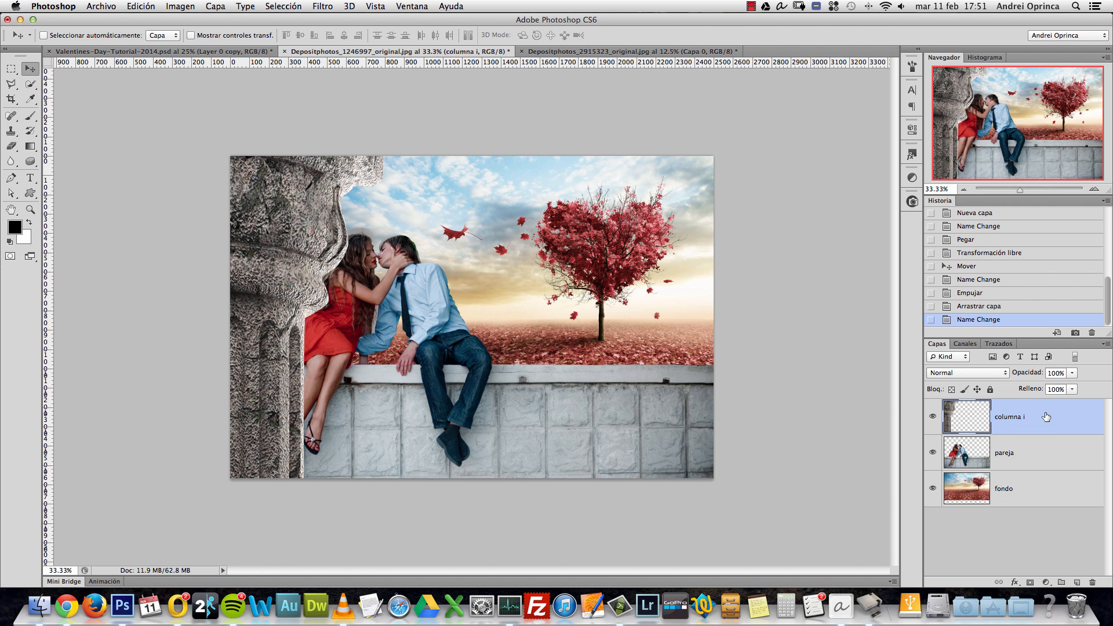
Step: Place the columna i layer beneath pareja and scale the column down proportionally to about 28%
drag(1047, 416, 1036, 480)
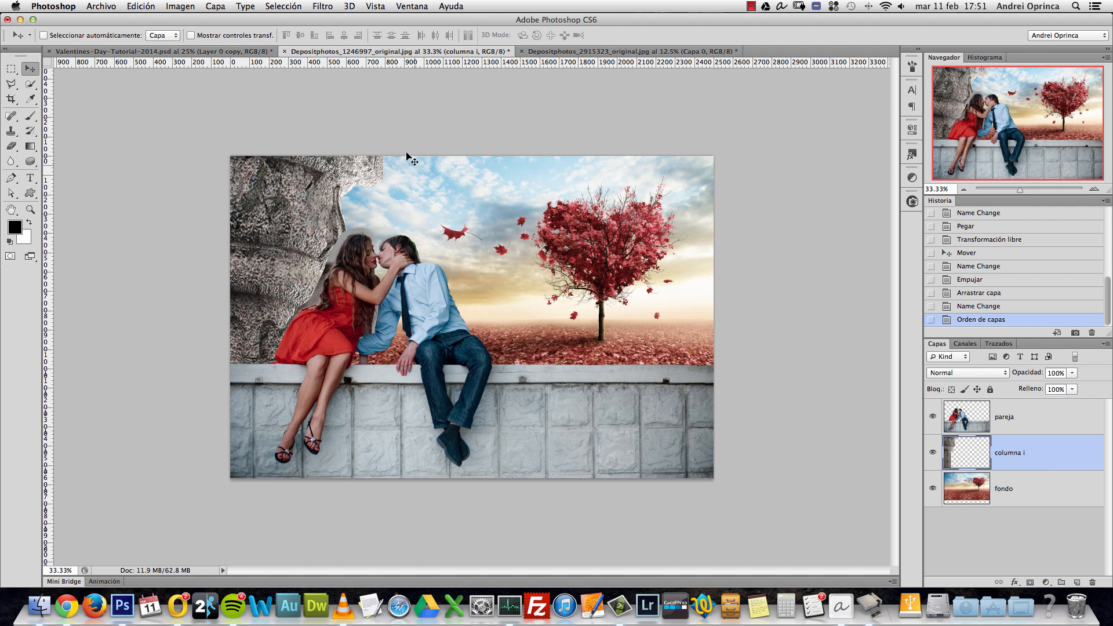
key(super+t)
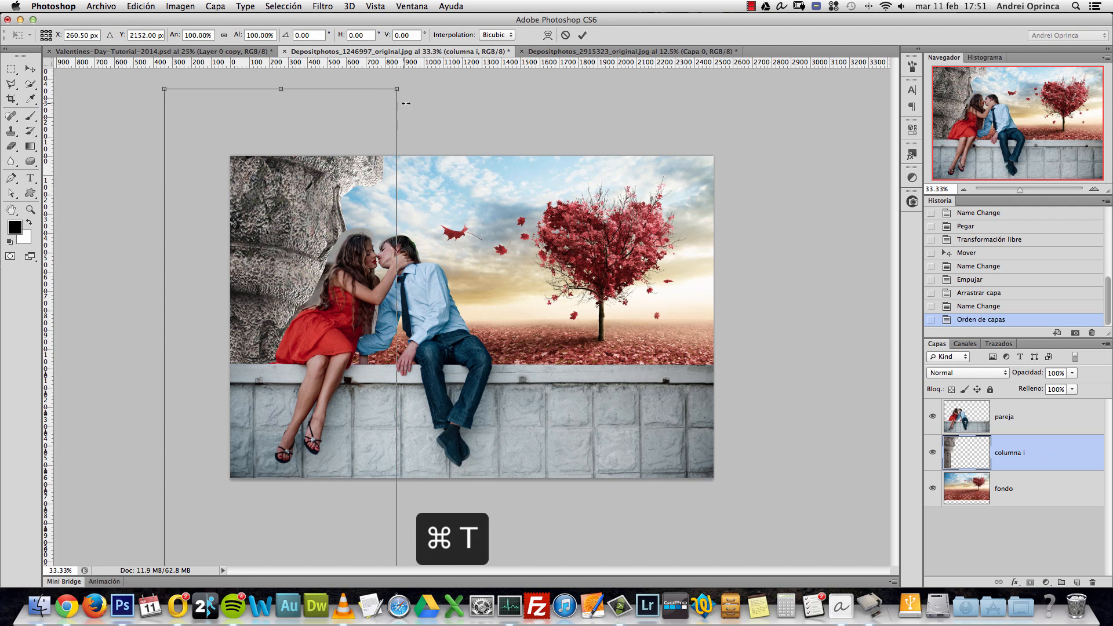
drag(398, 88, 274, 326)
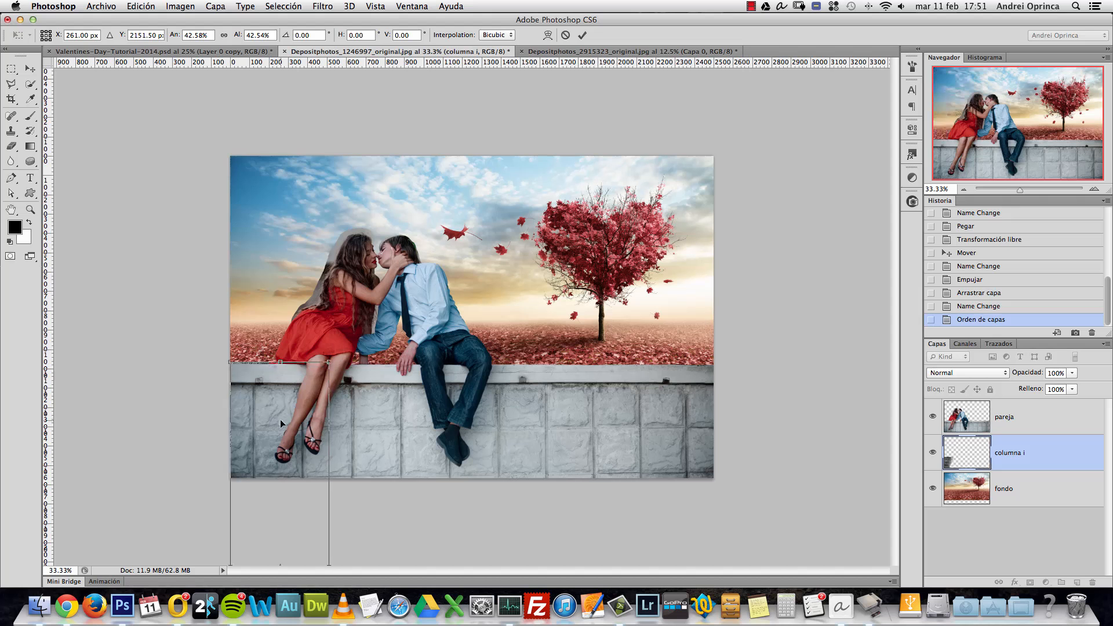
drag(284, 409, 344, 121)
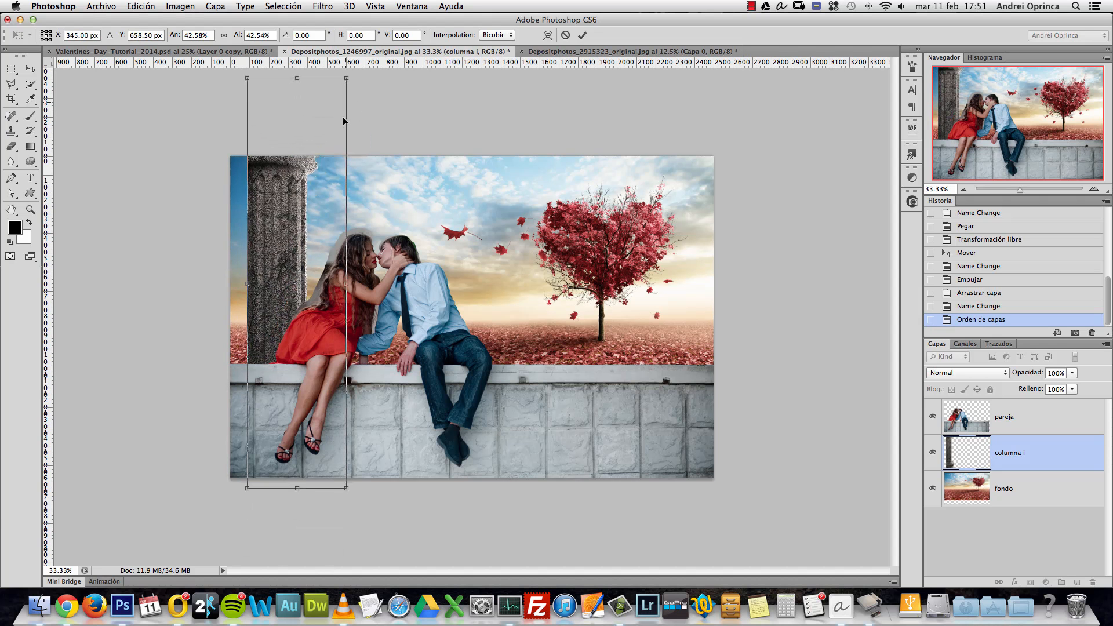
drag(346, 79, 313, 215)
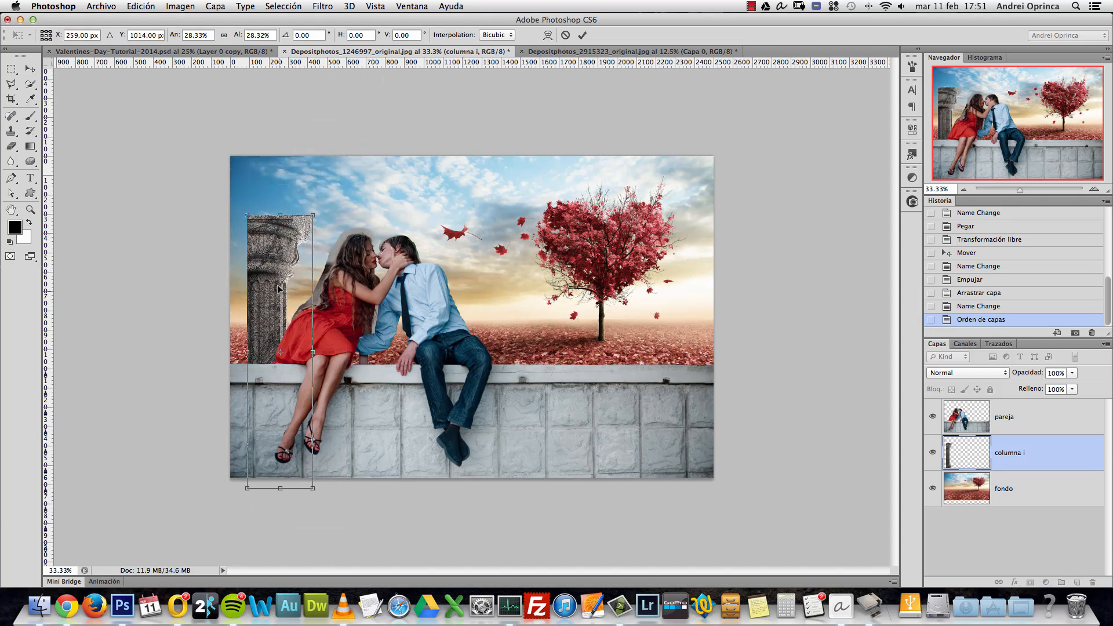
Step: Shrink the column to about 23.5% and fit it against the image's left edge, standing behind the wall
drag(279, 285, 259, 201)
drag(294, 132, 277, 157)
drag(283, 221, 284, 193)
drag(290, 129, 277, 145)
drag(277, 188, 259, 230)
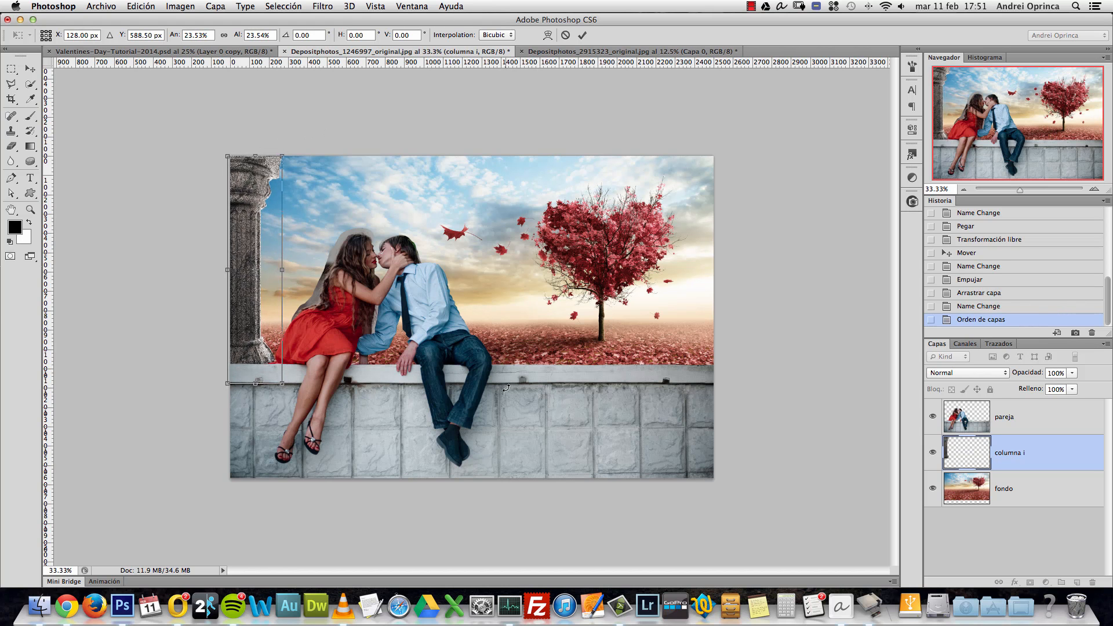
key(Return)
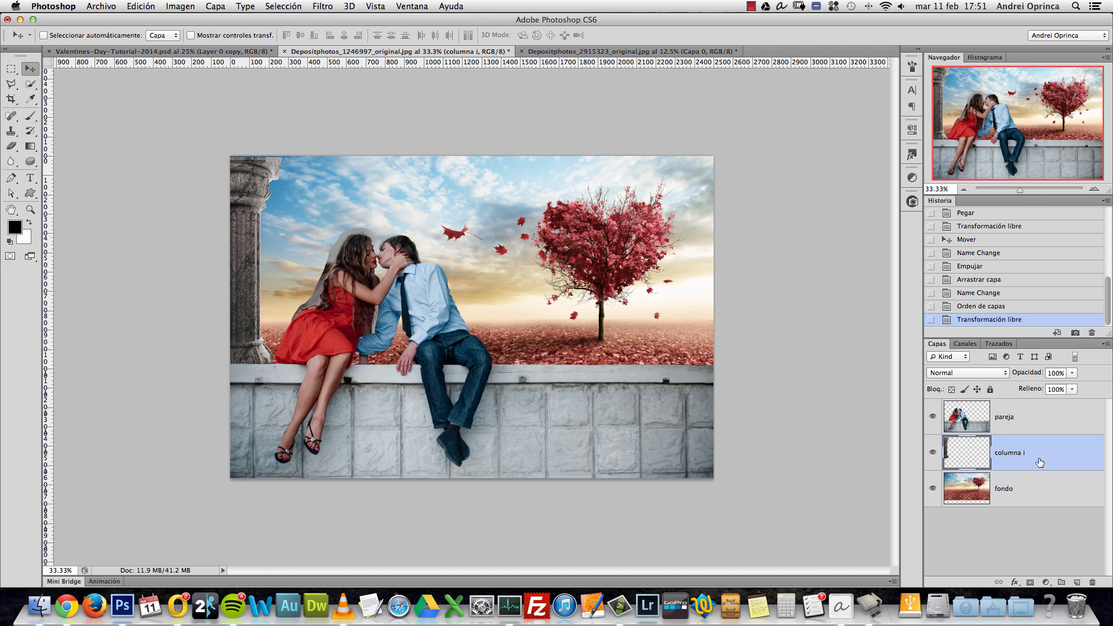
key(Up)
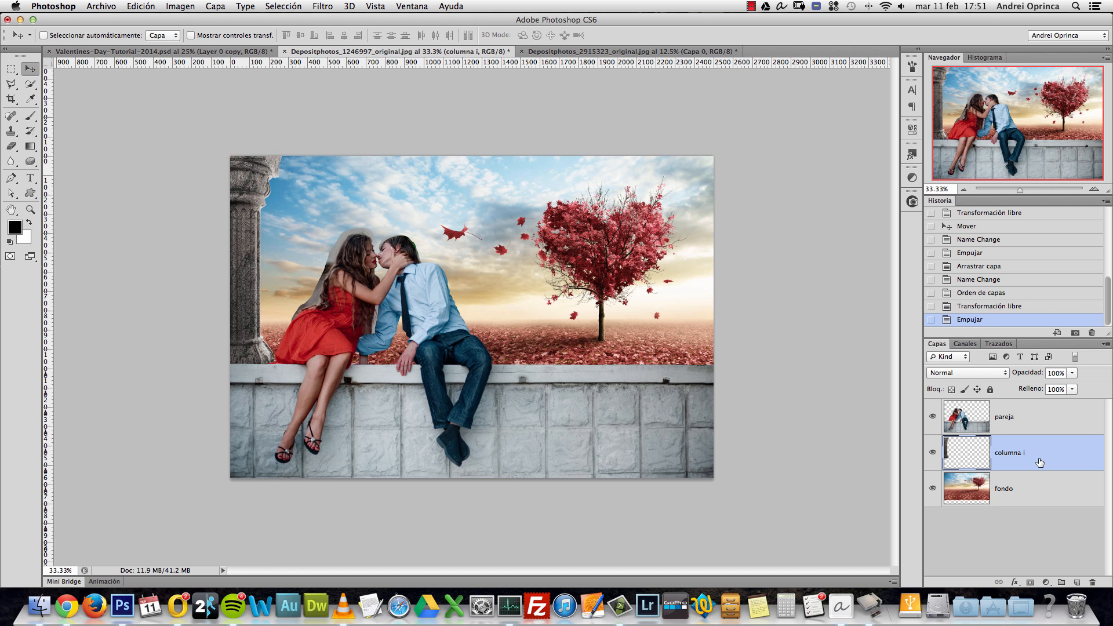
Step: Duplicate the columna i layer, shift the copy toward the tree and flip it horizontally
key(super+j)
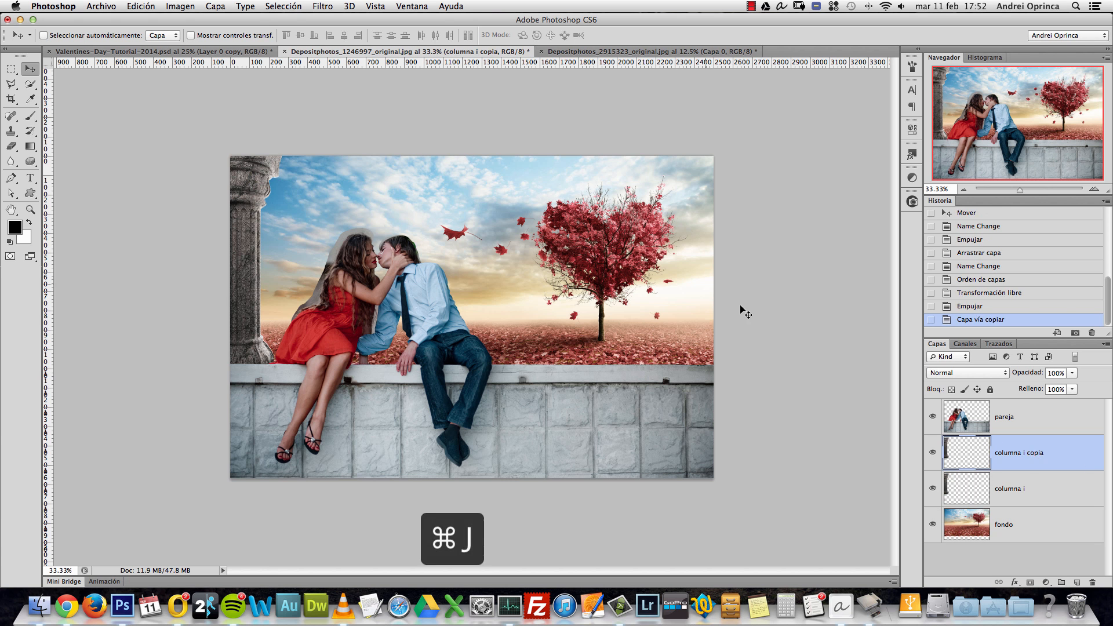
key(super+t)
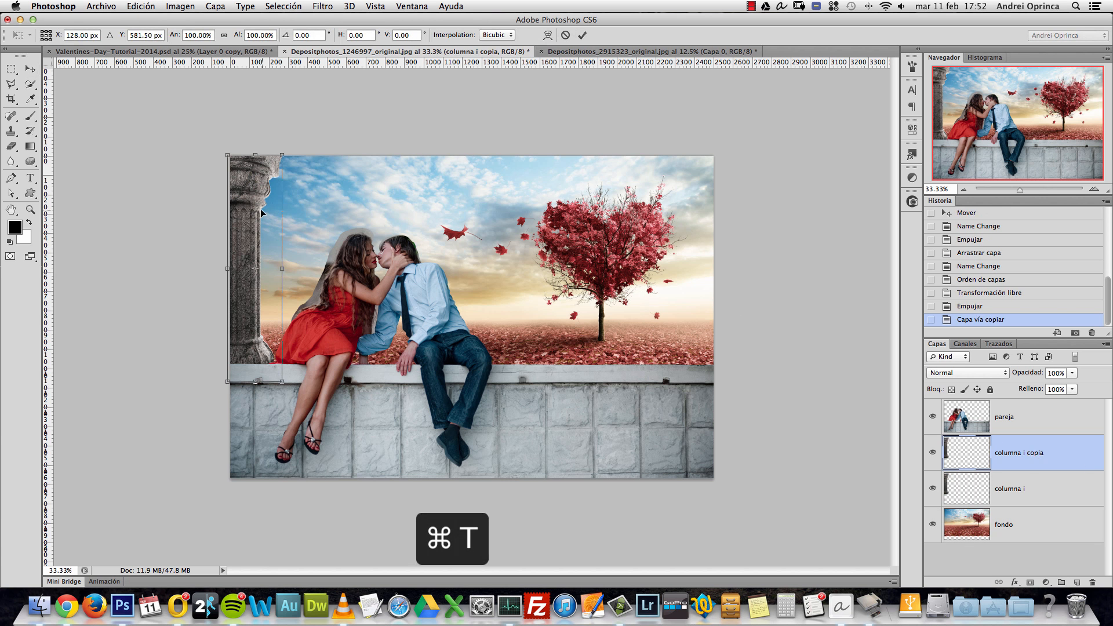
drag(253, 196, 531, 220)
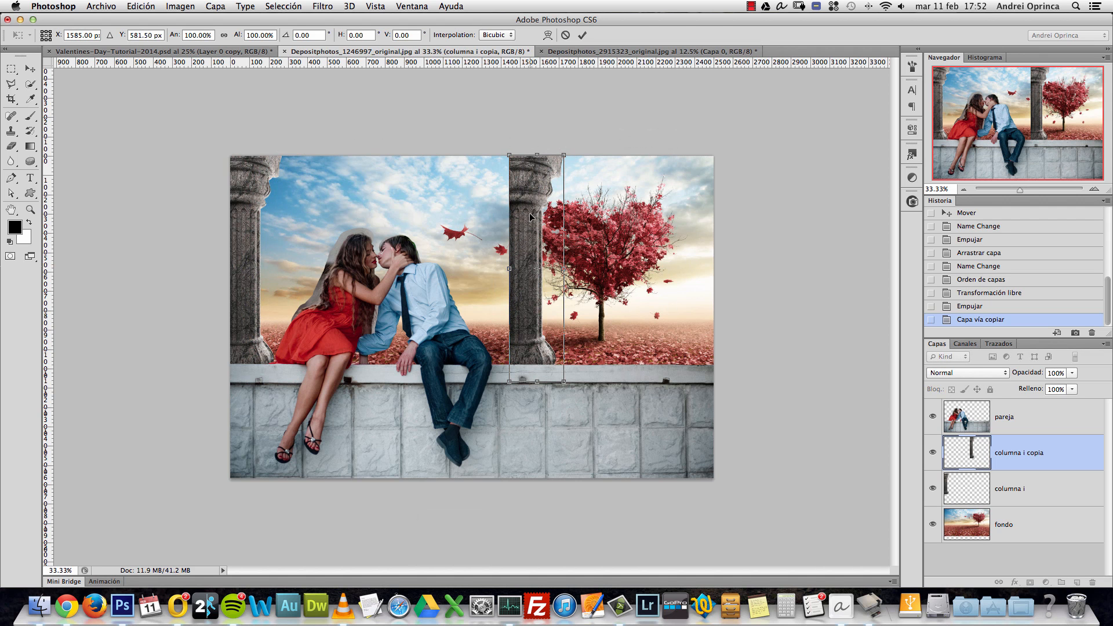
right_click(530, 217)
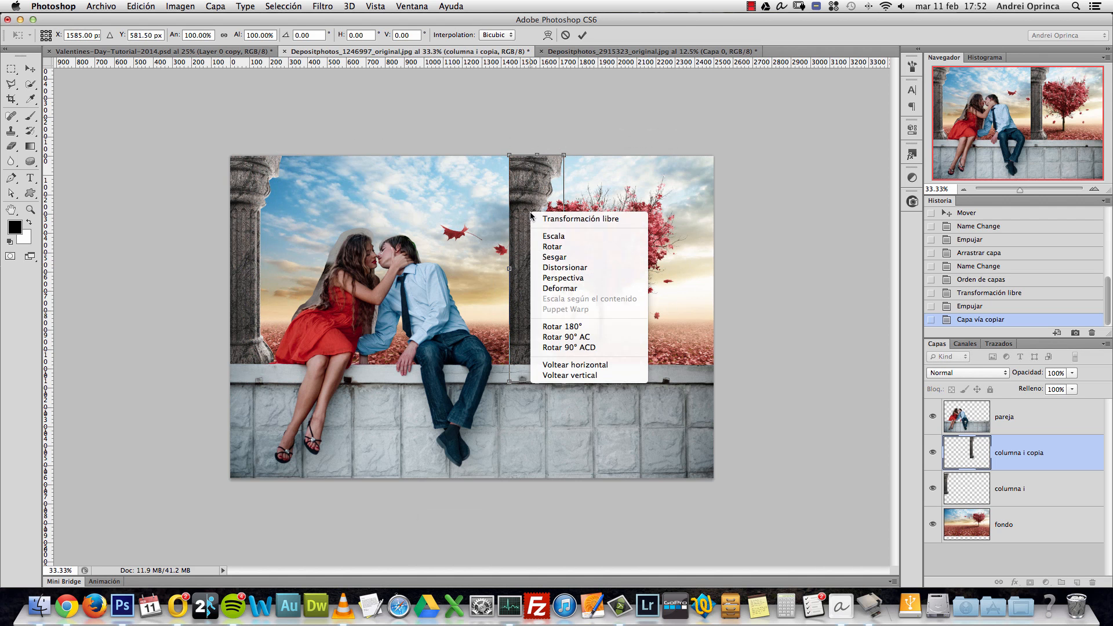
click(569, 365)
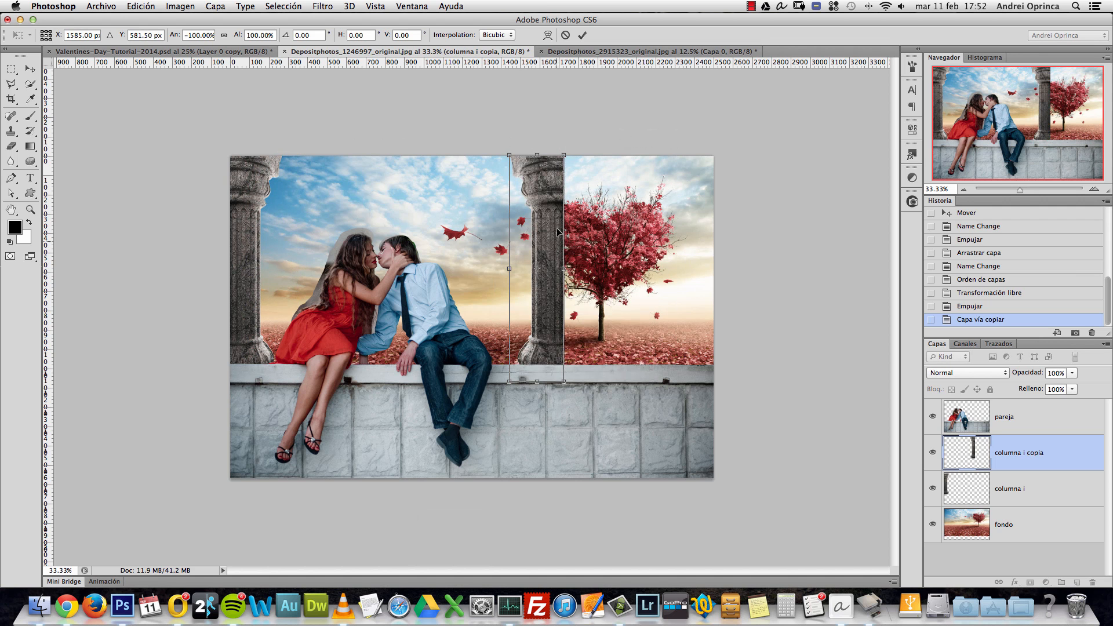
Step: Move the flipped column copy to the image's right edge, nudge it into alignment and commit the transform
drag(537, 269, 534, 295)
drag(542, 233, 688, 229)
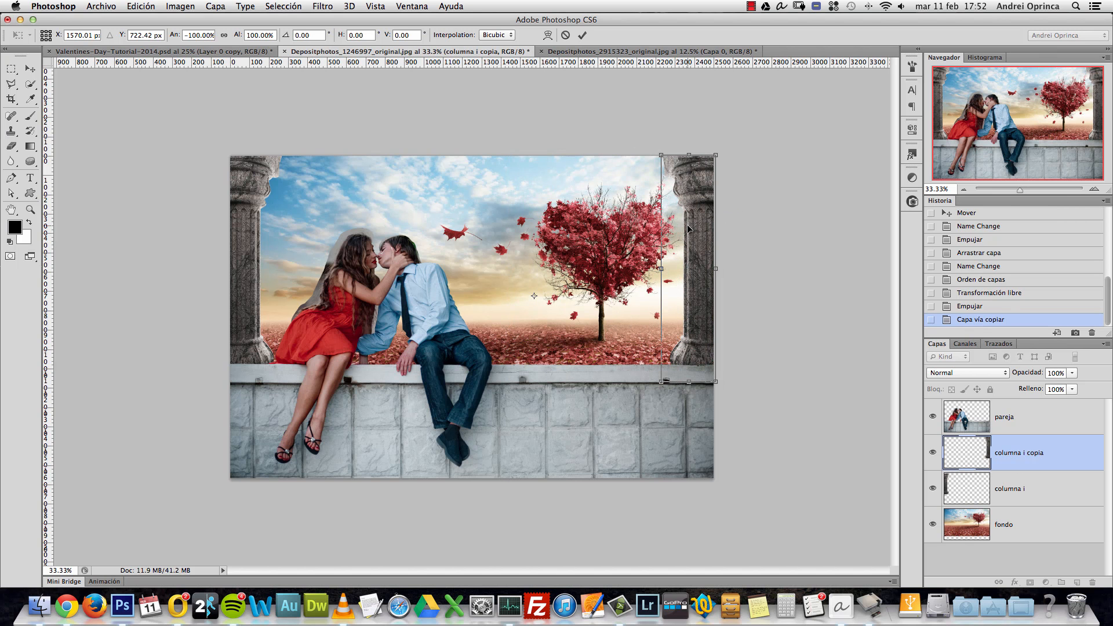
key(Right)
key(Right)
key(Up)
key(Up)
key(Up)
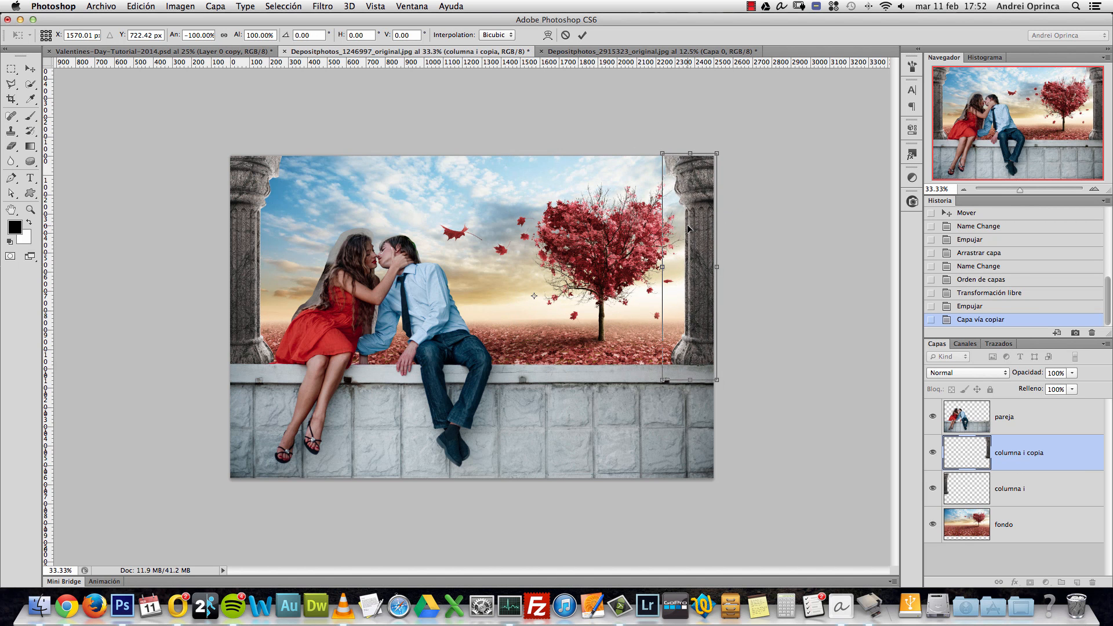
key(Return)
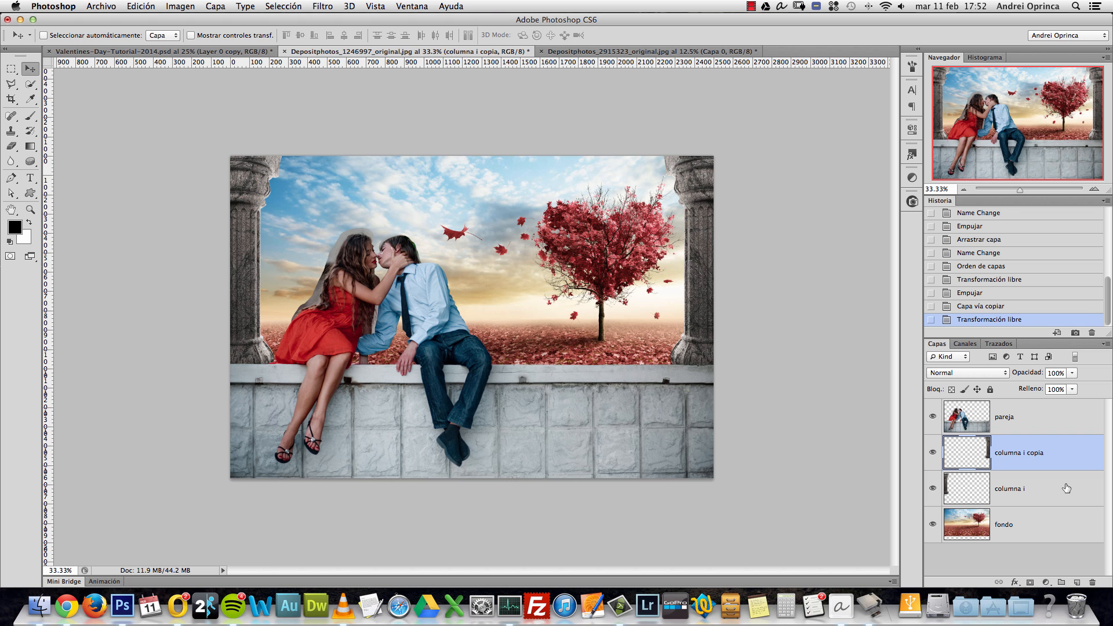
Step: Rename the right column's layer "columna D" and the left column's layer "columna I"
double_click(1031, 457)
text(columna D)
key(Return)
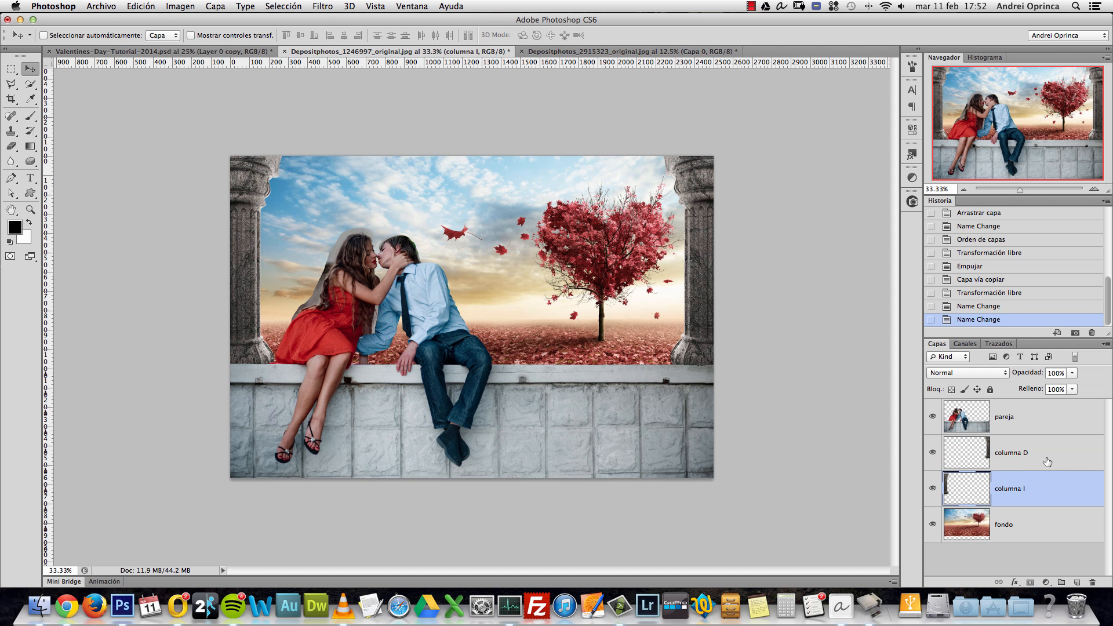
Step: Group the layers columna D and columna I and name the group "Columnas"
super+click(1046, 462)
super+click(1048, 517)
super+click(1056, 454)
super+click(1058, 423)
super+click(1054, 463)
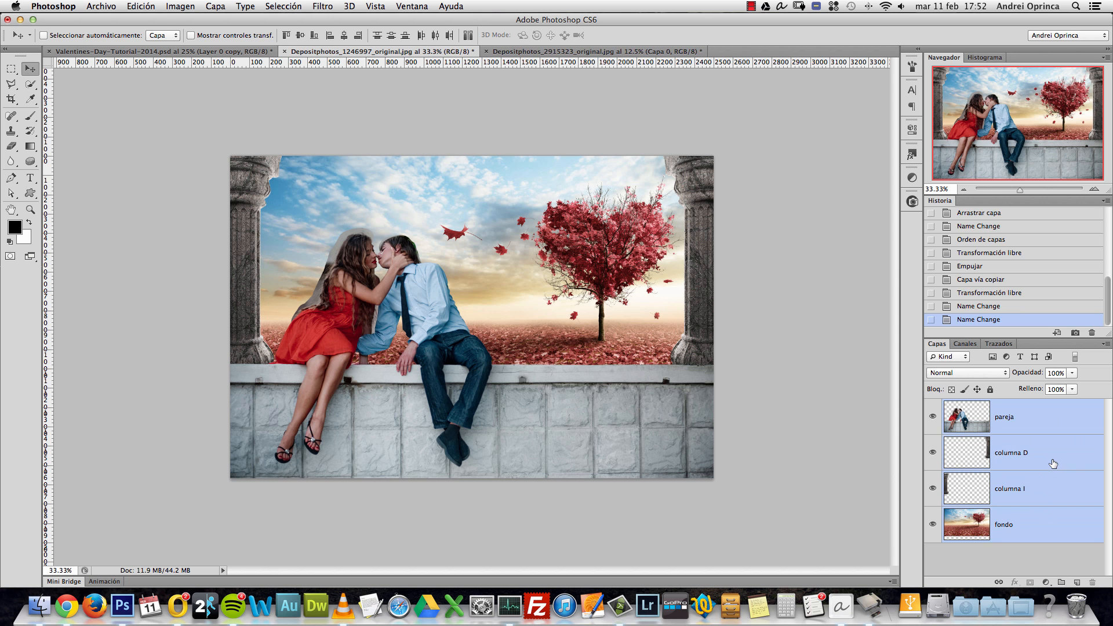
click(1052, 479)
super+click(1055, 455)
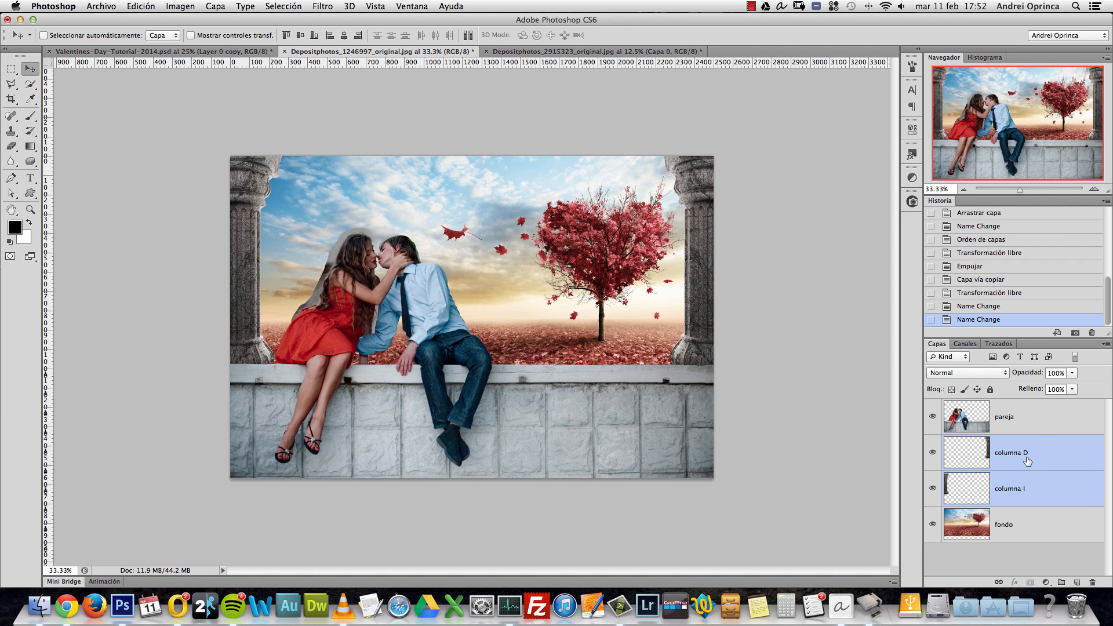
key(super+g)
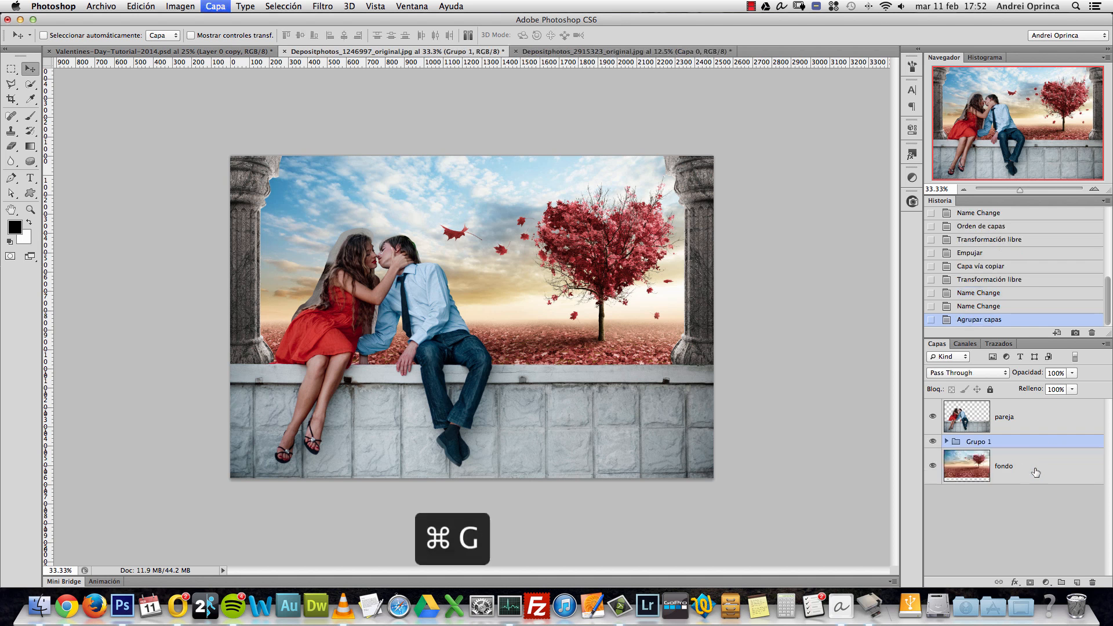
double_click(977, 442)
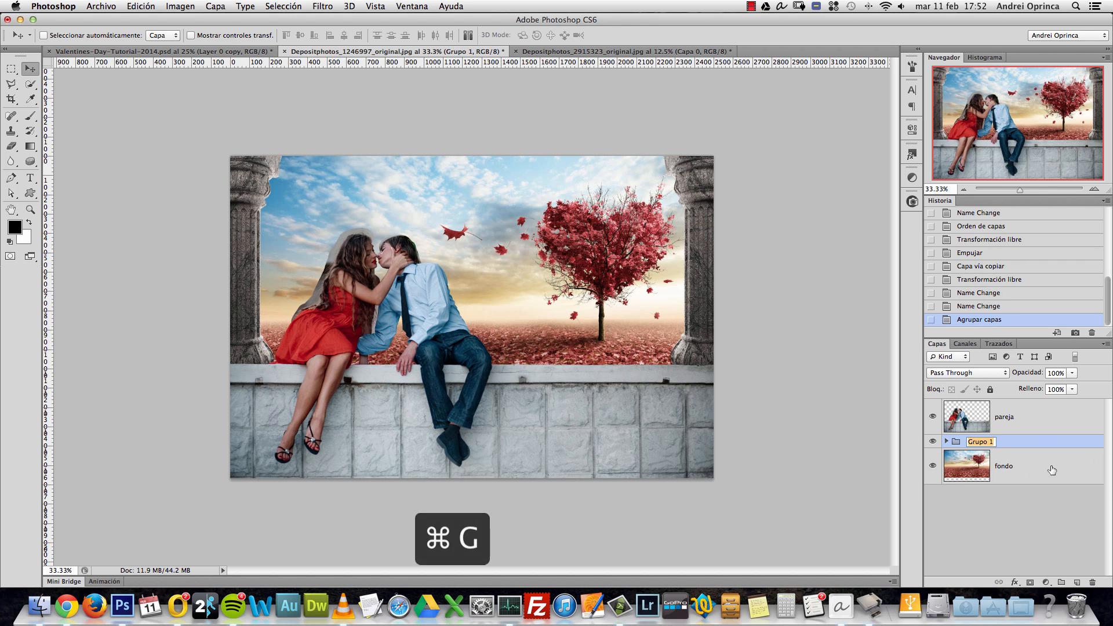
text(Columnas)
key(Return)
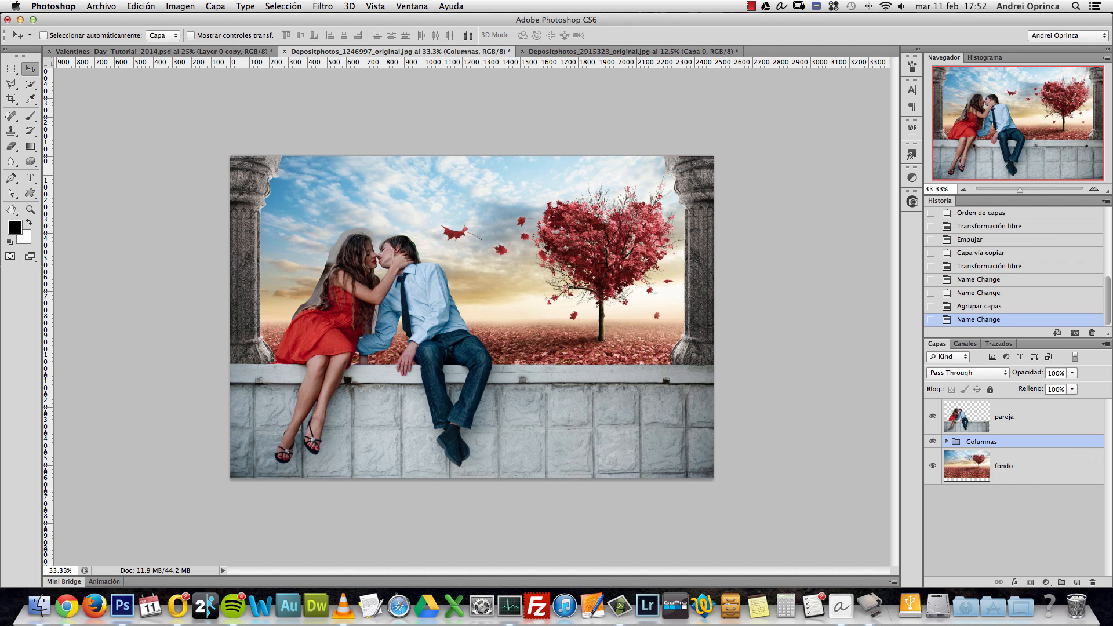
click(946, 442)
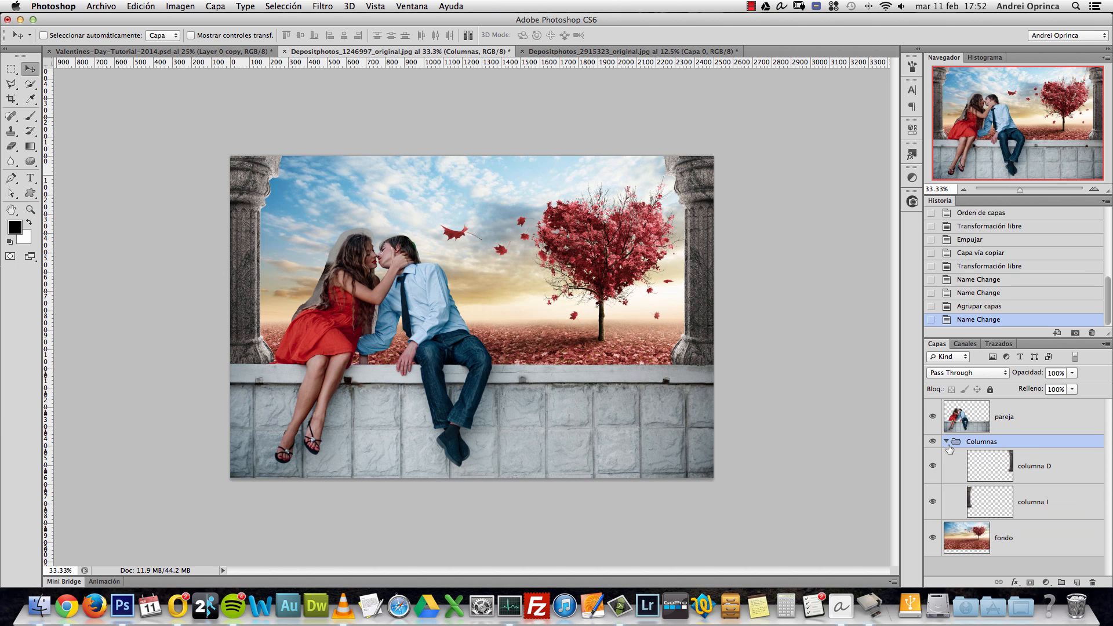
click(947, 442)
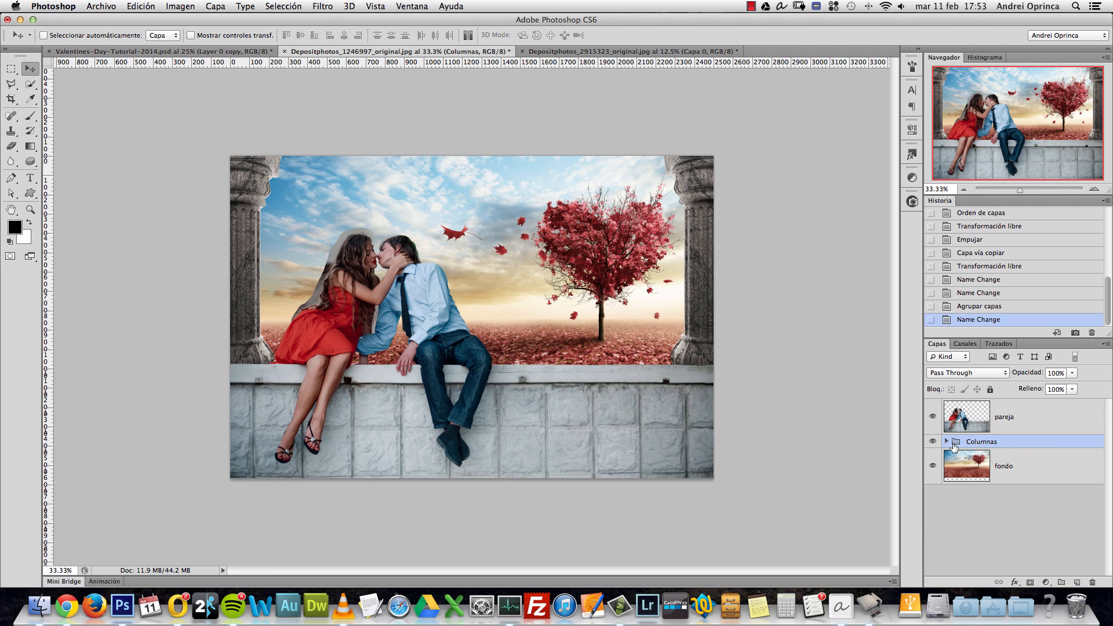
double_click(1063, 444)
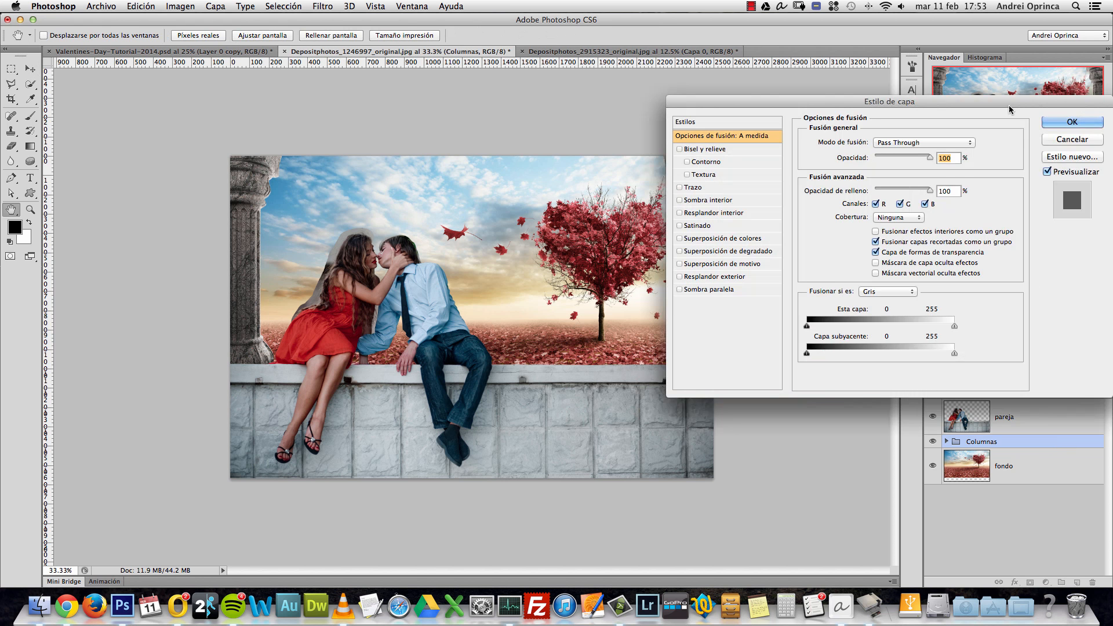
drag(1020, 92, 999, 218)
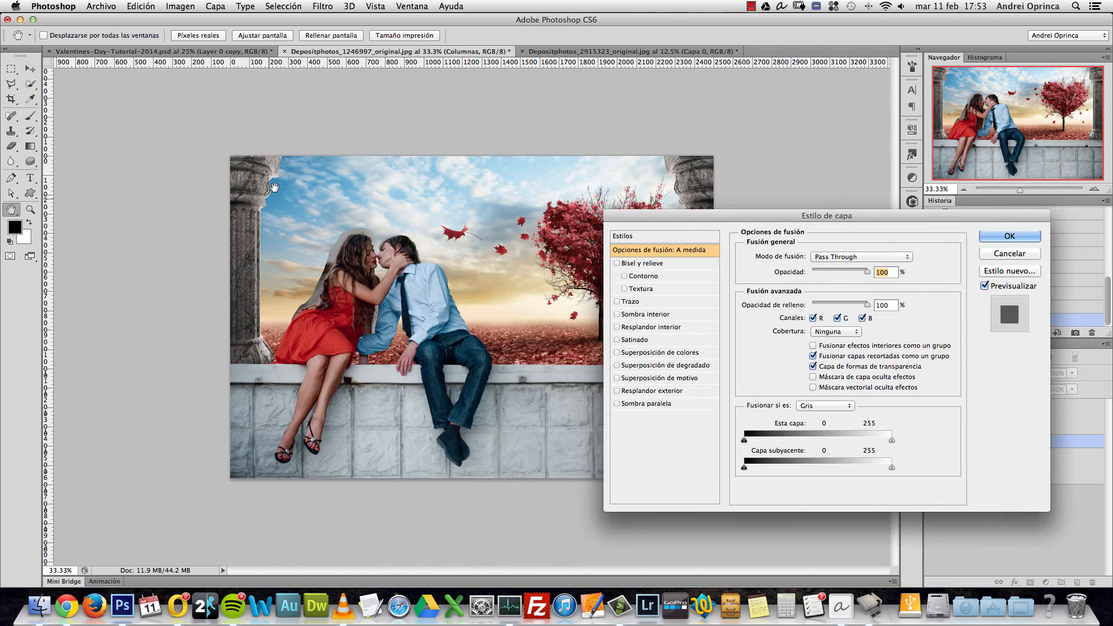
drag(812, 216, 906, 237)
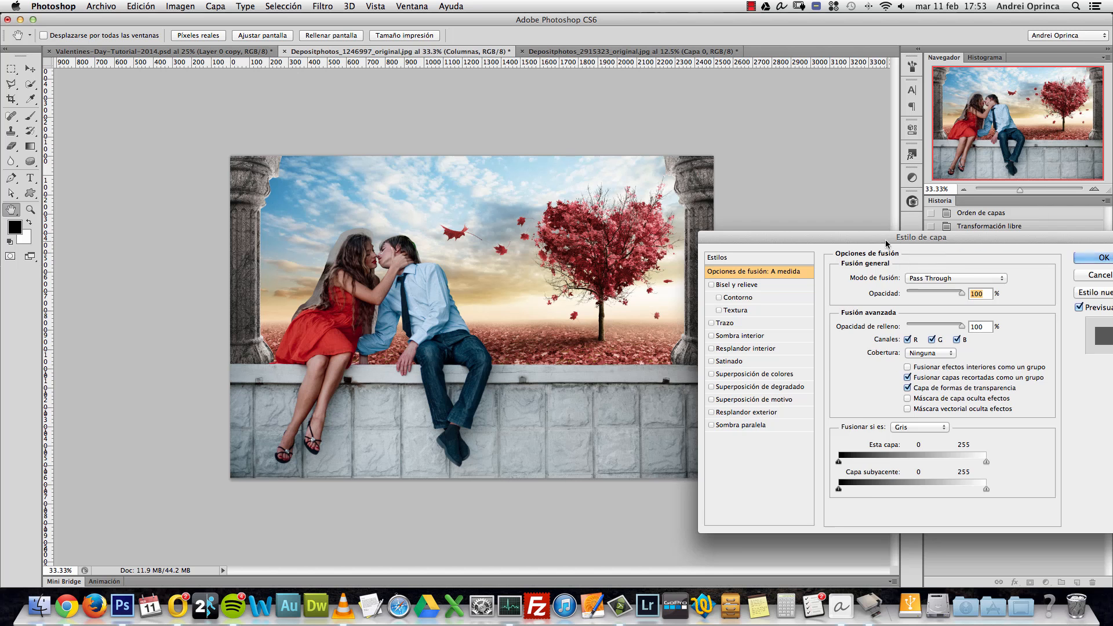
drag(1054, 237, 933, 200)
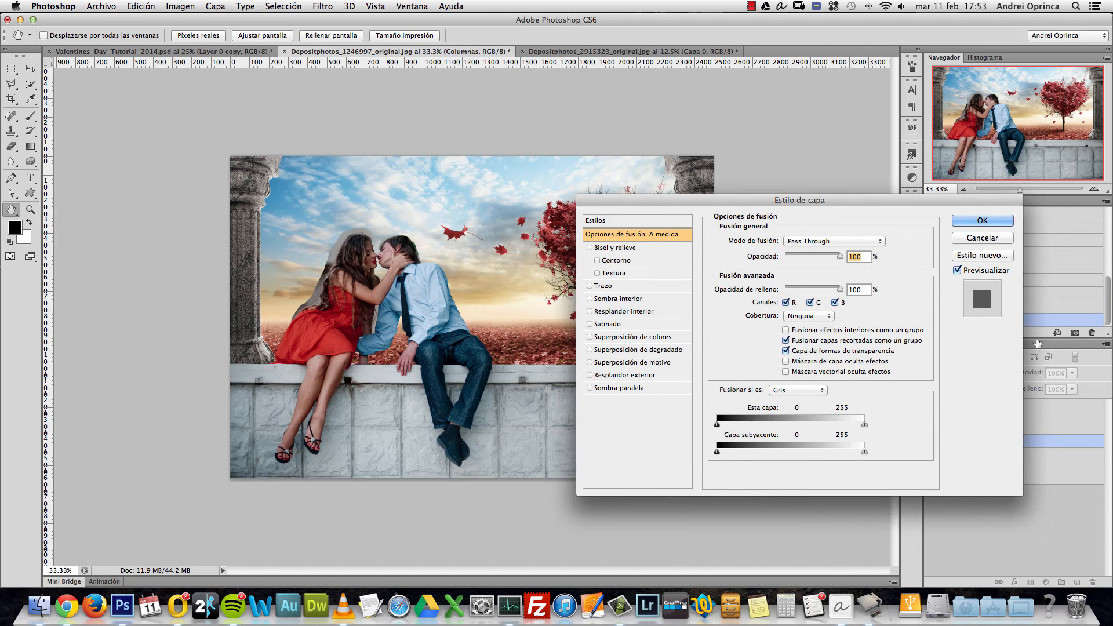
click(982, 238)
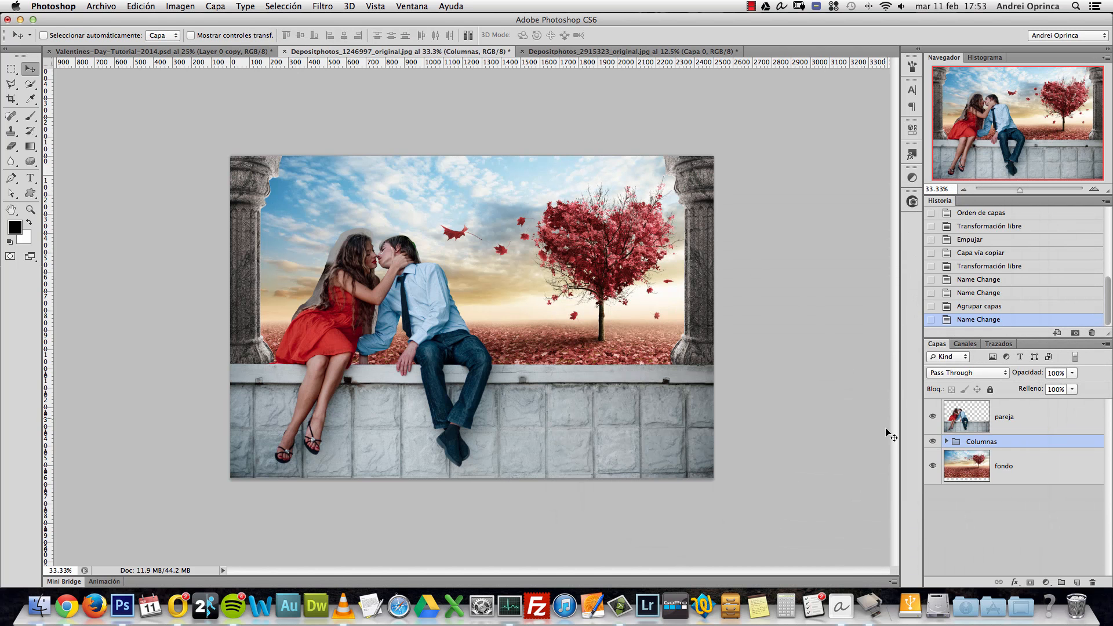
click(1022, 466)
click(1030, 428)
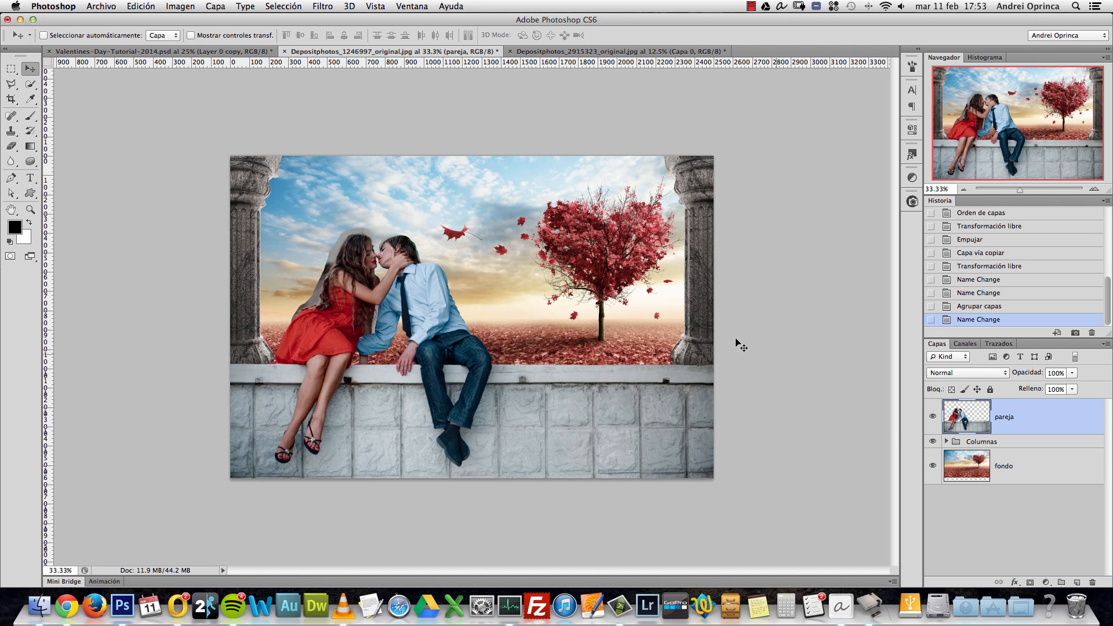
click(1069, 476)
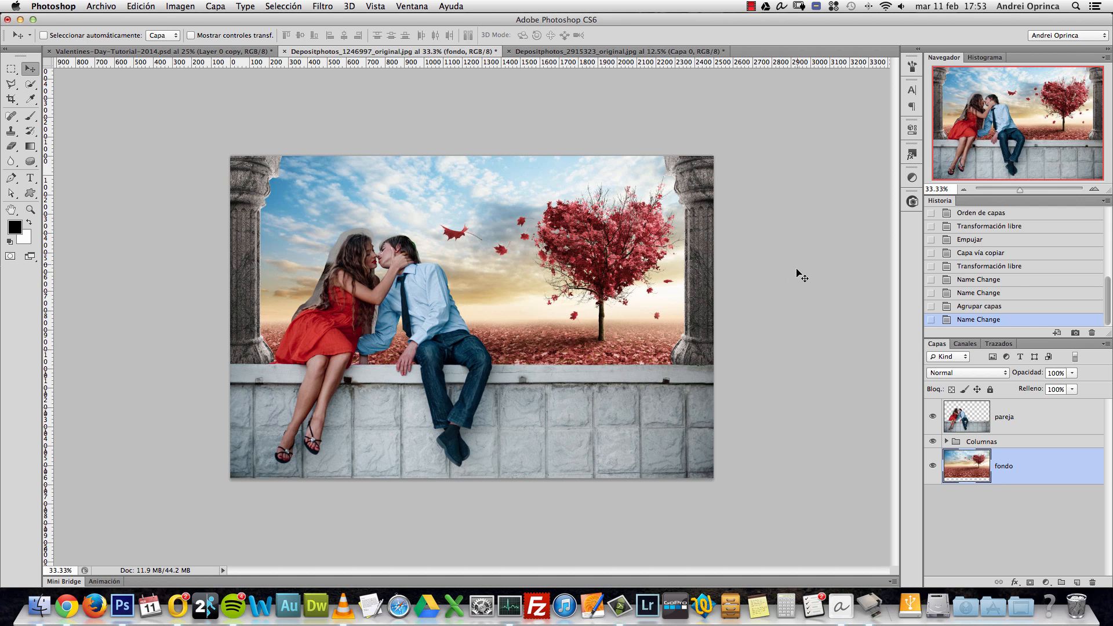
Step: Close the separate column image Depositphotos_2915323_original.jpg and open the vintage bike PNG from the Stock folder
click(667, 51)
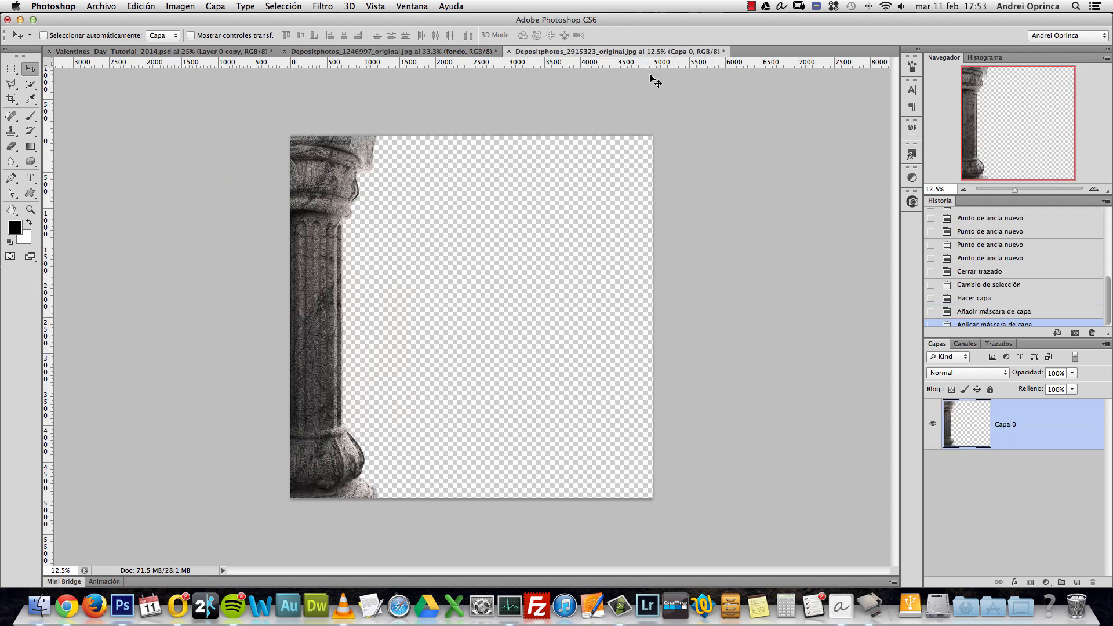
key(super+w)
click(522, 212)
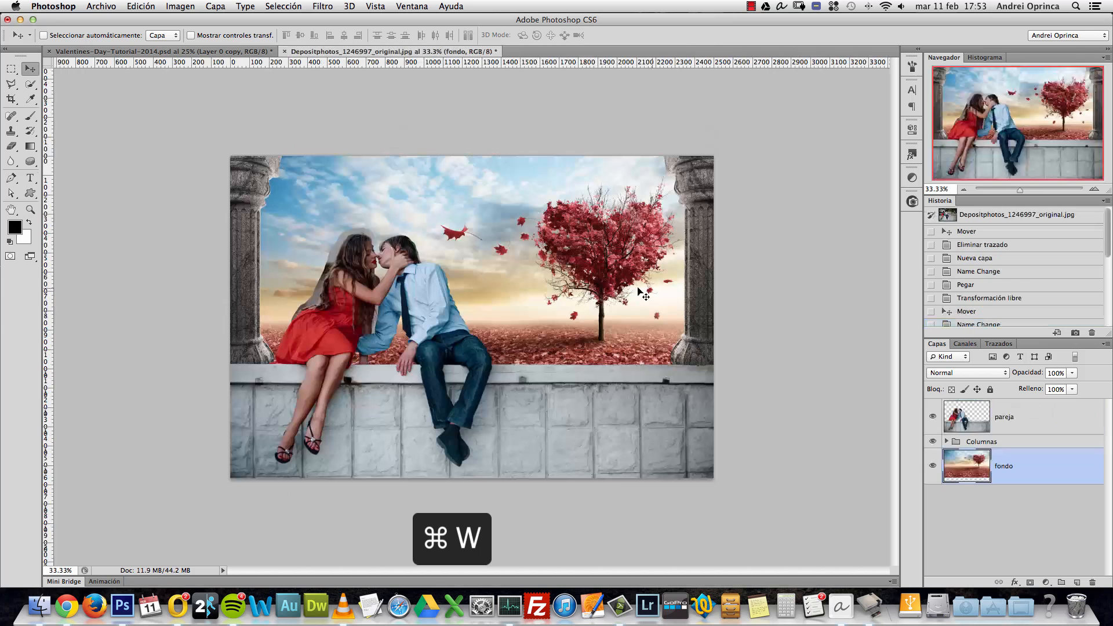
key(super+o)
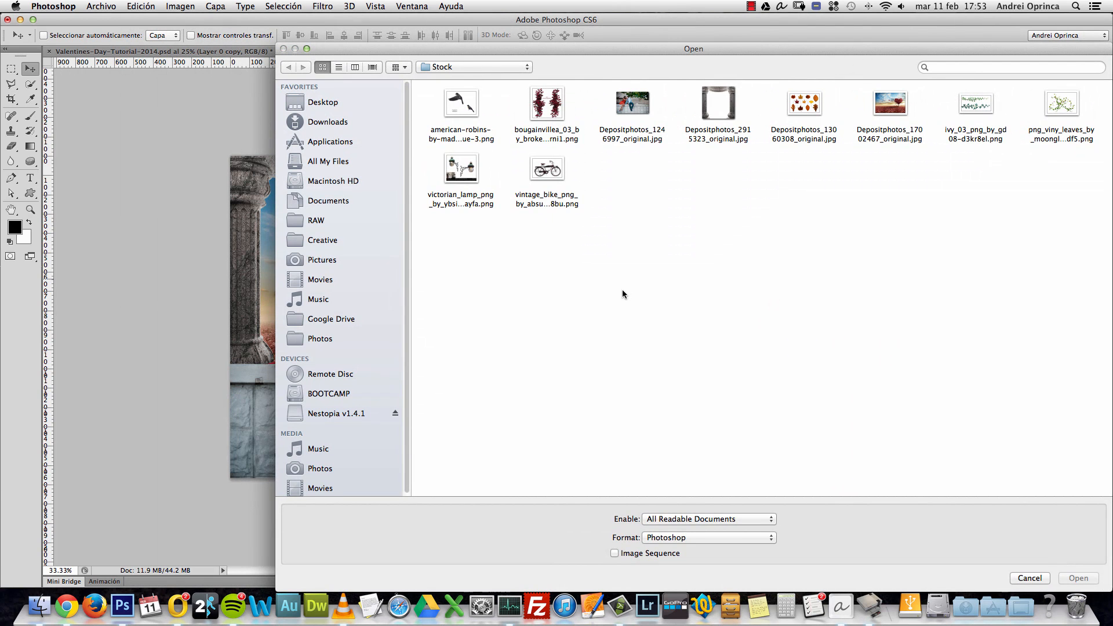
click(560, 183)
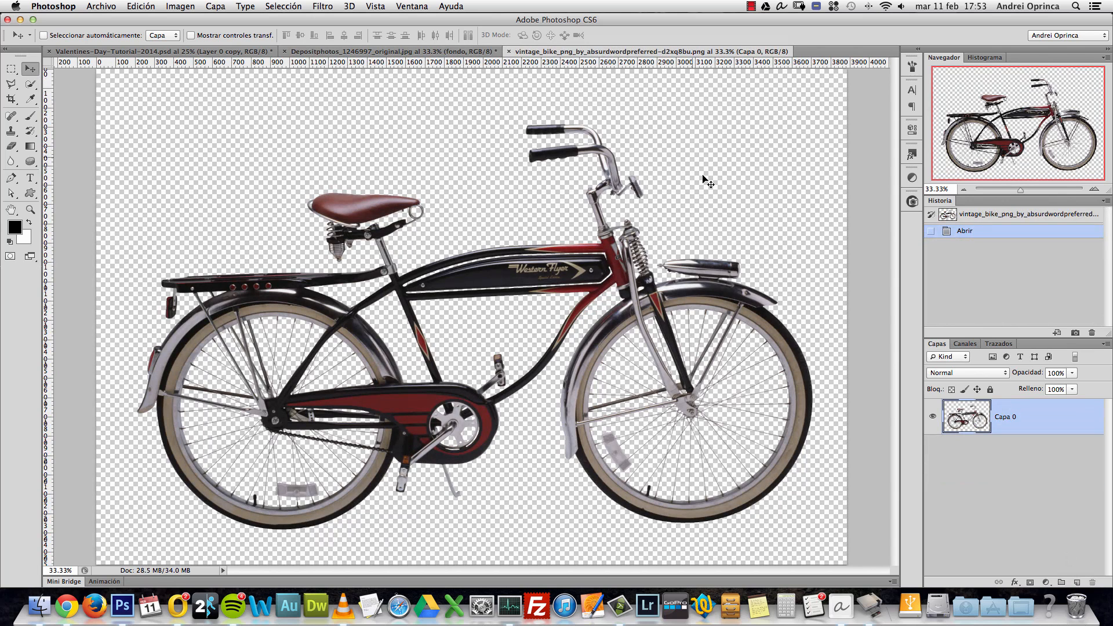
Step: Copy the entire bike image and paste it into the couple composite, directly above the Columnas group
key(ctrl+1)
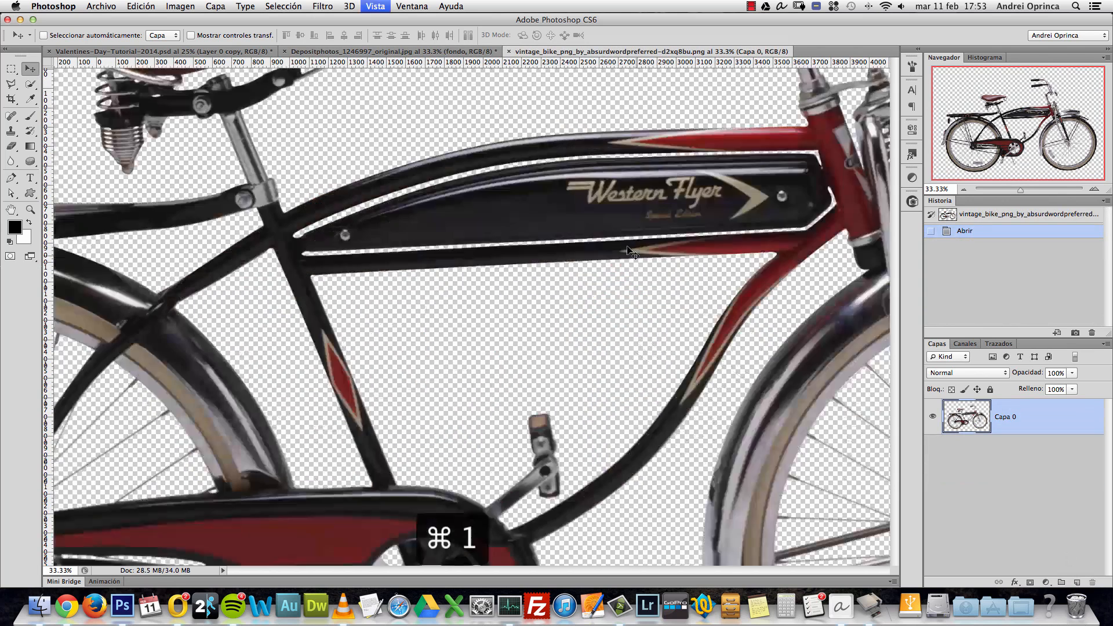
drag(774, 265, 435, 297)
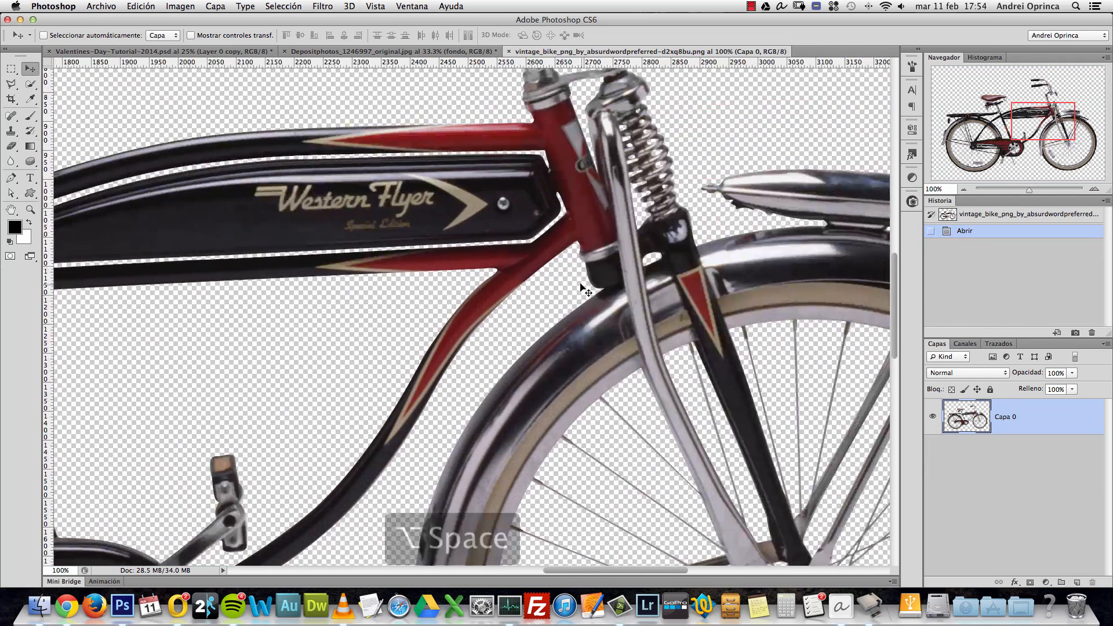
alt+click(580, 270)
alt+click(584, 260)
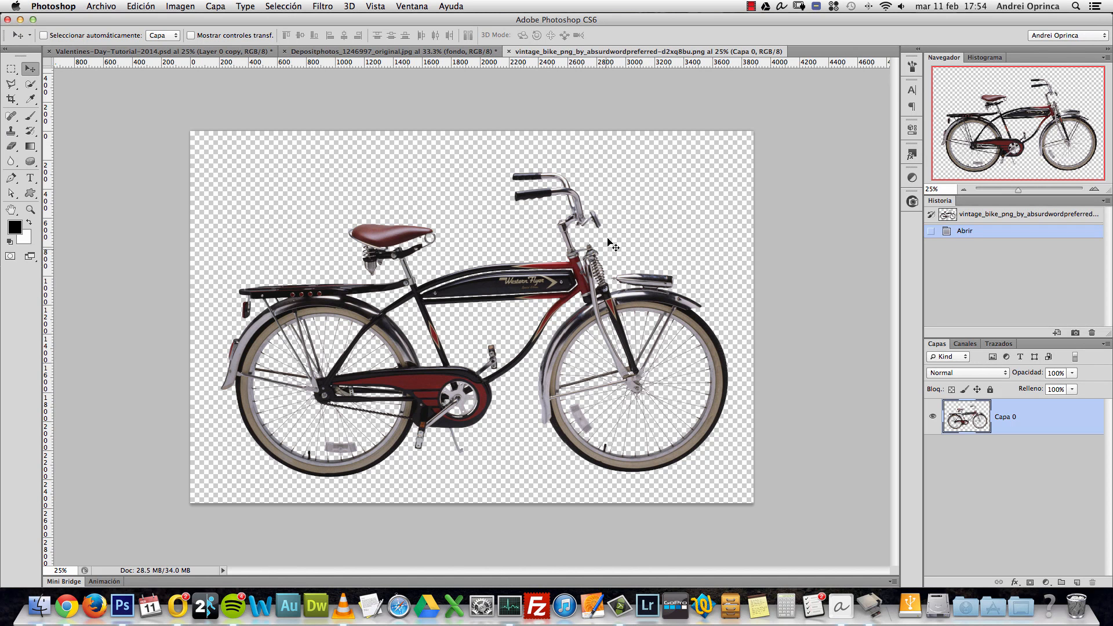
key(super+a)
key(super+c)
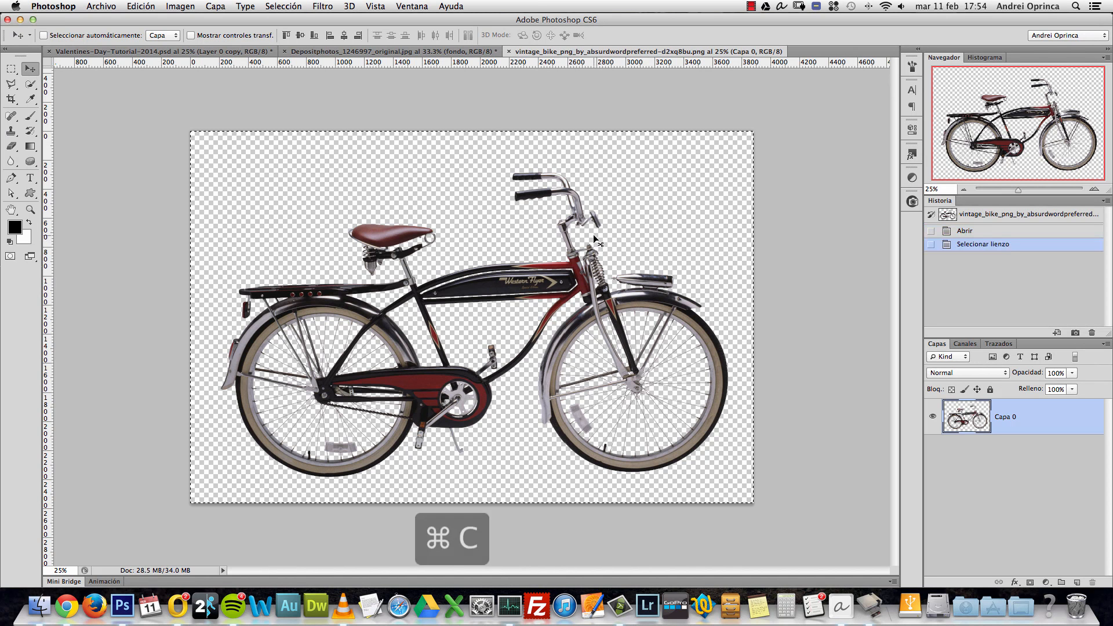
click(409, 53)
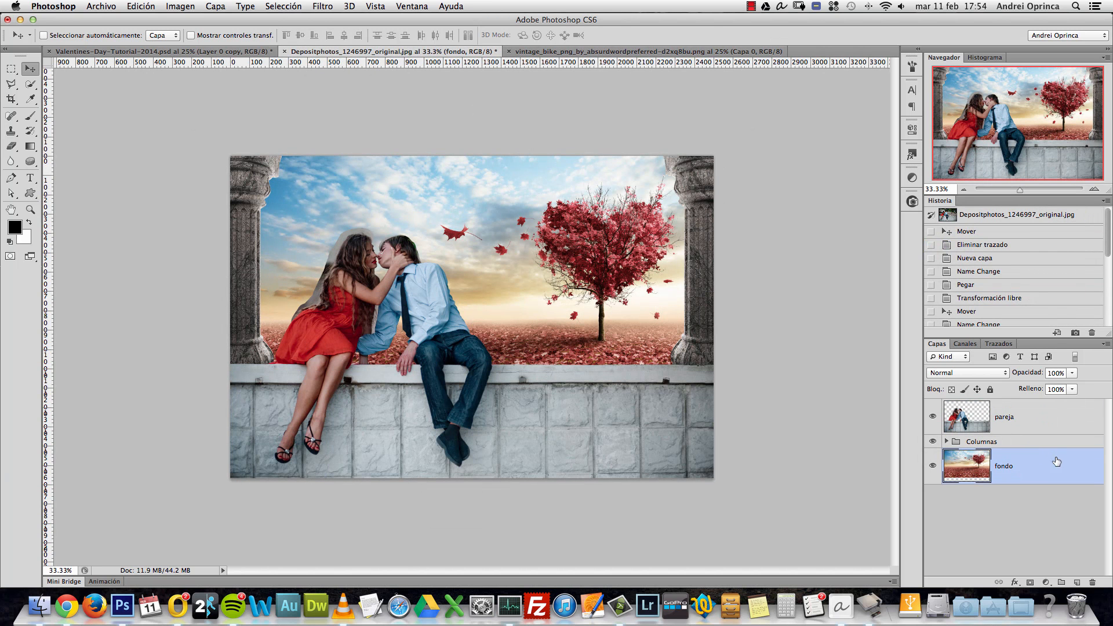
click(683, 51)
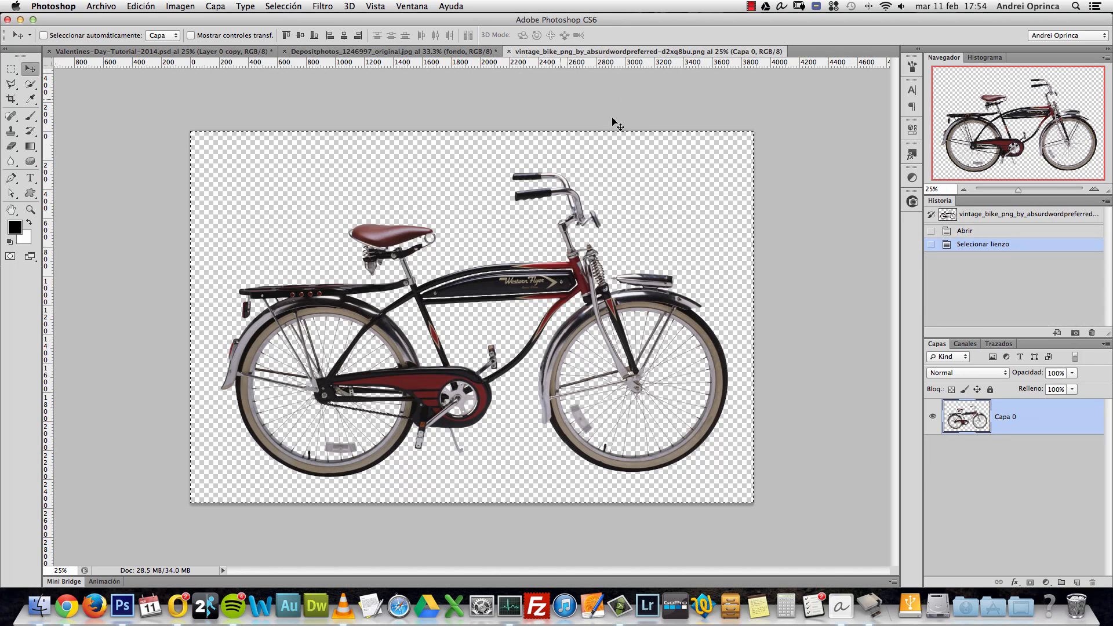
click(432, 52)
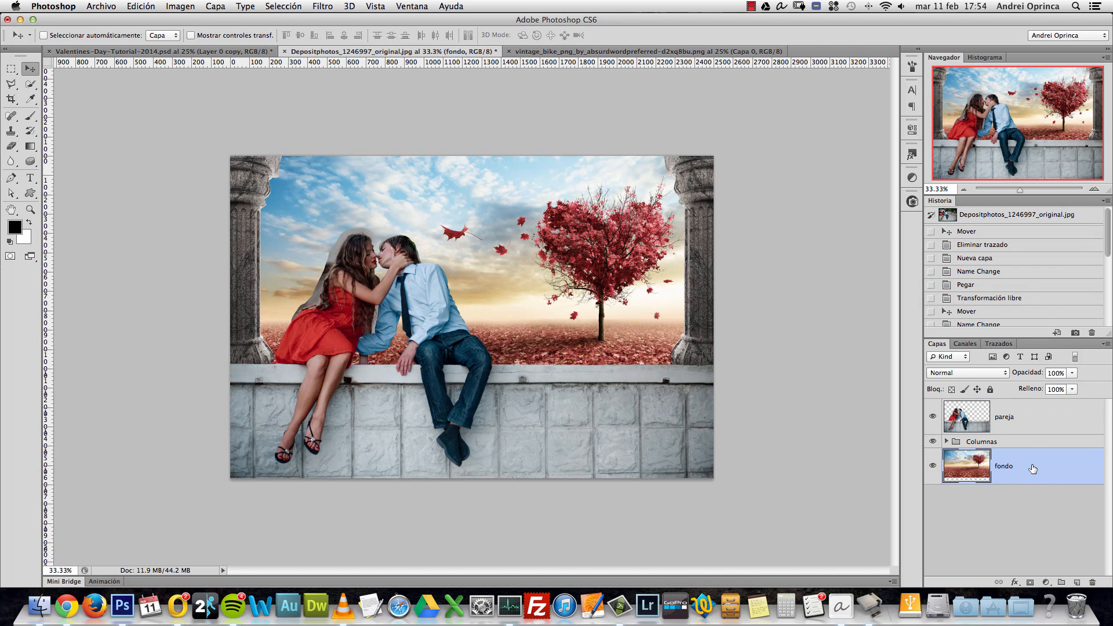
click(1033, 443)
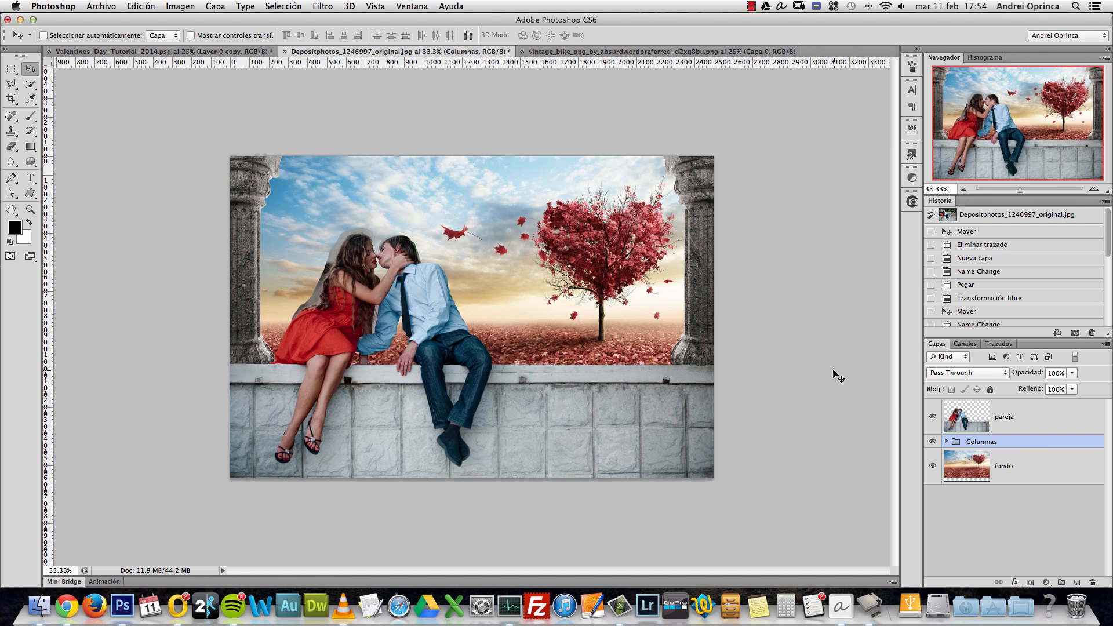
key(super+v)
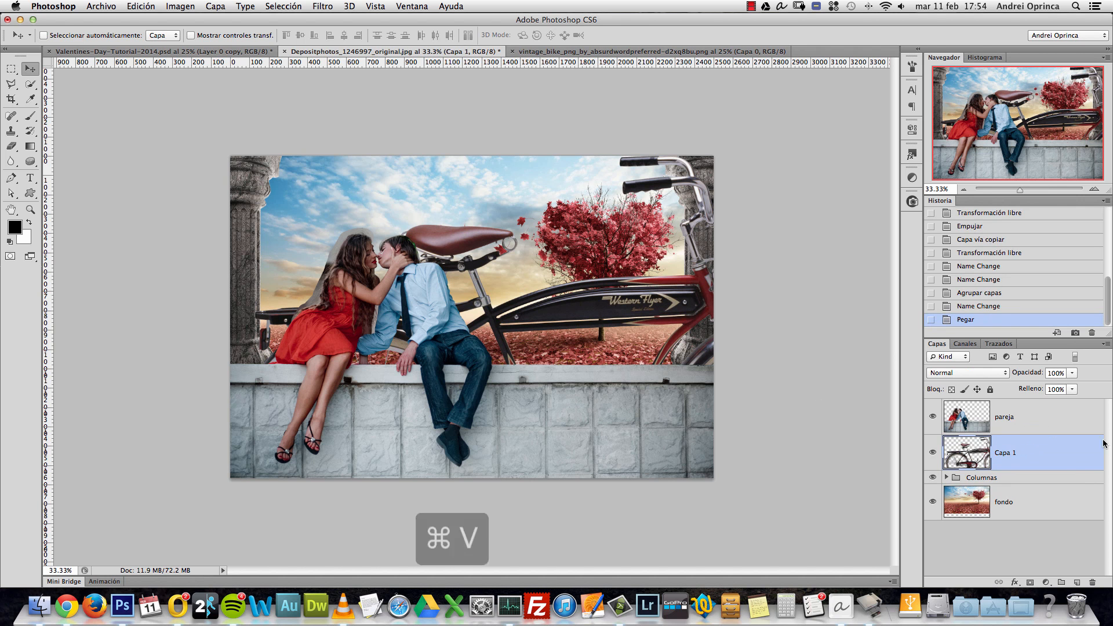
Step: Move the pasted bike layer above the pareja layer and rename it "bici"
drag(1063, 447, 1052, 414)
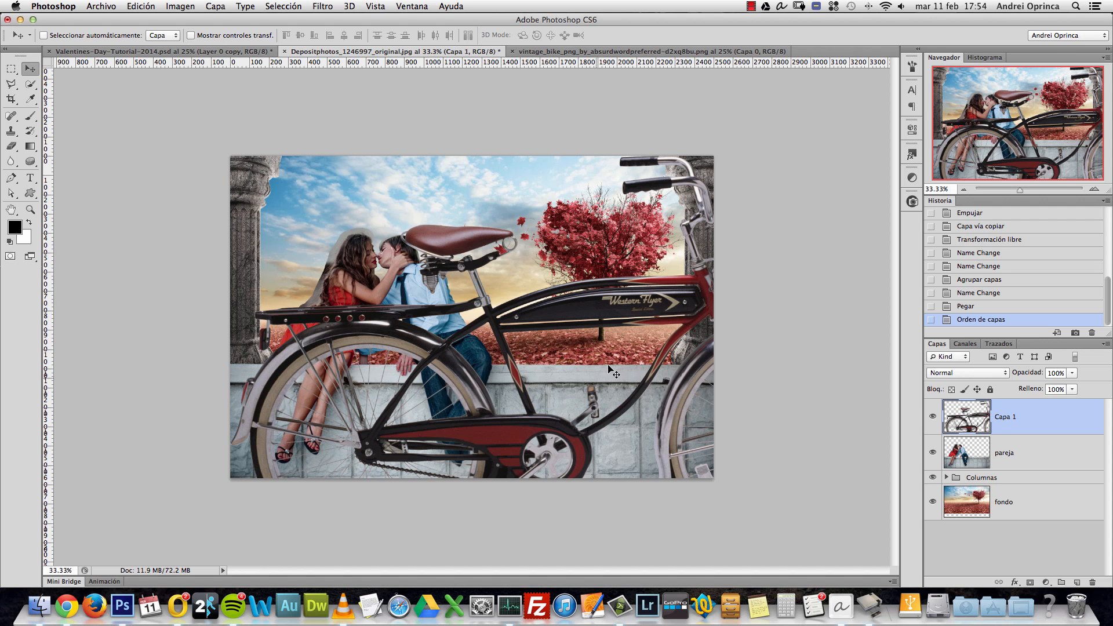
double_click(1003, 418)
text(bici)
key(Return)
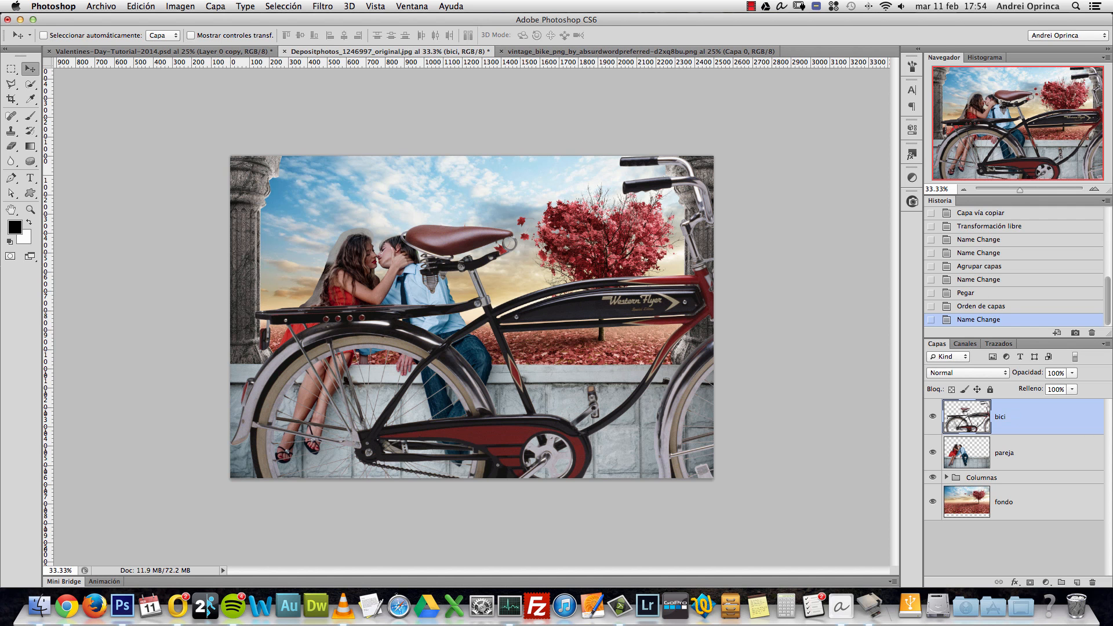
Step: Scale the bici layer proportionally to about 48% and place it against the wall in the lower-right corner of the image
key(super+t)
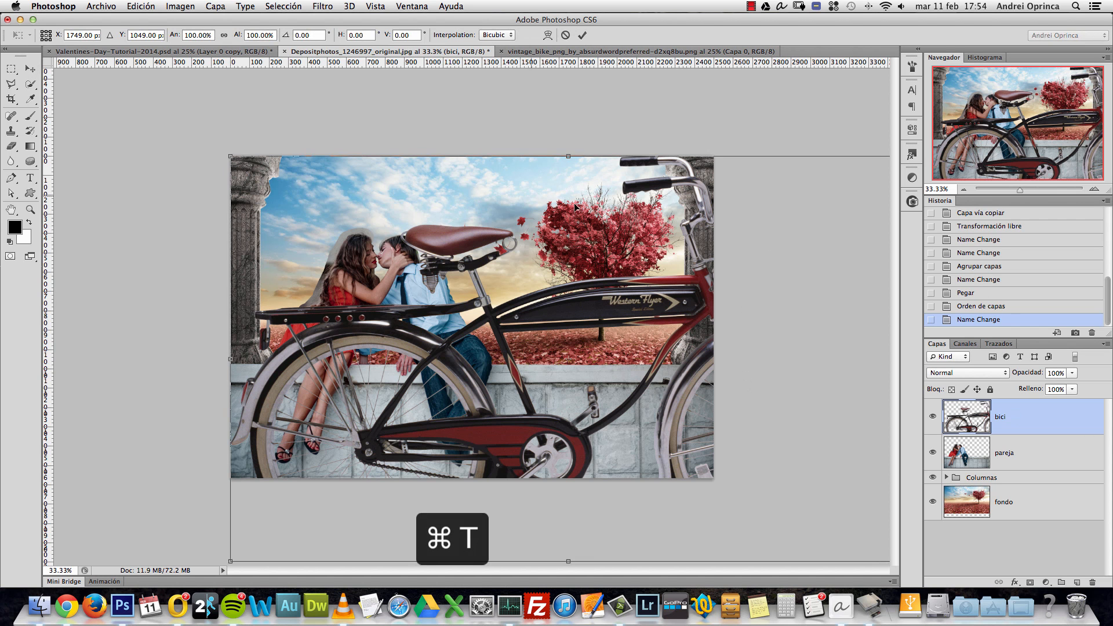
drag(257, 160, 575, 355)
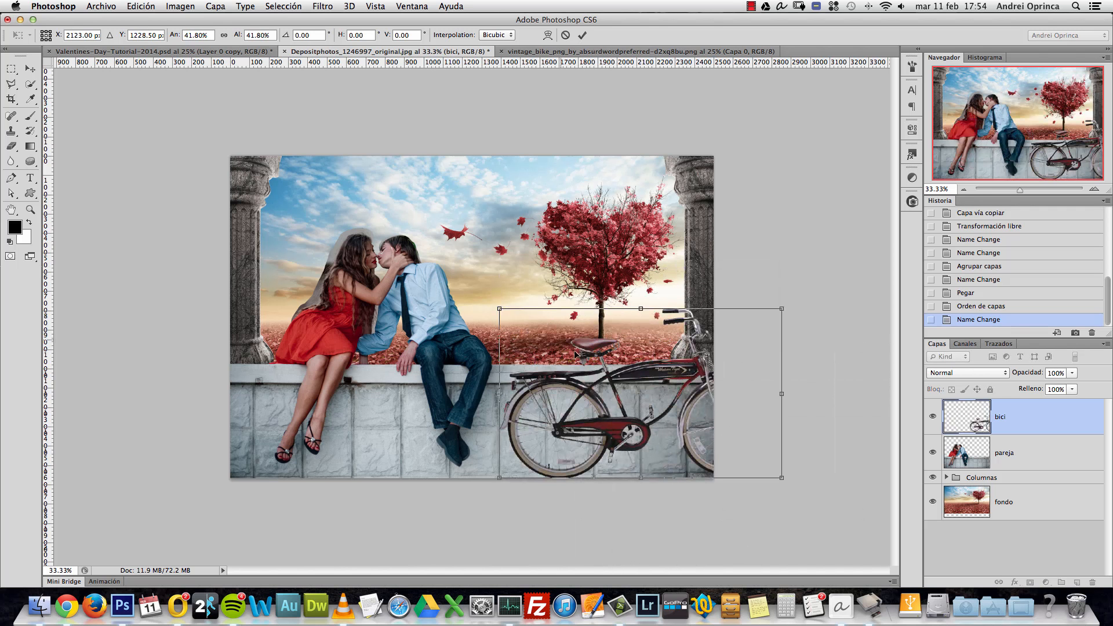
drag(499, 309, 446, 293)
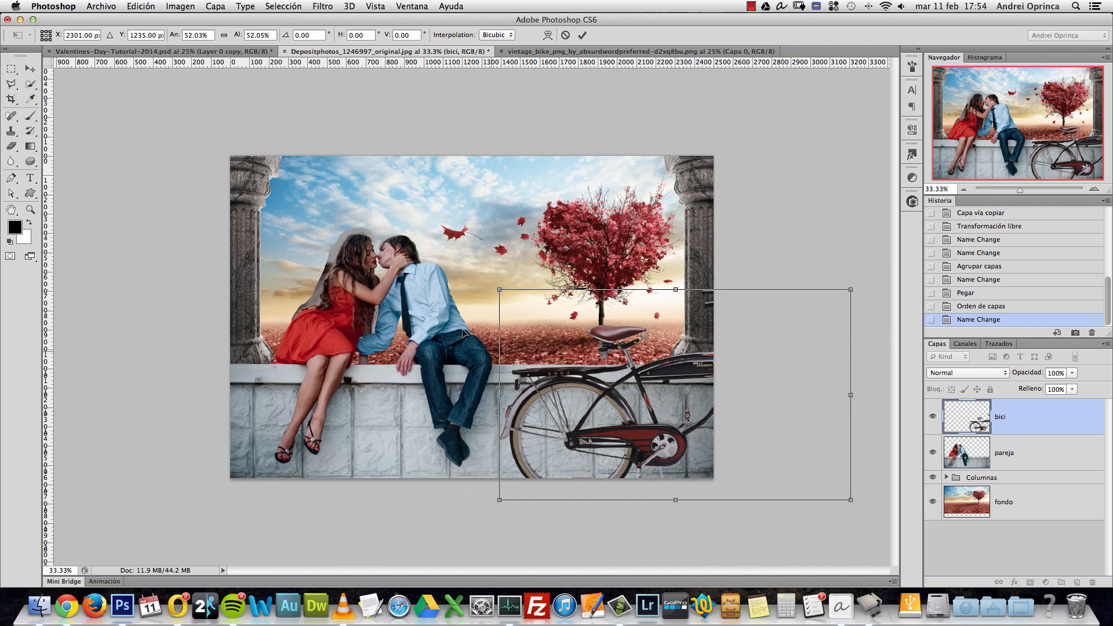
drag(499, 287, 534, 310)
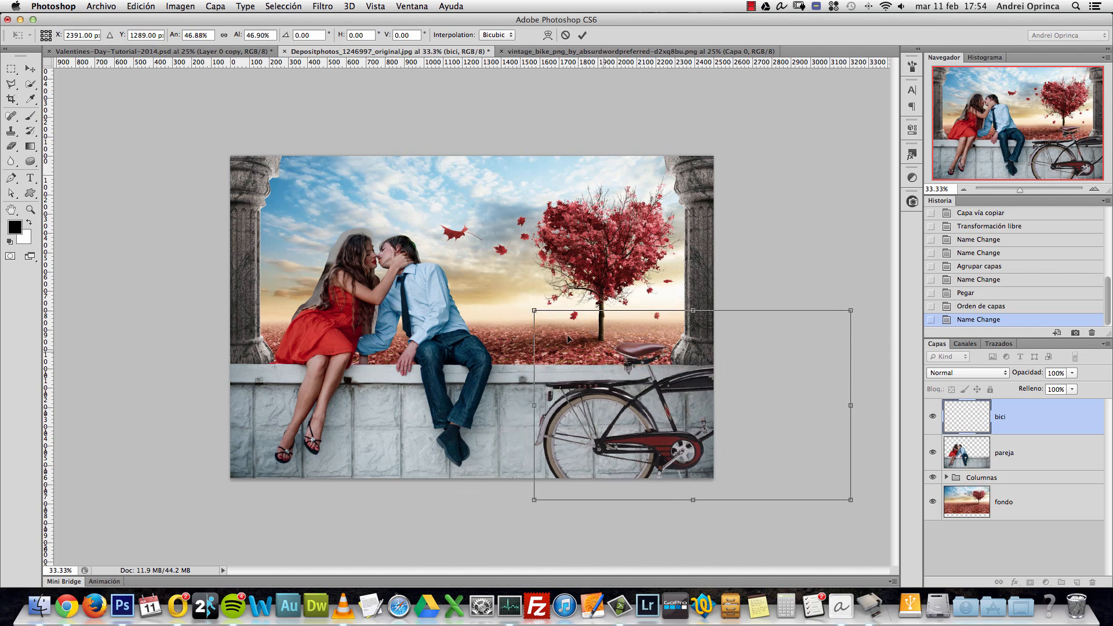
mouse_move(667, 392)
mouse_down()
mouse_move(647, 392)
mouse_move(673, 399)
mouse_up()
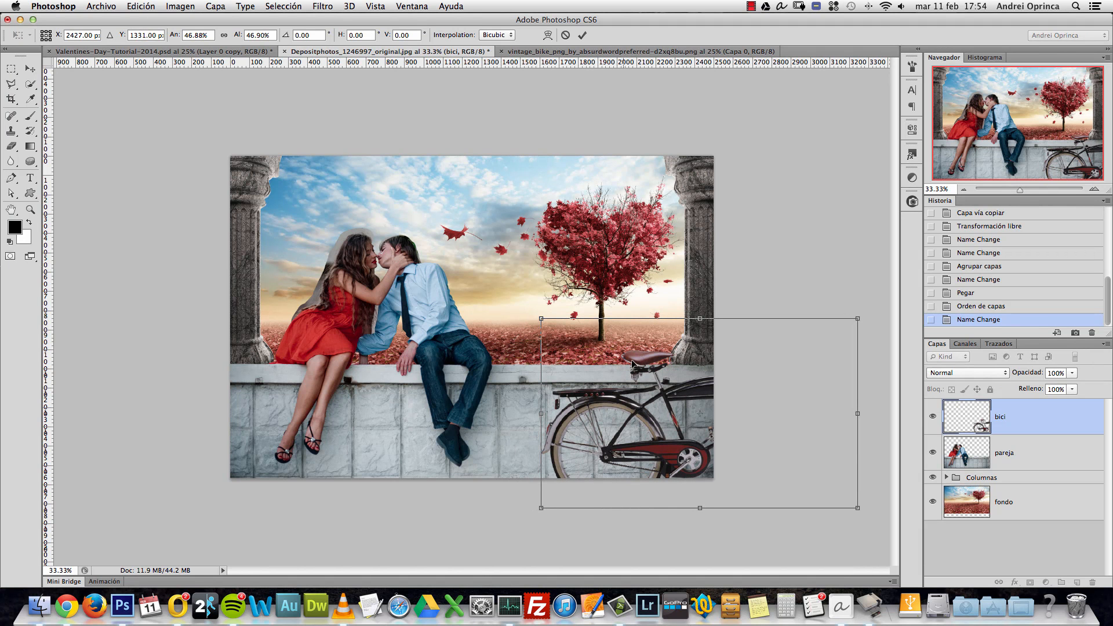
mouse_move(541, 319)
mouse_down()
mouse_move(520, 318)
mouse_move(533, 313)
mouse_up()
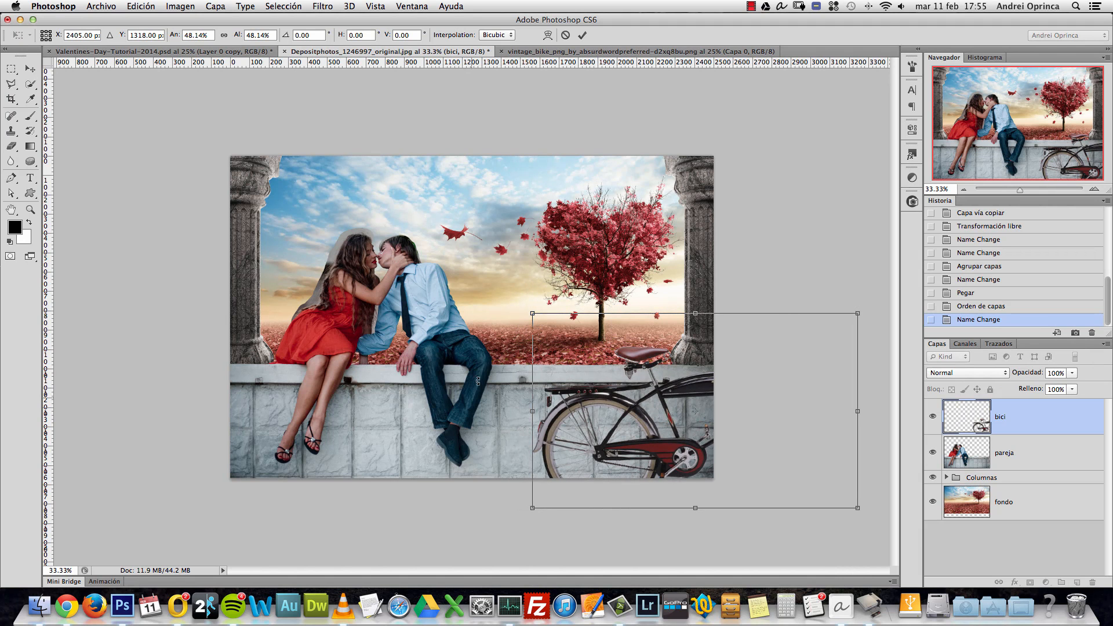
drag(656, 383, 664, 397)
key(Return)
Step: Check the bike against the wall up close and shift it slightly further toward the image's right edge
key(ctrl+1)
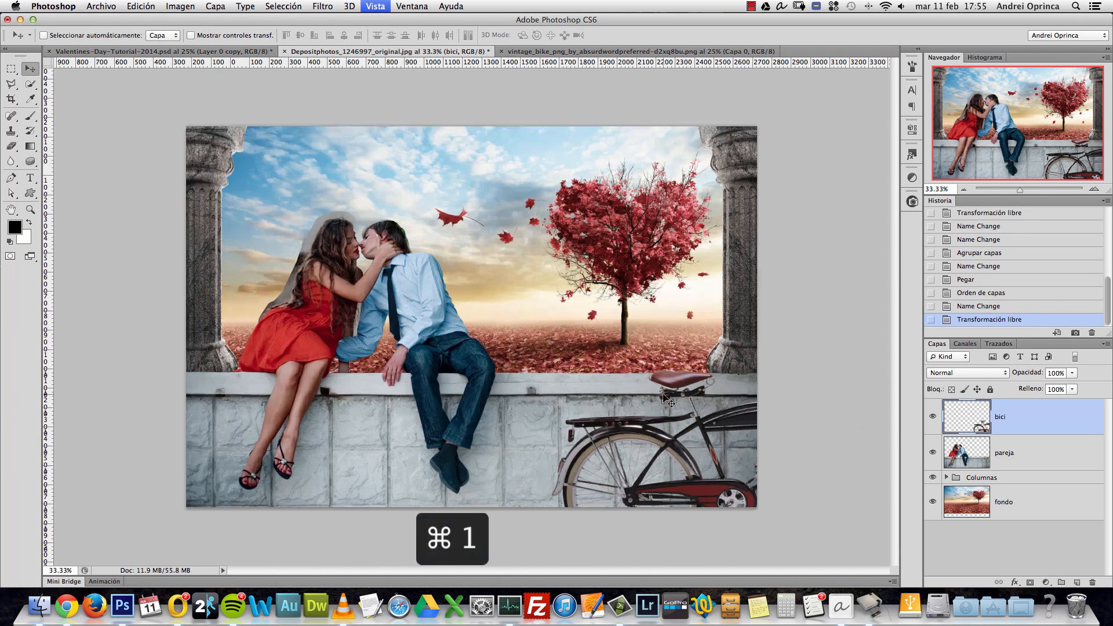
scroll(708, 410, right, 10)
scroll(709, 409, down, 5)
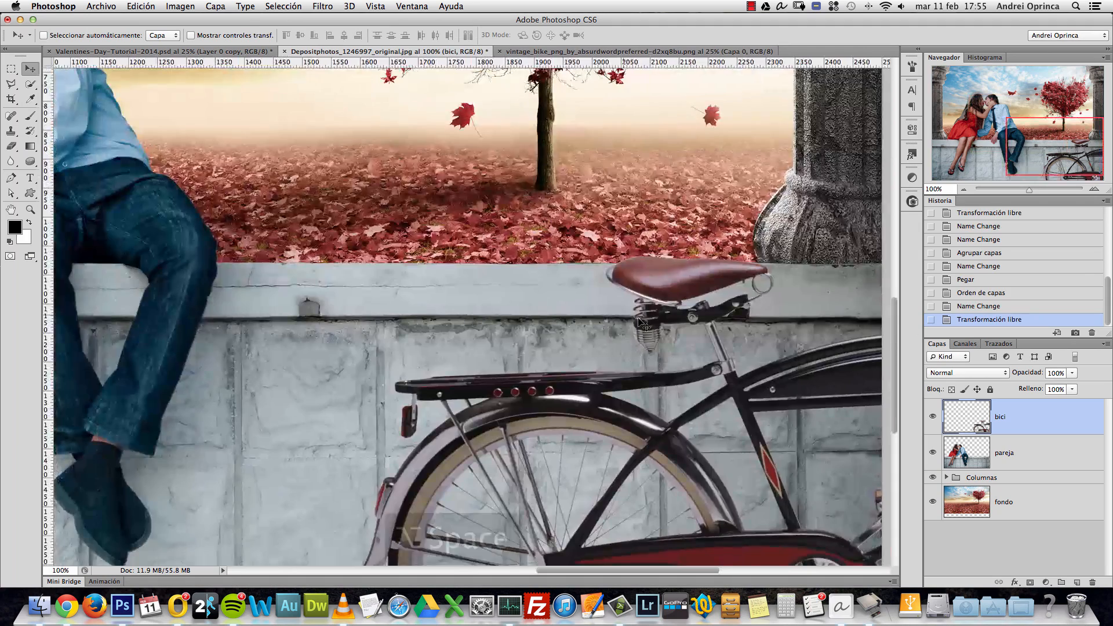
alt+click(640, 323)
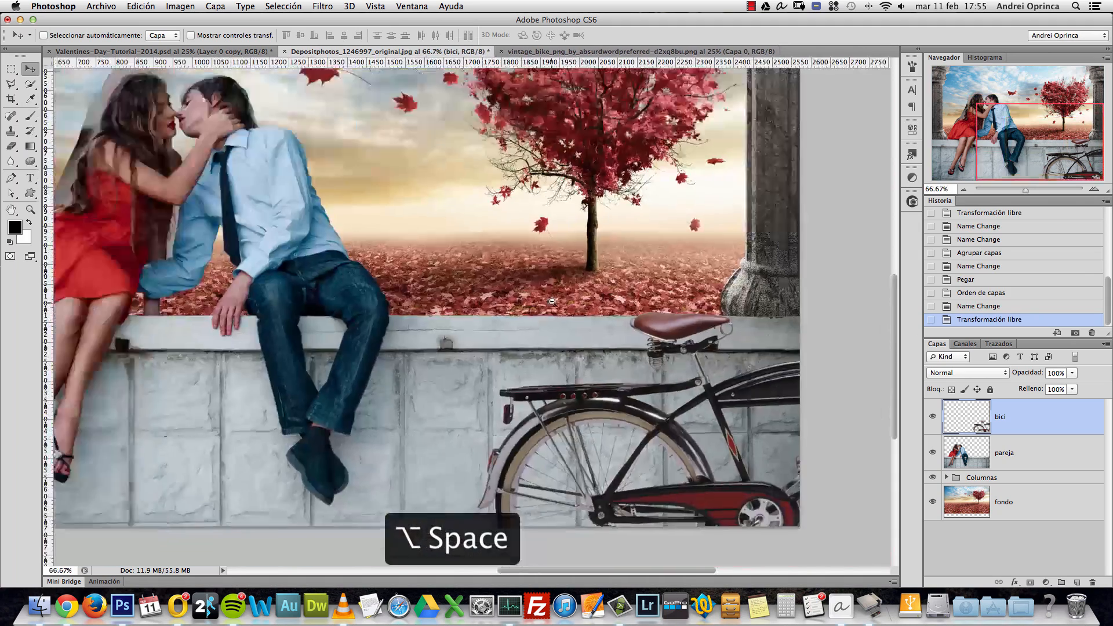
alt+click(667, 411)
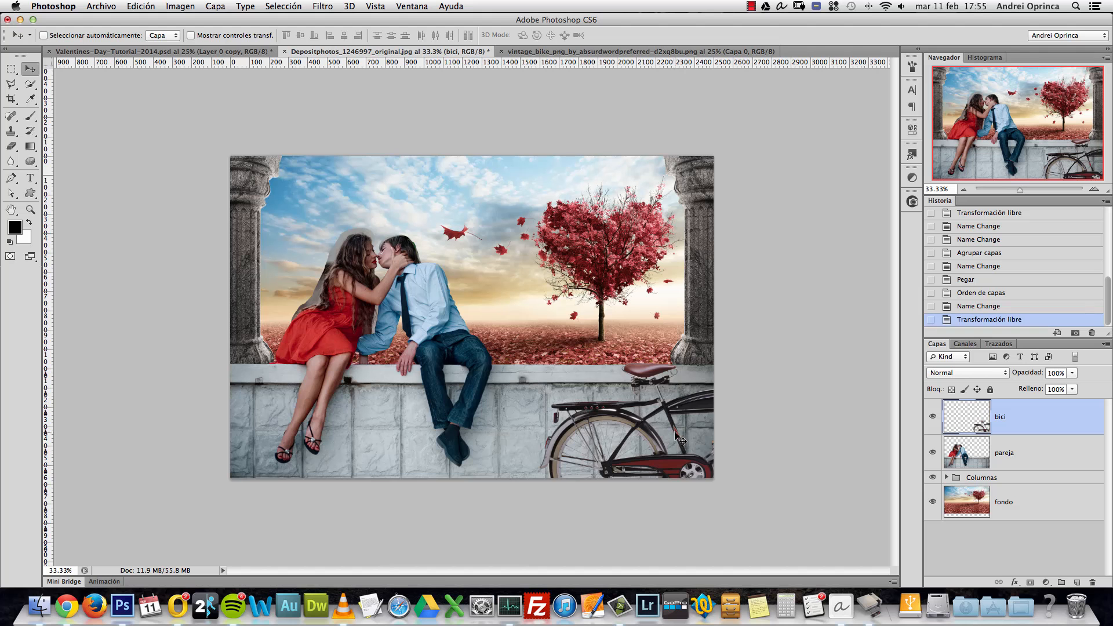
drag(674, 435, 692, 422)
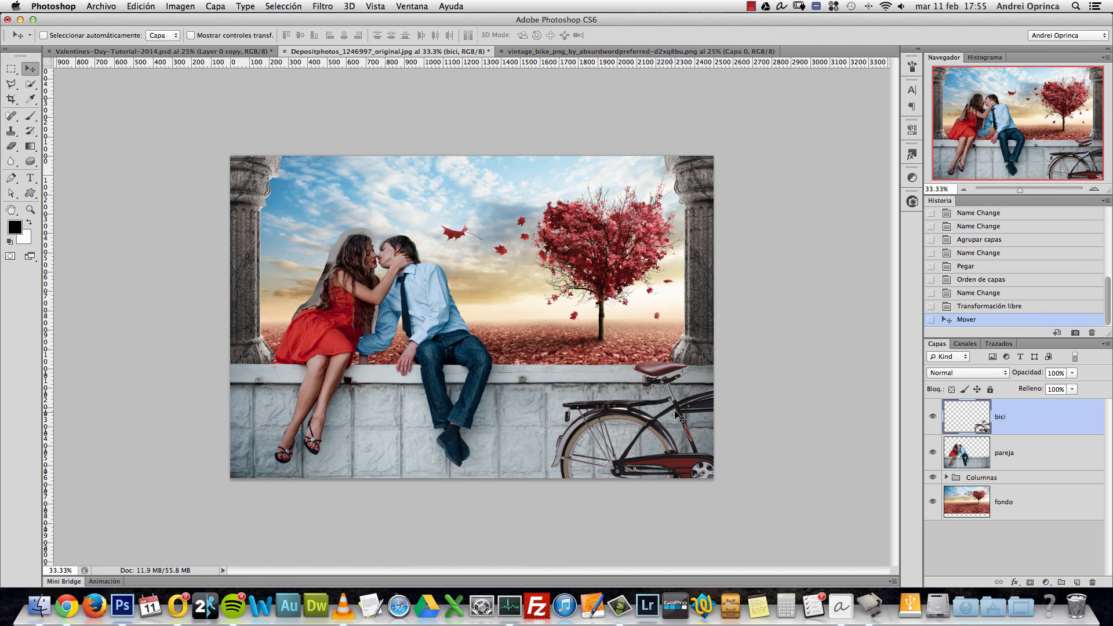
Step: Open the bougainvillea_03 PNG from the Stock folder and close the separate vintage bike image
key(super+o)
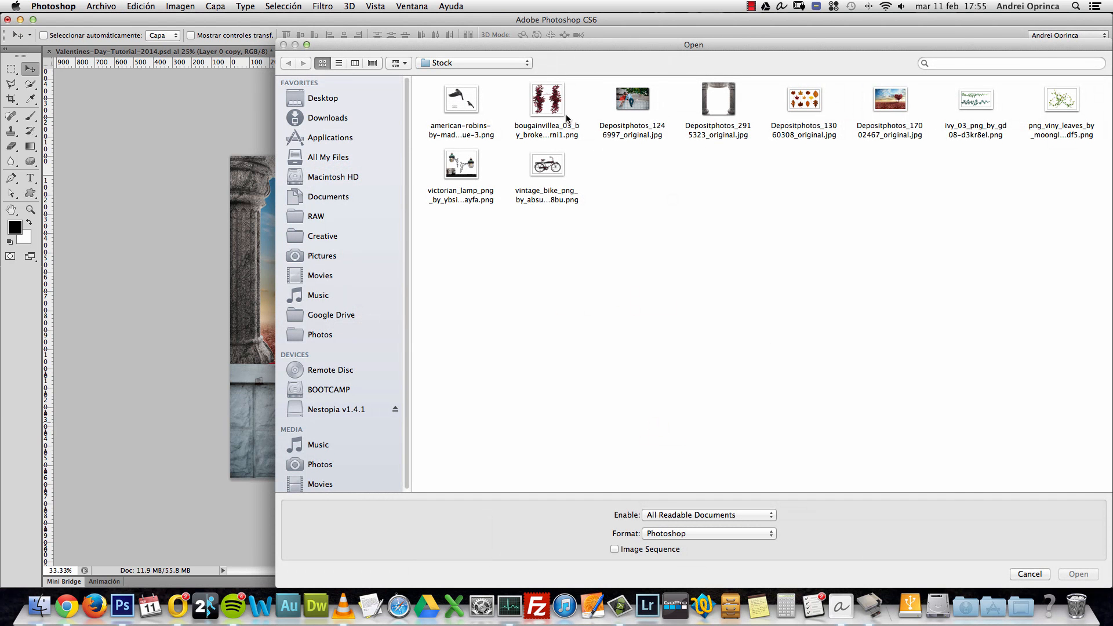
click(549, 100)
click(1073, 575)
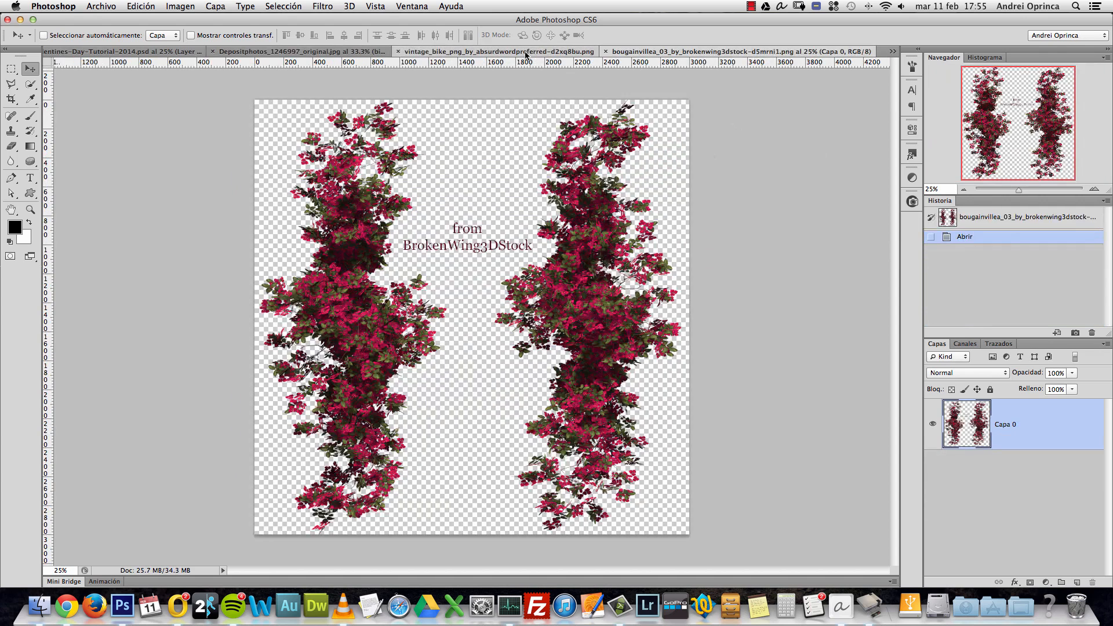
click(583, 51)
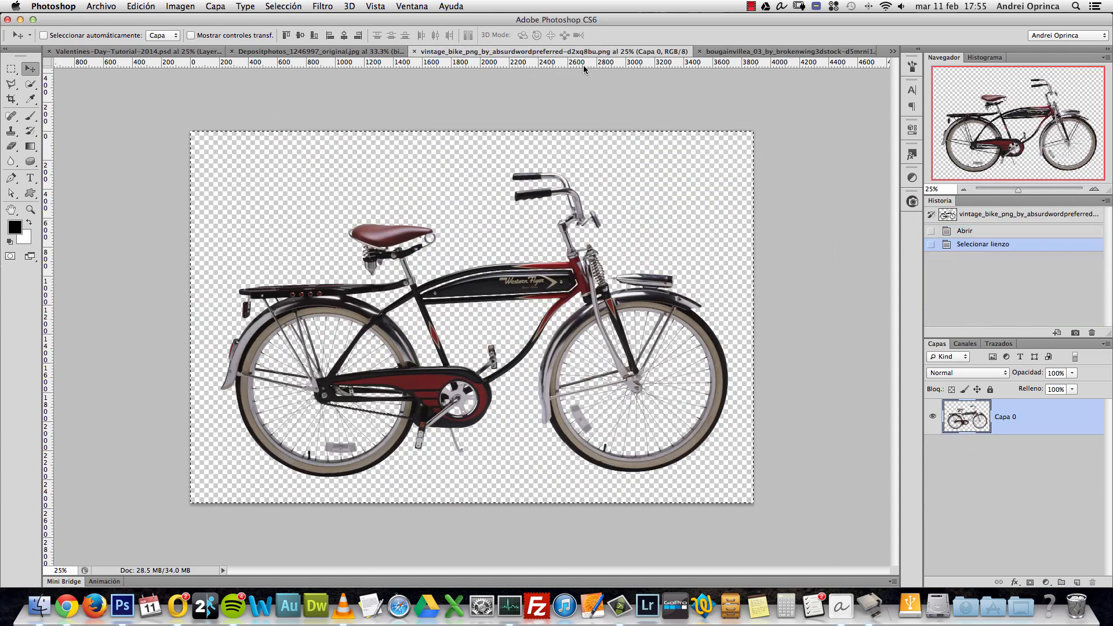
key(super+w)
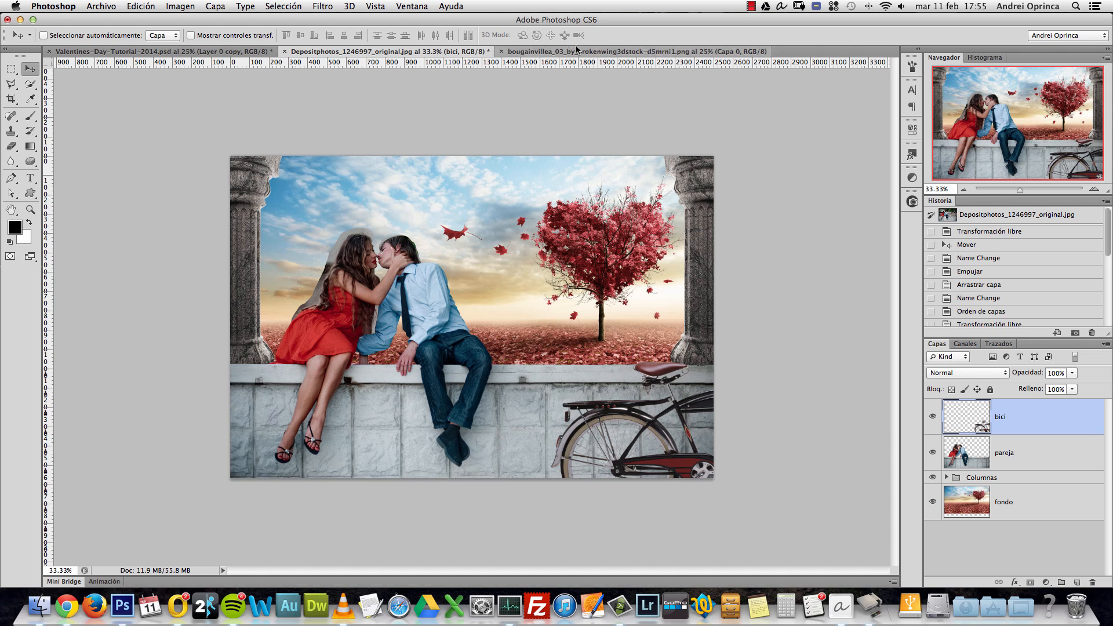
click(647, 53)
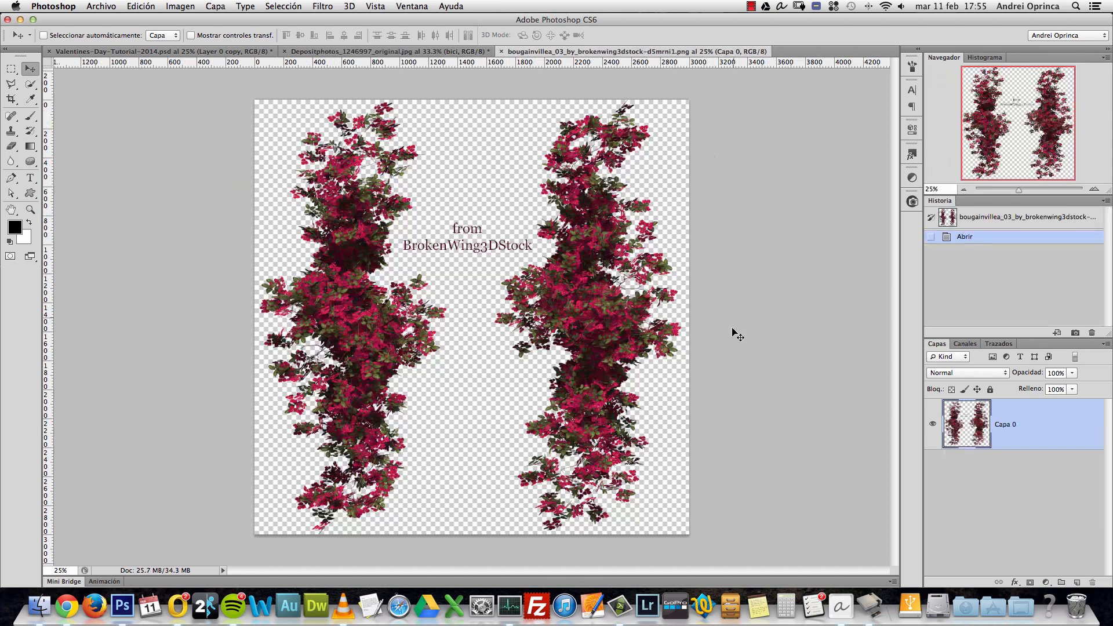
Step: Erase the "from BrokenWing3DStock" text between the two bougainvillea plants using a rectangular selection, and deselect
click(14, 86)
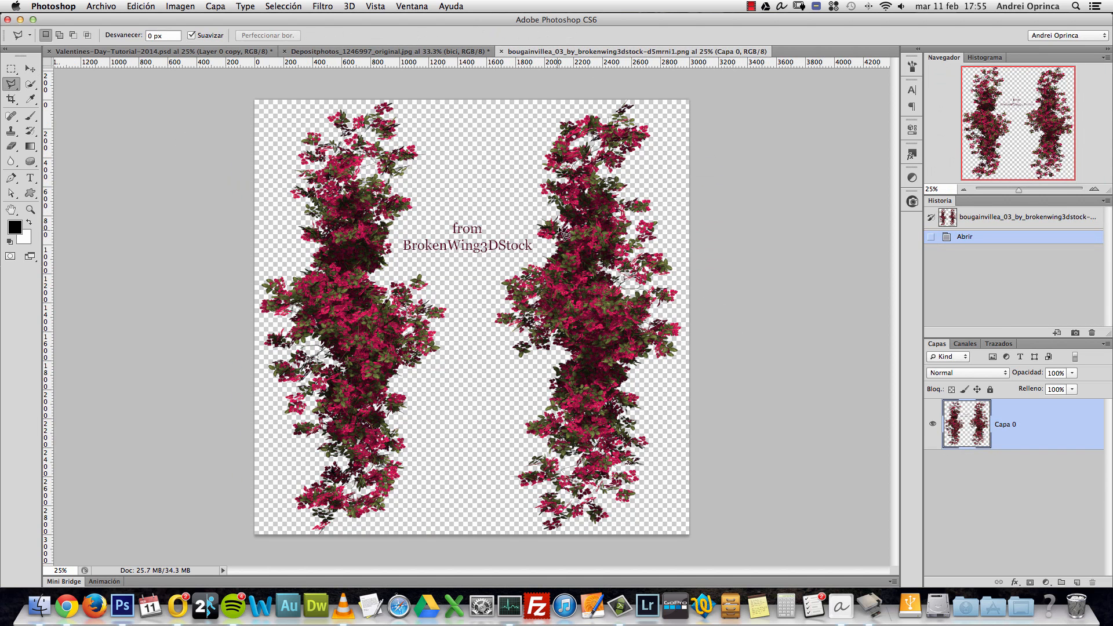
key(super+space)
super+click(500, 207)
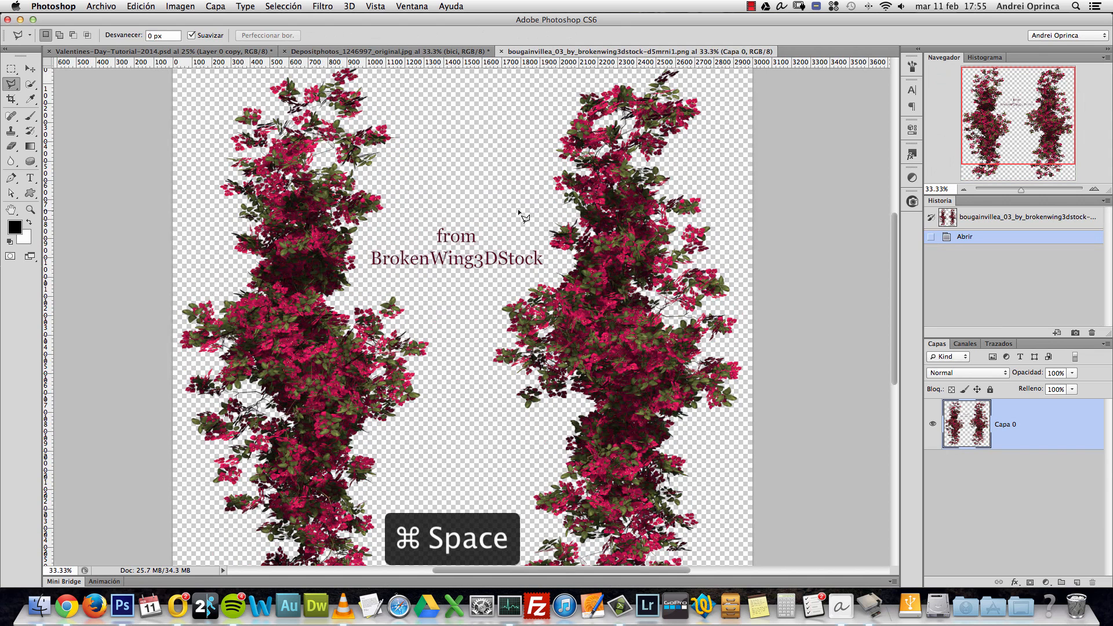
key(m)
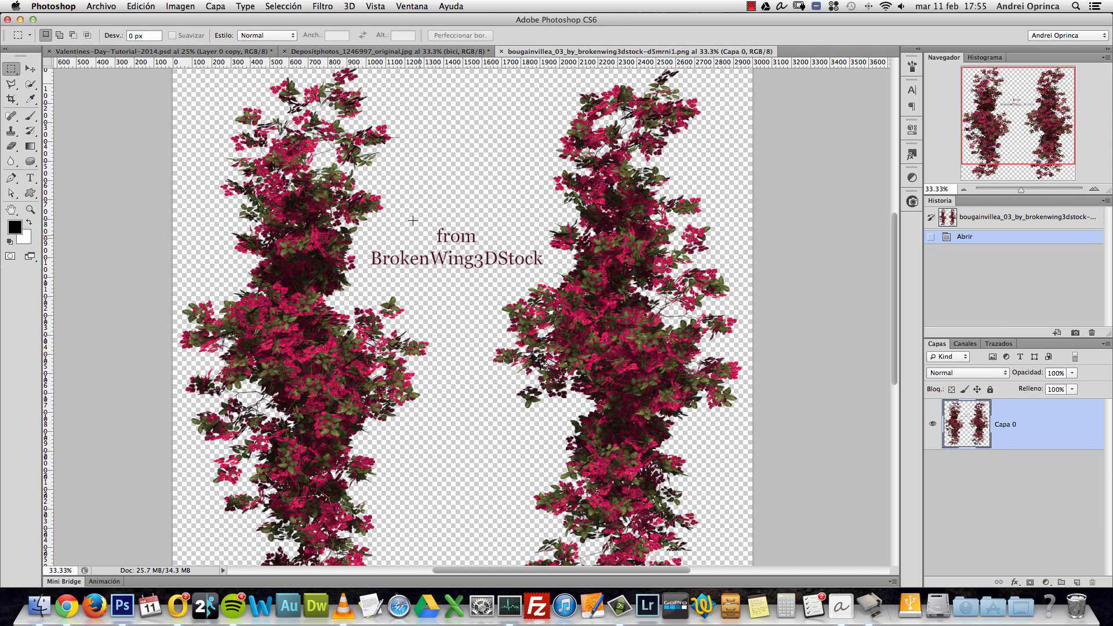
drag(367, 223, 548, 270)
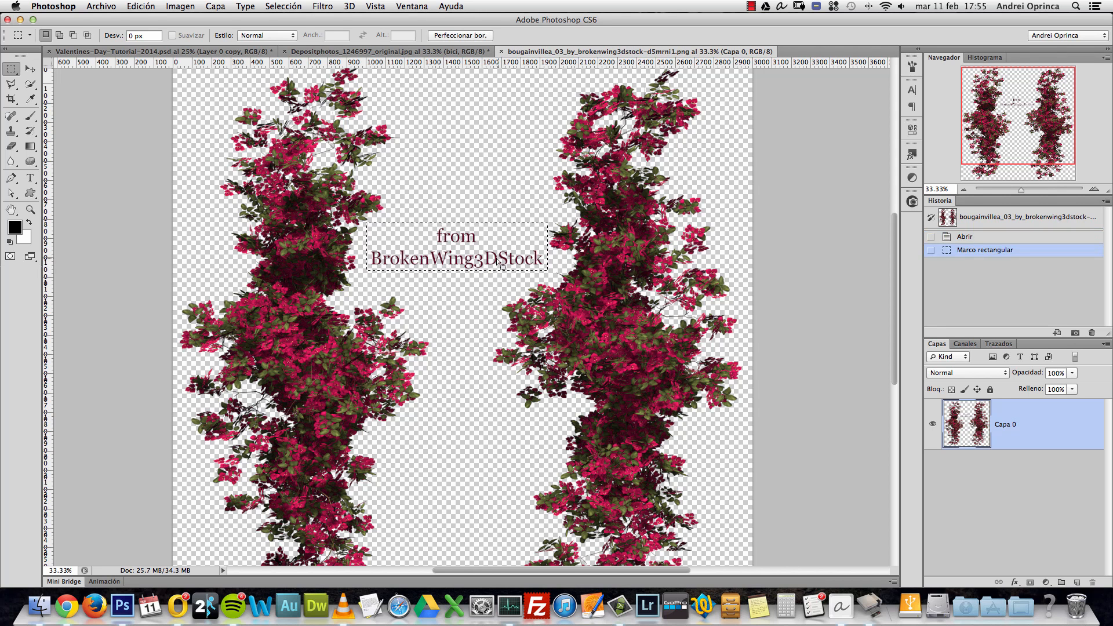
key(BackSpace)
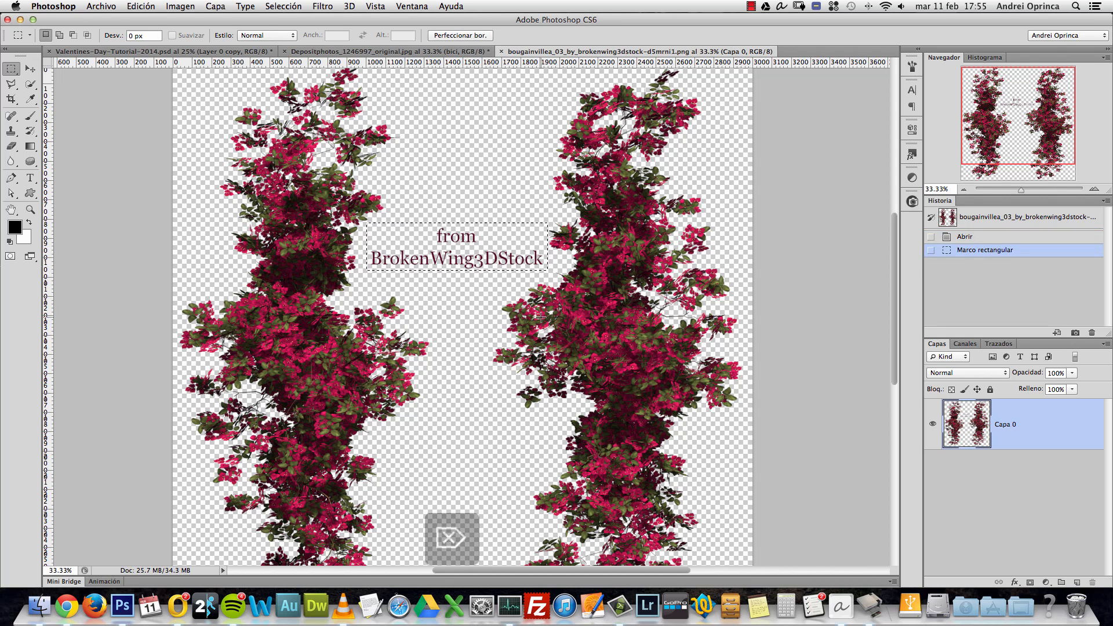
key(super+d)
Step: Copy the left bougainvillea plant with a rectangular selection and paste it into the couple composite directly above the Columnas group
key(alt+space)
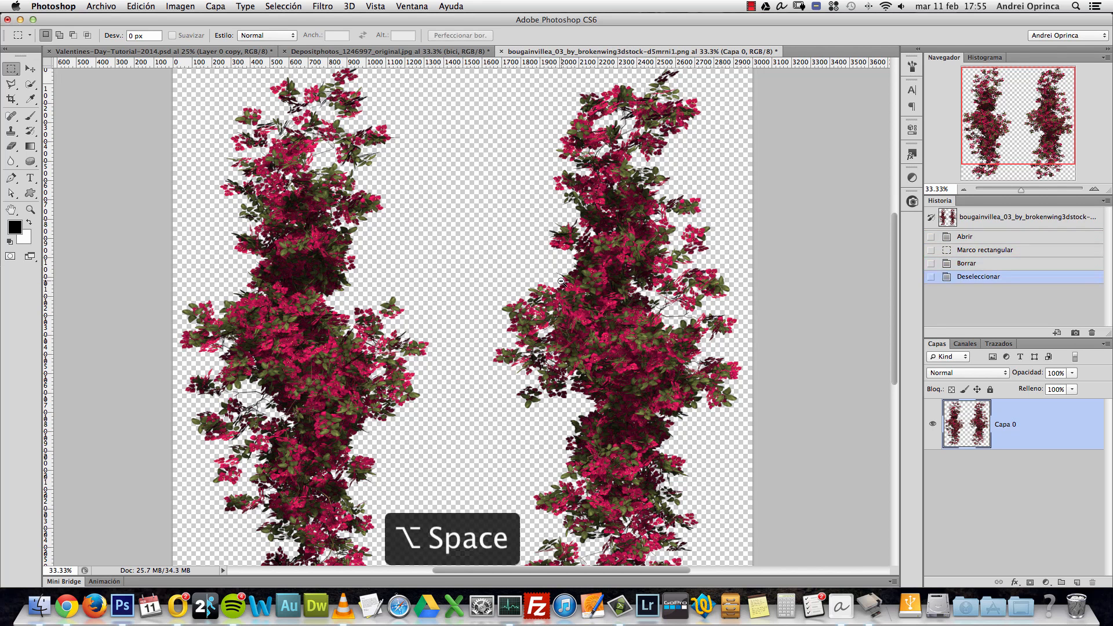
alt+click(557, 275)
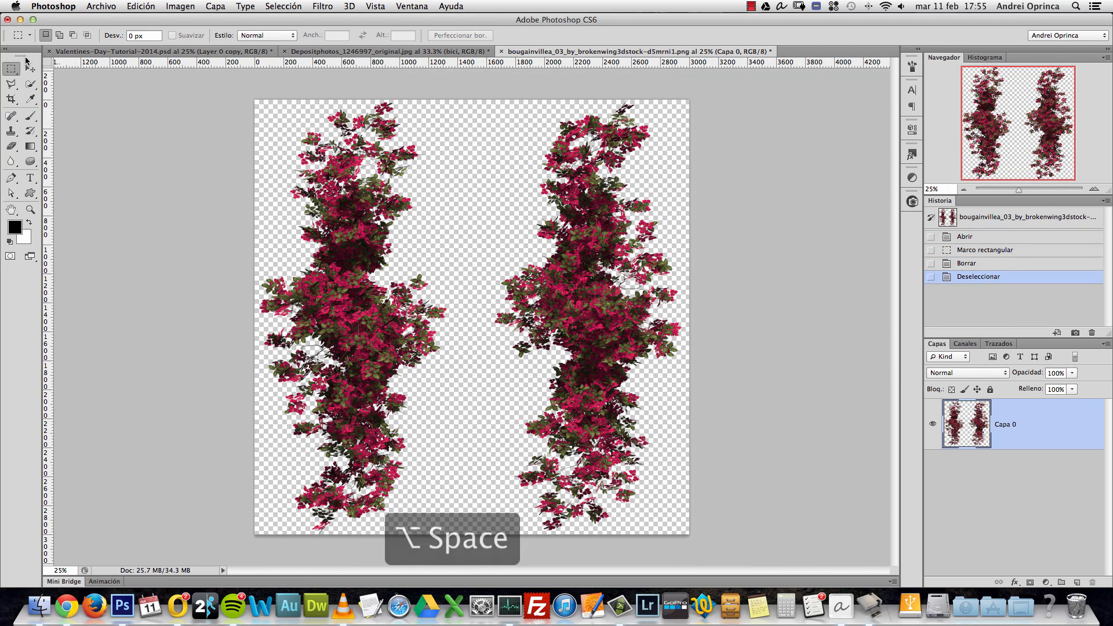
drag(228, 85, 475, 544)
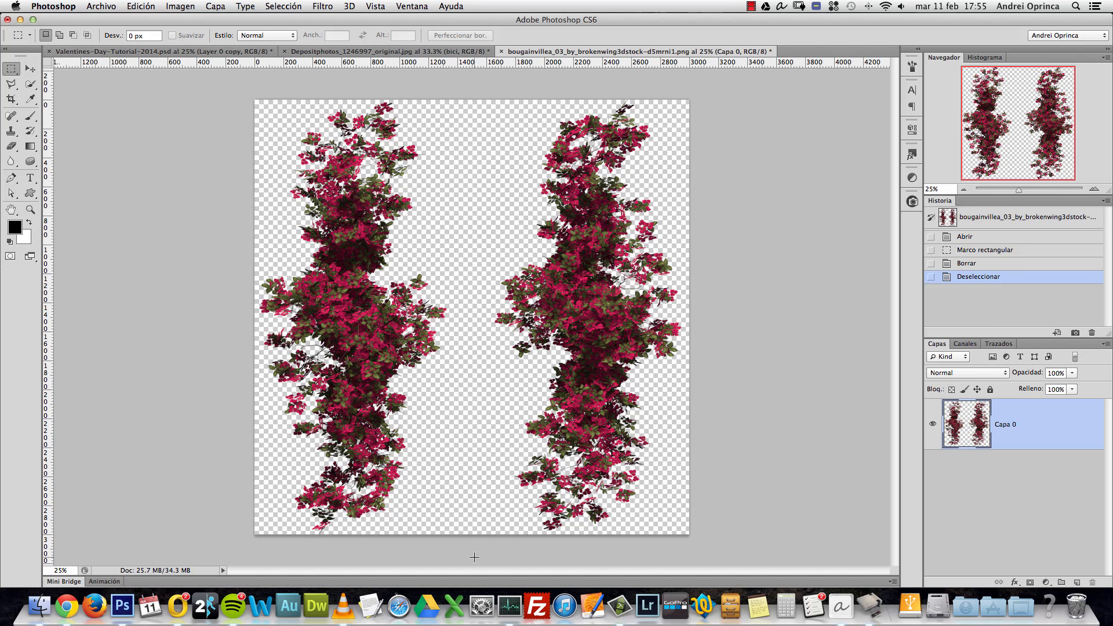
key(super+c)
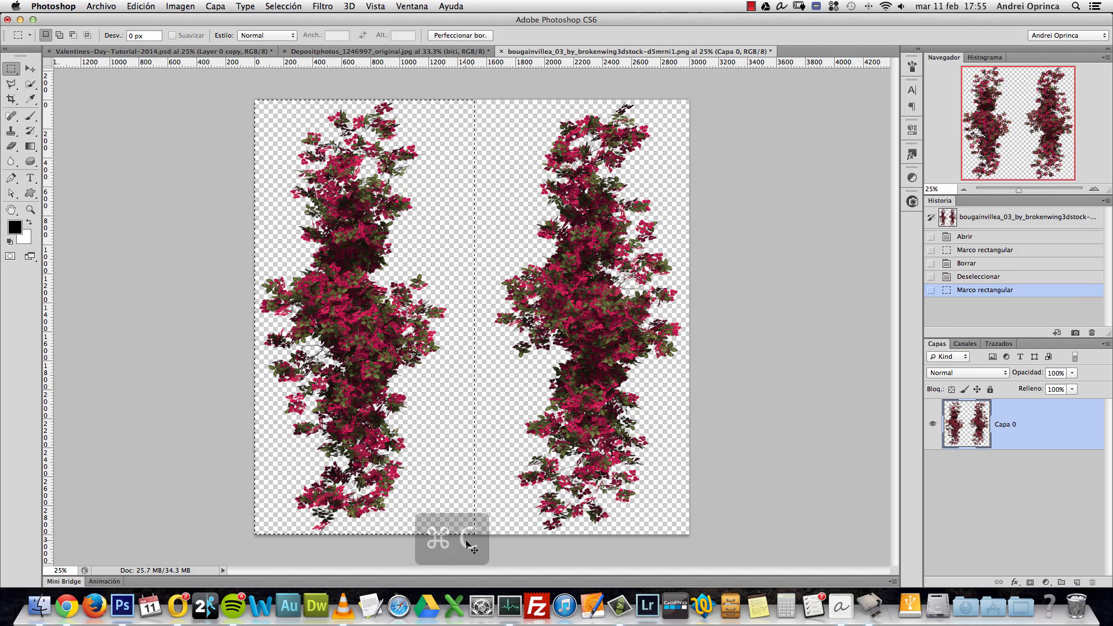
click(422, 54)
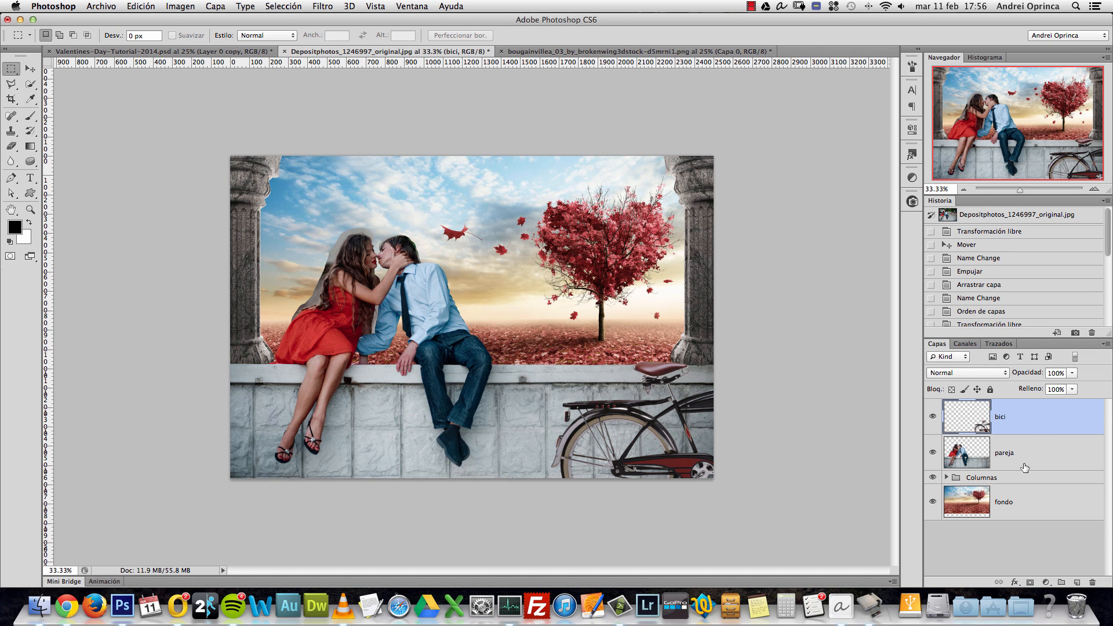
click(1026, 483)
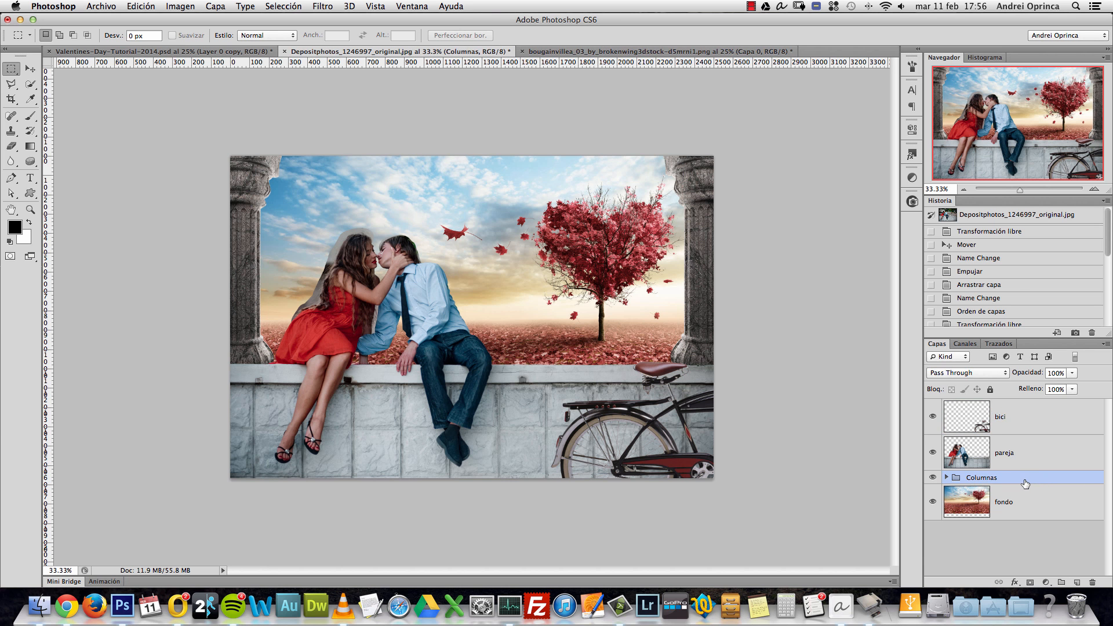
key(super+v)
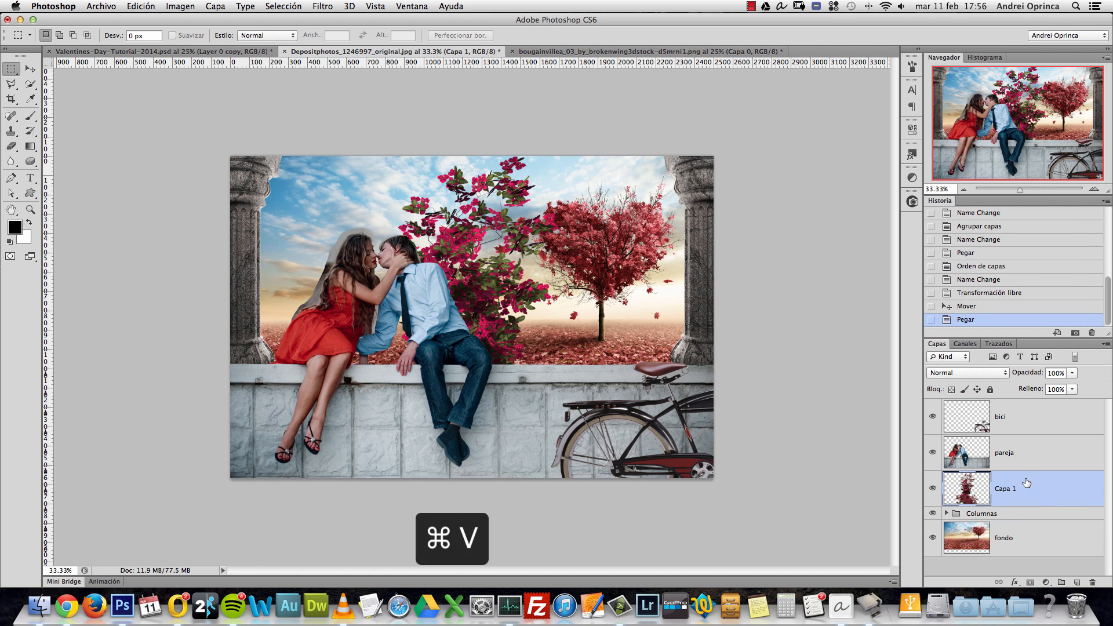
Step: Expand the Columnas group and move the pasted plant layer into it, above columna D
click(947, 513)
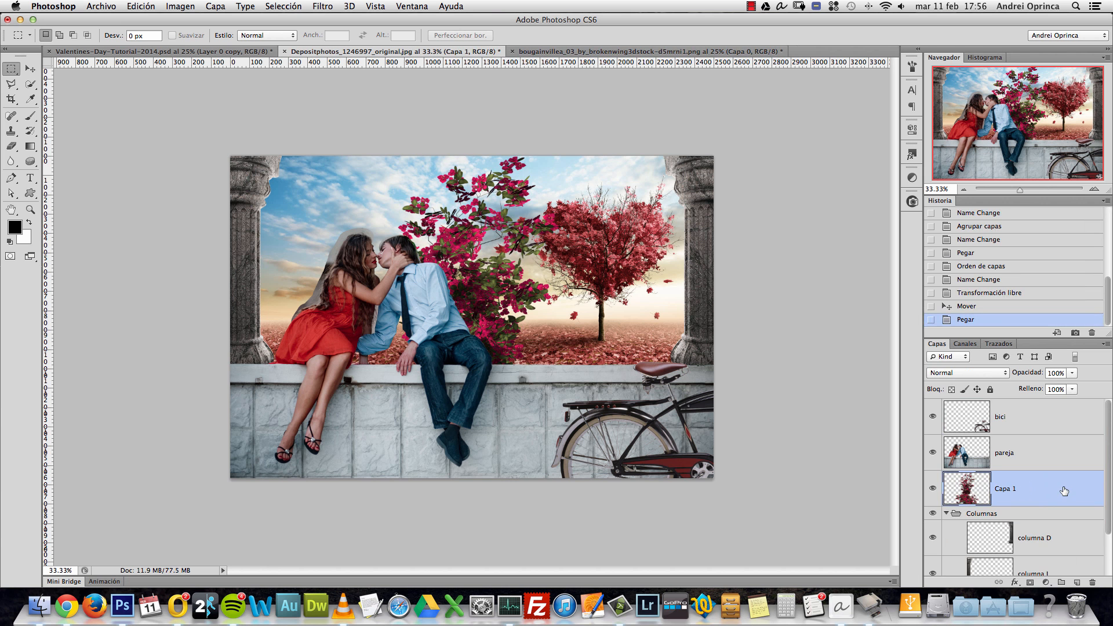
drag(1032, 493, 1038, 529)
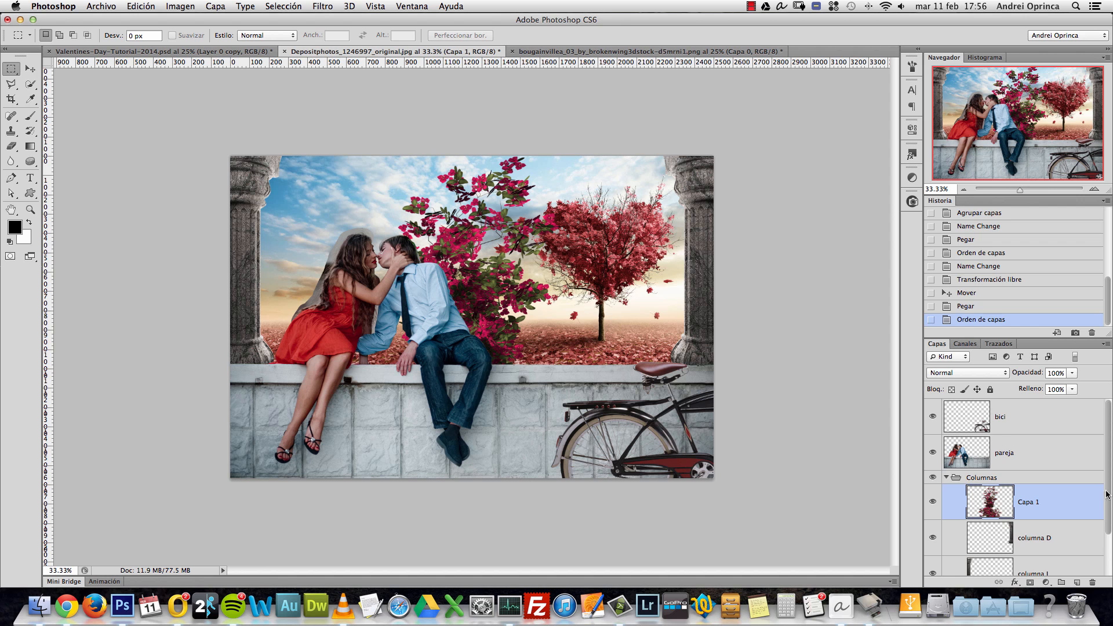
drag(1107, 494, 1109, 529)
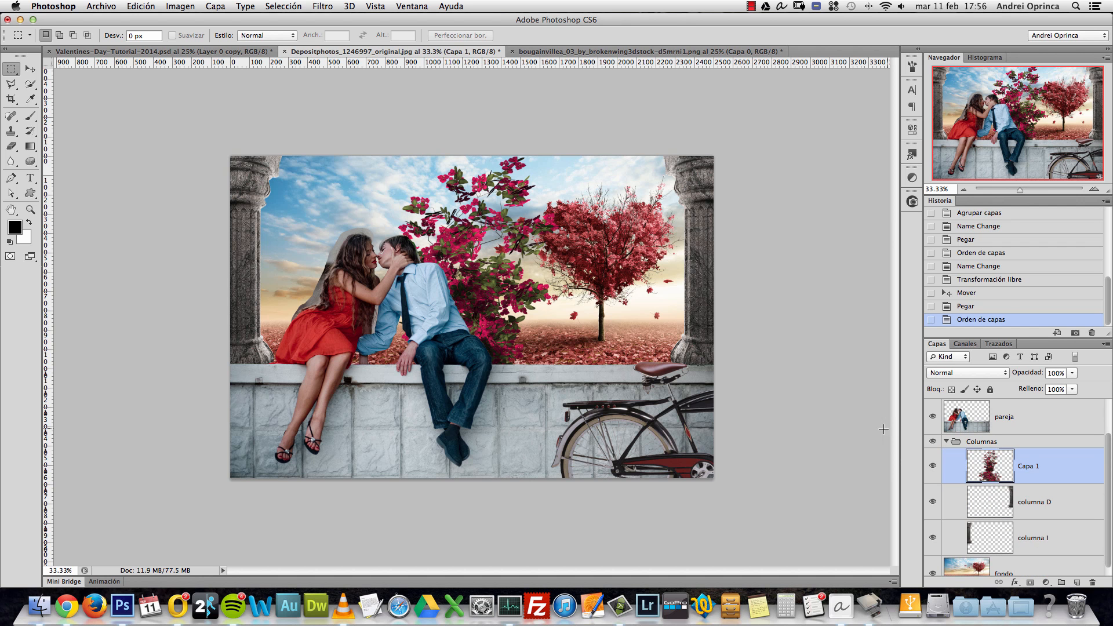
Step: Put the plant layer in its own group inside Columnas, collapse it, name it "plantas" and select the Columnas group
key(super+g)
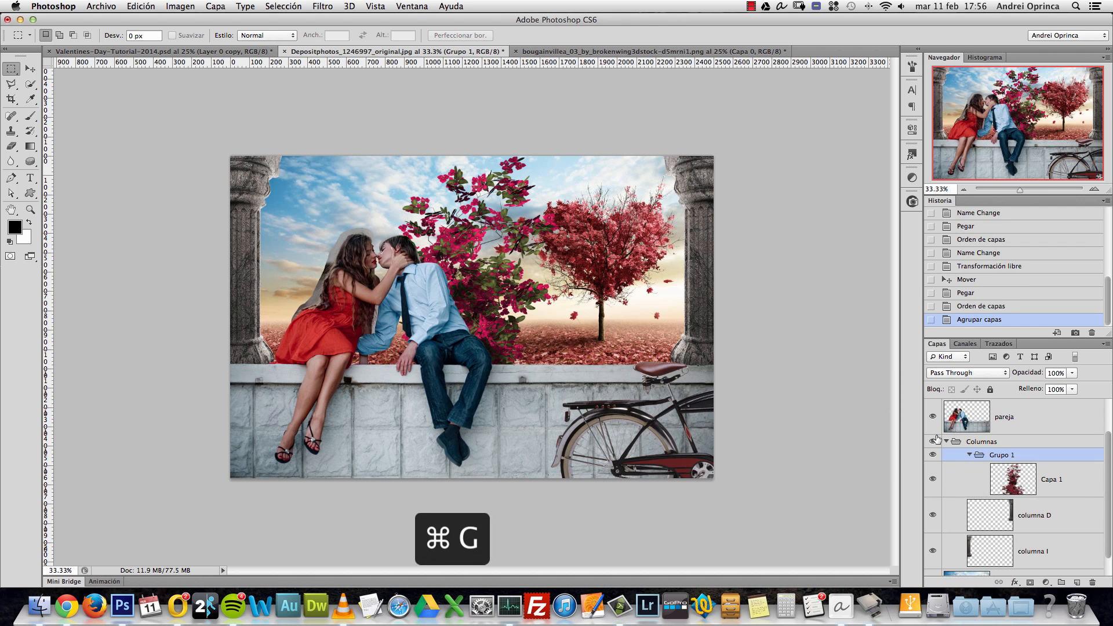
click(969, 457)
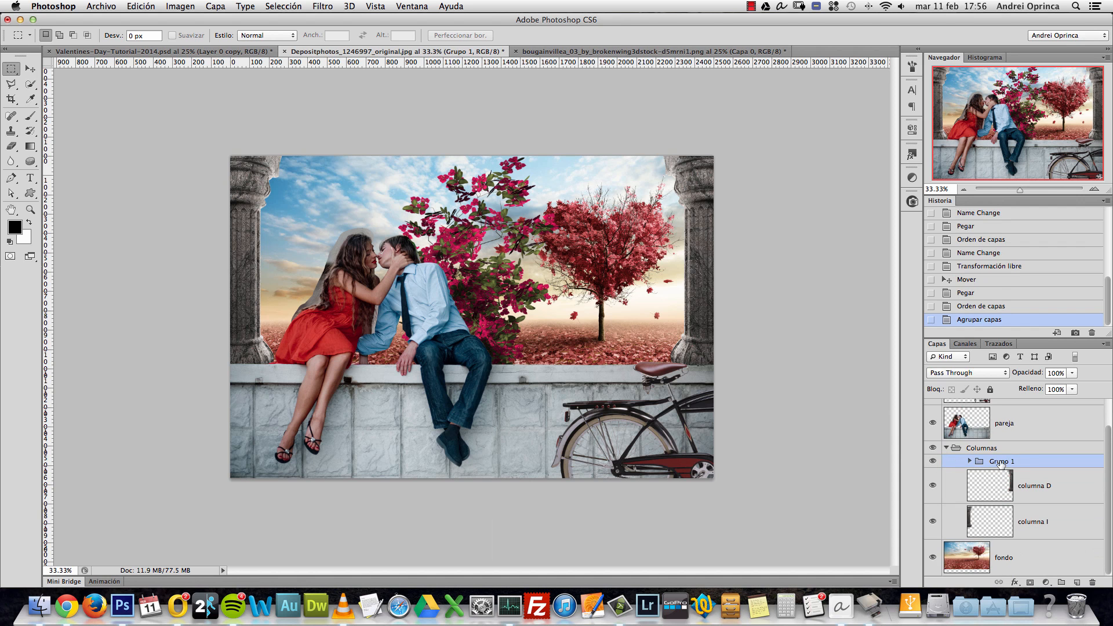
double_click(1001, 461)
text(plantas)
key(Return)
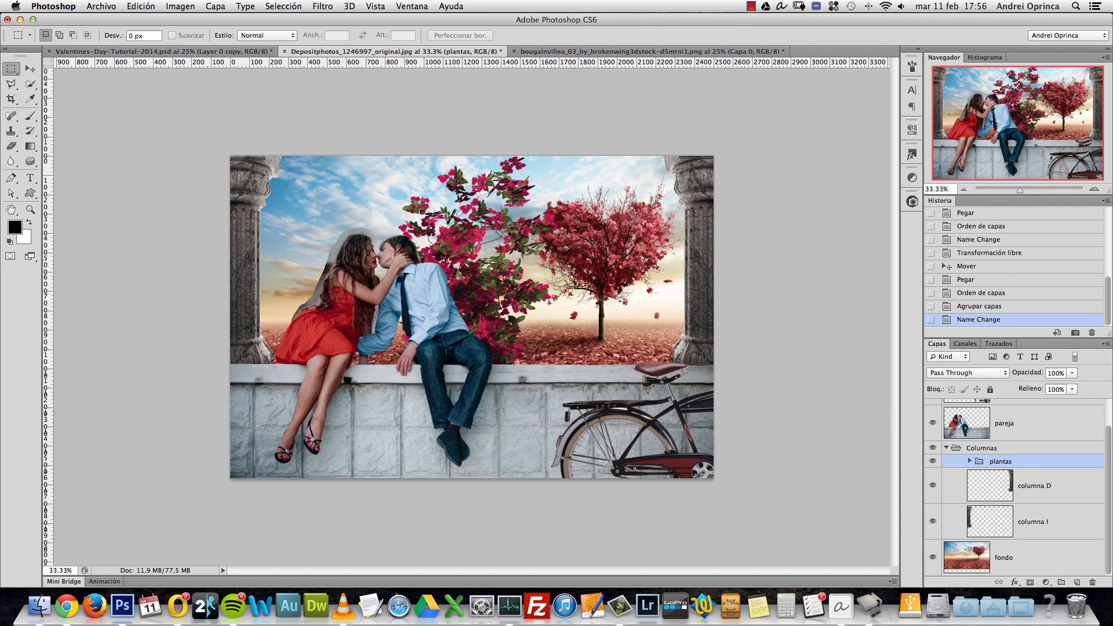
click(996, 447)
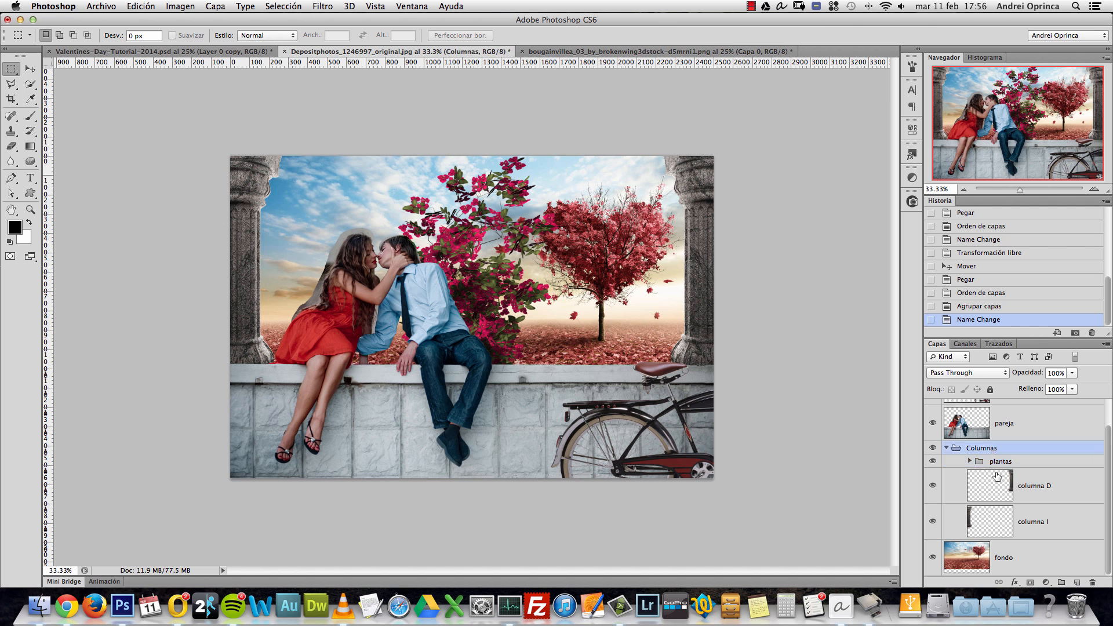
click(1011, 466)
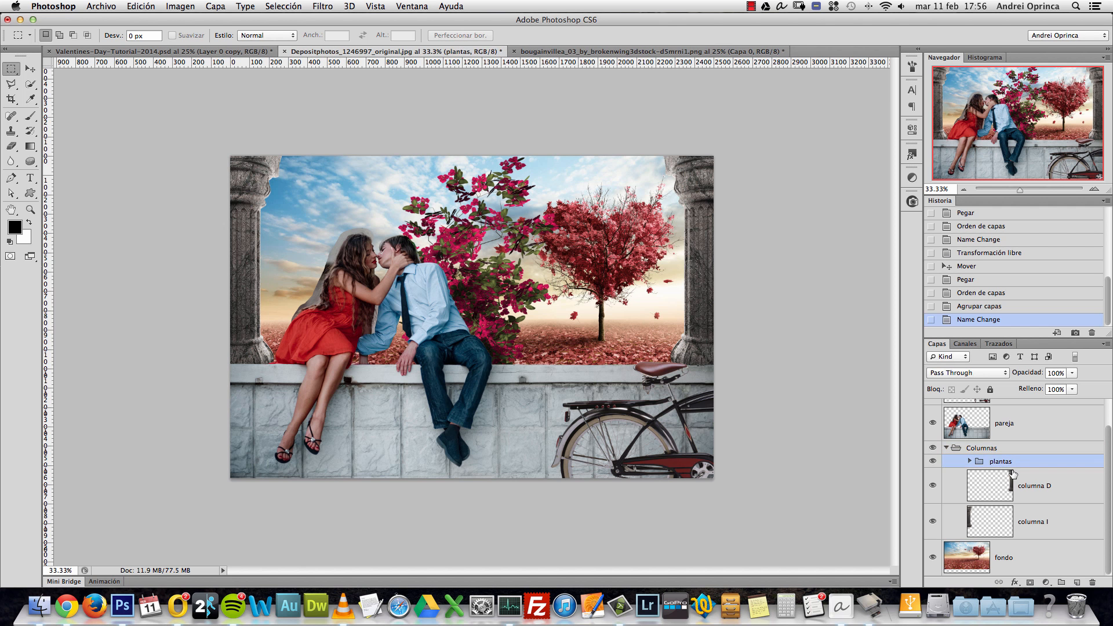
click(1068, 493)
click(1058, 522)
click(1060, 496)
click(1055, 522)
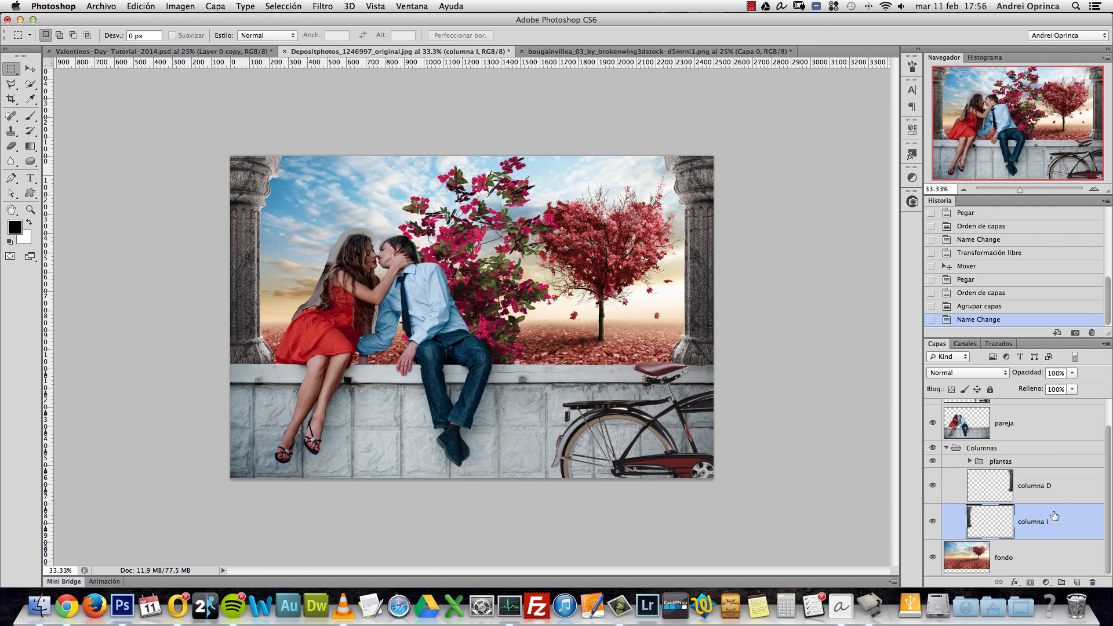
Step: Expand the plantas group and rename the pasted bougainvillea layer inside it as "Planta 1"
click(1004, 467)
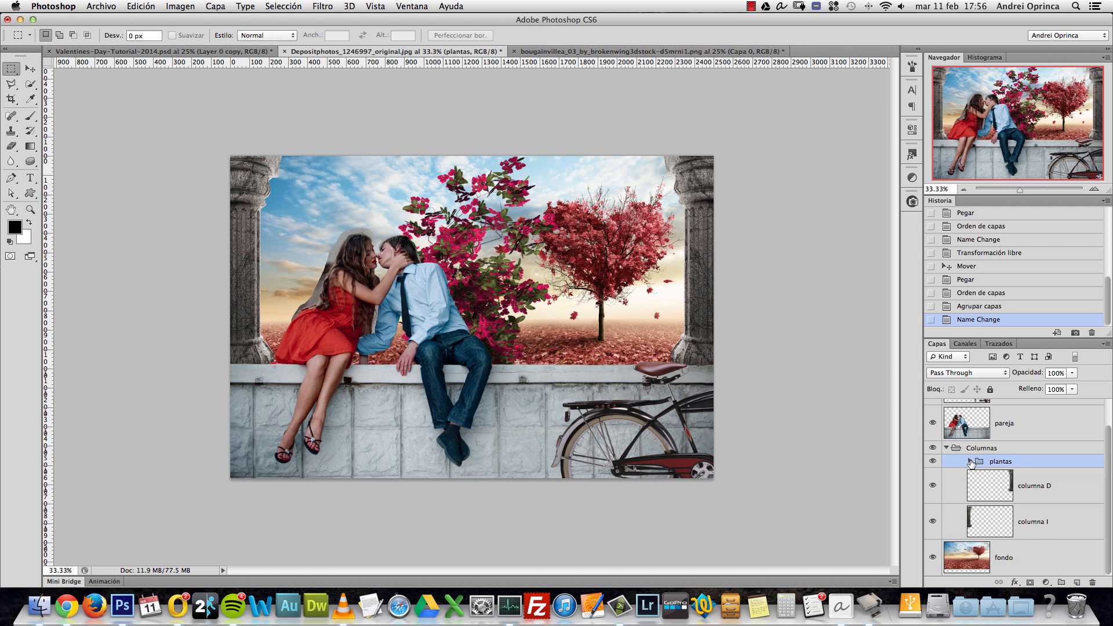
click(969, 462)
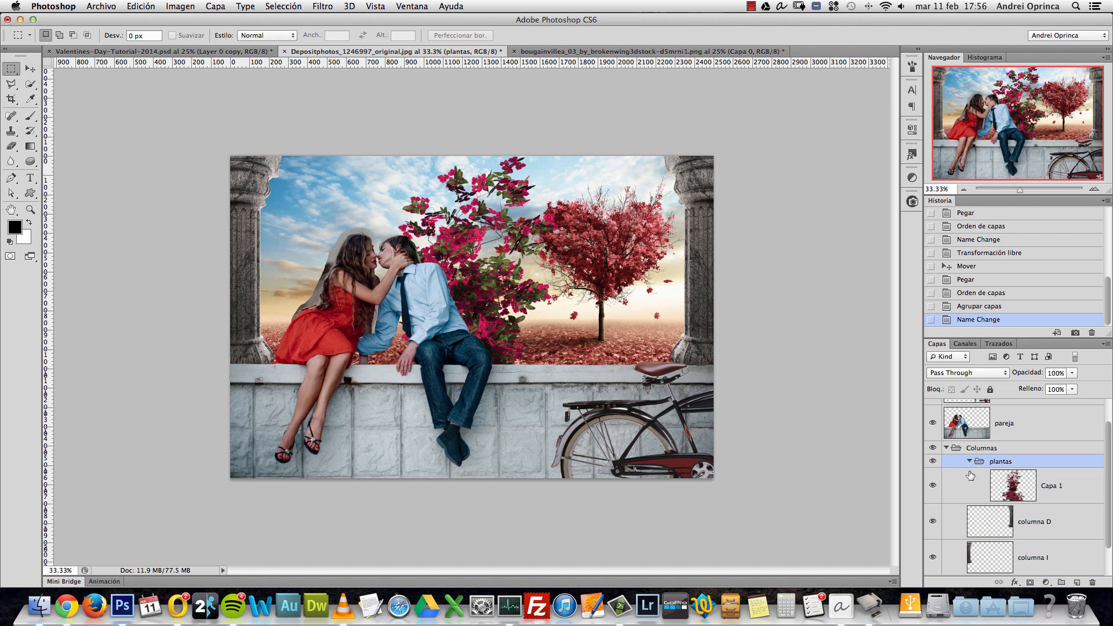
double_click(1047, 486)
text(Plant)
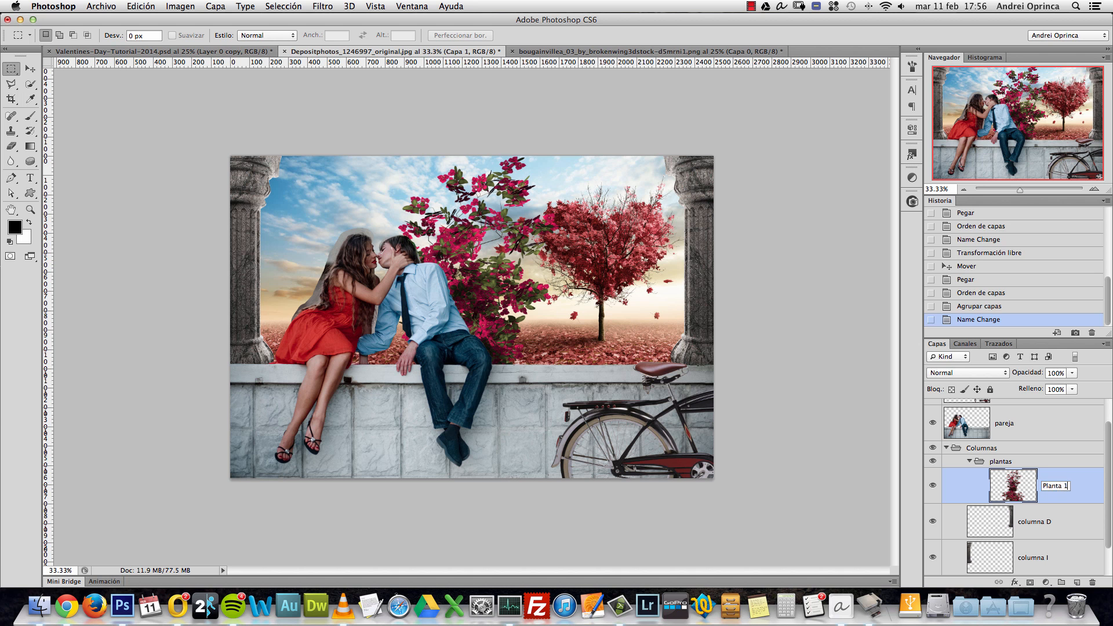
key(Return)
Step: Free-transform Planta 1, scaling it proportionally to about 25.6% and placing it over the left column above the wall
key(super+t)
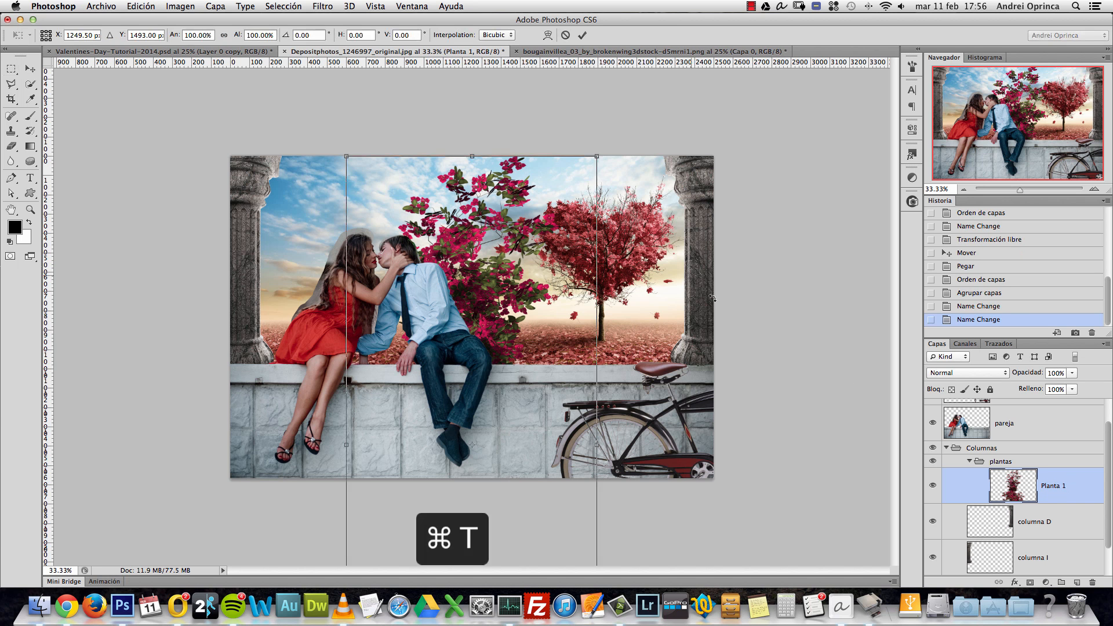
drag(601, 156, 327, 461)
drag(400, 522, 271, 239)
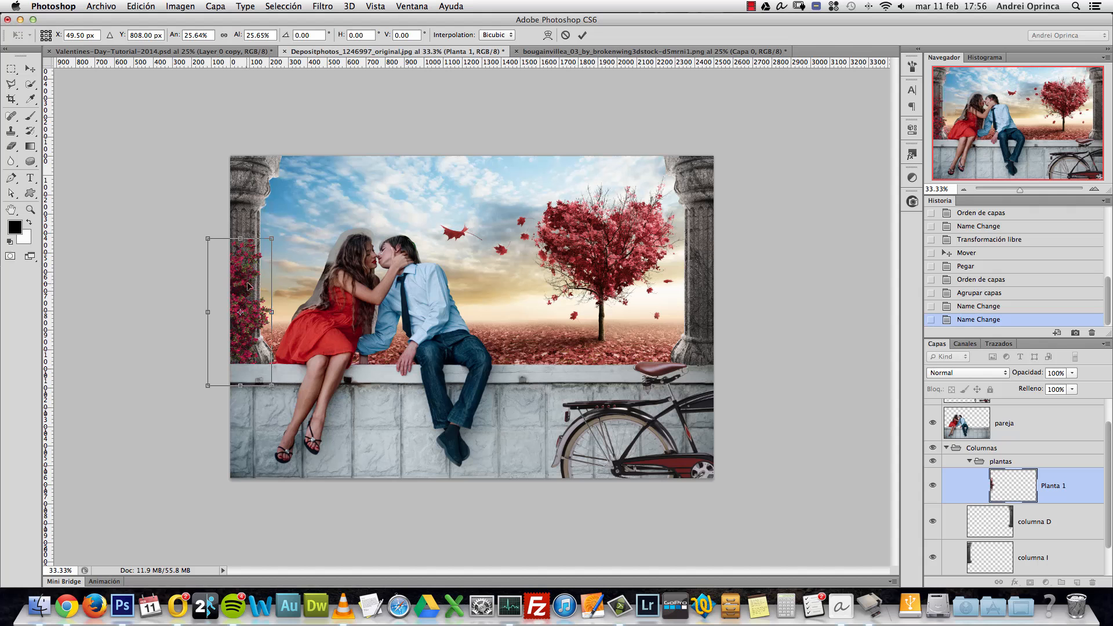
drag(247, 290, 243, 266)
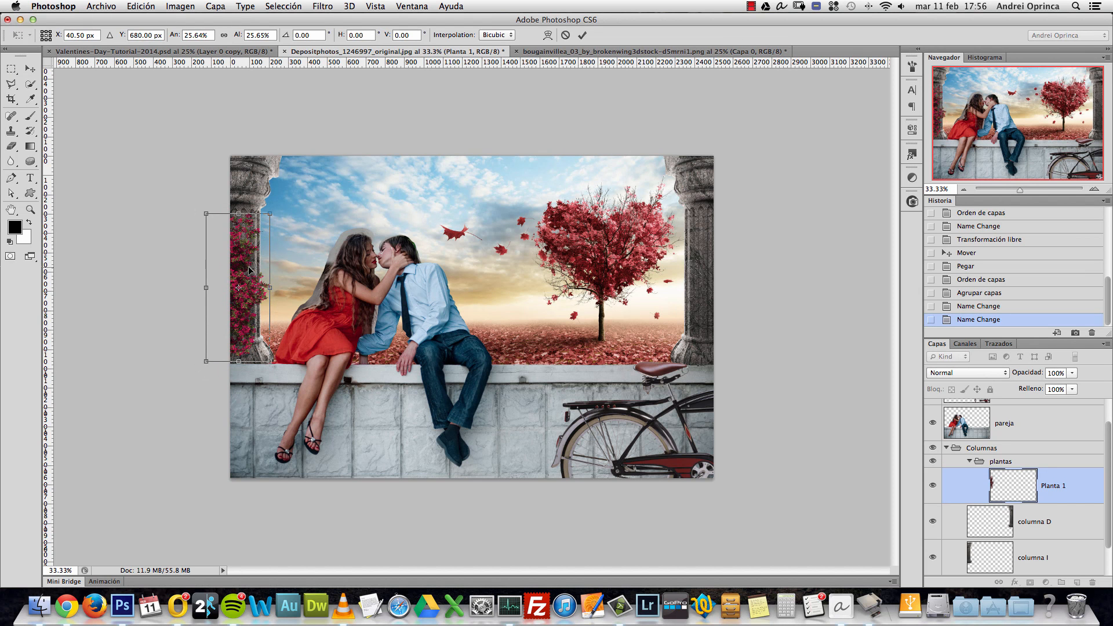
key(Return)
key(m)
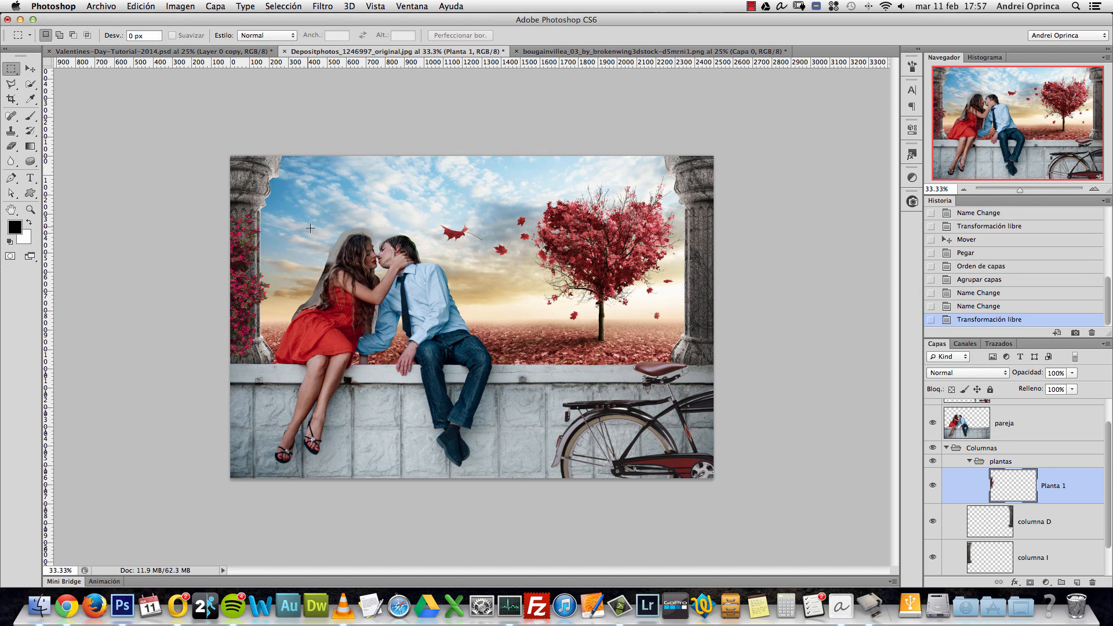
Step: In the bougainvillea image, replace the old selection with a rectangular one around the right plant and copy it
click(566, 51)
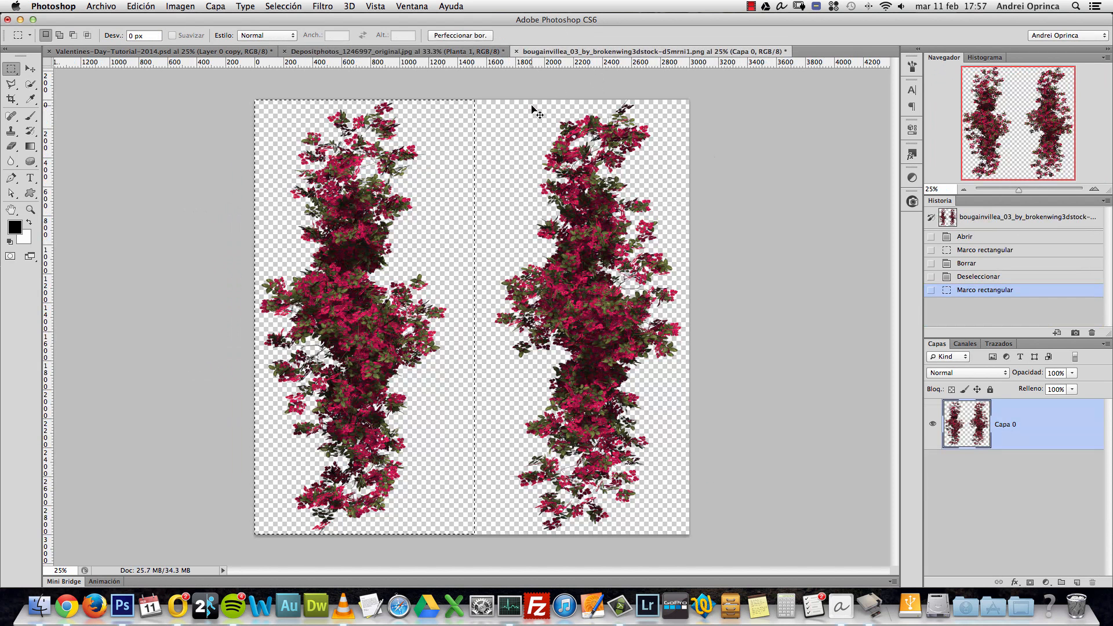
key(super+d)
drag(491, 94, 754, 504)
drag(577, 284, 571, 284)
key(super+c)
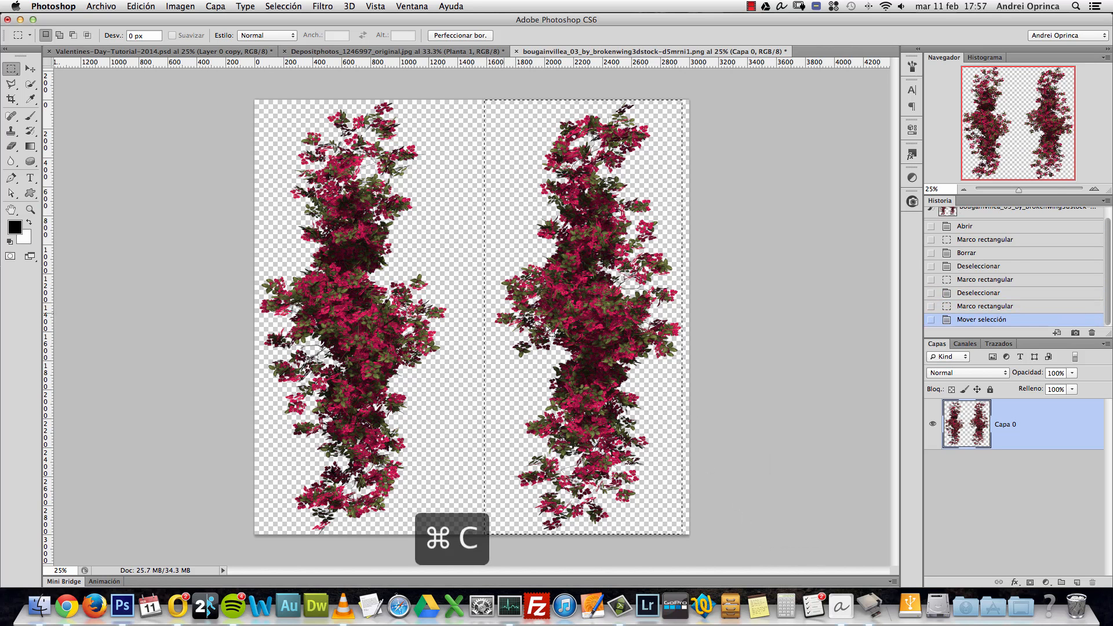
Step: Paste the right bougainvillea plant into the couple composite above Planta 1 and name its layer "Planta 2"
click(406, 52)
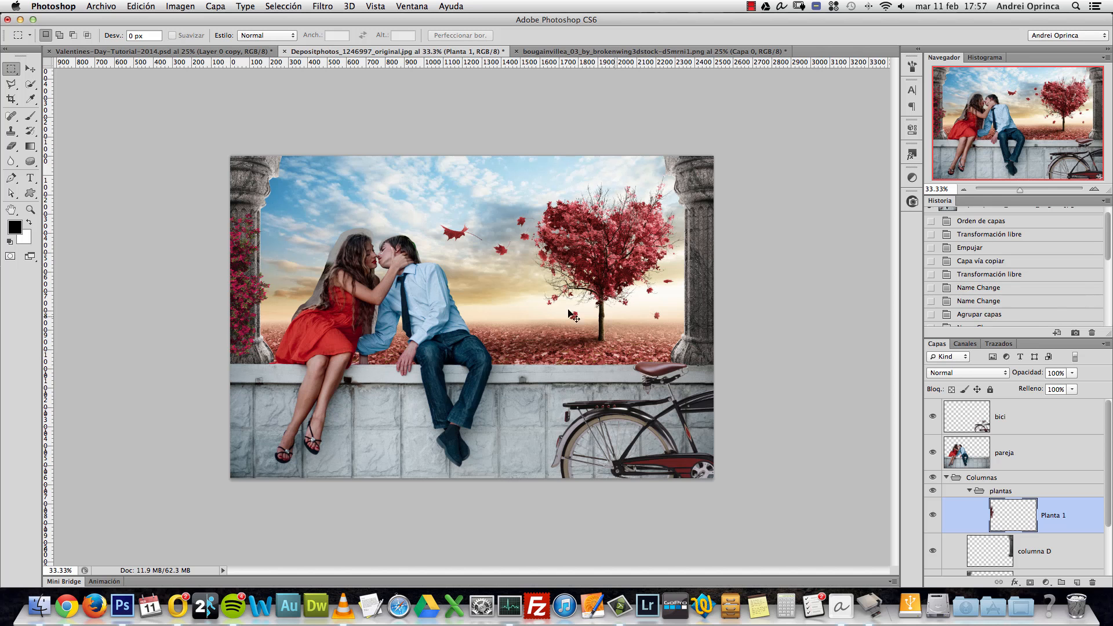
key(super+v)
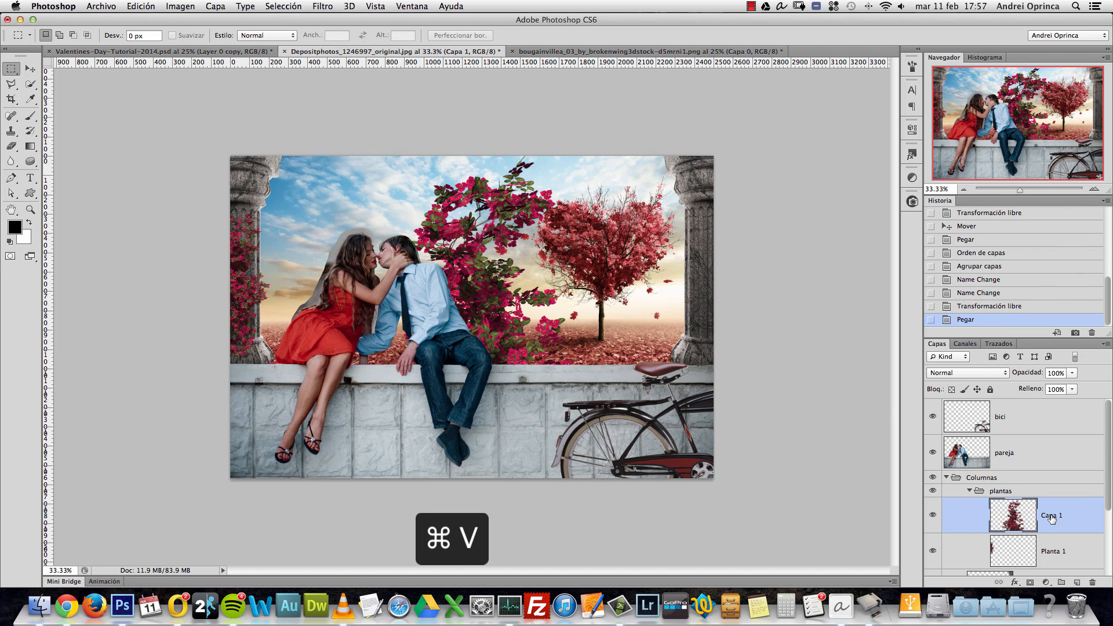
double_click(1050, 516)
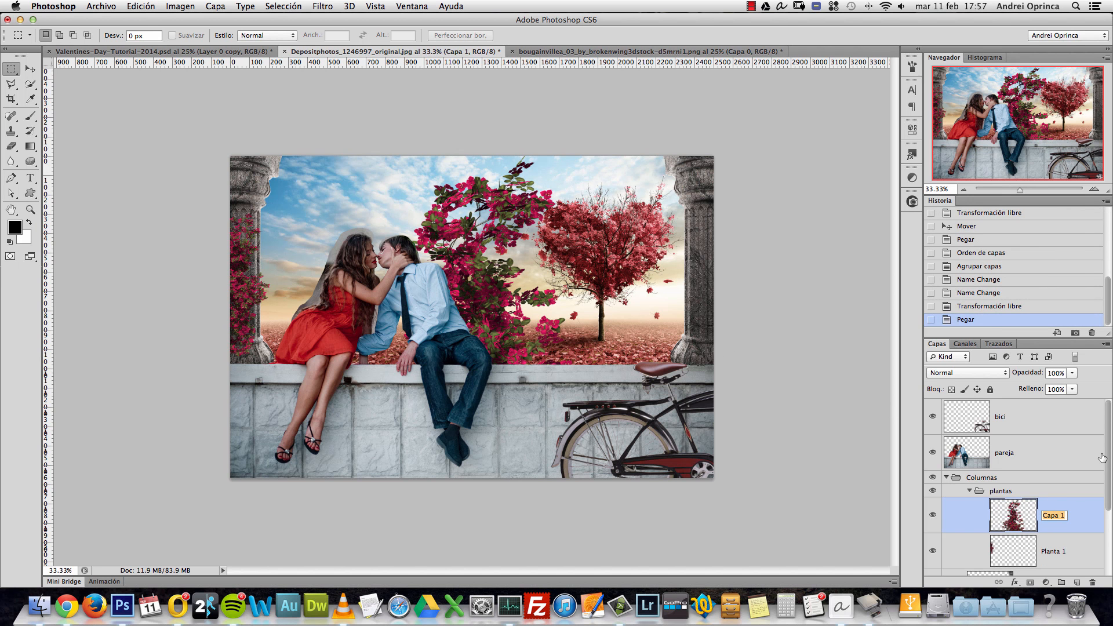
text(Planta 2)
key(Return)
Step: Free-transform Planta 2, scaling it proportionally to about 26.9% and positioning it over the right column
key(super+t)
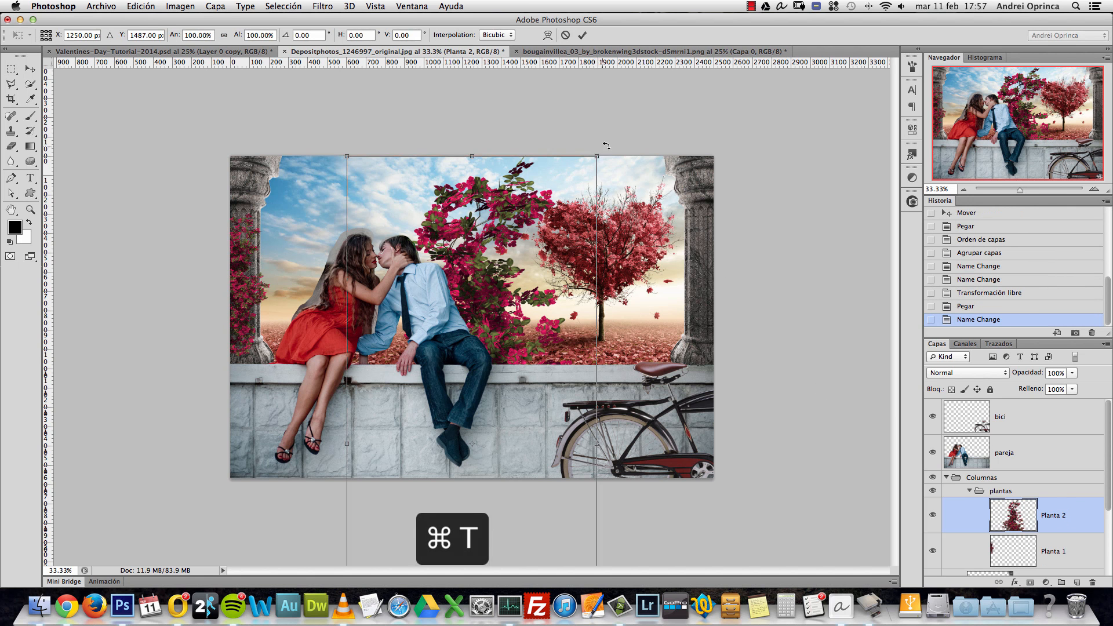
drag(597, 157, 377, 372)
drag(418, 479, 708, 201)
drag(753, 150, 732, 207)
drag(711, 241, 716, 237)
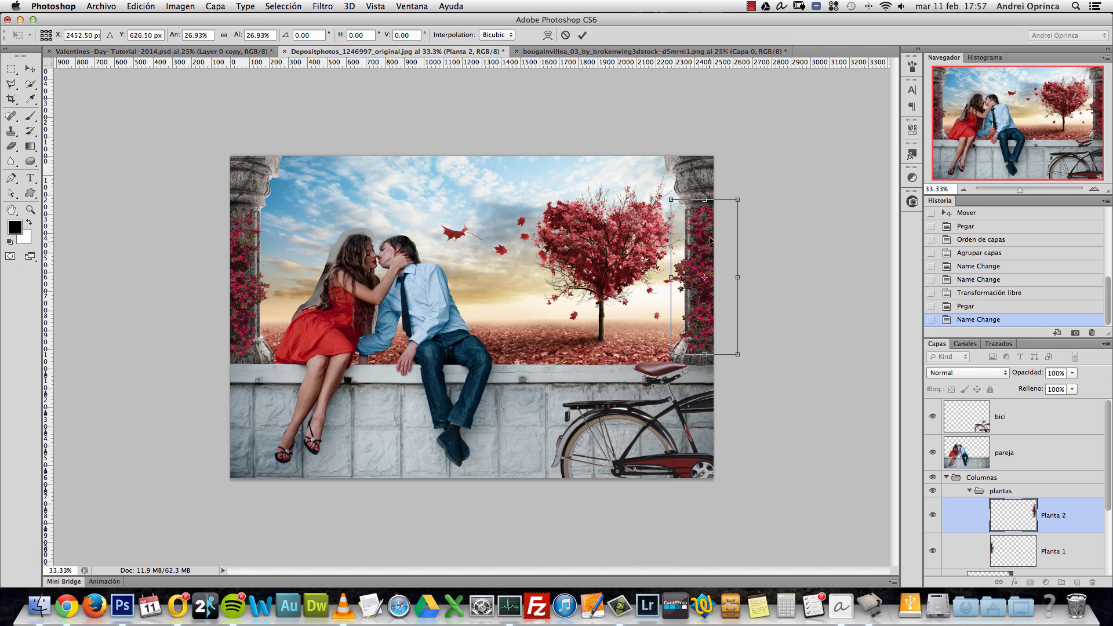
key(Right)
key(Right)
key(Down)
key(Down)
key(Down)
key(Down)
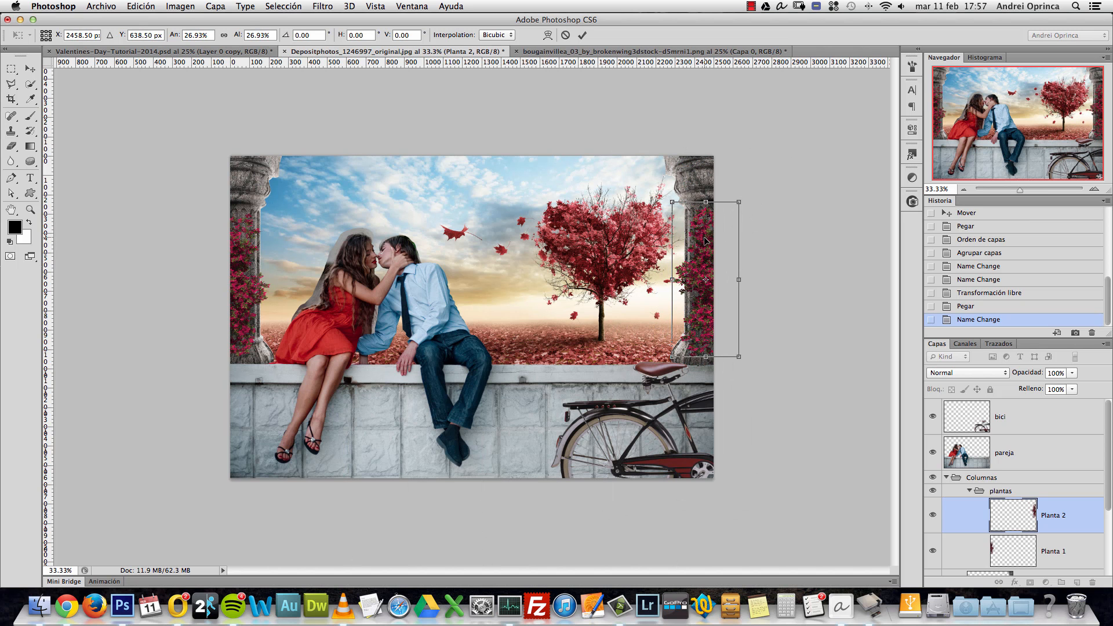
key(Right)
key(Return)
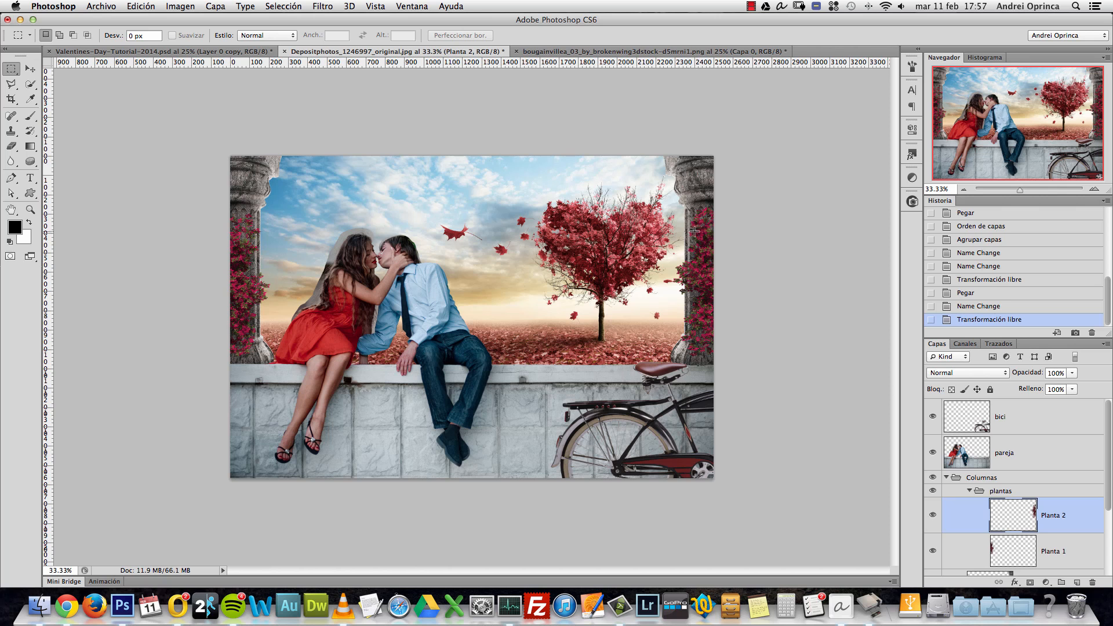
Step: Close the bougainvillea image without saving its changes
click(666, 51)
key(super+w)
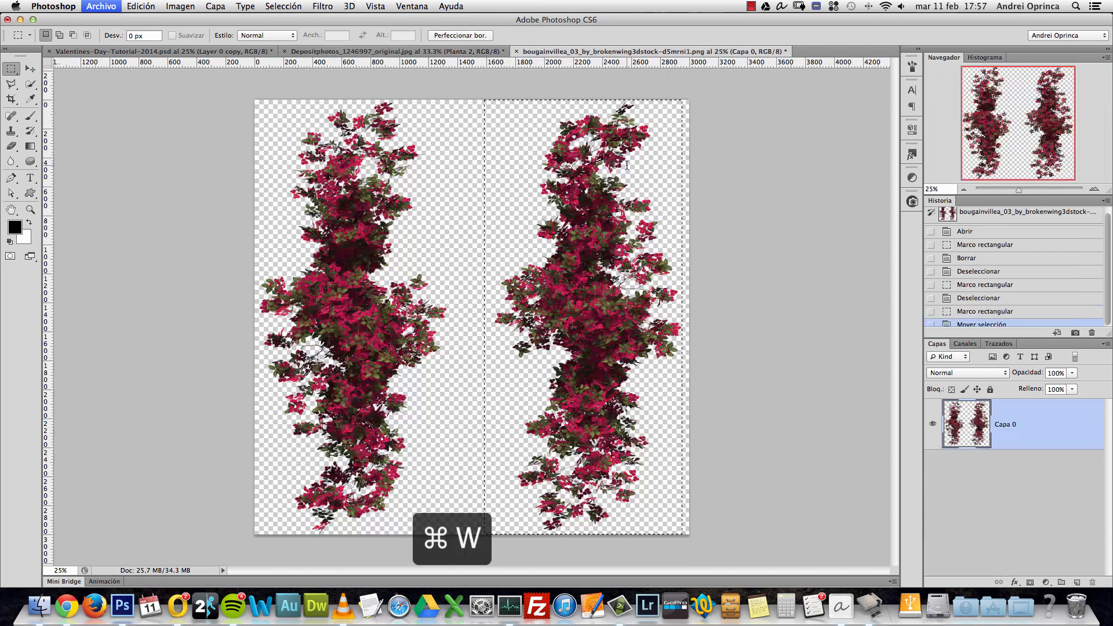
click(527, 211)
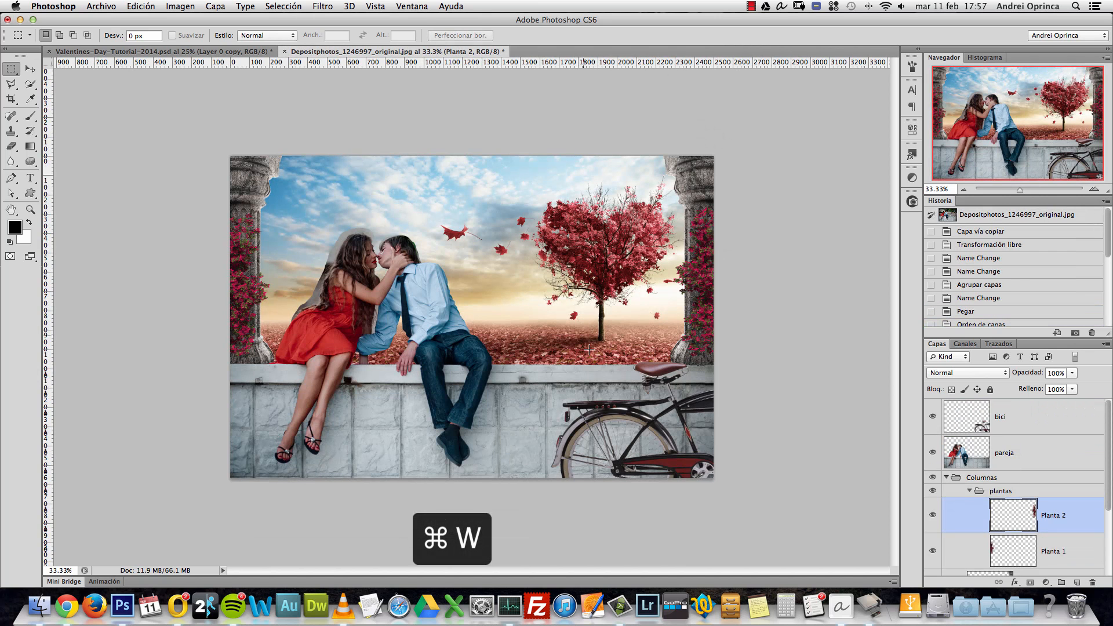
Step: Open ivy_03_png_by_gd08-d3kr8el.png from the Stock folder and copy the upper ivy vine with a rectangular selection
key(super+o)
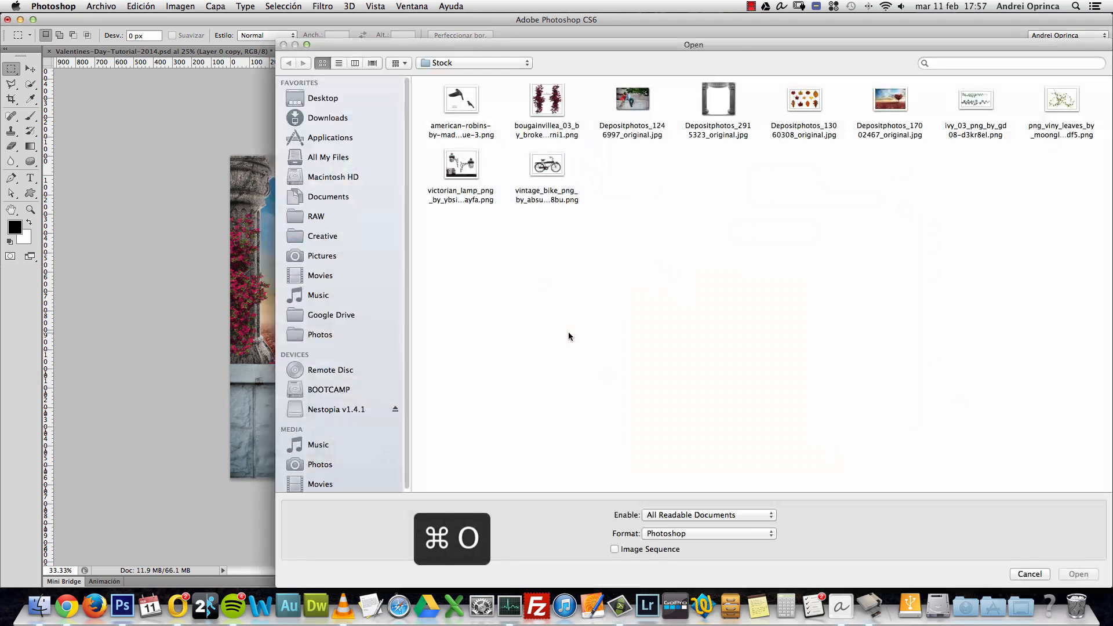
click(973, 101)
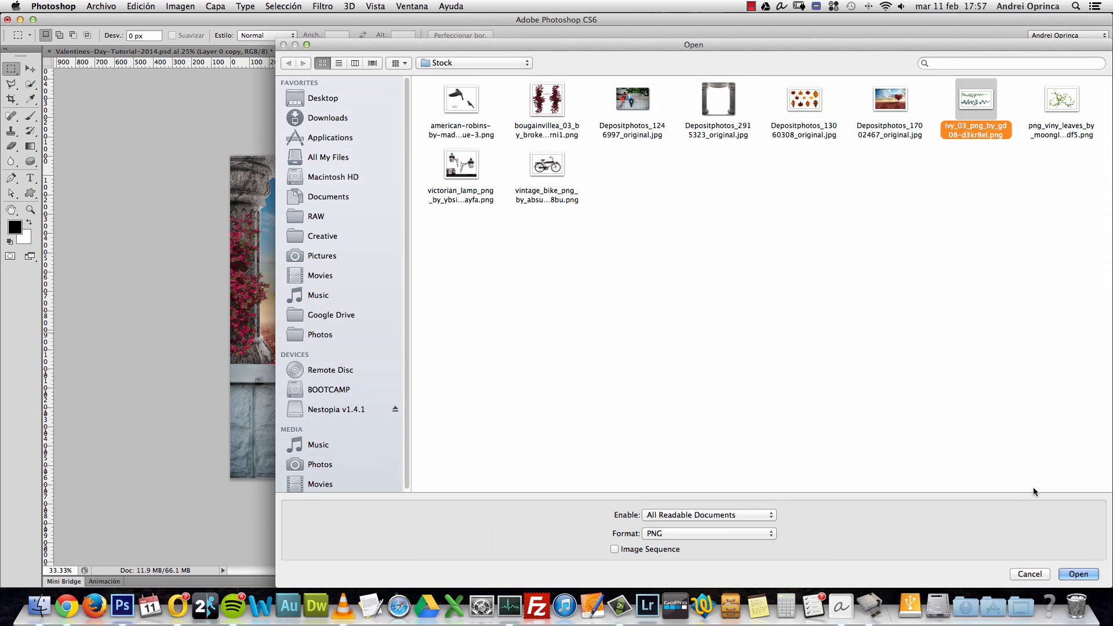
click(1079, 574)
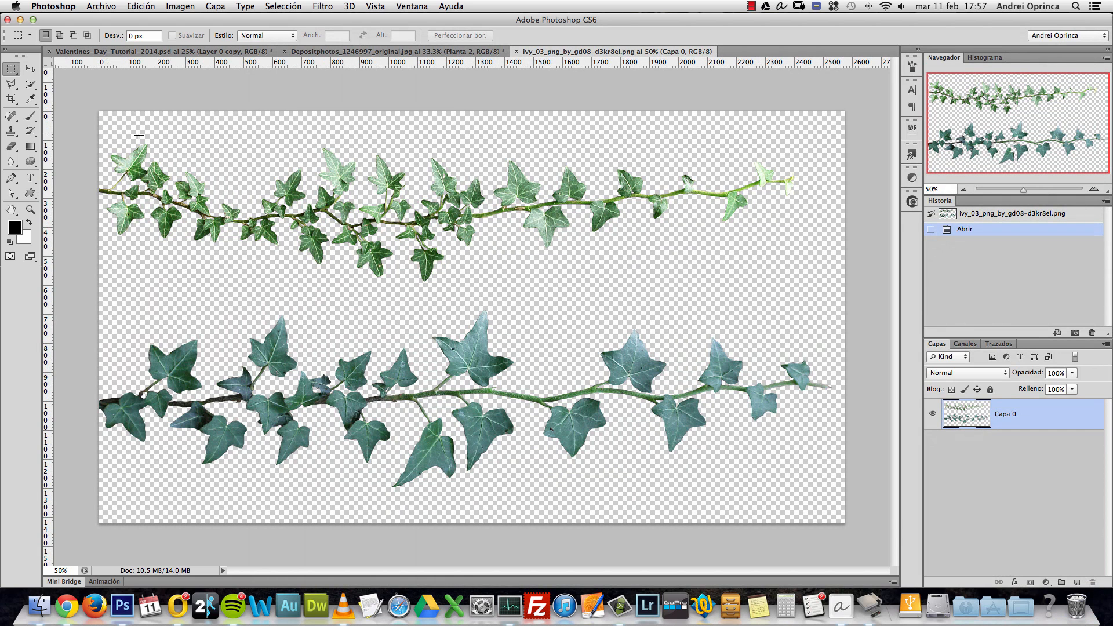
drag(81, 88, 848, 297)
key(super+c)
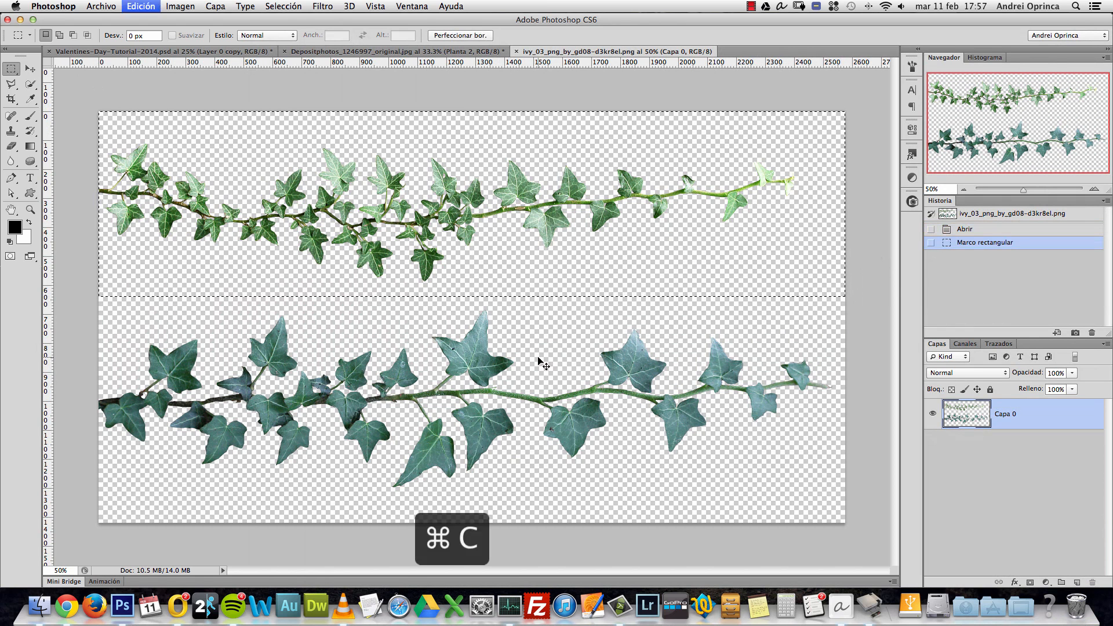
Step: Paste the ivy vine into the couple composite on a new layer below Planta 1 and name it "enredadera 1"
click(411, 52)
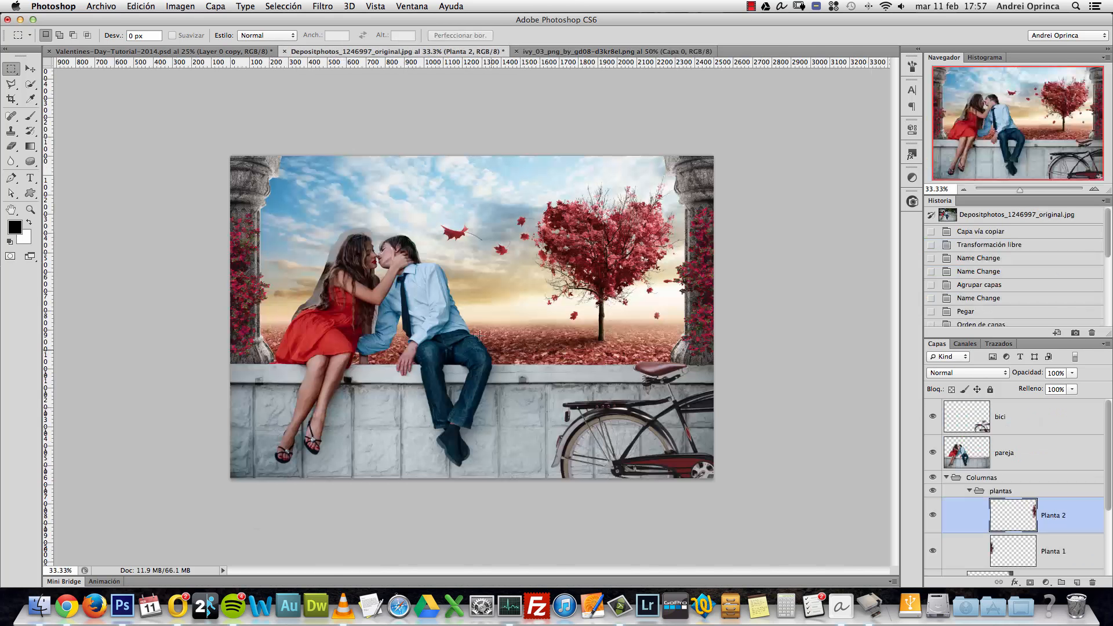
click(970, 492)
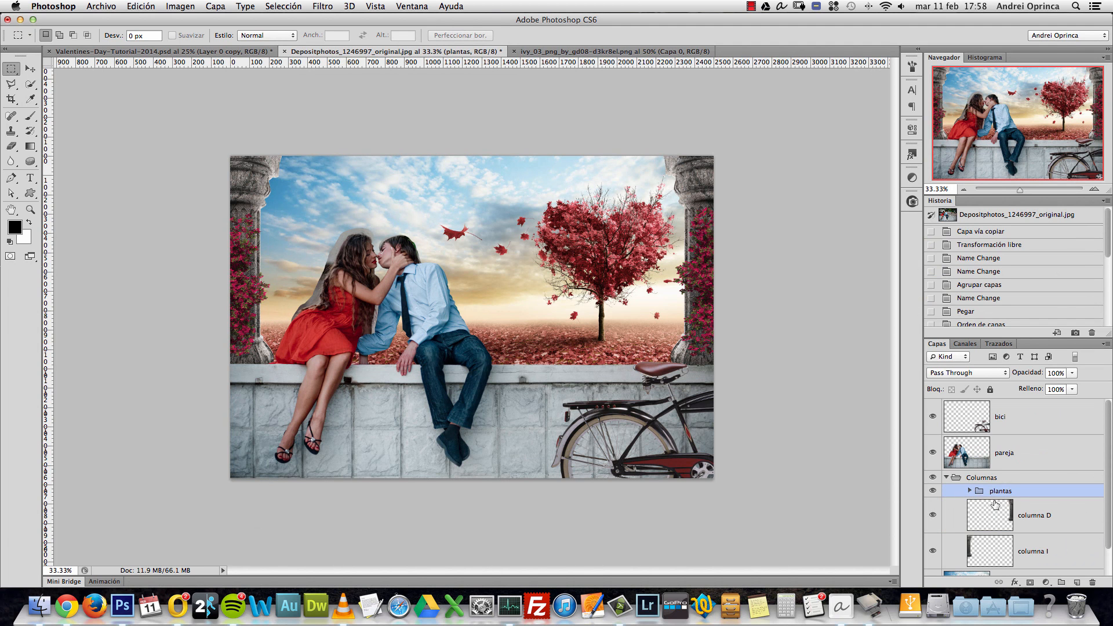
click(970, 492)
scroll(1105, 465, down, 1)
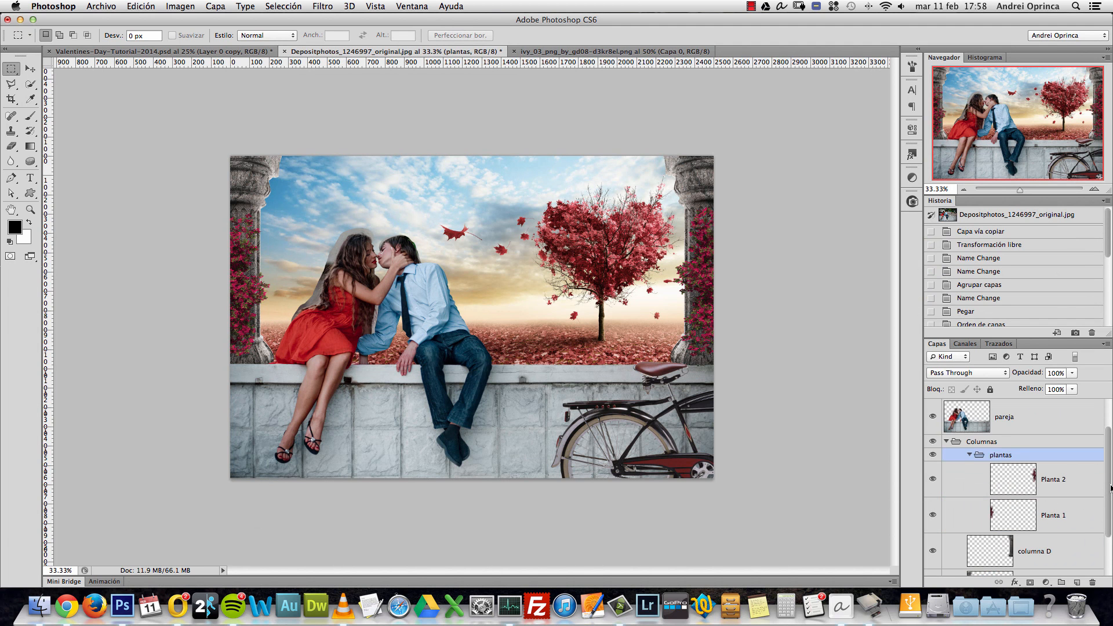
click(1067, 513)
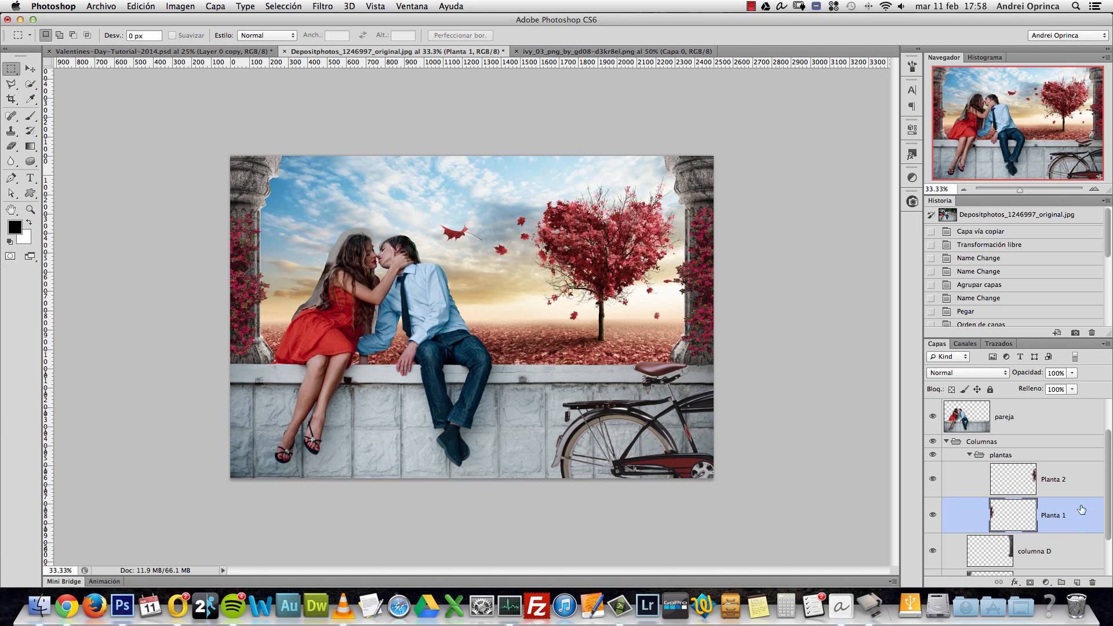
super+click(1077, 582)
key(super+v)
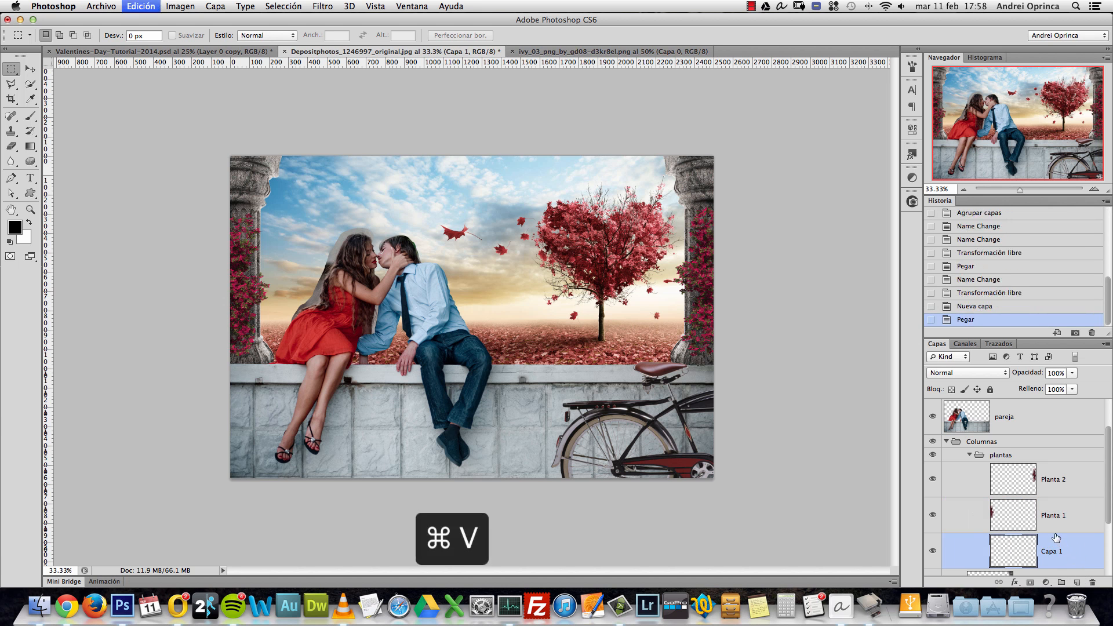
double_click(1052, 552)
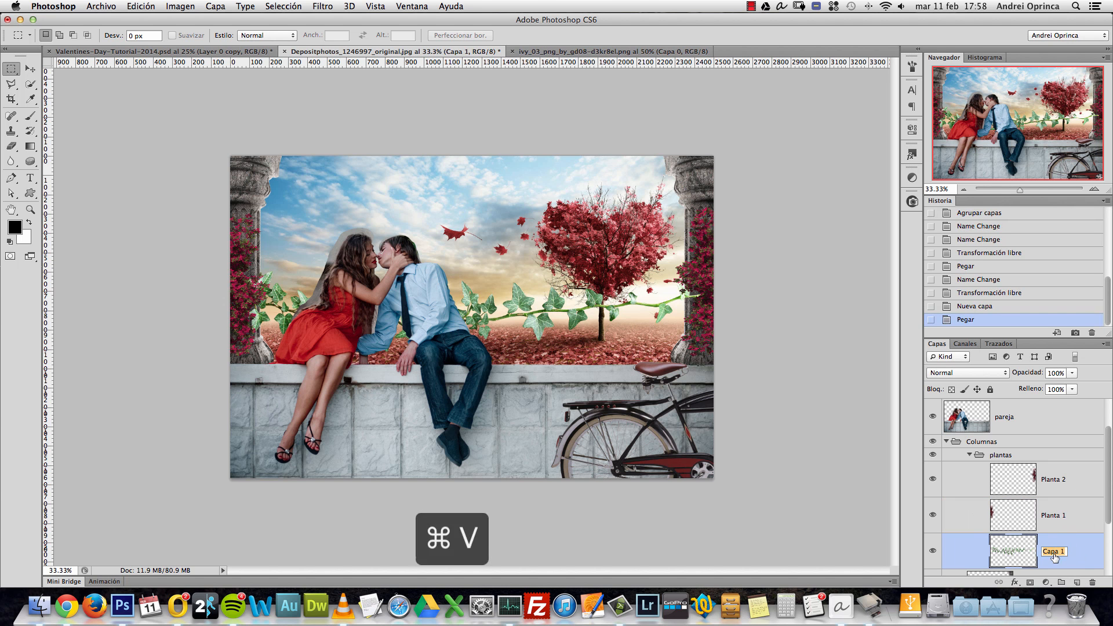
text(enredader)
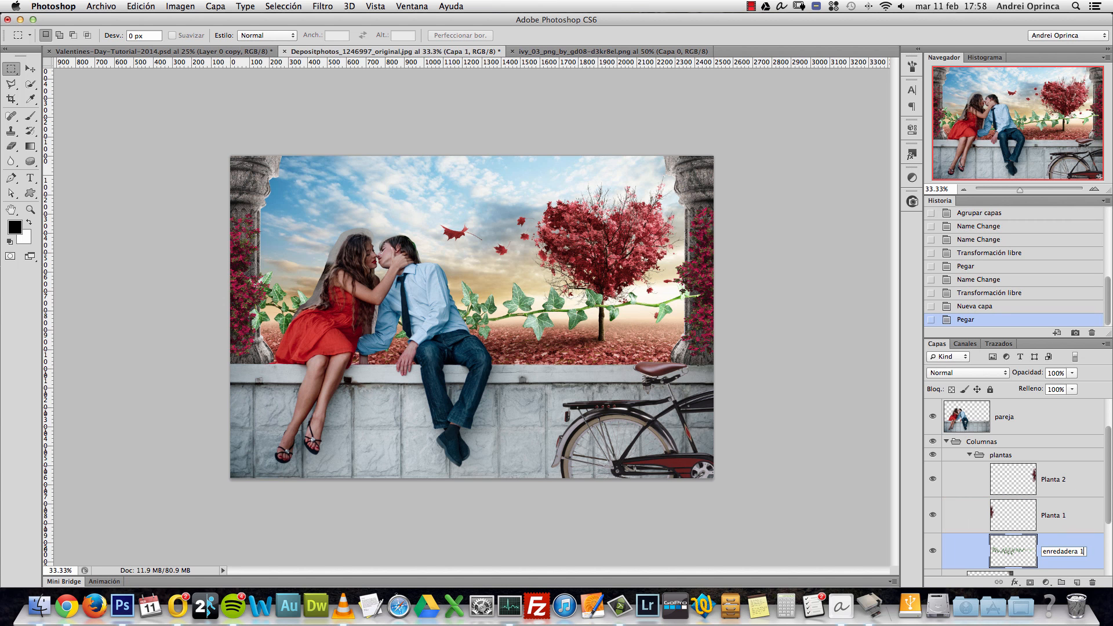
key(Return)
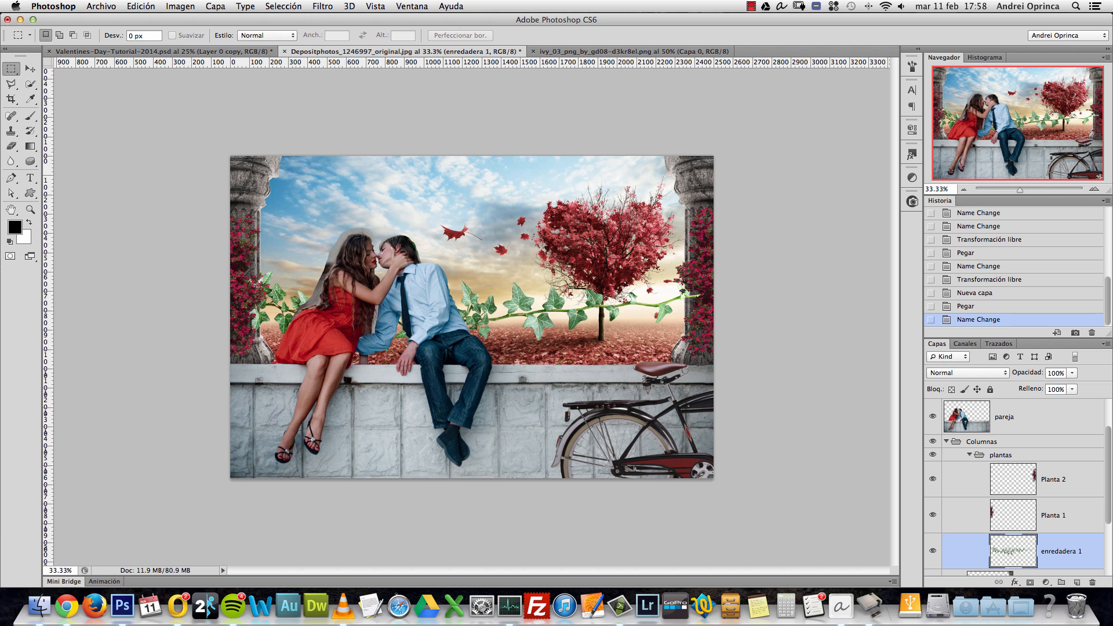
Step: Free-transform the enredadera 1 ivy, scaling it to about 36.9%, rotating it about -90° and placing it upright along the left column
key(super+t)
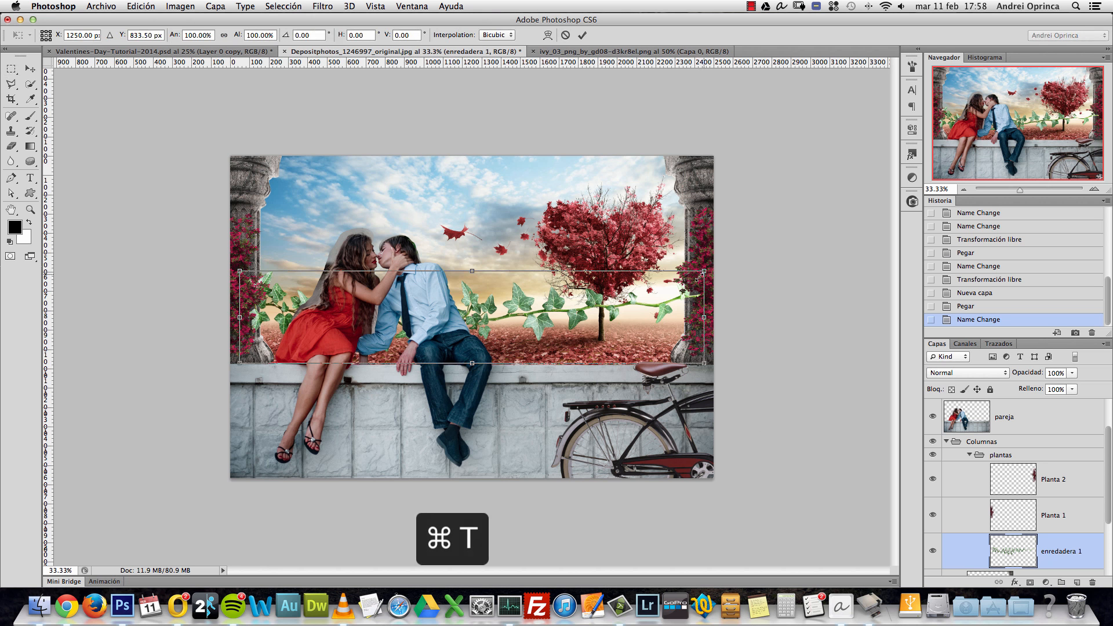
drag(703, 270, 585, 294)
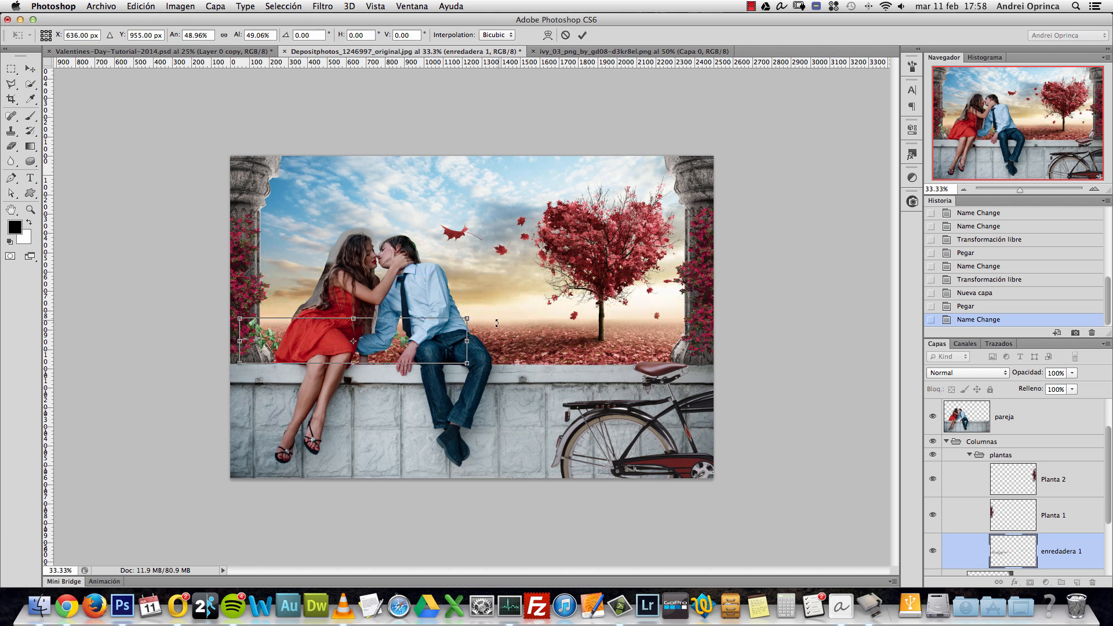
drag(499, 308, 380, 330)
drag(472, 308, 262, 200)
drag(258, 258, 244, 202)
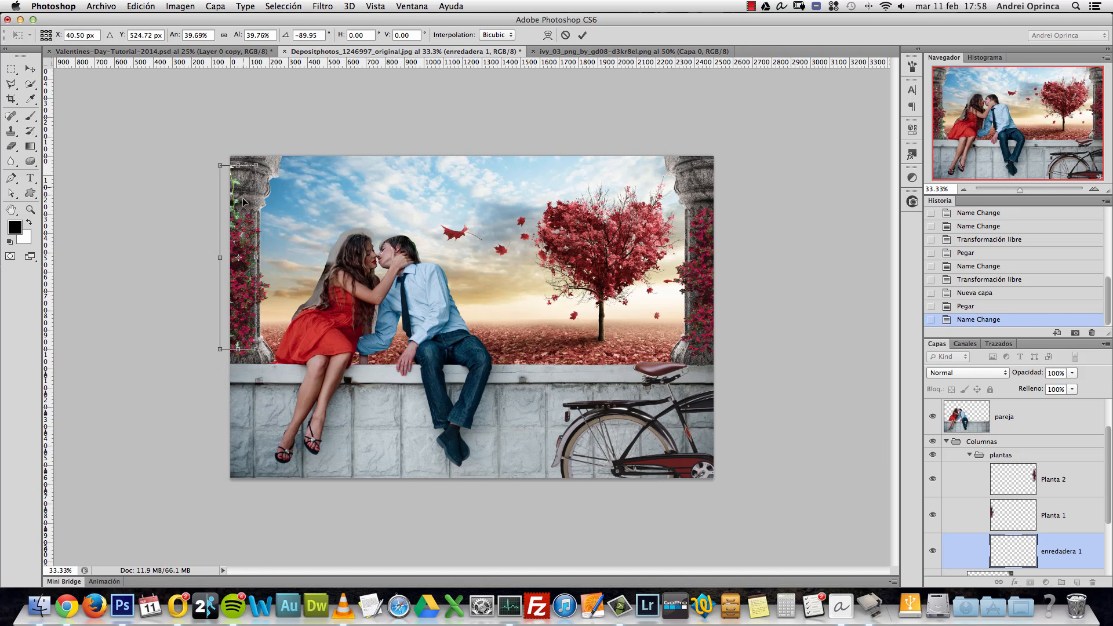
drag(219, 165, 243, 194)
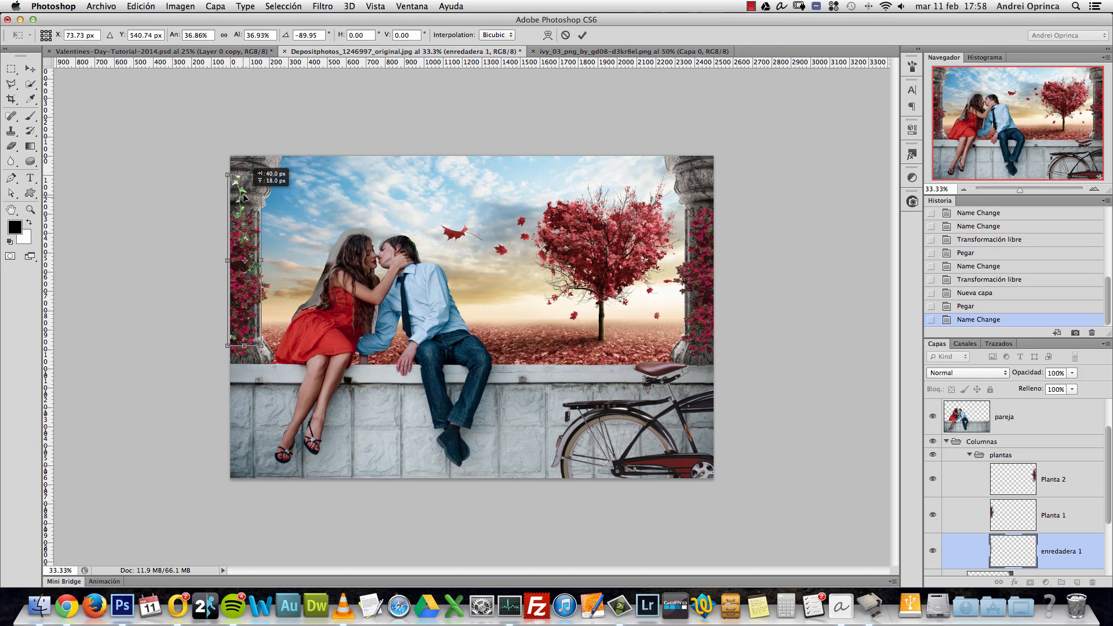
key(Return)
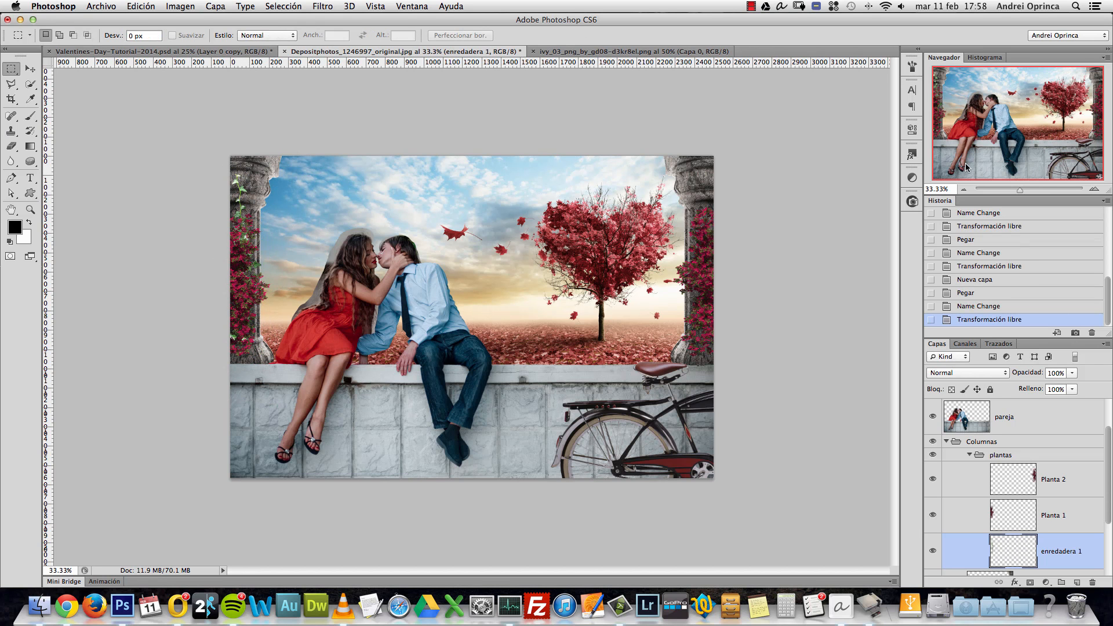
Step: Duplicate the enredadera 1 layer and name the copy "enredadera 1B"
click(1094, 189)
click(1094, 189)
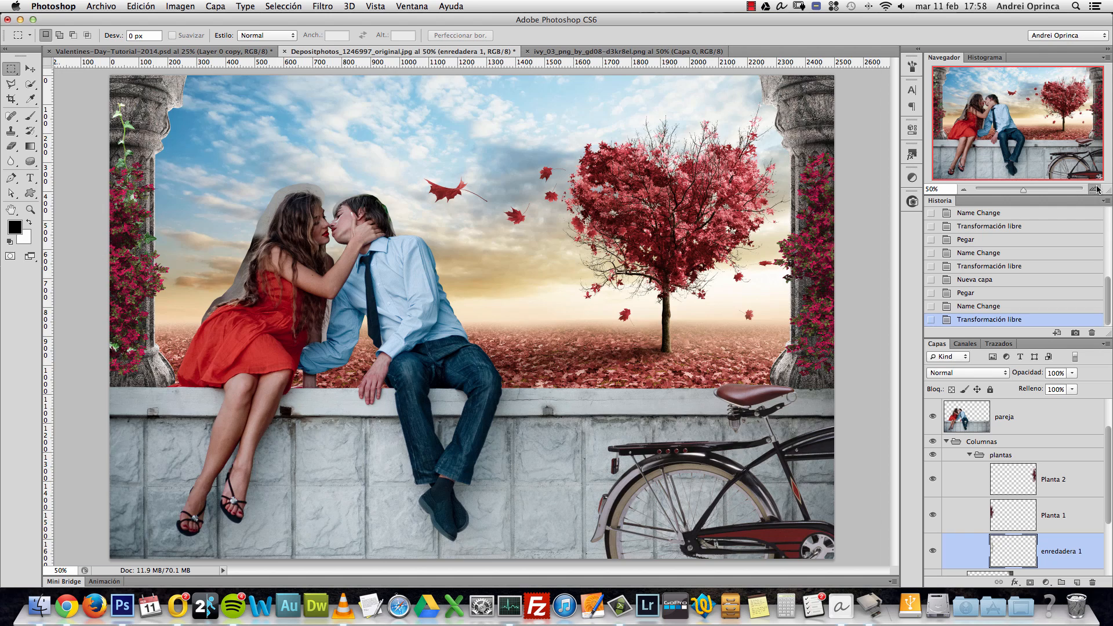
drag(300, 197, 671, 314)
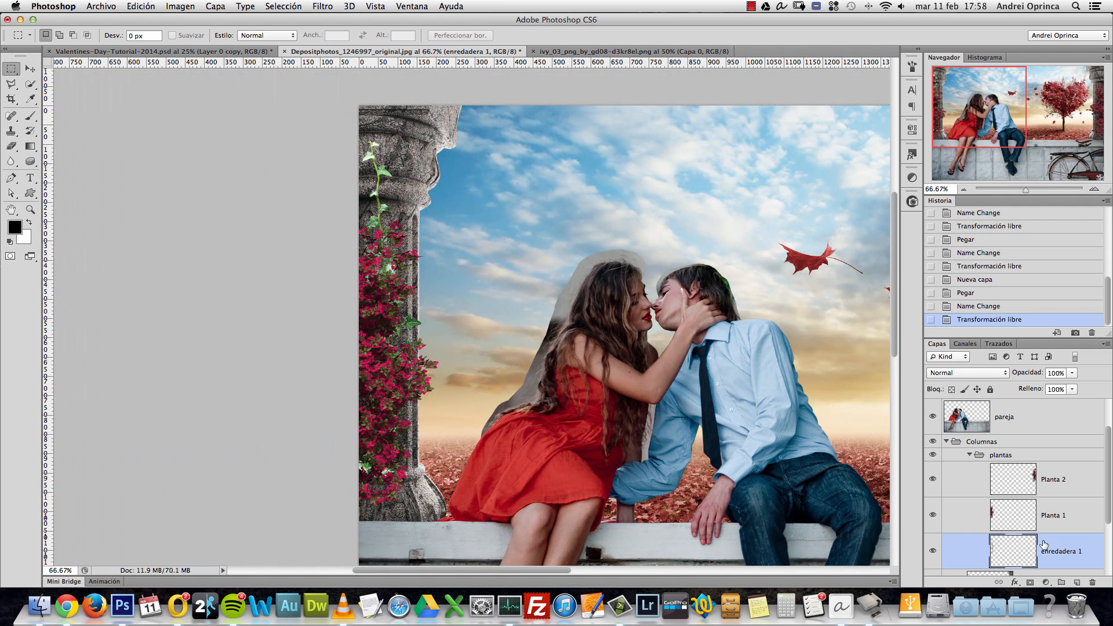
key(super+j)
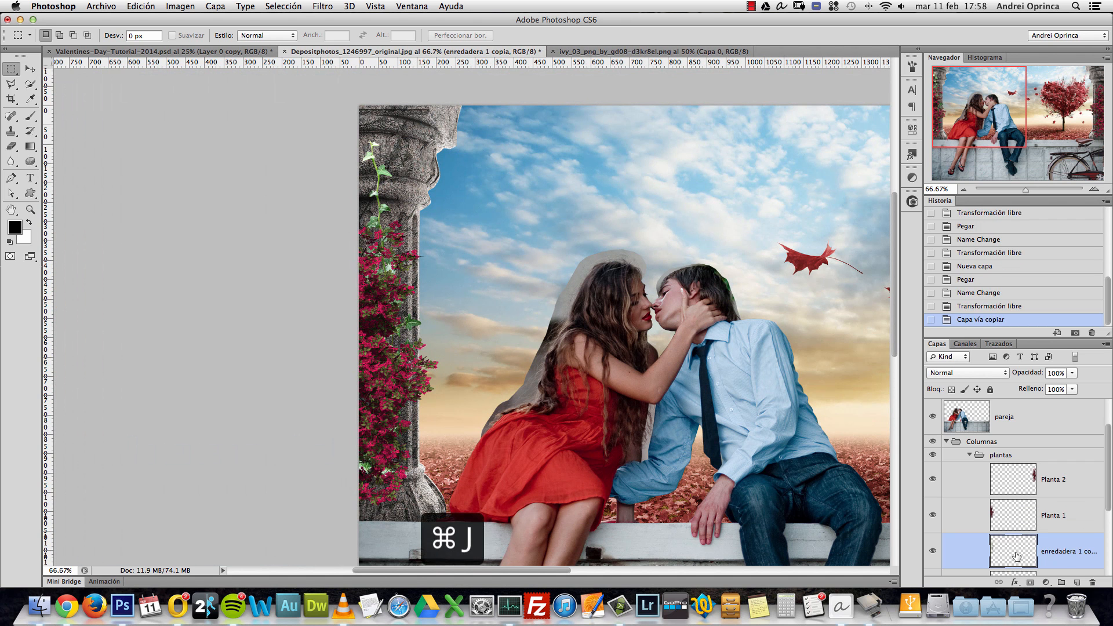
double_click(1077, 554)
drag(1084, 553, 1112, 556)
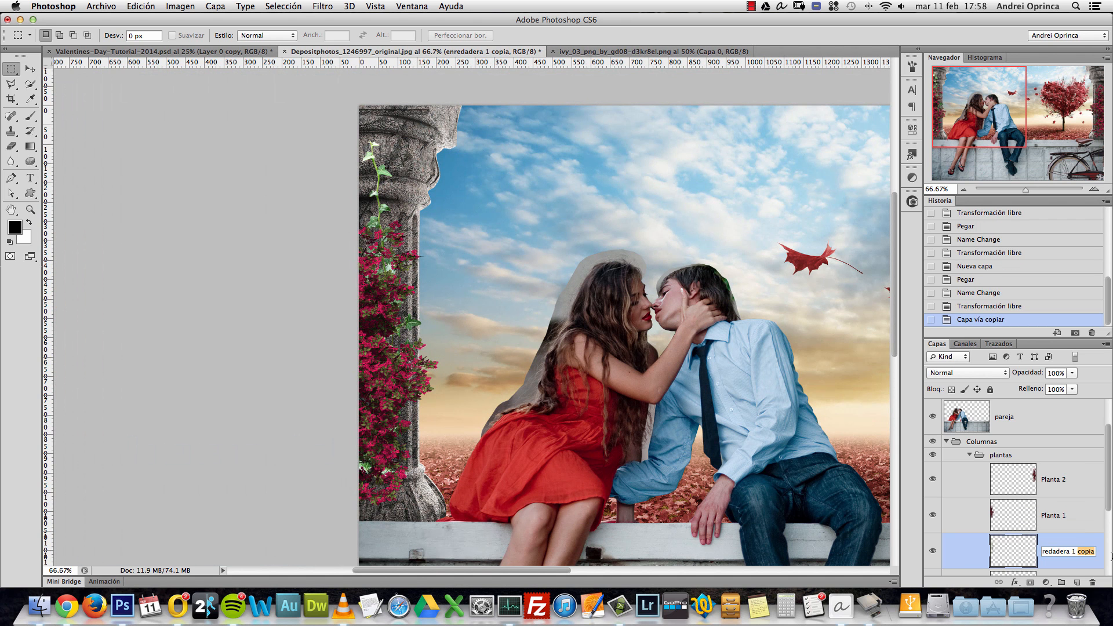
key(BackSpace)
key(BackSpace)
key(Return)
Step: Free-transform enredadera 1B, flipping it vertically, scaling it to about 64.7% and rotating it about 1.35° beside the first vine
key(super+t)
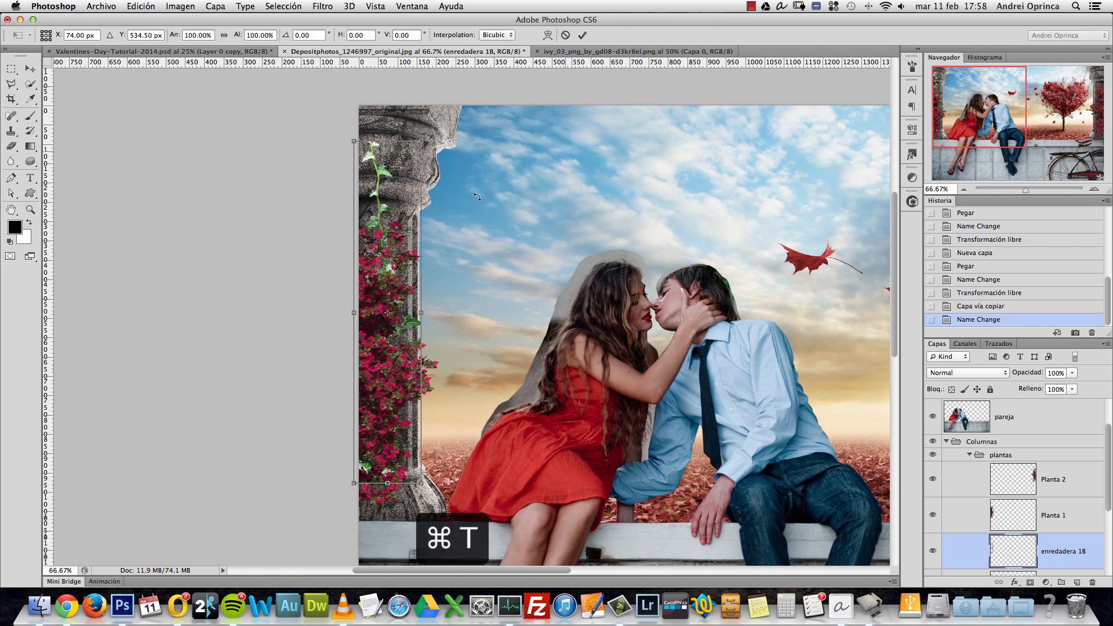
drag(422, 143, 434, 200)
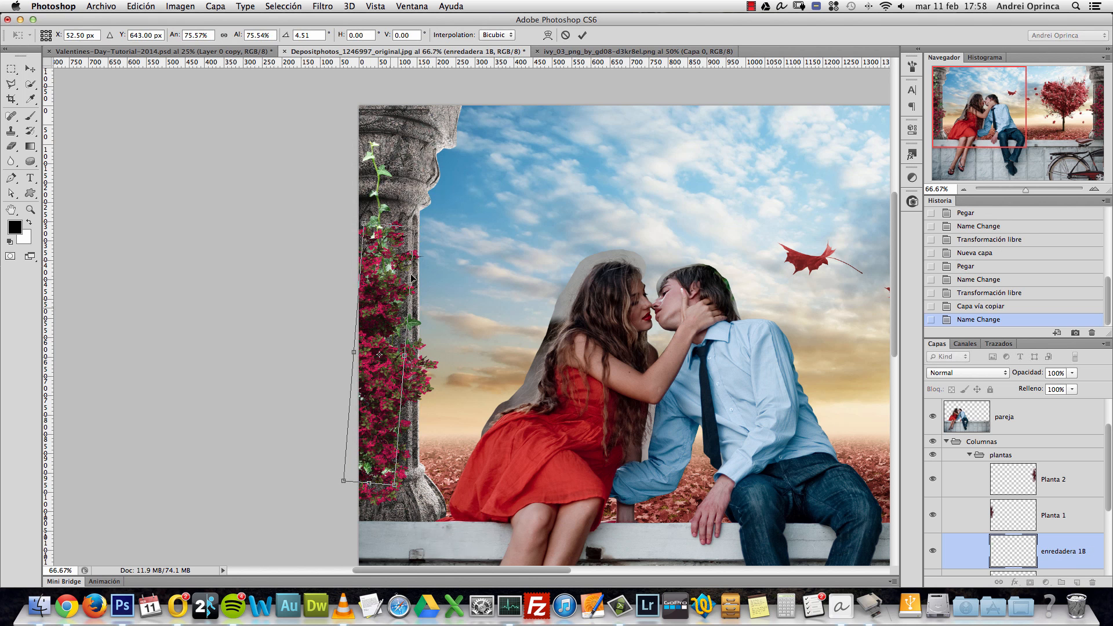
drag(380, 322, 396, 267)
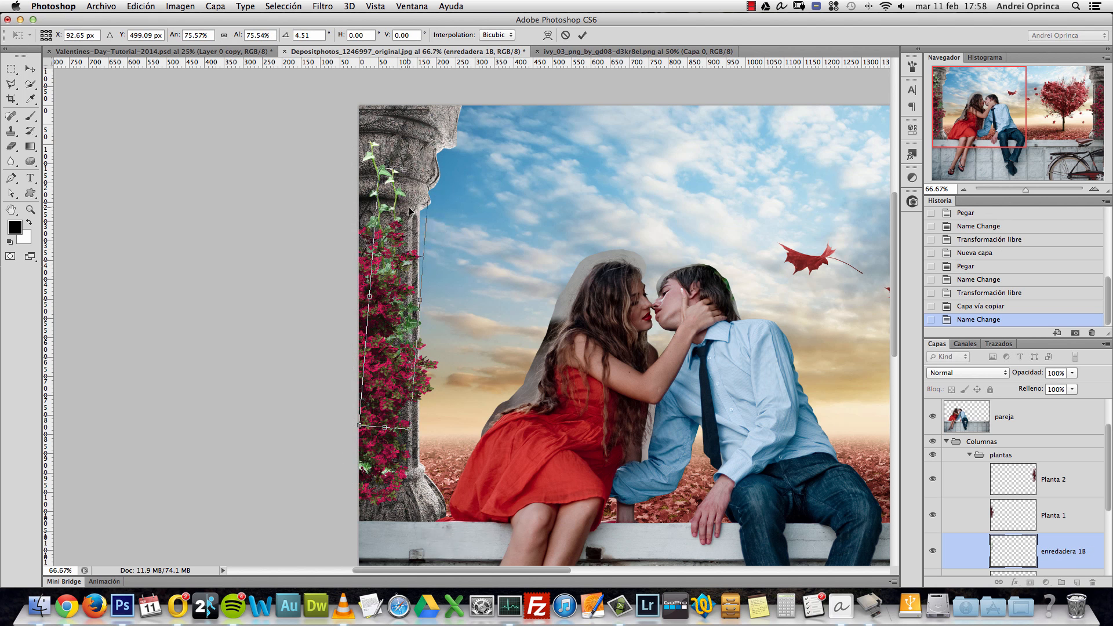
right_click(403, 228)
click(442, 367)
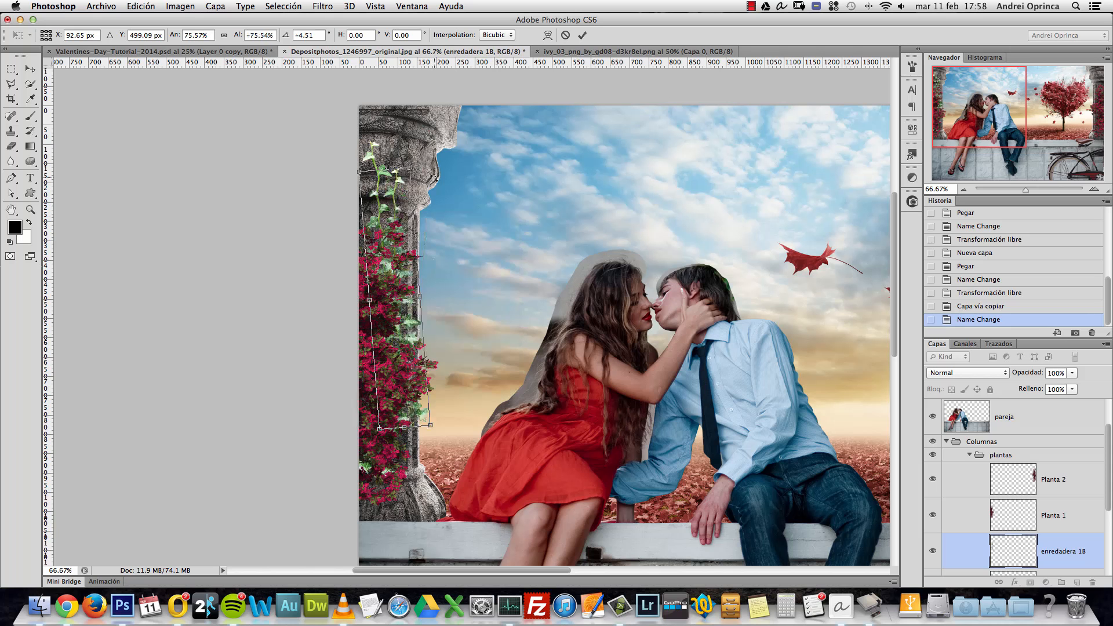
drag(410, 169, 449, 182)
drag(387, 336, 394, 307)
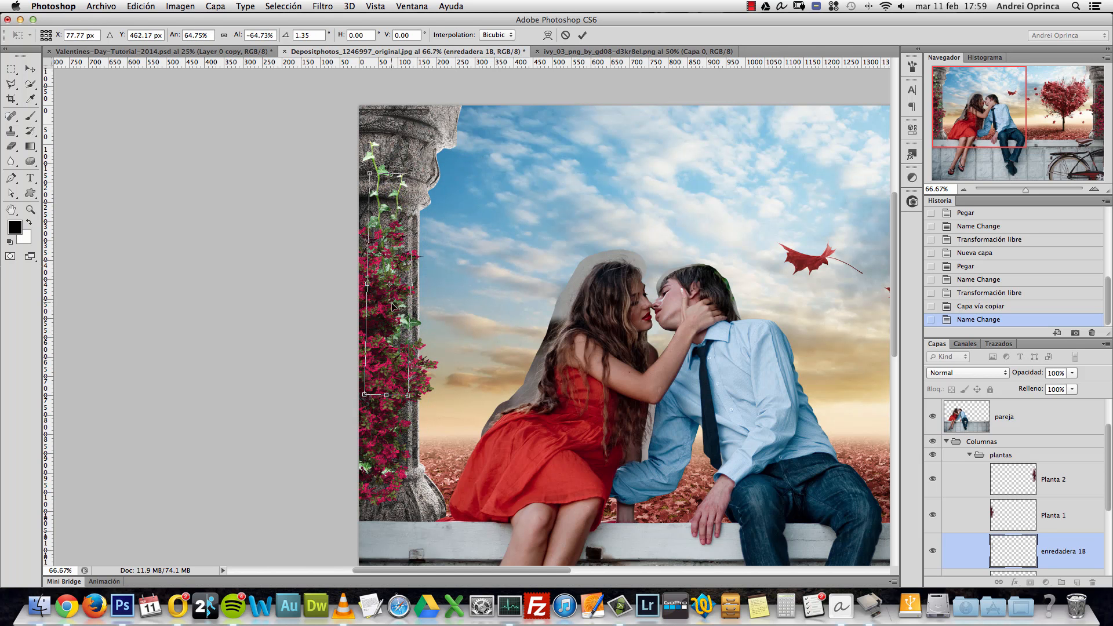
key(Return)
Step: Move enredadera 1B higher on the left column, scale it to about 89% and adjust both vines' positions
key(v)
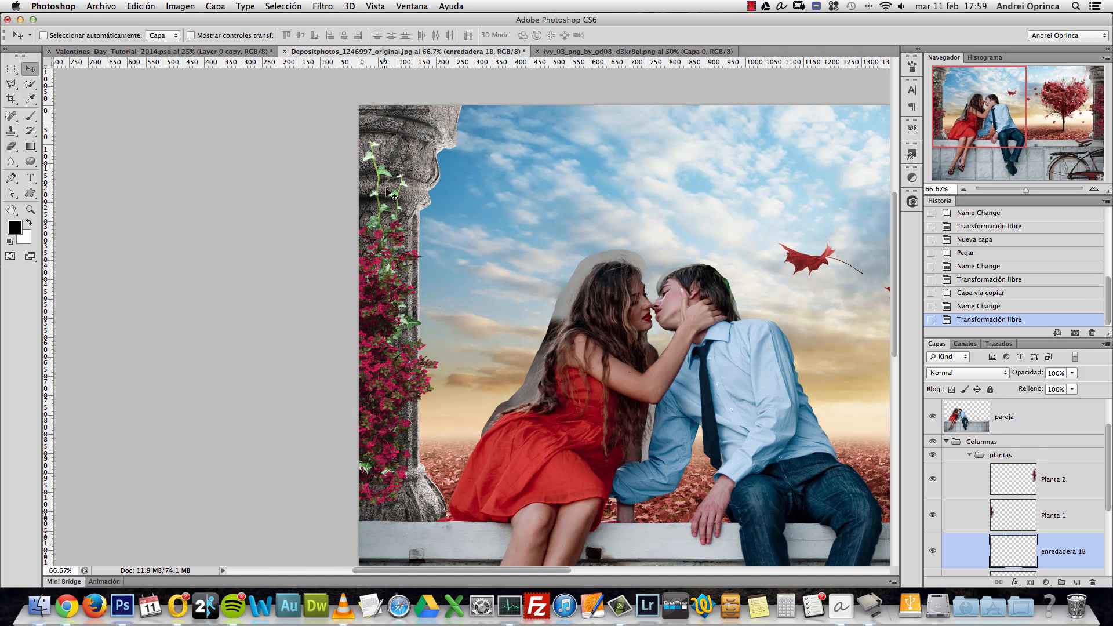
drag(388, 177, 401, 153)
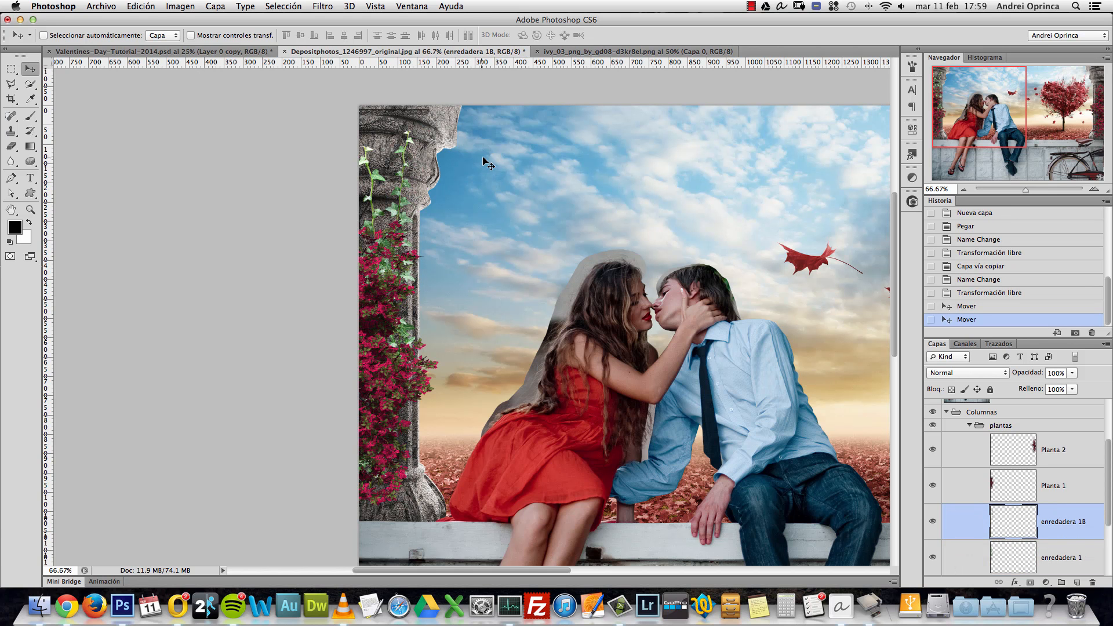
key(super+t)
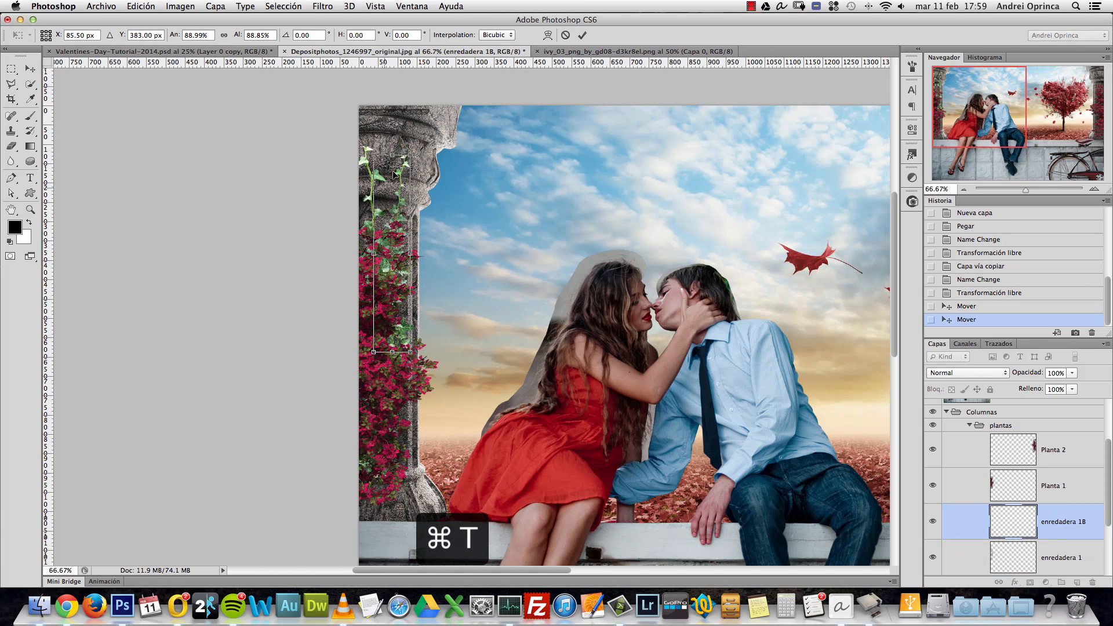
drag(394, 174, 374, 208)
key(Return)
super+click(383, 186)
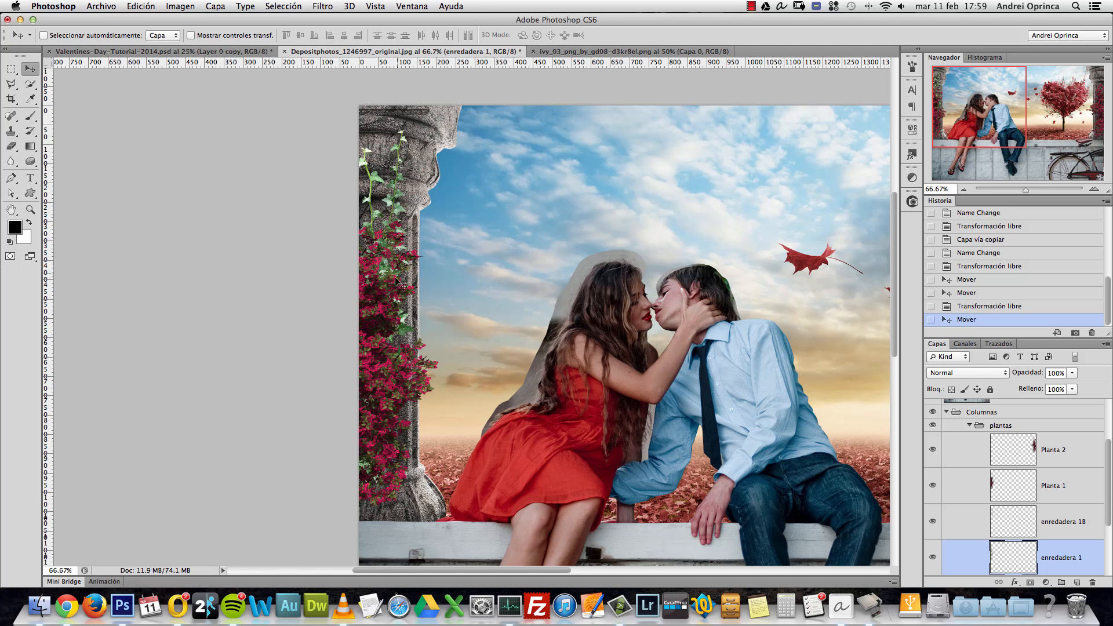
Step: Duplicate the enredadera 1 and enredadera 1B layers together, keeping the copies directly below Planta 1
scroll(1106, 506, down, 2)
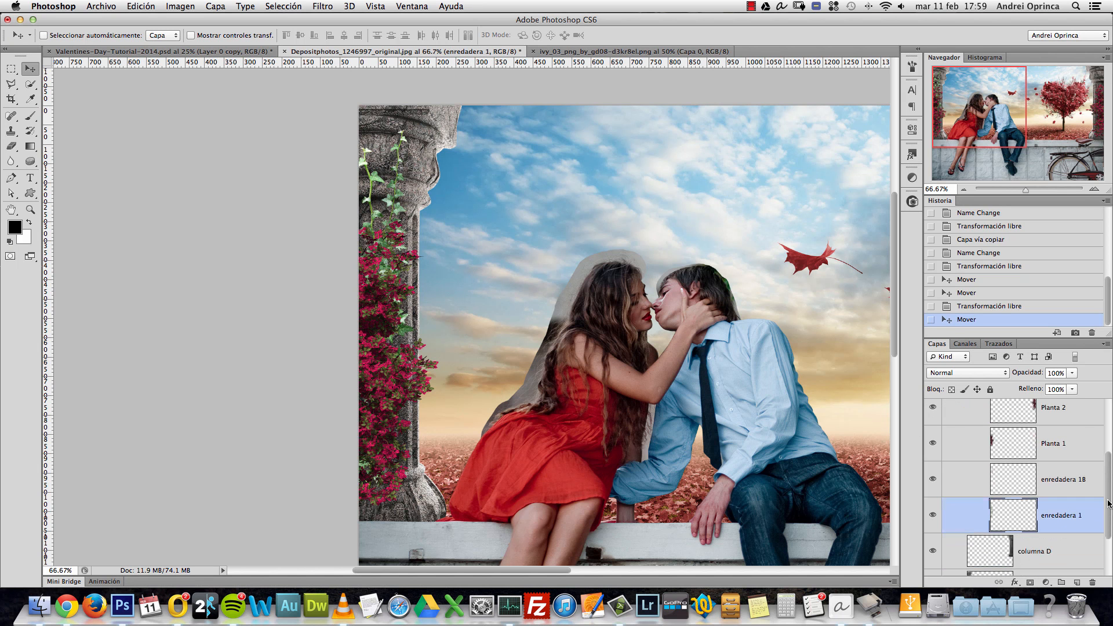
shift+click(1078, 489)
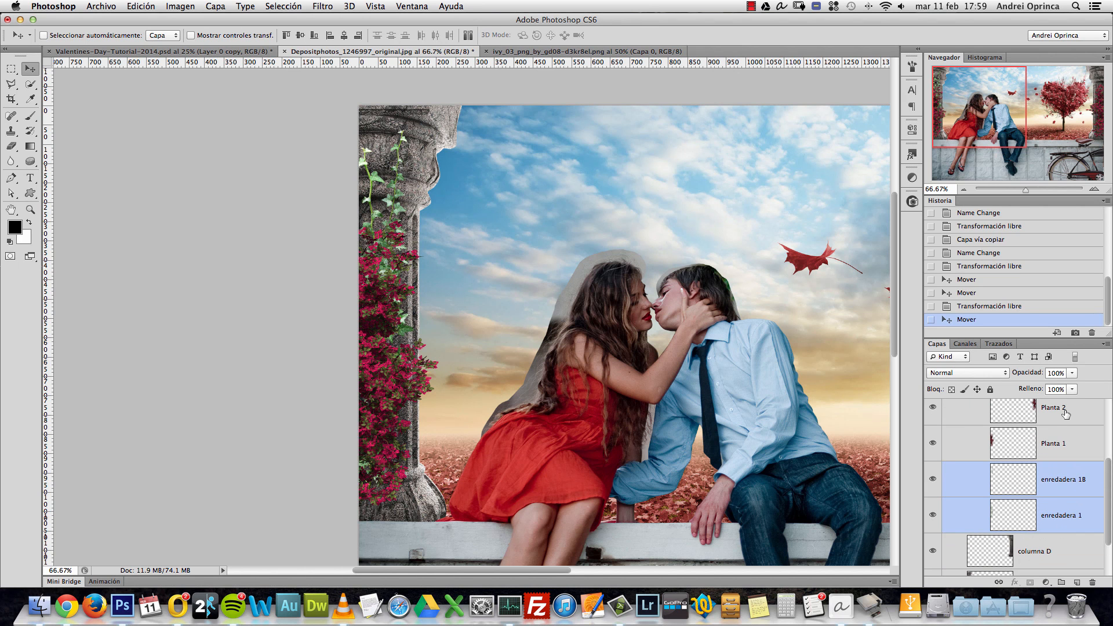
key(super+j)
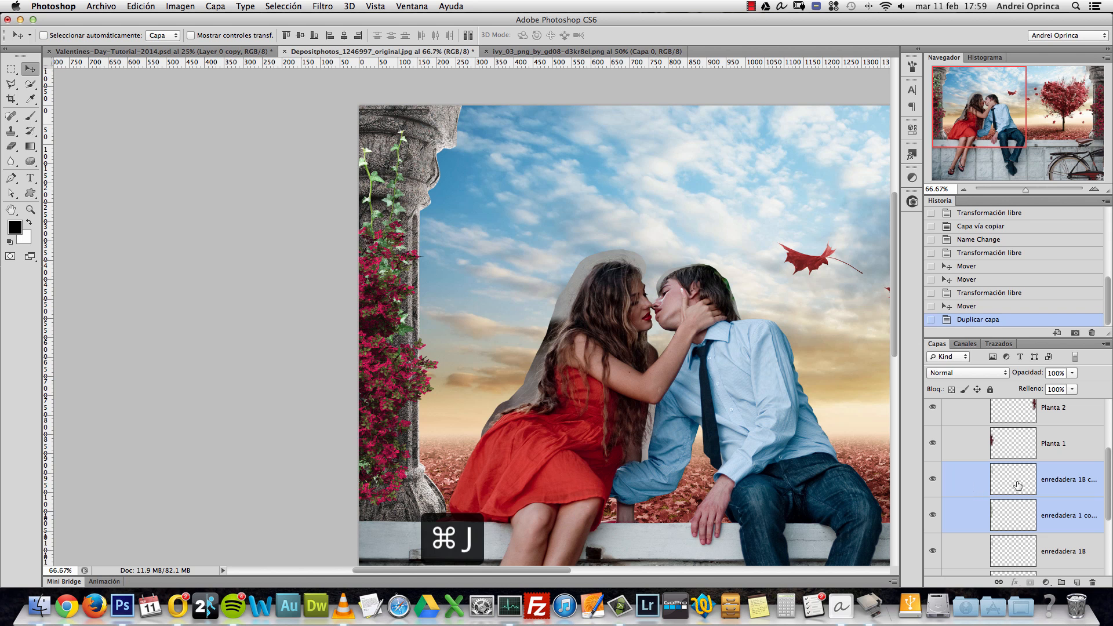
key(super+z)
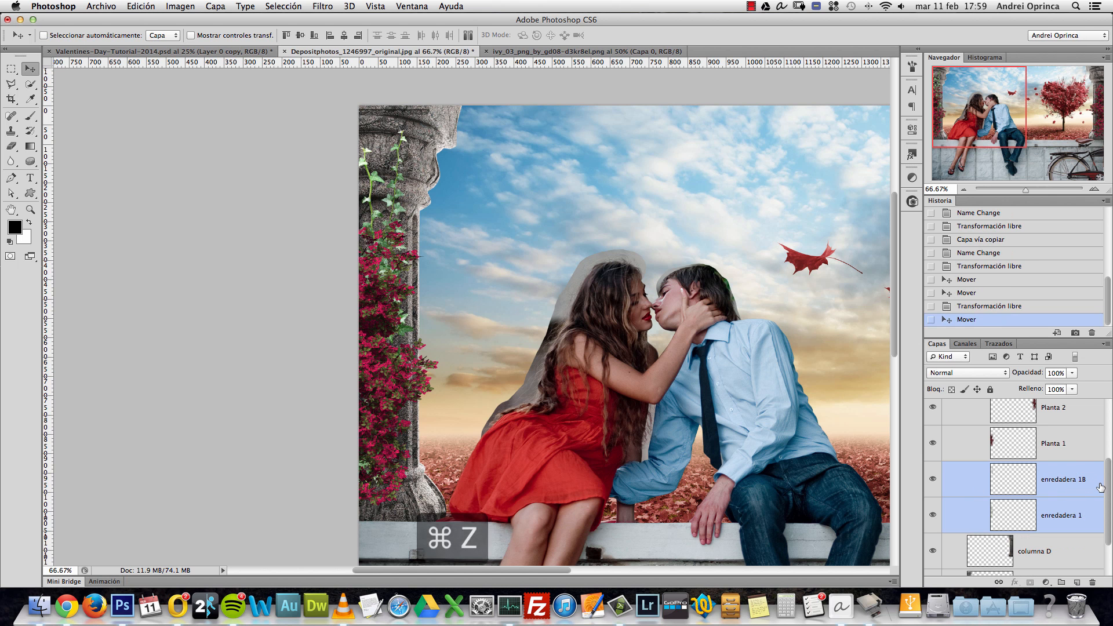
drag(1112, 486, 1111, 494)
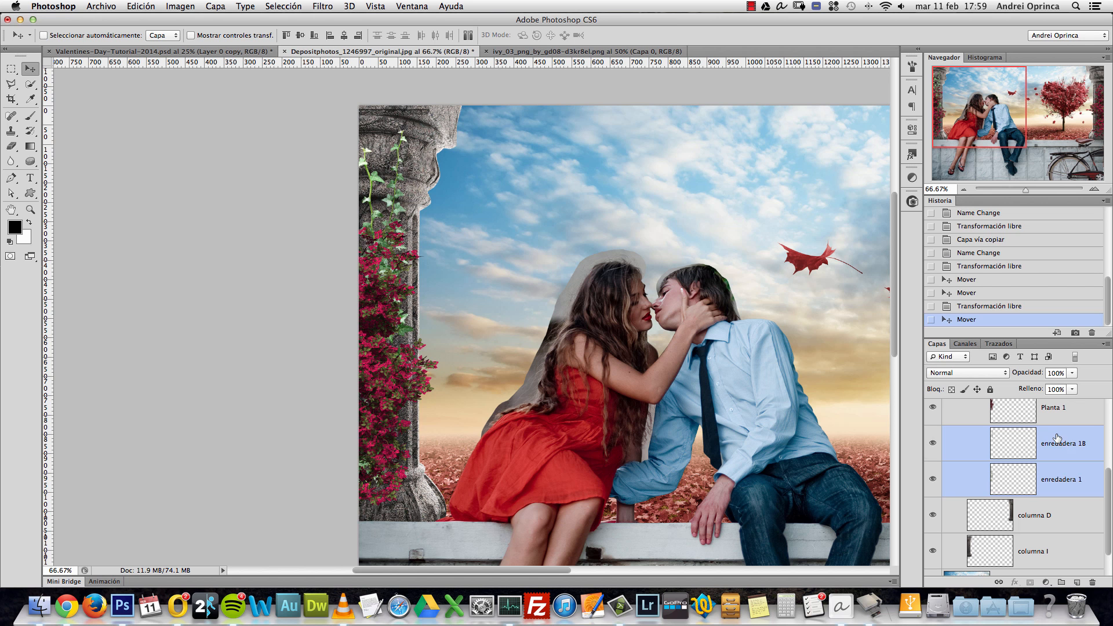
drag(1058, 438, 1054, 426)
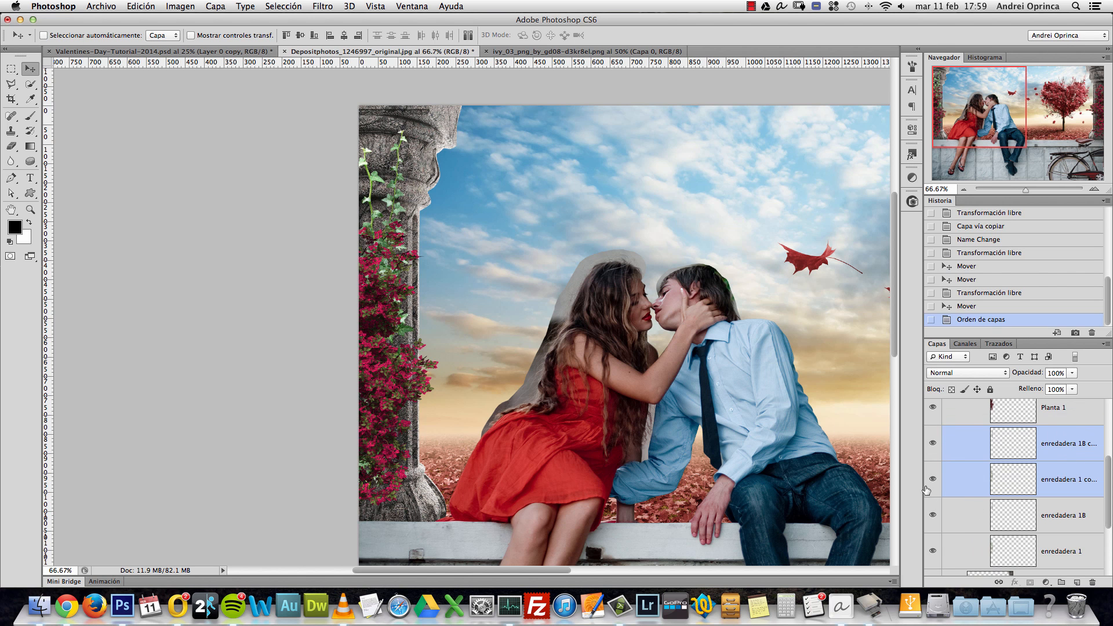
Step: Rename the copy of enredadera 1 as "enredadera 2" and the copy of enredadera 1B as "enredadera 2B"
drag(926, 490, 909, 490)
click(1071, 483)
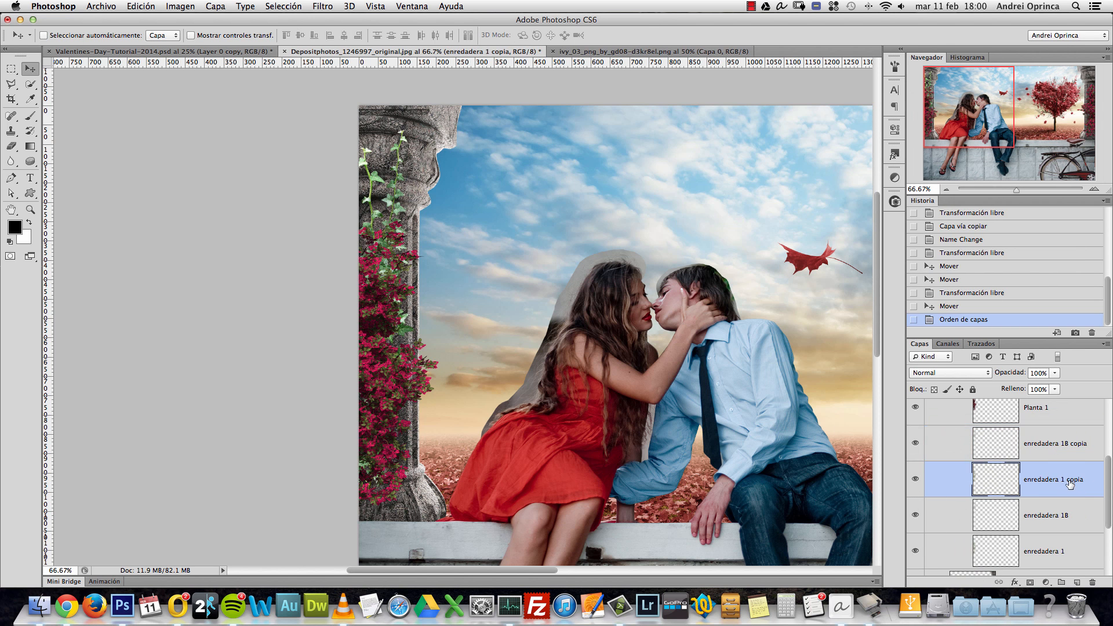
double_click(1072, 481)
click(1064, 480)
drag(1090, 484, 1092, 484)
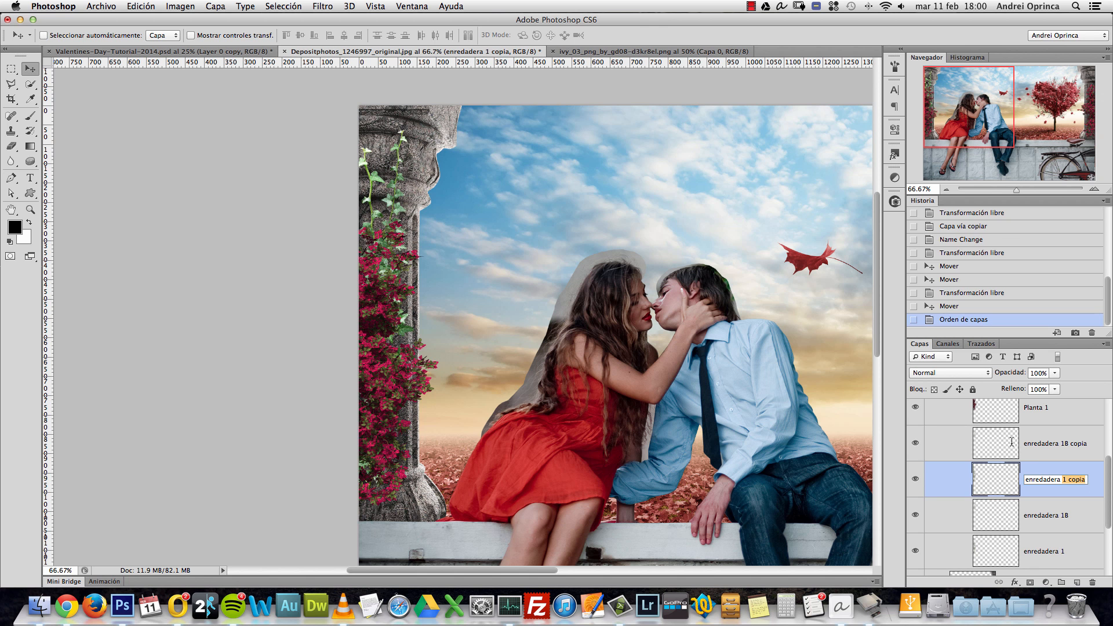
text(2)
key(Return)
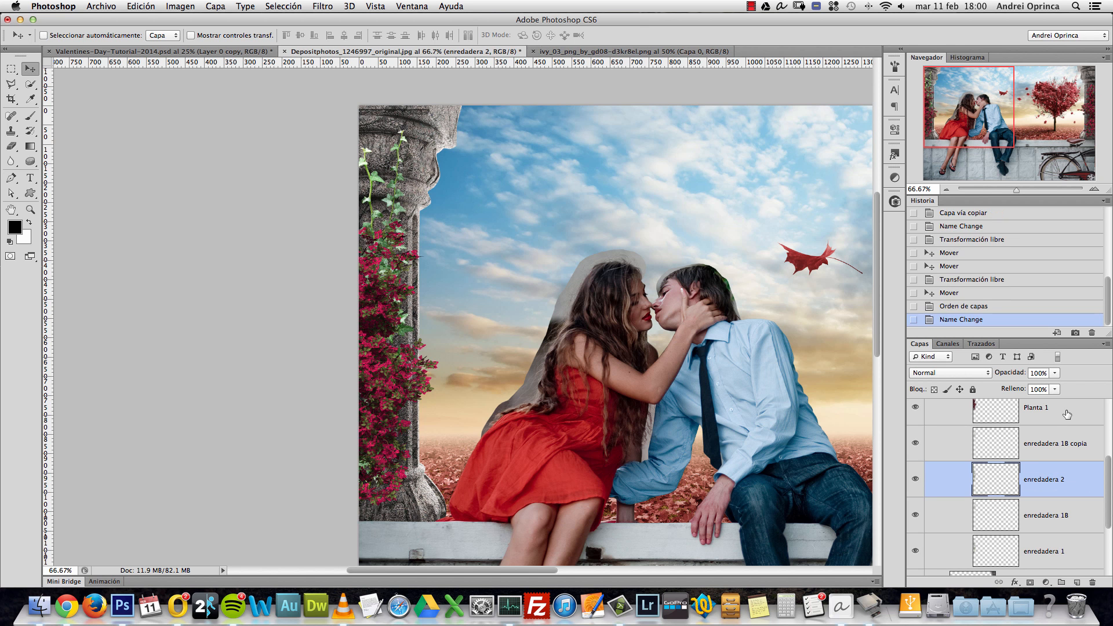
double_click(1064, 445)
drag(1063, 444, 1091, 444)
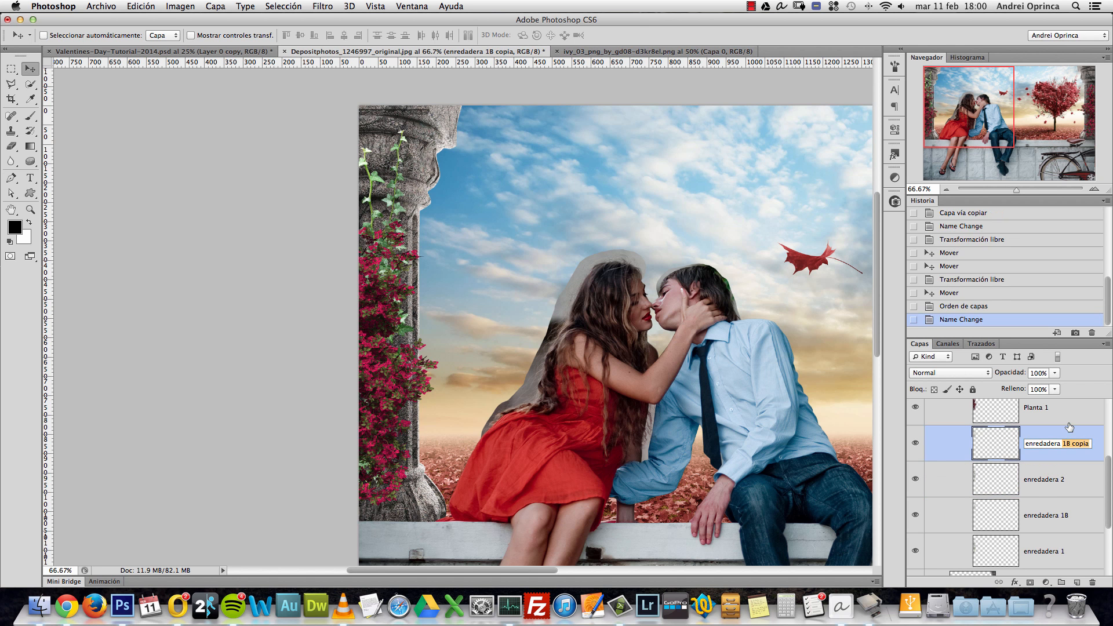
text(2B)
key(Return)
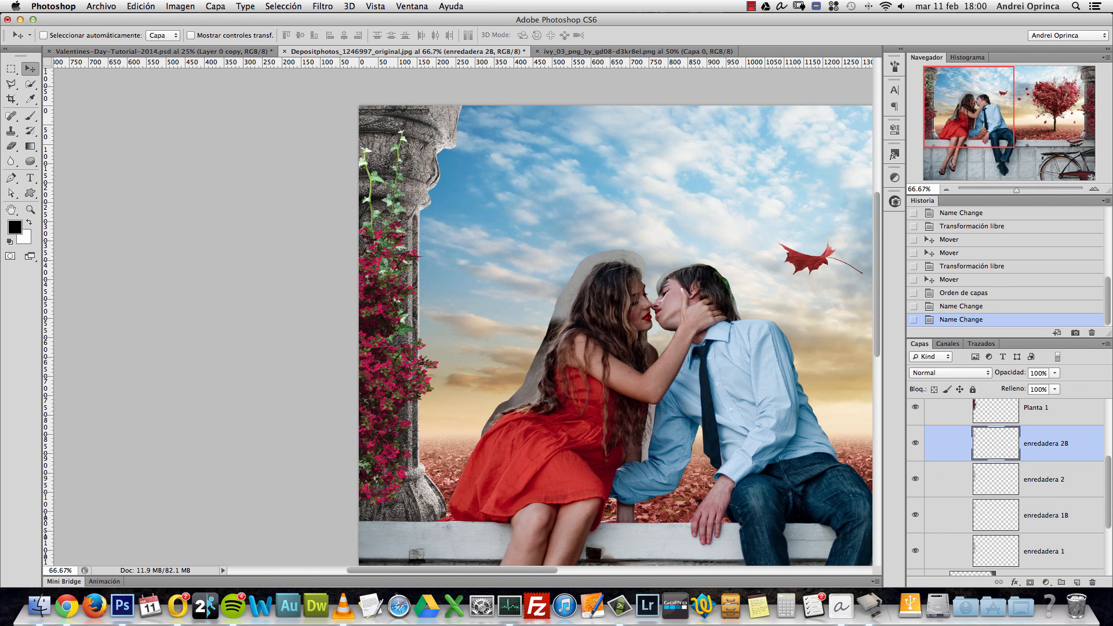
Step: Move enredadera 2 and enredadera 2B together from the left column onto the right column
shift+click(1046, 464)
alt+click(511, 268)
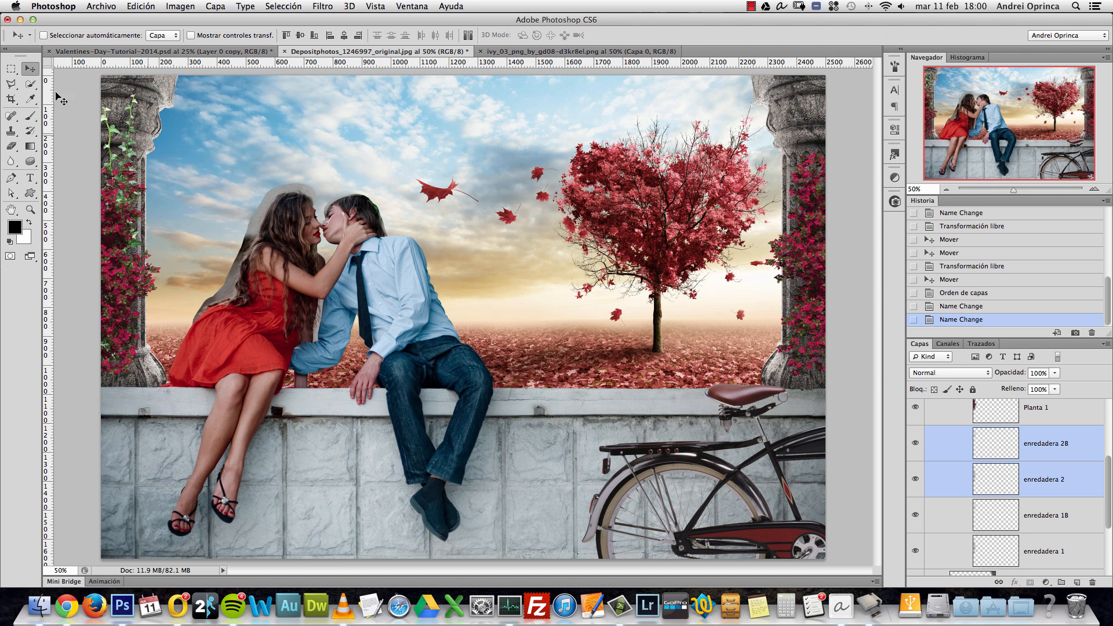
drag(251, 208, 815, 227)
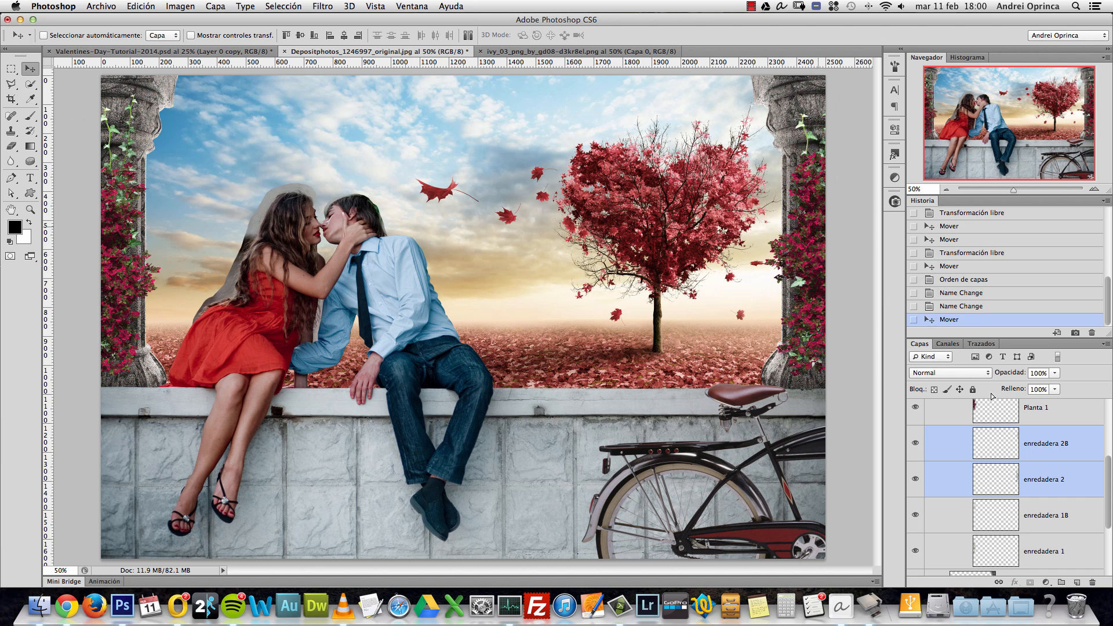
Step: Free-transform enredadera 2B, flipping it horizontally, rotating it and positioning it over the right column above the bougainvillea
click(1041, 445)
key(super+t)
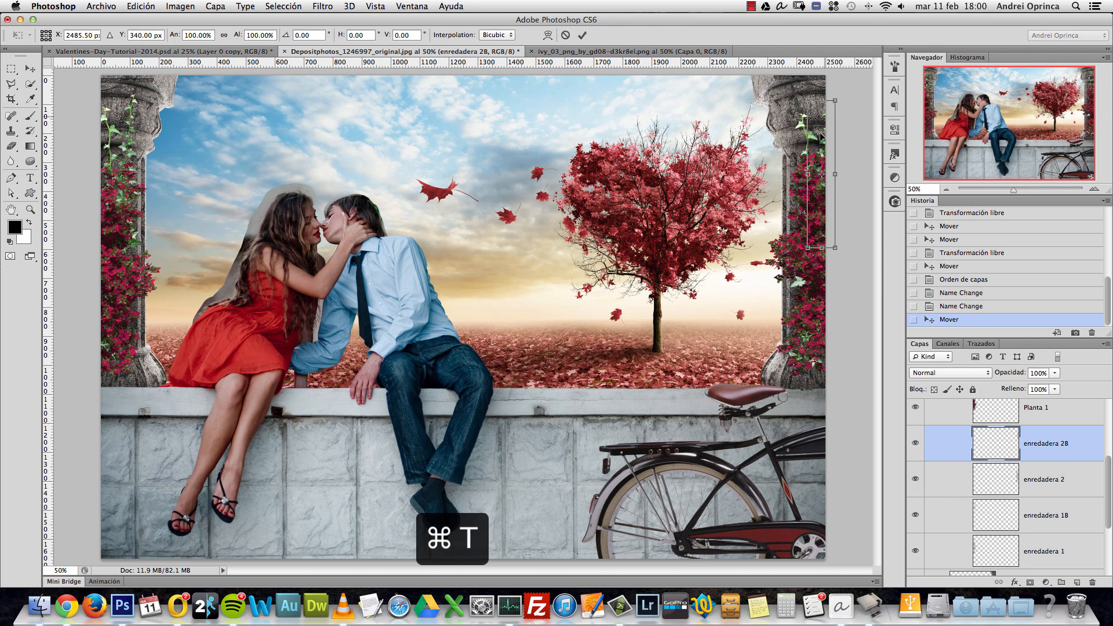
drag(821, 134, 789, 141)
drag(830, 110, 817, 99)
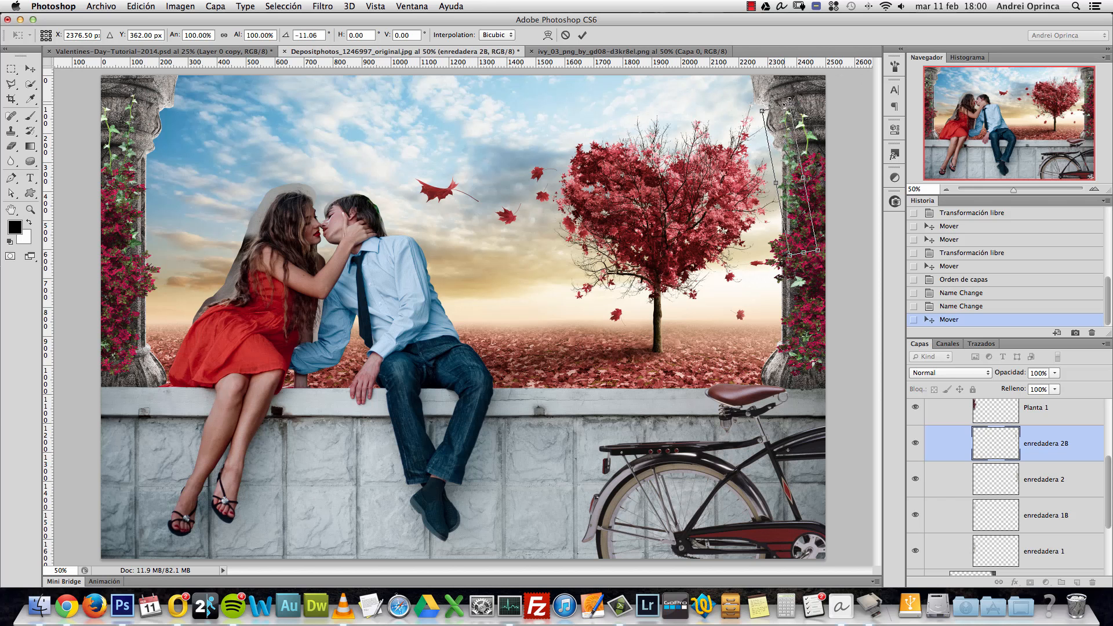
right_click(780, 126)
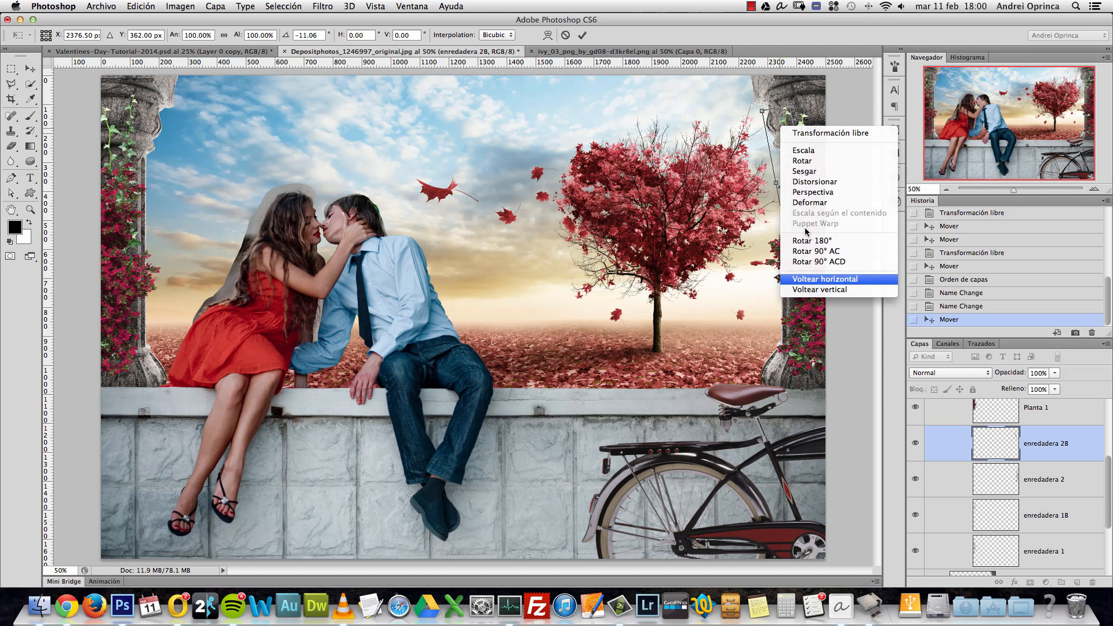
click(811, 279)
drag(829, 109, 796, 114)
drag(784, 155, 810, 151)
key(Return)
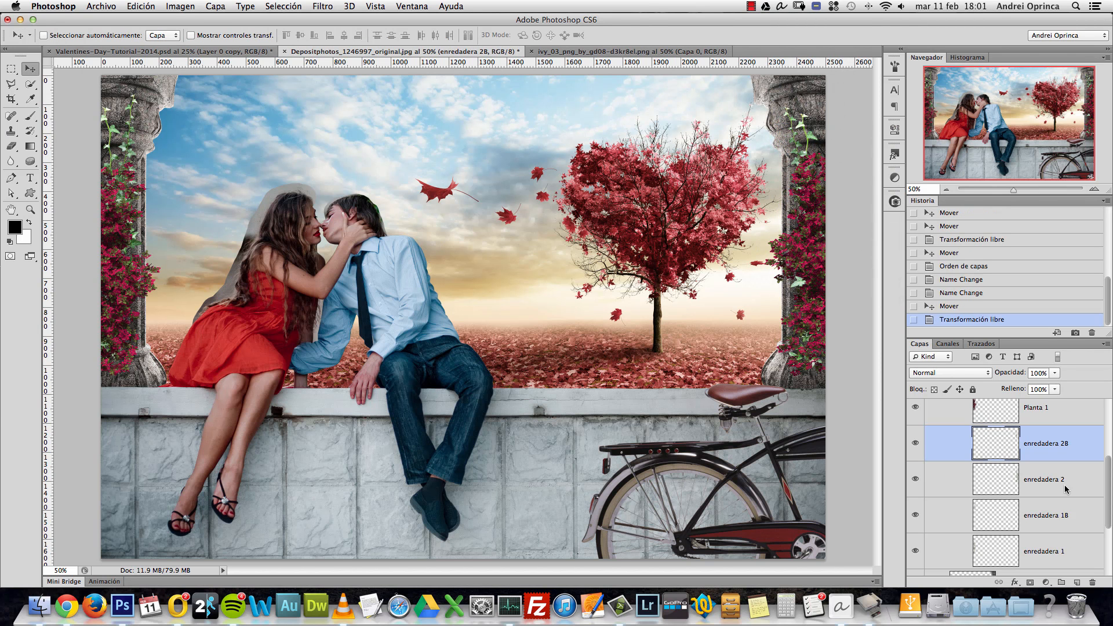
Step: Free-transform enredadera 2, scaling it to about 77%, rotating it about 7° and placing it over the upper part of the right column
click(1071, 483)
key(super+t)
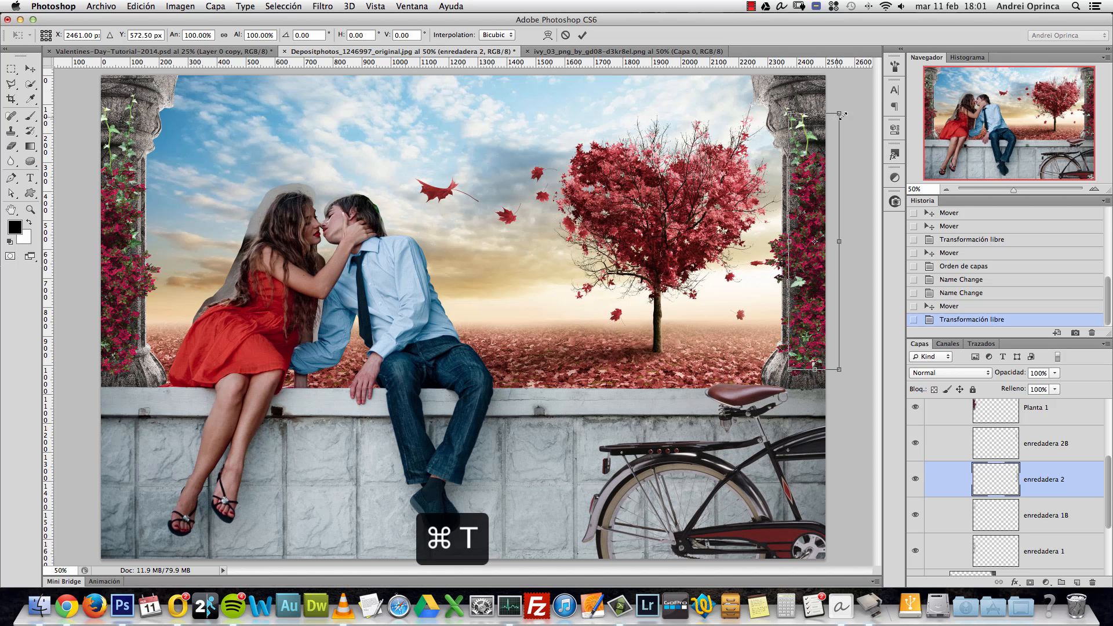
drag(839, 114, 828, 172)
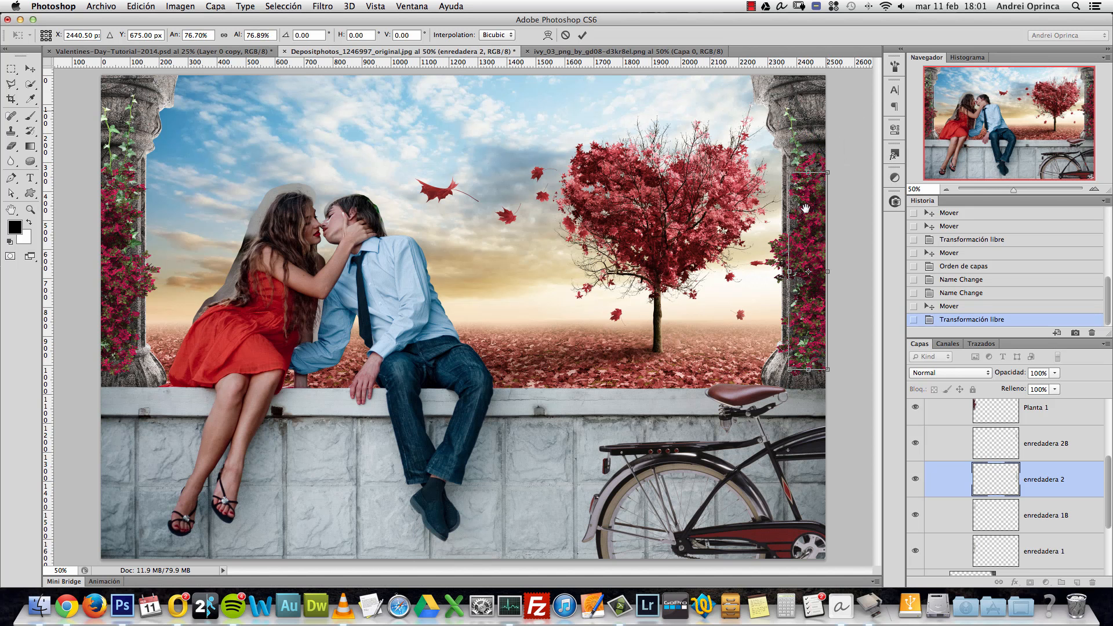
drag(805, 208, 817, 105)
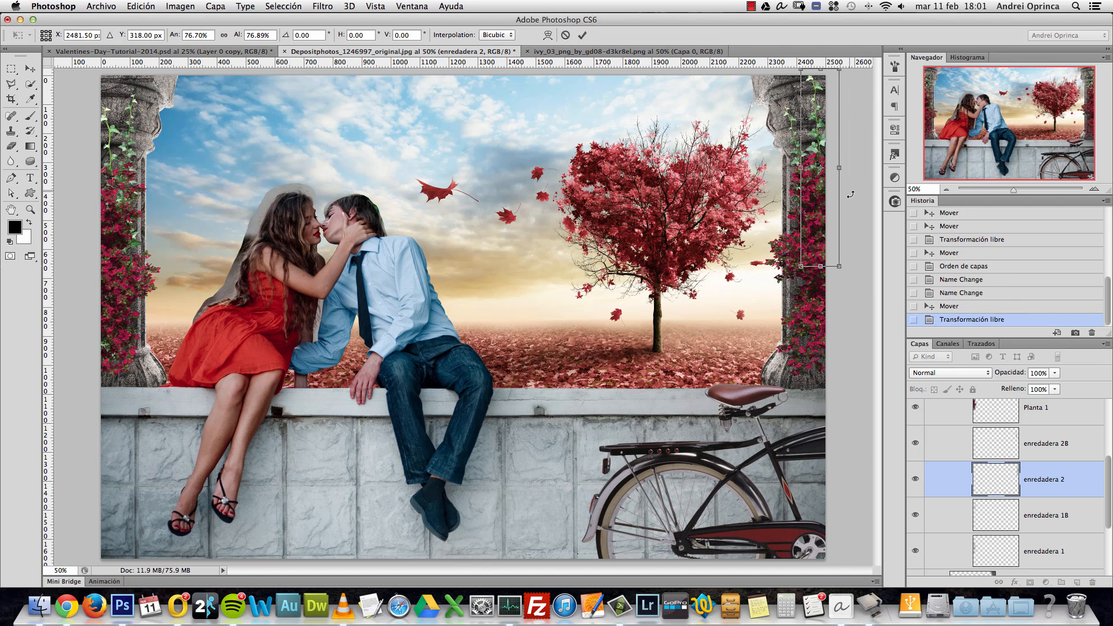
drag(850, 155, 849, 163)
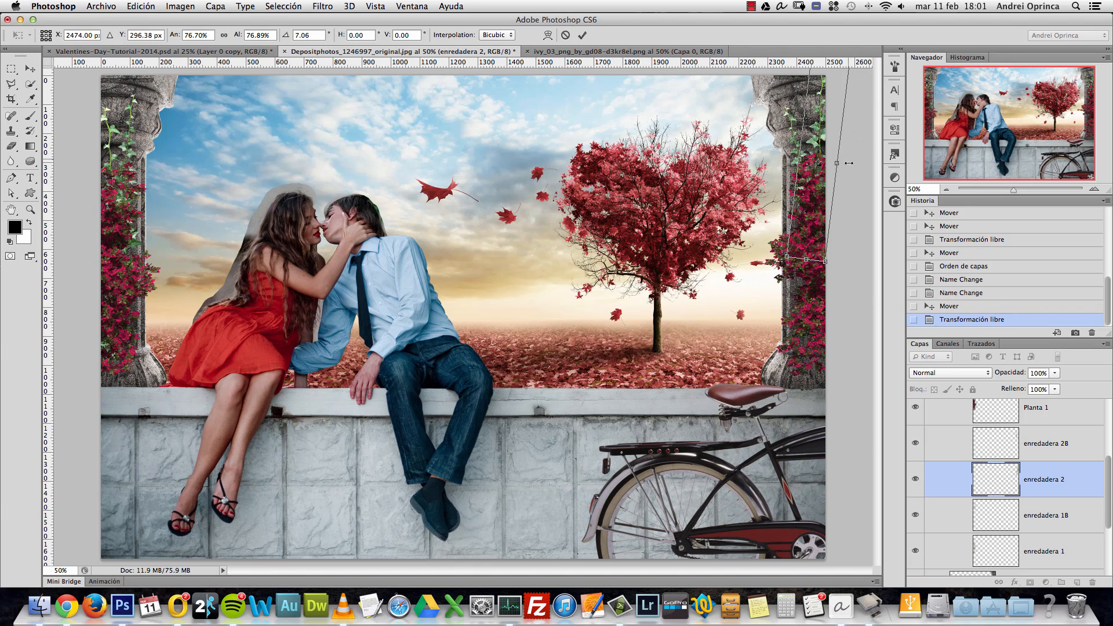
key(Return)
key(super+1)
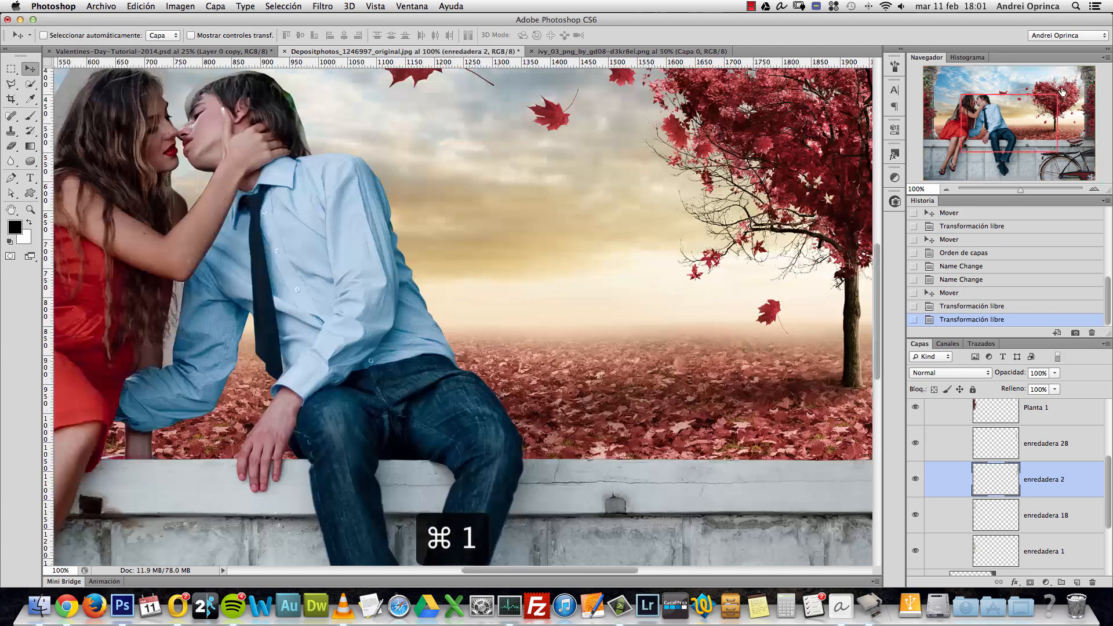
drag(1062, 91, 1079, 93)
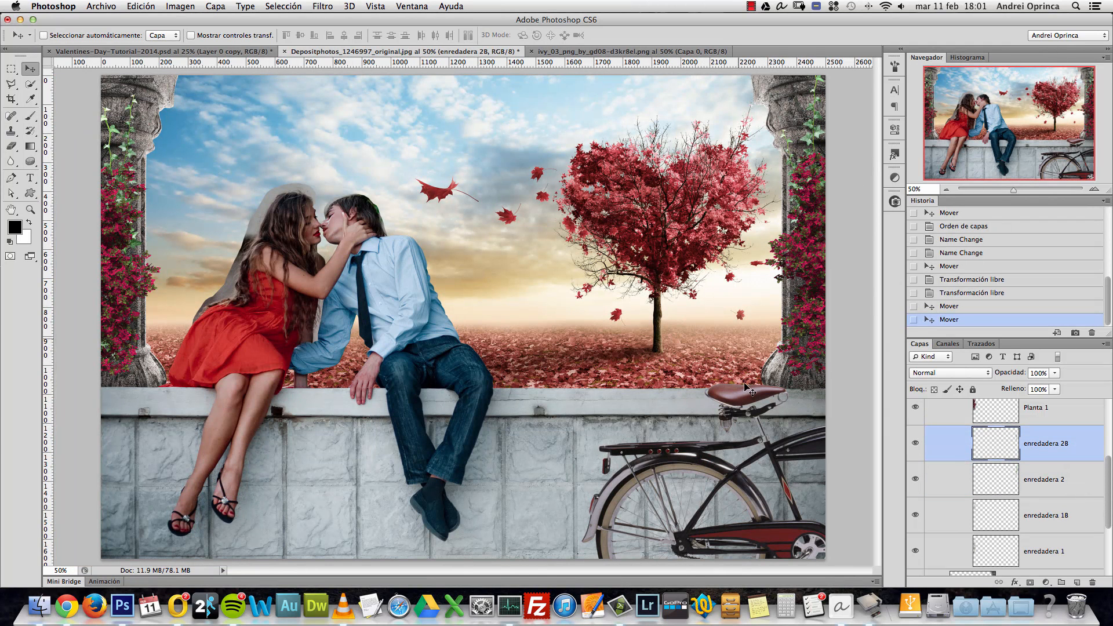
Step: Collapse the plantas group, then collapse its parent Columnas group
scroll(1111, 463, up, 3)
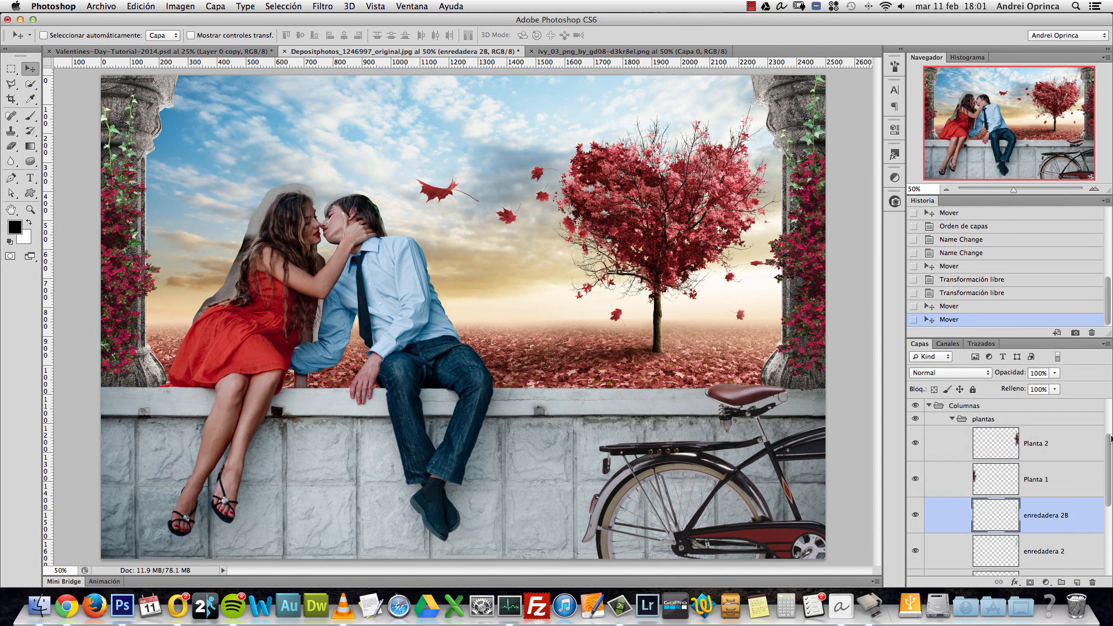
click(961, 457)
click(952, 455)
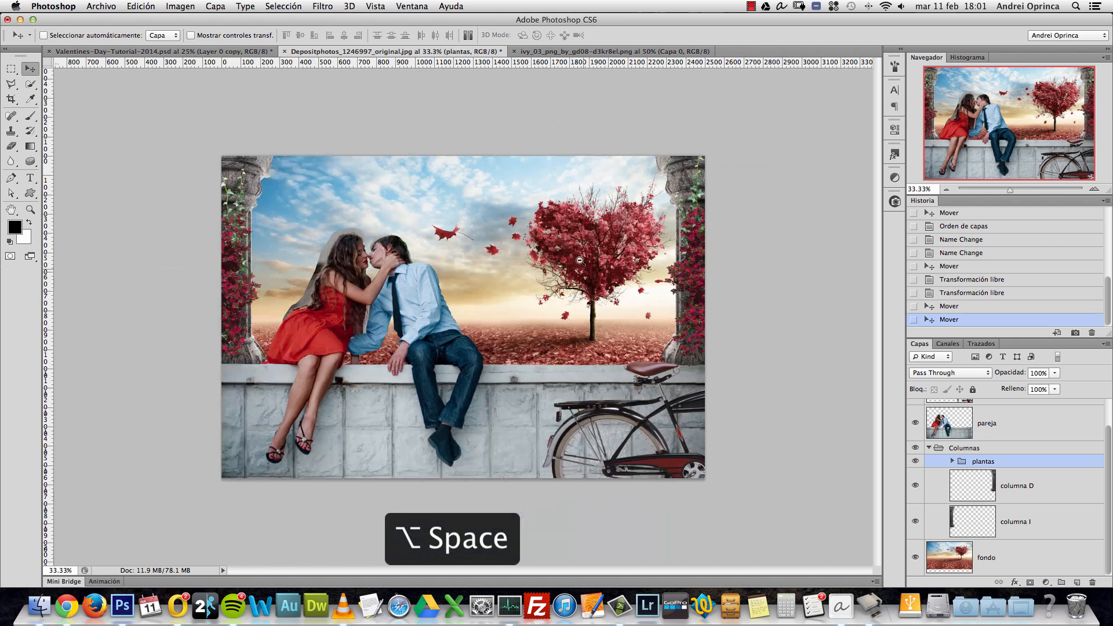
alt+click(583, 267)
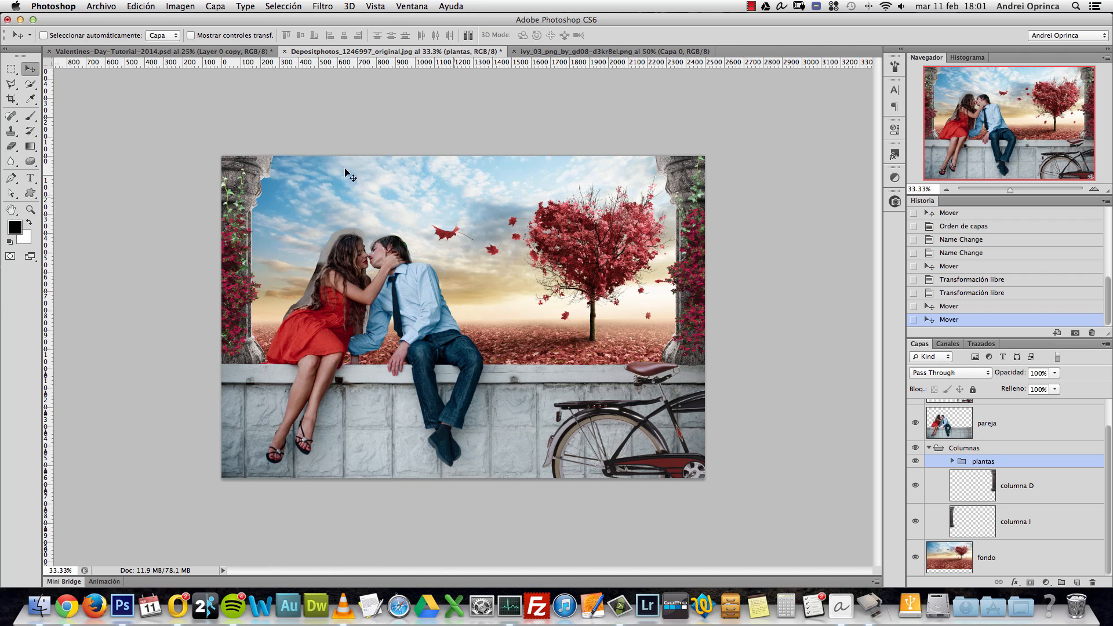
super+click(565, 235)
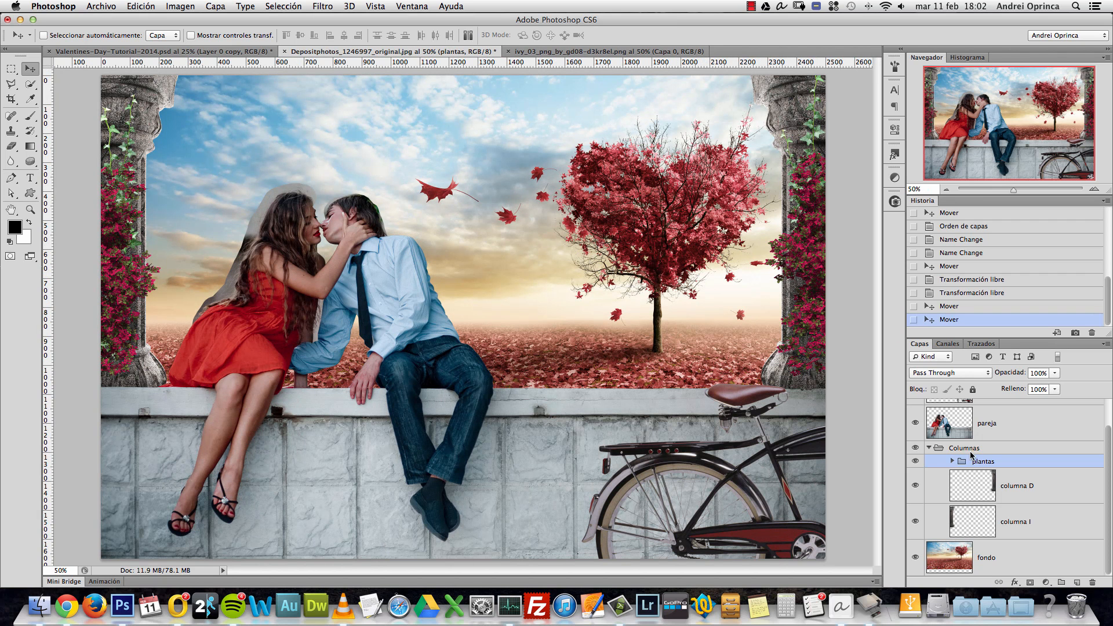
click(1040, 496)
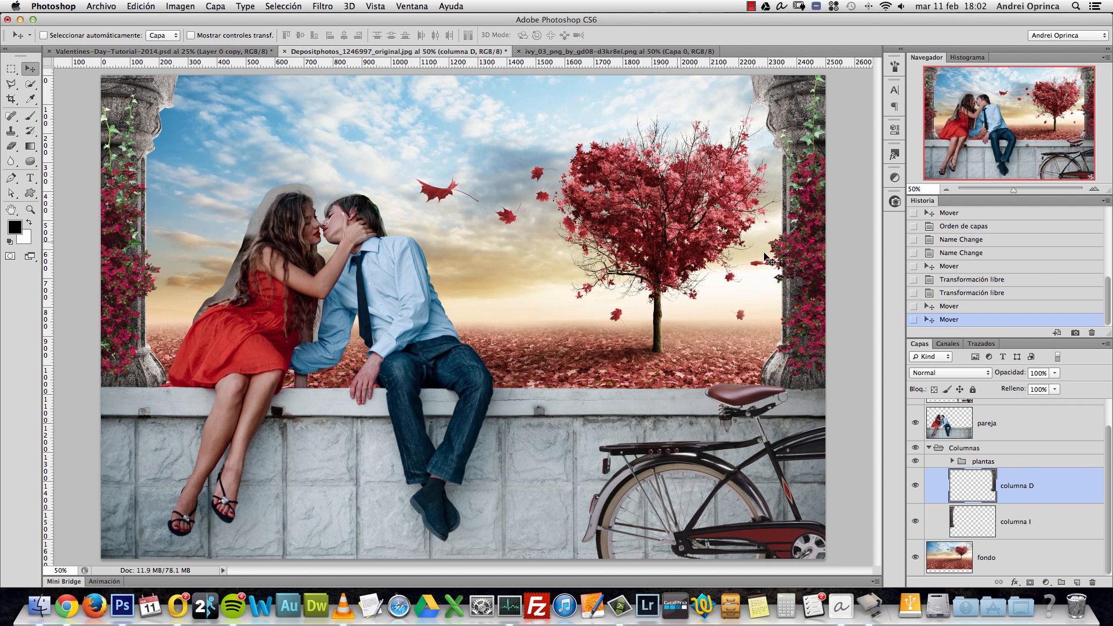
click(929, 448)
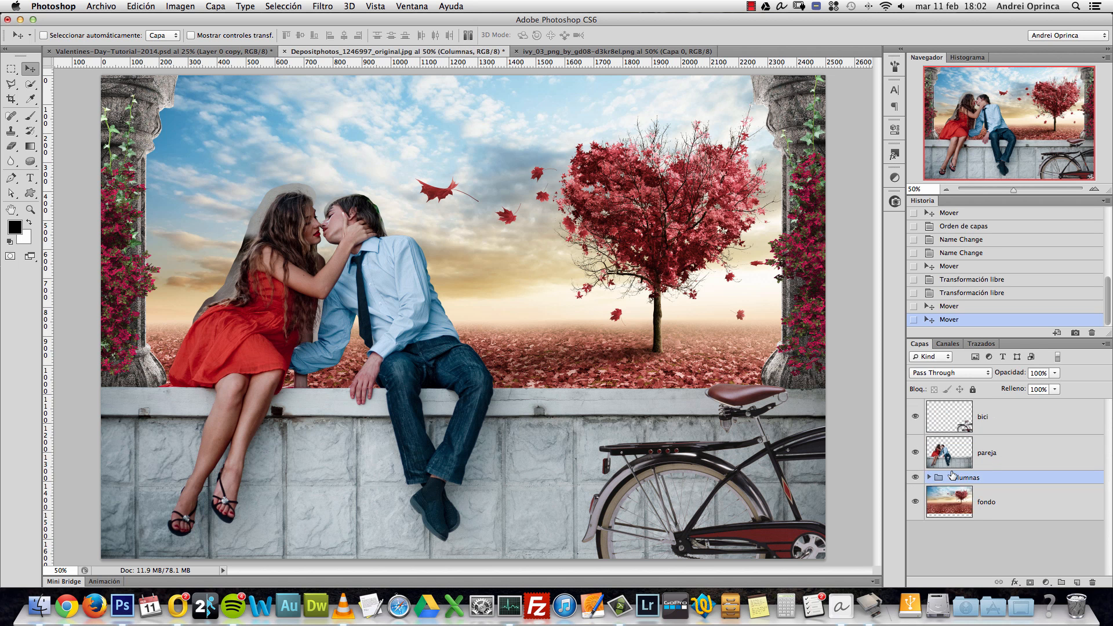
Step: Toggle the visibility of the Columnas group and its plantas subgroup to compare the scene with and without them
click(916, 478)
click(916, 478)
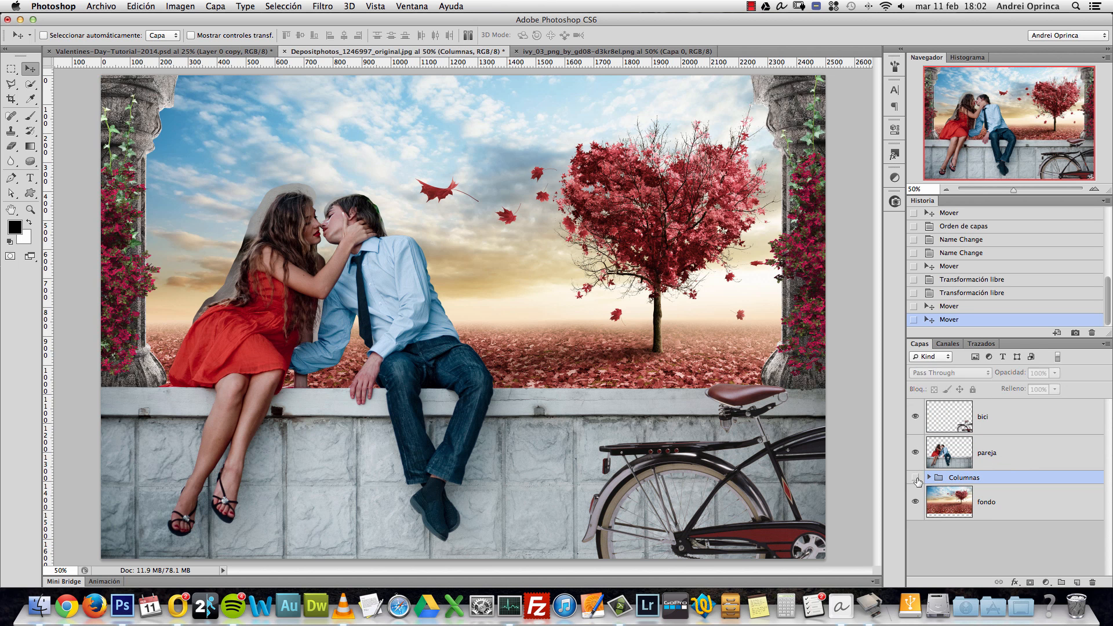
click(916, 478)
click(916, 478)
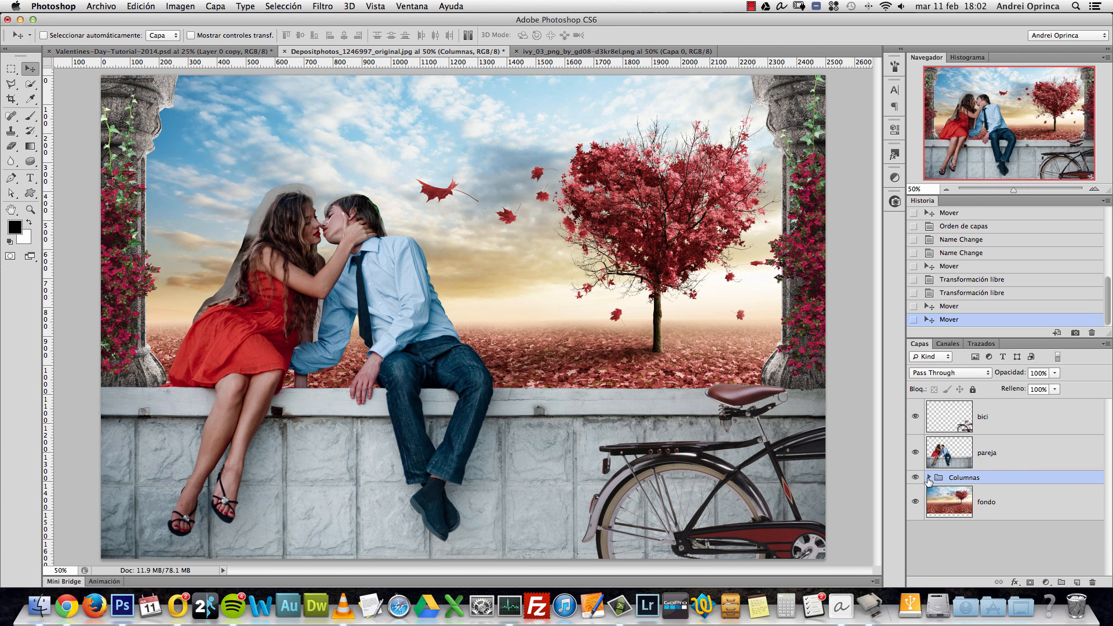
click(929, 478)
click(988, 493)
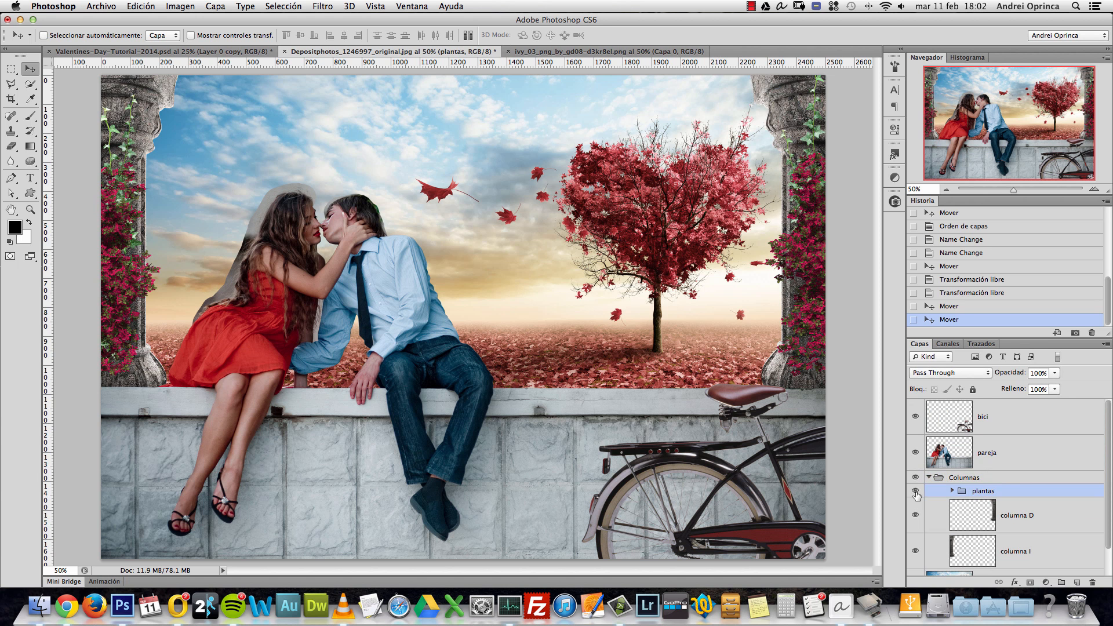
click(916, 492)
click(916, 491)
click(937, 479)
click(929, 478)
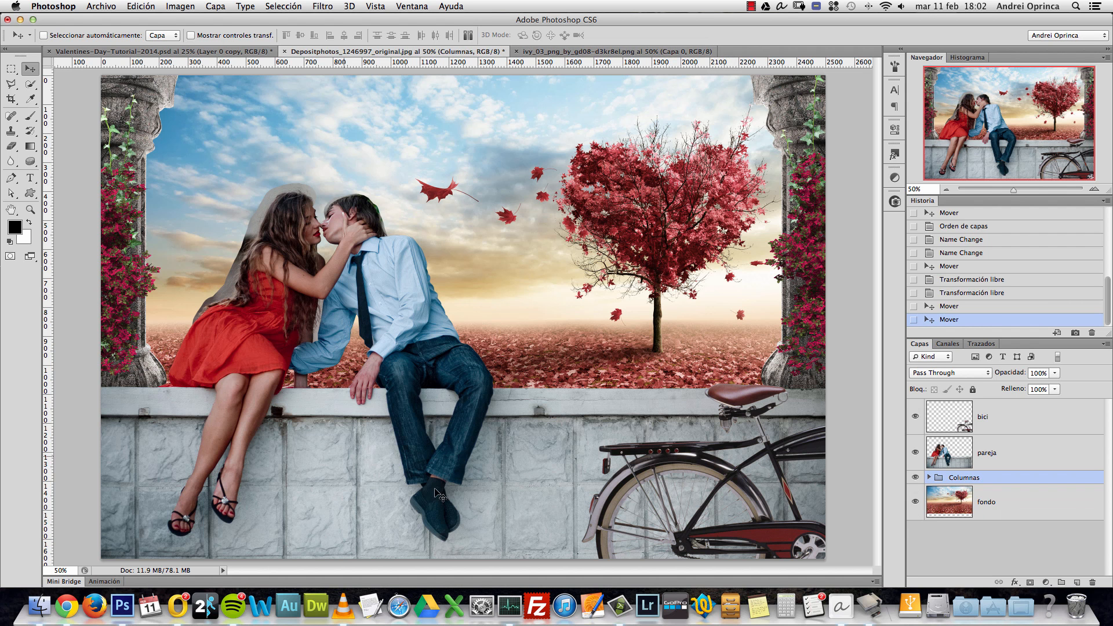
Step: Close the ivy_03 image and open png_viny_leaves_by_moonglowlilly-d5n4df5.png from the Stock folder
click(613, 52)
key(super+w)
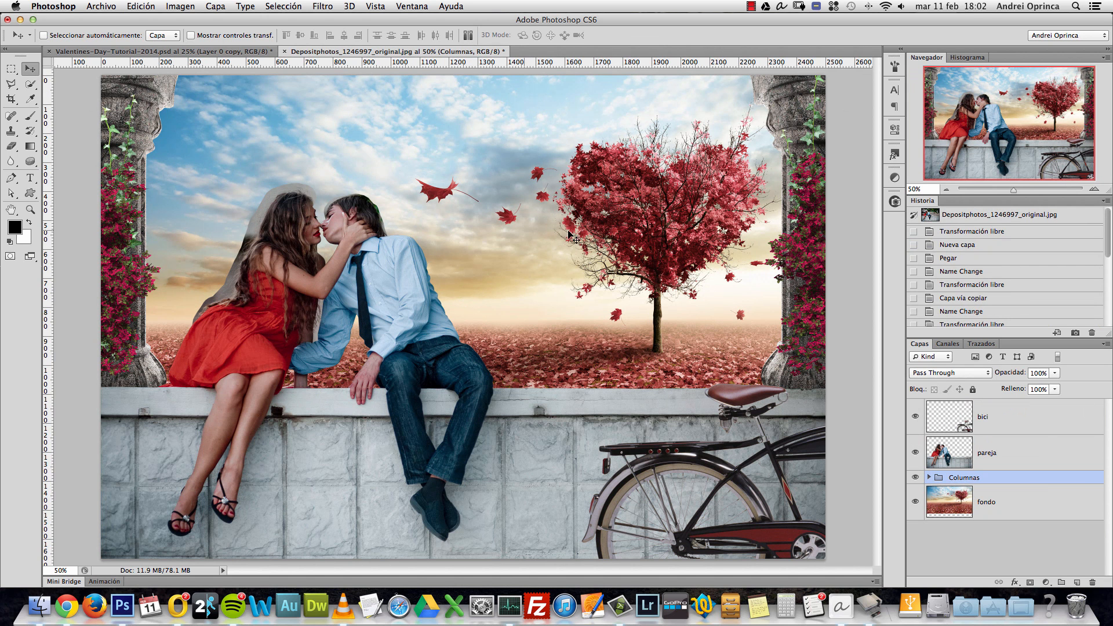
key(super+o)
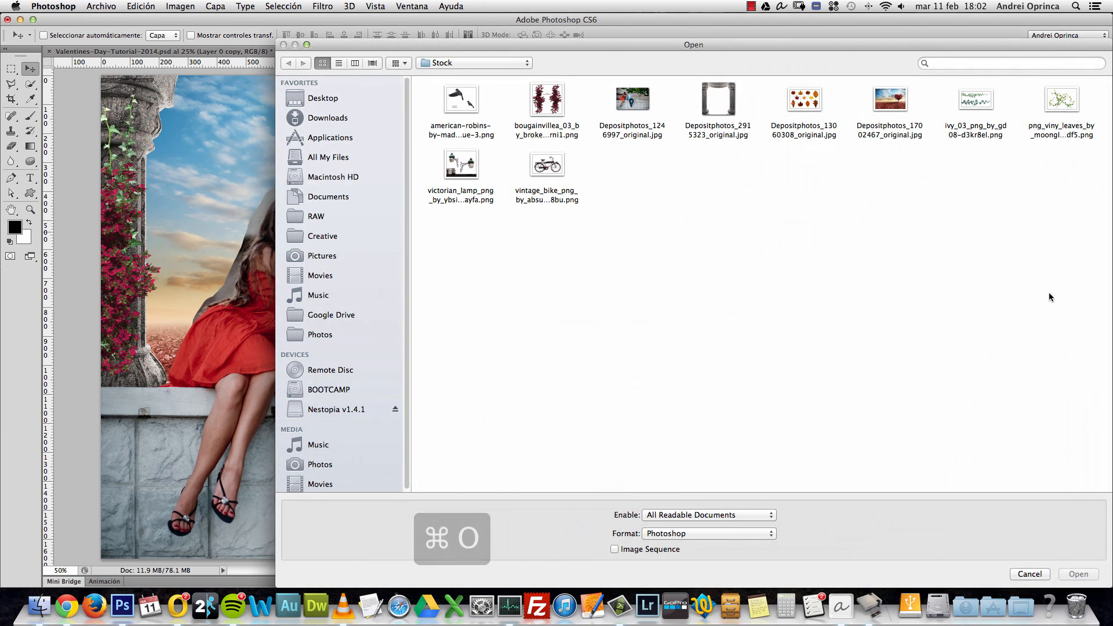
click(1055, 109)
key(Return)
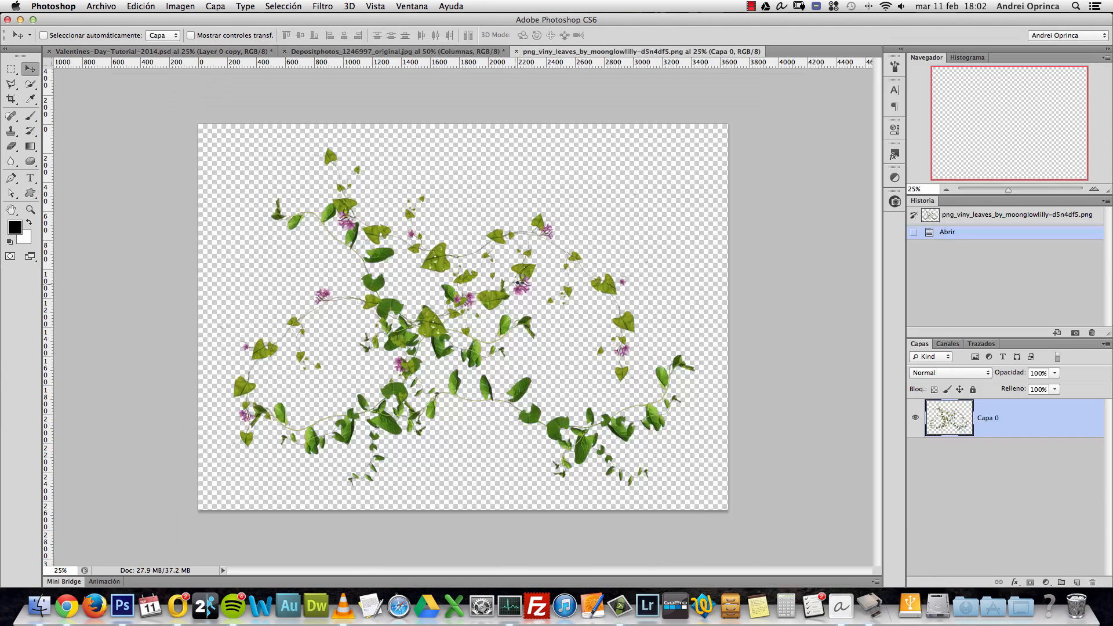
Step: Copy the entire viny leaves image and close its document
key(super+1)
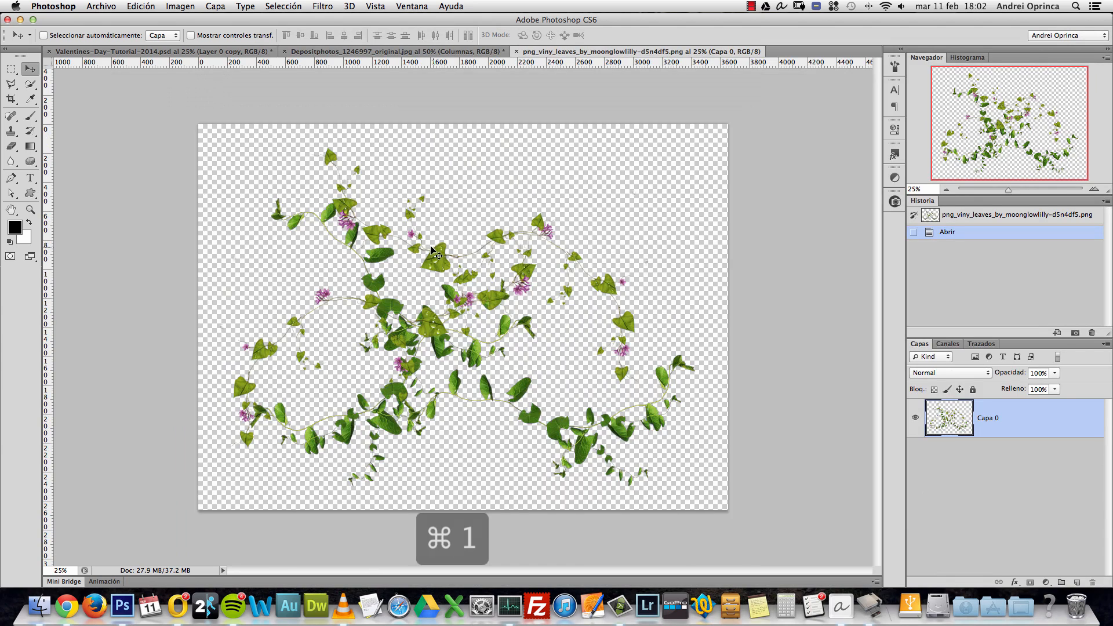
scroll(524, 300, left, 13)
scroll(524, 299, up, 4)
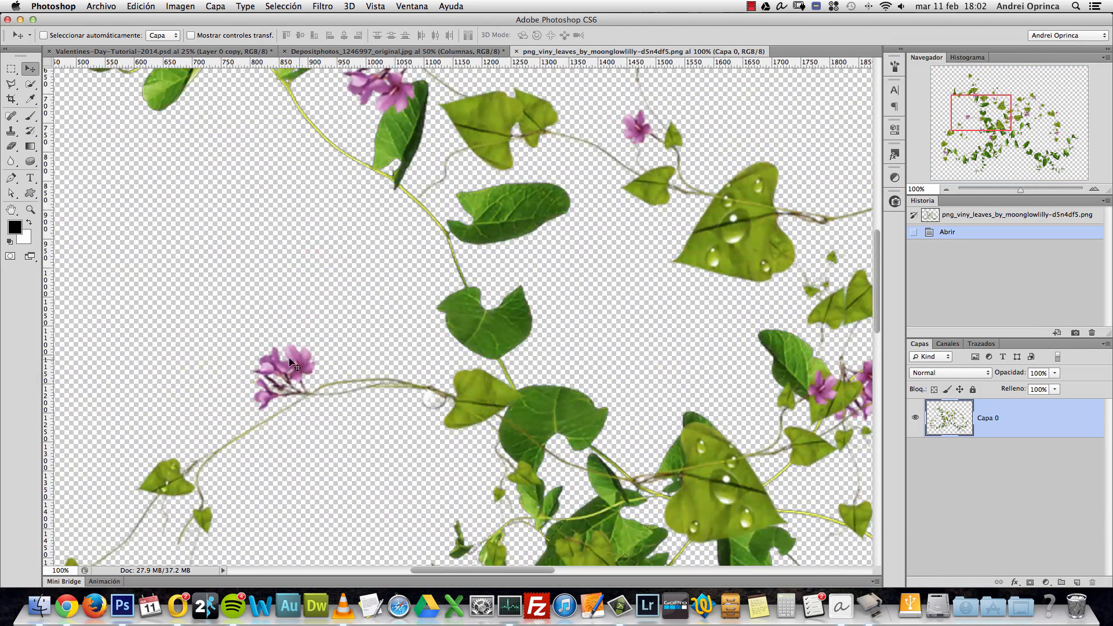
alt+click(416, 383)
alt+click(416, 383)
alt+click(671, 342)
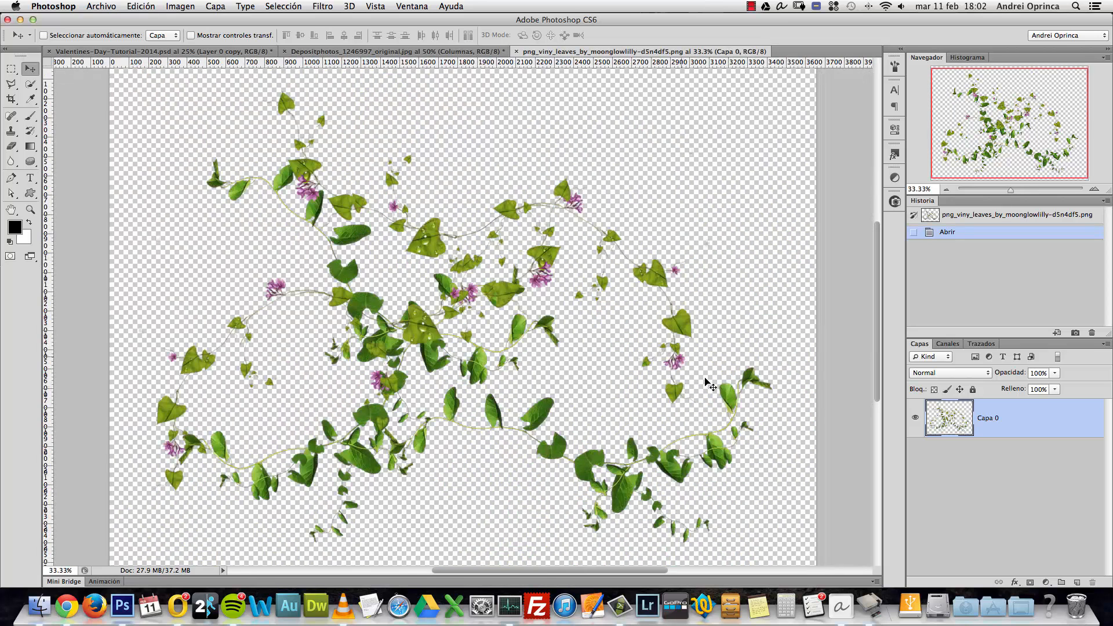
alt+click(677, 380)
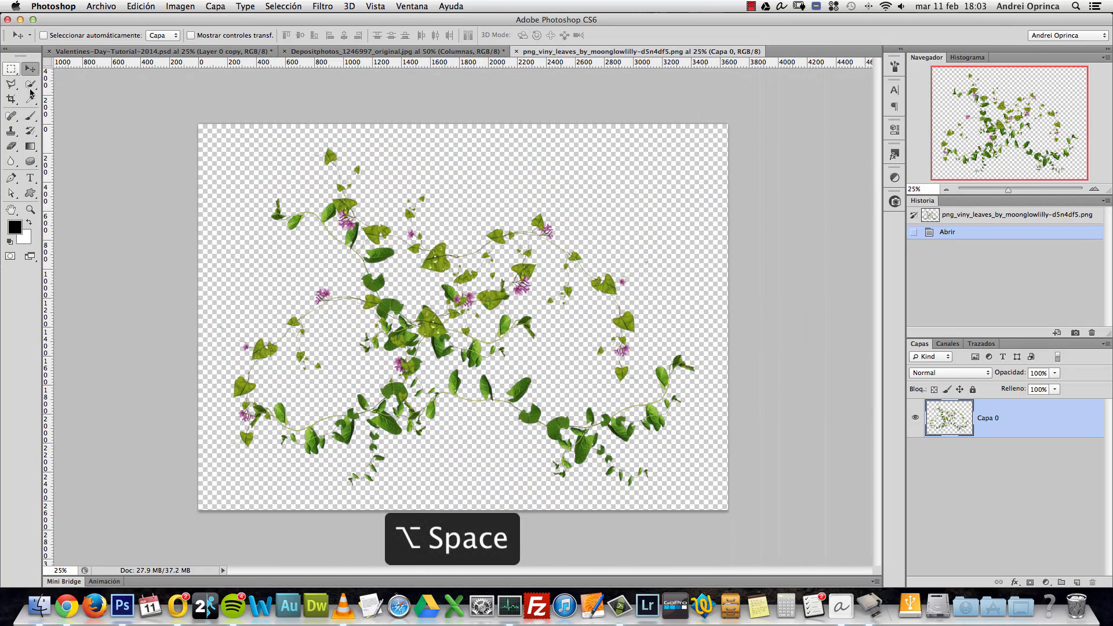
click(11, 68)
key(super+a)
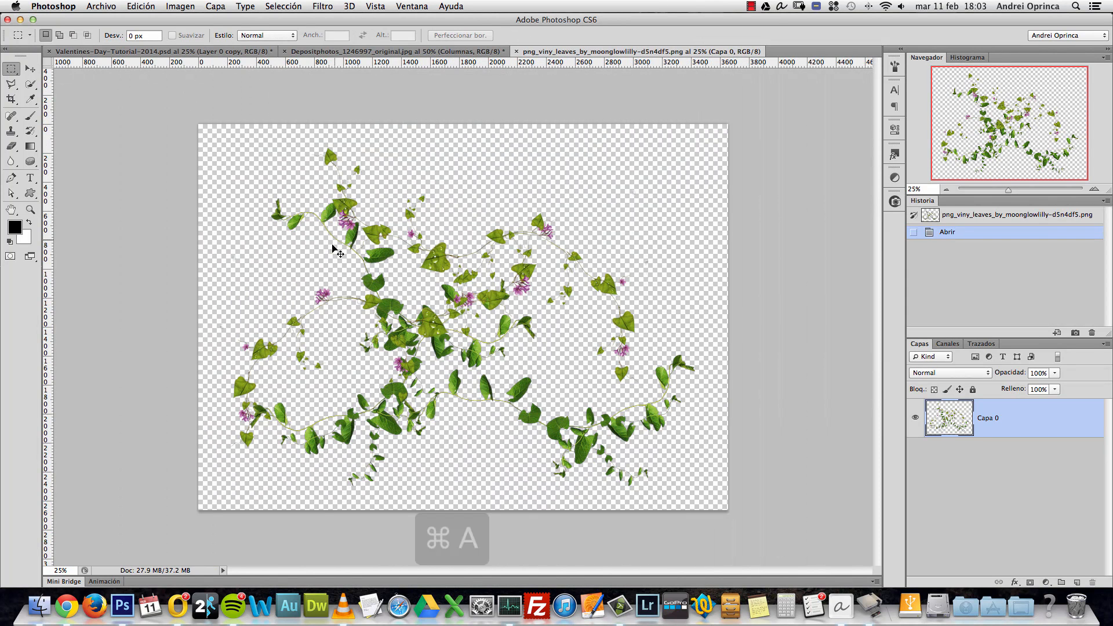
key(super+c)
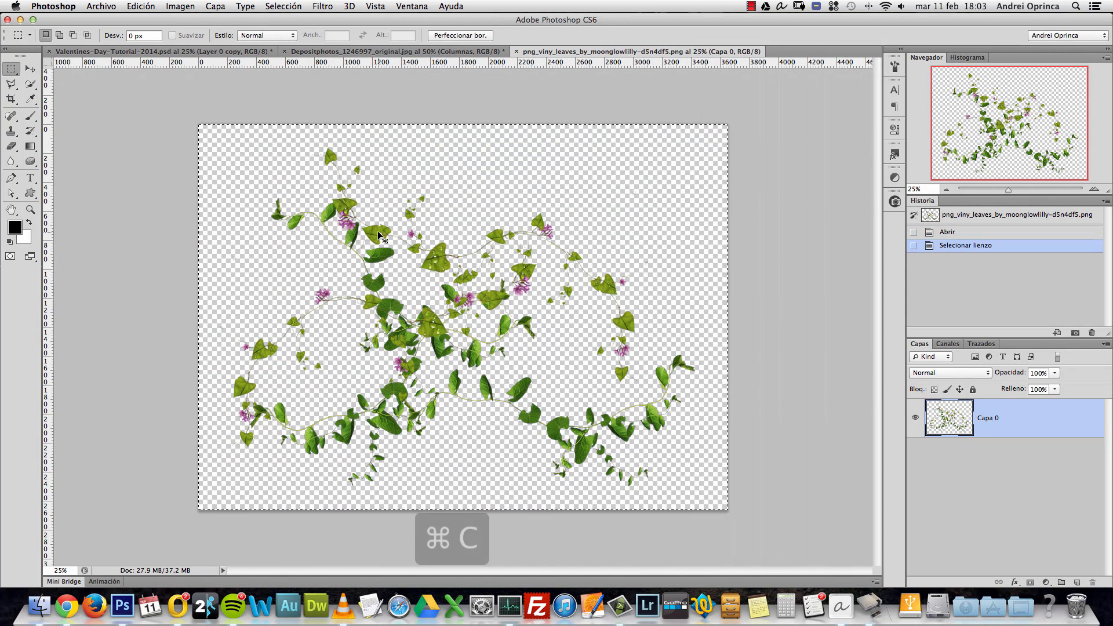
key(super+w)
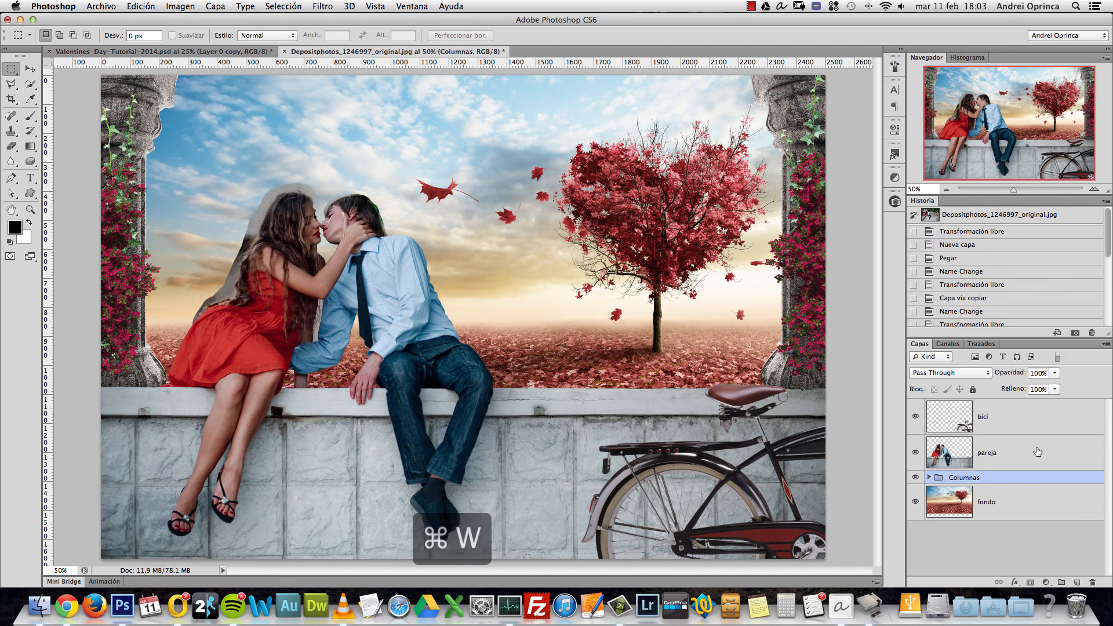
Step: Paste the viny leaves into the composite, move them down over the wall and place their layer directly above pareja
click(1036, 456)
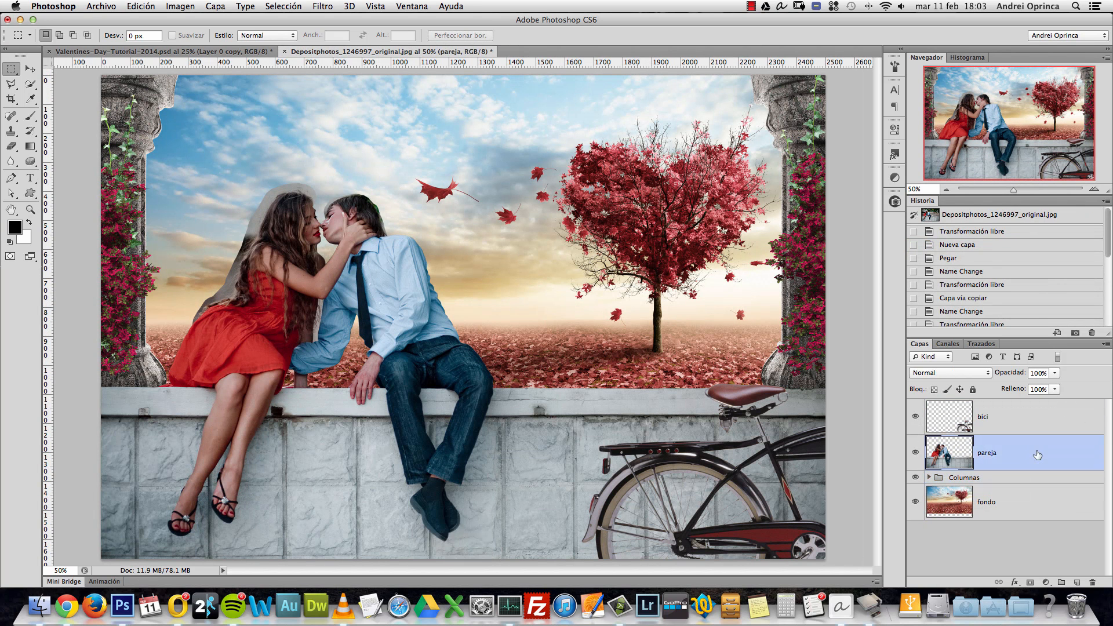
click(1017, 481)
key(super+v)
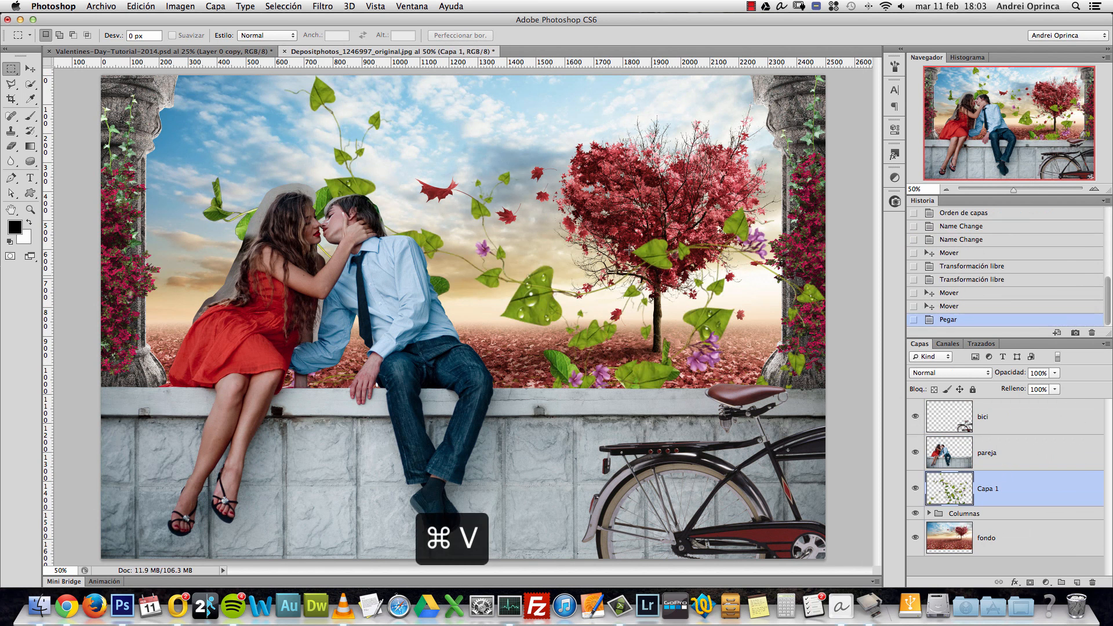
key(v)
drag(633, 246, 520, 362)
drag(1017, 485, 1022, 456)
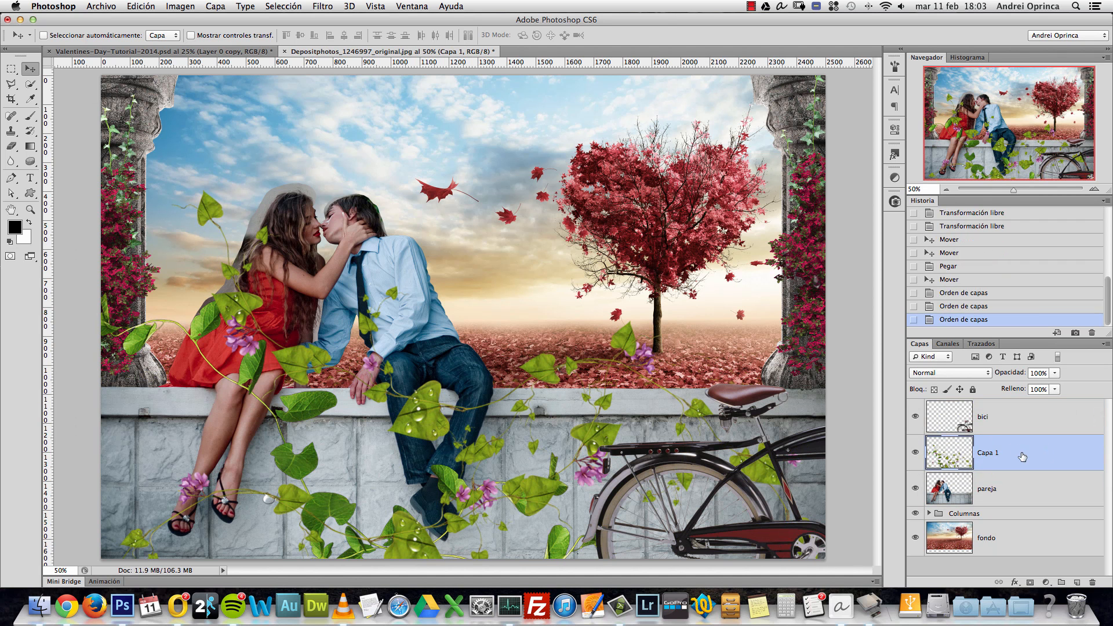
Step: Rename the pasted viny leaves layer as "enredadera muro"
double_click(990, 453)
text(enredader)
key(Return)
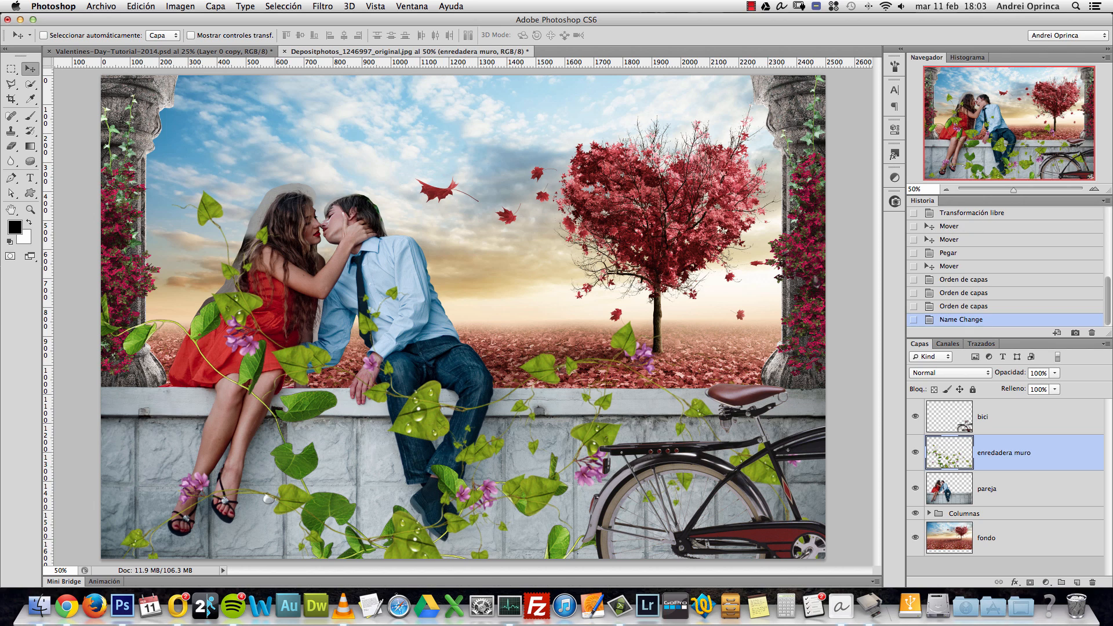
Step: Scale the enredadera muro vines to 30% and move them to the lower wall behind the bicycle's wheel
key(super+t)
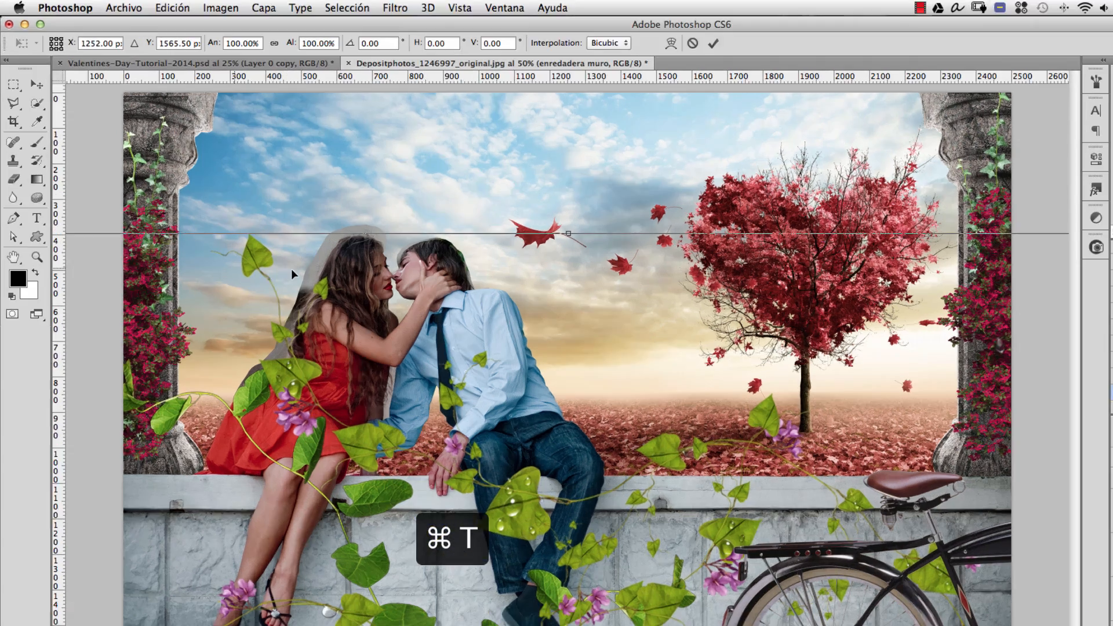
click(274, 43)
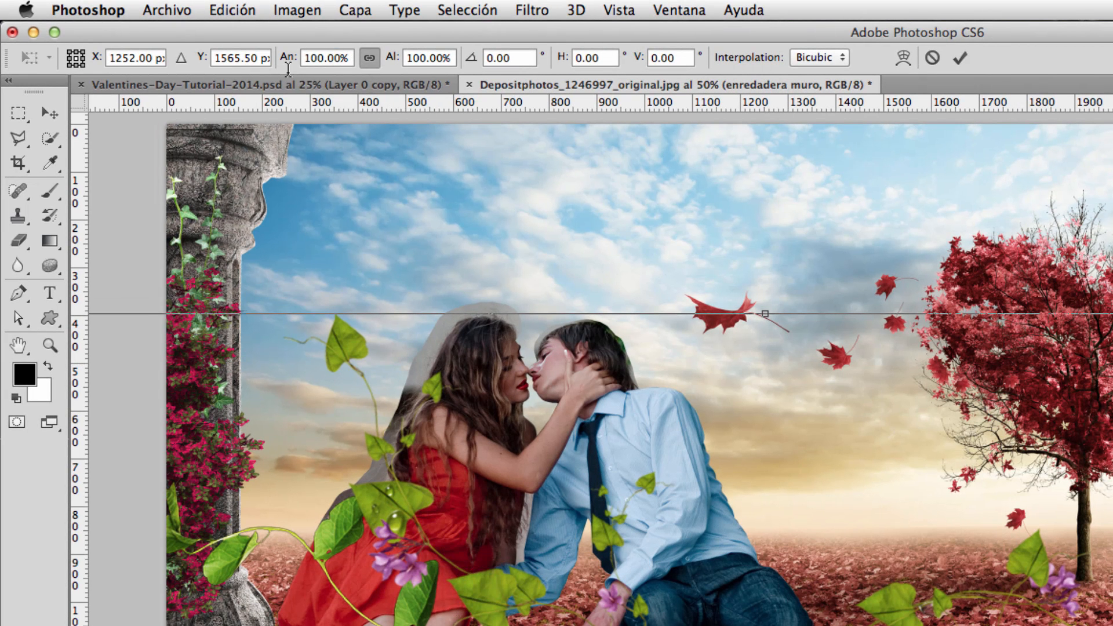
click(324, 57)
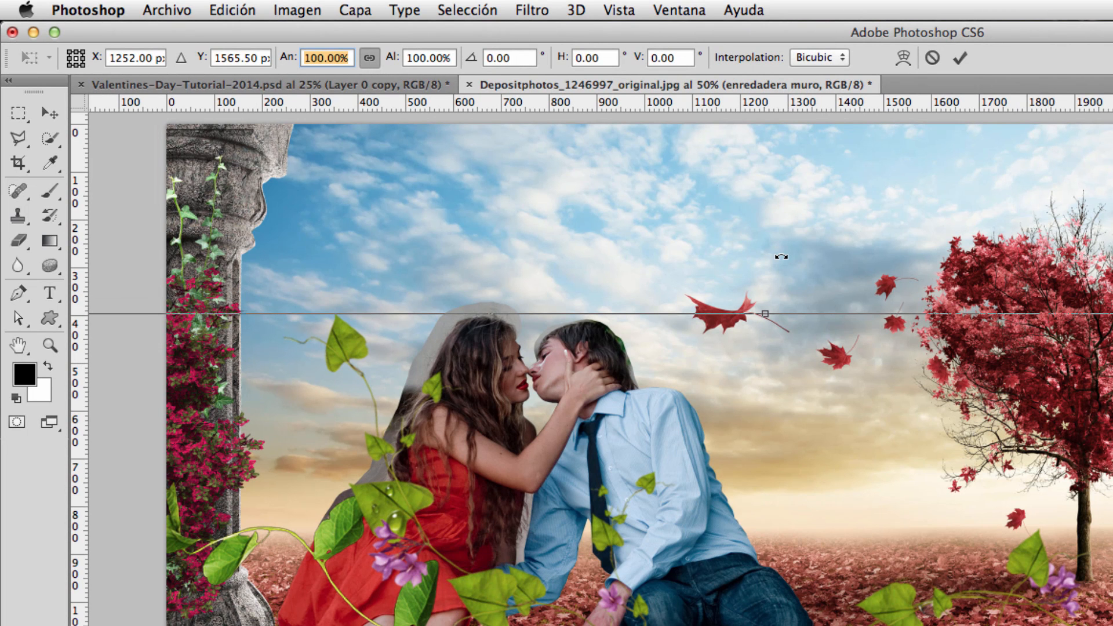
text(30)
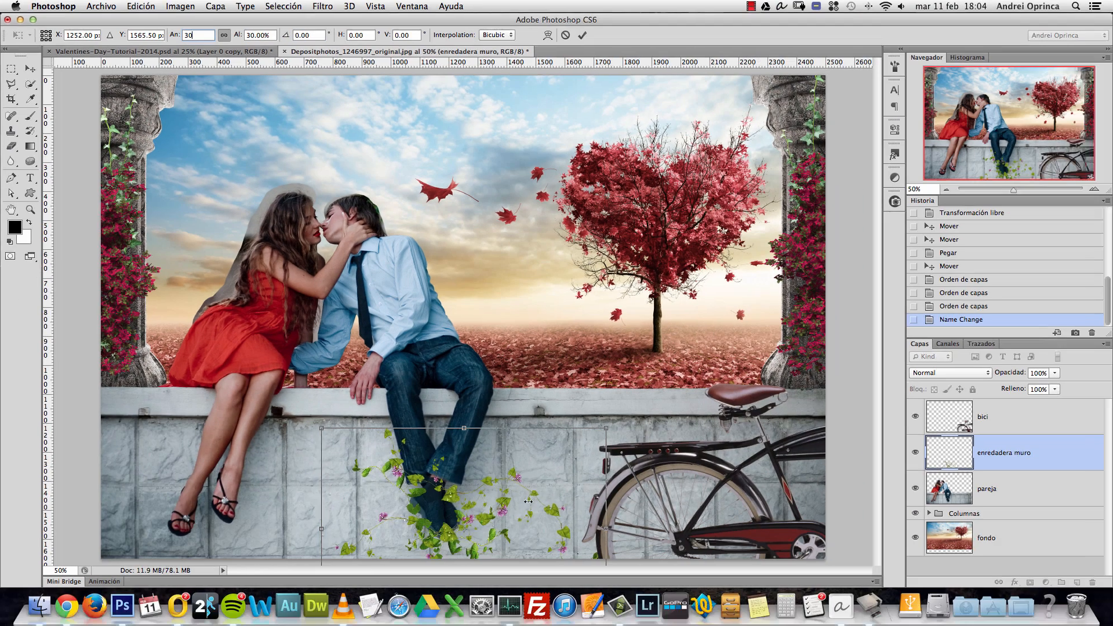
drag(564, 522, 707, 525)
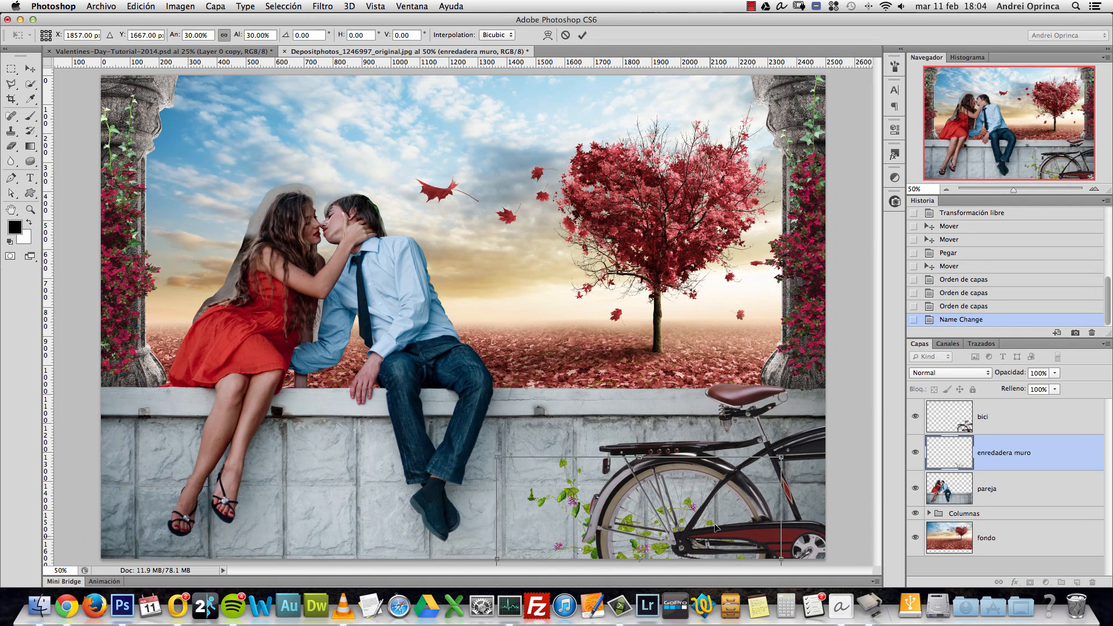
key(Return)
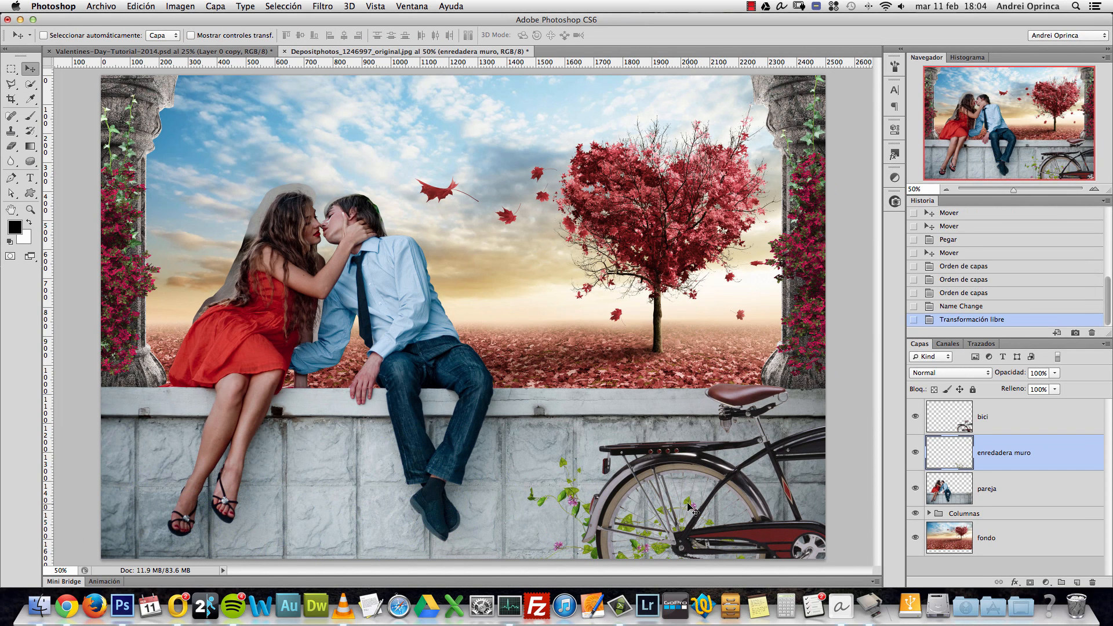
Step: Duplicate the small vines layer, move the copy between the couple's legs and rotate it to climb the wall
key(ctrl+j)
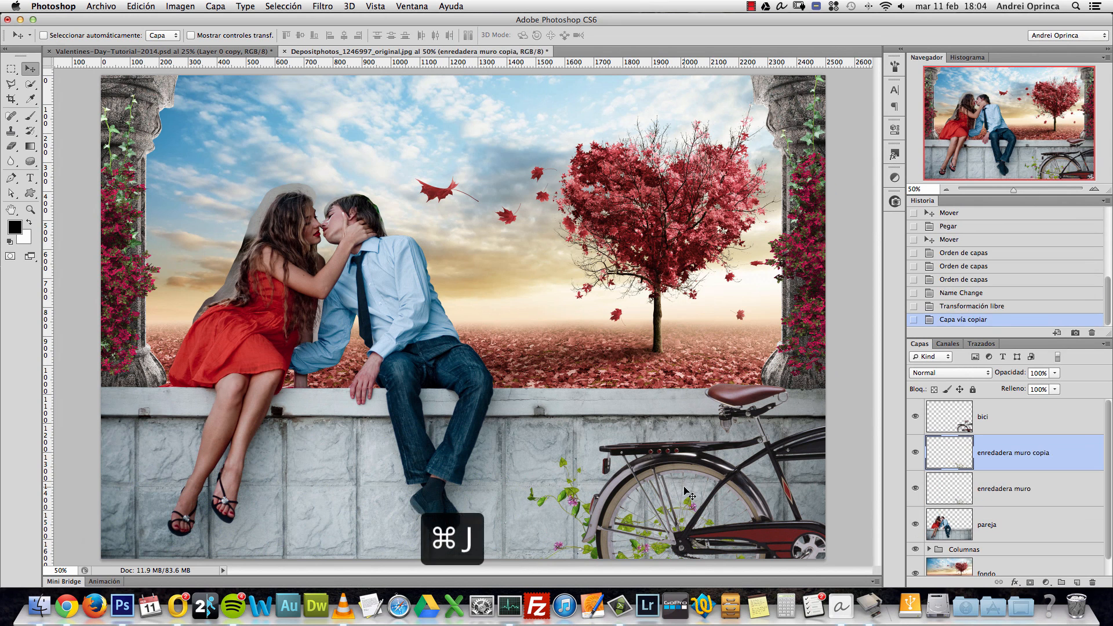
drag(657, 508, 371, 502)
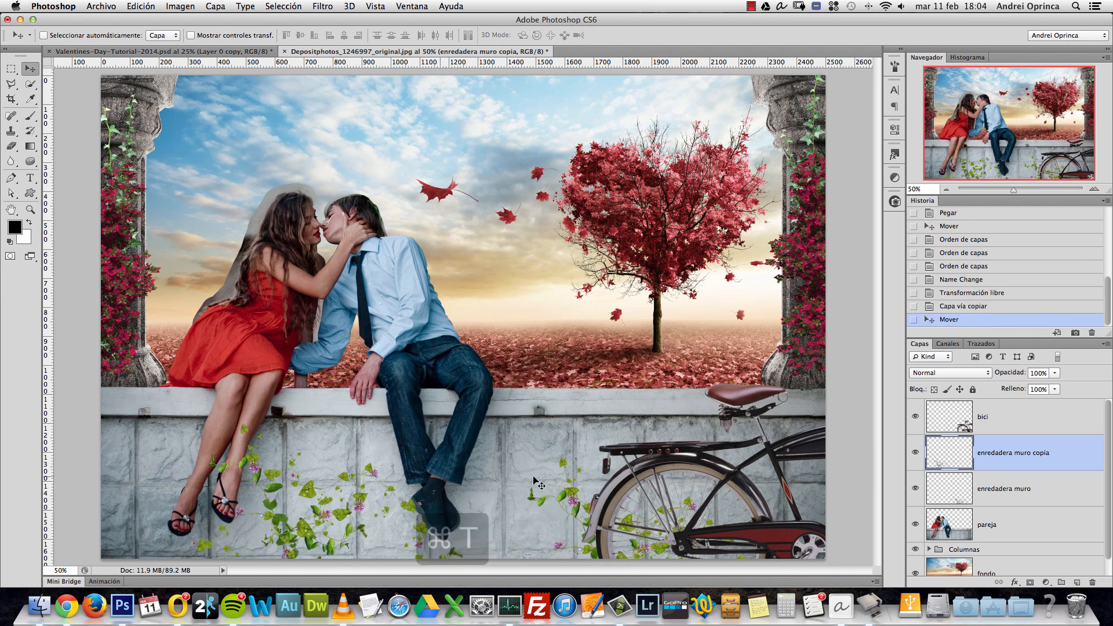
key(ctrl+t)
drag(405, 340, 151, 413)
drag(338, 441, 320, 470)
key(Return)
Step: Fine-tune the position of the copied vines on the wall beside the man's legs at 100% zoom
key(ctrl+1)
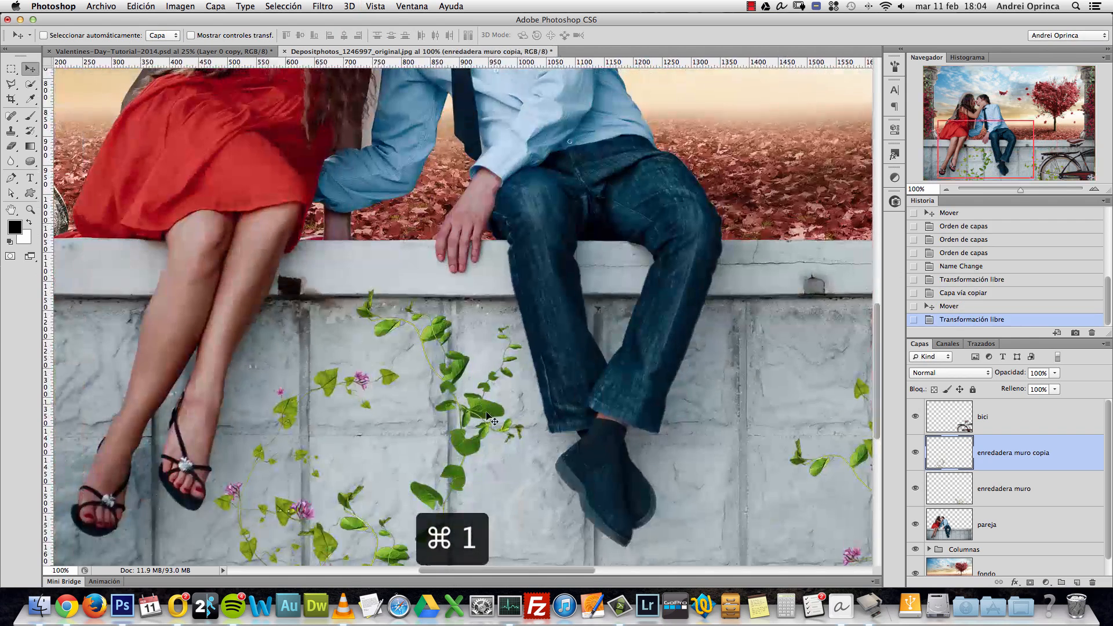
drag(492, 420, 459, 407)
key(alt+space)
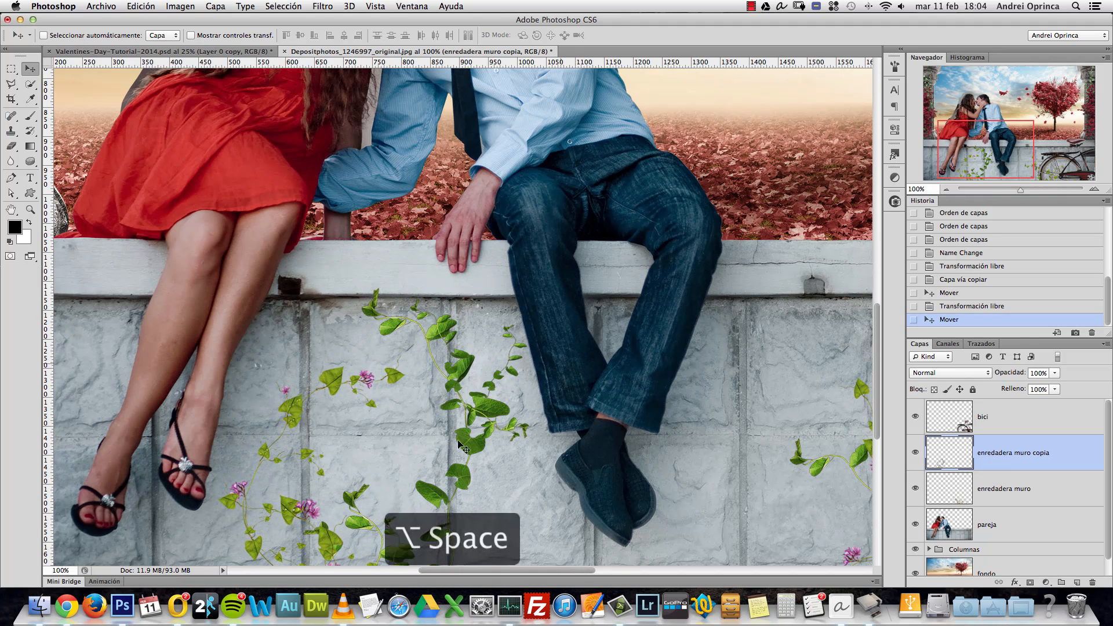
alt+click(467, 439)
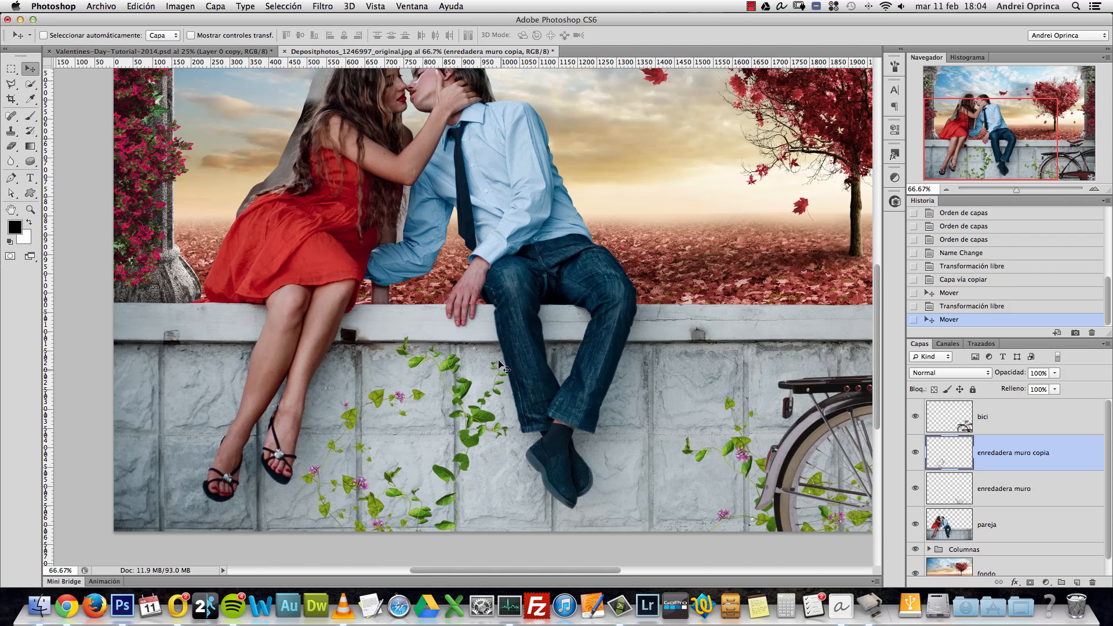
key(alt+space)
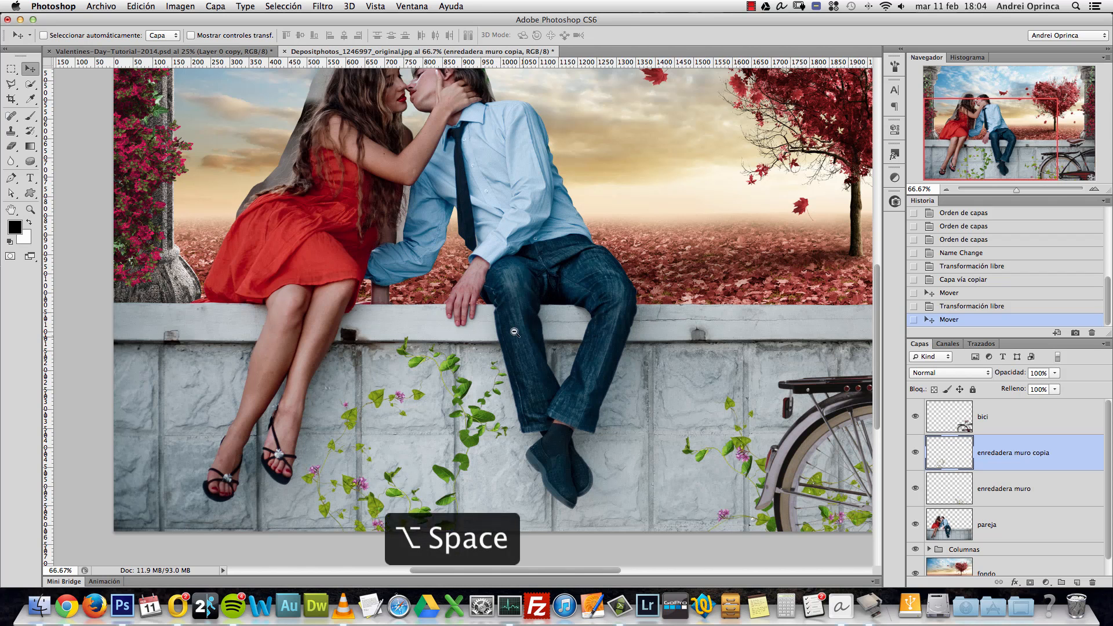
alt+click(523, 341)
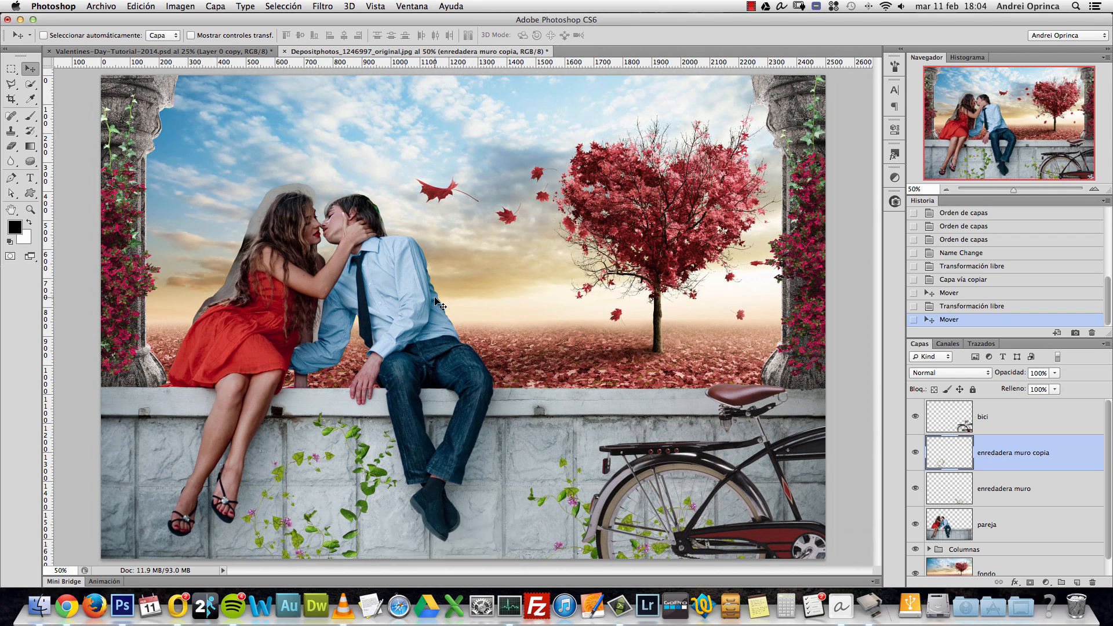
Step: Duplicate the vines again, place the copy below the column beside the woman's legs, scaled to about 94% and rotated to about -124°
key(super+j)
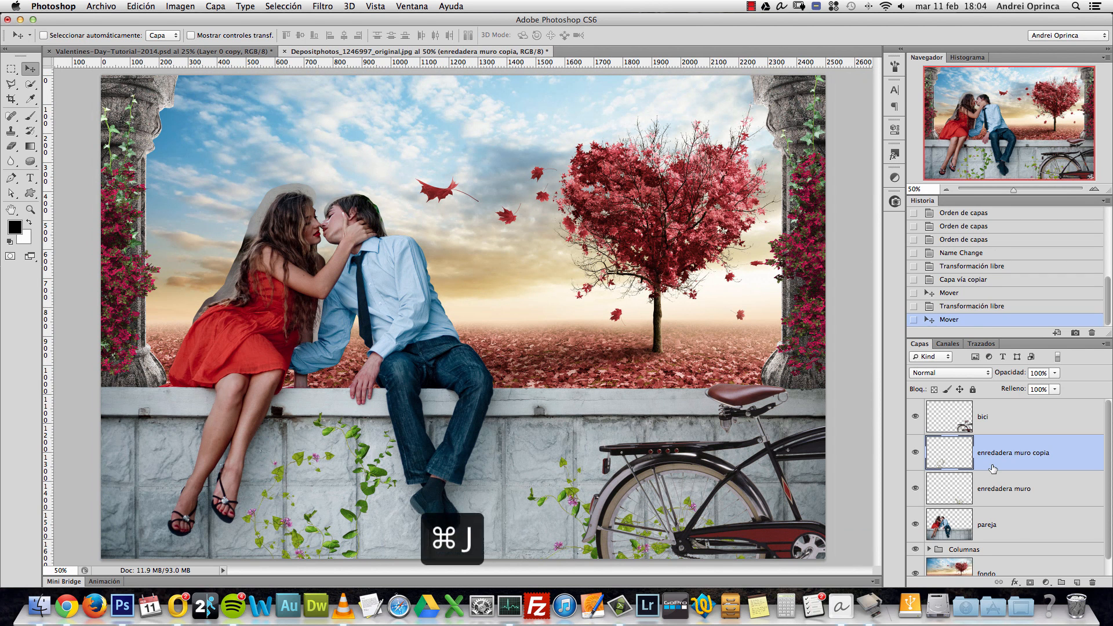
drag(357, 455, 294, 461)
drag(104, 446, 104, 448)
key(super+t)
drag(108, 355, 178, 533)
drag(122, 398, 151, 479)
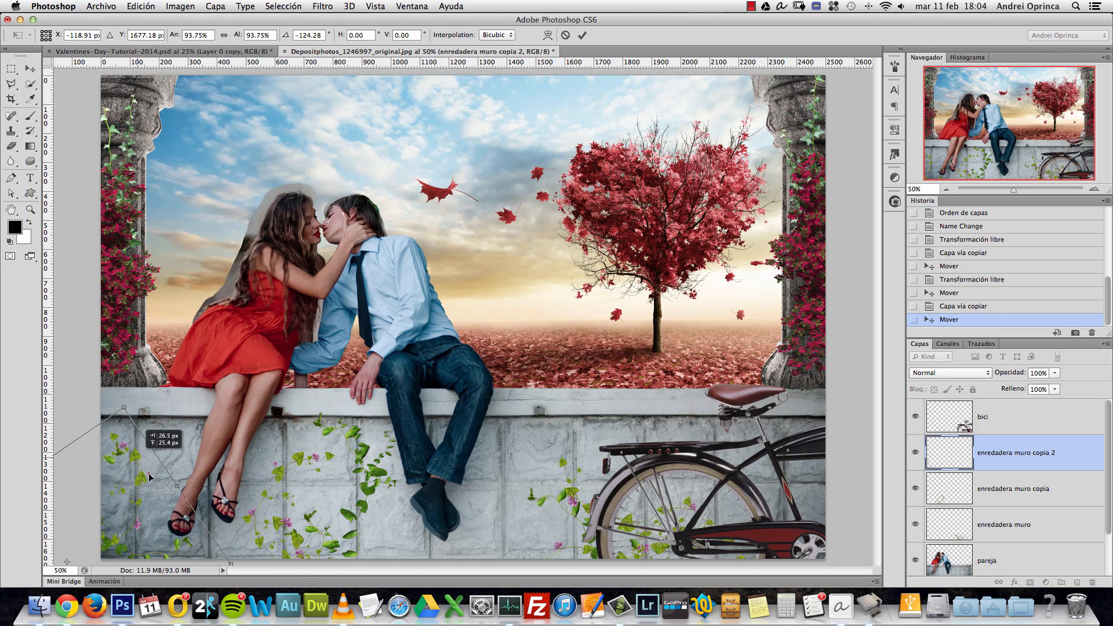
key(Return)
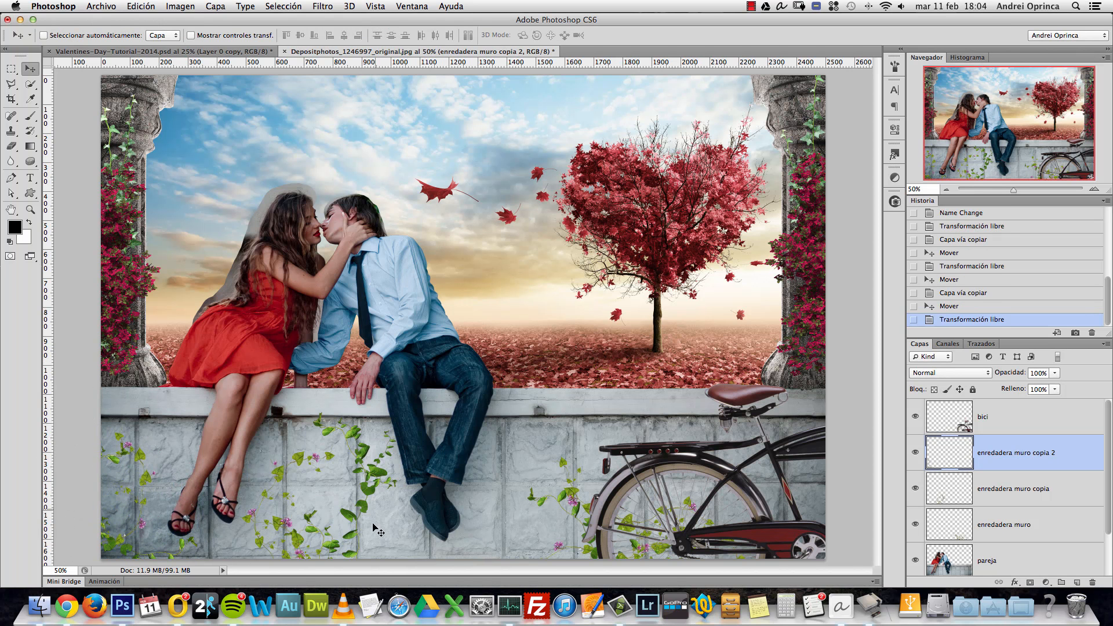
Step: Duplicate the enredadera muro copia layer, scale the copy to about 66% and move it toward the gap between the man's shoes and the bicycle
super+click(380, 479)
key(super+j)
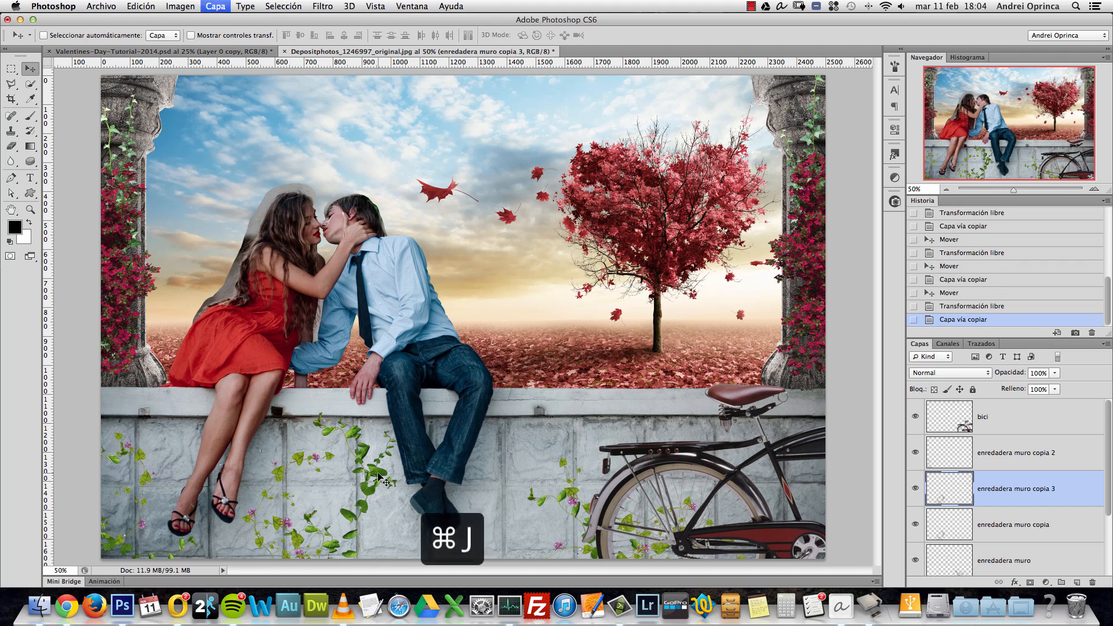
key(super+t)
drag(420, 412, 395, 591)
drag(318, 540, 474, 517)
Step: Flip the new copy horizontally, and spread it and the original vines across the wall between the man's shoes and the bicycle wheel
right_click(475, 518)
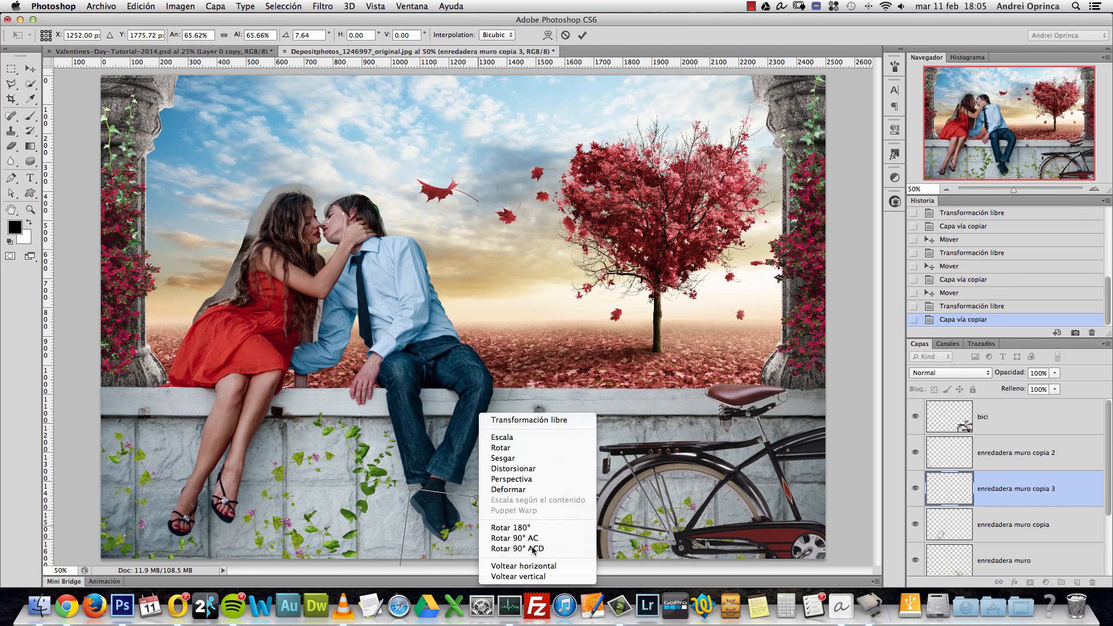
click(522, 566)
drag(578, 460, 584, 482)
drag(474, 516, 616, 490)
key(Return)
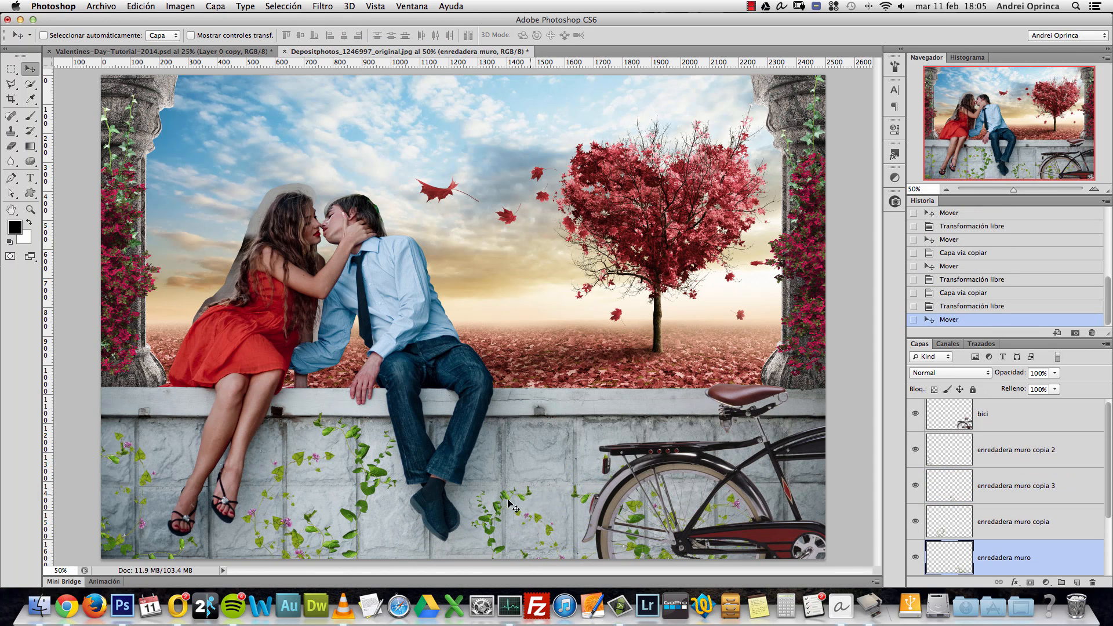
Step: Reposition the enredadera muro copia 3 vines beside the man's shoes and rotate them to about -131°
drag(509, 504, 392, 588)
key(super+t)
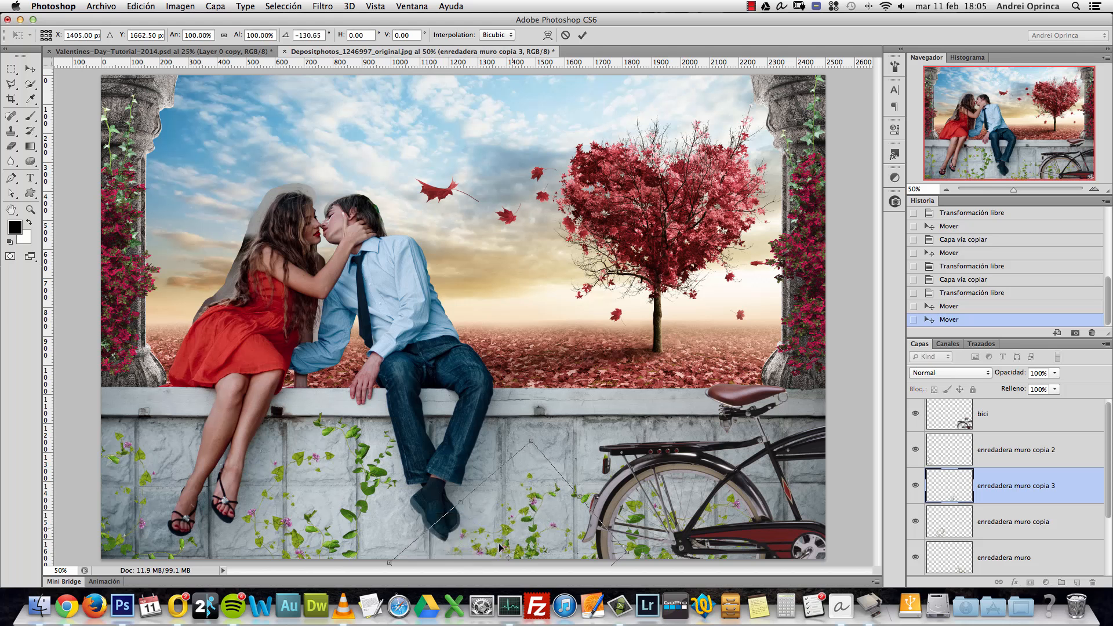
Step: Finish transforming the enredadera muro copia 3 vine near the wall's bottom edge, and reposition the enredadera muro vine behind the bicycle wheel
drag(514, 533, 493, 547)
key(Return)
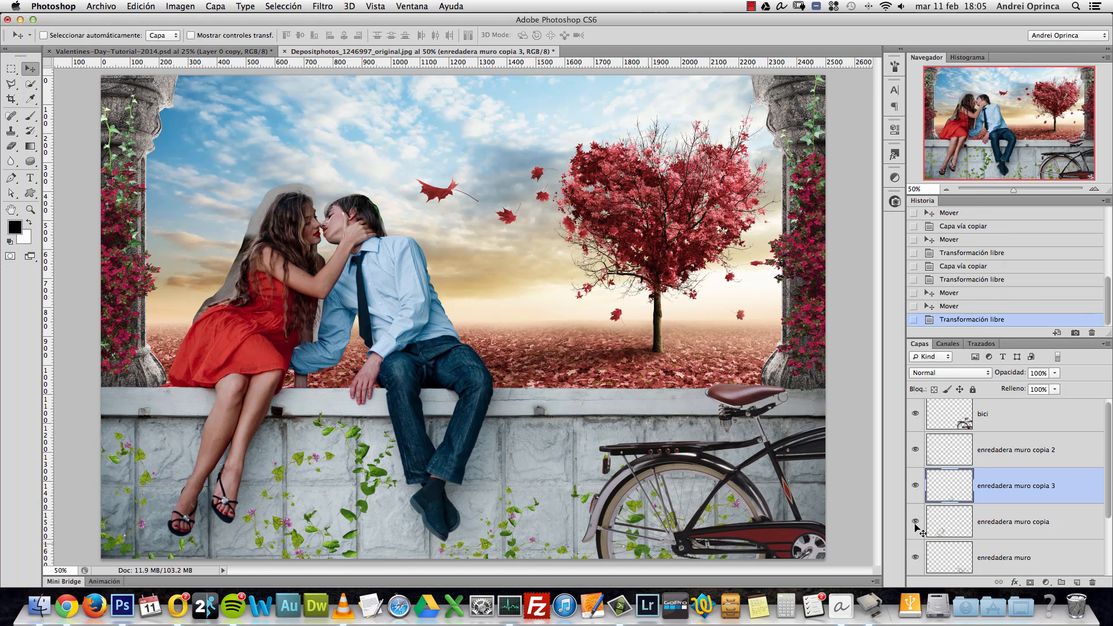
click(1006, 557)
drag(693, 454, 671, 420)
drag(1110, 439, 1110, 454)
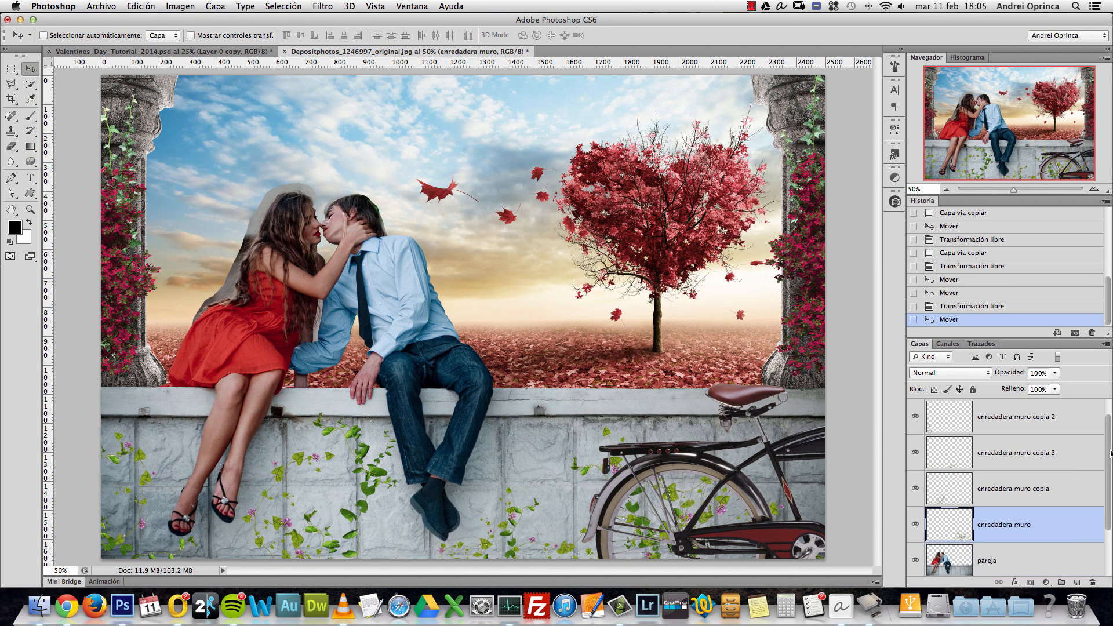
scroll(1111, 448, up, 1)
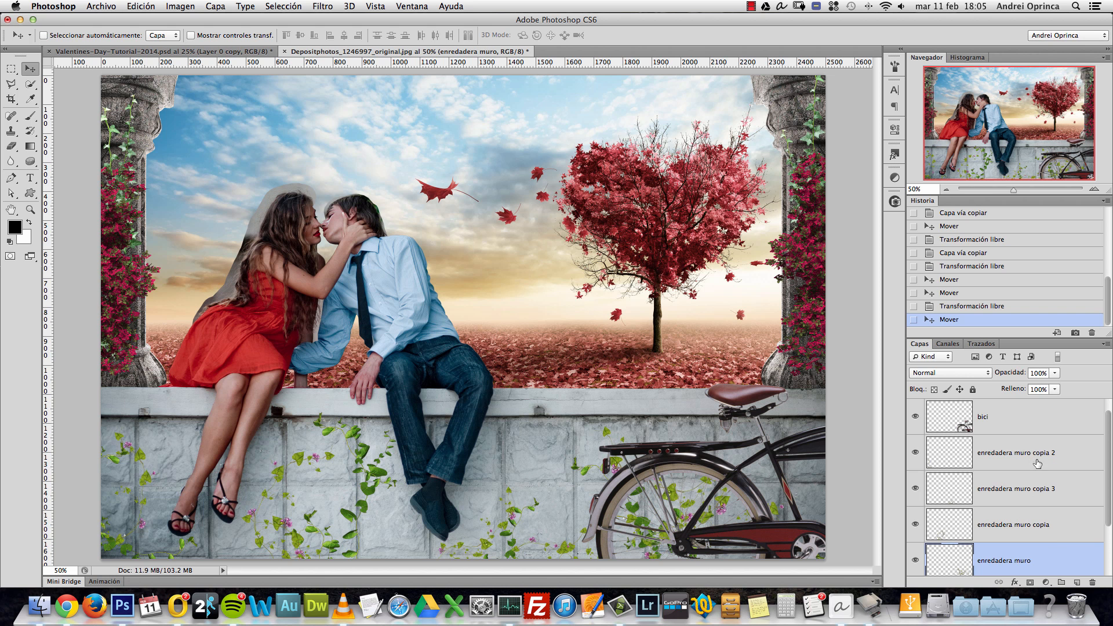
shift+click(1067, 492)
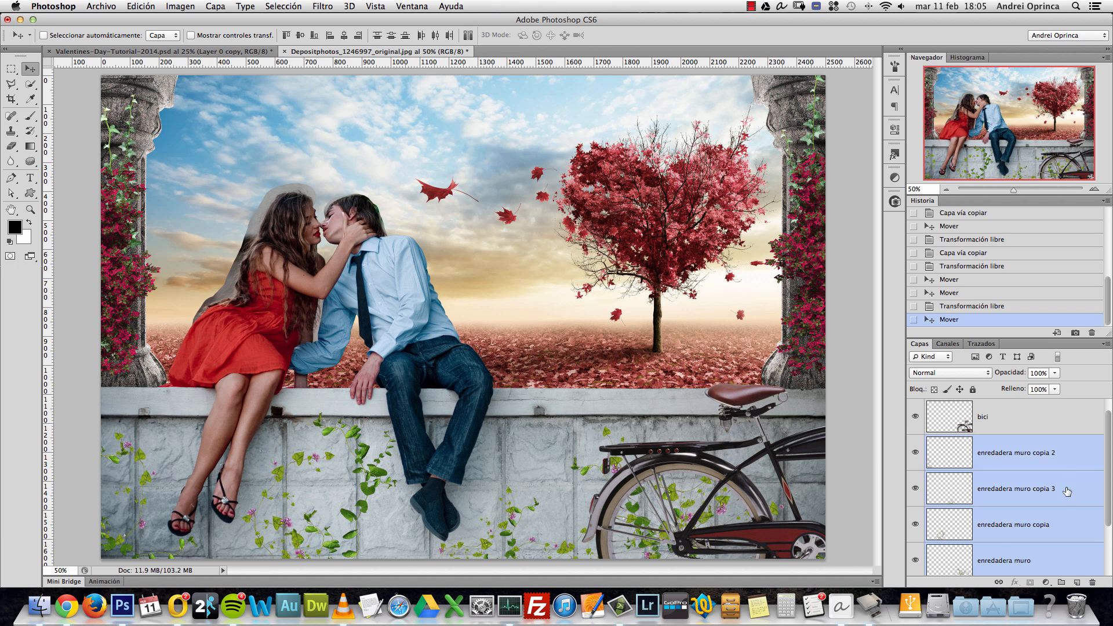
scroll(1111, 440, down, 1)
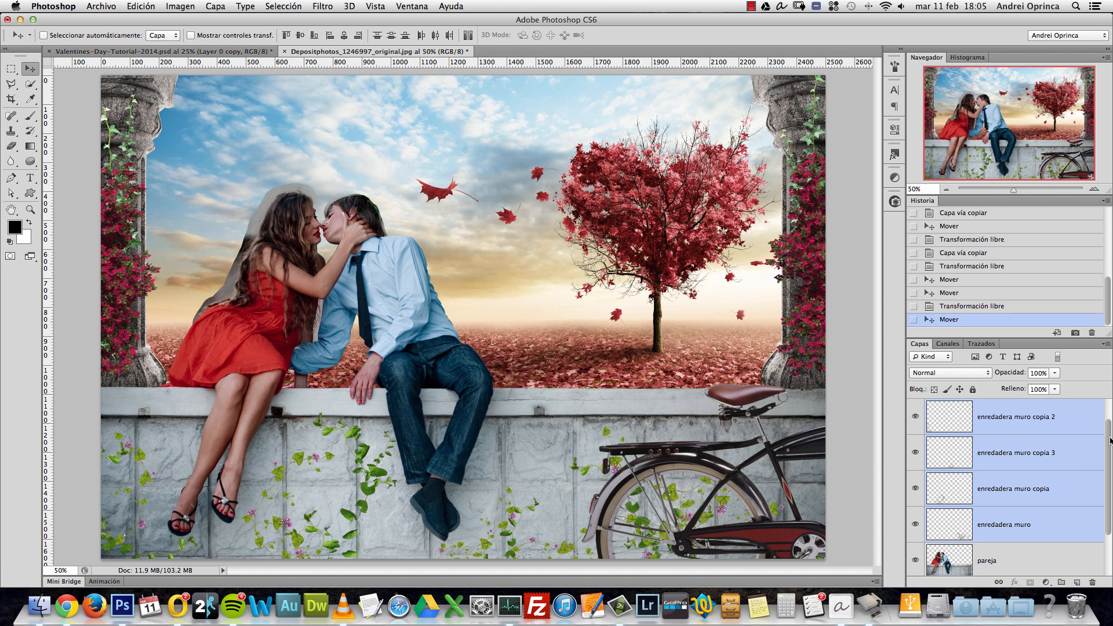
scroll(1111, 435, up, 1)
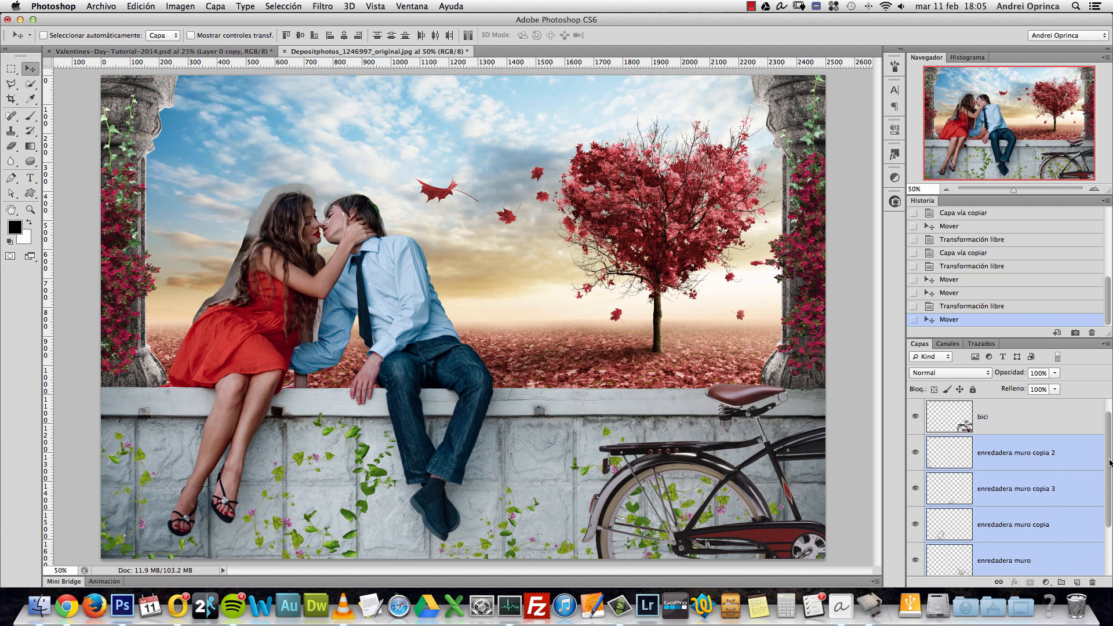
scroll(1109, 472, down, 1)
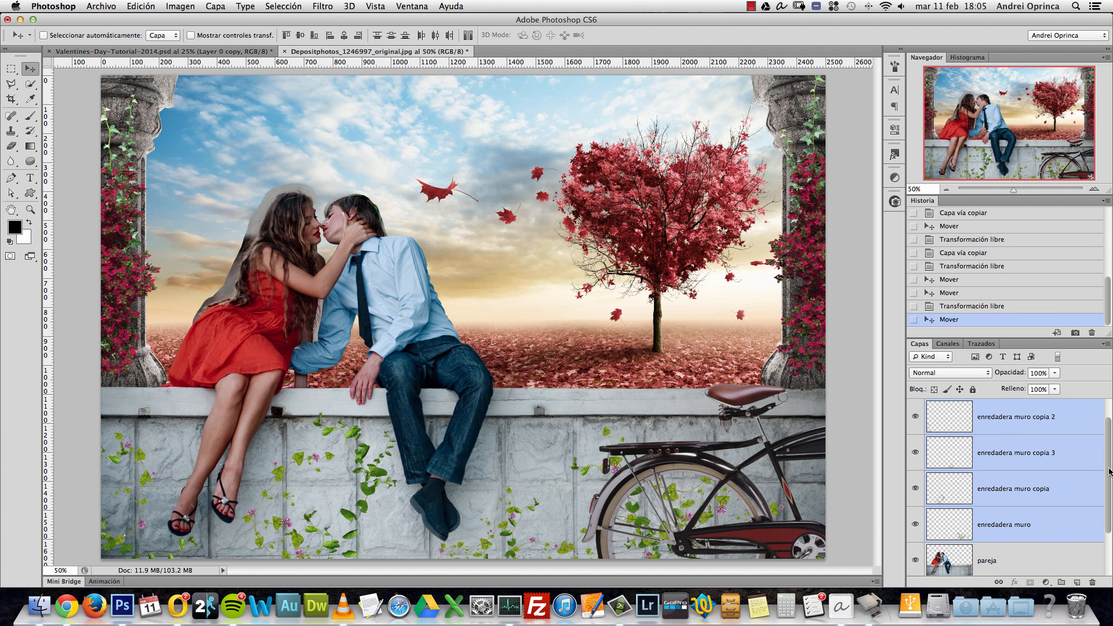
click(1062, 530)
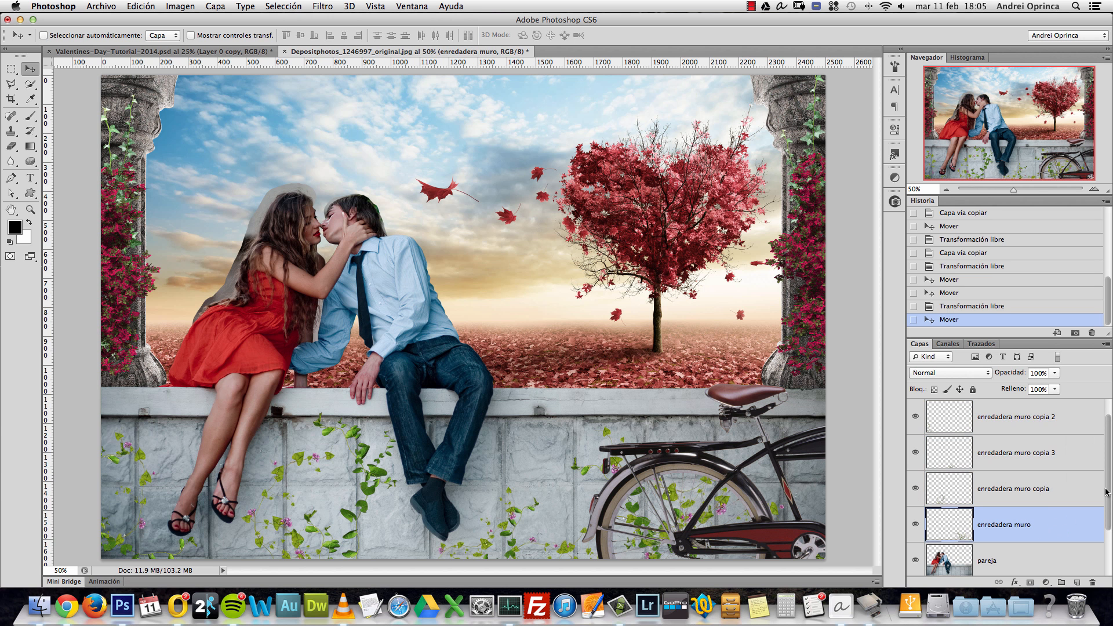
scroll(1111, 479, up, 1)
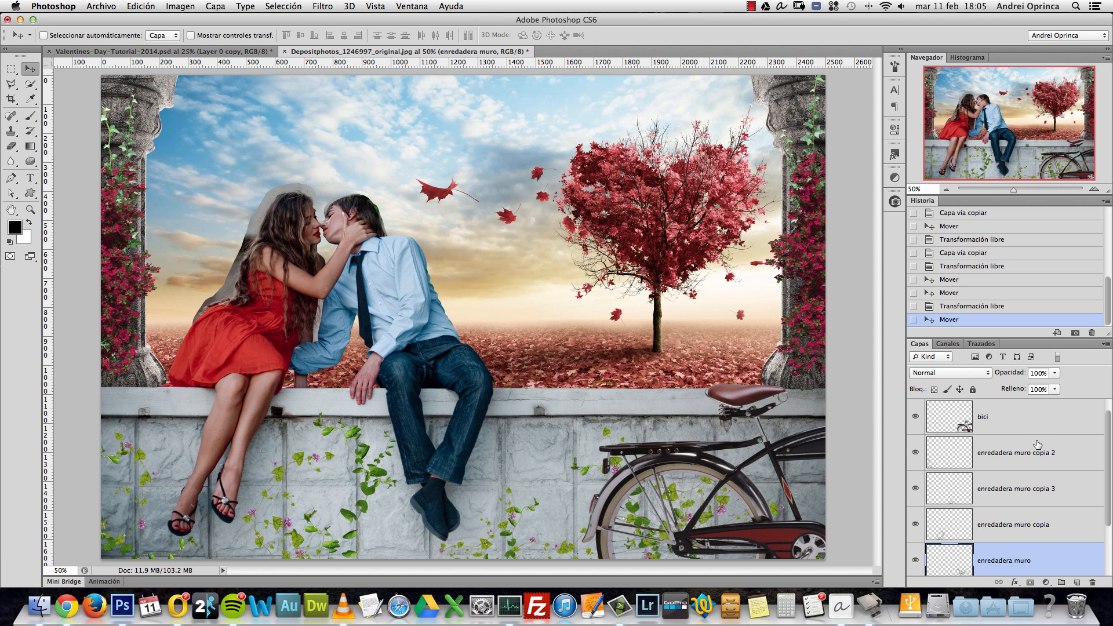
shift+click(1032, 464)
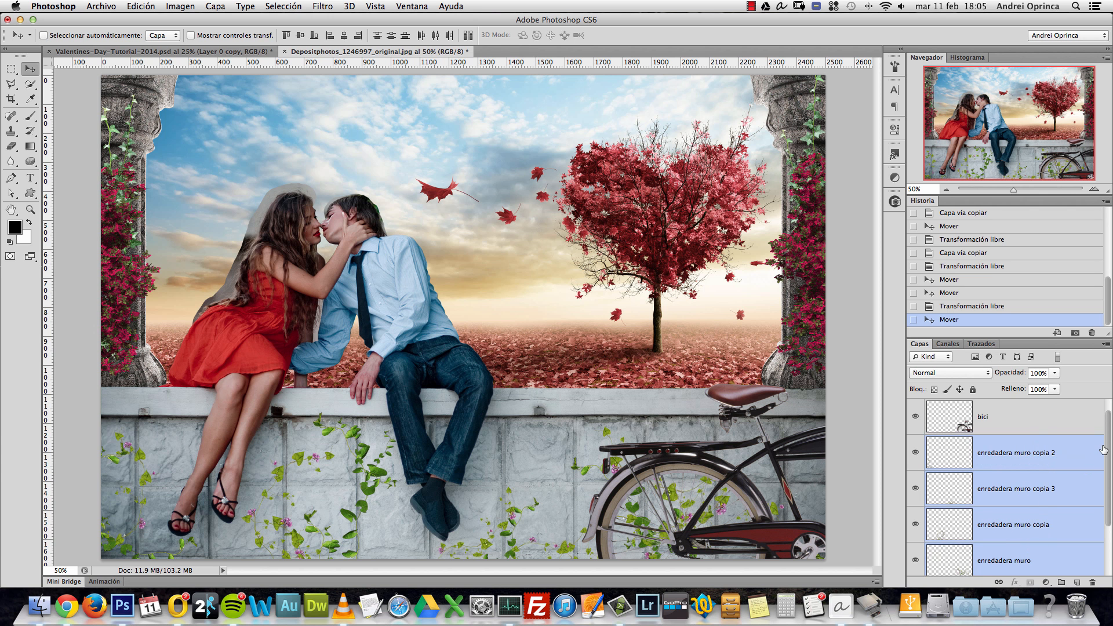
scroll(1071, 490, down, 1)
Step: Group the four enredadera muro layers and name the group Enredaderas muro
click(1082, 510)
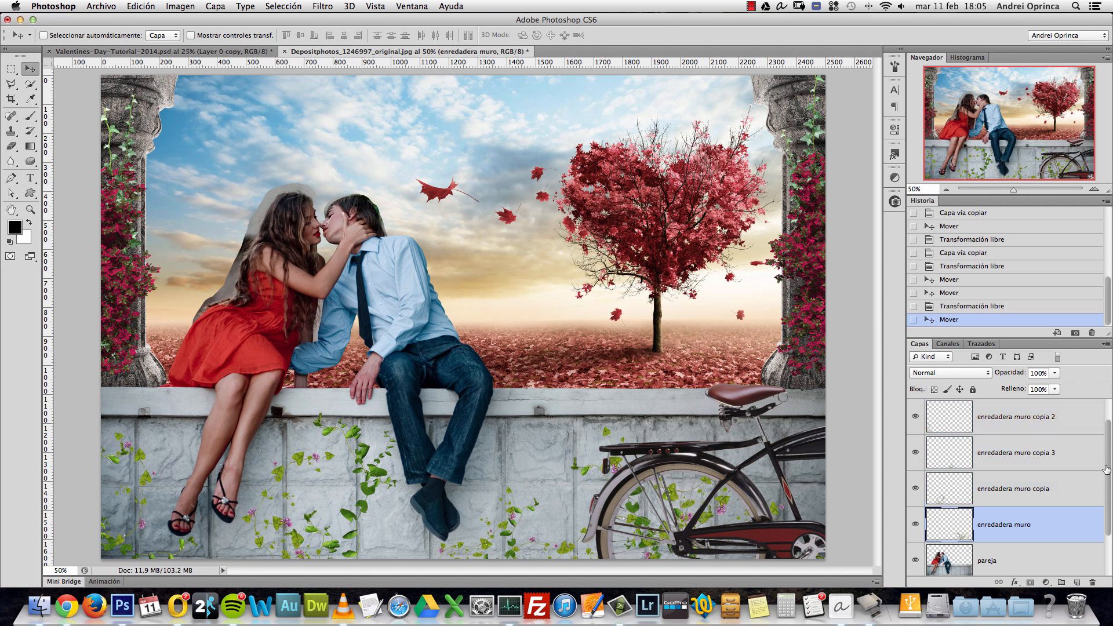
drag(1108, 462, 1108, 447)
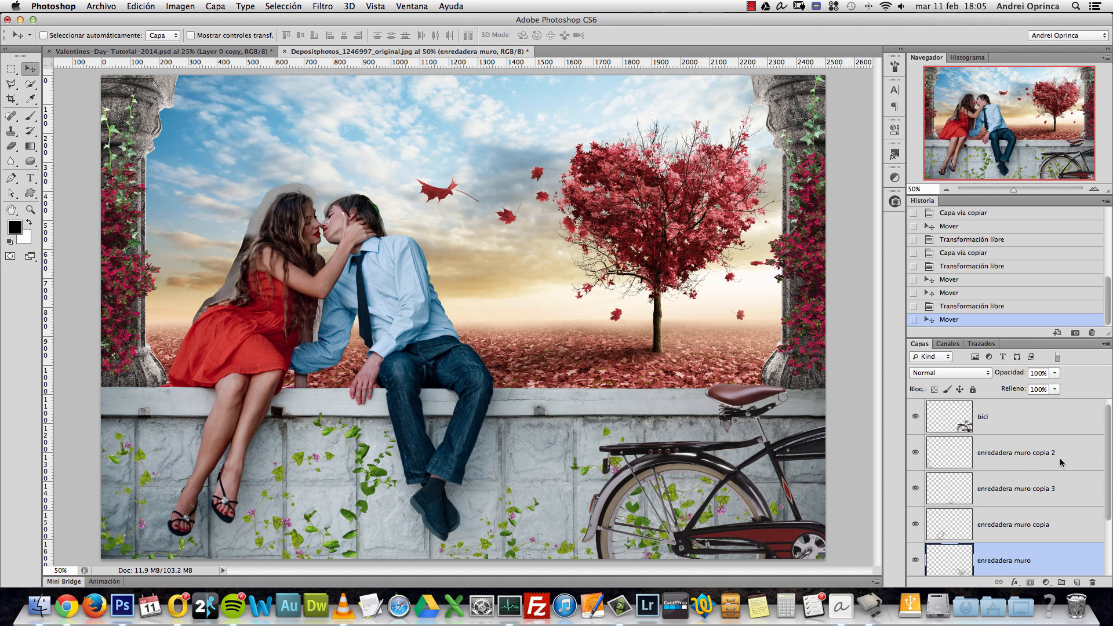
shift+click(1018, 456)
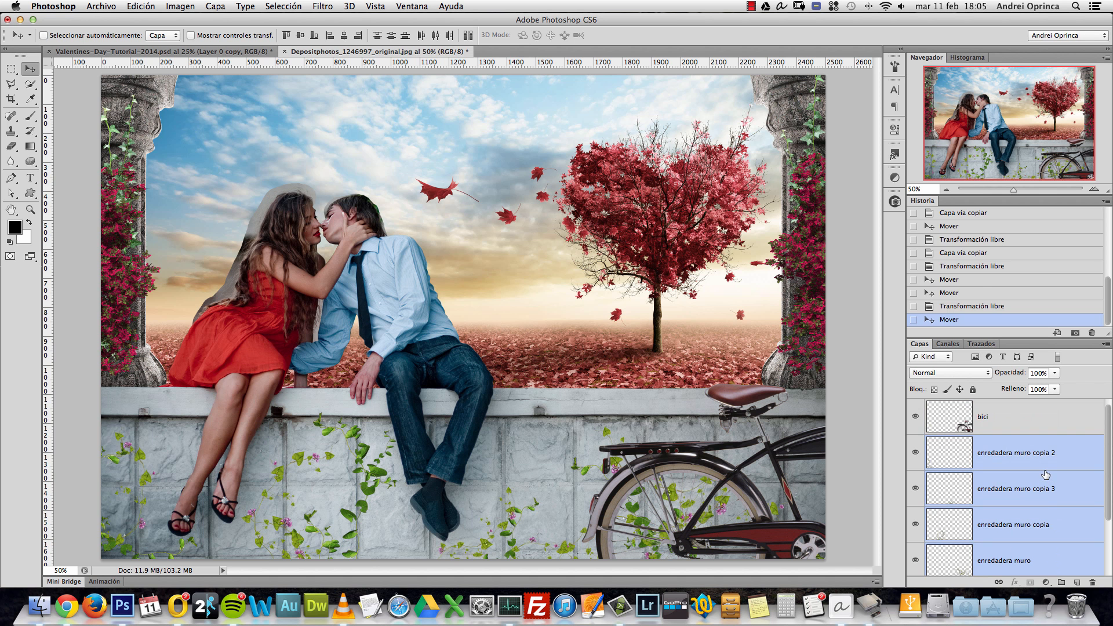
key(super+g)
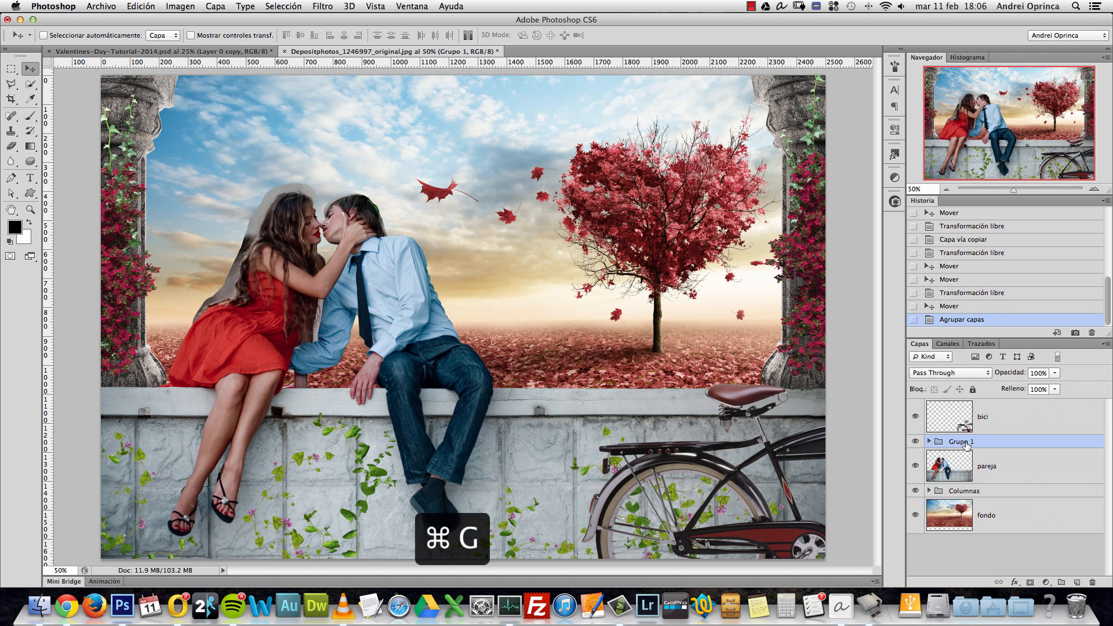
double_click(1035, 447)
text(Enredaderas m)
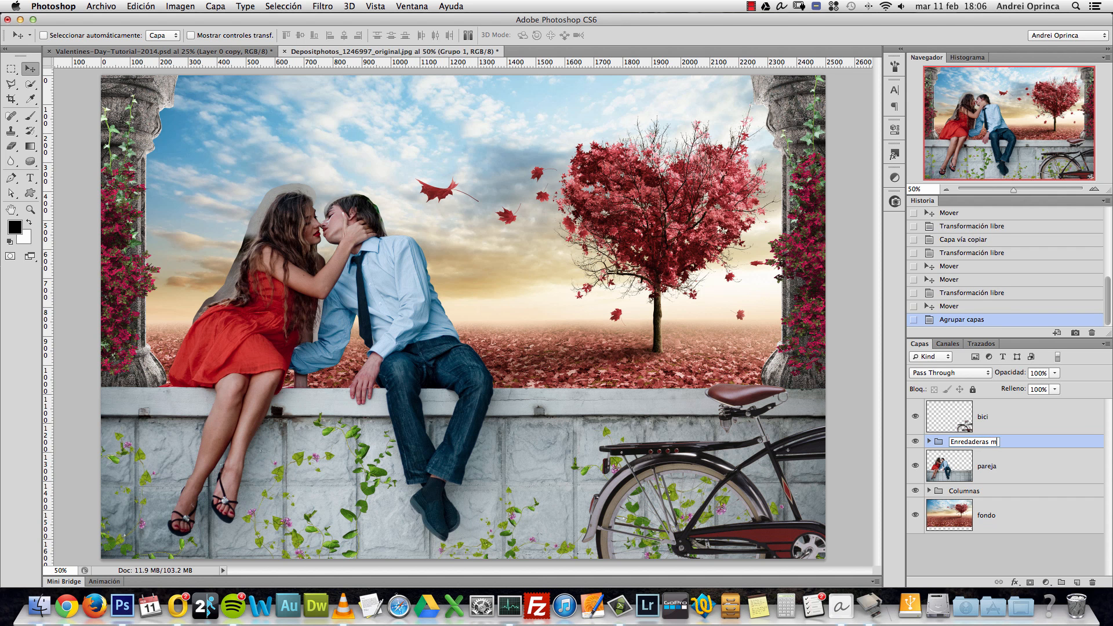
text(uro)
key(Return)
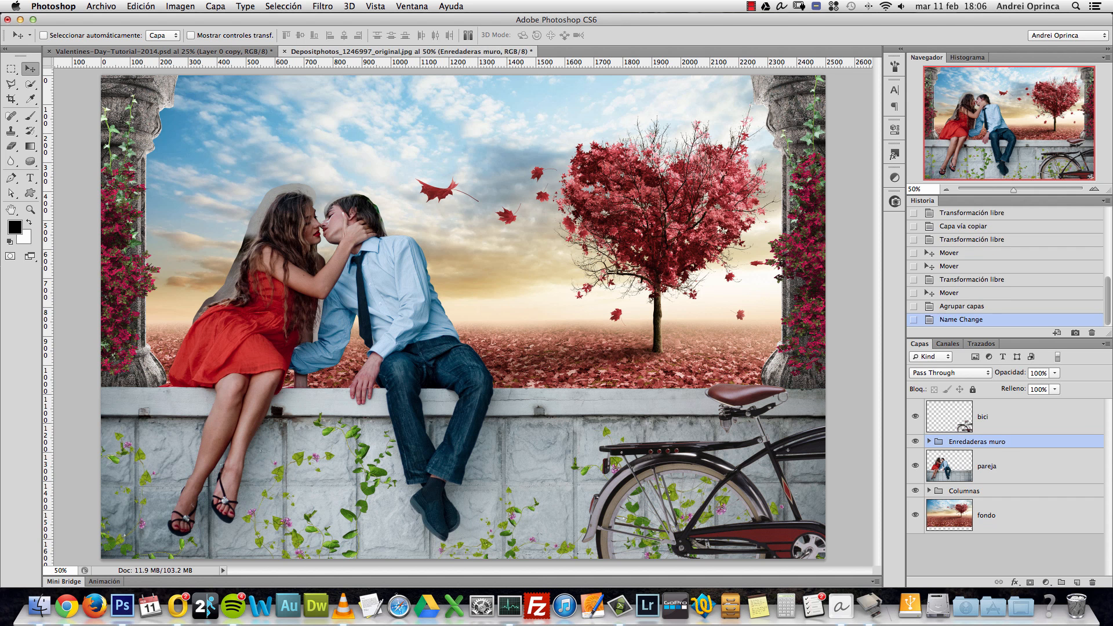
Step: Compare the wall with and without the Enredaderas muro group, and add a layer mask to the group
click(915, 441)
click(916, 441)
key(super+1)
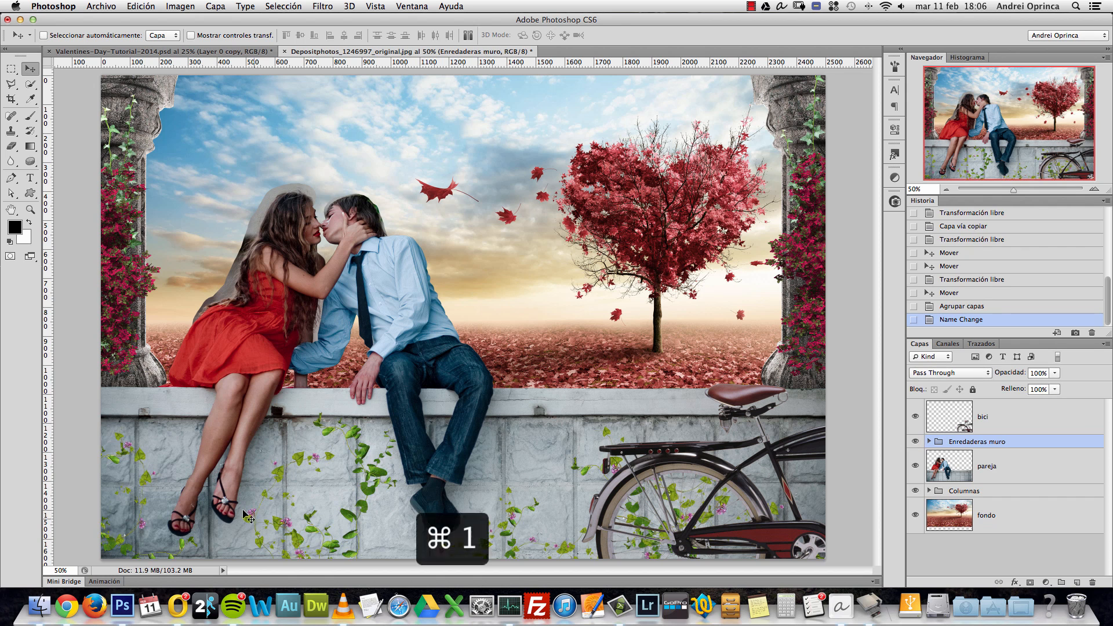
drag(183, 533, 578, 291)
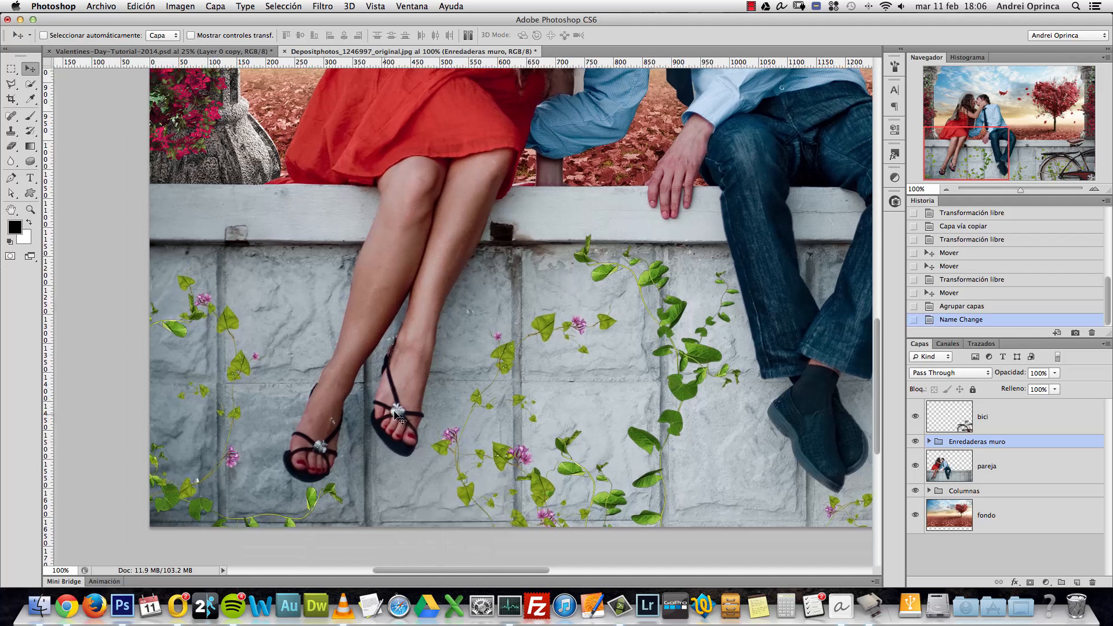
key(super+space)
click(387, 387)
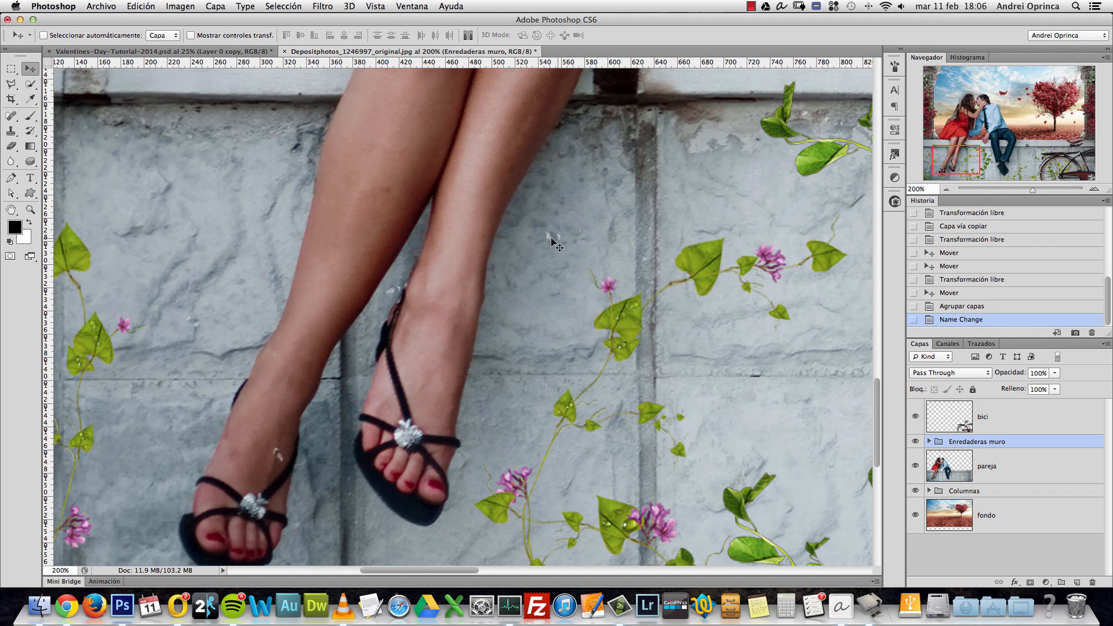
scroll(441, 365, left, 5)
scroll(440, 365, down, 3)
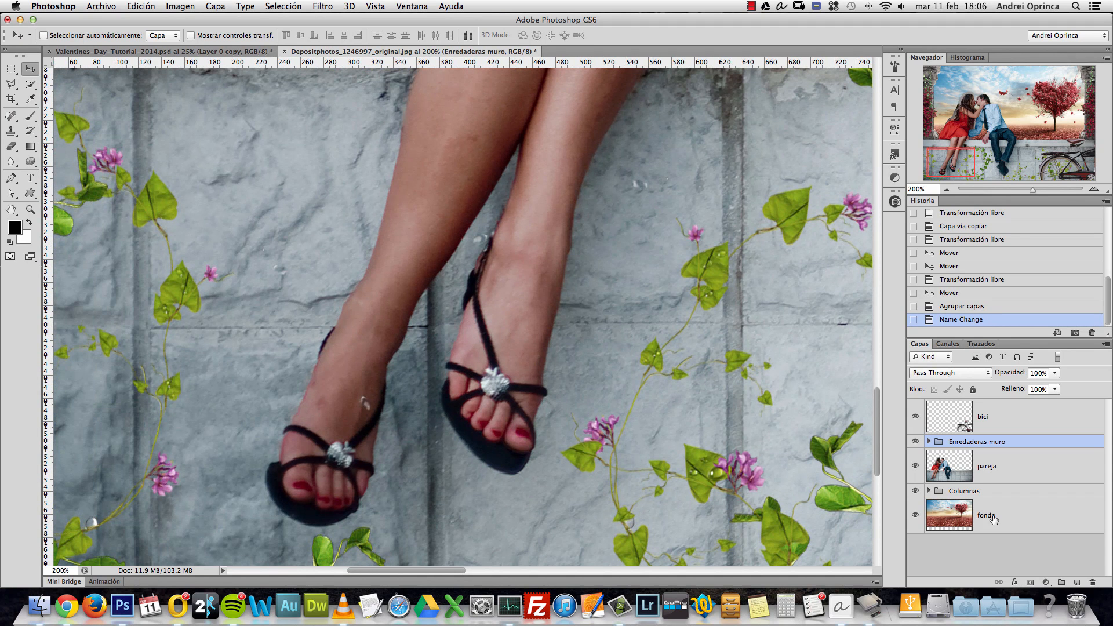
click(1030, 583)
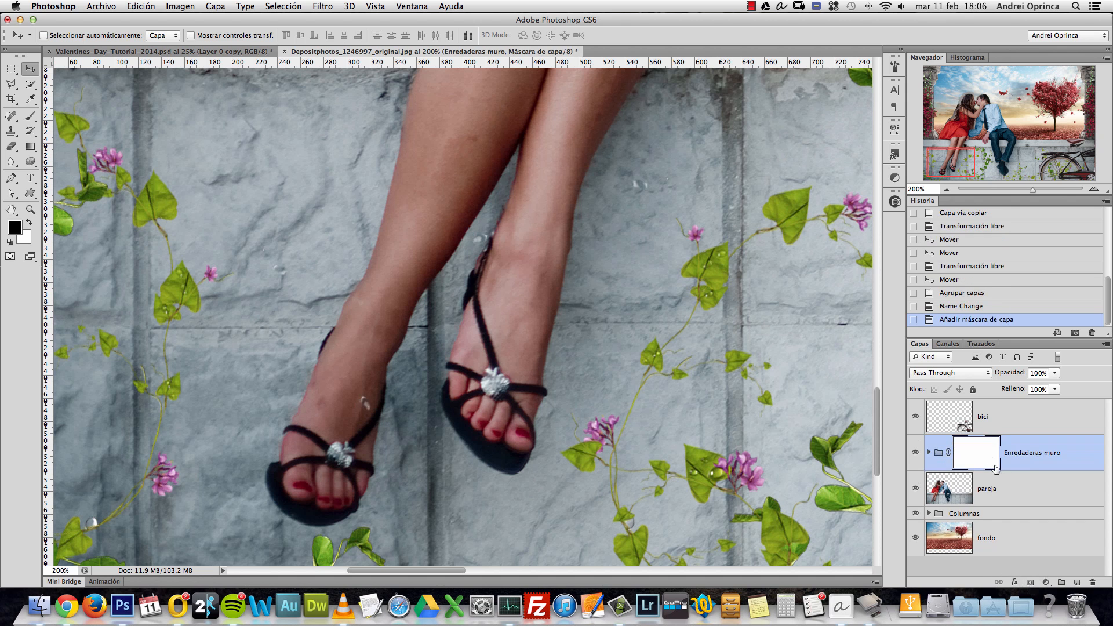
Step: Mask out the white specks beside the woman's calf and above her sandal strap, using a hard round black brush reduced from 58 px to 30 px
key(b)
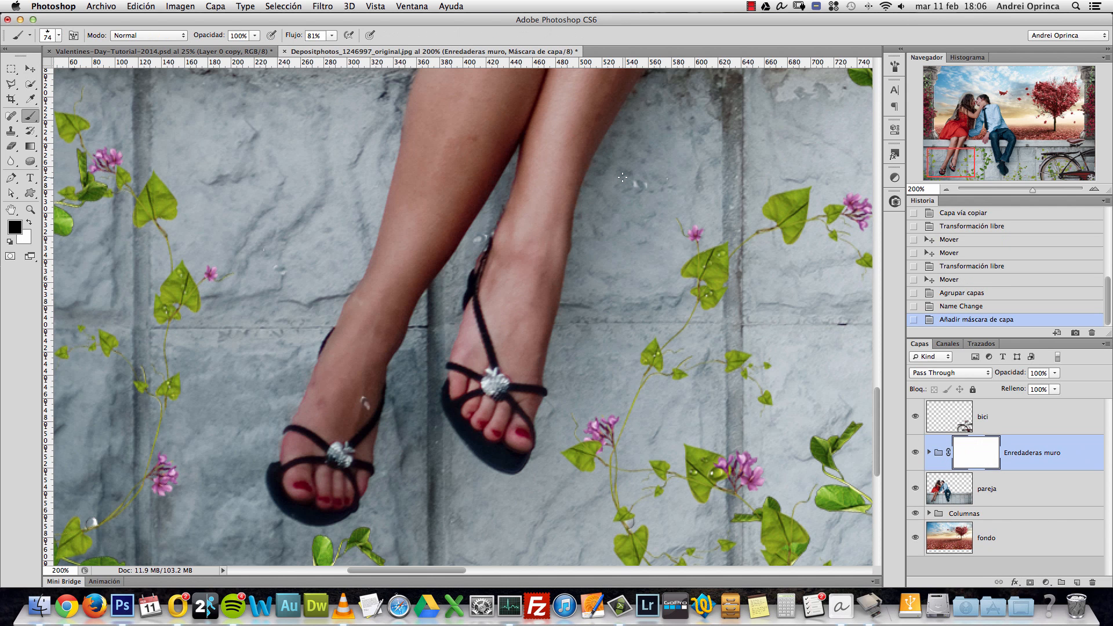
right_click(769, 229)
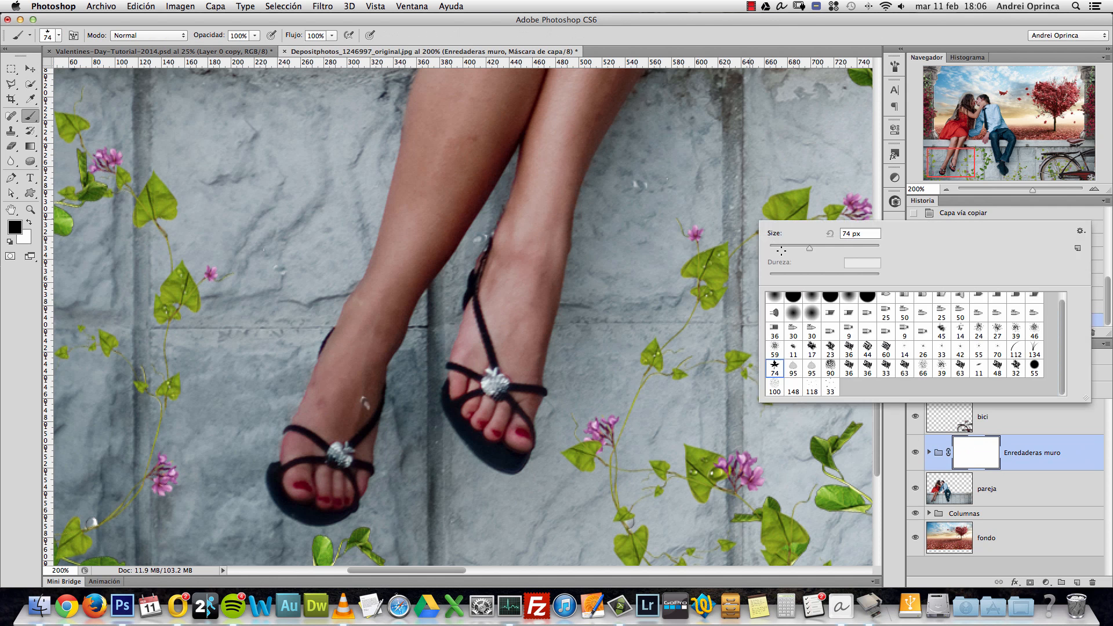
click(795, 298)
drag(802, 253, 797, 253)
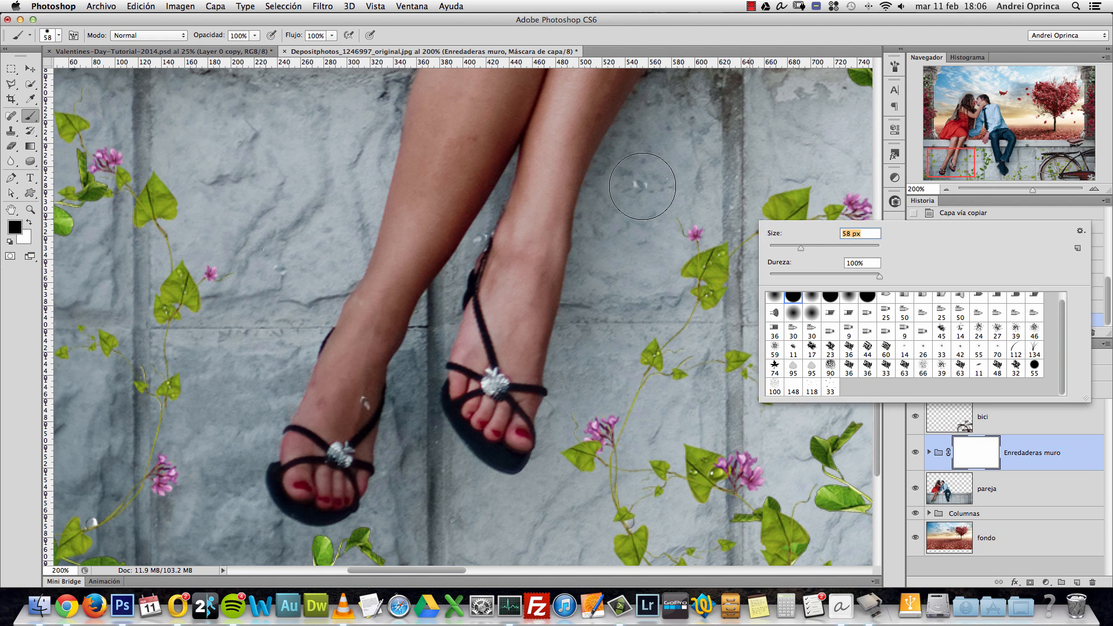
click(641, 189)
click(609, 192)
key(bracketleft)
key(bracketleft)
key(bracketleft)
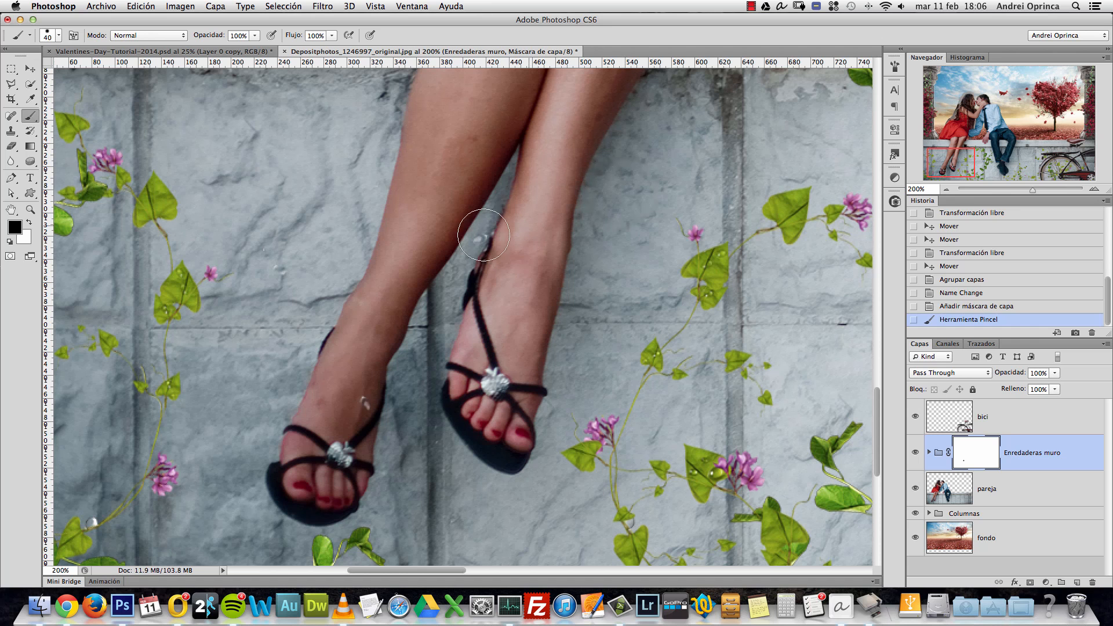
click(474, 255)
Step: Paint black on the Enredaderas muro group mask over the remaining specks on the woman's foot and the wall beside it
click(929, 452)
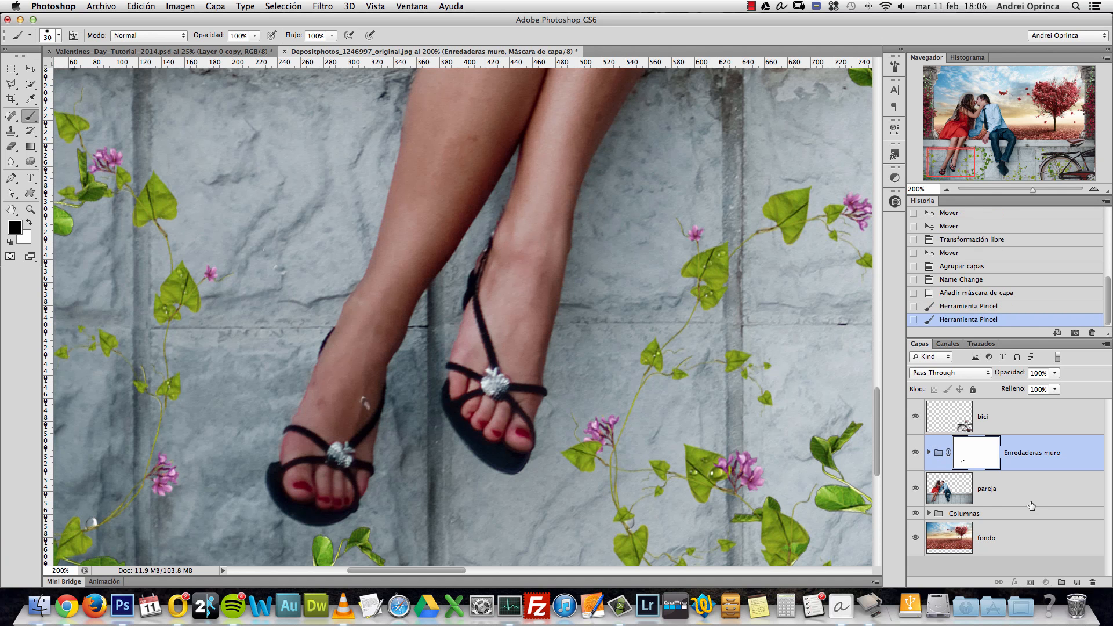
click(1038, 527)
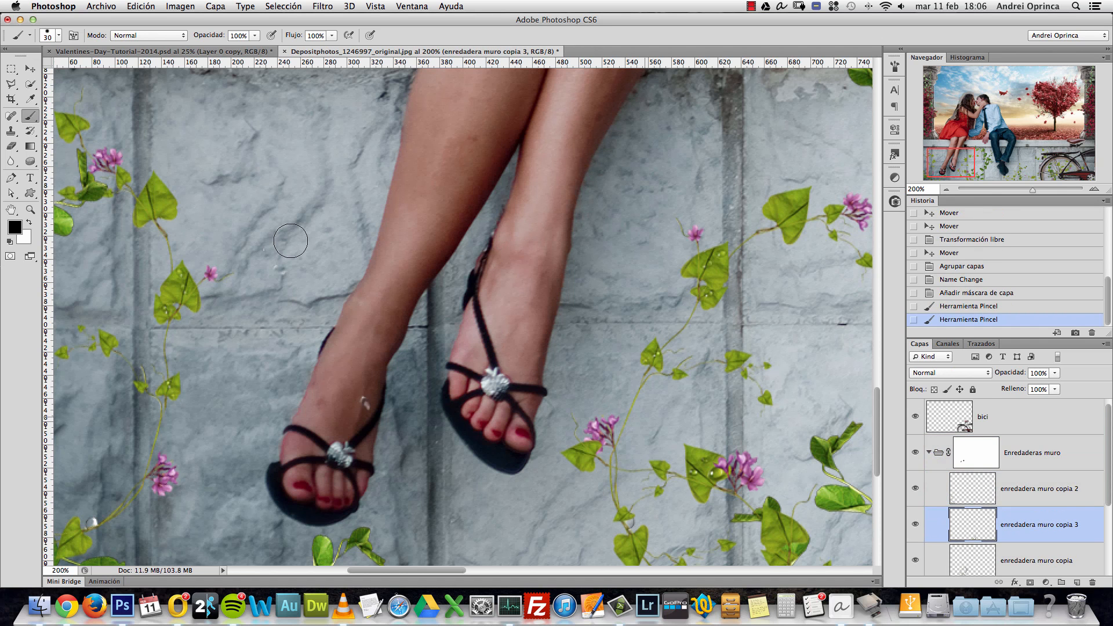
click(987, 452)
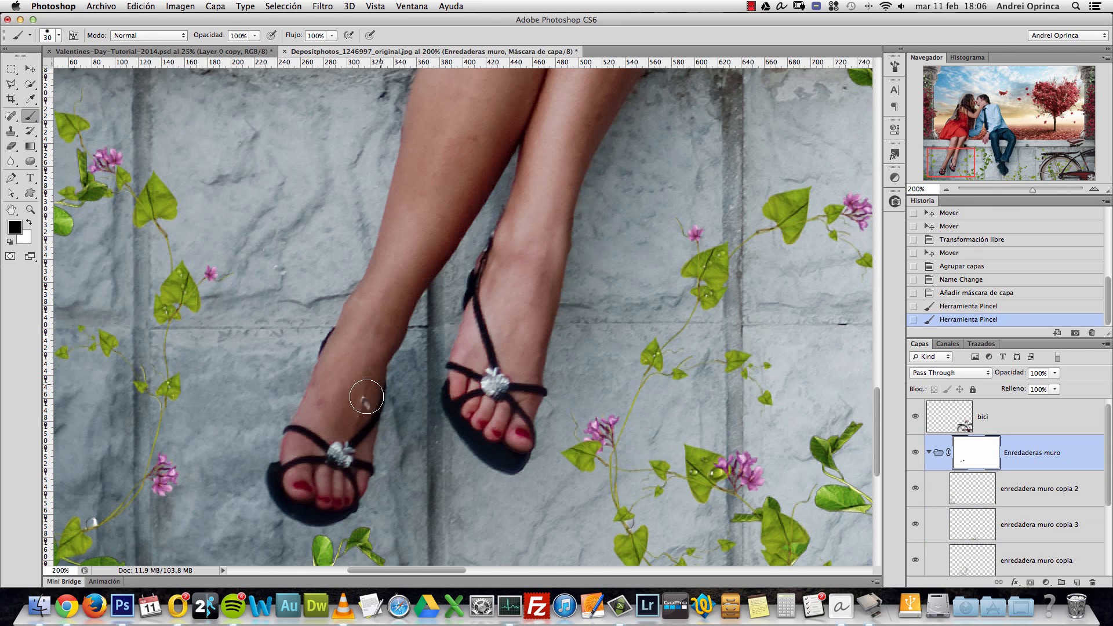
drag(367, 397, 377, 412)
mouse_move(276, 273)
mouse_down()
mouse_move(258, 245)
mouse_move(299, 284)
mouse_up()
click(412, 339)
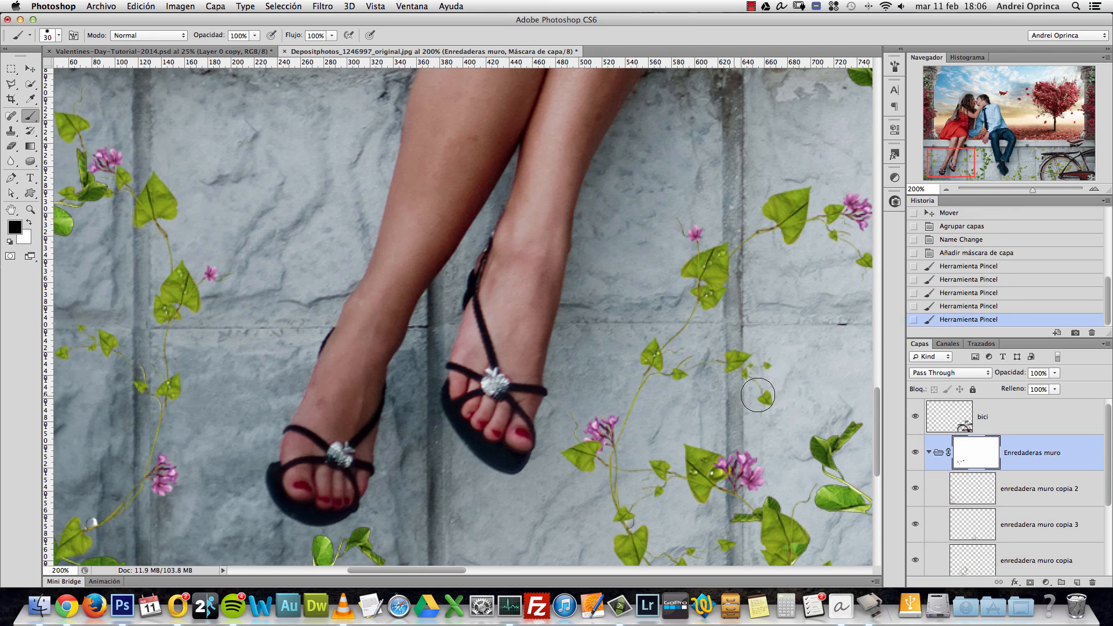
Step: Mask out the stray vine specks on the wall toward the bicycle and collapse the Enredaderas muro group
alt+click(666, 400)
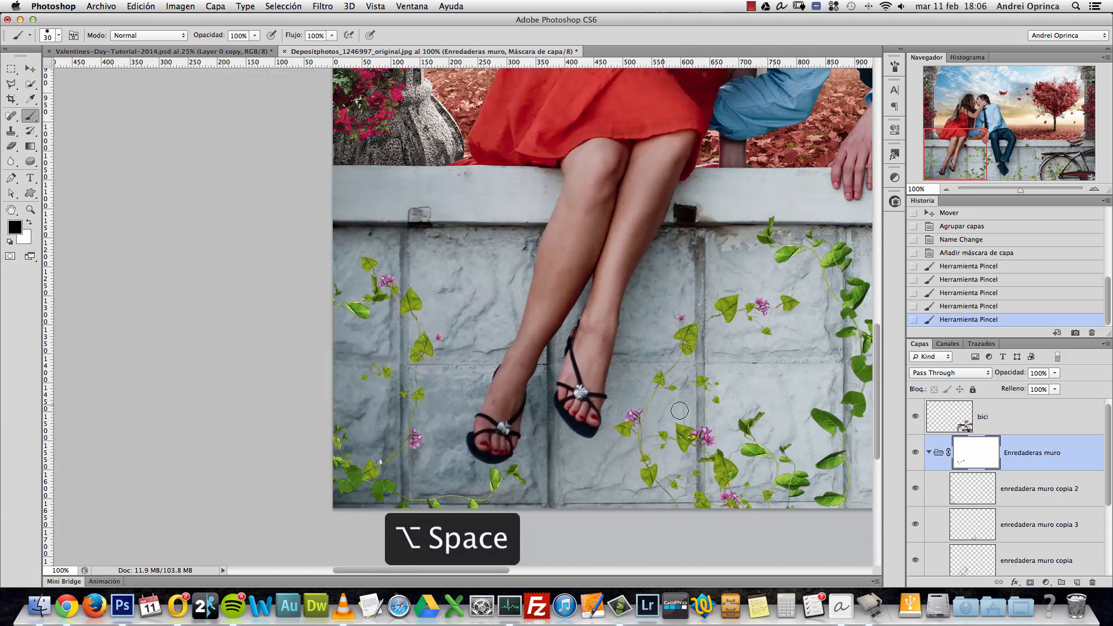
drag(680, 410, 333, 425)
drag(619, 372, 434, 329)
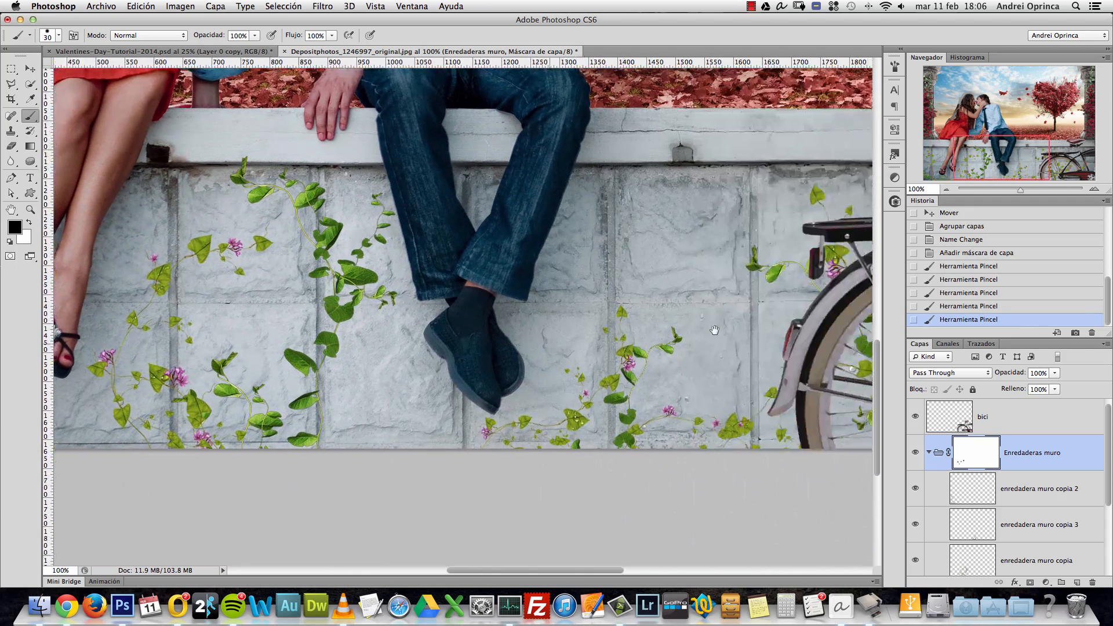
drag(714, 329, 713, 320)
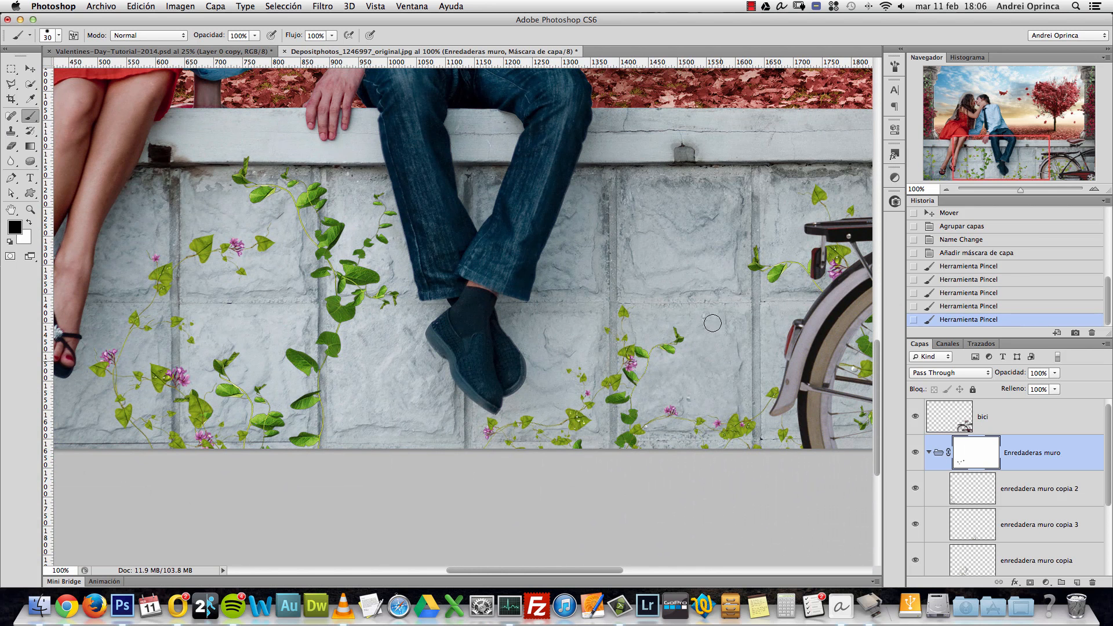
drag(760, 351, 577, 325)
drag(716, 320, 523, 312)
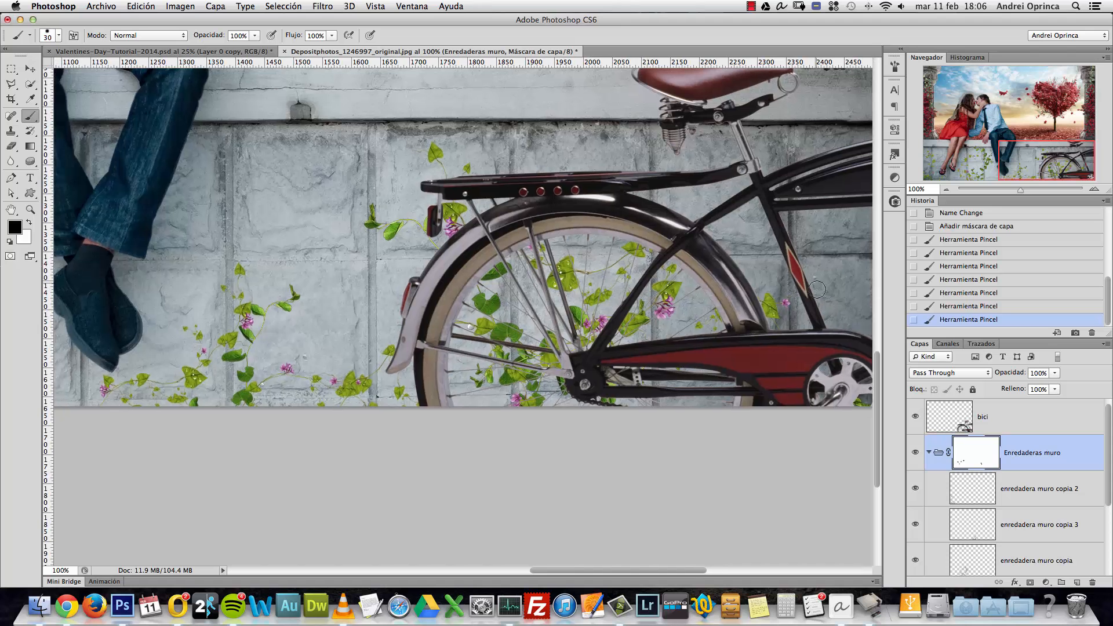
click(858, 310)
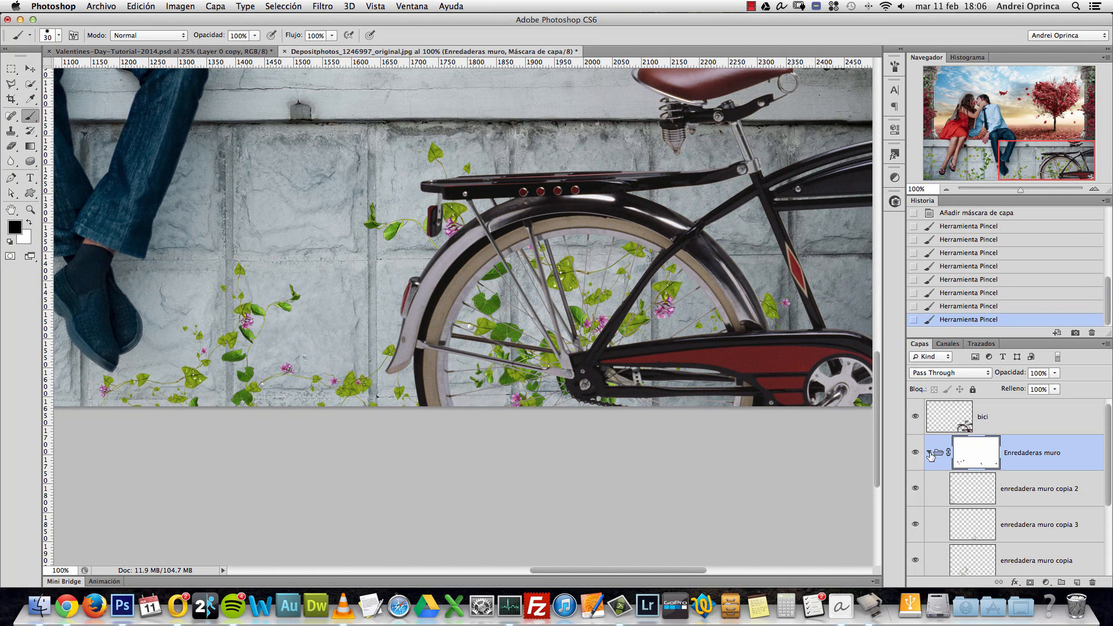
click(929, 454)
key(alt+space)
click(402, 286)
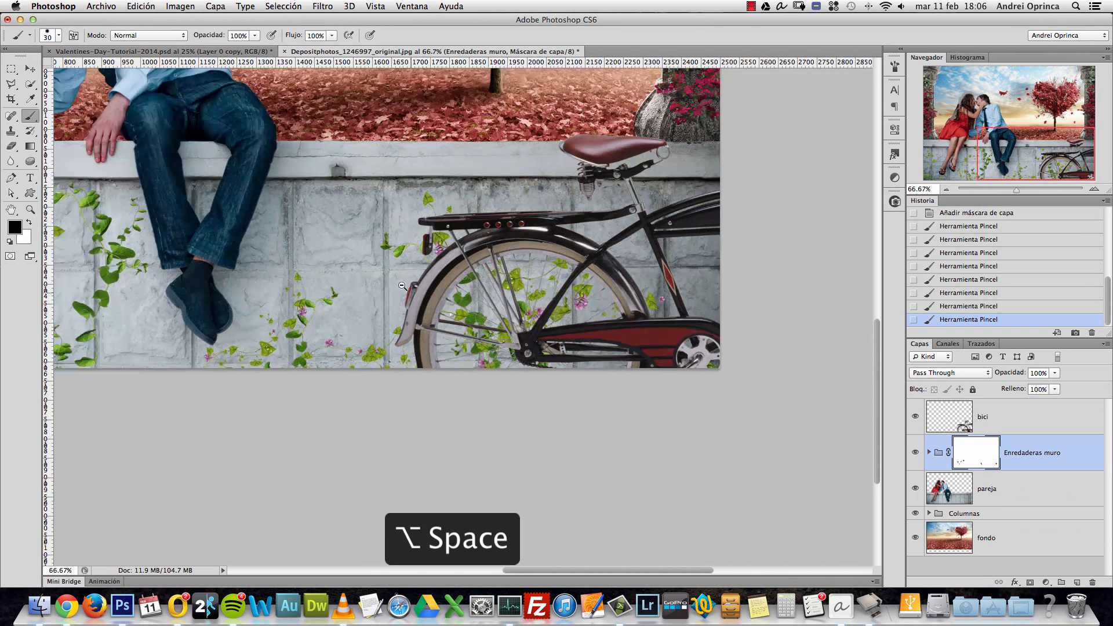
Step: Open the victorian lamp PNG file from the Stock folder
drag(387, 294, 658, 417)
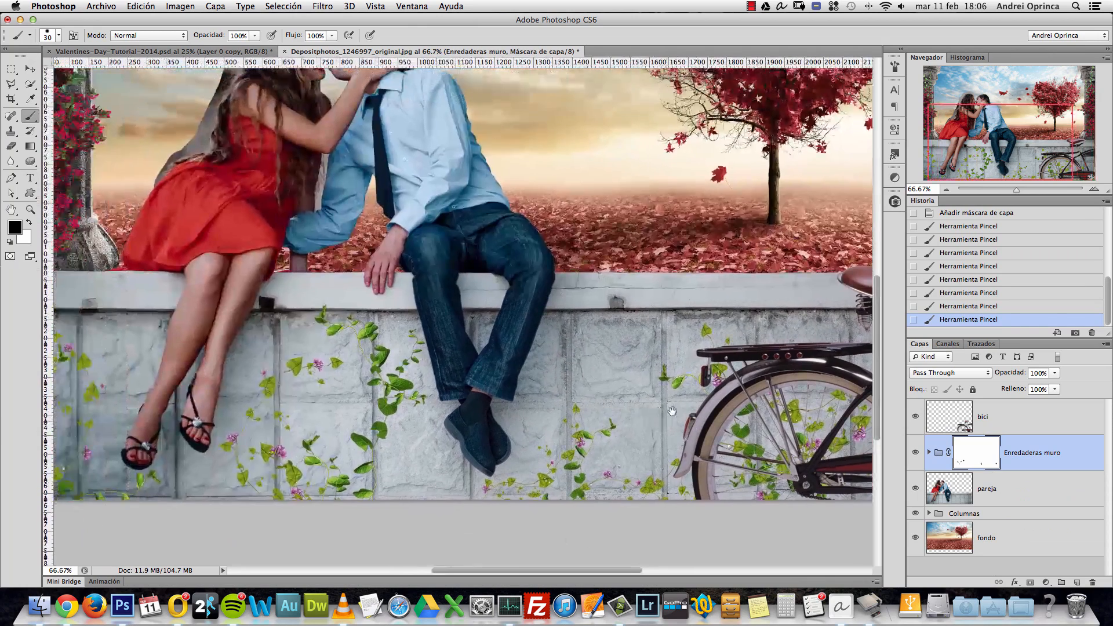
click(540, 320)
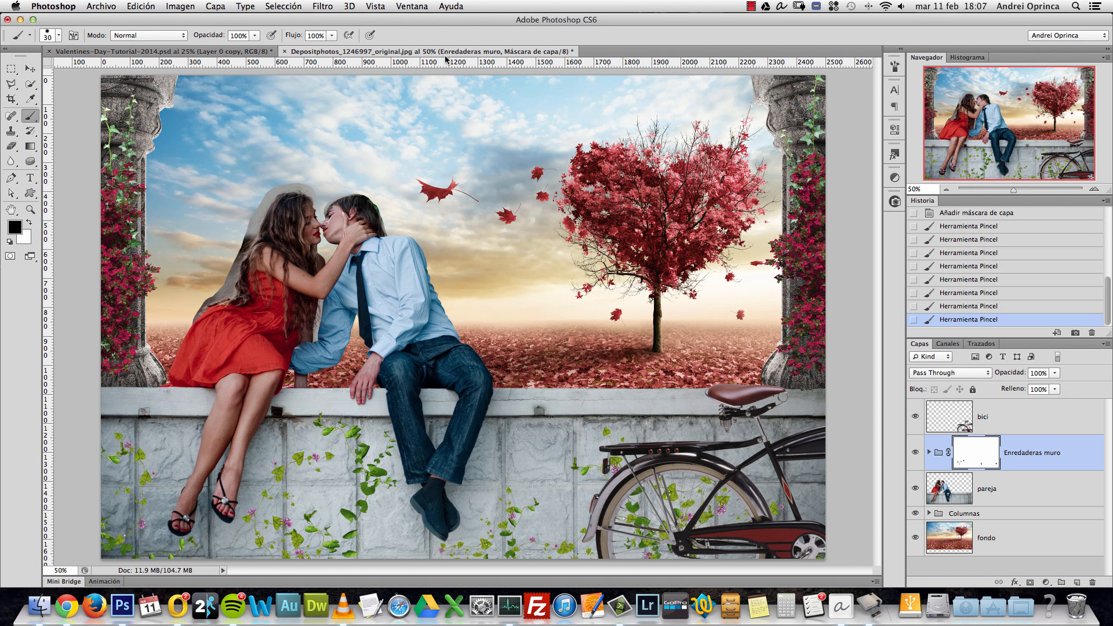
key(super+p)
key(Escape)
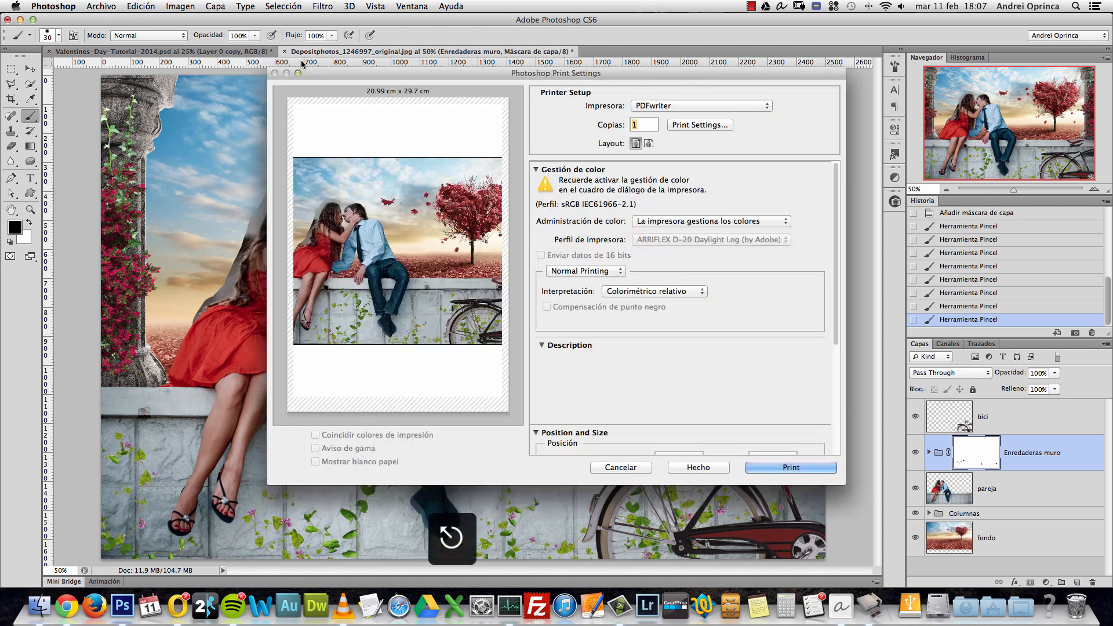
key(super+o)
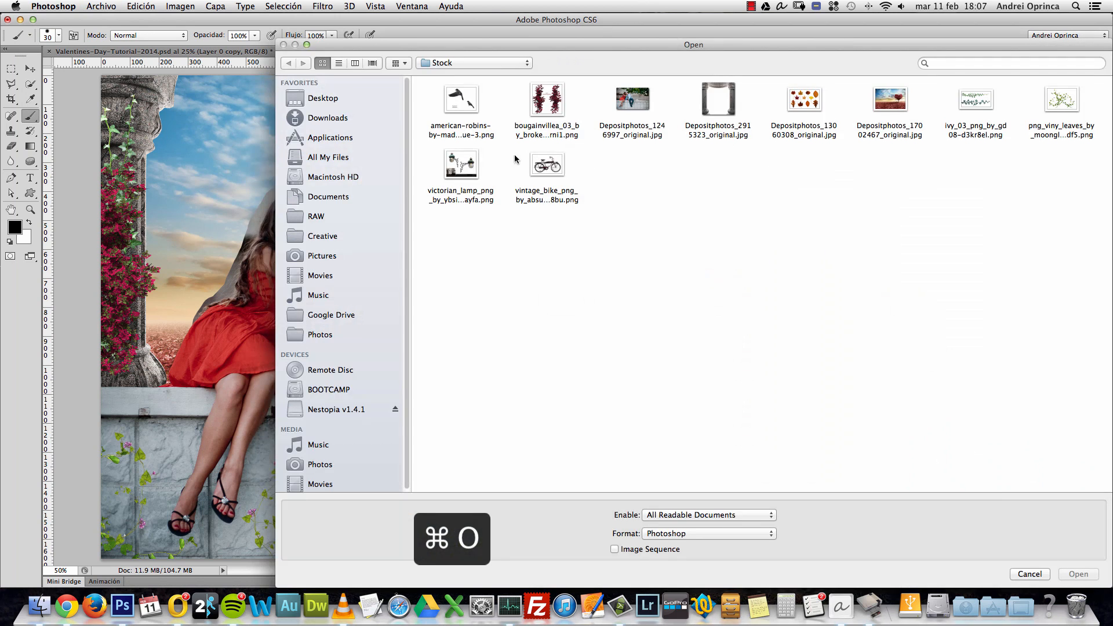
click(495, 172)
click(1077, 574)
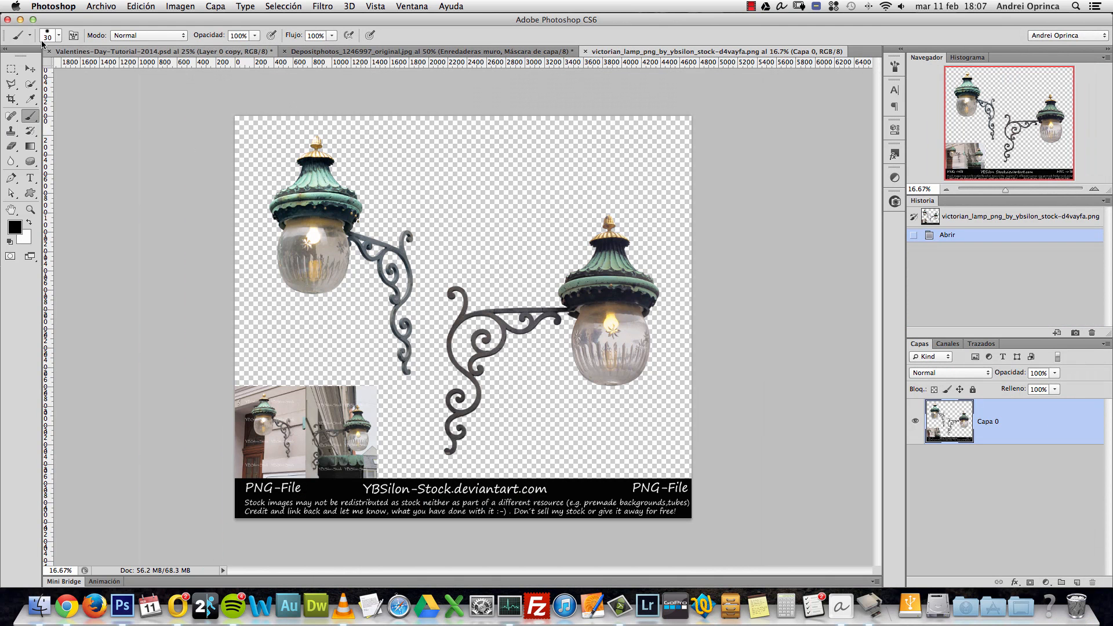
Step: Copy the larger-bracket lamp, whose glass globe faces away from the other lamp, using a rectangular selection, and return to the couple composite
click(11, 69)
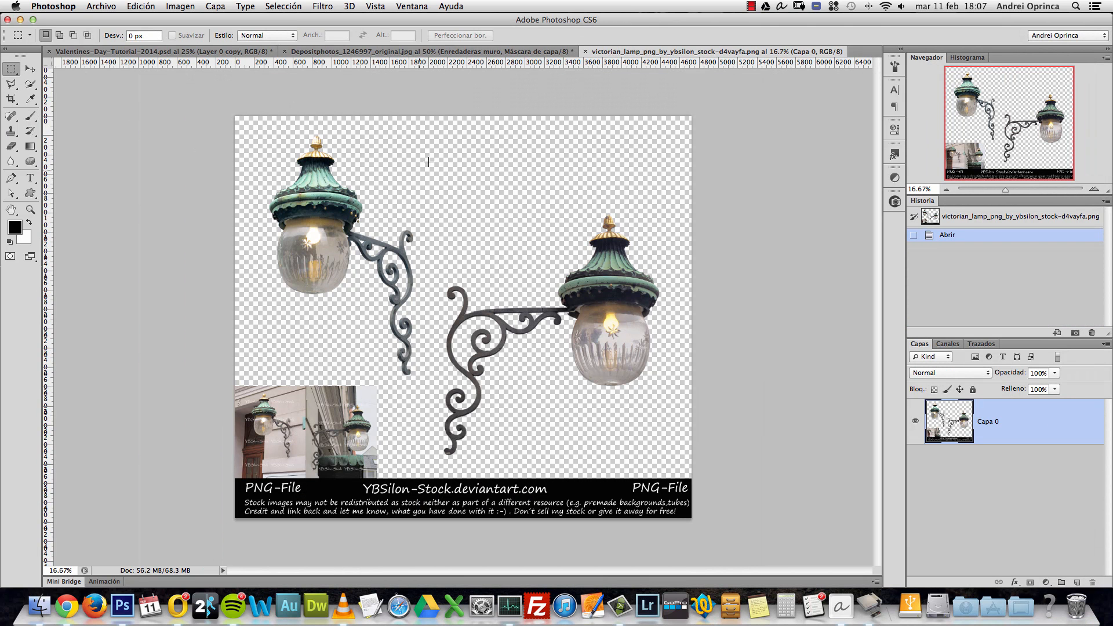
drag(435, 191, 670, 467)
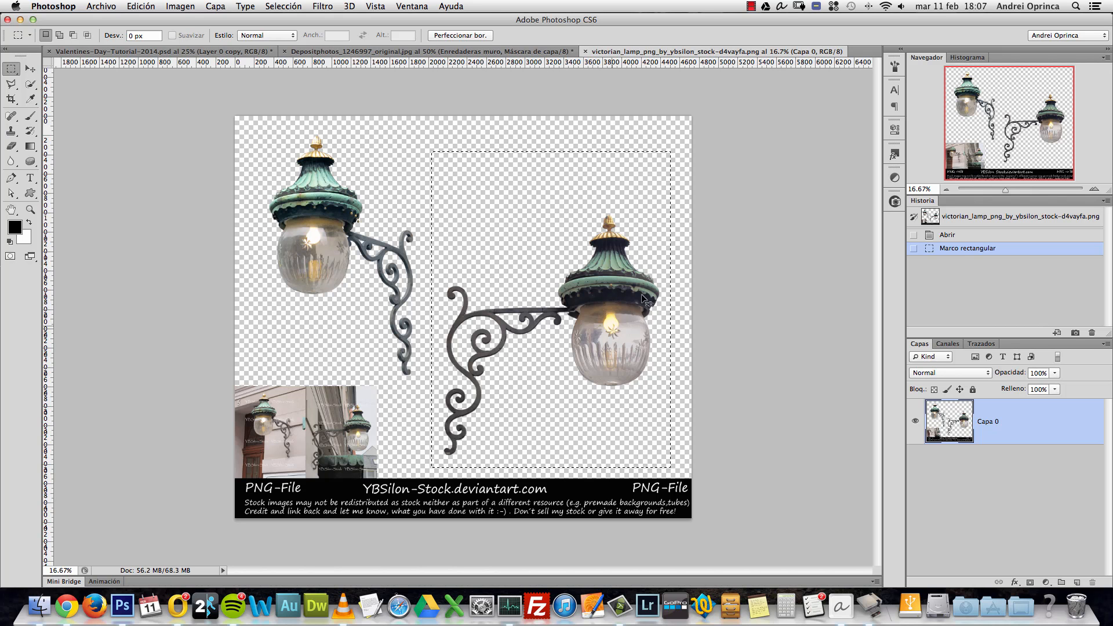
key(super+c)
click(524, 52)
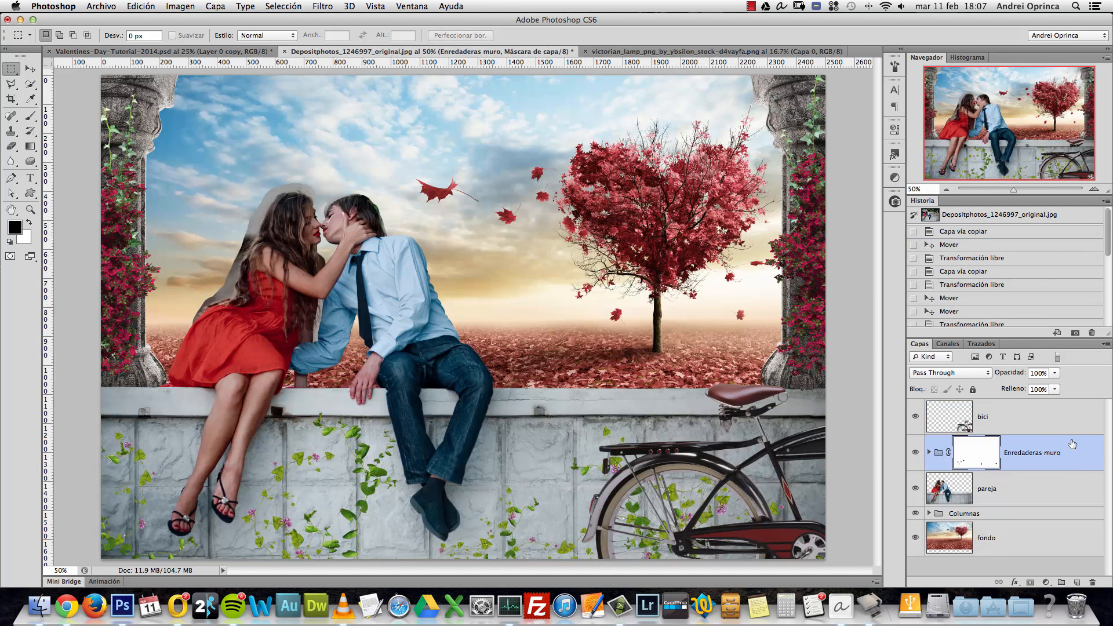
click(996, 419)
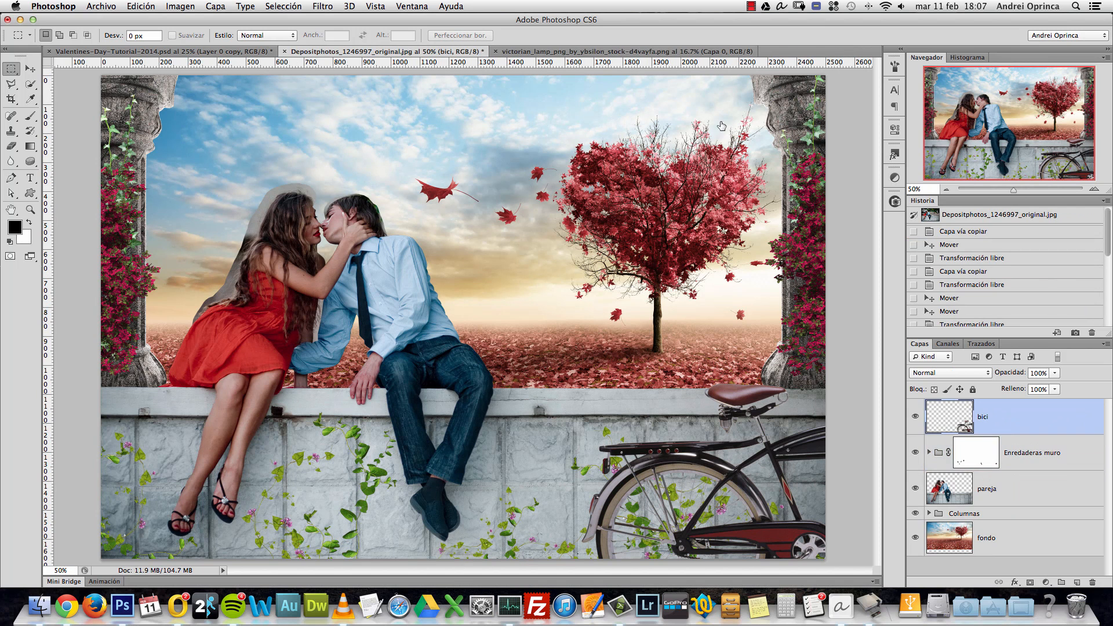
click(647, 51)
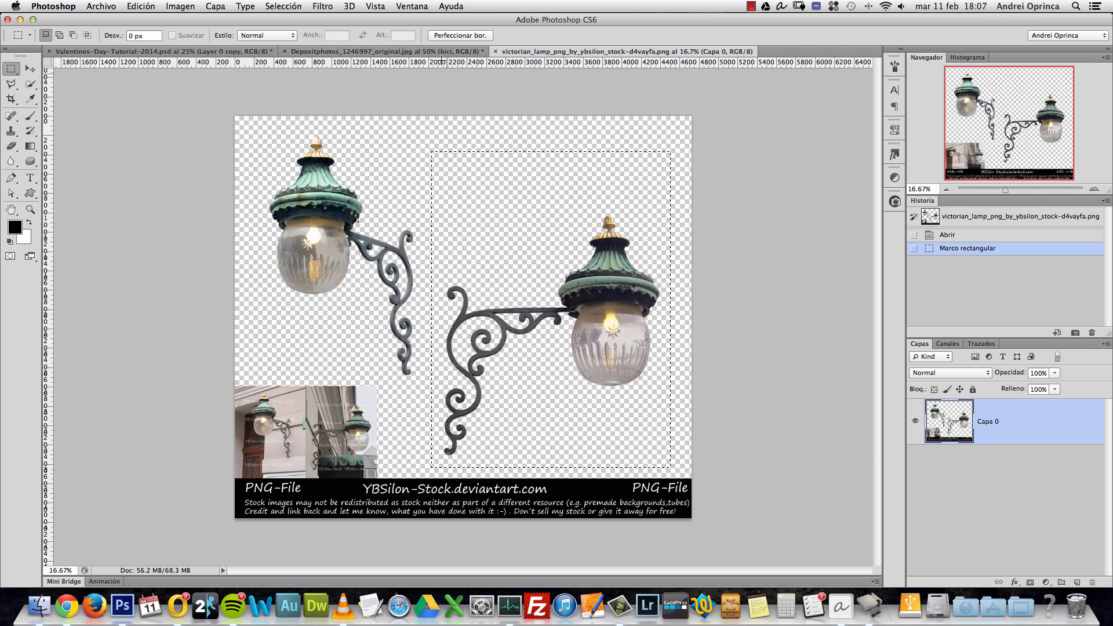
click(438, 51)
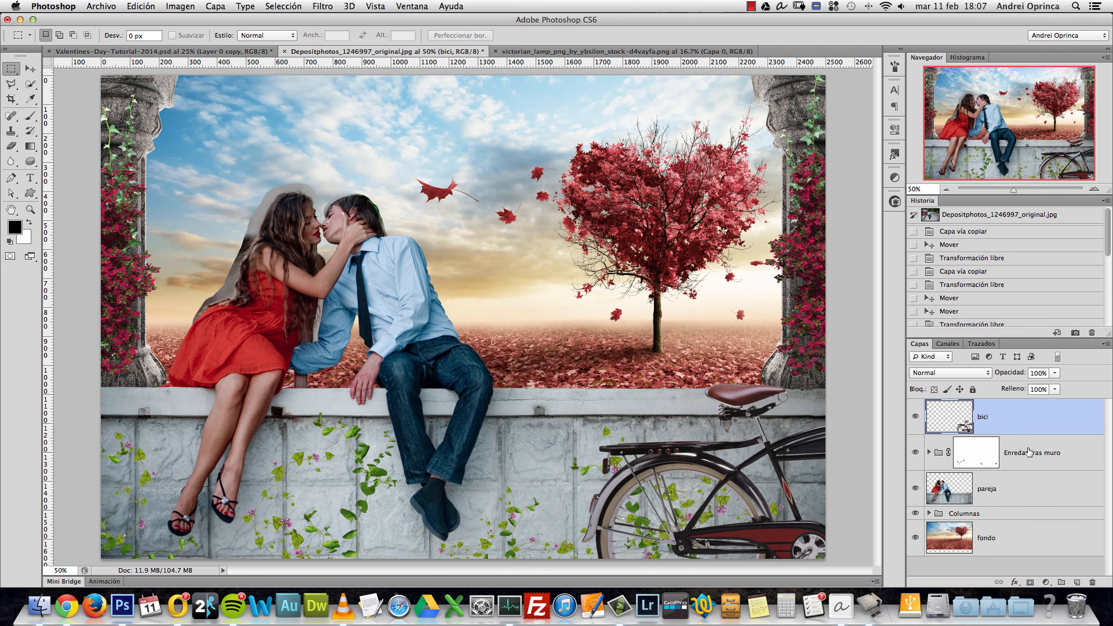
key(super+v)
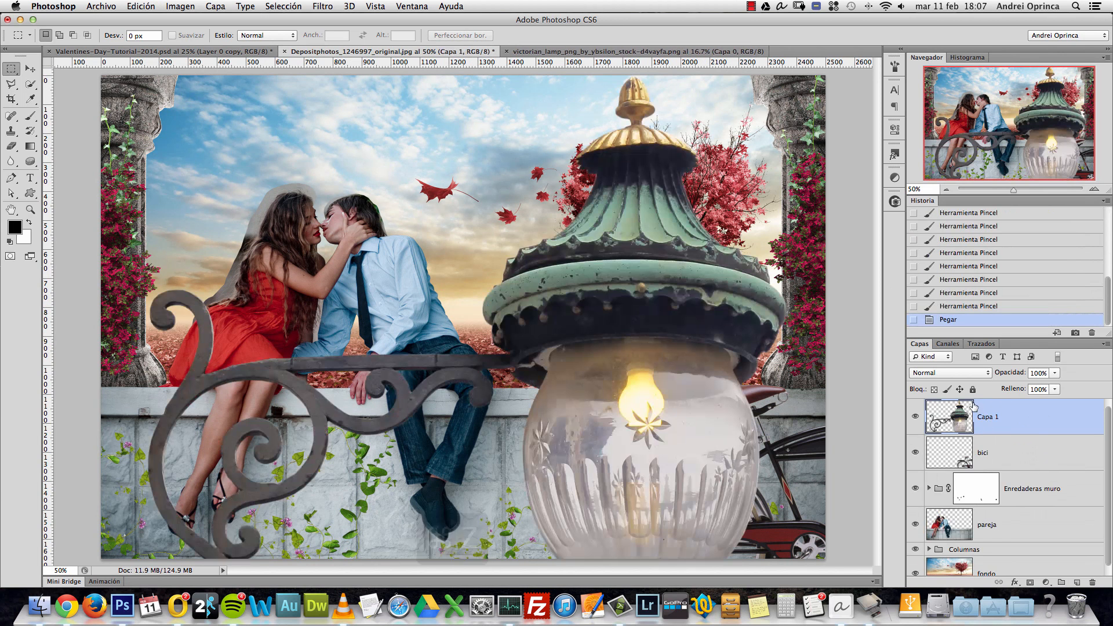
key(super+z)
Step: Paste the copied lamp above the Columnas group and scale it down proportionally to about 17%
click(1036, 518)
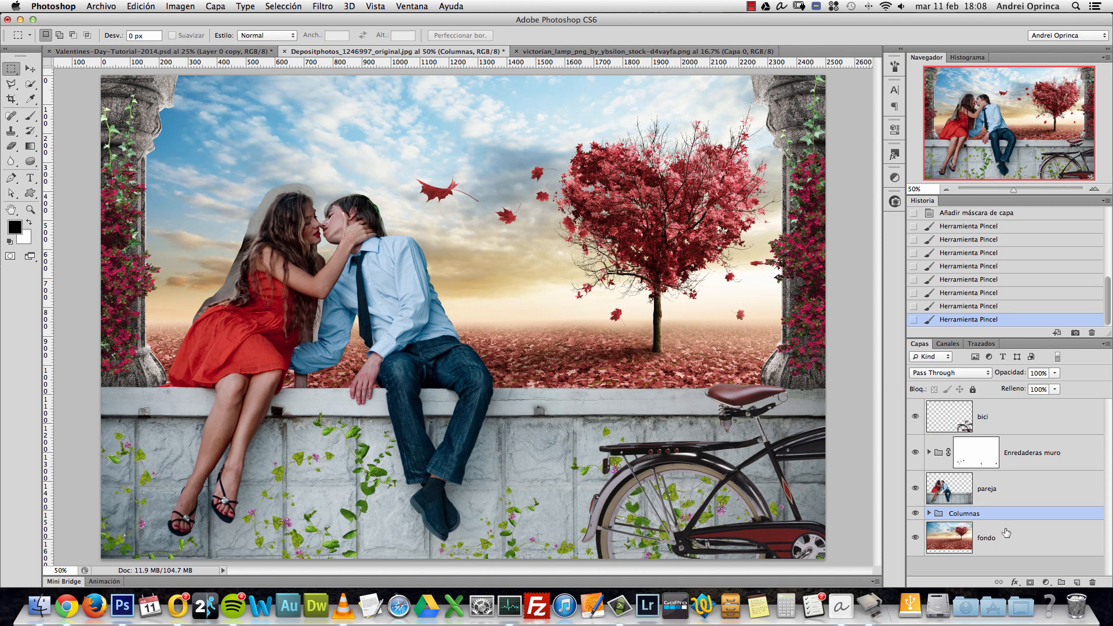
key(super+v)
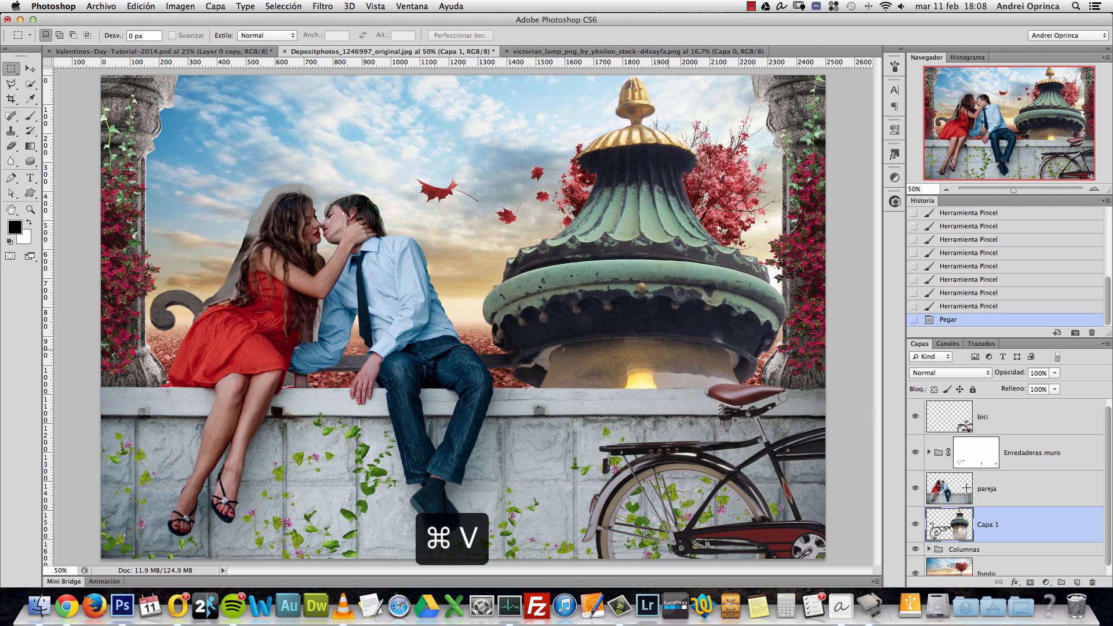
key(super+t)
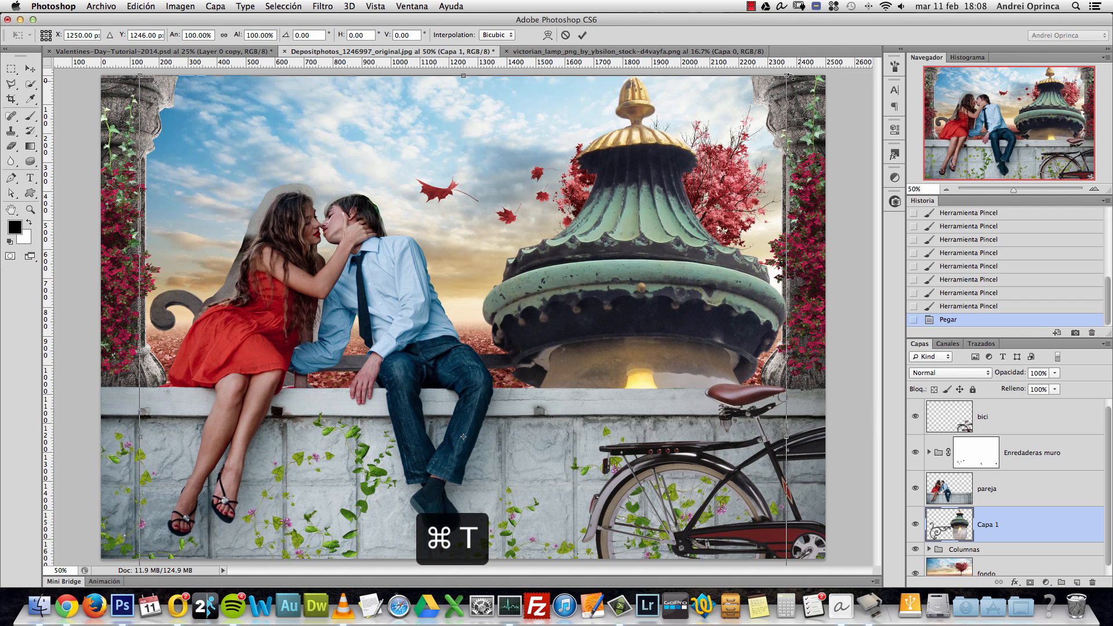
drag(790, 76, 324, 306)
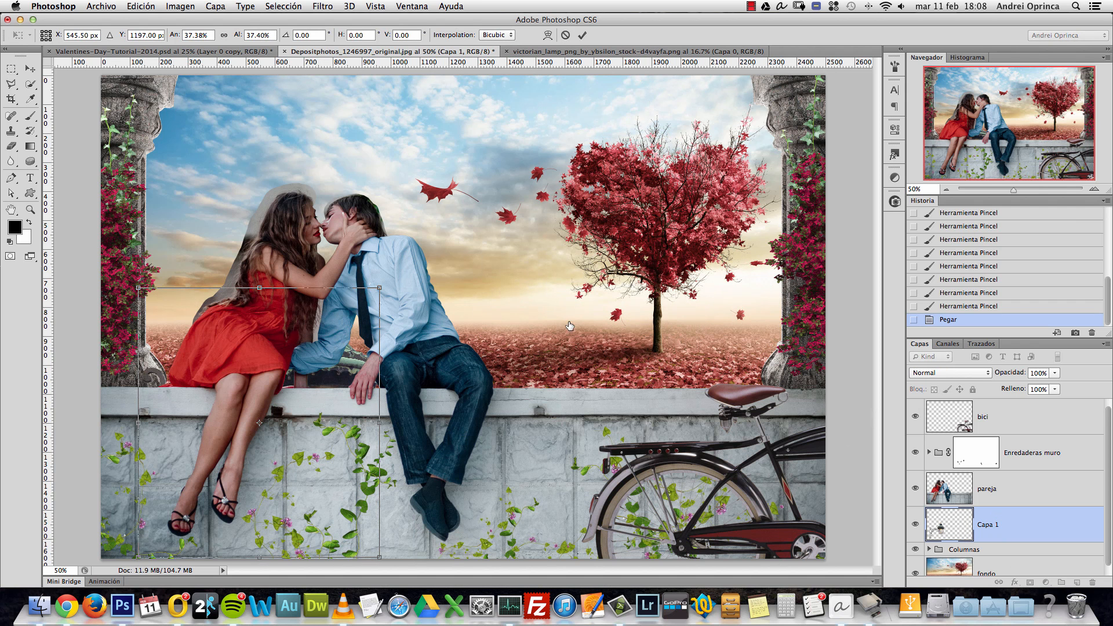
drag(375, 294, 246, 439)
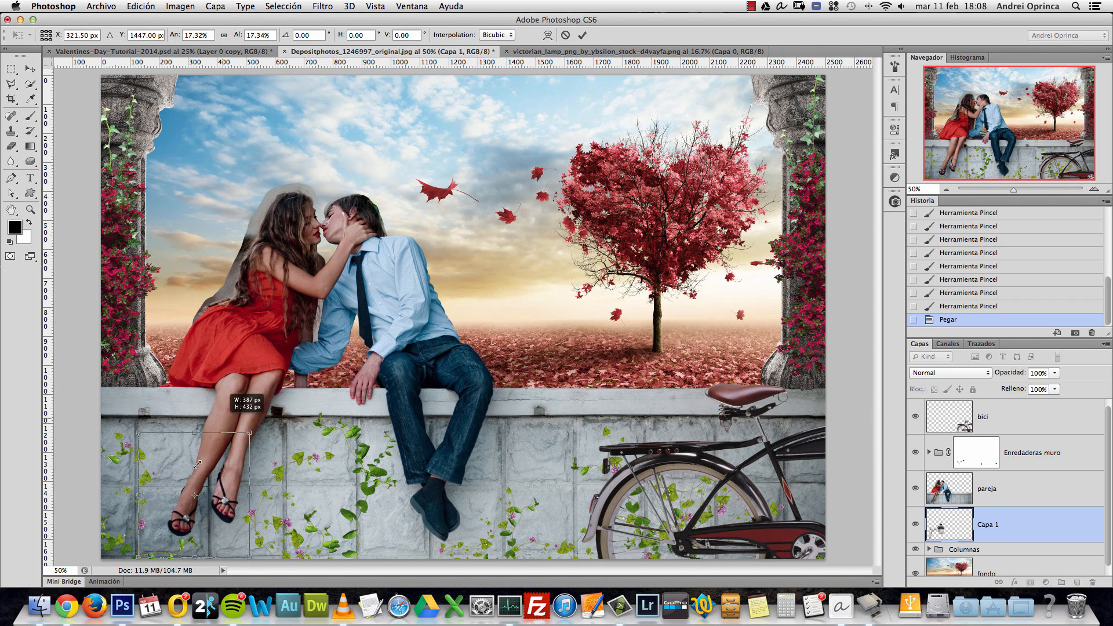
Step: Move the lamp up against the stone column behind the woman, reduce it to about 13.8% and apply the transformation
drag(165, 461, 160, 147)
drag(236, 134, 219, 153)
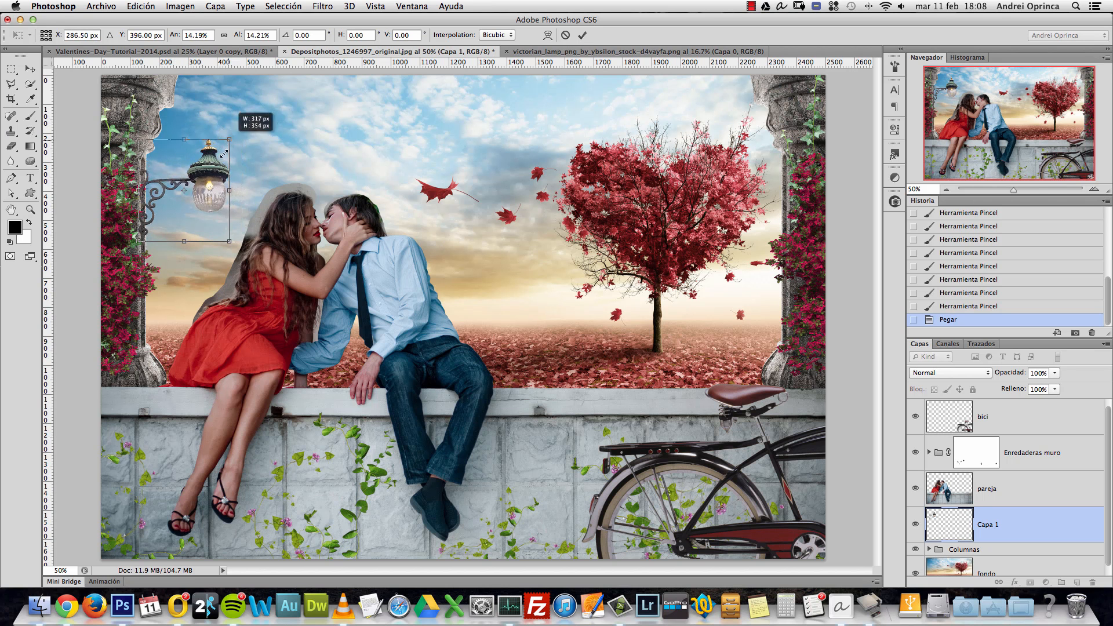
drag(198, 200, 199, 193)
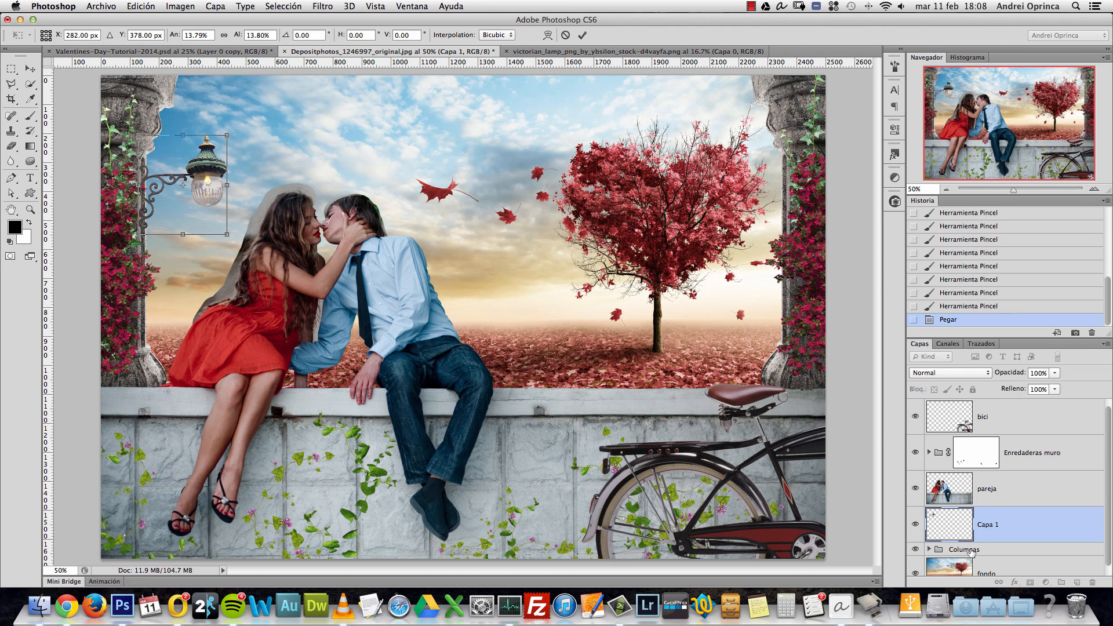
key(super+space)
click(135, 185)
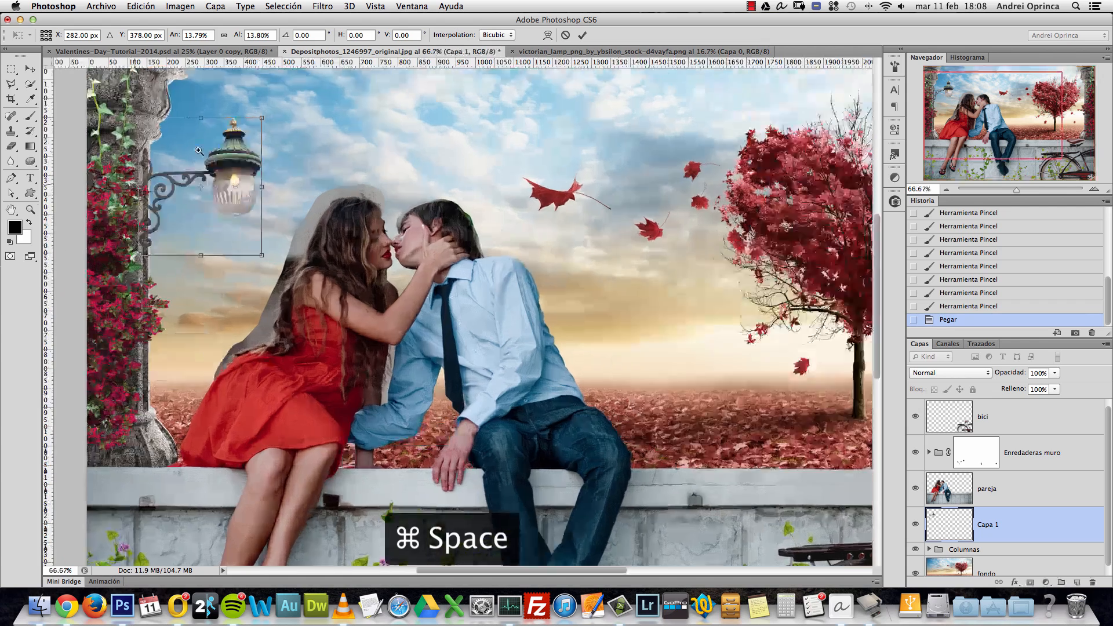
key(Return)
key(m)
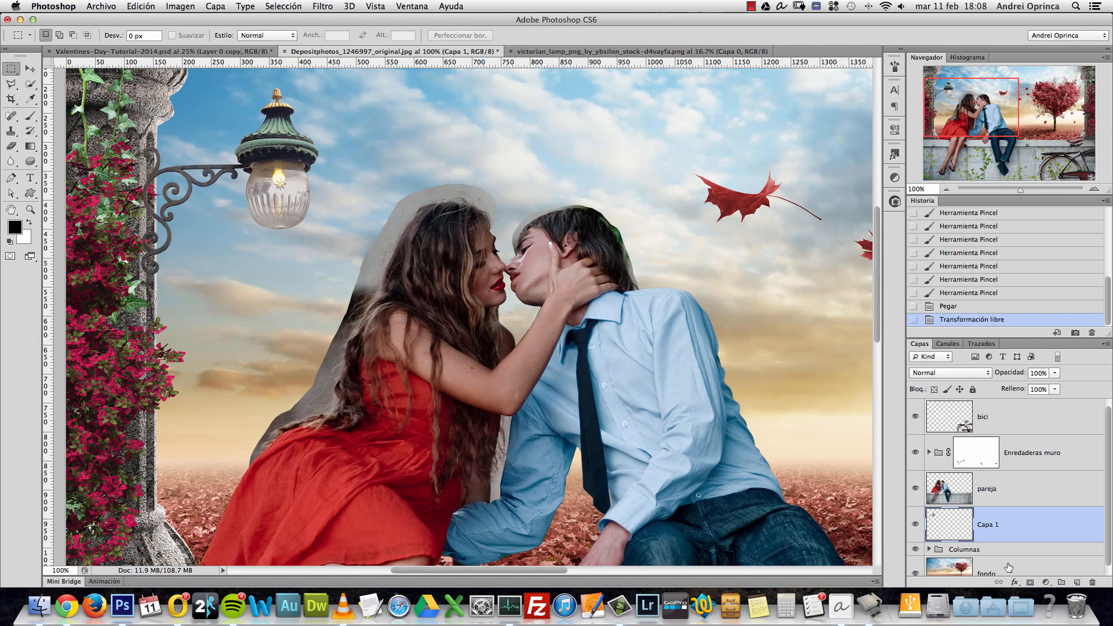
Step: Try the lamp layer beneath the Columnas group and return it above the group
drag(1011, 548, 1012, 554)
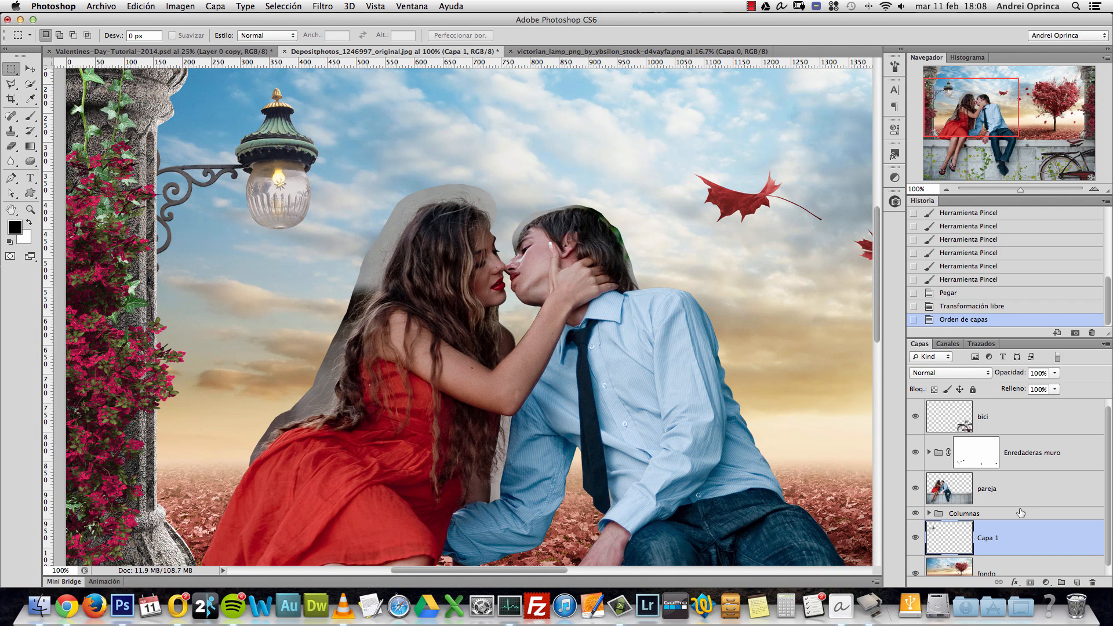
drag(1021, 513, 1021, 509)
Step: Scale the lamp down to about 81%, align its bracket with the inner edge of the column and apply the transformation
key(super+t)
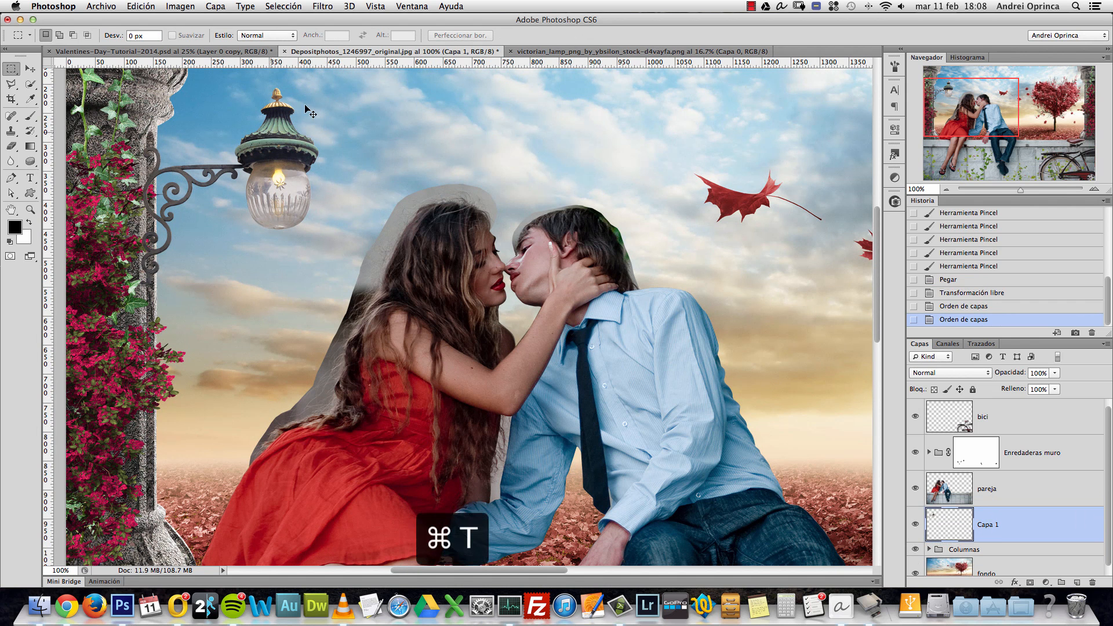
drag(318, 88, 285, 126)
drag(216, 198, 262, 168)
key(super+space)
click(142, 155)
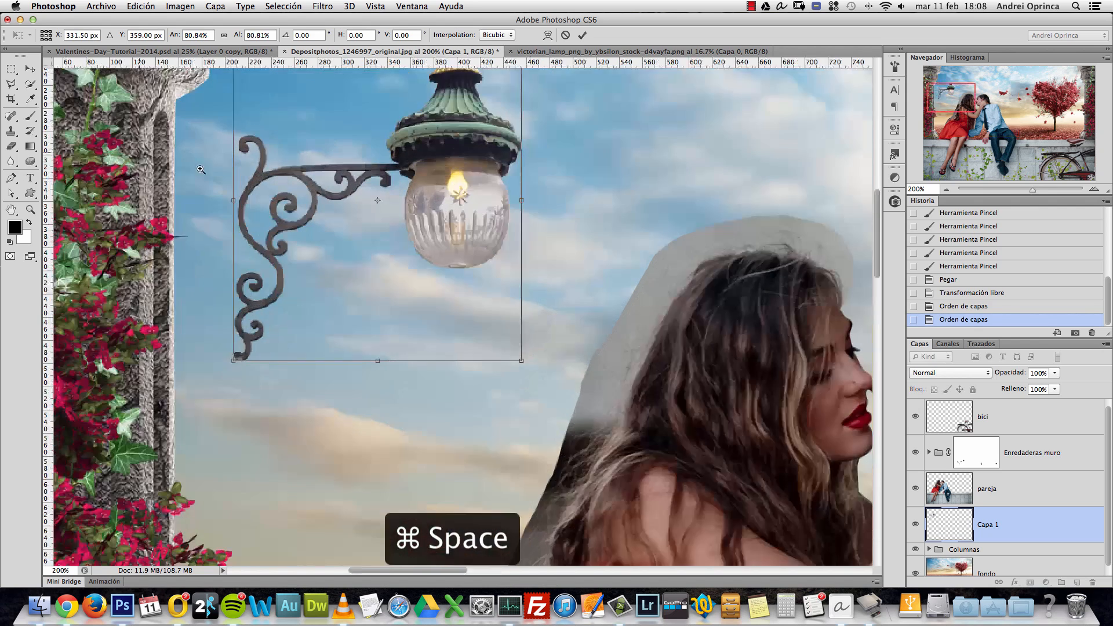
click(141, 154)
key(alt+space)
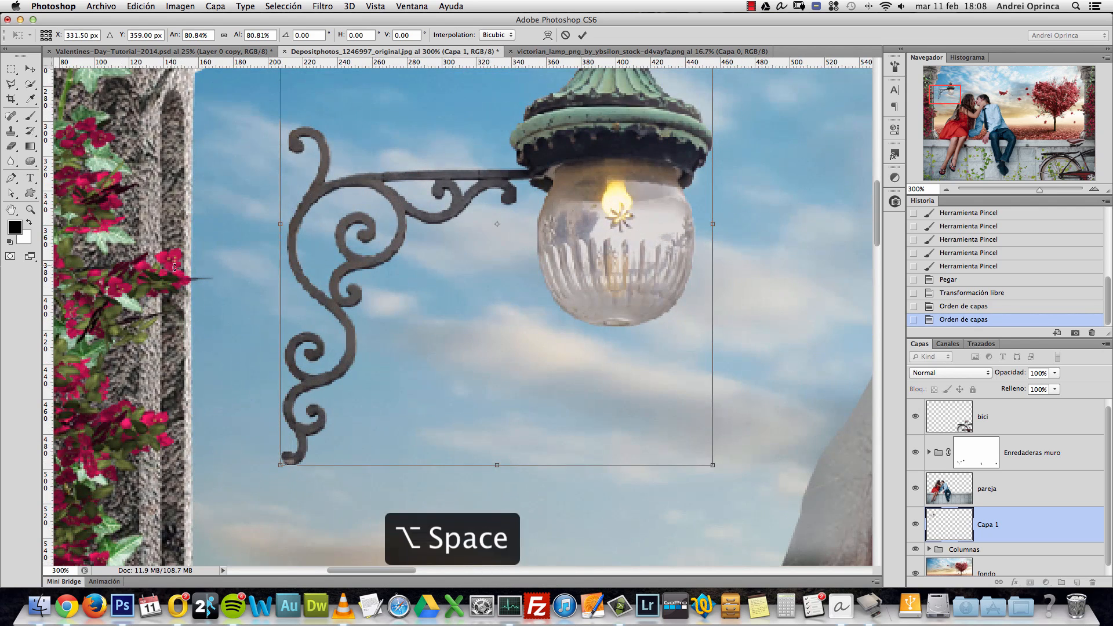
click(181, 210)
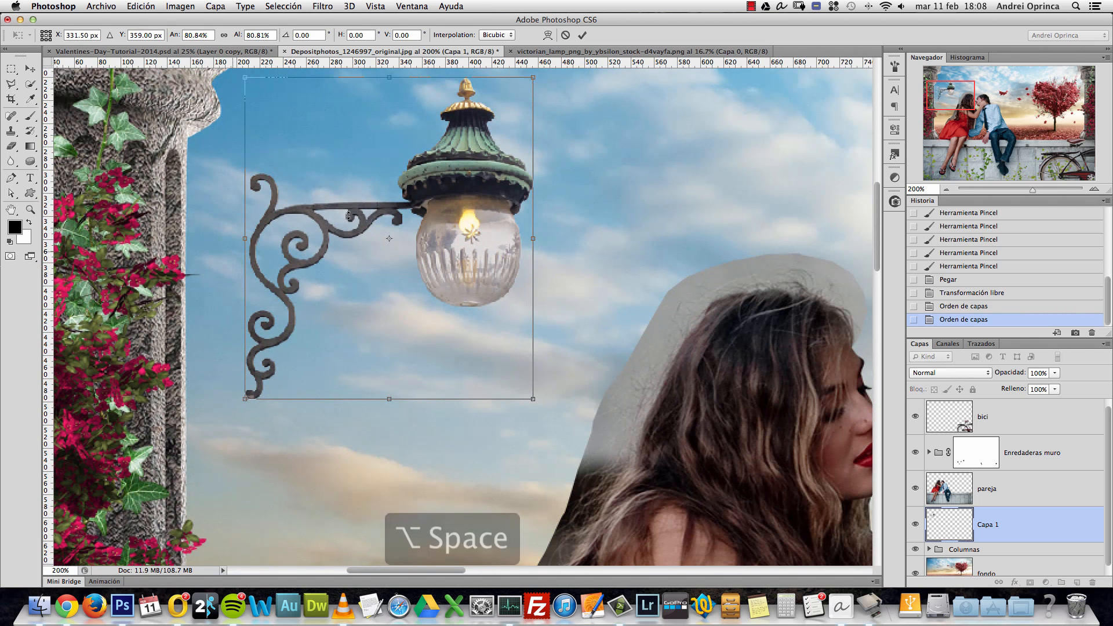
drag(345, 229, 273, 221)
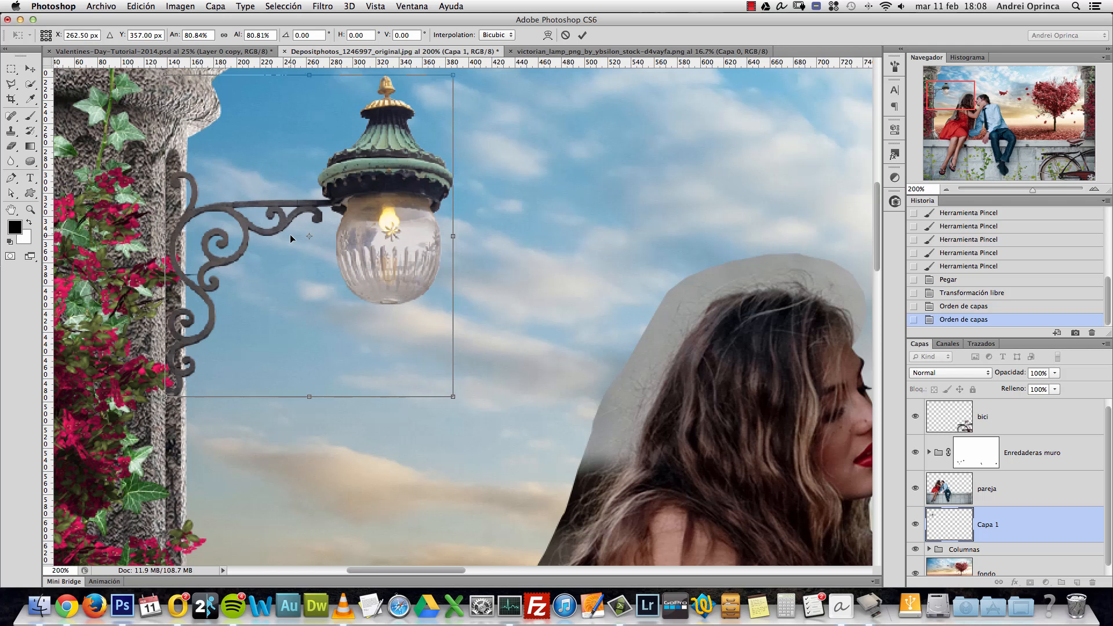
key(Return)
Step: Nudge the lamp up 10 px on the column and check its placement in the whole composite
key(super+1)
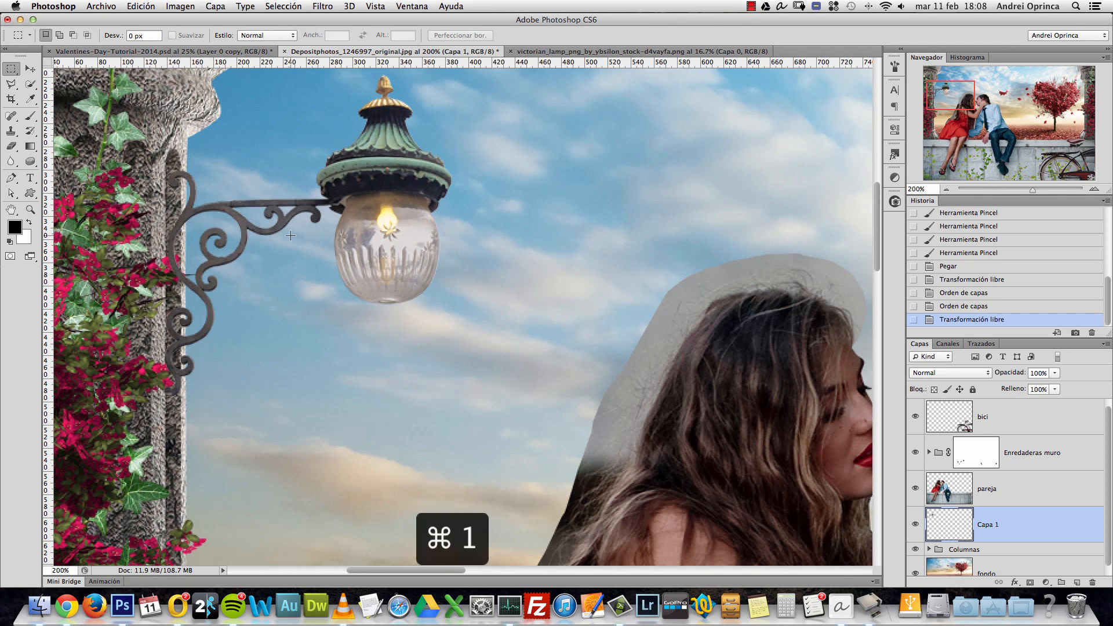
alt+click(290, 234)
alt+click(594, 308)
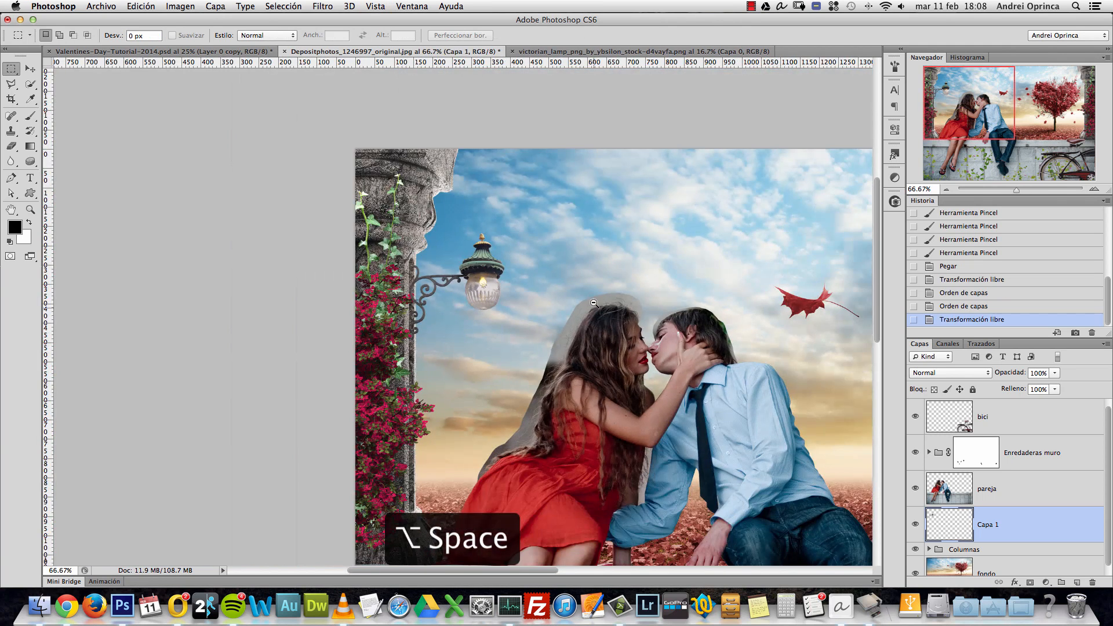
key(v)
key(shift+Up)
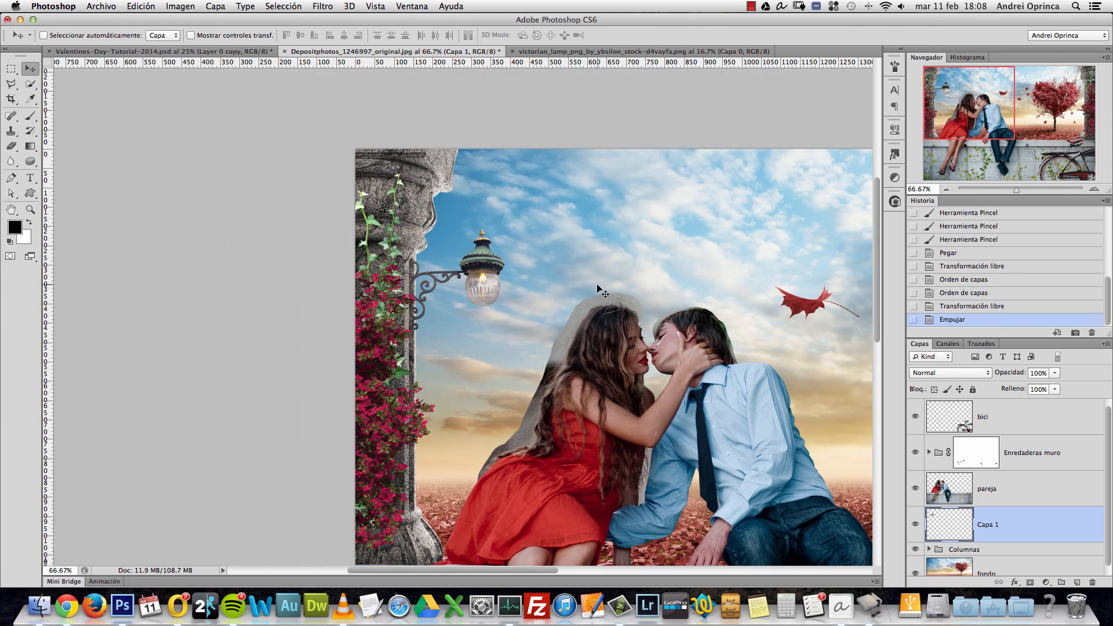
scroll(551, 280, right, 3)
scroll(550, 281, down, 2)
alt+click(537, 271)
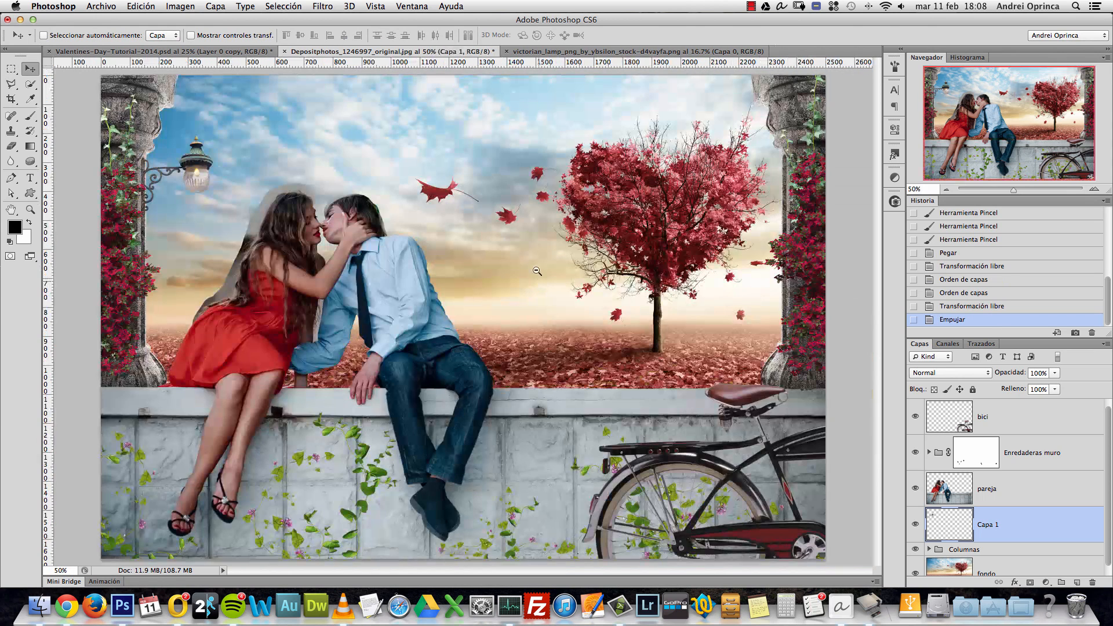
Step: Rename the lamp layer to "lampara 1"
double_click(987, 526)
text(lampara 1)
key(Return)
Step: Duplicate the "lampara 1" layer, flip the copy horizontally, move it onto the composite's right column and apply the transformation
key(ctrl+j)
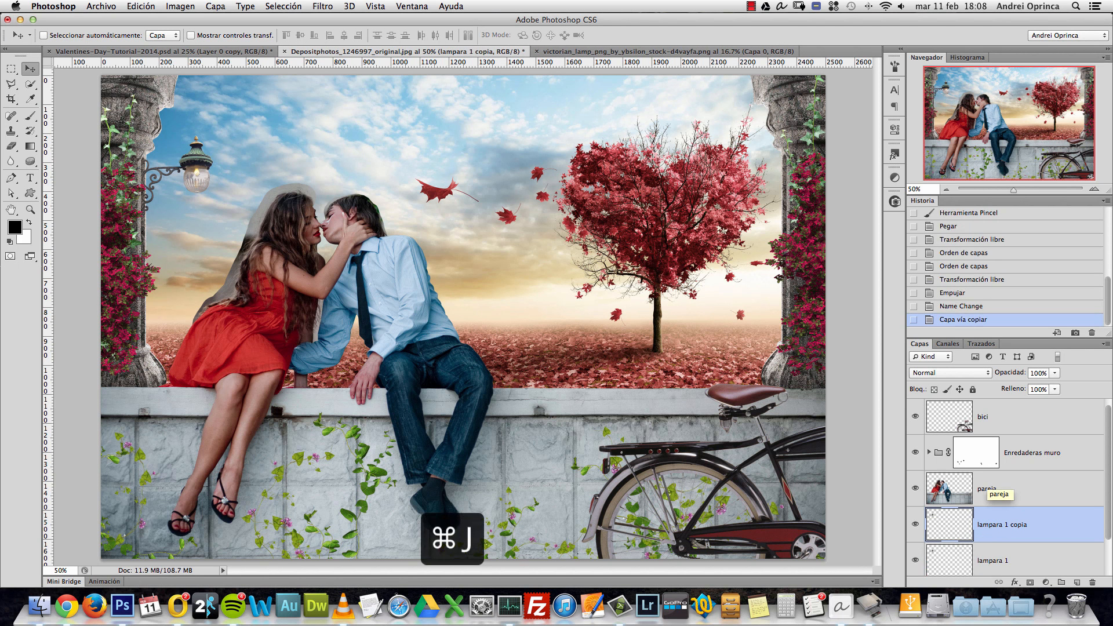
key(ctrl+t)
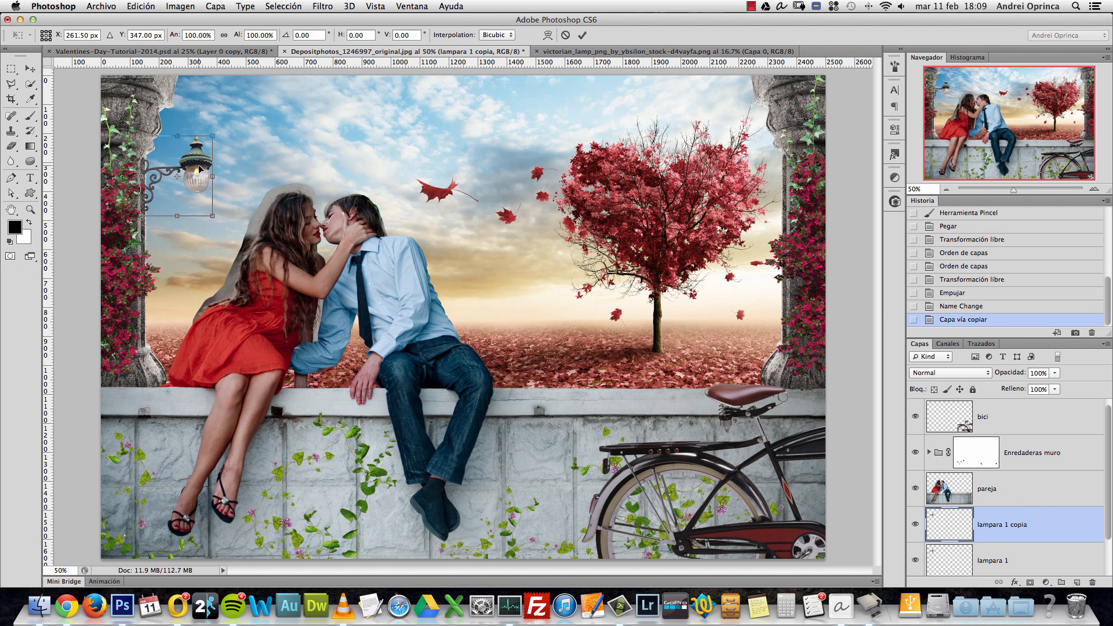
right_click(196, 174)
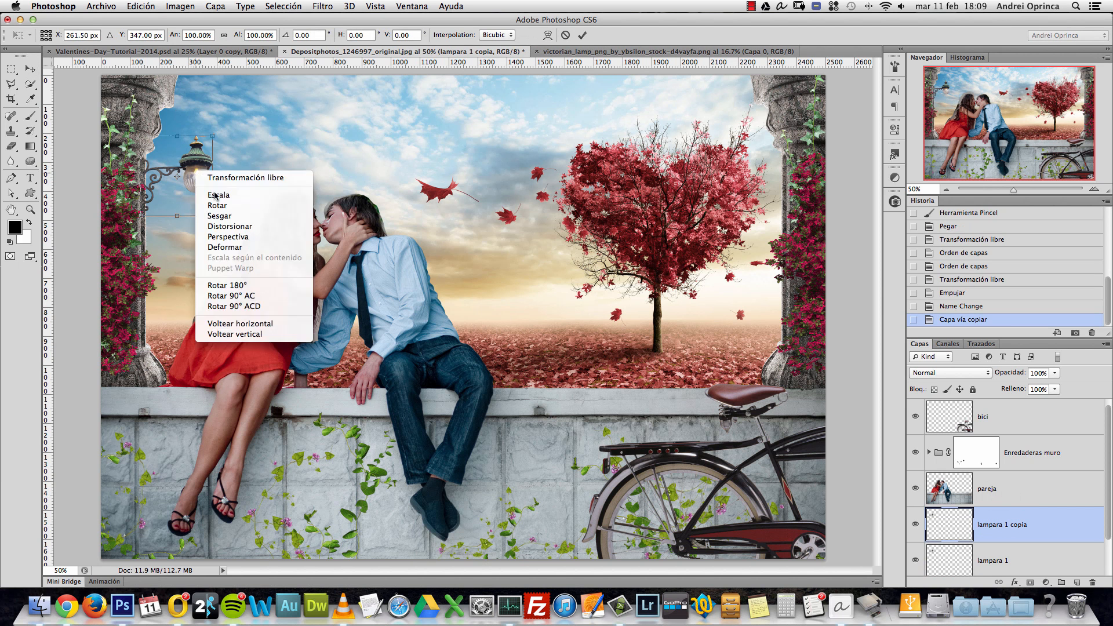
click(256, 324)
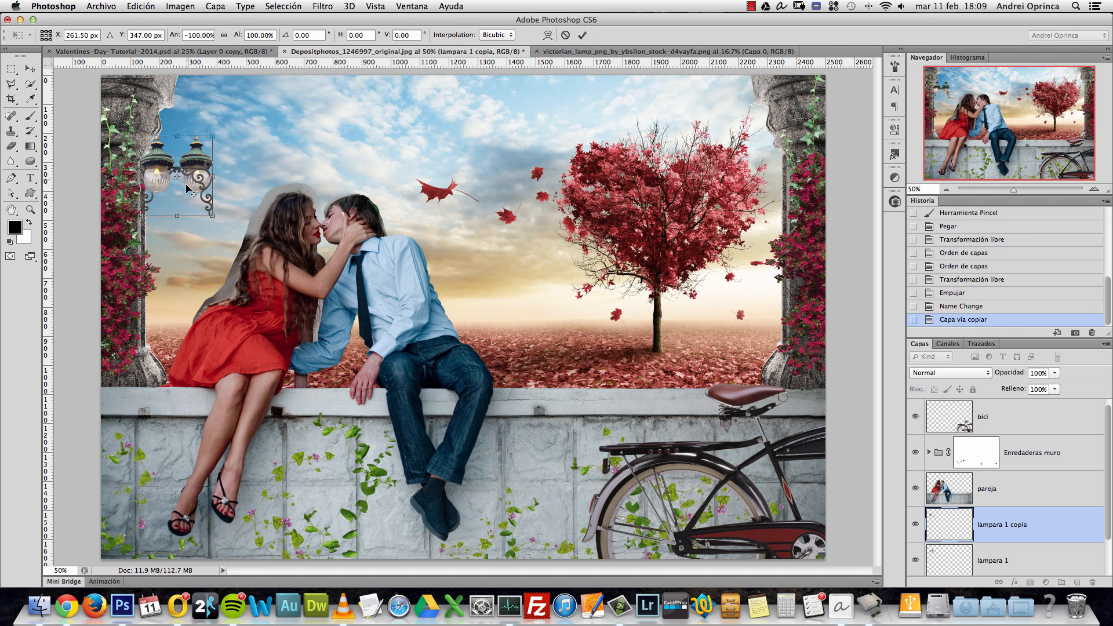
drag(187, 185, 754, 197)
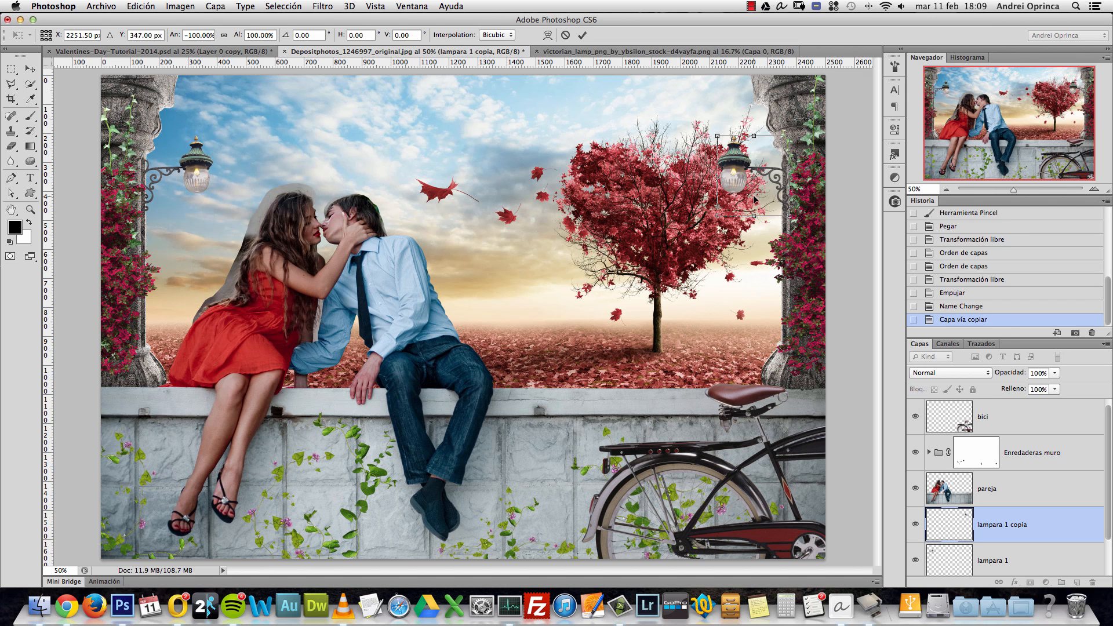
key(Return)
Step: Align the copied lamp's bracket with the inner edge of the right column and check the whole composite
key(super+1)
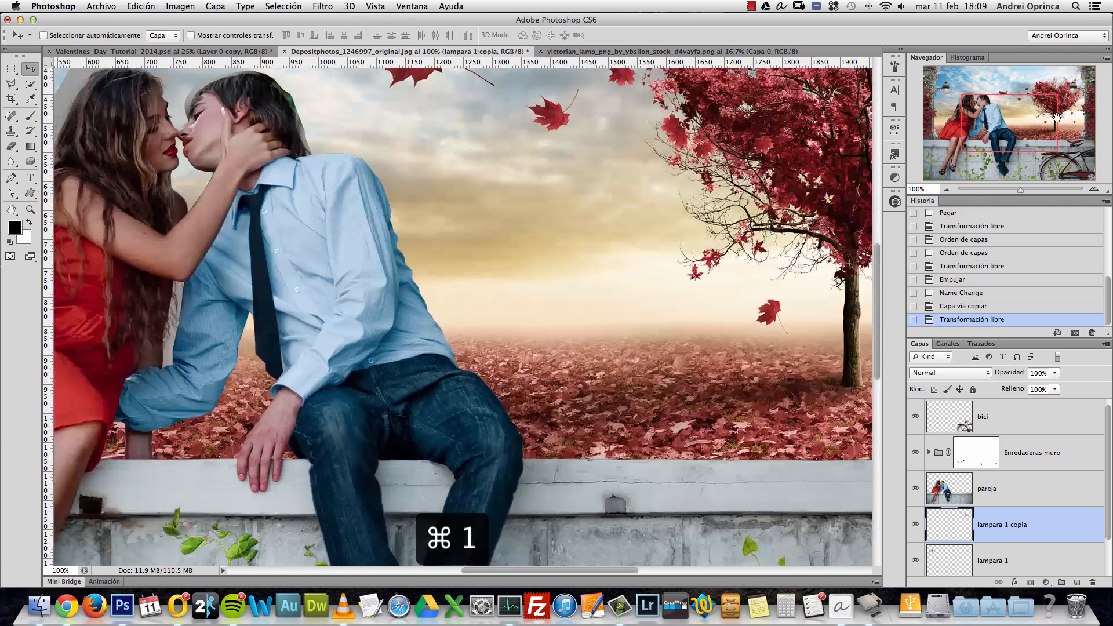
drag(1057, 117, 1094, 95)
key(super+space)
drag(779, 206, 648, 230)
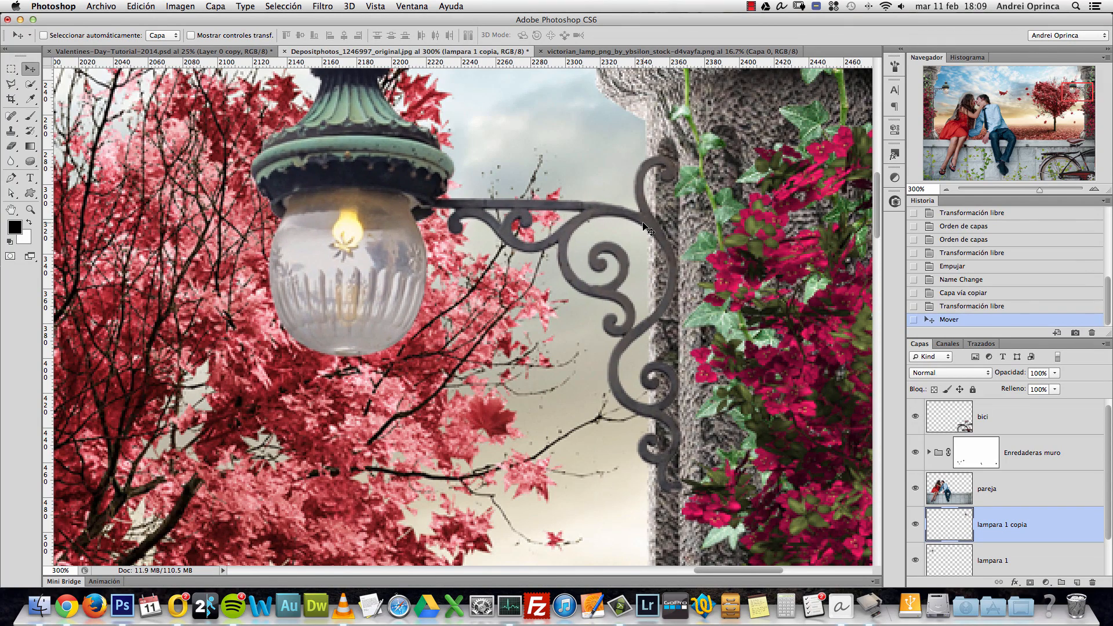
key(super+1)
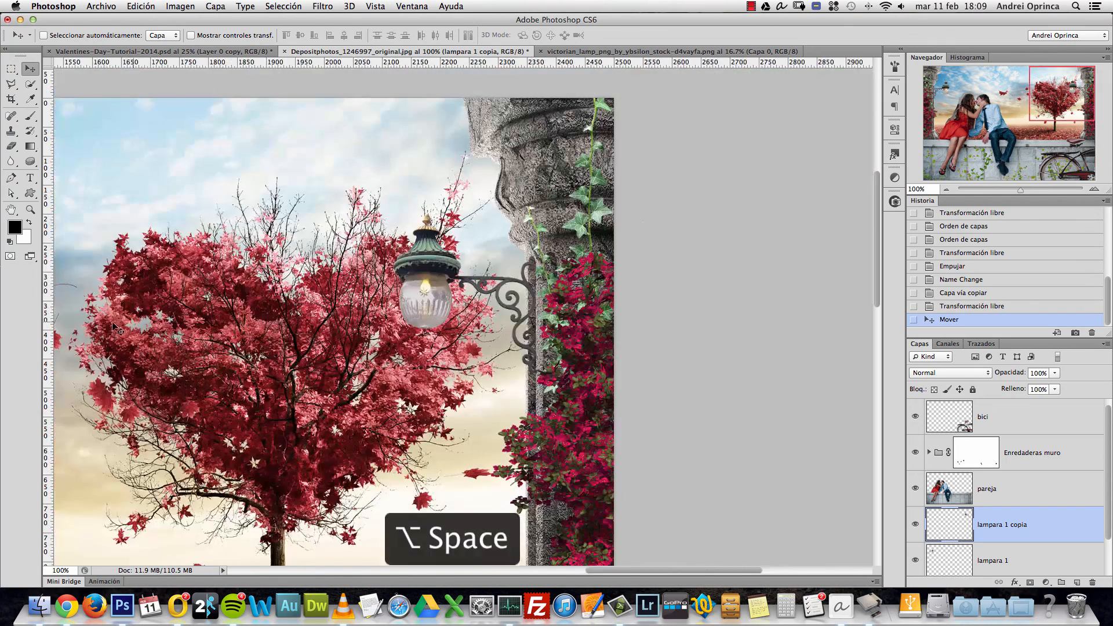
alt+click(409, 247)
alt+click(452, 236)
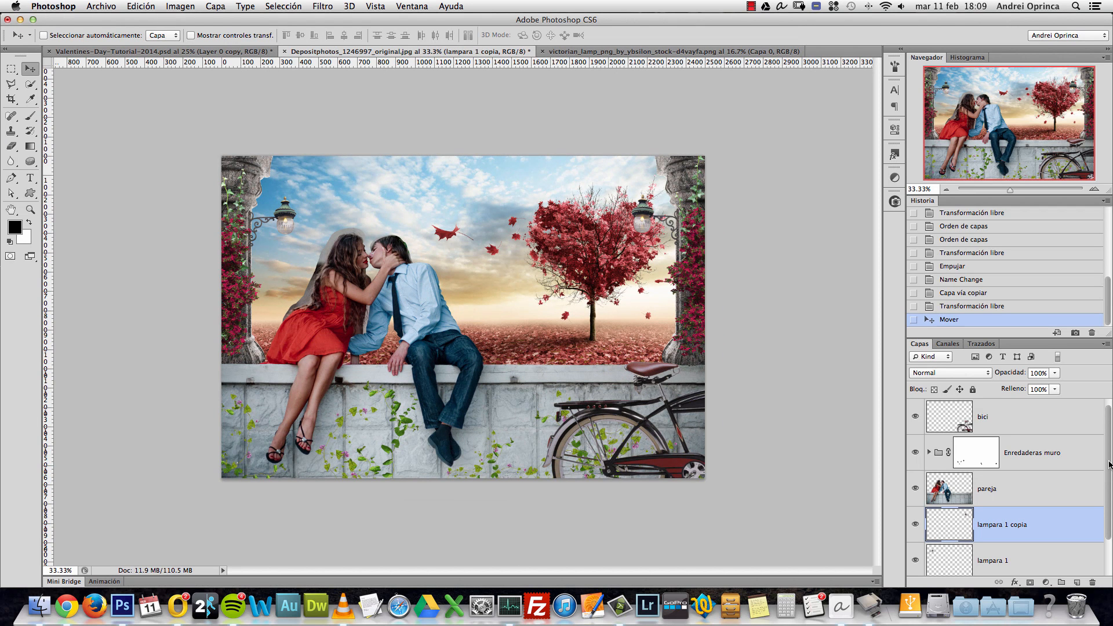
Step: Scale the "fondo" background layer down to about 90% so the heart tree gets smaller between the columns
scroll(1101, 482, down, 3)
click(934, 555)
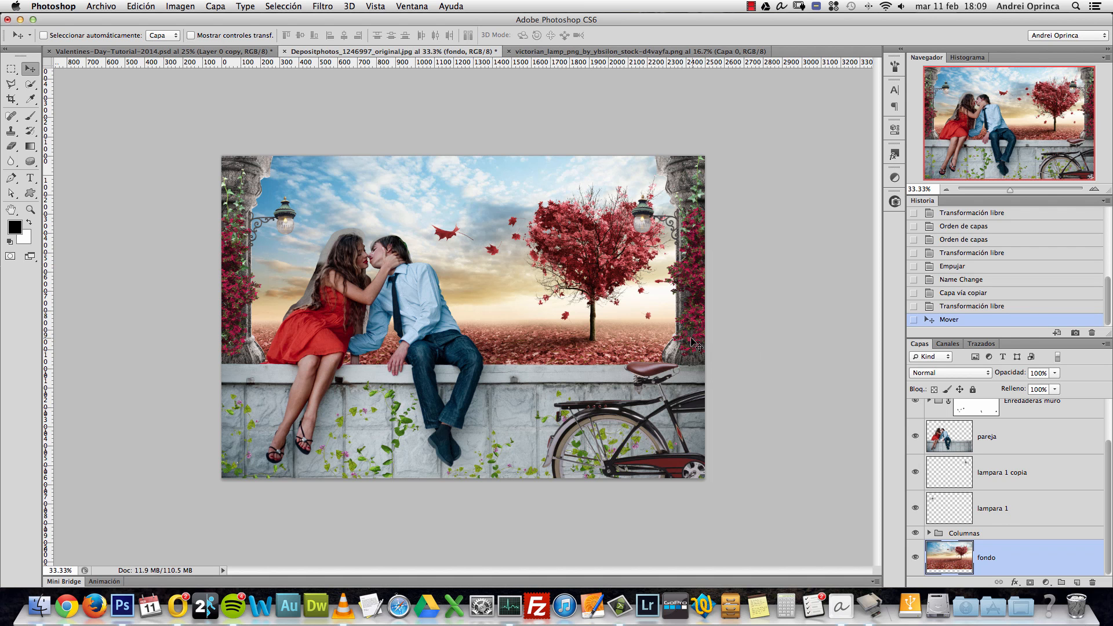
key(super+t)
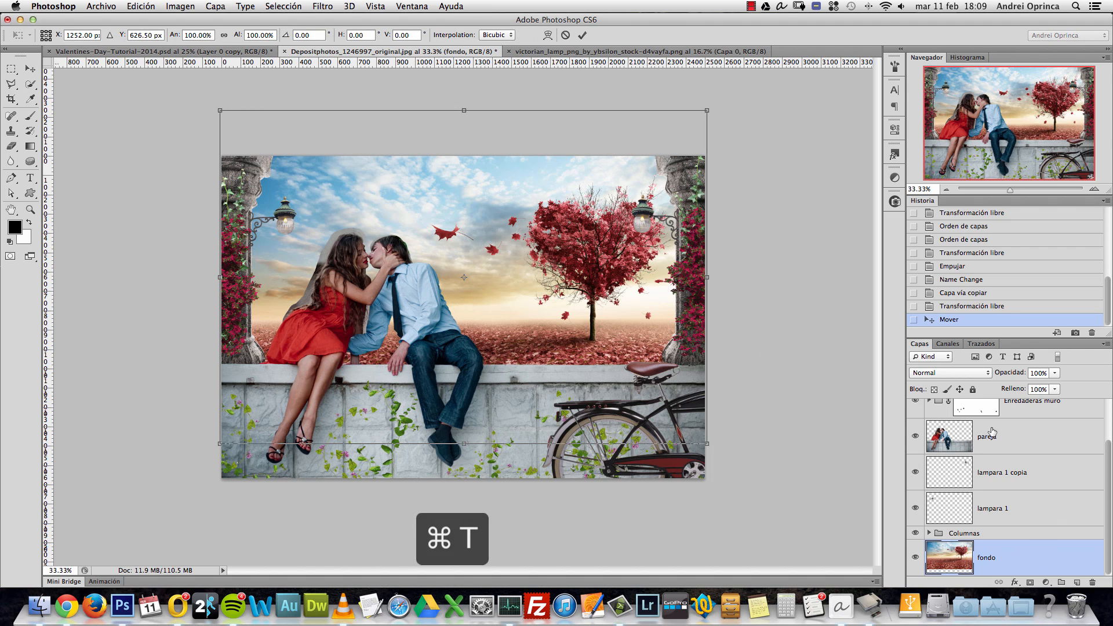
drag(707, 110, 682, 127)
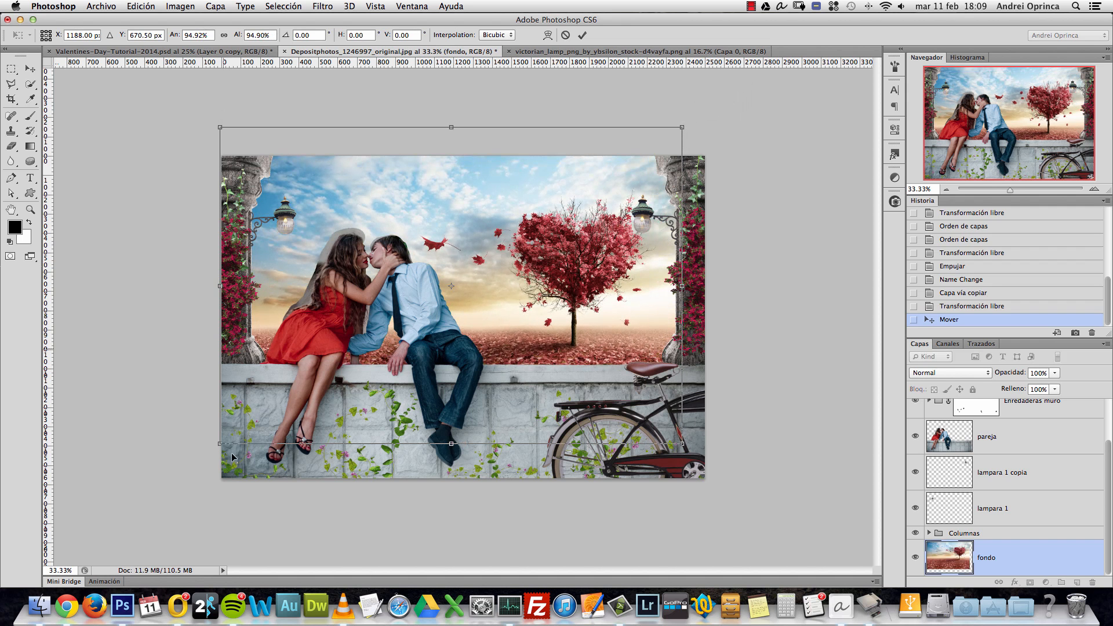
drag(219, 445, 238, 417)
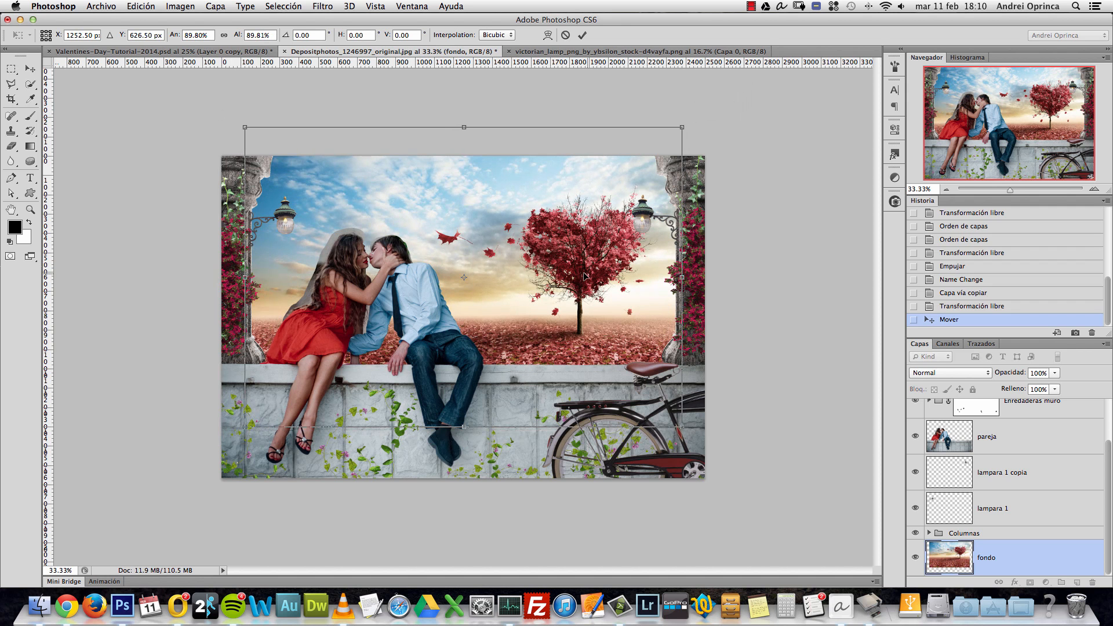
Step: Refine the background's size and position between the columns, apply the transformation and lower the layer slightly behind the wall
drag(583, 276, 581, 275)
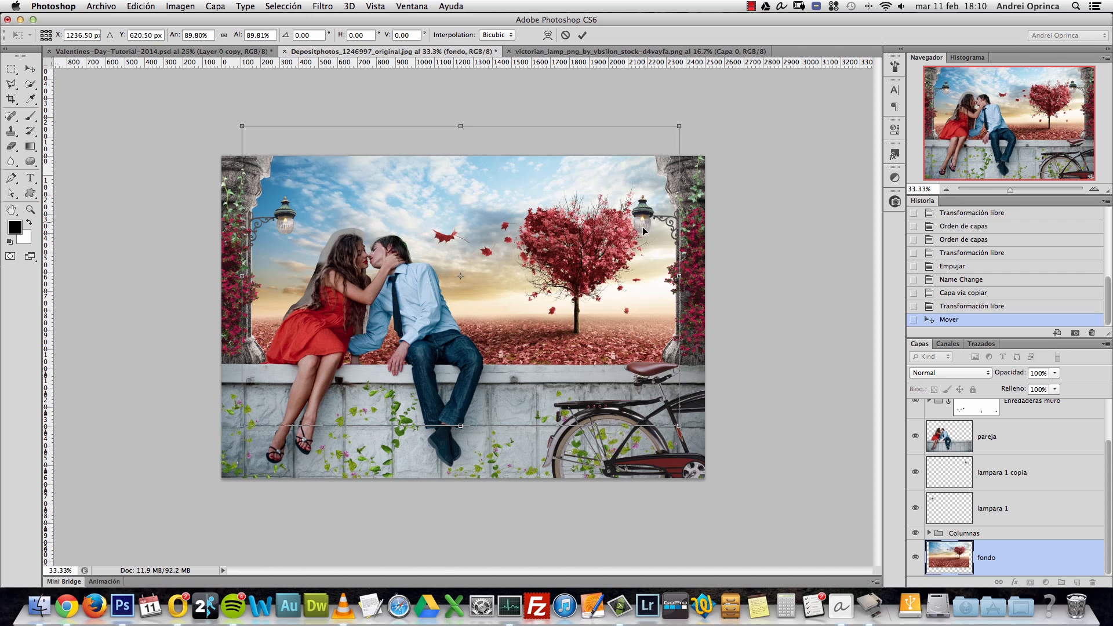
mouse_move(241, 125)
mouse_down()
mouse_move(250, 130)
mouse_move(235, 118)
mouse_move(243, 127)
mouse_up()
drag(541, 304, 538, 301)
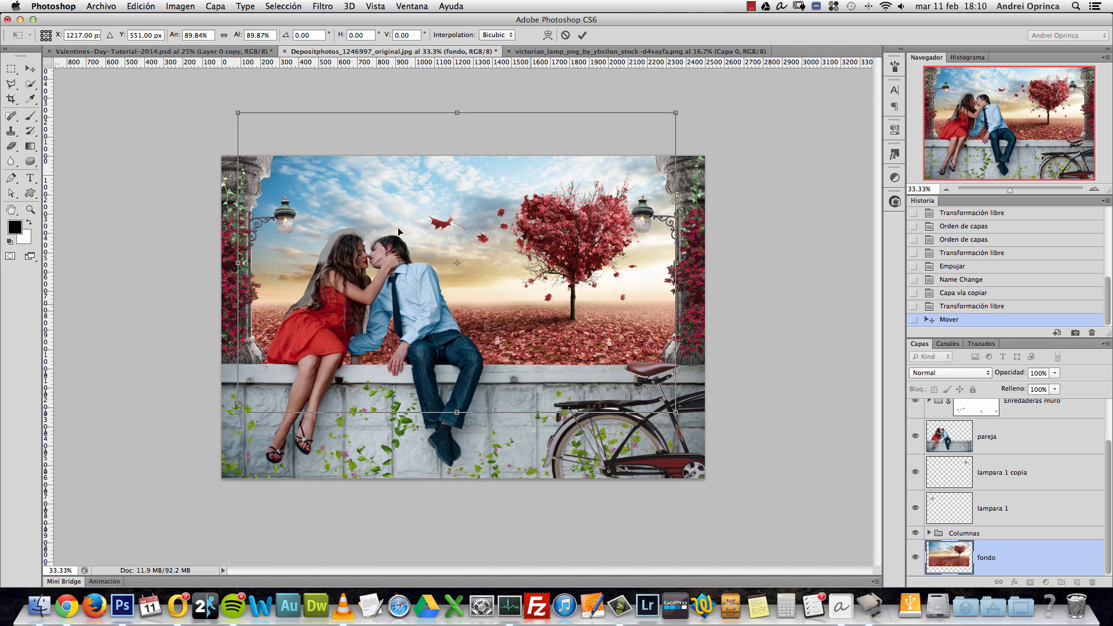
drag(237, 412, 246, 407)
key(Return)
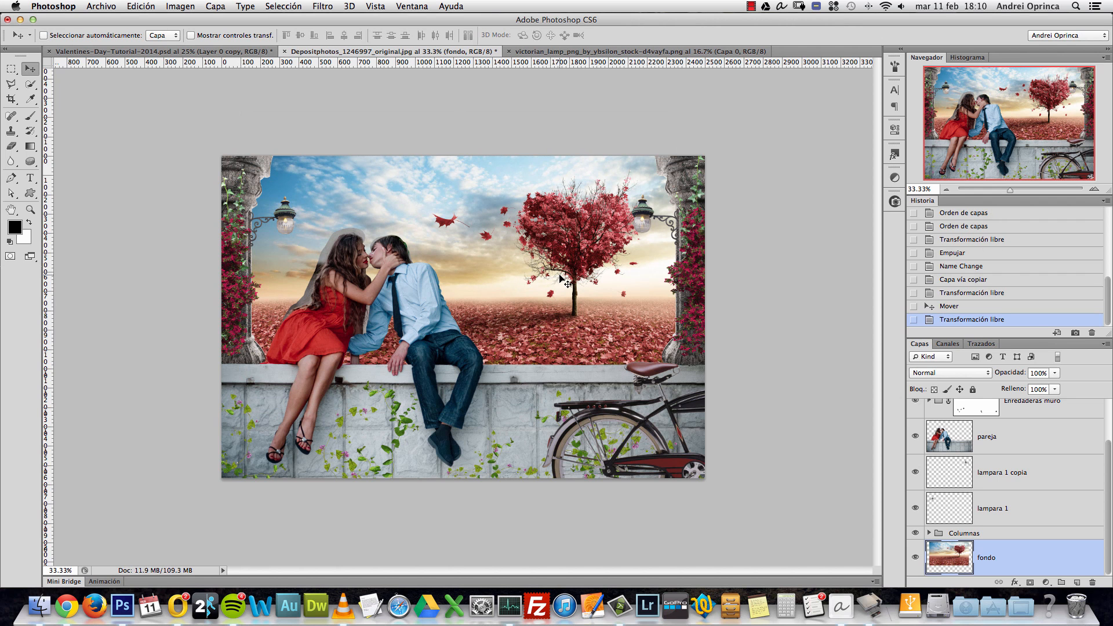
drag(506, 265, 506, 286)
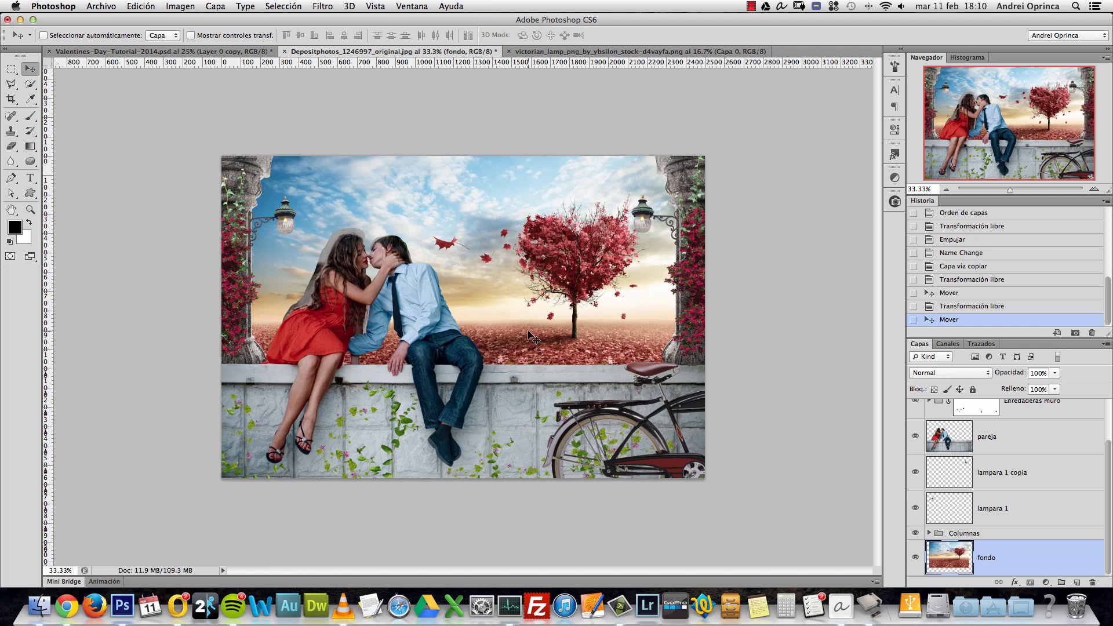
Step: Open american-robins-by-madetobeunique-3.png, copy the small perched bird with a rectangular selection and close the file
key(super+o)
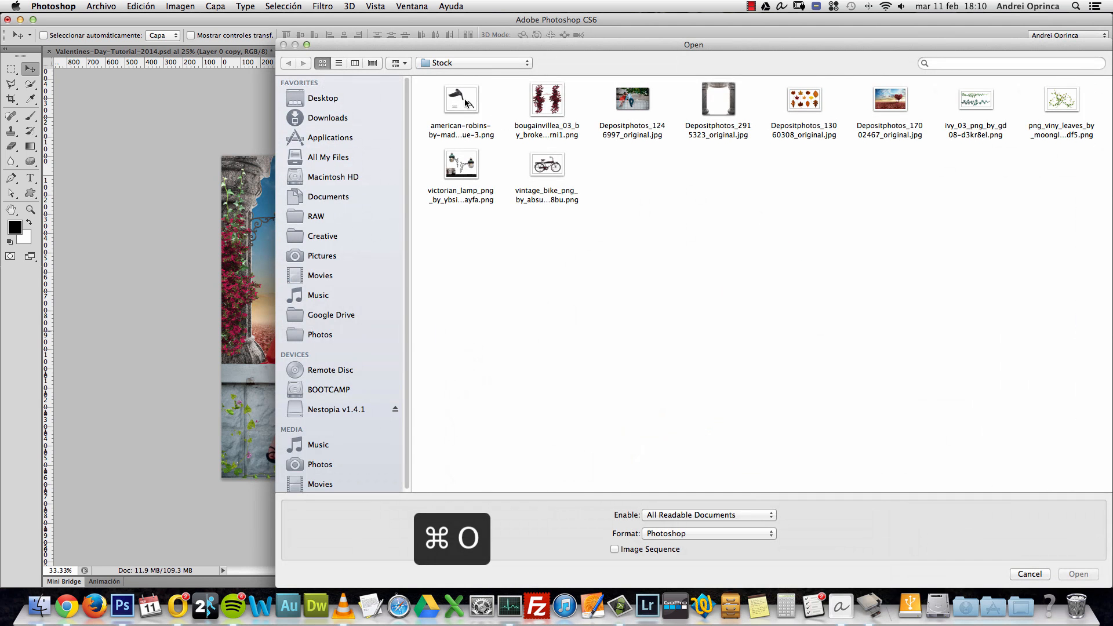
click(466, 103)
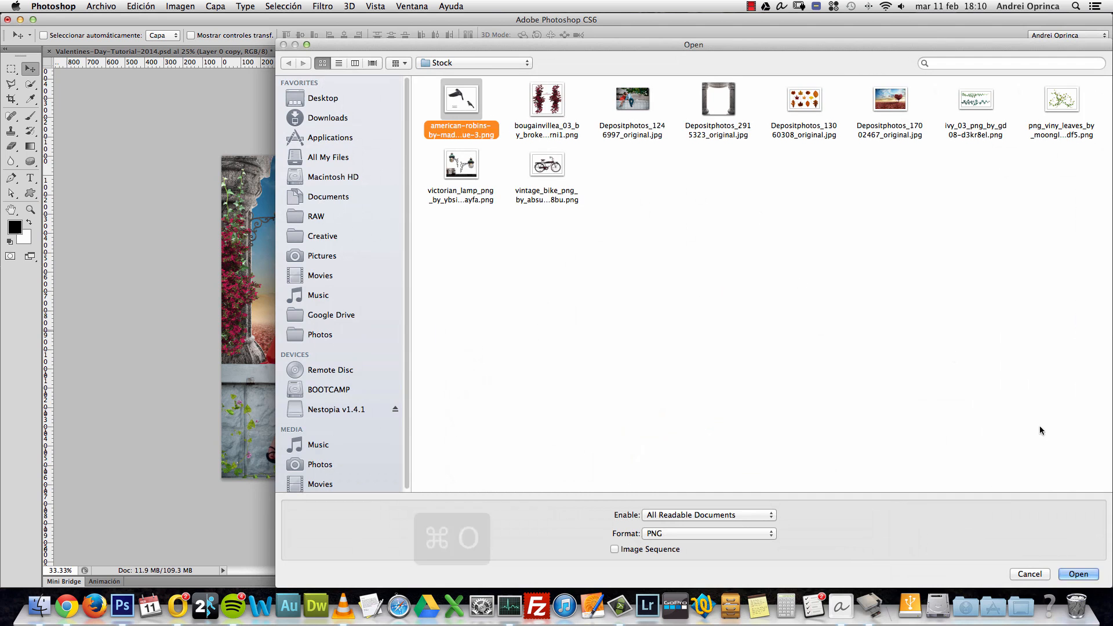
click(1074, 573)
click(11, 71)
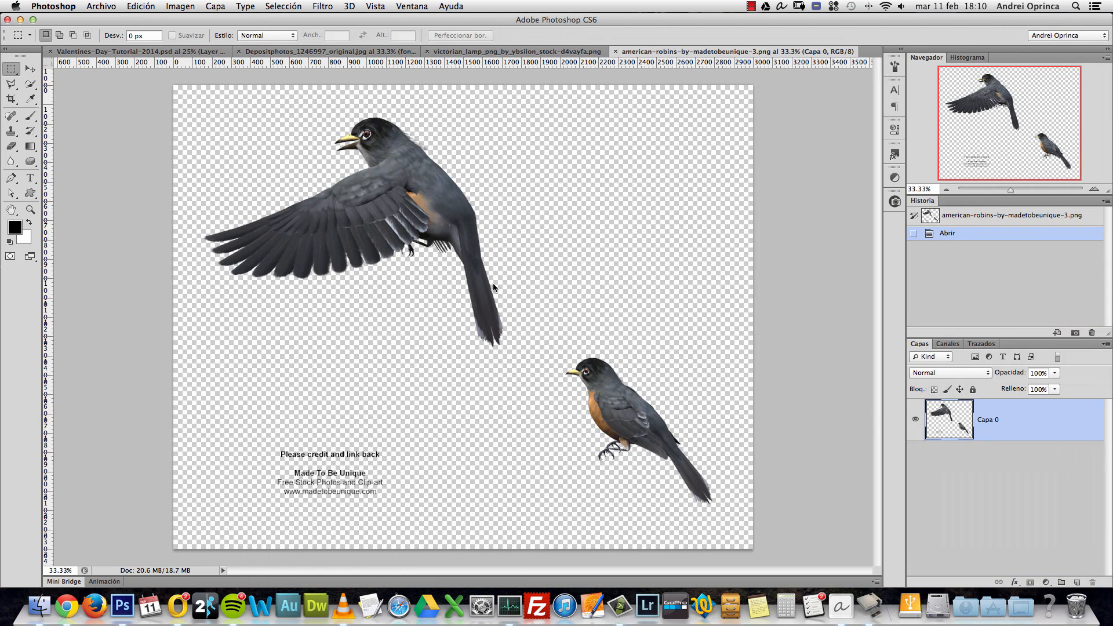
drag(533, 336, 724, 523)
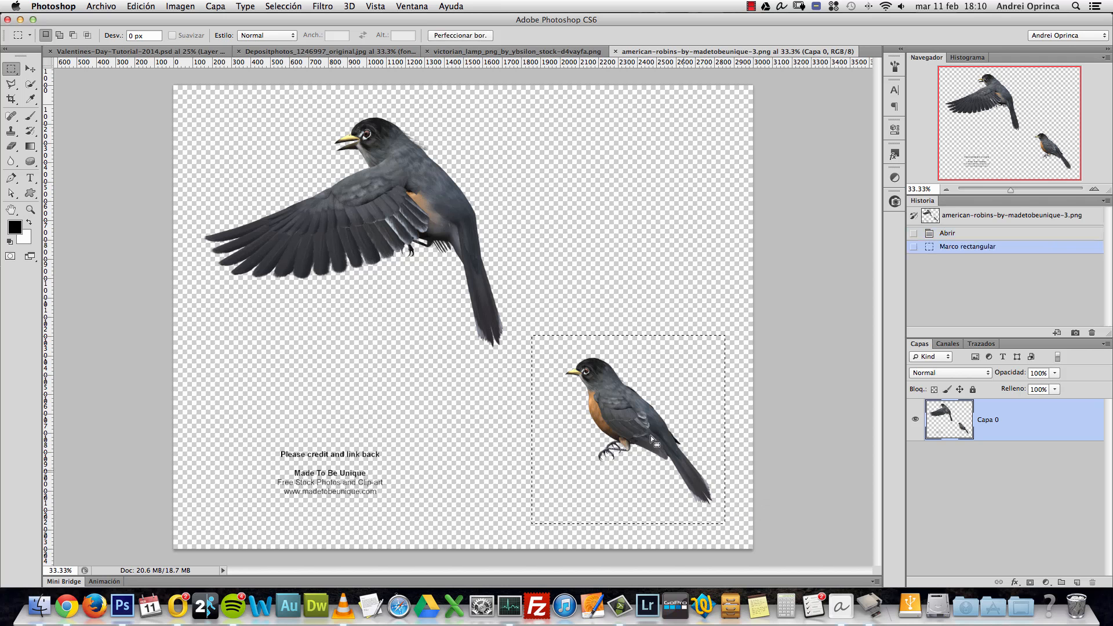
key(super+c)
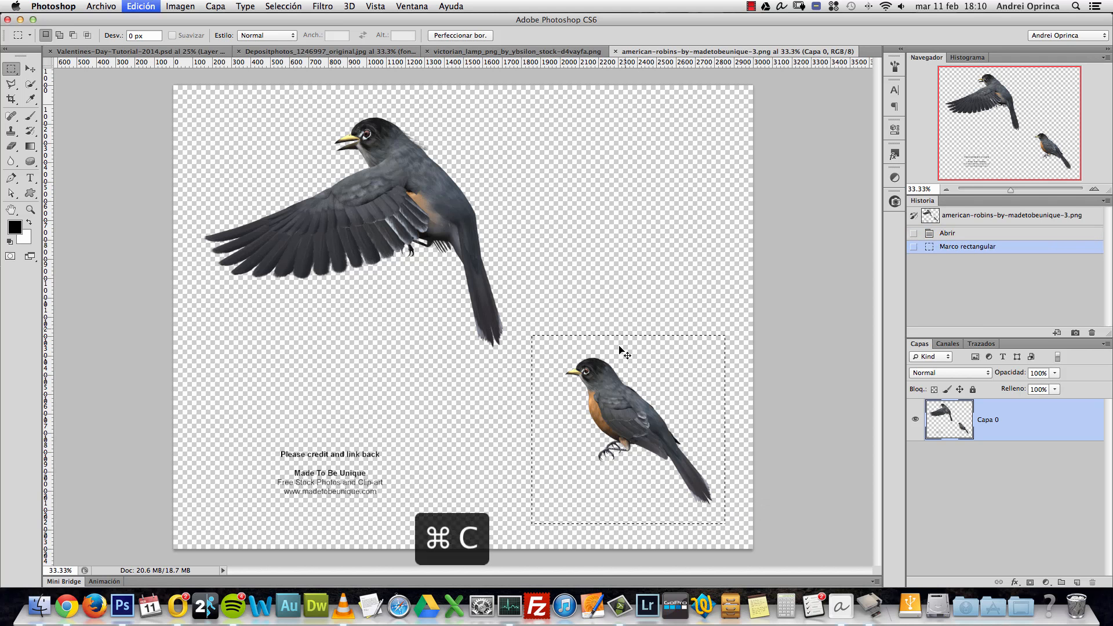
key(super+1)
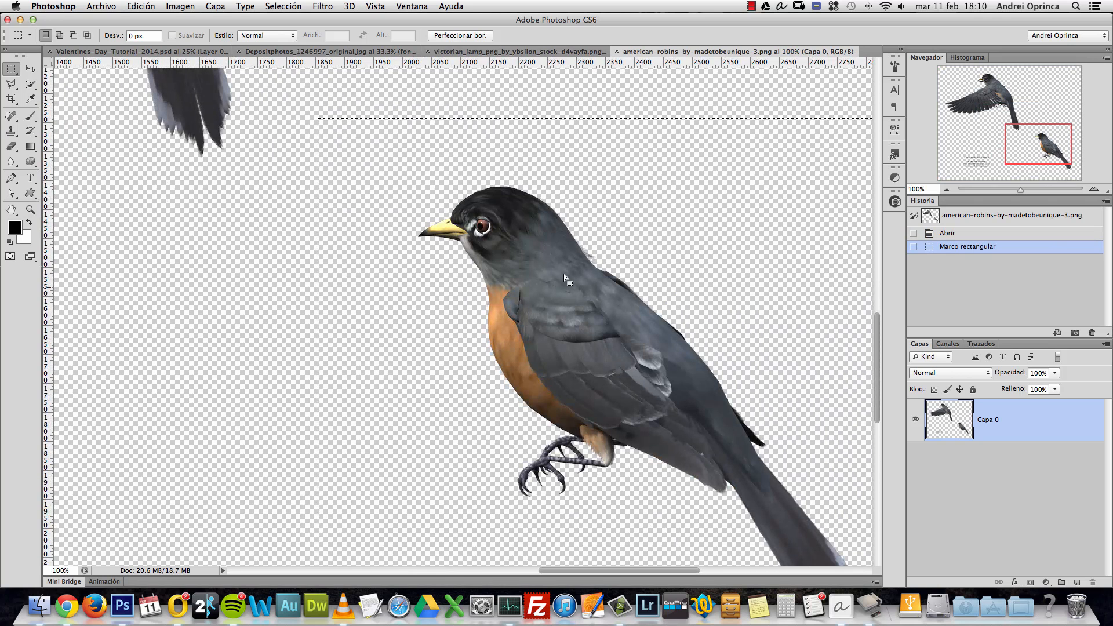
key(super+w)
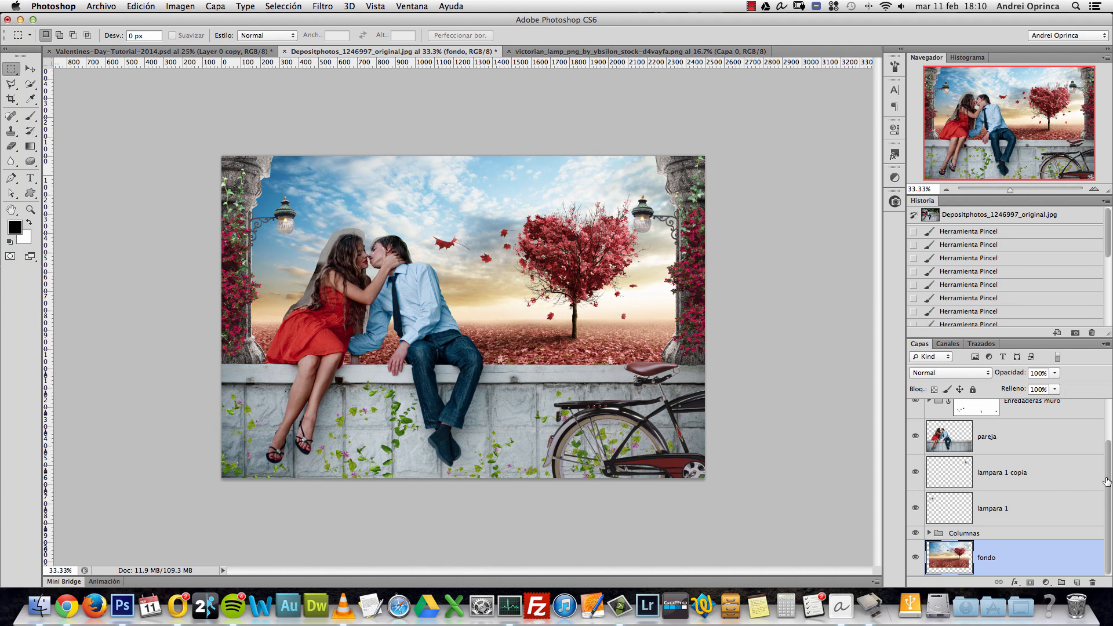
Step: Paste the bird above "lampara 1 copia", flip it horizontally and scale it down to about 26%
click(1055, 483)
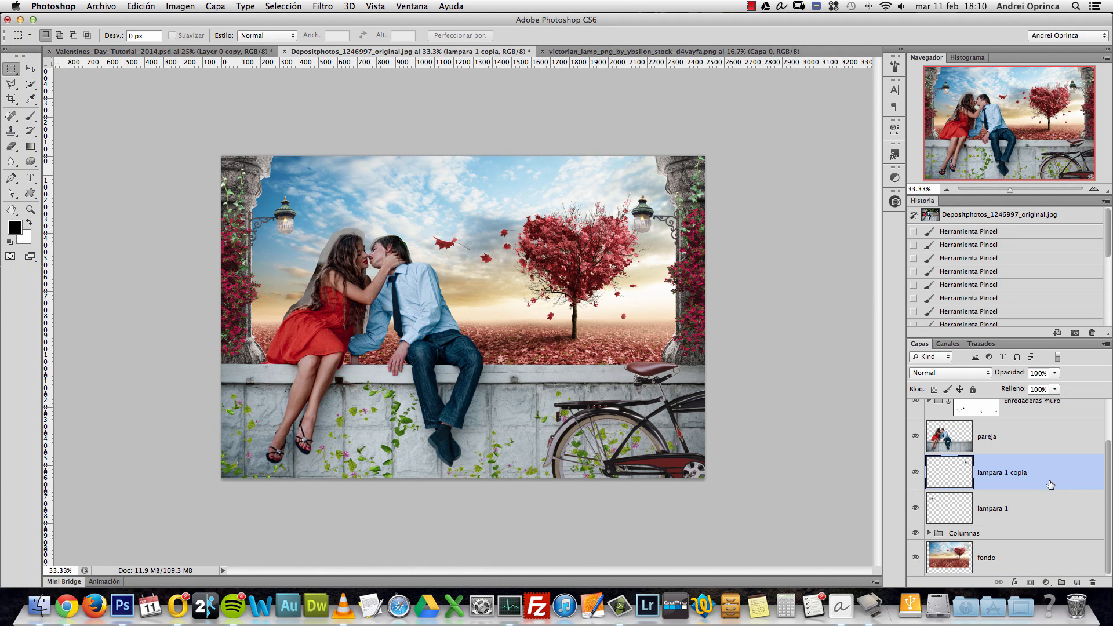
key(cmd+v)
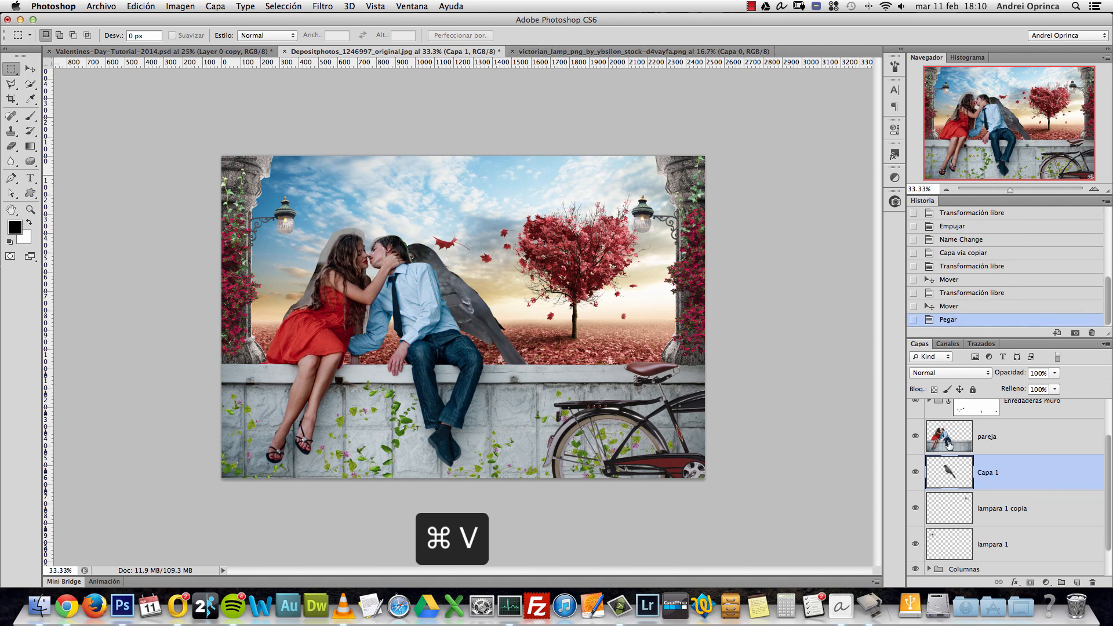
key(super+t)
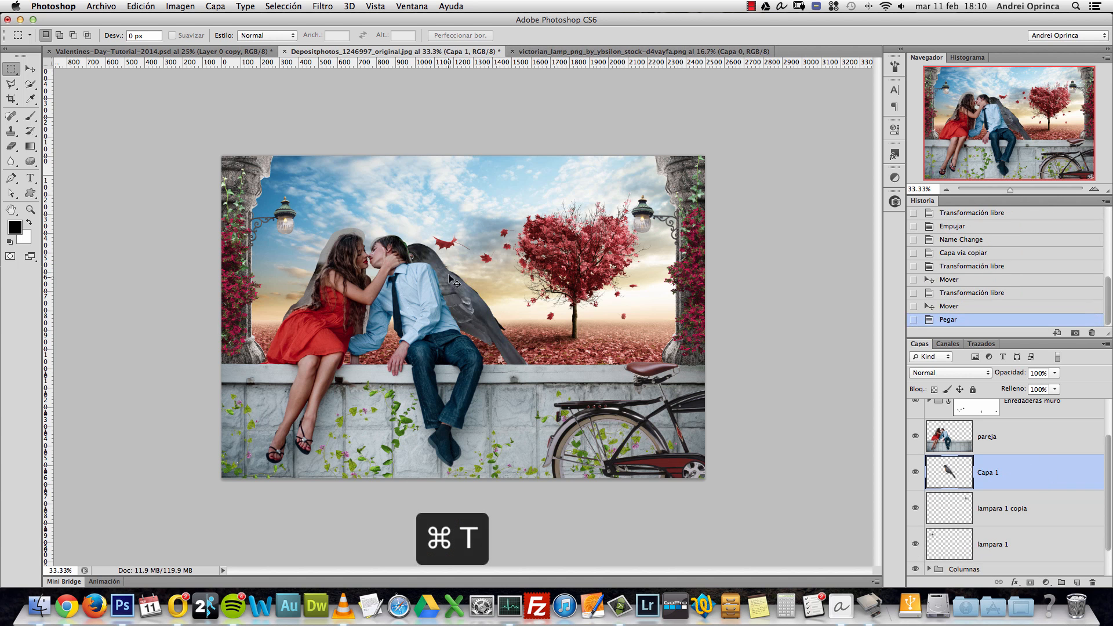
right_click(454, 274)
click(498, 426)
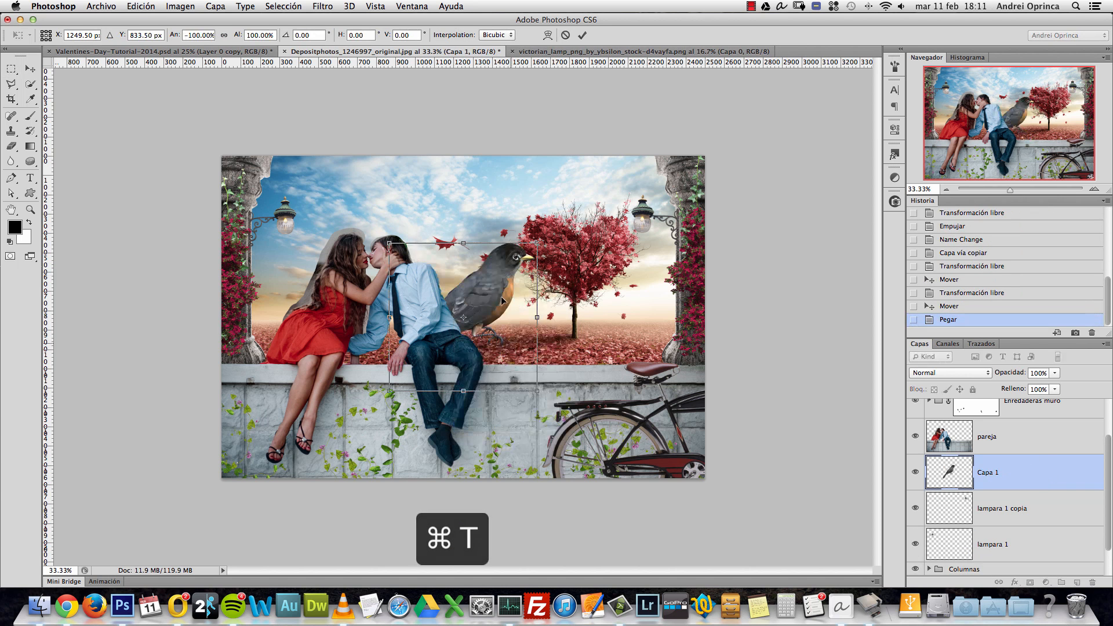
drag(534, 248, 234, 191)
Step: Place the bird on top of the left lamp at about 14% scale, apply the transformation and check the whole composite
key(alt+space)
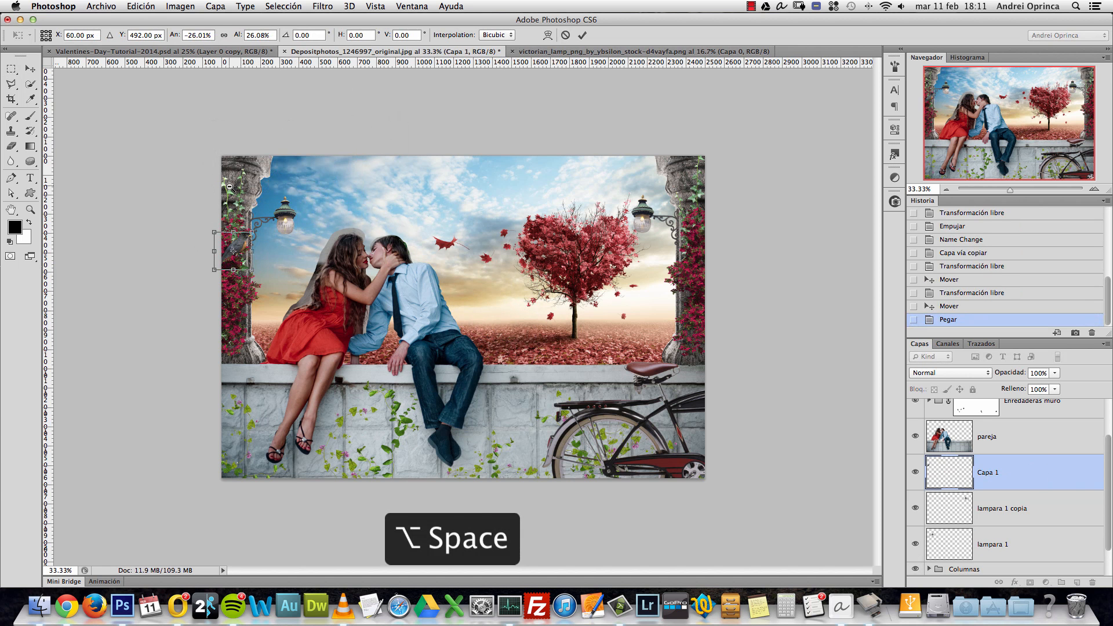
super+click(226, 192)
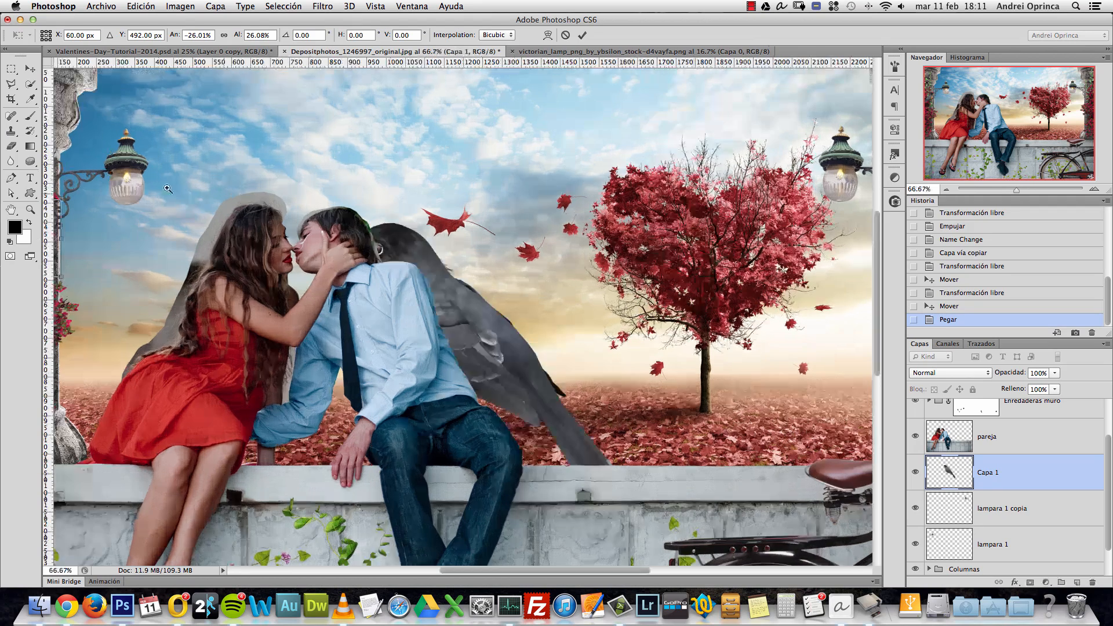
super+click(407, 158)
super+click(150, 194)
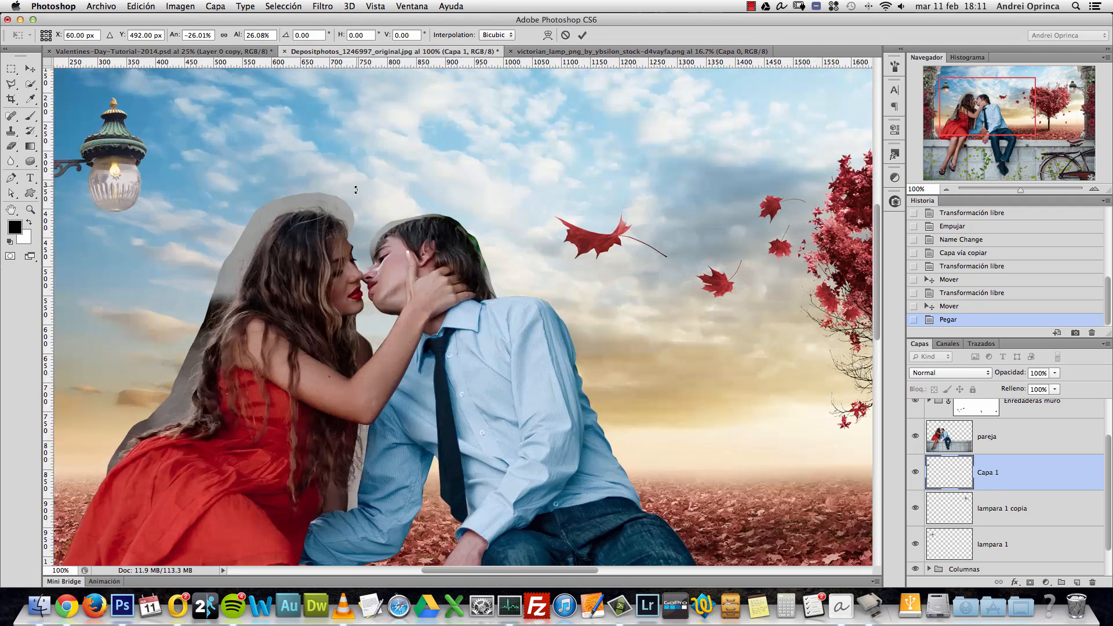
drag(247, 241, 580, 303)
drag(300, 325, 548, 182)
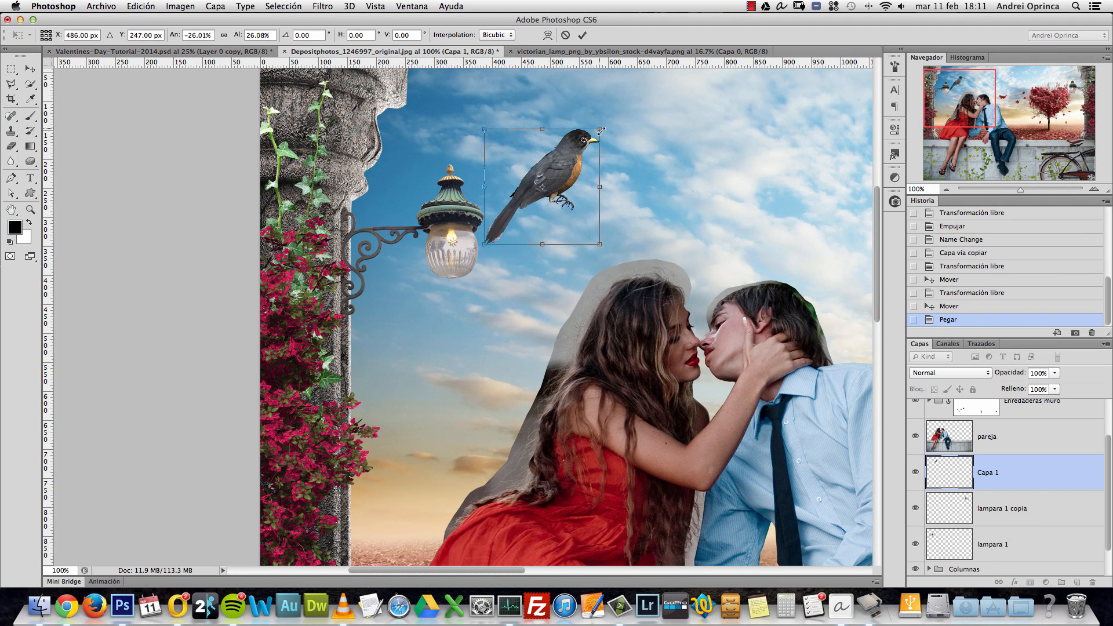
drag(600, 131, 462, 129)
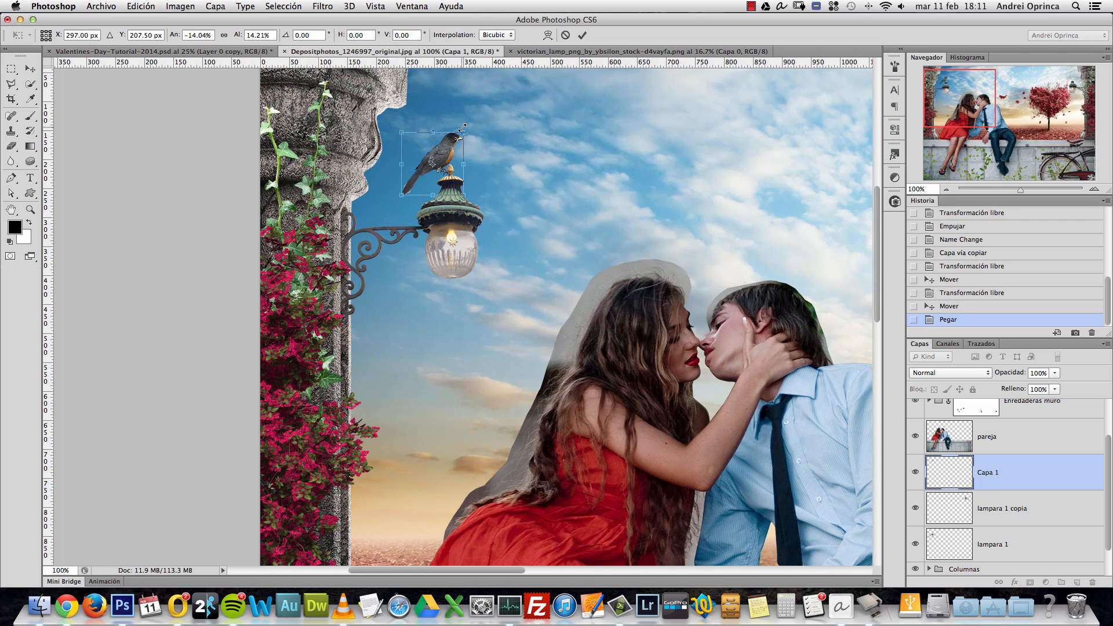
key(Return)
alt+click(504, 301)
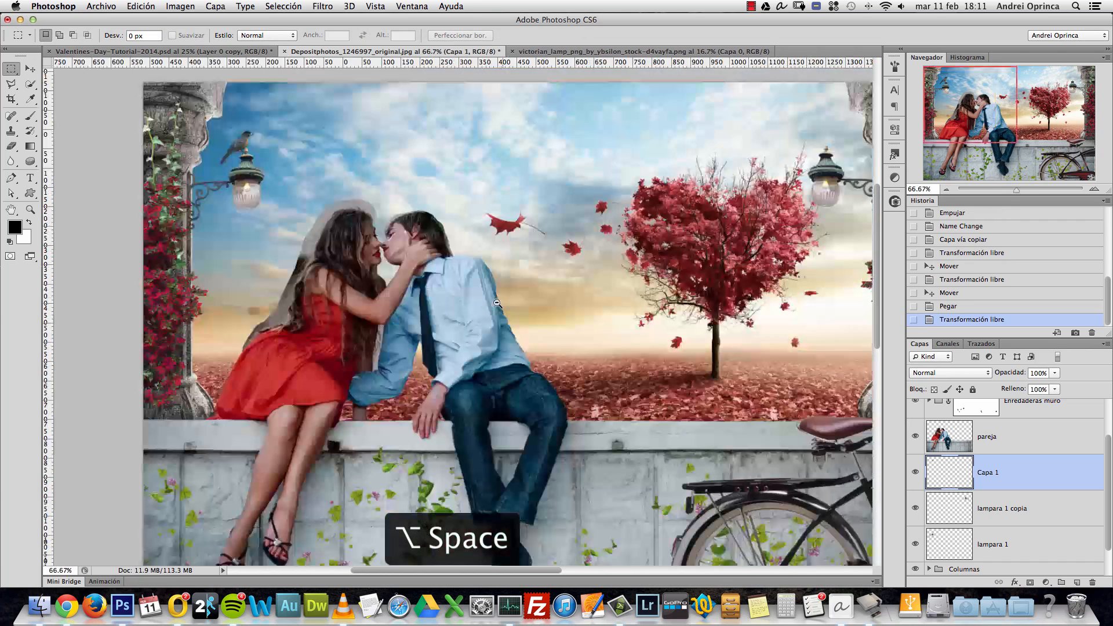
alt+click(497, 302)
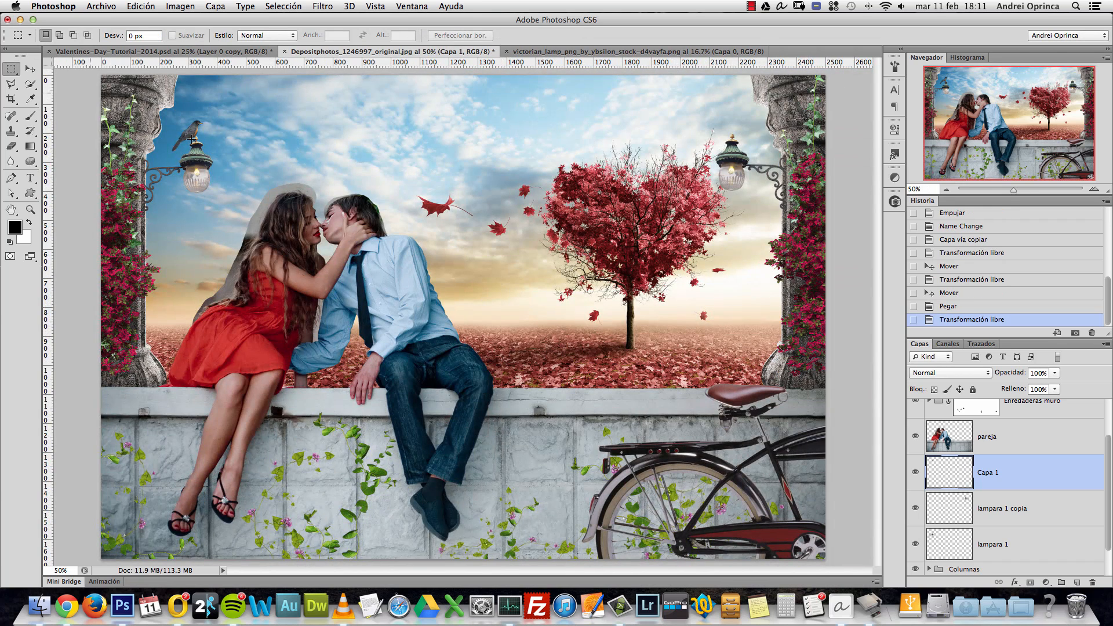
Step: Try the bird on top of the right lamp and move it back to the left lamp
key(v)
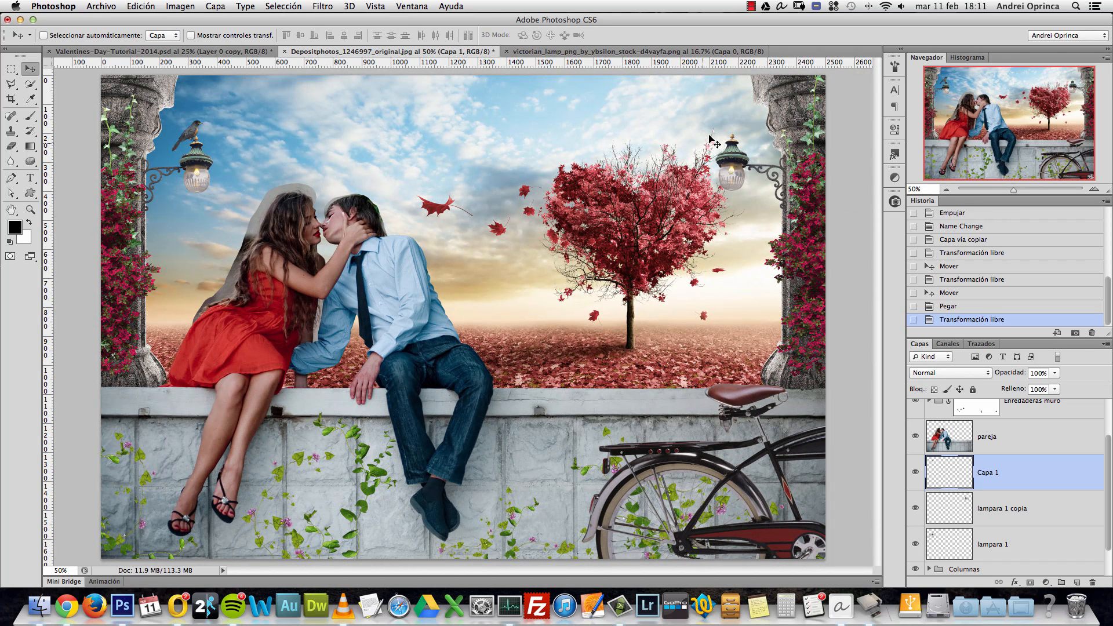
drag(232, 176, 766, 171)
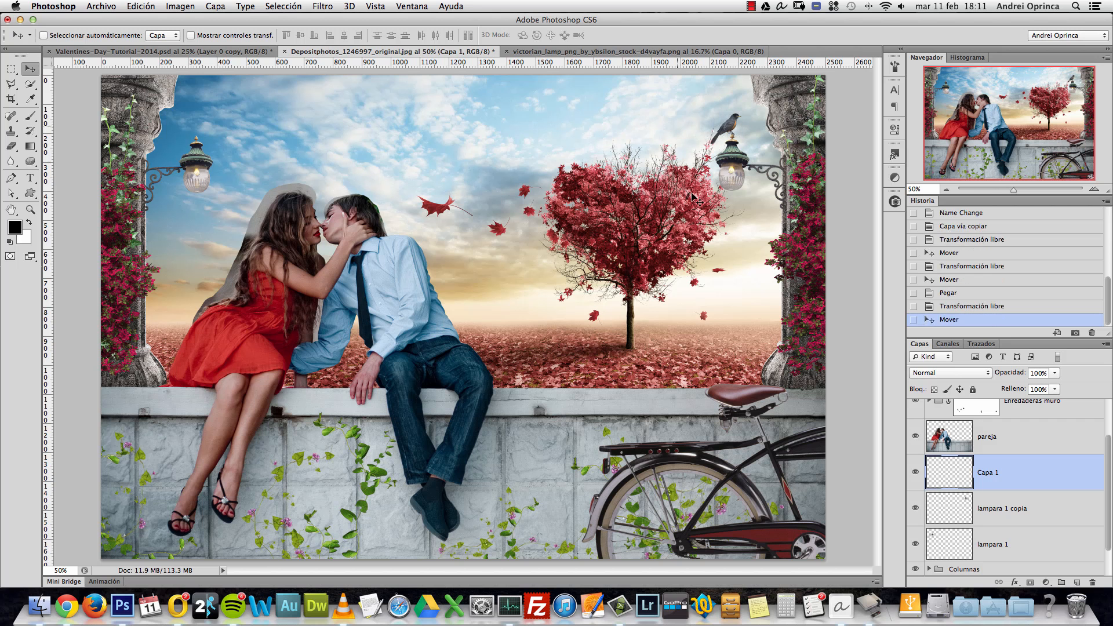
drag(690, 165, 184, 126)
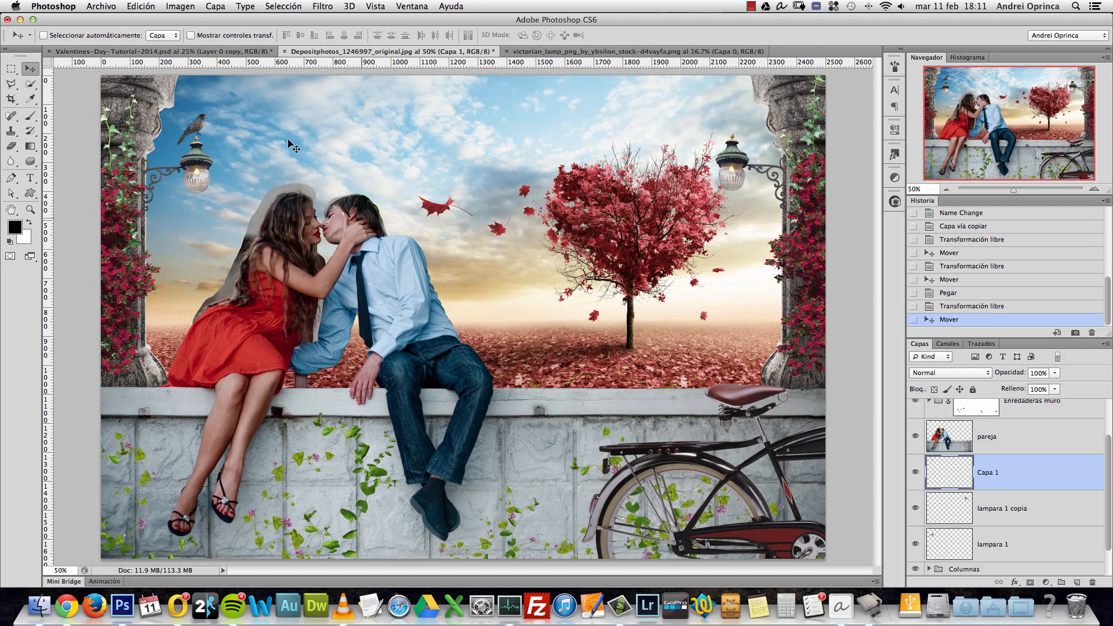
Step: Position the bird precisely so its feet grip the finial of the left lamp
key(super+1)
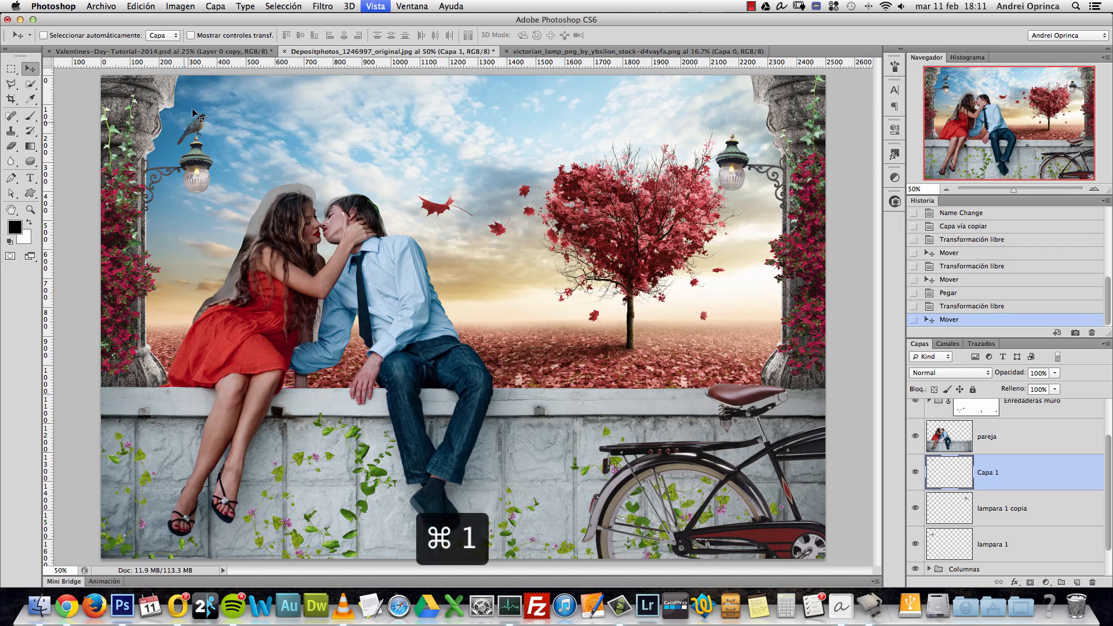
drag(236, 135, 479, 322)
super+click(199, 231)
super+click(199, 231)
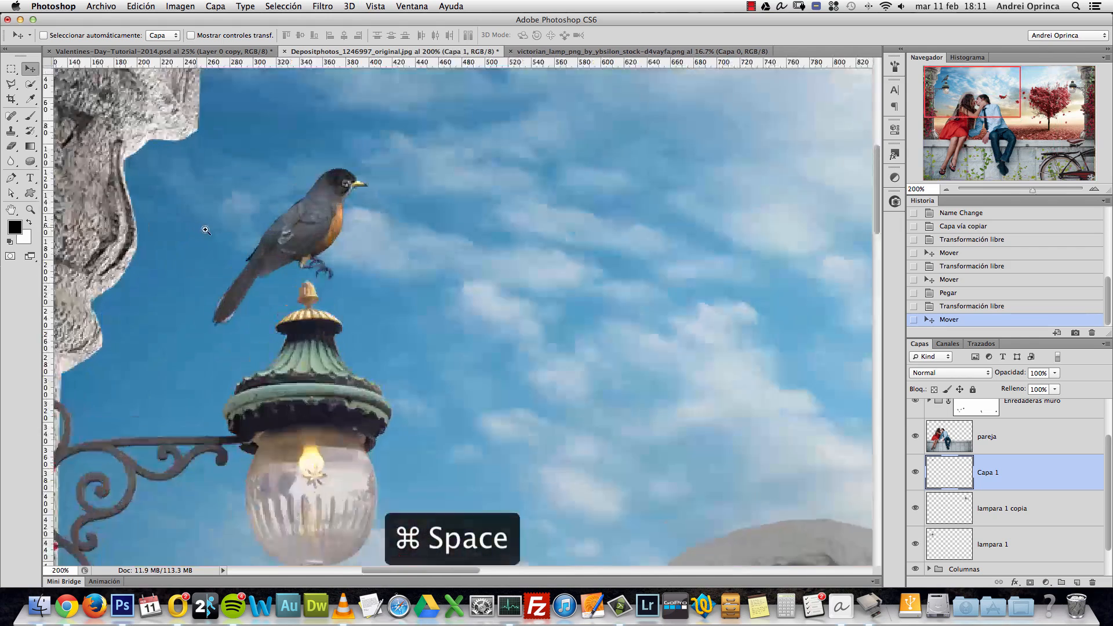
drag(343, 217, 330, 245)
key(Right)
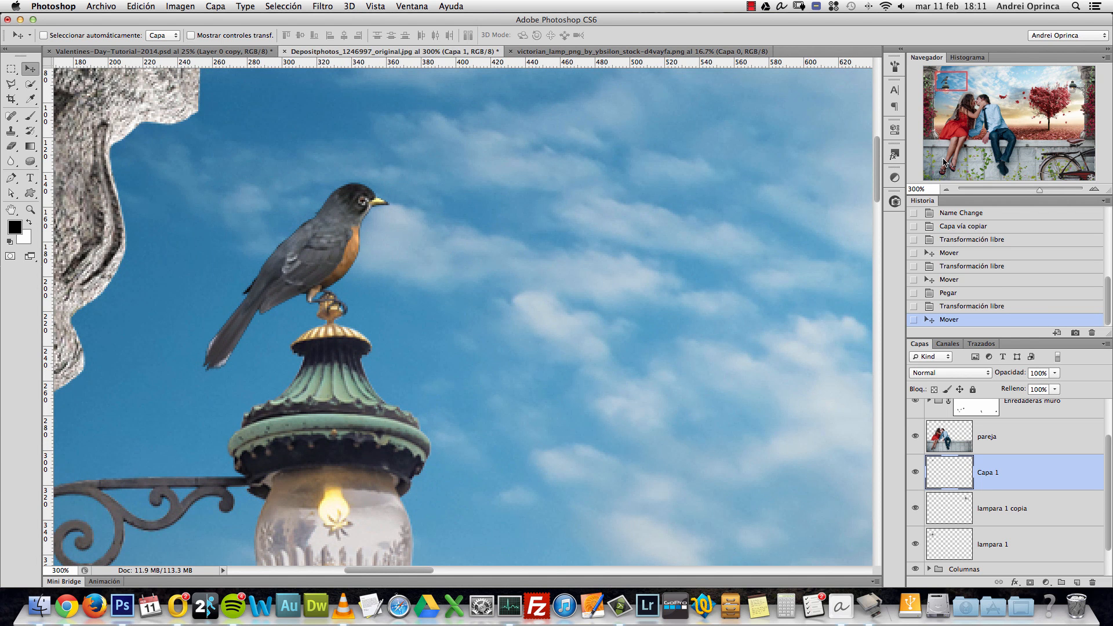
Step: Examine the perched bird and the whole composite at several zoom levels
key(super+1)
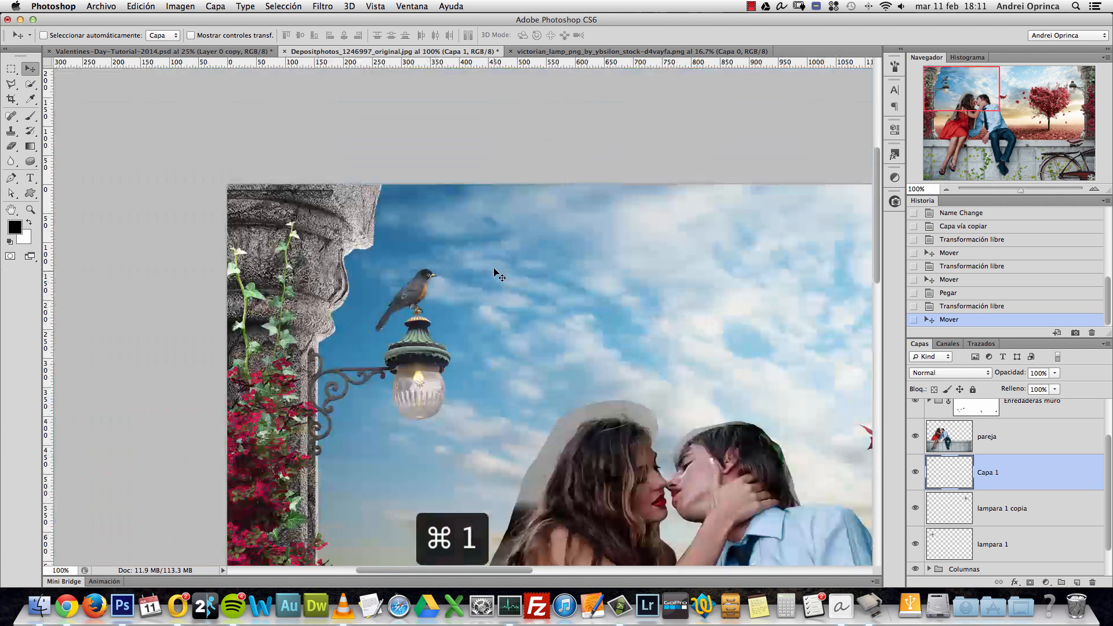
scroll(524, 328, down, 2)
scroll(524, 328, right, 2)
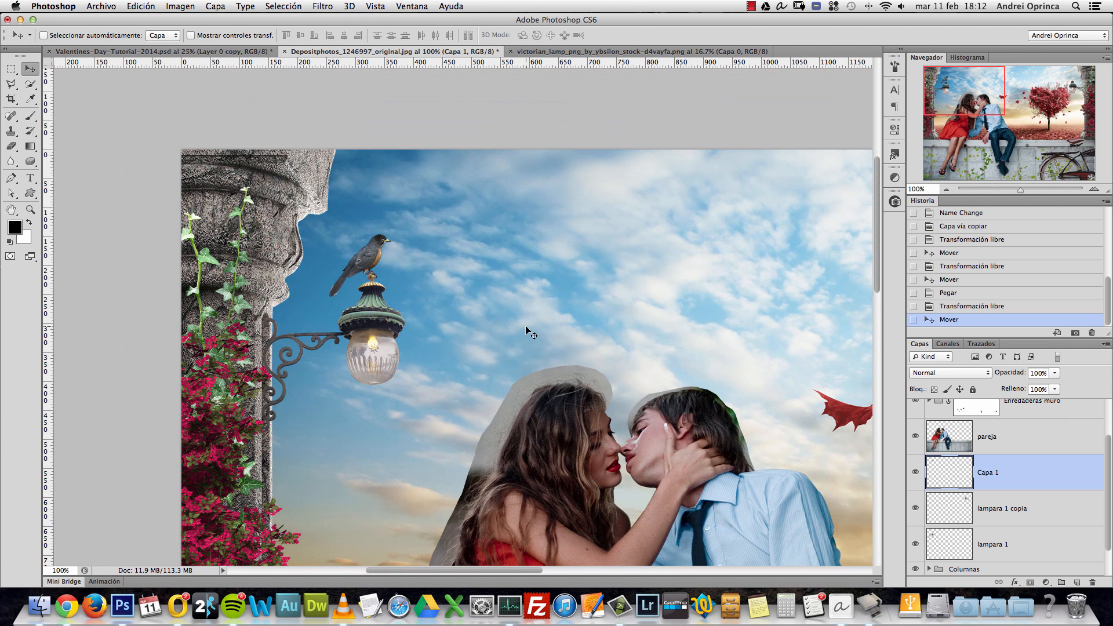
key(alt+space)
alt+click(455, 378)
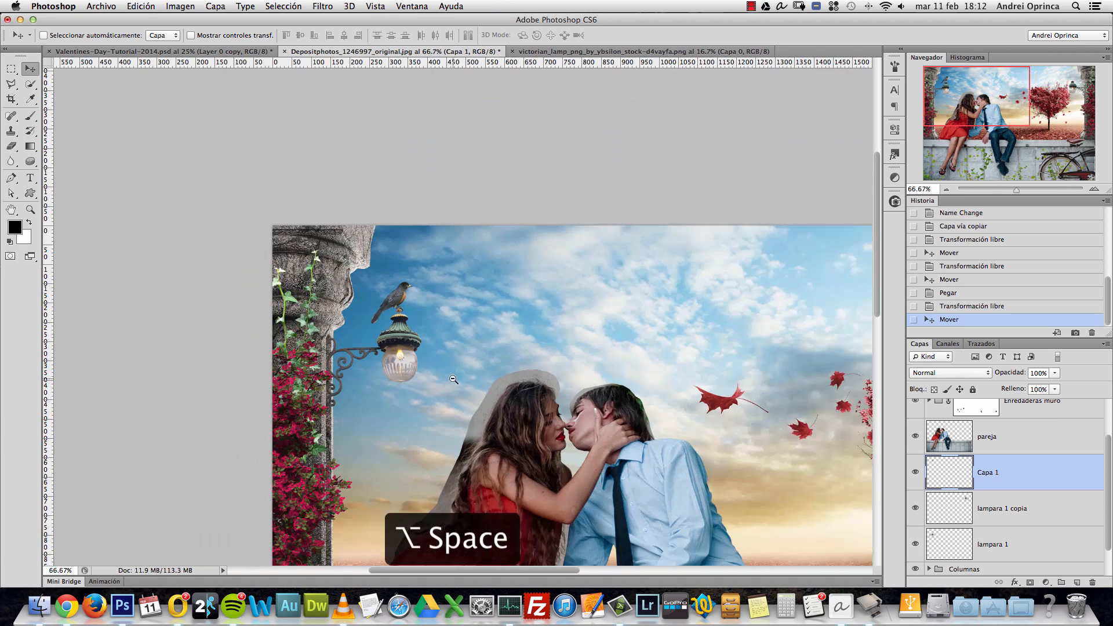
alt+click(455, 378)
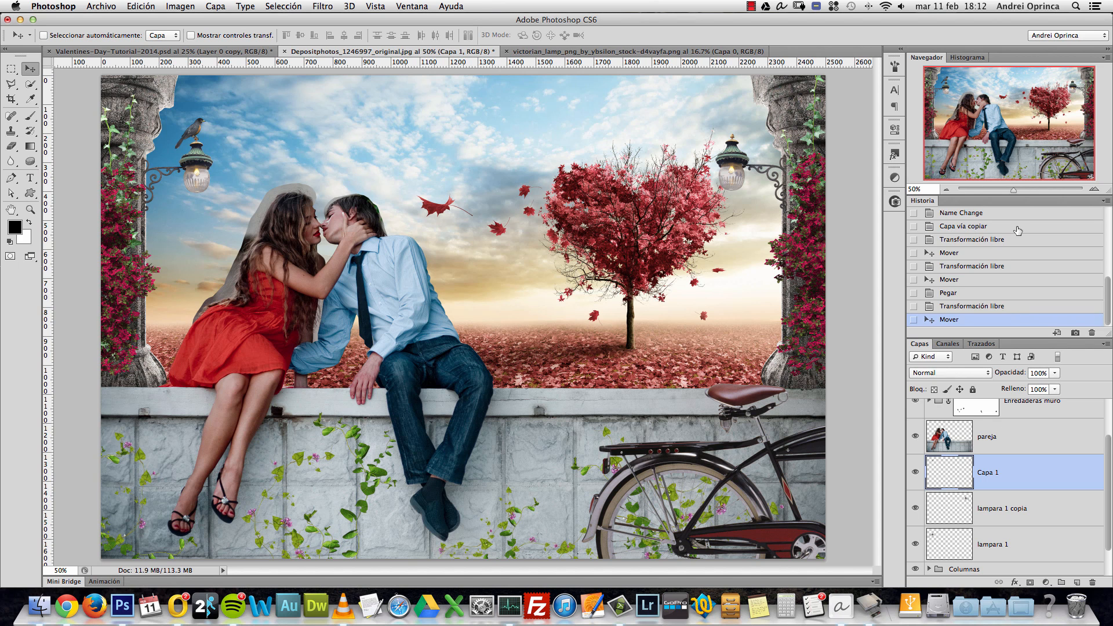
click(946, 190)
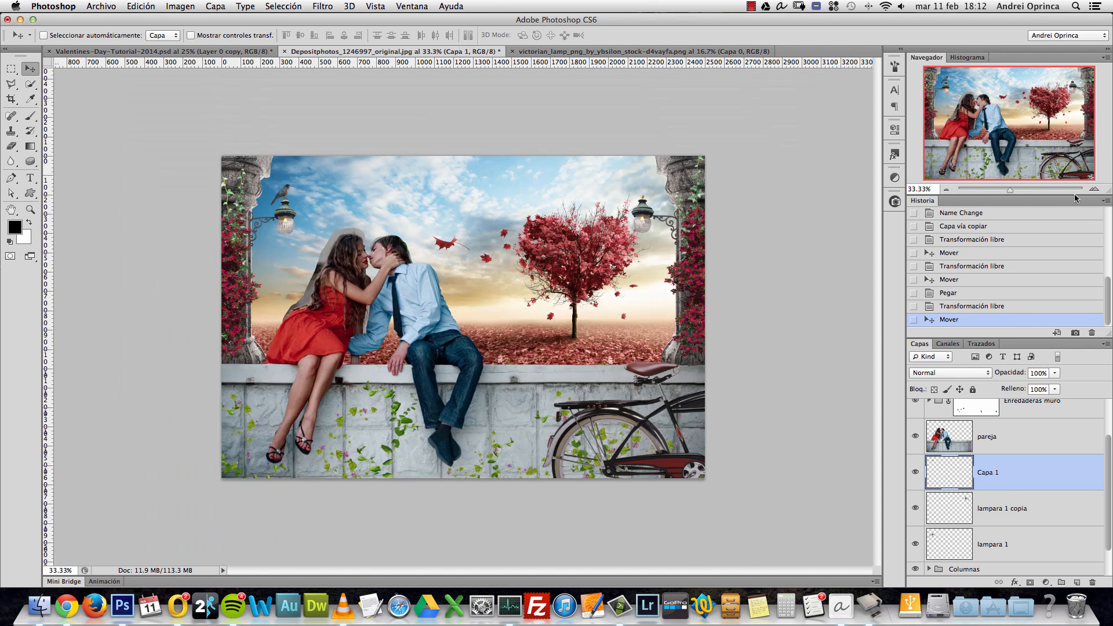
click(1094, 190)
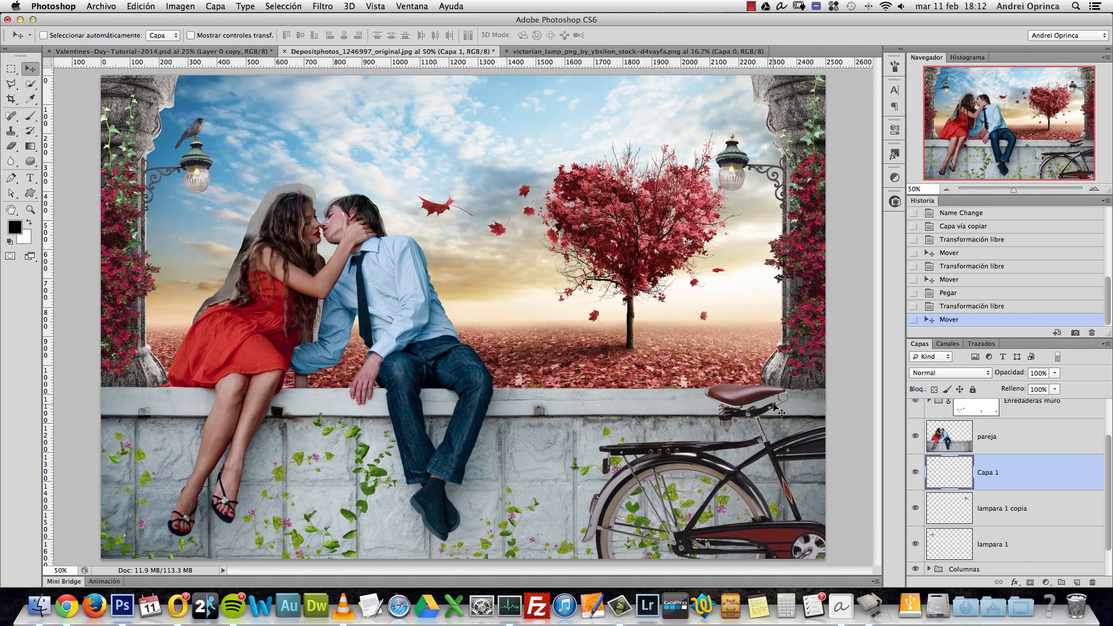
Step: Close the Victorian lamp image and save the composite in Photoshop format, named "Tutorial-" followed by the author's full name
click(506, 51)
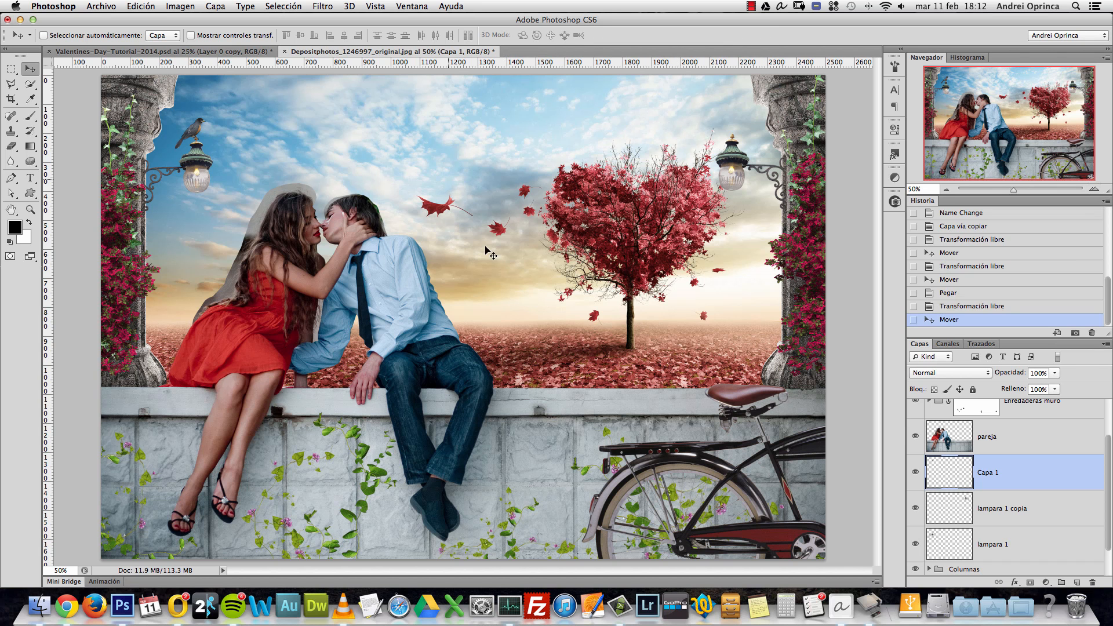
click(102, 9)
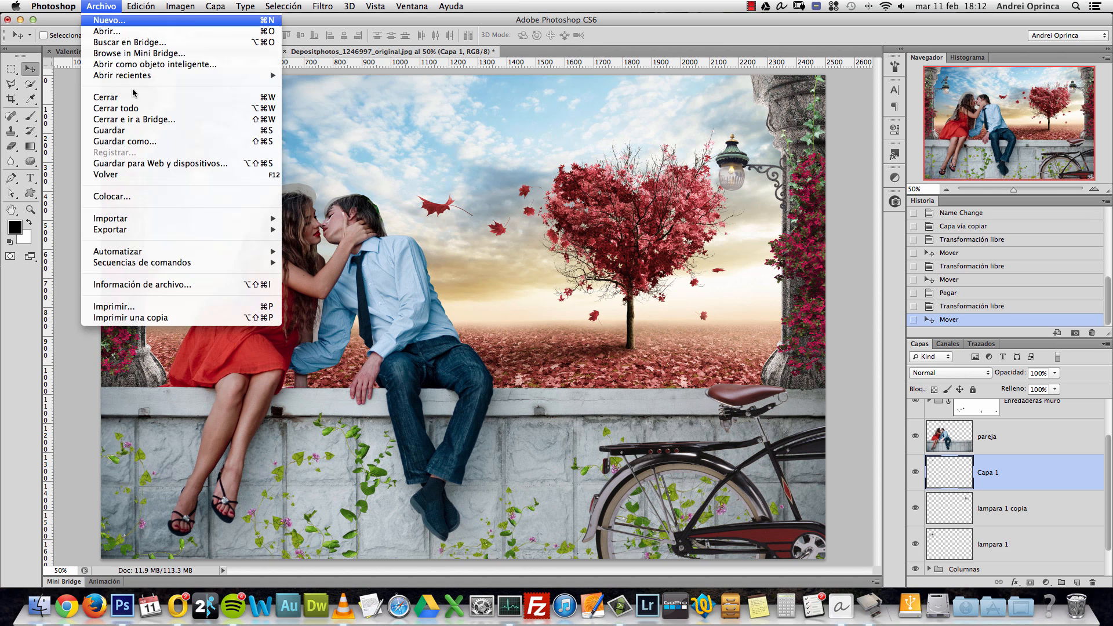
click(145, 142)
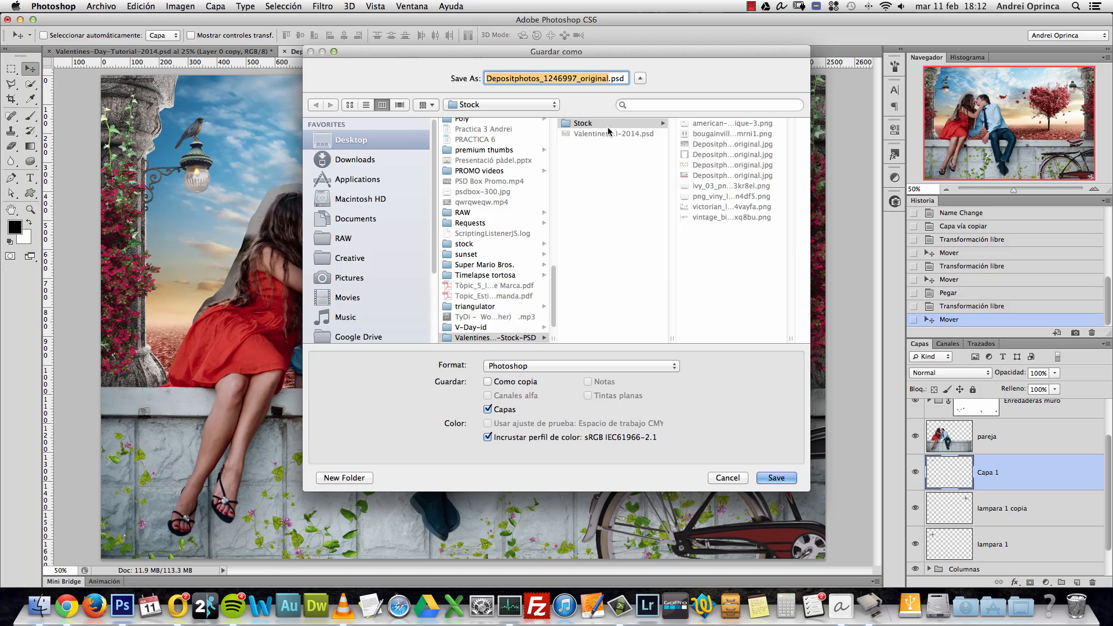
text(Tutorial-Andrei Oprinca)
key(Return)
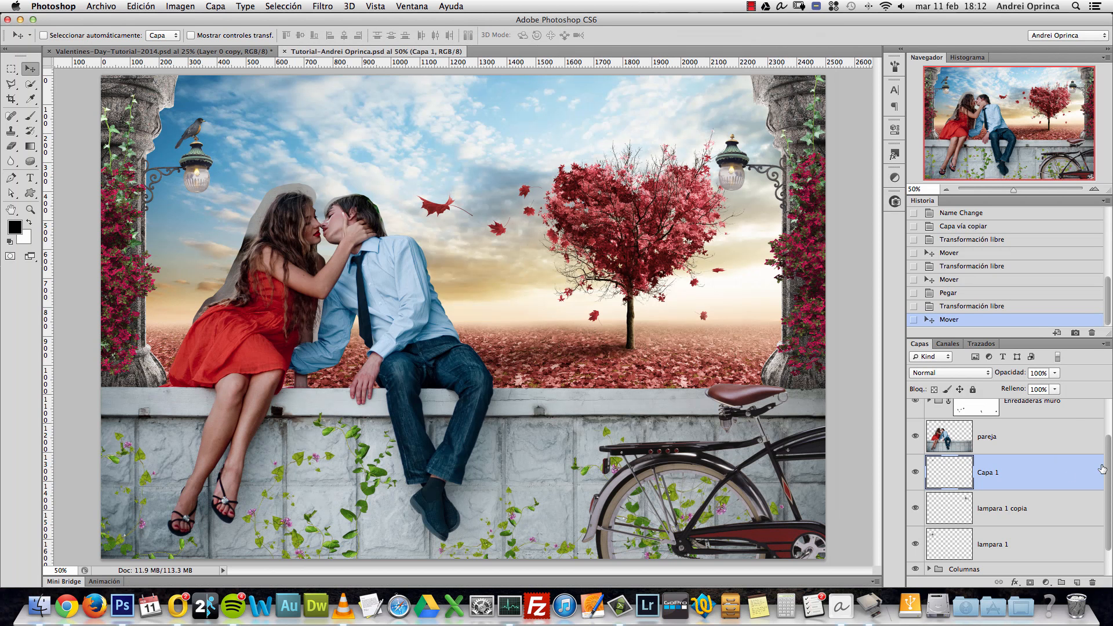
Step: Rename the bird layer "Capa 1" as "pajarillo"
scroll(1030, 475, down, 2)
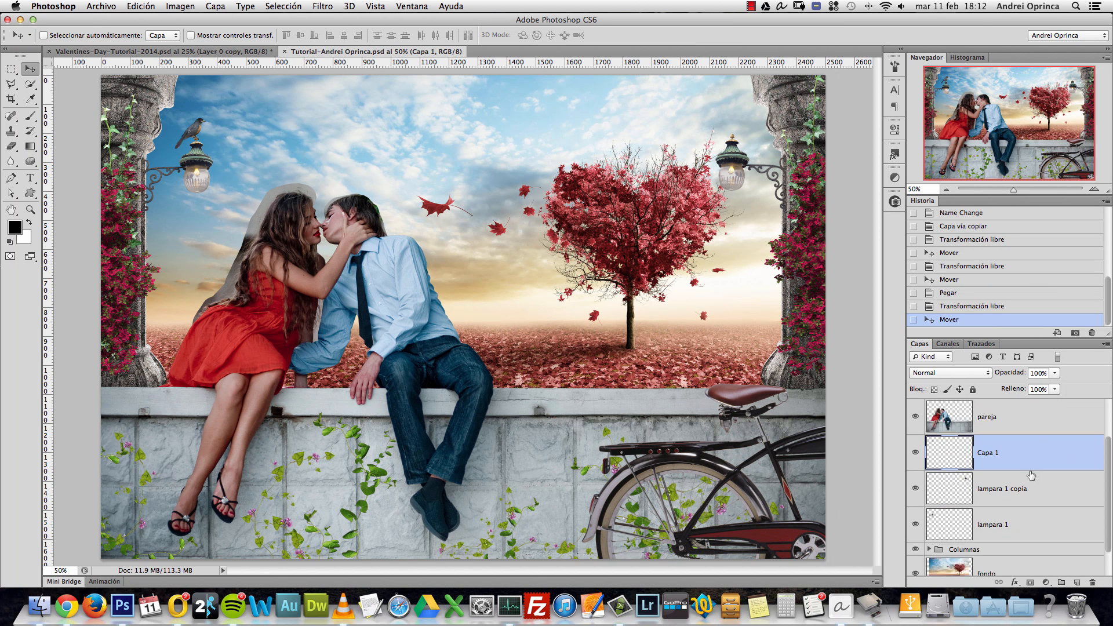
double_click(985, 454)
text(pajarillo)
key(Return)
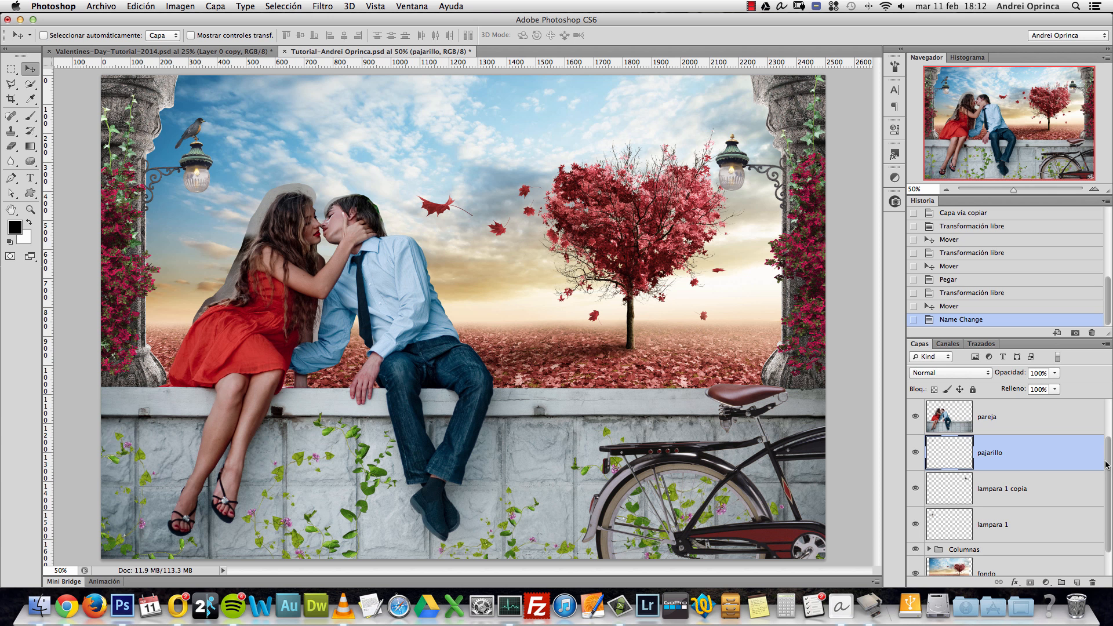
Step: Check the "Enredaderas muro" group's visibility and blending options, and review the vine layers it contains
scroll(1107, 463, up, 3)
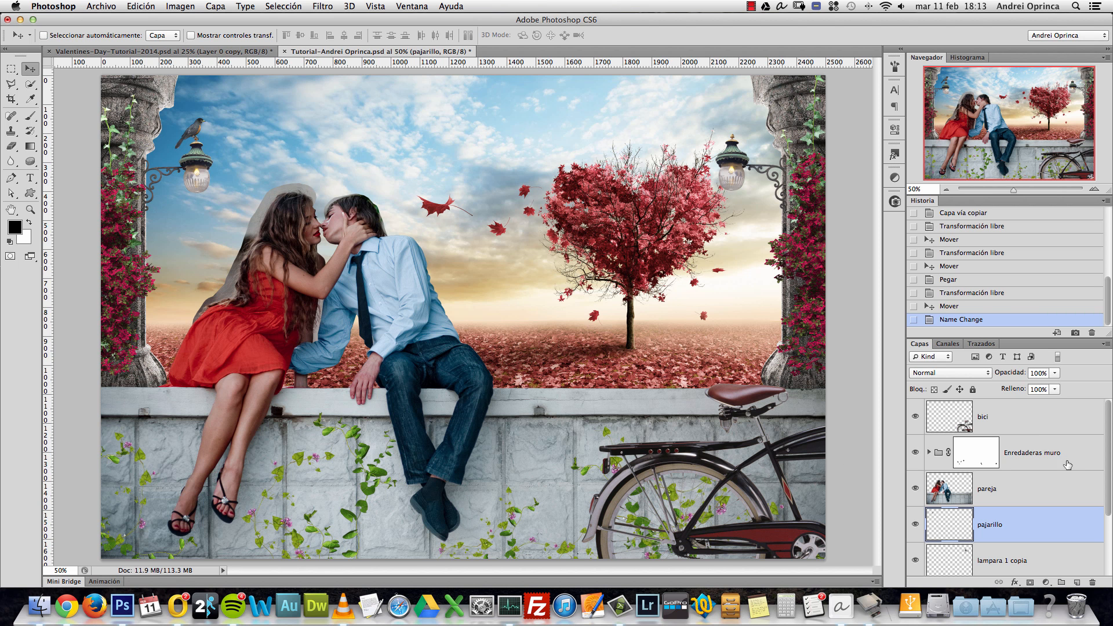
click(1067, 464)
click(916, 452)
click(916, 452)
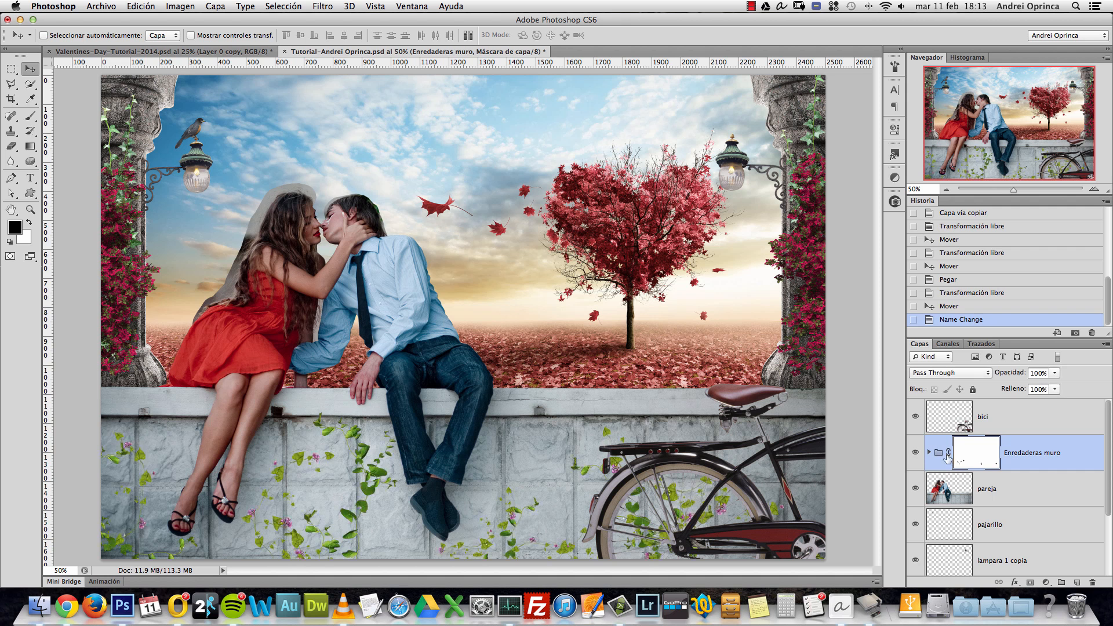
double_click(1081, 455)
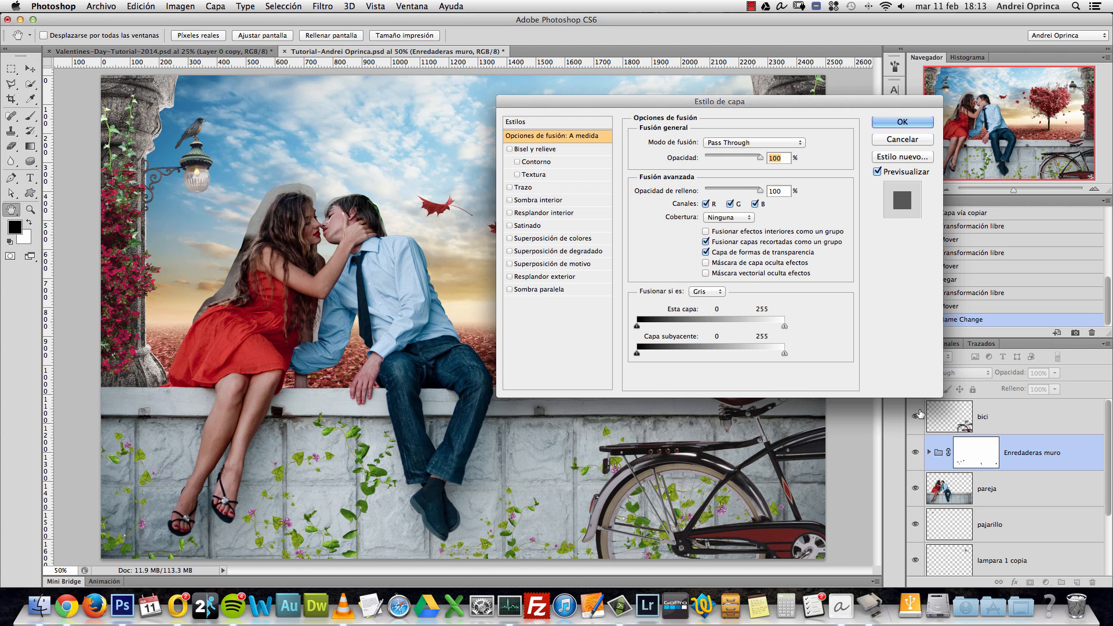
click(915, 142)
click(929, 451)
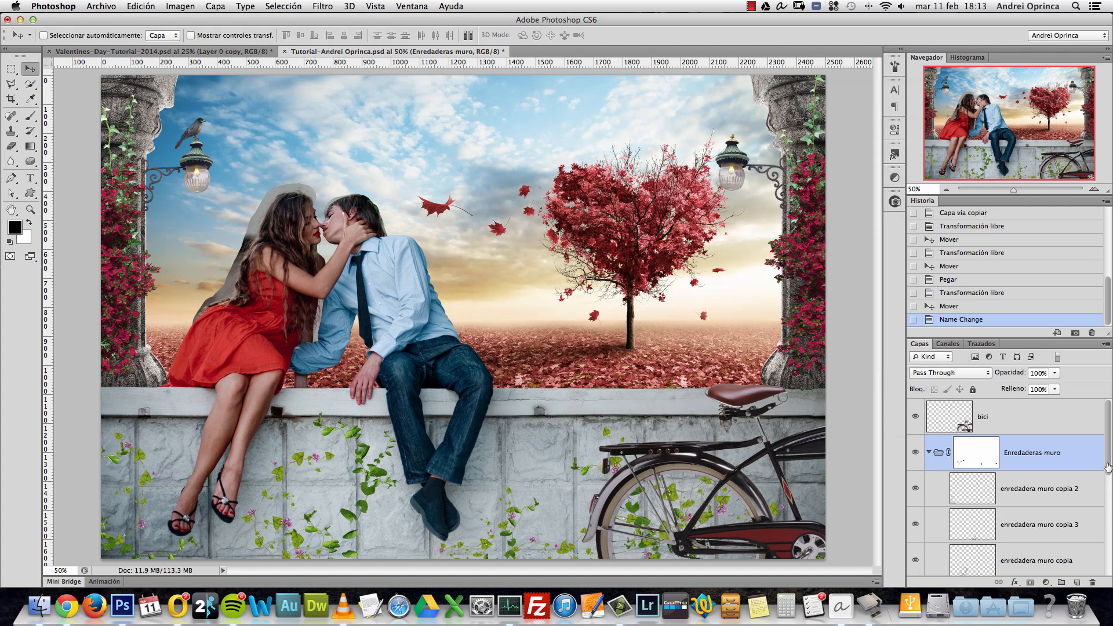
drag(1109, 453, 1108, 494)
click(1064, 487)
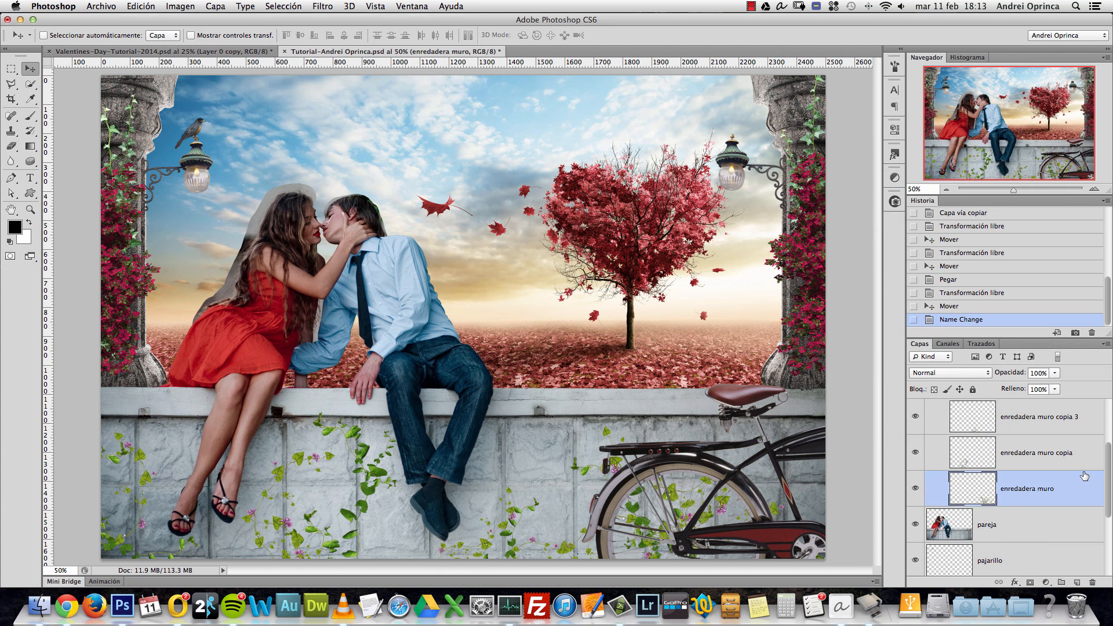
scroll(1109, 460, up, 2)
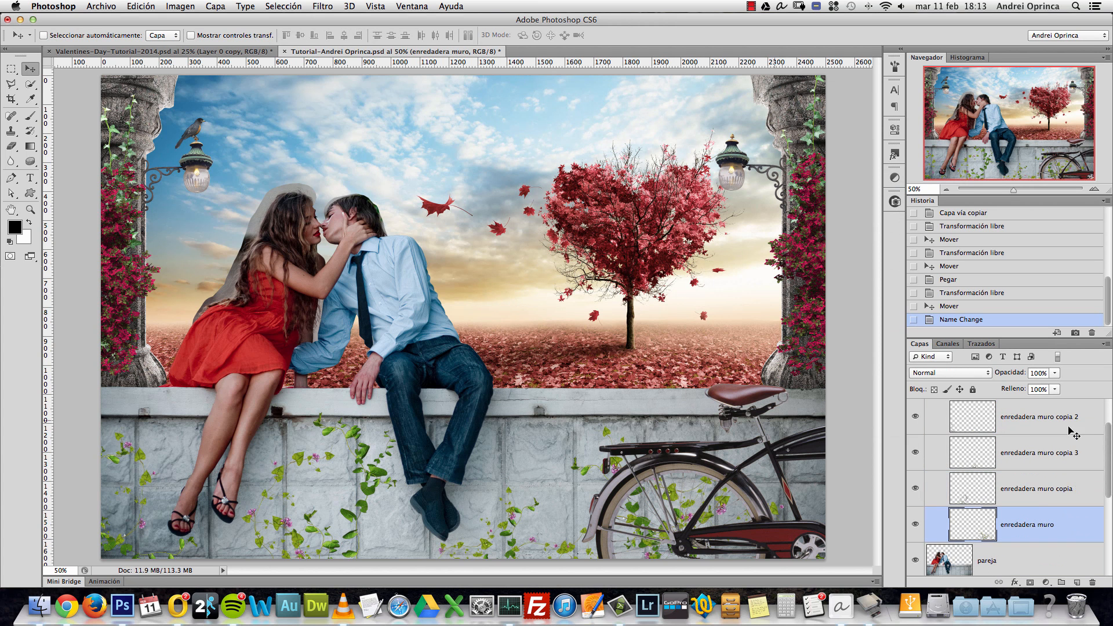
scroll(1109, 436, up, 2)
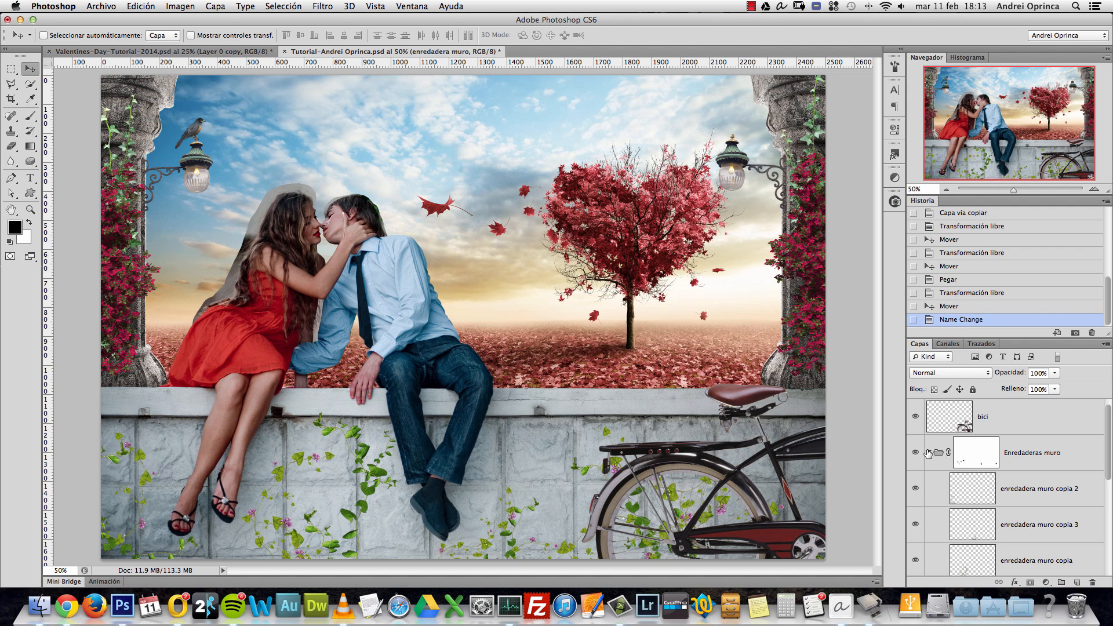
click(928, 453)
Step: Add a drop shadow to the "Enredaderas muro" group, keeping the wall vines in view
double_click(1072, 454)
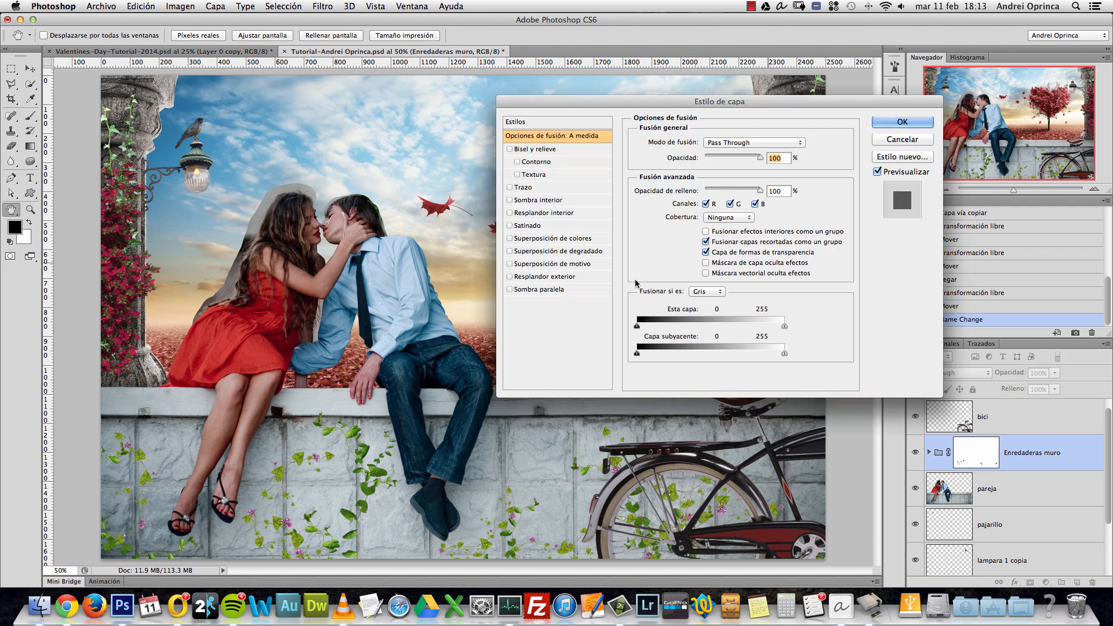
click(540, 289)
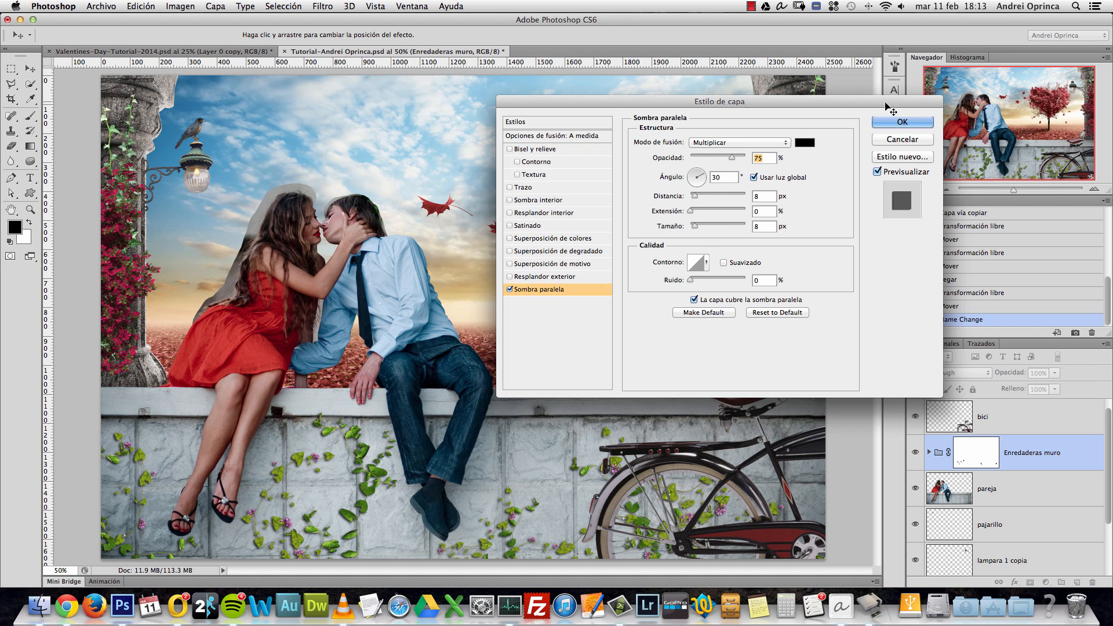
drag(885, 103, 825, 66)
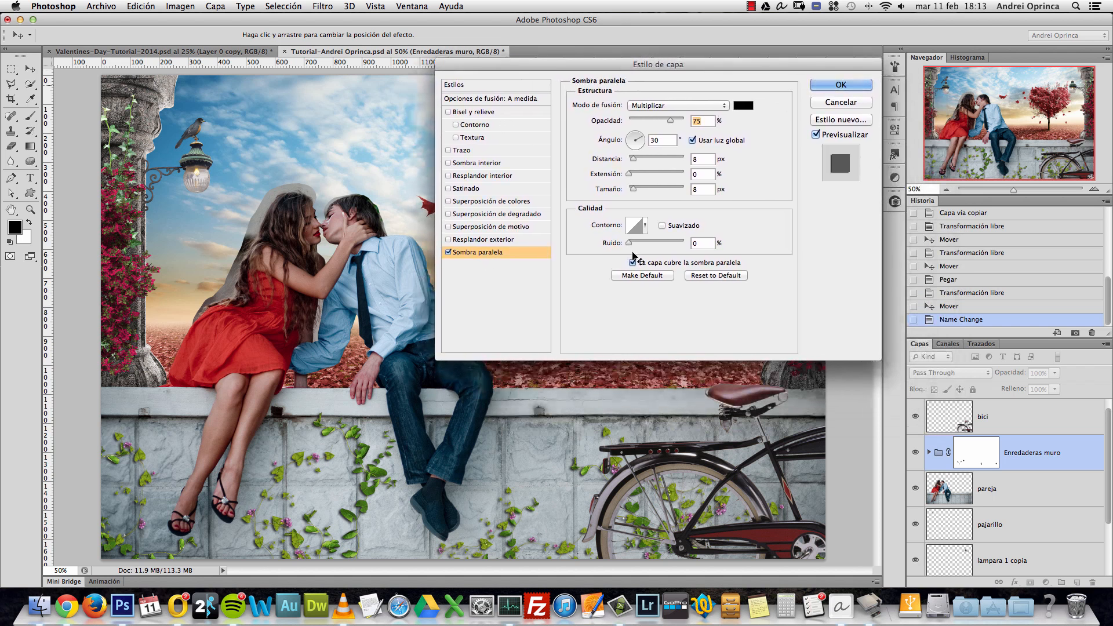
drag(719, 66, 763, 146)
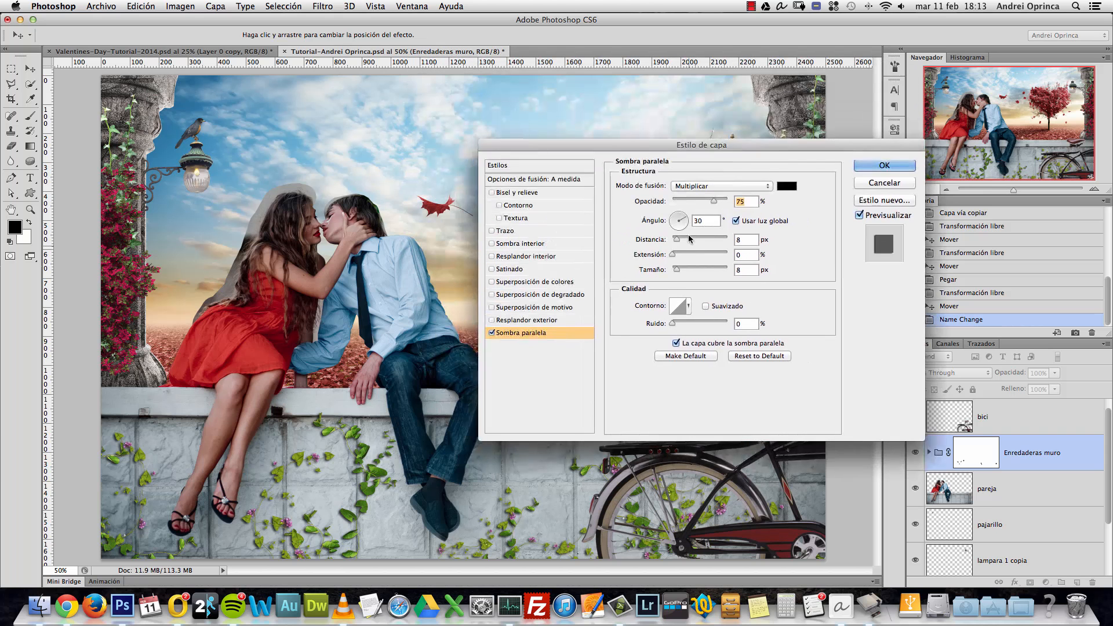
key(super+1)
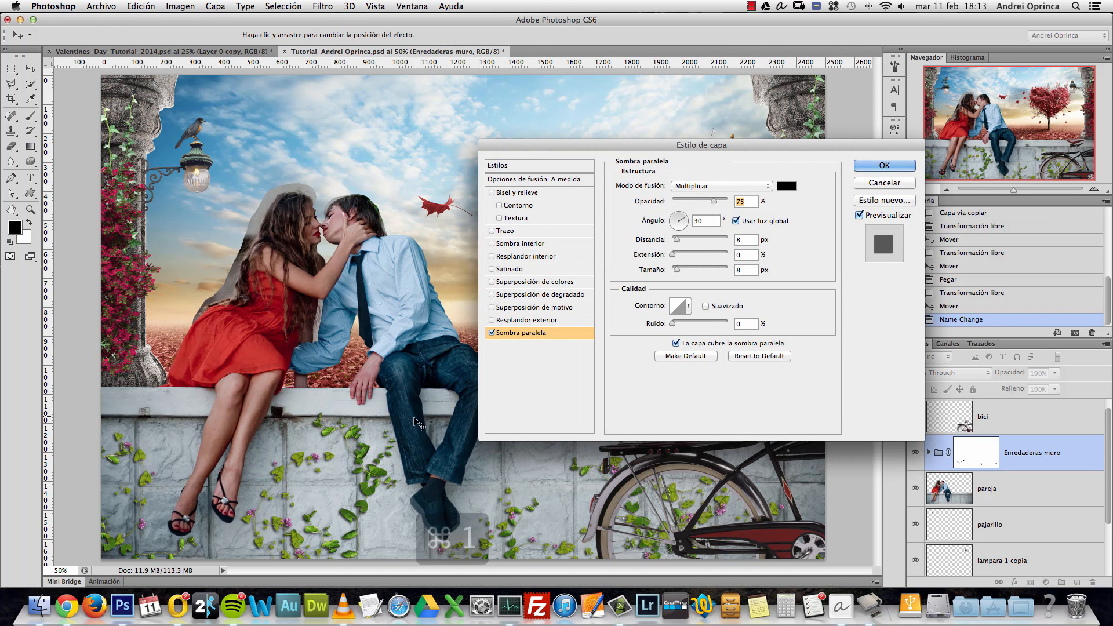
drag(817, 145, 830, 273)
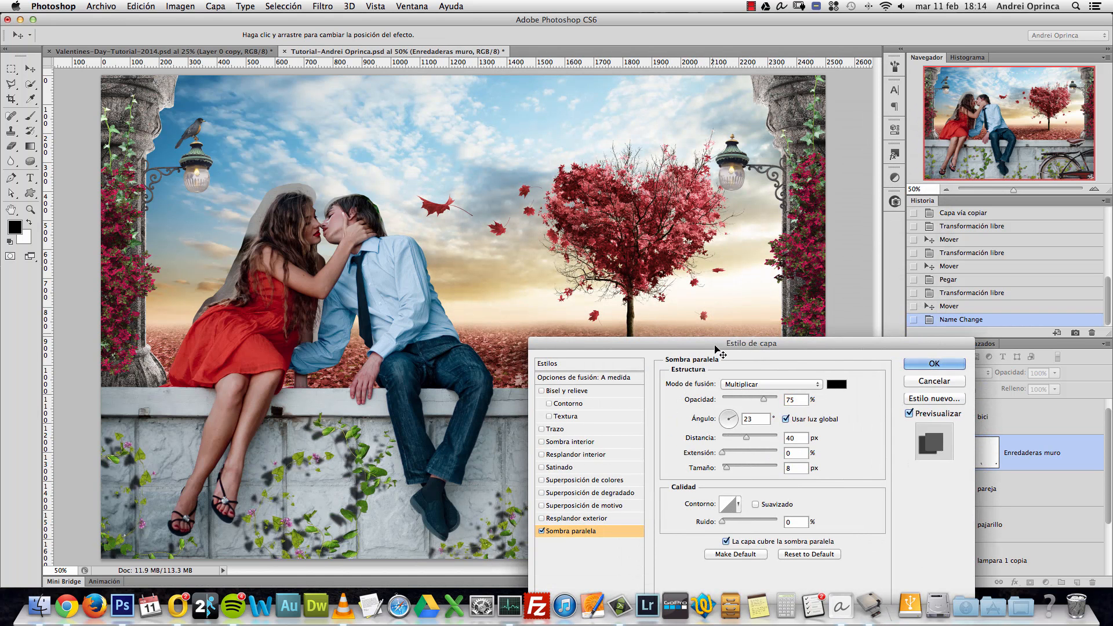
key(super+z)
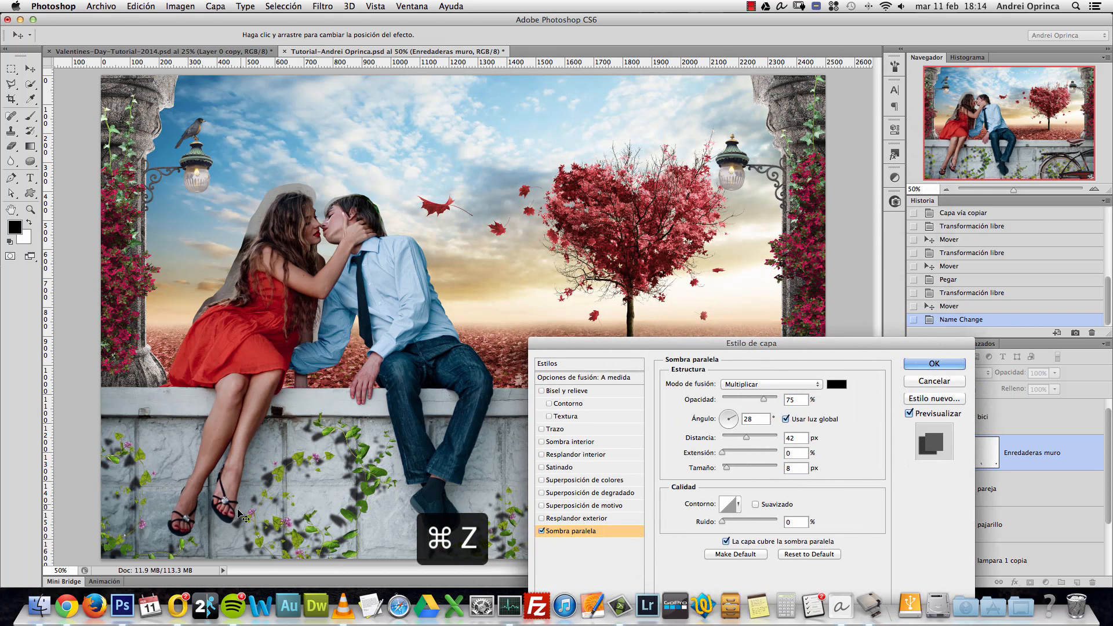
scroll(238, 510, down, 2)
scroll(287, 456, up, 3)
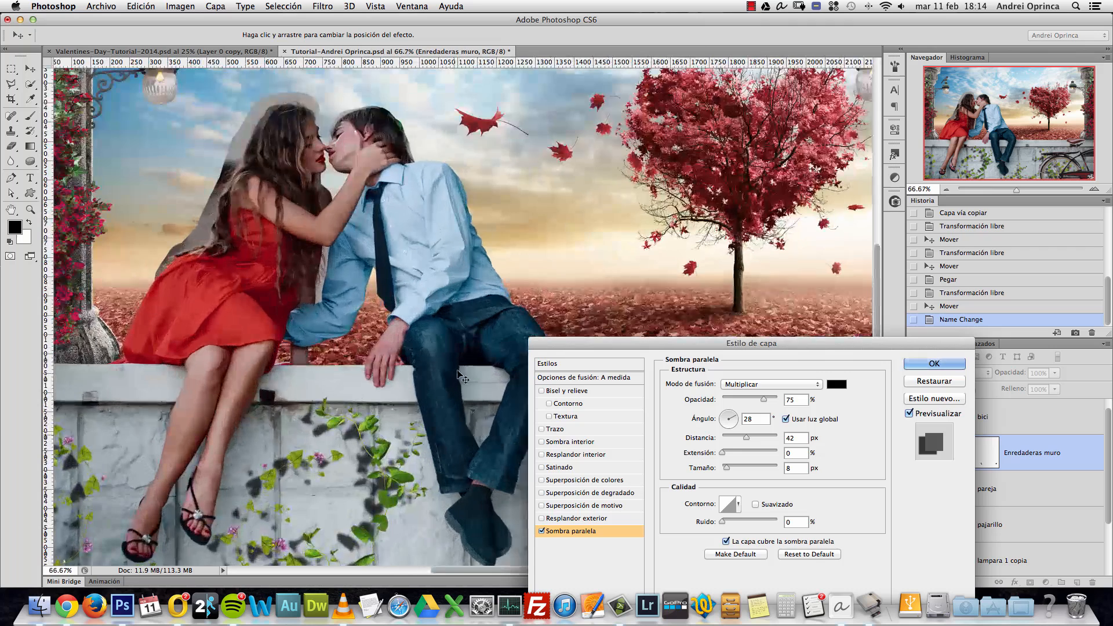
scroll(348, 383, down, 5)
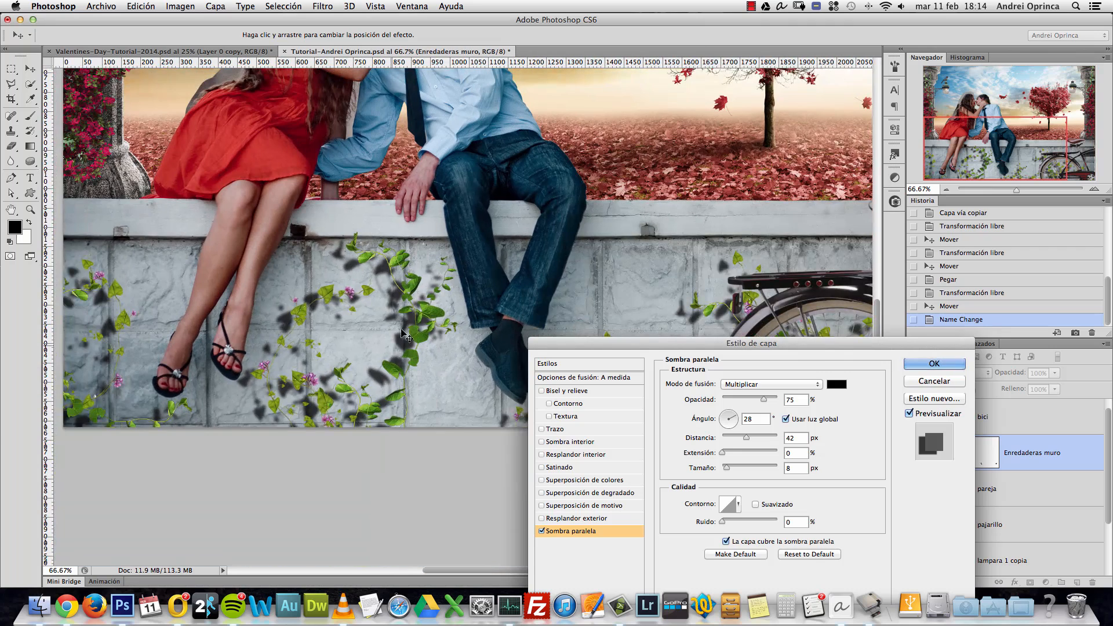
drag(404, 334, 419, 336)
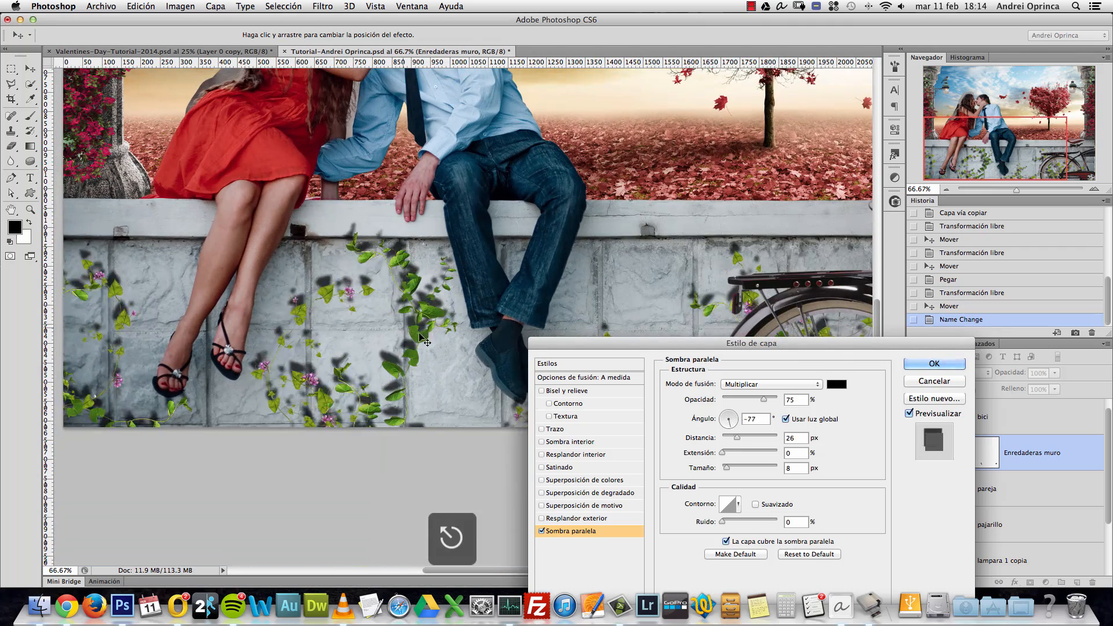
Step: Reopen the layer style settings of the "Enredaderas muro" group and enable a drop shadow, viewing the vines at 100%
double_click(1082, 455)
drag(726, 284, 710, 148)
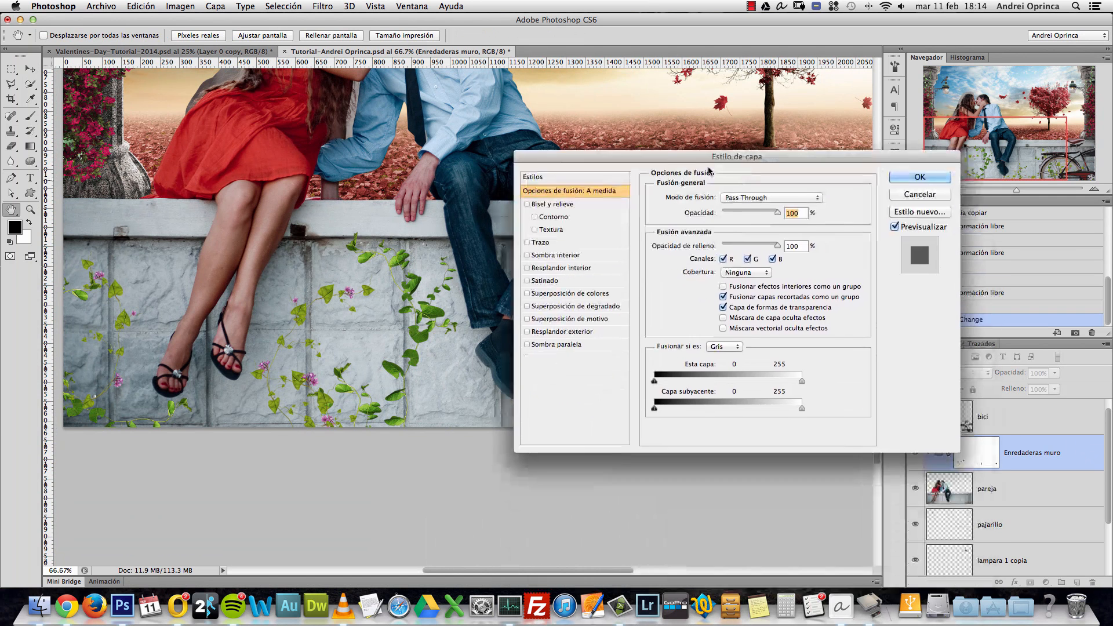
click(573, 345)
key(super+space)
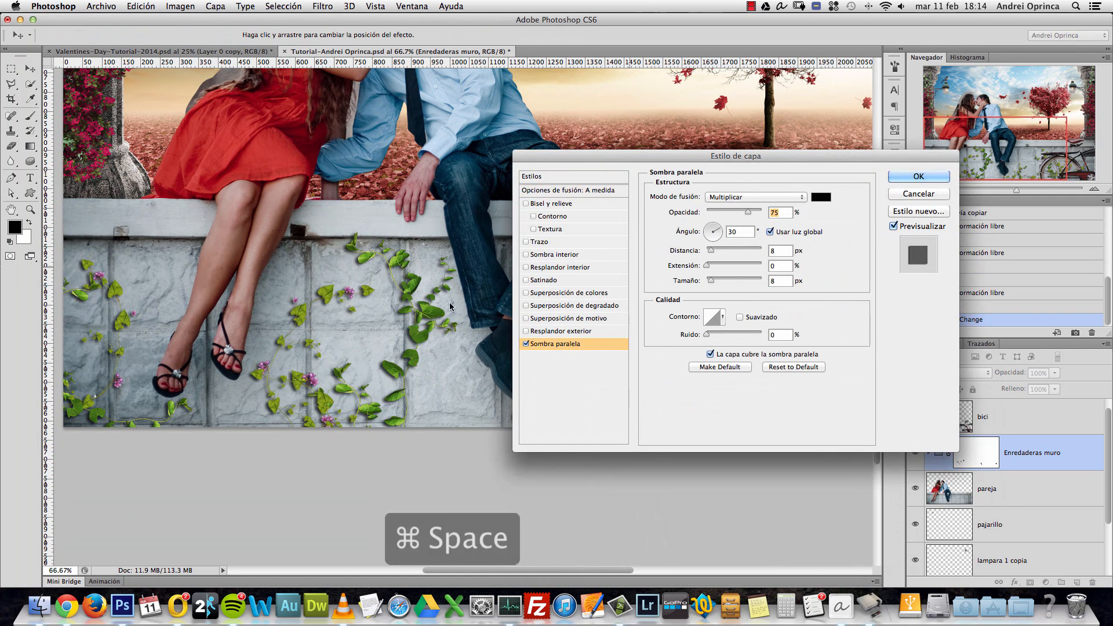
click(372, 300)
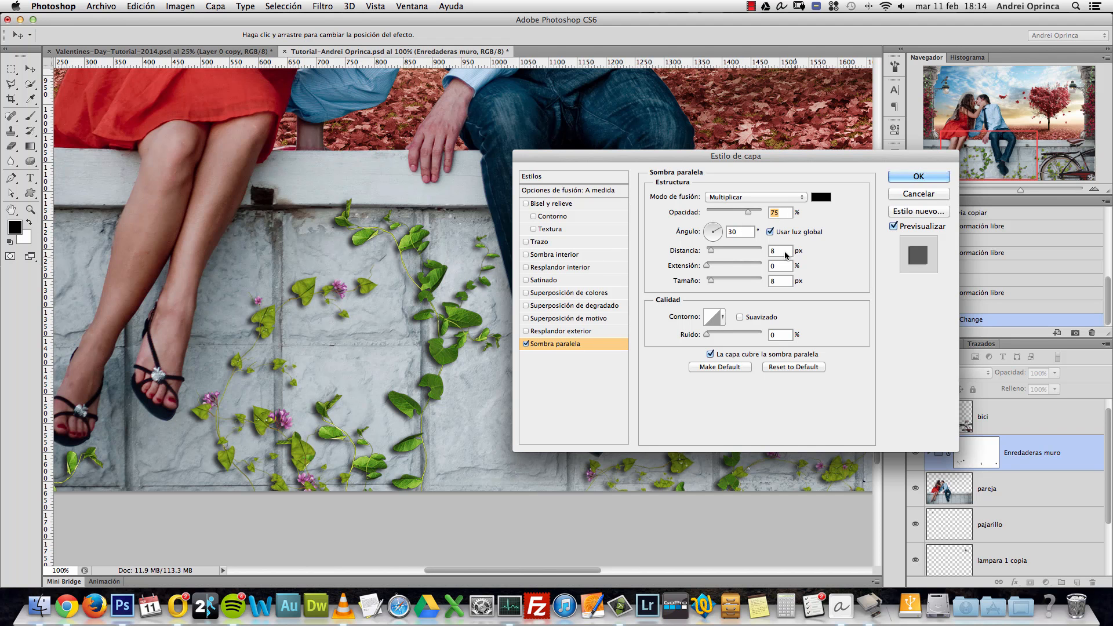
Step: Try several distances for the vines' drop shadow and set it to 5 px
click(712, 250)
text(4)
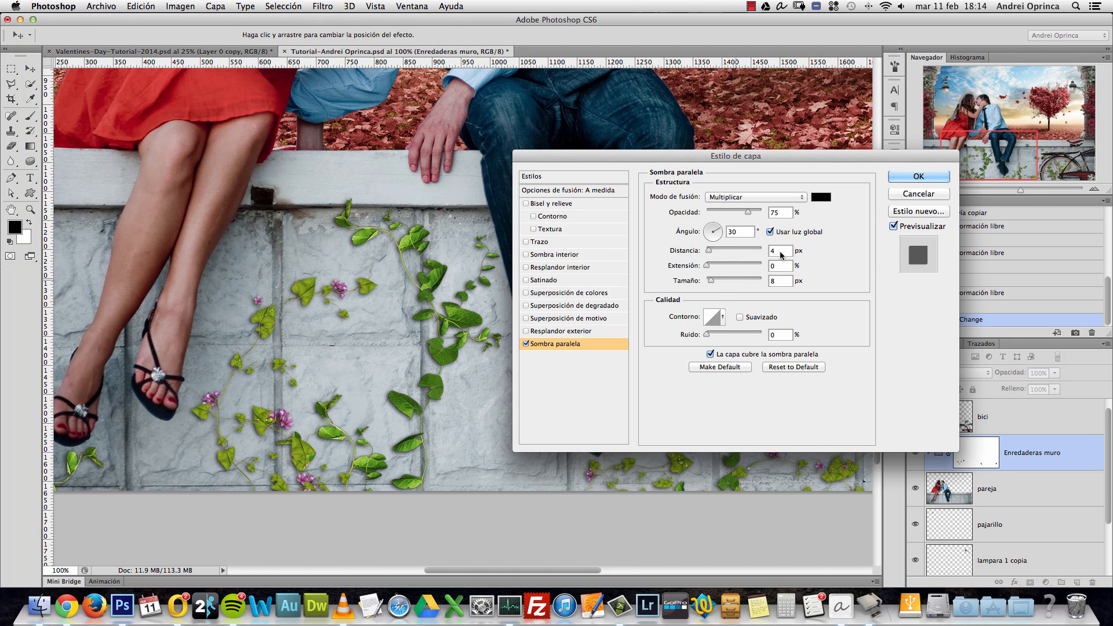
mouse_move(709, 250)
mouse_down()
mouse_move(731, 252)
mouse_move(718, 251)
mouse_up()
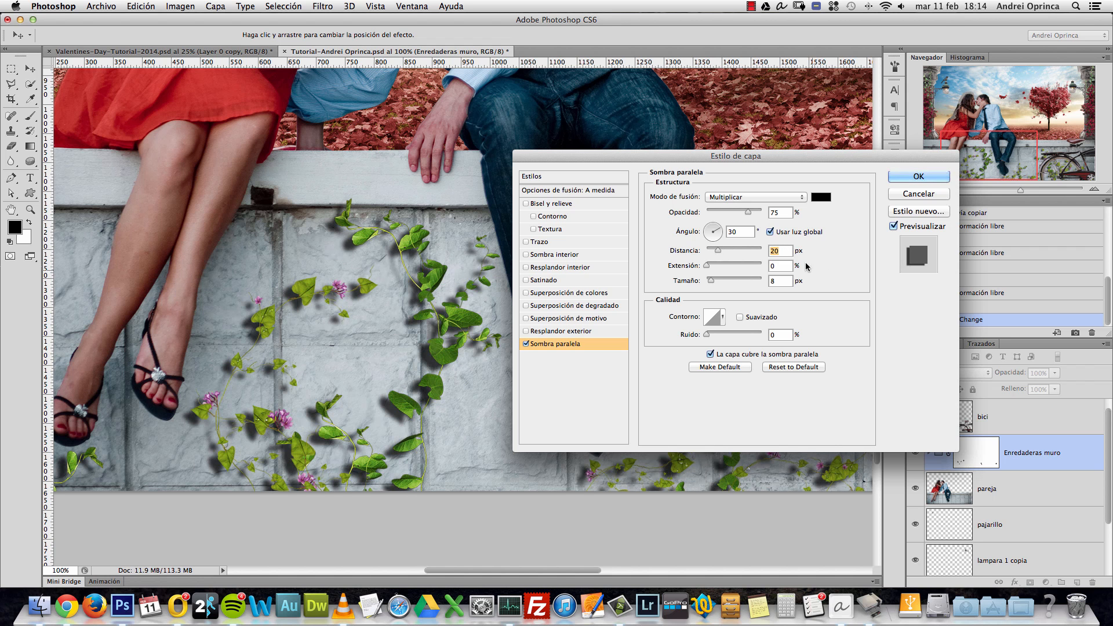
text(5)
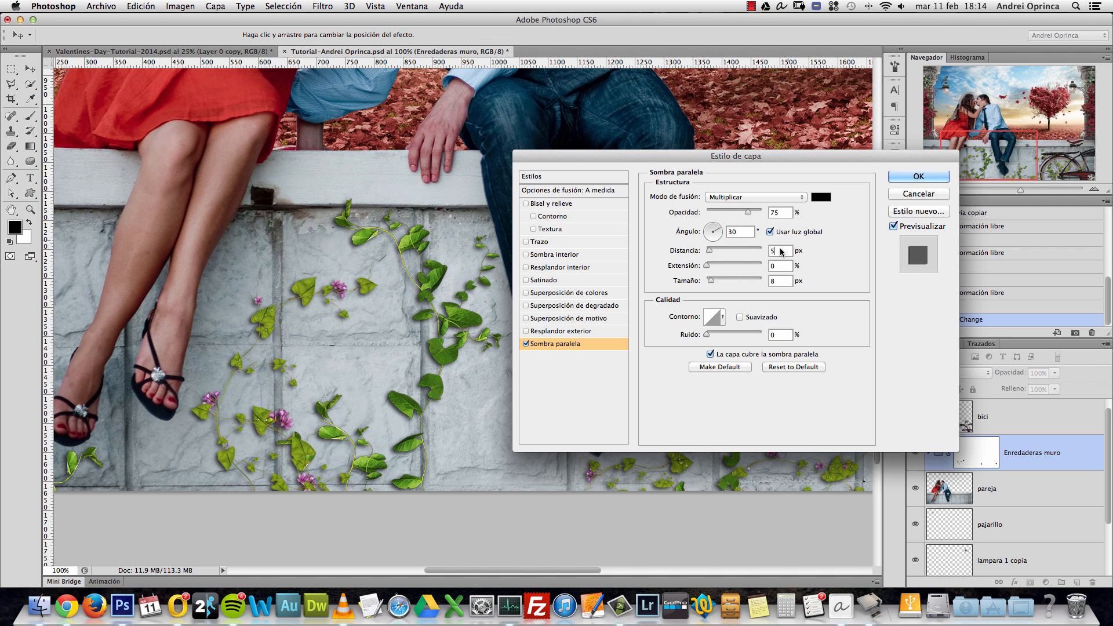
drag(785, 254, 759, 261)
drag(834, 162, 793, 160)
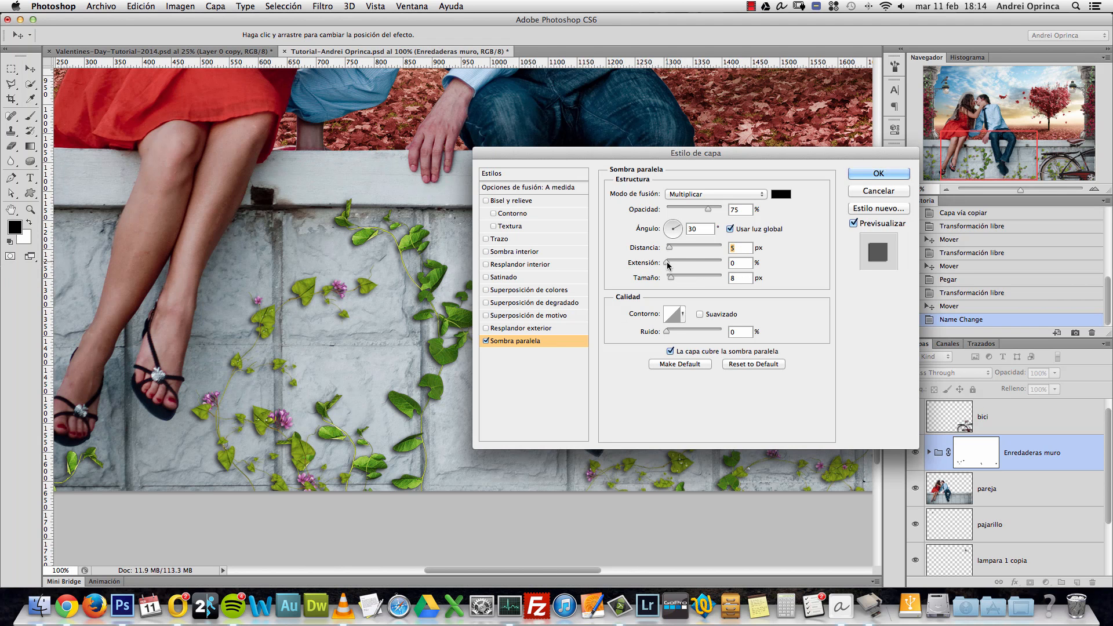
Step: Set the drop shadow's opacity to 33% and its size to 4 px
drag(667, 262, 626, 303)
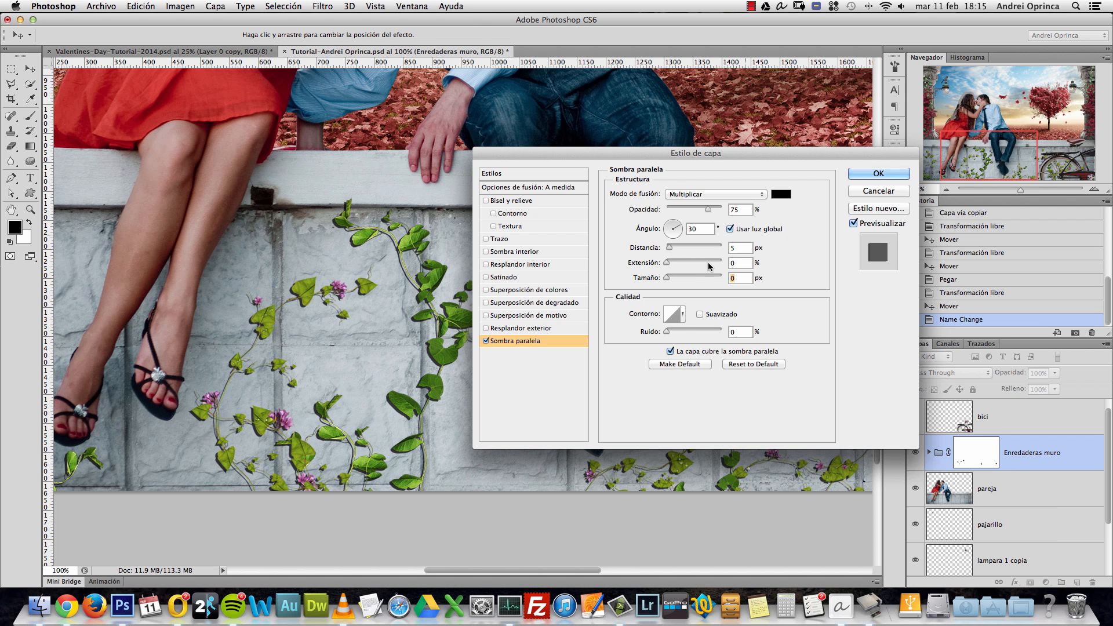
text(3)
drag(687, 207, 685, 212)
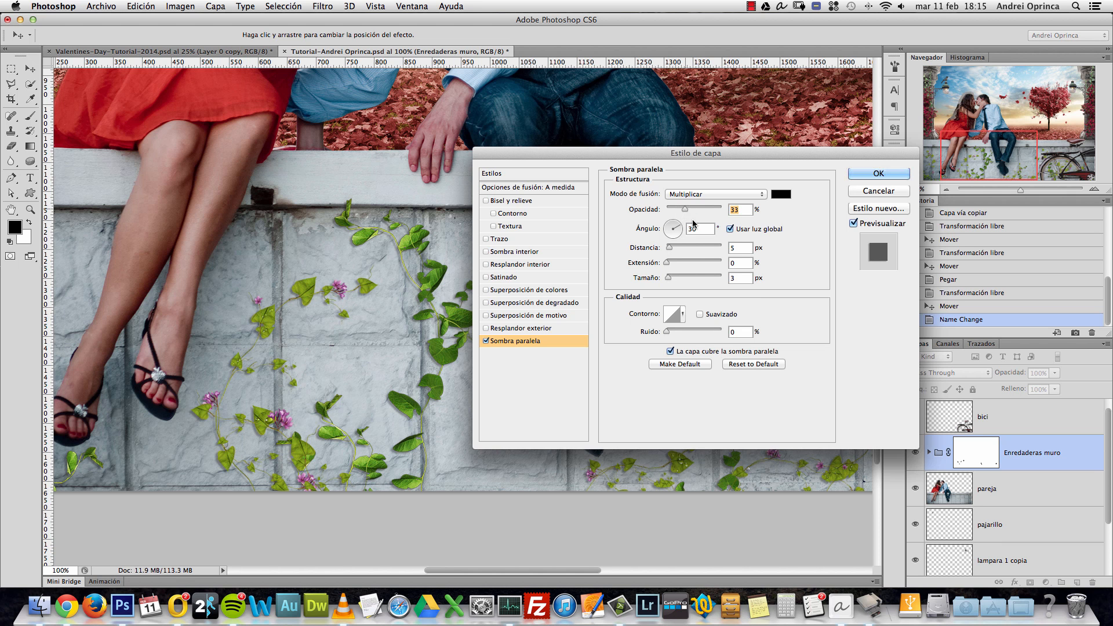
double_click(733, 277)
text(4)
Step: Compare the wall vines with and without the drop shadow, and apply the layer style with the shadow enabled
click(486, 342)
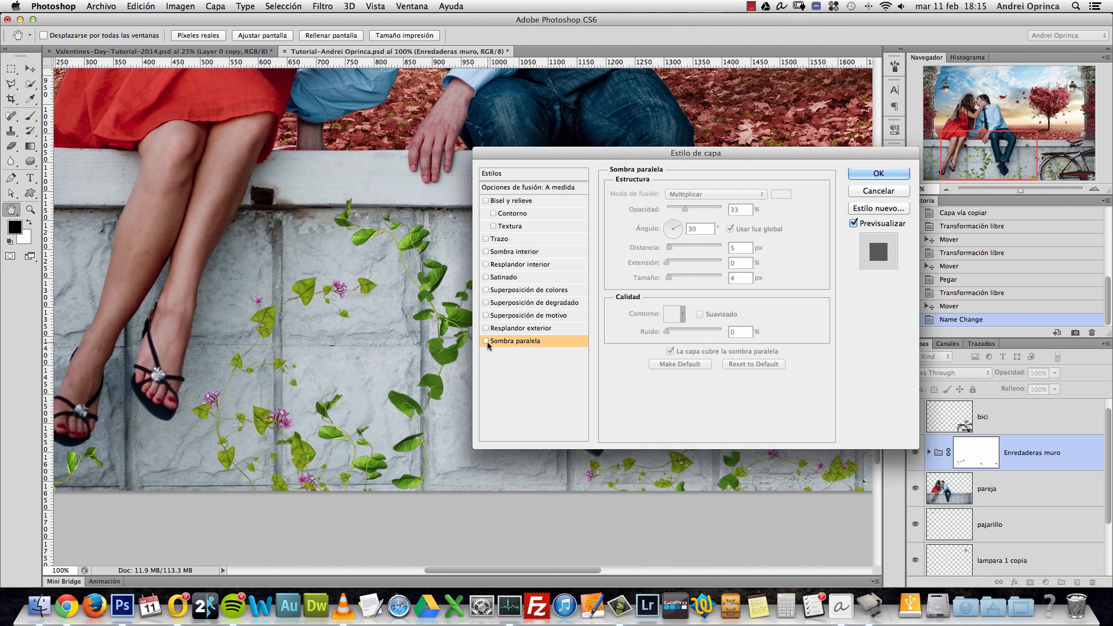
click(487, 342)
click(487, 342)
click(487, 342)
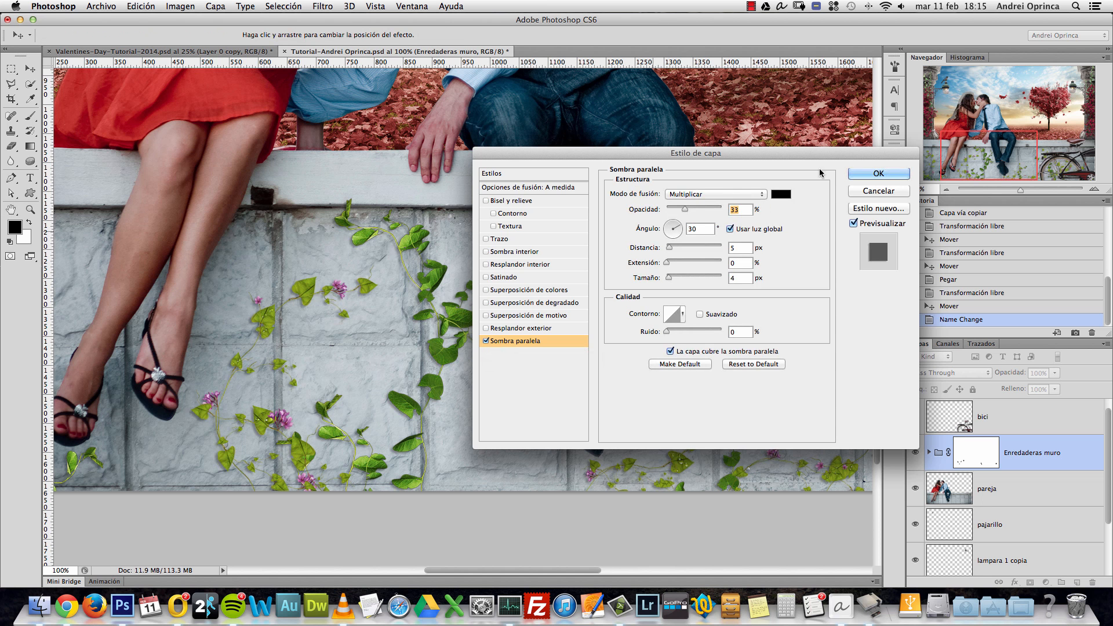
drag(812, 156, 785, 203)
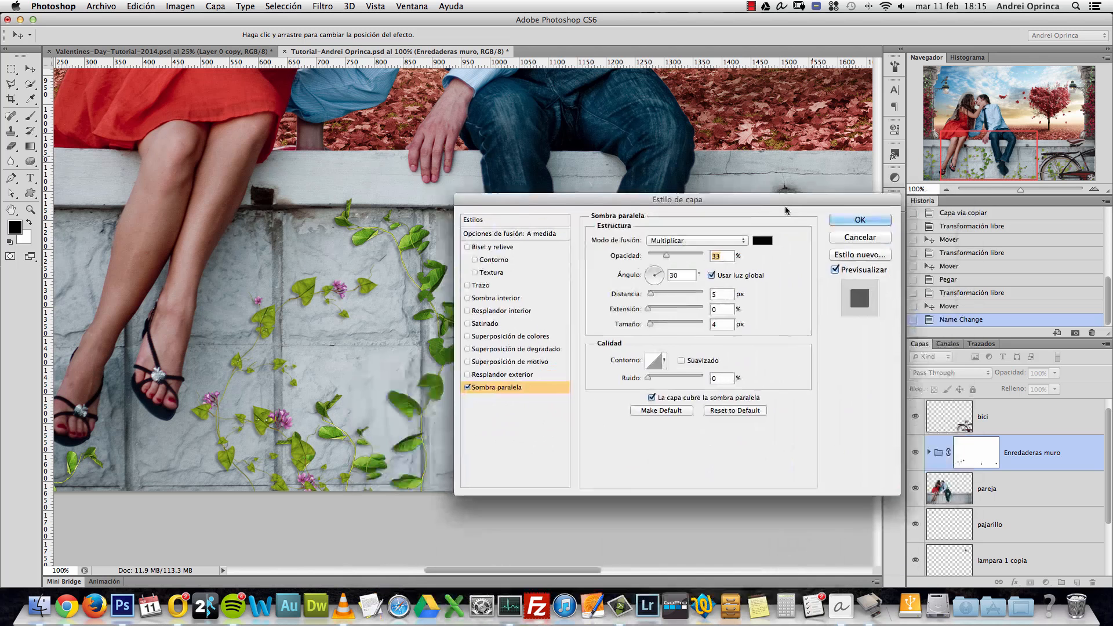
click(856, 222)
Step: Collapse the effects list under the "Enredaderas muro" group
key(alt+space)
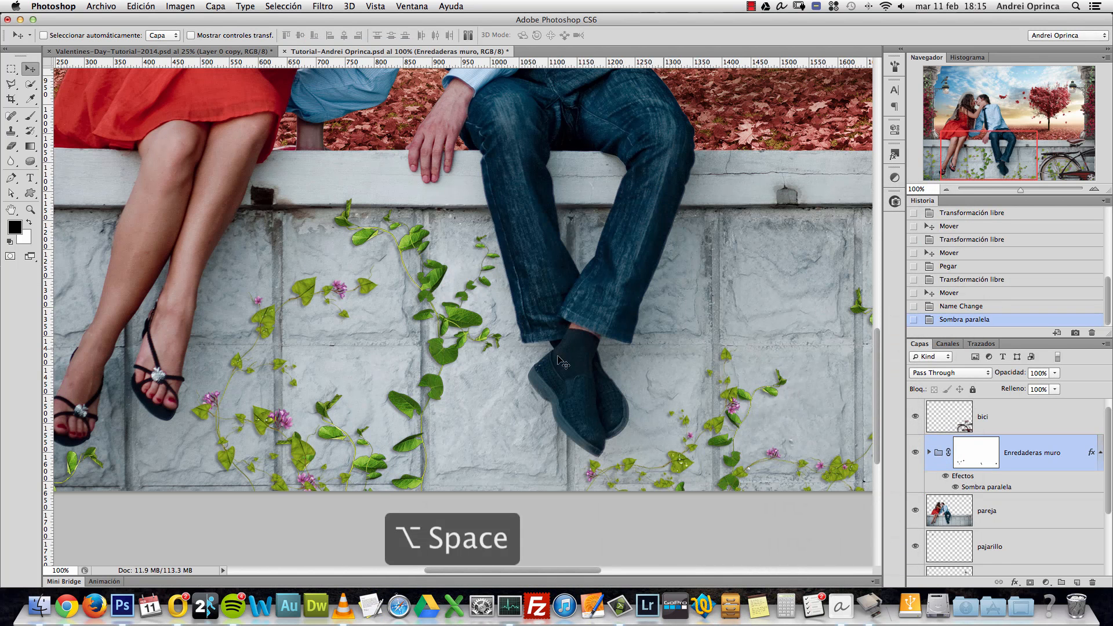
alt+click(555, 332)
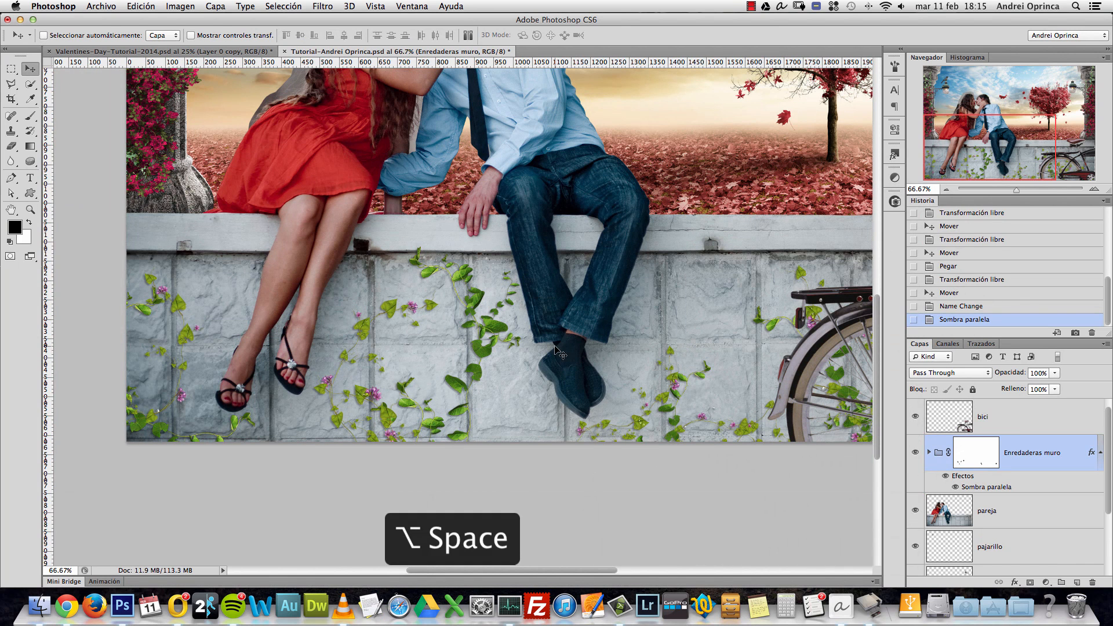
click(1101, 452)
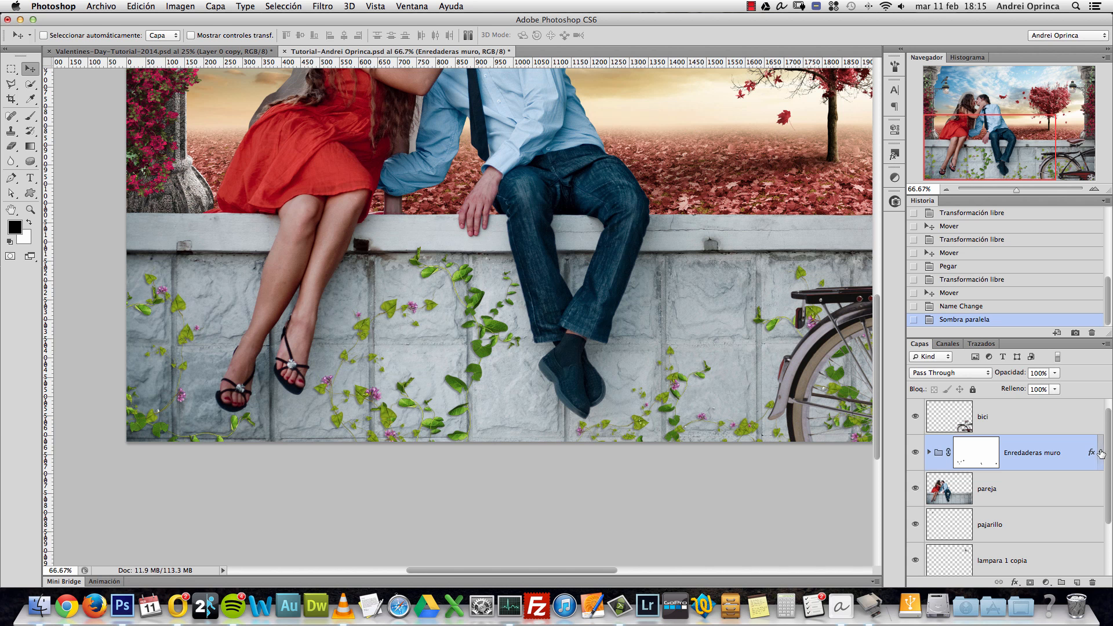
click(1102, 453)
click(1102, 452)
Step: Try giving the "enredadera muro" layer its own drop shadow and copying it to the three other wall vine layers
click(930, 452)
scroll(1072, 495, down, 3)
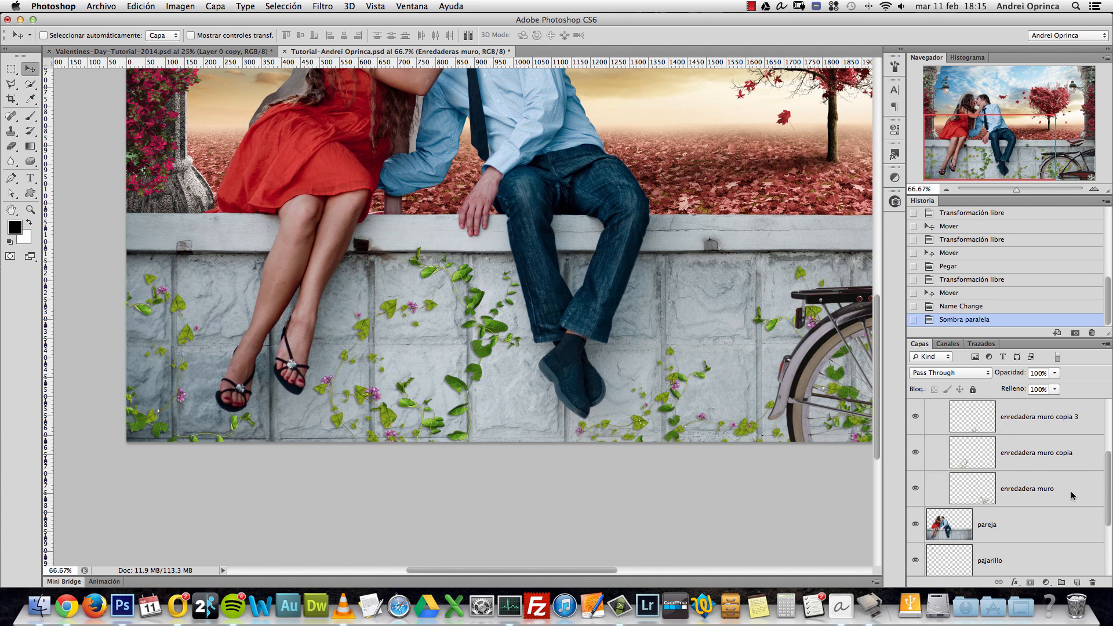
double_click(1080, 490)
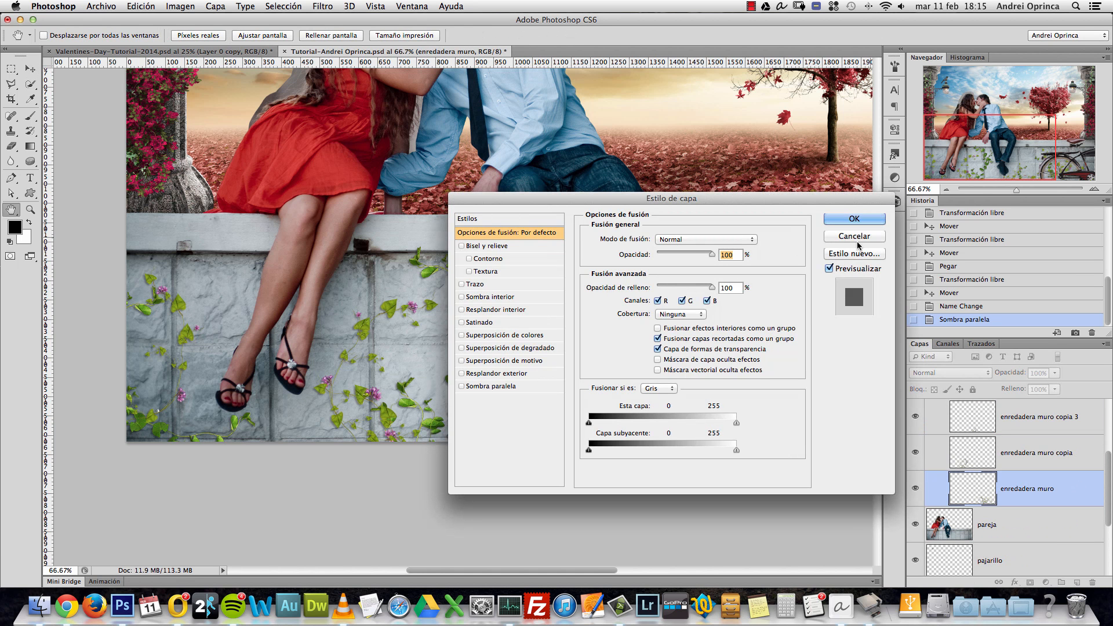
click(539, 384)
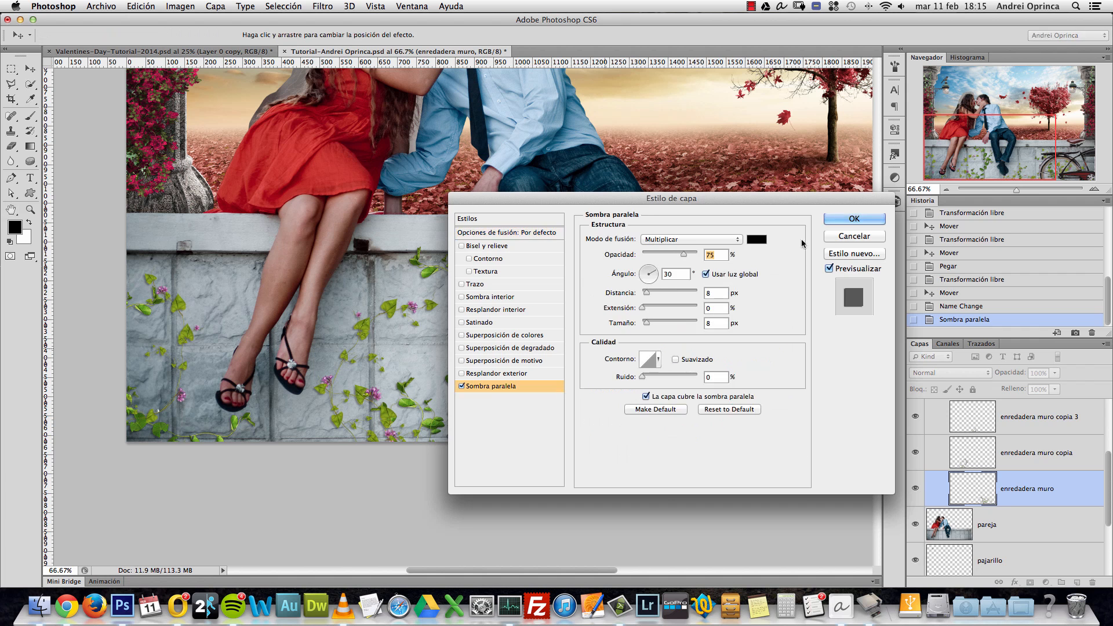
click(854, 220)
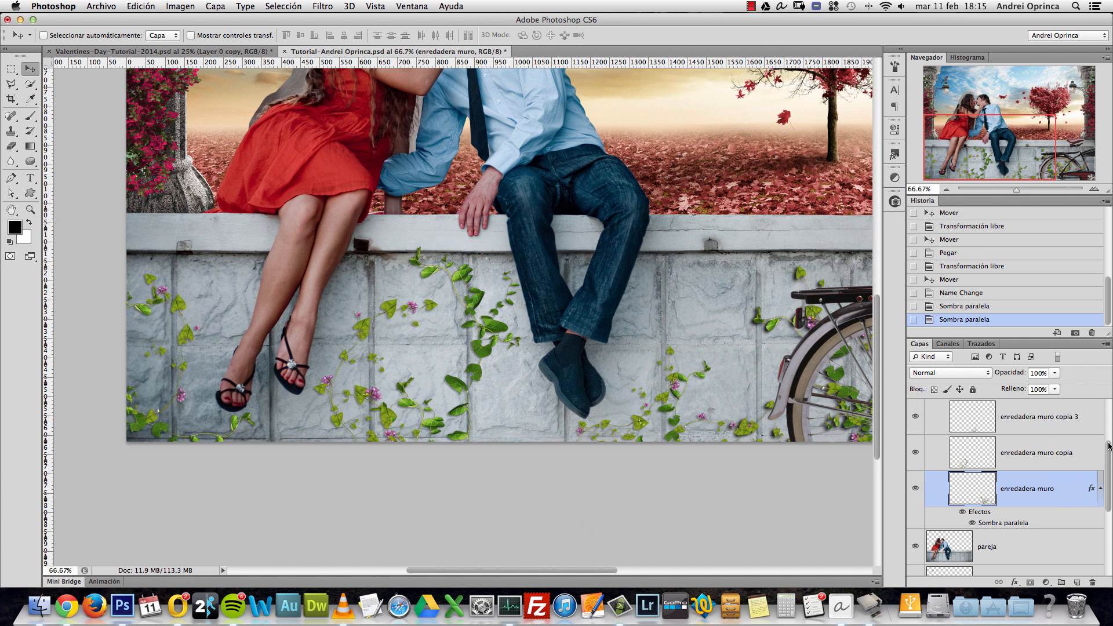
scroll(1093, 489, up, 1)
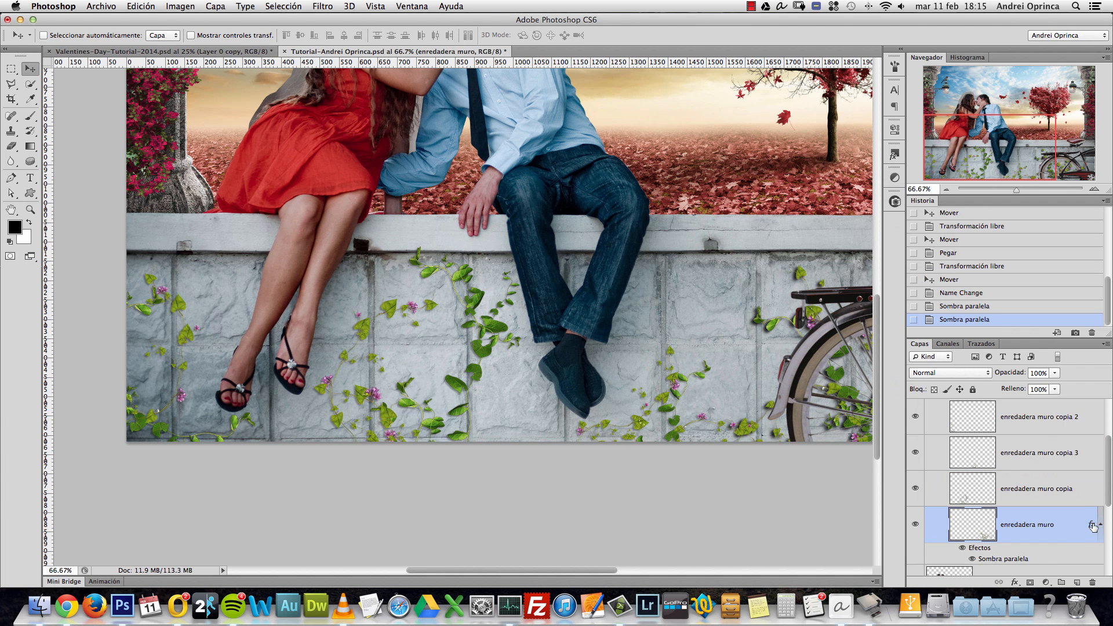
drag(1091, 524, 1092, 419)
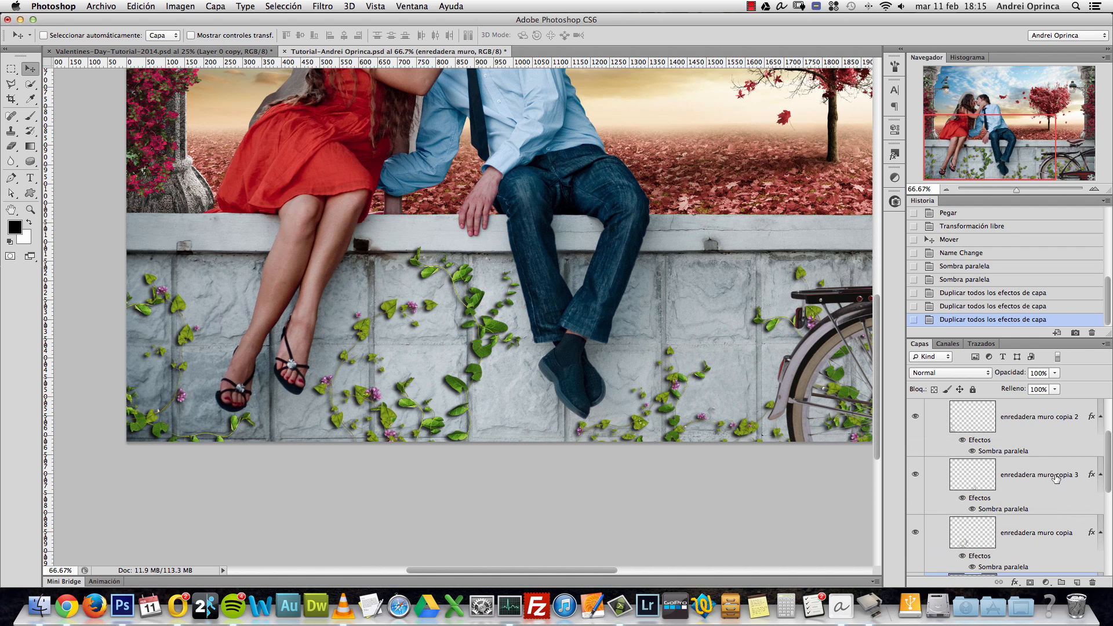
Step: Undo the copied layer effects and the shadow on the "enredadera muro" layer, and collapse the "Enredaderas muro" group
key(alt+super+z)
key(alt+super+z)
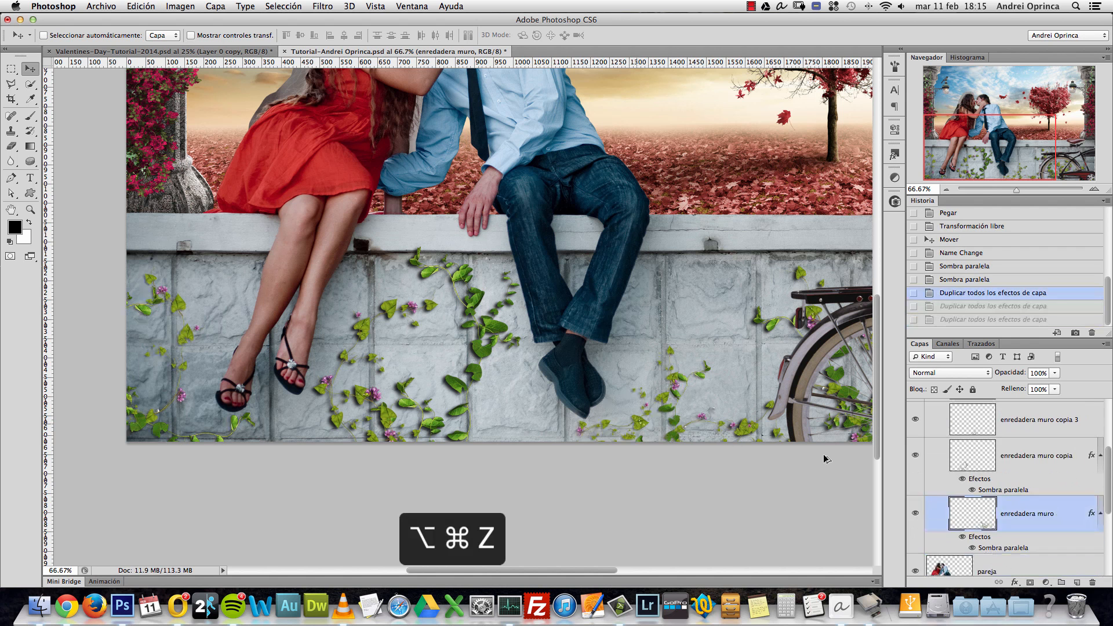
key(alt+super+z)
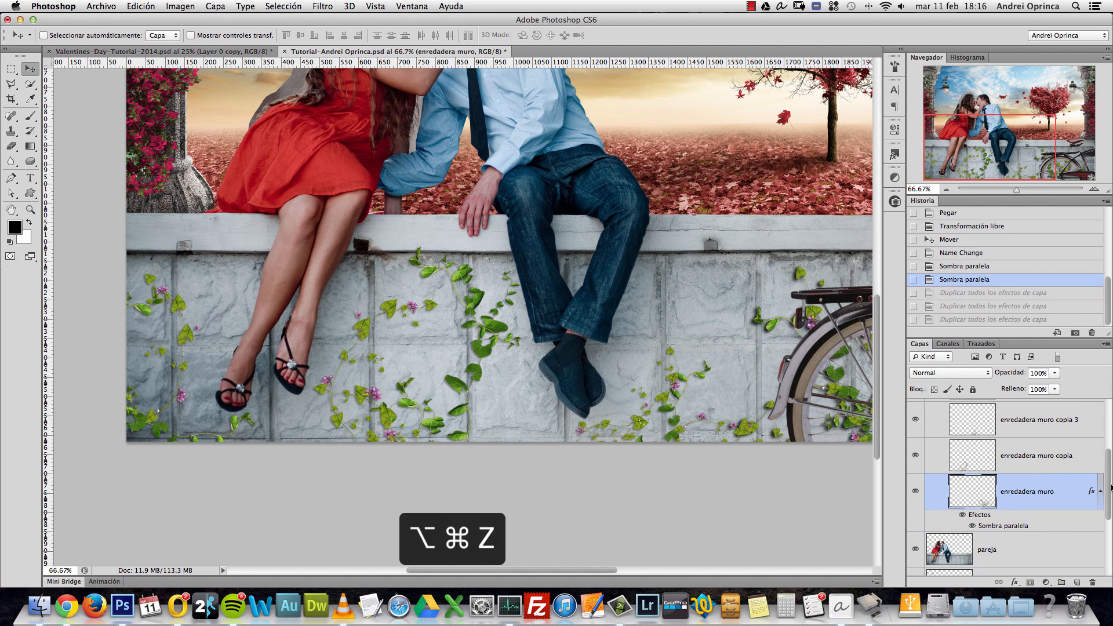
key(alt+super+z)
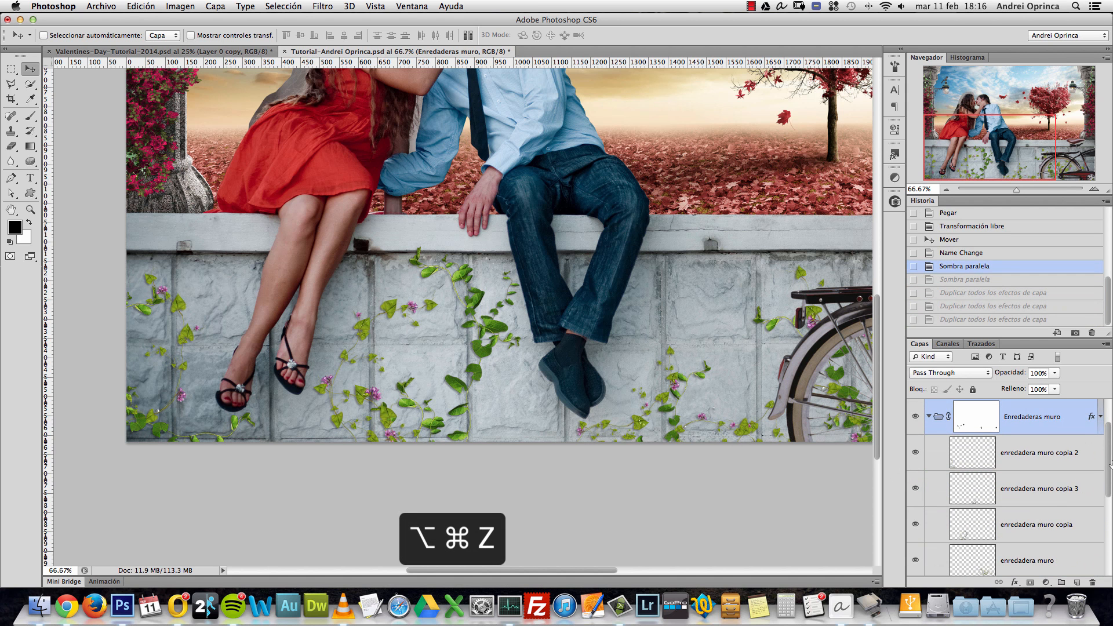
click(929, 416)
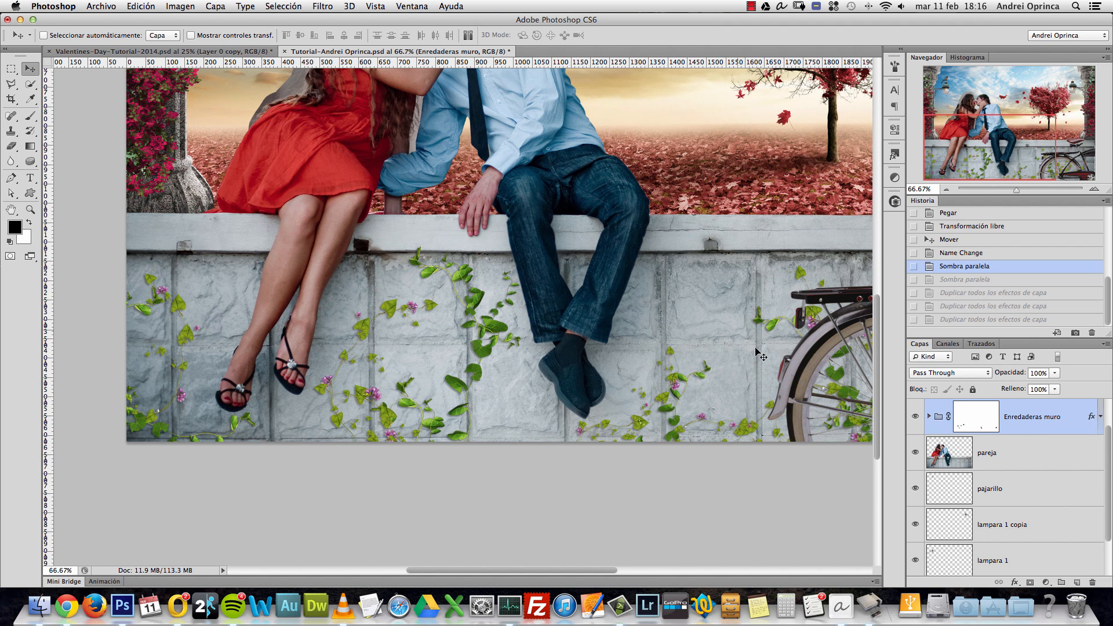
Step: Filter the layers by the name "bici", and turn the layer filter off again
drag(759, 354, 393, 363)
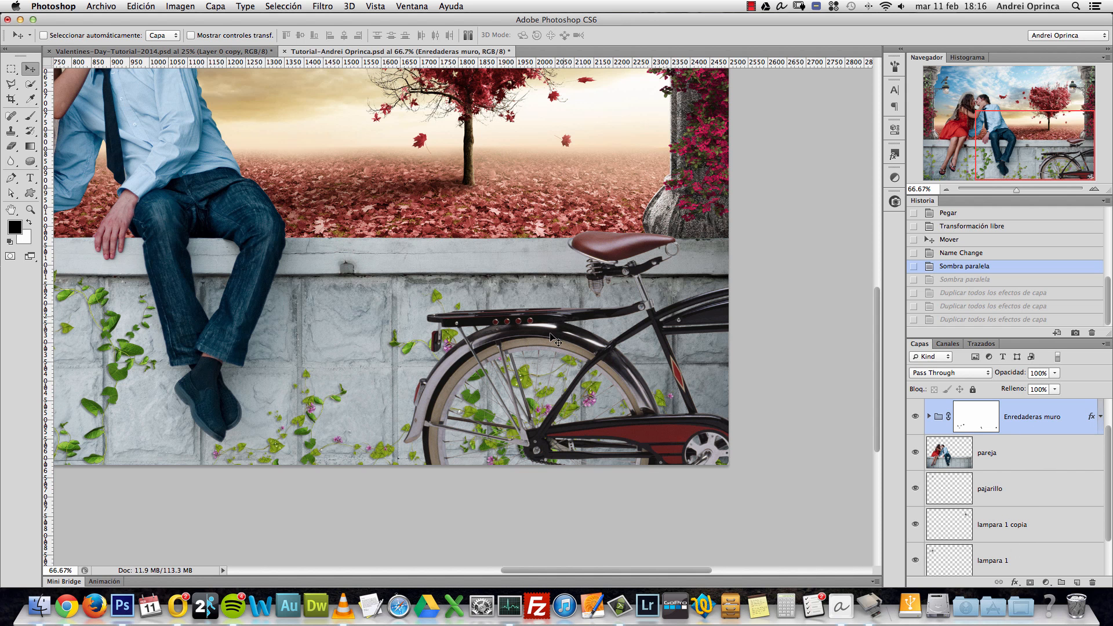
scroll(1108, 450, down, 5)
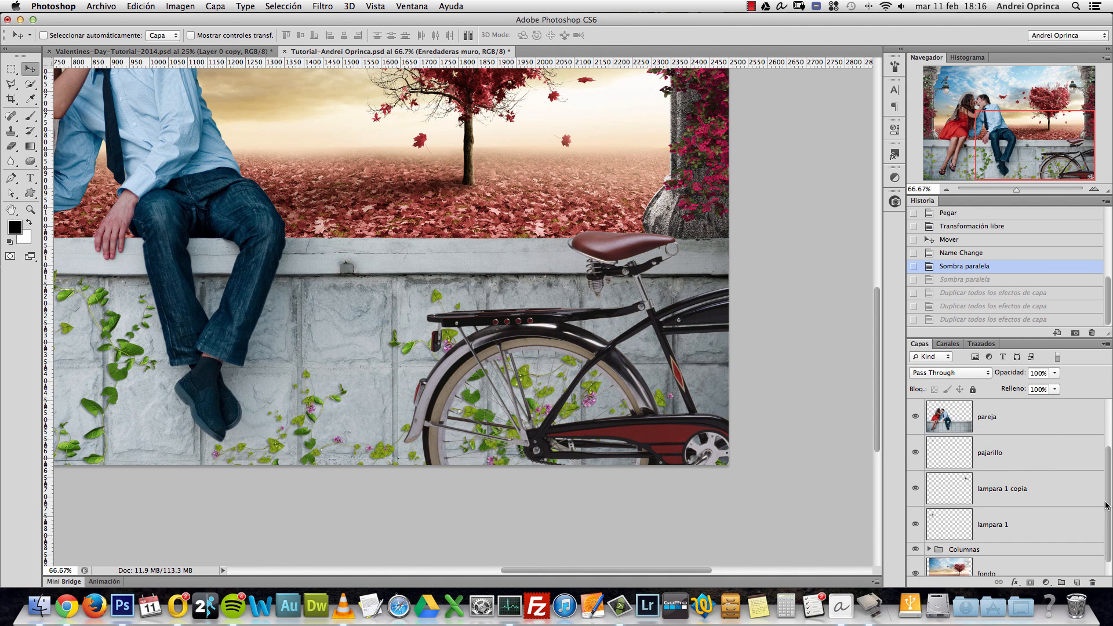
scroll(1106, 464, up, 6)
scroll(1103, 469, down, 3)
click(949, 359)
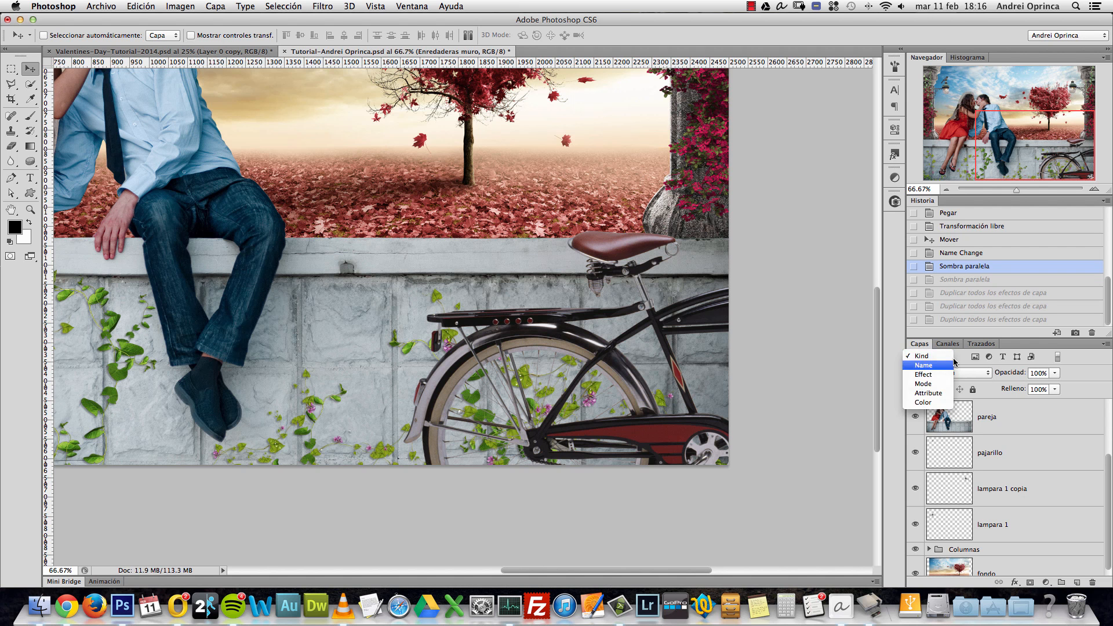
click(928, 366)
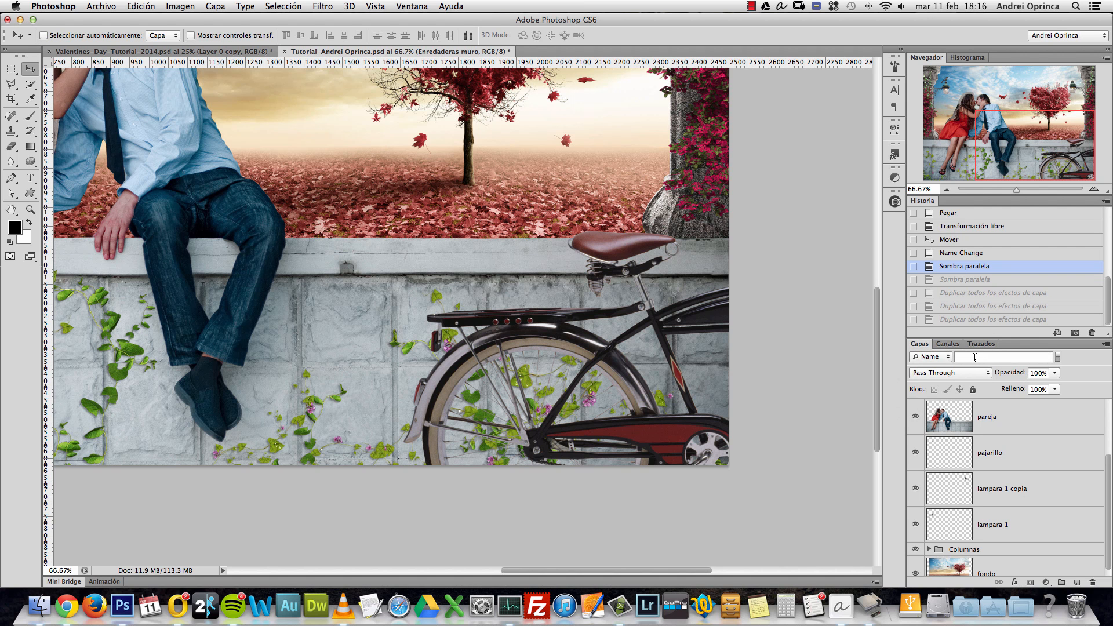
click(974, 357)
text(bibi)
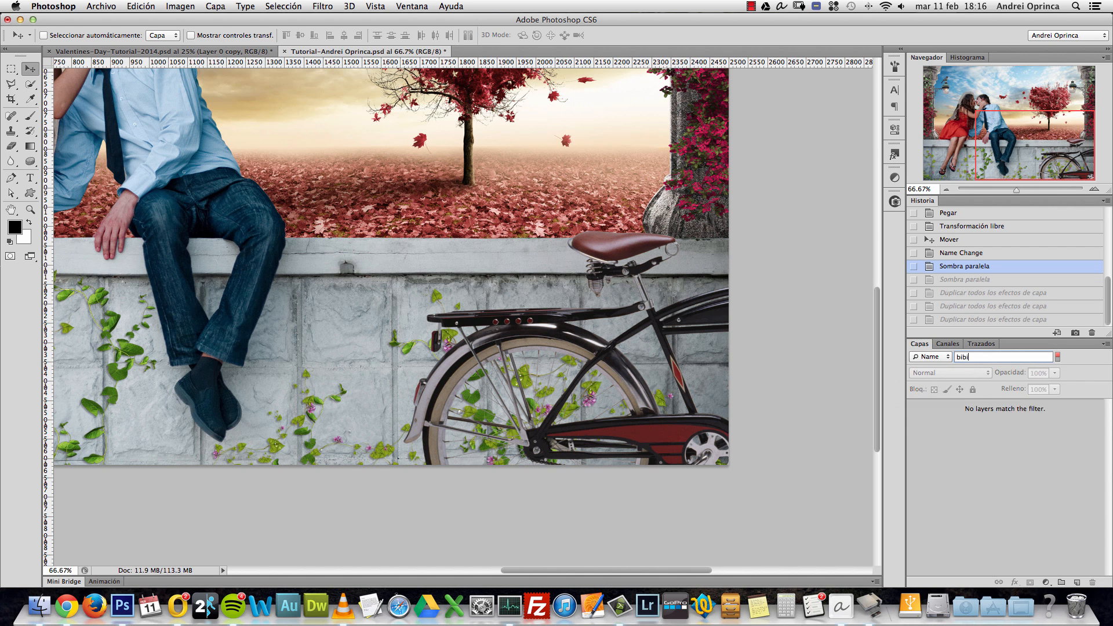
key(BackSpace)
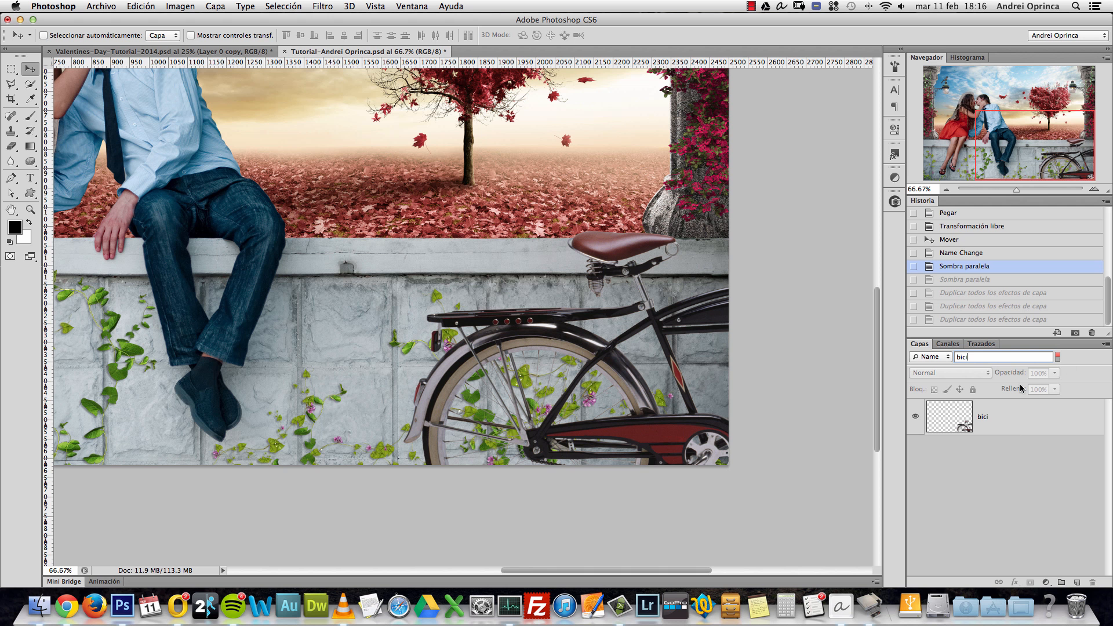
click(1058, 357)
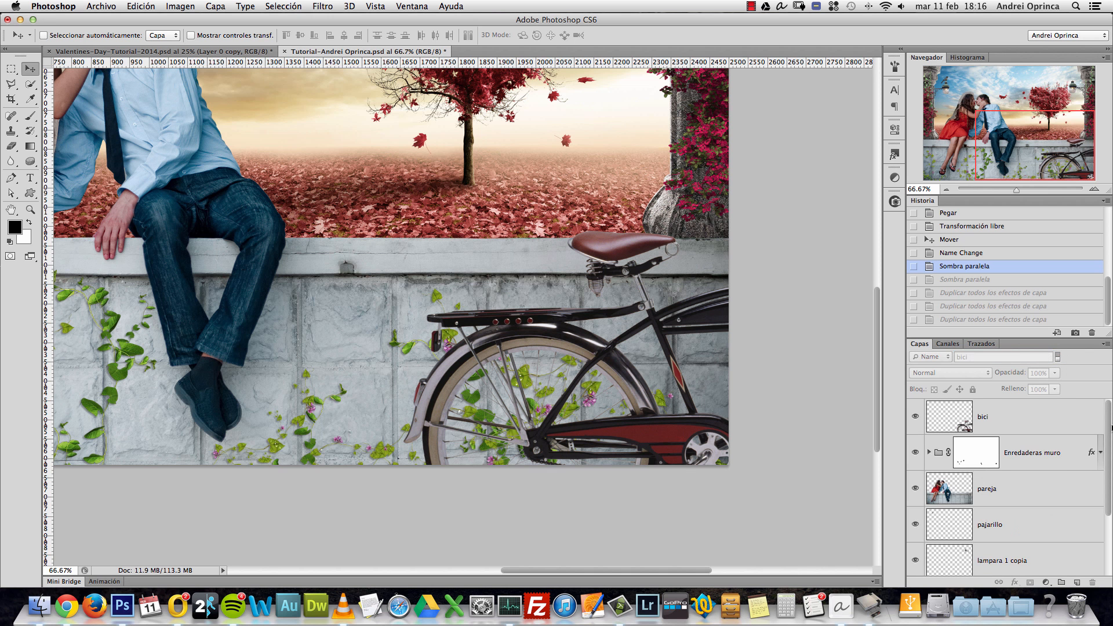
Step: Select the "pajarillo" layer, and pick the bicycle and wall vine layers directly from the image instead
scroll(1072, 506, down, 5)
click(990, 434)
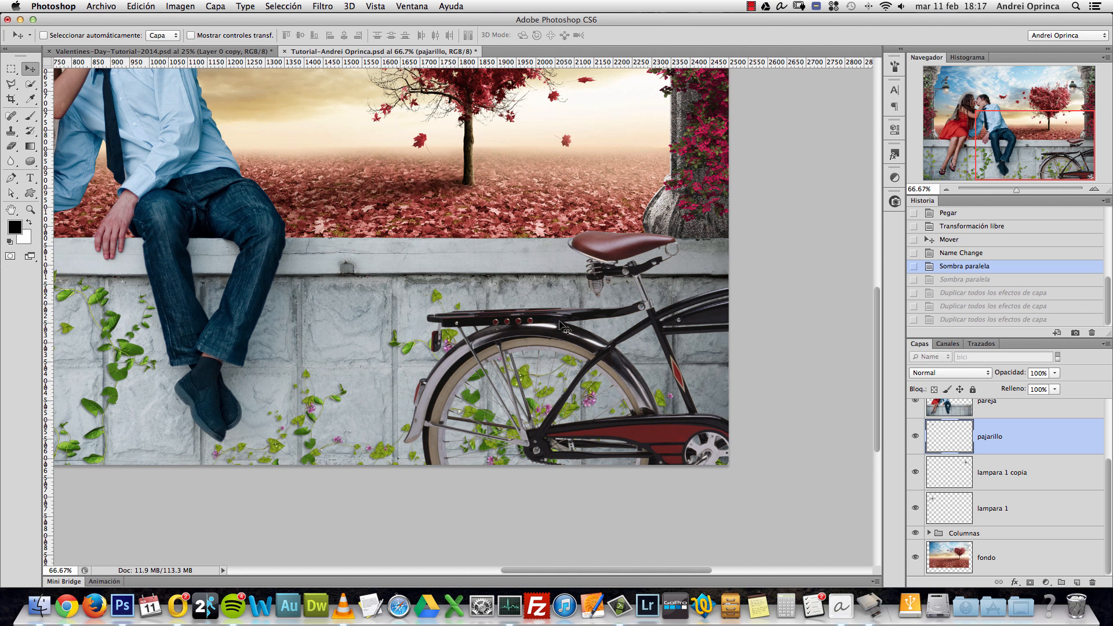
super+click(619, 250)
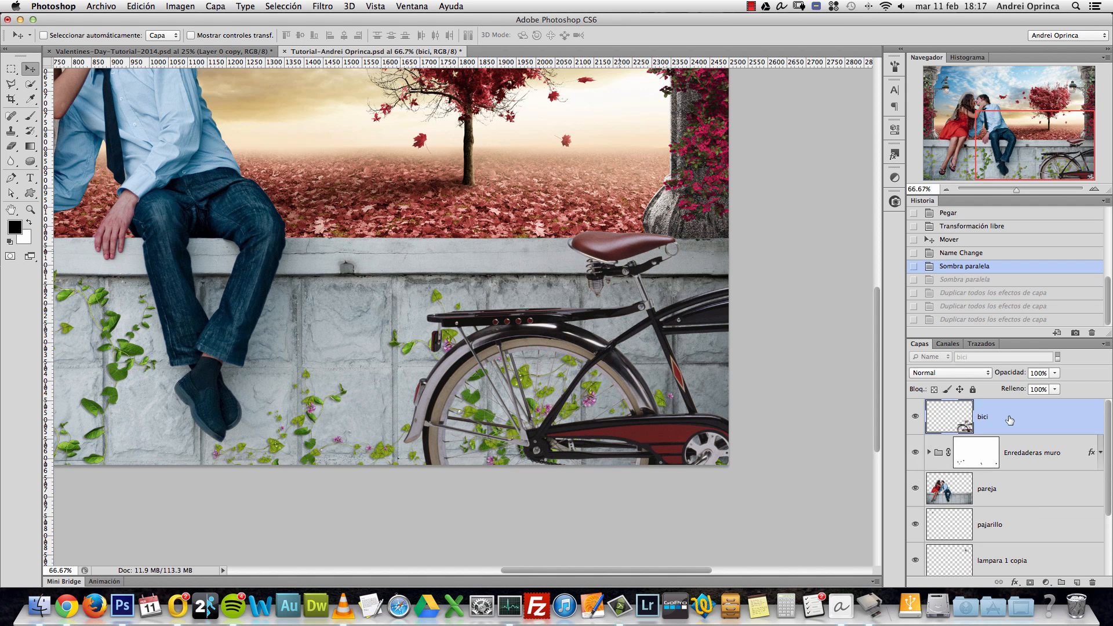
super+click(122, 380)
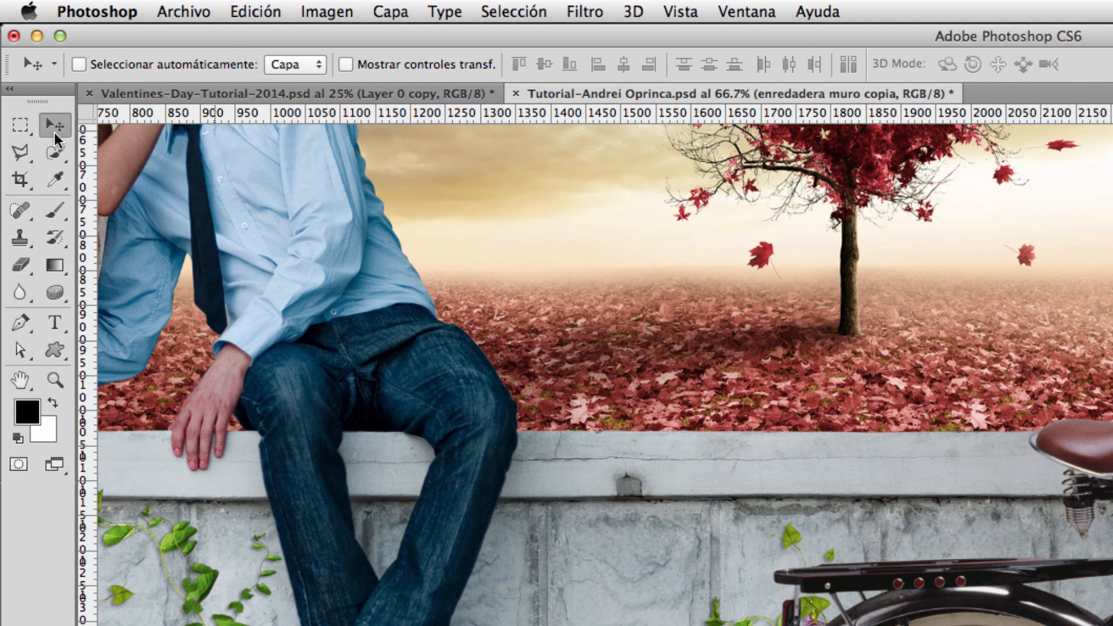
Step: Set the Move tool's automatic selection to Grupo, and try picking the vine group from the image after selecting the "fondo" layer
click(321, 64)
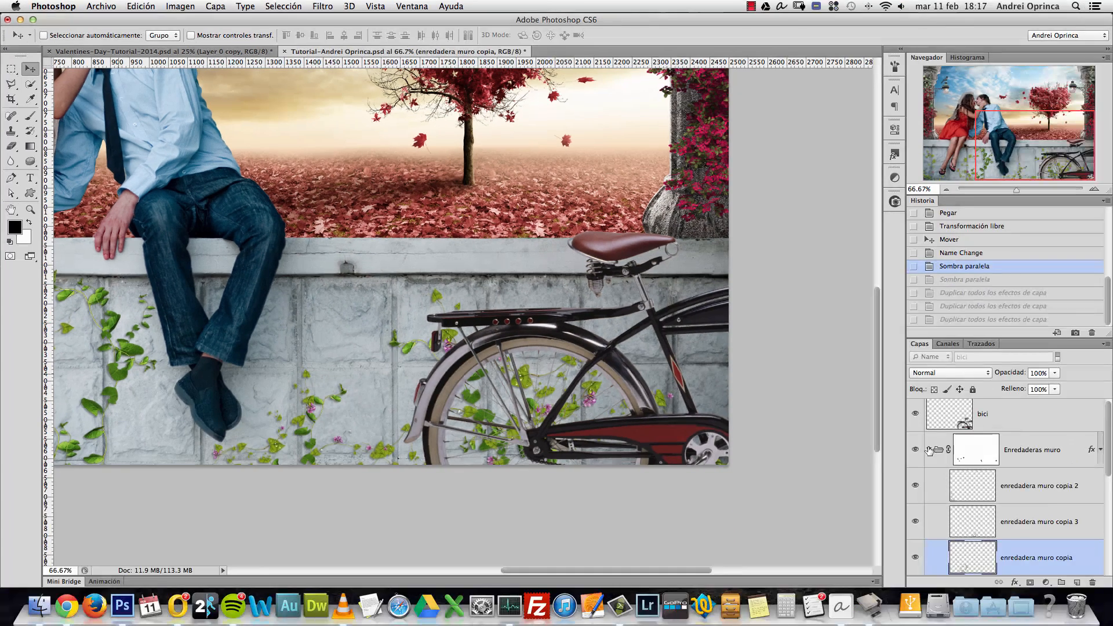
click(929, 449)
drag(1110, 436, 1106, 401)
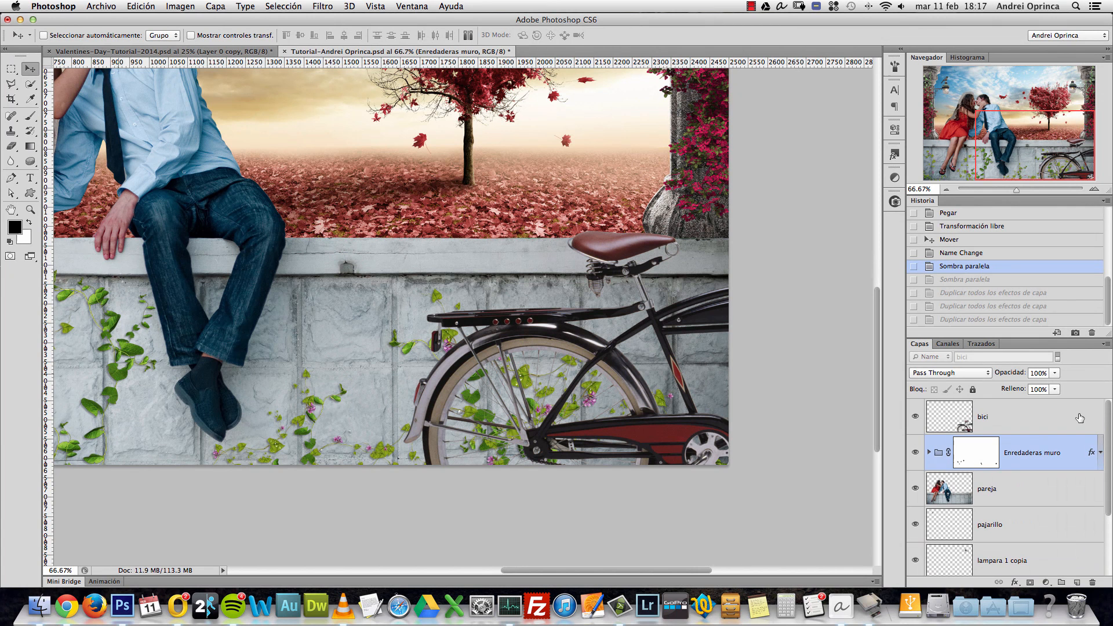
scroll(1039, 548, down, 3)
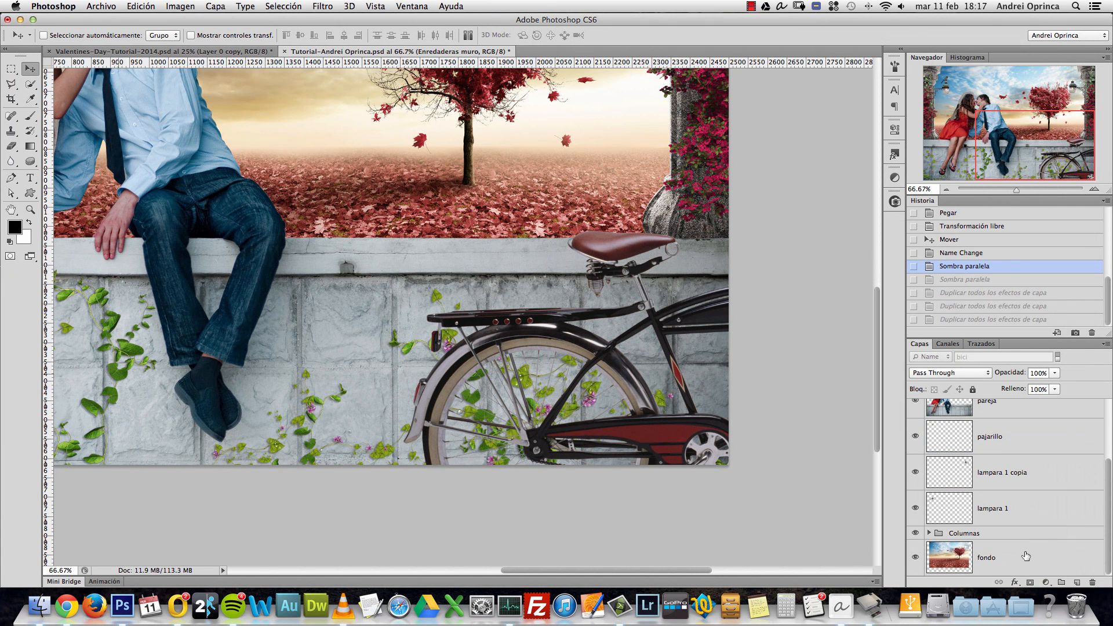
click(1026, 557)
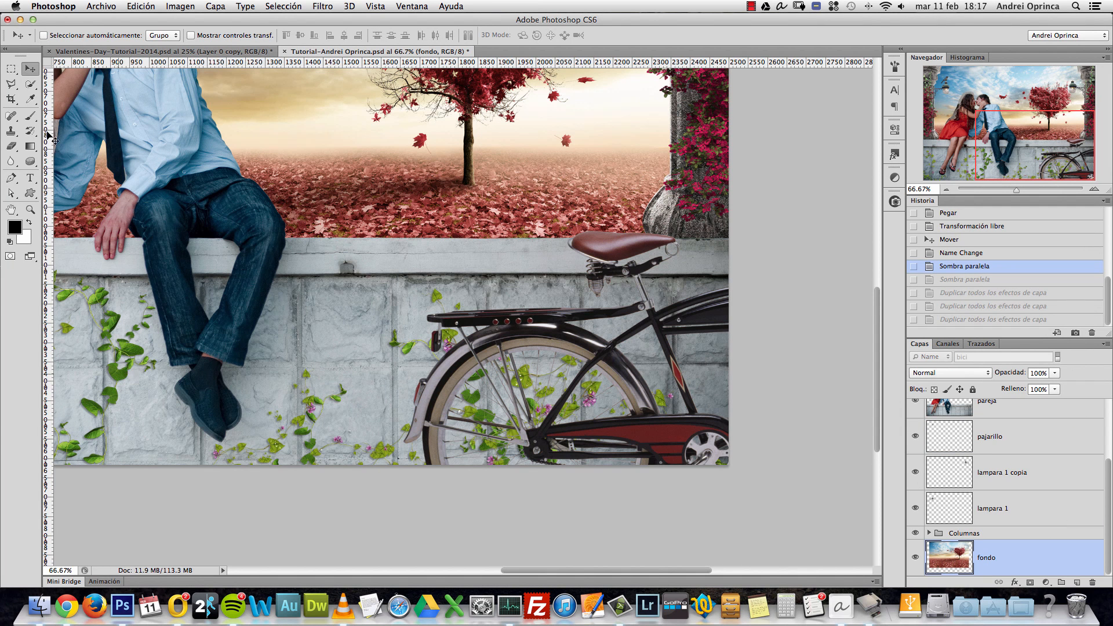
super+click(117, 375)
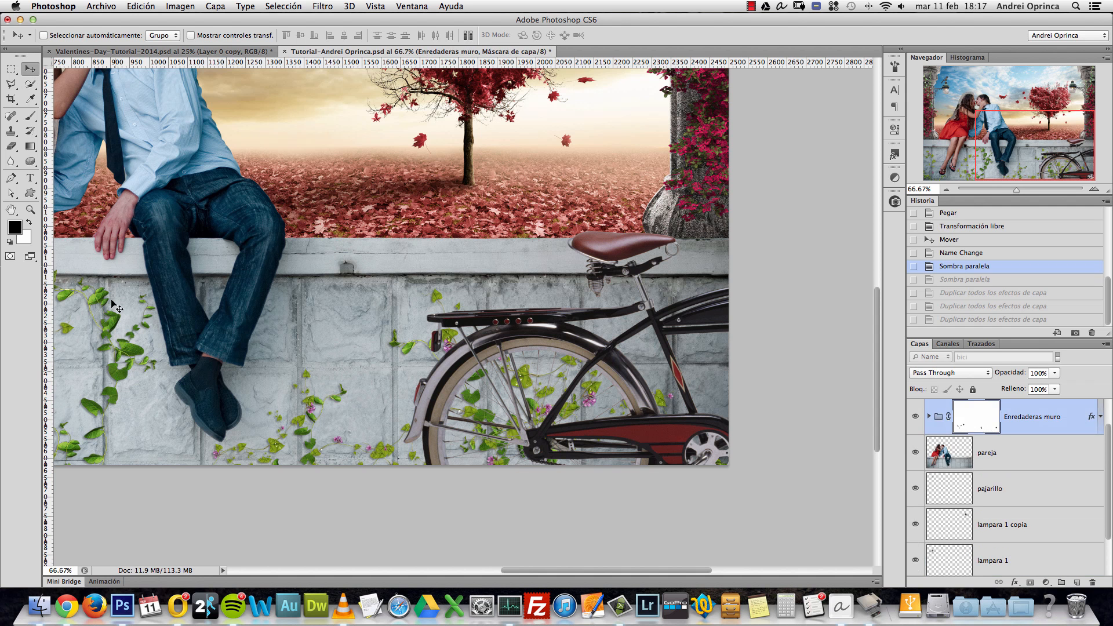
Step: Set the Move tool's automatic selection to Capa, and pick the vine layer beside the man's legs from the image
click(173, 37)
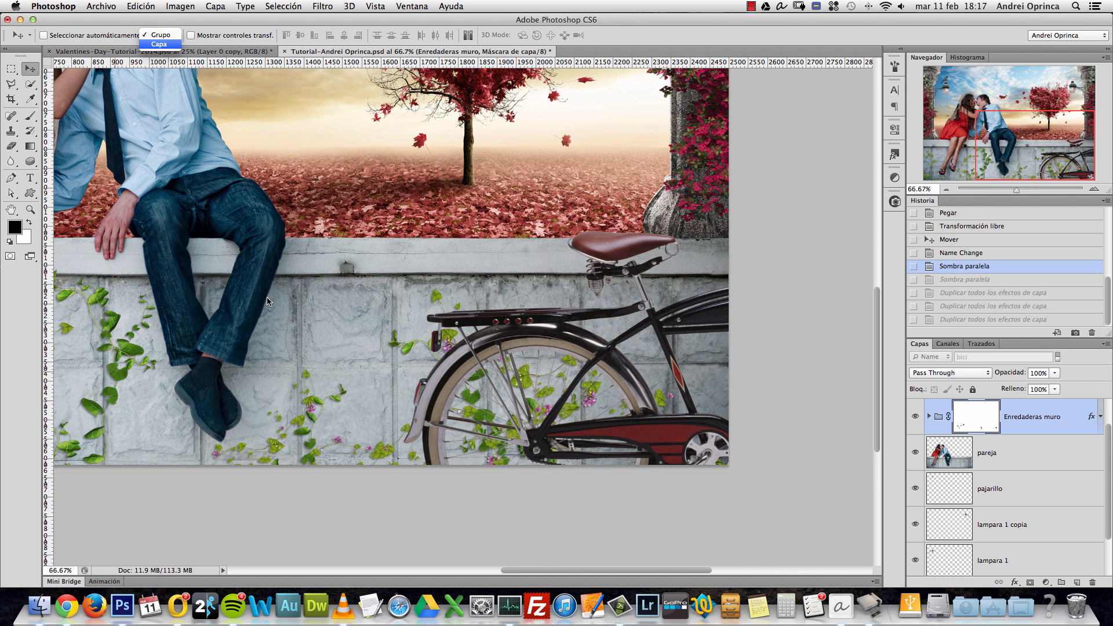
click(166, 46)
click(118, 377)
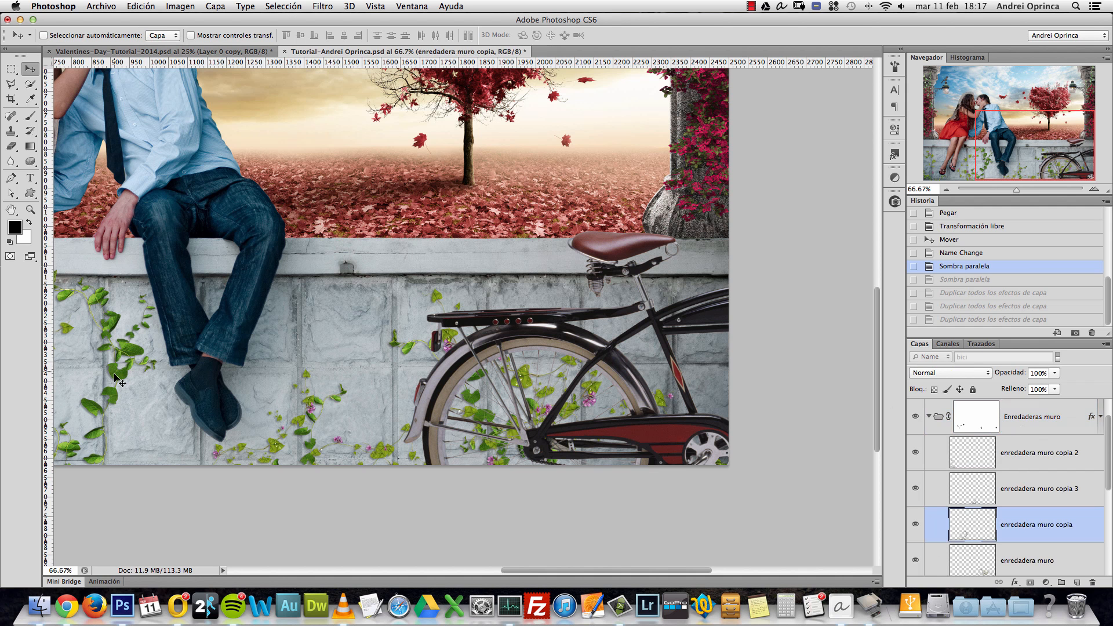
Step: Hide and show the "enredadera muro copia" layer to check which vines it contains
click(916, 525)
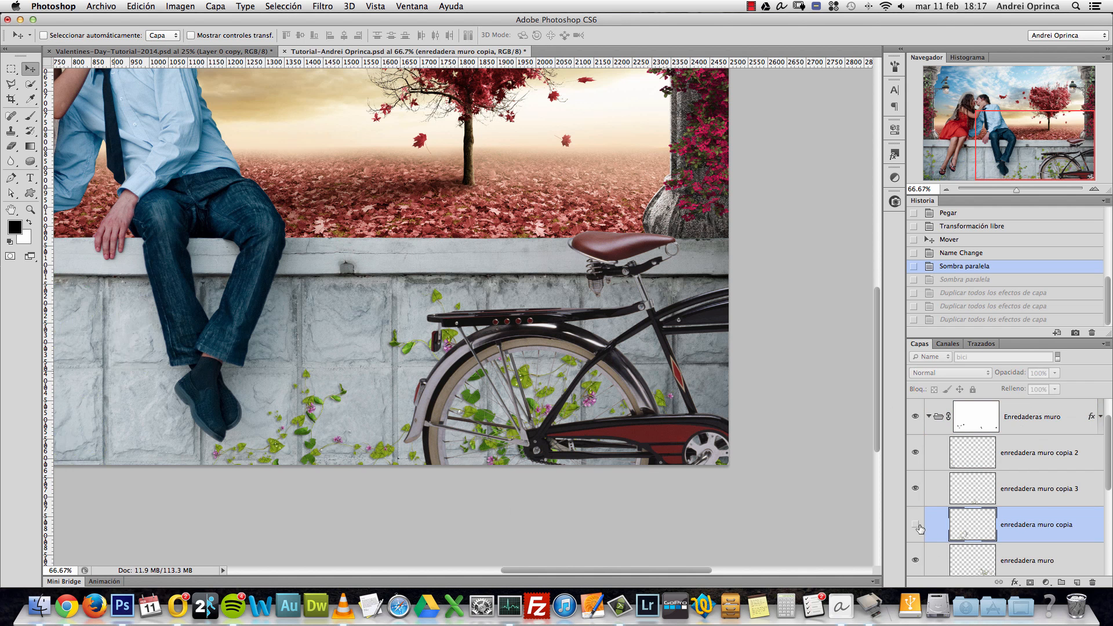
click(916, 525)
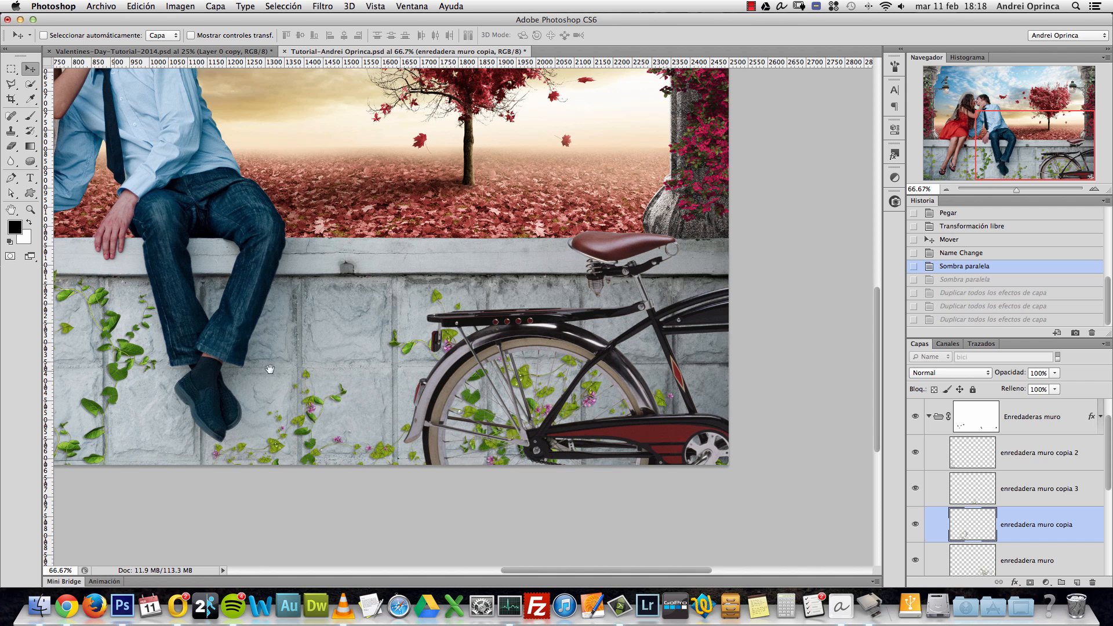
drag(269, 369, 430, 374)
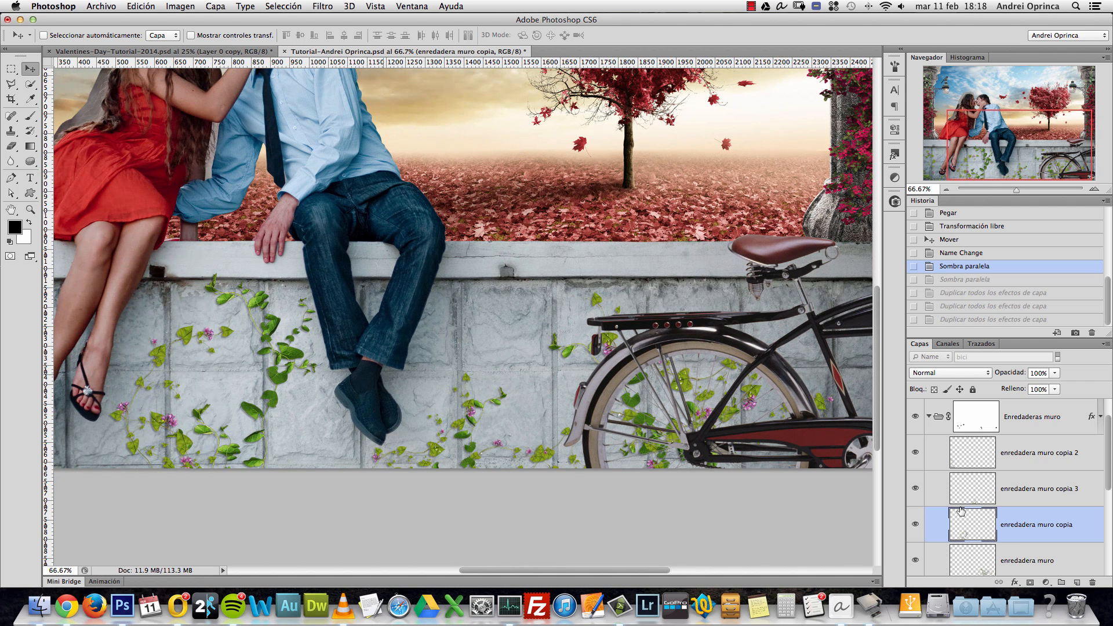
Step: Collapse the "Enredaderas muro" group and select the "bici" layer
click(928, 417)
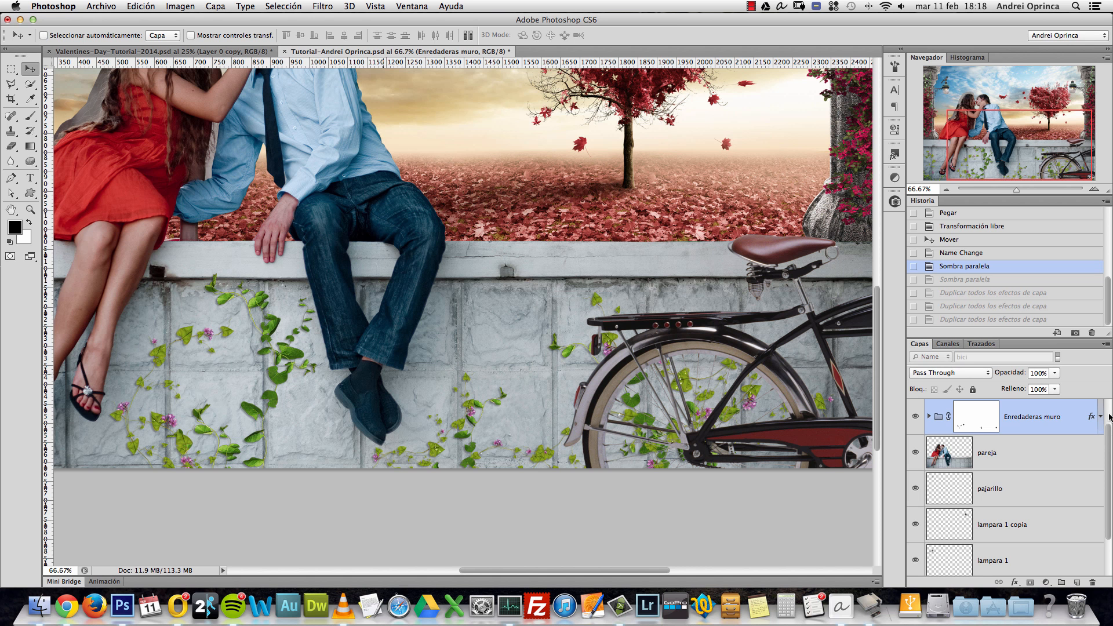
scroll(1109, 416, up, 1)
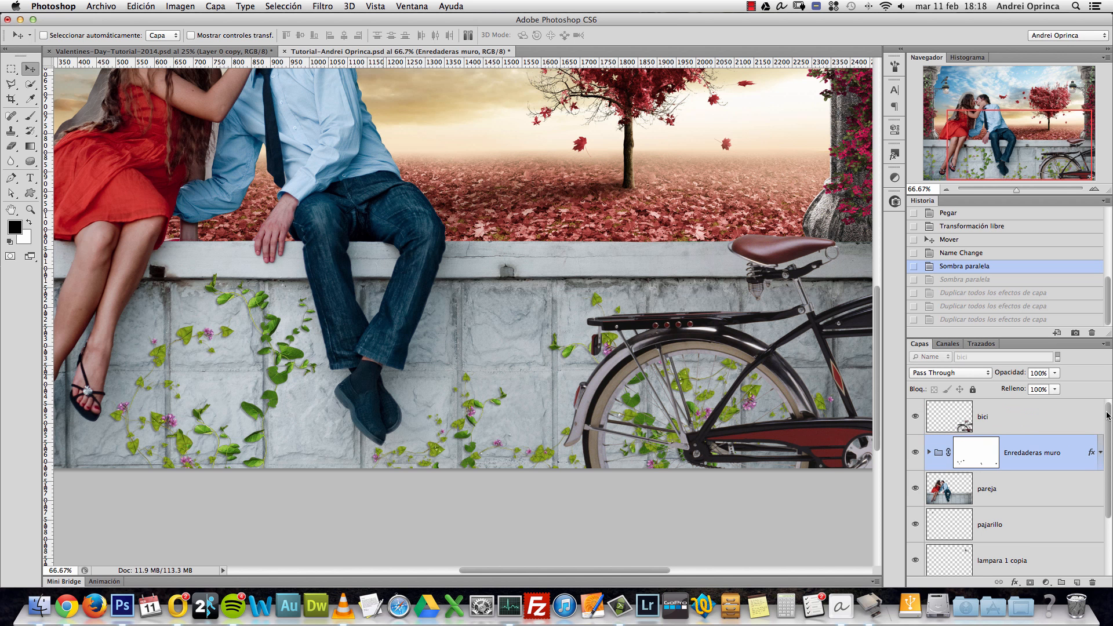
click(1017, 427)
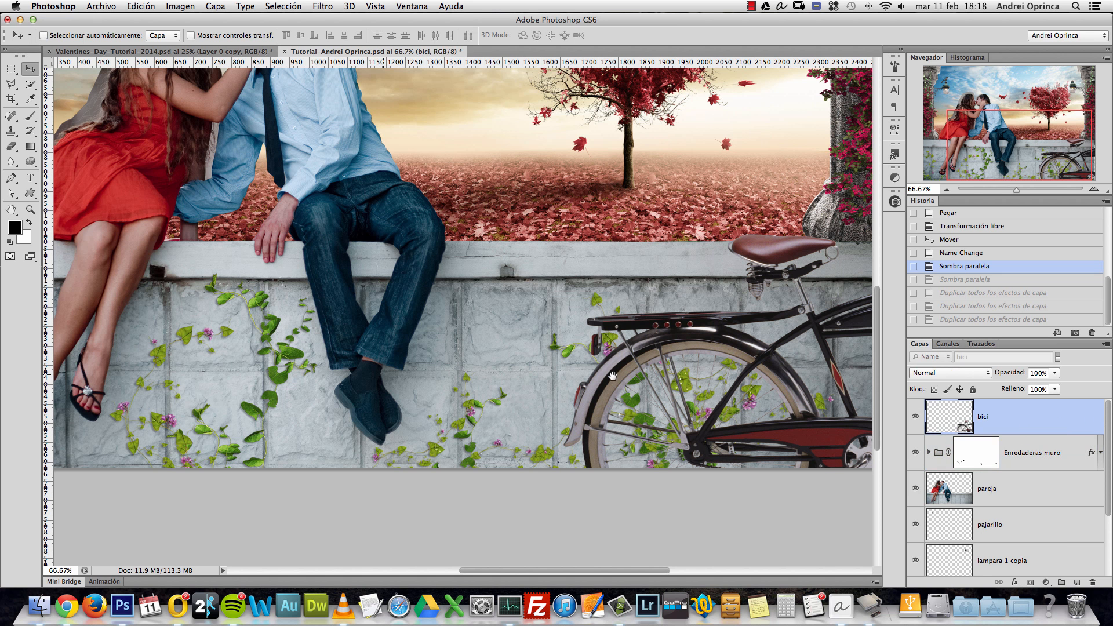
Step: Try a drop shadow on the "bici" layer with the global light angle at 151°, and cancel the layer style
drag(613, 376, 593, 407)
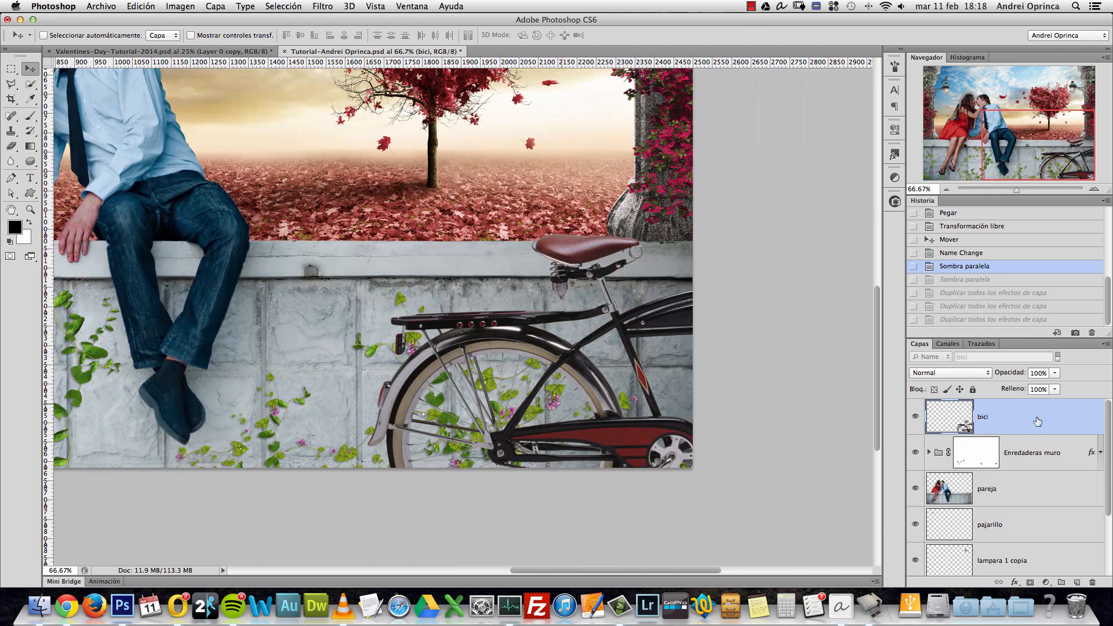
double_click(1037, 422)
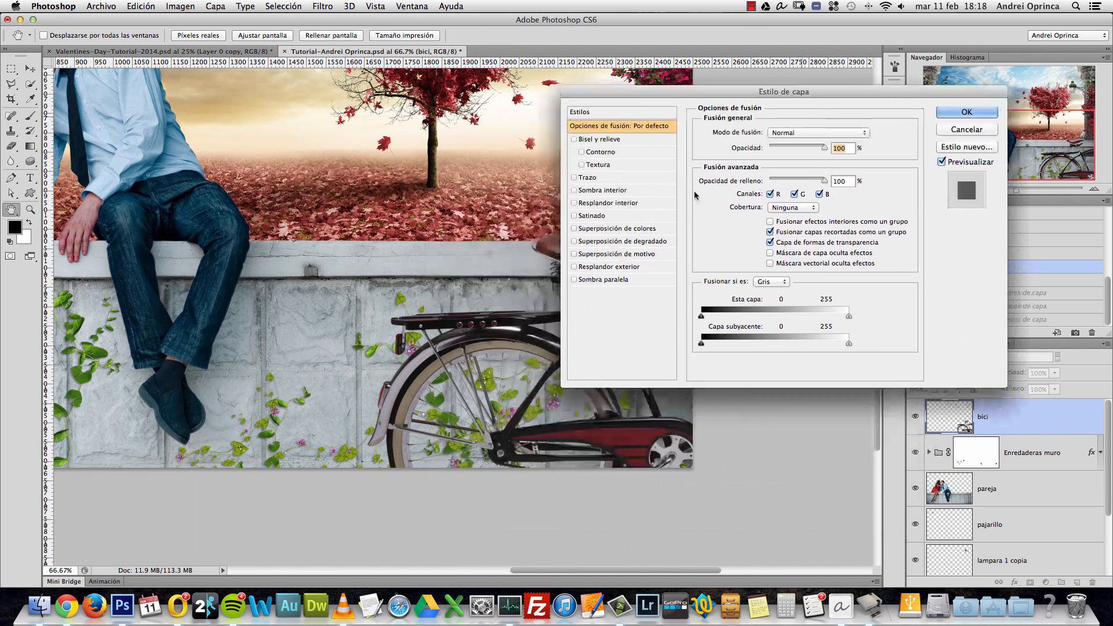
click(587, 279)
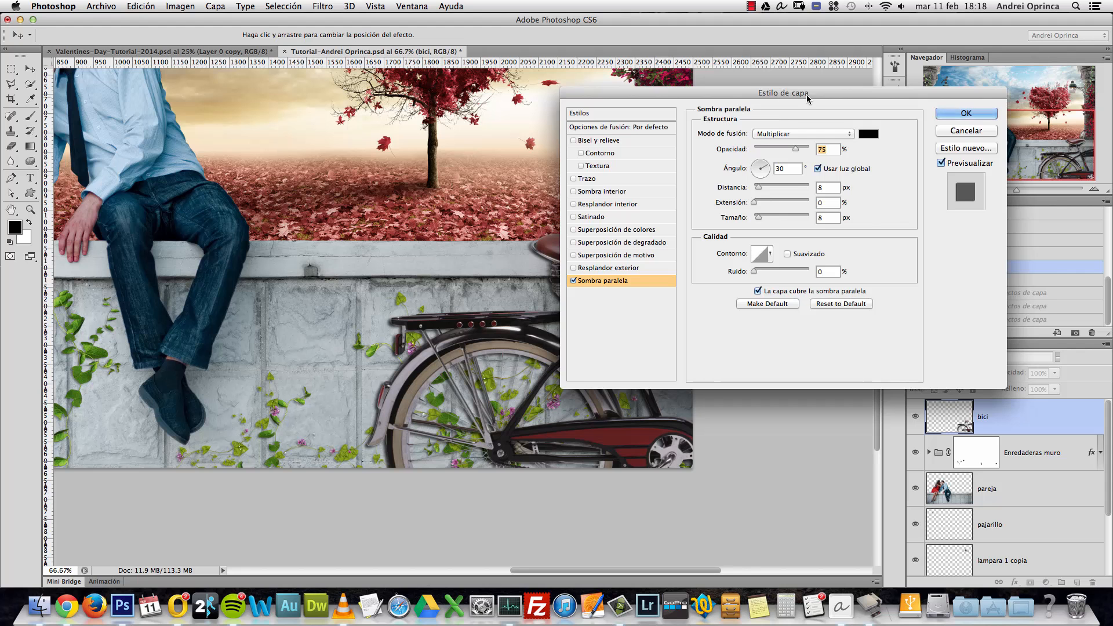
drag(808, 98, 832, 95)
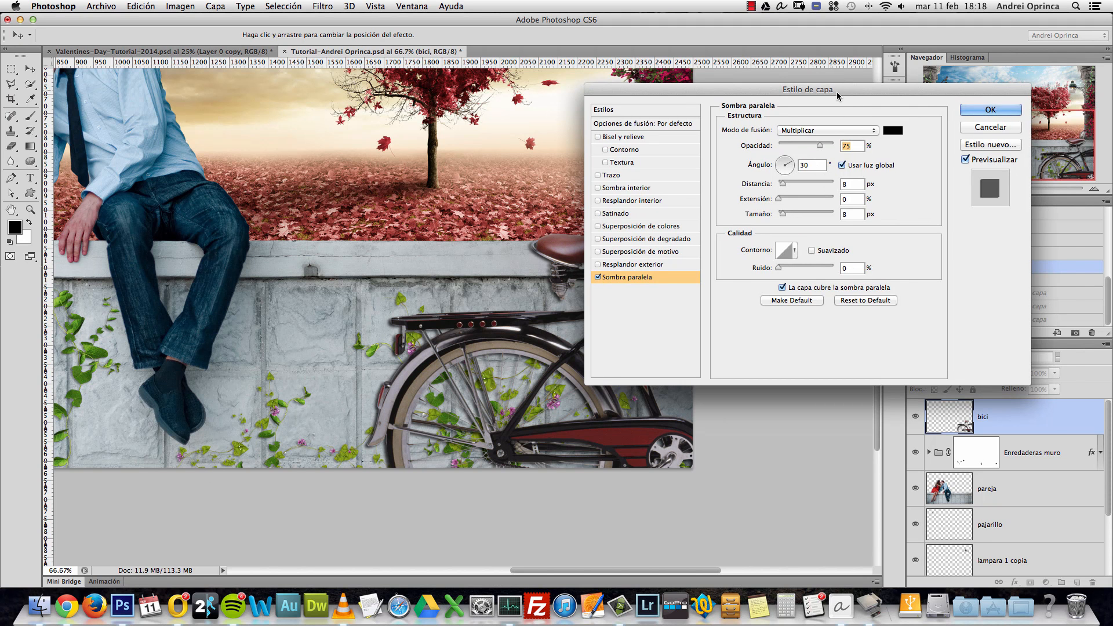
drag(836, 91, 858, 99)
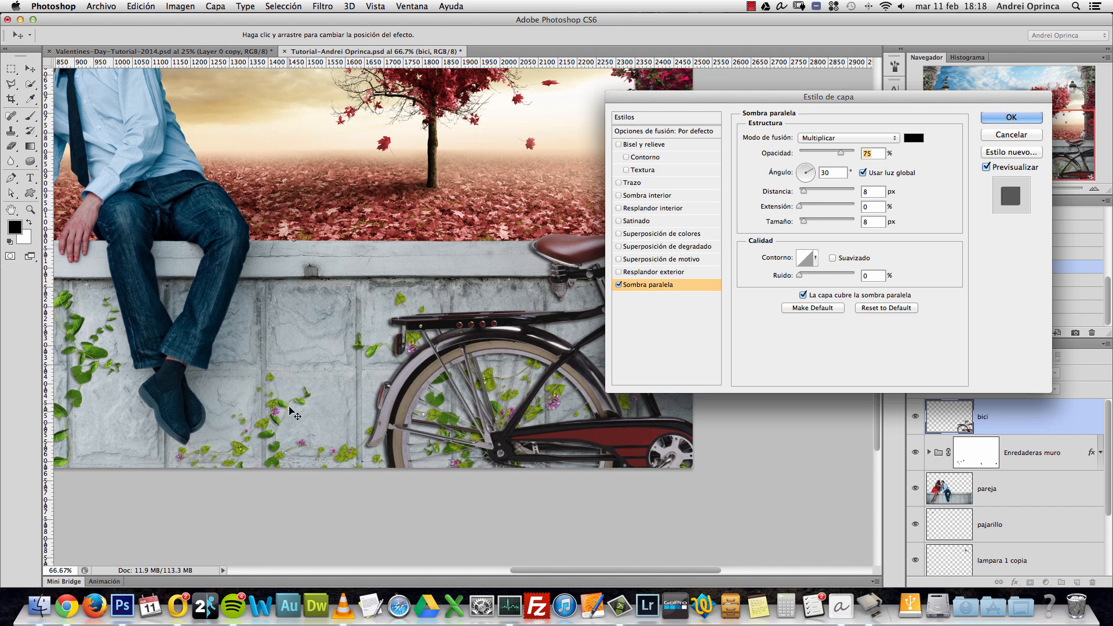
key(super+space)
drag(293, 405, 341, 393)
key(alt+space)
alt+click(329, 390)
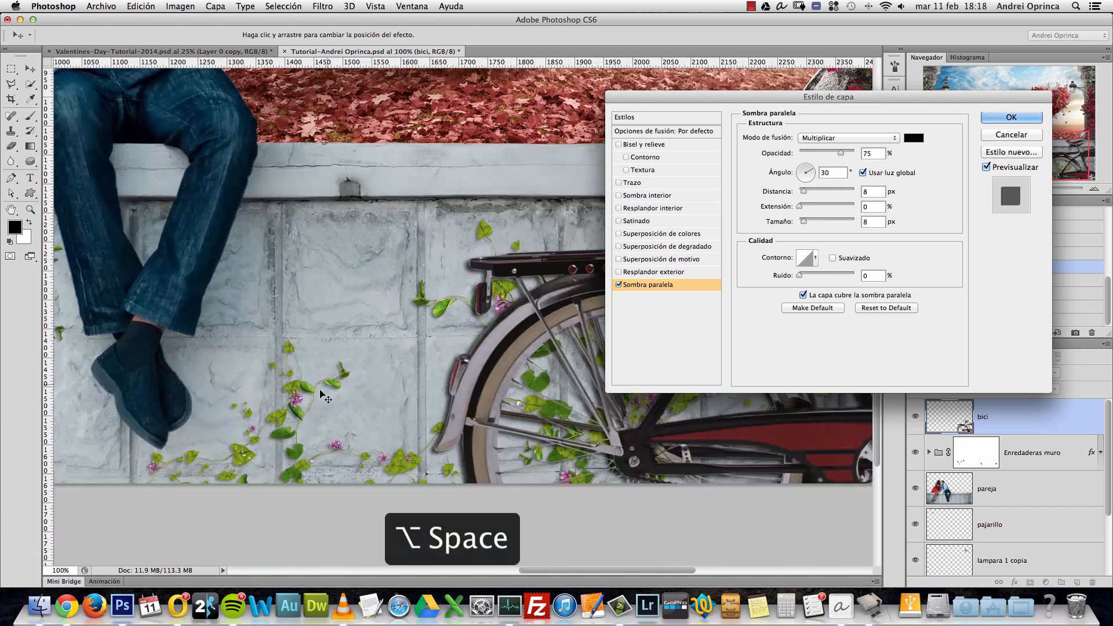
click(799, 169)
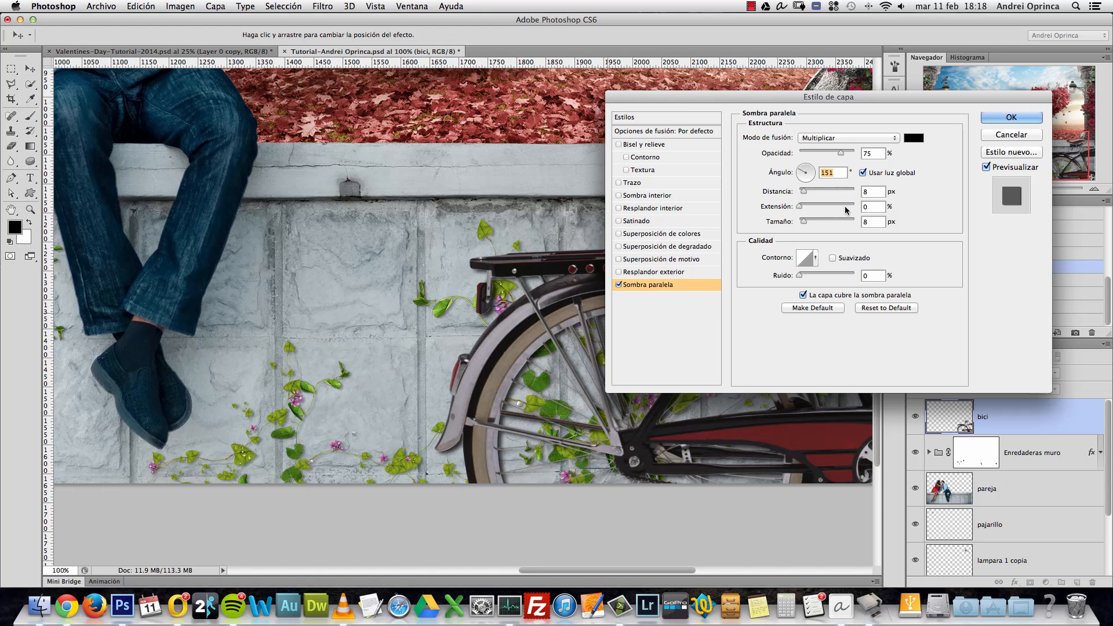
key(super+z)
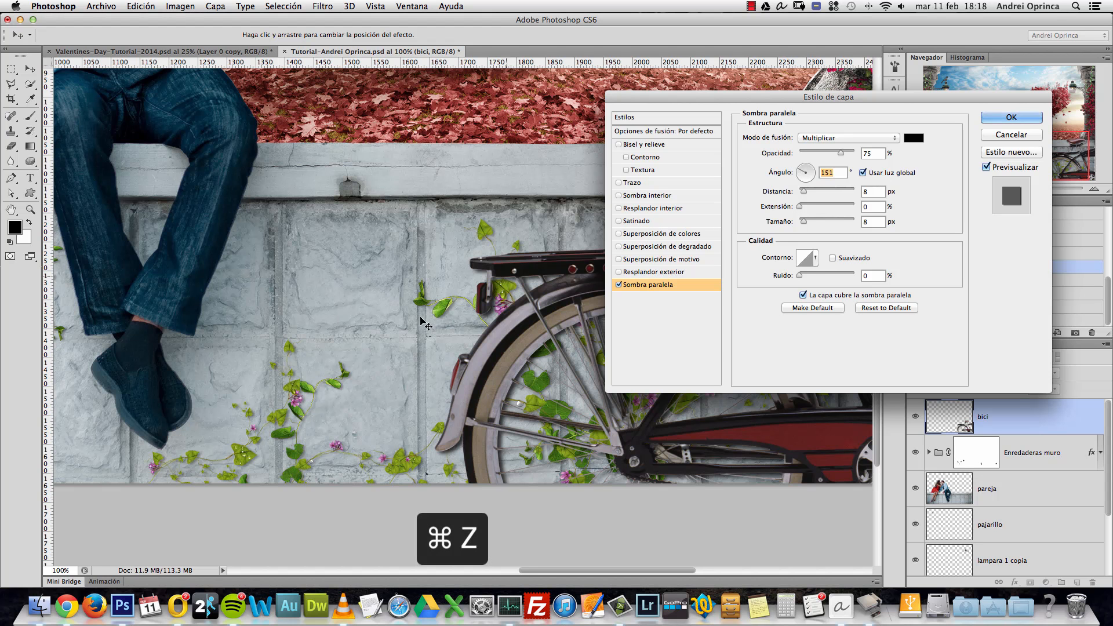
click(1020, 137)
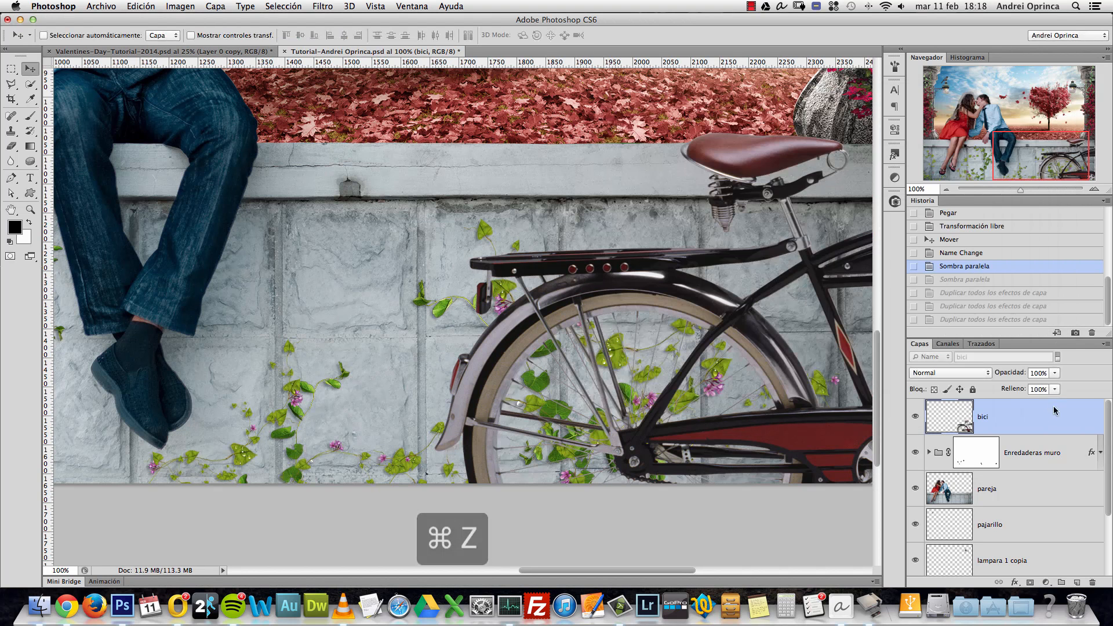
Step: Add a drop shadow to the "bici" layer with the 30° global light angle, 21 px distance and 40 px size
double_click(1055, 413)
drag(493, 304, 283, 321)
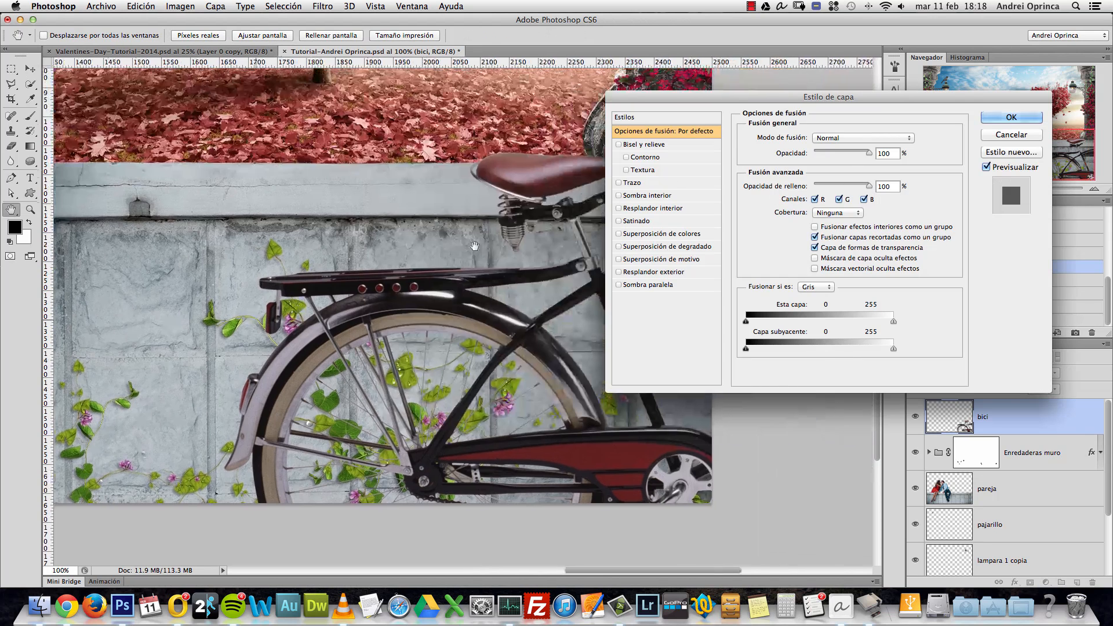
click(662, 286)
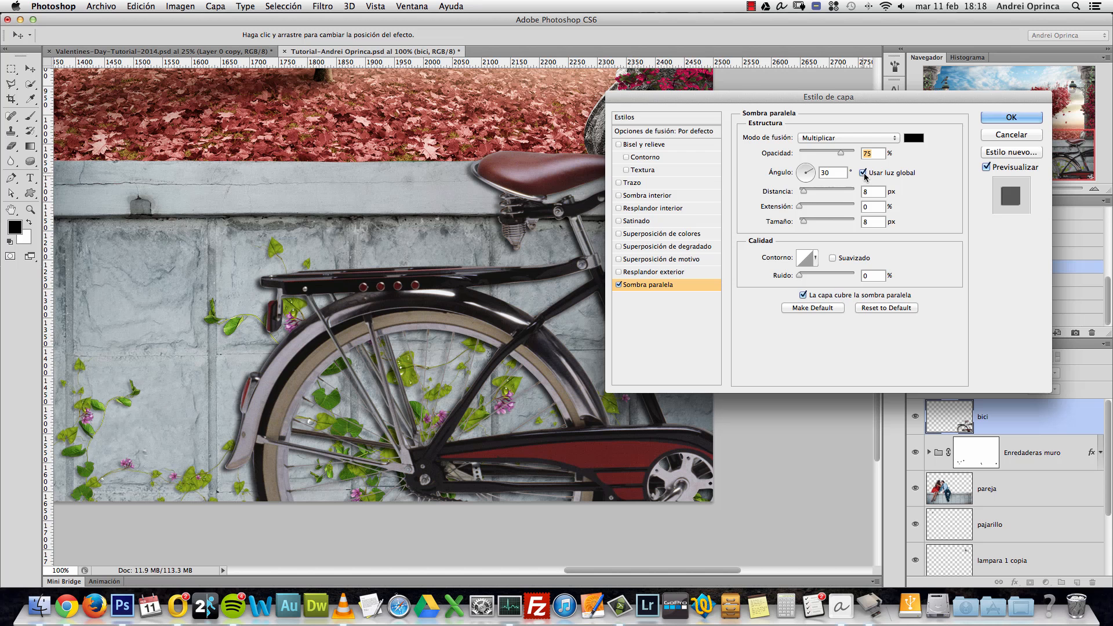
click(863, 174)
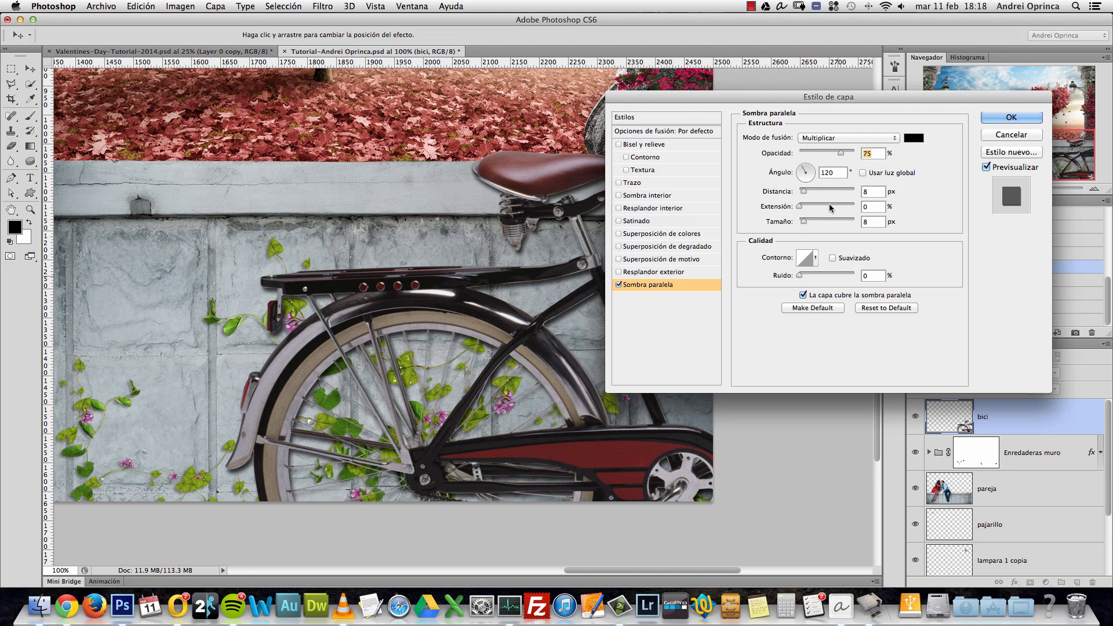
click(813, 169)
drag(808, 171, 815, 169)
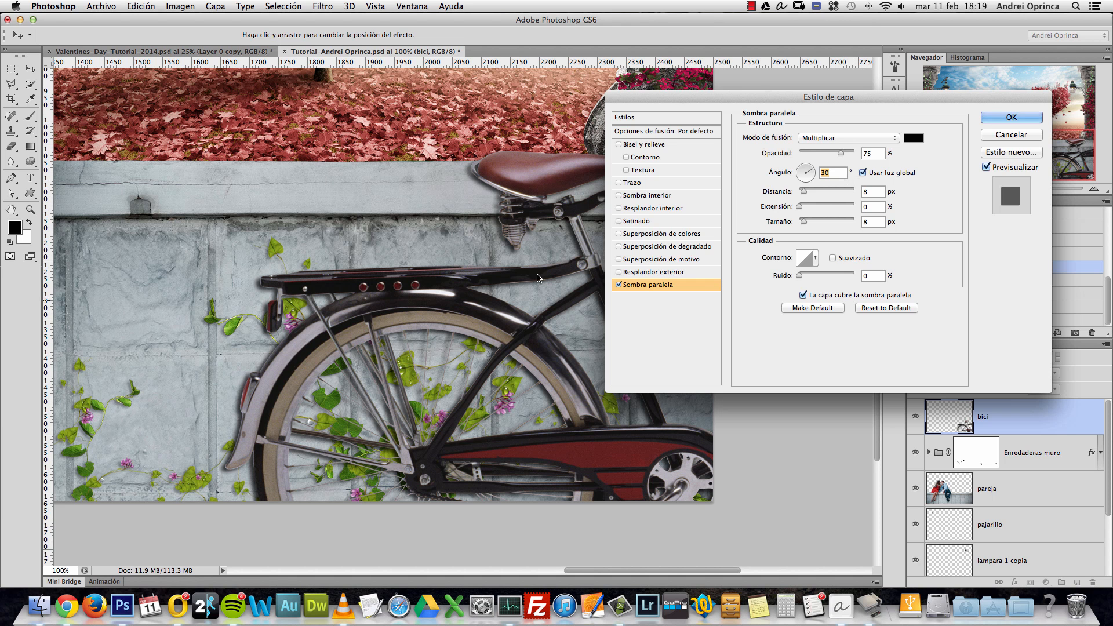
scroll(468, 336, right, 5)
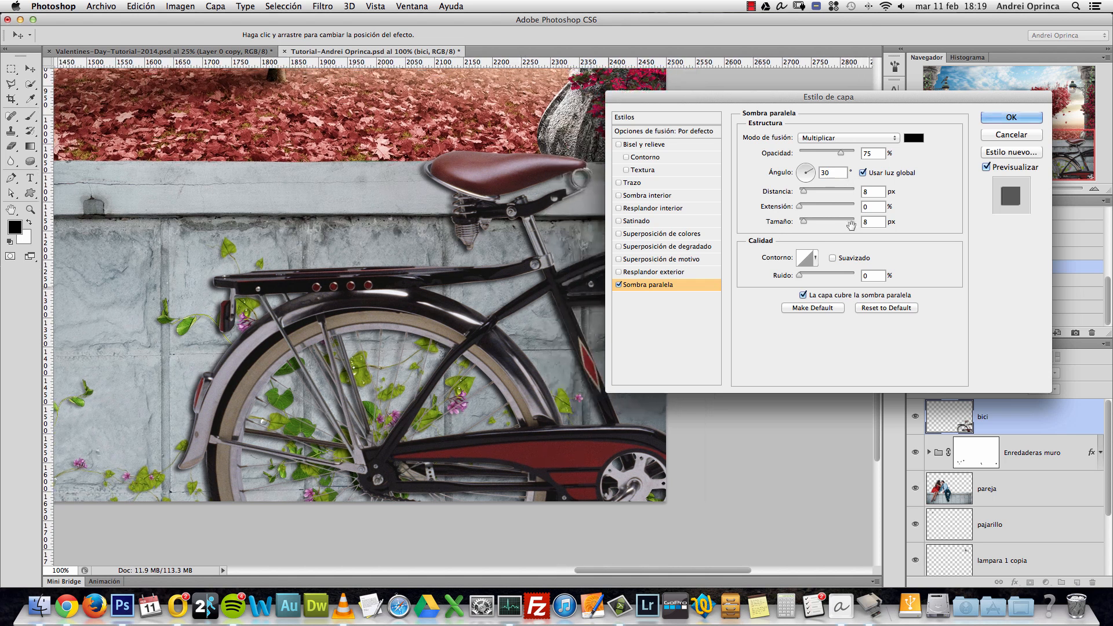
drag(806, 189, 810, 224)
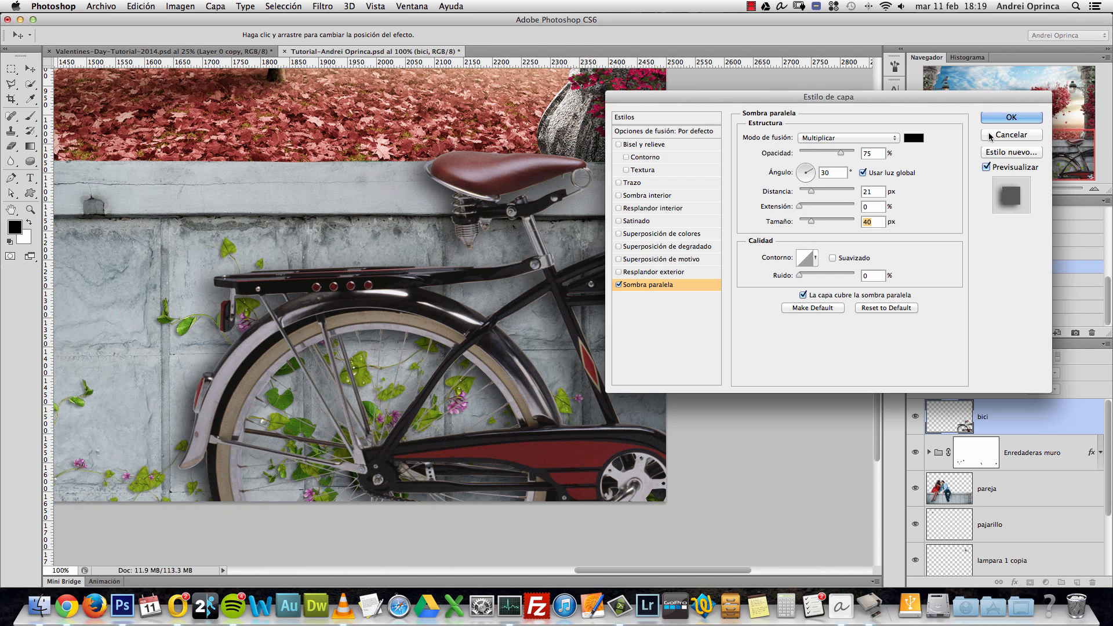
key(Return)
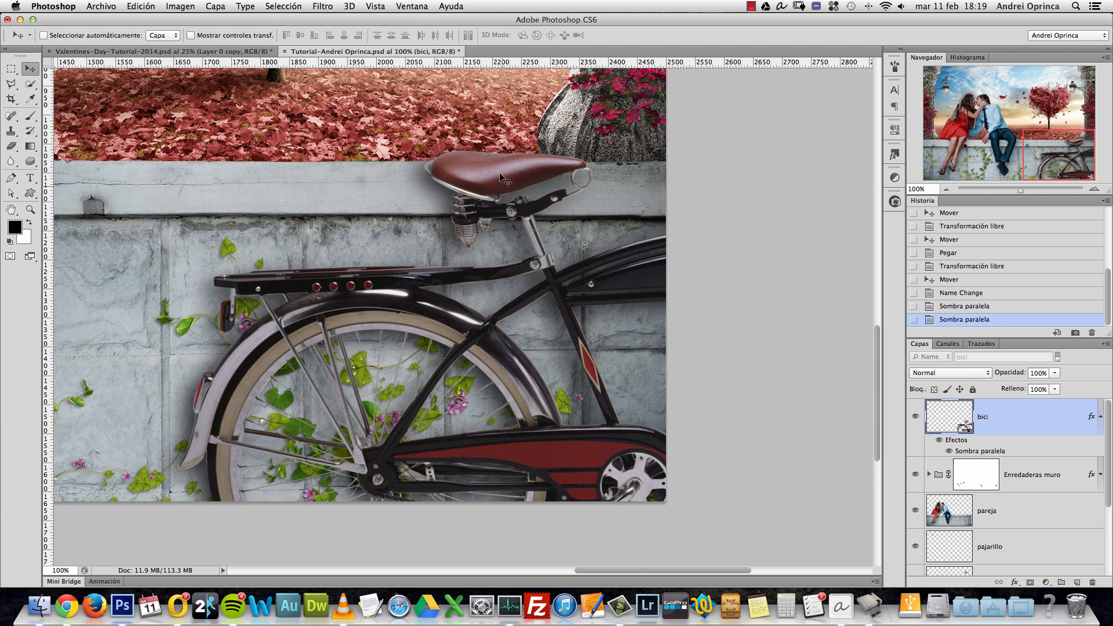
Step: Try the bicycle at several heights, and place it so its saddle overlaps the leaves above the wall's top edge
drag(499, 189, 542, 96)
drag(556, 236, 589, 314)
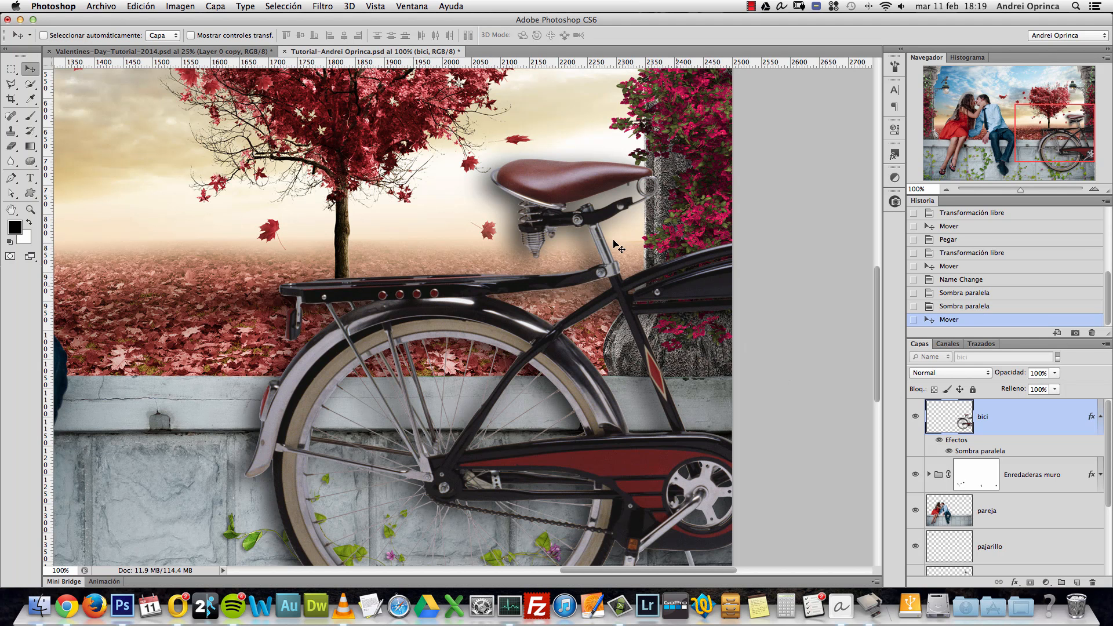
drag(591, 269, 558, 412)
drag(593, 355, 619, 224)
drag(553, 261, 474, 328)
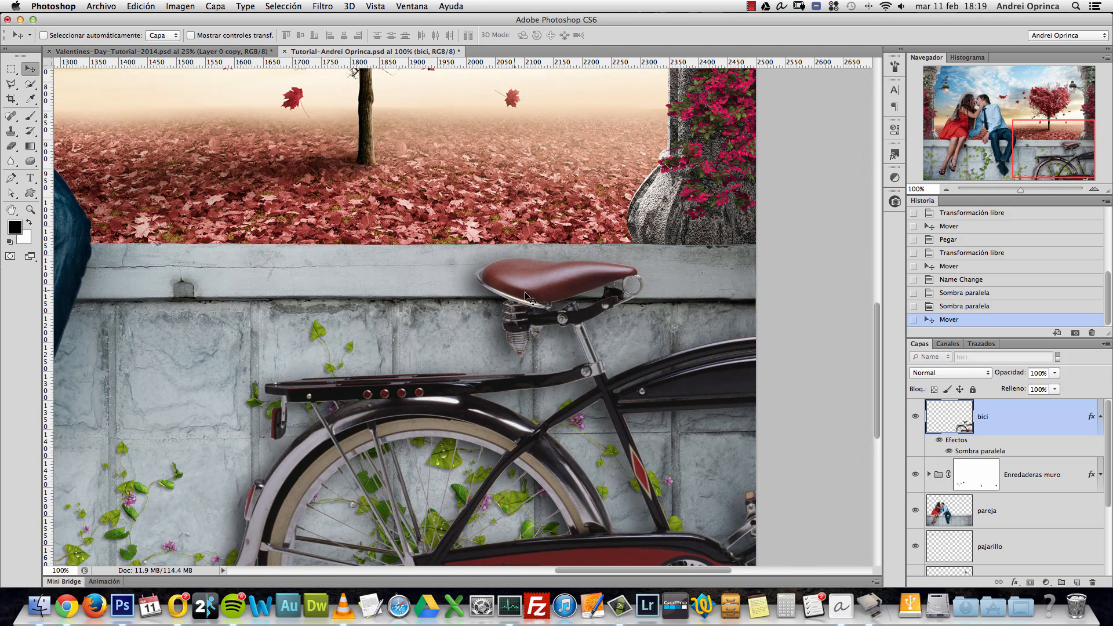
drag(560, 293, 558, 240)
scroll(493, 302, down, 1)
drag(451, 312, 592, 379)
key(super+space)
click(675, 335)
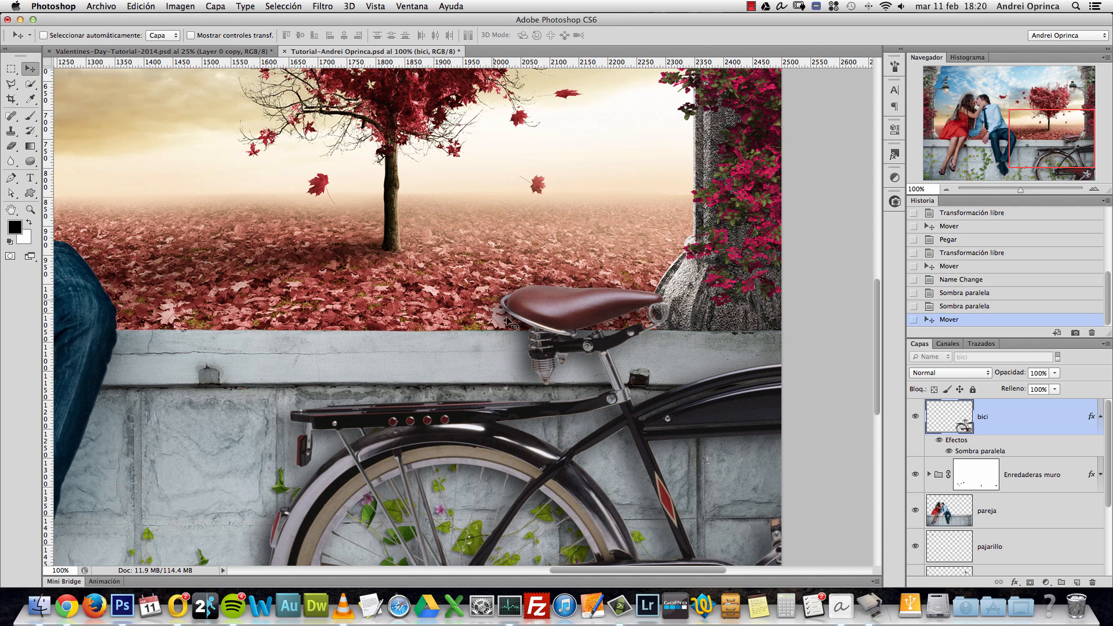
Step: Convert the bicycle's drop shadow effect into a separate layer, and disable further displays of the related warning
right_click(1092, 419)
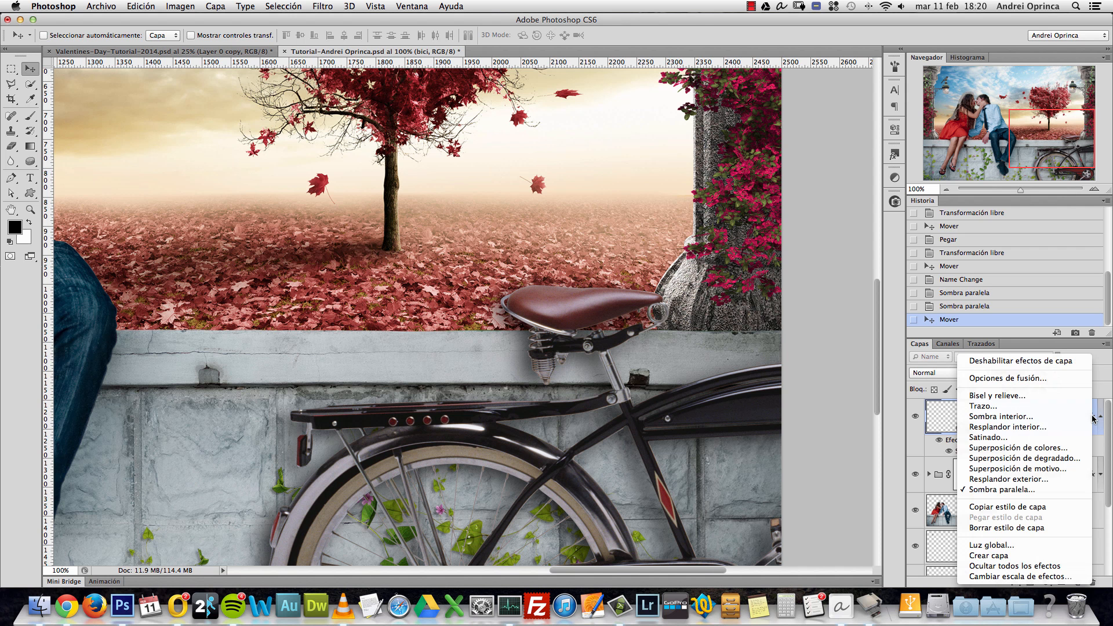
click(1013, 555)
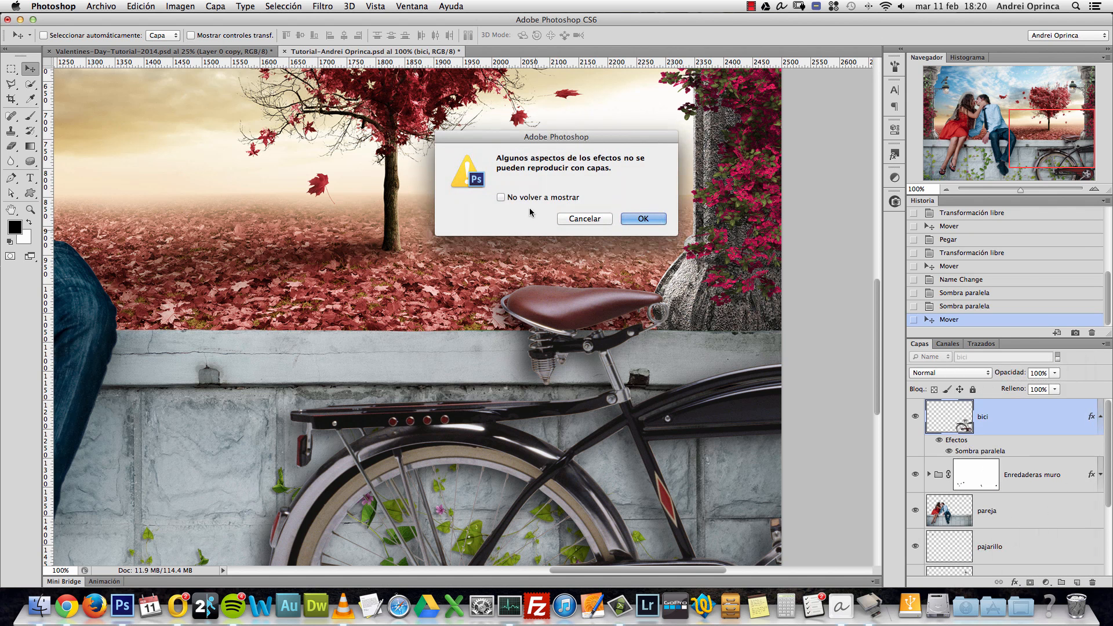
click(500, 197)
click(644, 219)
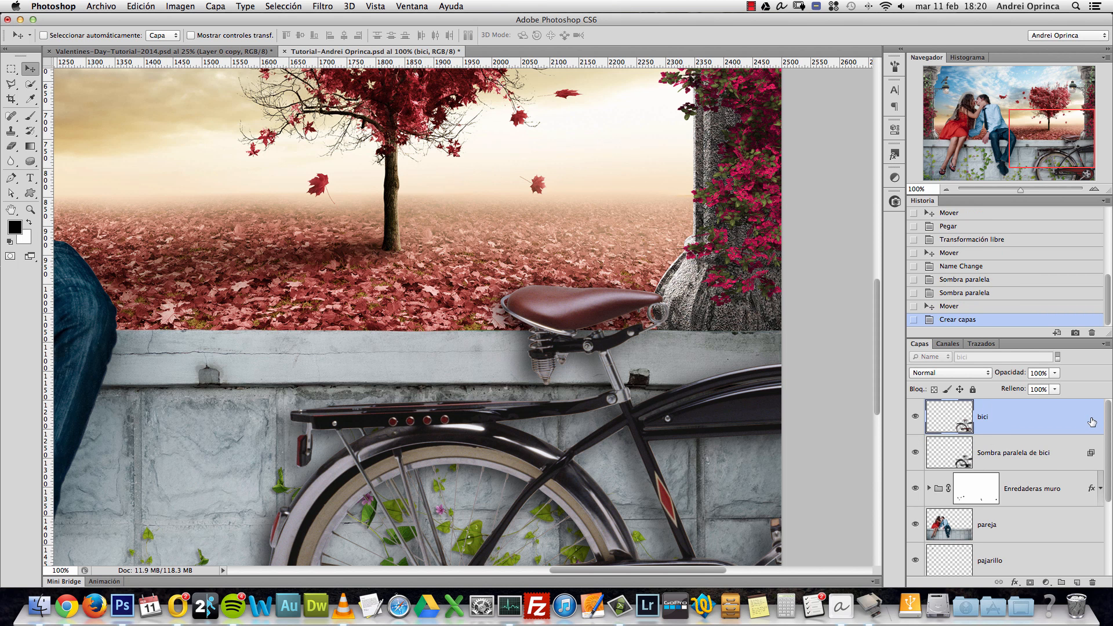
Step: Hide and show the bicycle's separated shadow layer to check it, and add a layer mask to it
click(1052, 461)
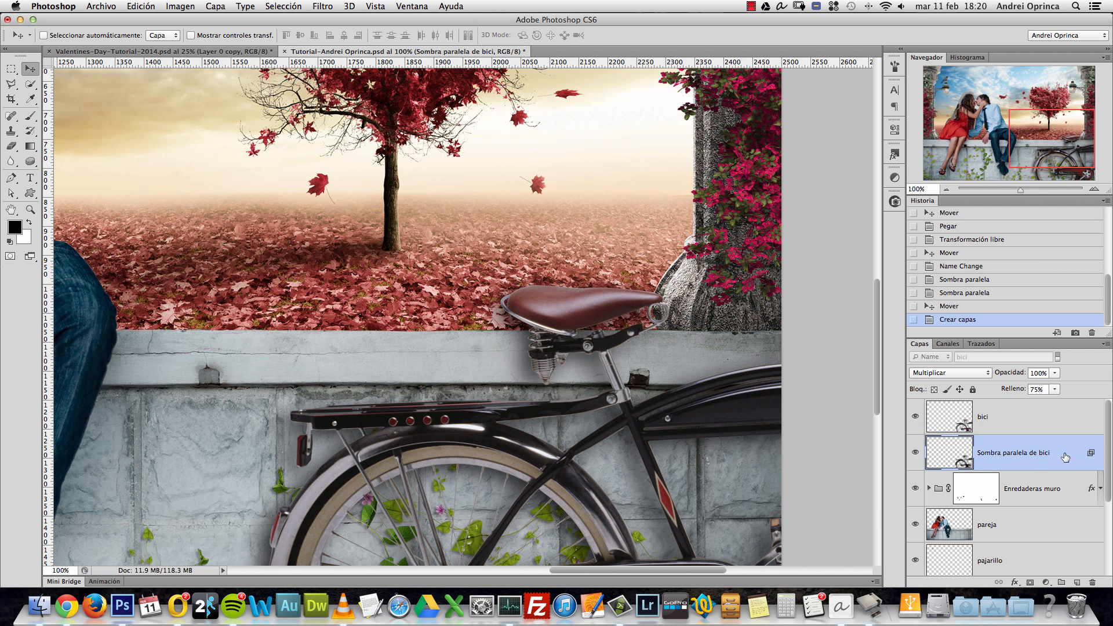
click(914, 454)
click(914, 454)
click(1030, 582)
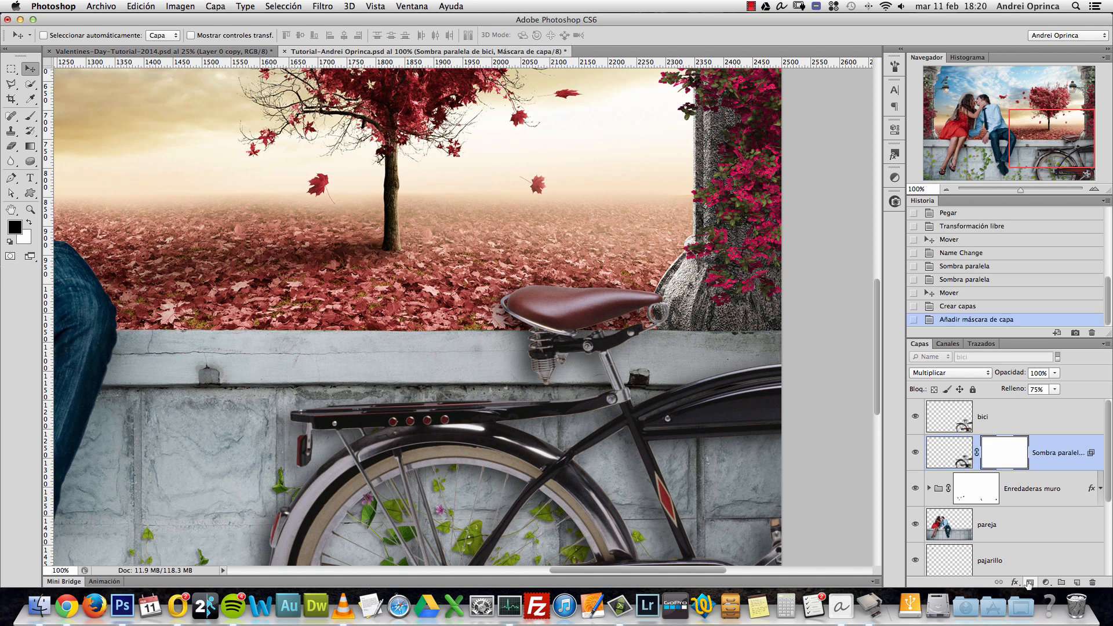
Step: Hide the "bici" layer and paint the shadow's mask black with a 45 px brush where the shadow falls on the leaves
key(b)
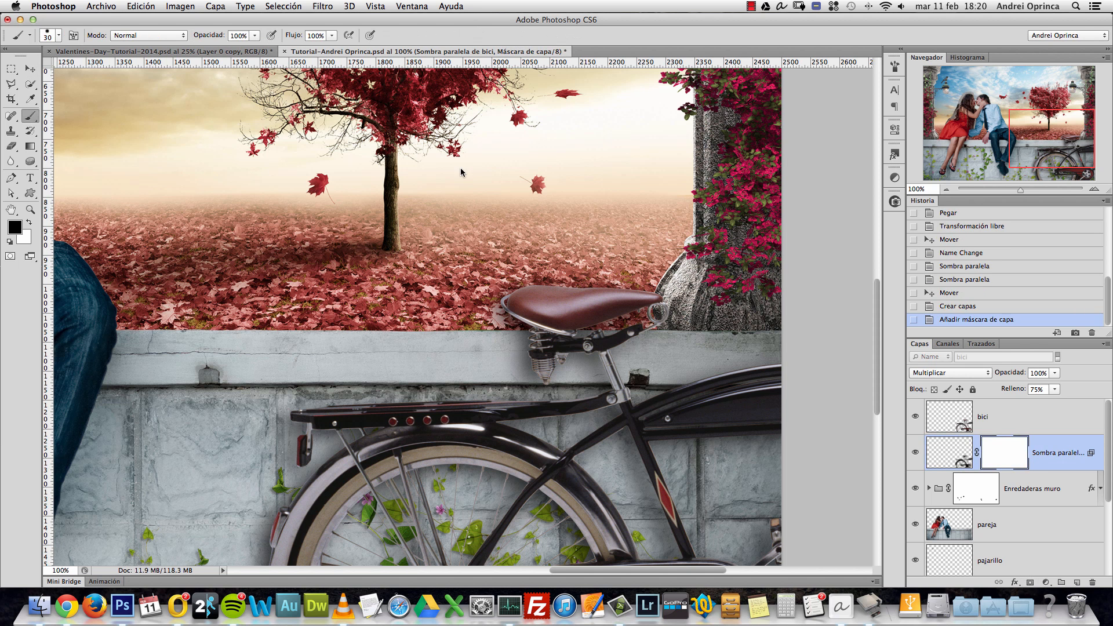
click(915, 418)
key(super+space)
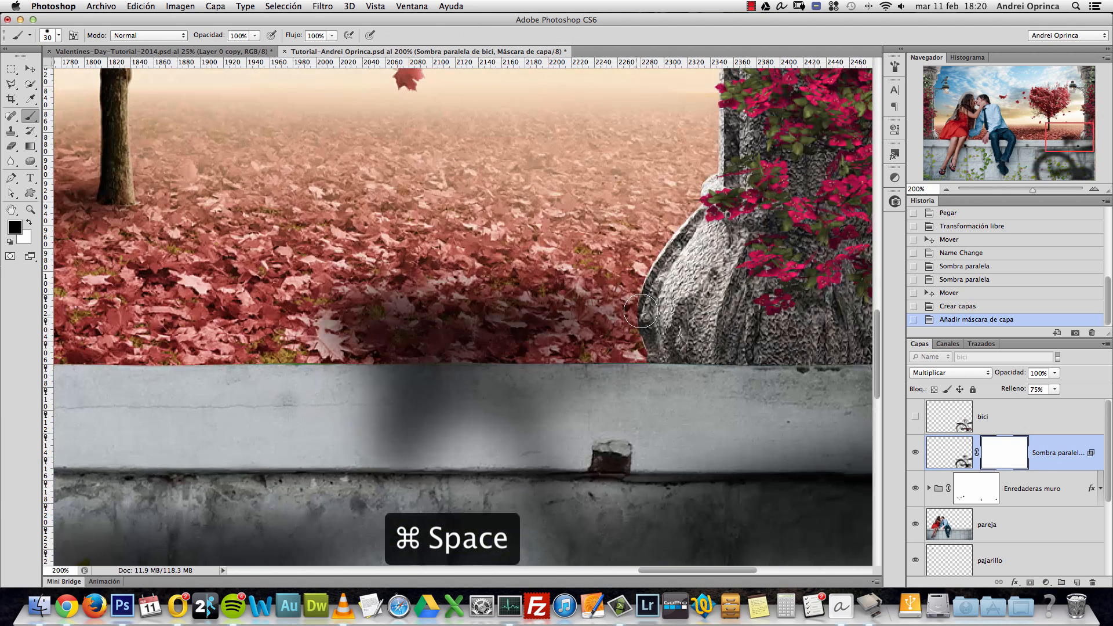
mouse_move(649, 311)
mouse_down()
mouse_move(681, 291)
mouse_move(495, 264)
mouse_move(542, 274)
mouse_up()
key(bracketright)
key(bracketright)
key(bracketright)
mouse_move(276, 288)
mouse_down()
mouse_move(453, 316)
mouse_move(282, 321)
mouse_move(378, 319)
mouse_move(314, 330)
mouse_move(356, 332)
mouse_move(343, 338)
mouse_move(686, 315)
mouse_move(644, 327)
mouse_move(434, 328)
mouse_move(637, 332)
mouse_move(835, 371)
mouse_up()
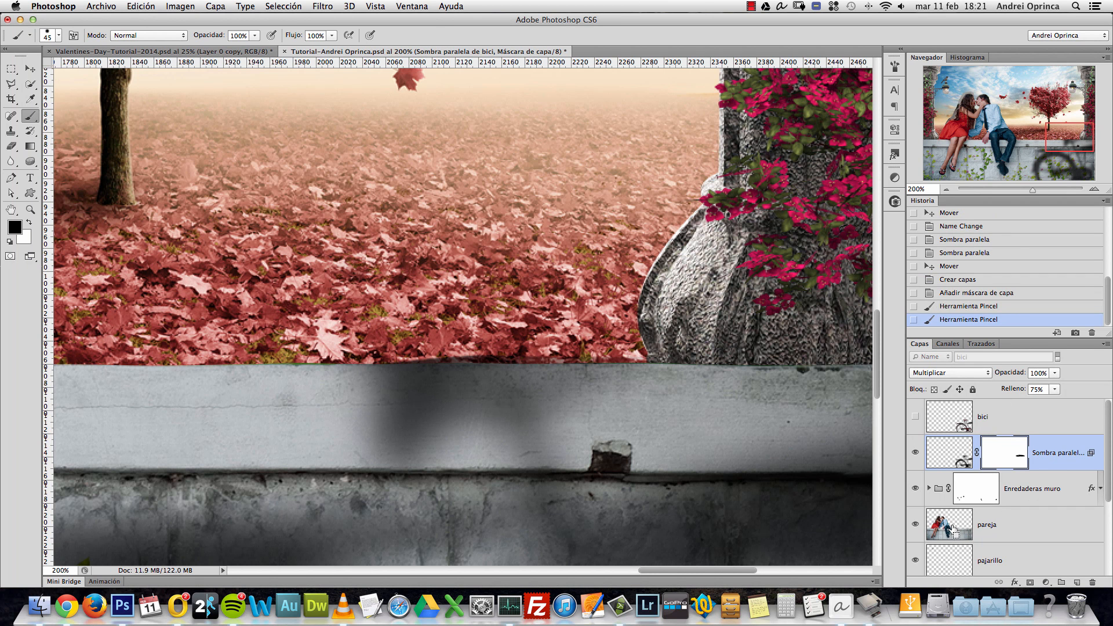
Step: Load the outline of the "pareja" layer as a selection and invert it to isolate the area above the wall
super+click(953, 530)
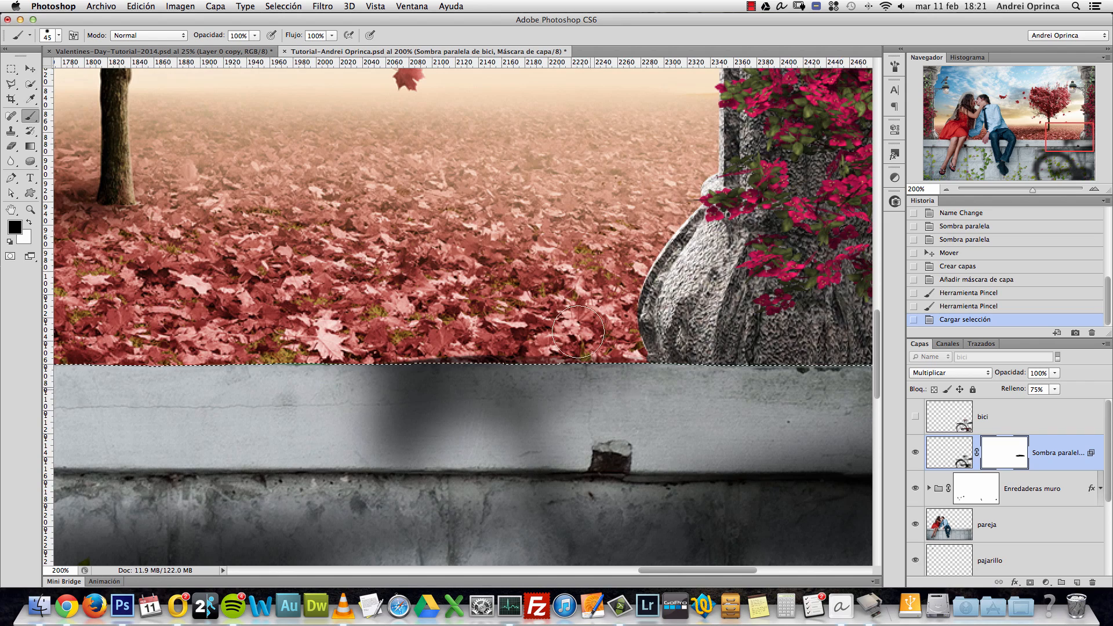
key(alt+space)
alt+click(580, 348)
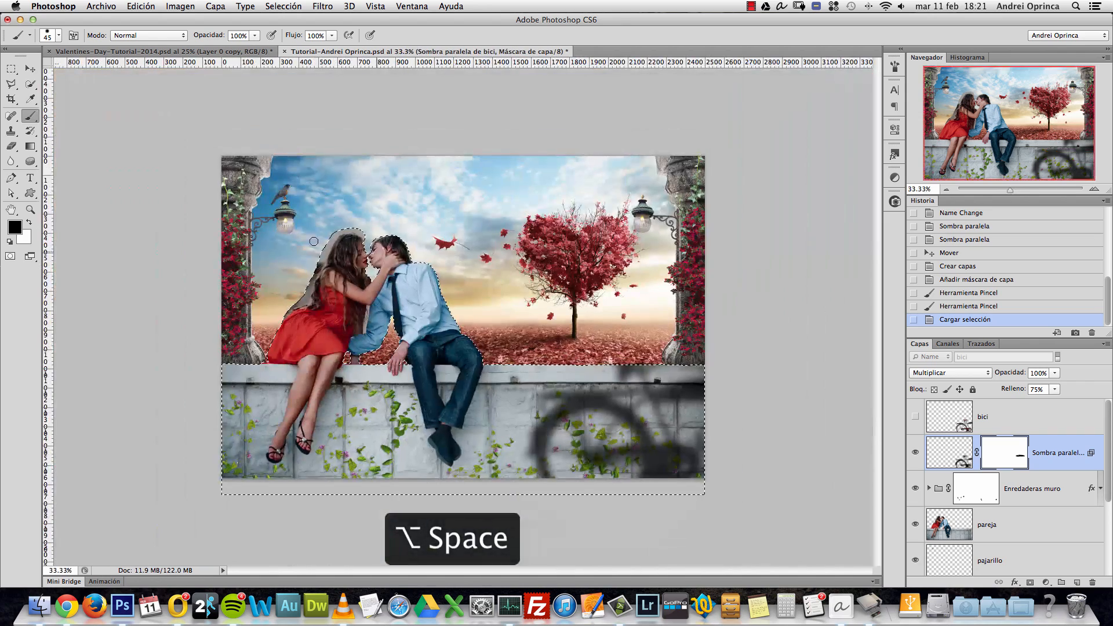
key(super+space)
super+click(661, 342)
super+click(662, 343)
super+click(679, 371)
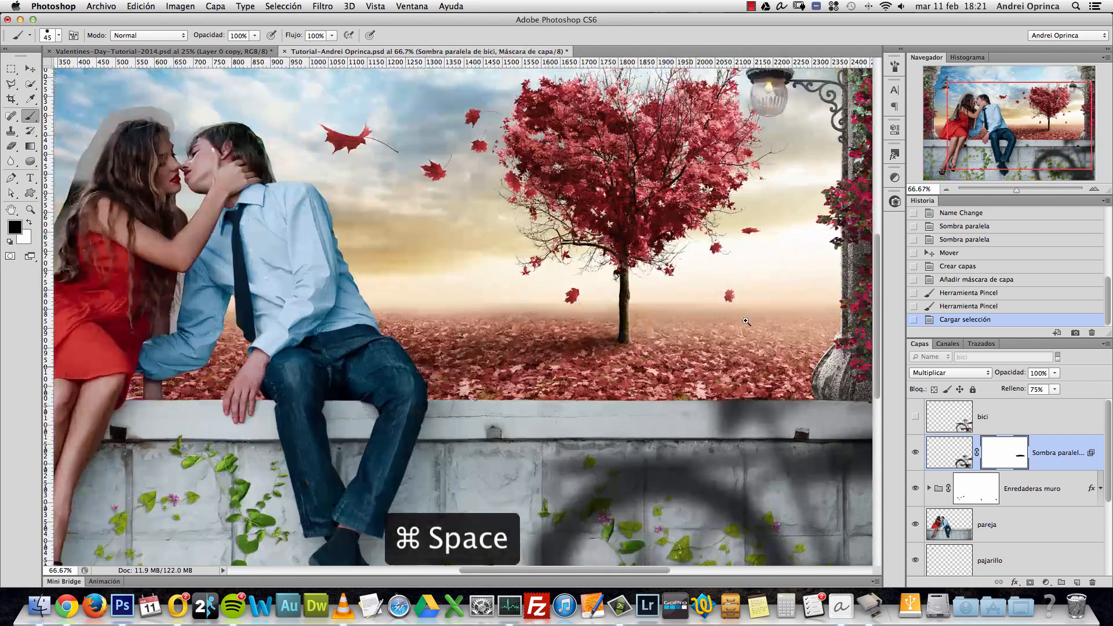
key(shift+super+i)
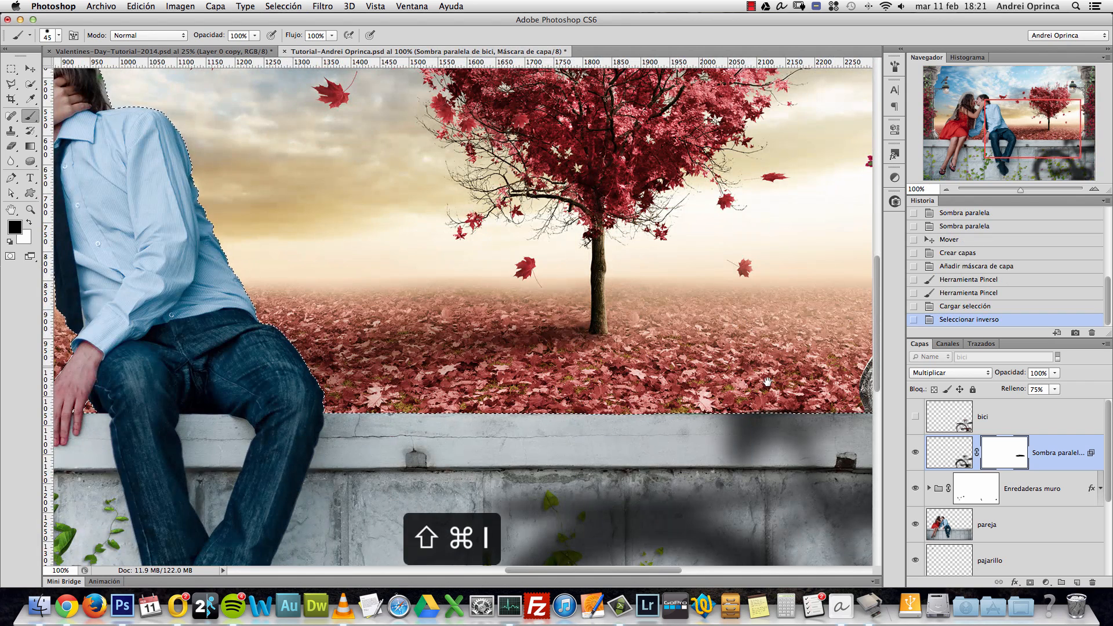
Step: Mask out the remaining shadow along the wall's top edge within the selection, enlarging the brush to 90 px, and deselect
drag(585, 359, 336, 323)
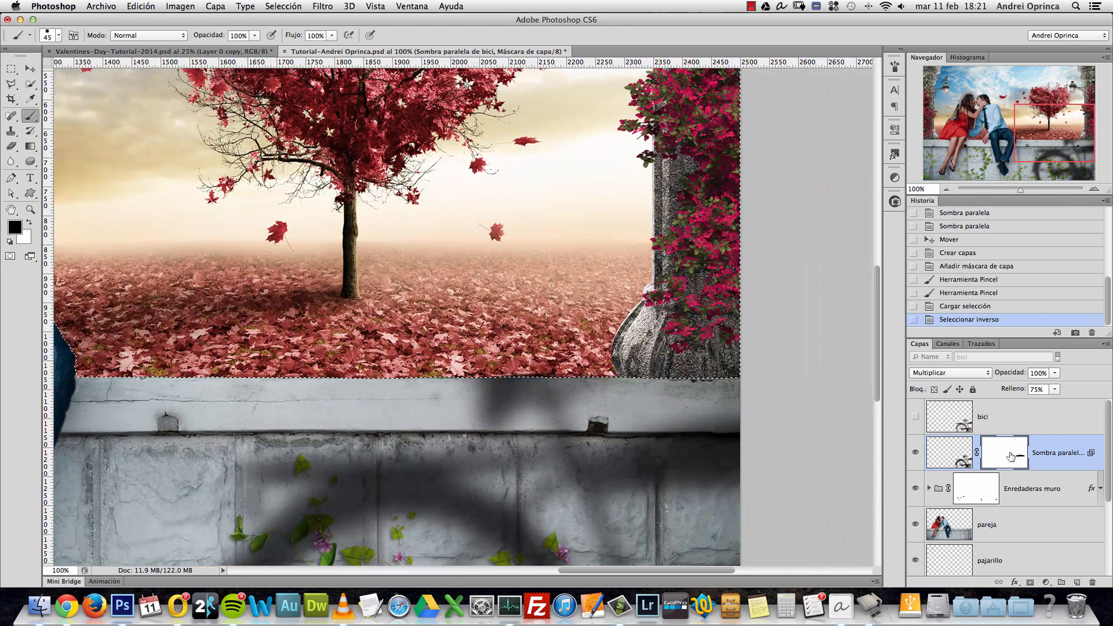
mouse_move(459, 365)
mouse_down()
mouse_move(578, 380)
mouse_move(441, 358)
mouse_move(676, 344)
mouse_move(580, 361)
mouse_move(665, 375)
mouse_move(464, 381)
mouse_move(495, 369)
mouse_move(546, 394)
mouse_move(618, 367)
mouse_up()
key(bracketright)
key(bracketright)
key(bracketright)
key(bracketright)
key(bracketright)
key(super+d)
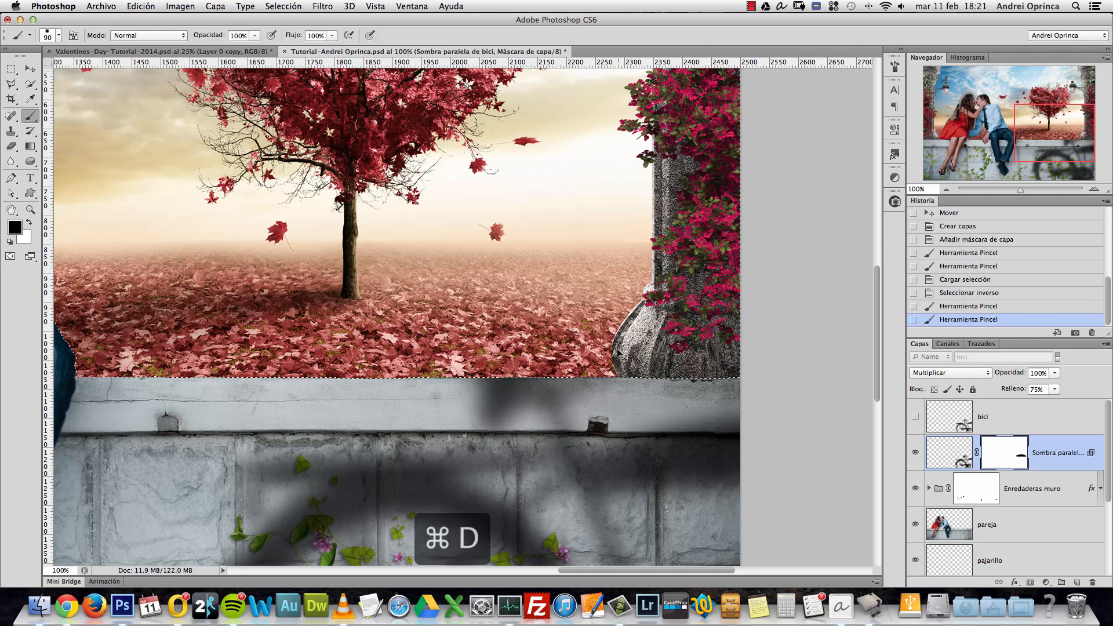
Step: Inspect the masked shadow edge along the wall, and show the "bici" layer again
scroll(545, 396, up, 1)
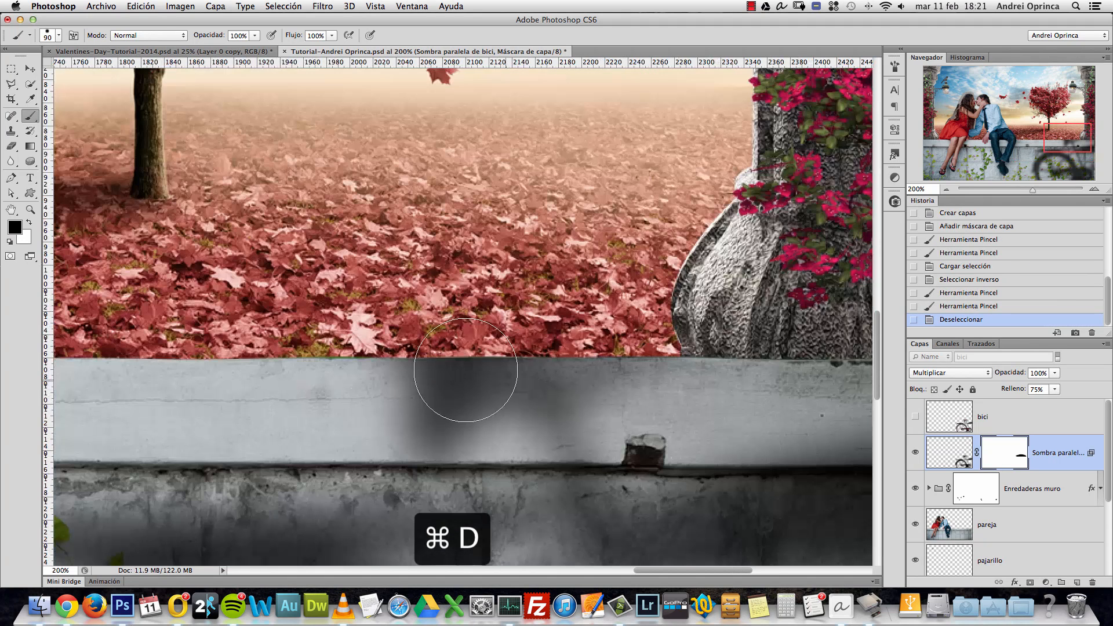
alt+click(549, 348)
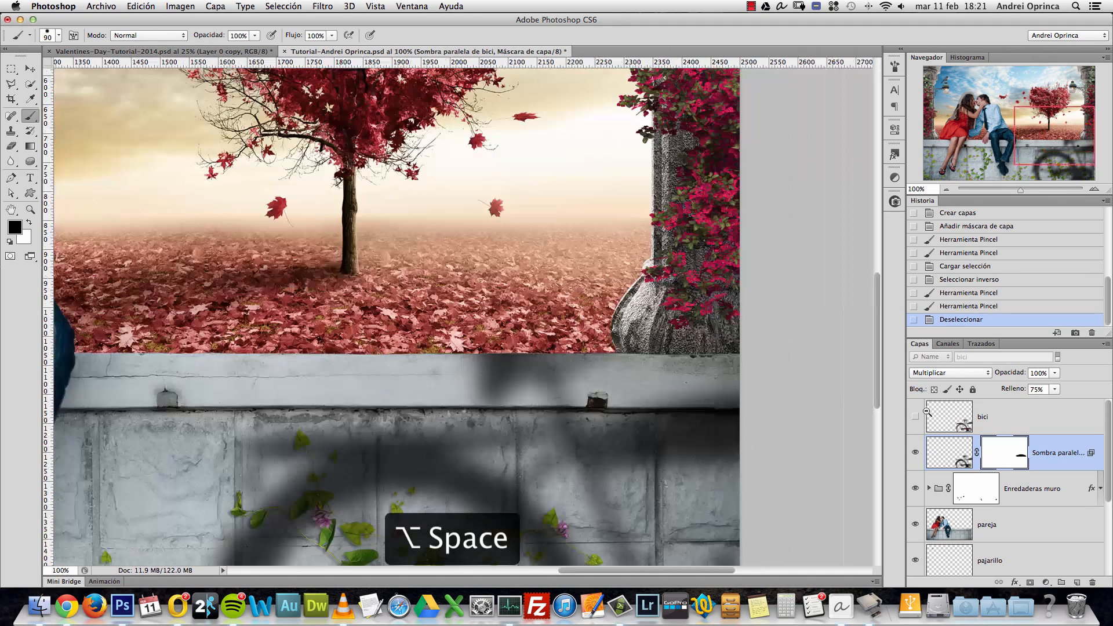
click(915, 418)
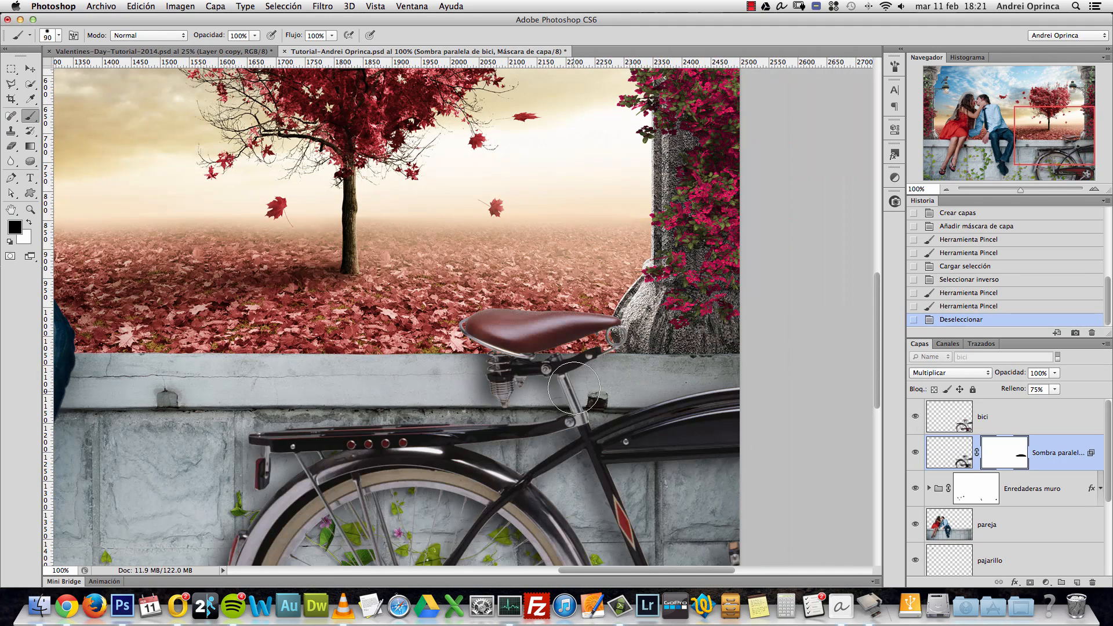
alt+click(575, 389)
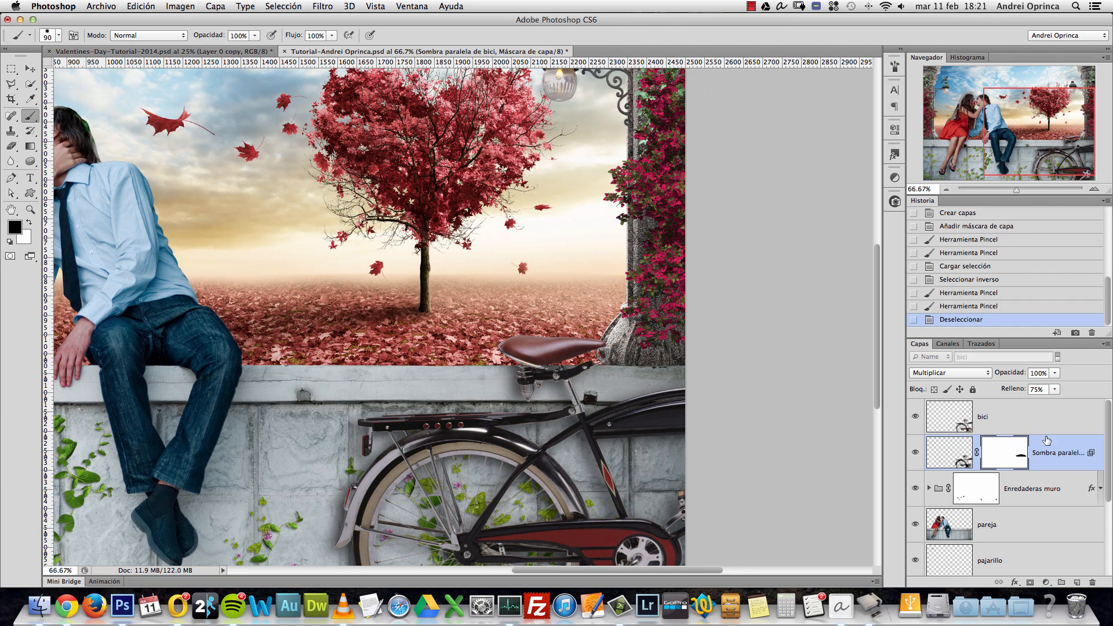
Step: Link the "bici" layer and its shadow layer
click(1000, 415)
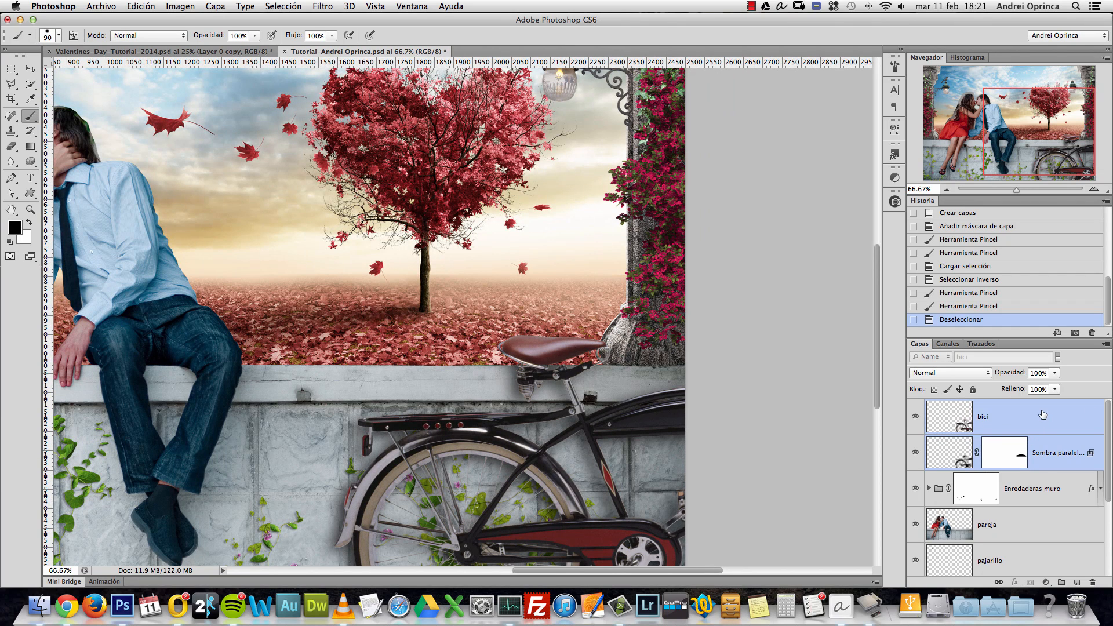
right_click(1035, 413)
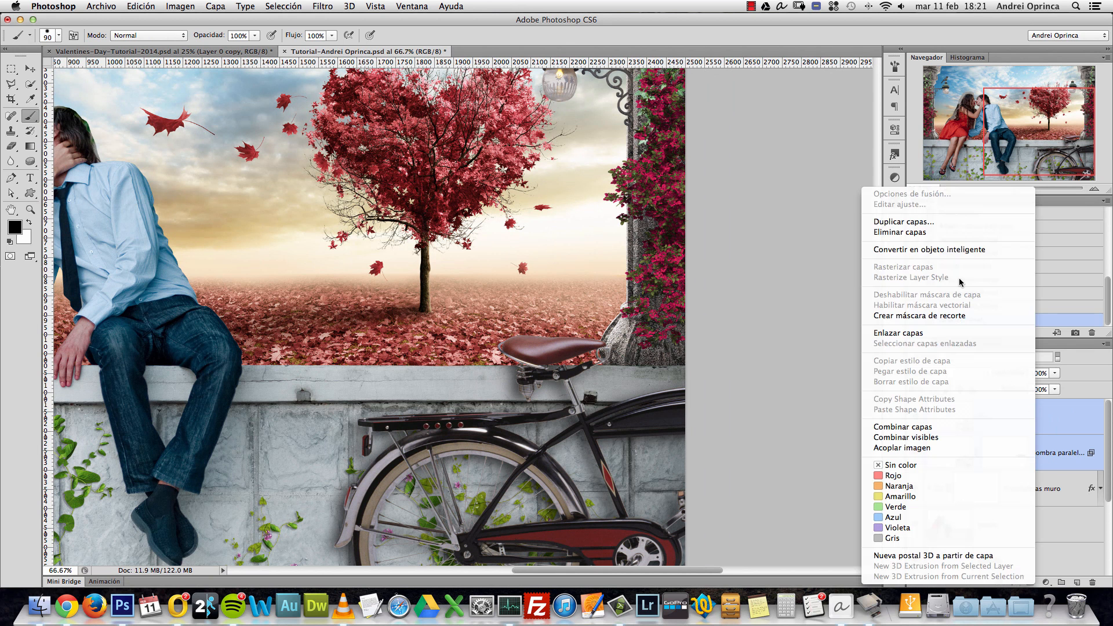
click(914, 335)
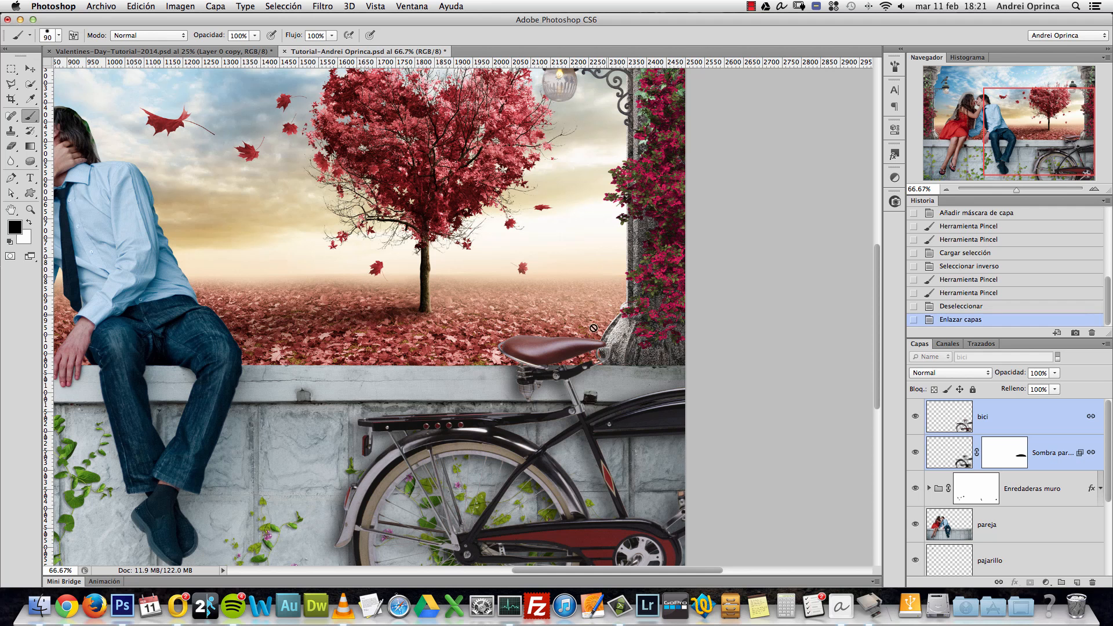
Step: Test the link by moving the bicycle and its shadow down the wall together, and undo the move
key(v)
drag(593, 328, 548, 382)
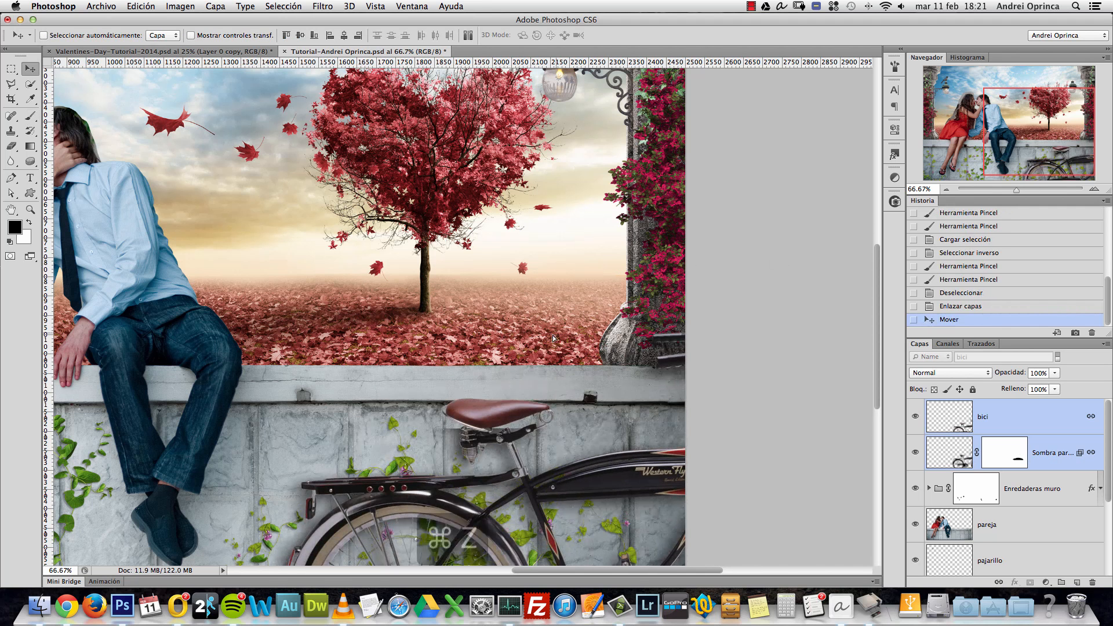
key(super+z)
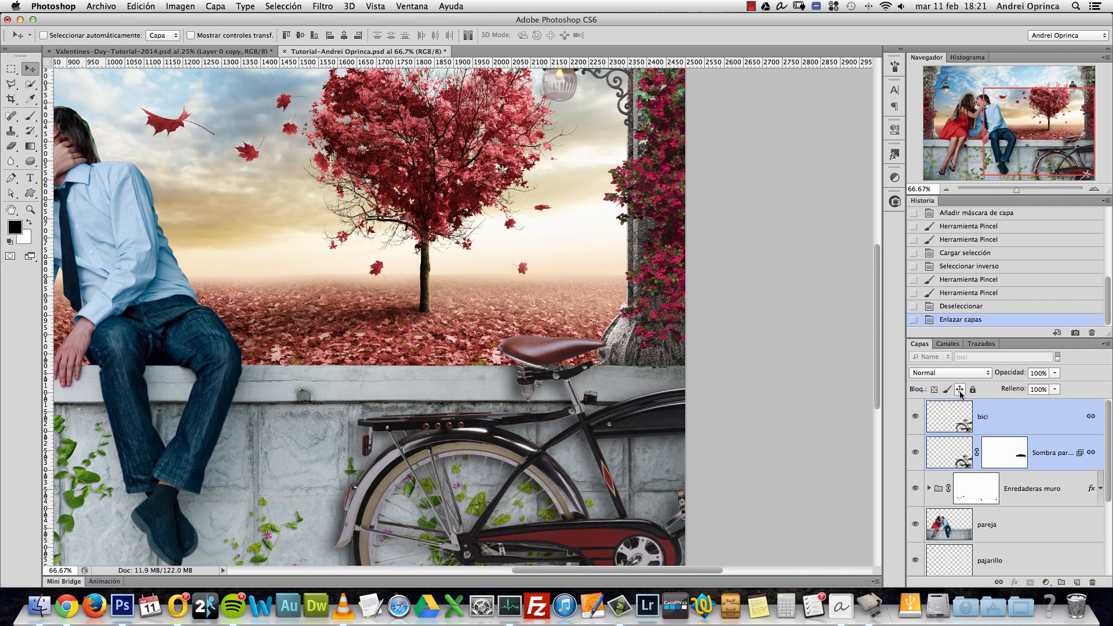
Step: Lock the position of the bicycle and shadow layers, and try moving the "bici" layer to test the lock
click(959, 390)
click(1025, 432)
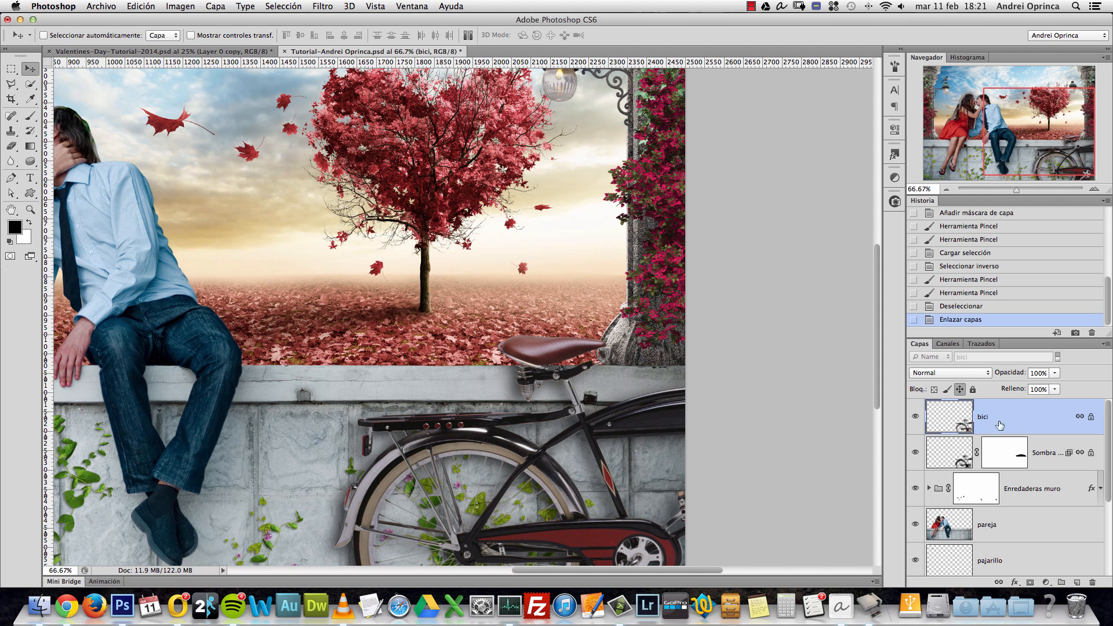
click(529, 347)
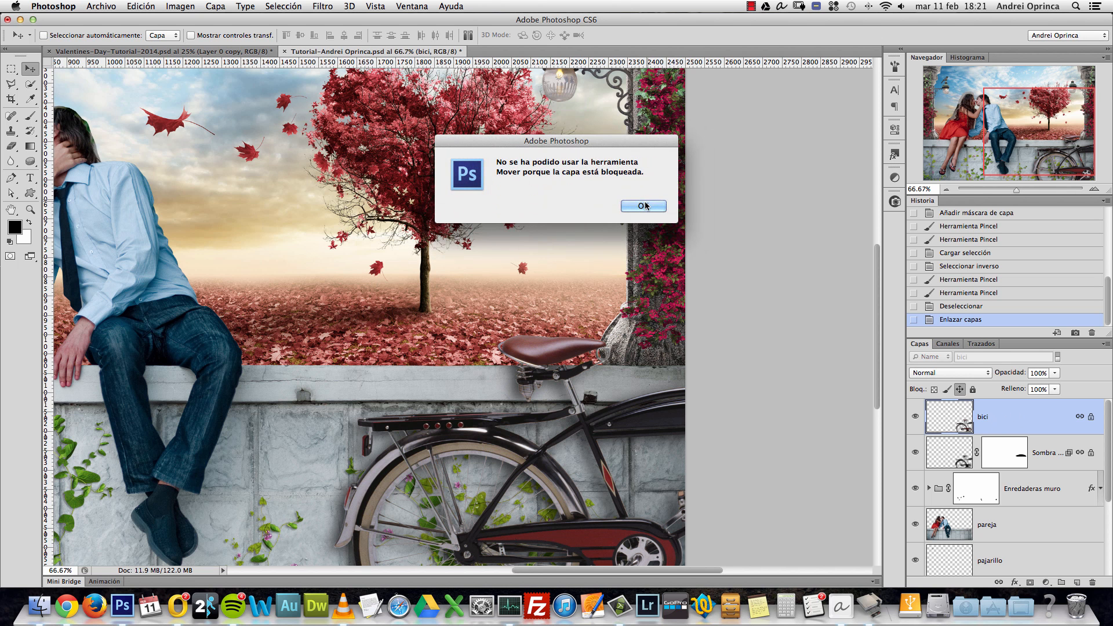
Step: Dismiss the locked-layer warning and inspect the bicycle saddle and its shadow on the wall up close and in the full composition
click(645, 205)
super+click(552, 385)
super+click(552, 386)
super+click(552, 385)
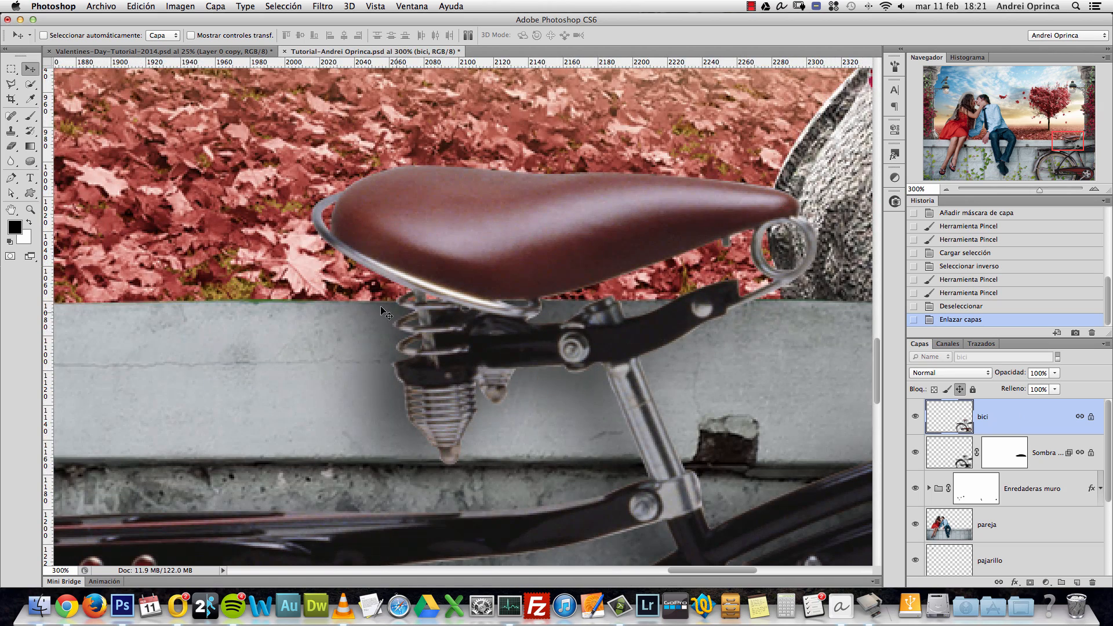
key(super+1)
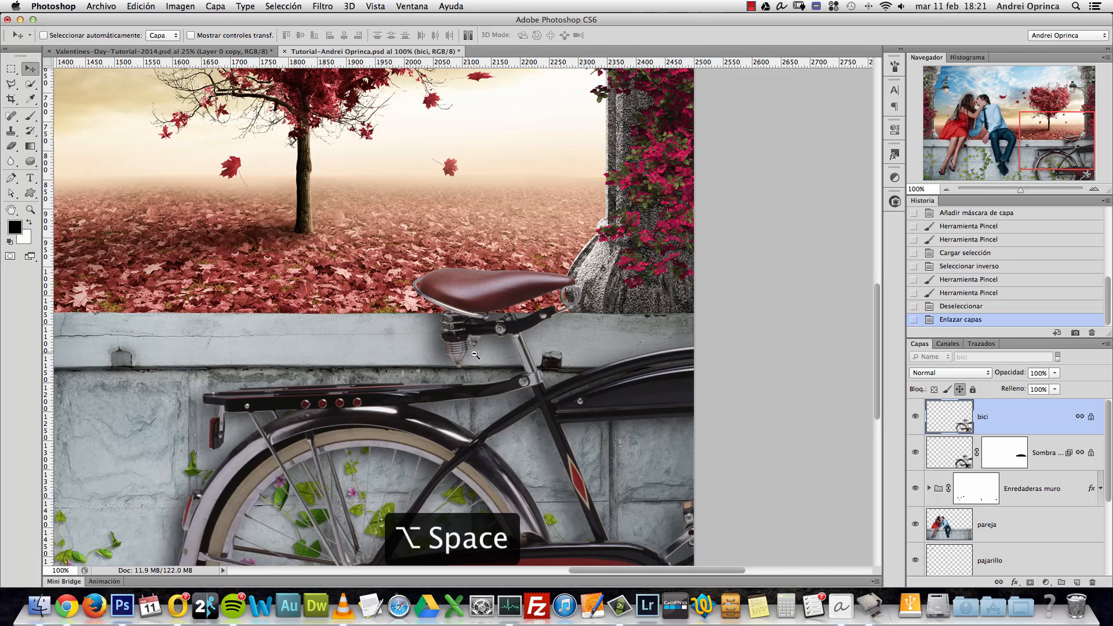
alt+click(474, 354)
alt+click(474, 354)
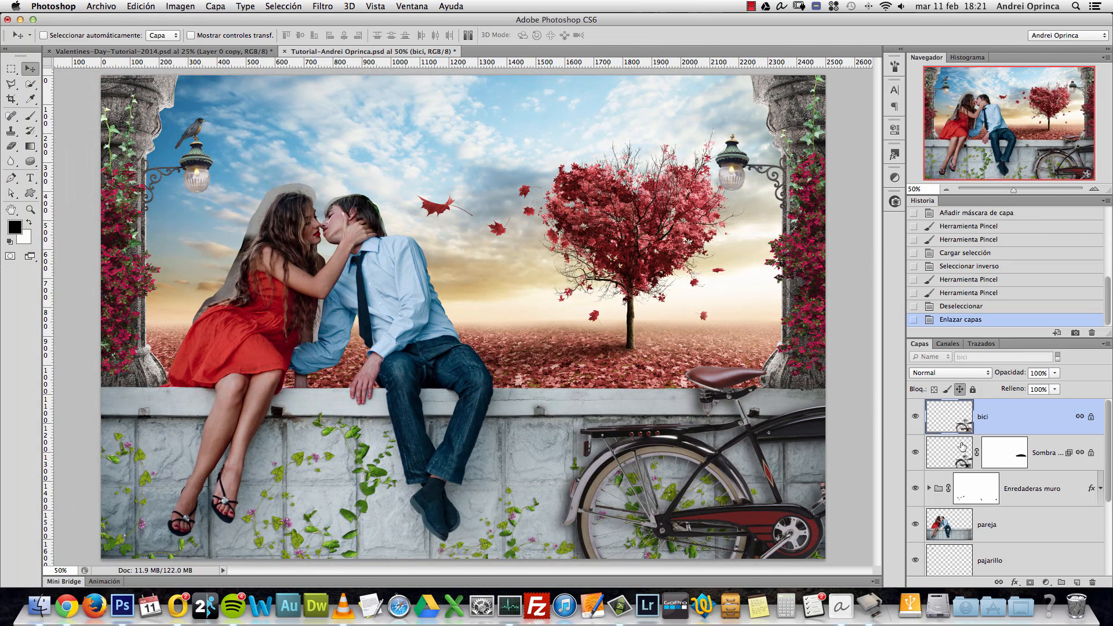
Step: Set the fill of the bicycle's shadow layer to 50% and check the lighter shadow
click(1060, 455)
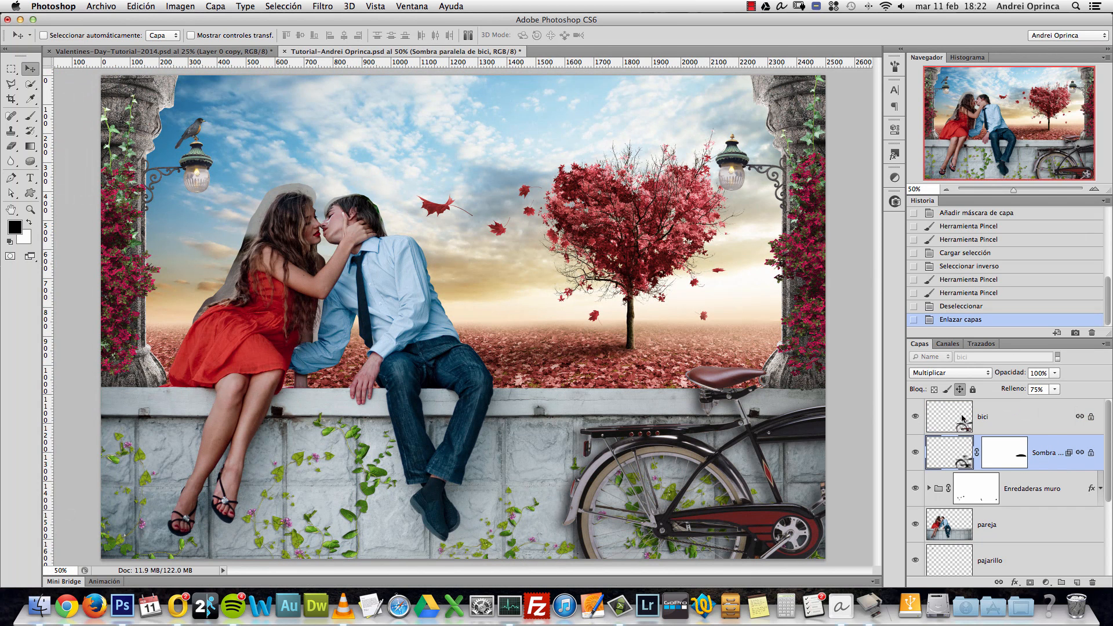
click(1055, 389)
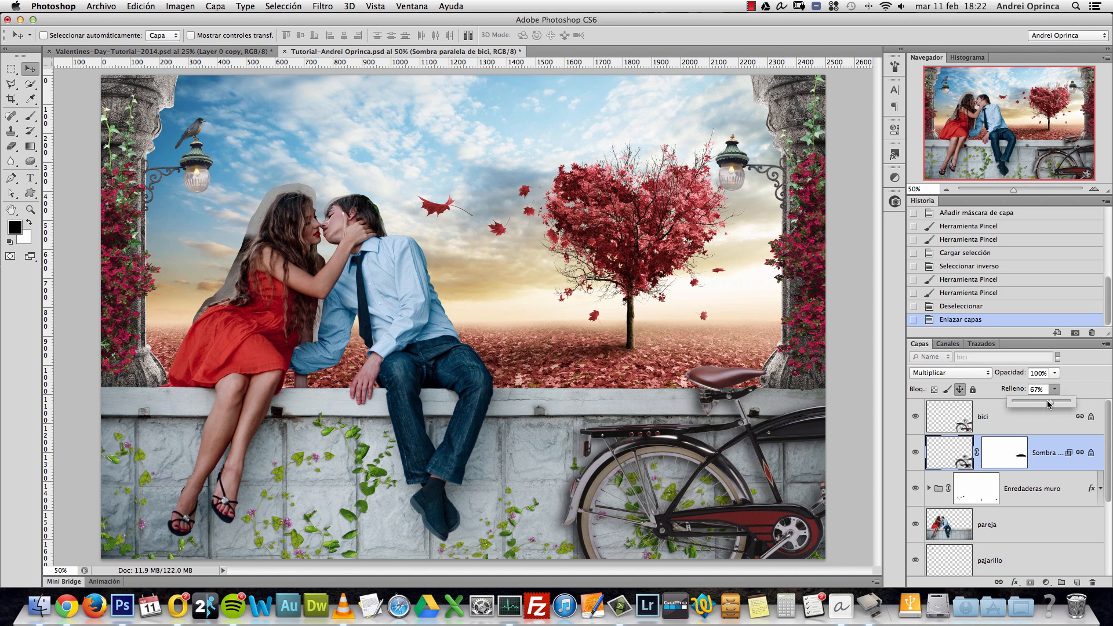
drag(1045, 404, 1016, 399)
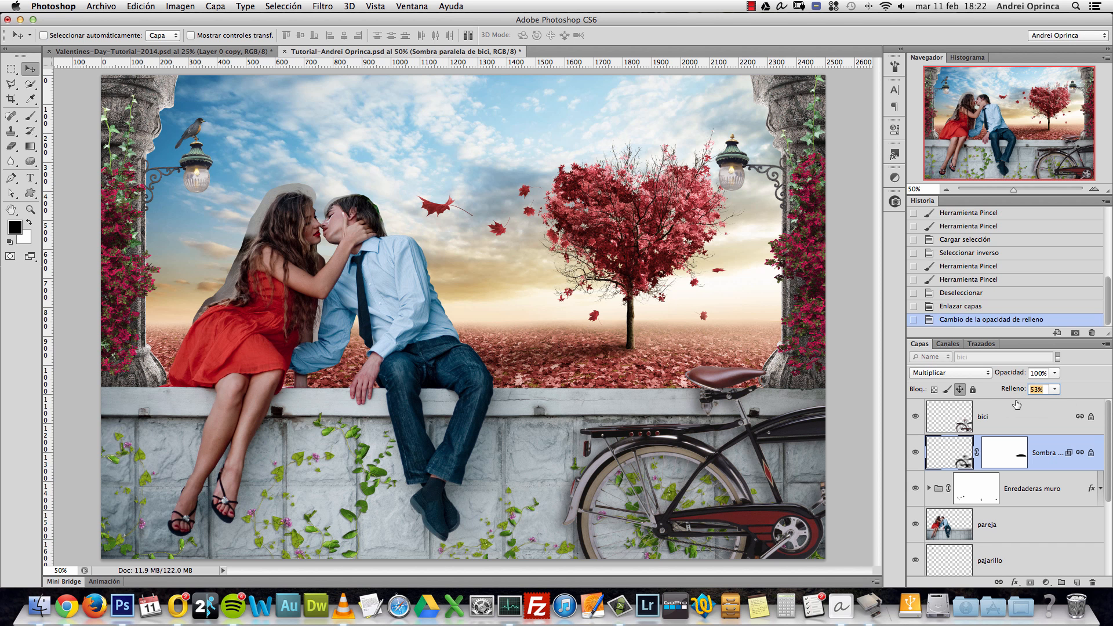
text(50)
click(914, 454)
Step: Add a drop shadow with 50% opacity to the "enredadera 1" vine layer on the left column
key(super+1)
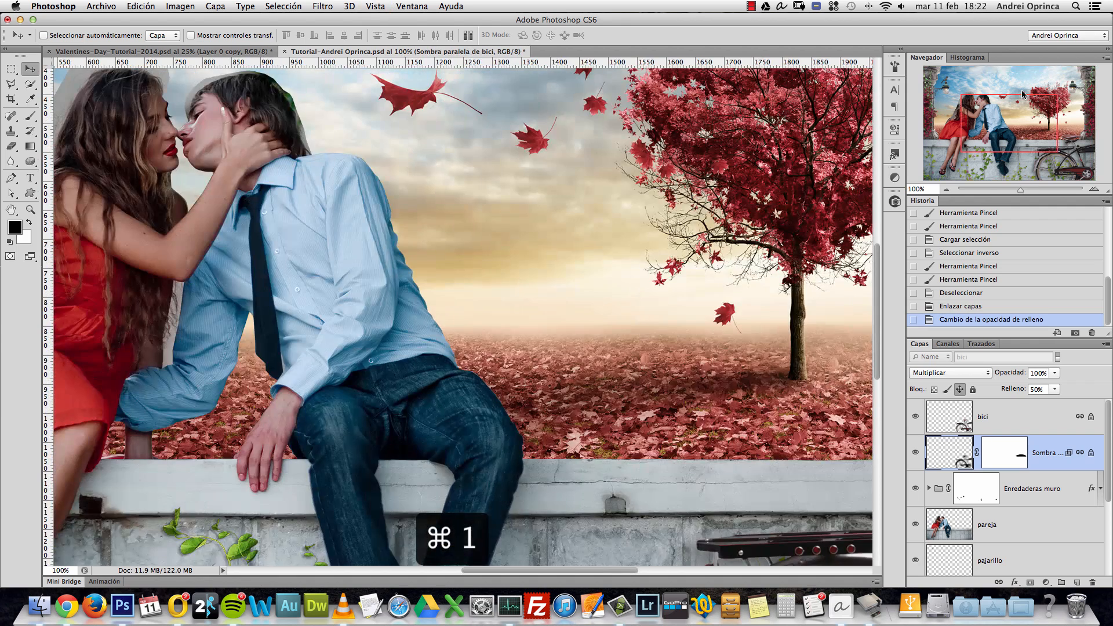
drag(998, 106, 962, 77)
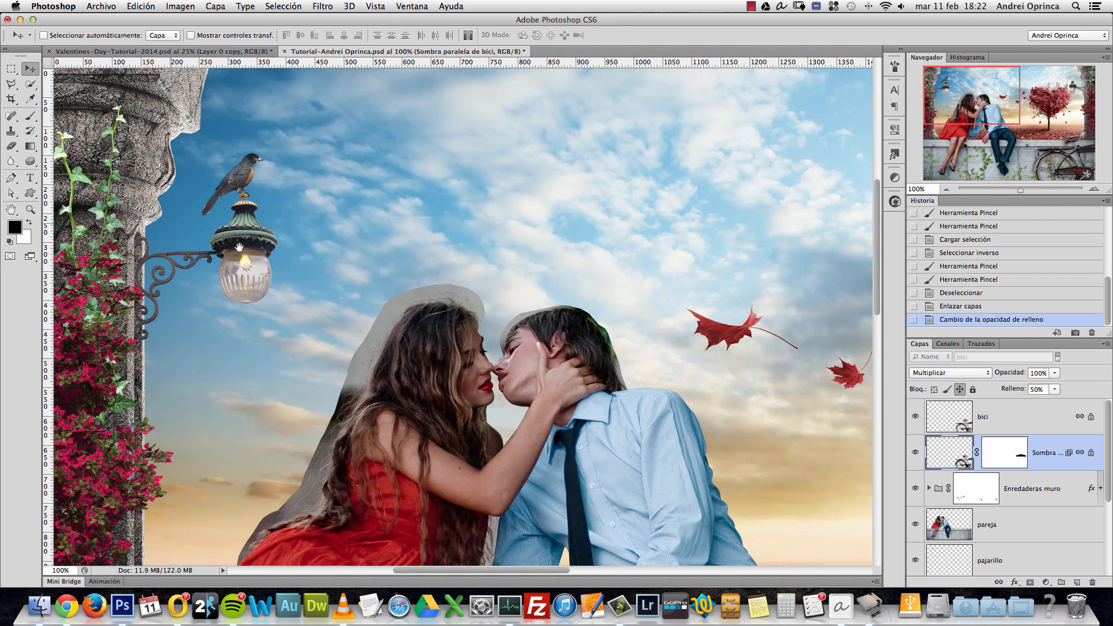
drag(239, 247, 372, 281)
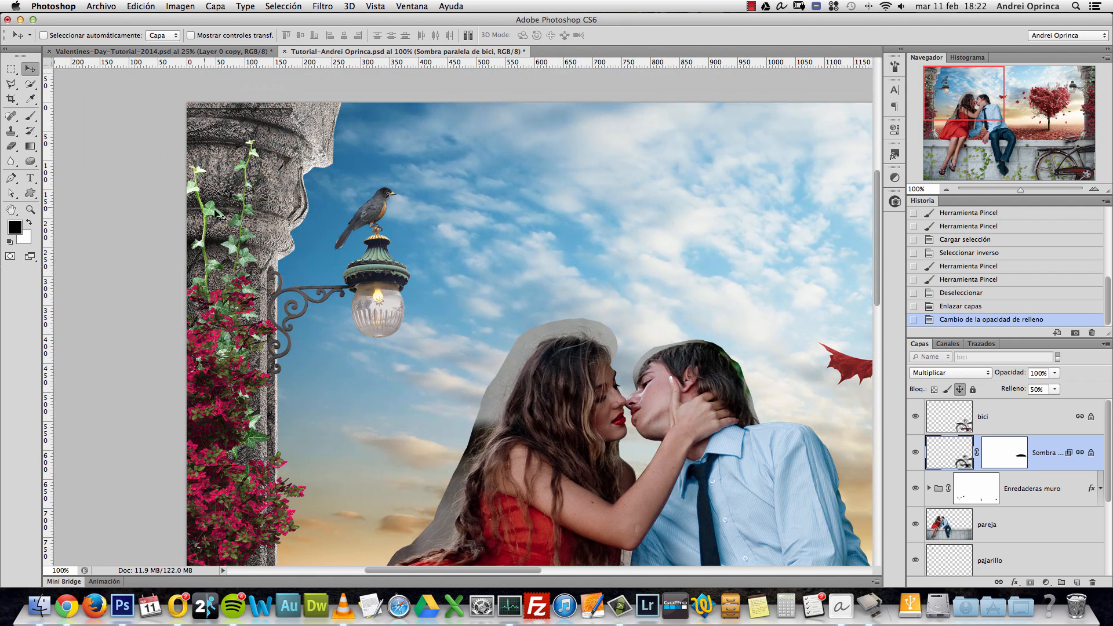
super+click(212, 210)
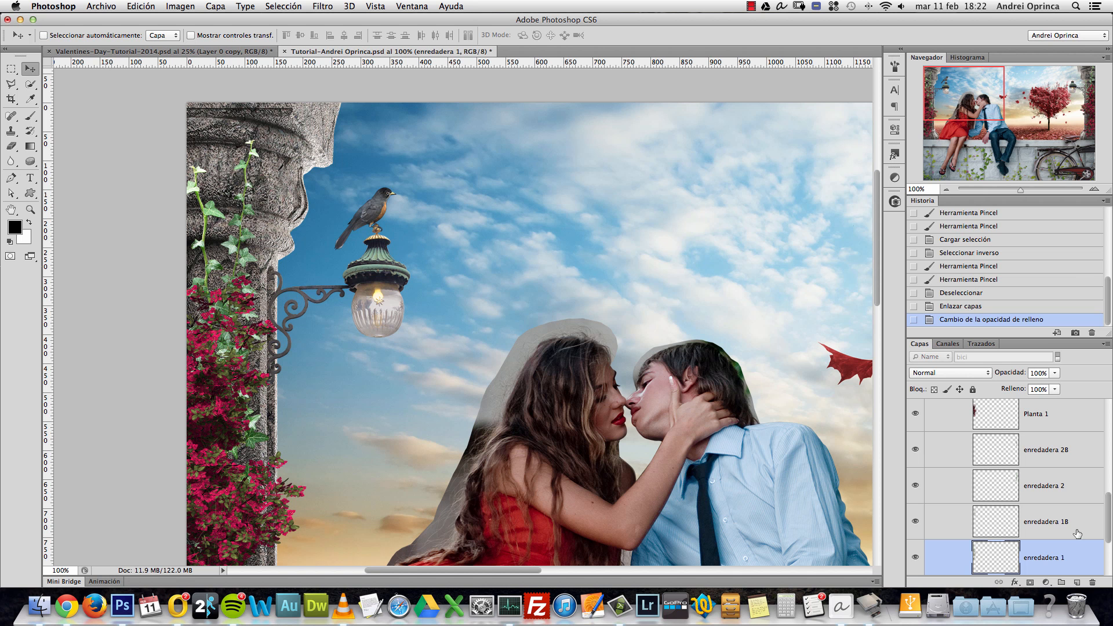
double_click(1086, 562)
click(658, 287)
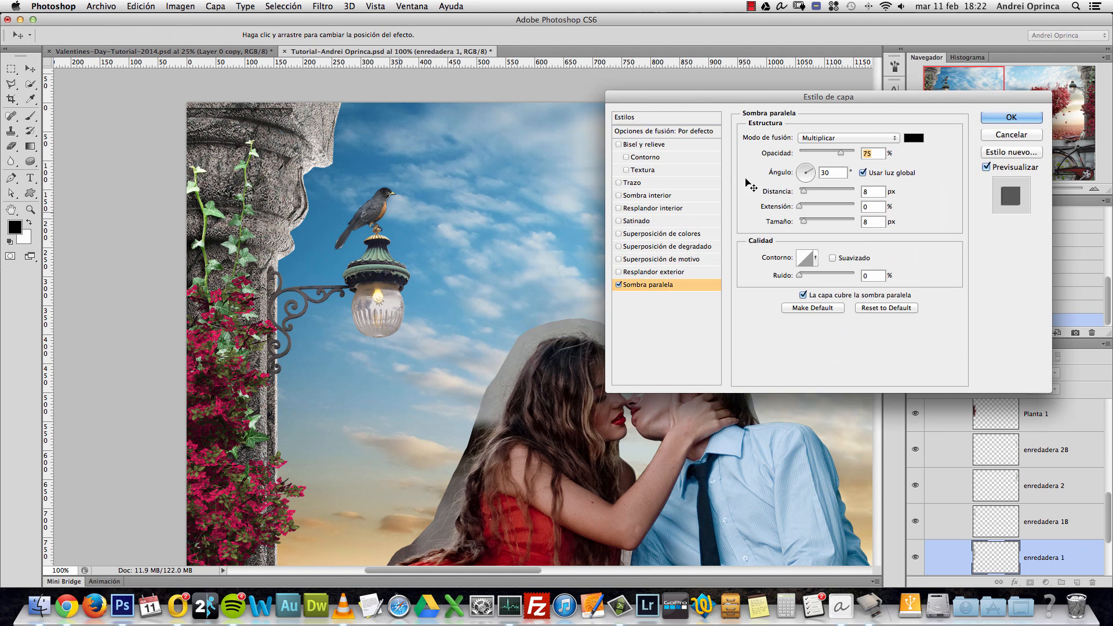
click(872, 192)
click(880, 154)
text(50)
Step: Add a colour overlay to the "enredadera 1" vine layer in muted green, #467642
click(630, 234)
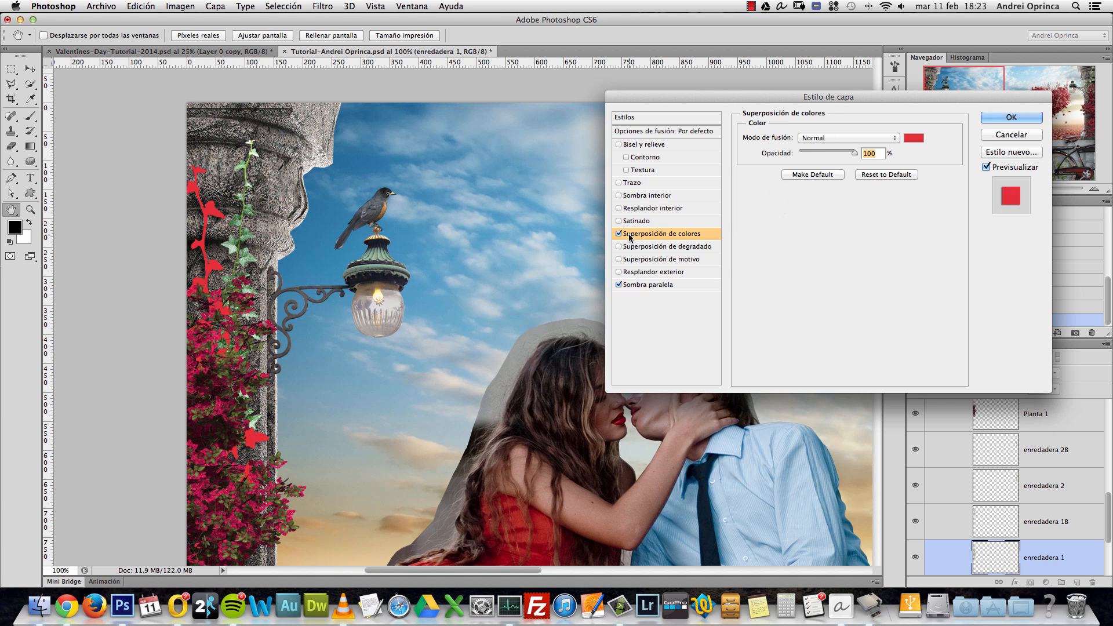
click(914, 139)
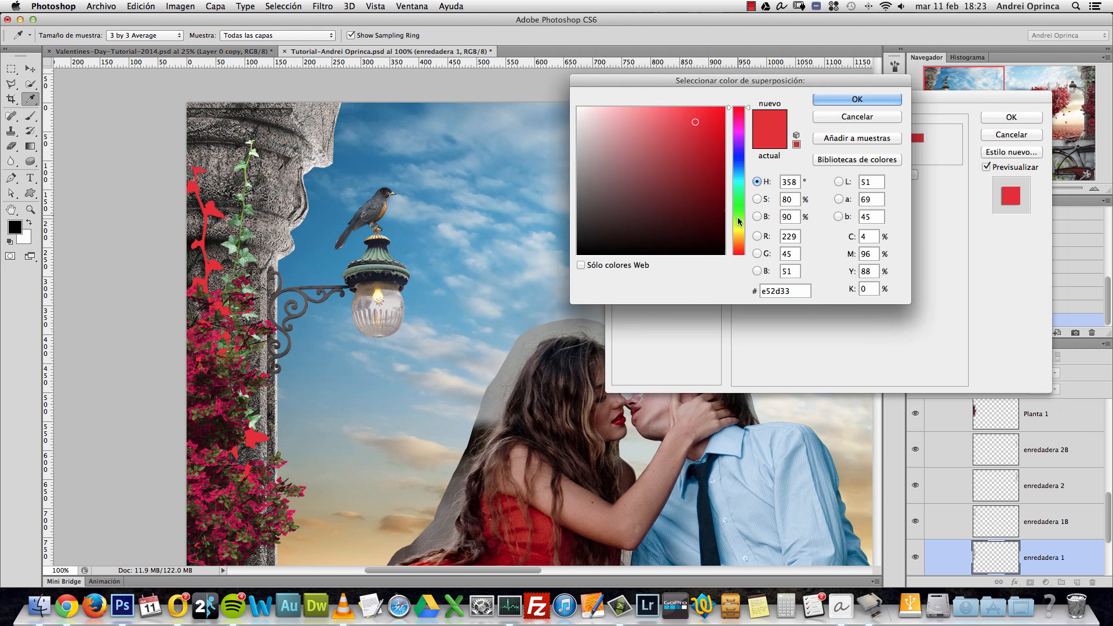
click(739, 218)
click(654, 168)
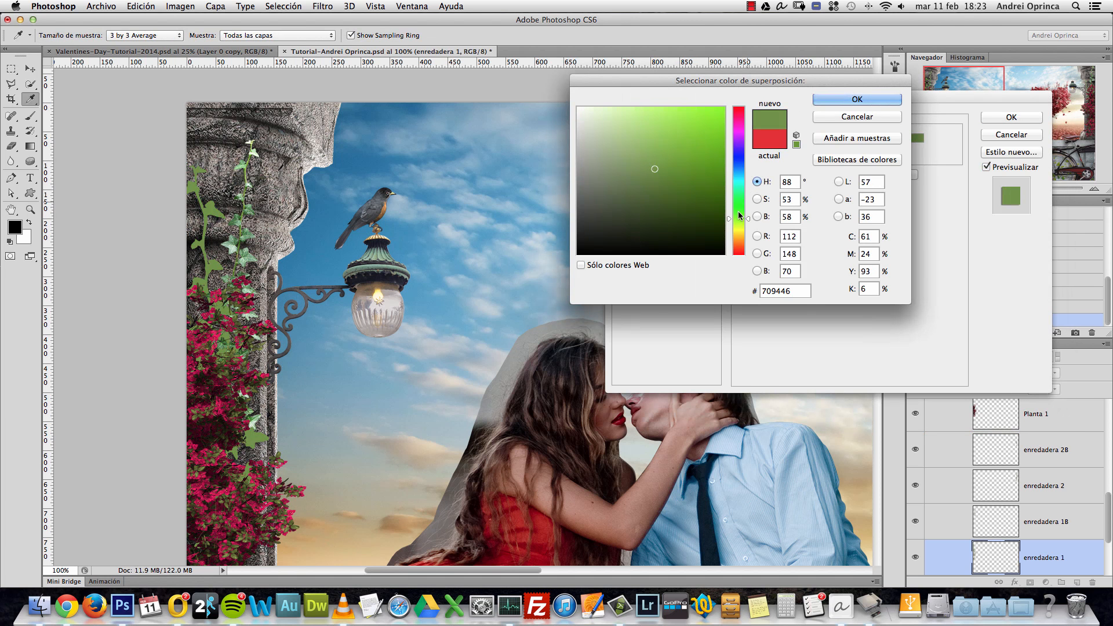
click(738, 212)
click(738, 207)
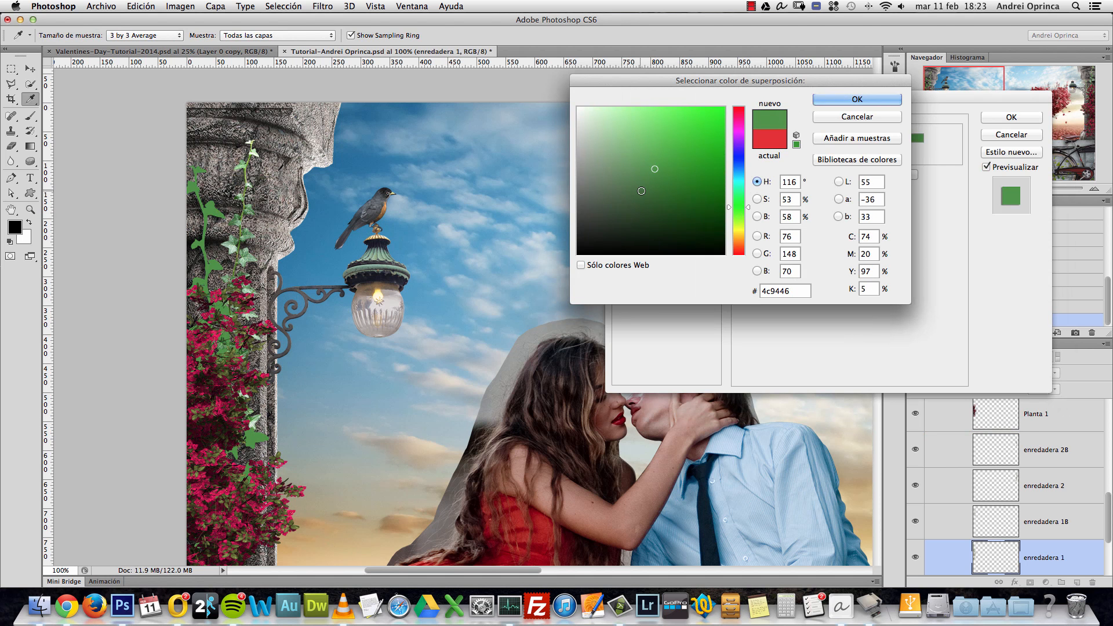
click(642, 190)
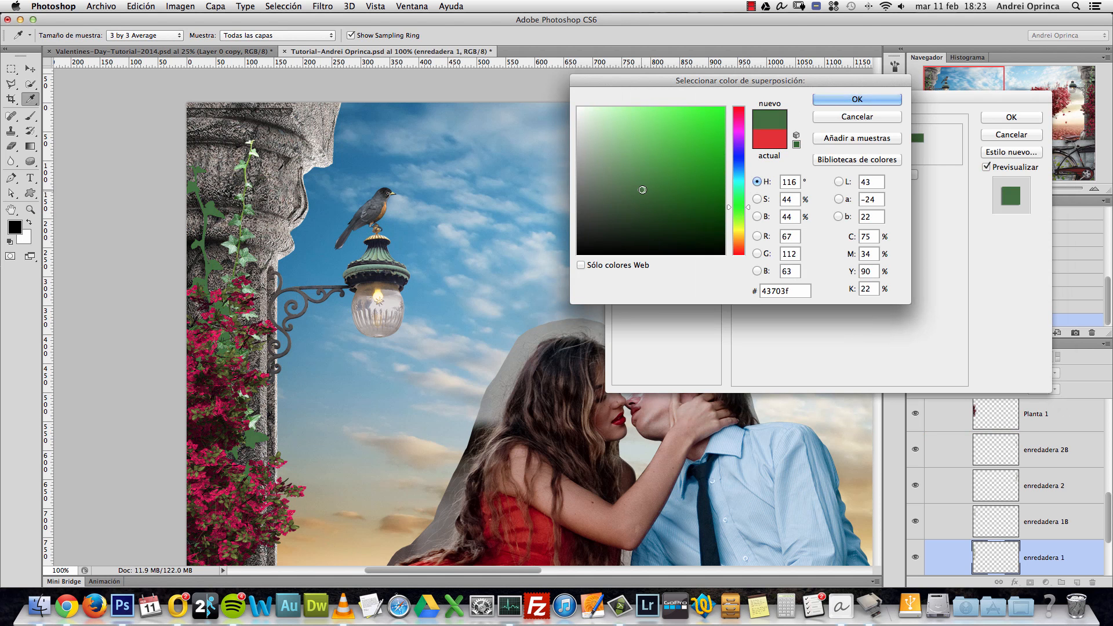
click(852, 100)
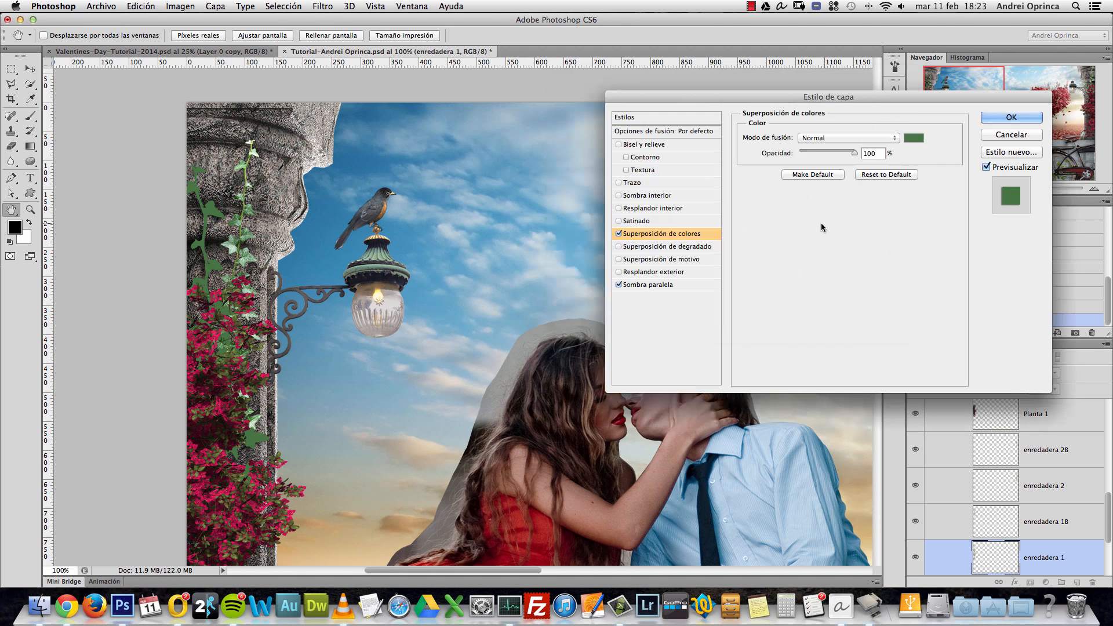
Step: Set the colour overlay's blend mode to "Luz fuerte" at 100% opacity, keeping the same green
click(848, 140)
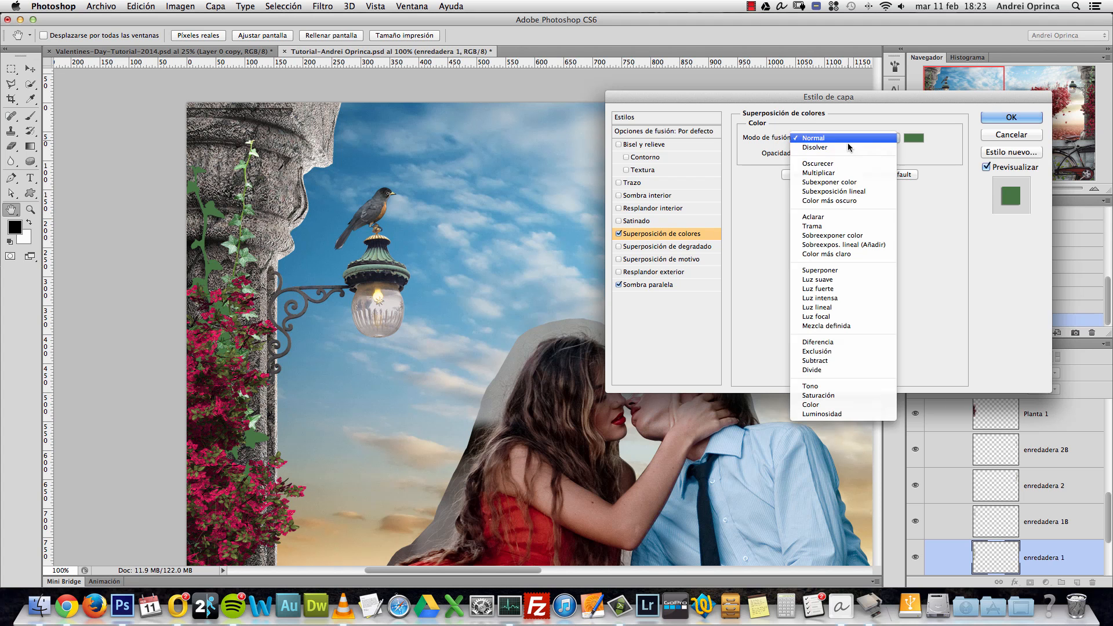
click(830, 289)
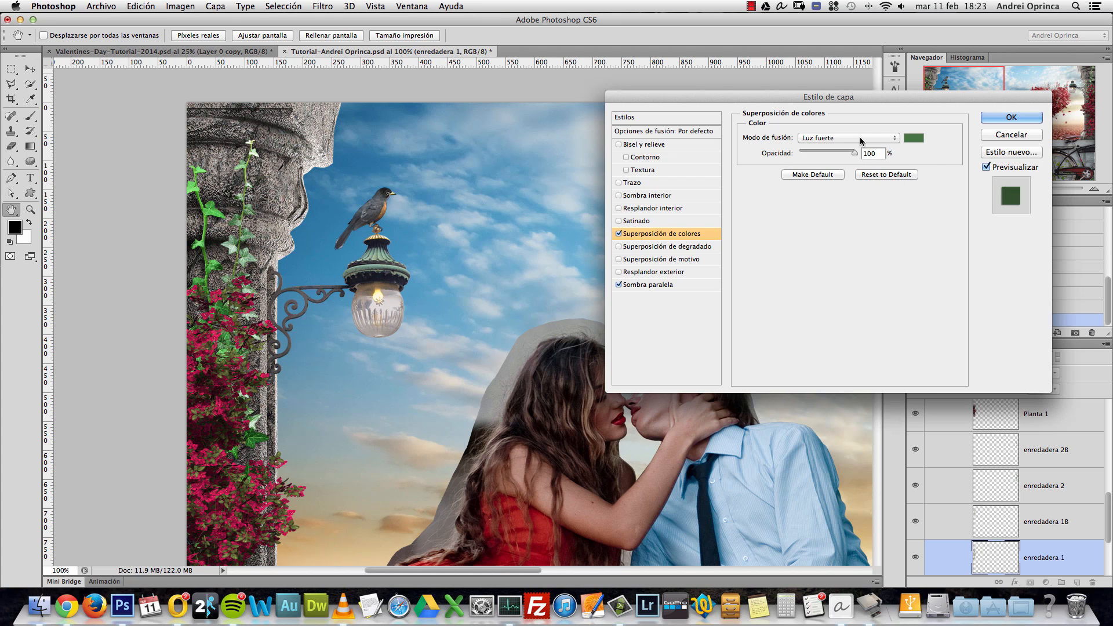
click(914, 138)
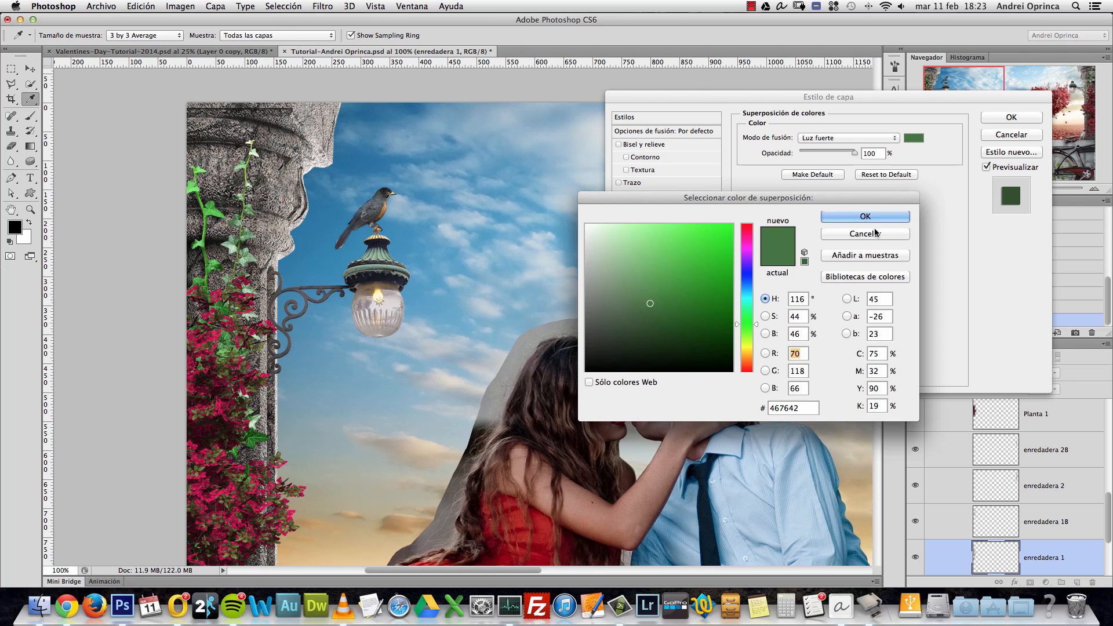
key(Return)
mouse_move(853, 154)
mouse_down()
mouse_move(831, 157)
mouse_move(871, 153)
mouse_up()
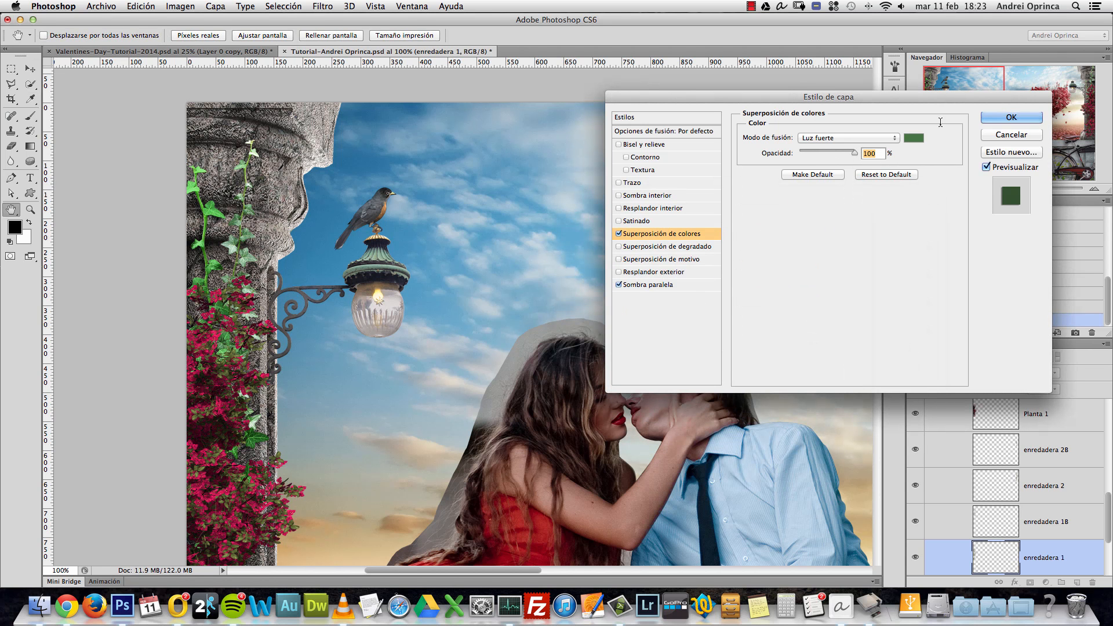
Step: Darken the vine's overlay colour to #3d553b and apply the layer style
click(914, 138)
drag(737, 198, 661, 166)
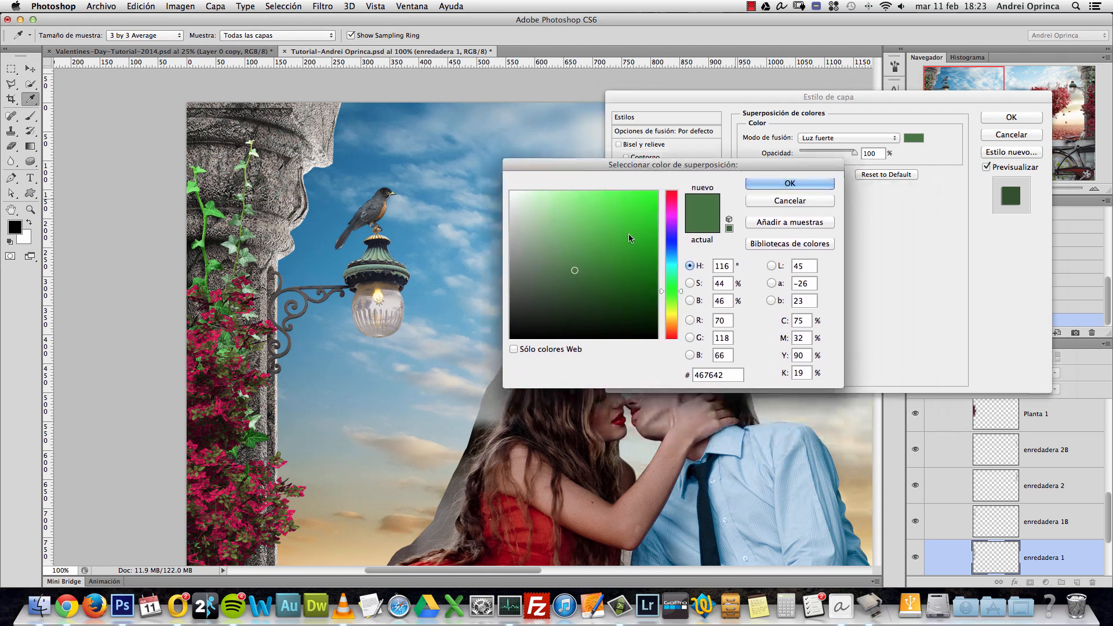
mouse_move(571, 271)
mouse_down()
mouse_move(539, 269)
mouse_move(542, 290)
mouse_move(549, 281)
mouse_move(555, 291)
mouse_up()
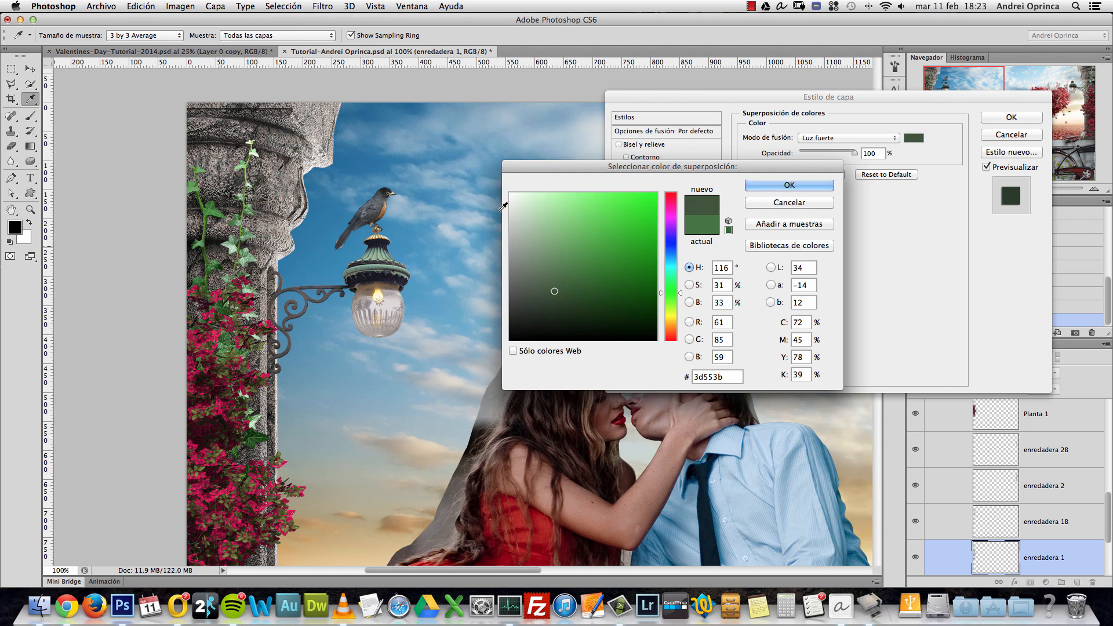
click(825, 185)
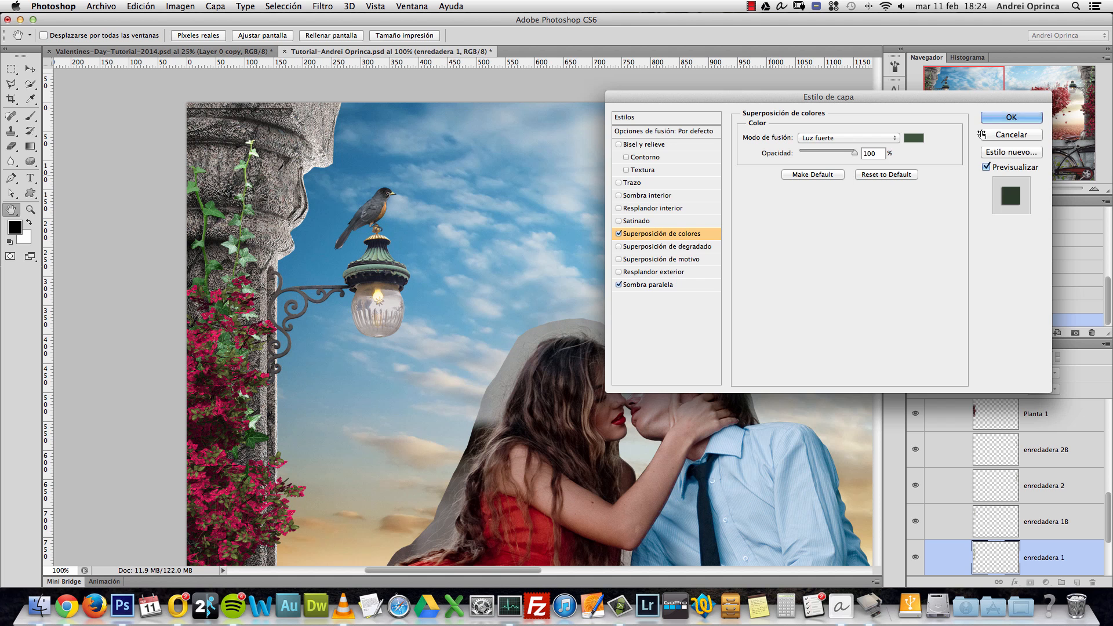
key(Return)
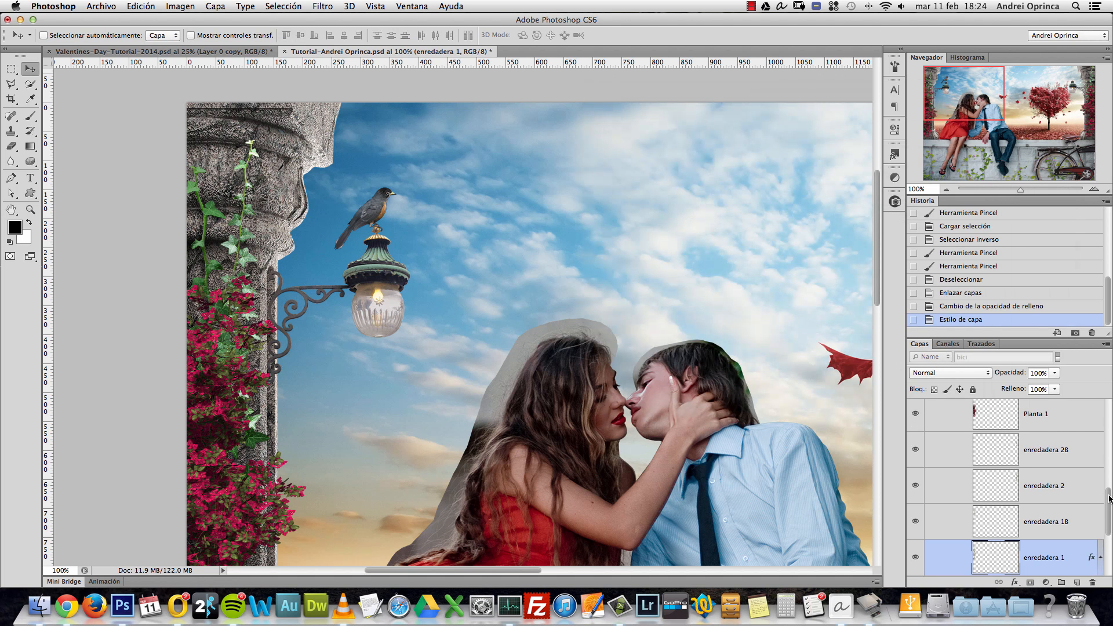
Step: Copy the effects of "enredadera 1" to the "enredadera 1B", "enredadera 2" and "enredadera 2B" layers, and check the vines on the right column
drag(1109, 500, 1109, 523)
click(1100, 479)
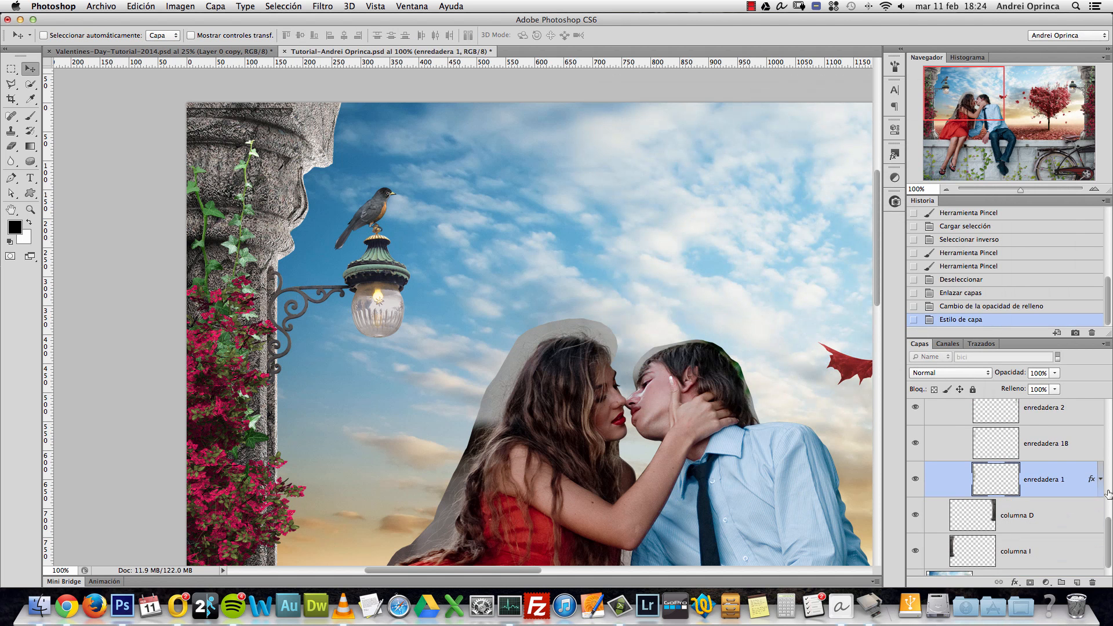
scroll(1104, 548, up, 3)
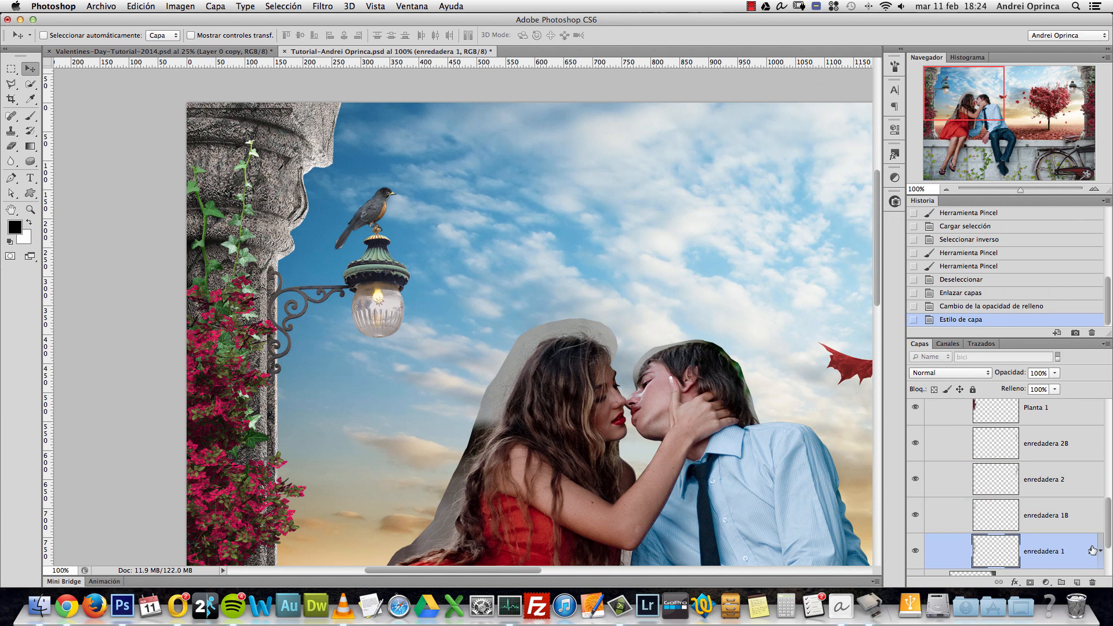
drag(1091, 542, 1090, 524)
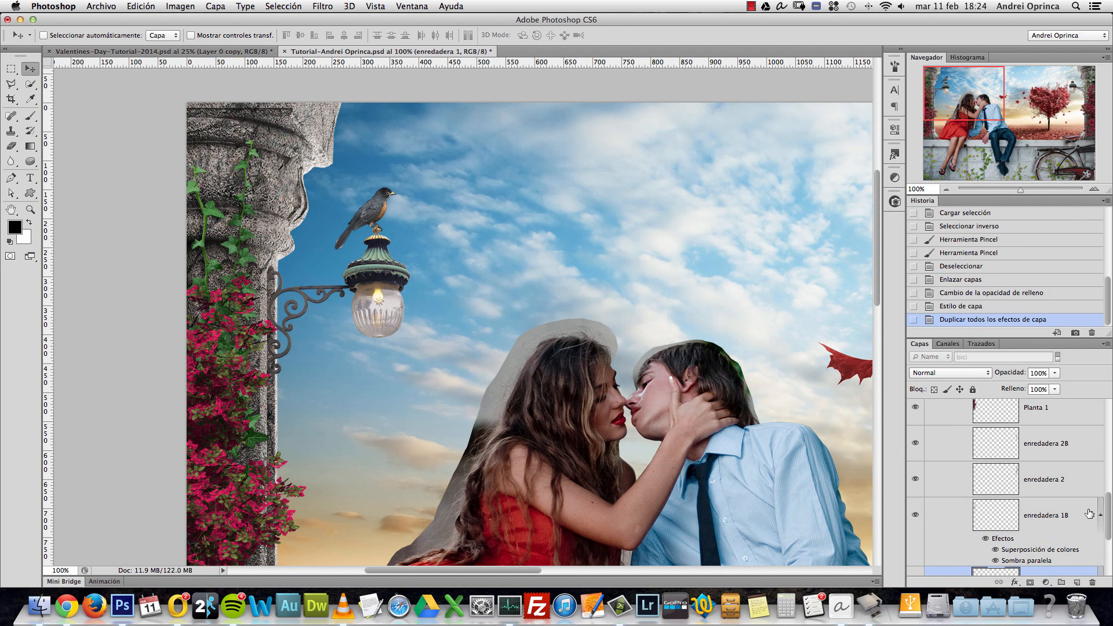
drag(1090, 514, 1089, 450)
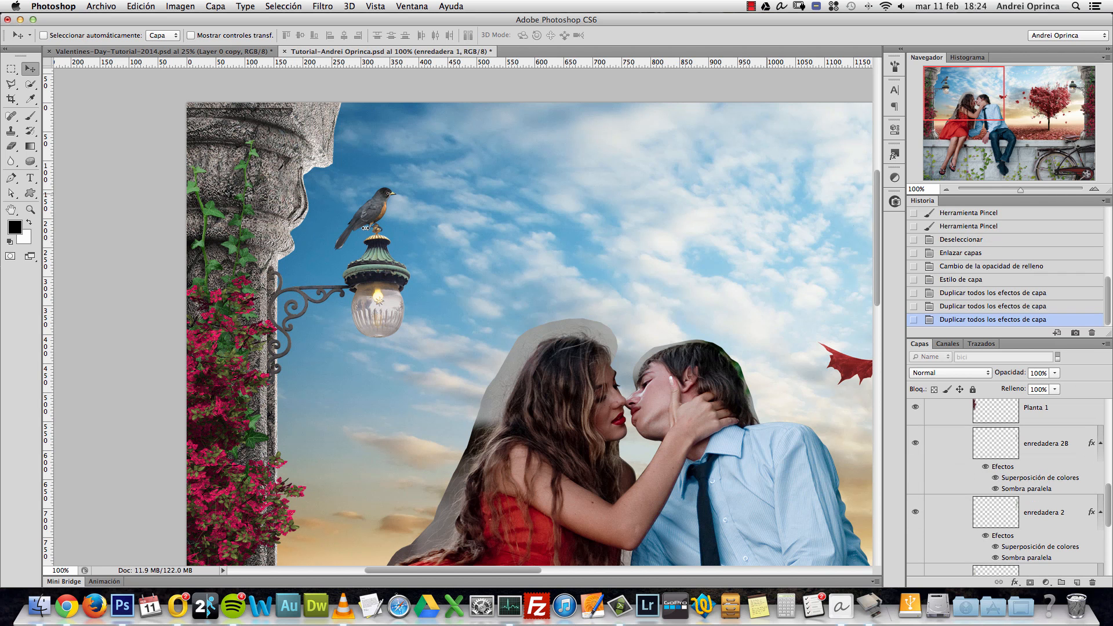
drag(998, 96, 1095, 98)
drag(823, 193, 671, 206)
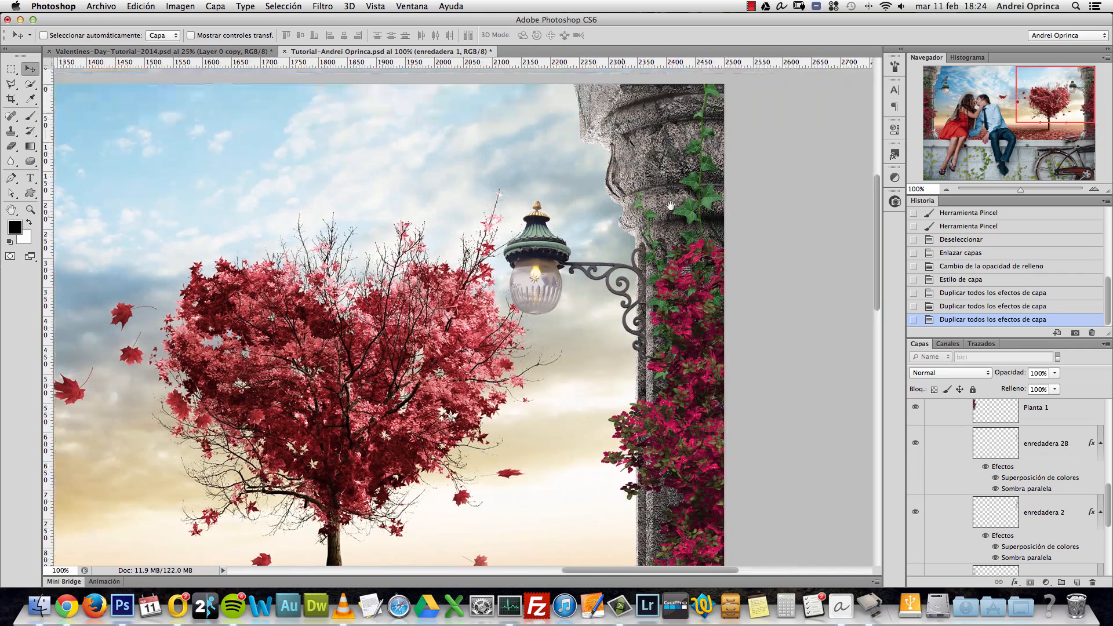
alt+click(659, 213)
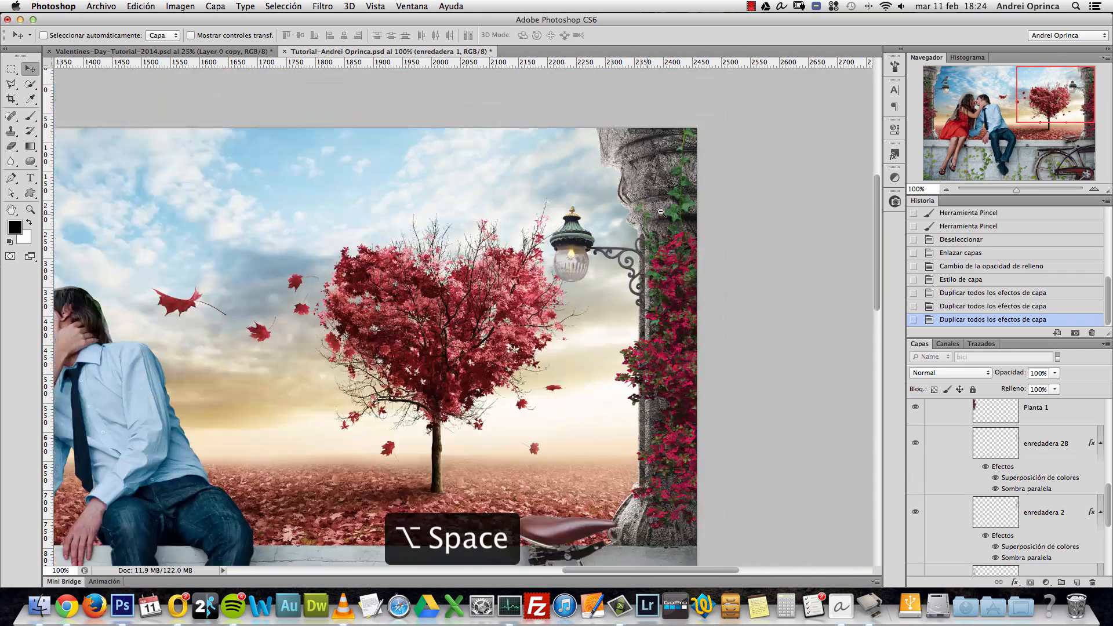
alt+click(660, 213)
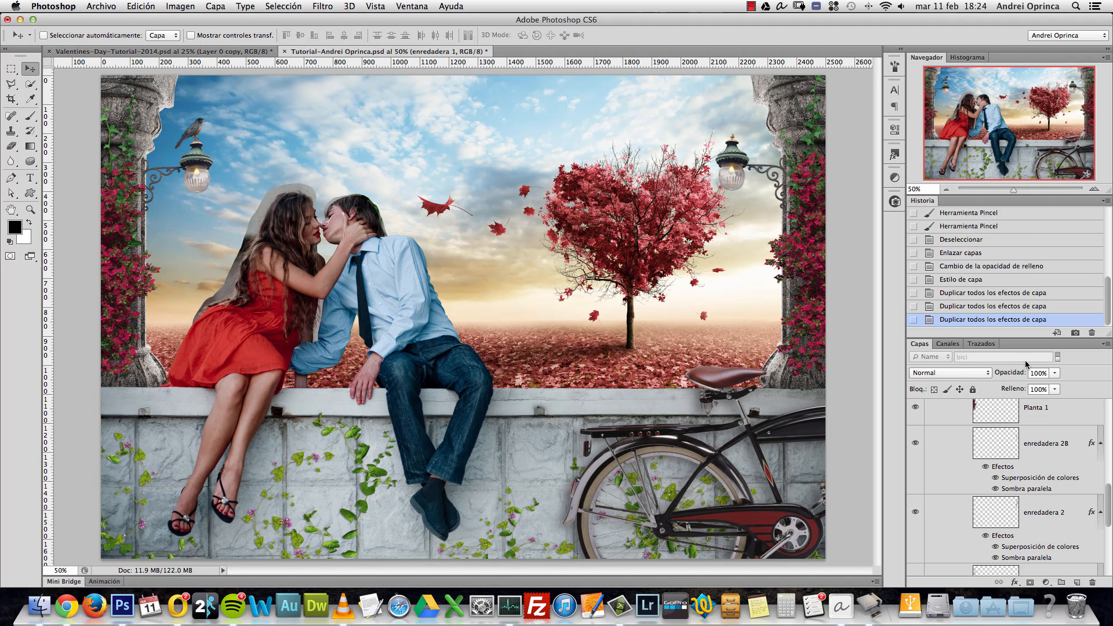
Step: Collapse the effects lists of the "enredadera 2", "enredadera 2B" and "enredadera 1B" layers
click(1101, 509)
click(1100, 443)
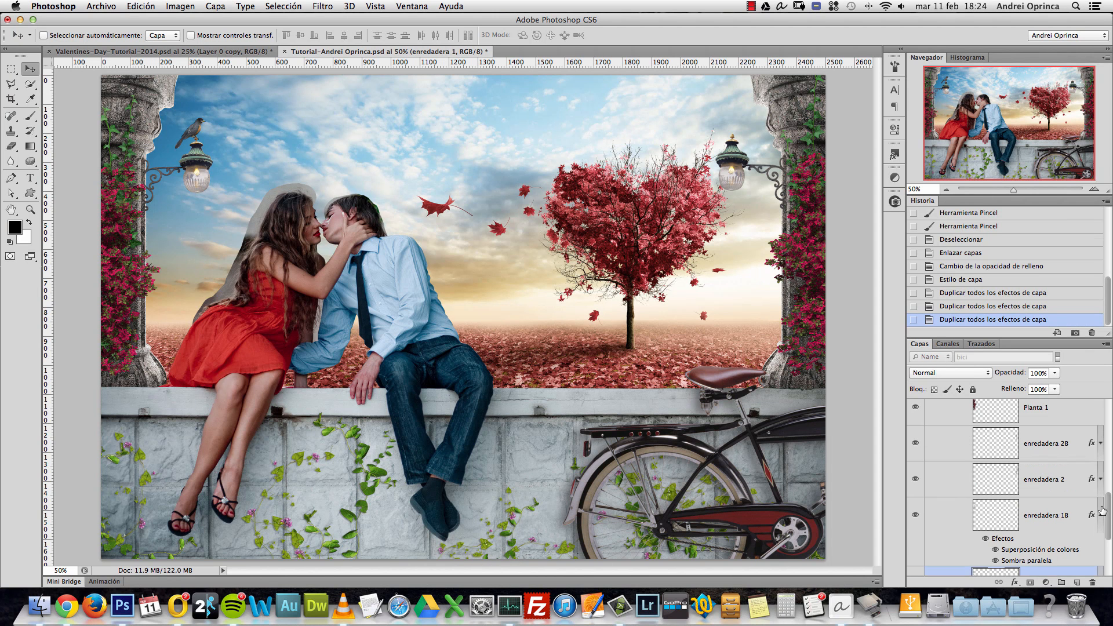
click(1097, 515)
click(1101, 514)
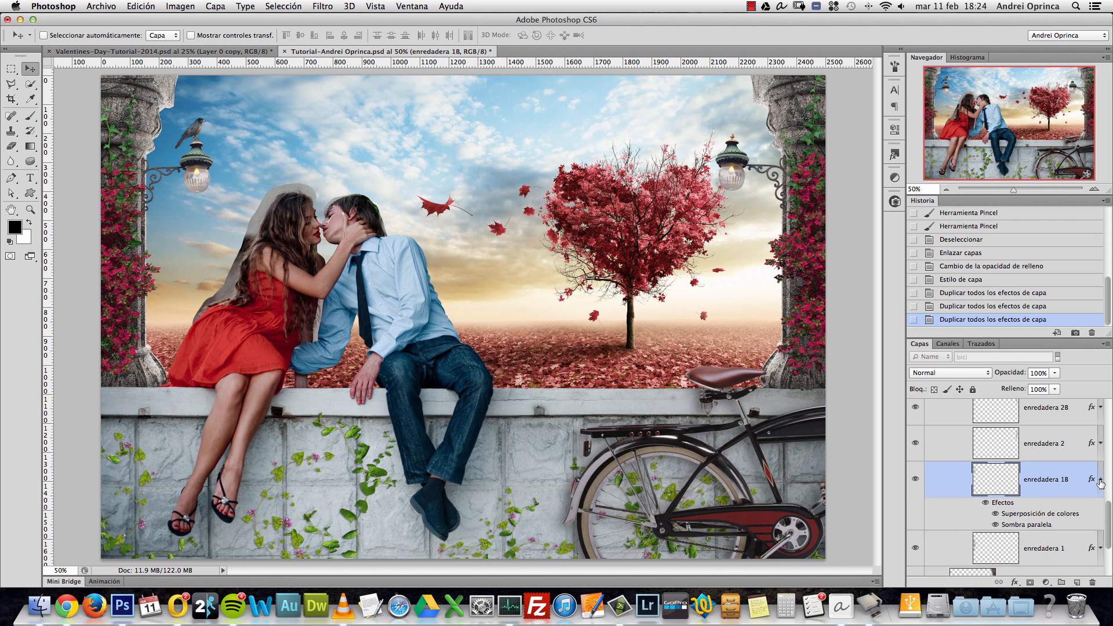
scroll(1085, 477, up, 5)
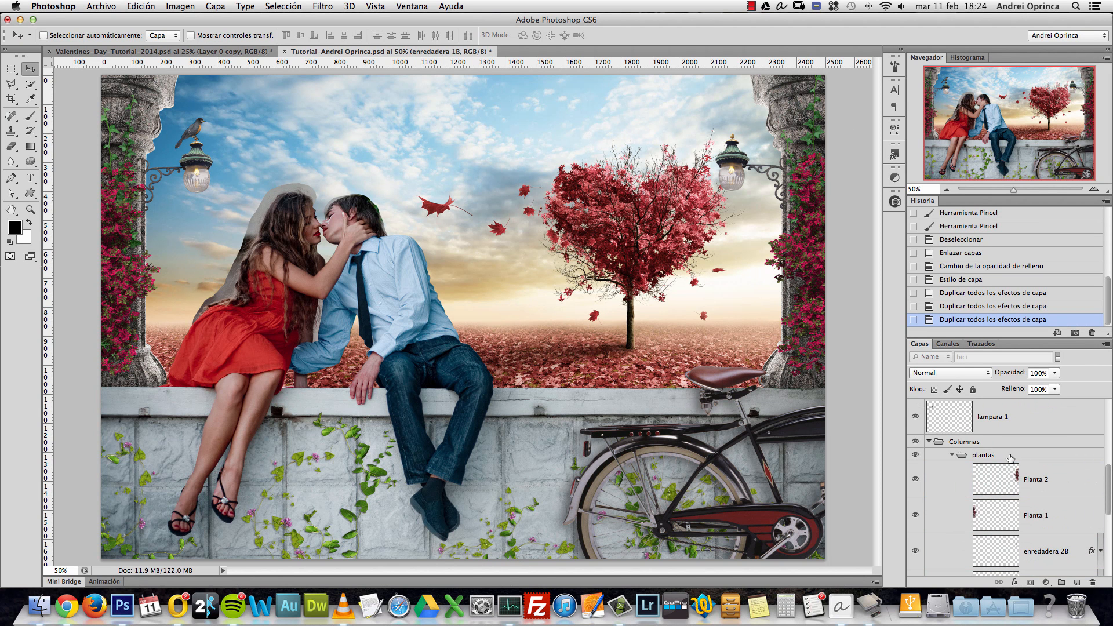
Step: Collapse the "plantas" group inside the "Columnas" group and select it
click(951, 456)
click(952, 456)
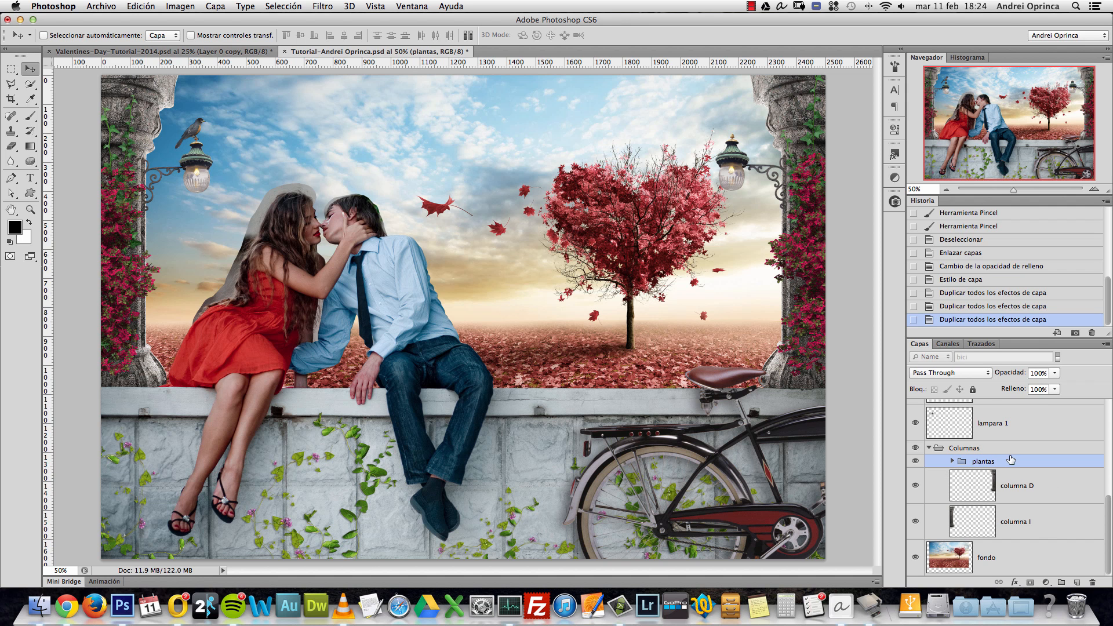
click(929, 448)
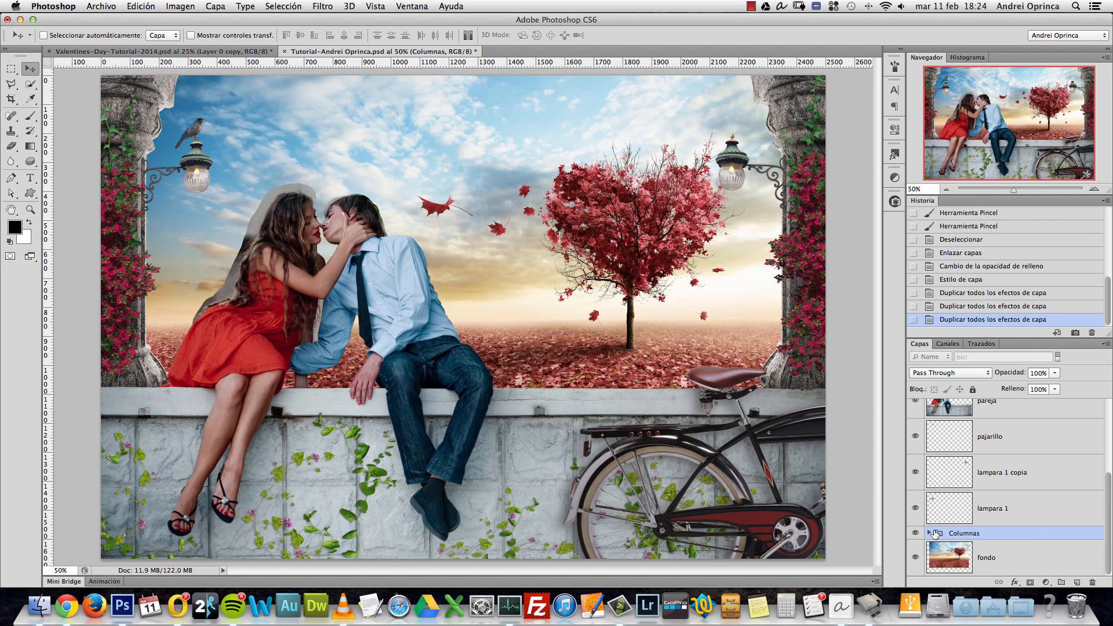
click(931, 535)
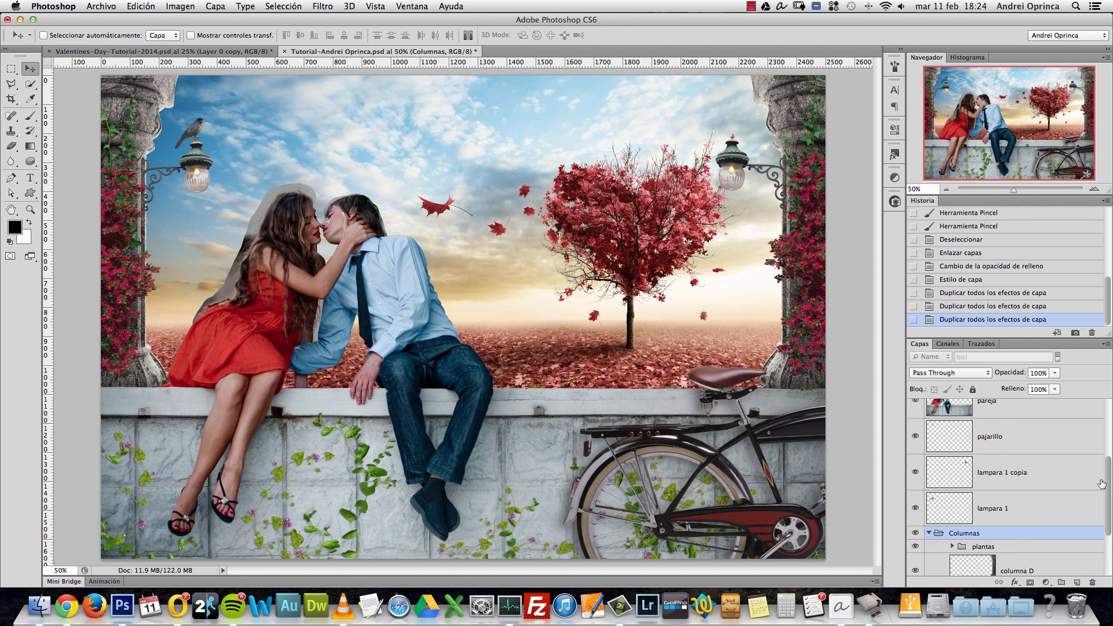
scroll(1090, 485, down, 2)
click(1035, 496)
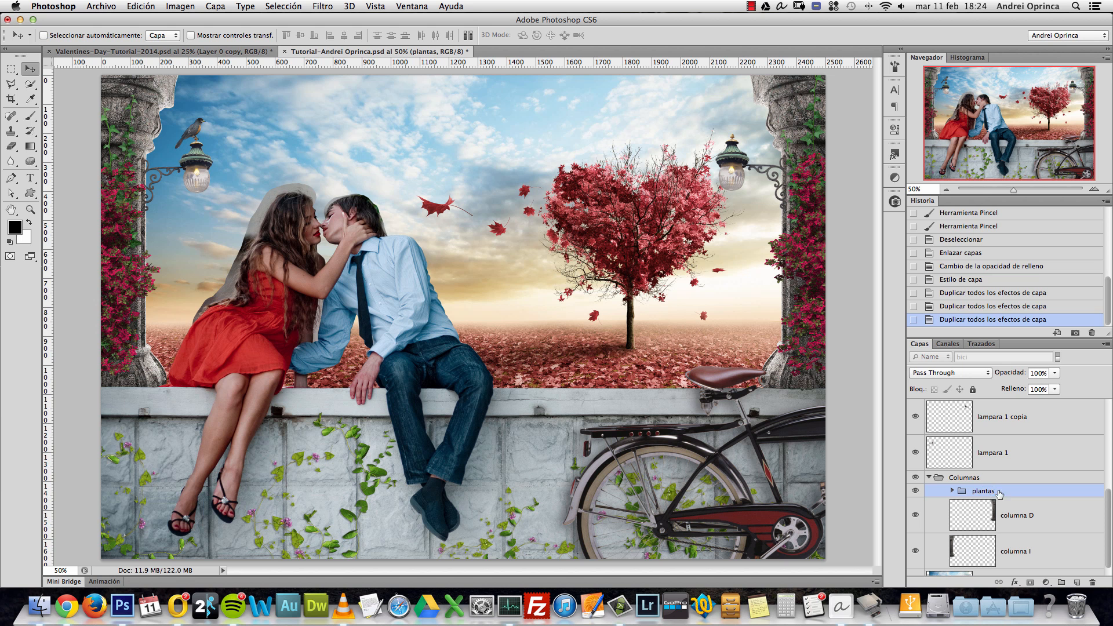
click(1046, 582)
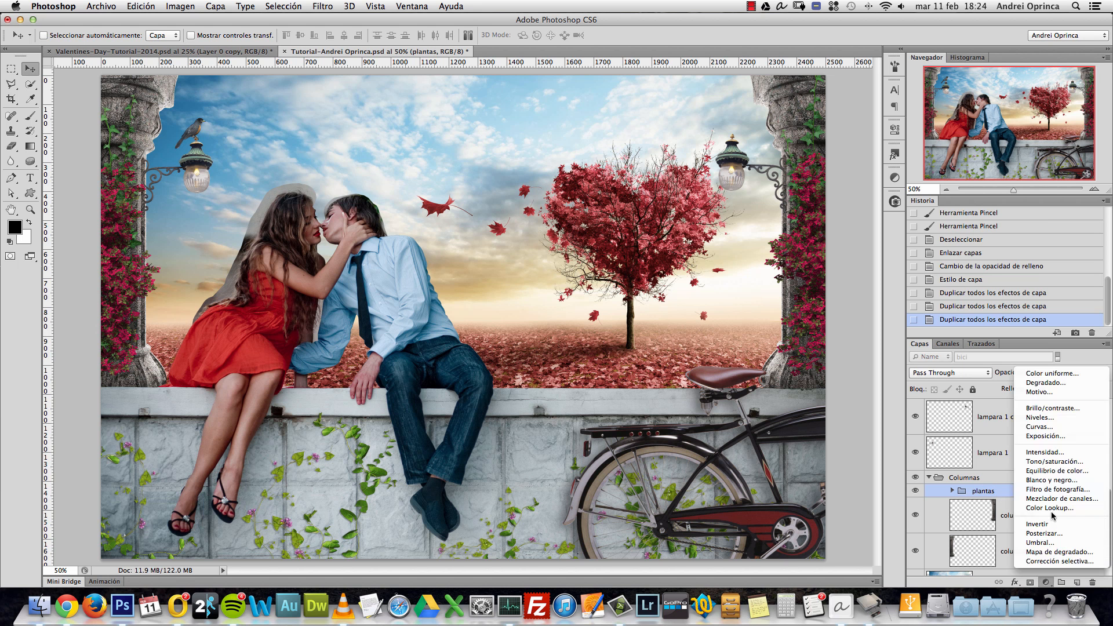
click(1049, 427)
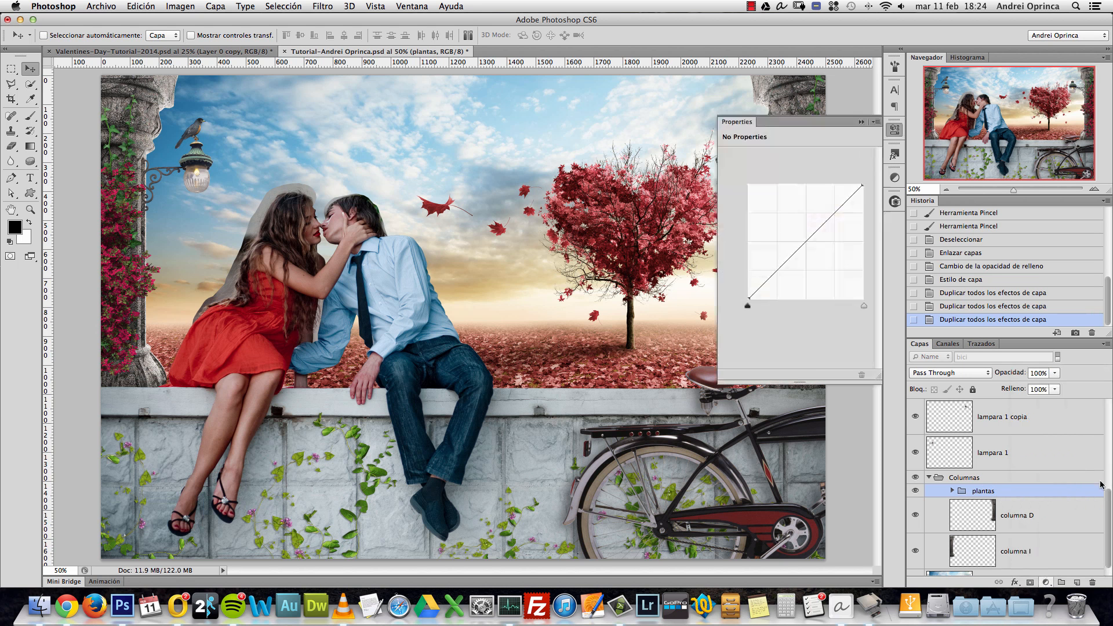
key(BackSpace)
Step: Add a Levels adjustment layer above the "plantas" group and clip it to that group with a clipping mask
click(1048, 582)
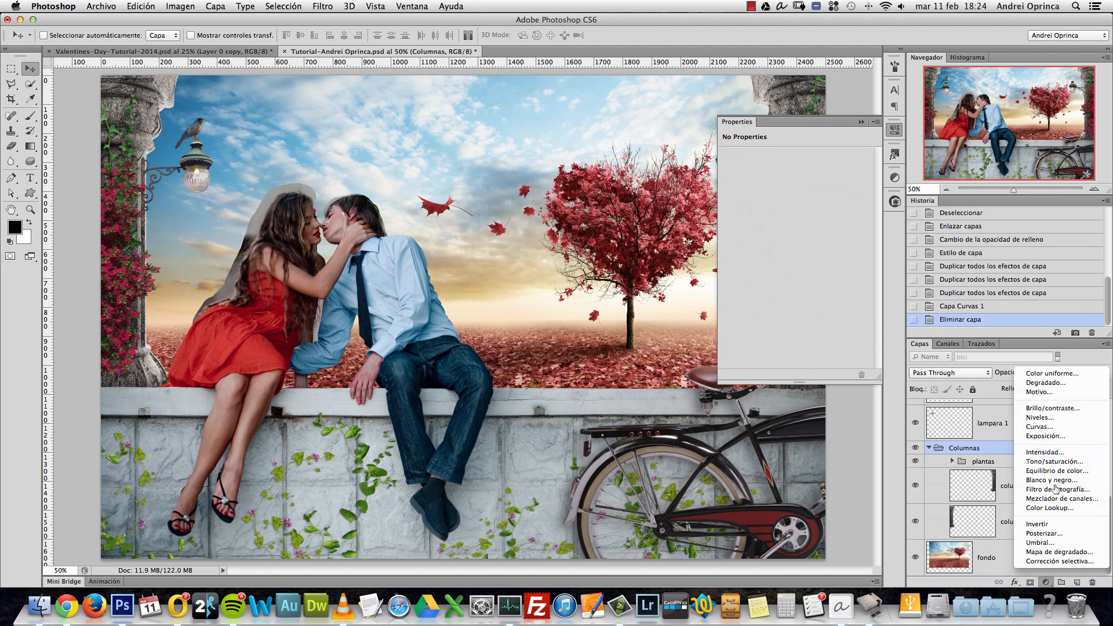
click(1049, 418)
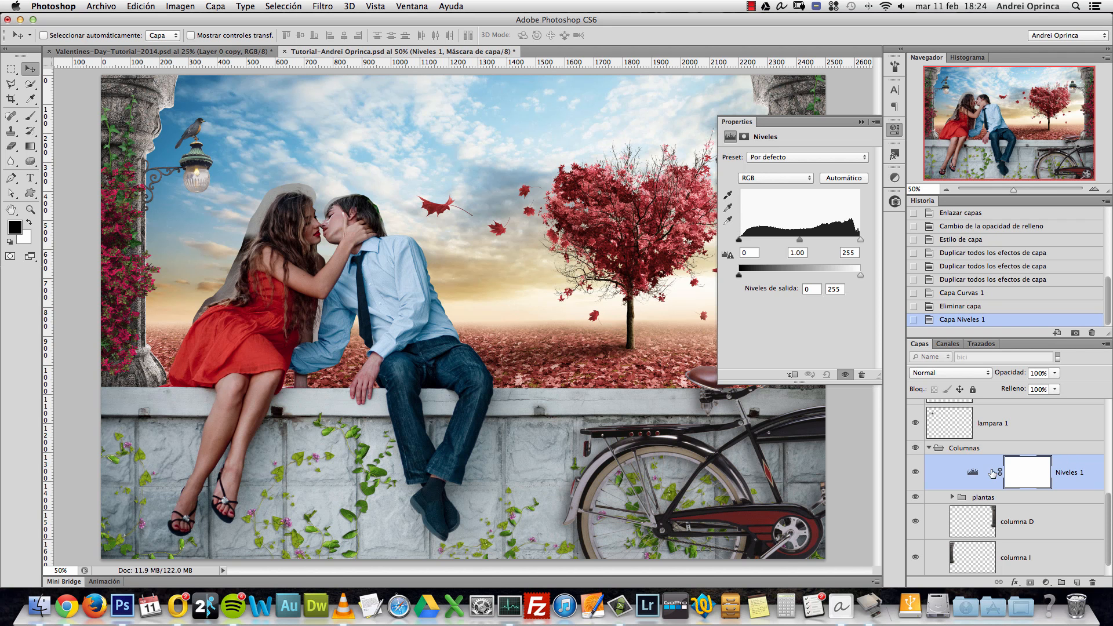
click(1004, 498)
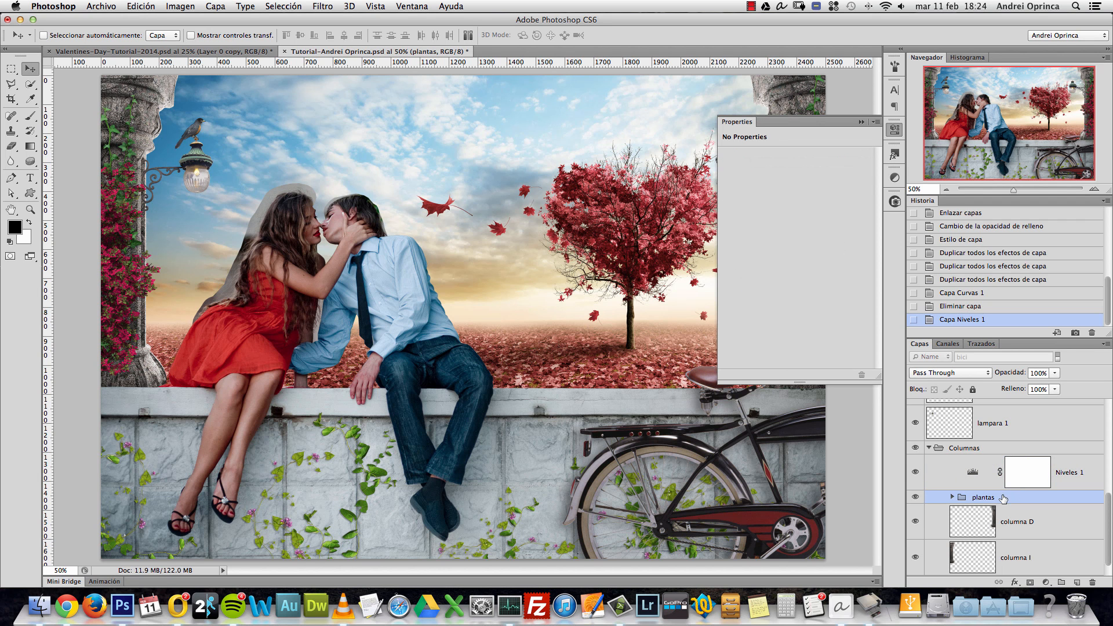
click(983, 470)
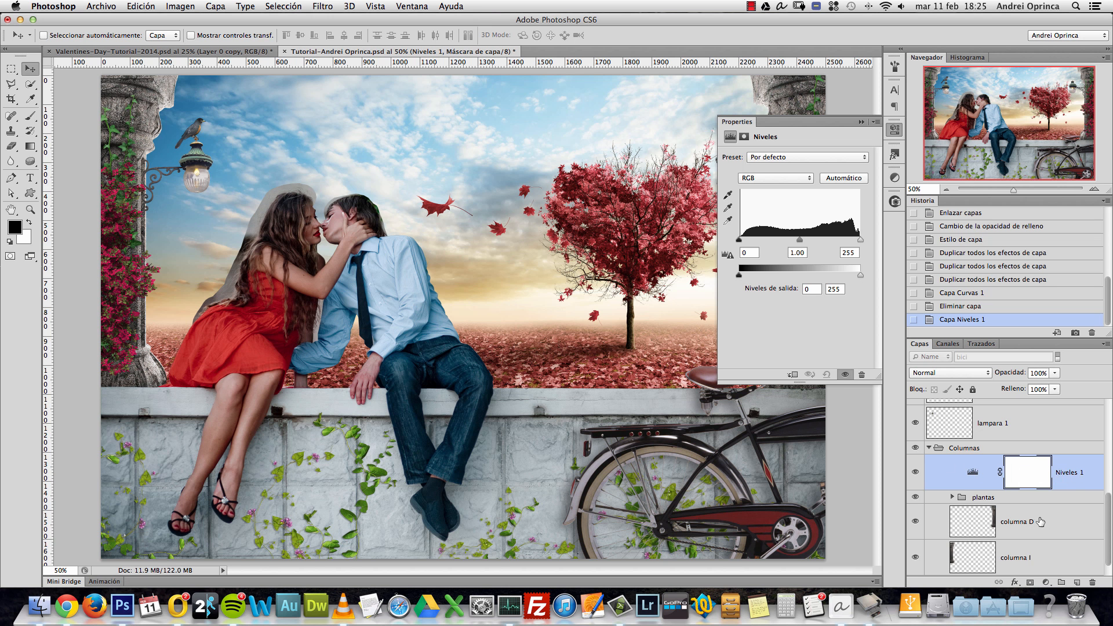
right_click(1068, 465)
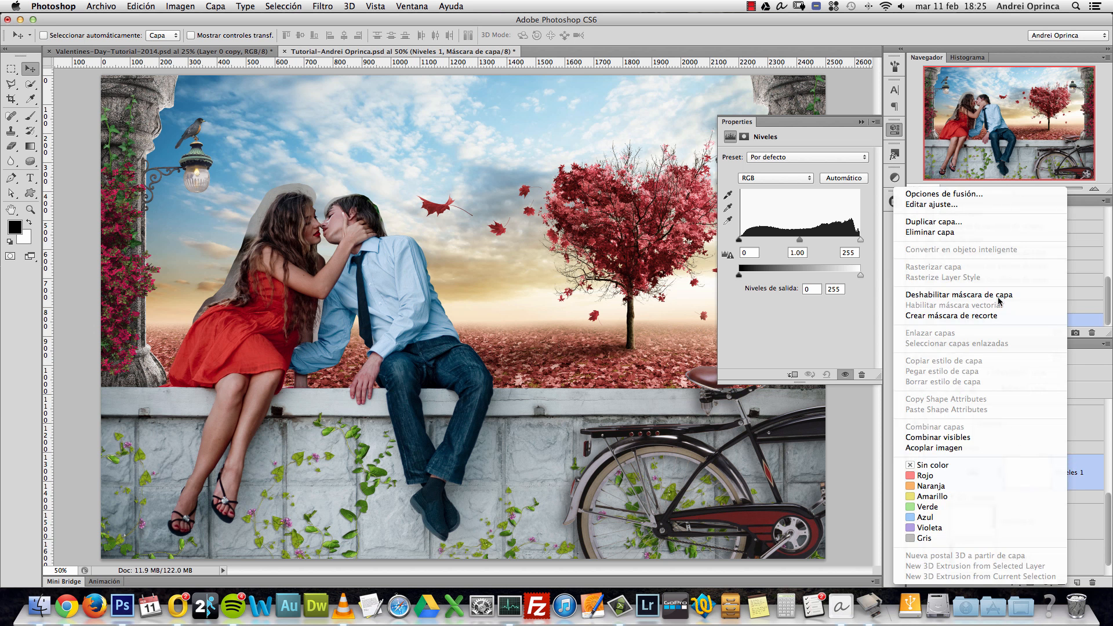
click(948, 316)
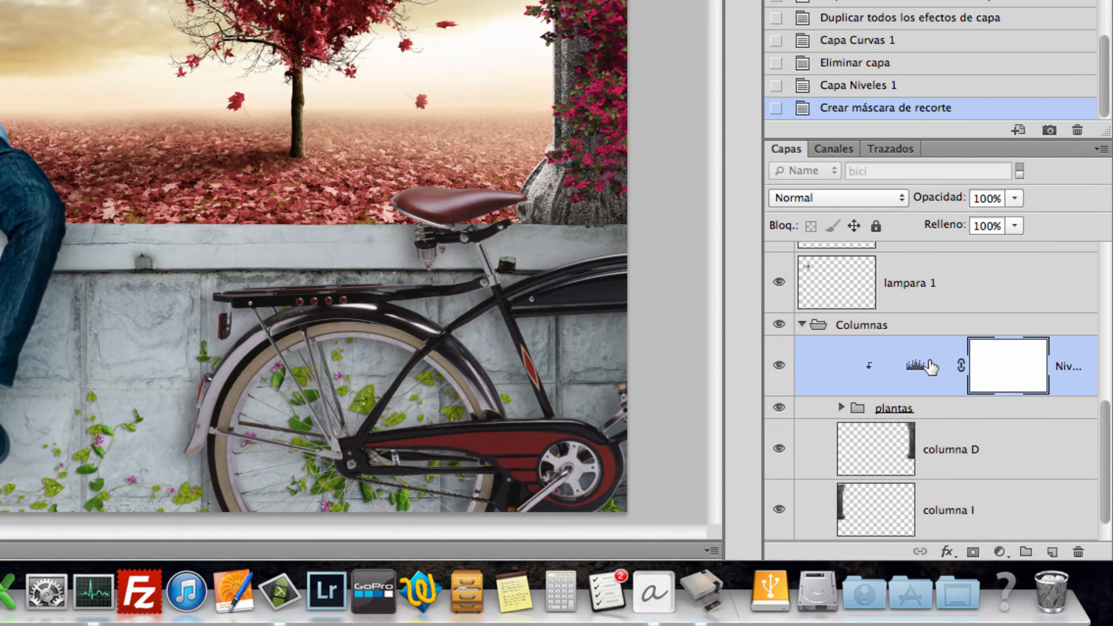
Step: Brighten the plants by setting the clipped Levels adjustment's midtones to 1.17 and white input level to 222
click(945, 410)
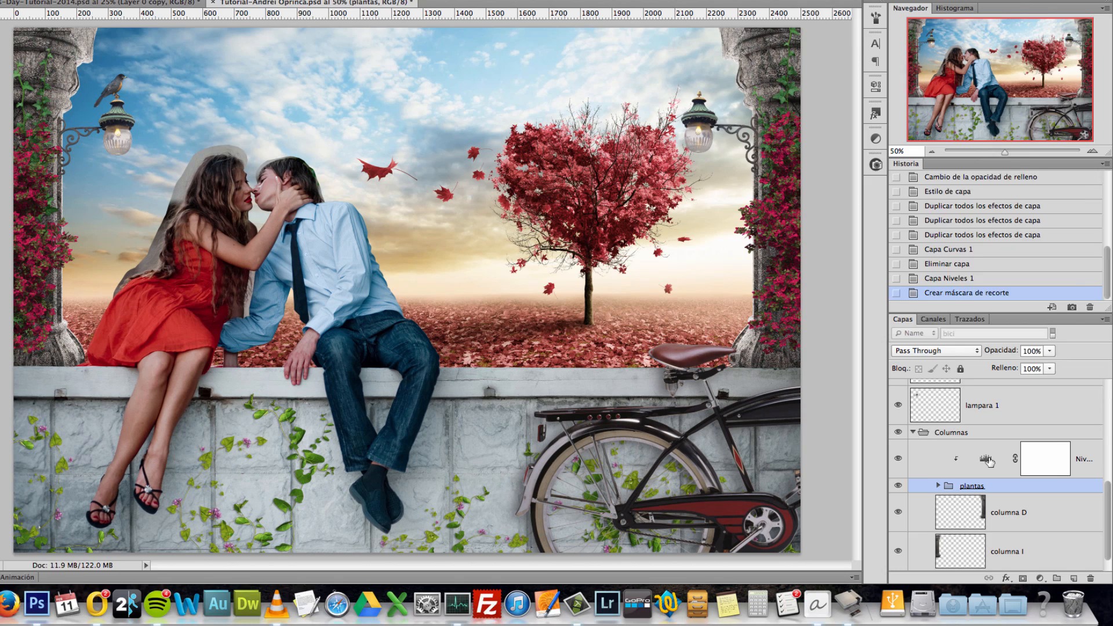
double_click(915, 365)
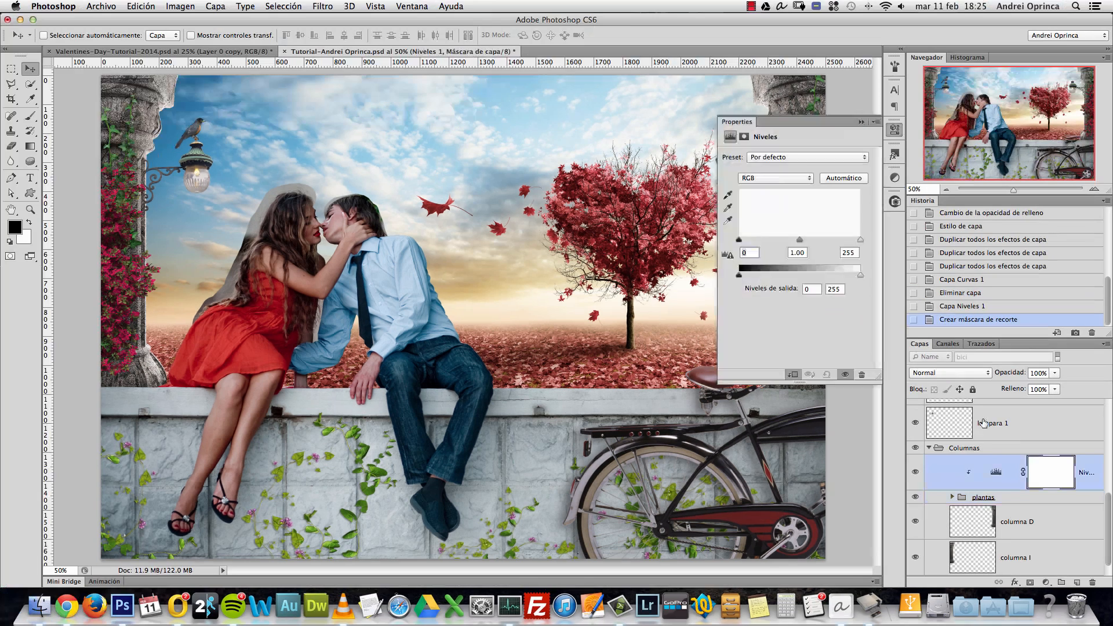
click(856, 255)
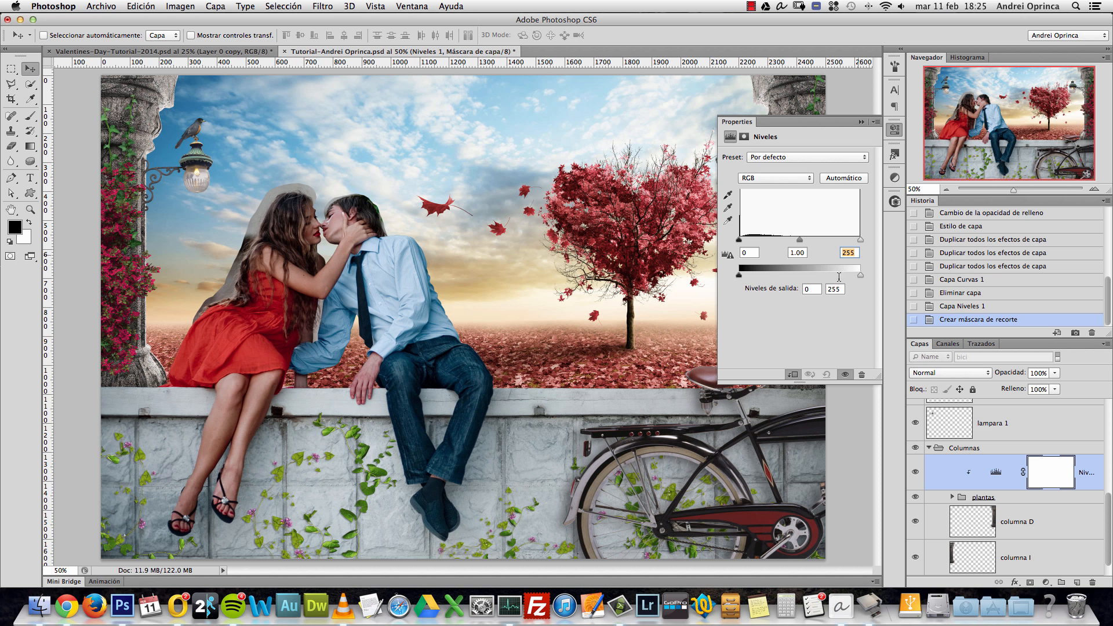
click(802, 253)
text(1.1)
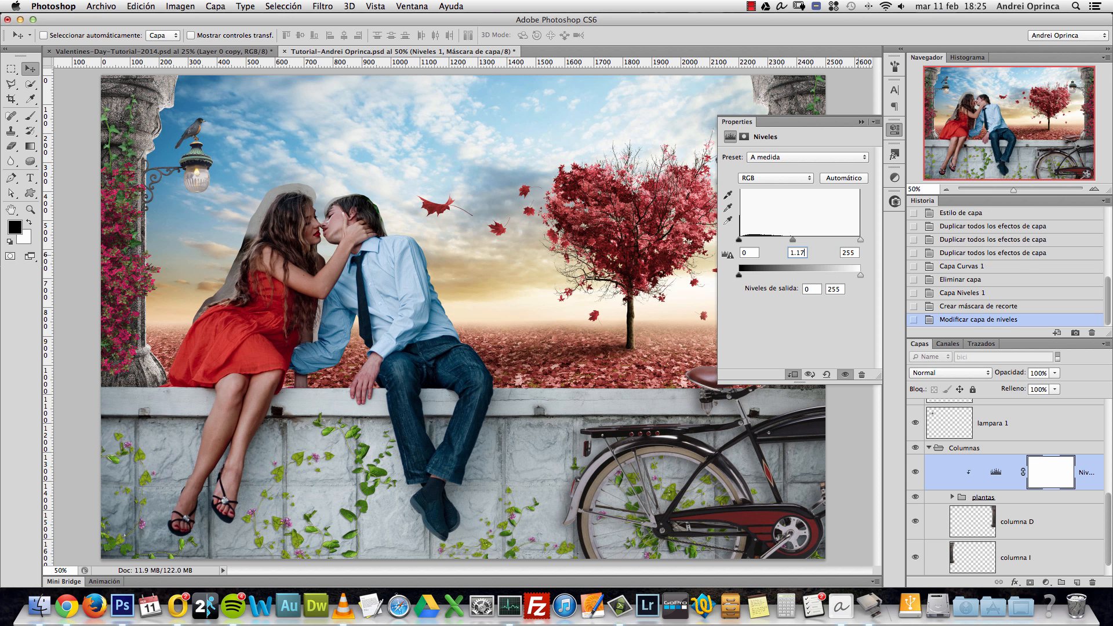
text(7)
key(Tab)
text(222)
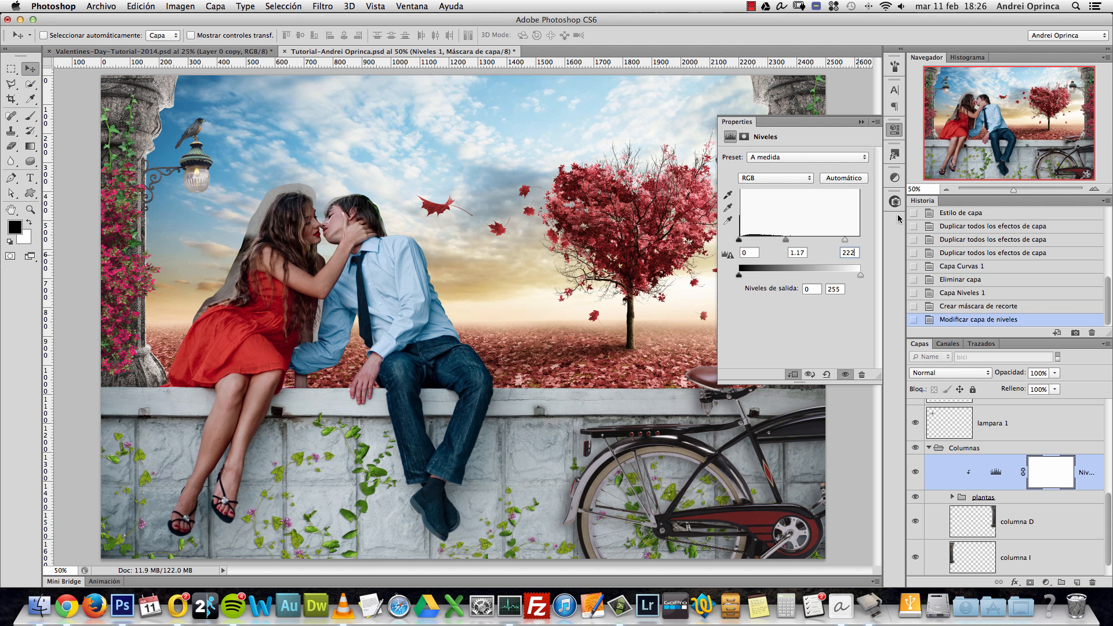
click(860, 123)
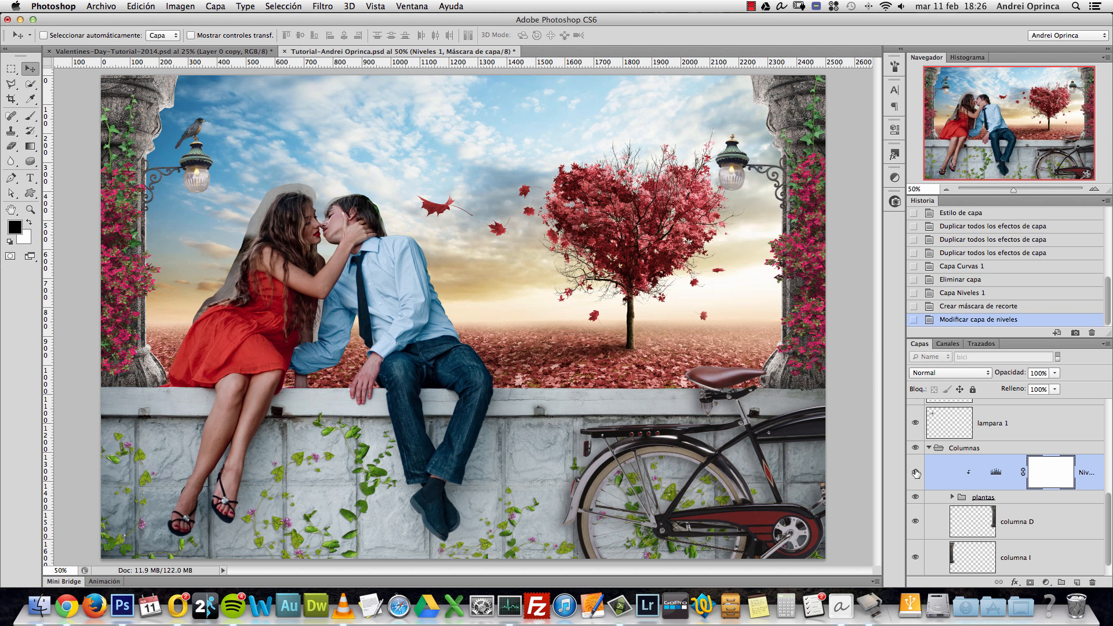
Step: Toggle the Levels adjustment layer's visibility to compare the plants with and without it
click(916, 474)
click(916, 473)
click(916, 473)
click(917, 473)
click(916, 472)
click(916, 472)
Step: Try a slightly different green for the colour overlay of the "enredadera 1" layer
scroll(1060, 509, down, 1)
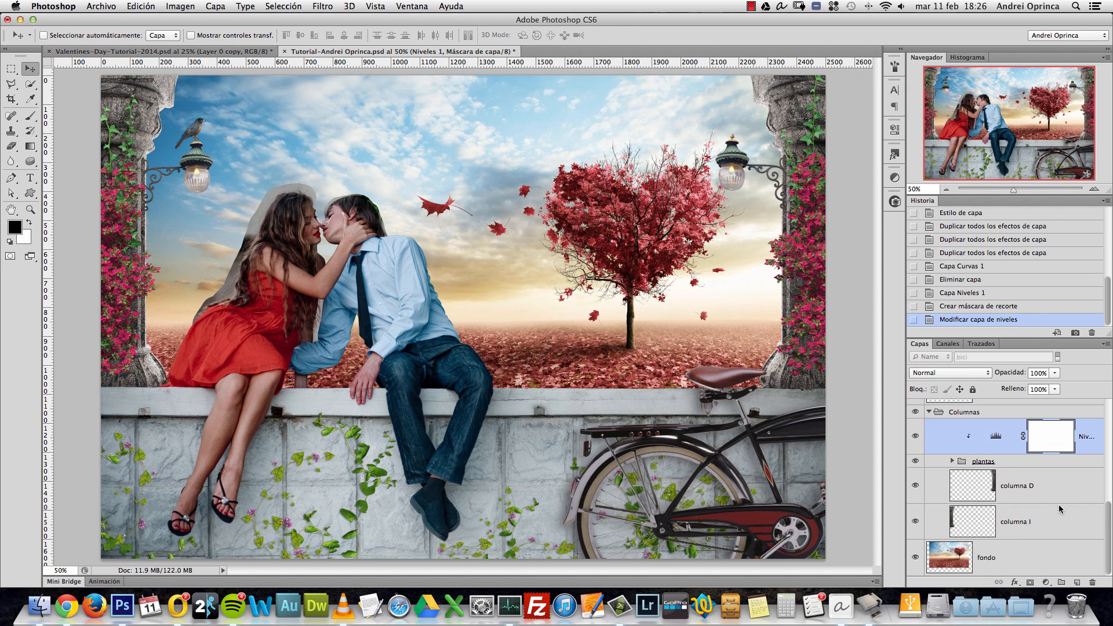
click(952, 461)
scroll(1060, 484, down, 3)
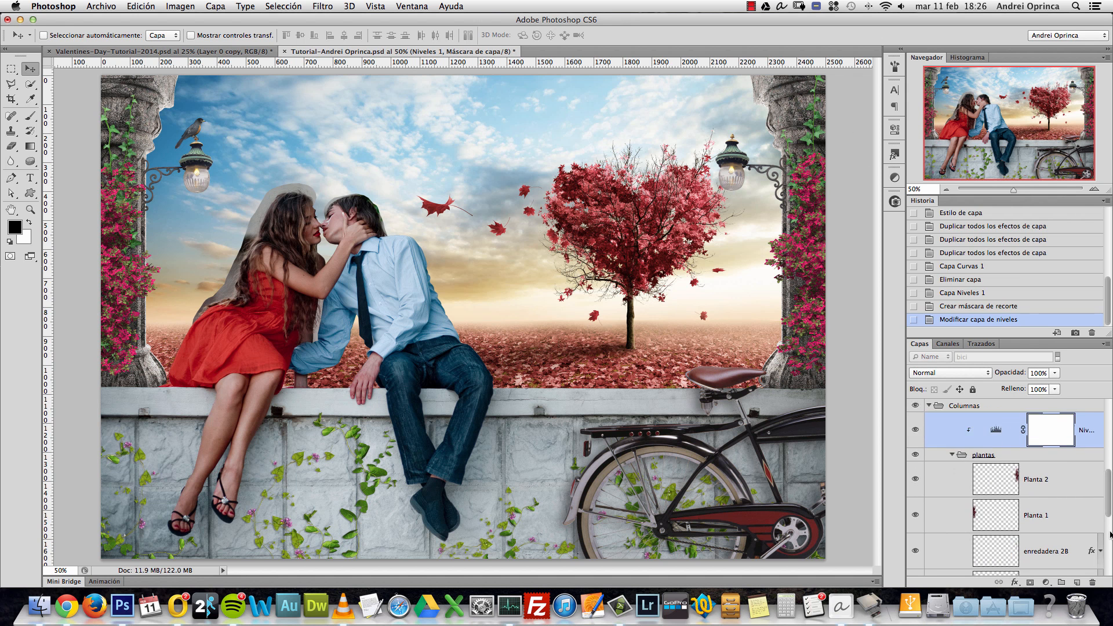
double_click(1067, 478)
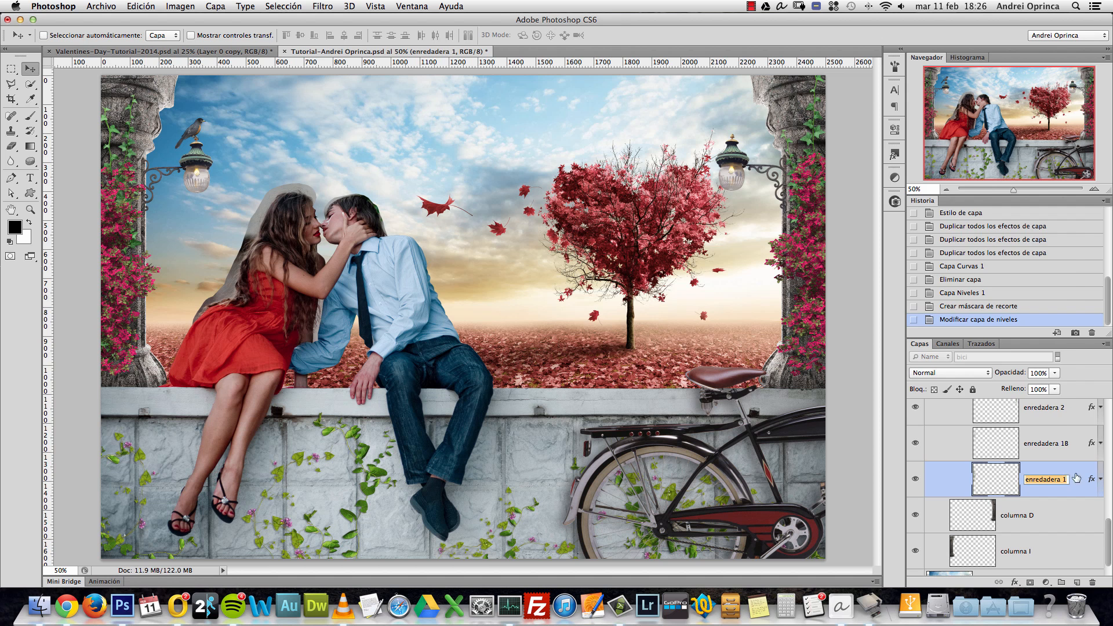
double_click(1076, 478)
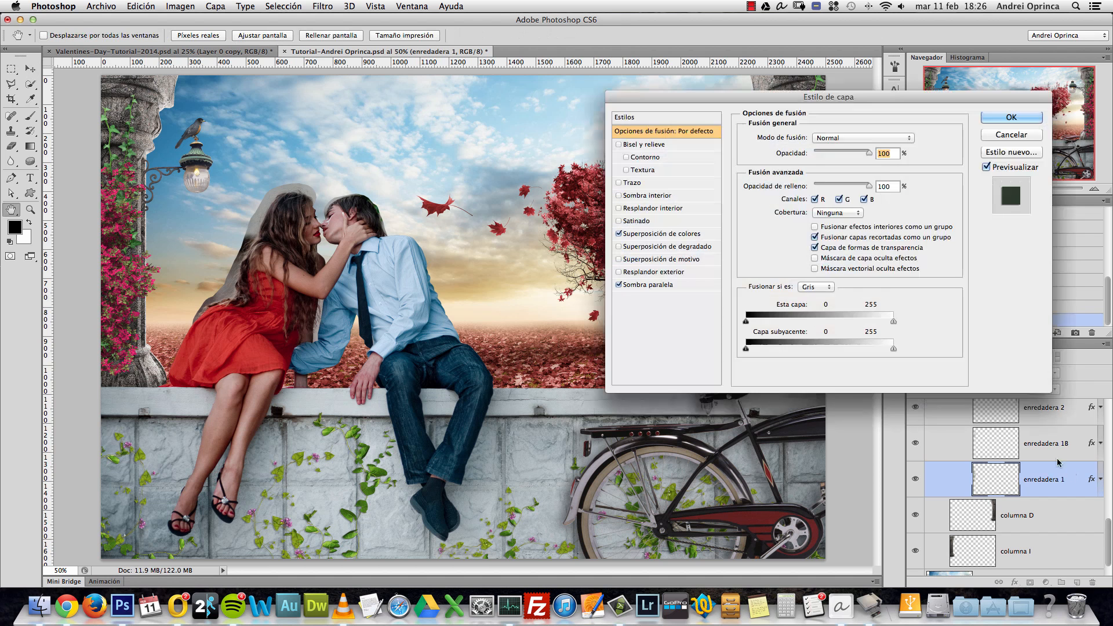
click(671, 235)
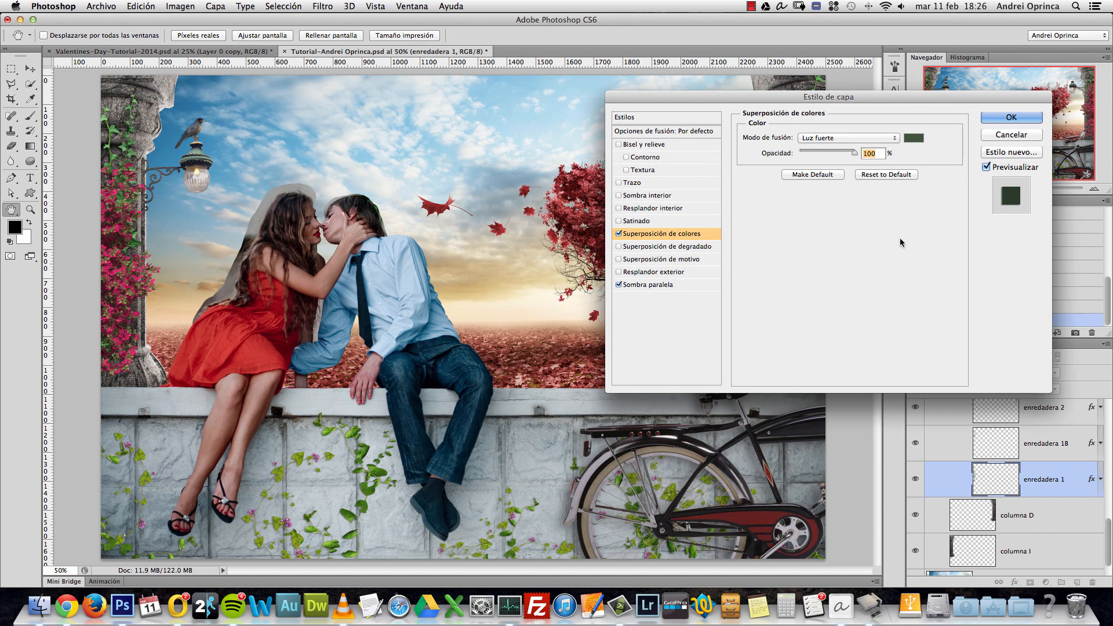
drag(947, 100, 933, 217)
click(900, 257)
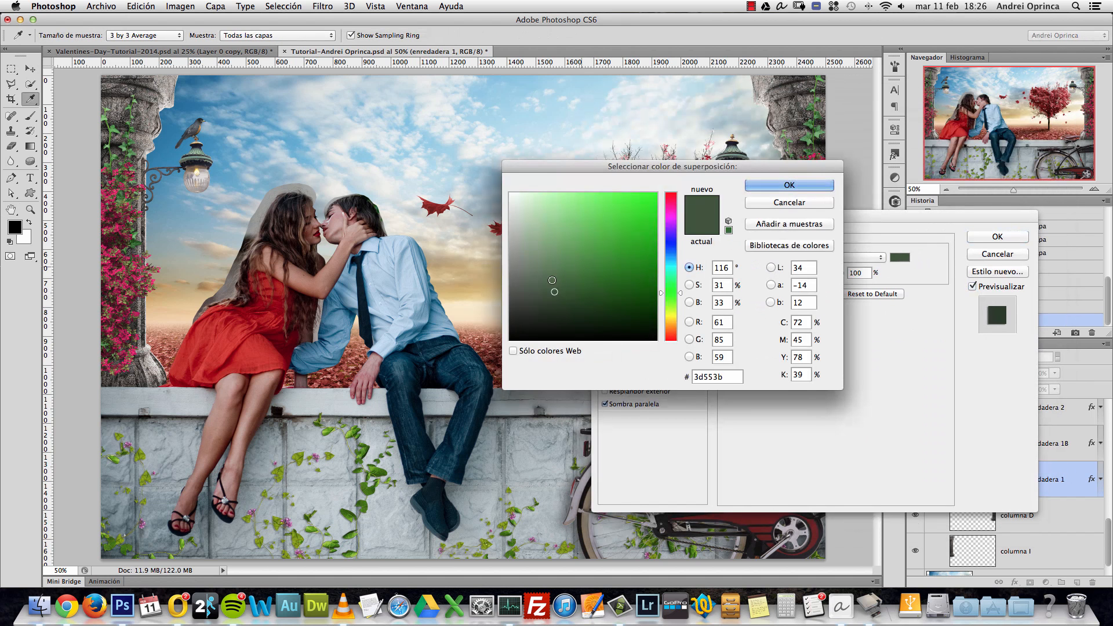
mouse_move(545, 281)
mouse_down()
mouse_move(524, 296)
mouse_move(546, 287)
mouse_up()
click(789, 185)
click(997, 237)
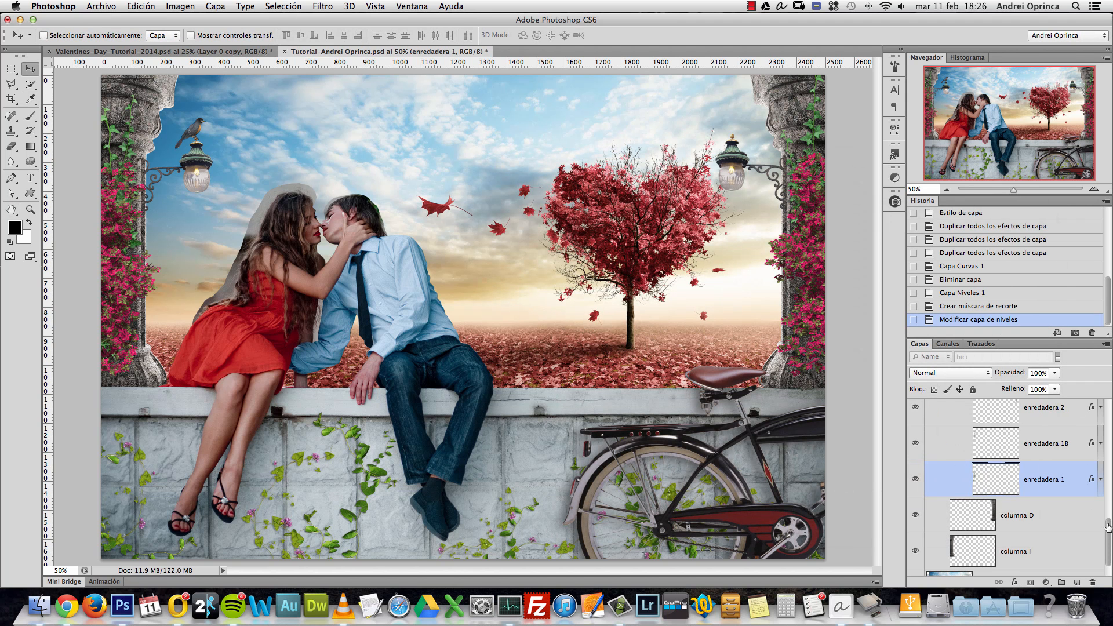
scroll(1086, 479, up, 5)
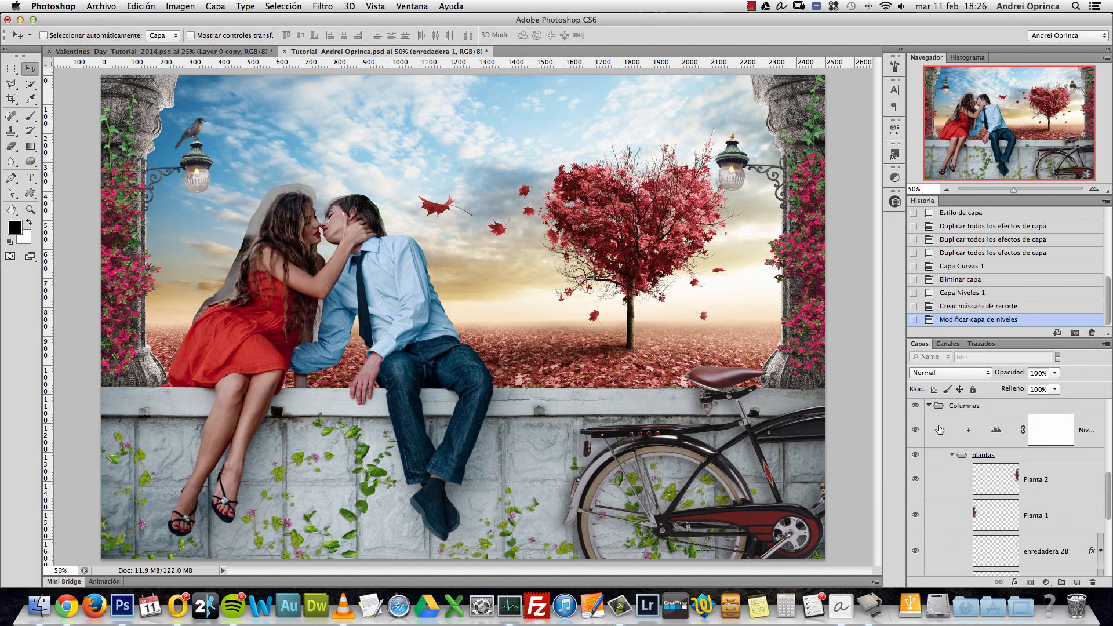
click(952, 454)
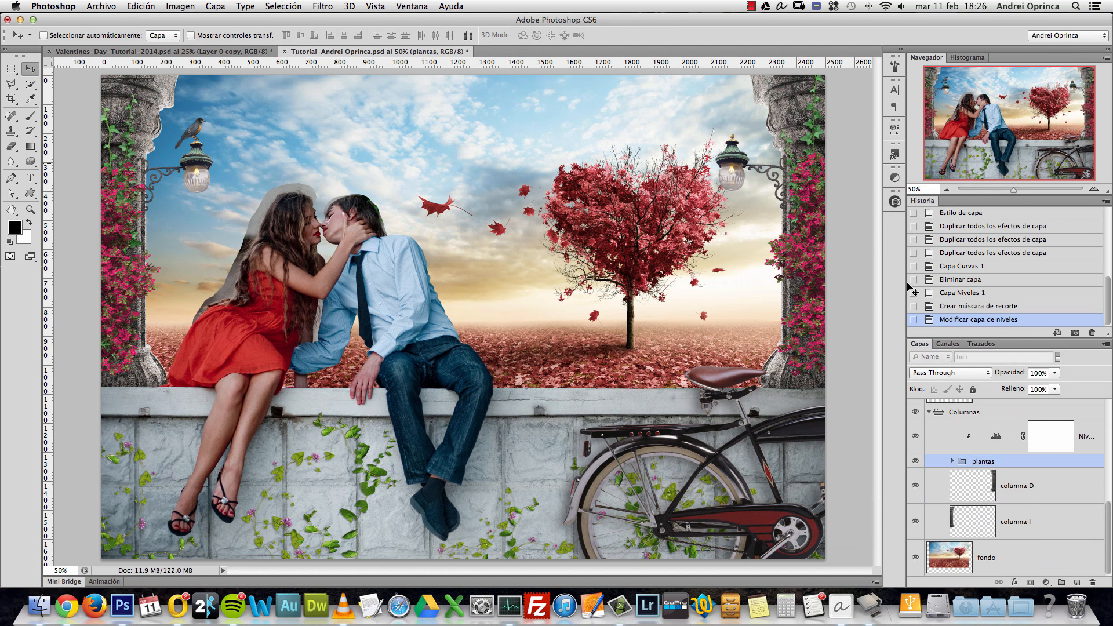
click(951, 461)
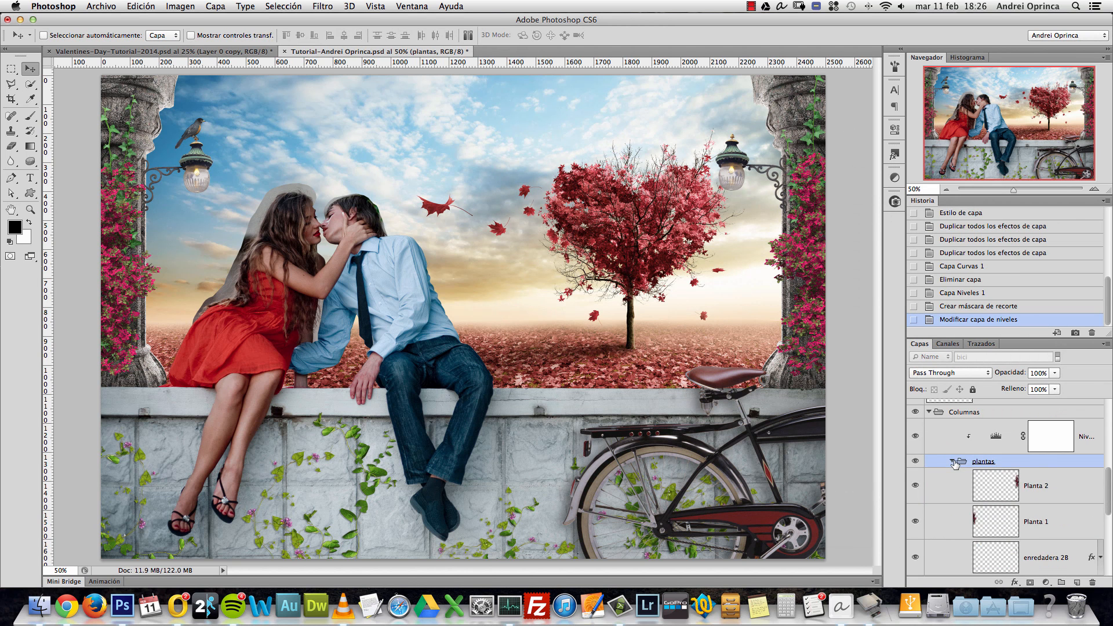
click(952, 461)
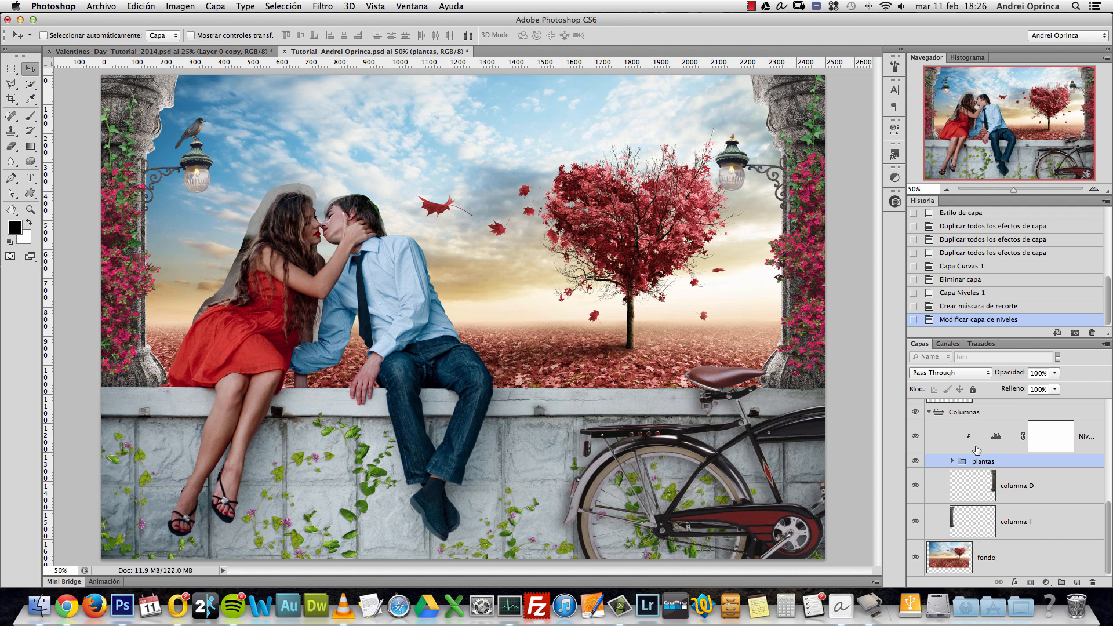
Step: Check the colour overlay settings of the "enredadera 2B" layer inside the "plantas" group
click(951, 462)
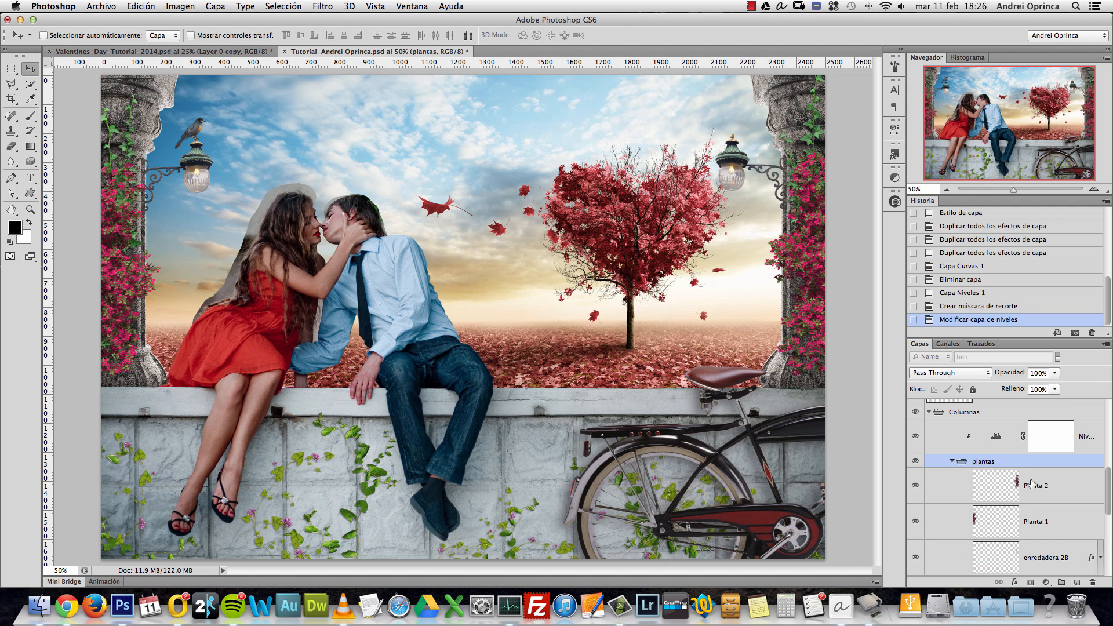
scroll(1109, 476, down, 3)
double_click(1066, 480)
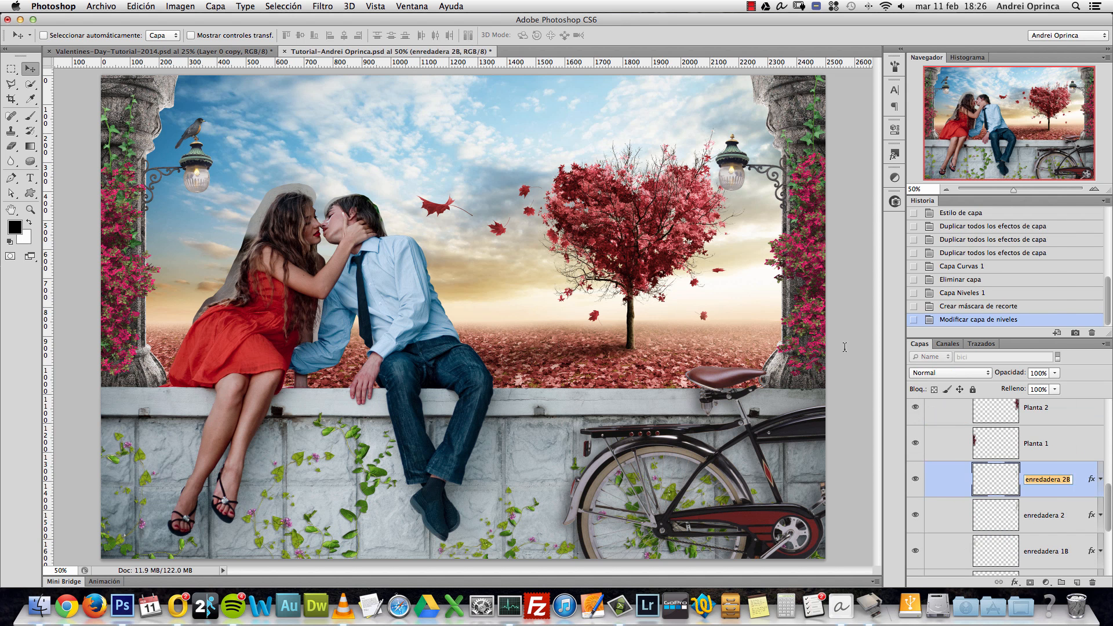
double_click(1079, 480)
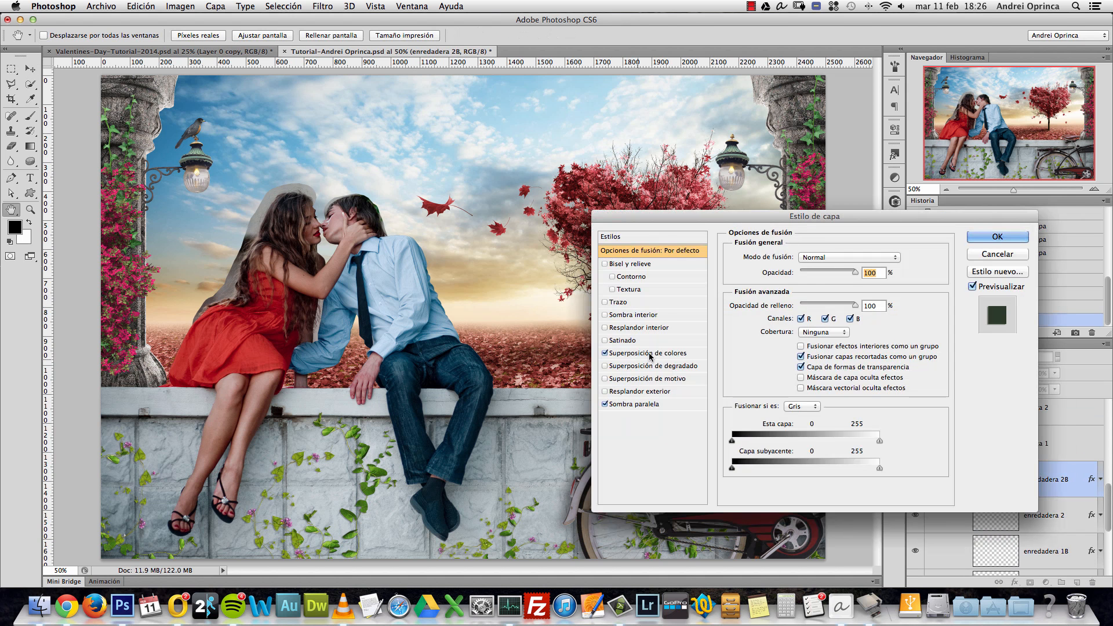
click(632, 352)
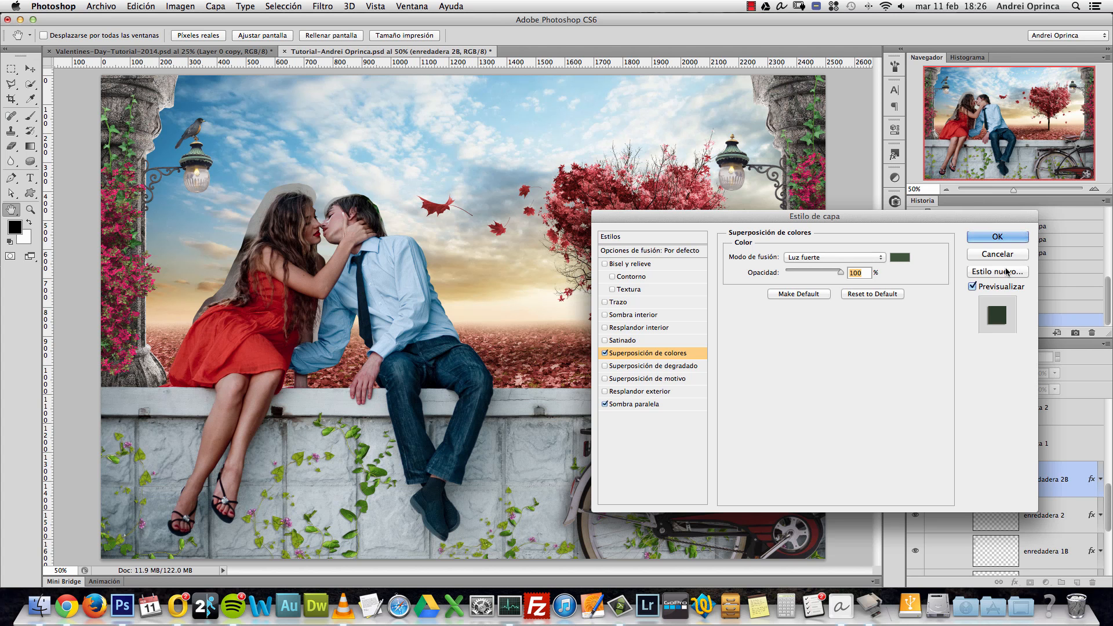
key(Escape)
Step: Collapse the "plantas" group again and select it
drag(1109, 494, 1107, 465)
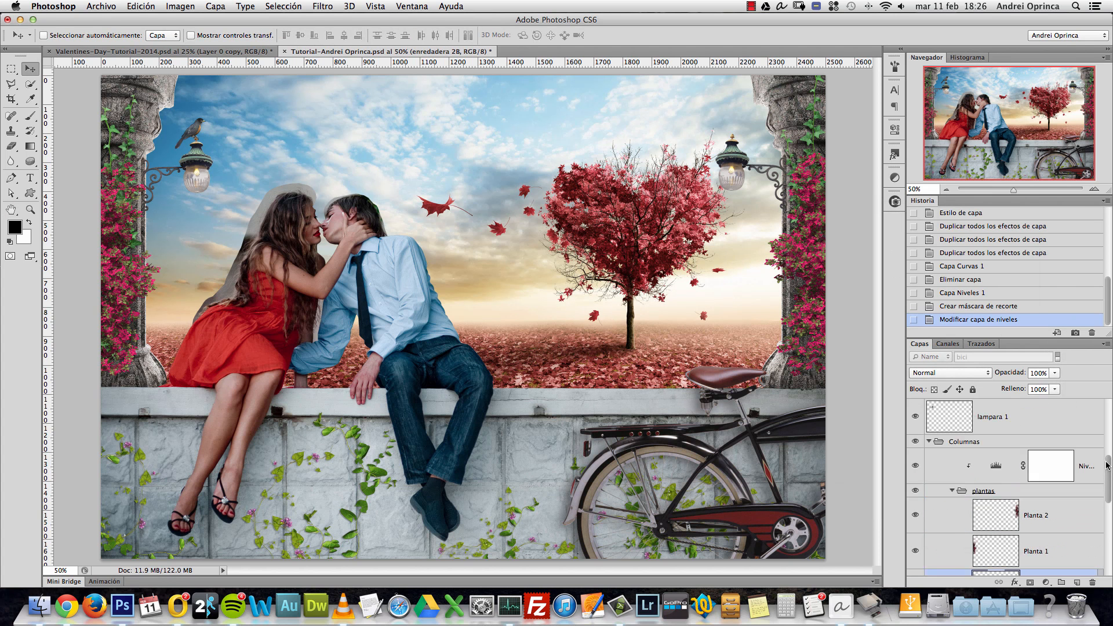
click(952, 490)
click(1005, 490)
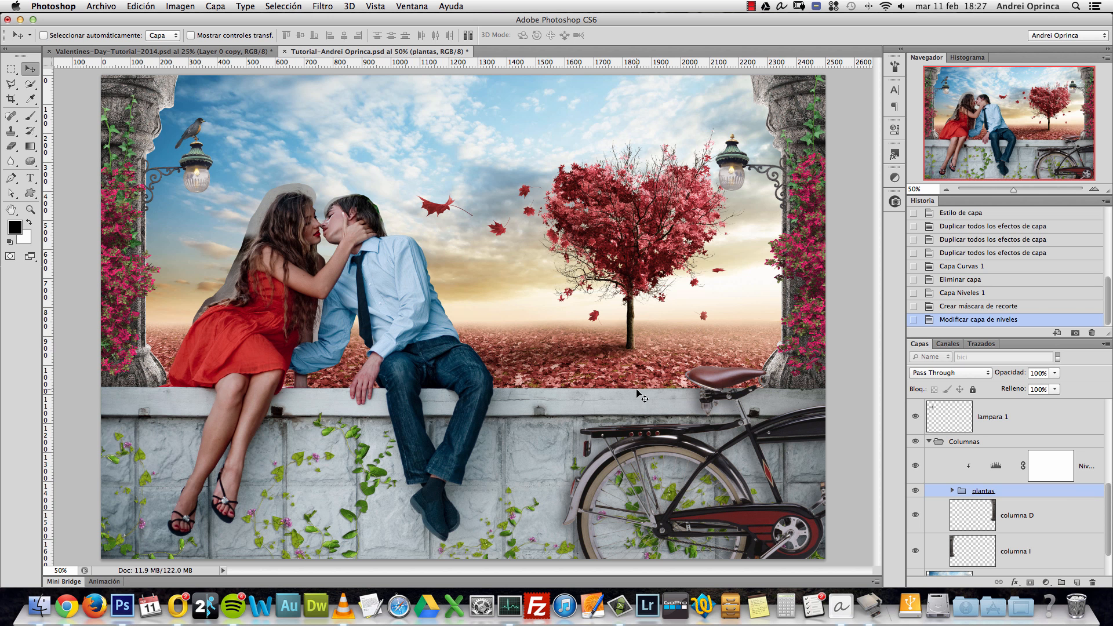
Step: Add a Levels adjustment layer directly above the "pareja" layer
super+click(400, 276)
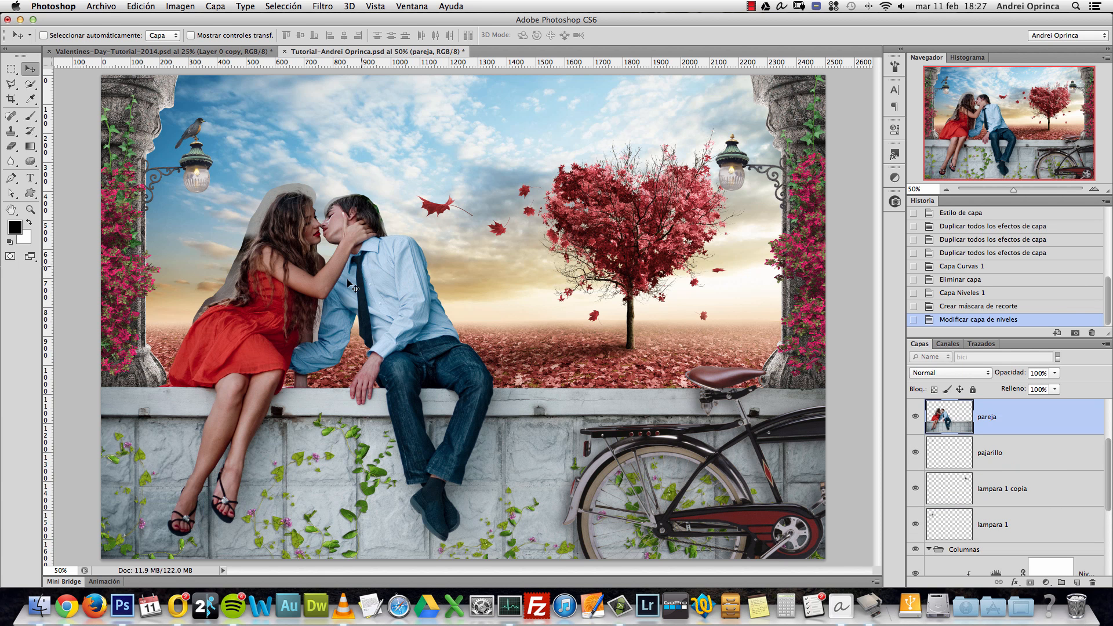
key(super+1)
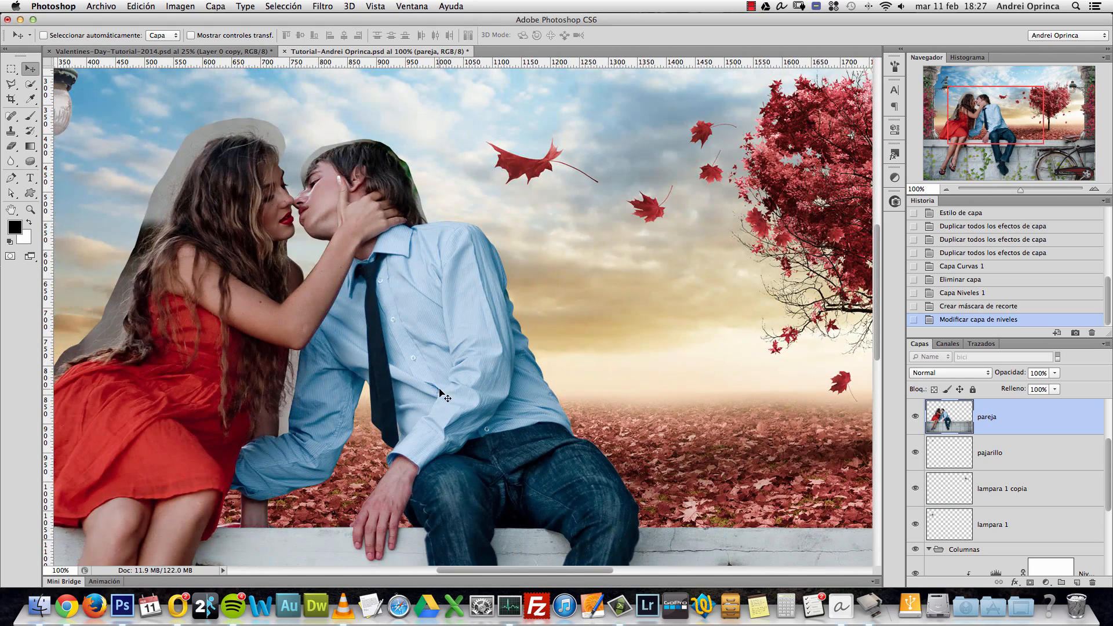
alt+click(440, 390)
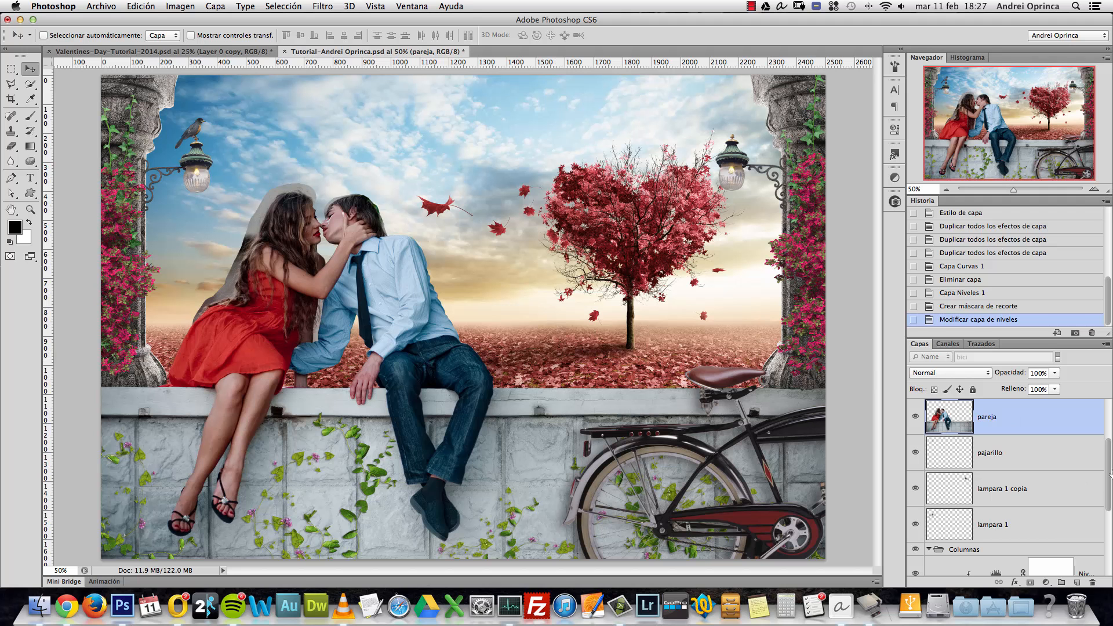
scroll(1107, 462, up, 1)
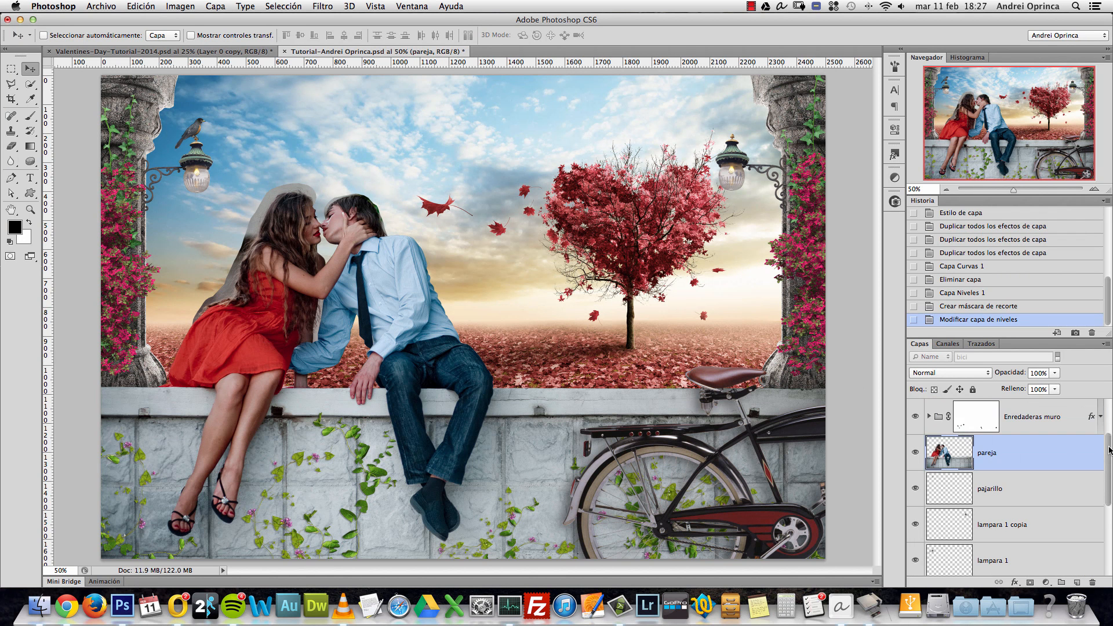
click(1047, 582)
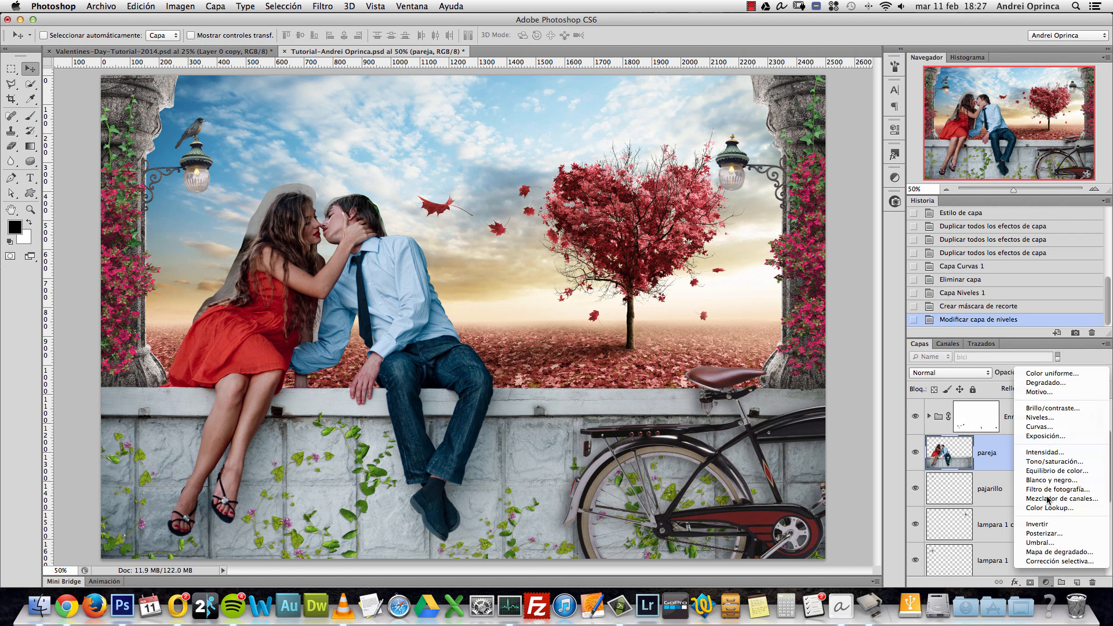
click(1041, 417)
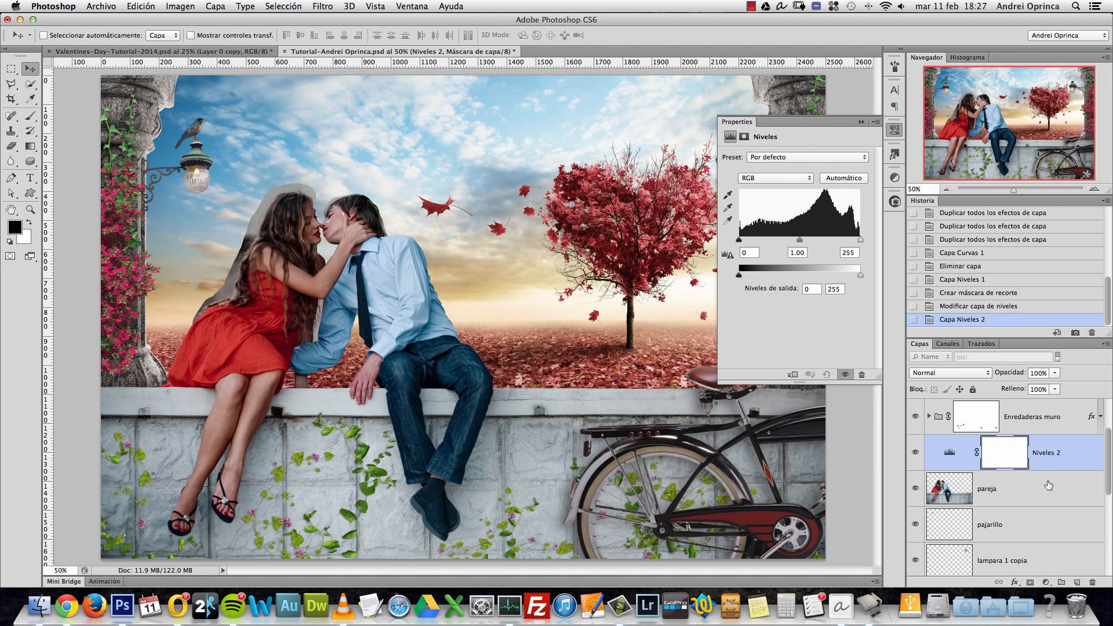
Step: Turn the new Levels adjustment into a clipping mask so that it affects only the "pareja" layer
right_click(1075, 450)
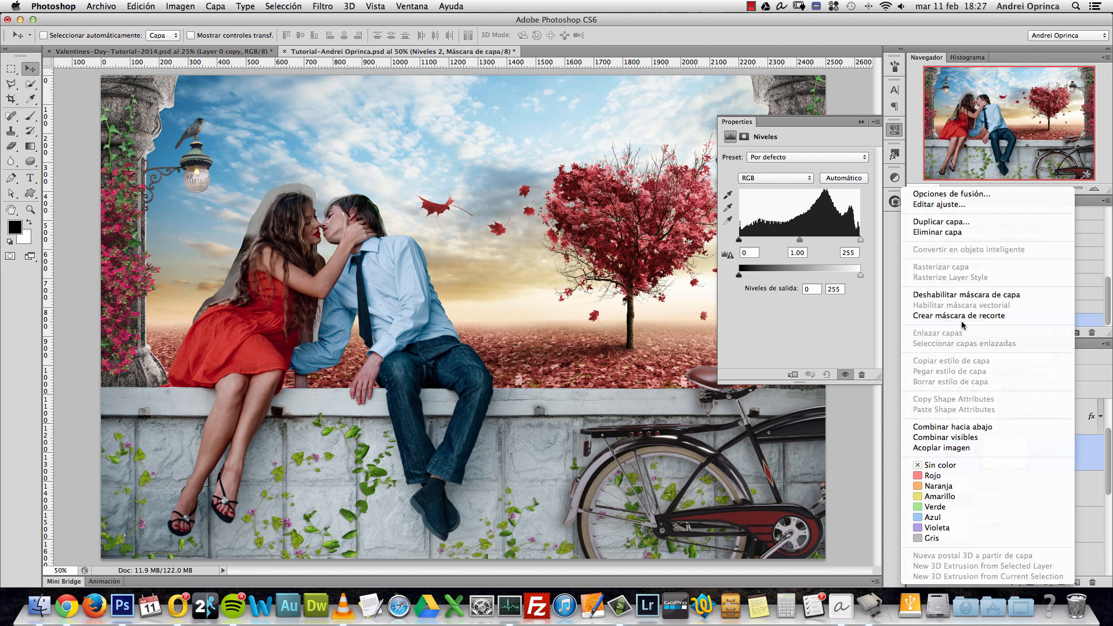
click(1088, 433)
click(1083, 451)
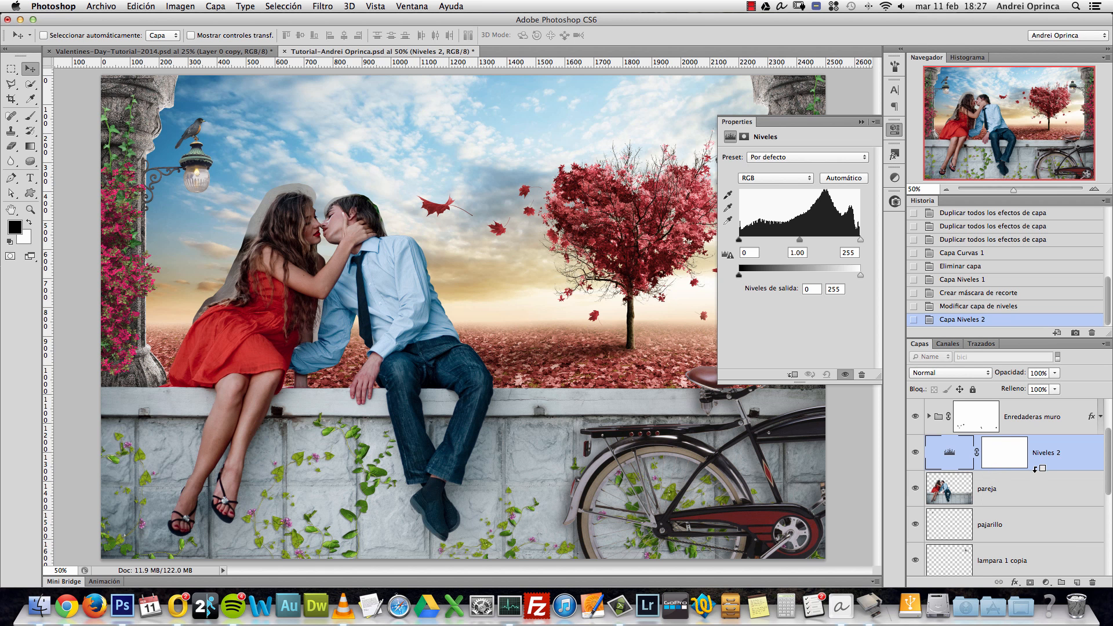
alt+click(1033, 471)
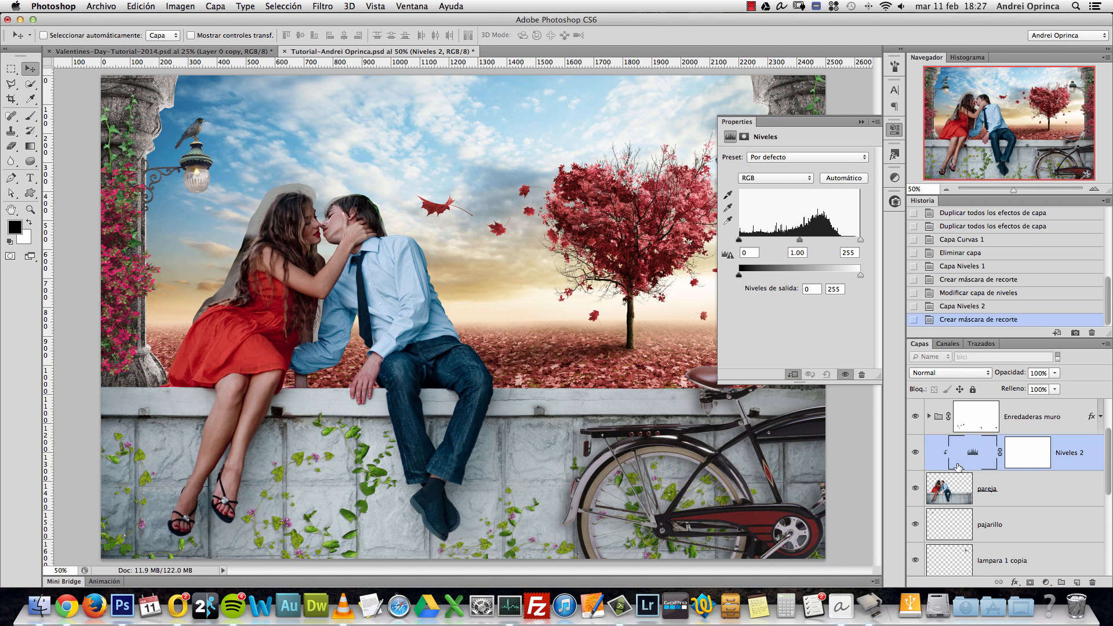
alt+click(1035, 471)
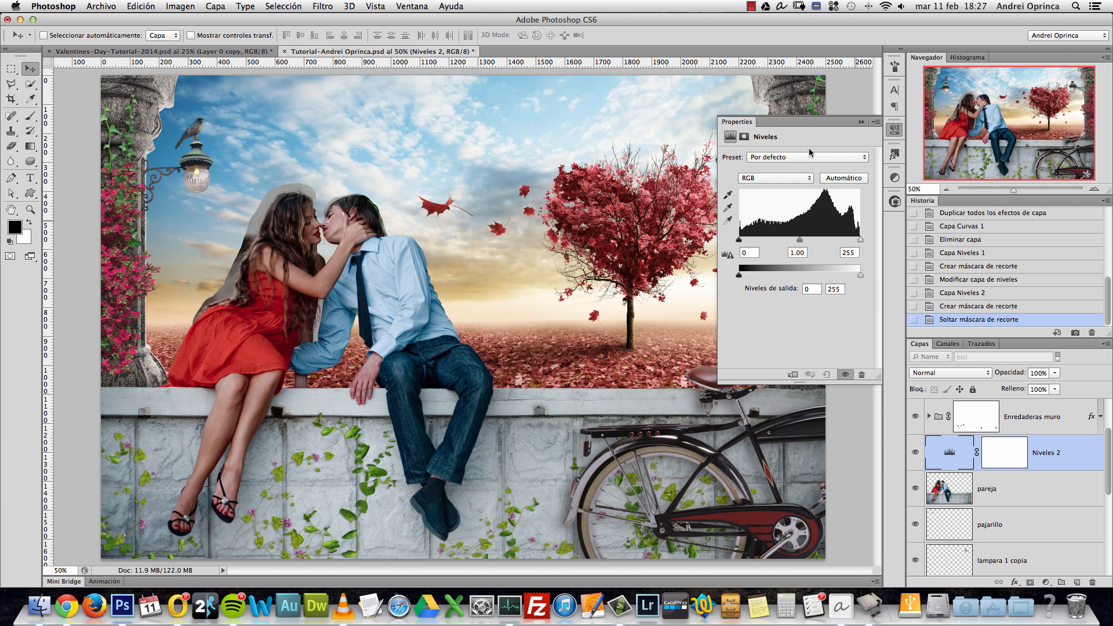
click(793, 376)
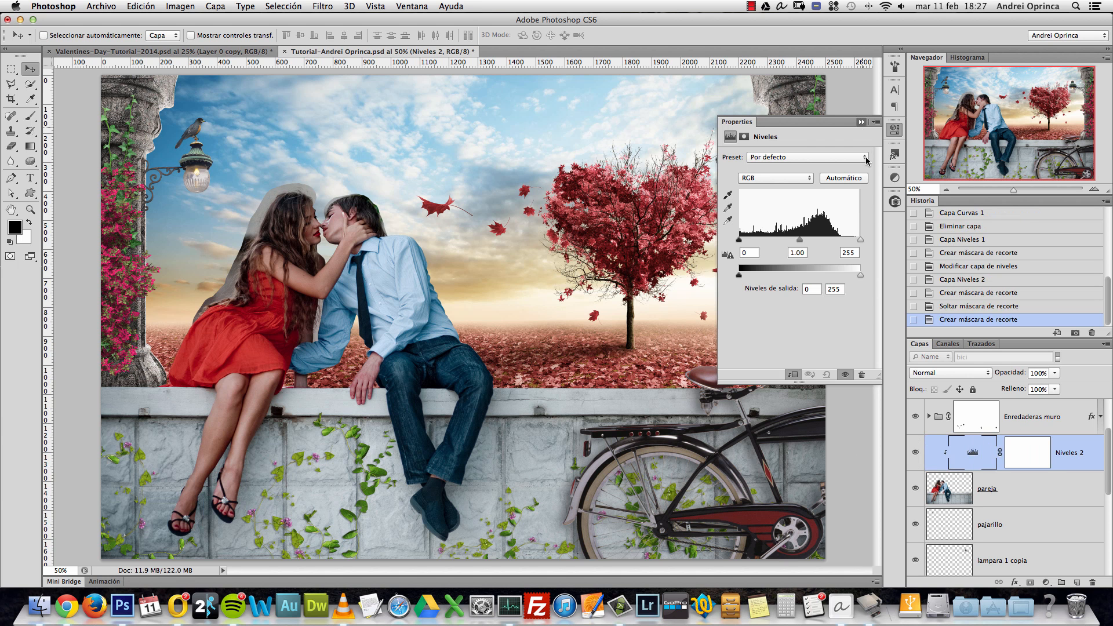
Step: Brighten the couple in the clipped Levels adjustment with a midtone value of 1.23 and a white input of 242
click(861, 122)
double_click(977, 452)
key(Tab)
text(1.2)
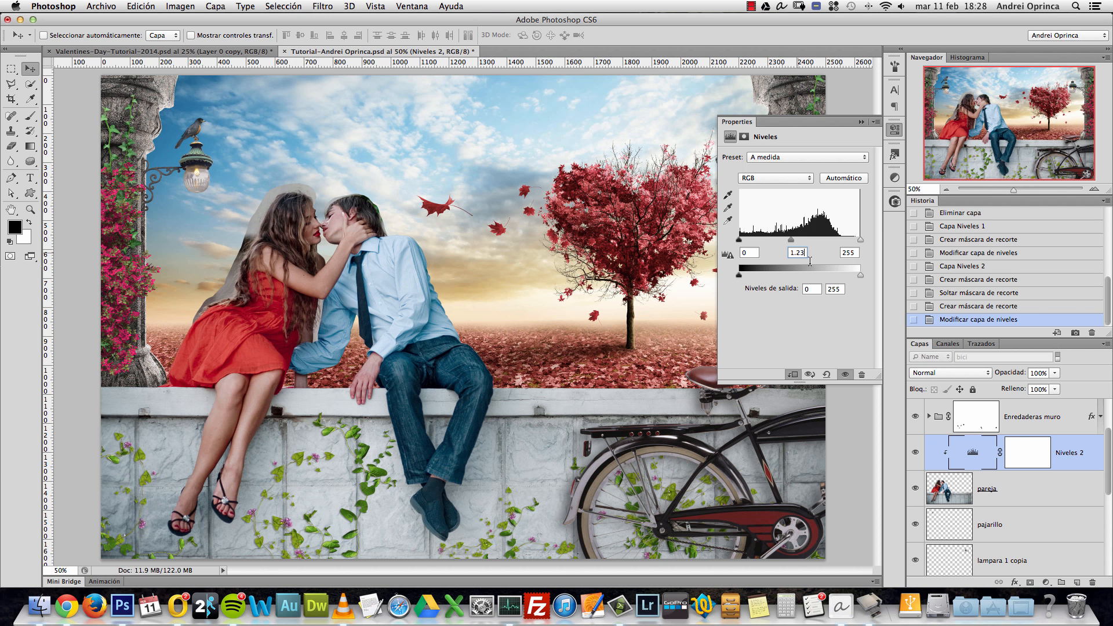
key(Tab)
text(242)
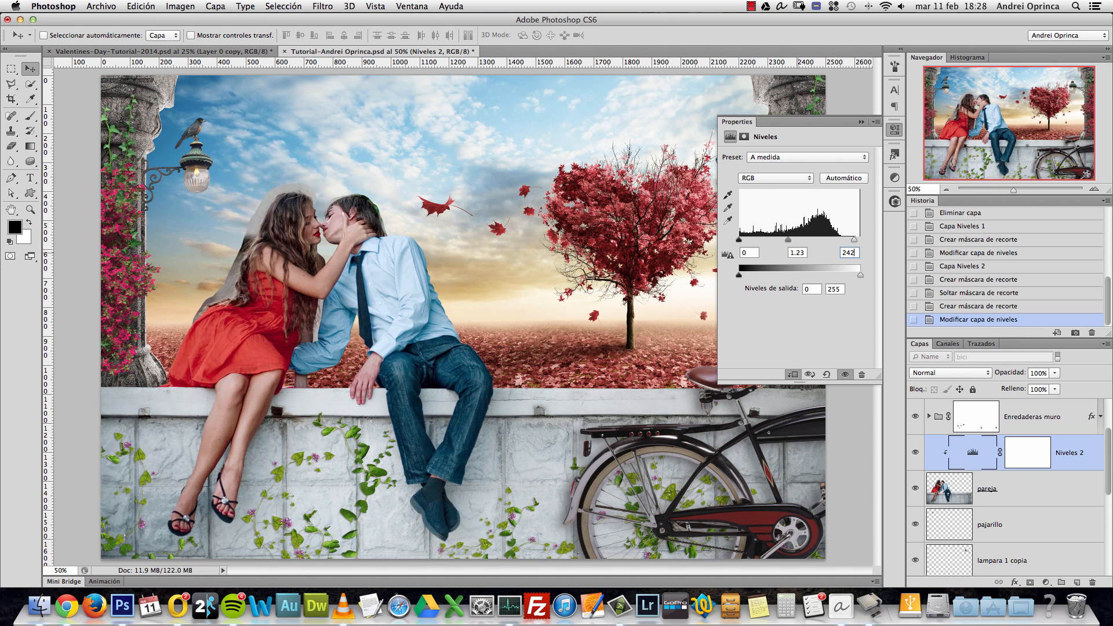
click(861, 122)
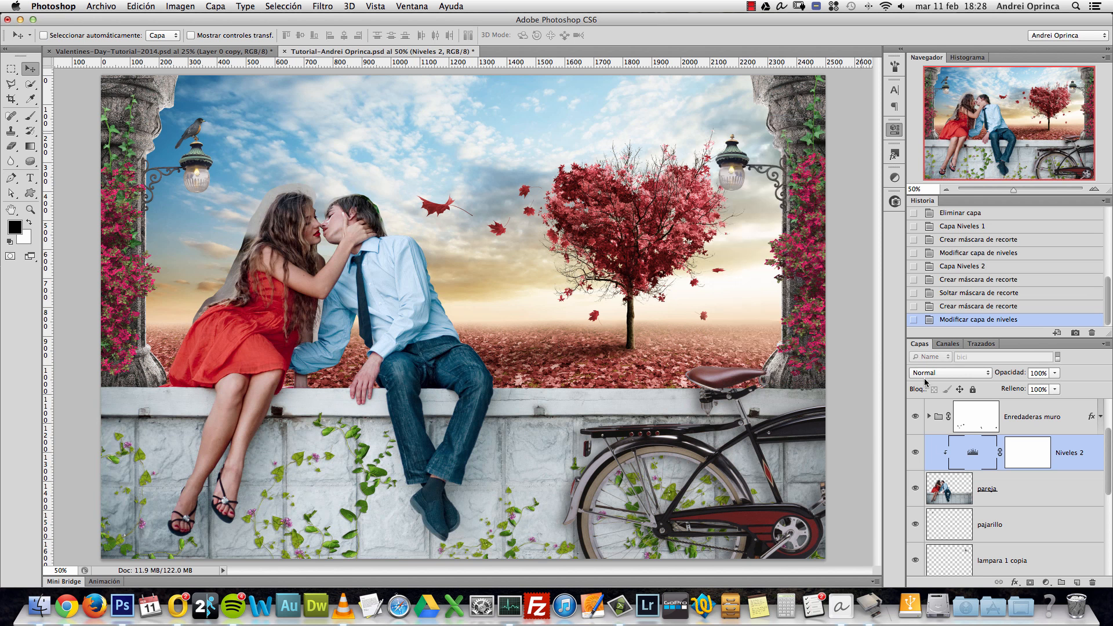
Step: Toggle the couple's Levels adjustment off and on to compare the image with and without it
click(916, 454)
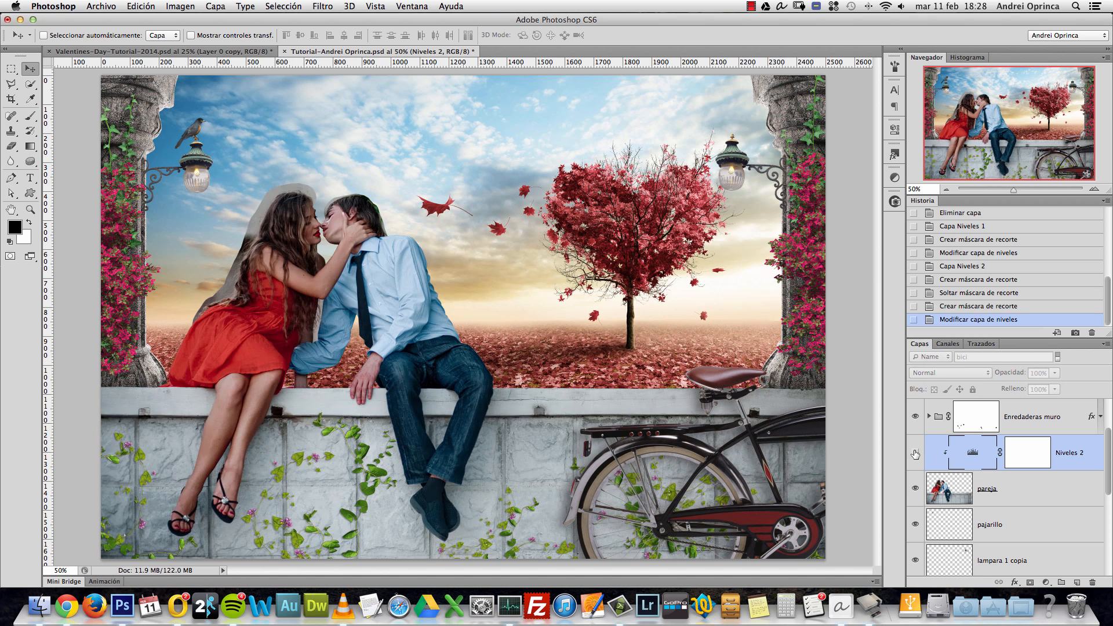
click(916, 454)
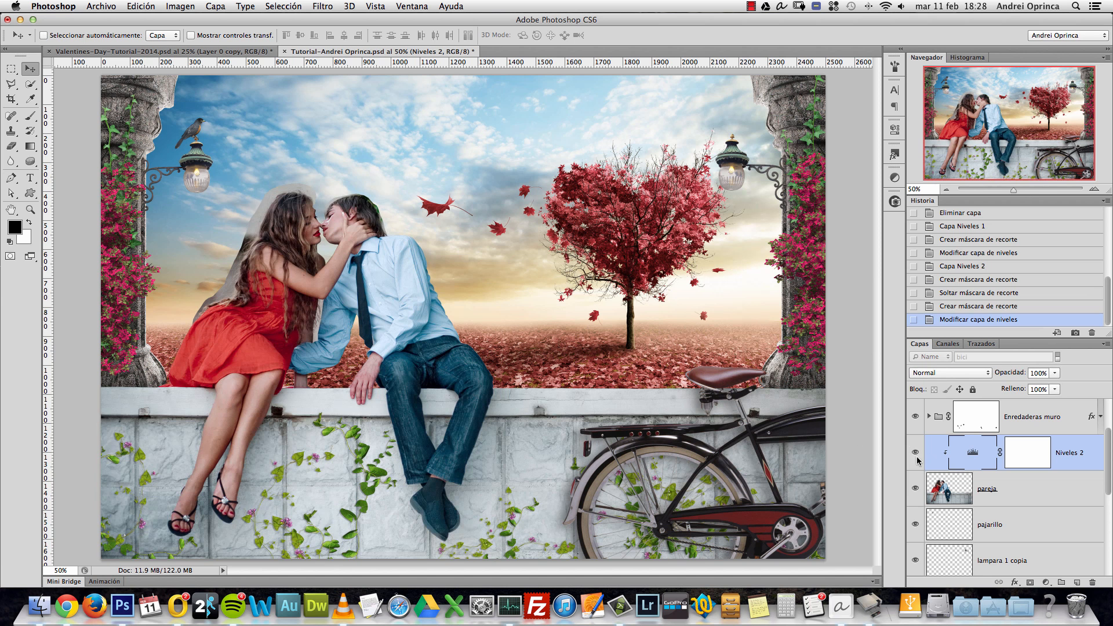
click(915, 455)
click(915, 455)
Step: Add a Hue/Saturation adjustment layer above the "fondo" layer and raise its saturation to +25
scroll(1073, 492, down, 5)
click(1049, 558)
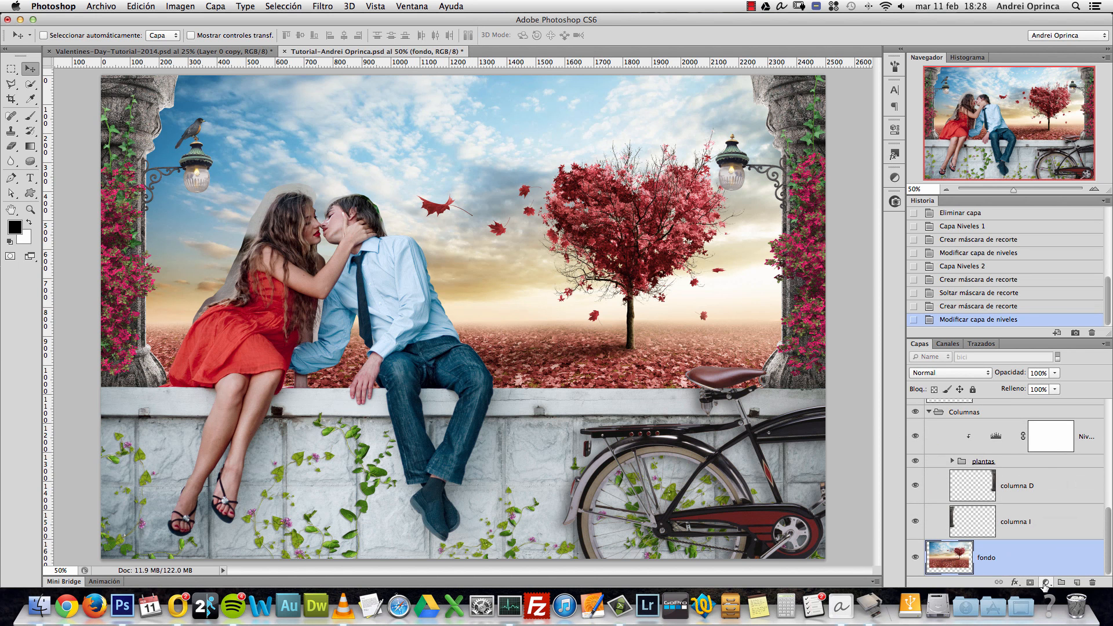
click(1046, 582)
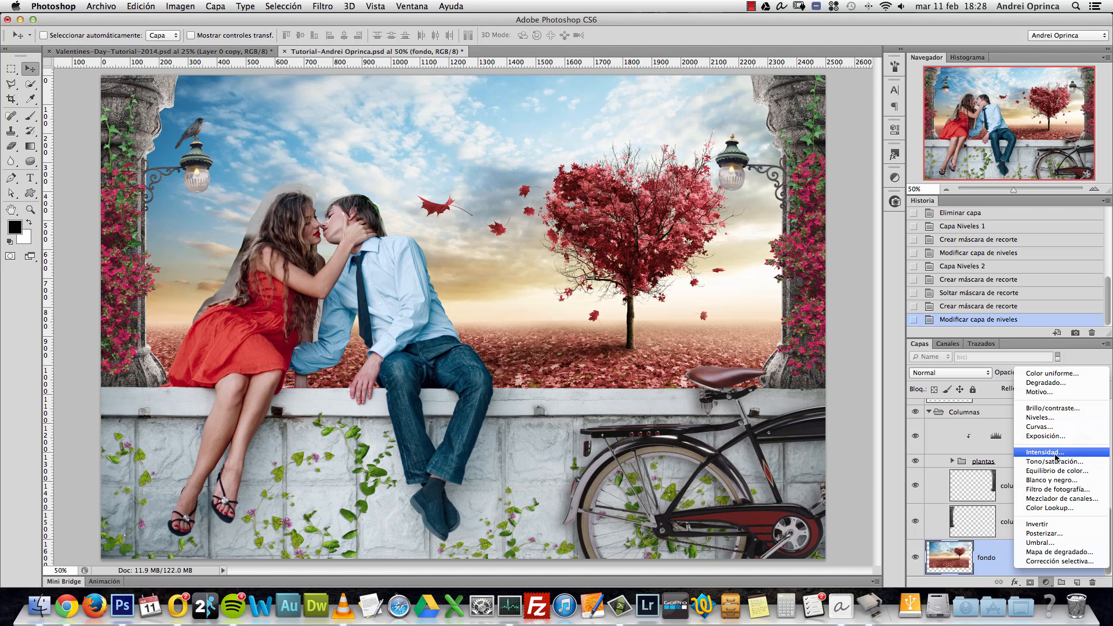
click(1053, 462)
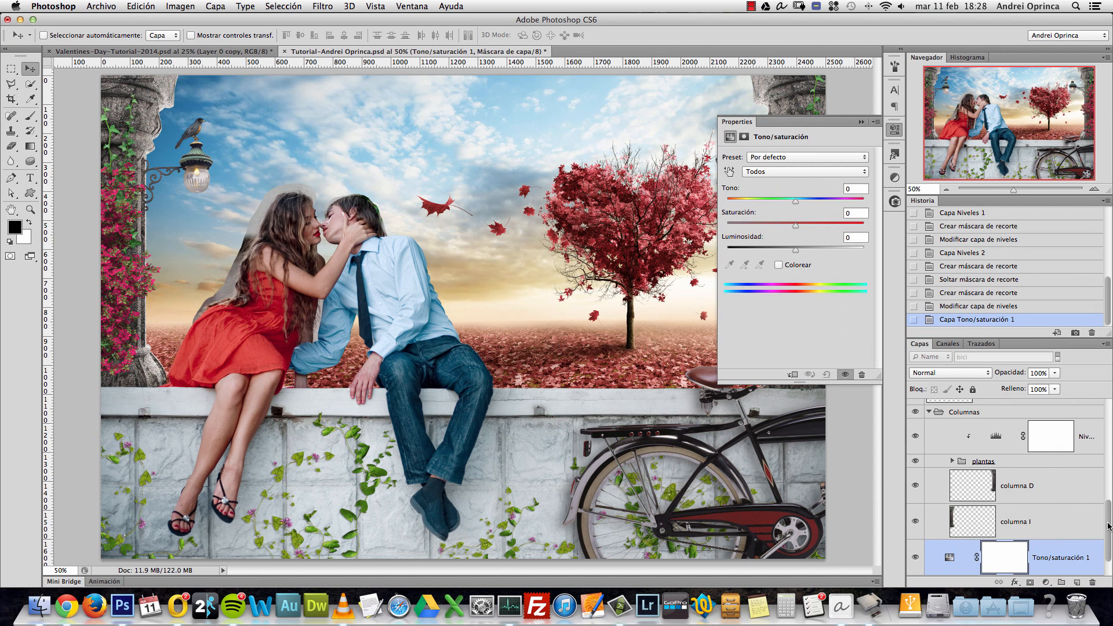
scroll(1109, 526, down, 2)
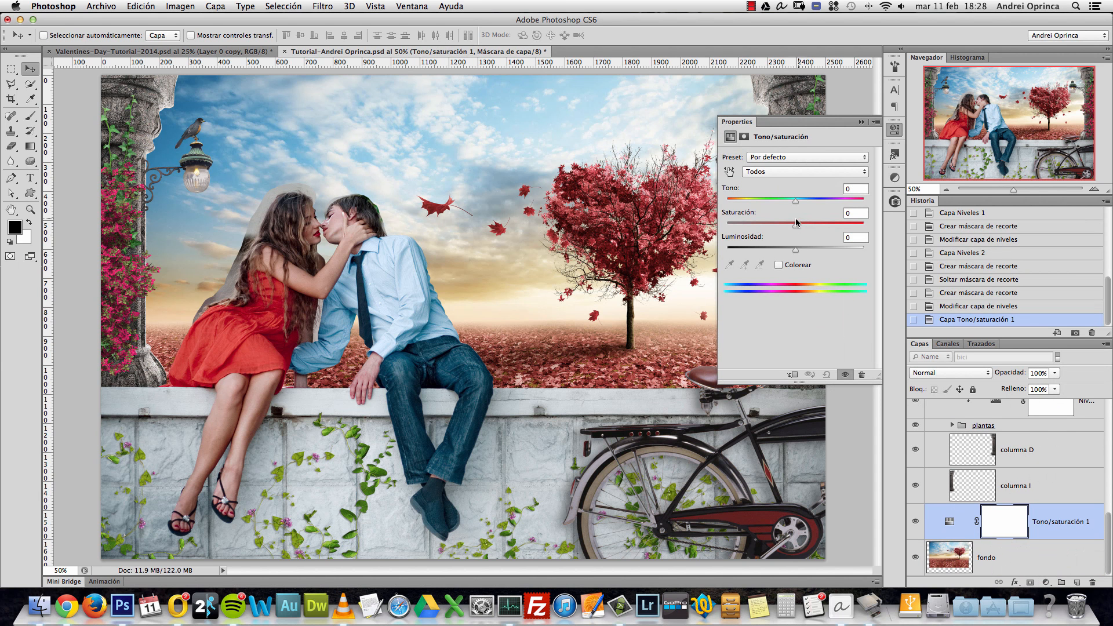
drag(798, 228, 814, 227)
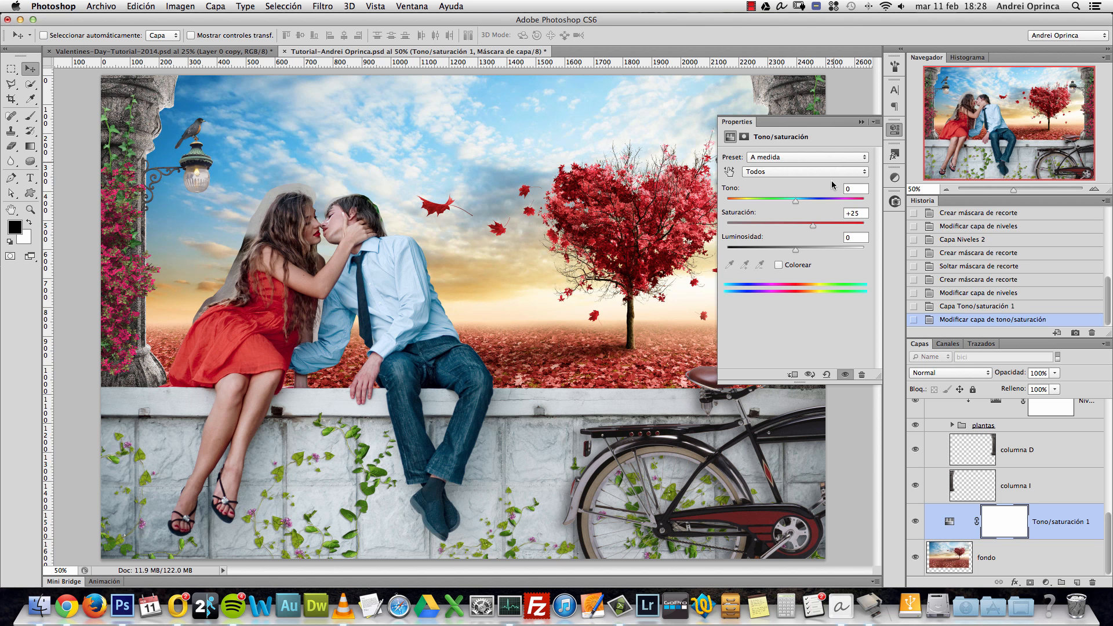
click(861, 123)
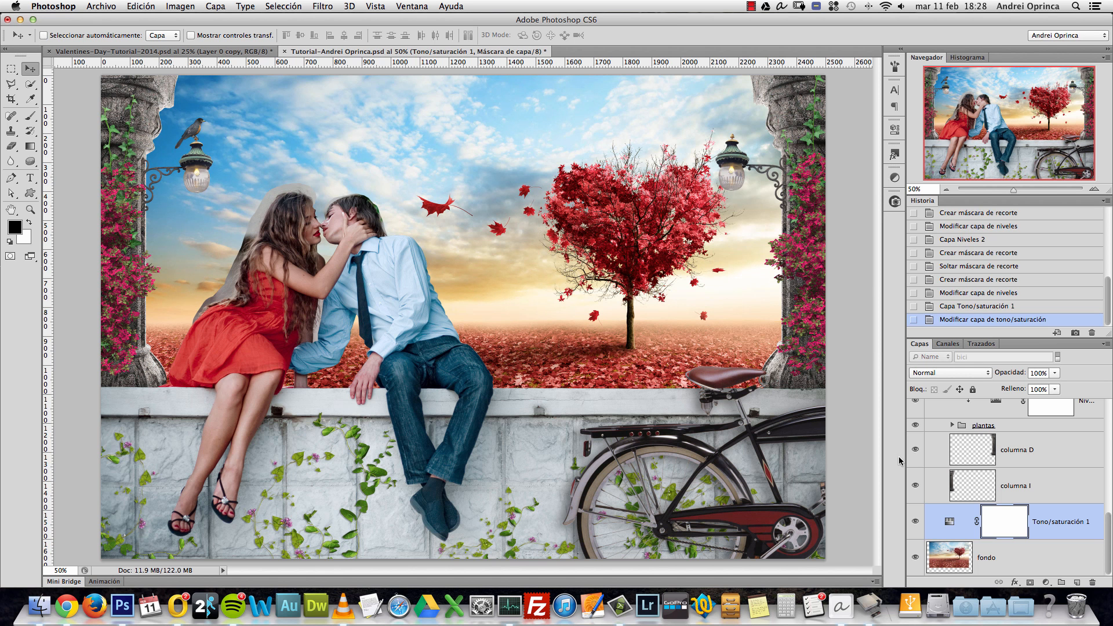
Step: Try a stronger saturation of +52 on the background adjustment, and settle on +24
double_click(949, 524)
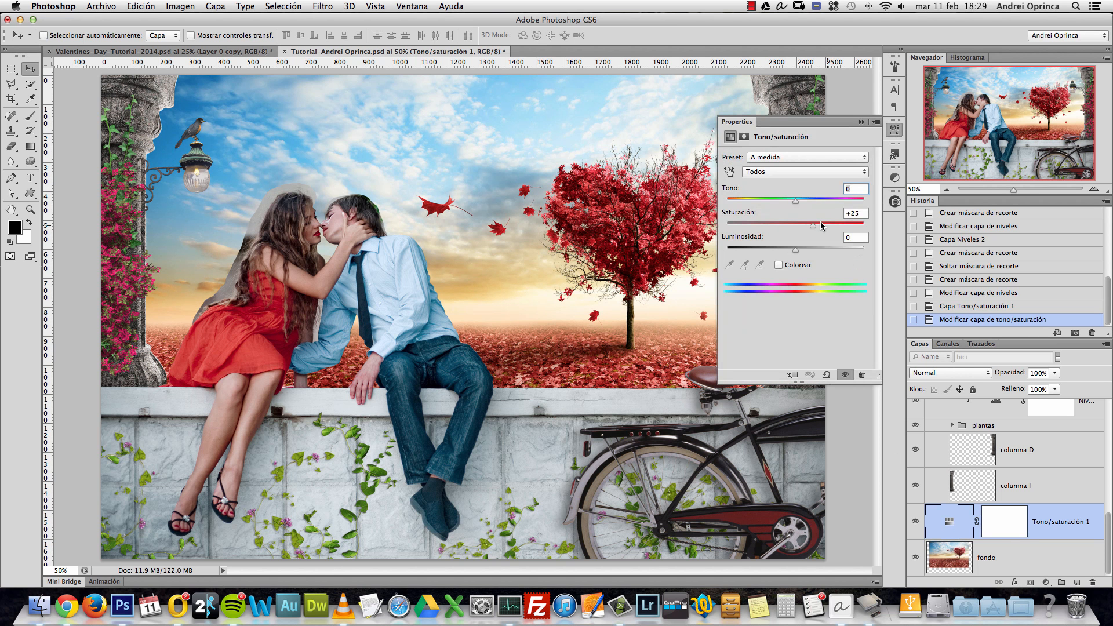
drag(814, 228, 829, 228)
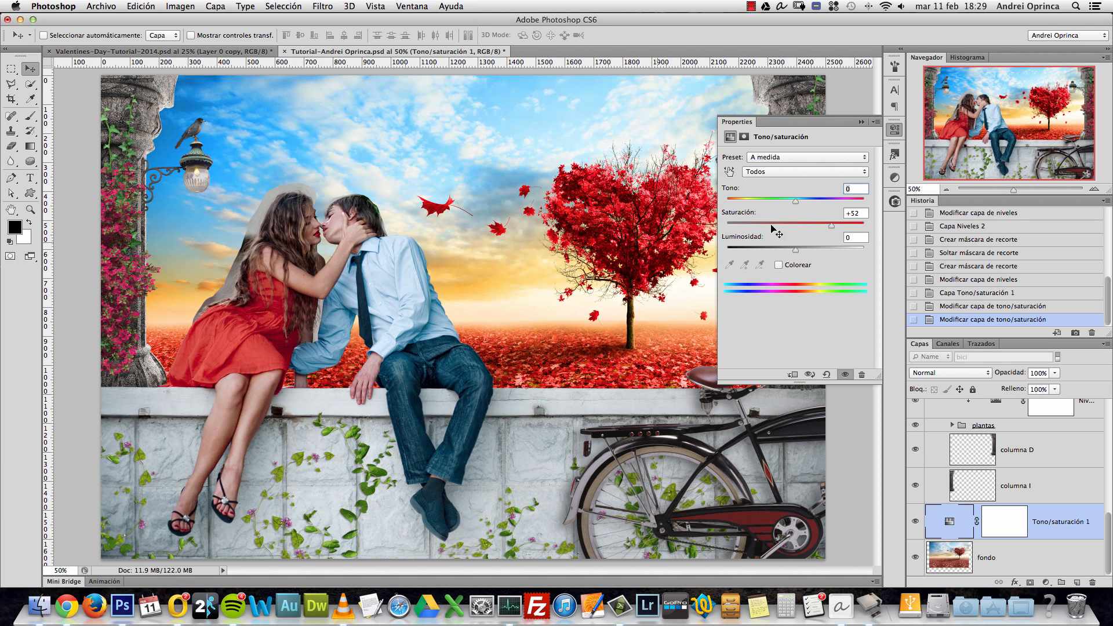
drag(831, 226, 807, 227)
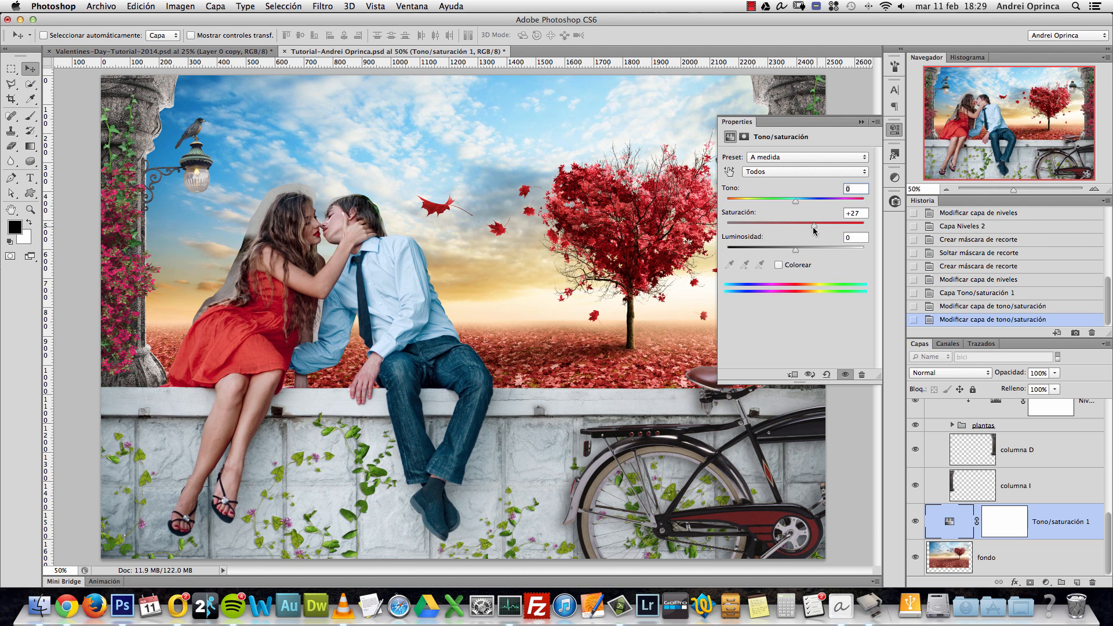
drag(814, 229, 806, 235)
click(861, 122)
Step: Try a hue of -10 on the background's Hue/Saturation adjustment, compare the effect, and reset the hue to 0
double_click(946, 523)
mouse_move(794, 201)
mouse_down()
mouse_move(774, 204)
mouse_move(810, 205)
mouse_move(789, 207)
mouse_up()
click(915, 522)
click(916, 522)
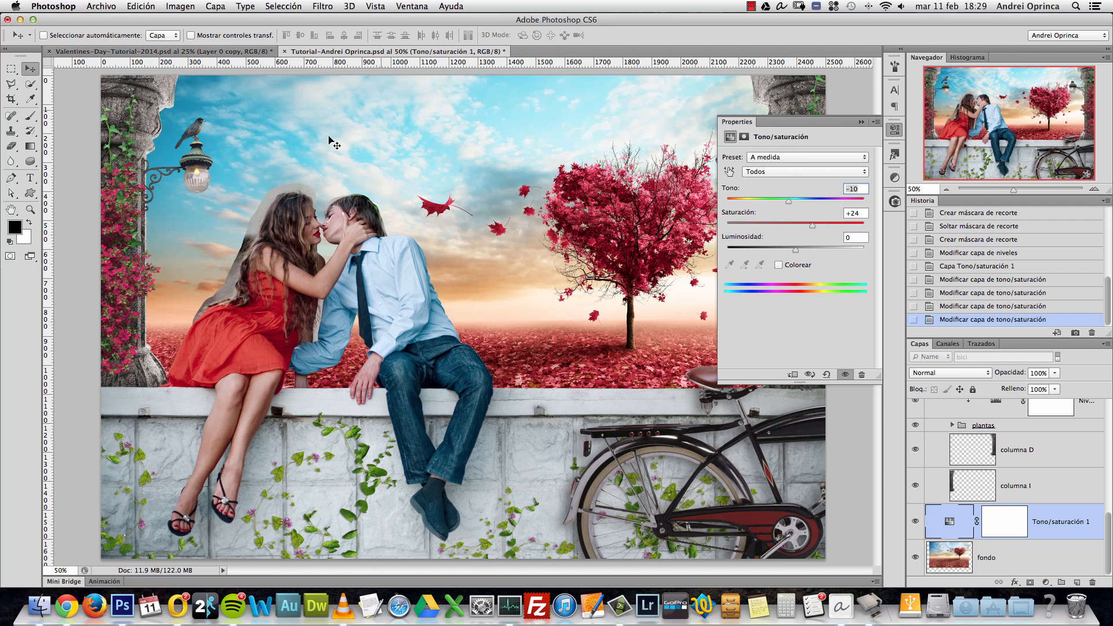
key(0)
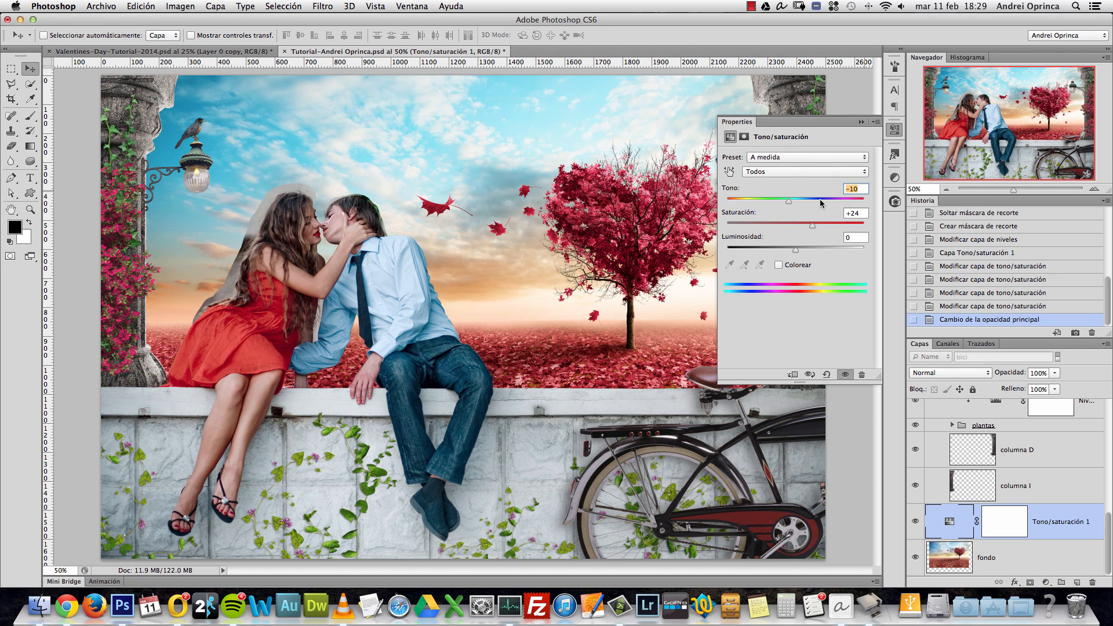
key(Return)
click(862, 122)
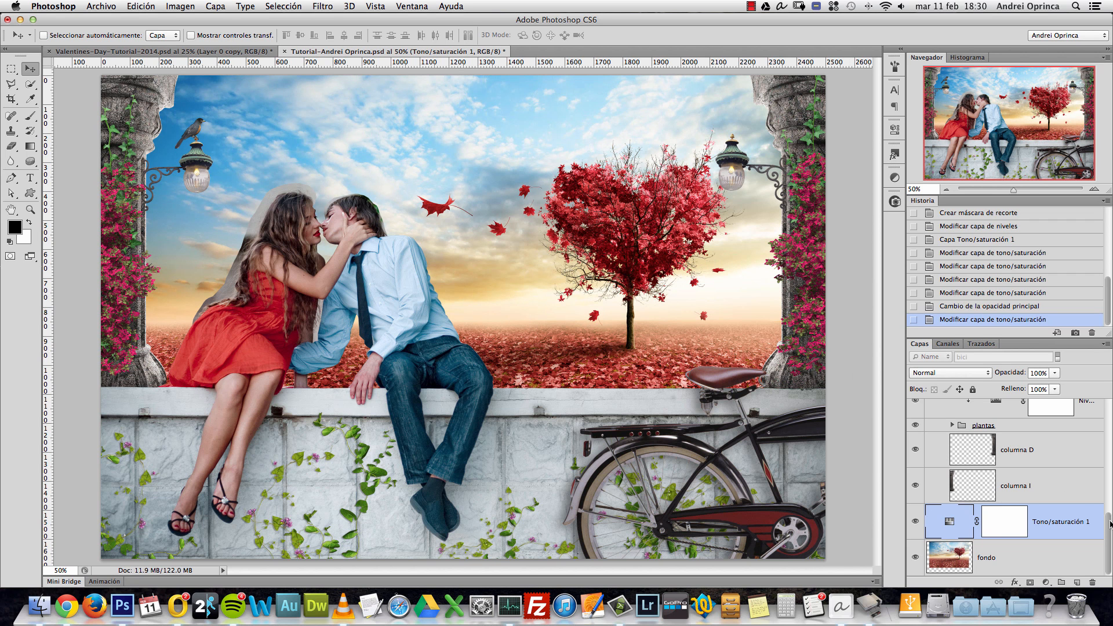
Step: Inspect the bicycle area up close and add a Levels adjustment layer above the "bici" layer
scroll(1103, 521, up, 1)
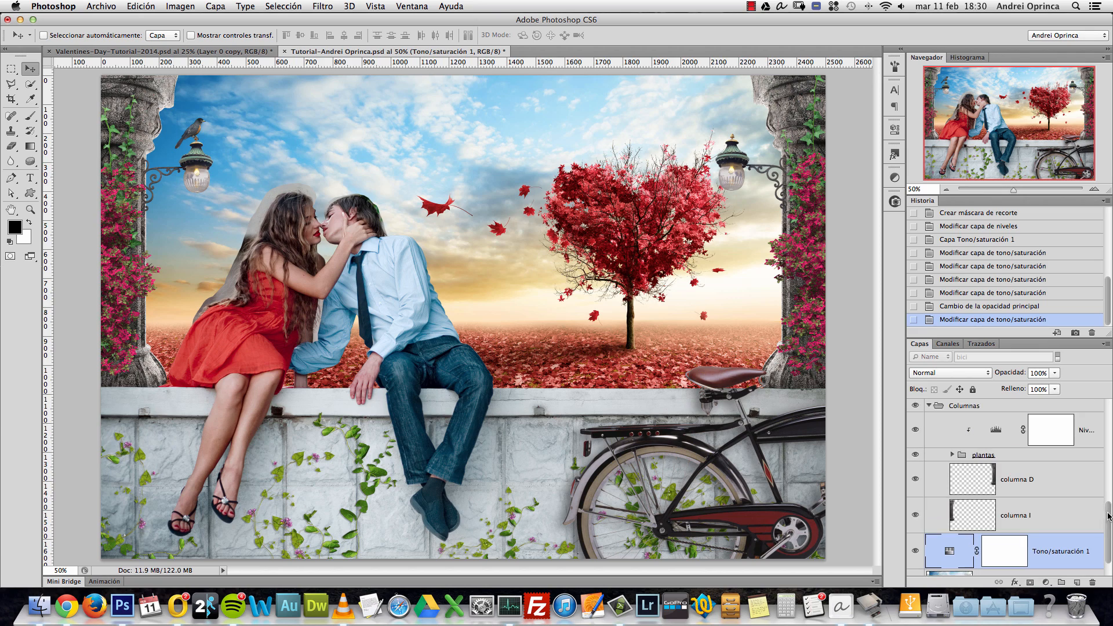
super+click(598, 482)
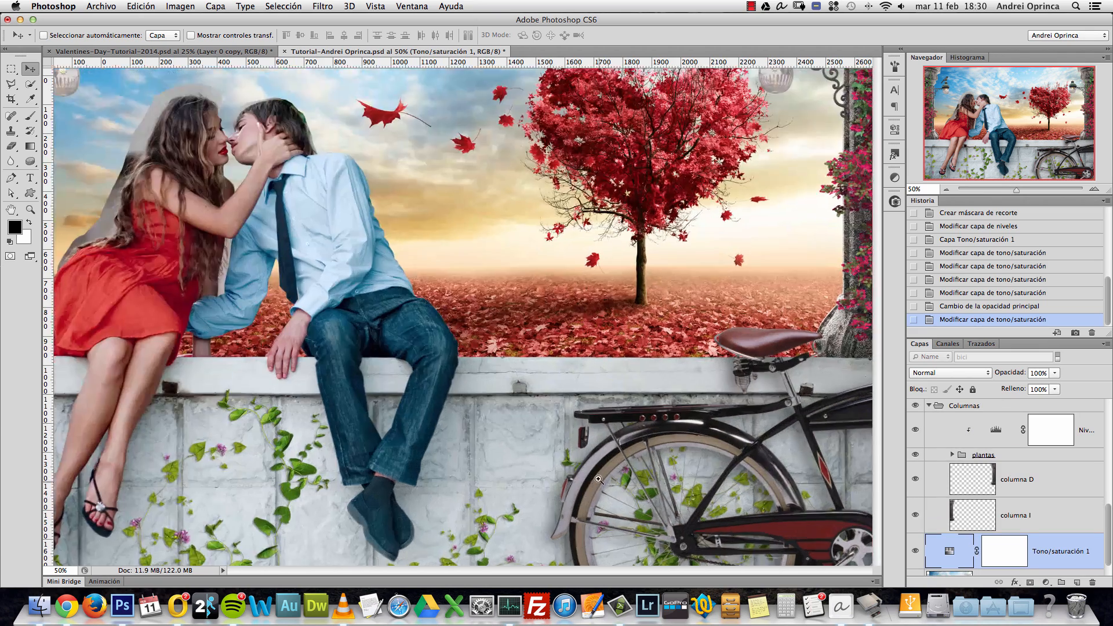
super+click(598, 481)
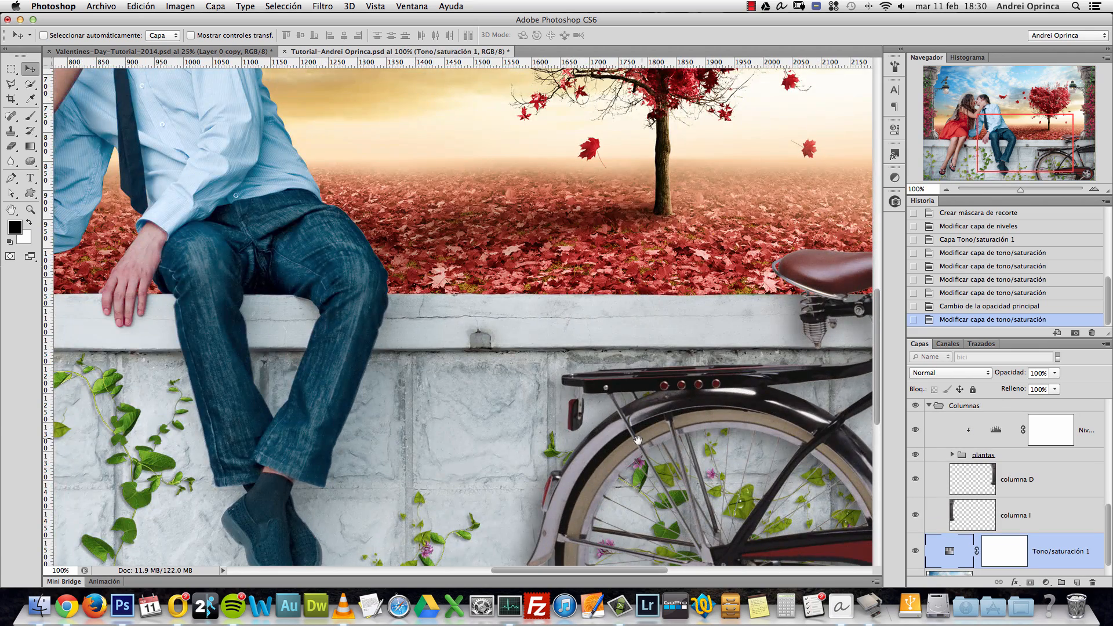
alt+super+click(637, 439)
alt+super+click(636, 439)
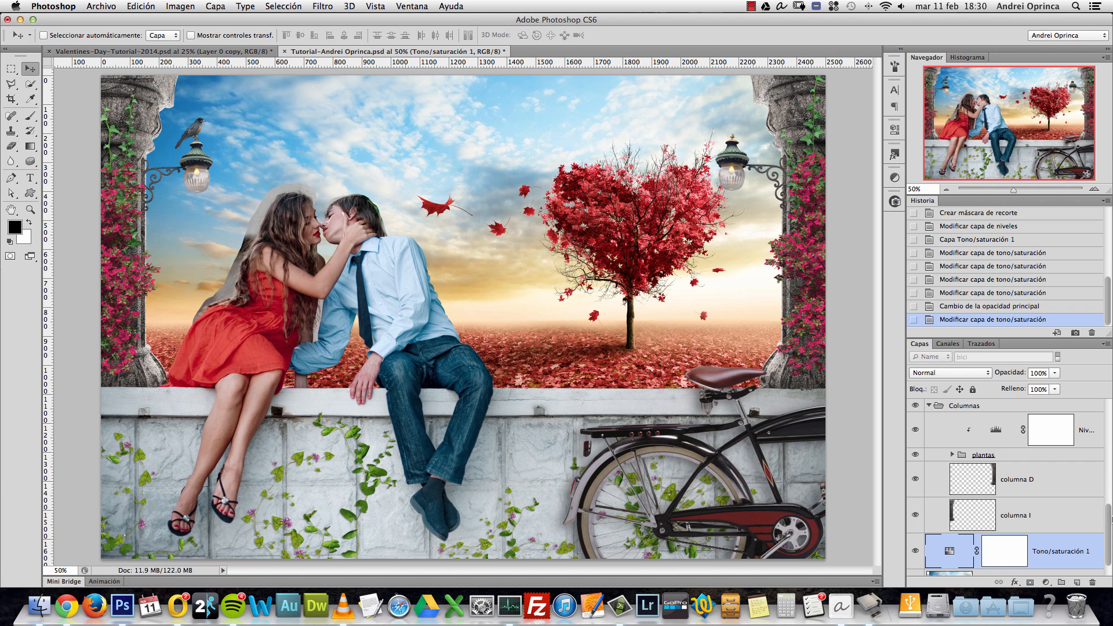
drag(1107, 513, 1110, 410)
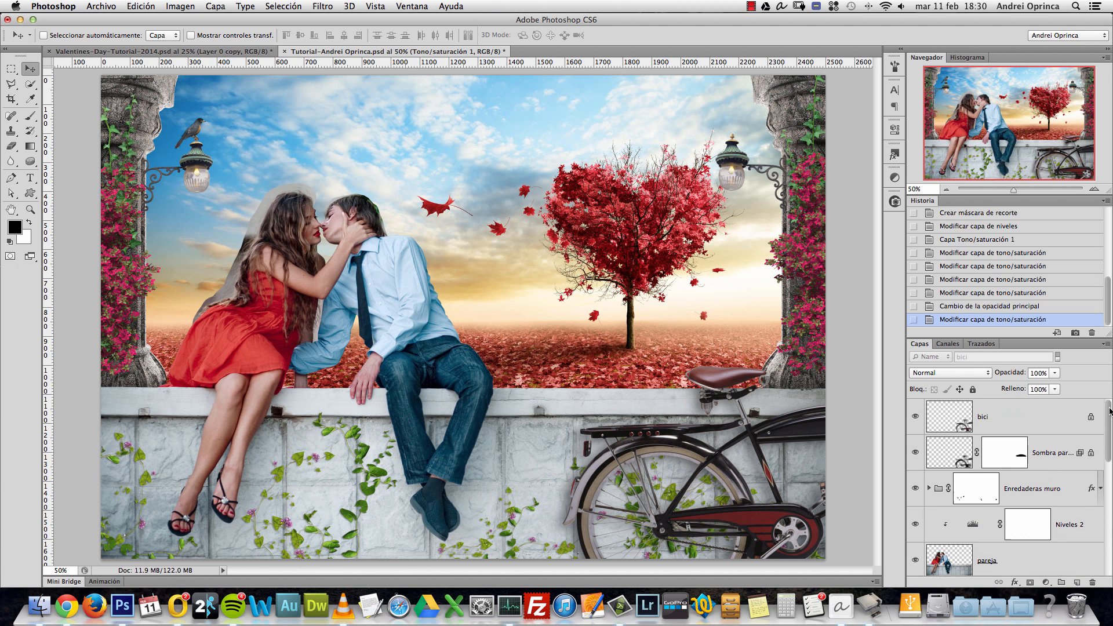
click(1035, 422)
click(1046, 582)
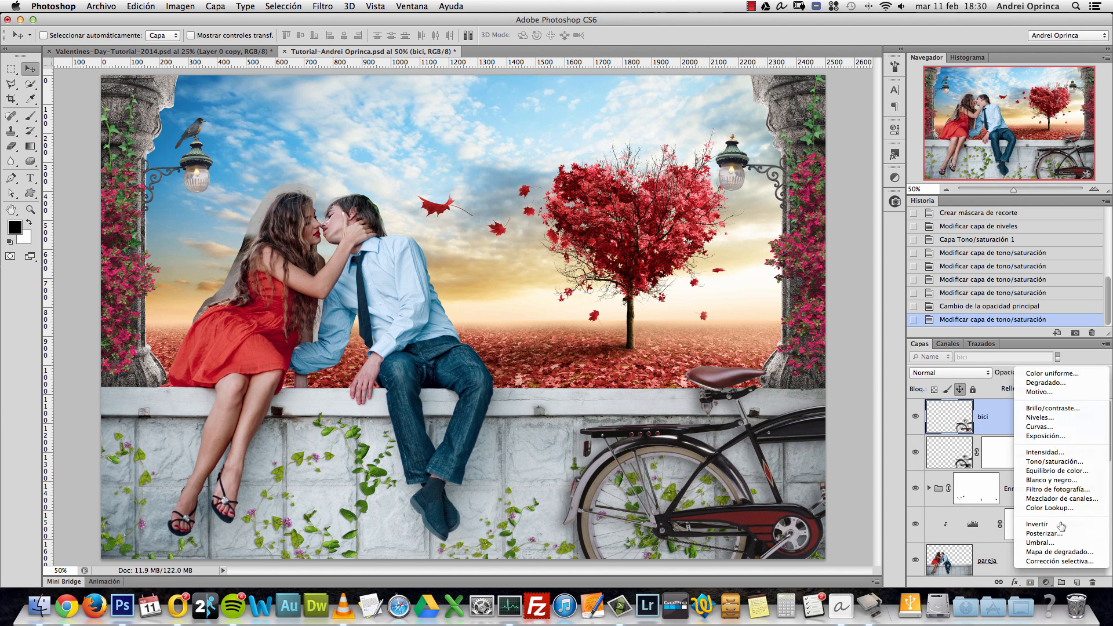
click(1039, 418)
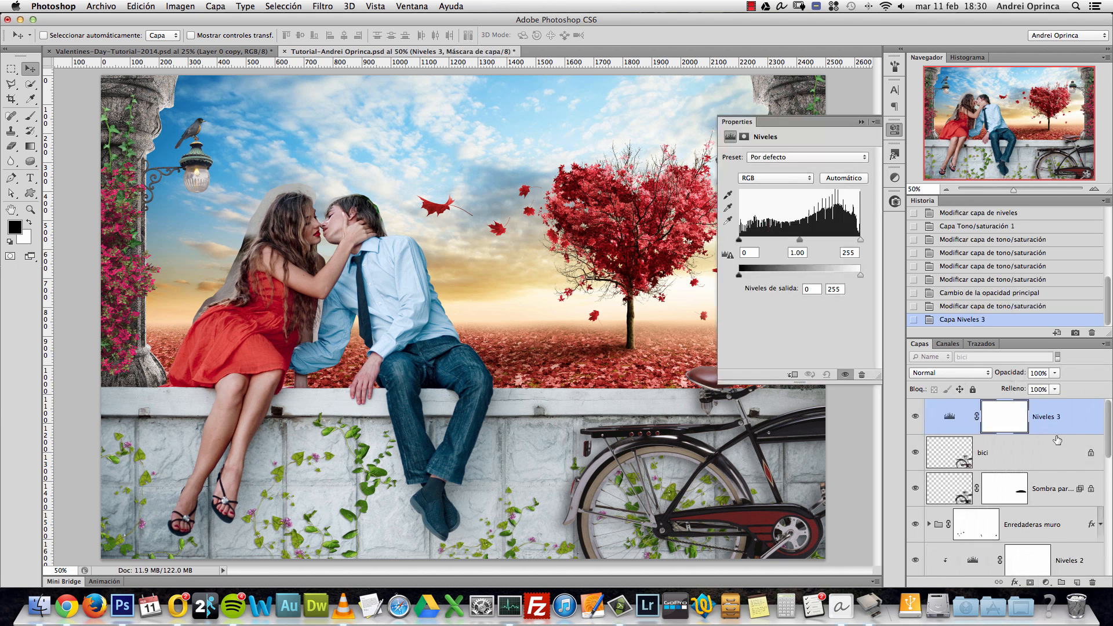
Step: Clip the new Levels adjustment to the "bici" layer and brighten the bicycle by setting the white input level to 209
alt+click(1042, 448)
click(1007, 458)
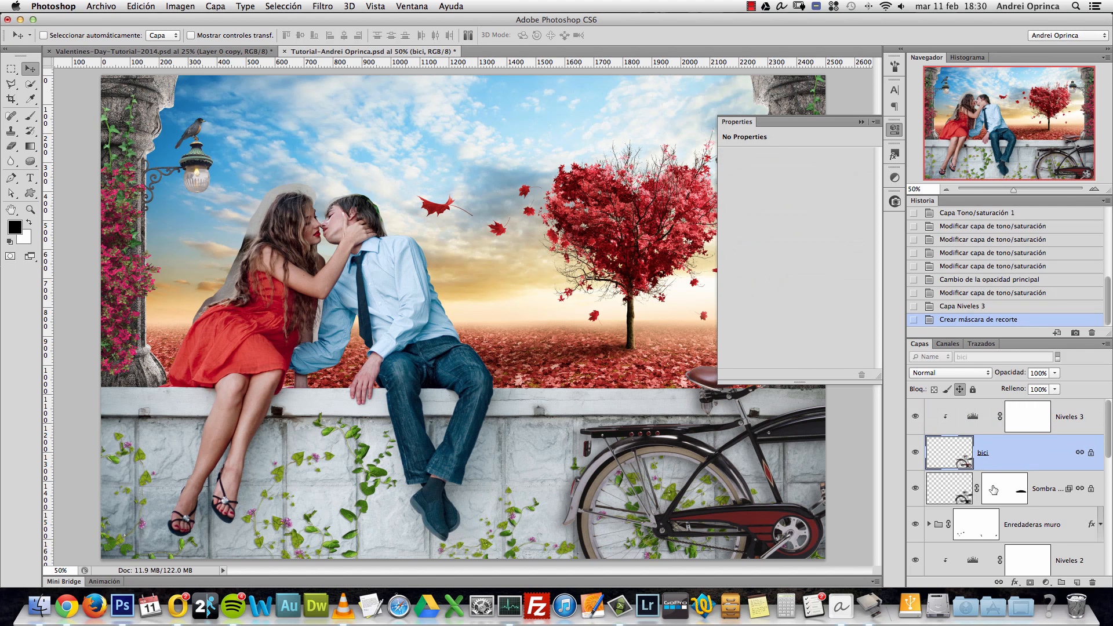
click(975, 420)
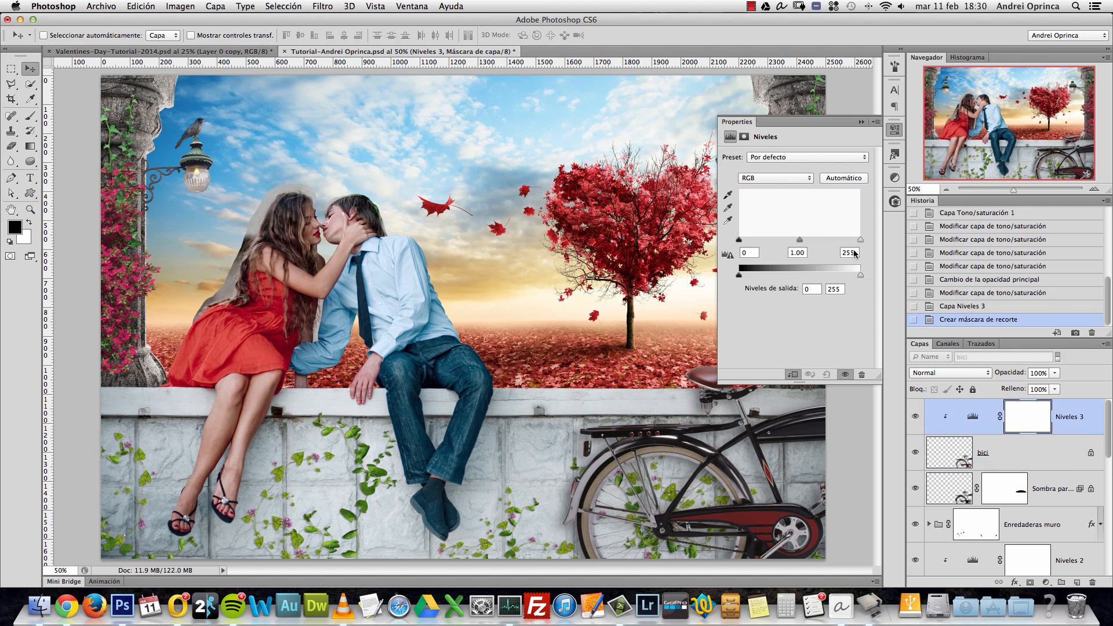
mouse_move(855, 242)
mouse_down()
mouse_move(845, 243)
mouse_move(862, 243)
mouse_up()
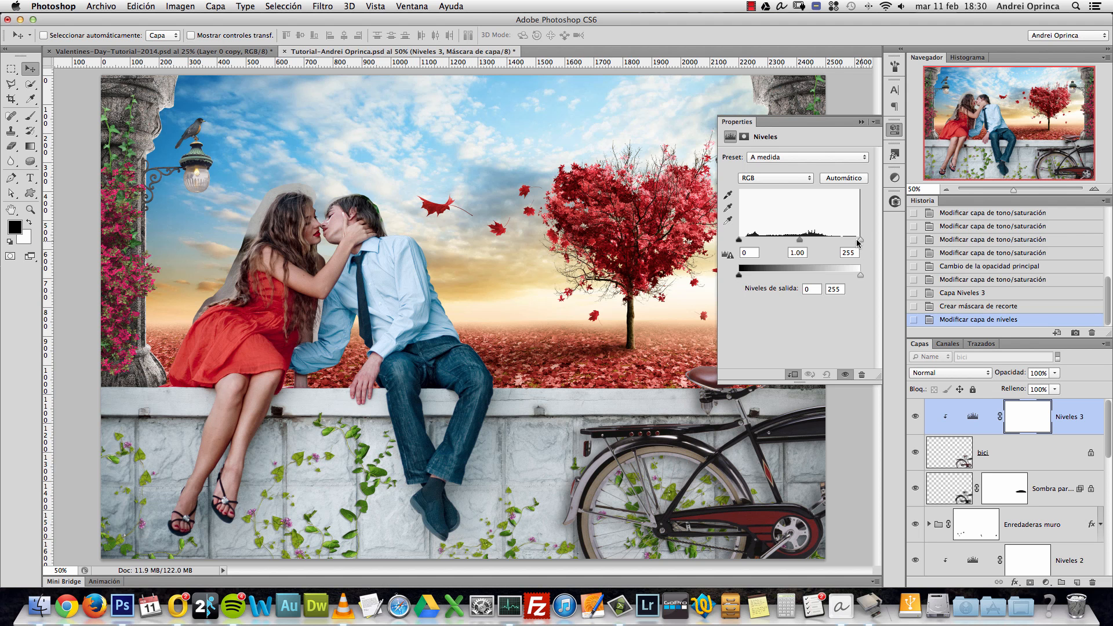
drag(858, 244, 835, 245)
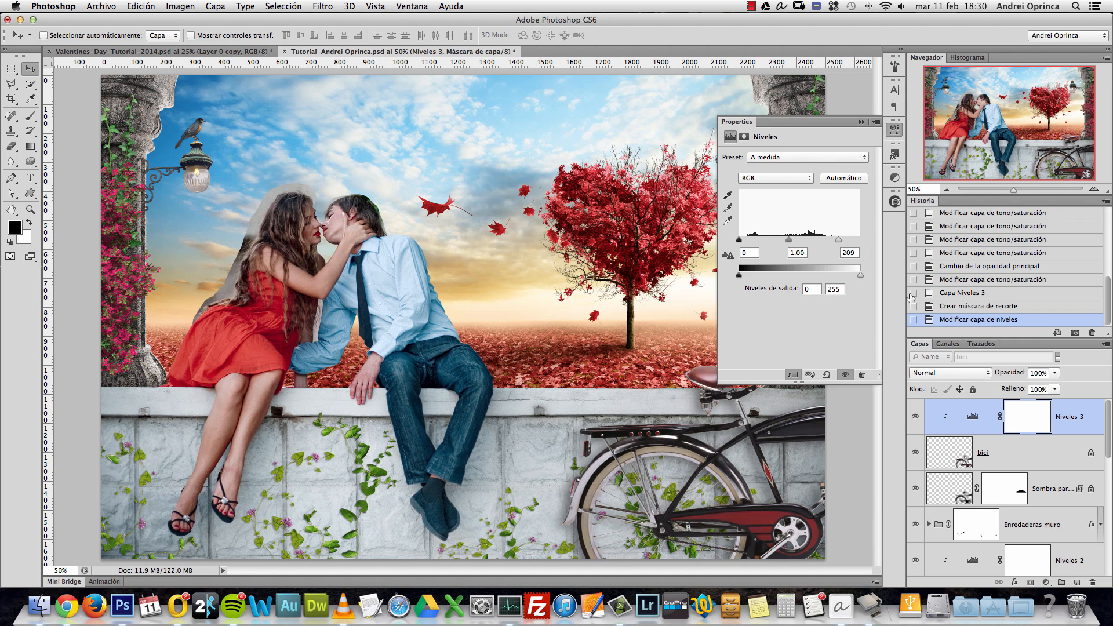
click(862, 121)
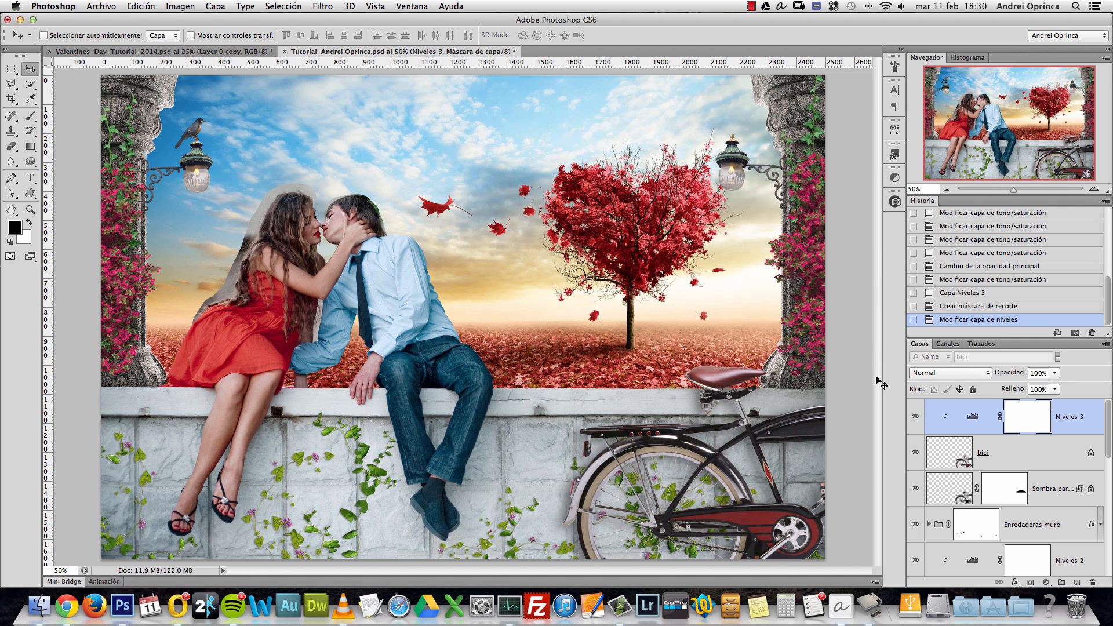
Step: Add a new empty layer clipped to the "pareja" layer, placed between it and the "Niveles 2" adjustment
key(super+space)
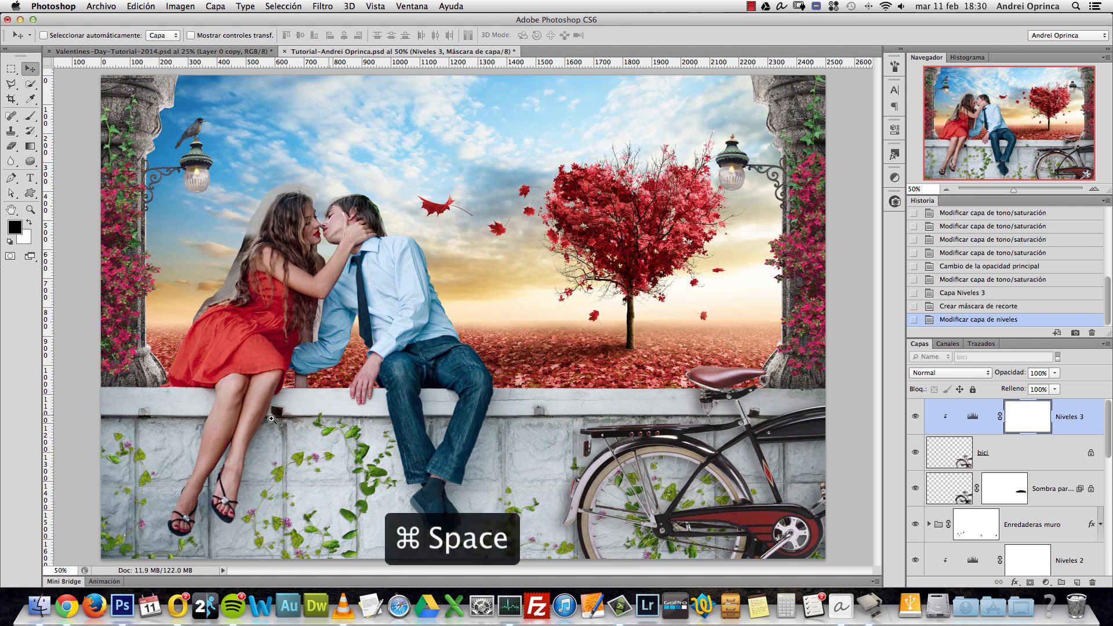
drag(272, 420, 308, 380)
click(308, 380)
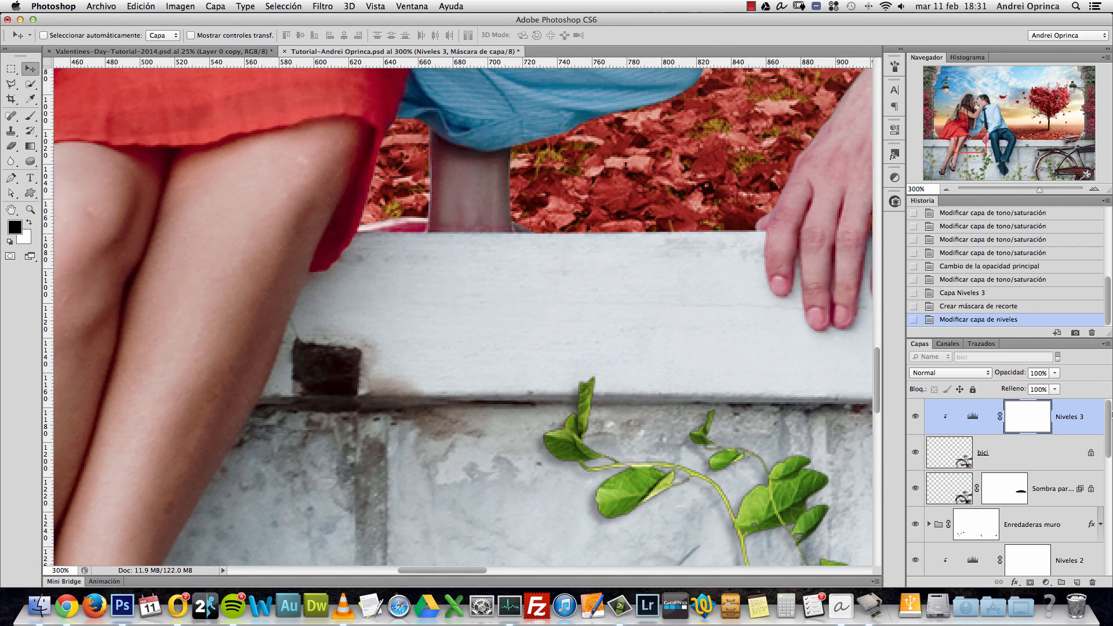
drag(1105, 424, 1101, 464)
click(1080, 430)
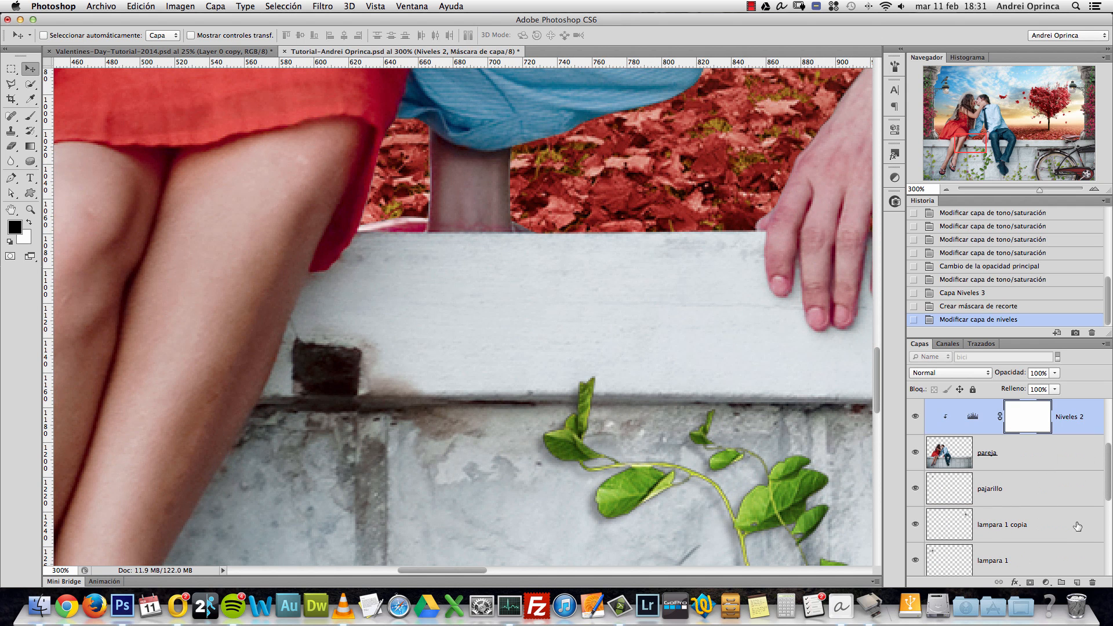
click(1076, 582)
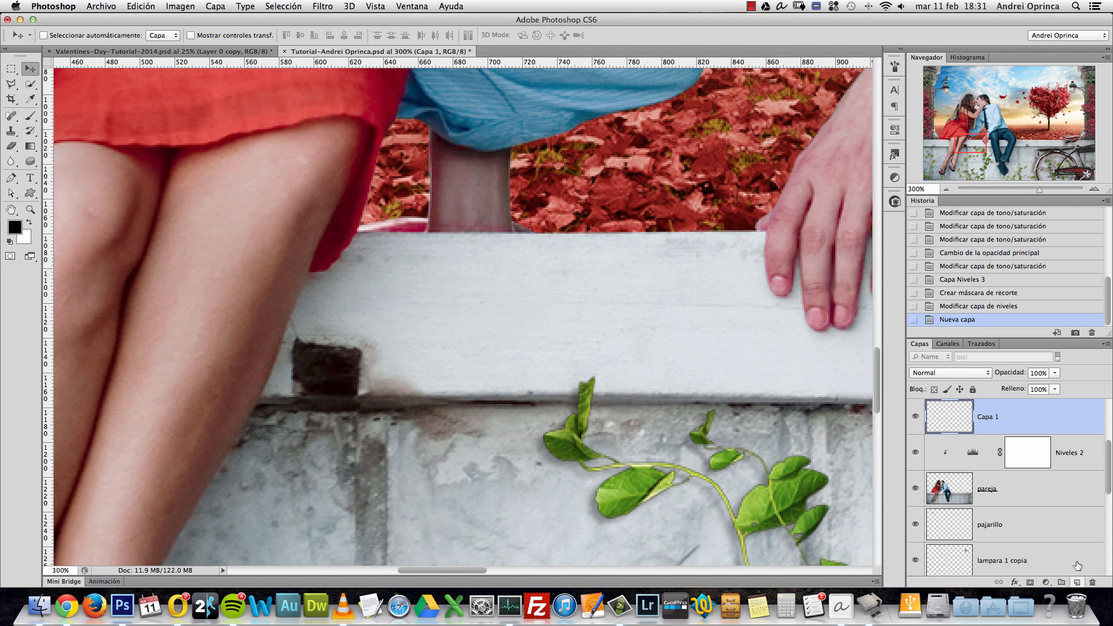
drag(1070, 424, 1052, 466)
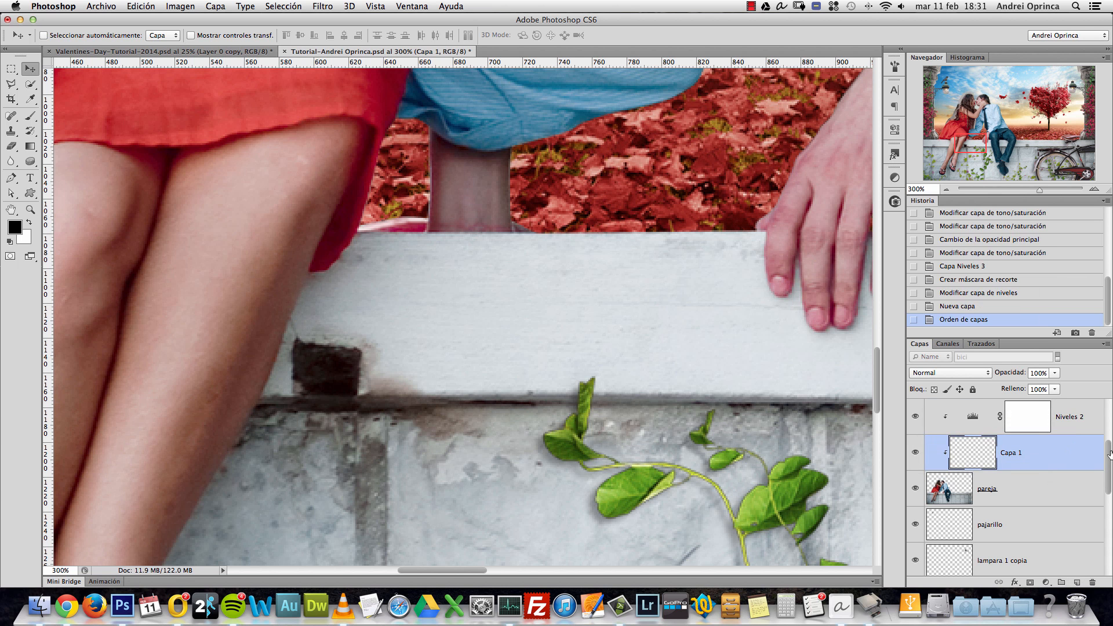
scroll(1104, 455, up, 1)
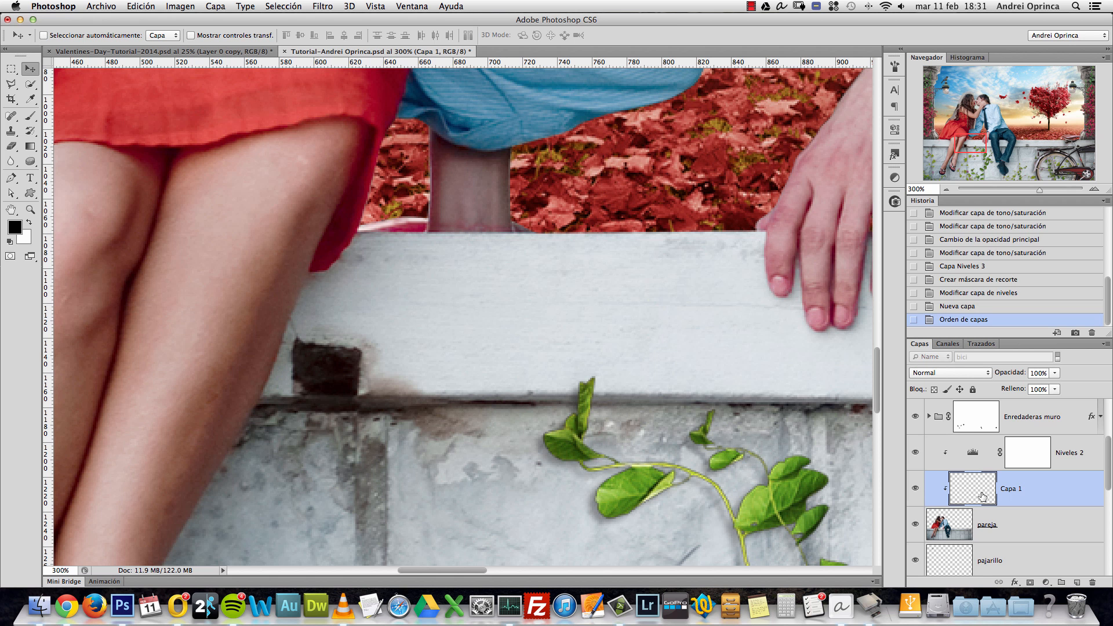
Step: Prepare the Clone Stamp with 100% opacity and 100% flow for retouching the wall around the dark hole beside the woman's leg
click(10, 132)
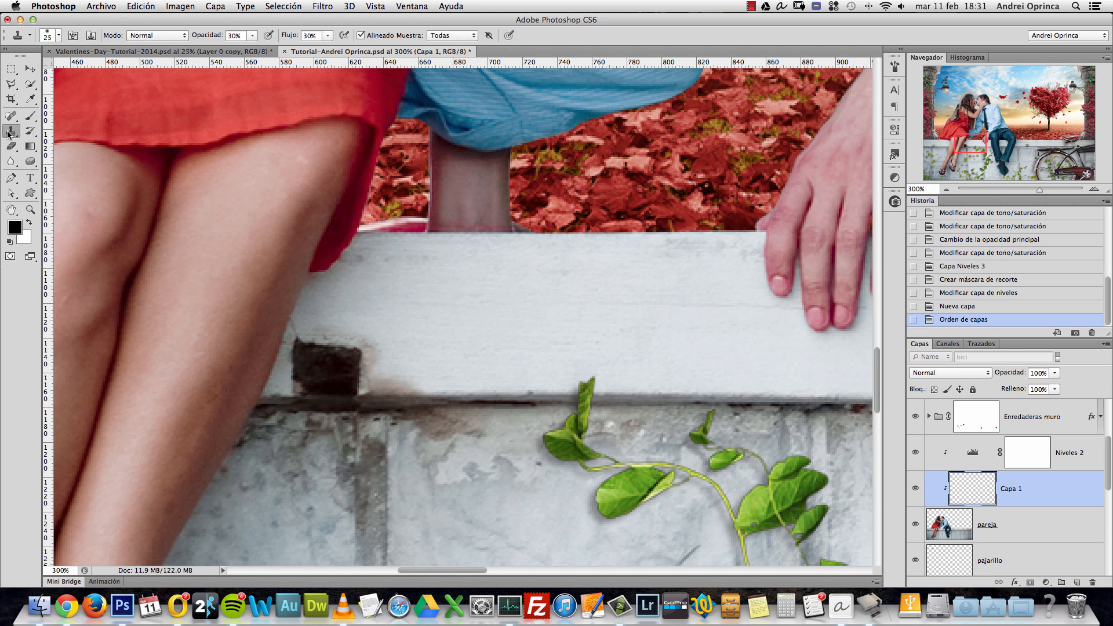
right_click(8, 133)
click(84, 129)
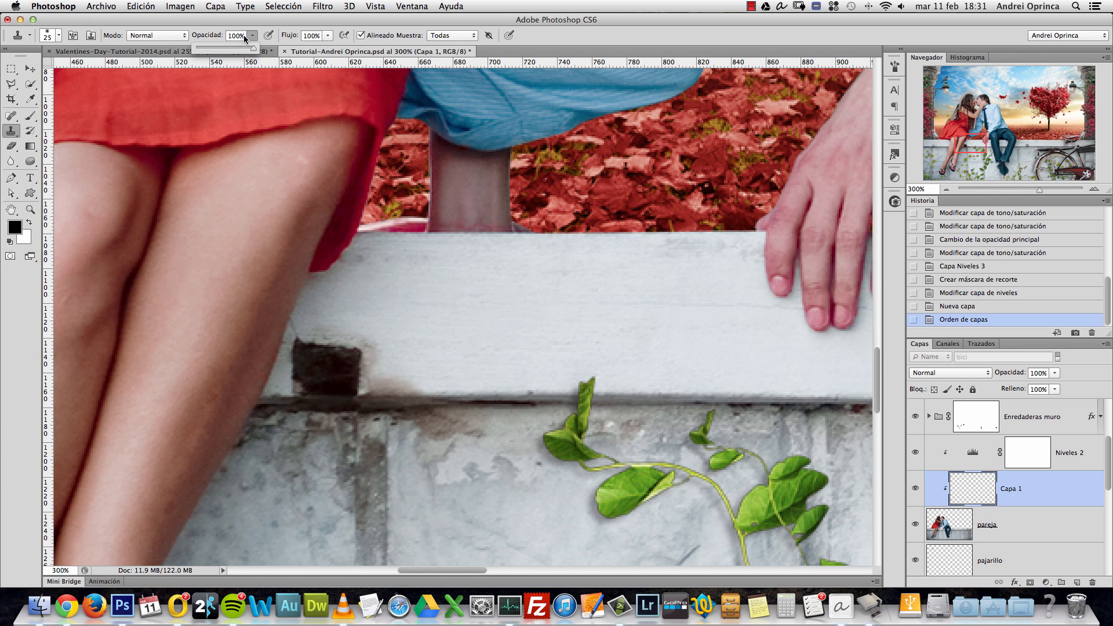
click(241, 36)
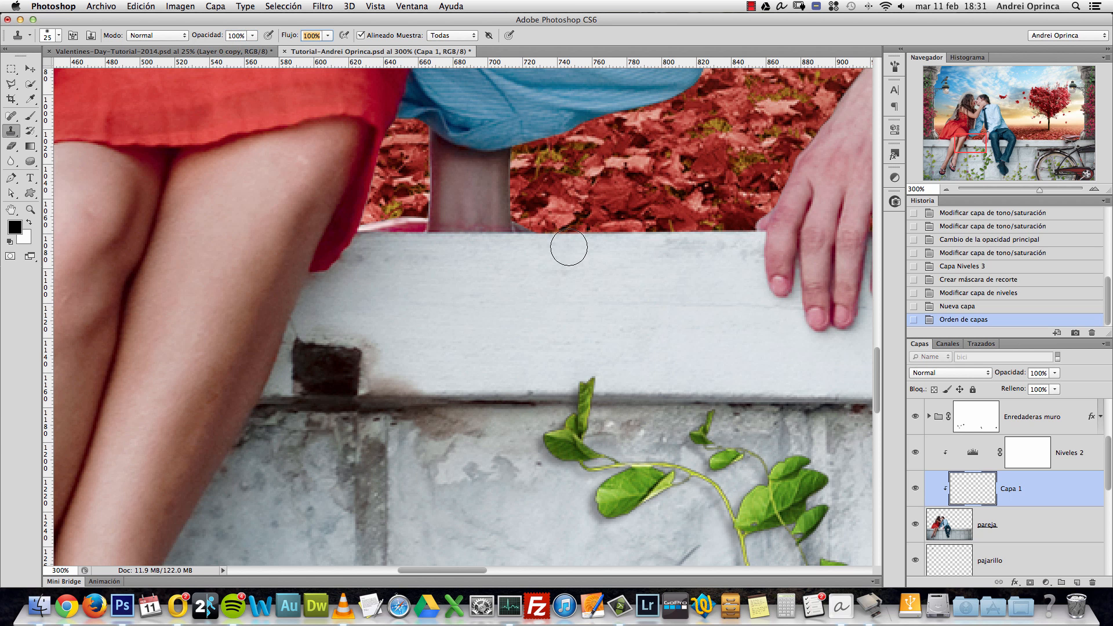
drag(568, 247, 530, 248)
click(205, 42)
click(12, 133)
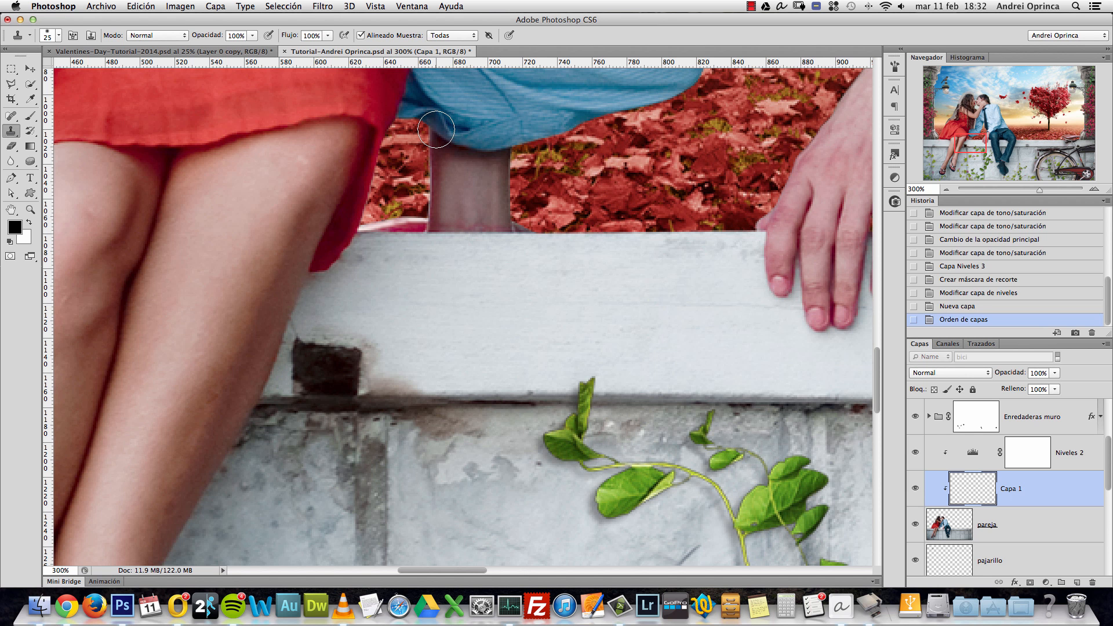
scroll(320, 376, down, 3)
scroll(321, 376, left, 3)
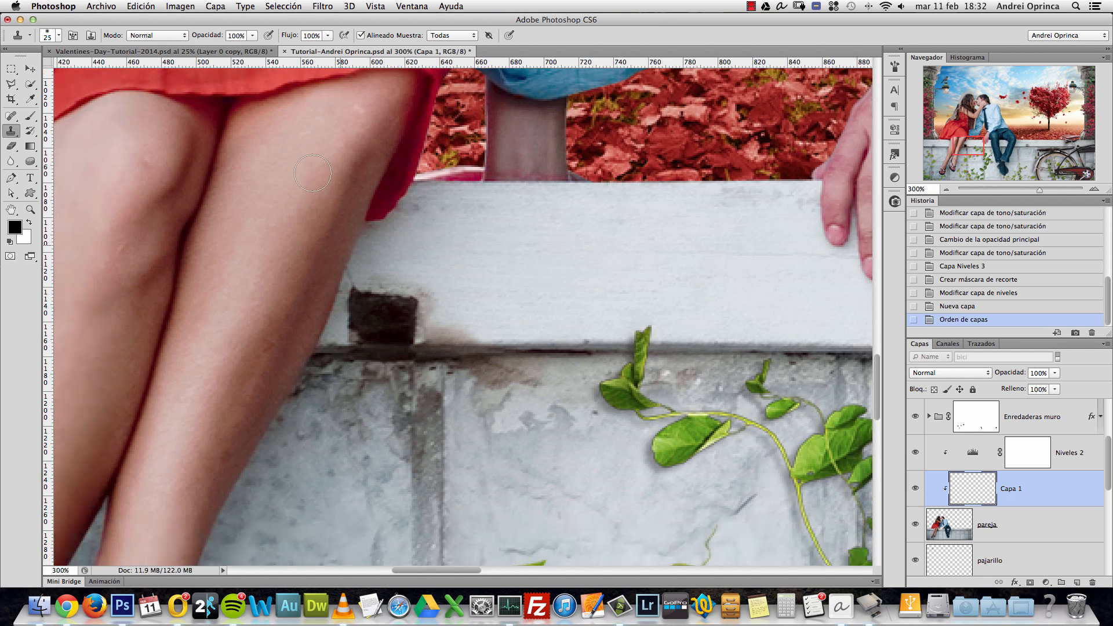
Step: Set up the Clone Stamp brush at 25 px with 20% hardness, sampling all layers, for the dark hole in the bench
key(alt+space)
click(438, 270)
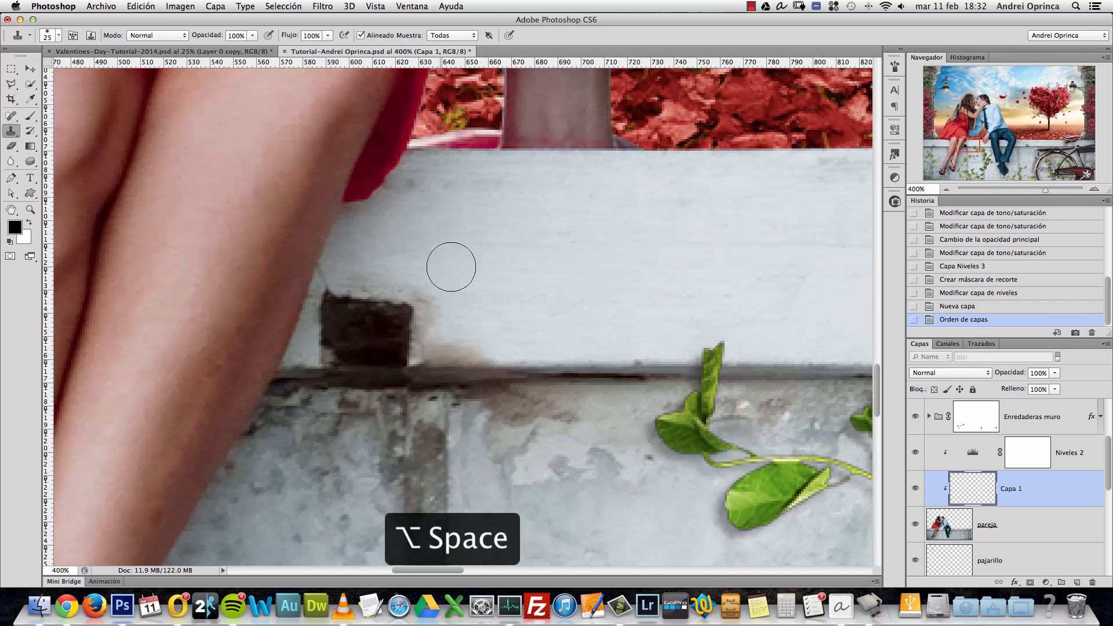
right_click(450, 262)
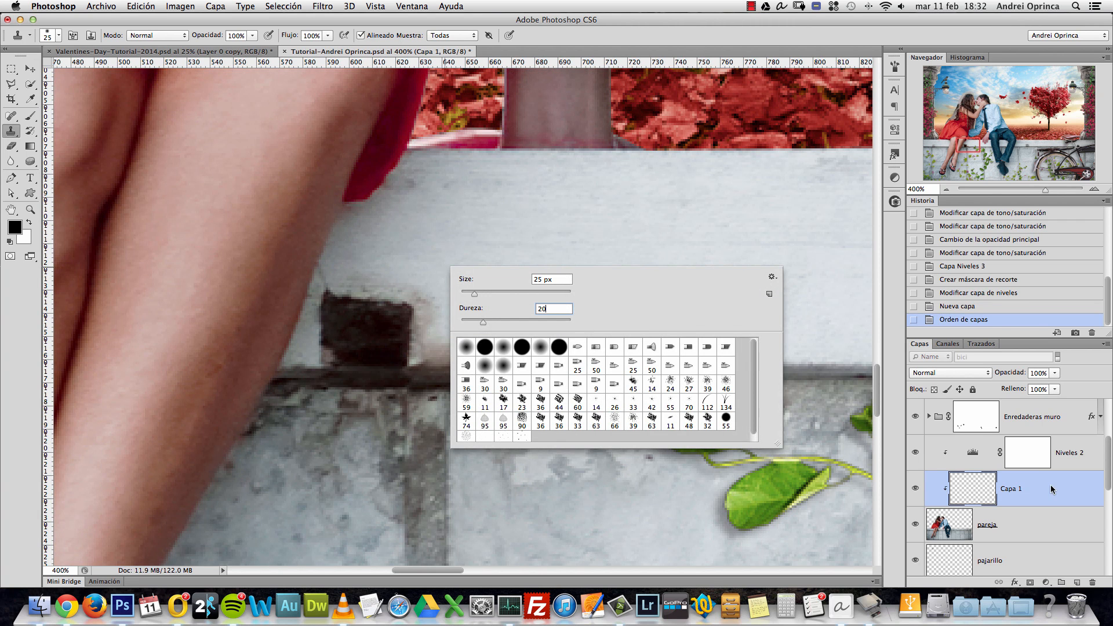
key(Return)
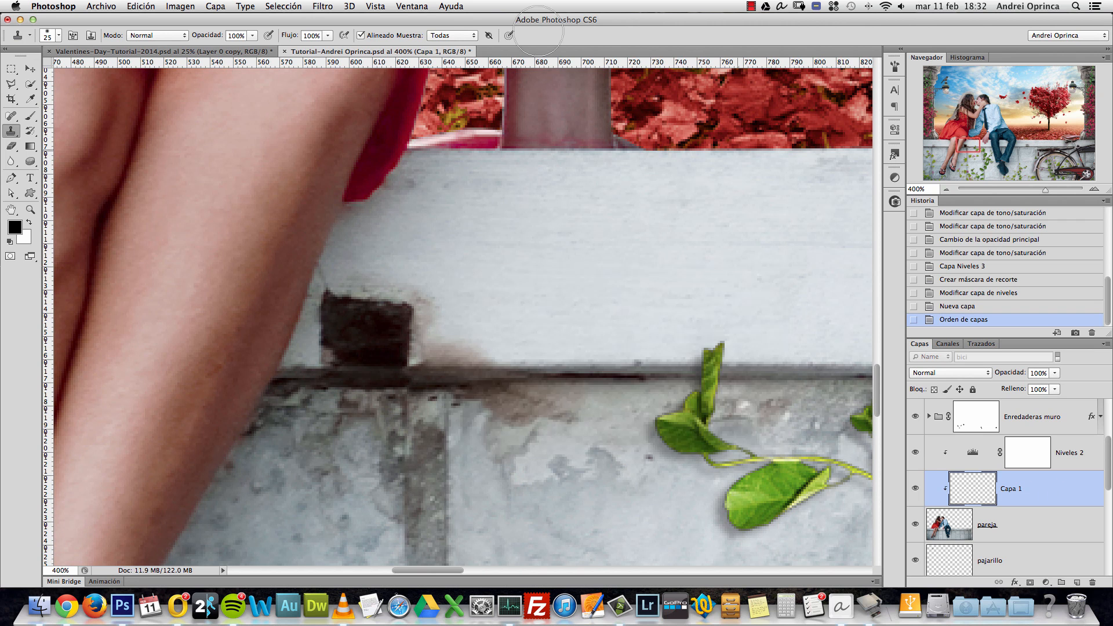
click(465, 36)
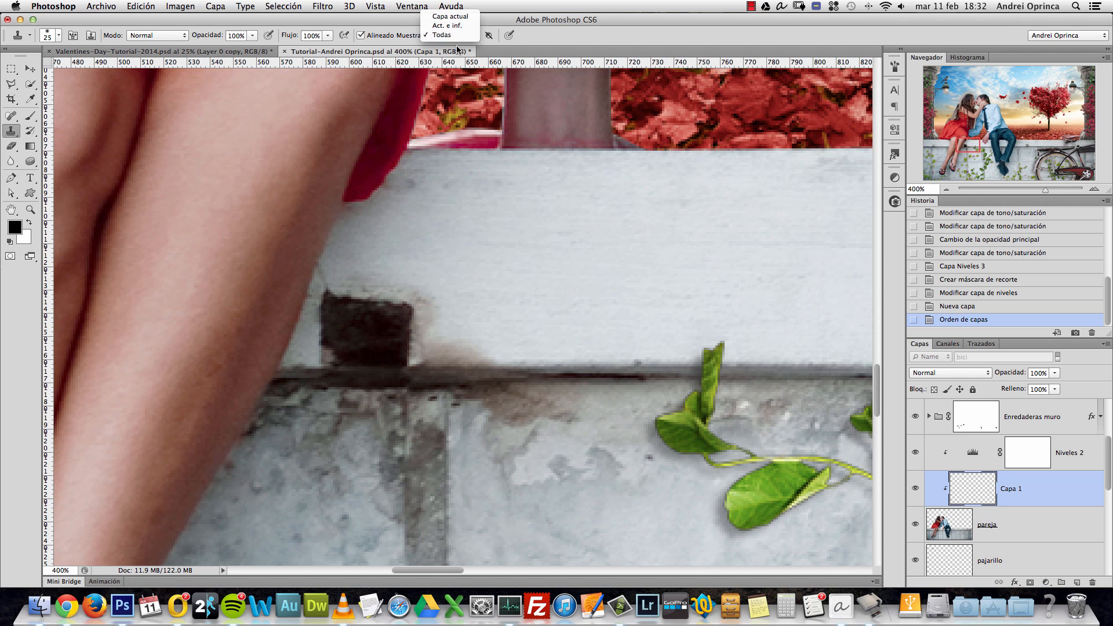
click(445, 35)
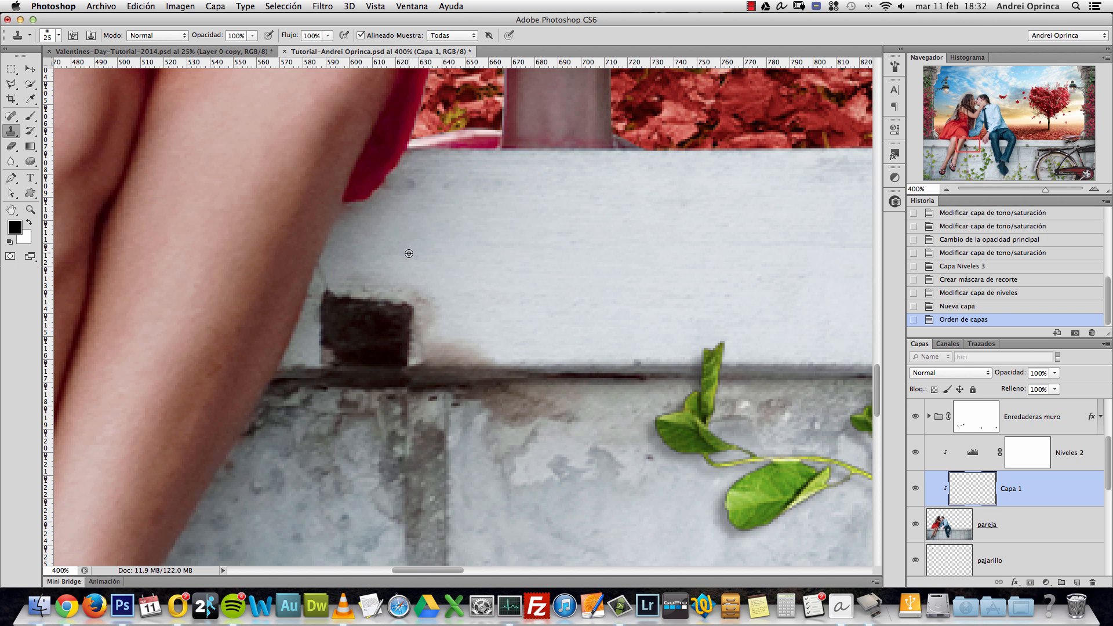
Step: Try to clone clean white plank texture over the upper part of the dark hole on Capa 1, comparing with the layer hidden
mouse_move(407, 258)
mouse_down()
mouse_move(405, 305)
mouse_move(360, 296)
mouse_move(342, 307)
mouse_move(389, 327)
mouse_move(354, 331)
mouse_move(337, 303)
mouse_move(342, 313)
mouse_up()
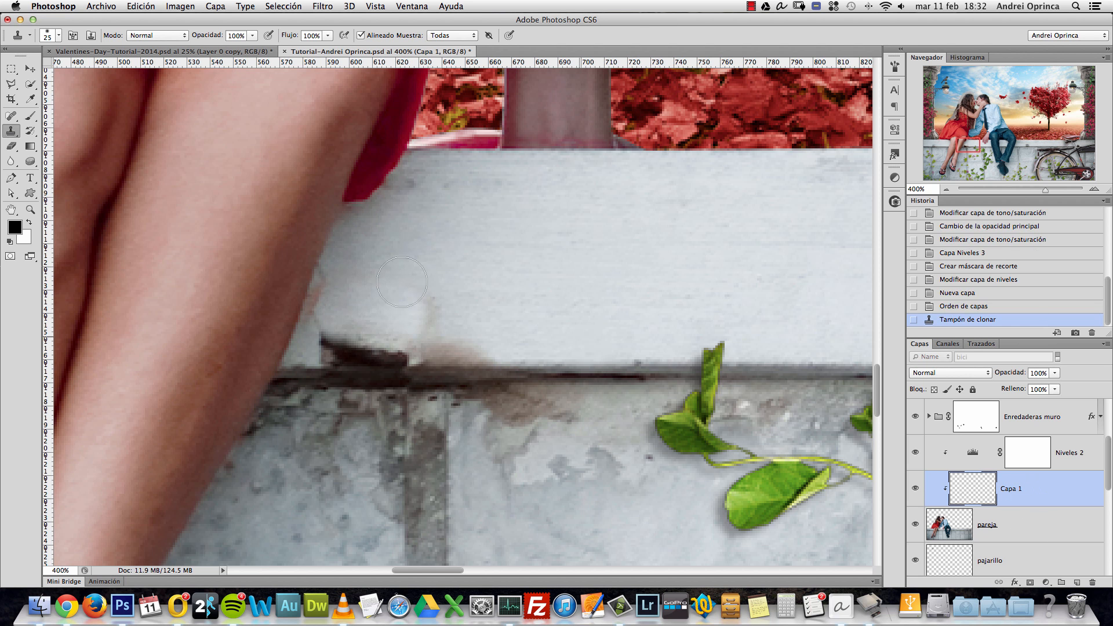
mouse_move(428, 302)
mouse_down()
mouse_move(461, 336)
mouse_move(420, 323)
mouse_move(420, 291)
mouse_move(449, 311)
mouse_move(459, 277)
mouse_move(448, 297)
mouse_up()
alt+click(448, 310)
alt+click(455, 311)
click(432, 290)
drag(837, 462, 934, 515)
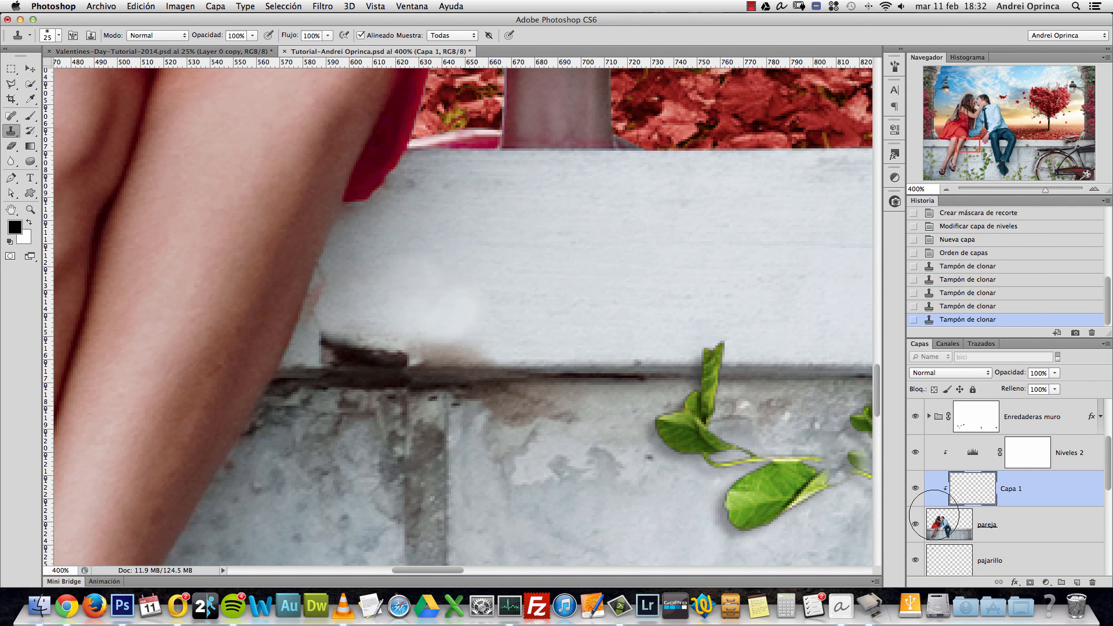
click(916, 488)
click(916, 488)
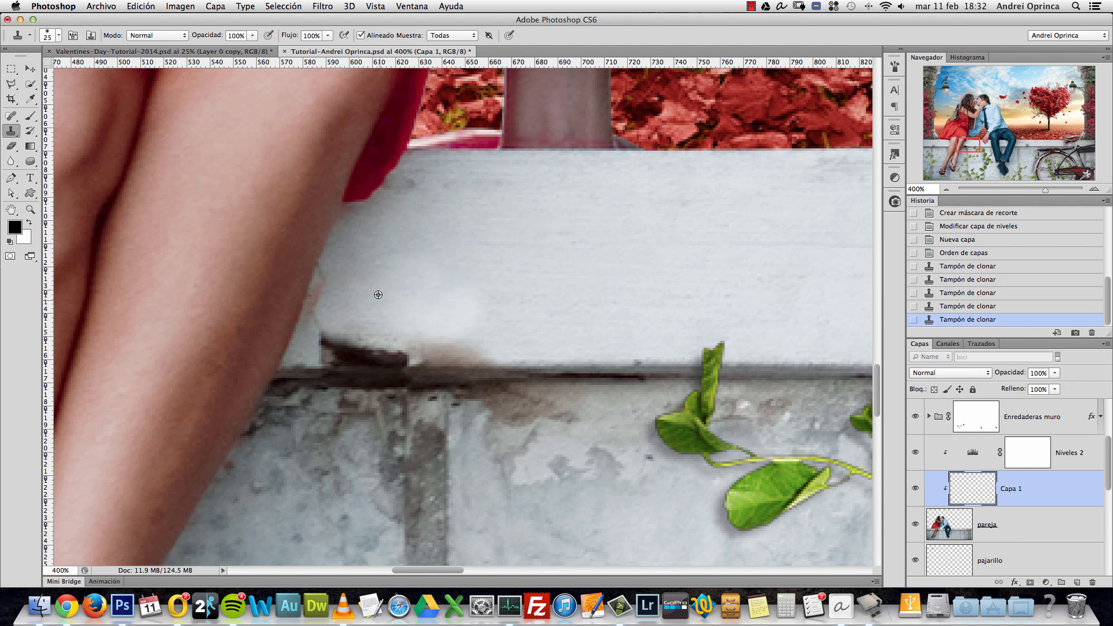
Step: Try to cover the hole's edge beside the leg and its lower part with small clone strokes, undoing the unsuitable ones
click(332, 298)
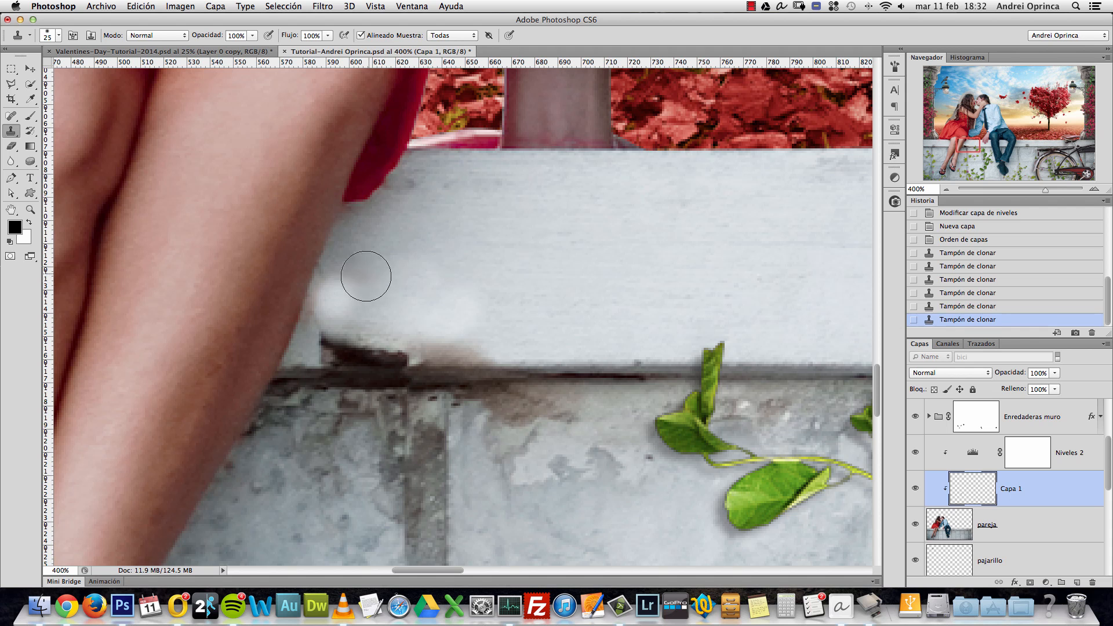
key(alt+super+z)
key(bracketleft)
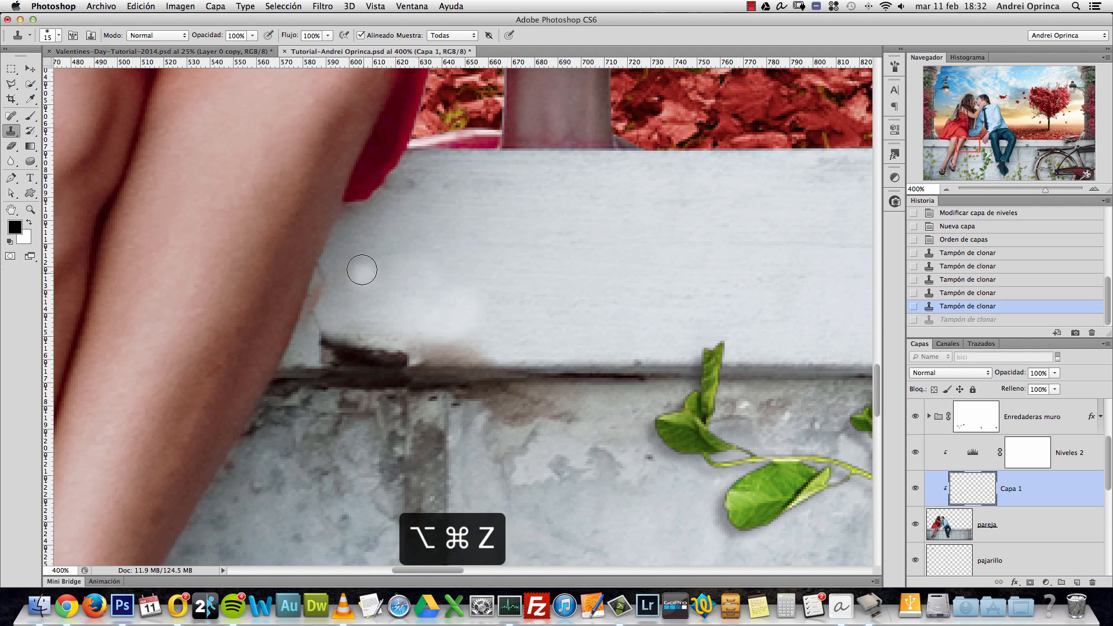
alt+click(346, 276)
mouse_move(327, 295)
mouse_down()
mouse_move(323, 324)
mouse_move(333, 326)
mouse_move(326, 295)
mouse_move(355, 313)
mouse_move(327, 348)
mouse_move(424, 351)
mouse_move(386, 333)
mouse_up()
key(alt+super+z)
alt+click(346, 268)
key(alt+super+z)
alt+click(346, 321)
key(alt+super+z)
Step: Try to rebuild the plank's dark bottom edge below the hole with a 30 px clone brush, and undo the attempt
key(bracketright)
key(bracketright)
key(bracketright)
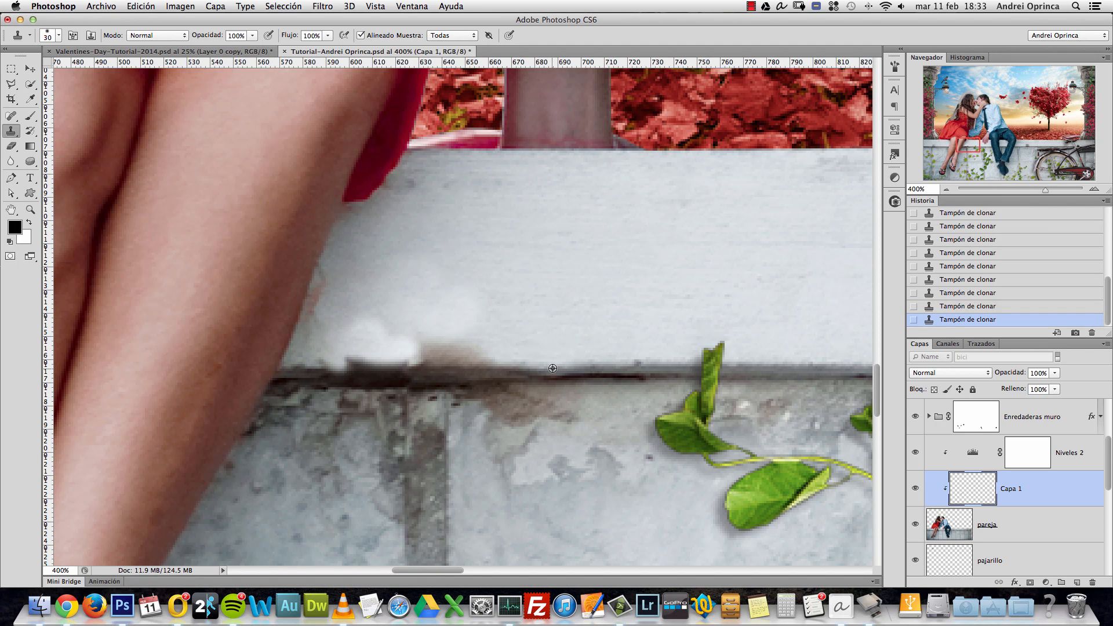
mouse_move(468, 366)
mouse_down()
mouse_move(398, 371)
mouse_move(405, 350)
mouse_move(409, 361)
mouse_up()
key(alt+super+z)
key(alt+super+z)
key(alt+super+z)
key(alt+super+z)
key(alt+super+z)
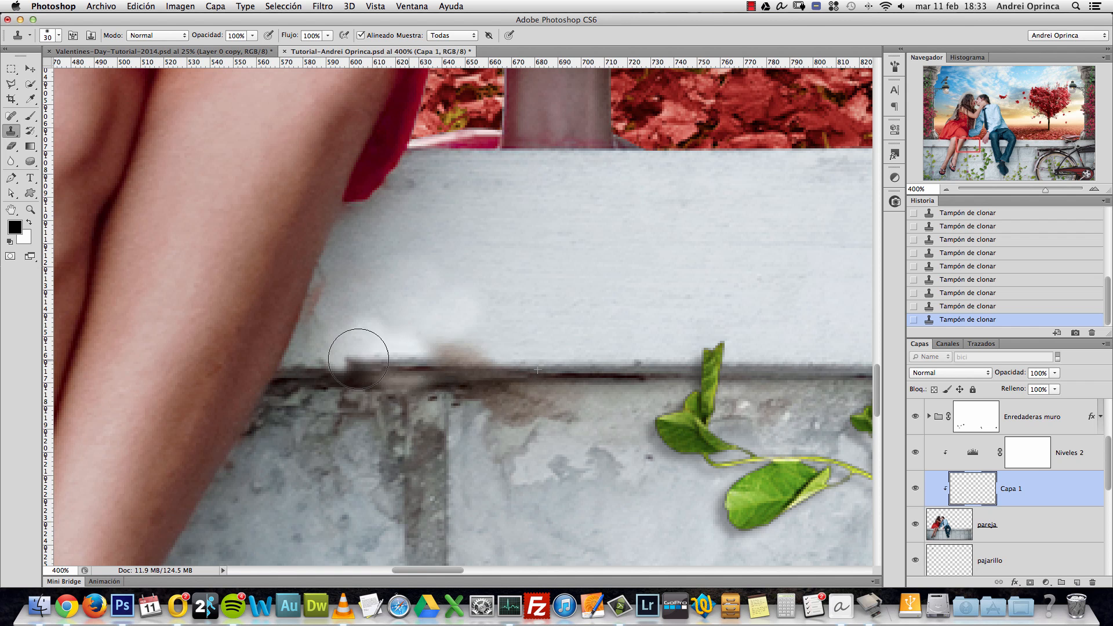
key(alt+super+z)
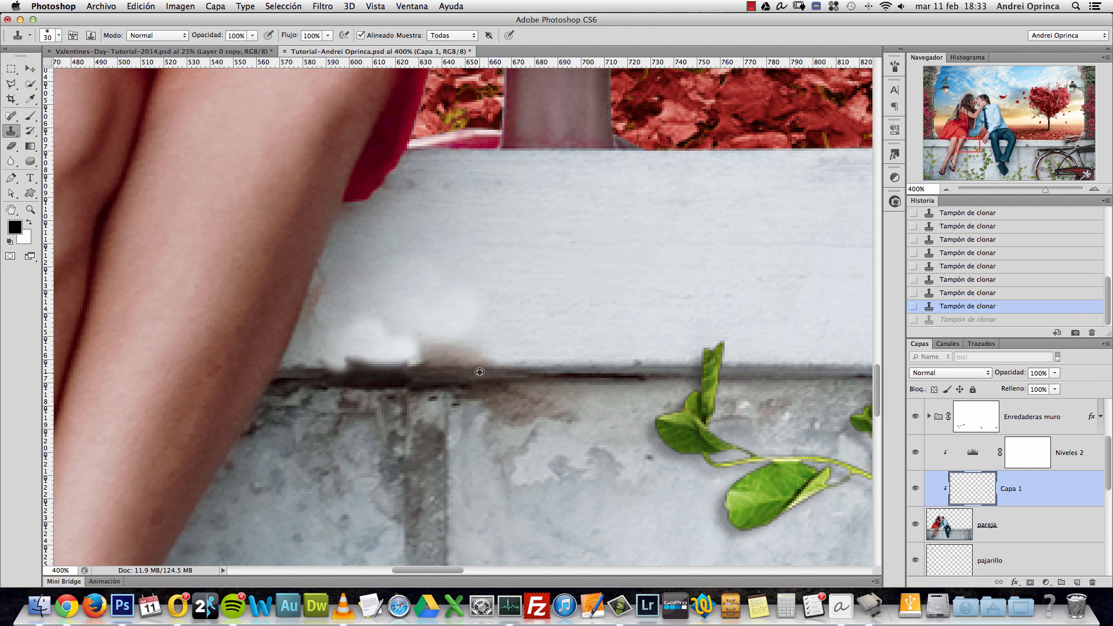
Step: Try to clone the bottom edge and white plank over the remaining hole, reducing the brush to 15 px and undoing the last stroke
alt+click(479, 373)
mouse_move(421, 375)
mouse_down()
mouse_move(343, 368)
mouse_move(383, 362)
mouse_up()
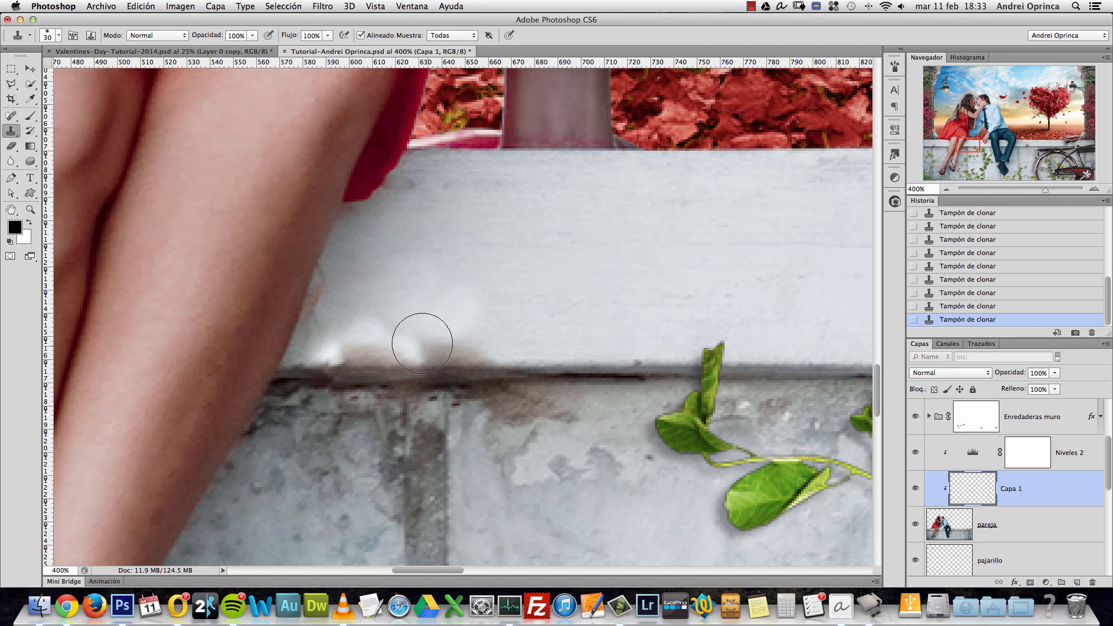
key(alt+super+z)
key(bracketleft)
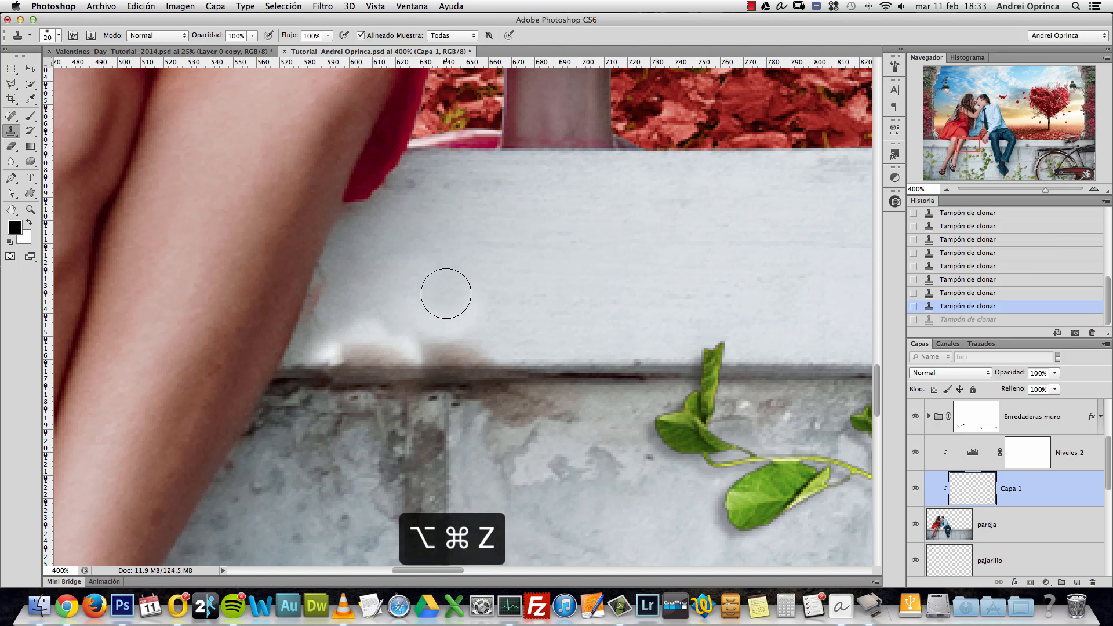
key(bracketleft)
key(shift+super+z)
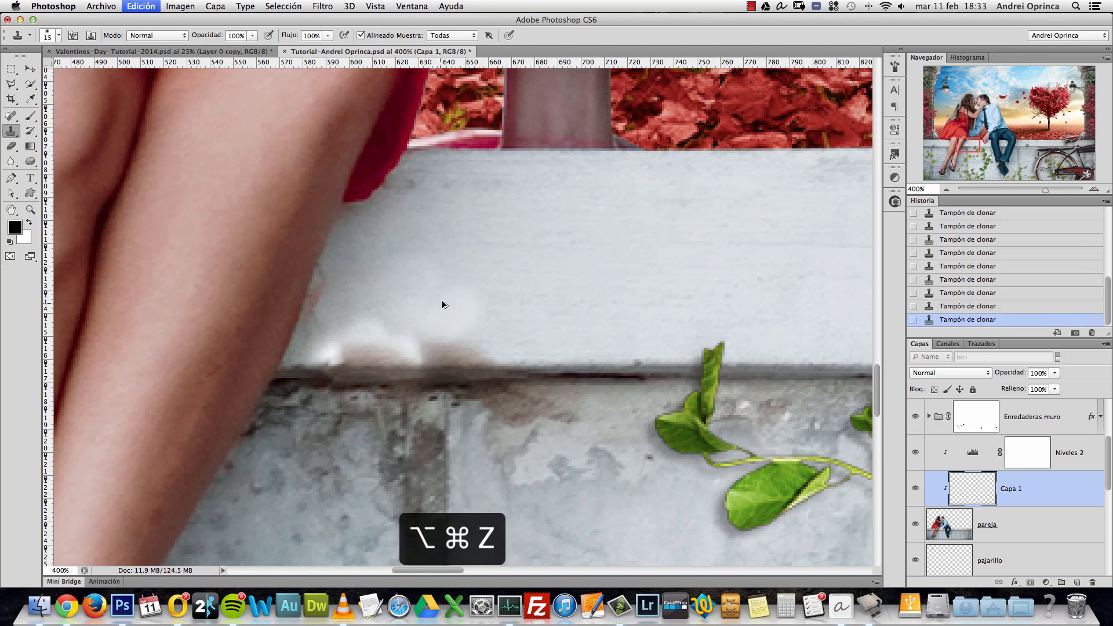
key(alt+super+z)
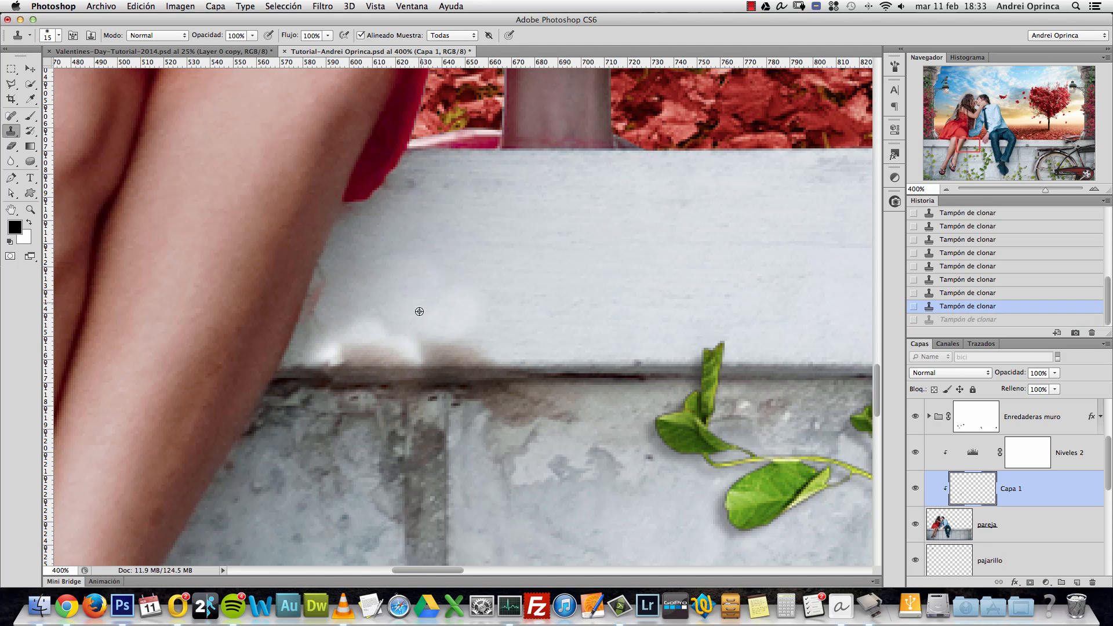
drag(366, 328, 415, 339)
drag(404, 348, 427, 347)
key(alt+super+z)
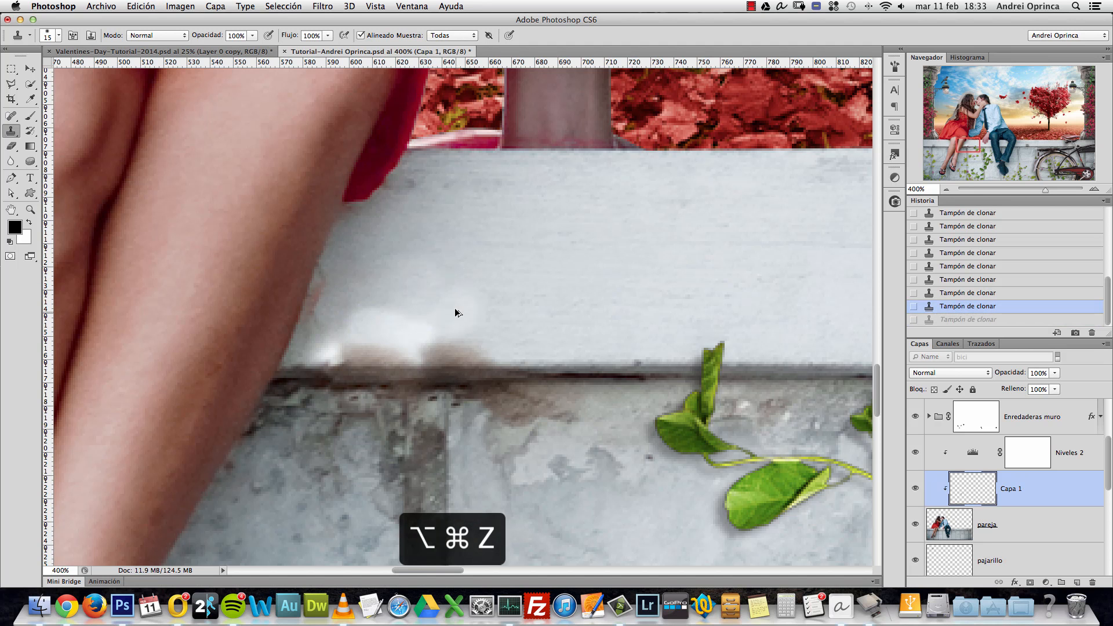
Step: Hide the Niveles 2 adjustment layer, undo the last clone strokes, and make Capa 1 active with a 35 px brush
click(915, 453)
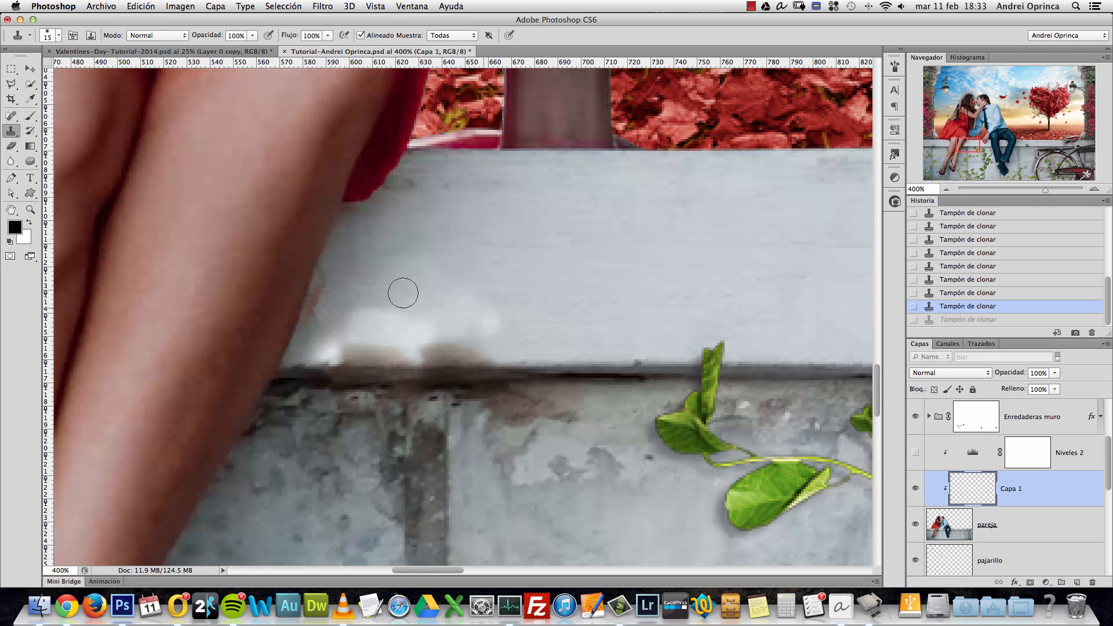
mouse_move(387, 326)
mouse_down()
mouse_move(430, 320)
mouse_move(378, 322)
mouse_up()
key(alt+super+z)
key(alt+super+z)
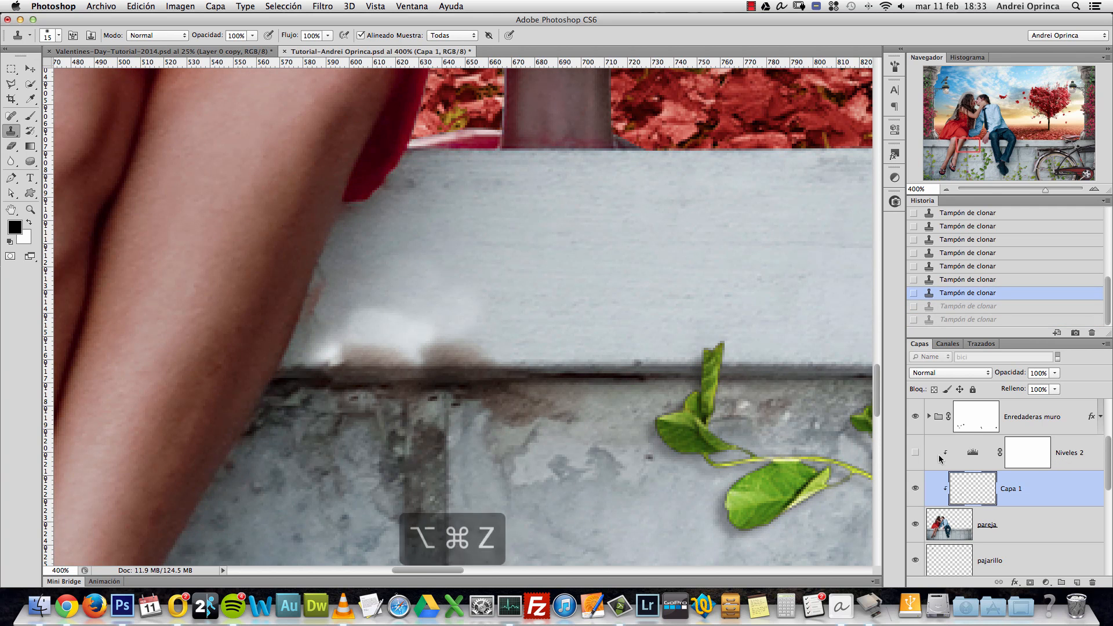
click(1037, 458)
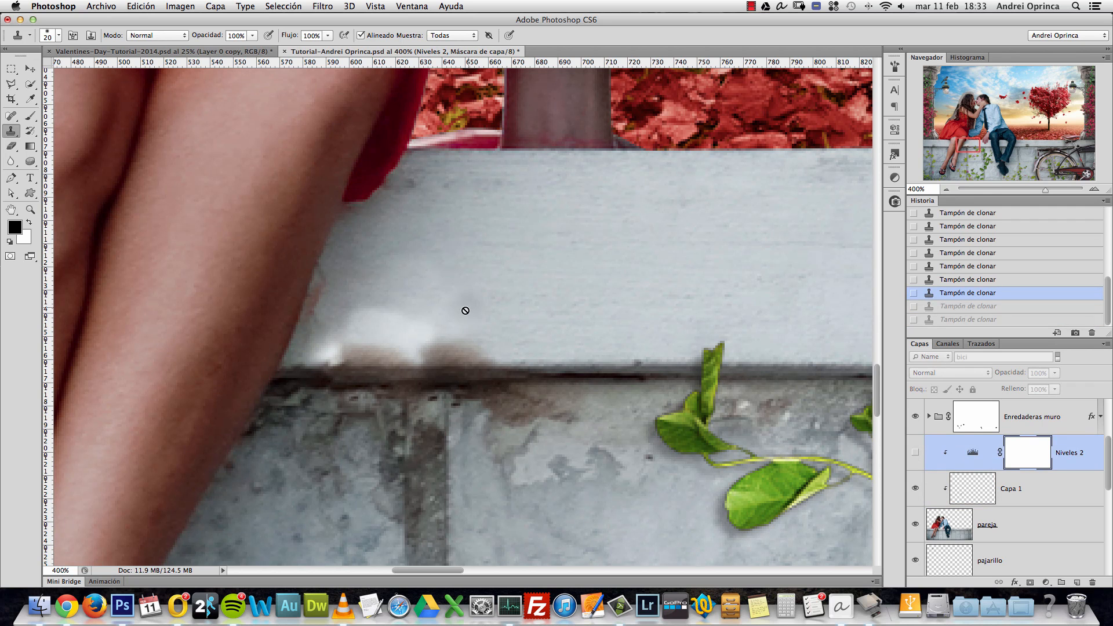
key(bracketright)
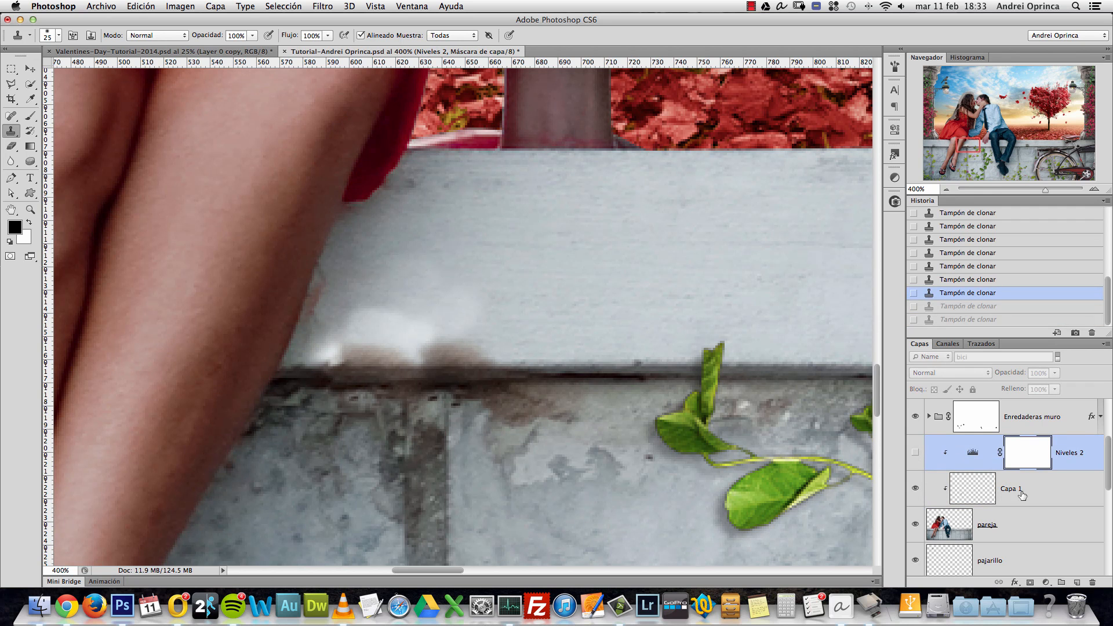
click(1022, 494)
key(bracketright)
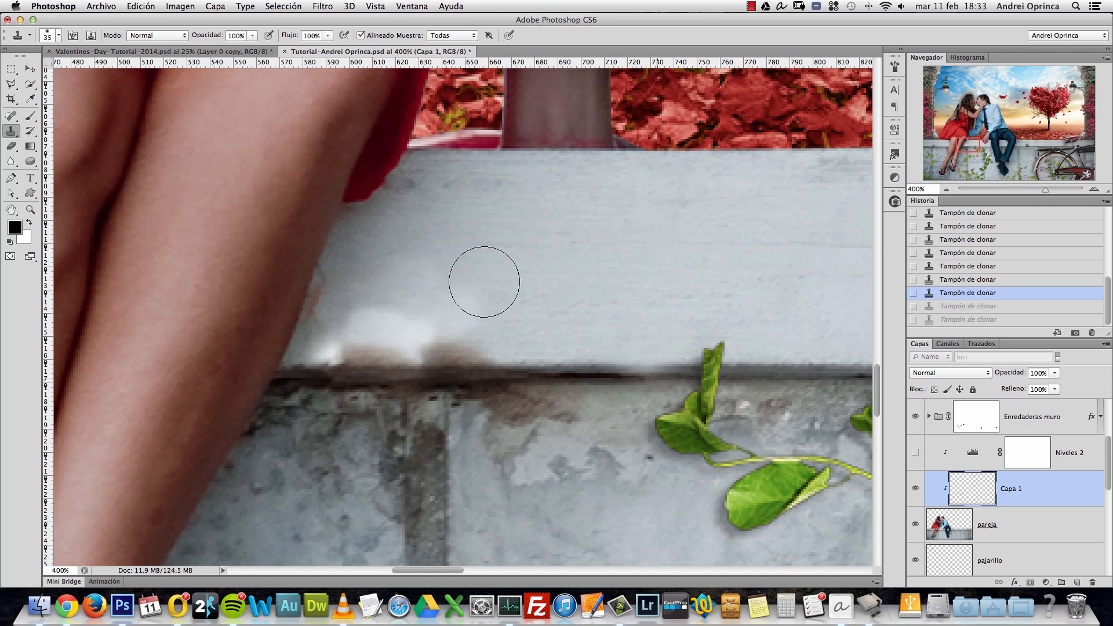
Step: Try to clone plank texture over the bright patches and brown stain above the bottom edge, reducing the brush from 35 to 10 px
alt+click(459, 328)
drag(427, 329, 390, 325)
key(alt+ctrl+z)
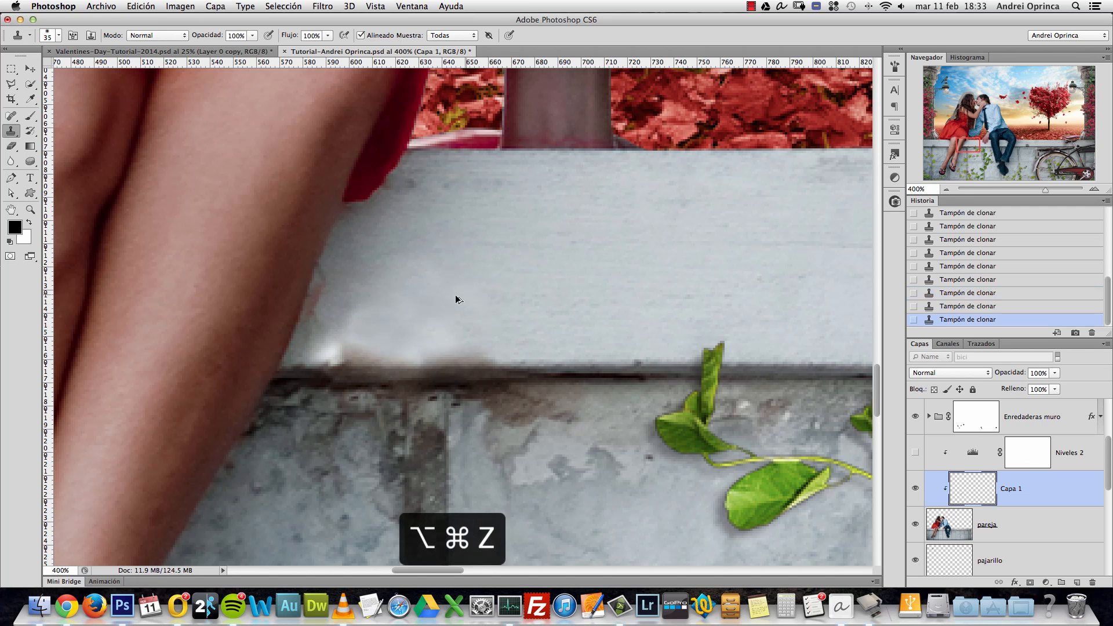
key(bracketleft)
key(bracketleft)
click(373, 321)
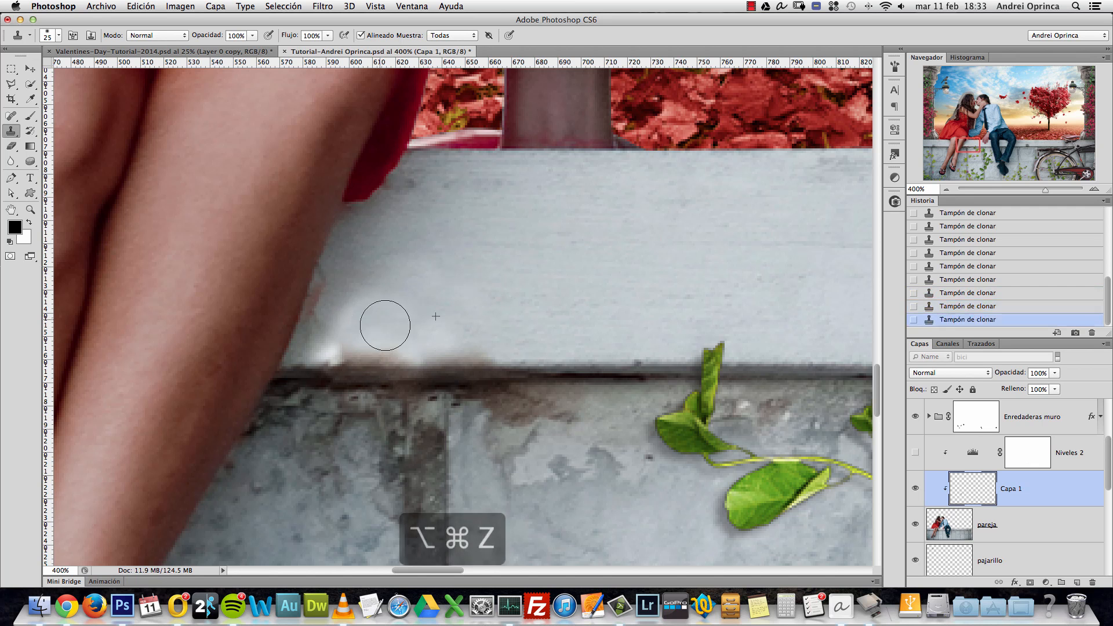
key(bracketright)
key(bracketleft)
key(bracketleft)
key(bracketleft)
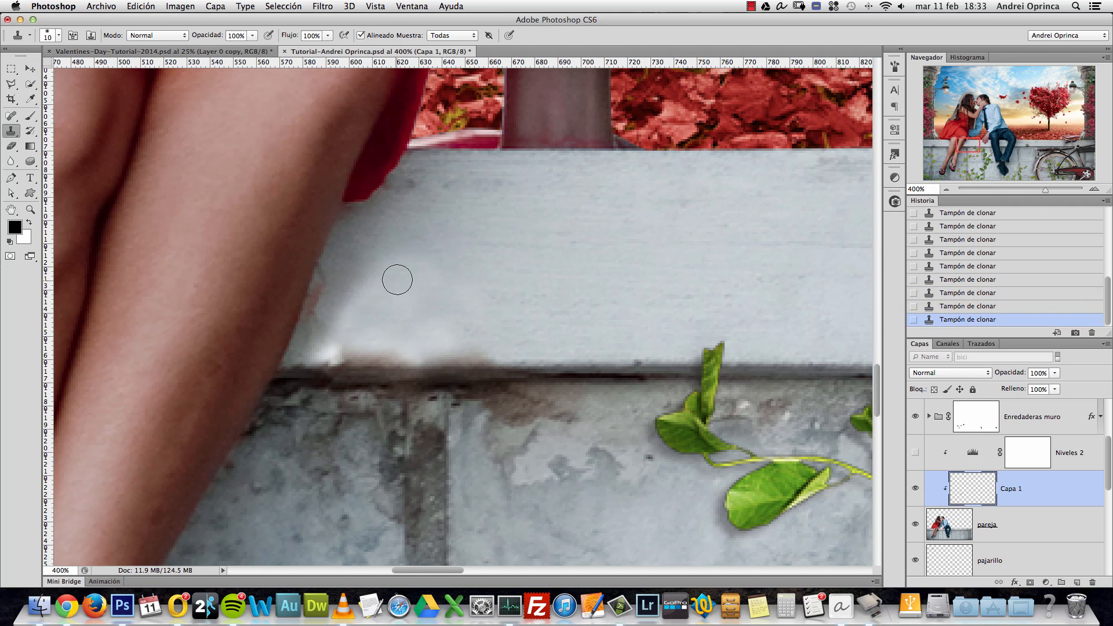
Step: Erase all the cloned retouching from Capa 1 and undo the new test stroke over the hole
key(ctrl+a)
key(BackSpace)
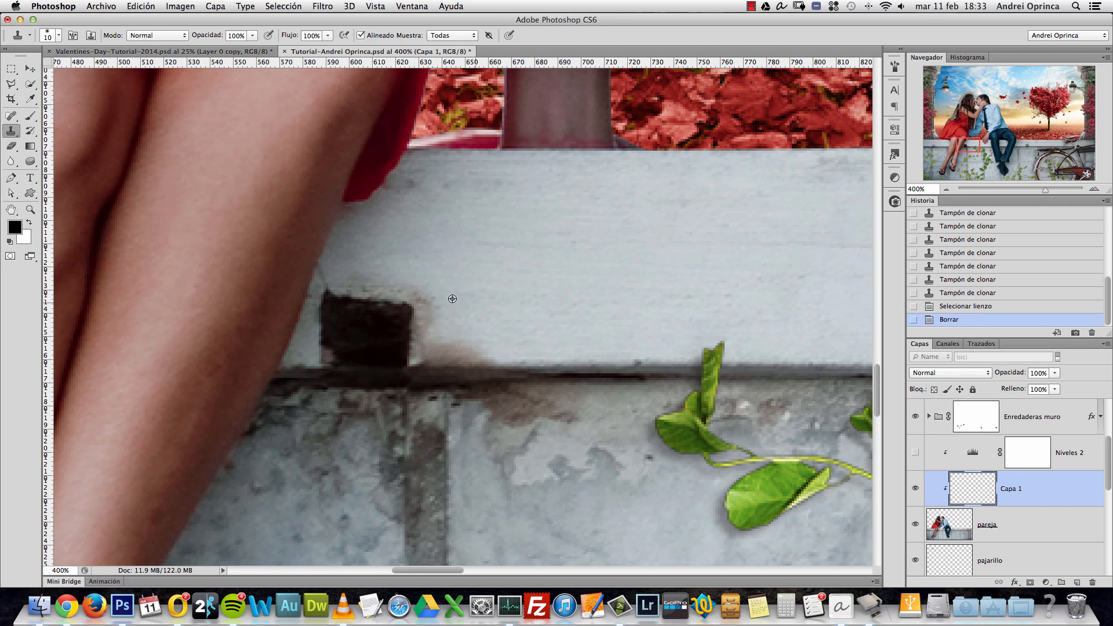
mouse_move(415, 305)
mouse_down()
mouse_move(392, 311)
mouse_move(418, 298)
mouse_up()
key(alt+z)
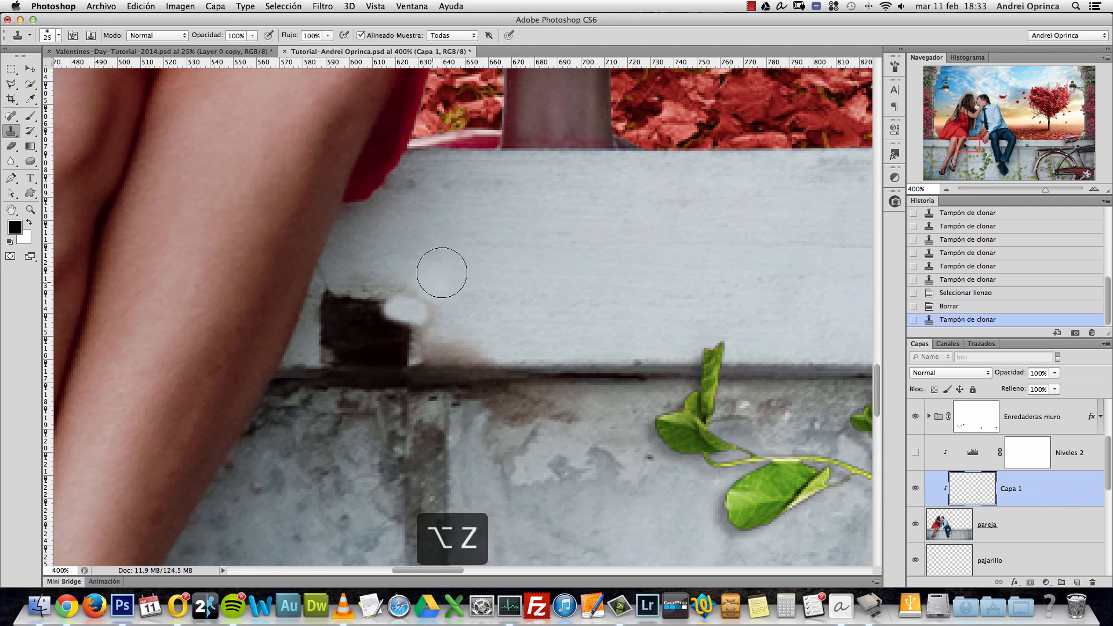
key(x)
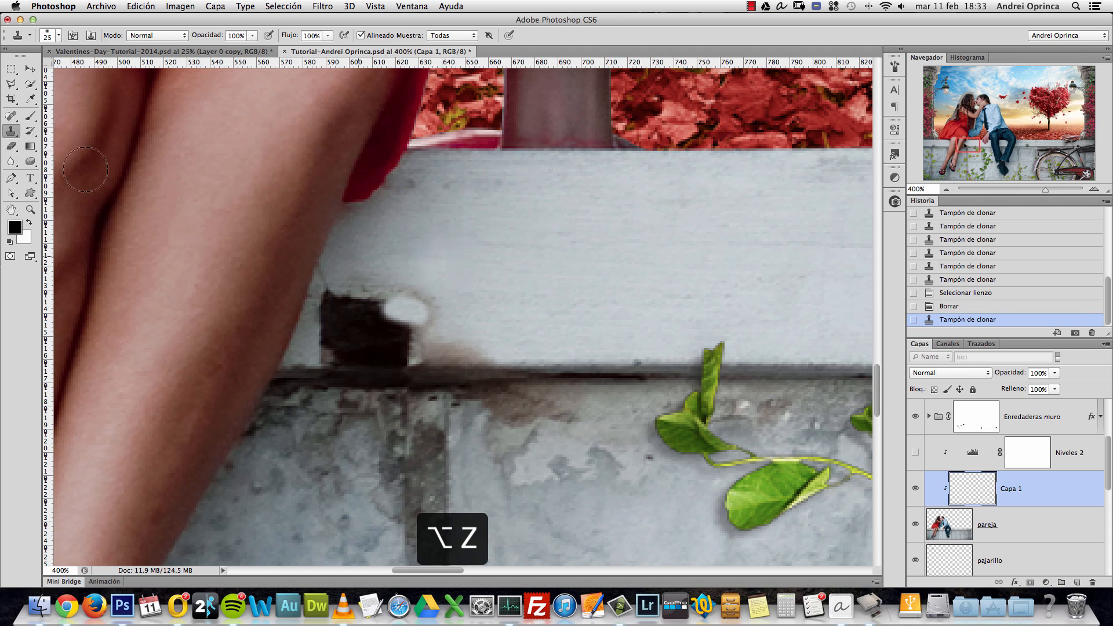
key(alt+super+x)
key(alt+super+z)
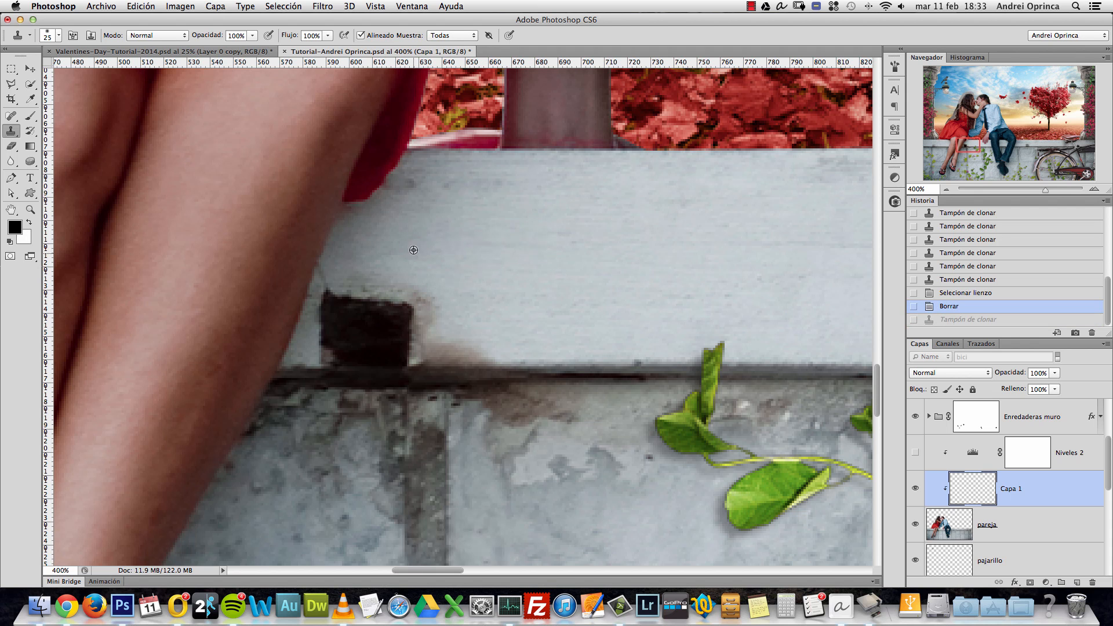
Step: Clone clean plank texture over the dark hole at 25 px, and rebuild the plank's bottom edge below it at 45 px
mouse_move(389, 302)
mouse_down()
mouse_move(339, 307)
mouse_move(399, 316)
mouse_move(388, 331)
mouse_move(419, 282)
mouse_move(433, 309)
mouse_up()
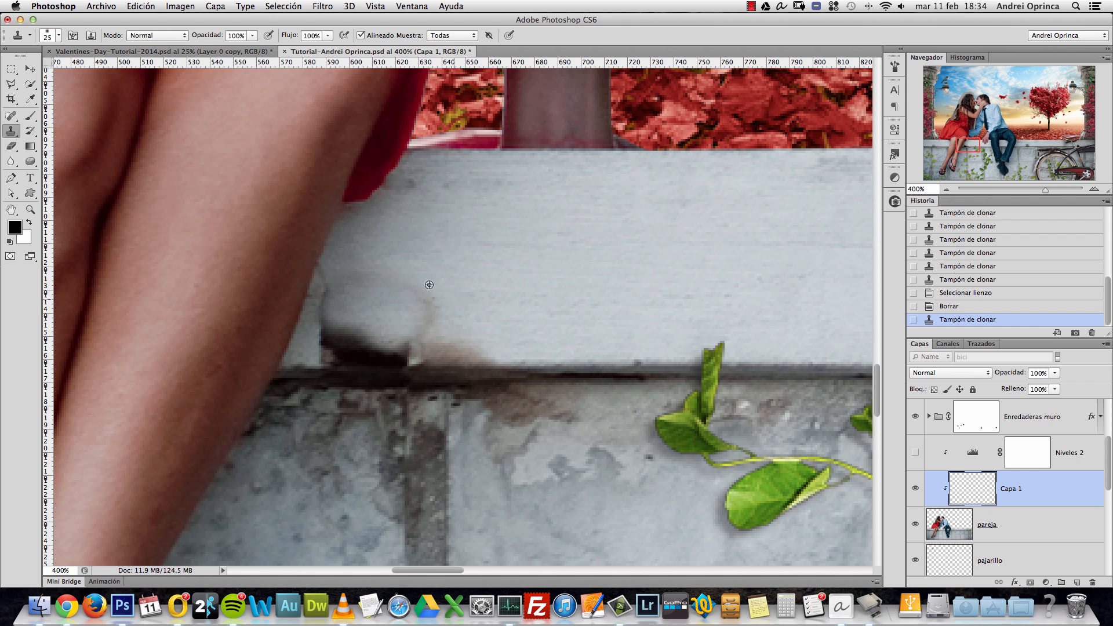
drag(432, 305, 415, 325)
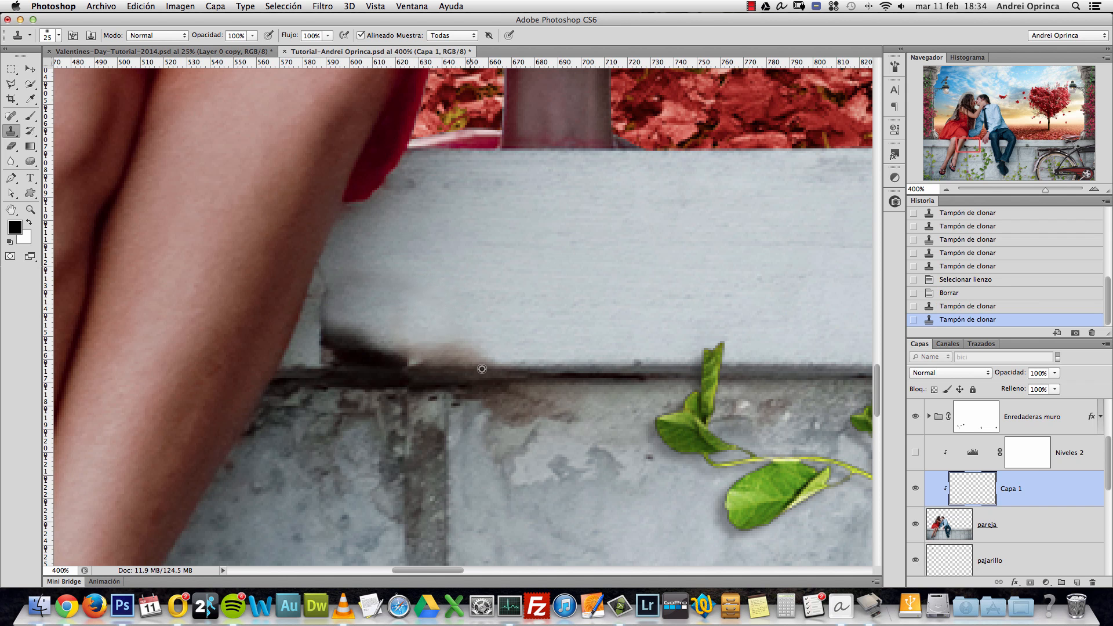
key(bracketright)
key(bracketright)
alt+click(511, 370)
mouse_move(446, 364)
mouse_down()
mouse_move(341, 372)
mouse_move(371, 356)
mouse_up()
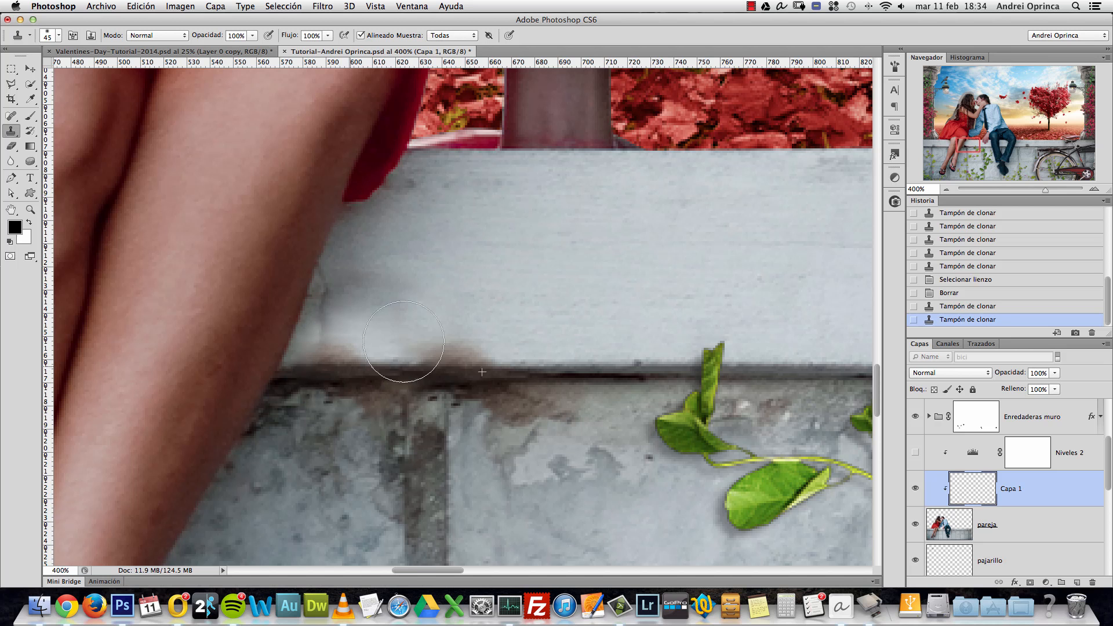
Step: Clone clean plank texture over the brown stains beside the woman's leg, reducing the brush to 30 px and then 20 px
key(bracketleft)
key(bracketleft)
key(bracketleft)
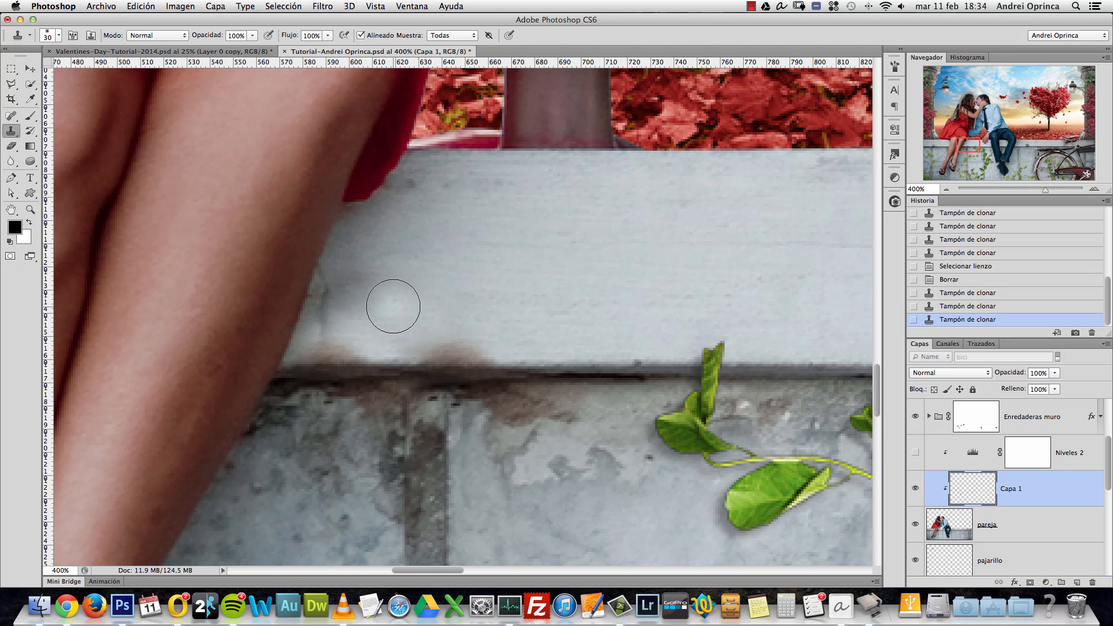
mouse_move(356, 280)
mouse_down()
mouse_move(329, 324)
mouse_move(366, 312)
mouse_move(448, 323)
mouse_move(355, 342)
mouse_move(398, 306)
mouse_up()
mouse_move(325, 342)
mouse_down()
mouse_move(347, 330)
mouse_move(348, 342)
mouse_move(429, 334)
mouse_up()
alt+click(475, 341)
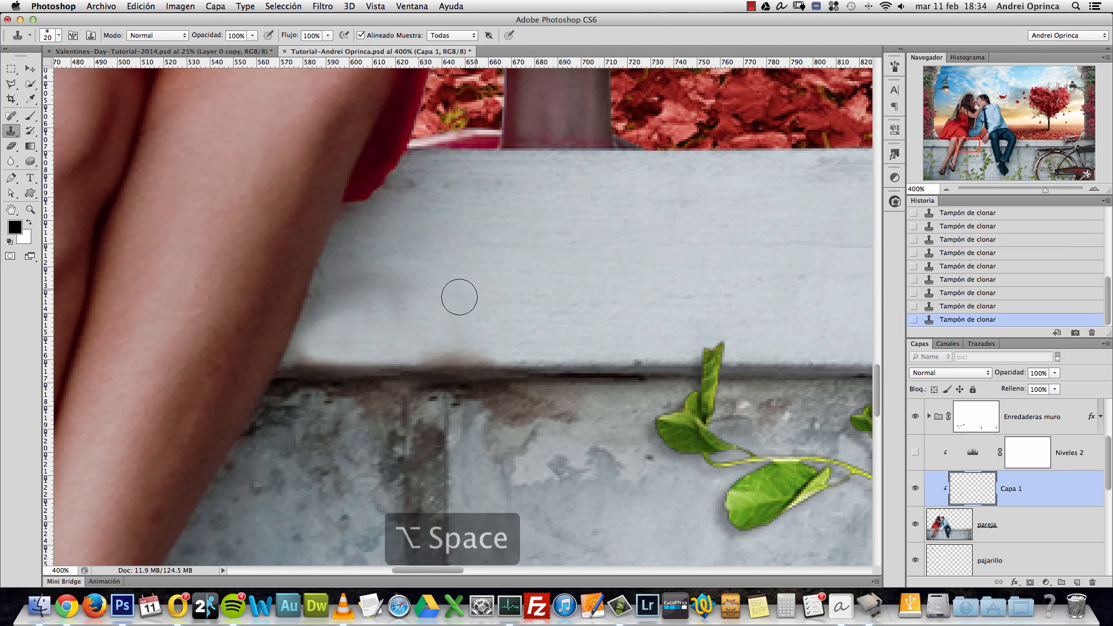
alt+click(450, 307)
key(super+1)
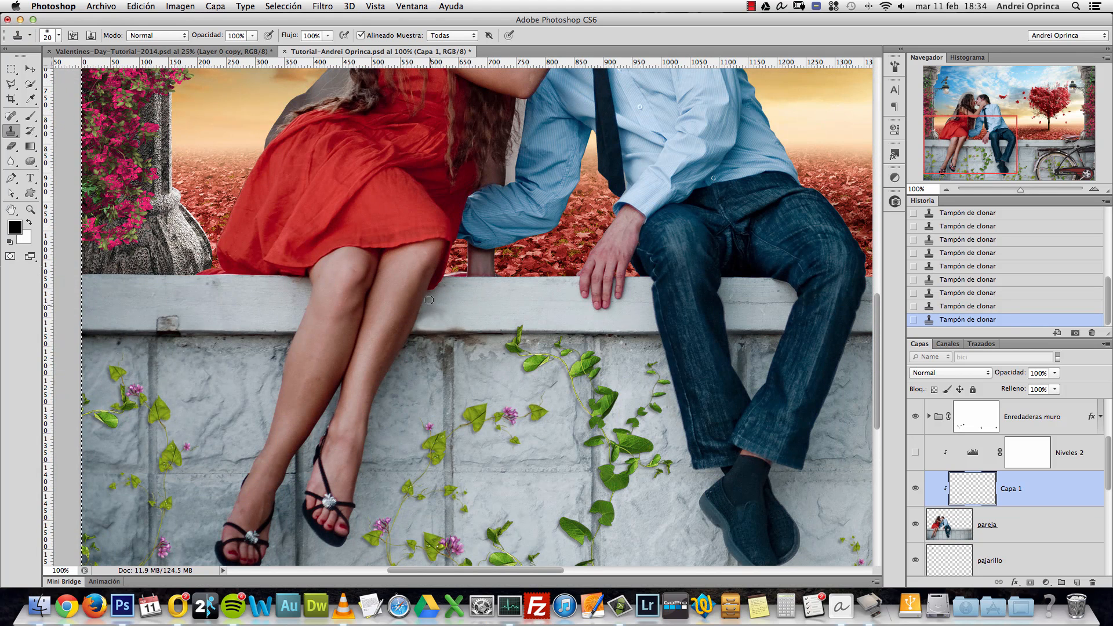
Step: Deselect the canvas and clone over the dark shading beside the leg at 30% opacity and flow with a 25 px brush
alt+click(439, 323)
super+click(435, 318)
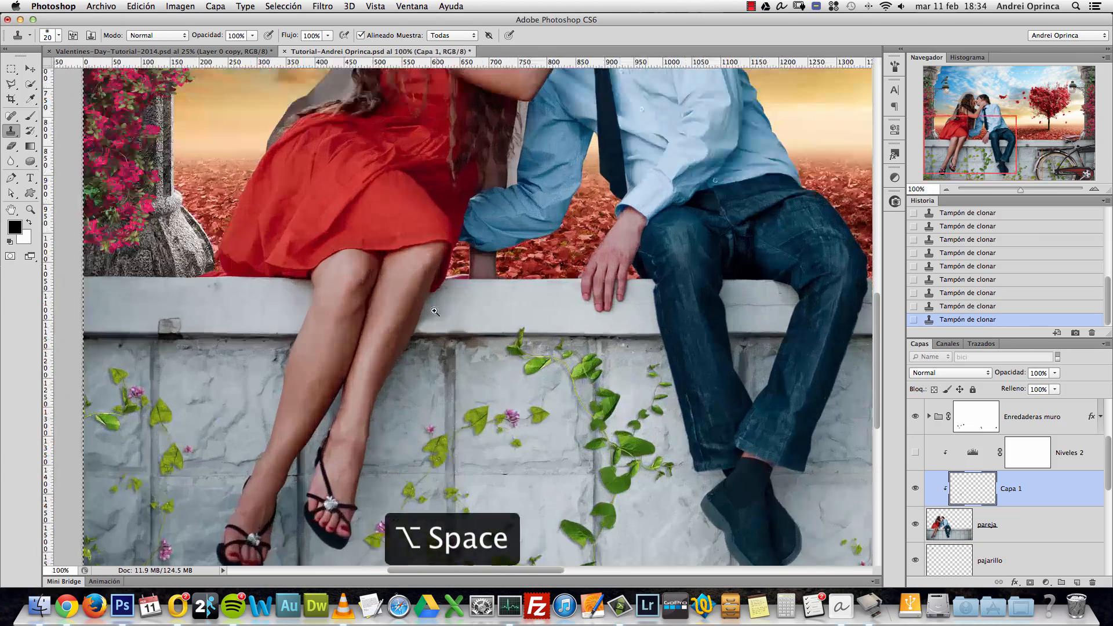
key(super+d)
super+click(436, 324)
super+click(486, 269)
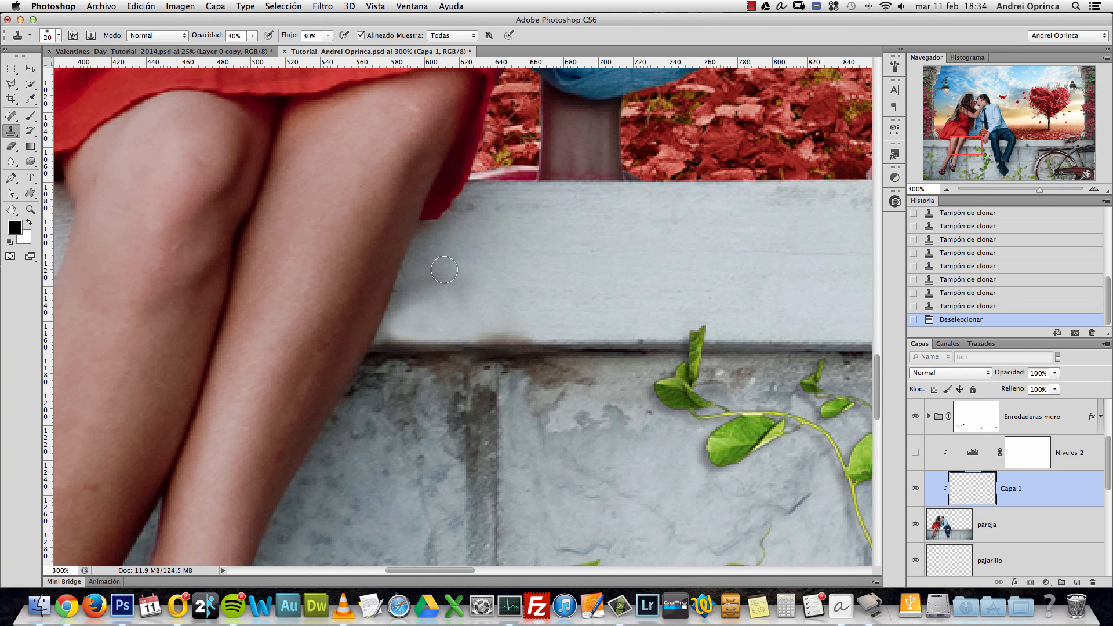
key(bracketright)
key(bracketright)
key(bracketright)
key(bracketleft)
mouse_move(429, 306)
mouse_down()
mouse_move(441, 326)
mouse_move(465, 312)
mouse_move(463, 293)
mouse_move(389, 334)
mouse_move(467, 313)
mouse_move(476, 286)
mouse_up()
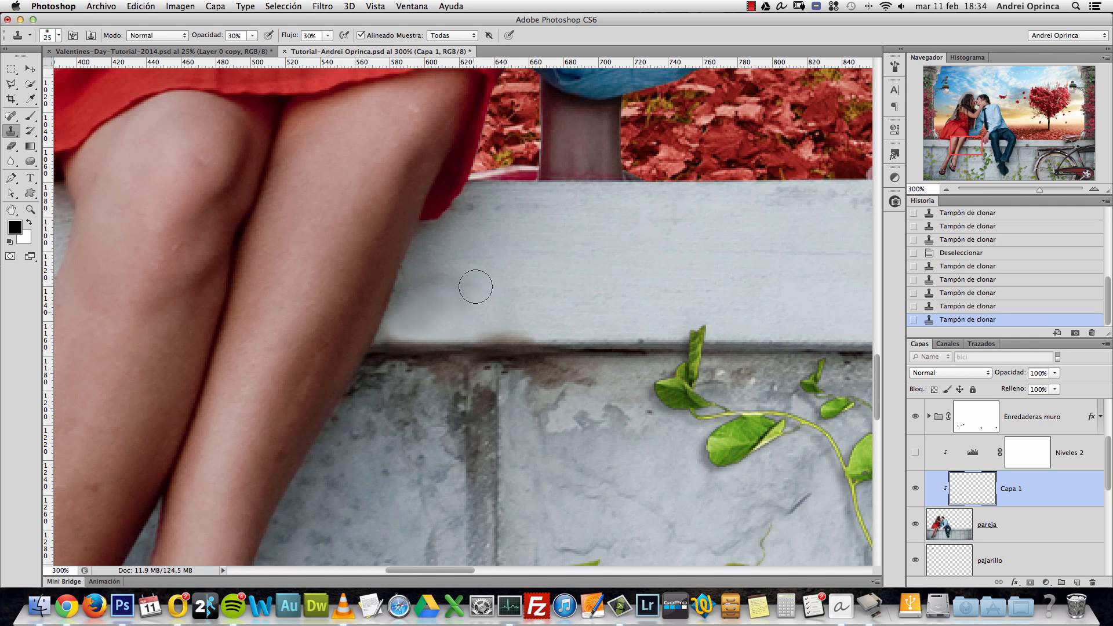
Step: Blend the remaining blotches on the plank between the leg and the brown stain with fresh clone samples at 25 px
alt+click(421, 304)
click(450, 281)
click(507, 318)
alt+click(524, 324)
drag(428, 325, 464, 326)
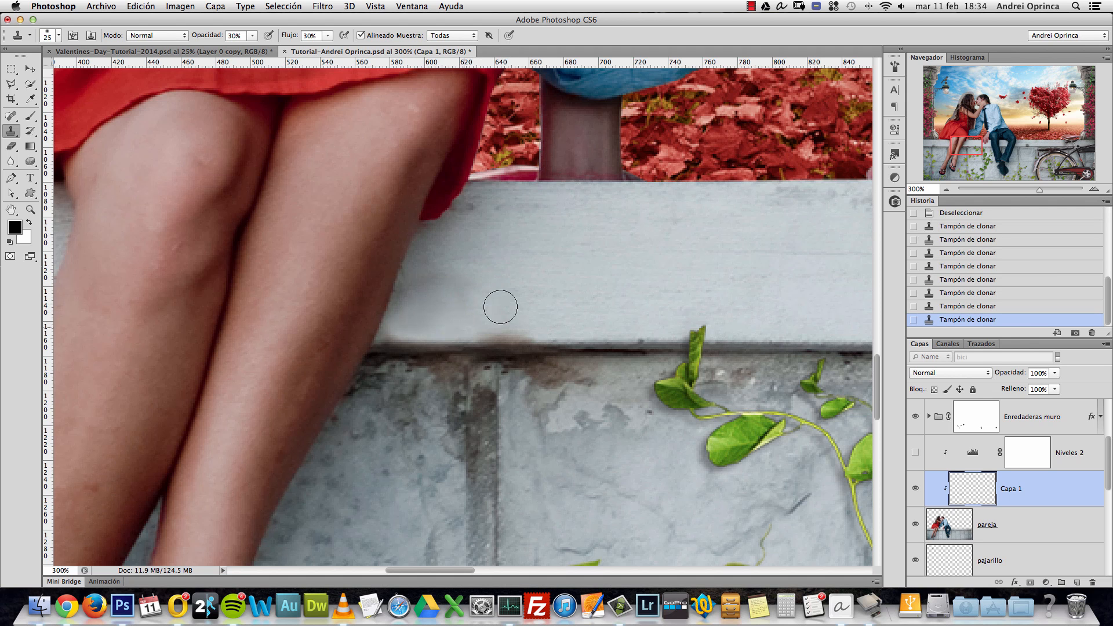
mouse_move(509, 298)
mouse_down()
mouse_move(425, 319)
mouse_move(467, 325)
mouse_up()
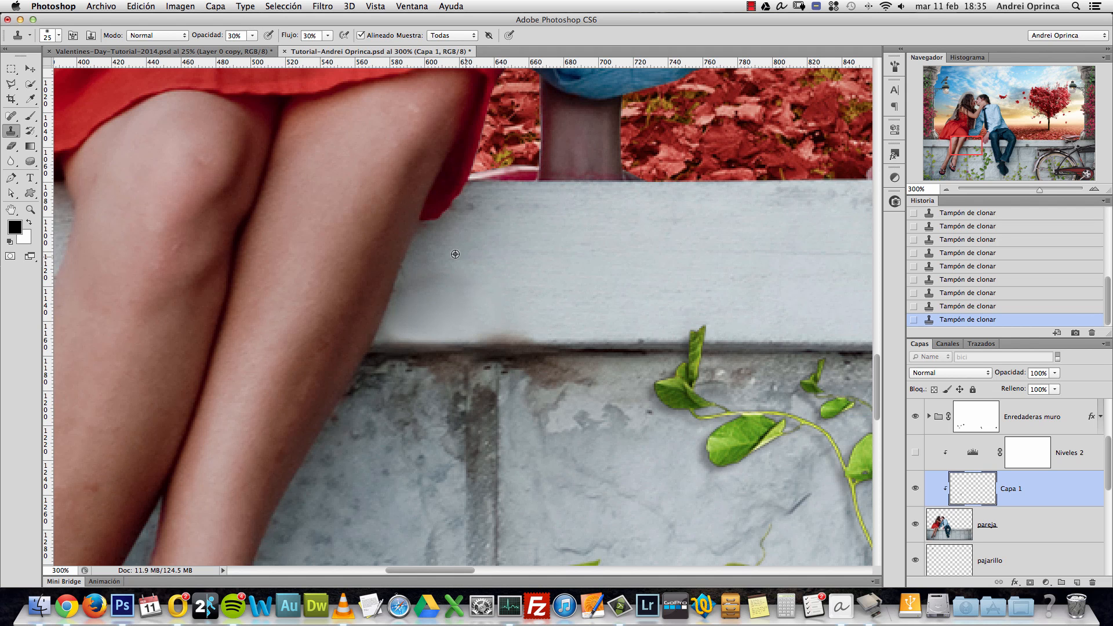
Step: Set the clone stamp's opacity and flow to 50% and show the Niveles 2 adjustment layer again
key(super+1)
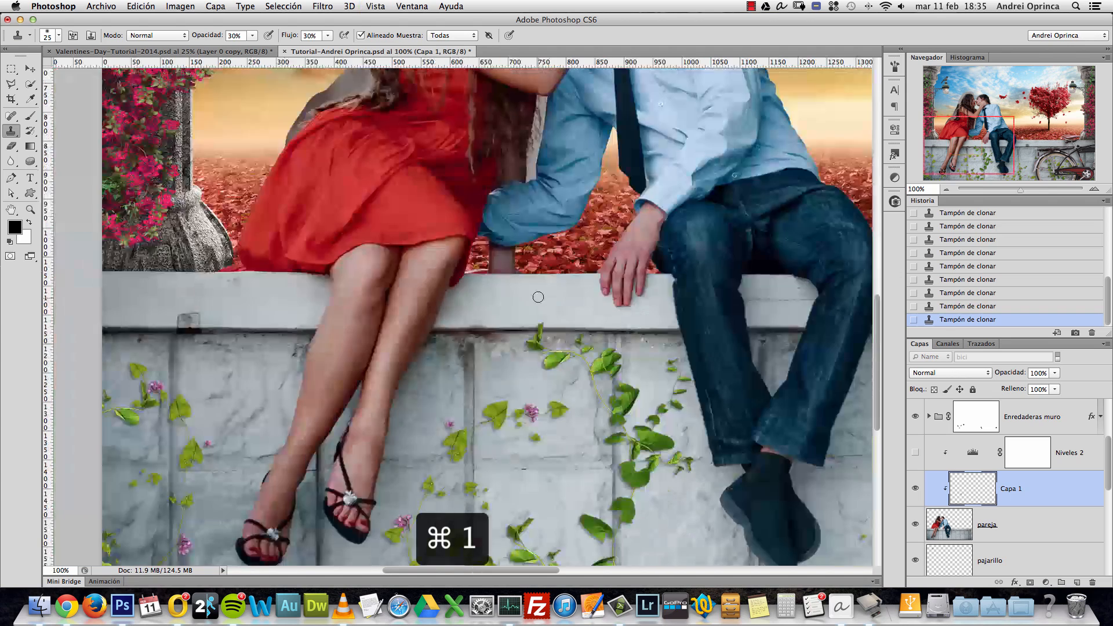
key(alt+space)
drag(470, 304, 487, 281)
key(5)
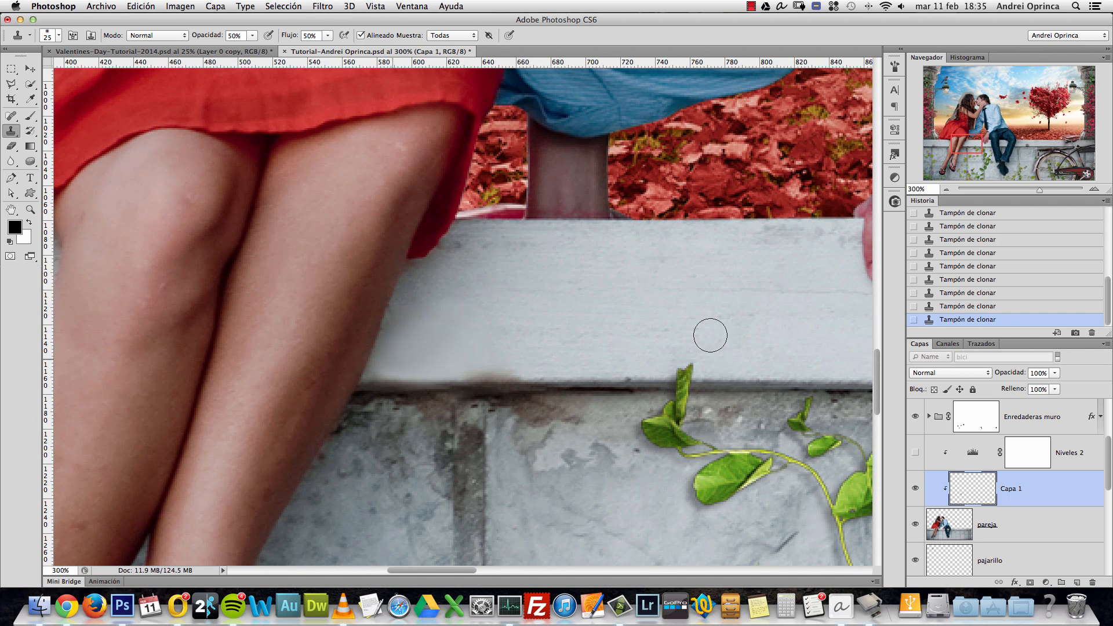
click(915, 452)
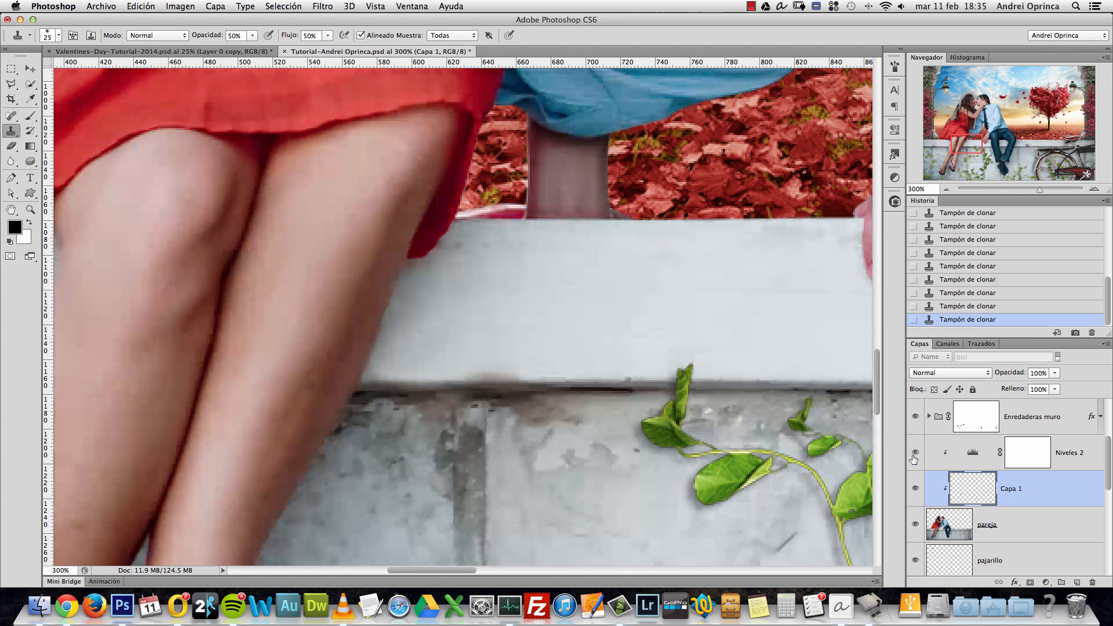
alt+click(603, 315)
alt+click(604, 316)
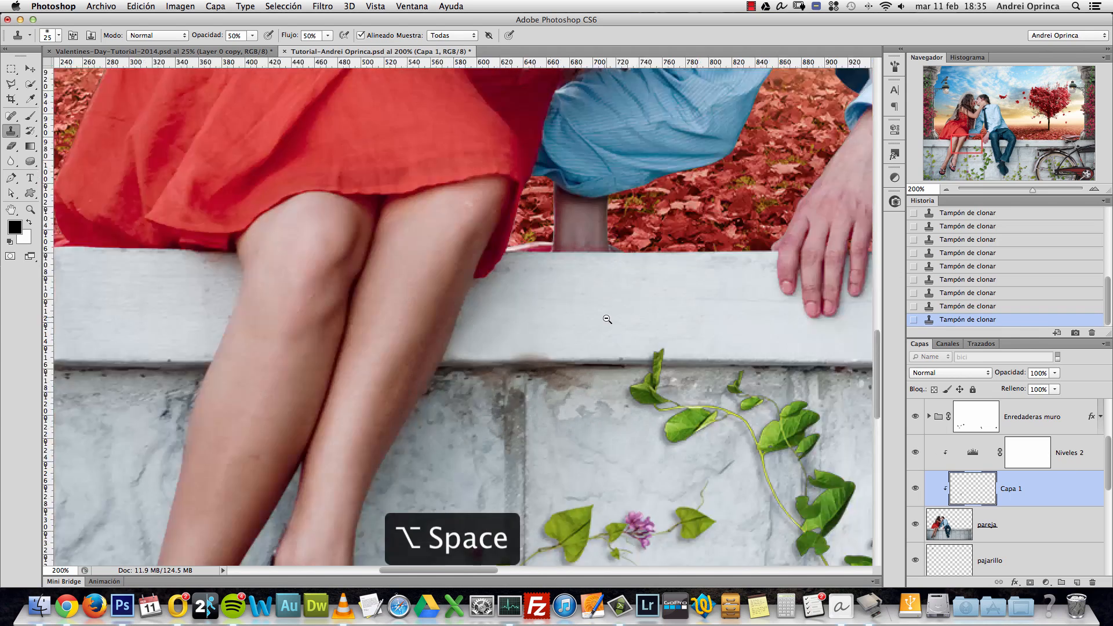
alt+click(609, 318)
super+click(586, 329)
super+click(585, 329)
super+click(582, 329)
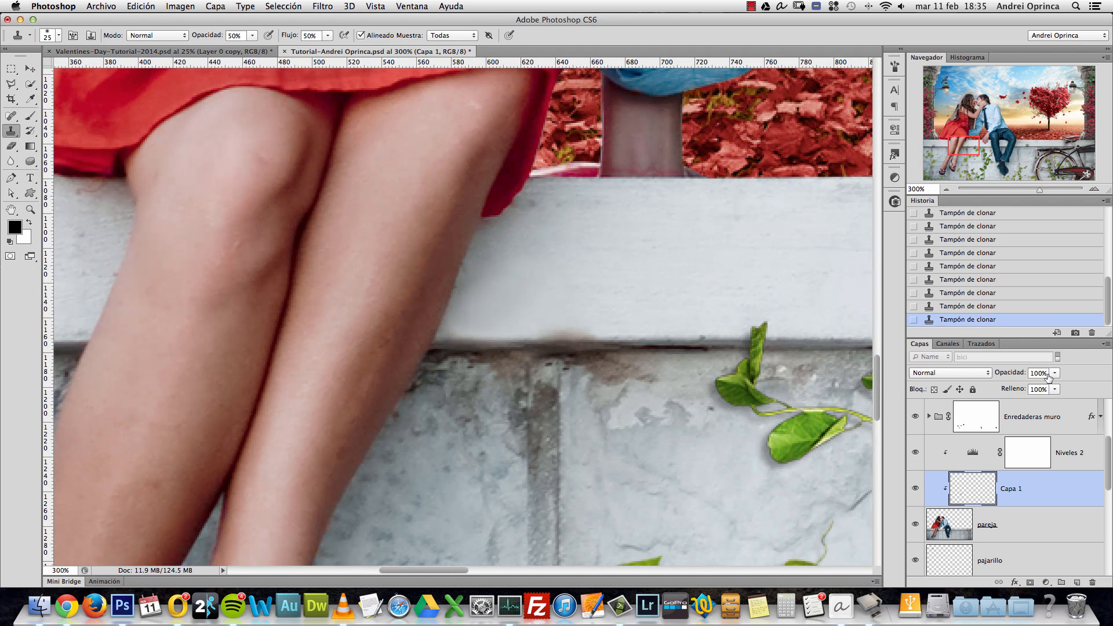
Step: Clone plank texture over the patch beside the woman's leg with a 35 px brush at 100% opacity
key(bracketright)
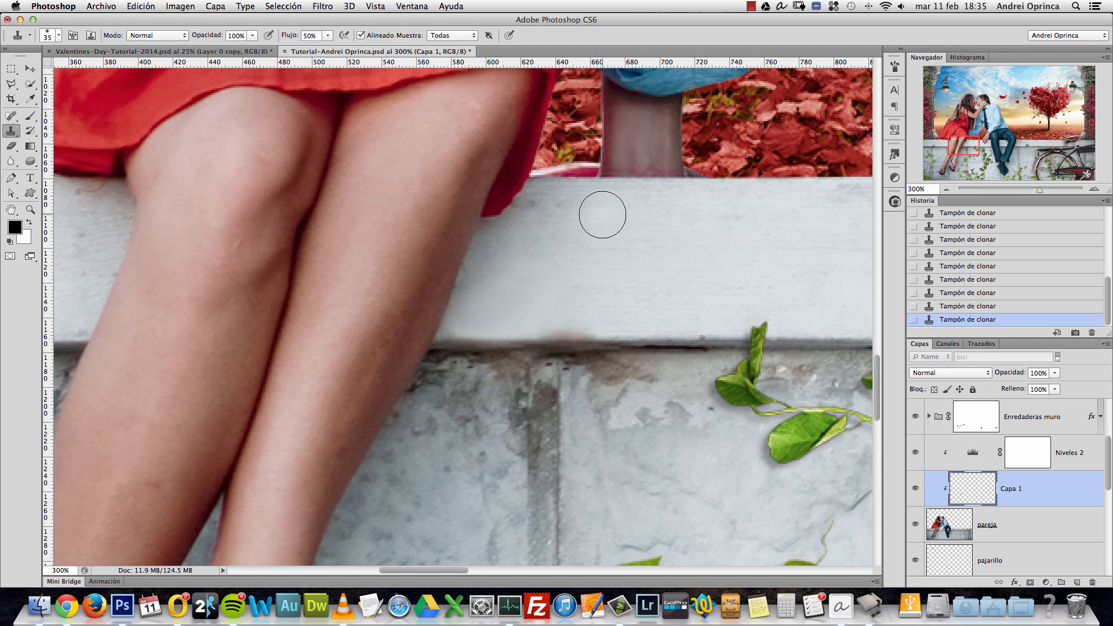
alt+click(546, 298)
mouse_move(507, 303)
mouse_down()
mouse_move(541, 294)
mouse_move(551, 303)
mouse_up()
key(alt+super+z)
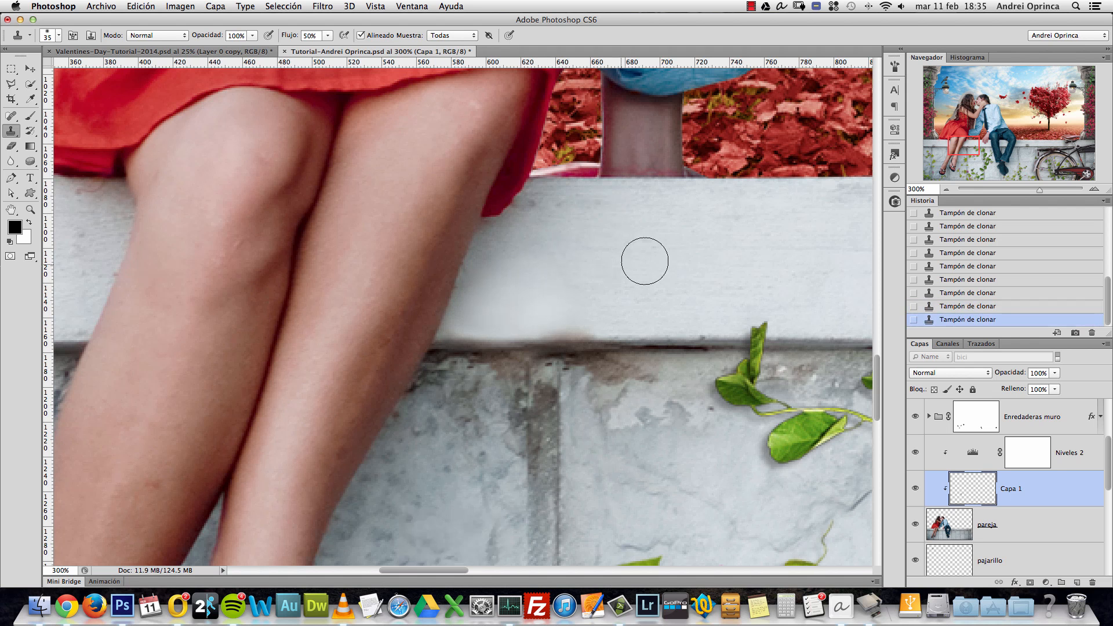
Step: Examine the retouched bench and the rest of the composite at lower magnification, from the flower column to the bicycle
key(super+1)
key(alt+space)
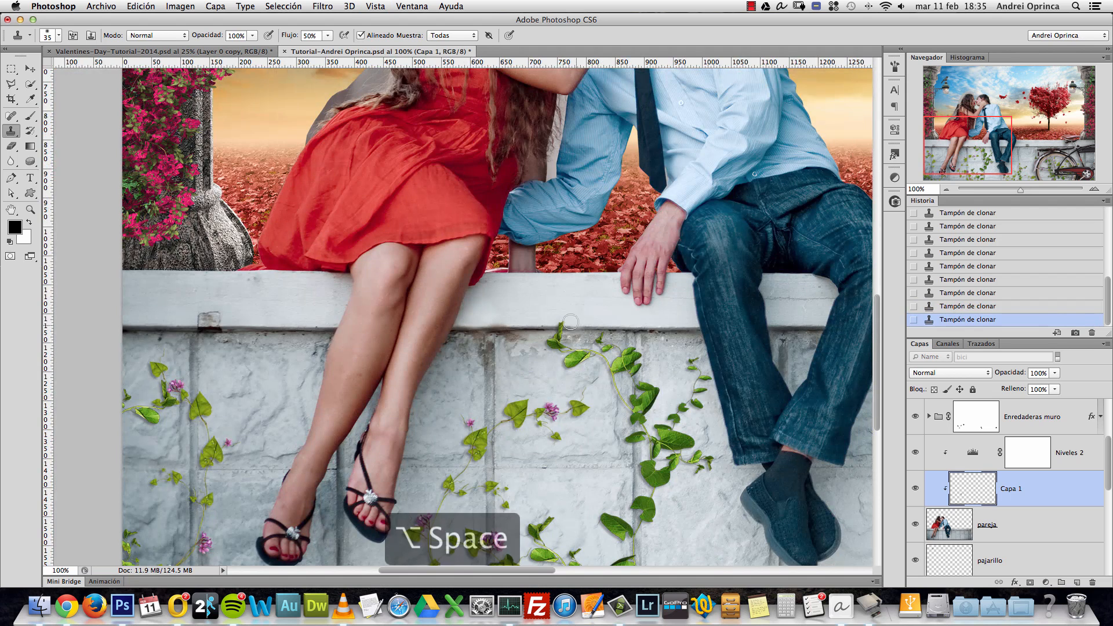
alt+click(568, 322)
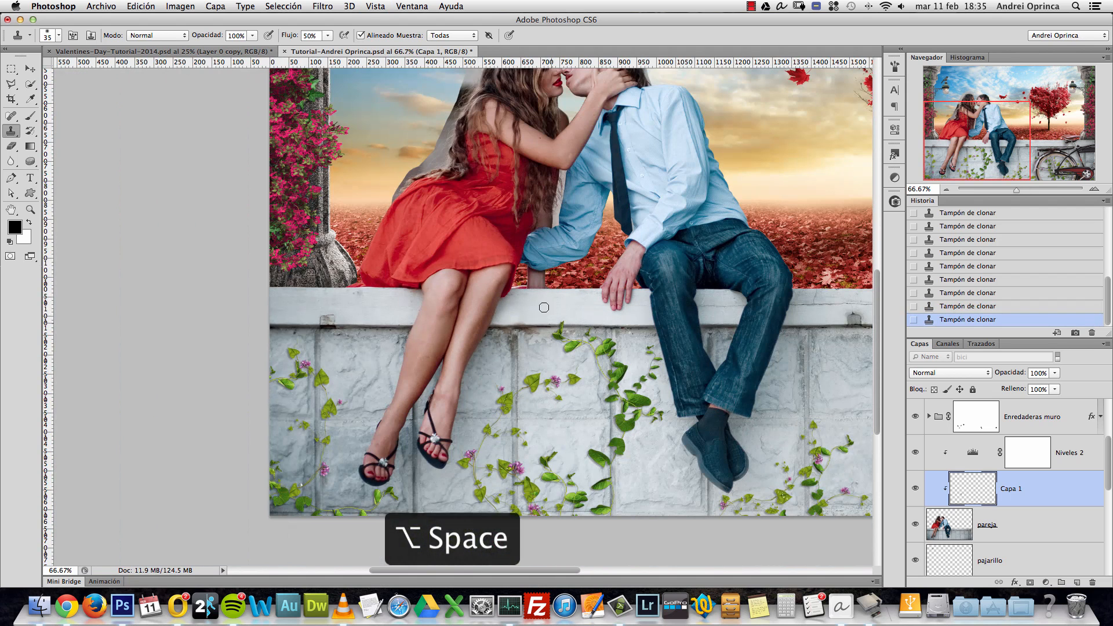
scroll(689, 333, right, 5)
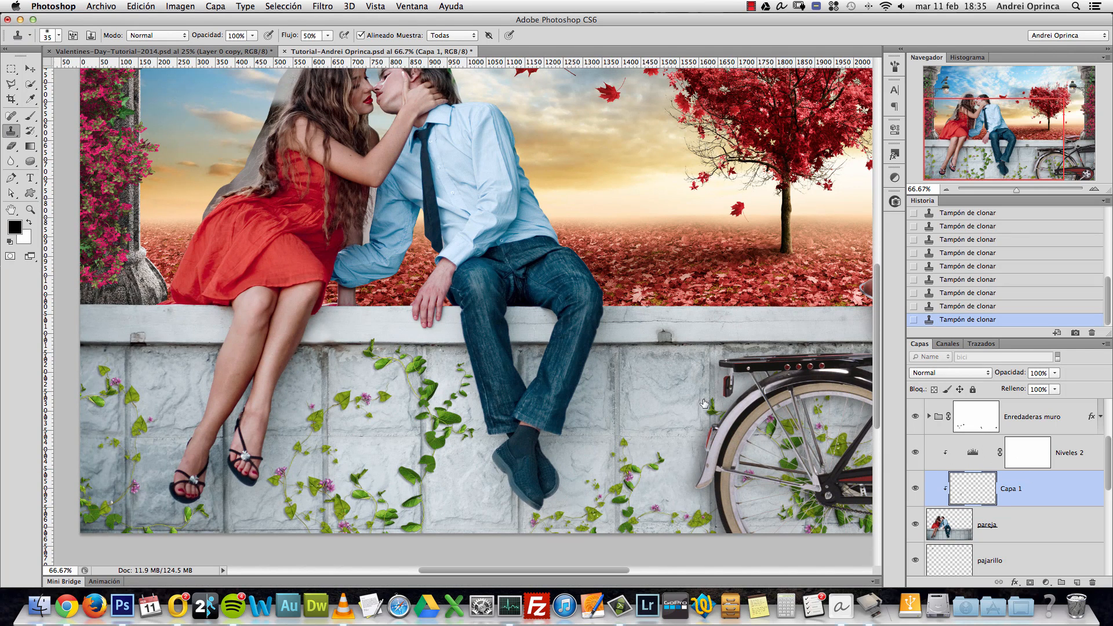
scroll(638, 310, right, 5)
scroll(638, 309, up, 3)
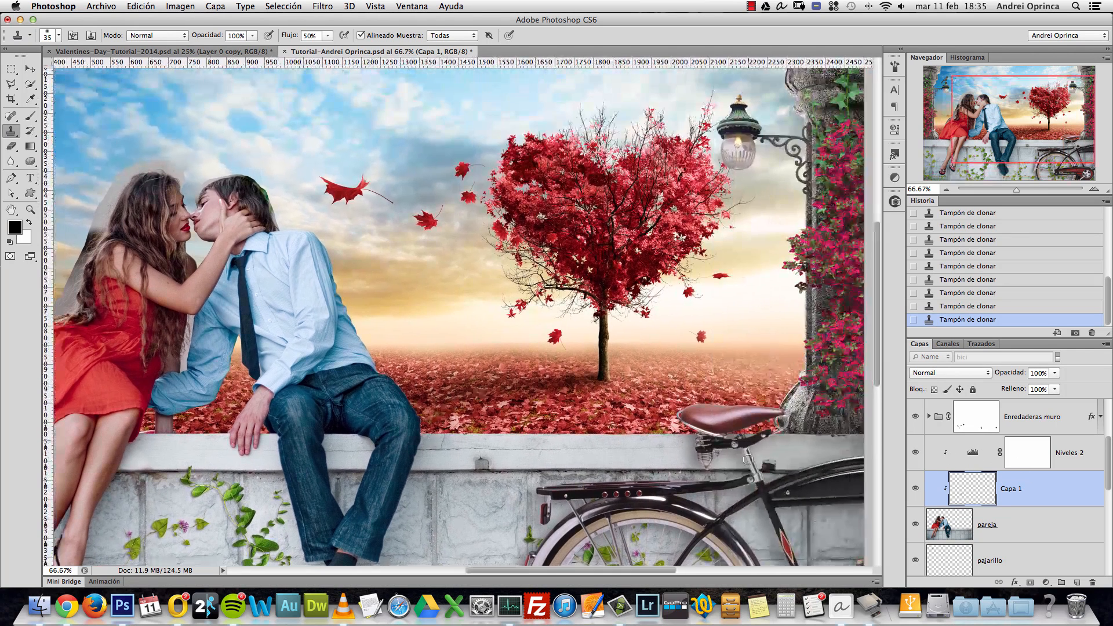
scroll(406, 458, left, 12)
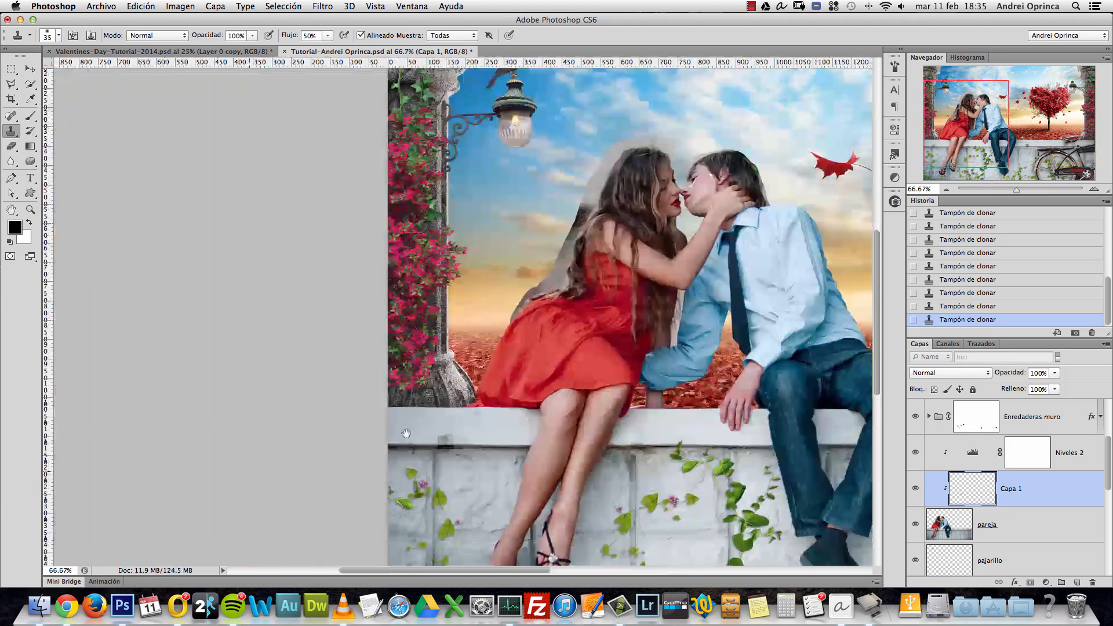
scroll(735, 453, right, 11)
scroll(736, 453, down, 2)
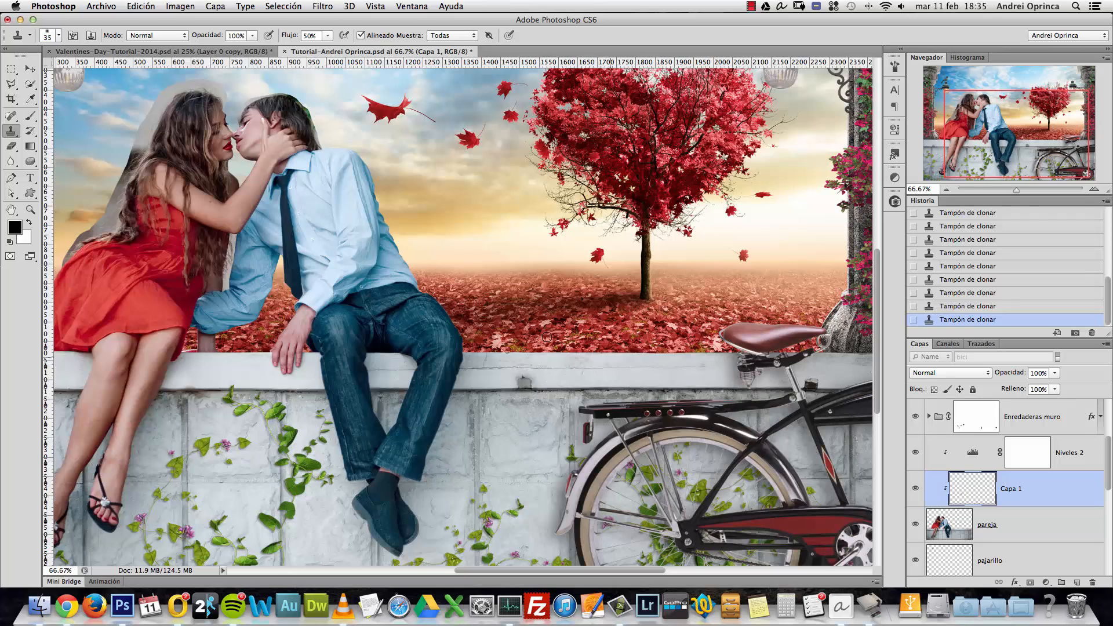
drag(547, 337, 677, 439)
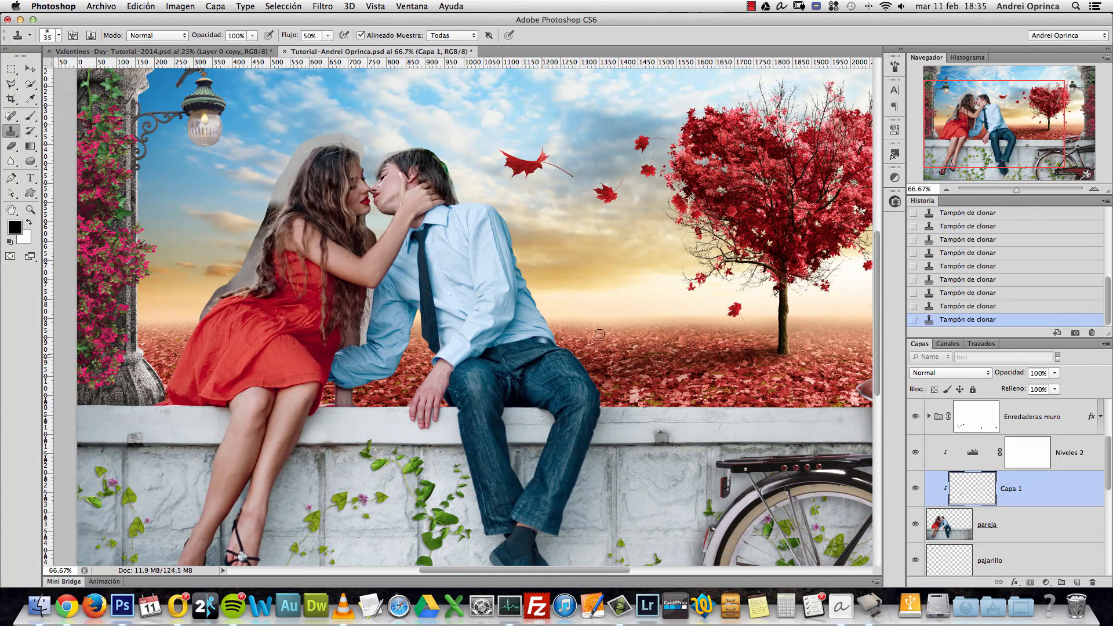
Step: Rename the Capa 1 retouching layer as "muro arreglado"
alt+click(523, 267)
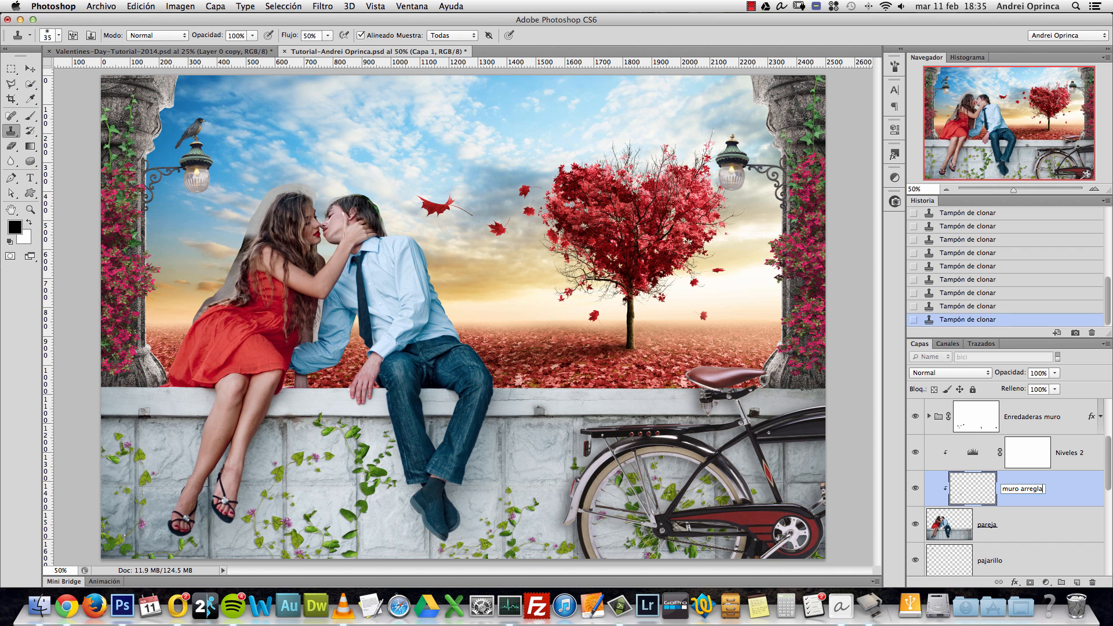
key(Return)
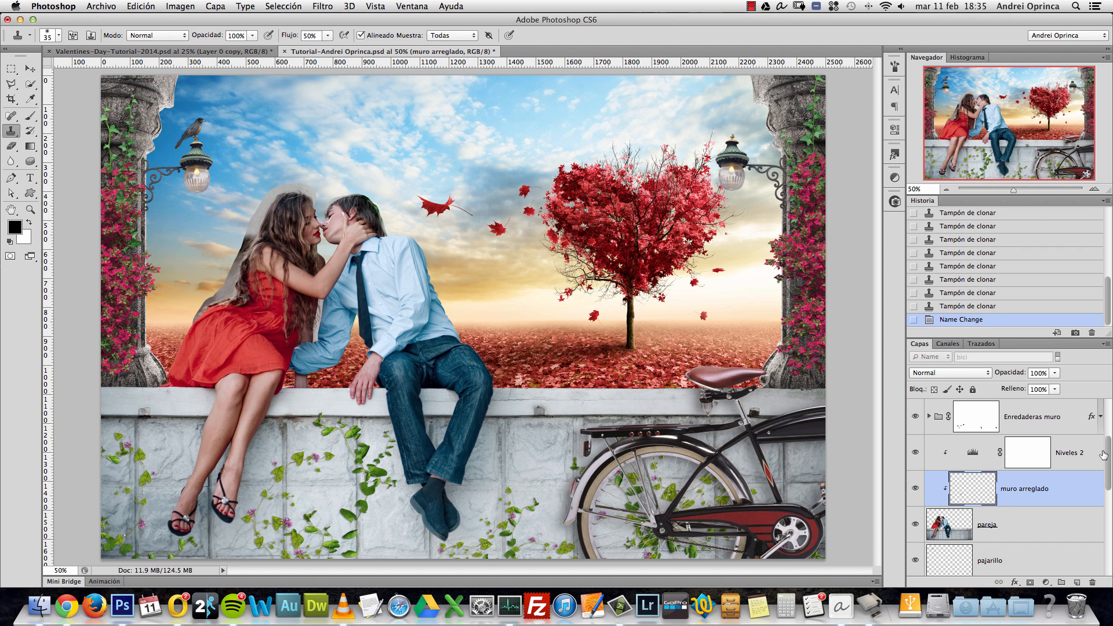
Step: Add a layer mask to the pareja layer
drag(1108, 450, 1105, 418)
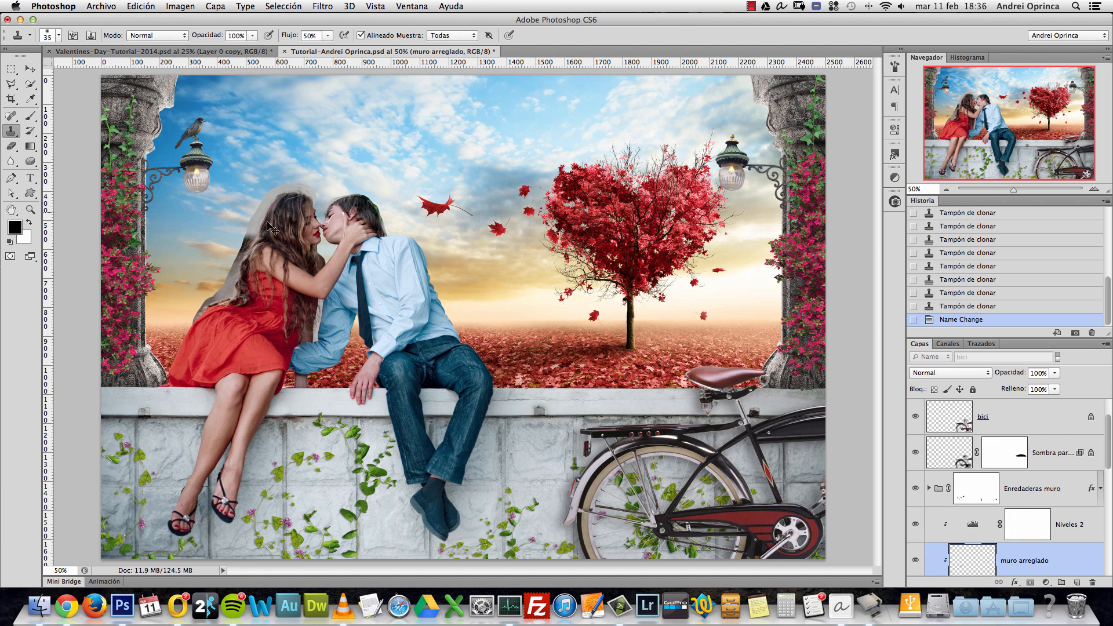
key(super+1)
drag(243, 308, 527, 330)
drag(1112, 438, 1064, 473)
click(1032, 465)
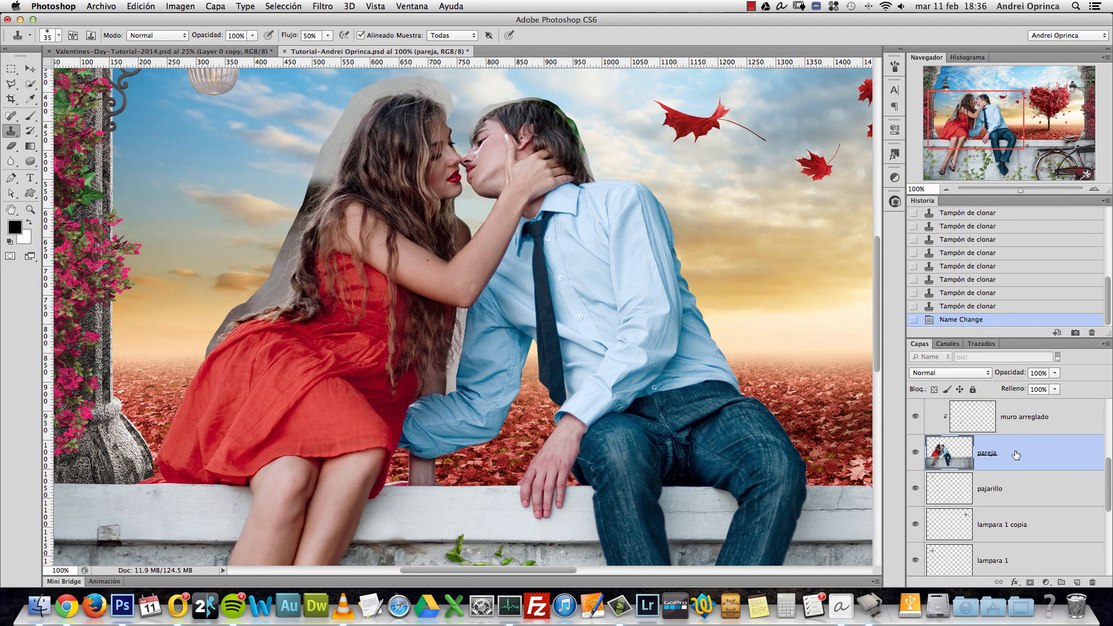
click(1030, 582)
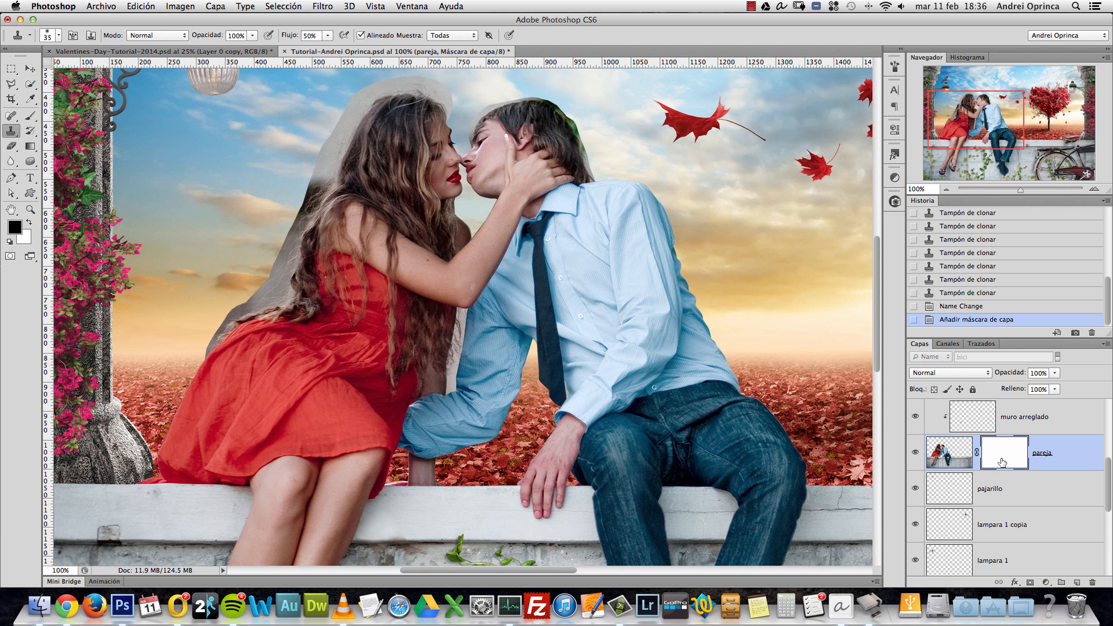
Step: Set up a soft black brush at 70 px with 0% hardness for painting on the pareja layer's mask
key(super+space)
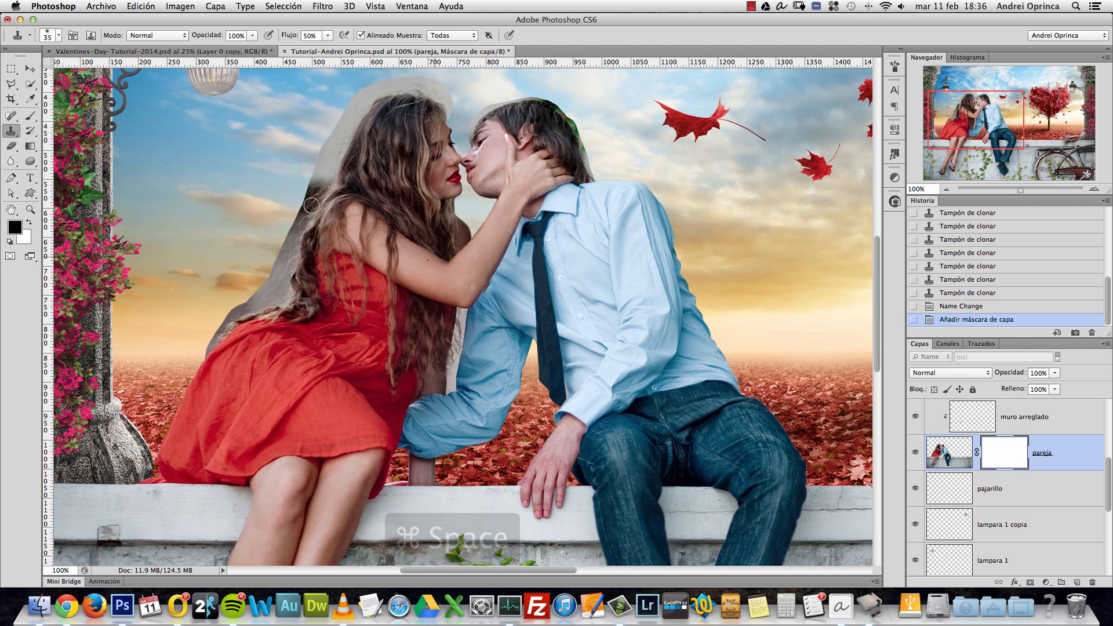
click(295, 144)
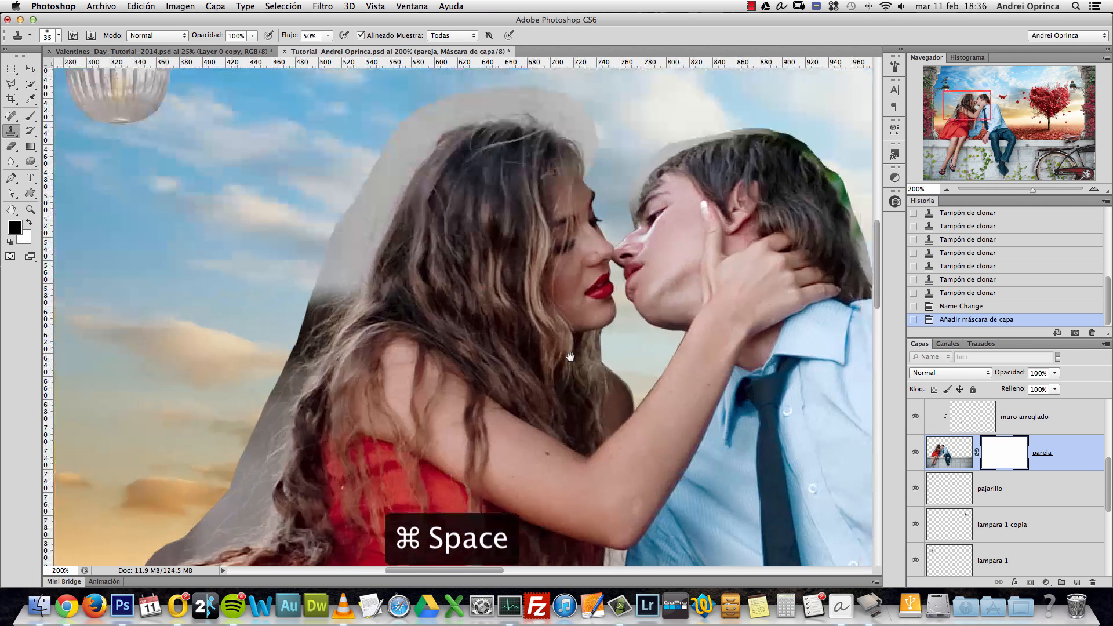
key(b)
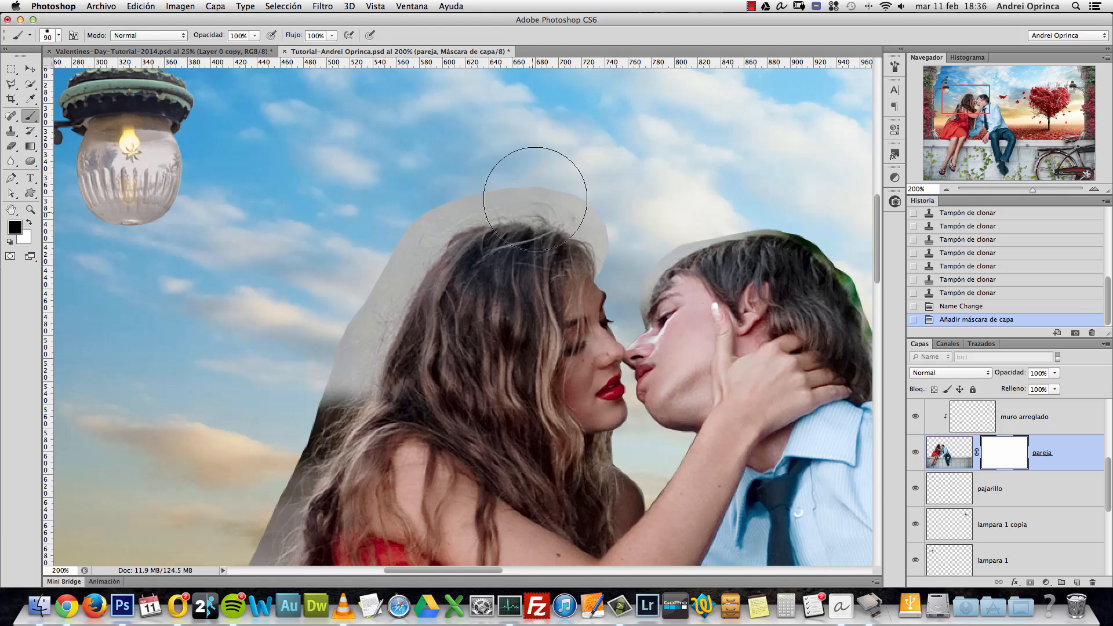
right_click(632, 144)
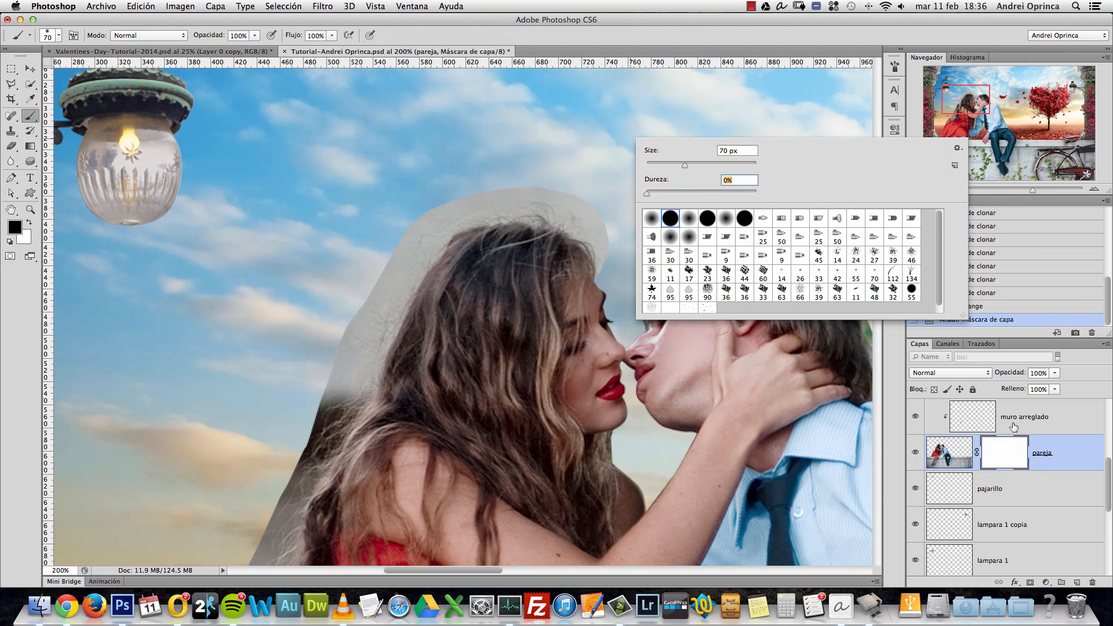
click(1003, 459)
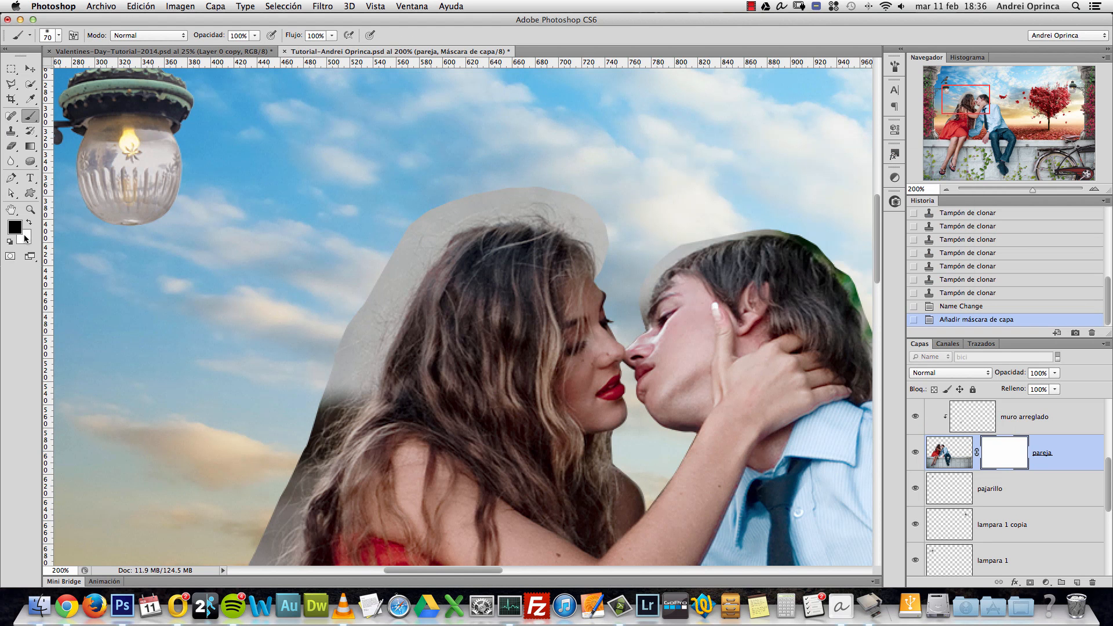
Step: Paint at 50 px on the mask over the gray fringe beside the woman's forehead and undo the last two strokes
key(bracketleft)
key(bracketleft)
drag(615, 265, 603, 198)
drag(606, 203, 611, 219)
key(alt+super+z)
key(alt+super+z)
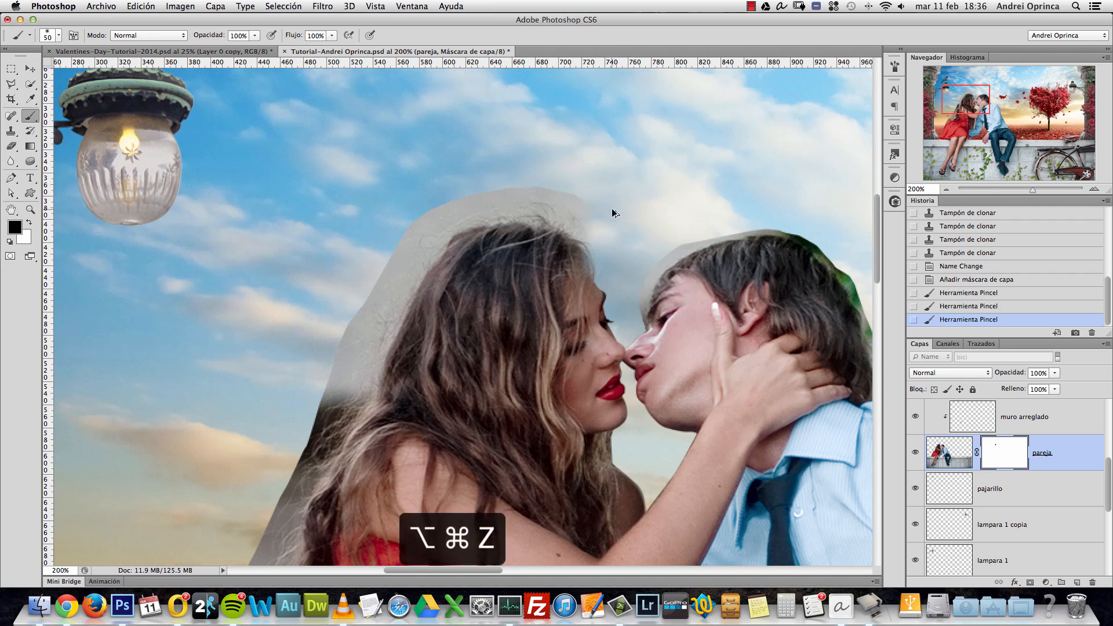
Step: Paint on the pareja mask at 30 px over the gray fringe from the woman's forehead to the top of her head
key(bracketleft)
key(bracketleft)
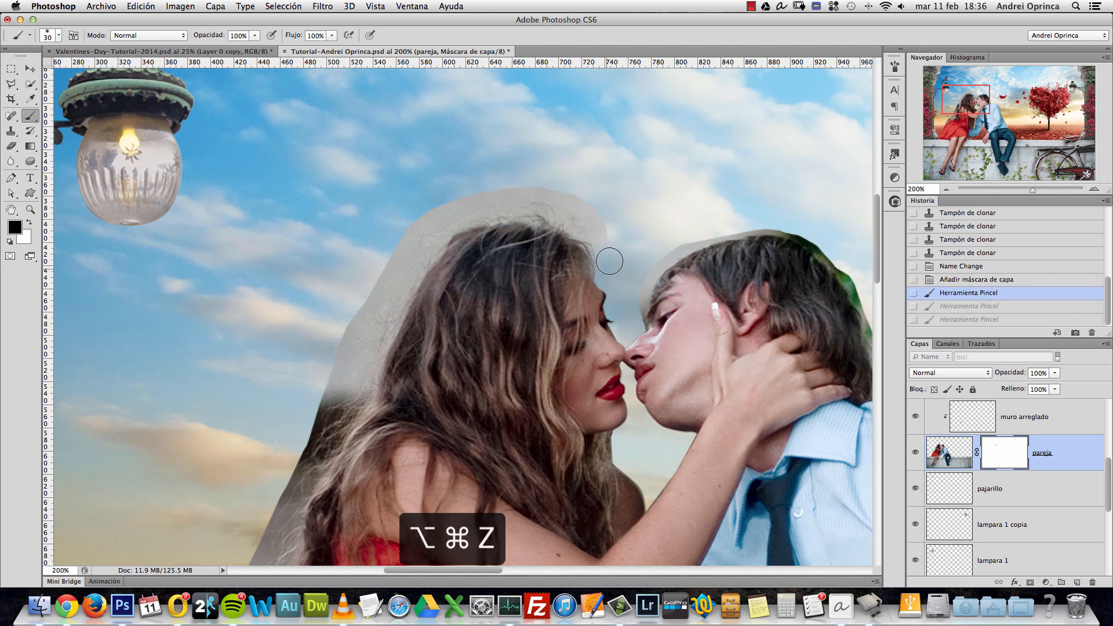
drag(609, 261, 609, 246)
mouse_move(607, 243)
mouse_down()
mouse_move(611, 224)
mouse_move(580, 200)
mouse_up()
drag(578, 207, 574, 196)
drag(571, 195, 561, 191)
Step: Mask out the gray fringe from the top of the woman's head down the back of her hair, starting at 40 px
key(bracketright)
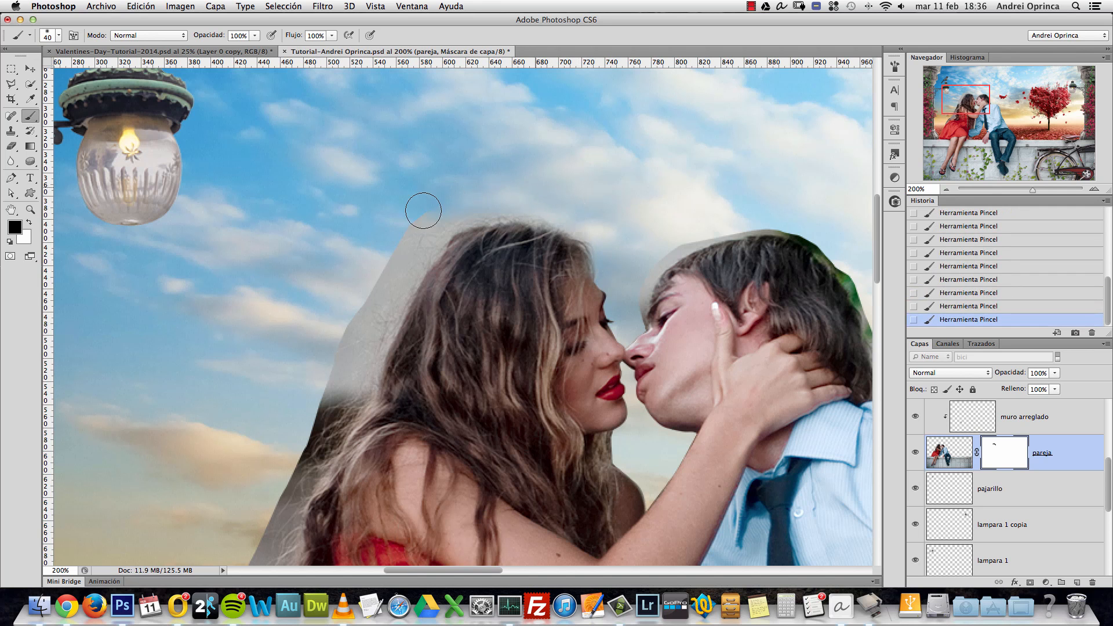
mouse_move(473, 204)
mouse_down()
mouse_move(442, 218)
mouse_move(358, 318)
mouse_move(378, 311)
mouse_move(311, 450)
mouse_up()
drag(352, 352, 433, 170)
mouse_move(392, 264)
mouse_down()
mouse_move(347, 331)
mouse_move(350, 355)
mouse_move(328, 409)
mouse_move(335, 438)
mouse_move(258, 447)
mouse_move(301, 443)
mouse_move(246, 464)
mouse_move(232, 493)
mouse_up()
mouse_move(338, 325)
mouse_down()
mouse_move(431, 181)
mouse_move(278, 401)
mouse_move(294, 368)
mouse_move(287, 393)
mouse_up()
Step: Mask out the gray fringe along the man's forehead and the front of his hair with a 15 px brush
key(alt+space)
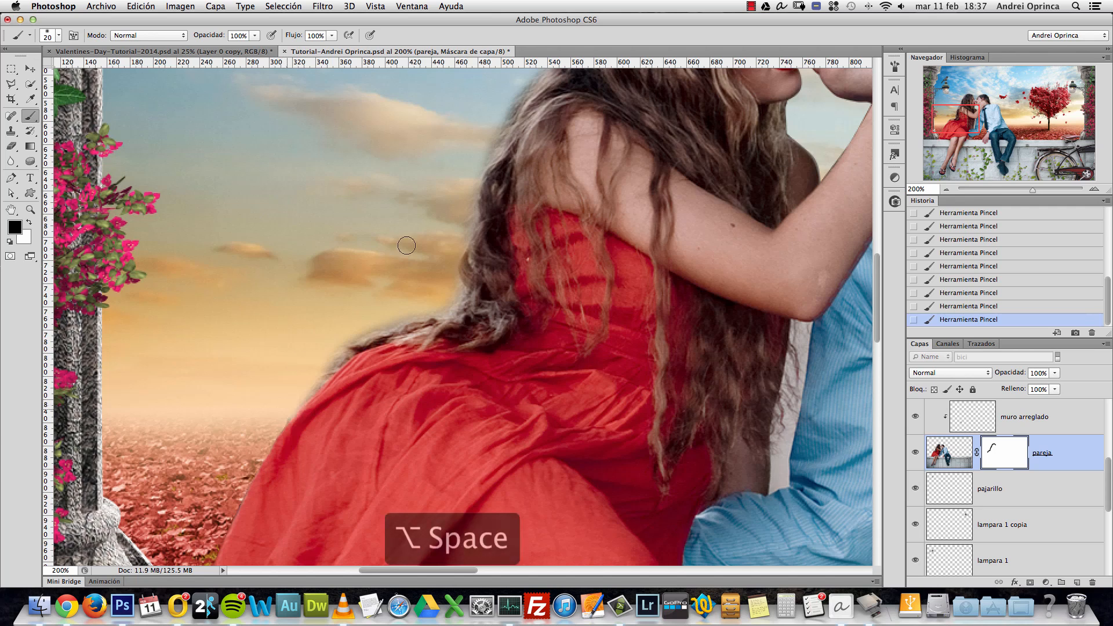
key(super+1)
drag(502, 145, 462, 248)
key(super+space)
drag(429, 212, 448, 205)
click(448, 205)
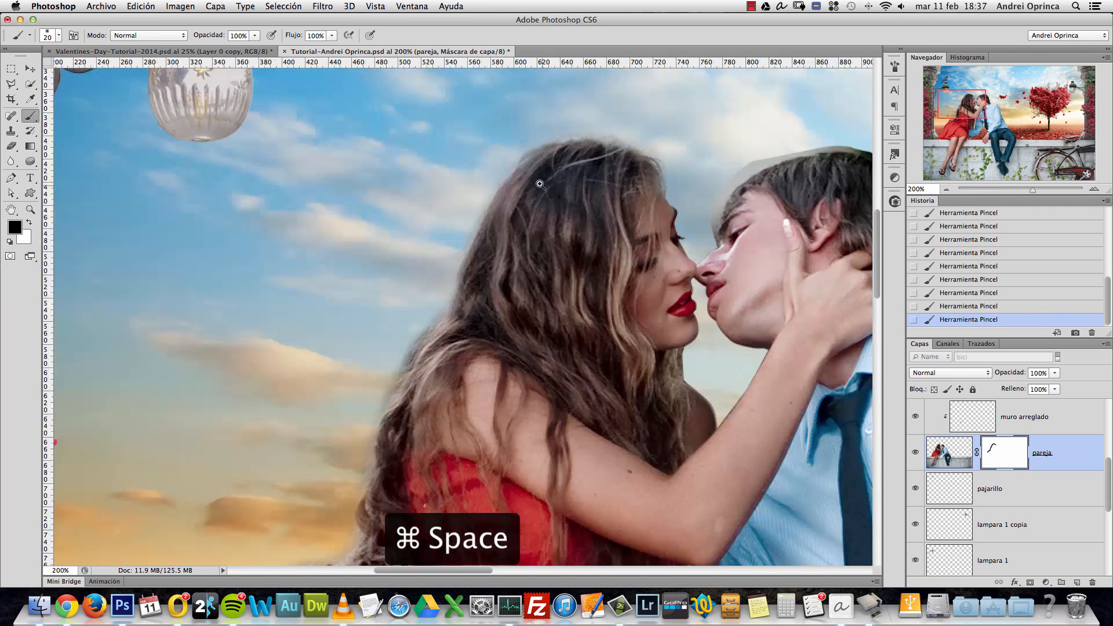
mouse_move(526, 290)
mouse_down()
mouse_move(443, 315)
mouse_move(427, 348)
mouse_move(504, 261)
mouse_move(438, 325)
mouse_move(362, 371)
mouse_up()
click(412, 347)
key(bracketleft)
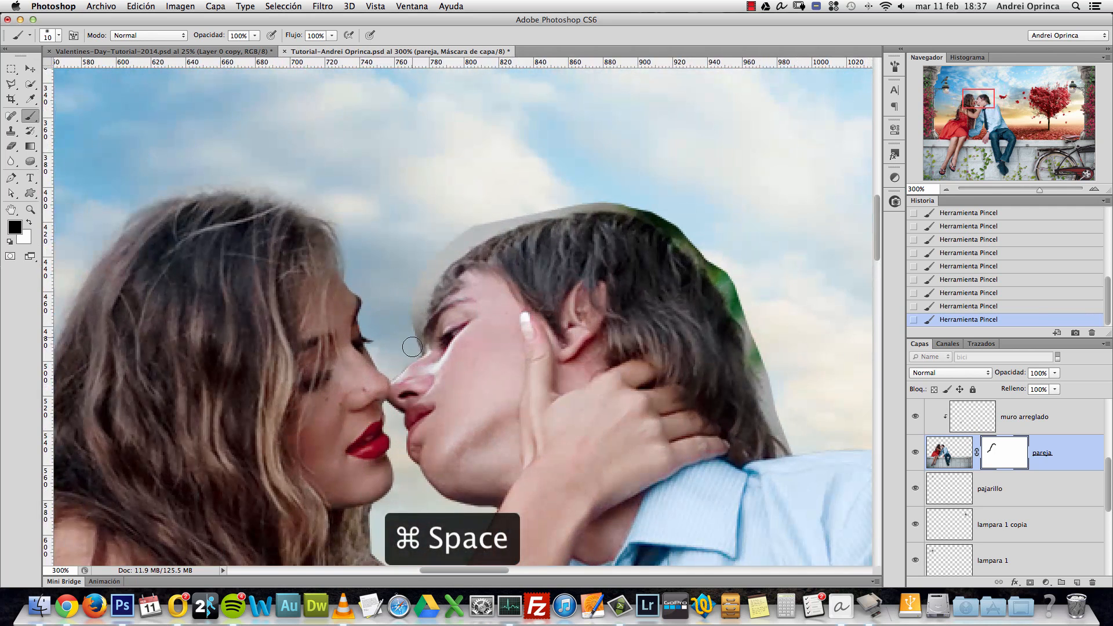
key(bracketright)
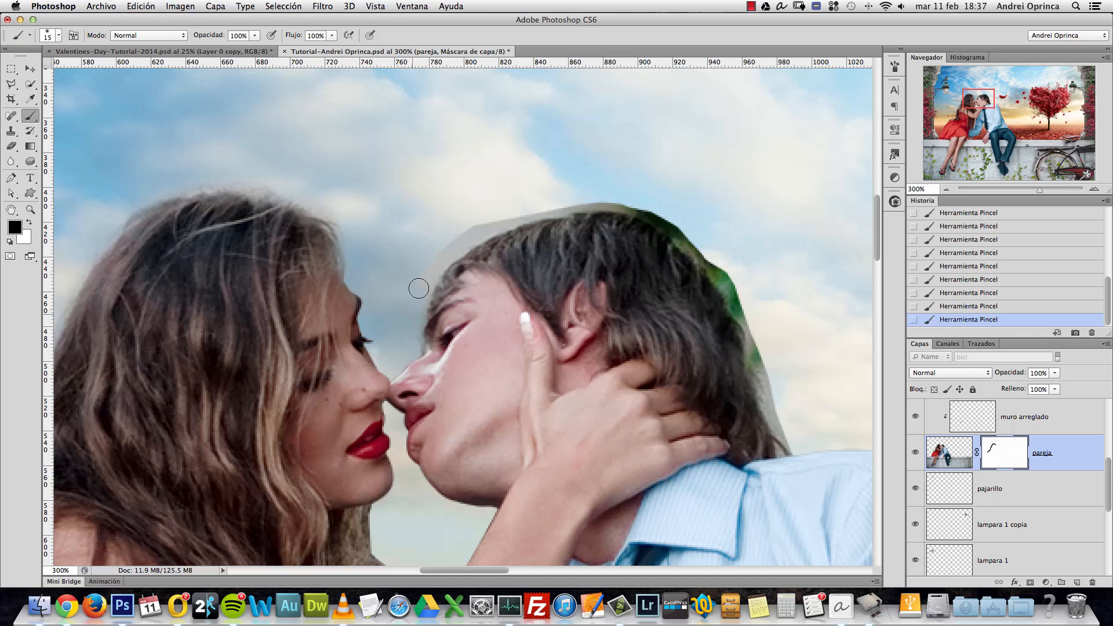
mouse_move(447, 248)
mouse_down()
mouse_move(520, 207)
mouse_move(452, 245)
mouse_up()
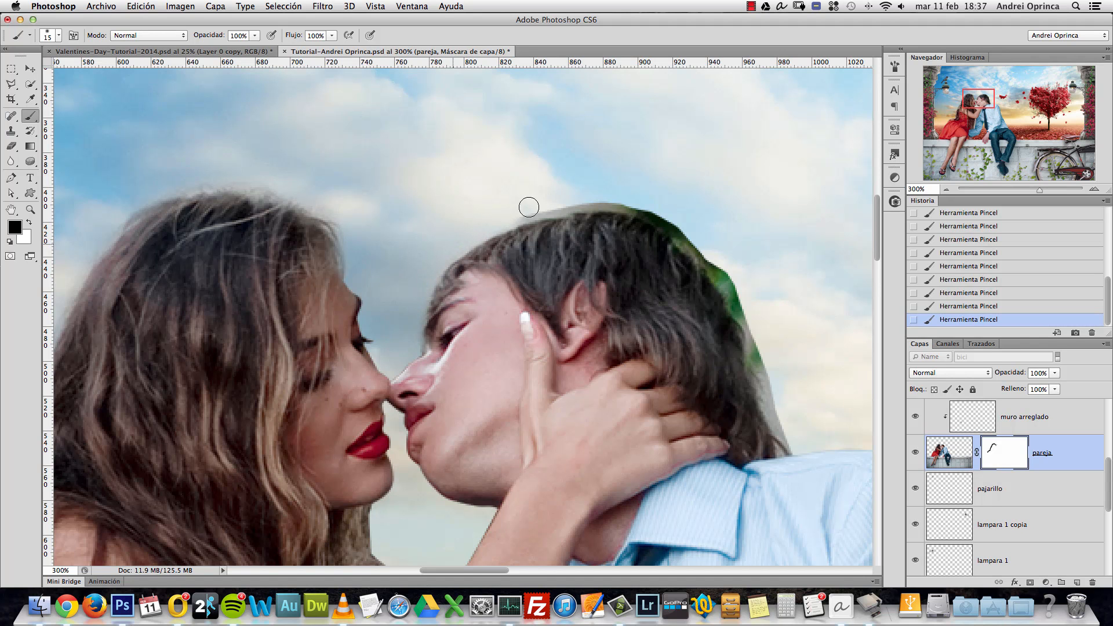
Step: Mask out the gray and green fringe over the man's head, undo two strokes and repaint the back of his hair at 25 px
mouse_move(529, 207)
mouse_down()
mouse_move(597, 195)
mouse_move(572, 200)
mouse_move(642, 206)
mouse_move(701, 227)
mouse_move(724, 265)
mouse_move(669, 207)
mouse_move(732, 273)
mouse_move(767, 363)
mouse_move(766, 336)
mouse_up()
key(bracketright)
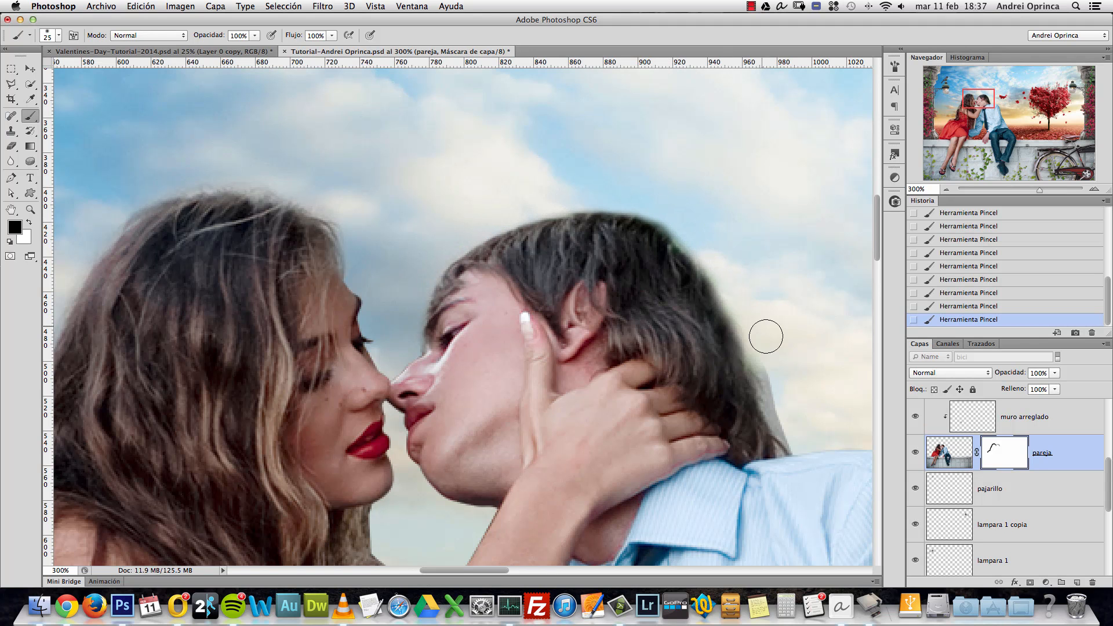
key(alt+super+z)
key(alt+super+z)
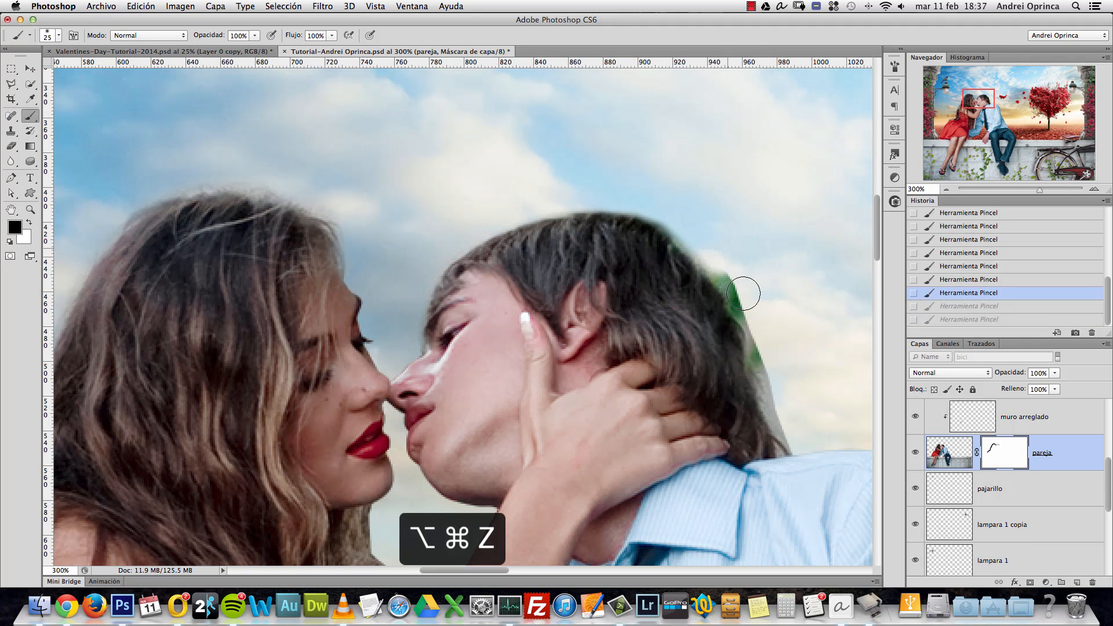
mouse_move(743, 293)
mouse_down()
mouse_move(731, 260)
mouse_move(794, 429)
mouse_move(793, 420)
mouse_move(787, 407)
mouse_move(788, 435)
mouse_up()
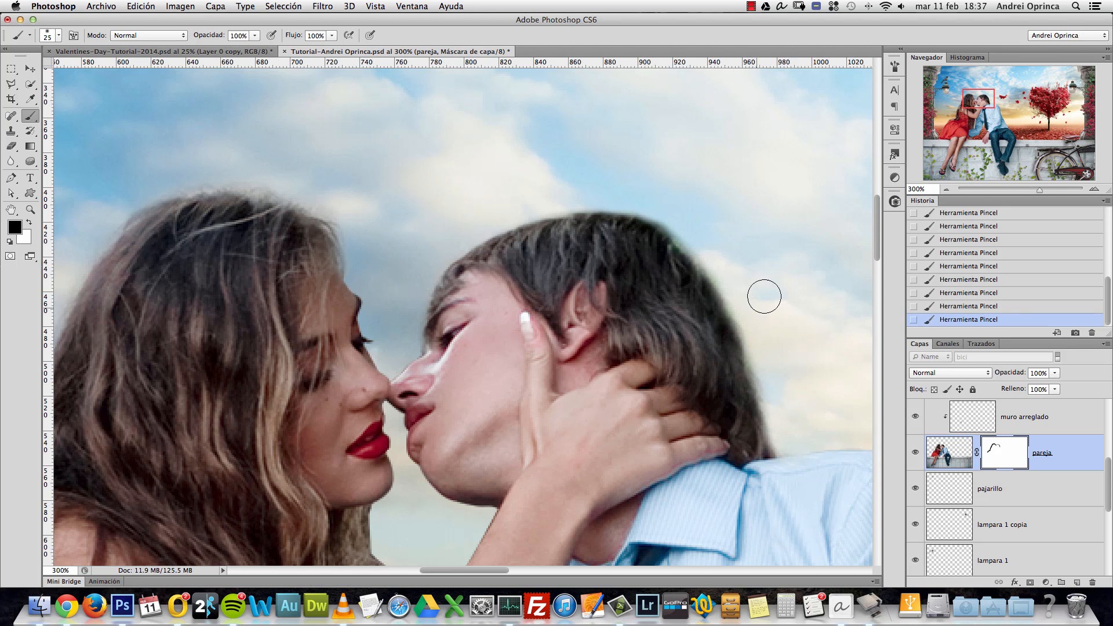
key(super+space)
key(super+q)
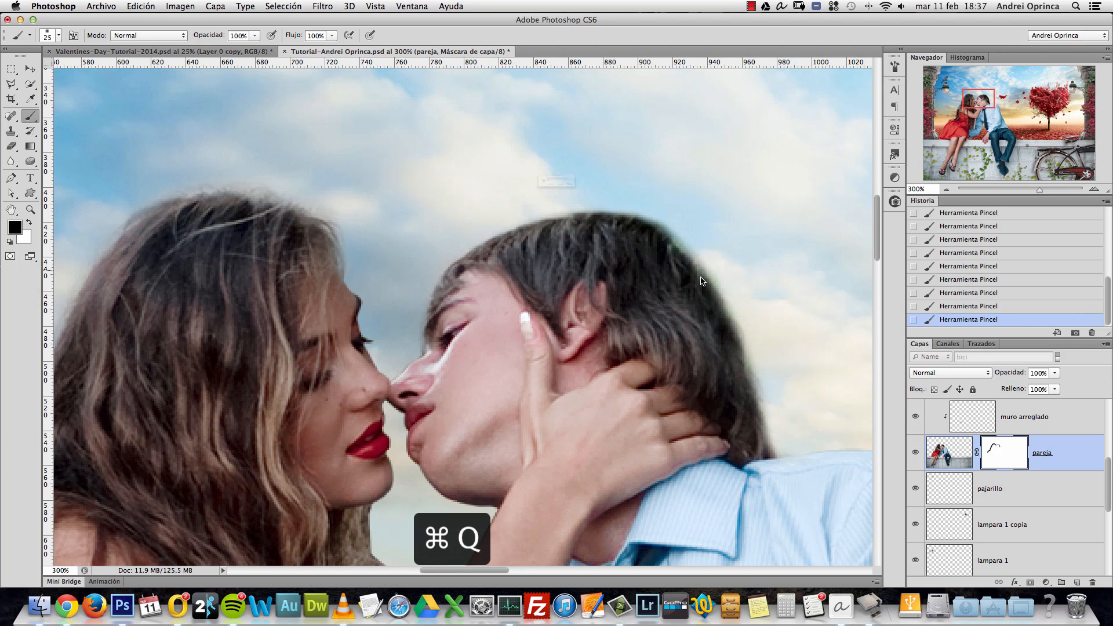
click(602, 216)
Step: Set up a 10 px mask brush with 99% hardness for the gap below the woman's elbow and undo the last stroke
key(super+space)
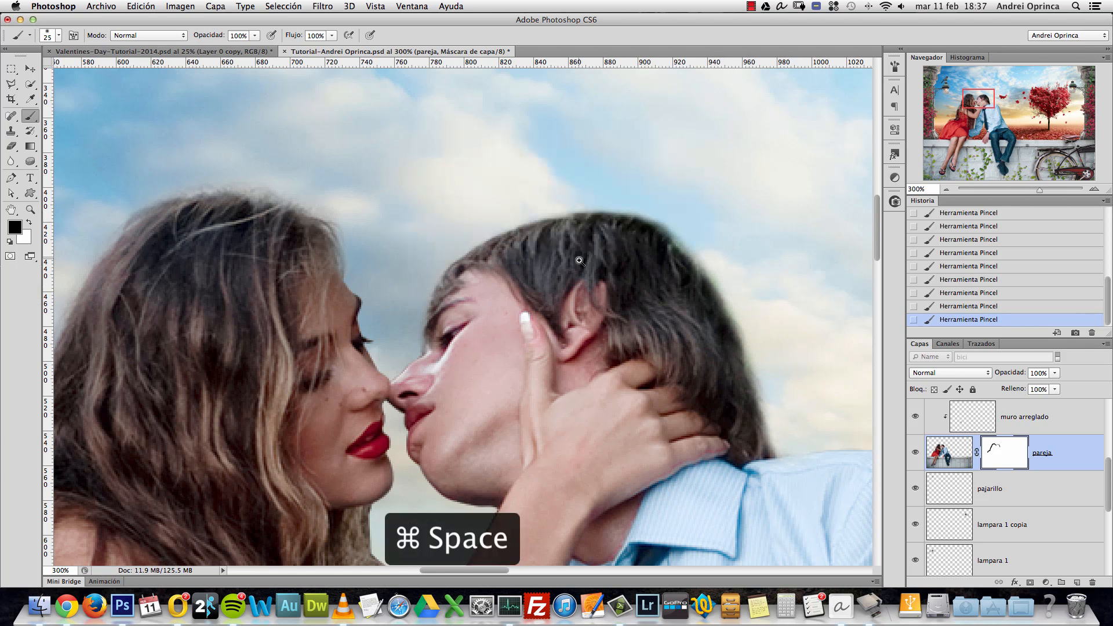
super+click(578, 264)
alt+super+click(578, 266)
alt+super+click(579, 266)
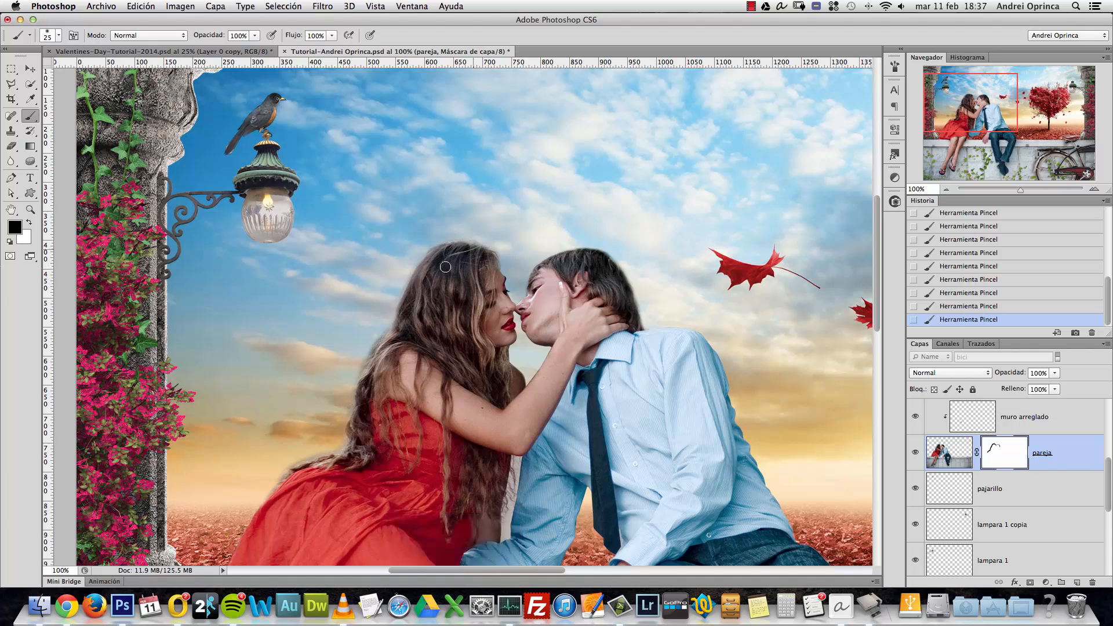
key(super+space)
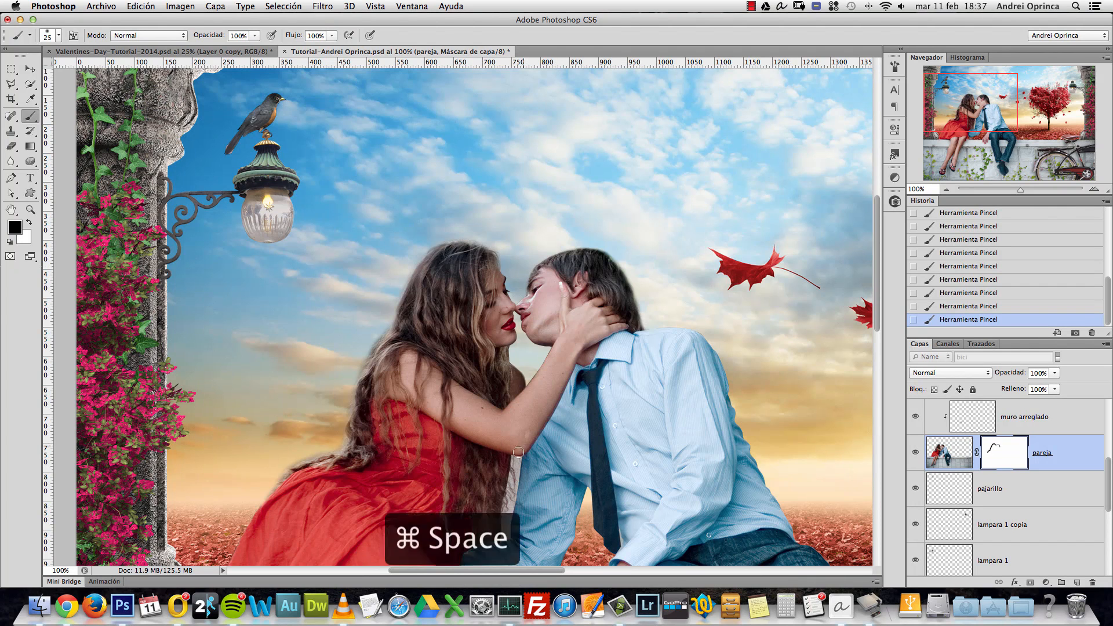
super+click(511, 462)
super+click(511, 463)
super+click(512, 463)
super+click(511, 462)
drag(559, 309, 563, 229)
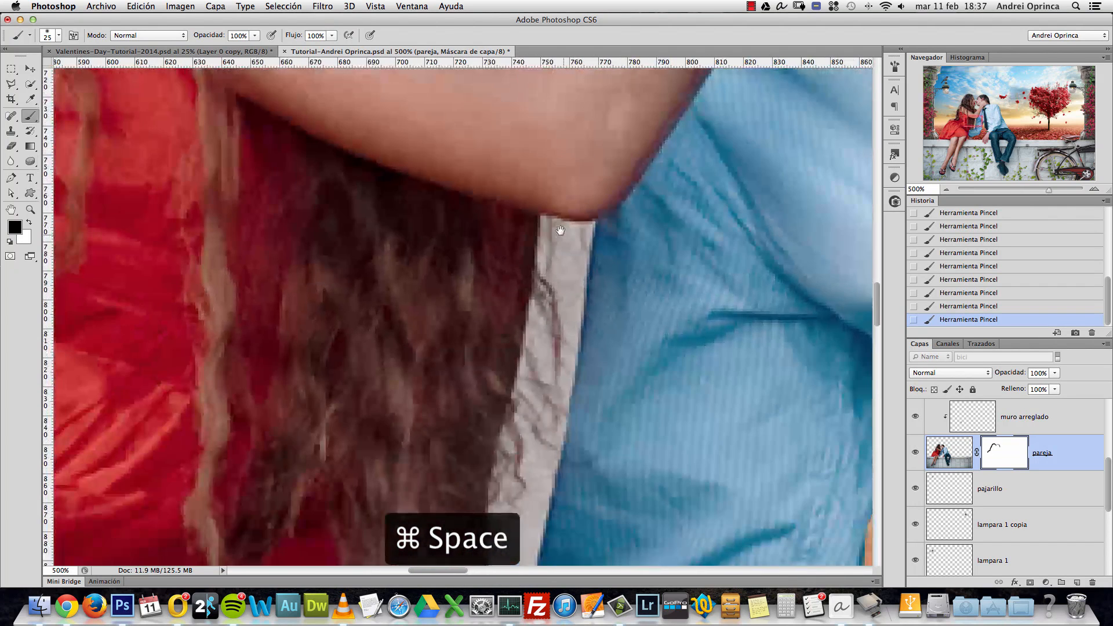
key(bracketleft)
key(bracketleft)
key(alt+super+z)
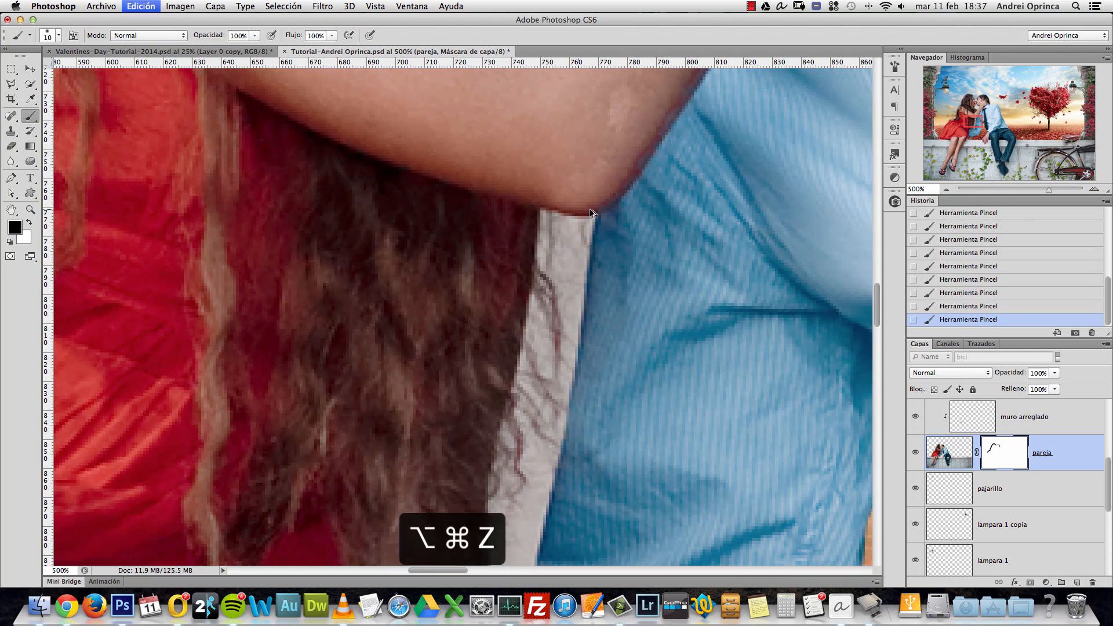
right_click(596, 206)
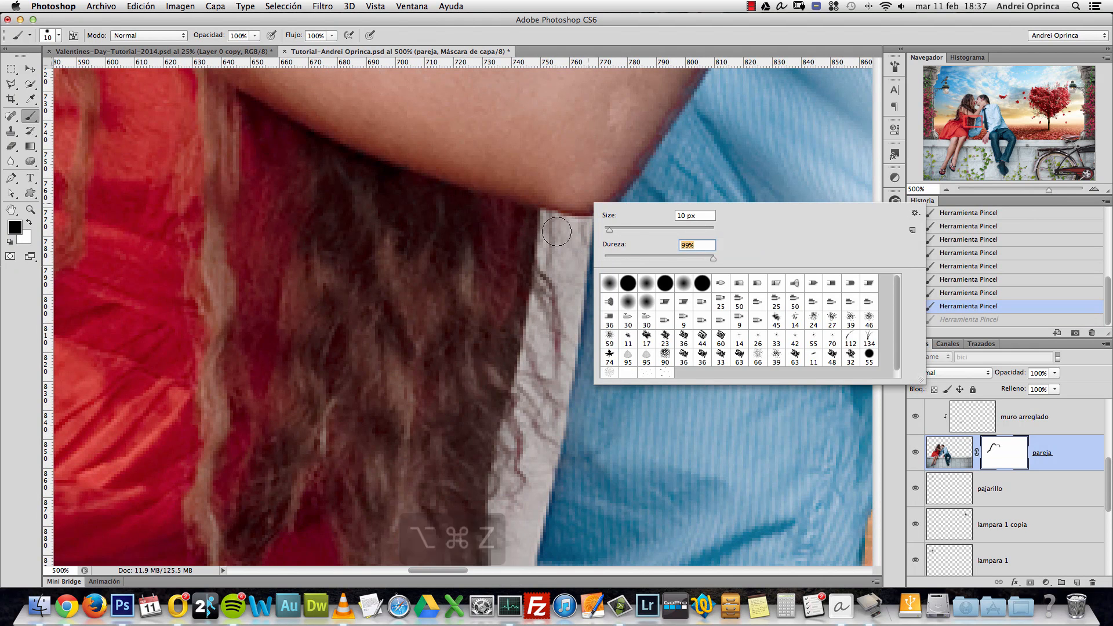
key(Return)
Step: Mask out the gray background in the narrow gap between the woman's hair and the man's sleeve
mouse_move(554, 230)
mouse_down()
mouse_move(580, 231)
mouse_move(565, 289)
mouse_up()
mouse_move(569, 329)
mouse_down()
mouse_move(568, 241)
mouse_move(556, 284)
mouse_move(548, 218)
mouse_move(540, 321)
mouse_move(549, 276)
mouse_move(555, 302)
mouse_move(543, 406)
mouse_move(548, 315)
mouse_up()
key(bracketright)
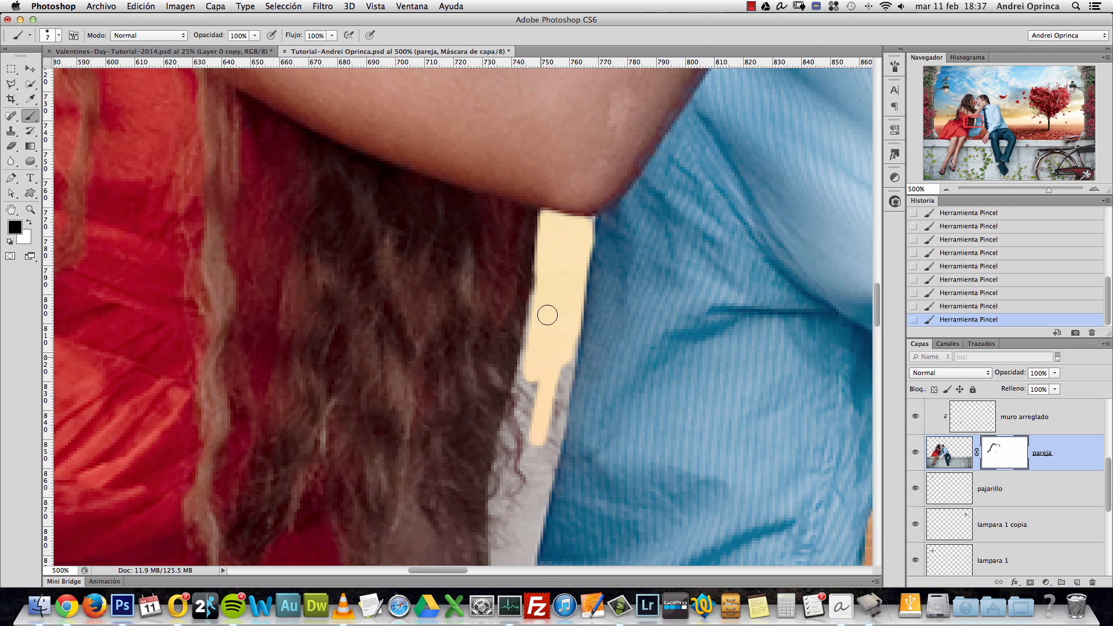
mouse_move(538, 366)
mouse_down()
mouse_move(541, 354)
mouse_move(512, 474)
mouse_move(559, 341)
mouse_move(553, 406)
mouse_move(541, 442)
mouse_move(566, 205)
mouse_up()
key(bracketright)
mouse_move(548, 324)
mouse_down()
mouse_move(567, 295)
mouse_move(562, 406)
mouse_move(554, 435)
mouse_move(530, 451)
mouse_move(543, 388)
mouse_up()
key(bracketleft)
key(bracketleft)
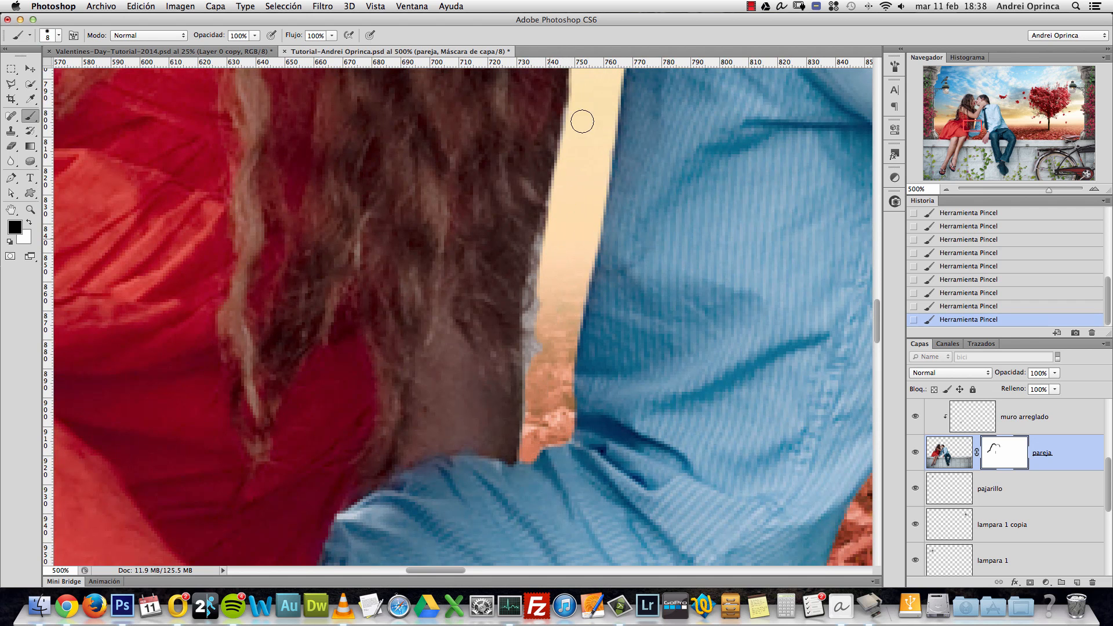
Step: Soften the mask brush to 14% hardness and set its size to 10 px
right_click(571, 186)
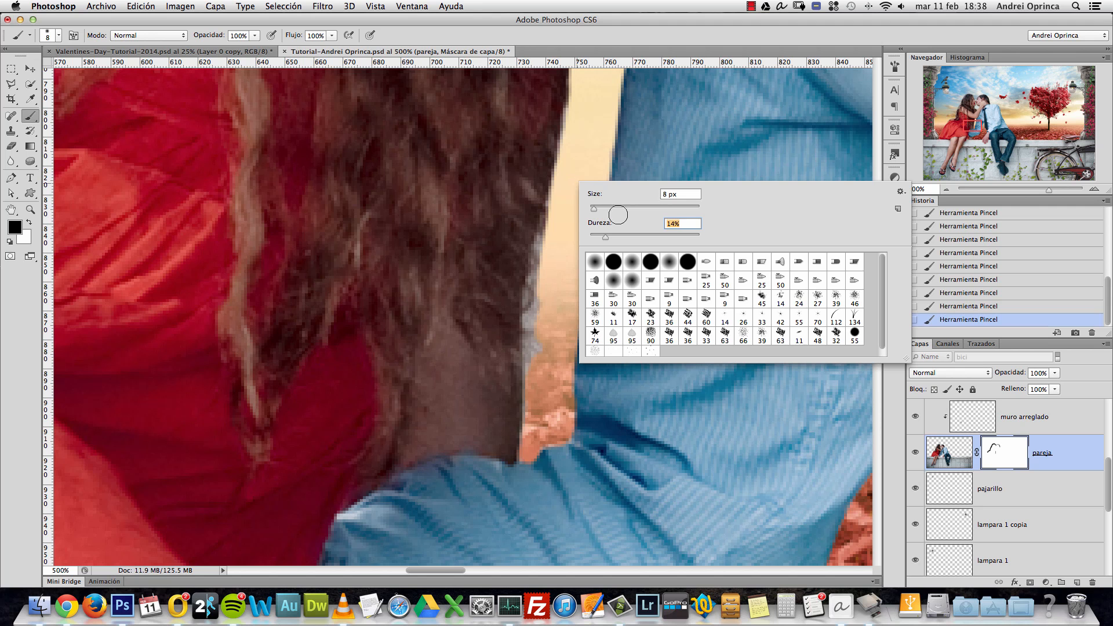
drag(593, 208, 606, 208)
text(qq)
key(Escape)
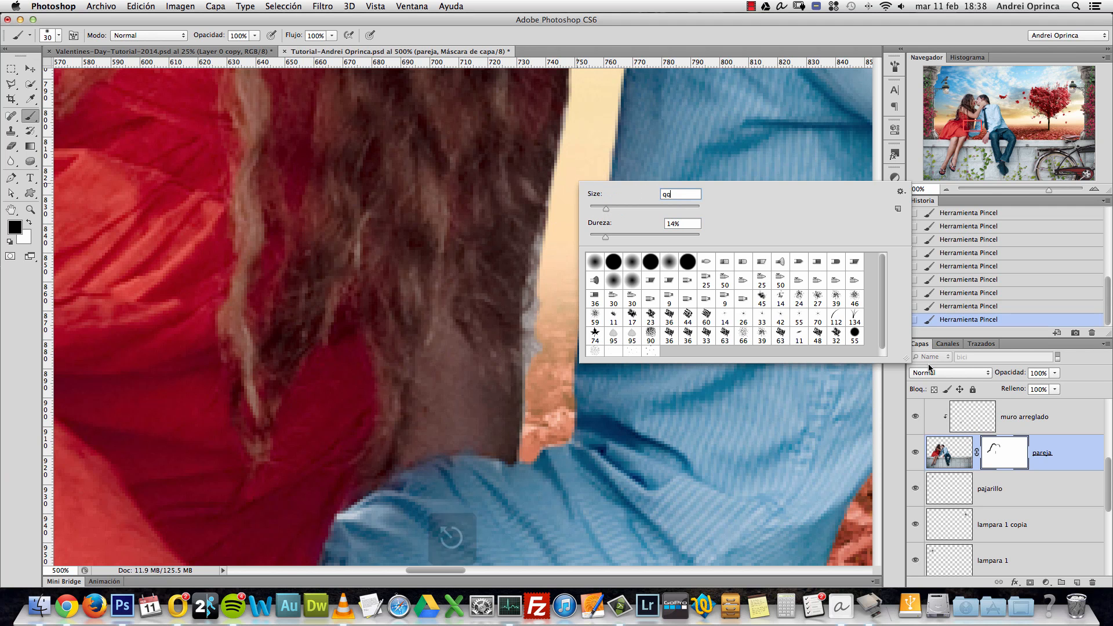
key(Return)
key(Return)
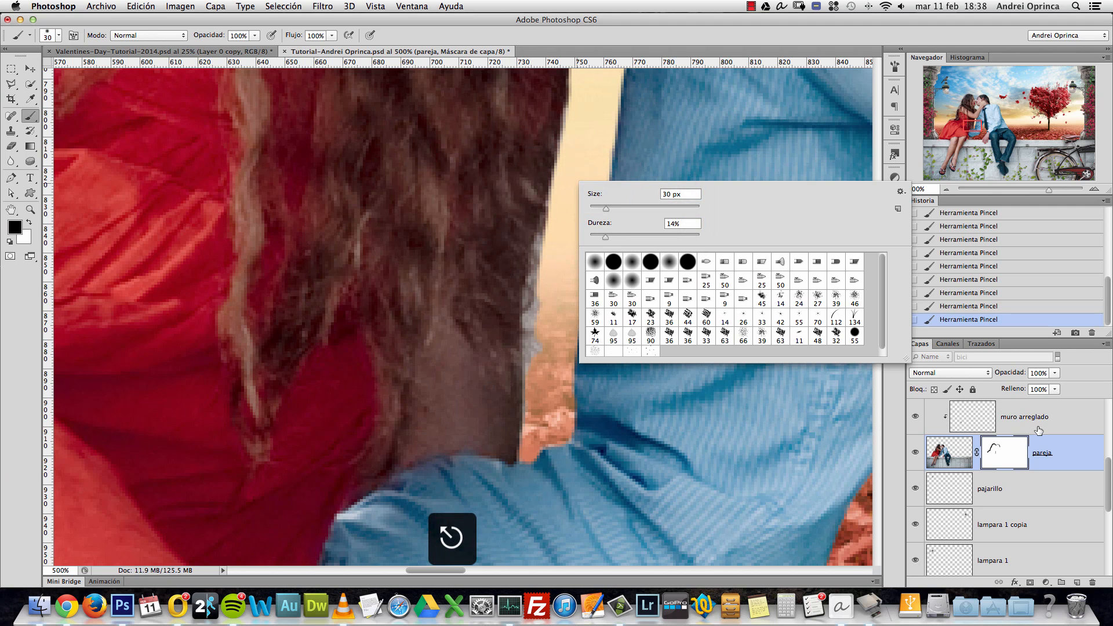
key(Escape)
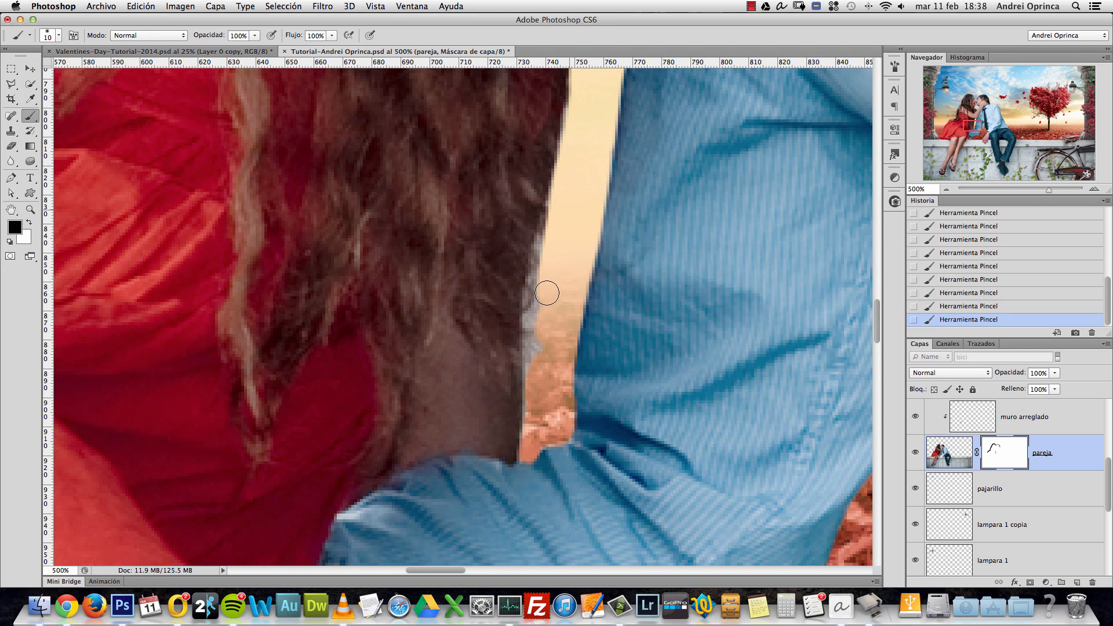
Step: Mask out the gray remnants along the woman's hair edge in the gap and switch the painting color to white
mouse_move(554, 270)
mouse_down()
mouse_move(545, 362)
mouse_move(552, 256)
mouse_move(593, 162)
mouse_up()
scroll(576, 275, up, 5)
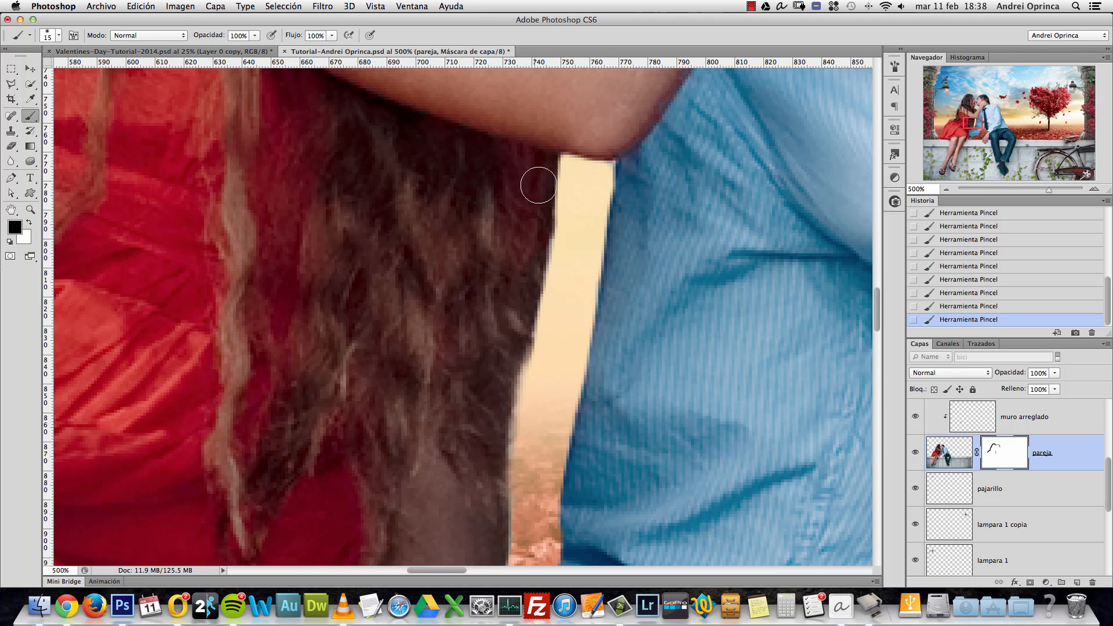
key(x)
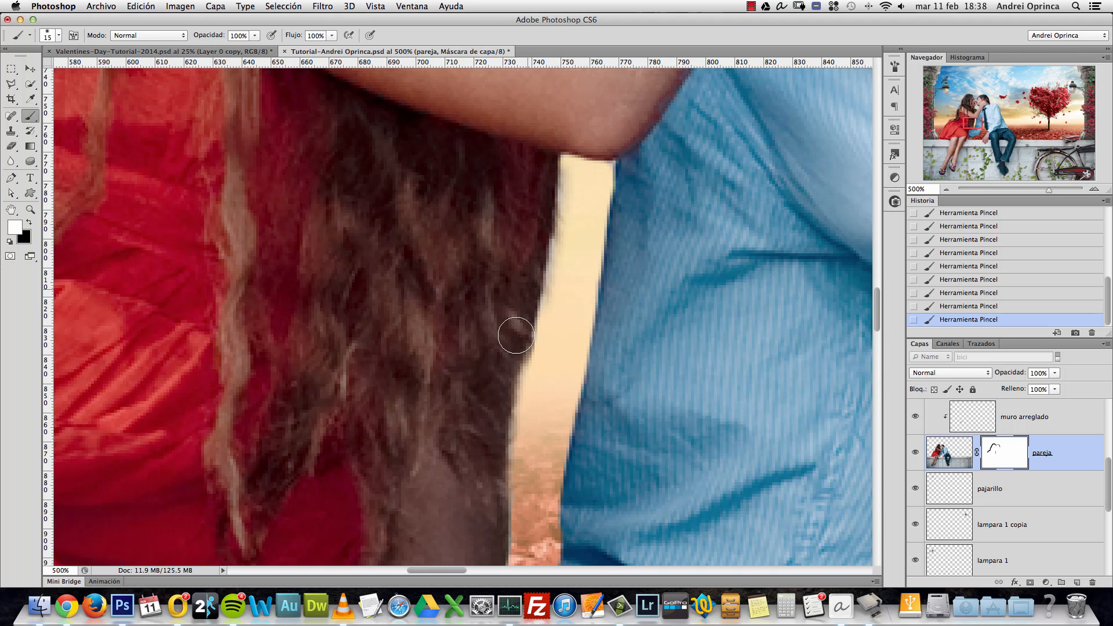
Step: Set the white mask brush to 100% hardness and 20% opacity
alt+space+click(574, 318)
alt+space+click(575, 318)
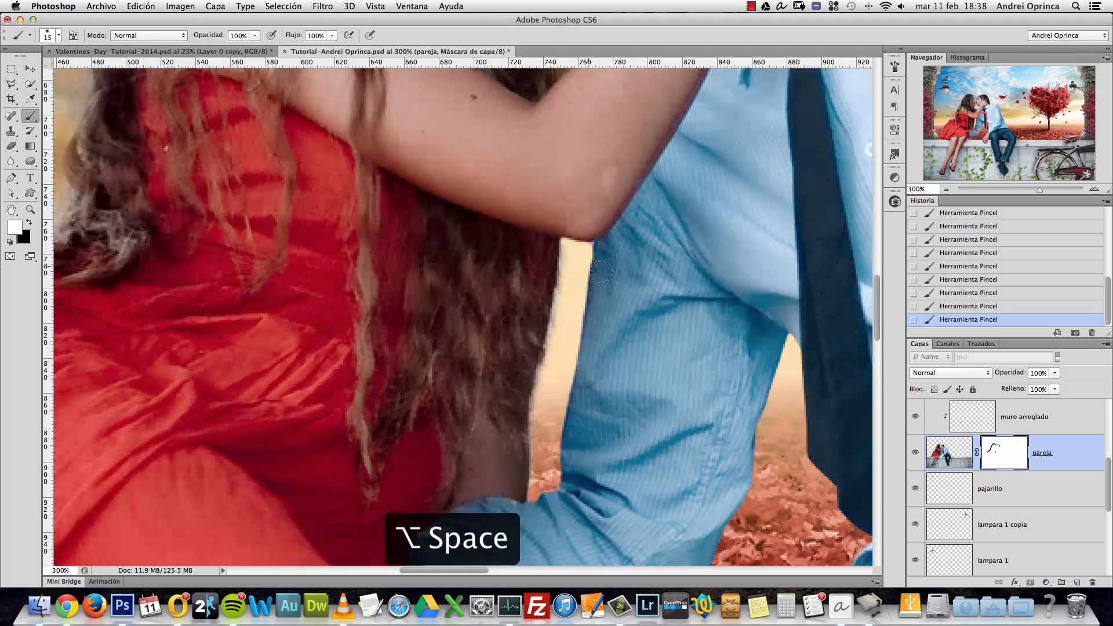
alt+space+click(555, 416)
alt+space+click(555, 416)
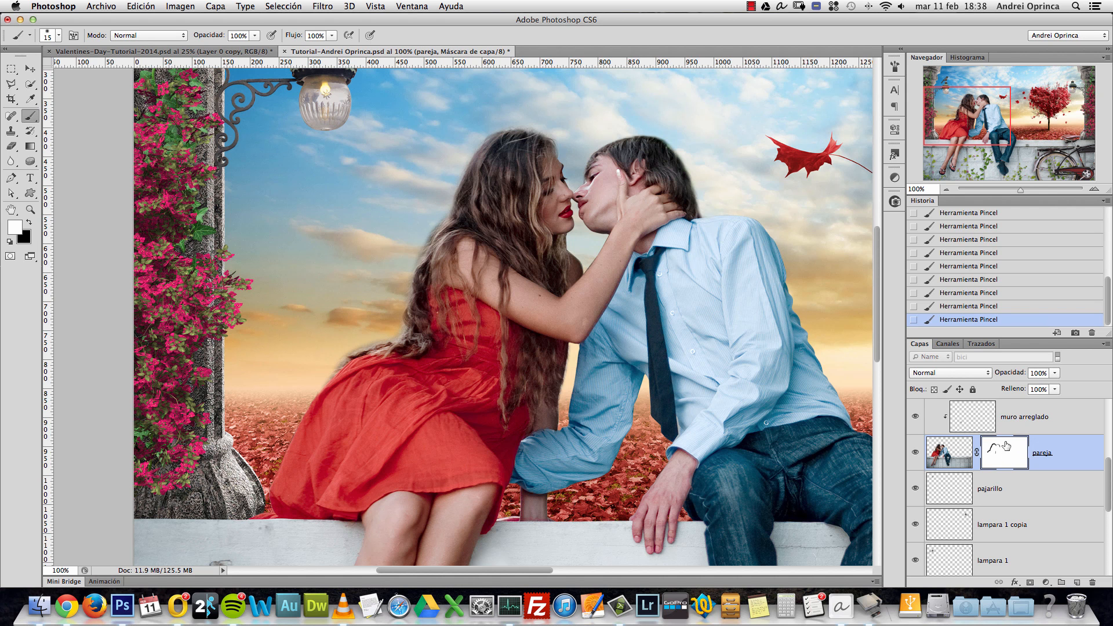
right_click(495, 224)
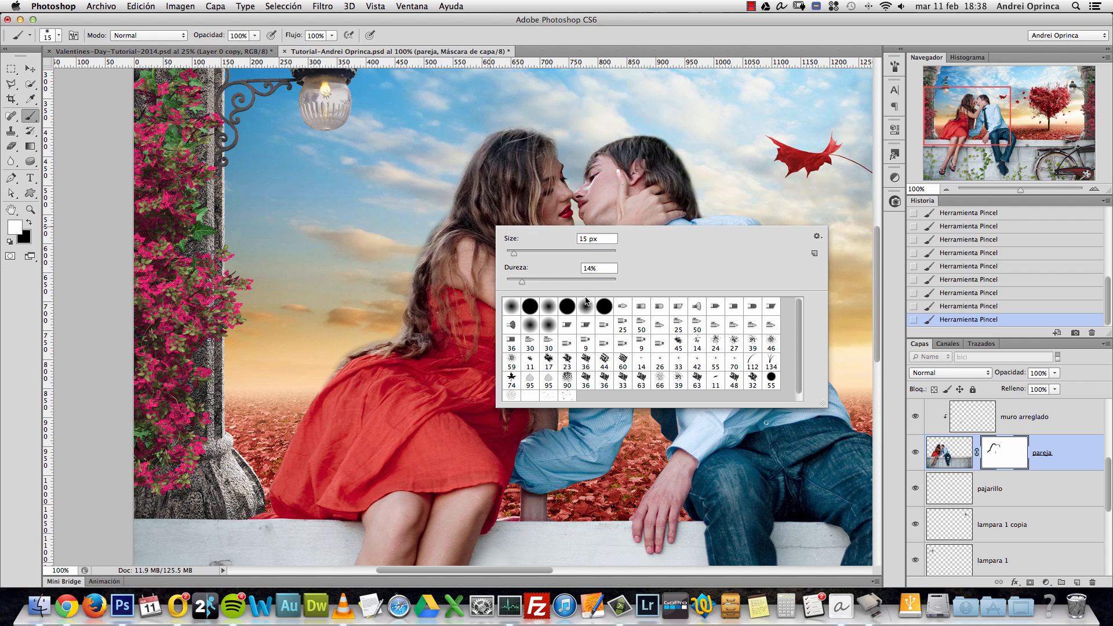
drag(521, 282, 618, 283)
key(Return)
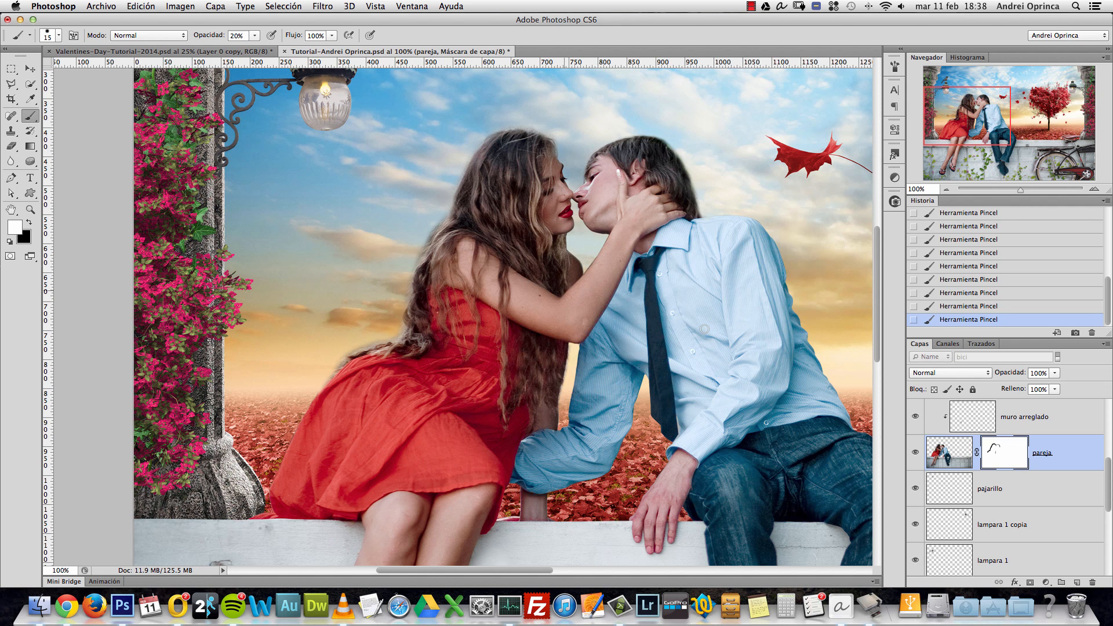
key(2)
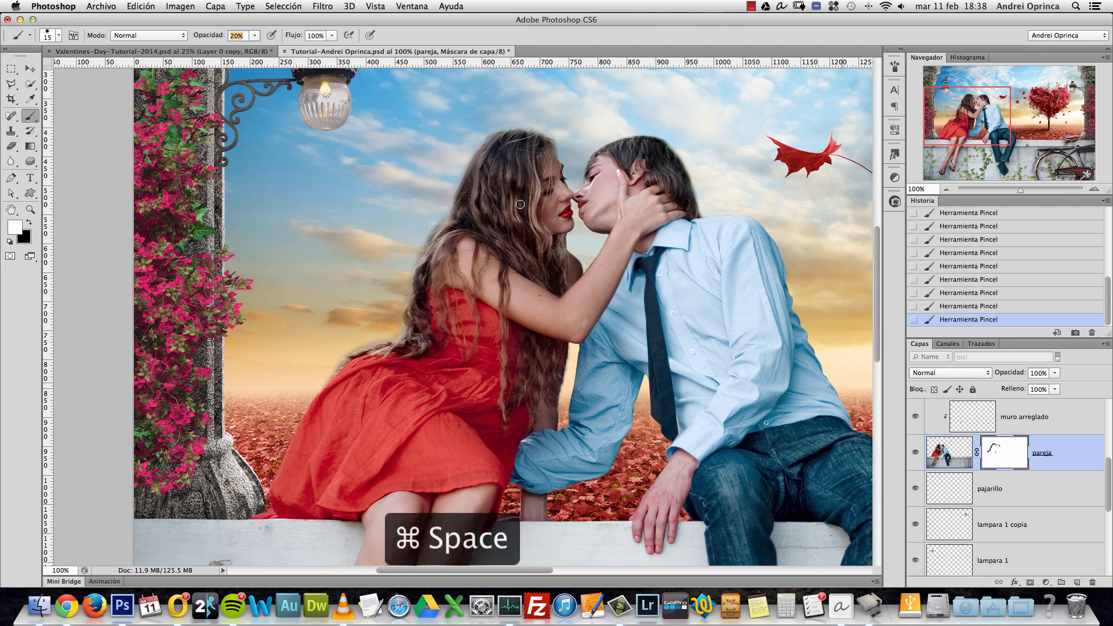
Step: Reduce the brush to 2 px, try painting back a loose hair strand beside the woman's head, and undo that stroke
super+click(492, 193)
key(bracketleft)
key(bracketleft)
key(bracketleft)
key(bracketleft)
key(bracketleft)
key(bracketleft)
key(bracketleft)
key(bracketleft)
key(bracketleft)
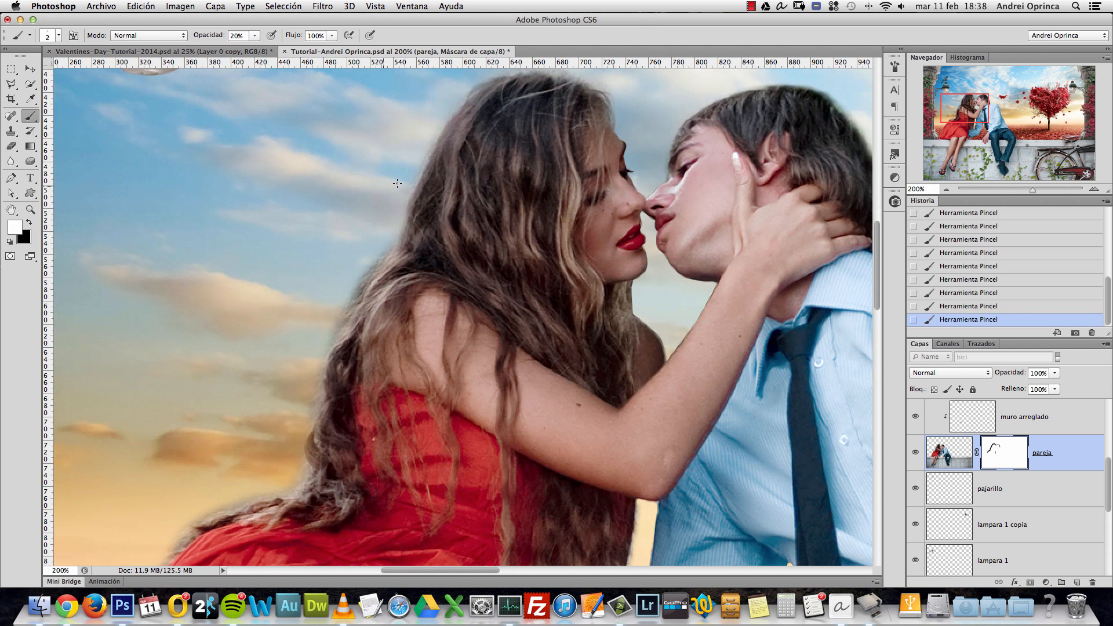
scroll(400, 185, up, 5)
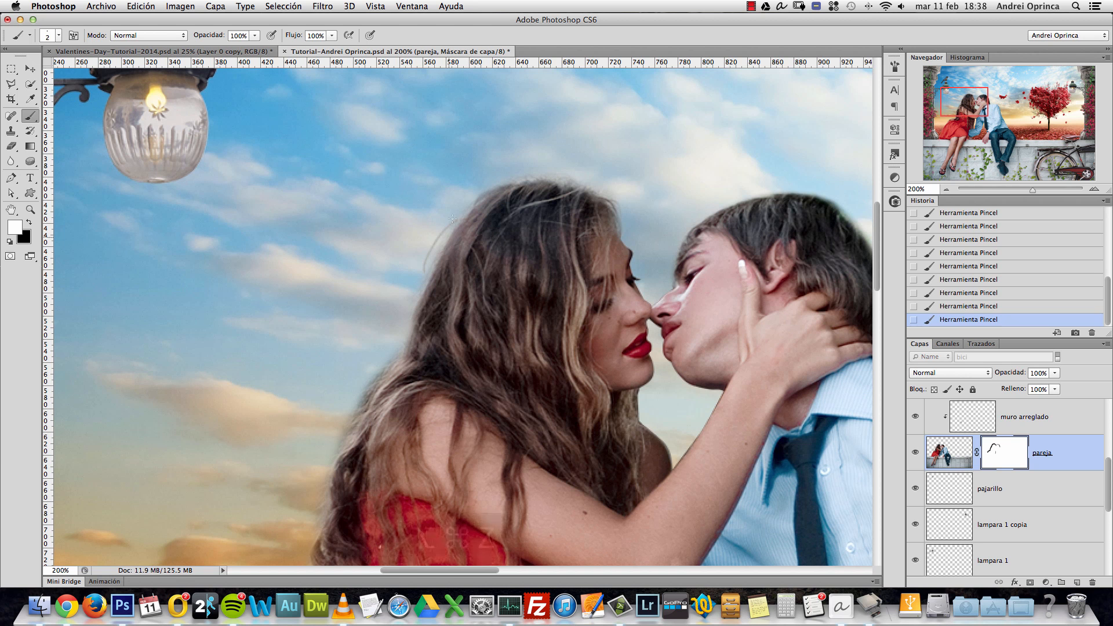
key(alt+super+z)
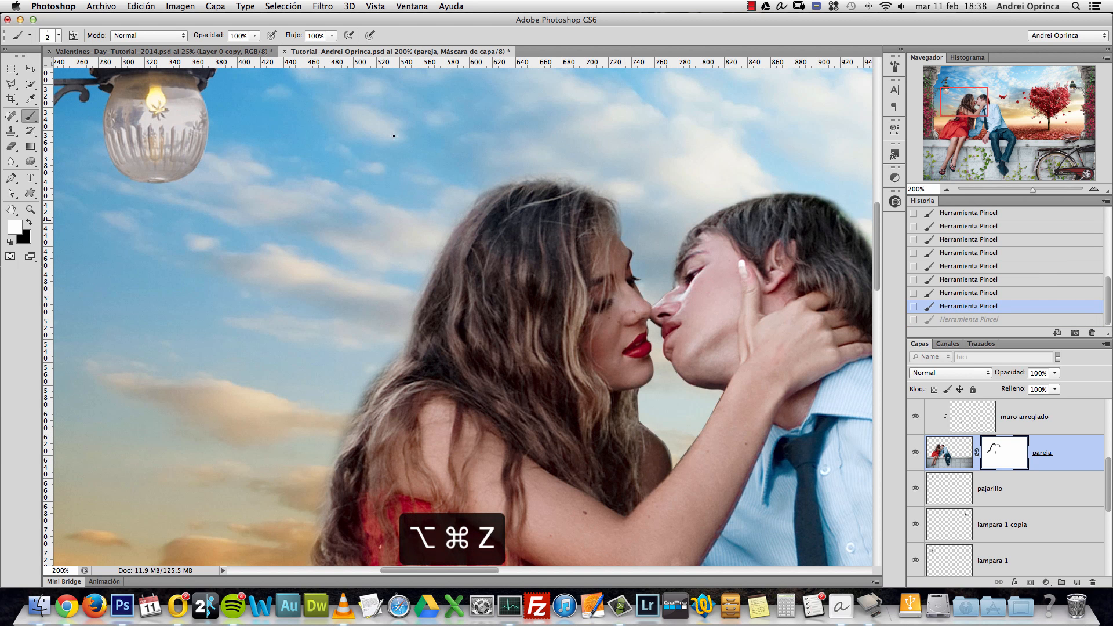
Step: Turn on Shape Dynamics for the mask brush, with size jitter at 0% and minimum roundness at 1%
click(238, 35)
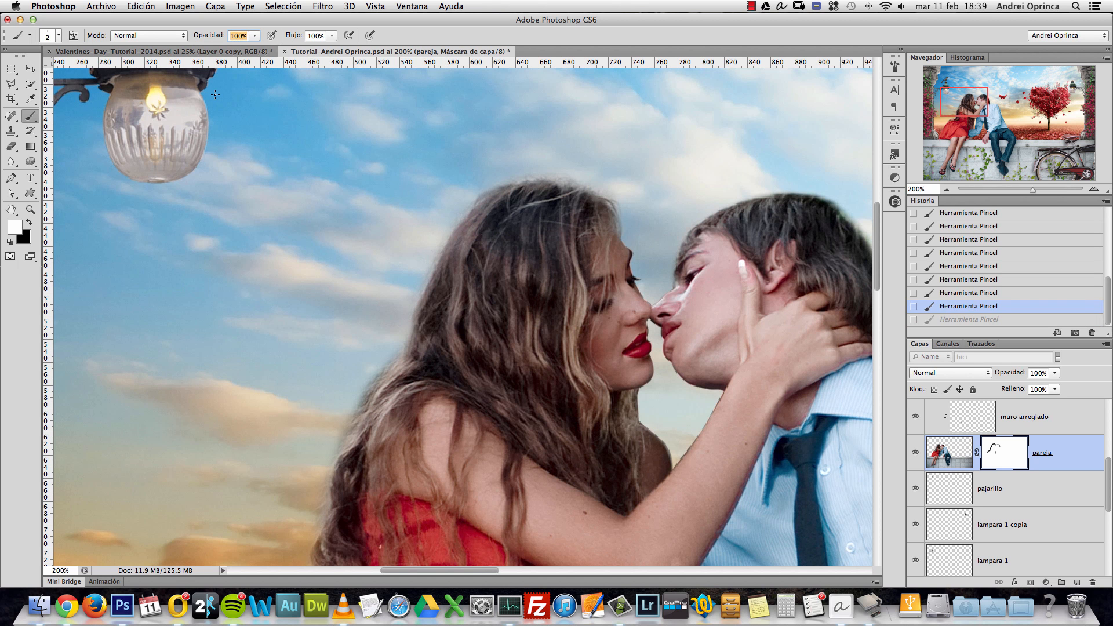
text(707)
click(895, 67)
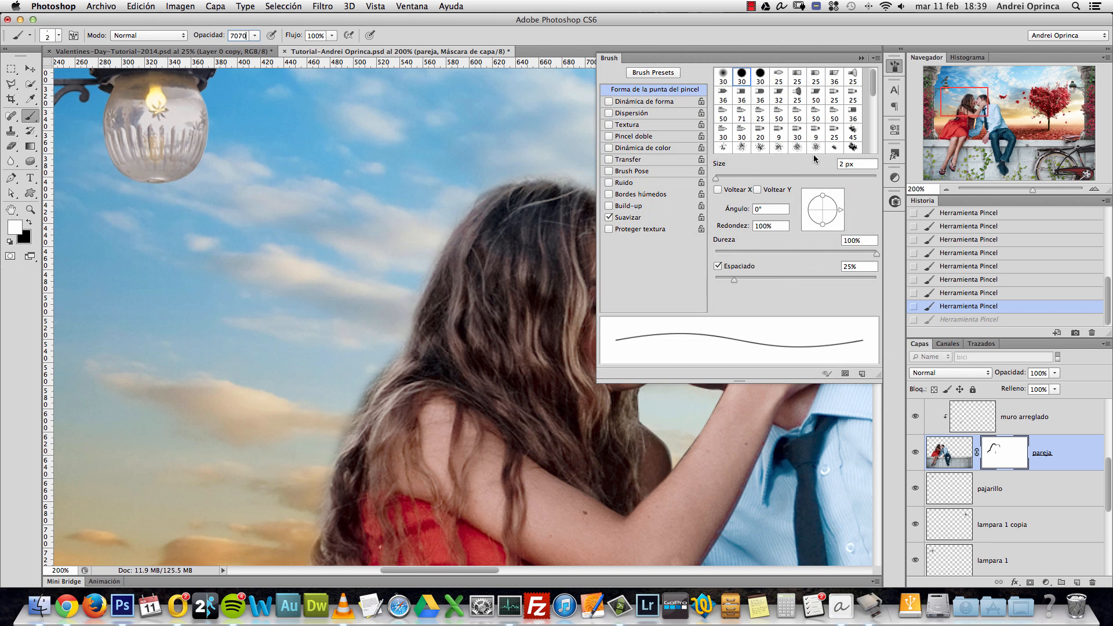
click(629, 105)
click(644, 205)
click(647, 104)
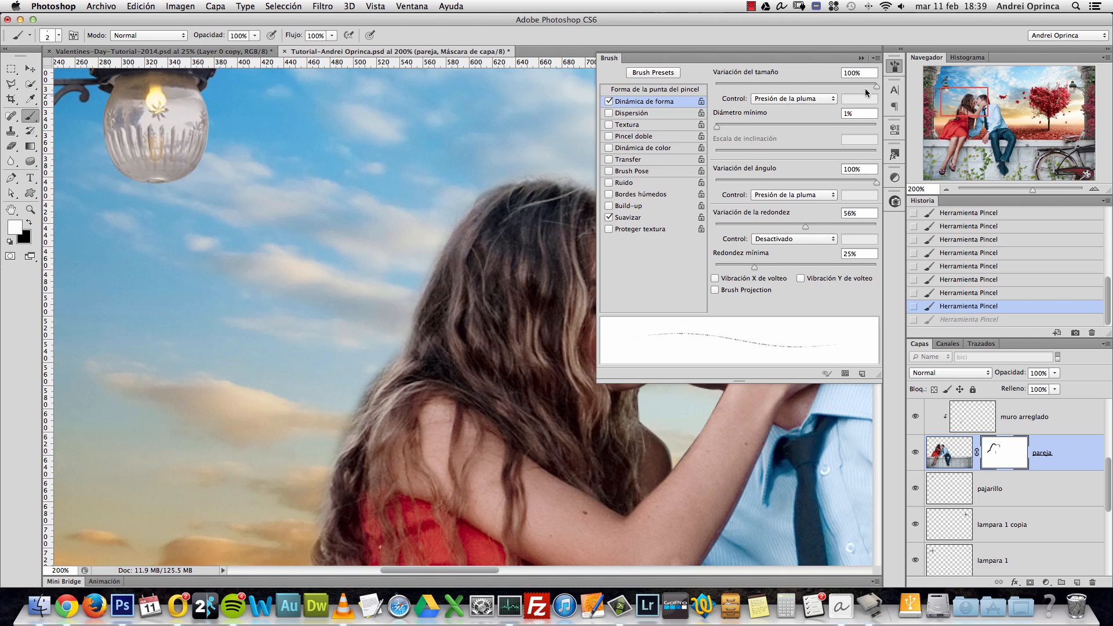
drag(872, 87, 660, 88)
drag(754, 268, 716, 268)
Step: Switch to the soft round brush with 0% hardness and turn Shape Dynamics back on
right_click(479, 167)
click(496, 248)
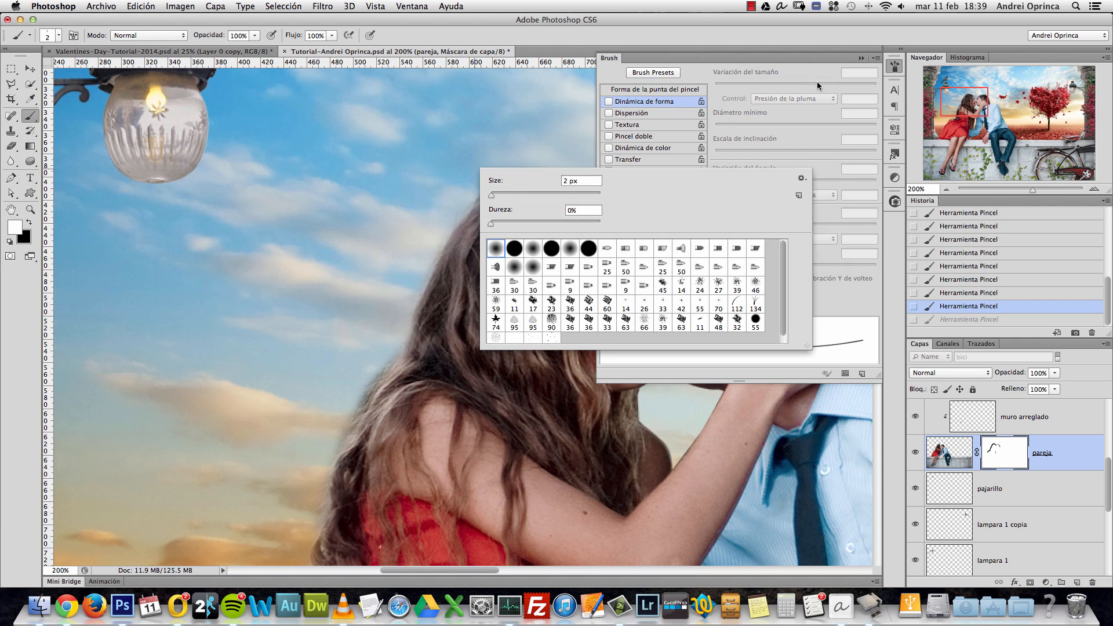
click(663, 109)
click(664, 106)
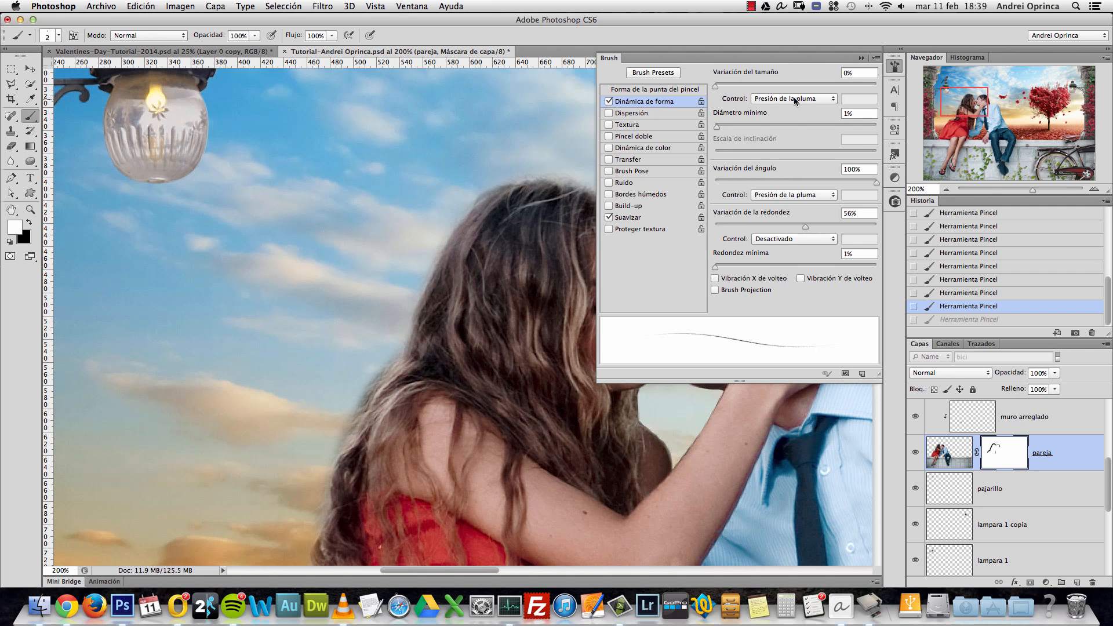
Step: Keep the brush size controlled by pen pressure and set its minimum diameter, angle jitter and roundness jitter to 0%
click(794, 99)
click(840, 119)
drag(716, 126, 852, 126)
drag(929, 155, 675, 116)
drag(722, 86, 649, 90)
click(650, 91)
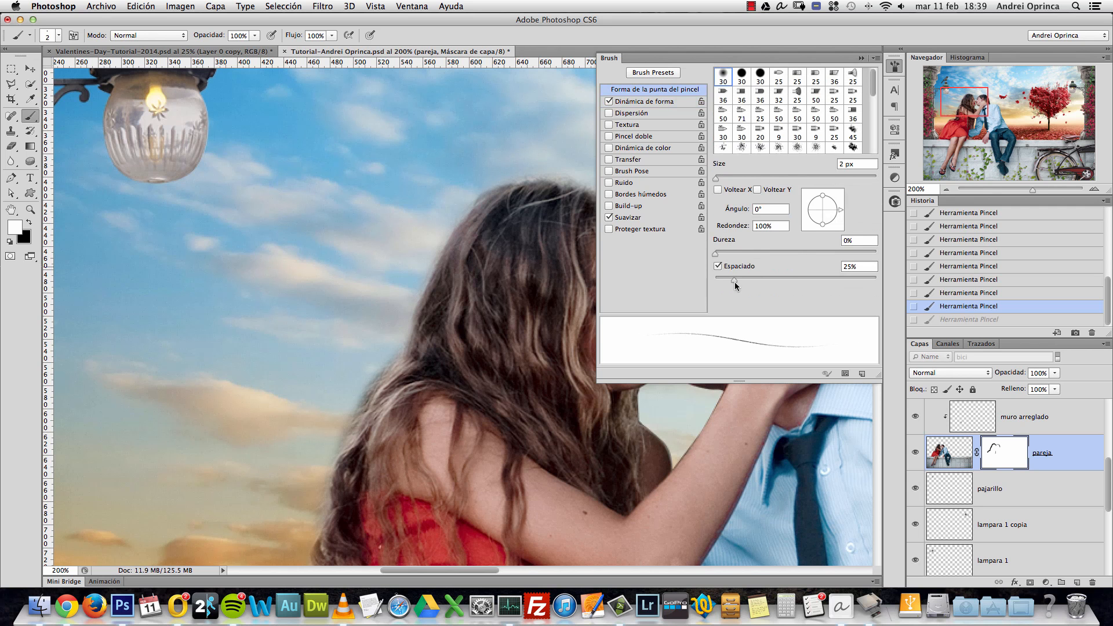
drag(728, 280, 725, 281)
click(644, 102)
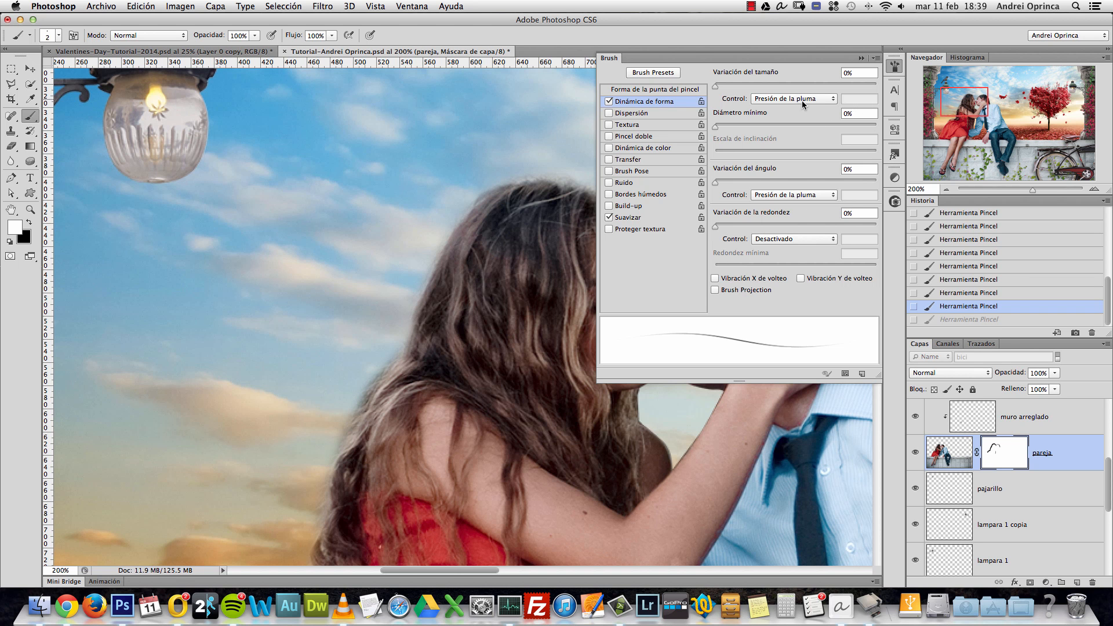
click(861, 58)
Step: Try painting fine loose strands back along the outer edge of the woman's hair, and undo the strokes
drag(427, 280, 405, 300)
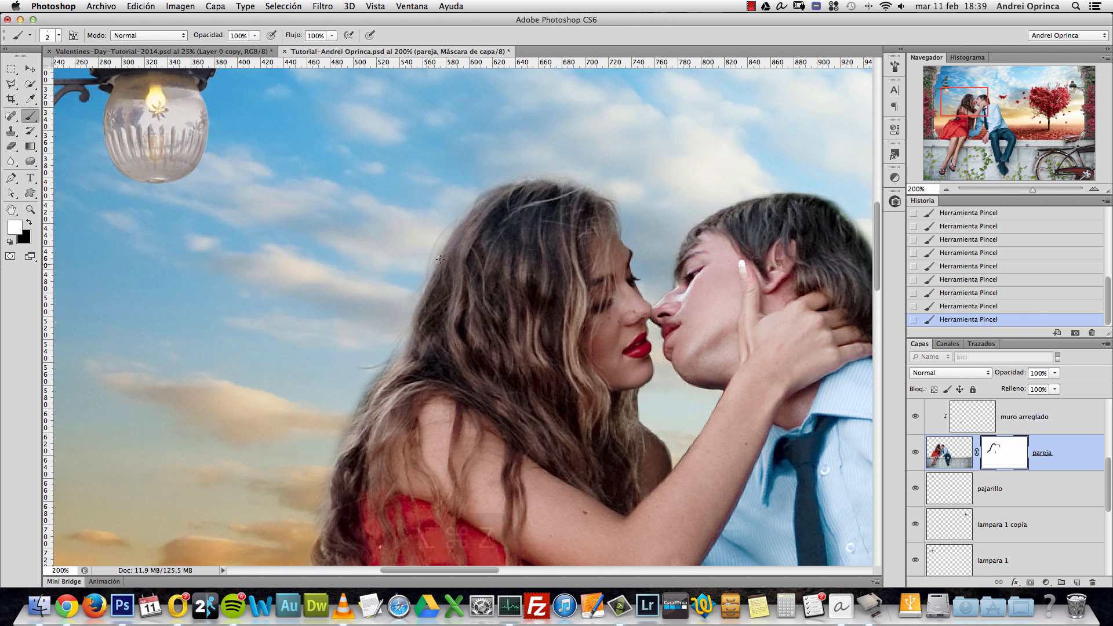
key(alt+super+z)
key(alt+super+z)
key(alt+super+z)
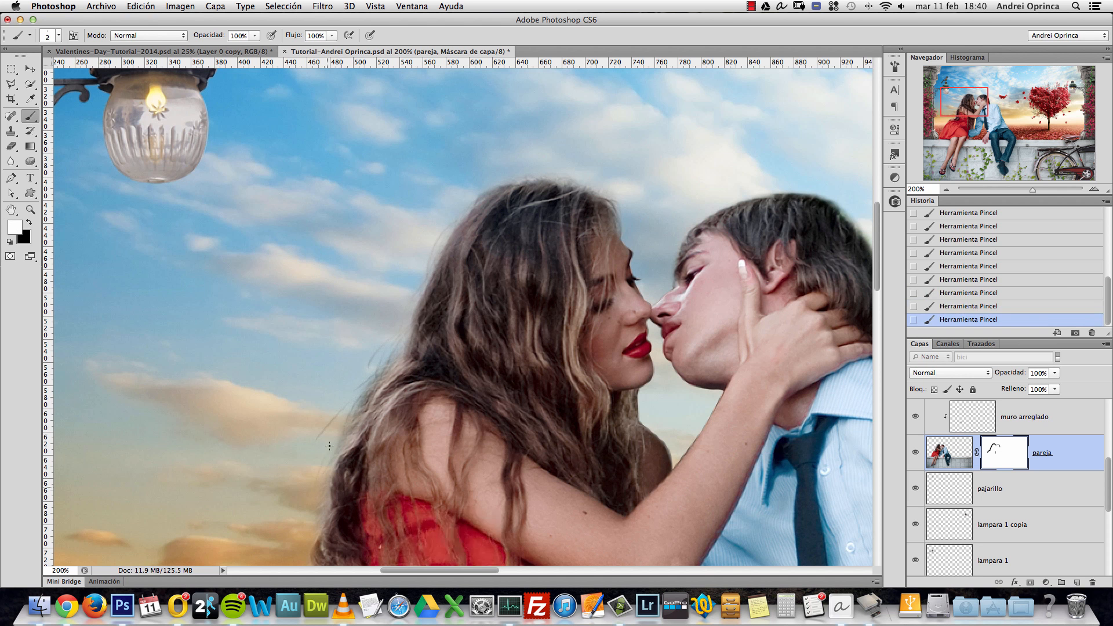
key(alt+super+z)
key(alt+super+z)
key(alt+super+z)
key(alt+super+z)
Step: Redo the hair strand strokes for comparison, and undo the last three again
key(shift+super+z)
key(shift+super+z)
key(shift+super+z)
key(shift+super+z)
key(alt+super+z)
key(alt+super+z)
key(alt+super+z)
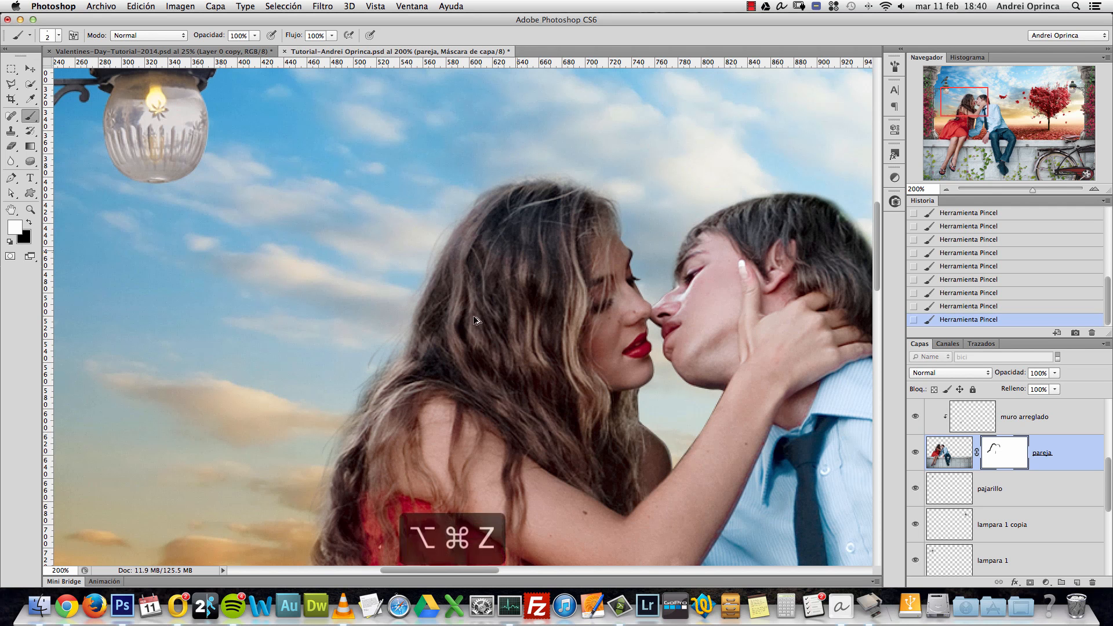
Step: Turn on Brush Projection in the brush's Shape Dynamics settings
click(895, 65)
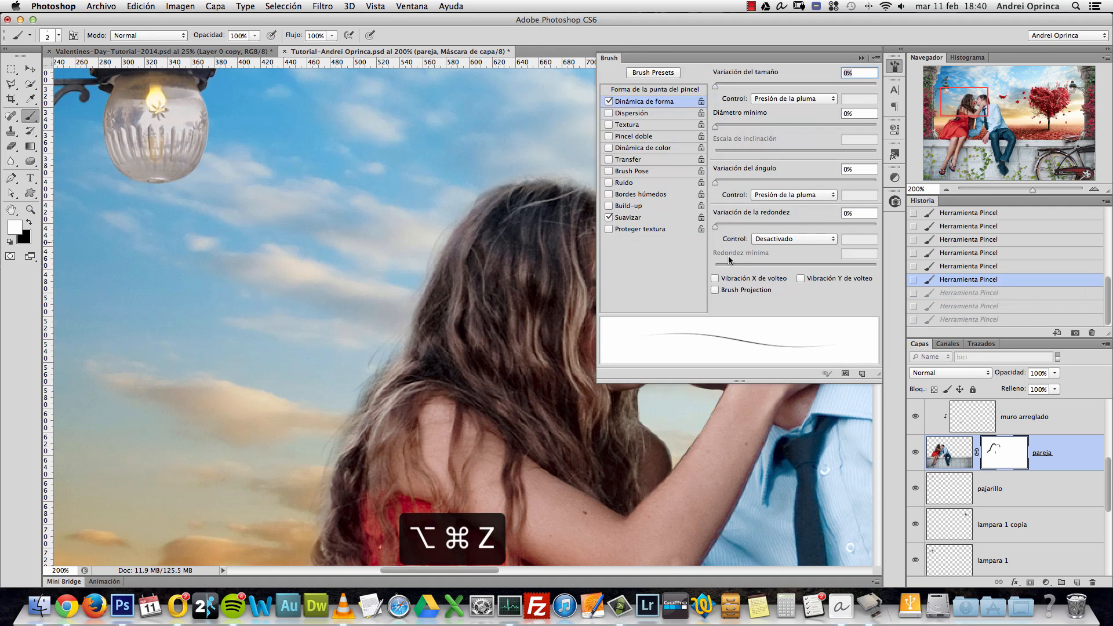
click(715, 291)
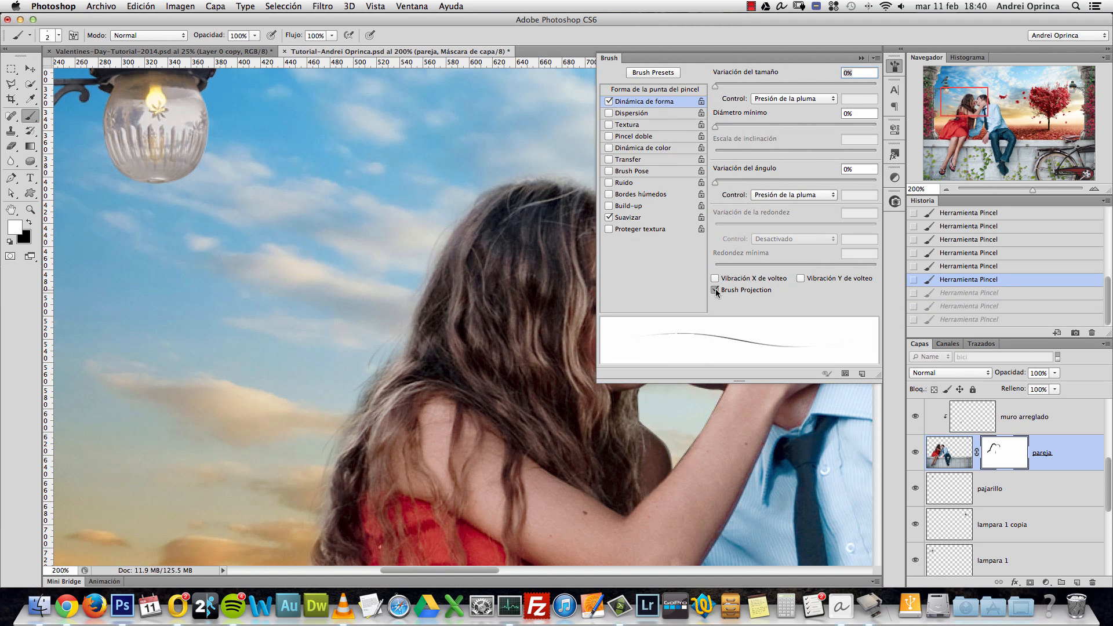
click(715, 290)
click(716, 290)
click(715, 291)
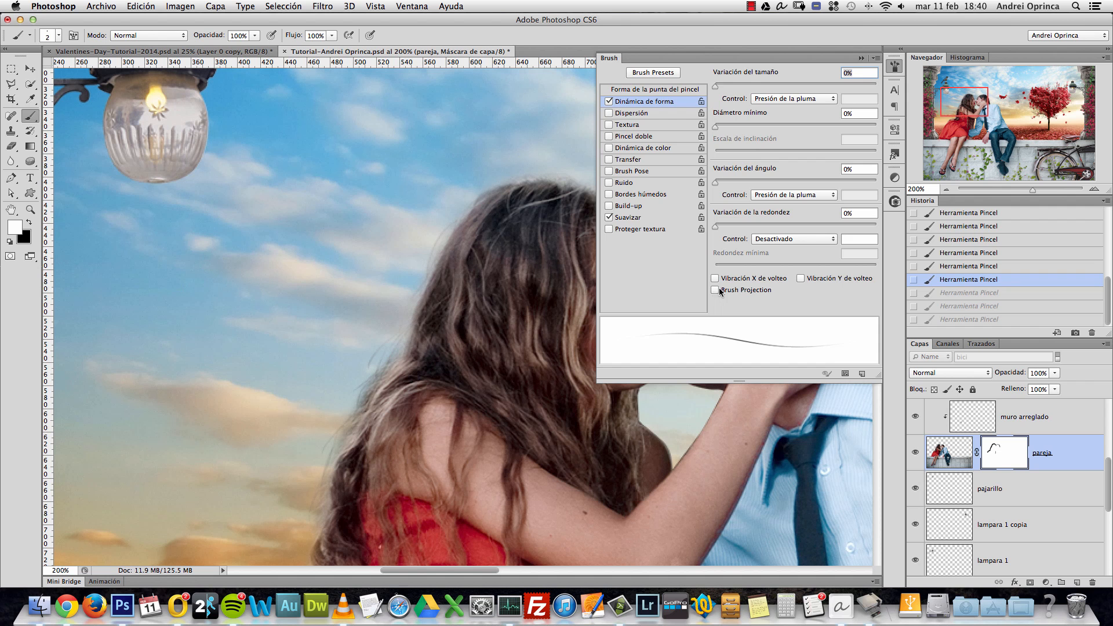
click(716, 290)
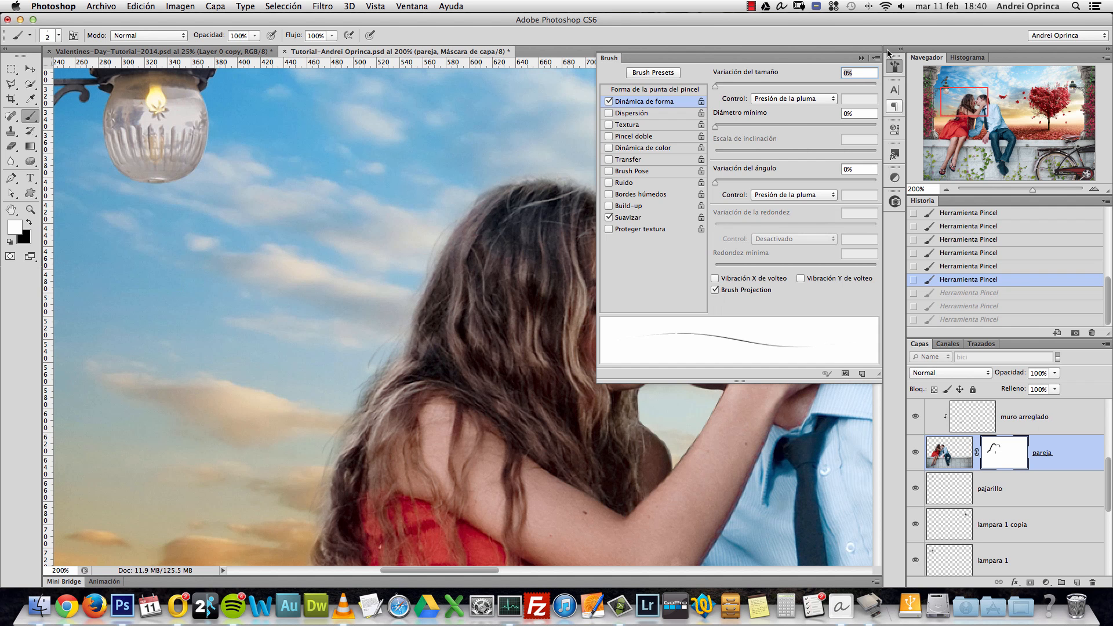
click(862, 59)
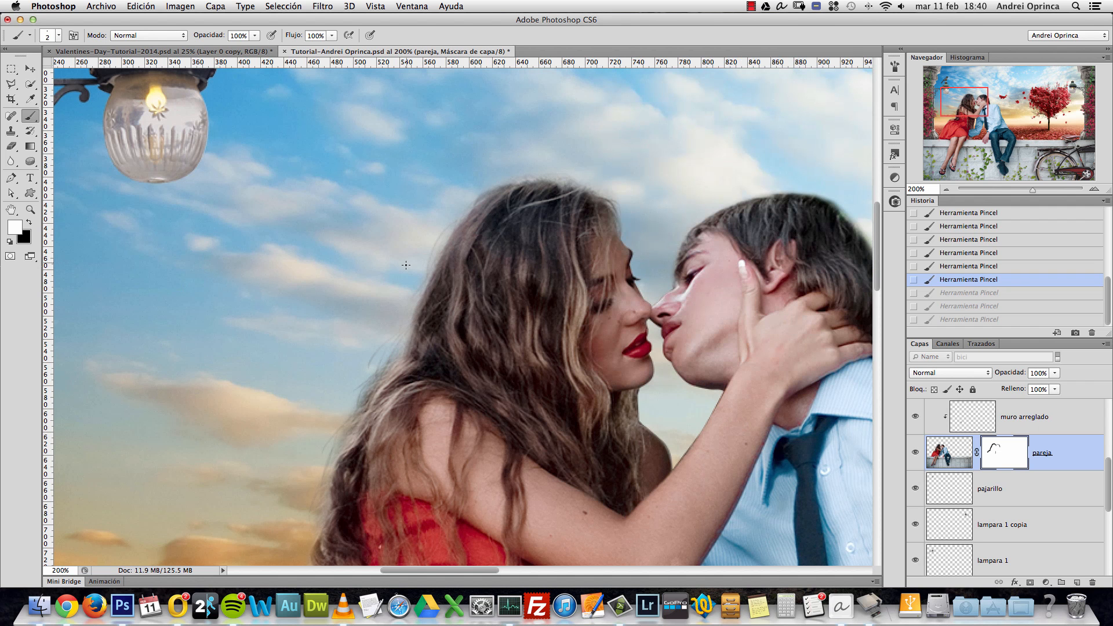
Step: Undo the remaining mask strokes along the woman's hair edge
key(alt+super+z)
key(alt+super+z)
key(alt+super+z)
key(alt+super+z)
key(alt+super+z)
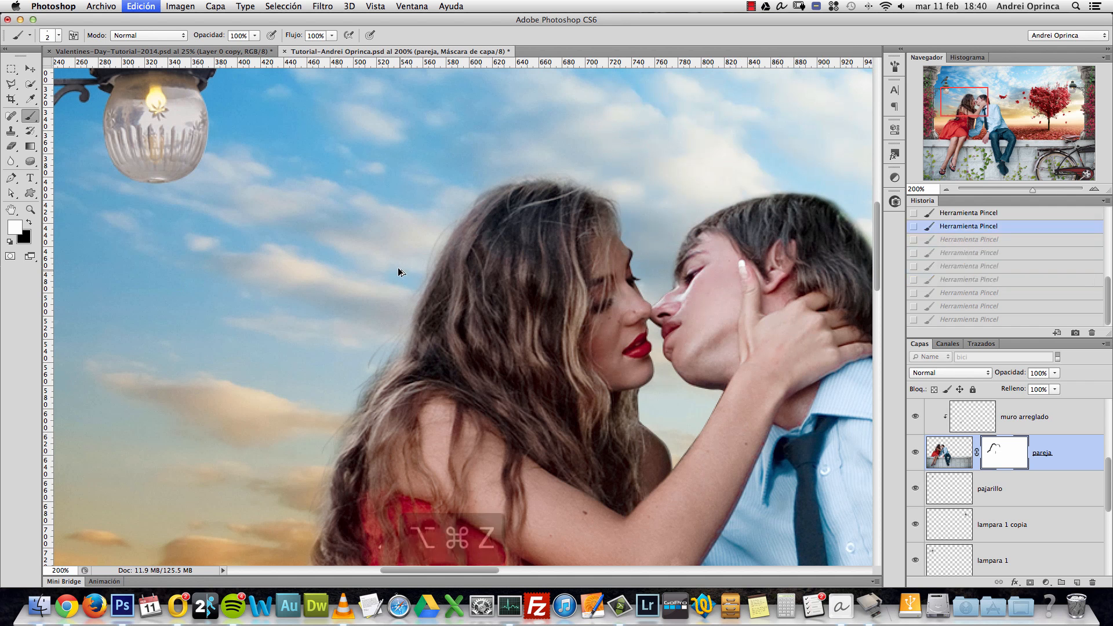
key(alt+super+z)
key(alt+super+z)
key(alt+super+z)
key(alt+super+z)
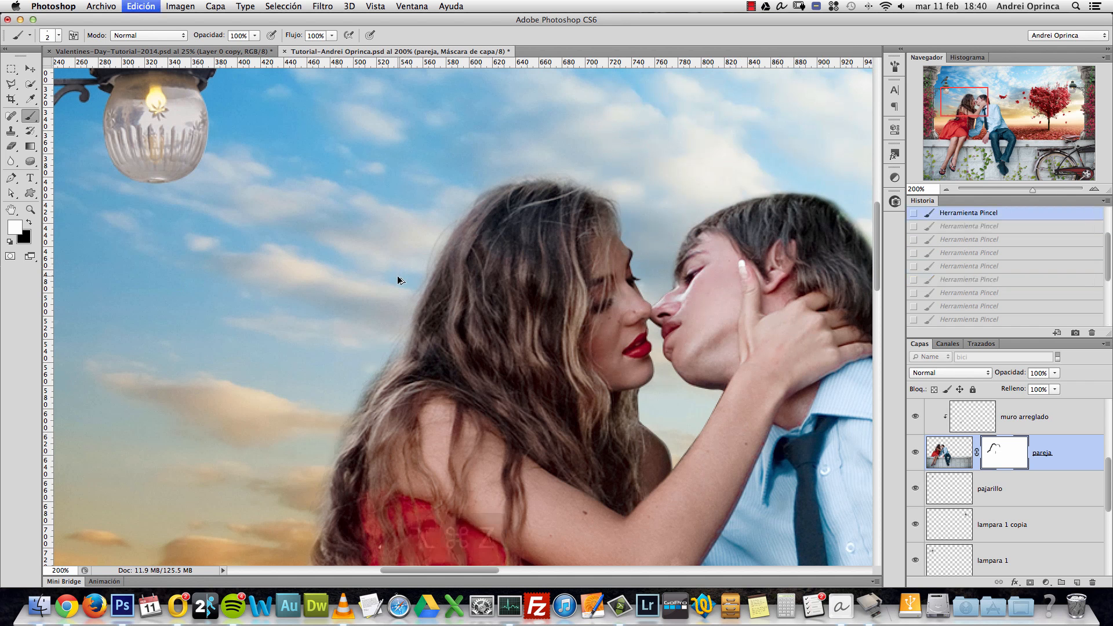
key(alt+super+z)
key(alt+super+z)
key(alt+super+z)
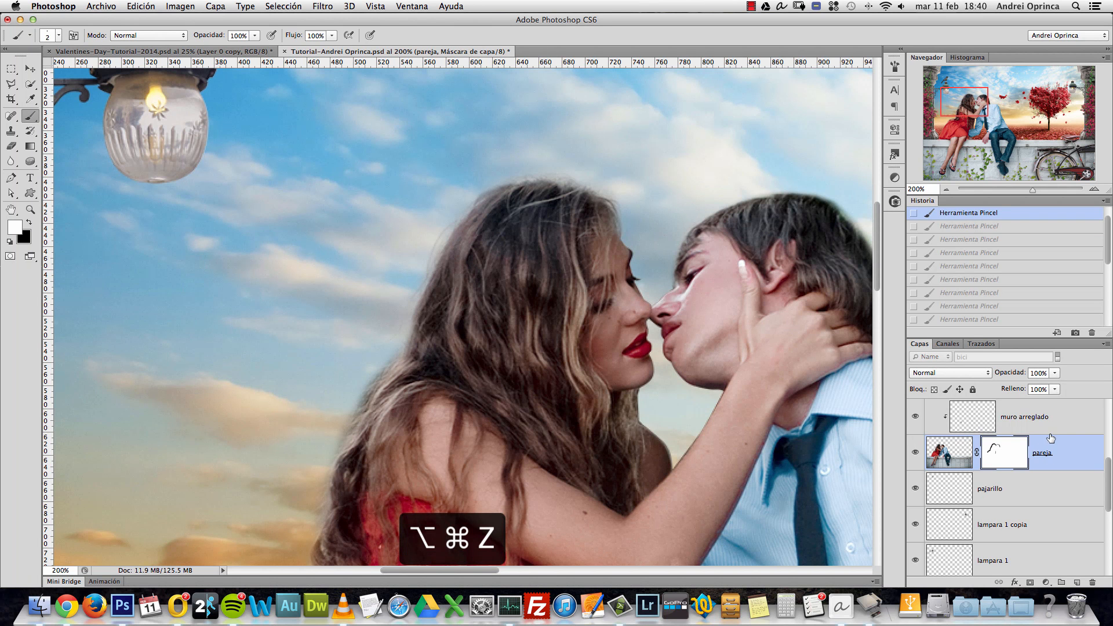
Step: Add a new empty layer above the Niveles 3 adjustment layer and switch the painting color to black
drag(1107, 504, 1101, 448)
click(1081, 414)
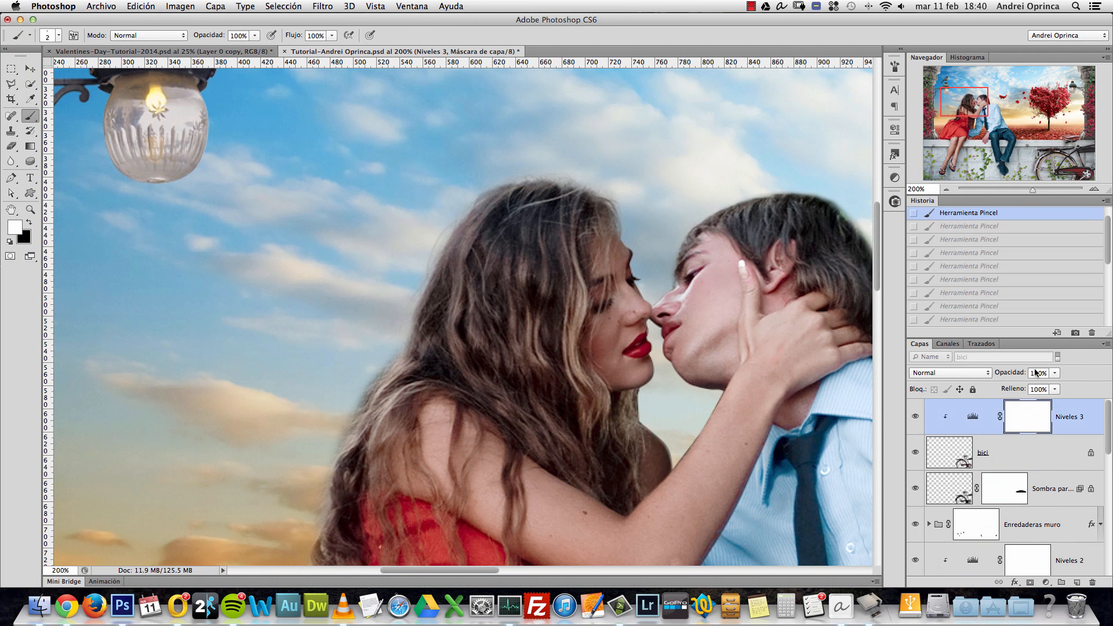
click(1077, 582)
key(x)
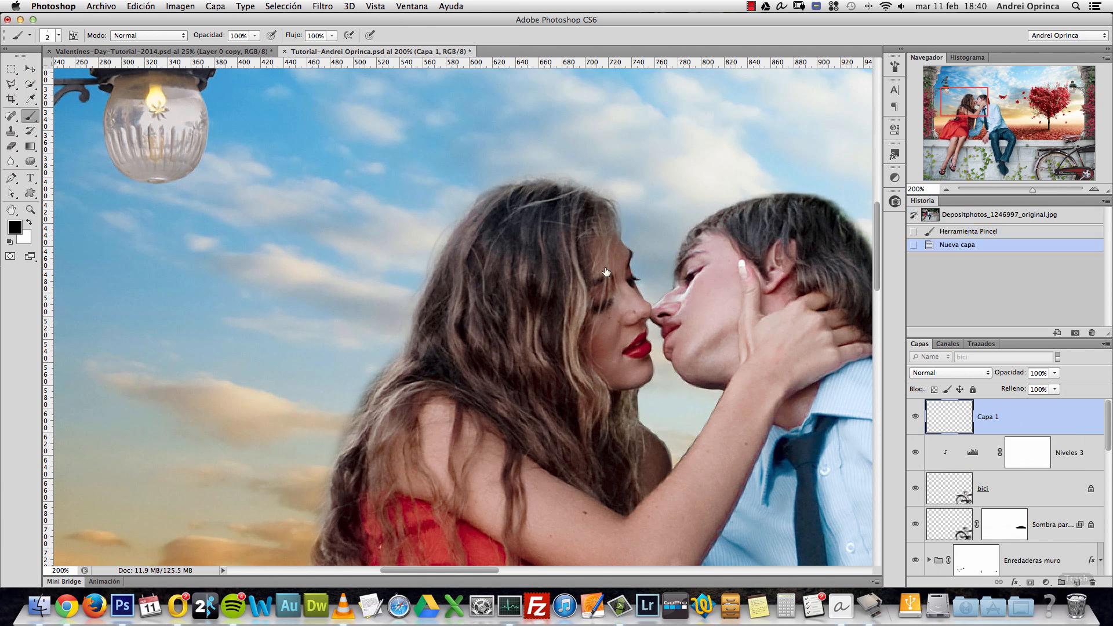
Step: Raise the brush hardness to the maximum, try a test dab in the sky, undo it, and check the brush settings
right_click(336, 137)
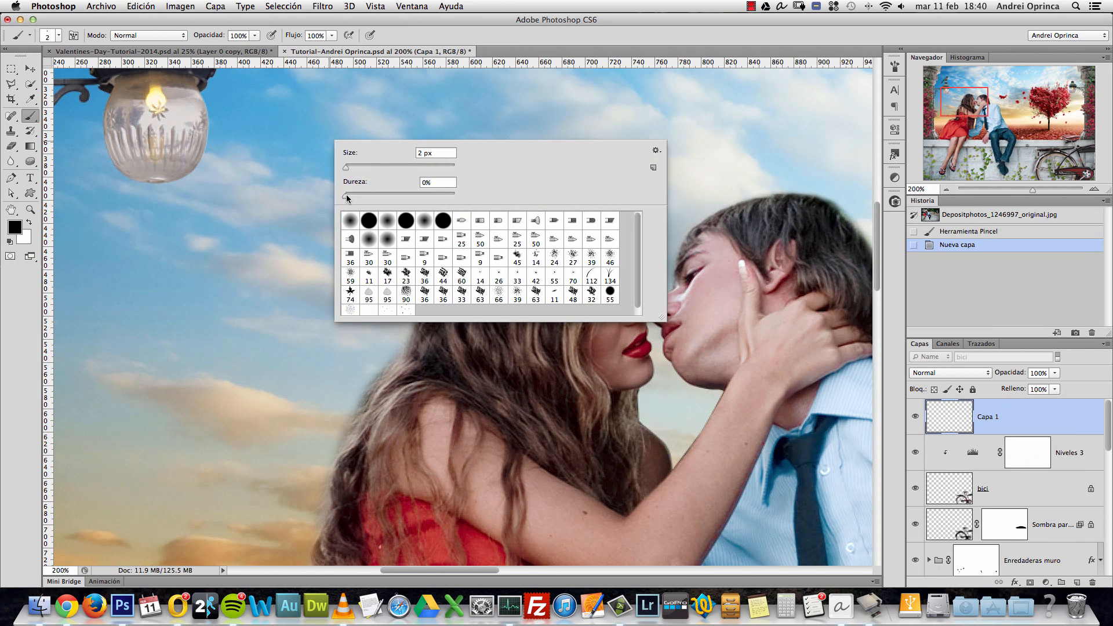
drag(346, 199, 455, 197)
key(Return)
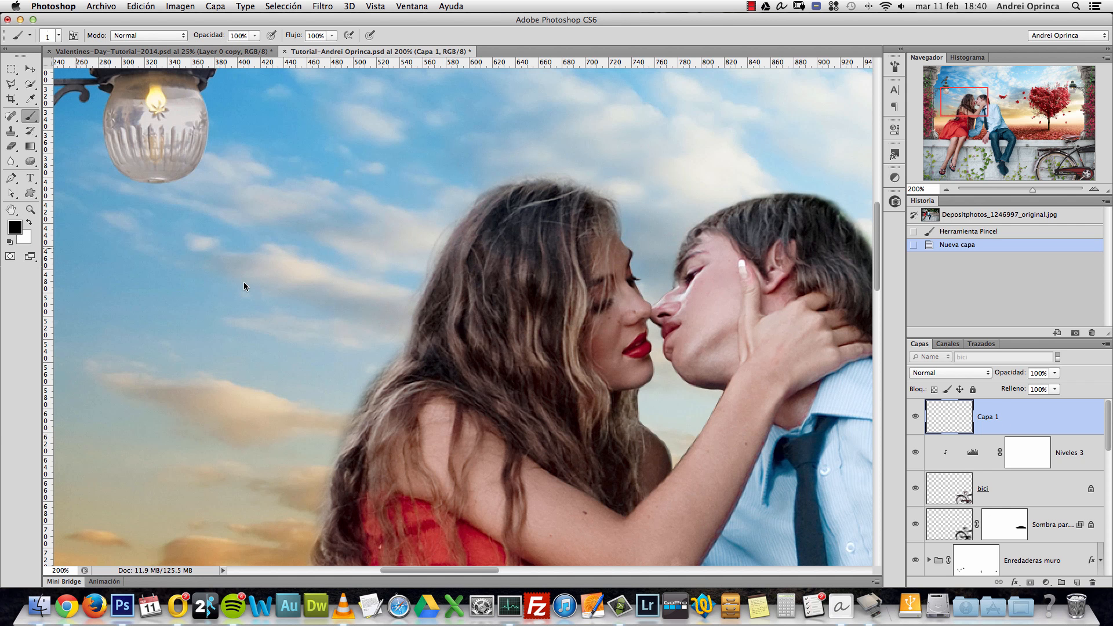
click(237, 380)
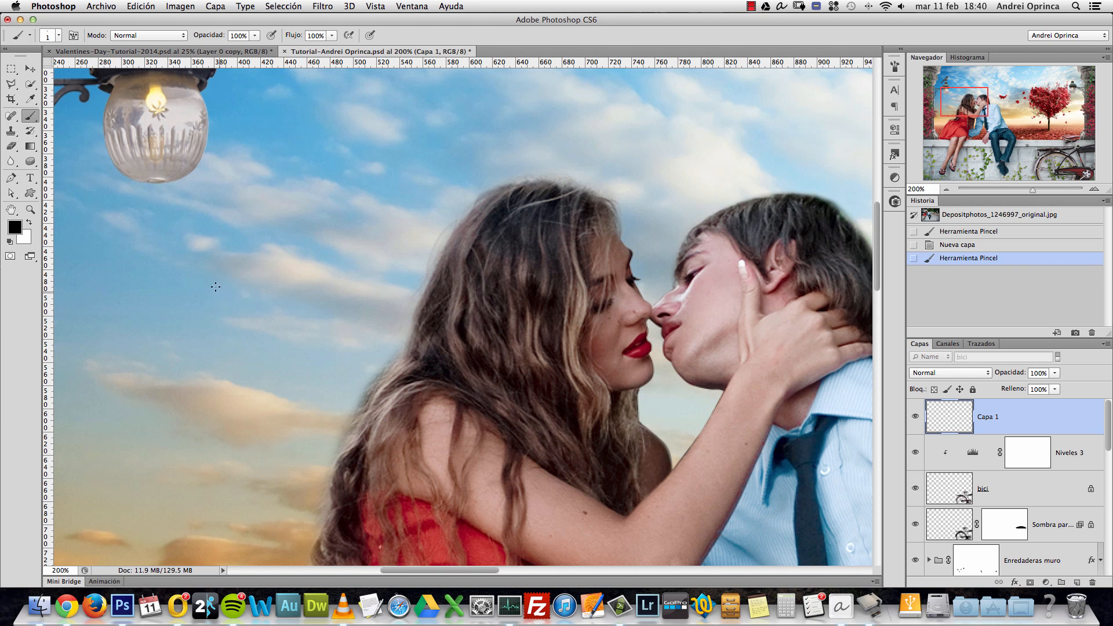
key(super+z)
key(super+z)
click(894, 67)
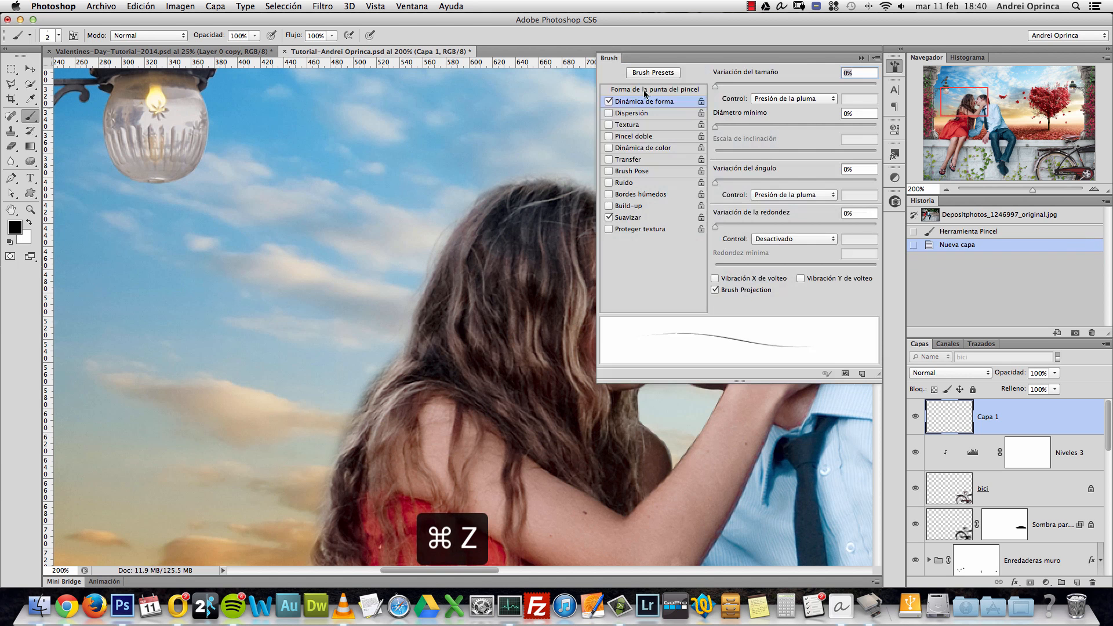
click(862, 58)
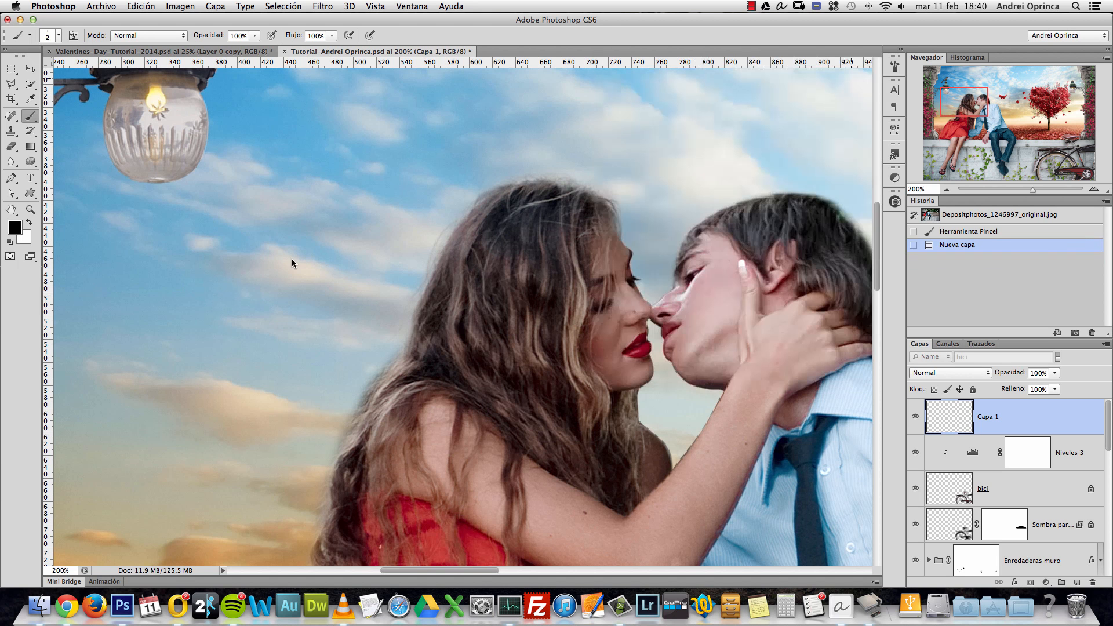
Step: Paint a small cluster of scattered black dots in the sky beside the woman with a 1 to 2 px brush
click(215, 291)
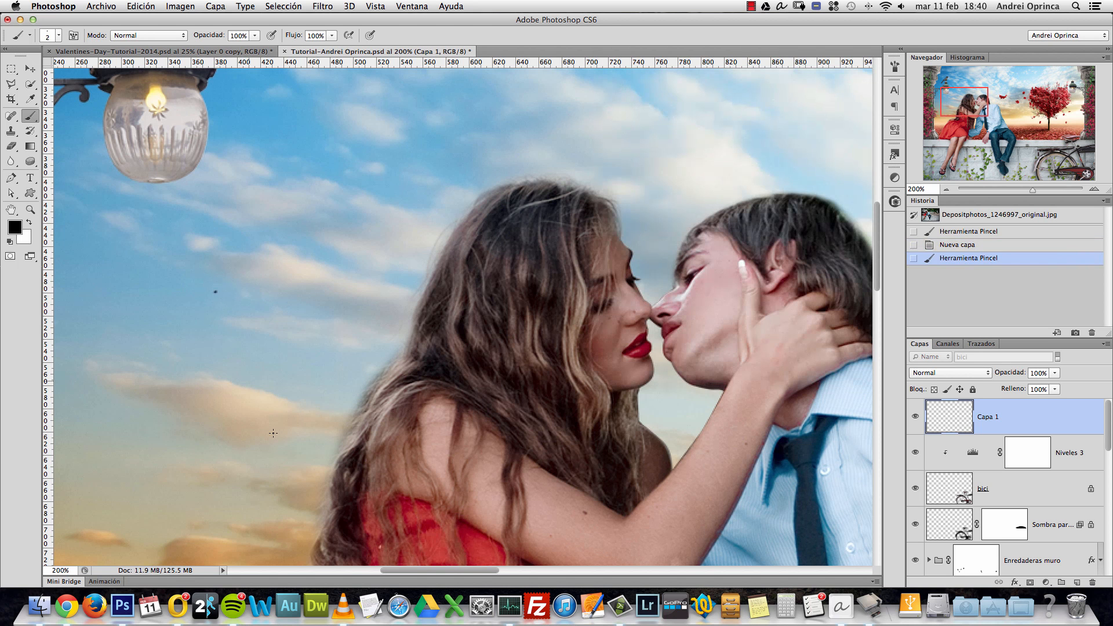
click(211, 303)
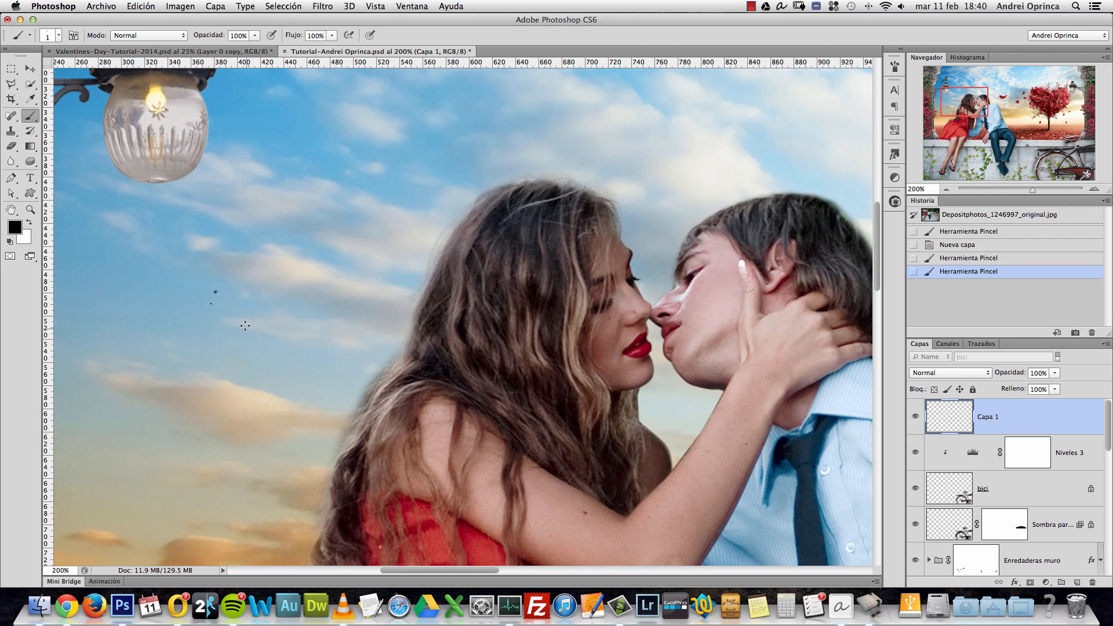
click(222, 297)
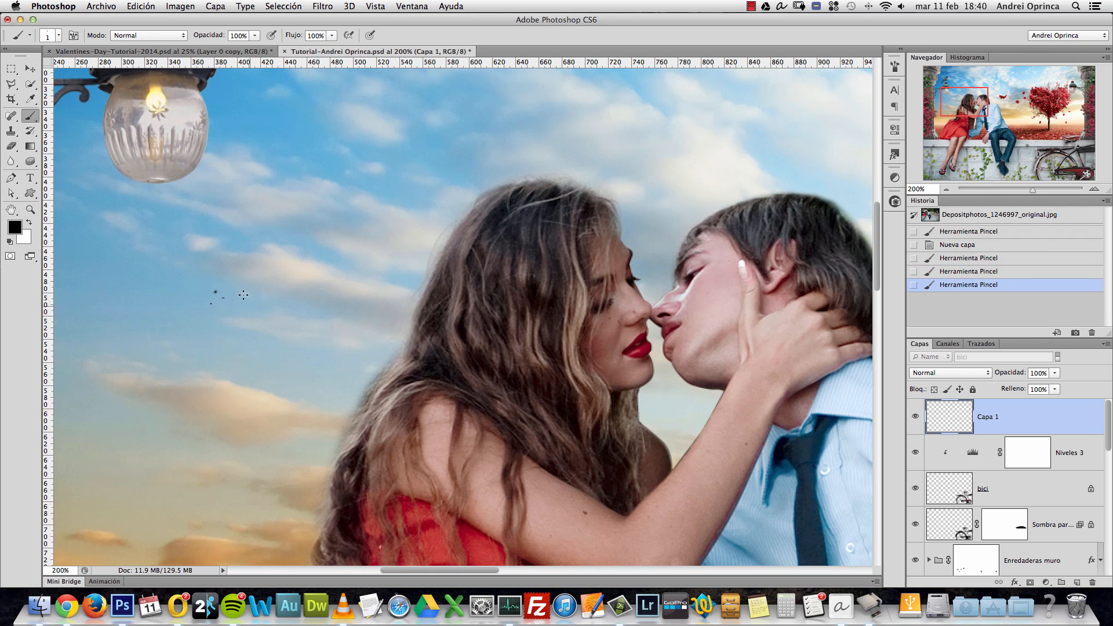
click(233, 282)
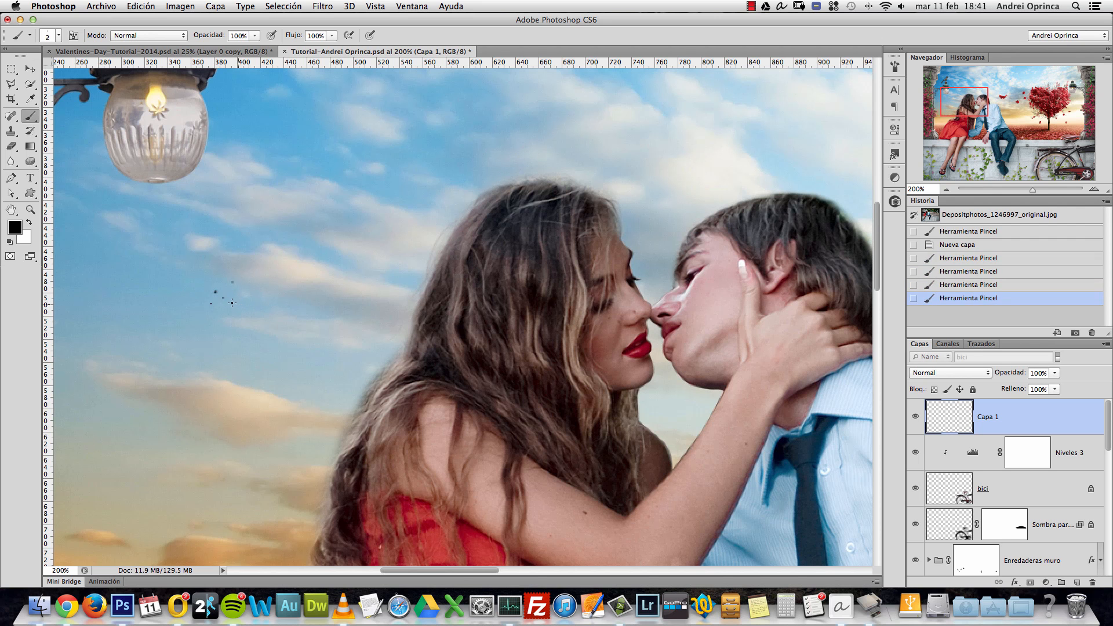
click(233, 296)
key(bracketleft)
click(225, 307)
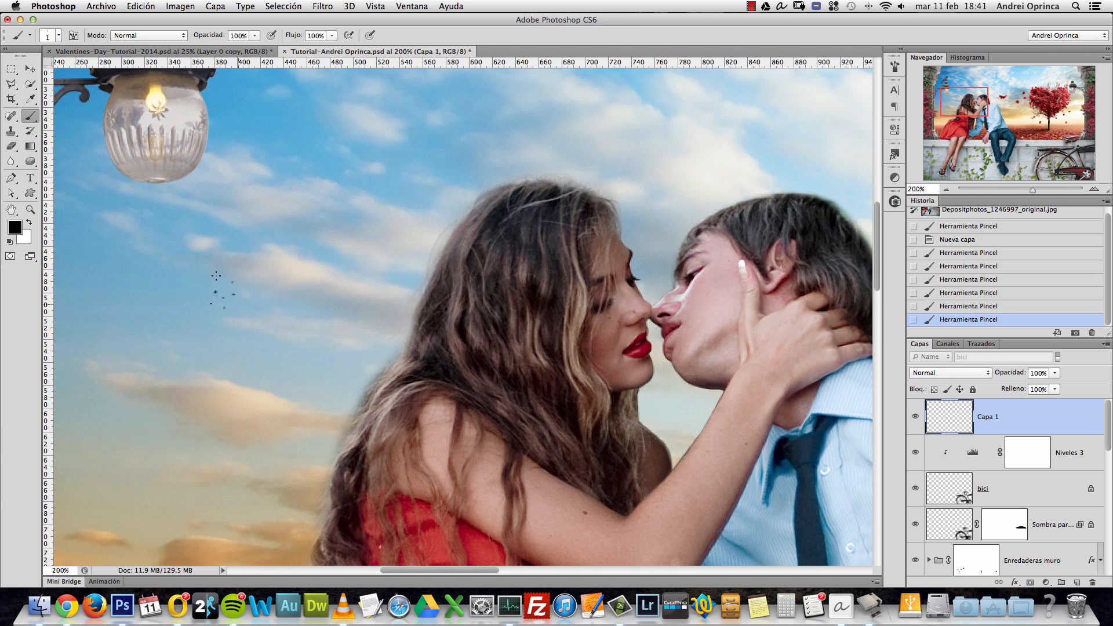
Step: Select the black dots with a rectangular marquee and hide every layer except the one holding them
click(12, 70)
click(38, 67)
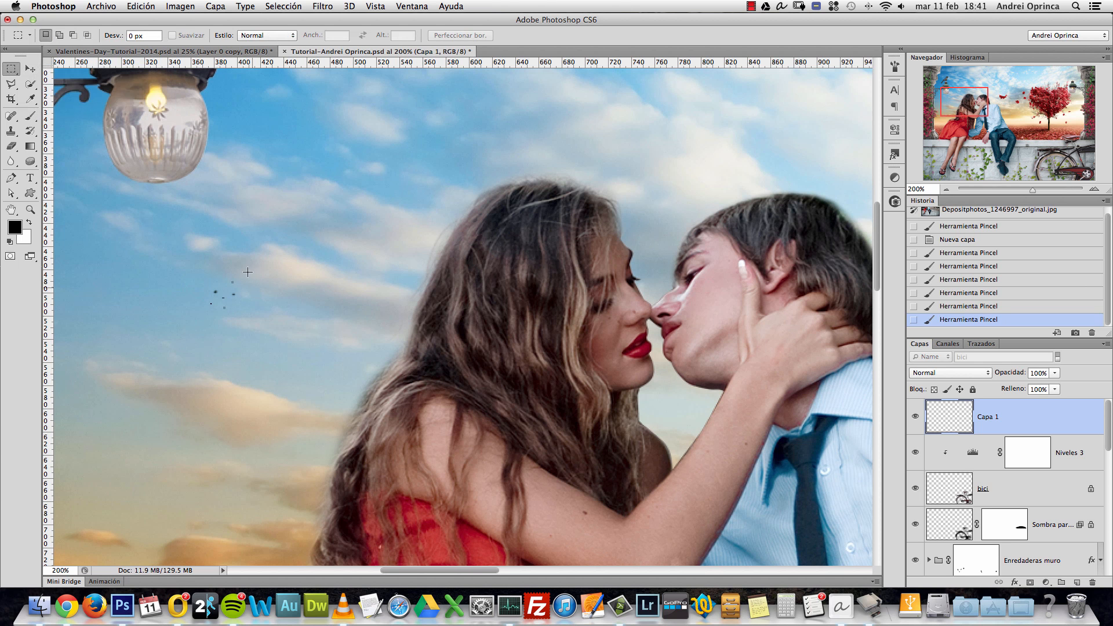
click(13, 69)
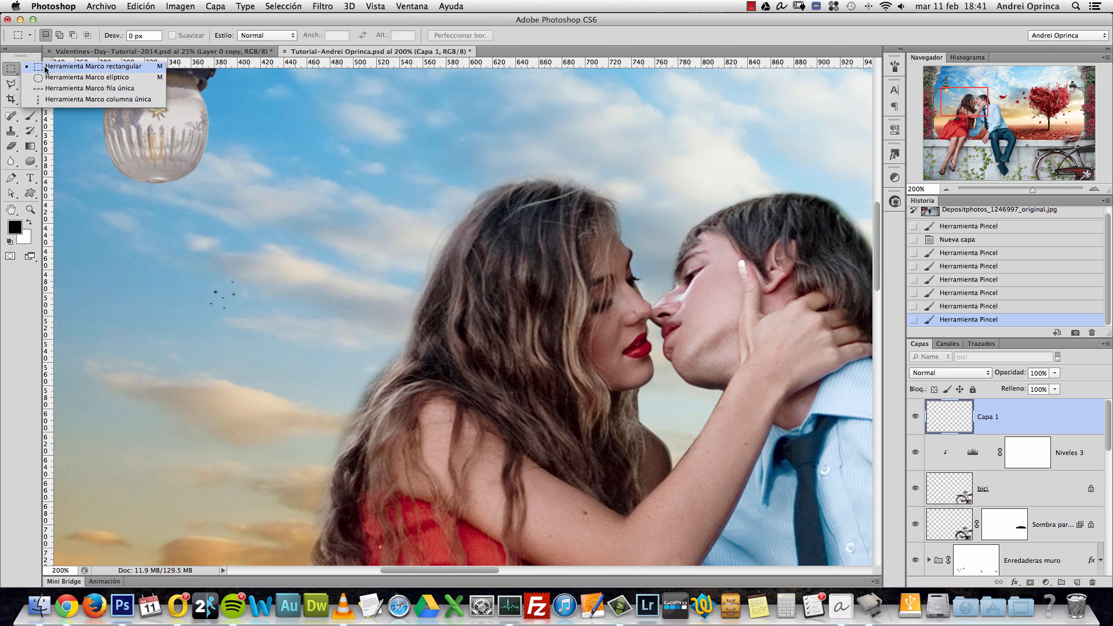
click(178, 251)
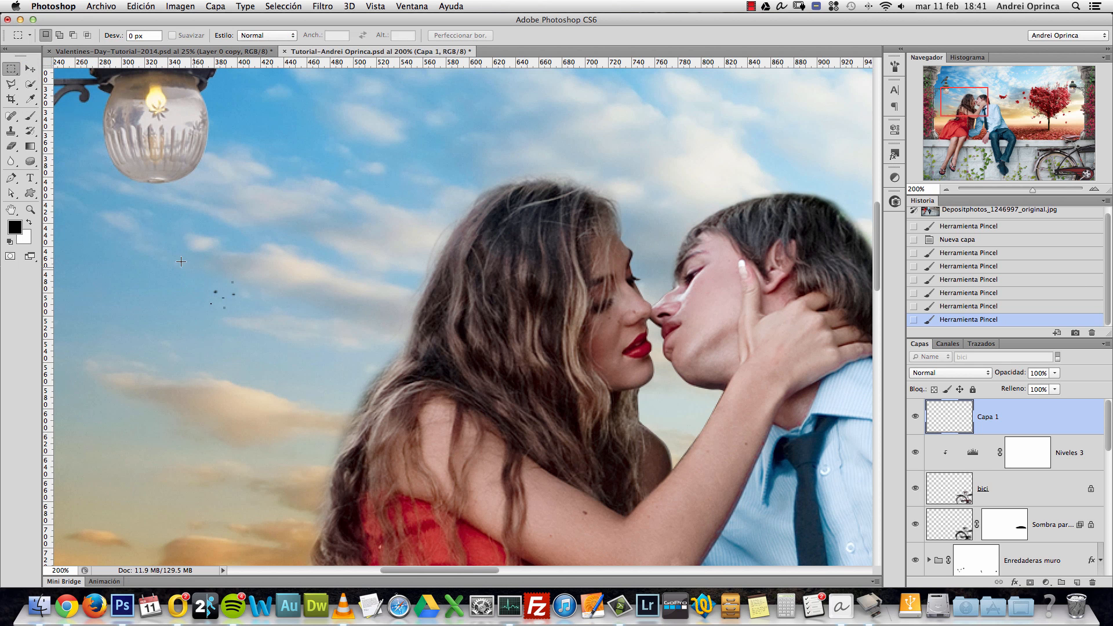
drag(181, 262, 263, 323)
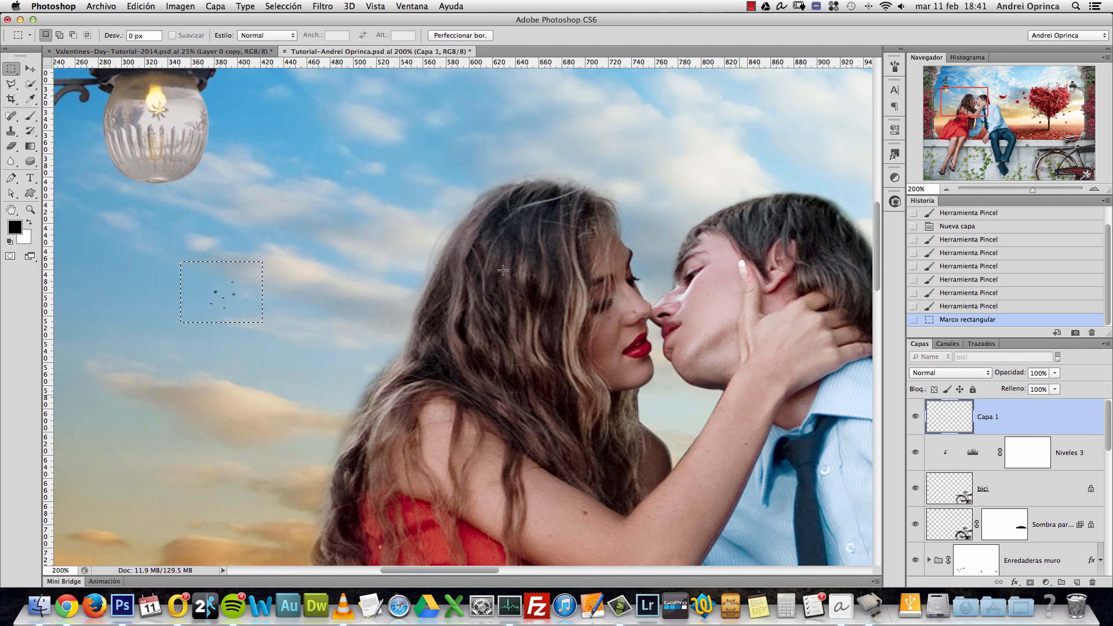
alt+click(916, 418)
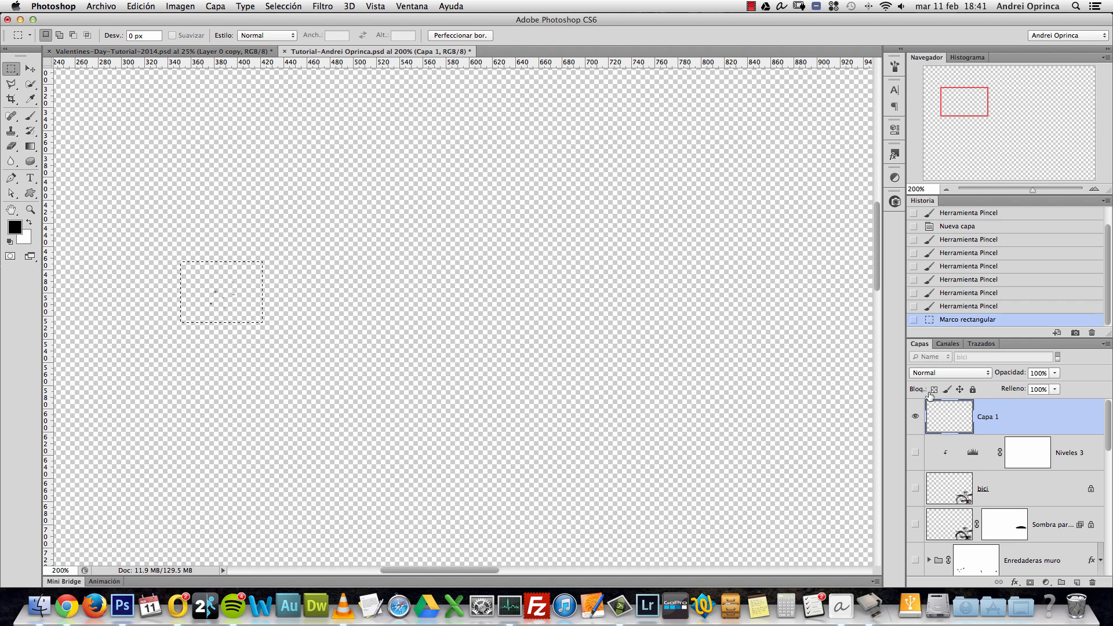
Step: Define the marqueed black dots as a brush preset named "pelo" and clear the selection
drag(239, 283, 240, 285)
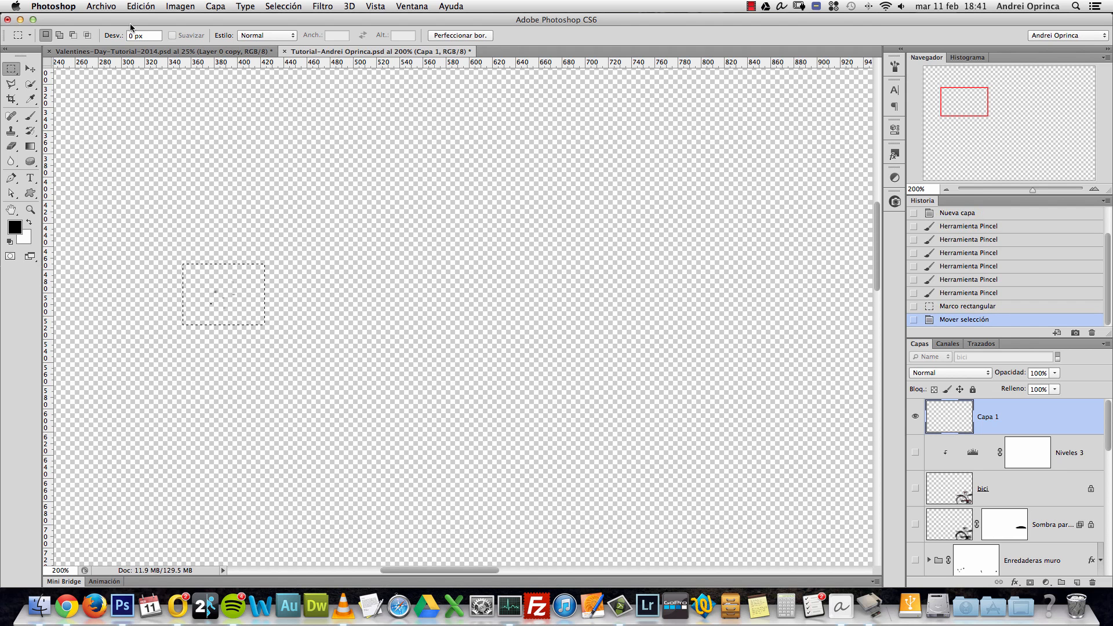
click(140, 7)
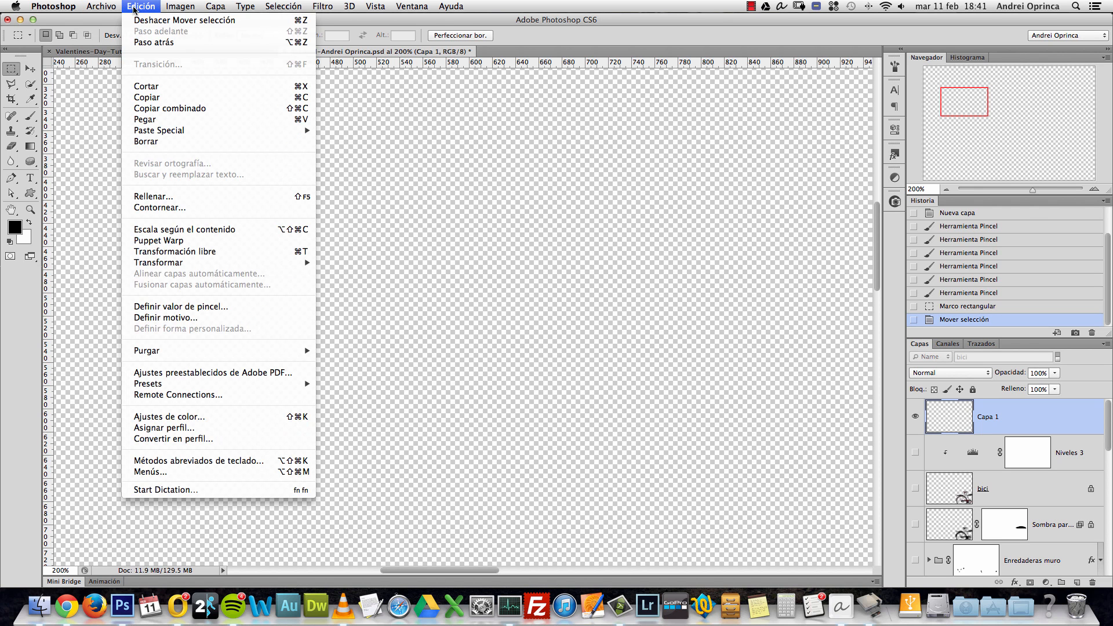
click(222, 307)
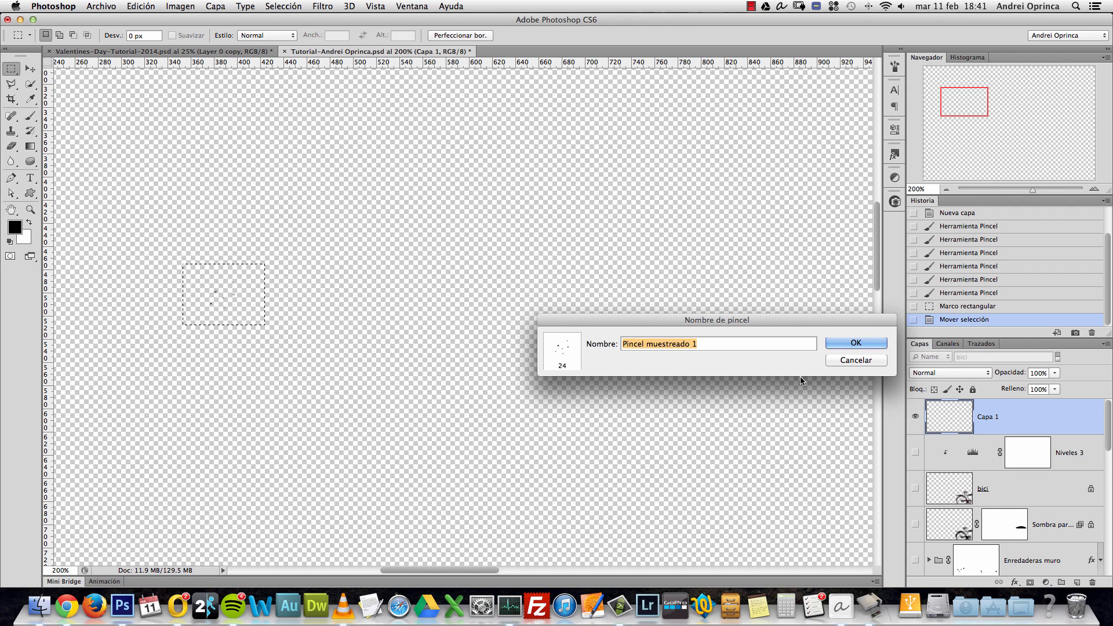
text(pelo)
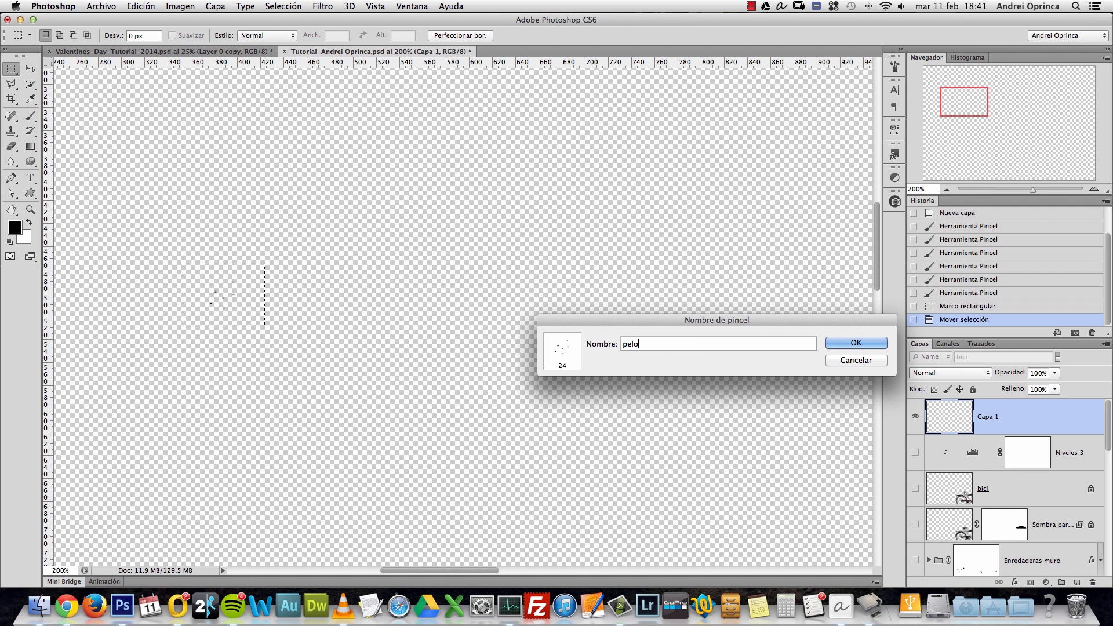
key(Return)
key(super+d)
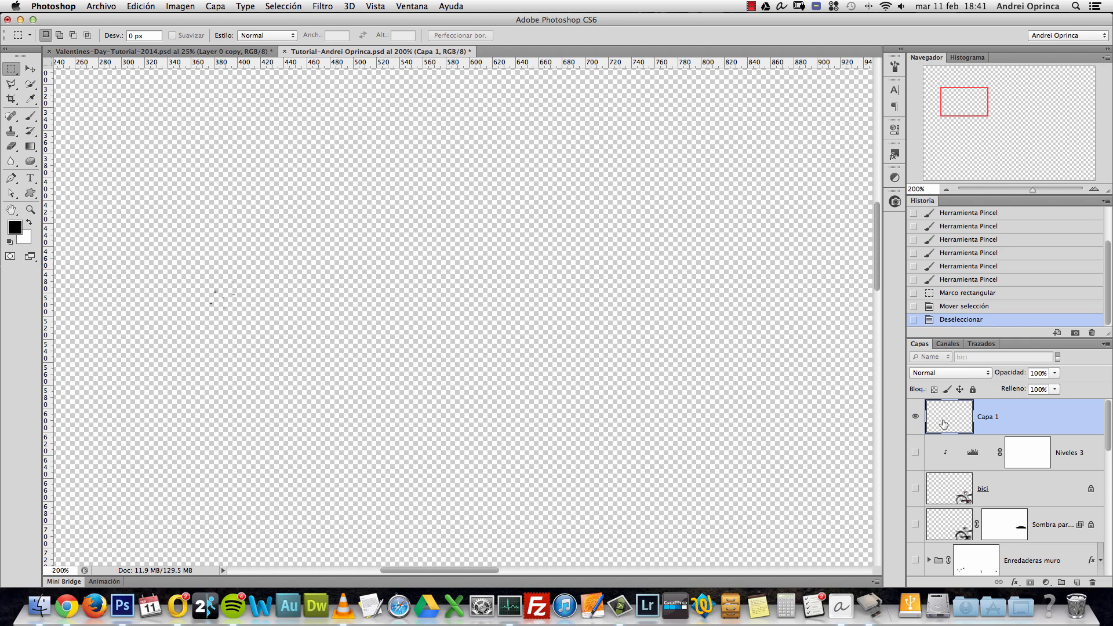
Step: Show all the hidden layers again and delete the layer holding the dots
alt+click(916, 417)
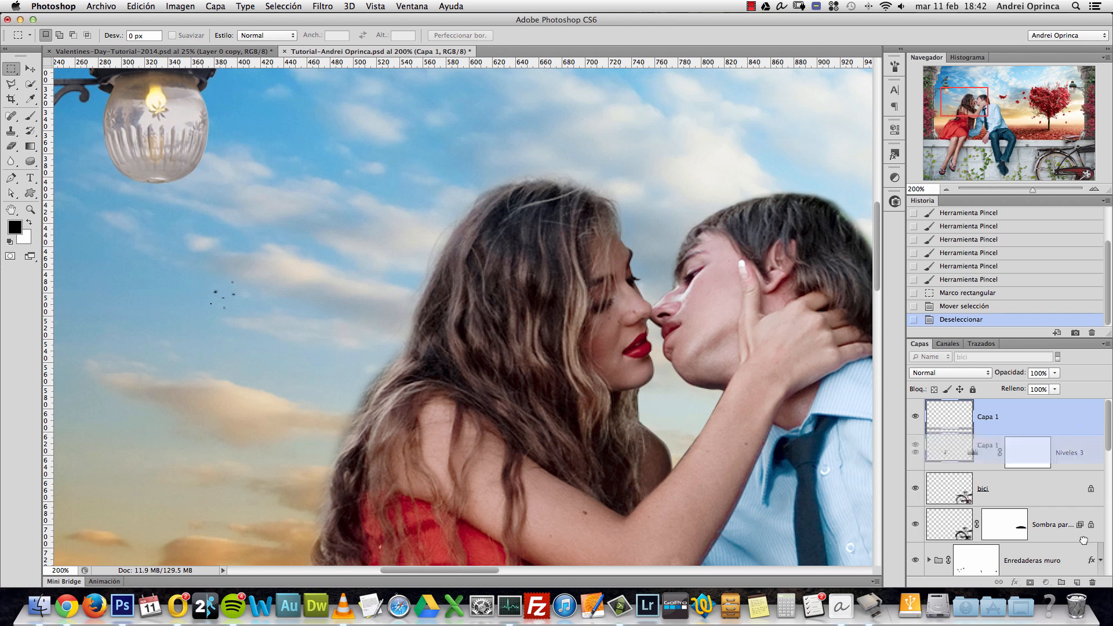
key(BackSpace)
Step: Switch the painting color to white and choose the new 24 px dot-cluster brush for the Brush tool
key(x)
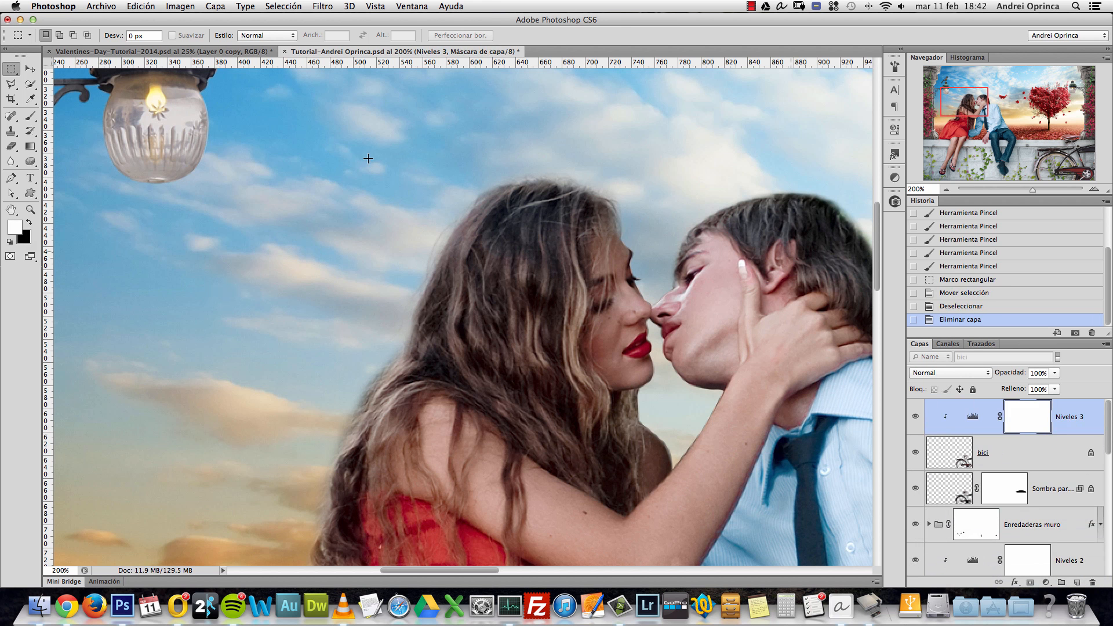
click(30, 118)
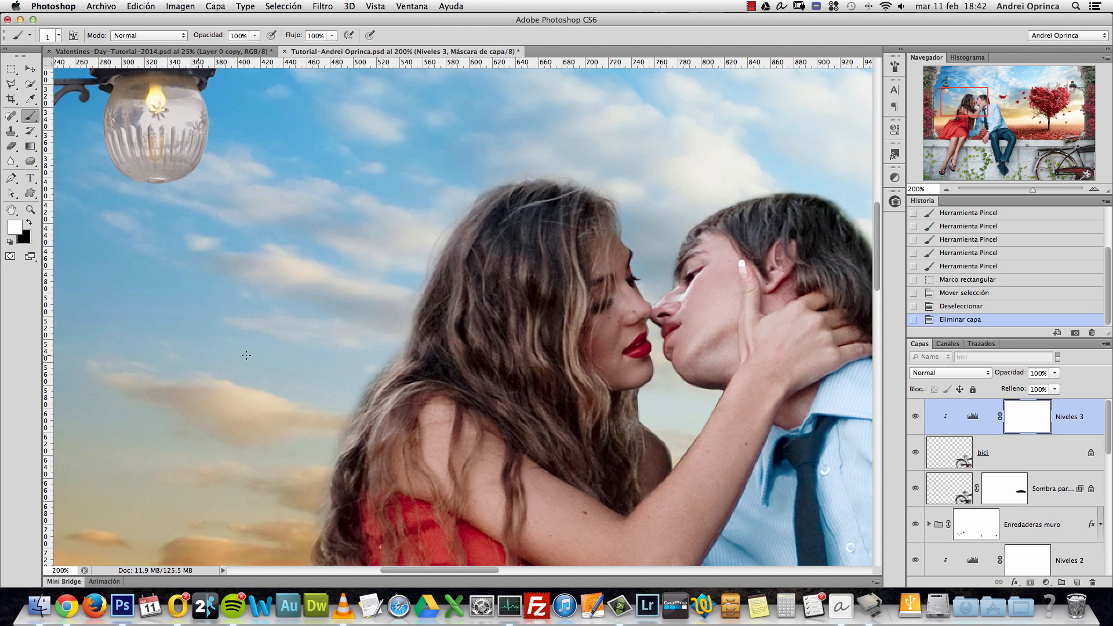
right_click(297, 193)
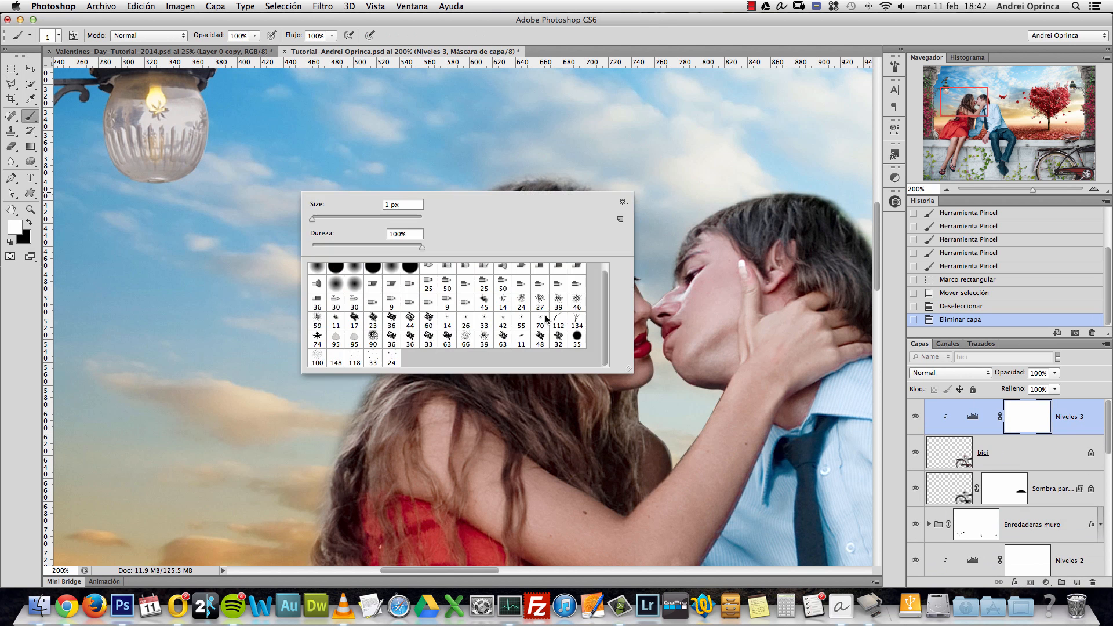
click(395, 362)
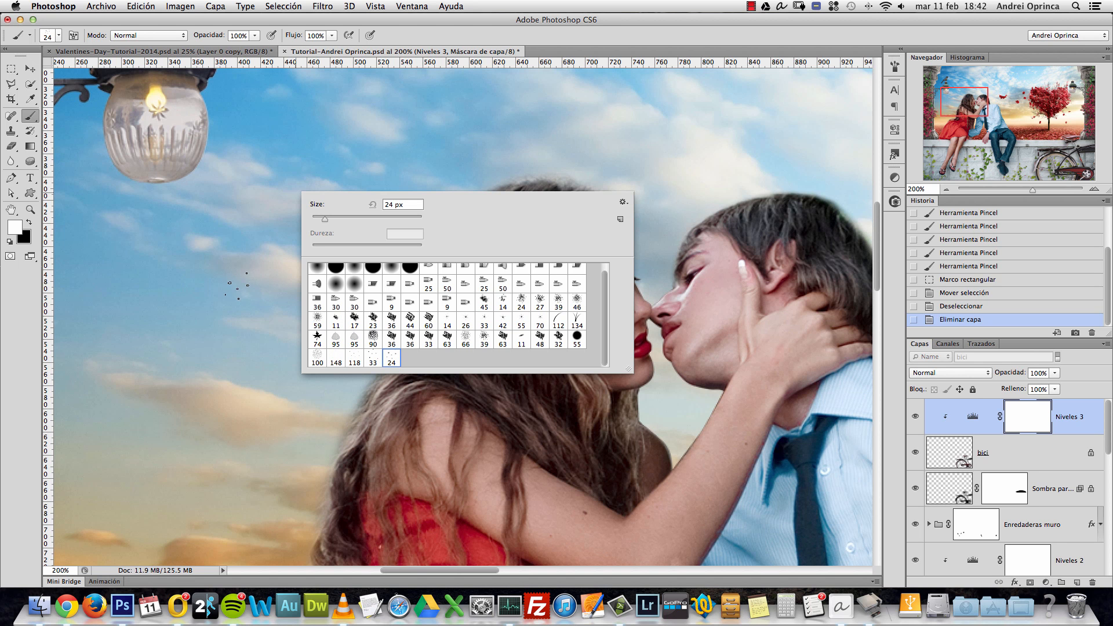
drag(259, 362, 282, 382)
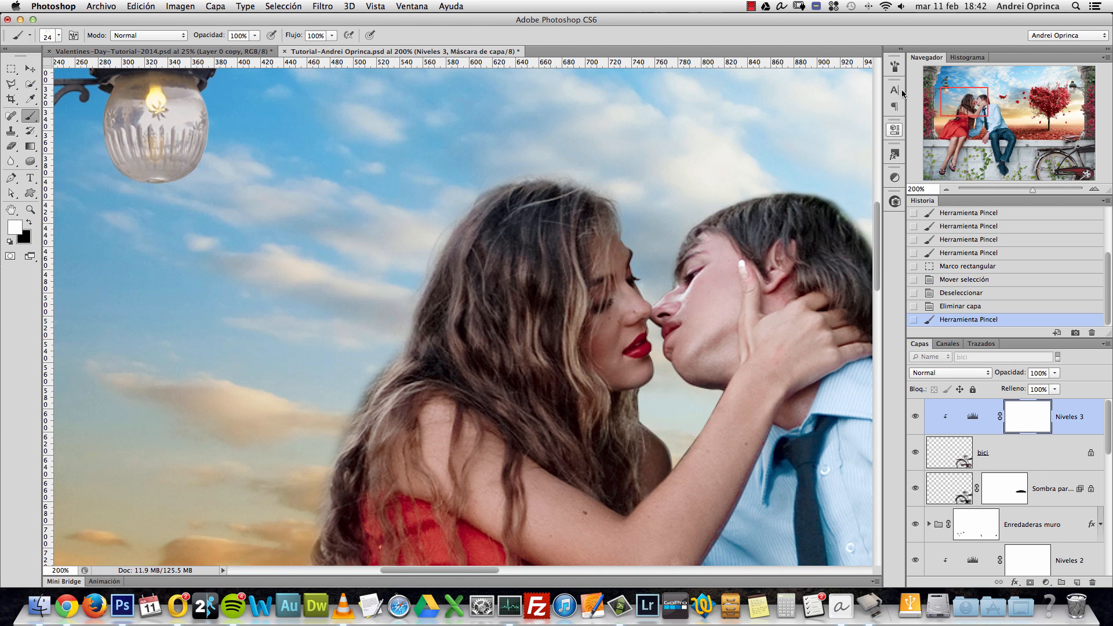
Step: Open the brush tip shape settings and reduce the brush spacing to 1%
click(894, 68)
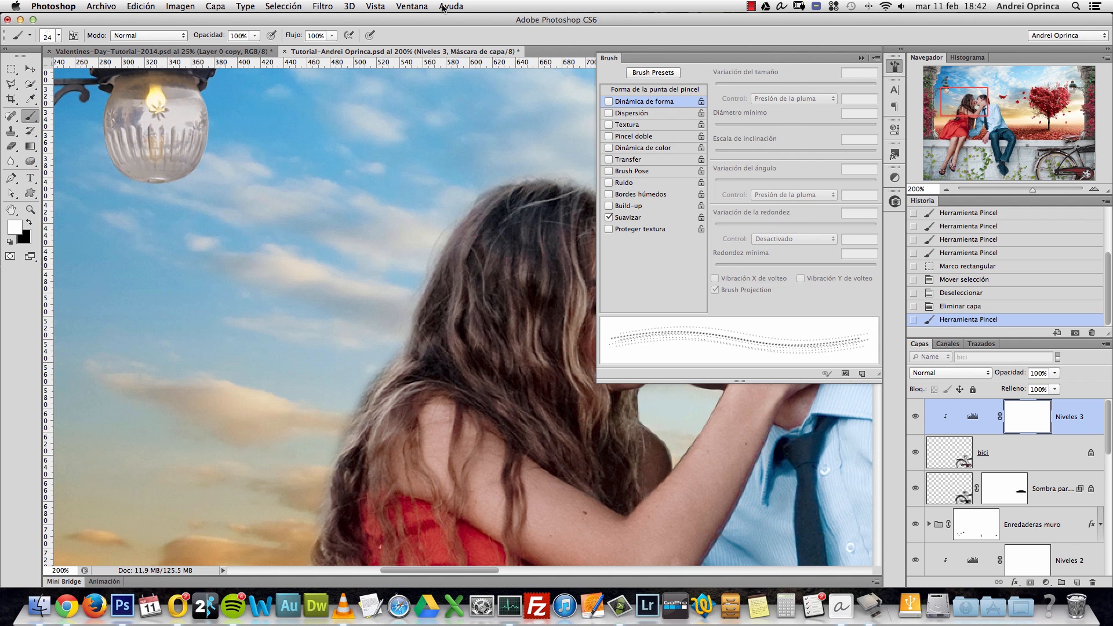
click(412, 7)
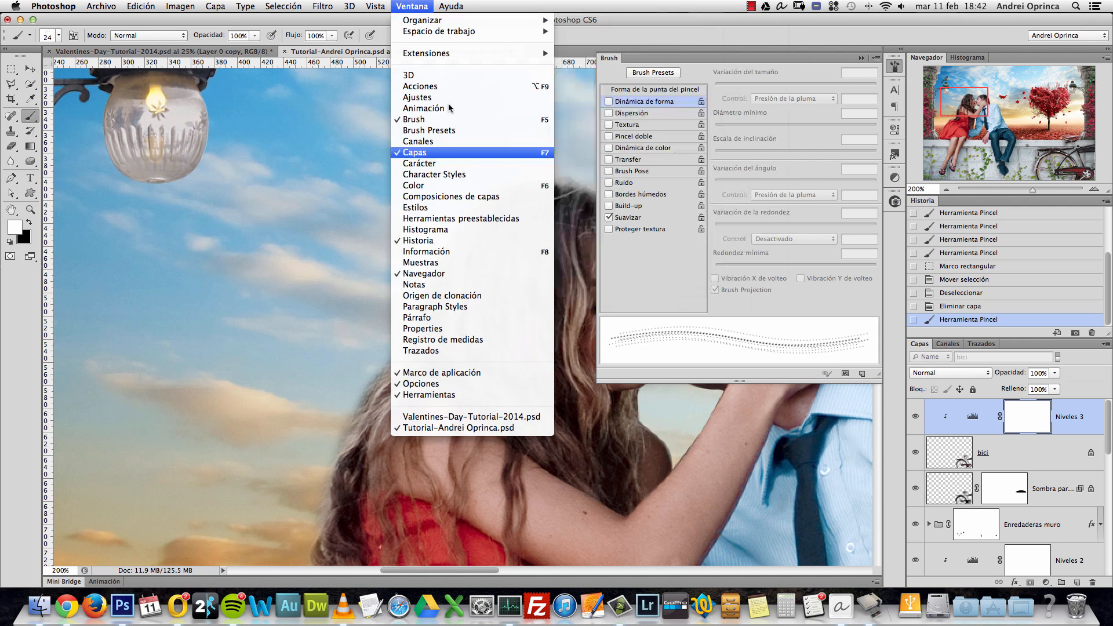
click(685, 35)
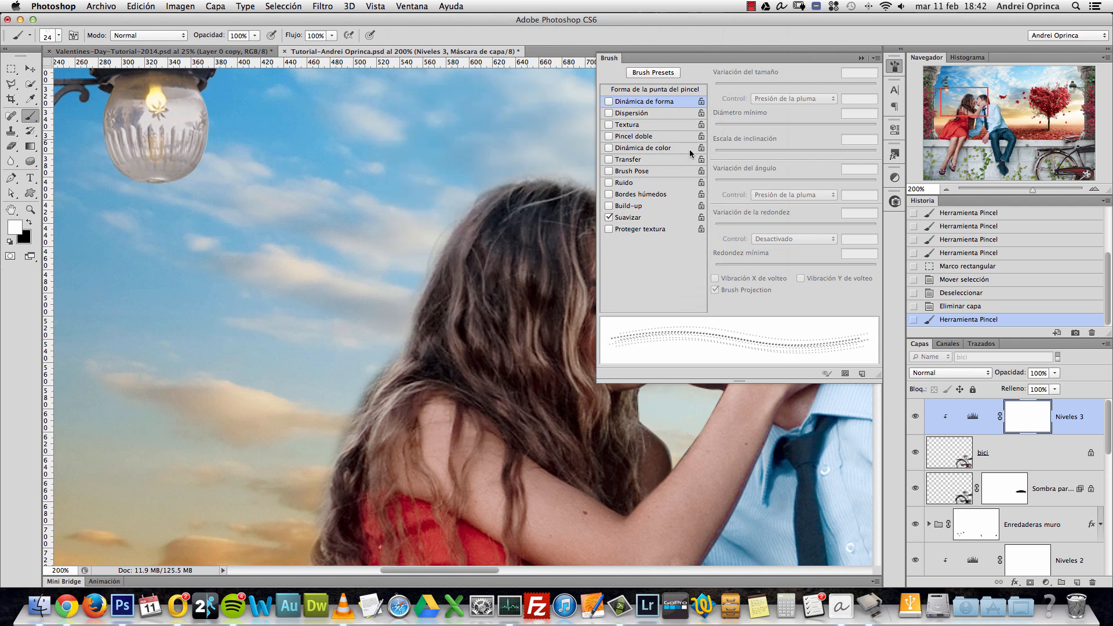
click(632, 91)
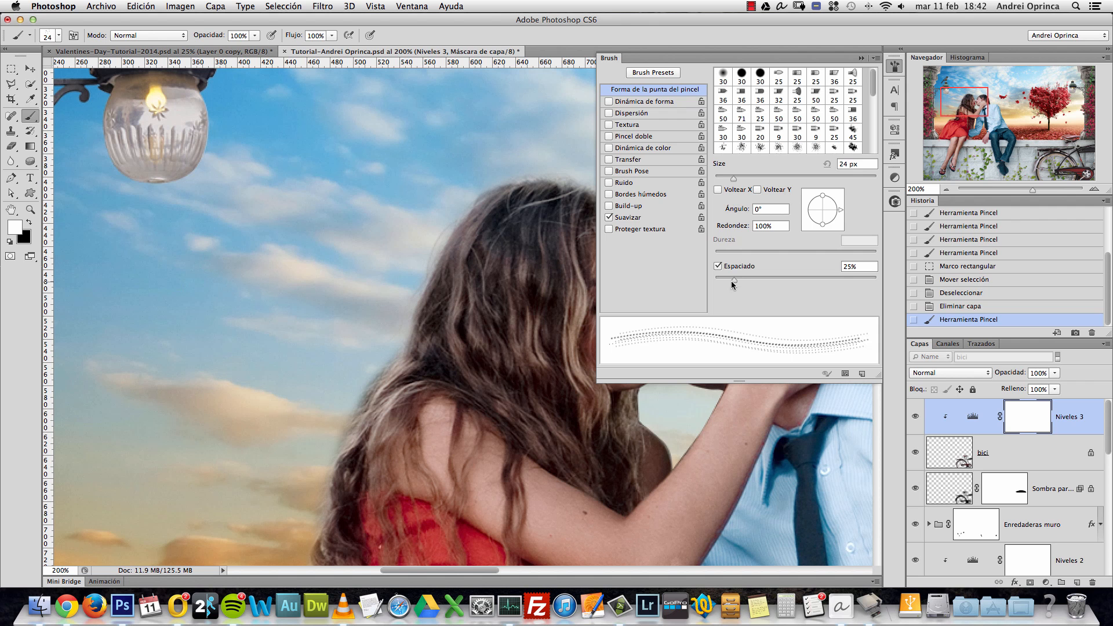
drag(732, 281, 696, 284)
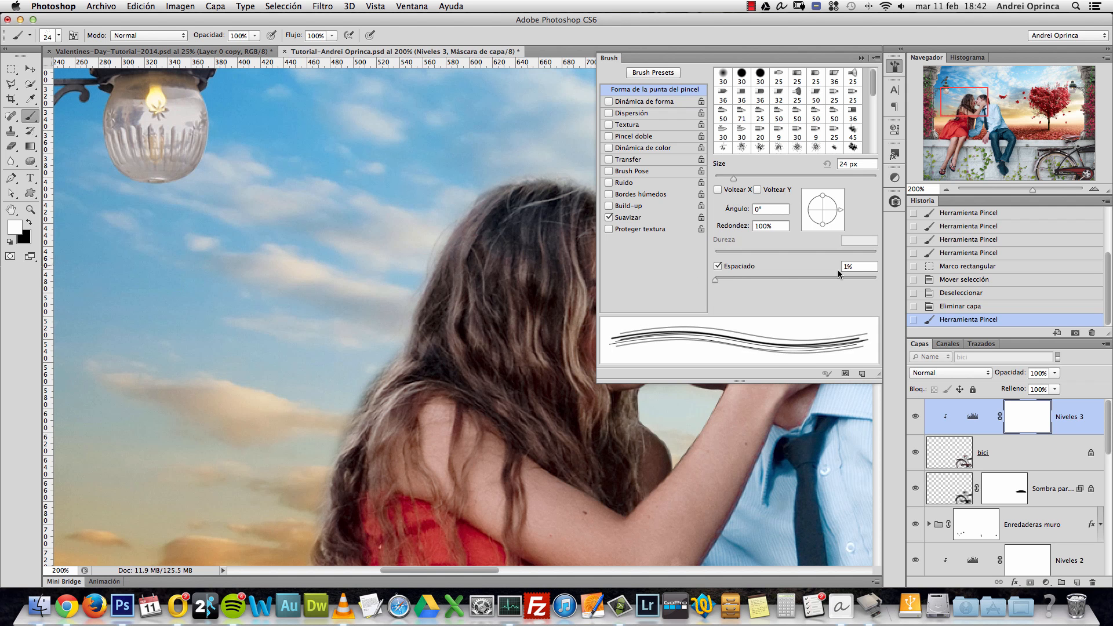
Step: Enable Shape Dynamics with size controlled by pen pressure and Brush Projection on, and try the X and Y flip jitter options
click(658, 105)
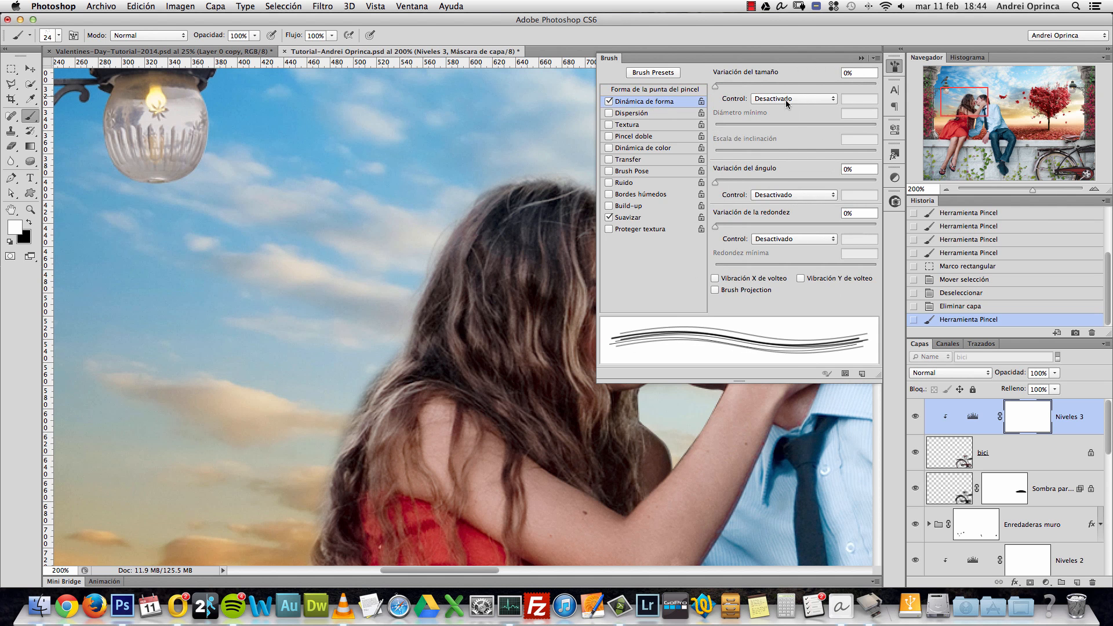
click(786, 100)
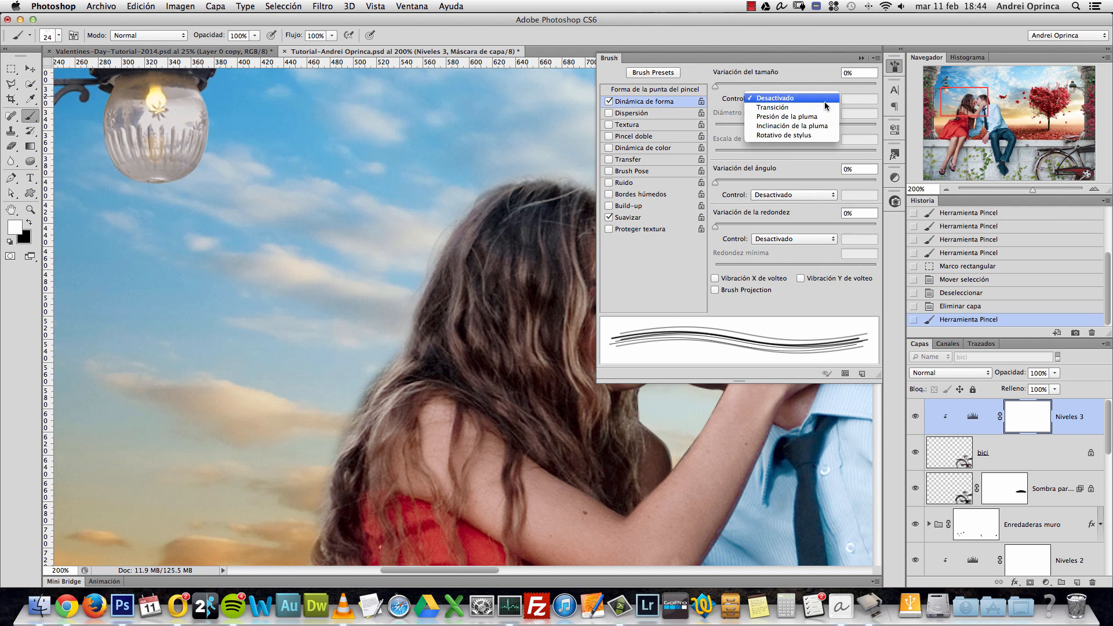
click(799, 117)
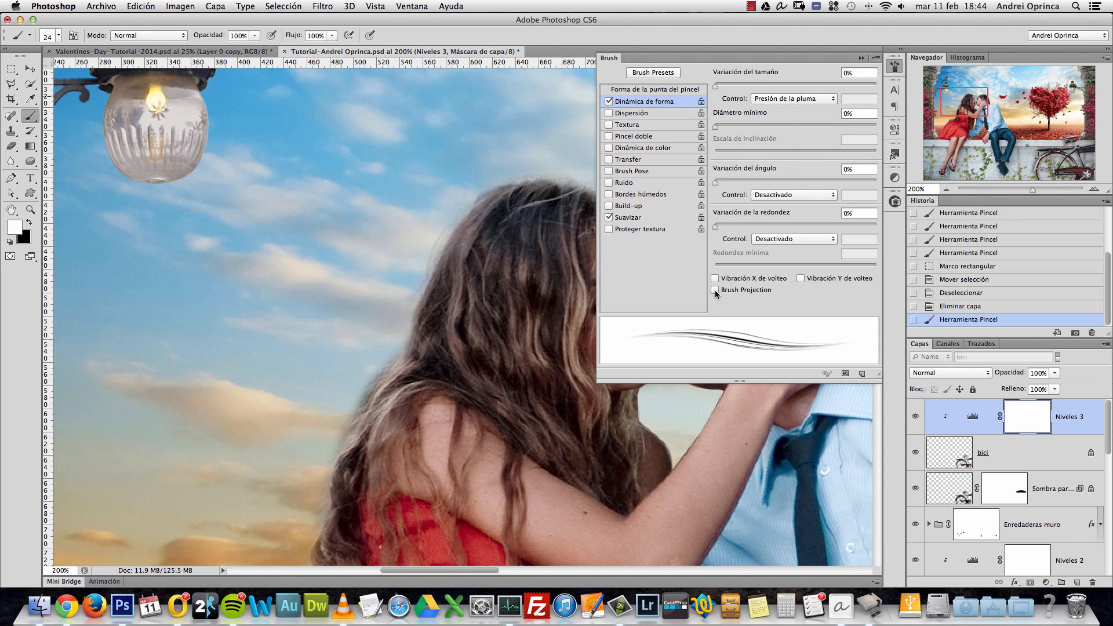
click(716, 291)
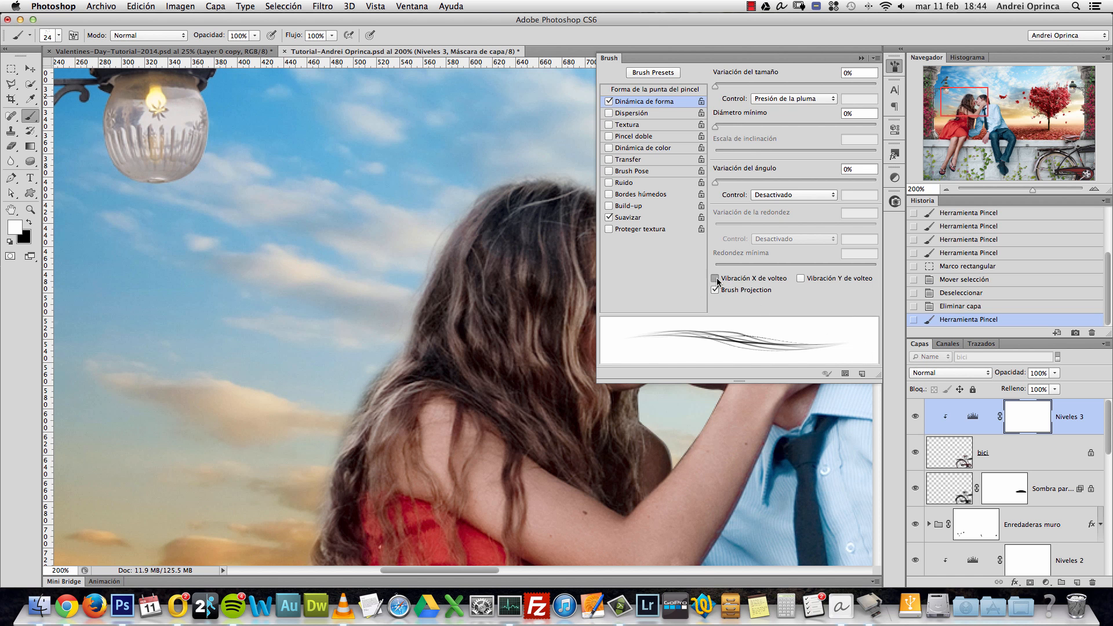
click(716, 279)
click(717, 279)
click(802, 280)
click(802, 279)
click(861, 58)
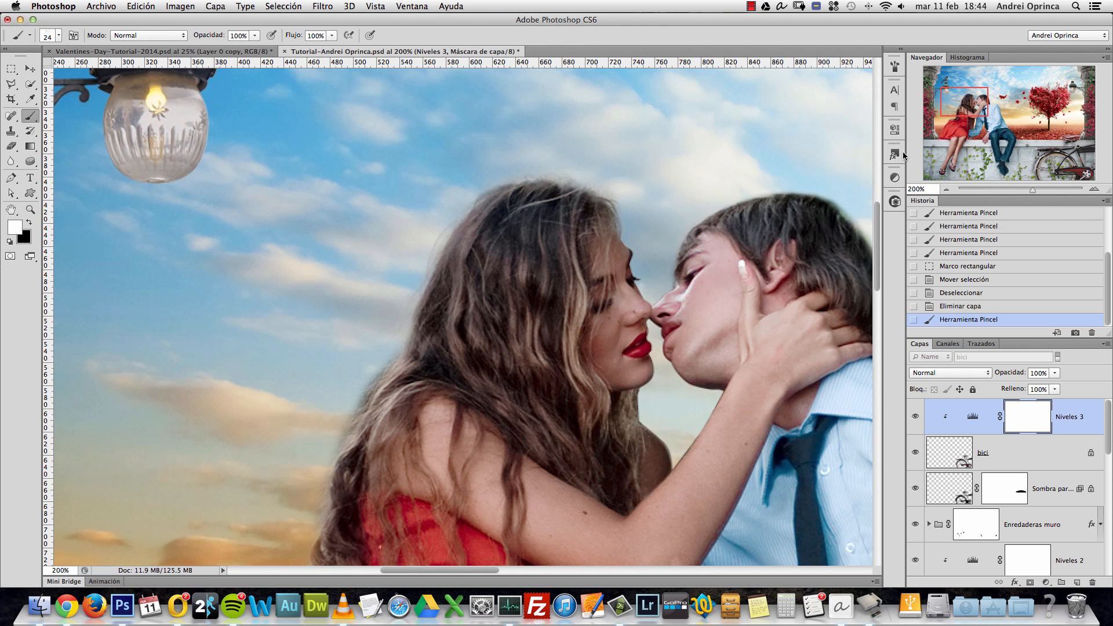
Step: Select the pareja layer's mask and compare the woman's hair edge with the mask disabled and enabled
drag(1109, 416, 1109, 465)
click(1009, 489)
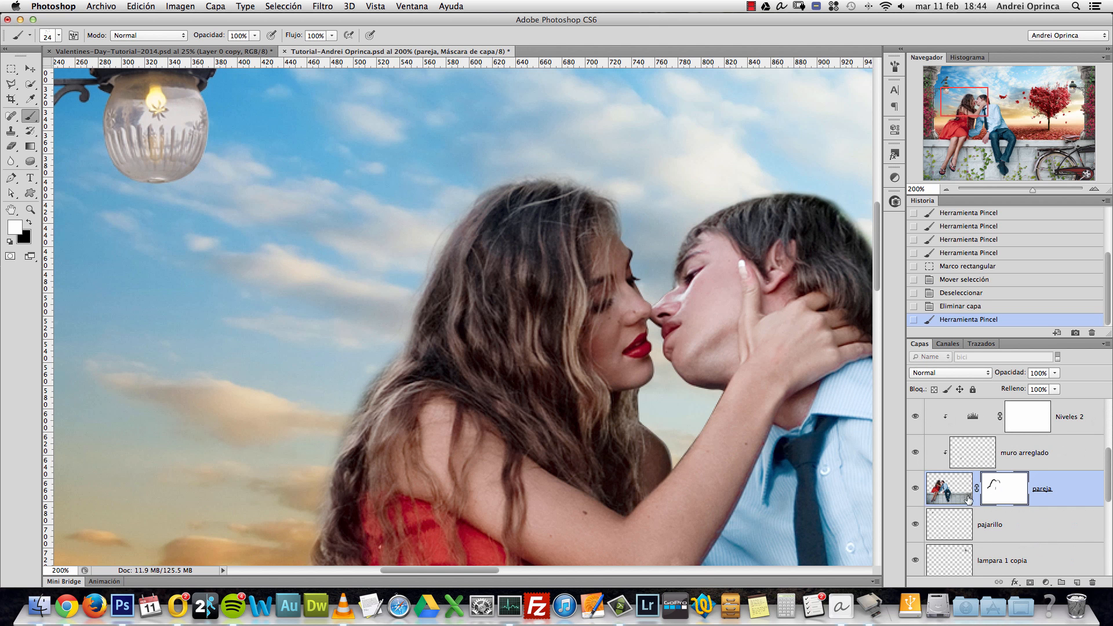
shift+click(1016, 496)
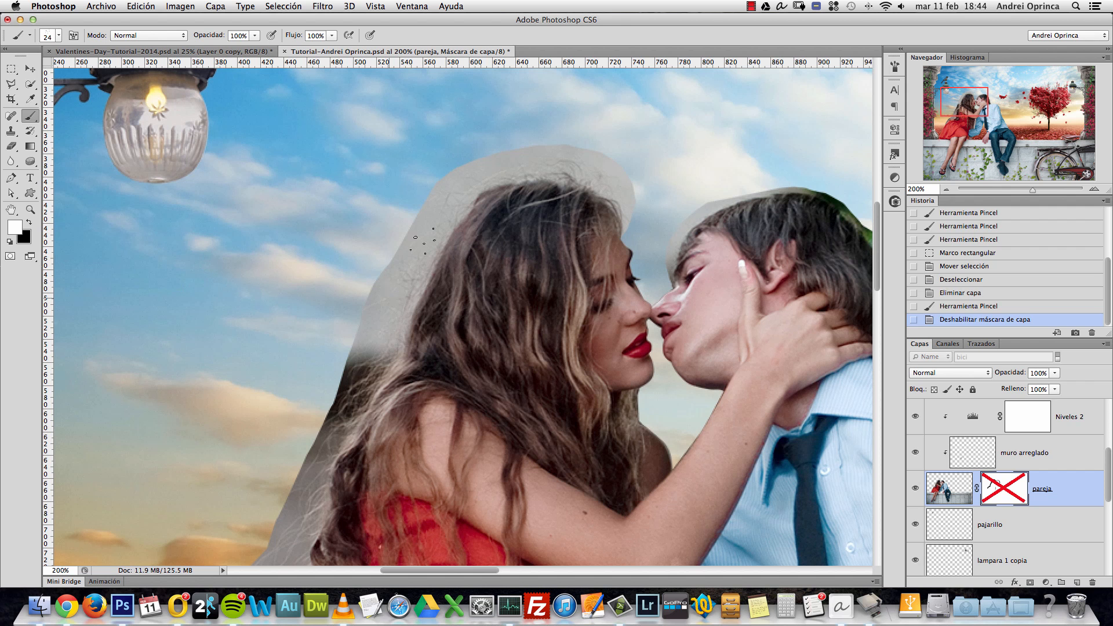
shift+click(998, 488)
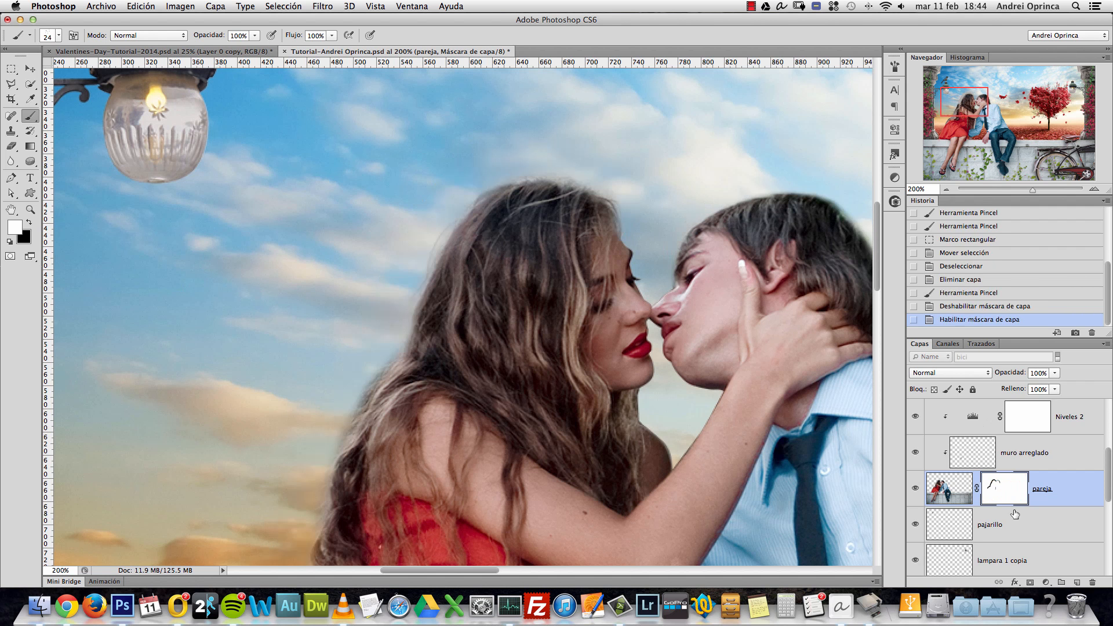
shift+click(1002, 492)
shift+click(1002, 492)
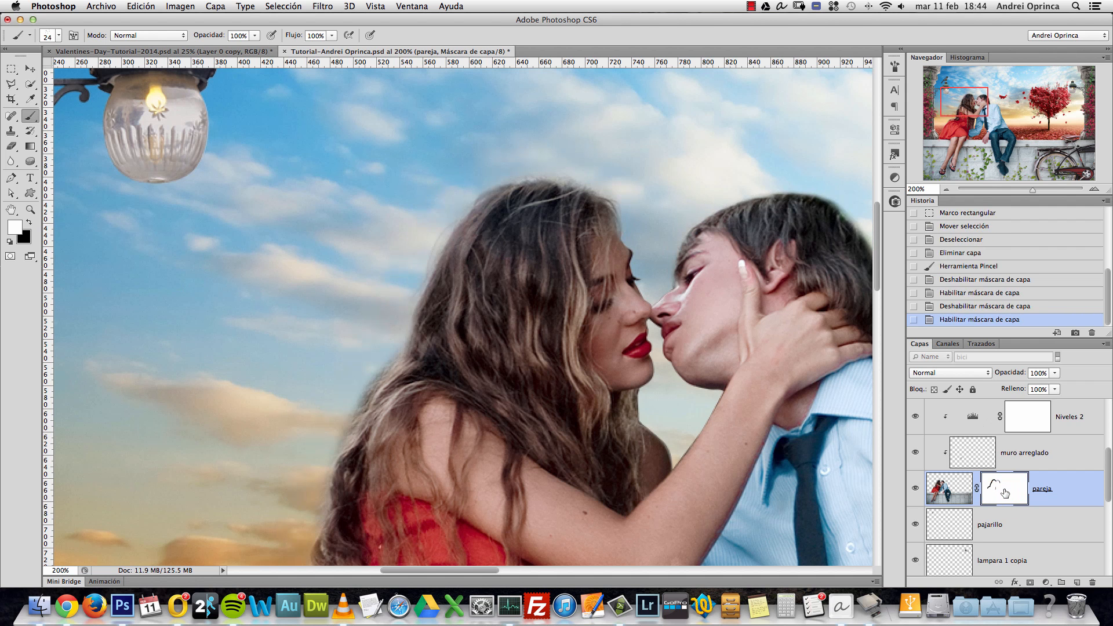
shift+click(1004, 492)
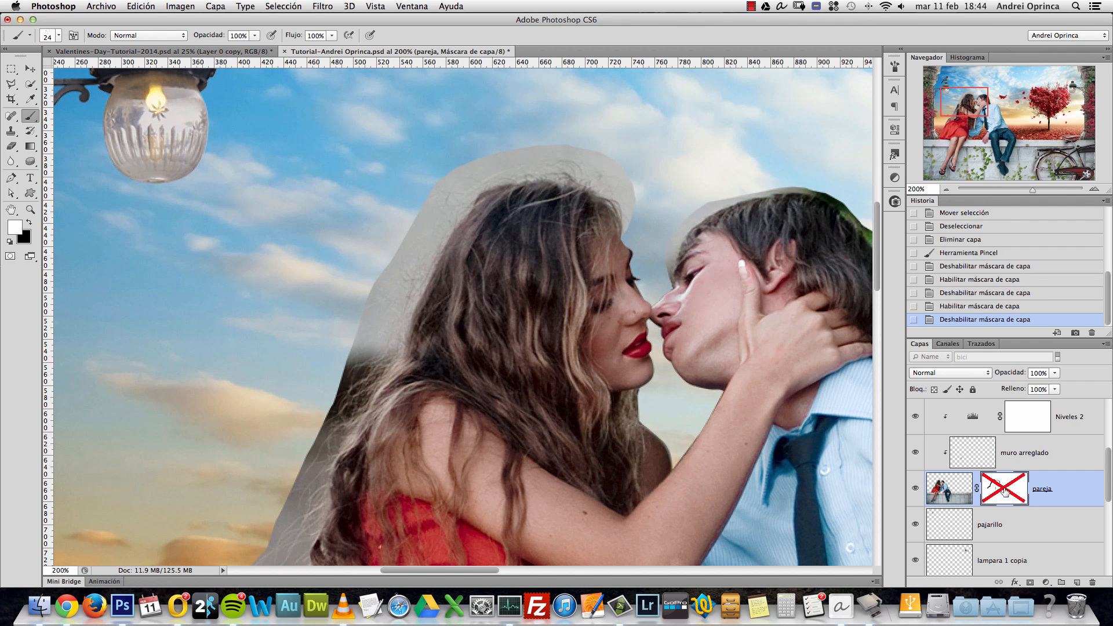
shift+click(1005, 494)
shift+click(1005, 496)
shift+click(1005, 495)
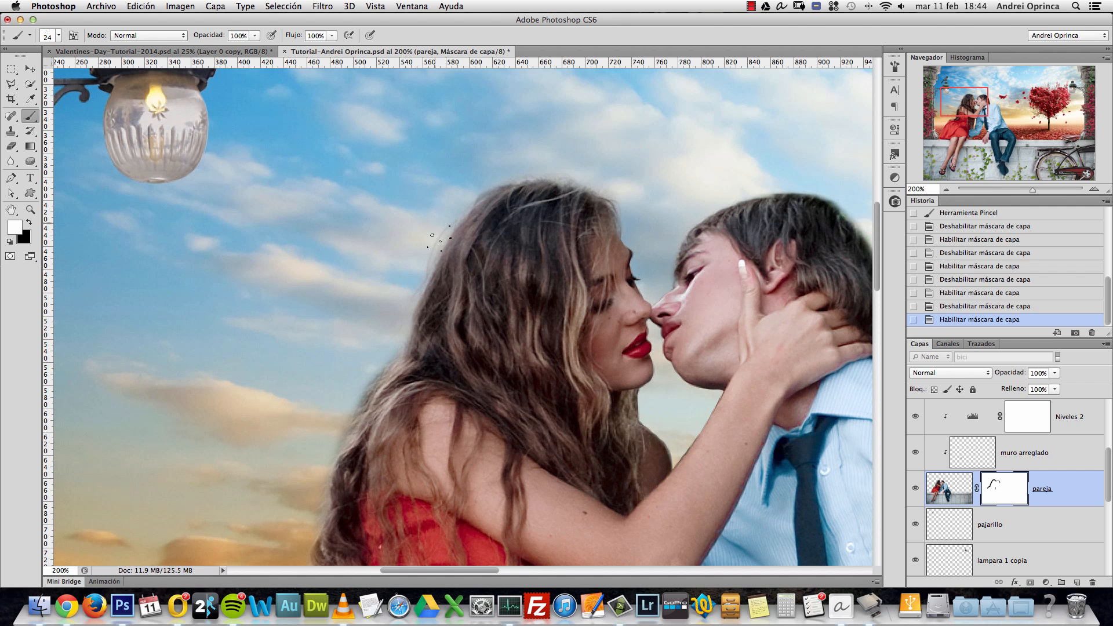
Step: Try painting white strands on the pareja mask along the outer edge of the woman's hair, and undo the strokes
drag(425, 307, 418, 320)
drag(436, 239, 383, 358)
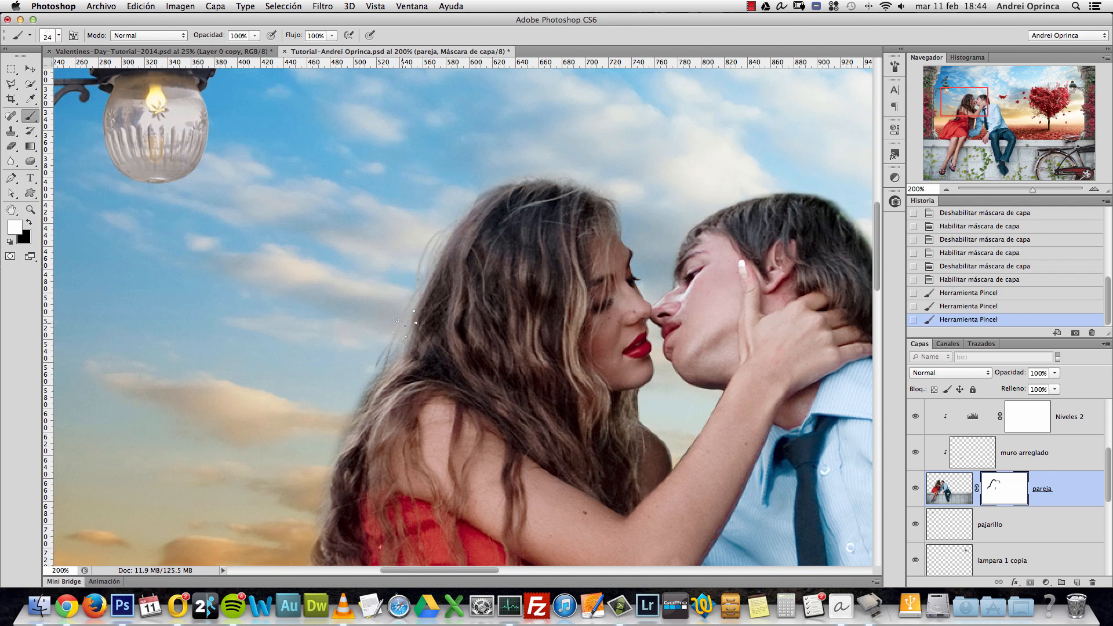
key(alt+super+z)
key(alt+super+z)
key(alt+super+z)
key(alt+super+z)
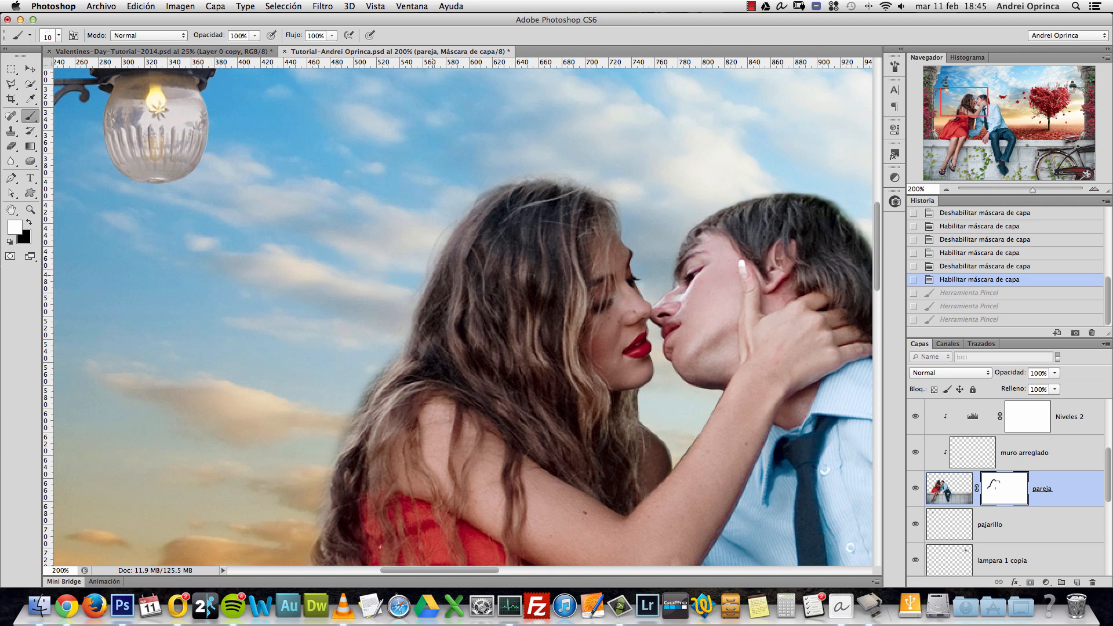
Step: Reveal fine loose strands on the pareja mask along the woman's back hair edge with the custom brush at 10 px
key(shift+super+z)
key(shift+super+z)
key(shift+super+z)
key(alt+super+z)
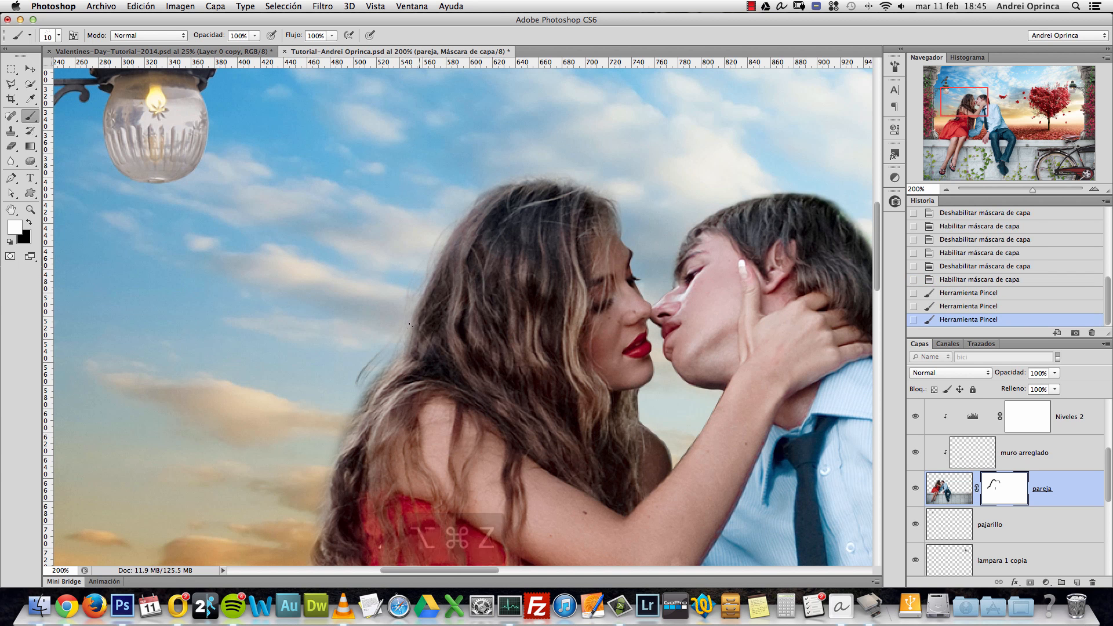
click(400, 316)
click(400, 316)
click(400, 316)
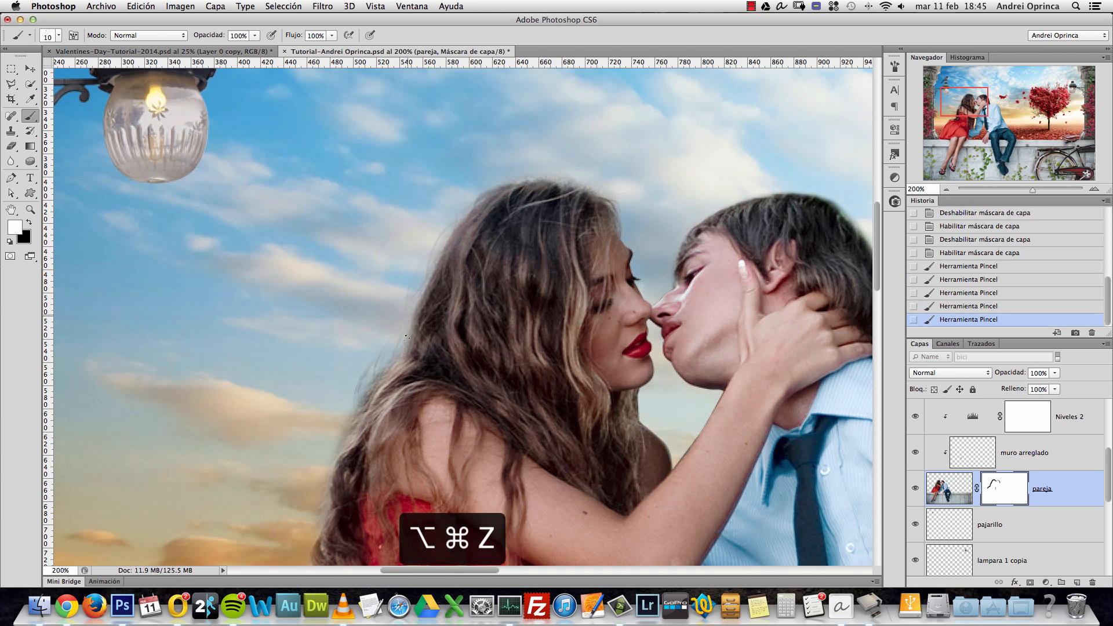
click(400, 317)
Step: Enlarge the hair brush to 20 px and reveal more strands along the upper back of the woman's hair
key(bracketright)
click(432, 265)
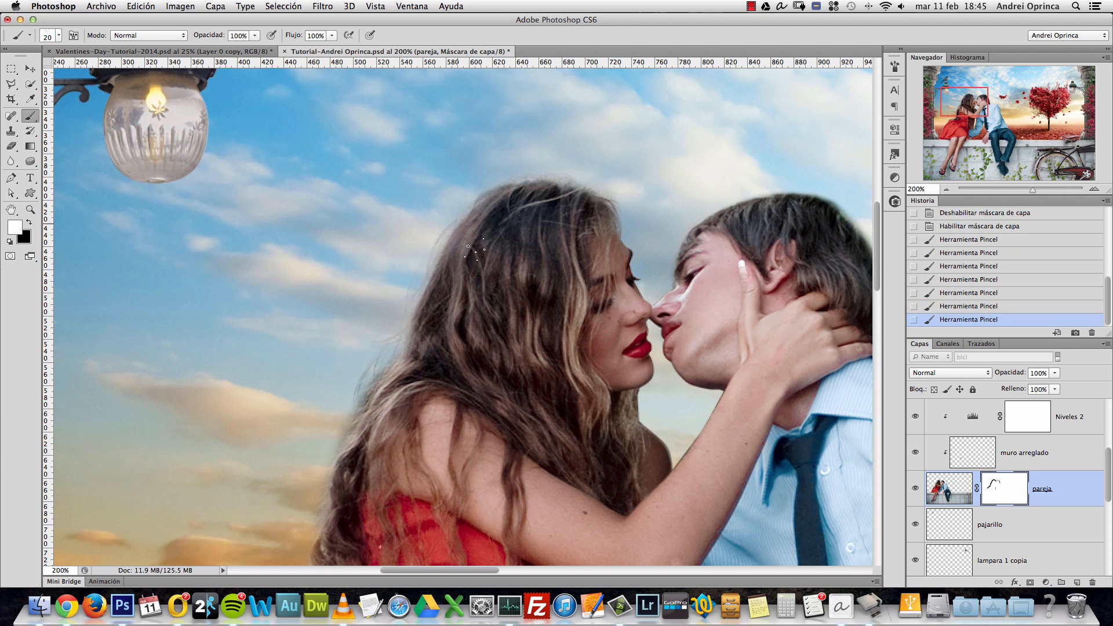
click(474, 249)
click(446, 229)
Step: Undo the most recent brush strokes on the pareja mask beside the woman's hair
drag(461, 262, 513, 117)
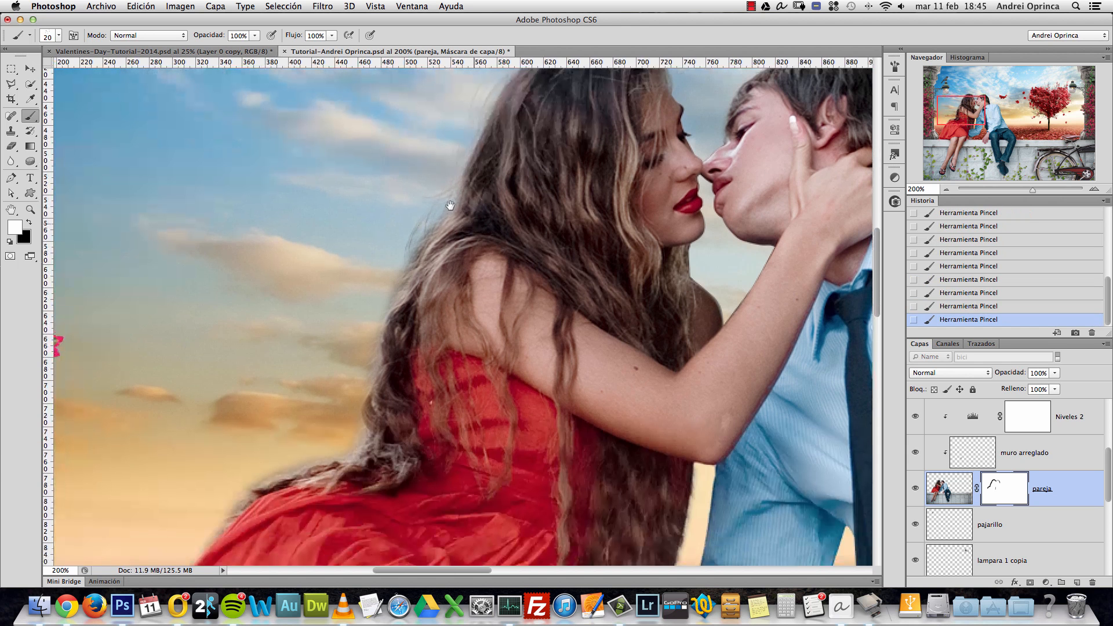
key(alt+super+z)
key(alt+super+z)
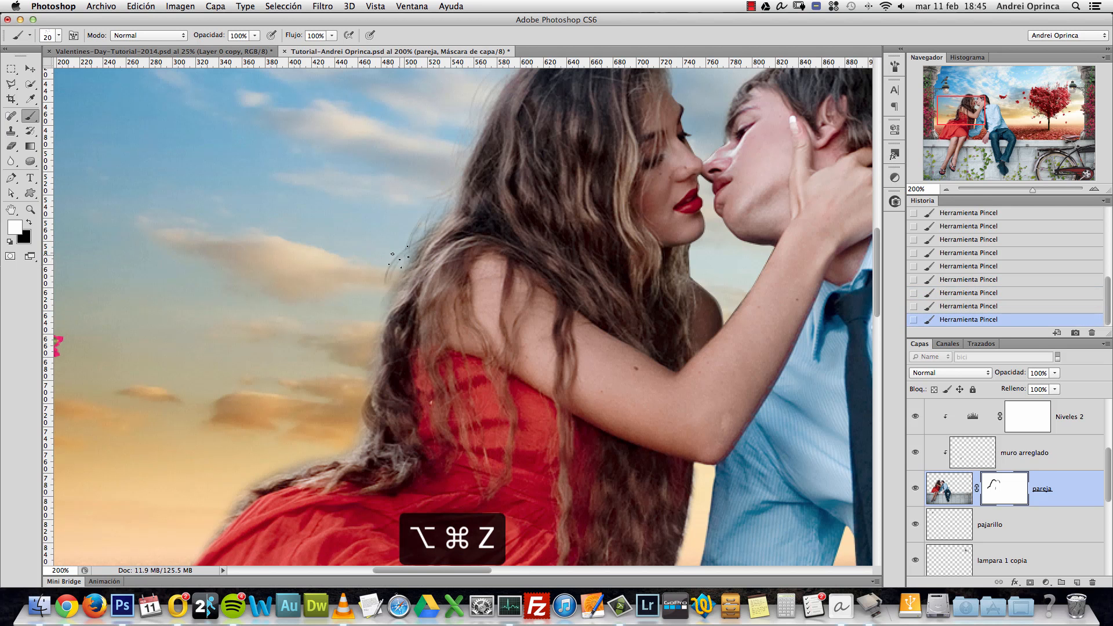
key(alt+super+z)
key(alt+super+z)
key(alt+super+z)
key(alt+super+z)
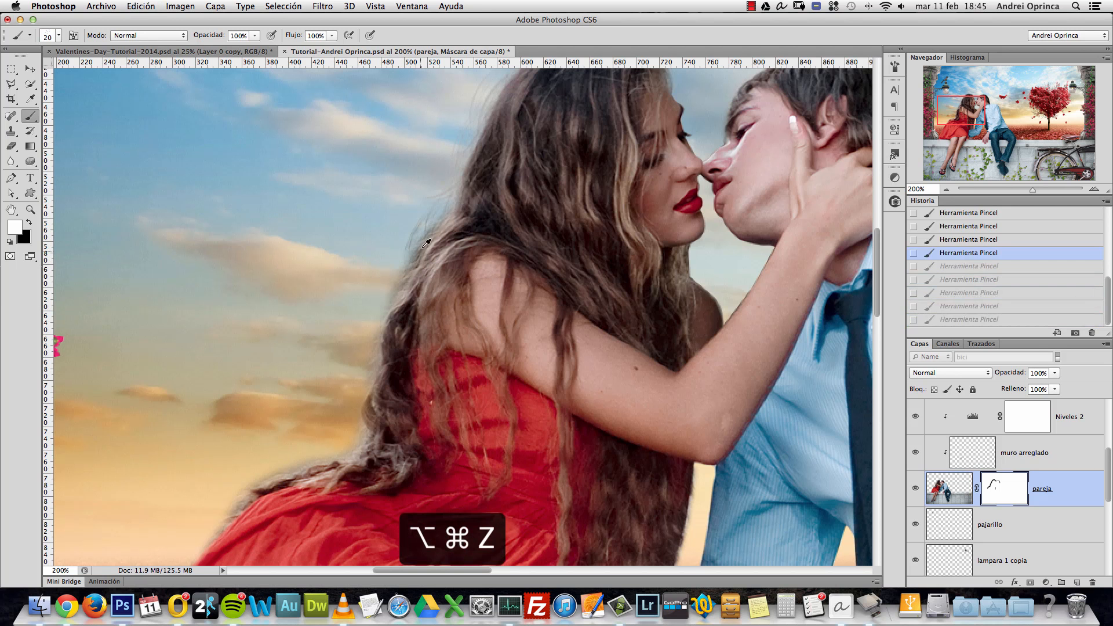
Step: Reveal loose strands on the pareja mask along the woman's back hair down to the dress, undoing misplaced strokes
mouse_move(423, 246)
mouse_down()
mouse_move(378, 322)
mouse_move(391, 337)
mouse_up()
key(alt+super+z)
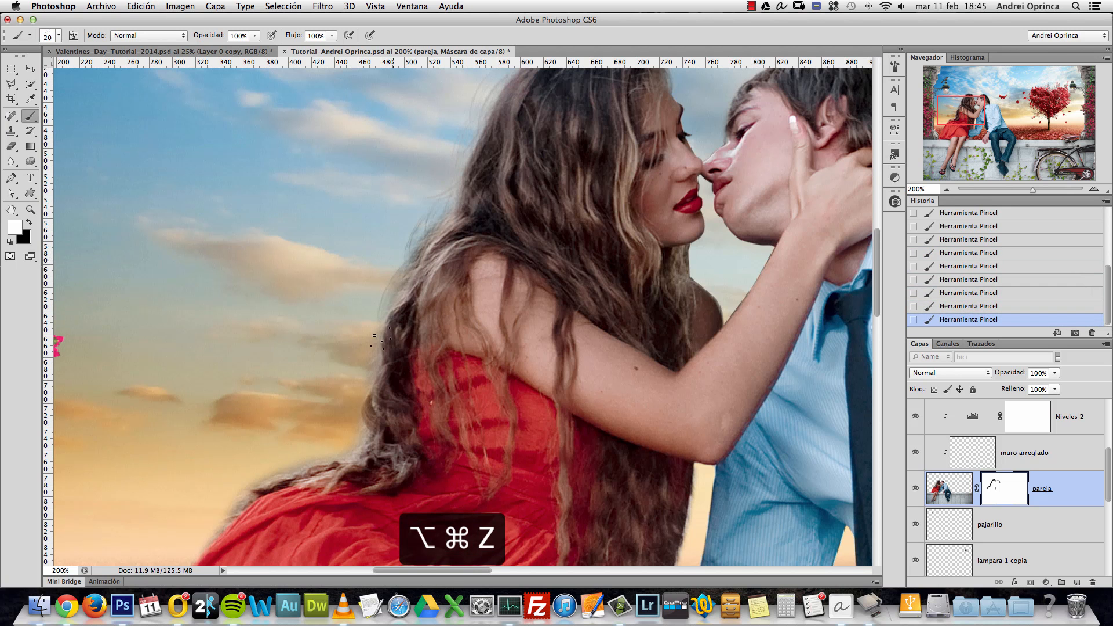
key(alt+super+z)
key(alt+super+z)
drag(409, 258, 369, 331)
key(alt+super+z)
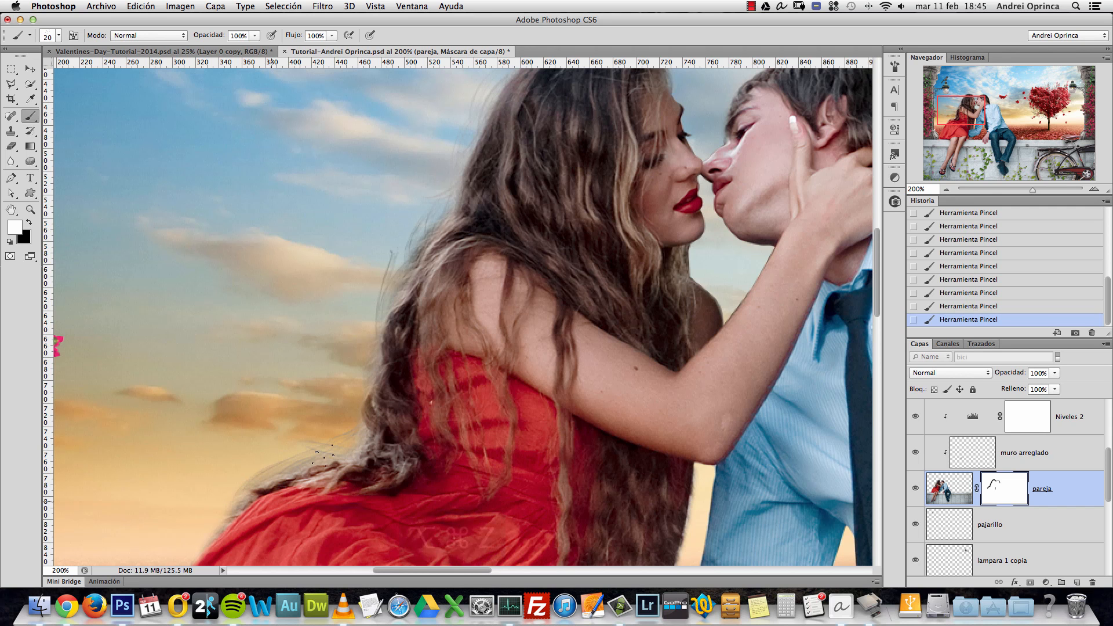
key(alt+super+z)
key(alt+super+z)
drag(273, 487, 277, 462)
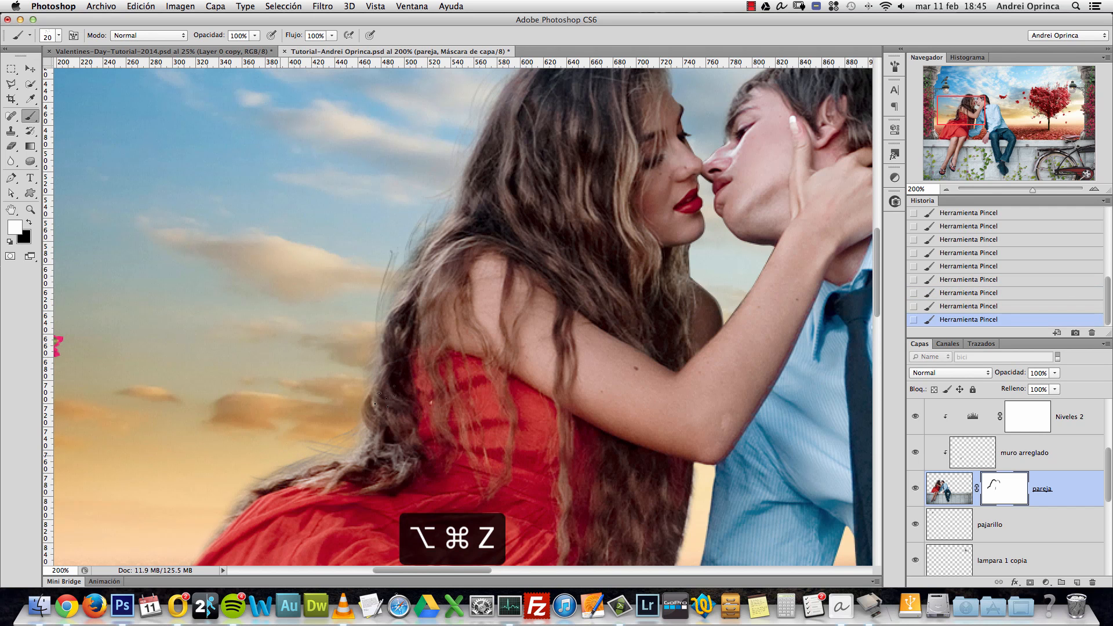
Step: Reduce the hair brush to 1 px and switch off Brush Projection in its shape dynamics
right_click(386, 399)
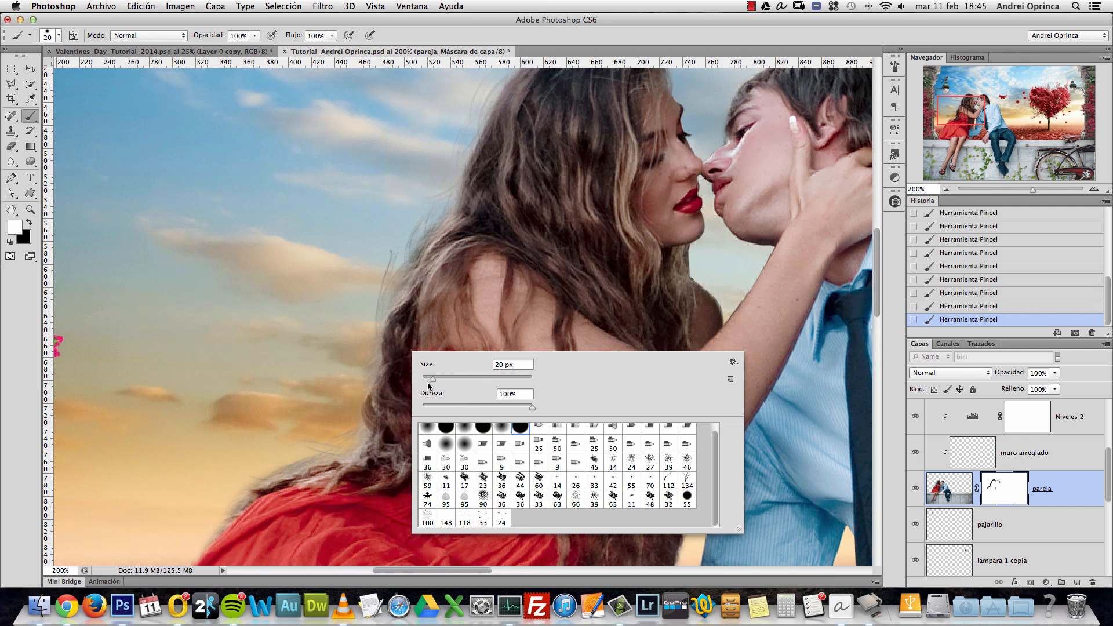
drag(432, 381, 417, 385)
click(1002, 490)
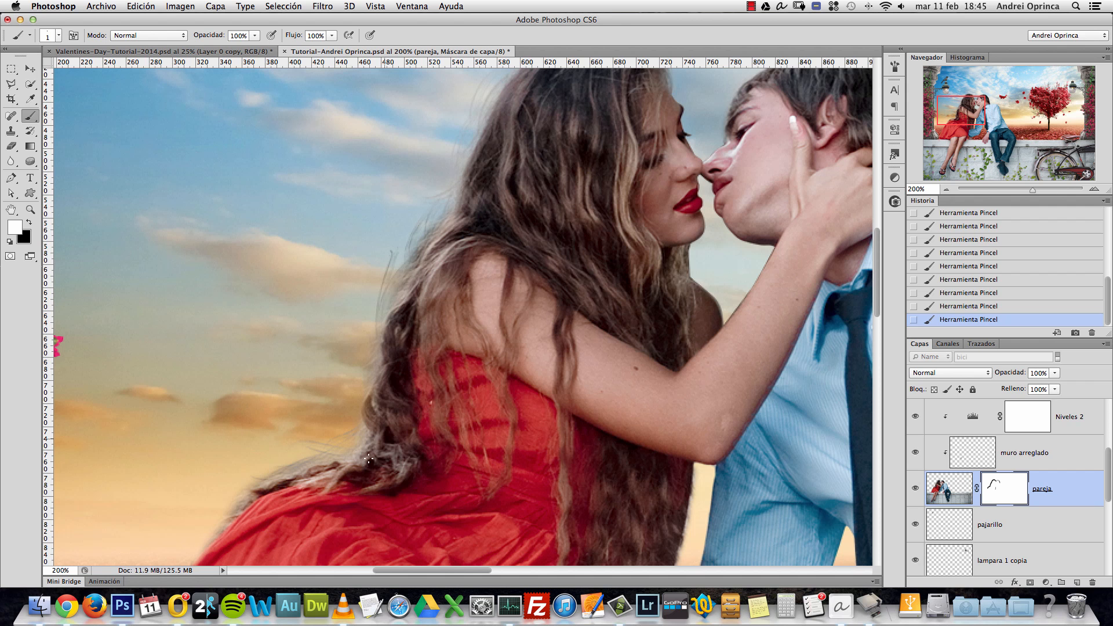
click(895, 66)
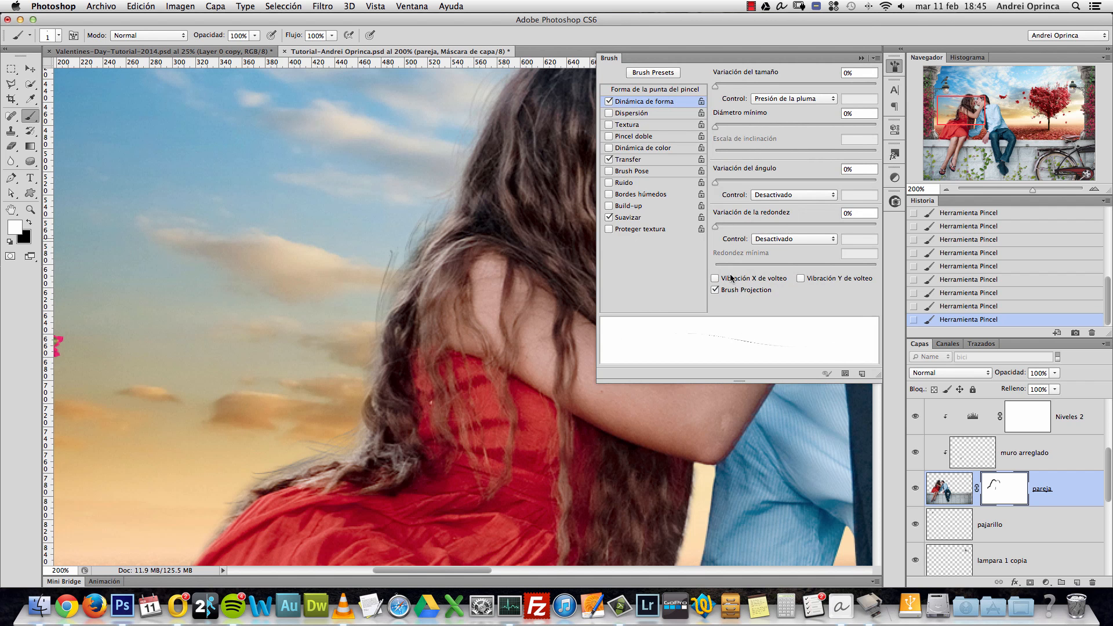
click(715, 290)
click(863, 59)
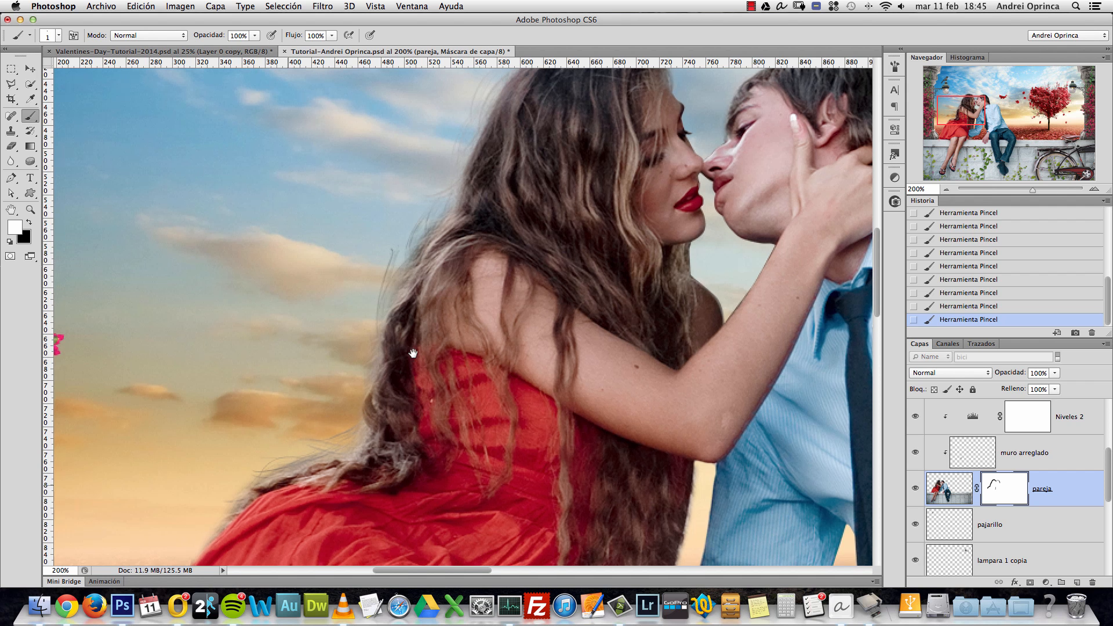
Step: Try revealing strands on the pareja mask along the front edge of the woman's hair, and undo the strokes
drag(263, 484, 404, 342)
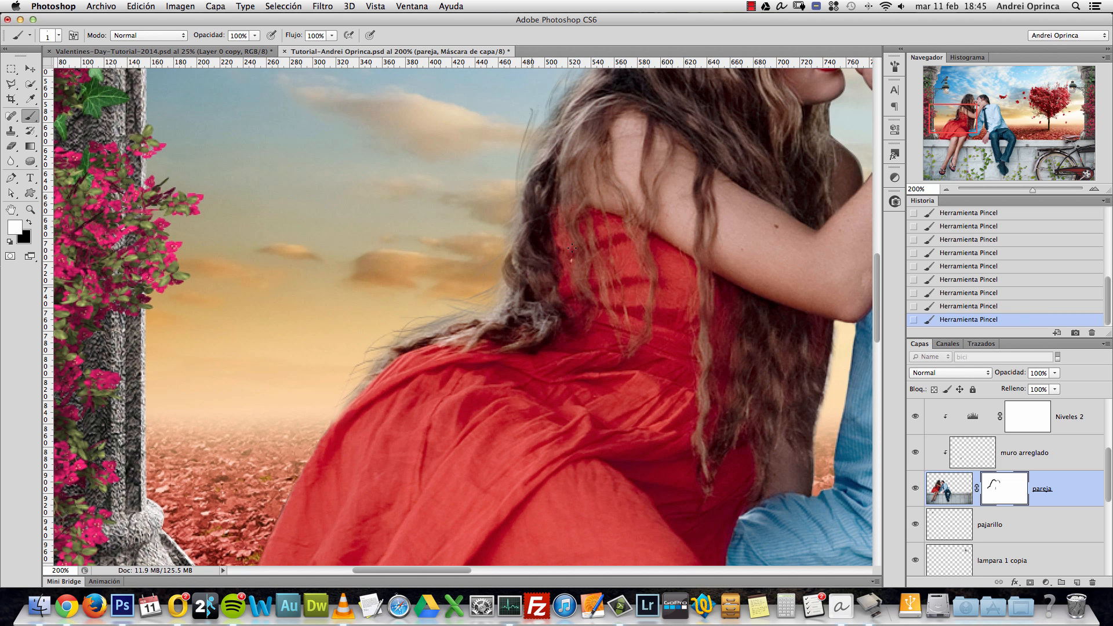
scroll(571, 248, up, 5)
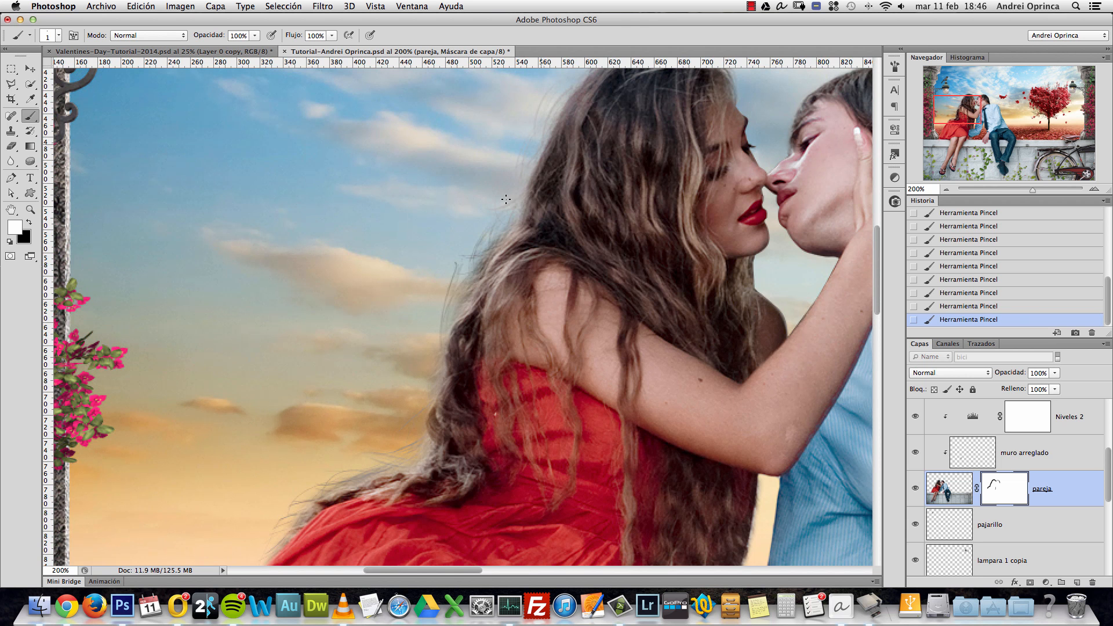
scroll(563, 134, up, 5)
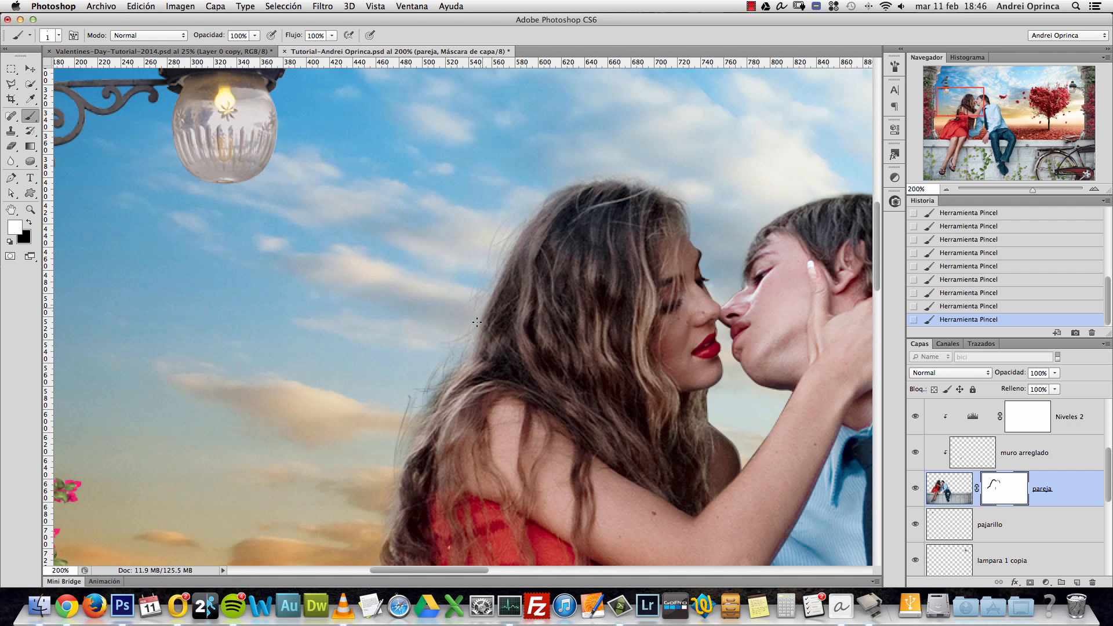
scroll(627, 238, right, 5)
scroll(627, 239, up, 3)
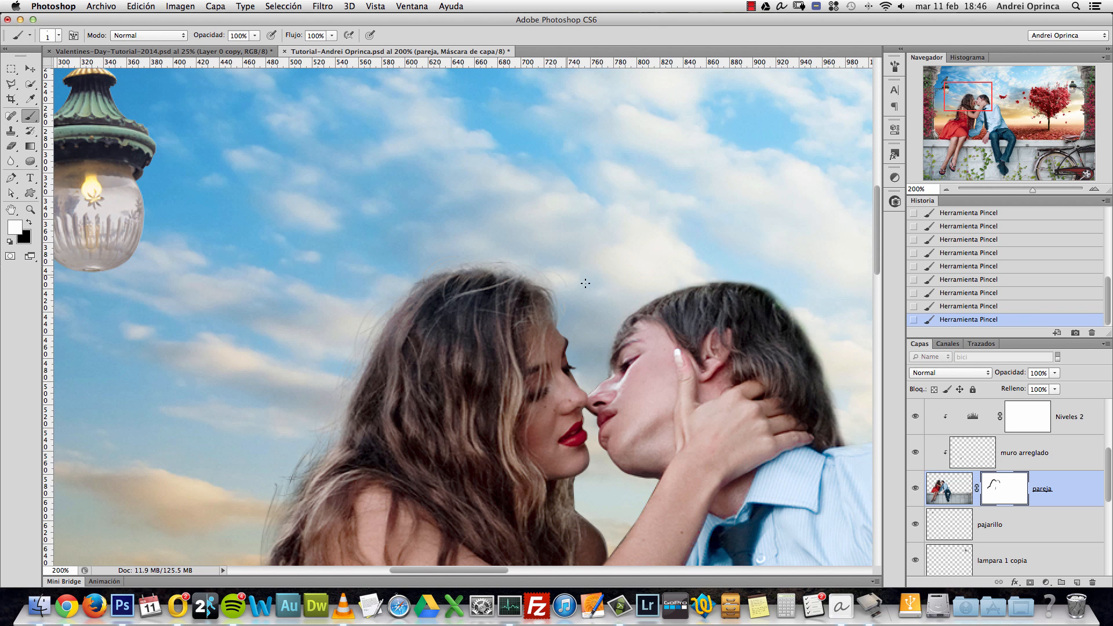
key(super+z)
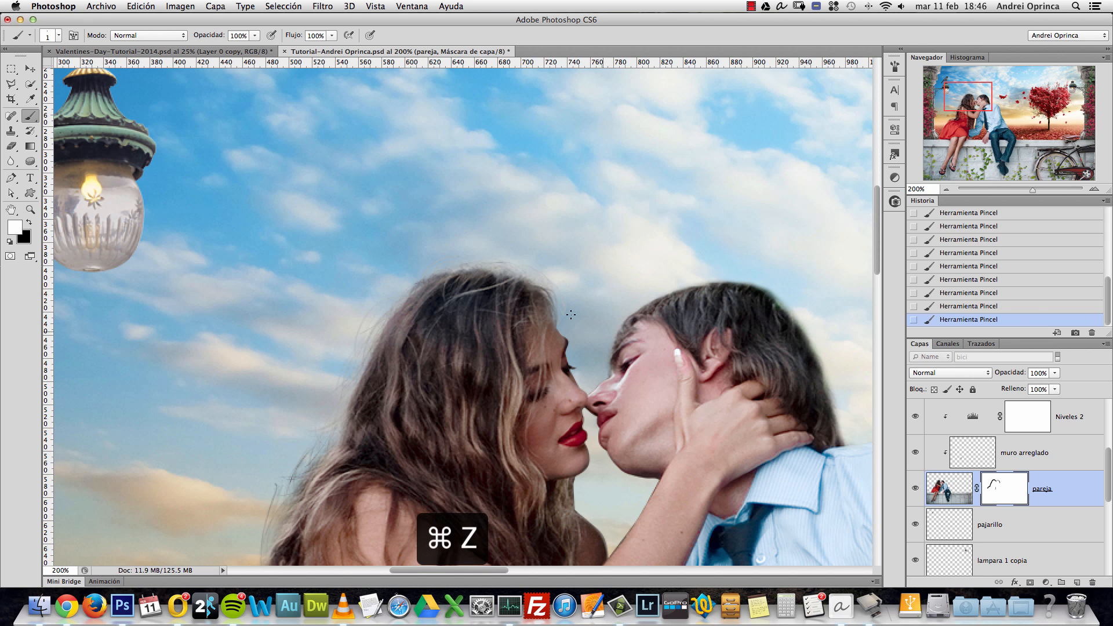
scroll(571, 315, down, 10)
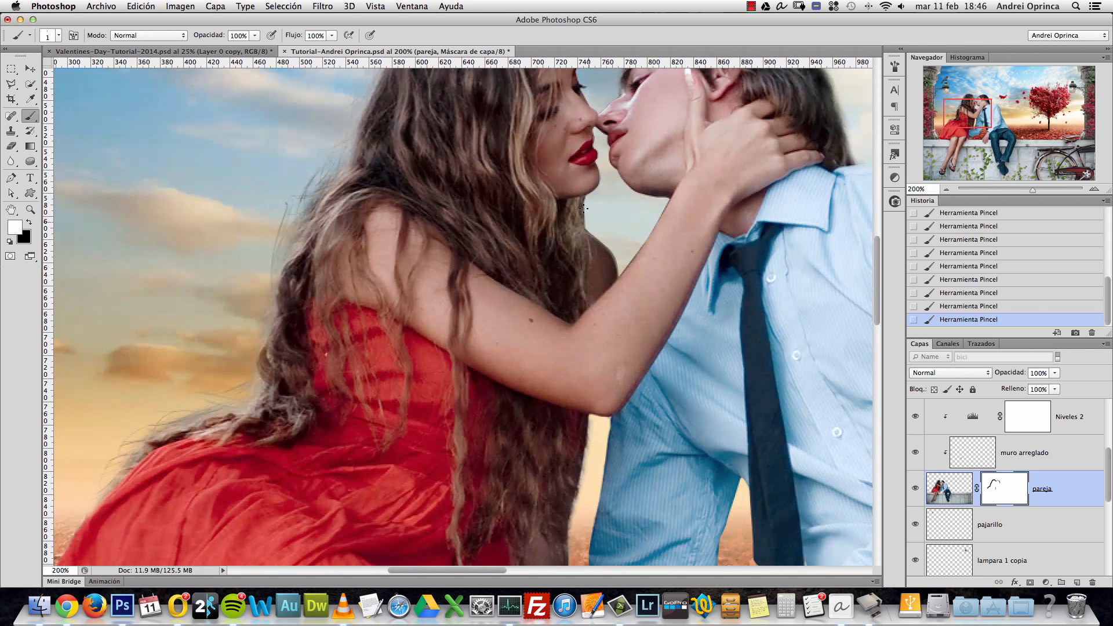
scroll(579, 401, down, 5)
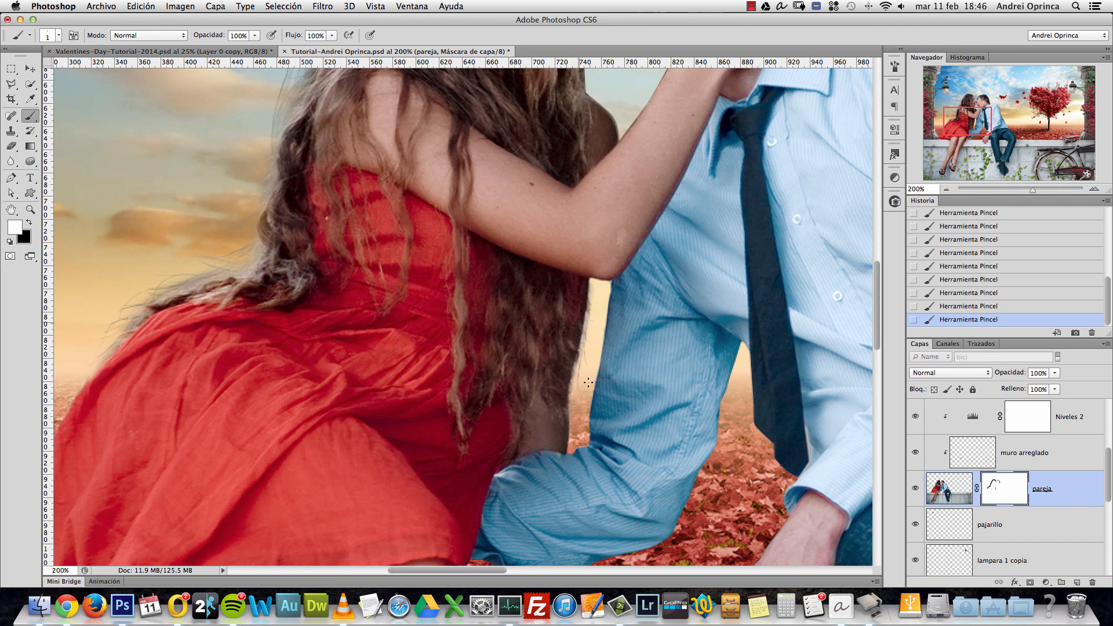
drag(583, 297, 590, 343)
key(super+z)
Step: Disable and re-enable the pareja layer mask to compare the cutout, and check the couple's hair at 100%
shift+click(1004, 487)
shift+click(1005, 486)
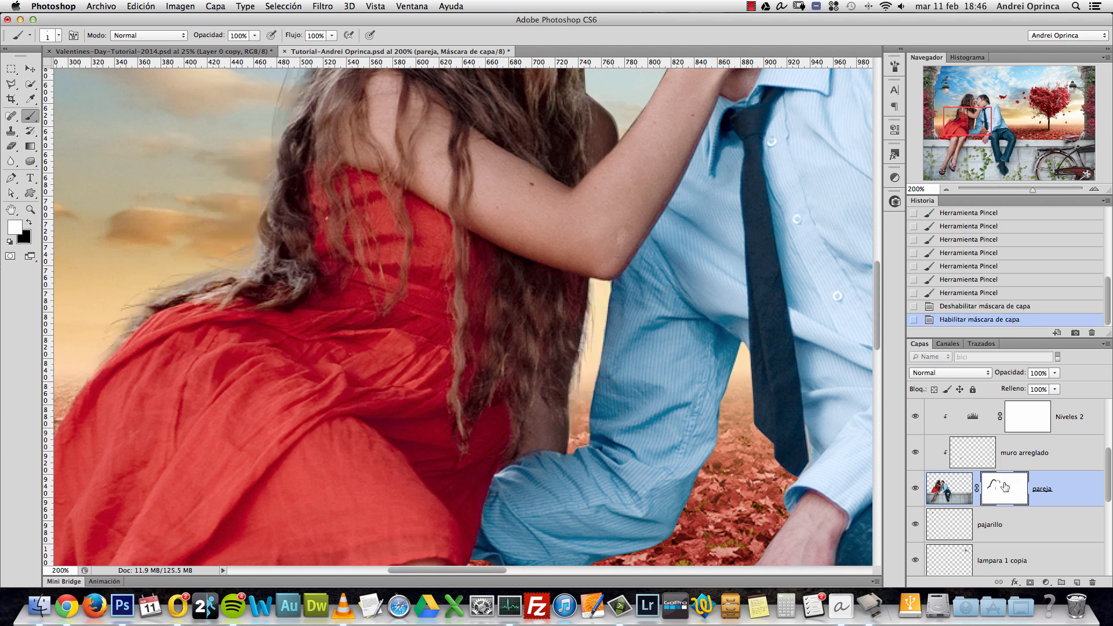
key(super+1)
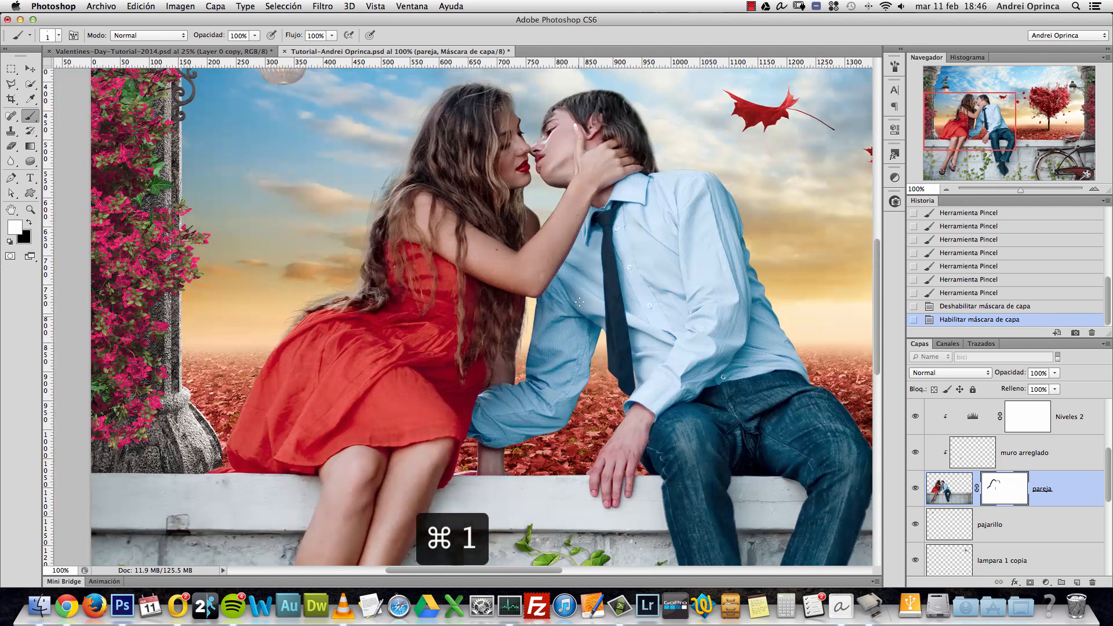
drag(620, 344, 494, 380)
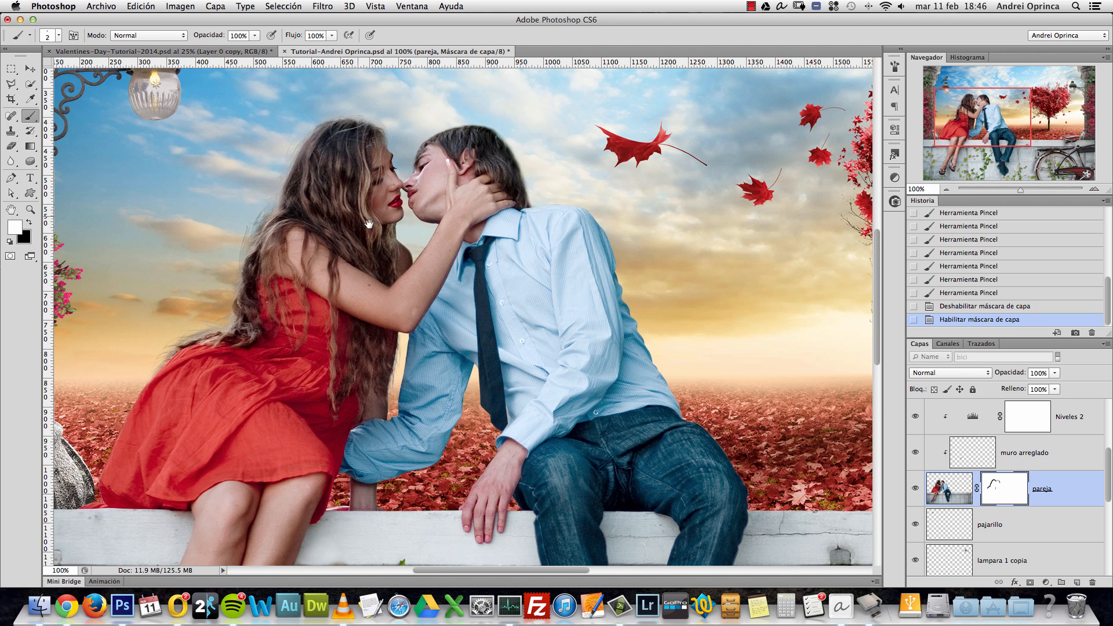
drag(369, 224, 396, 260)
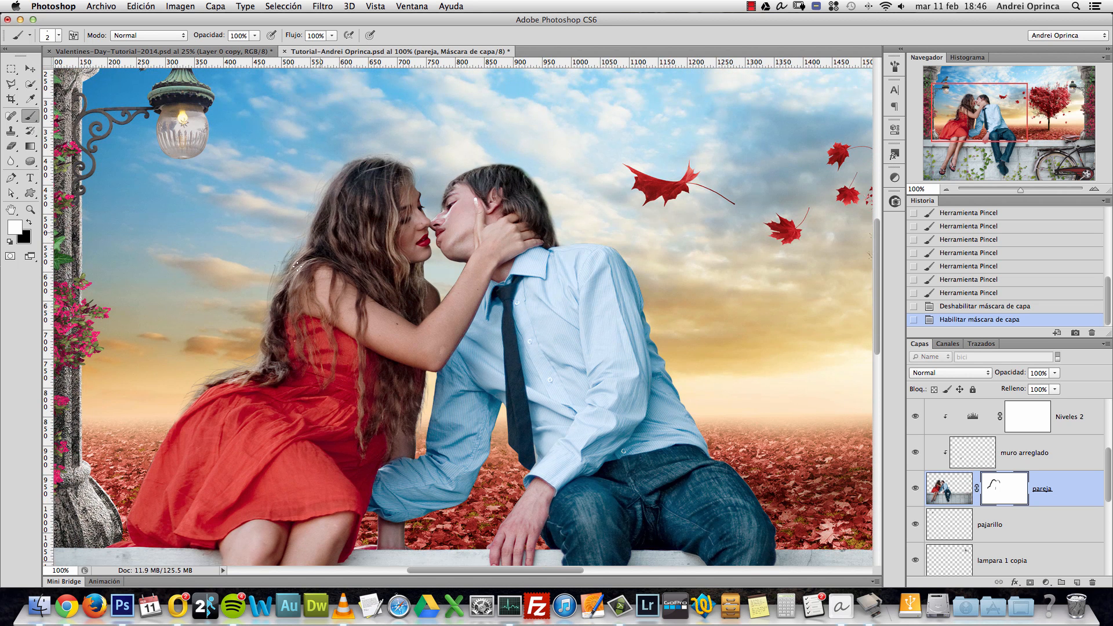
Step: Reveal fine strands on the pareja mask along the back edge of the man's hair with the hair brush at 1 px
right_click(347, 167)
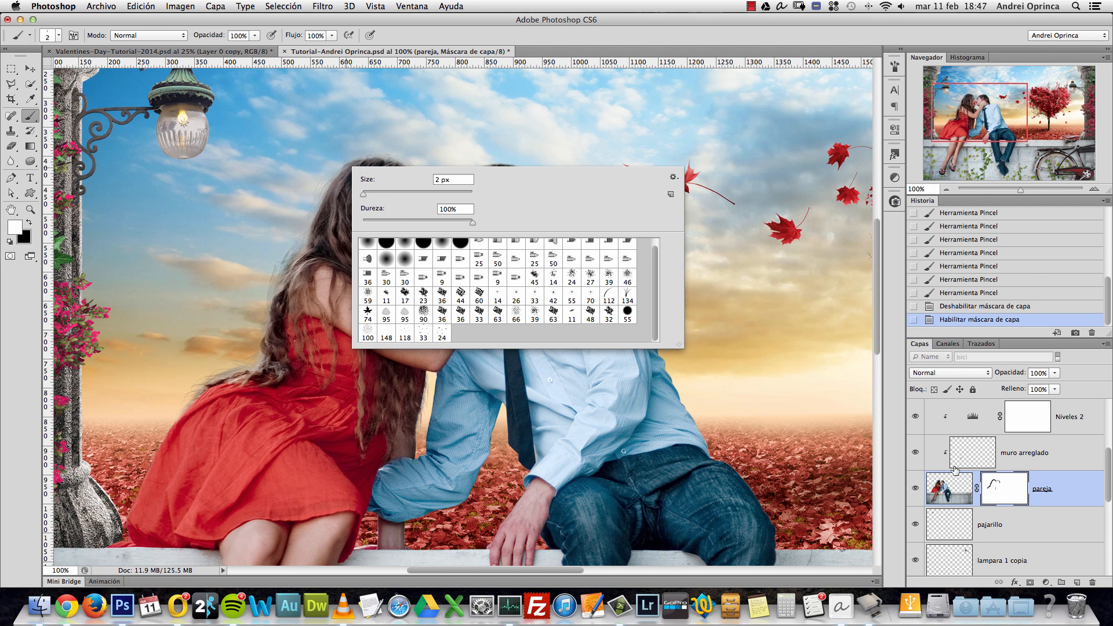
click(988, 482)
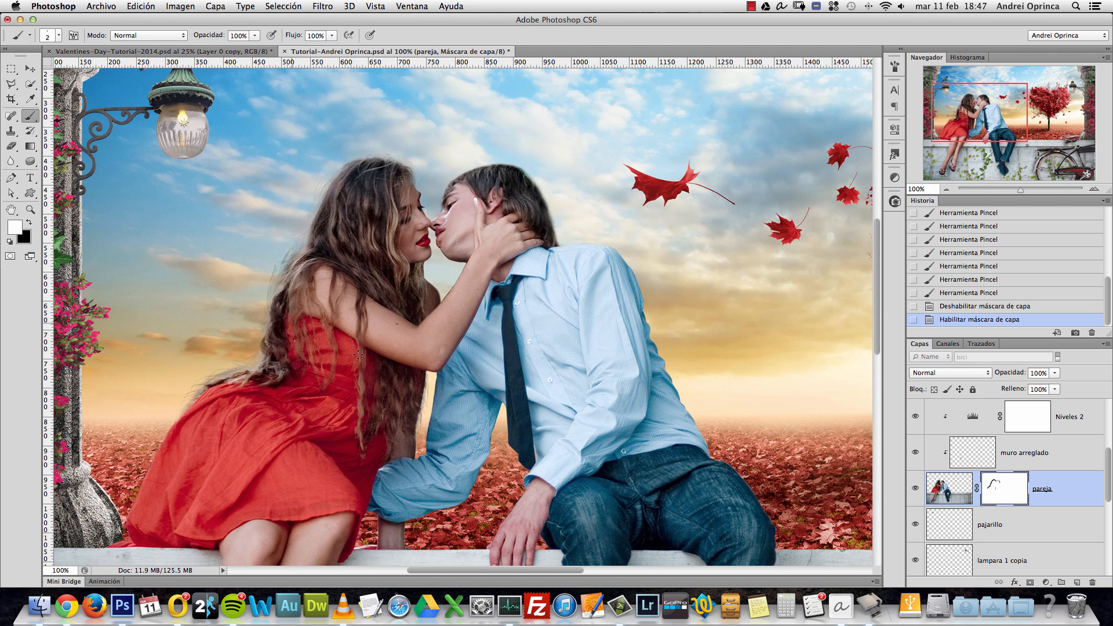
super+click(560, 169)
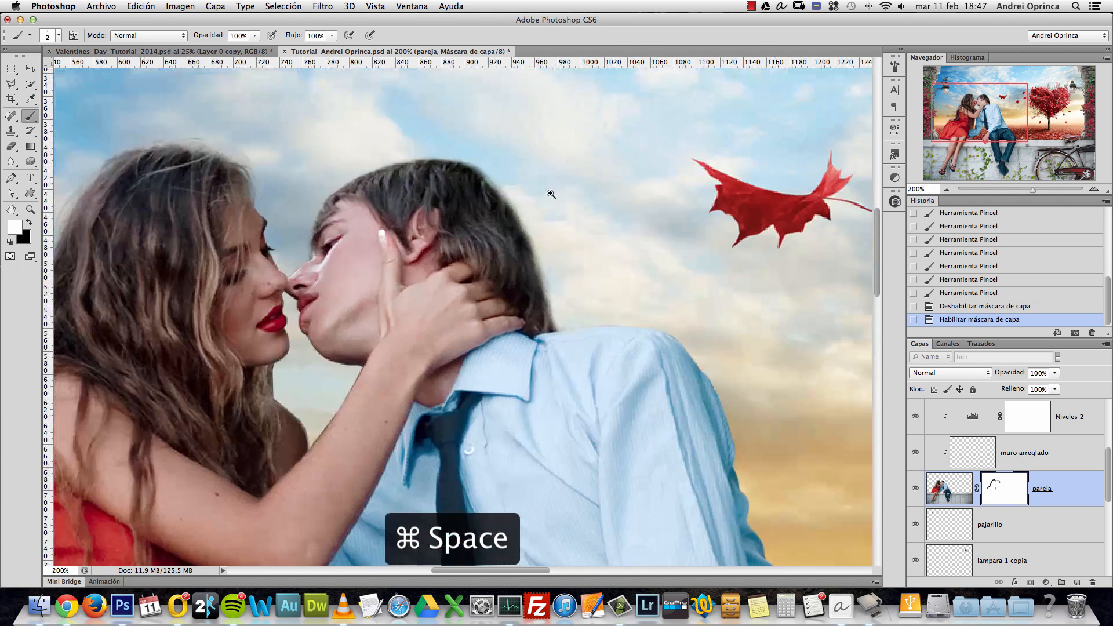
super+click(549, 191)
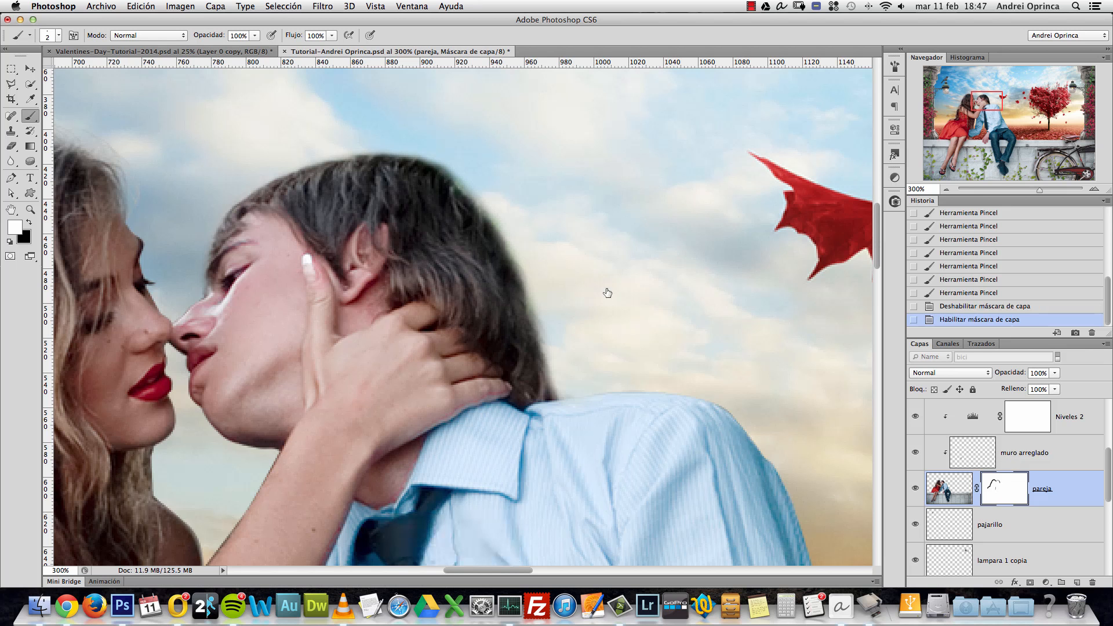
drag(493, 223, 513, 251)
drag(507, 247, 534, 287)
mouse_move(524, 280)
mouse_down()
mouse_move(541, 295)
mouse_move(545, 351)
mouse_up()
drag(538, 342, 554, 383)
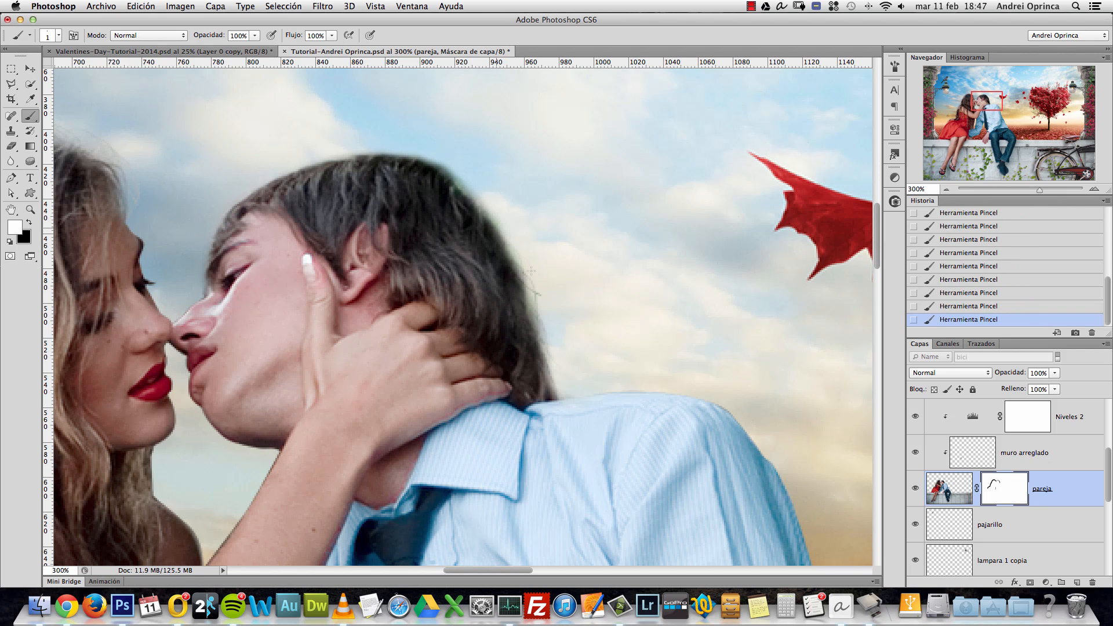
Step: Reveal more strands on the pareja mask around the crown and top of the man's hair, undoing stray strokes
drag(482, 202, 522, 263)
drag(418, 154, 453, 169)
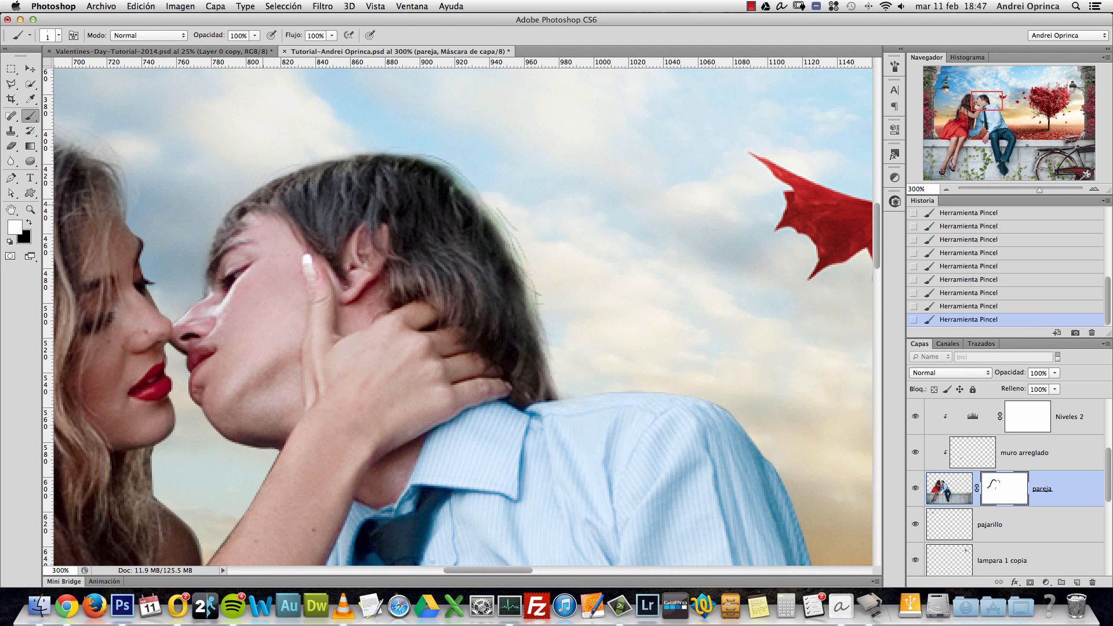
drag(384, 156, 435, 158)
key(alt+super+z)
key(alt+super+z)
key(alt+super+z)
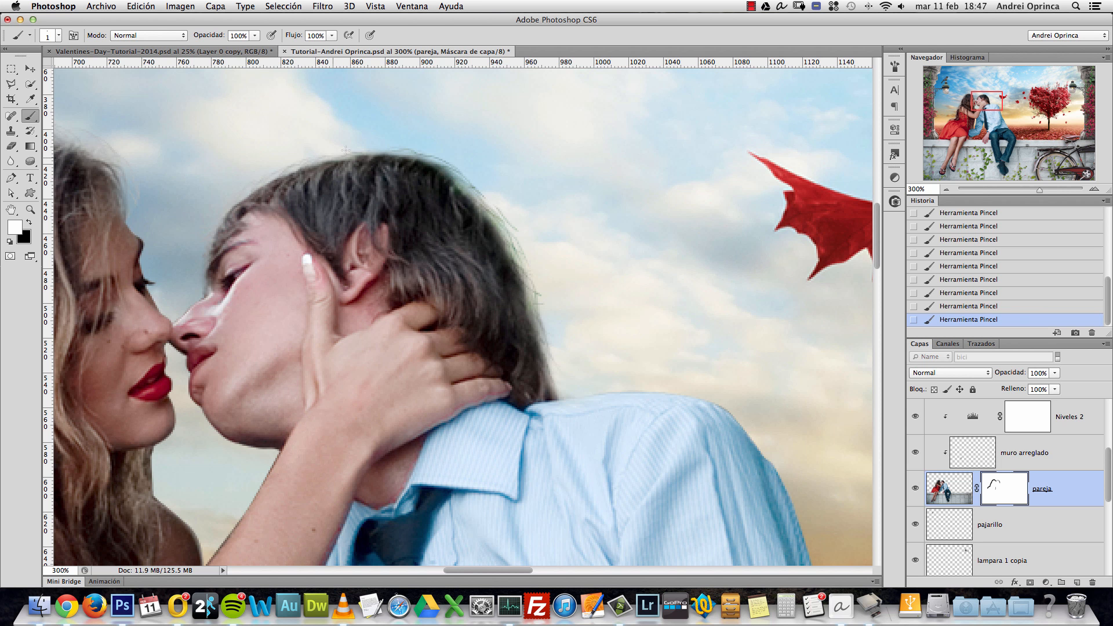
Step: Set the hair brush back to 1 px and undo the latest trial strokes on the pareja mask
key(super+1)
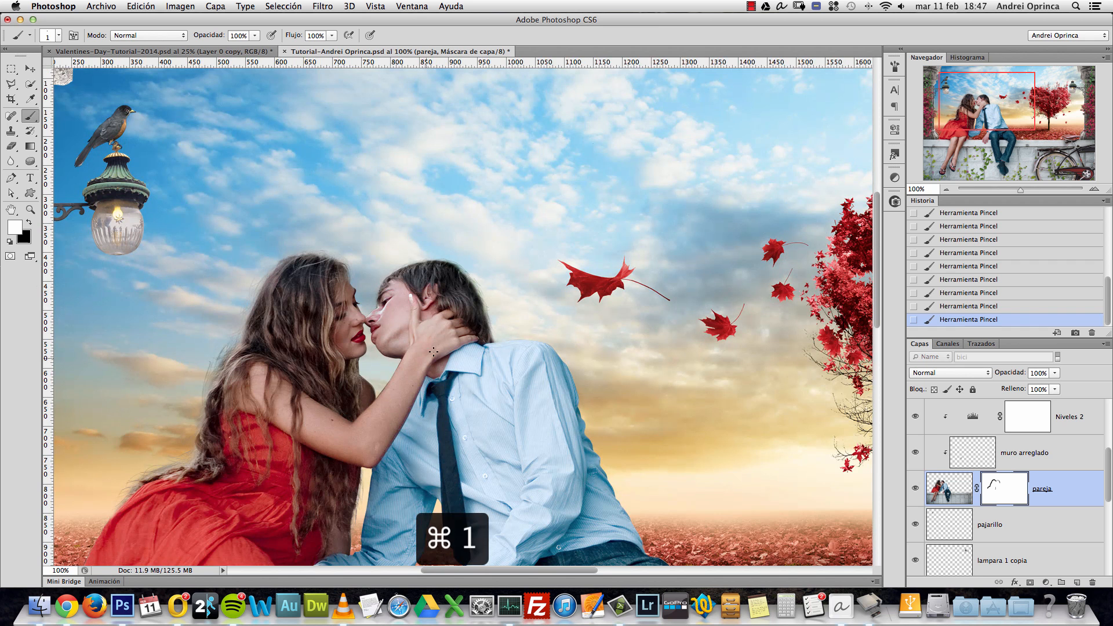
drag(466, 305, 510, 176)
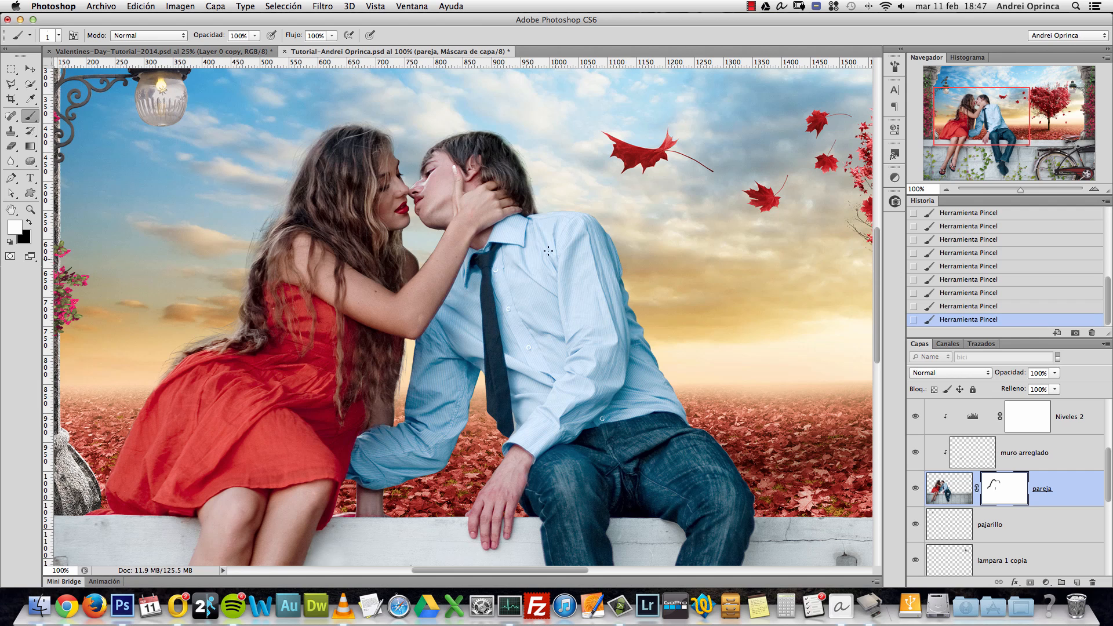
alt+click(518, 279)
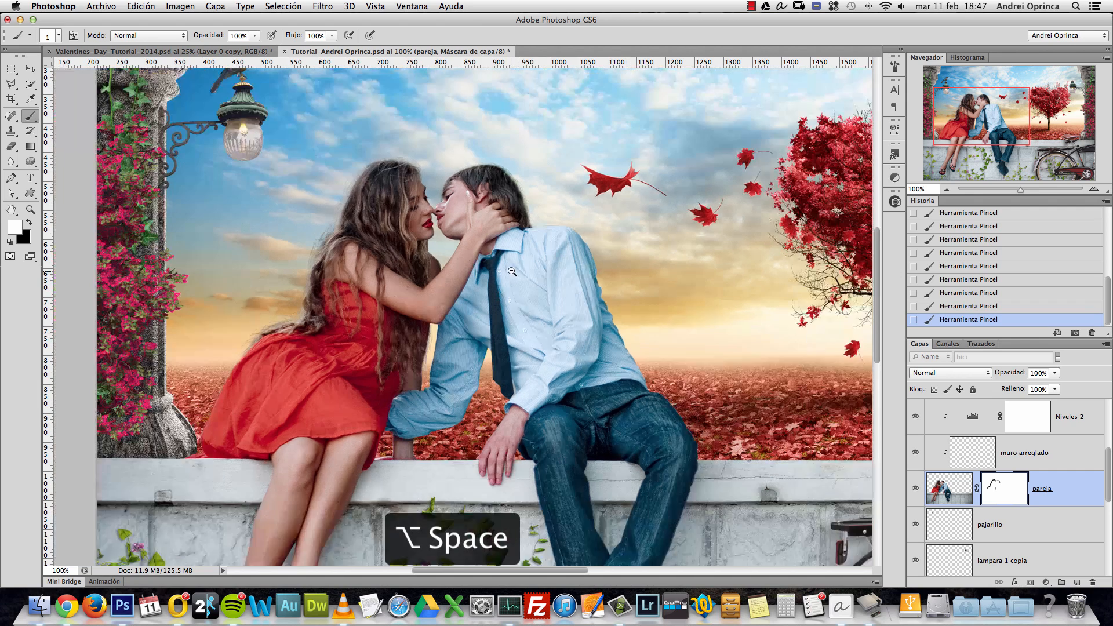
super+click(328, 249)
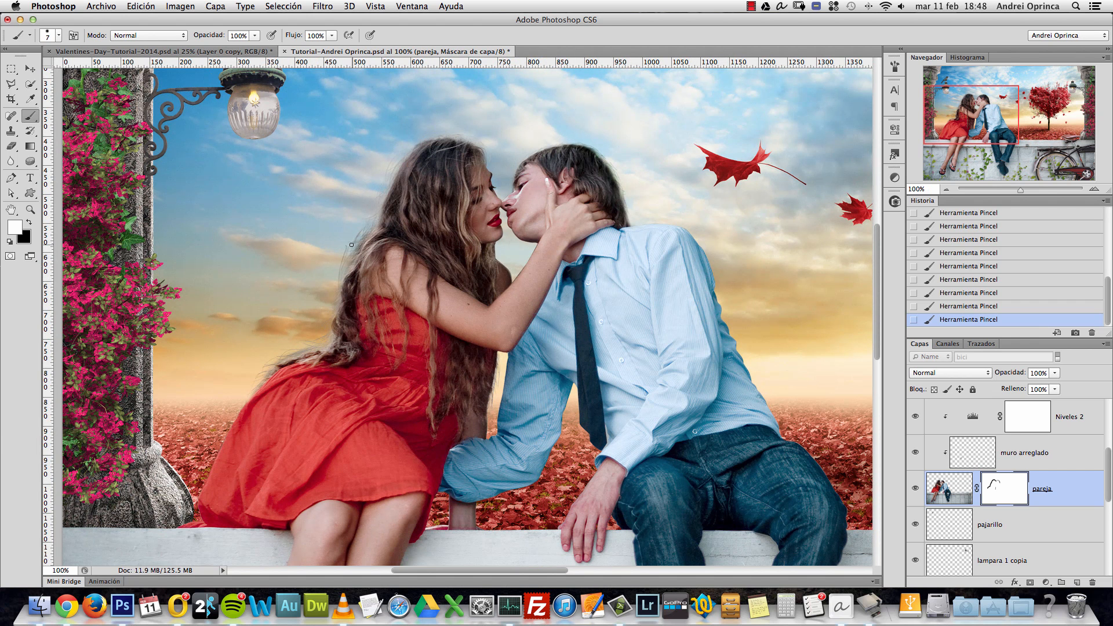
key(x)
key(bracketleft)
key(x)
key(alt+super+z)
key(alt+super+z)
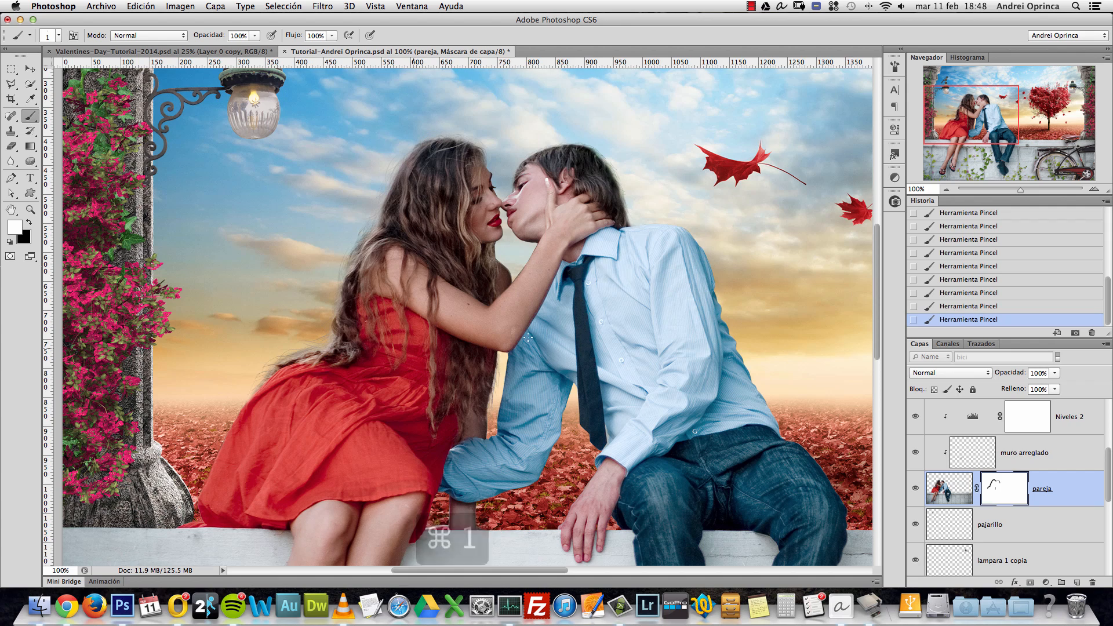
Step: Show the whole composite at 50% and select the Niveles 3 adjustment above the bici layer instead of its mask
alt+click(551, 371)
alt+click(551, 371)
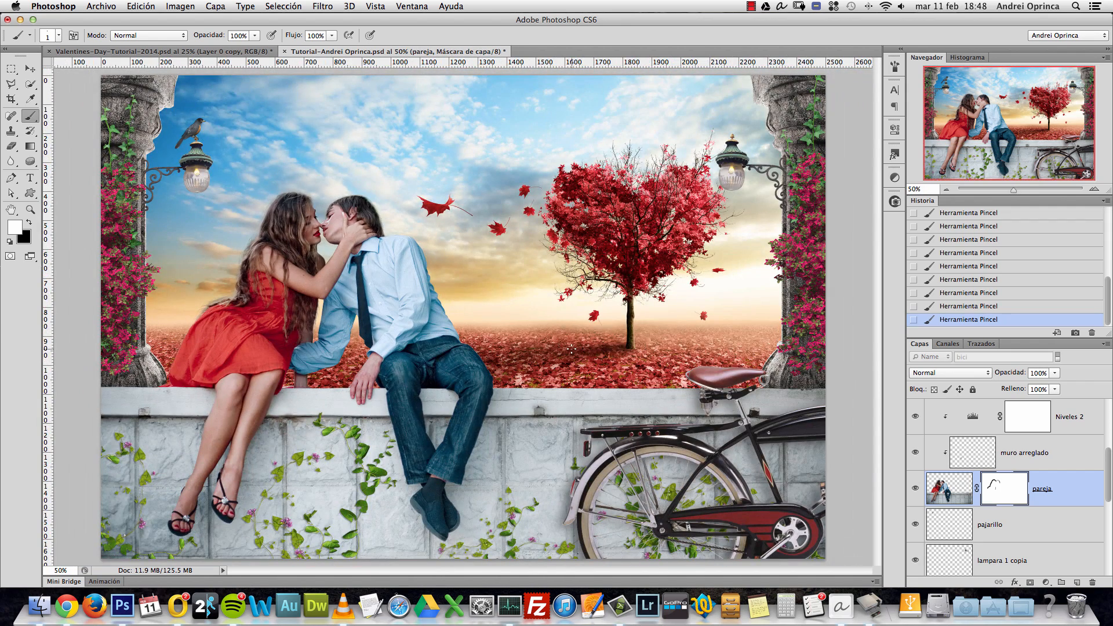
drag(1108, 447, 1111, 416)
click(1077, 421)
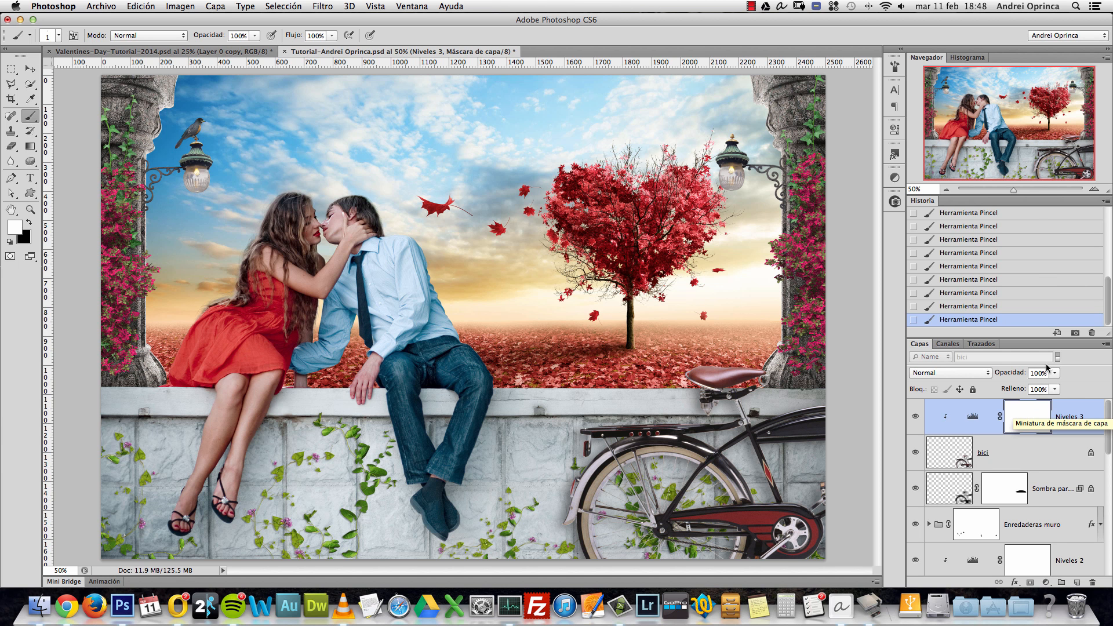
click(1083, 428)
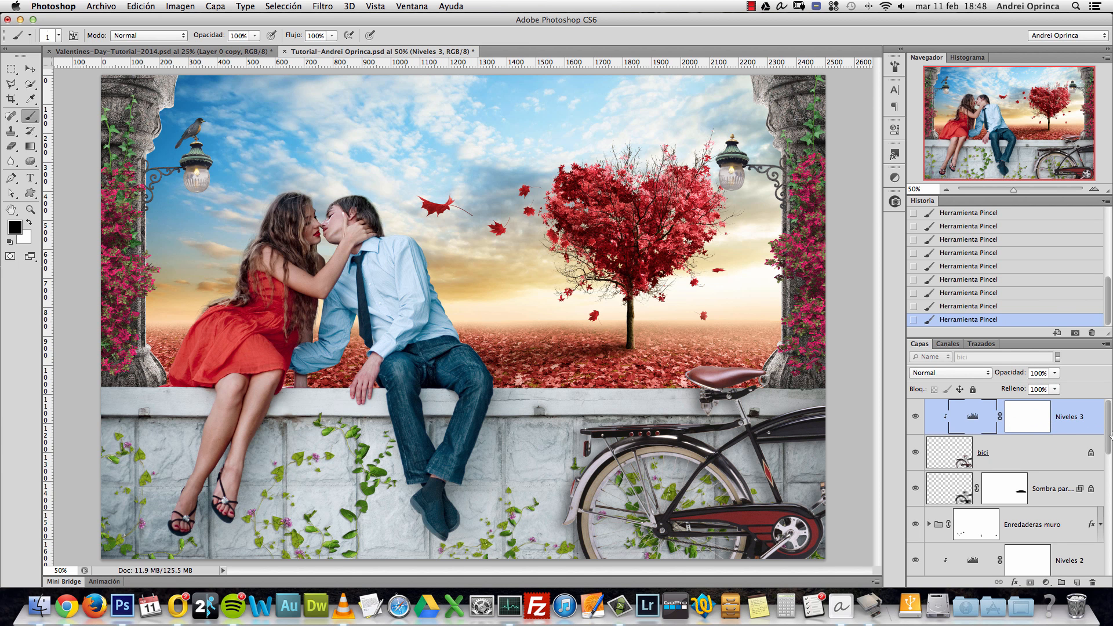
scroll(1109, 415, down, 5)
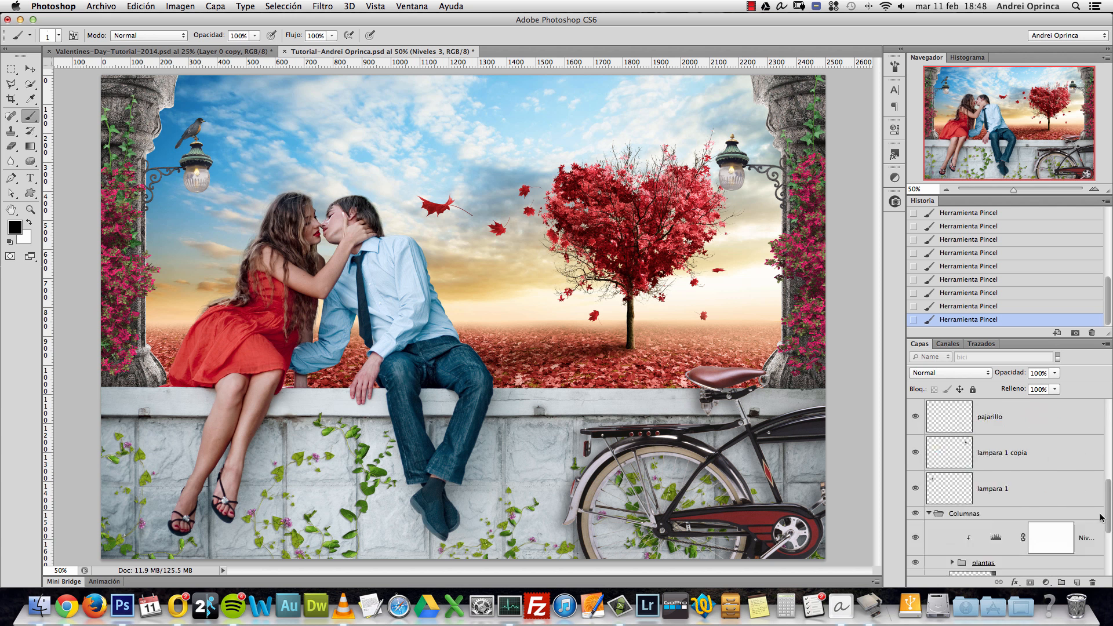
scroll(1108, 415, up, 5)
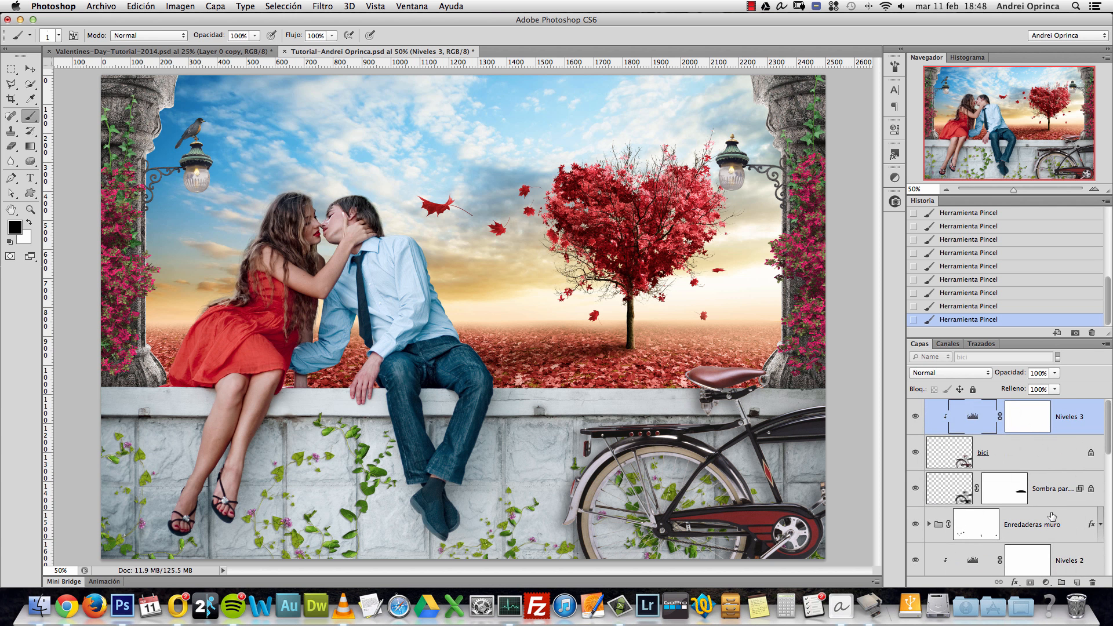
Step: Add a Mapa de degradado adjustment layer above Niveles 3 and enlarge its gradient preset picker
click(1046, 582)
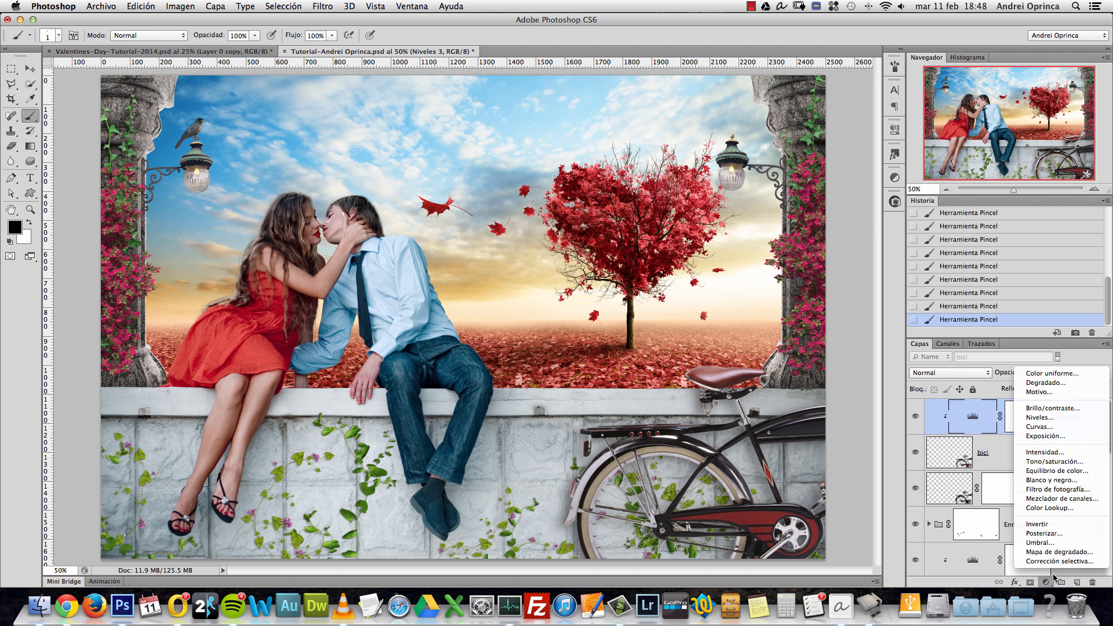
click(1060, 552)
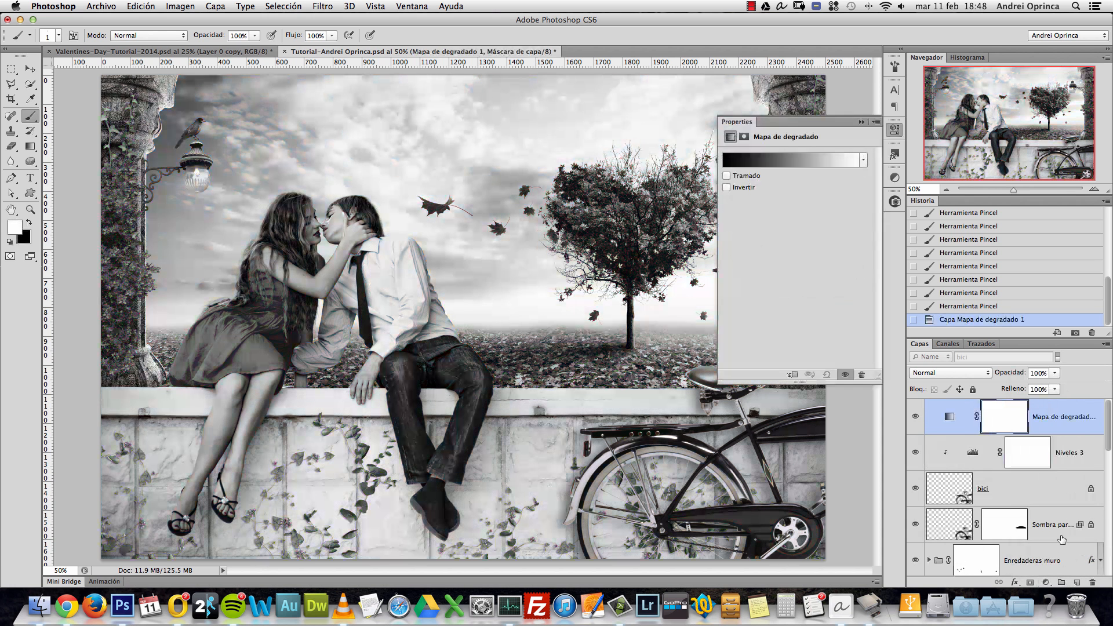
click(863, 160)
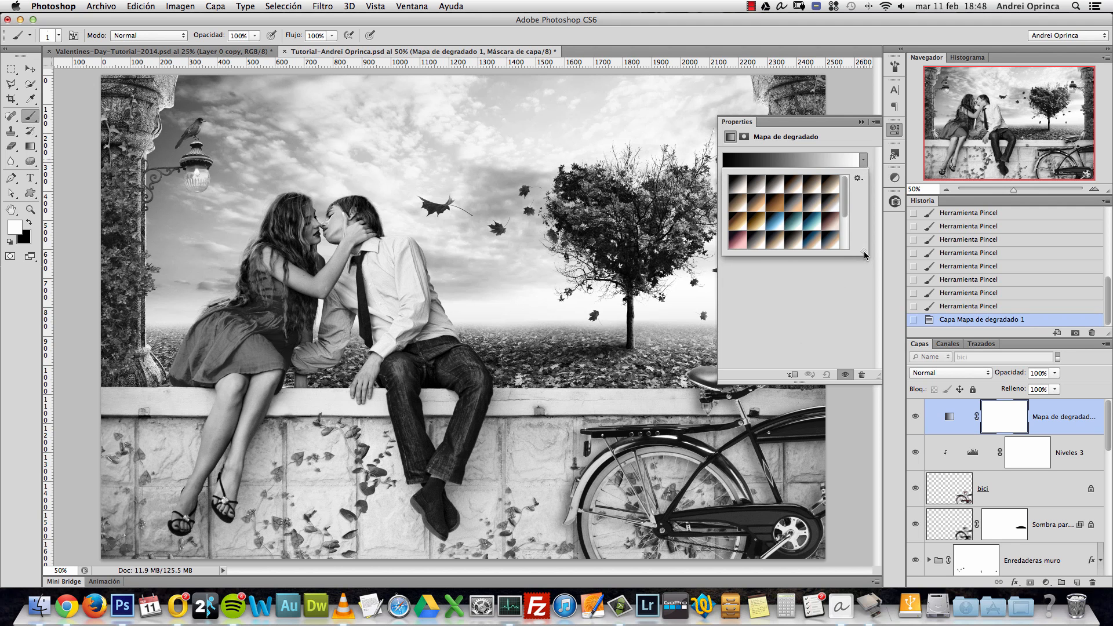
drag(864, 250, 958, 365)
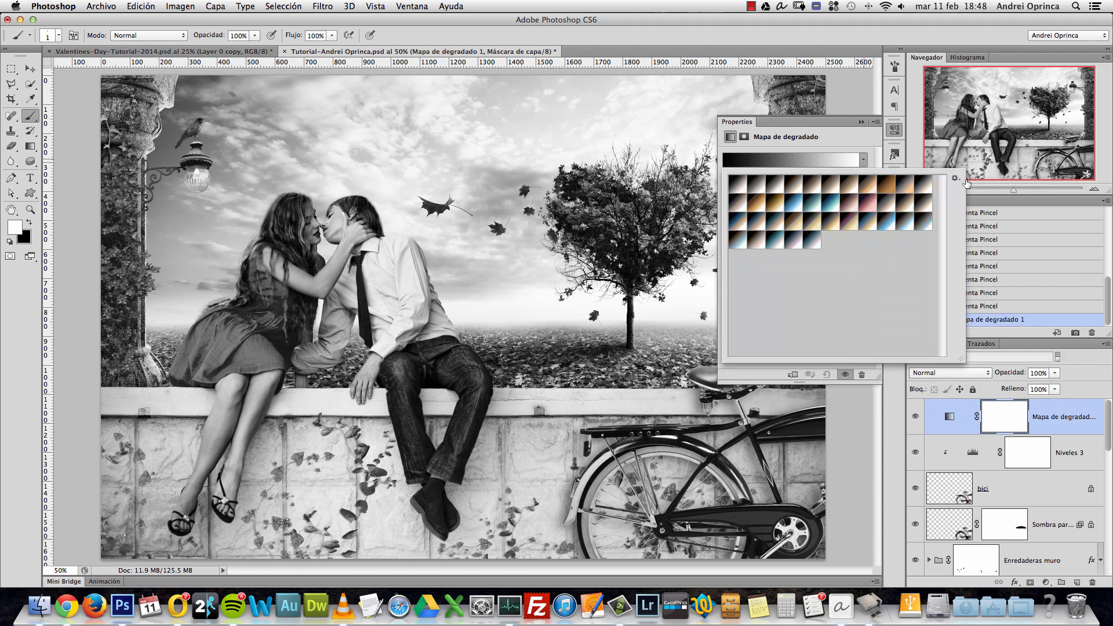
Step: Replace the gradient presets with the Photographic Toning set and apply the pinkish Copper 2 preset to the gradient map
click(960, 179)
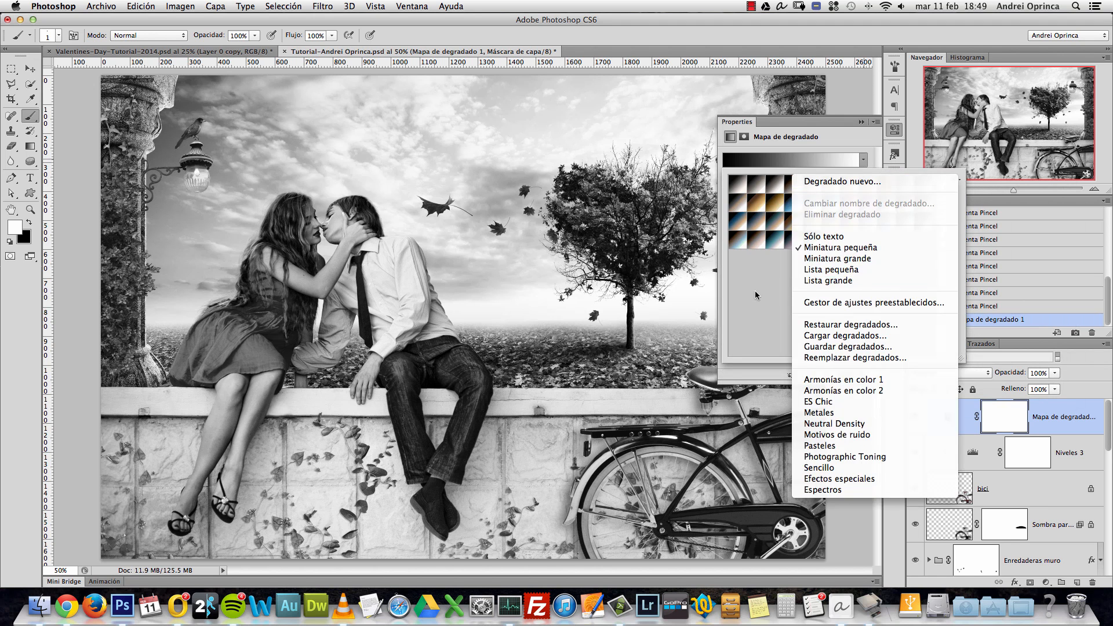
click(833, 154)
click(835, 137)
click(864, 158)
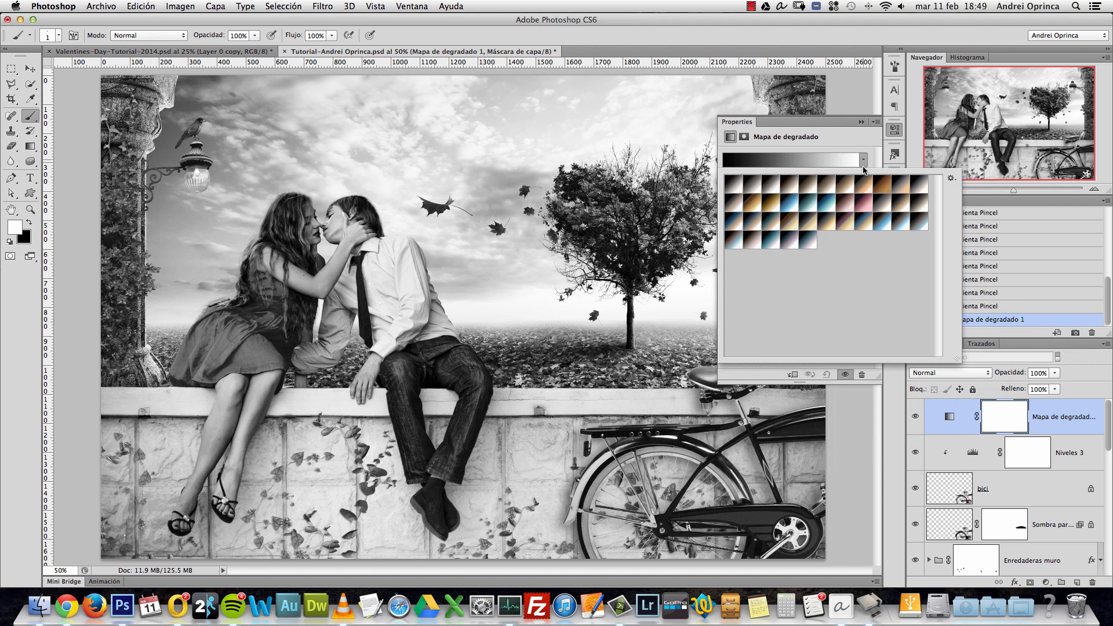
click(952, 182)
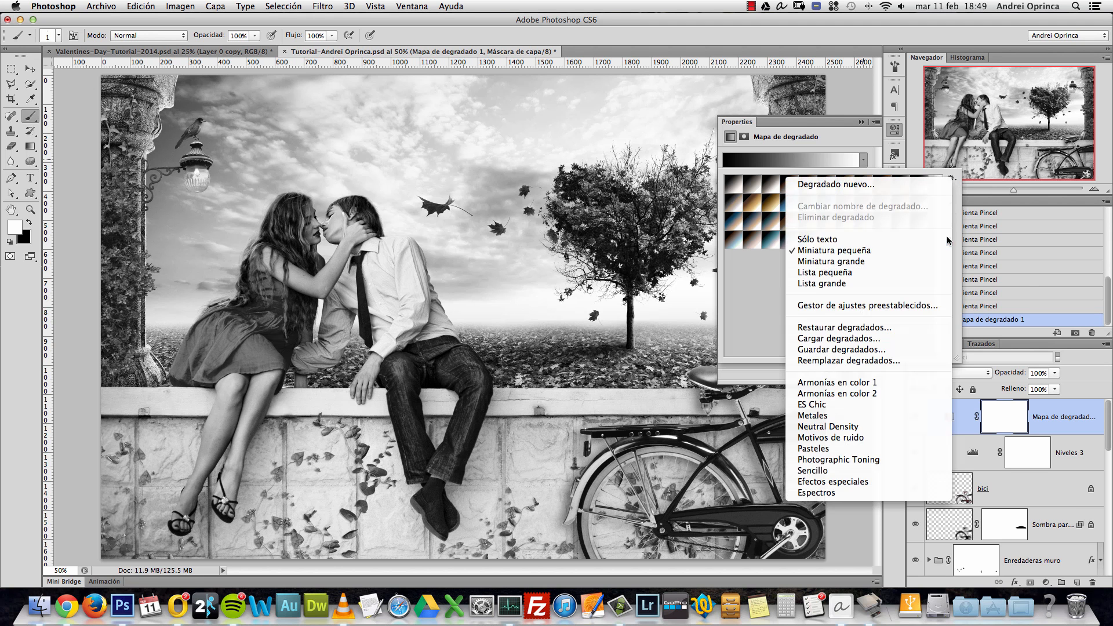
click(835, 460)
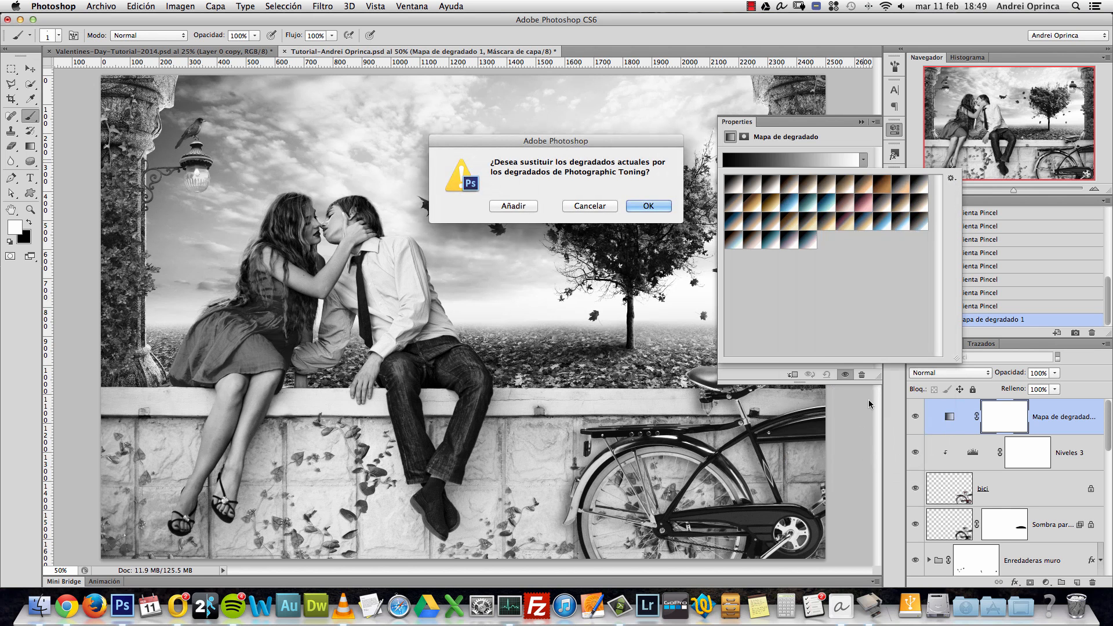
click(649, 206)
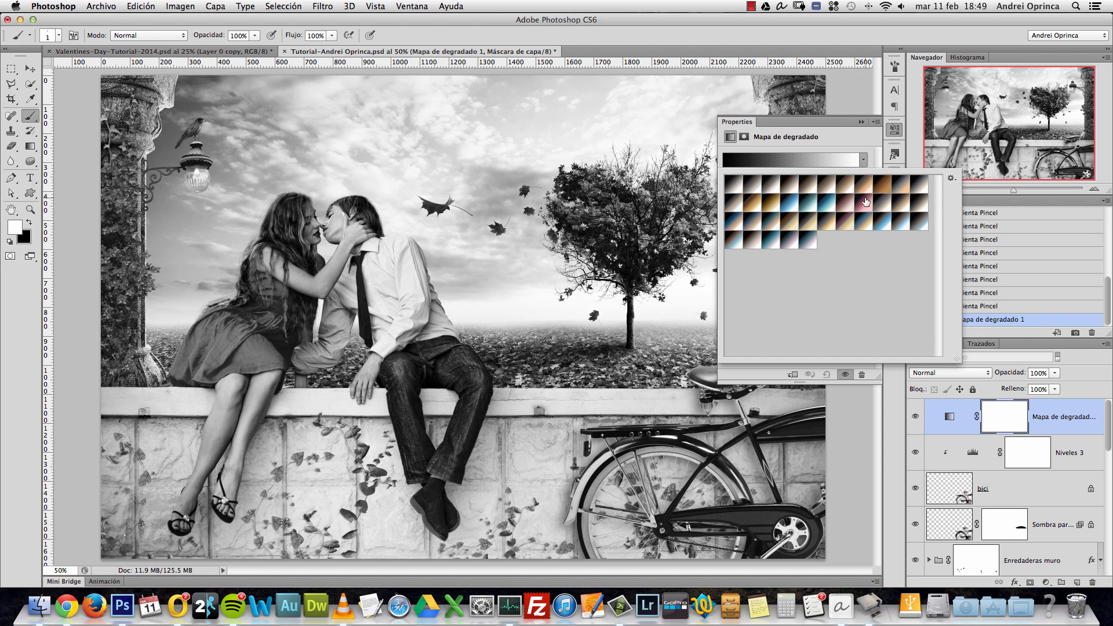
click(864, 203)
key(Return)
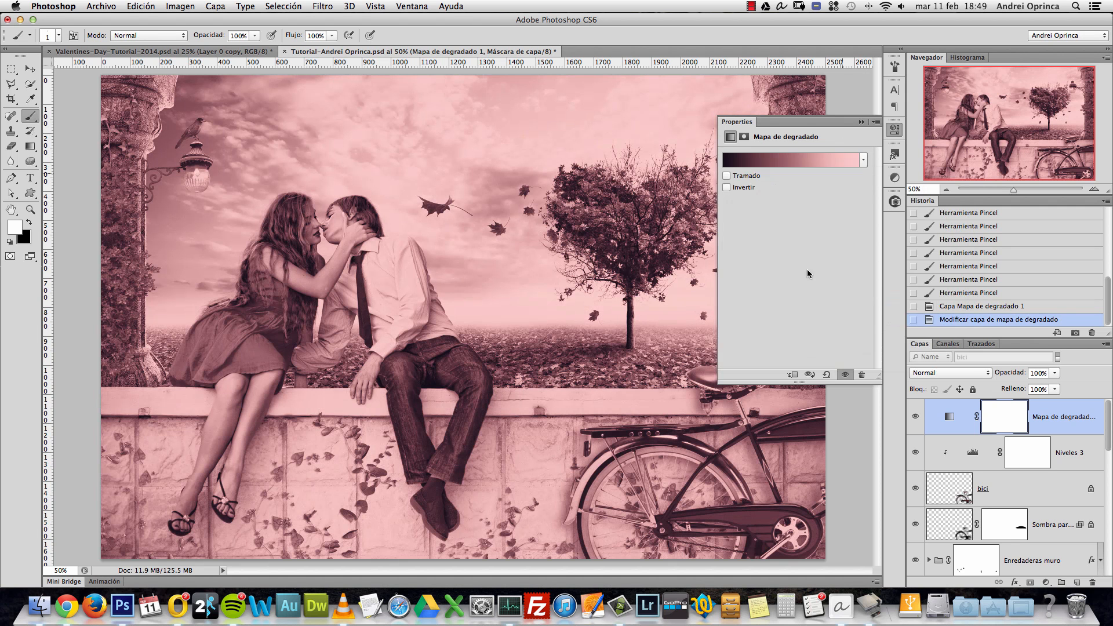
Step: Try deleting the three intermediate colour stops from the Copper 2 gradient, and restore the gradient by reapplying the preset
click(791, 160)
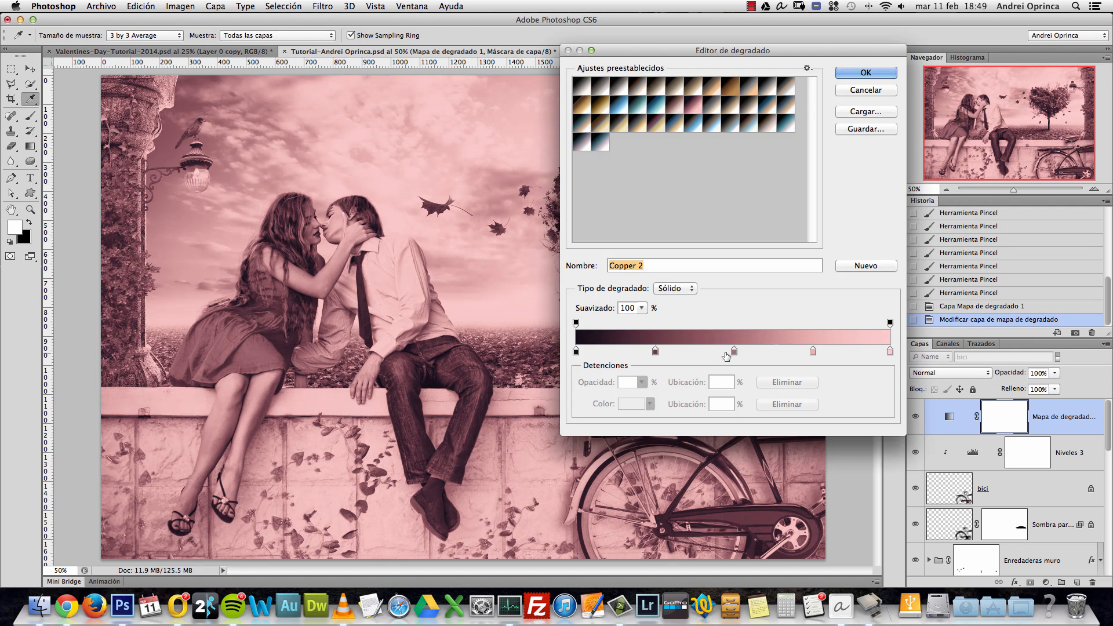
click(655, 351)
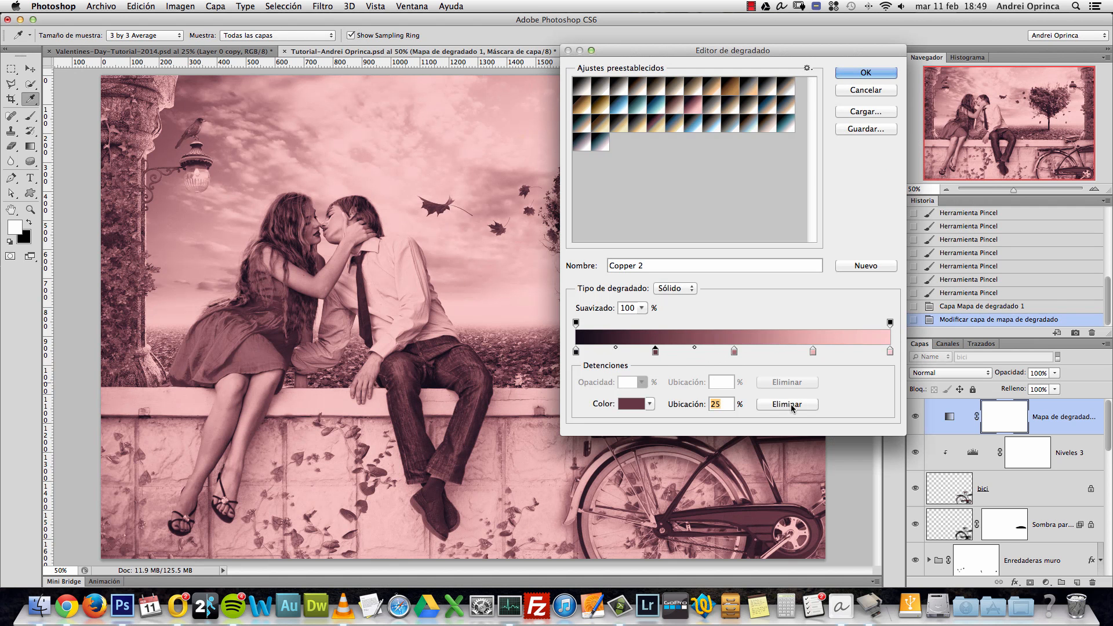
click(791, 405)
click(734, 351)
click(796, 405)
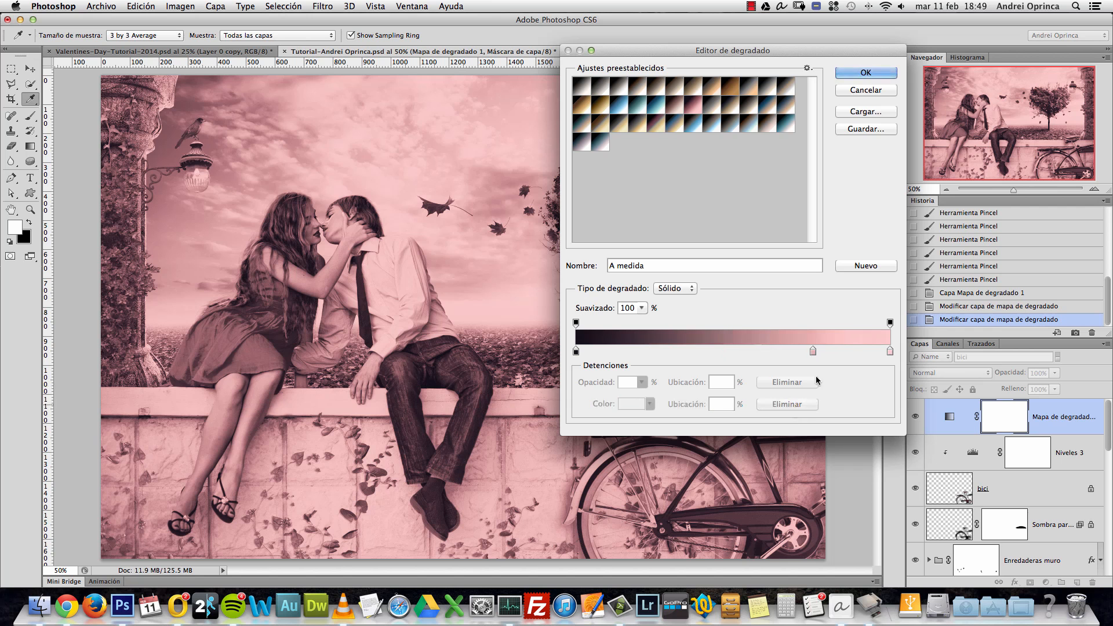
click(812, 352)
click(801, 405)
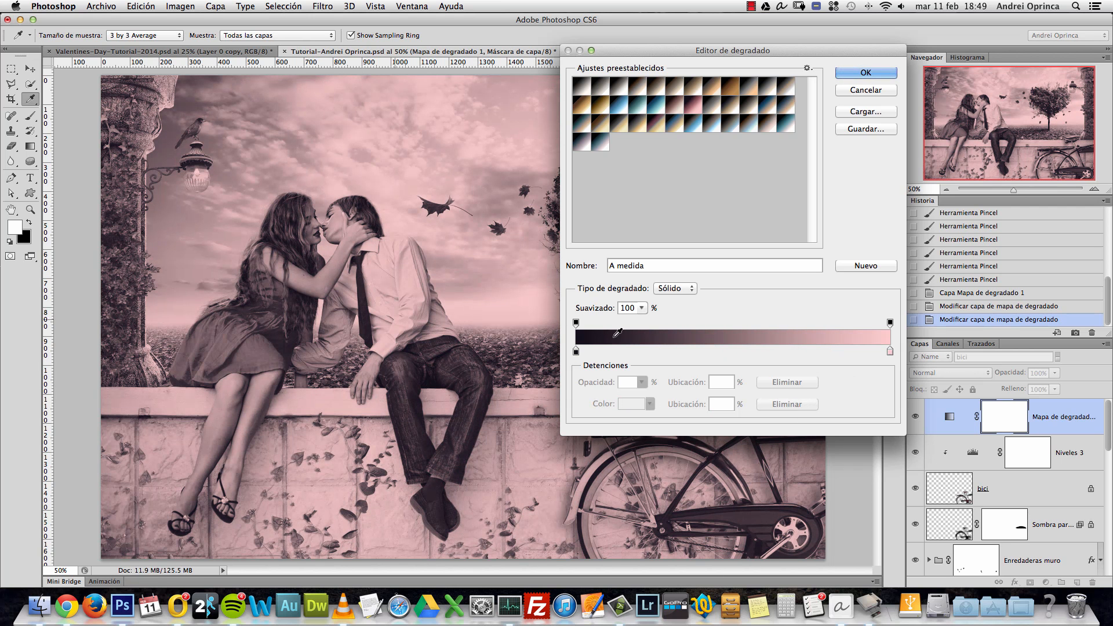
click(711, 108)
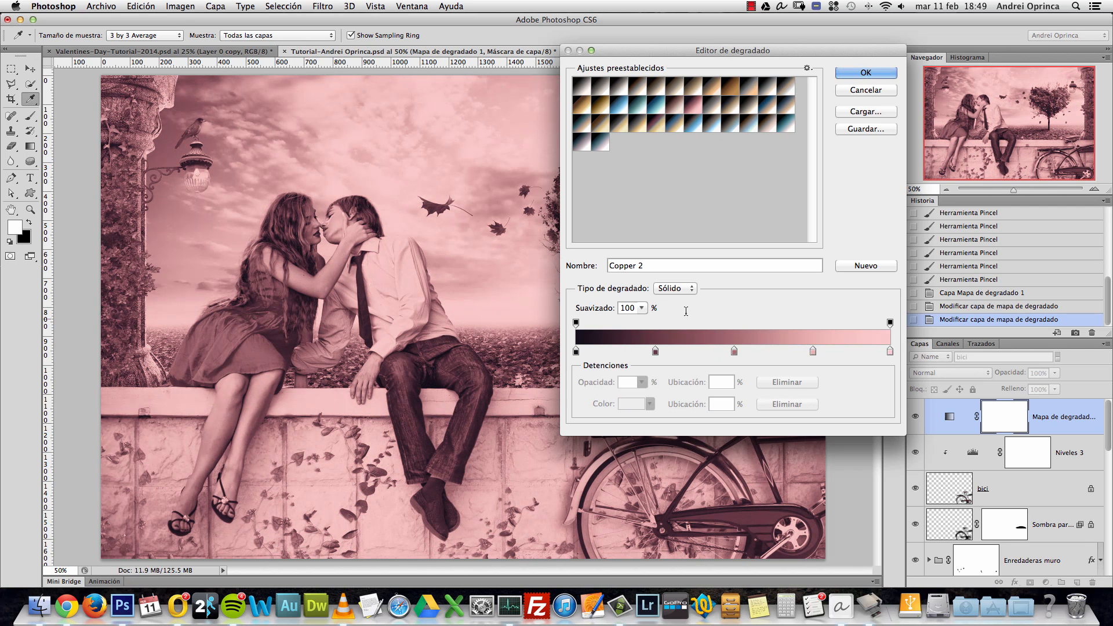
click(873, 74)
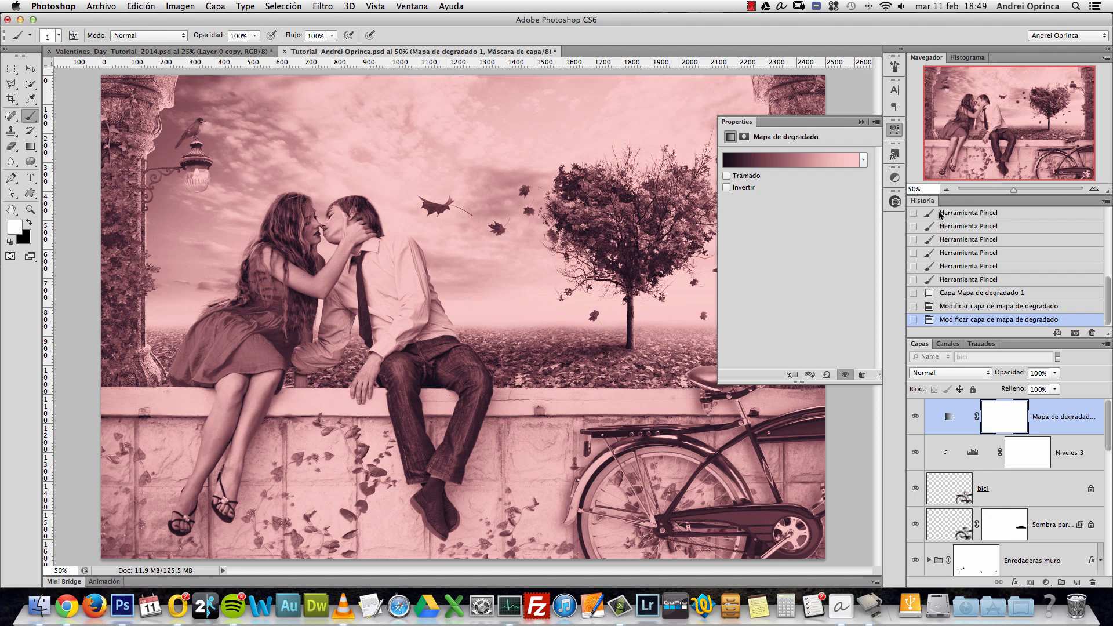
Step: Set the gradient map layer's blend mode to Color and its opacity to 15%, and compare the image with and without it
click(860, 121)
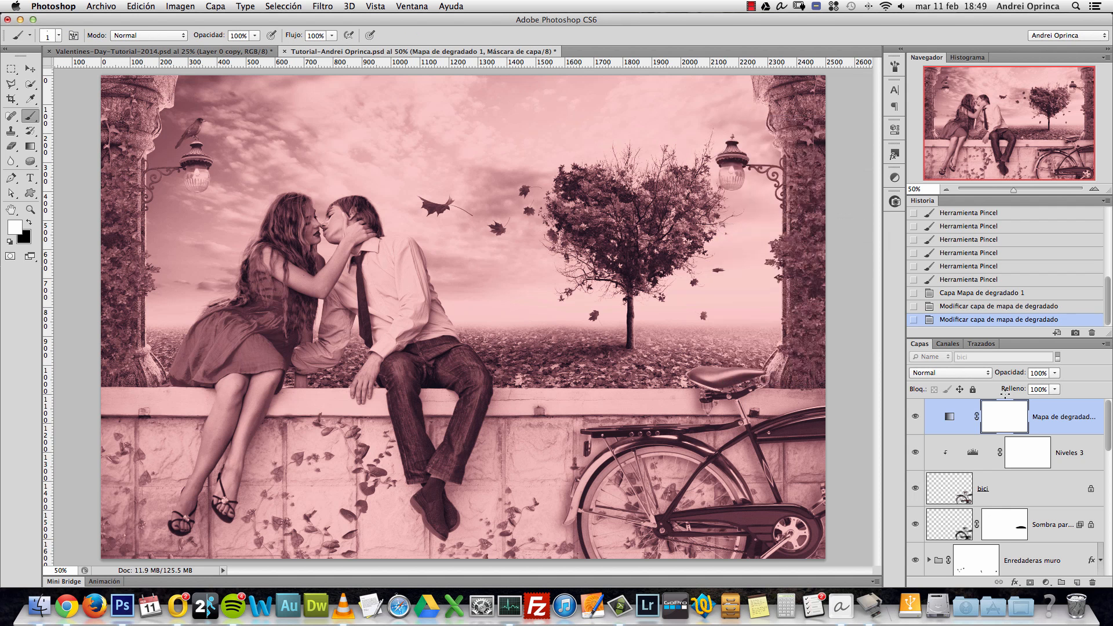
click(953, 377)
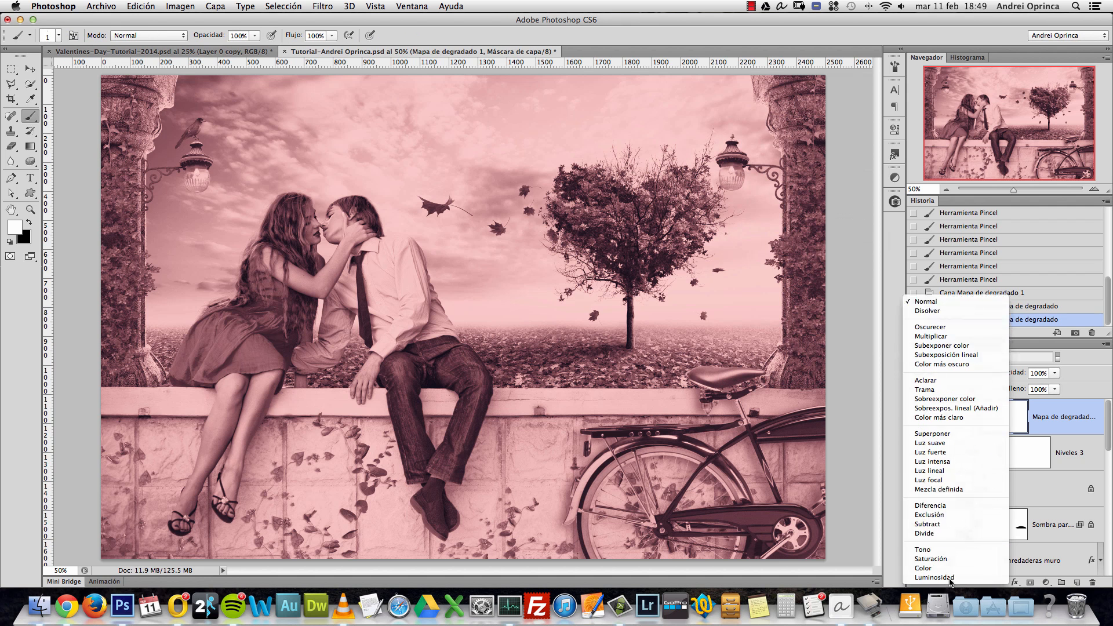
click(942, 571)
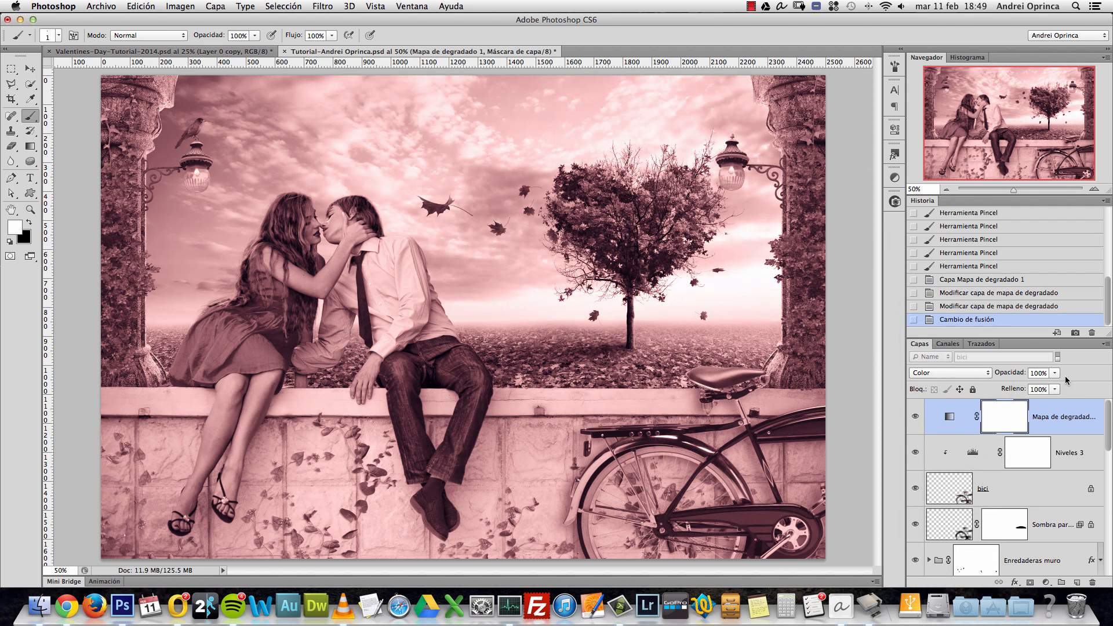
click(1051, 374)
click(1045, 373)
text(15)
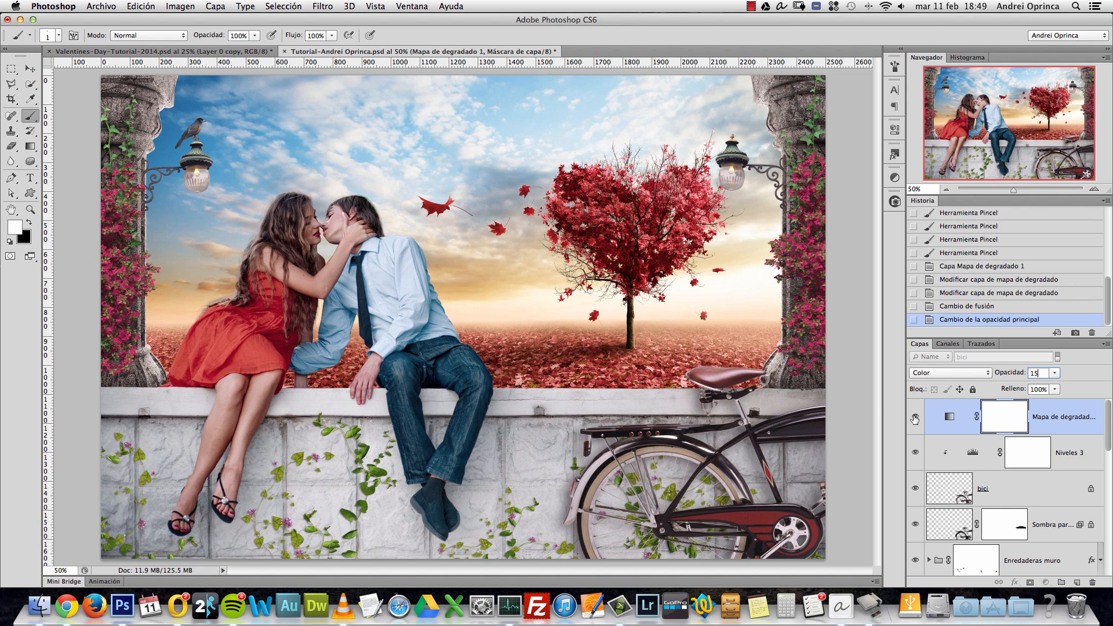
key(Return)
click(916, 416)
click(916, 416)
Step: Add a Corrección selectiva adjustment layer above the gradient map and set Cian to -18% for Rojos
click(1046, 583)
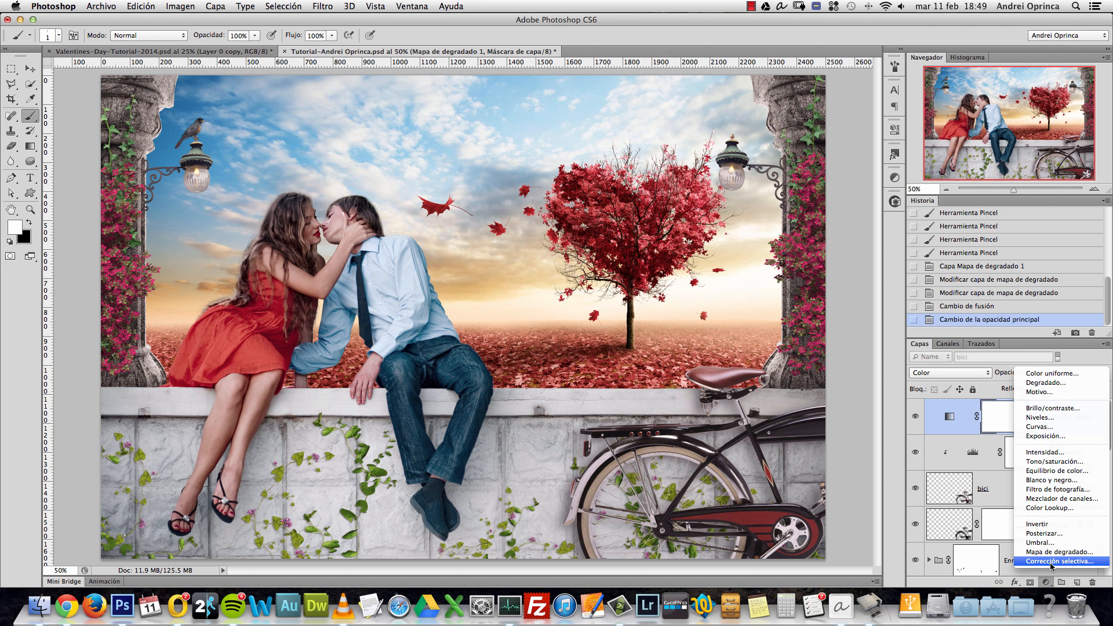
click(1051, 561)
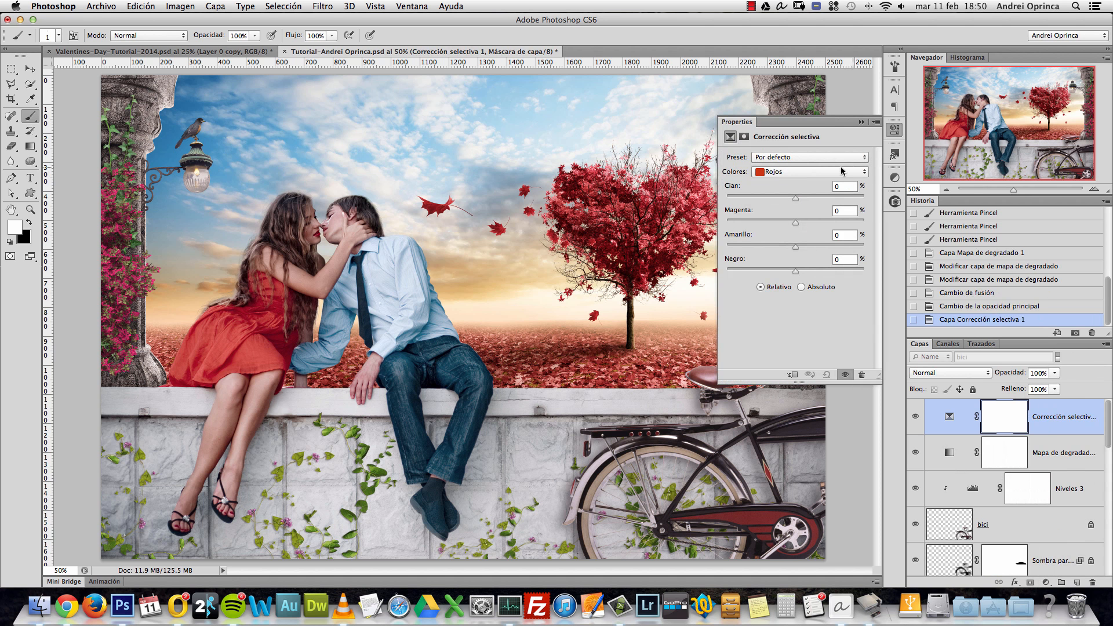
click(810, 172)
click(841, 186)
text(-18)
key(Tab)
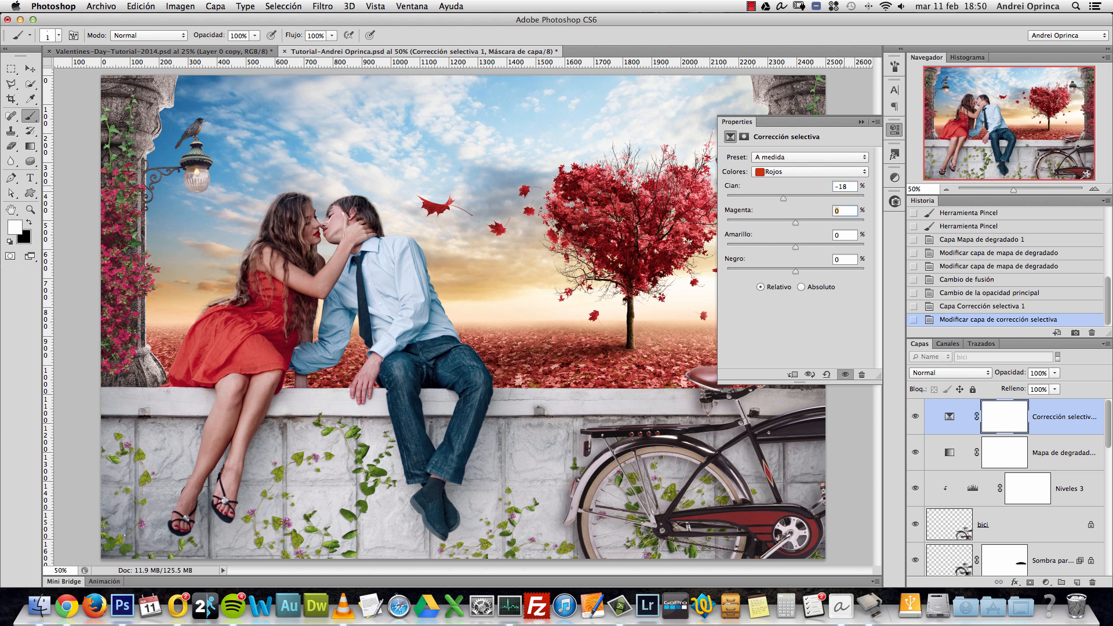
Step: Set Magenta to -3%, Amarillo to -12% and Negro to -8% for Rojos in the selective colour adjustment
key(Tab)
key(shift+Tab)
text(-3)
key(Tab)
key(Tab)
text(-)
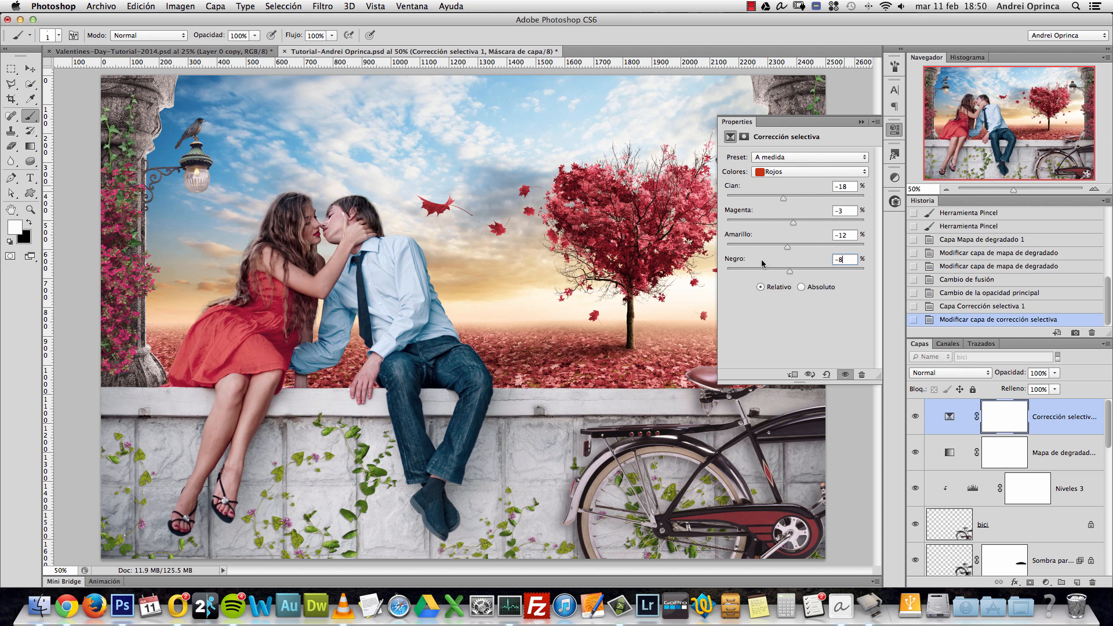
key(Return)
Step: Try Negro at -25% and -13% for Rojos, and return it to -8%
drag(783, 273, 770, 274)
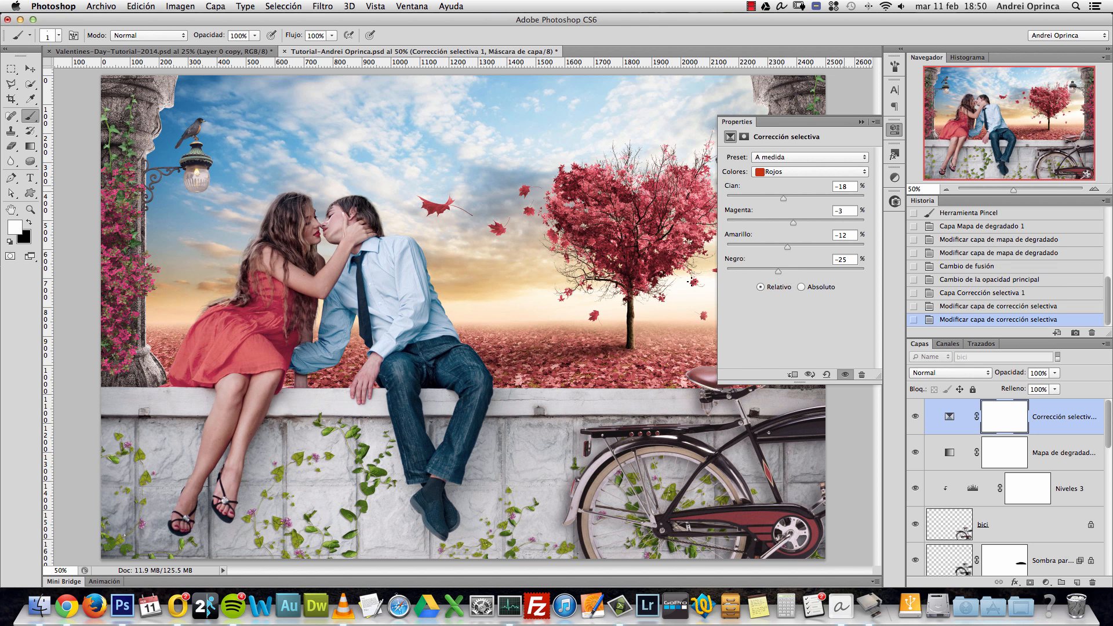
drag(778, 271, 806, 279)
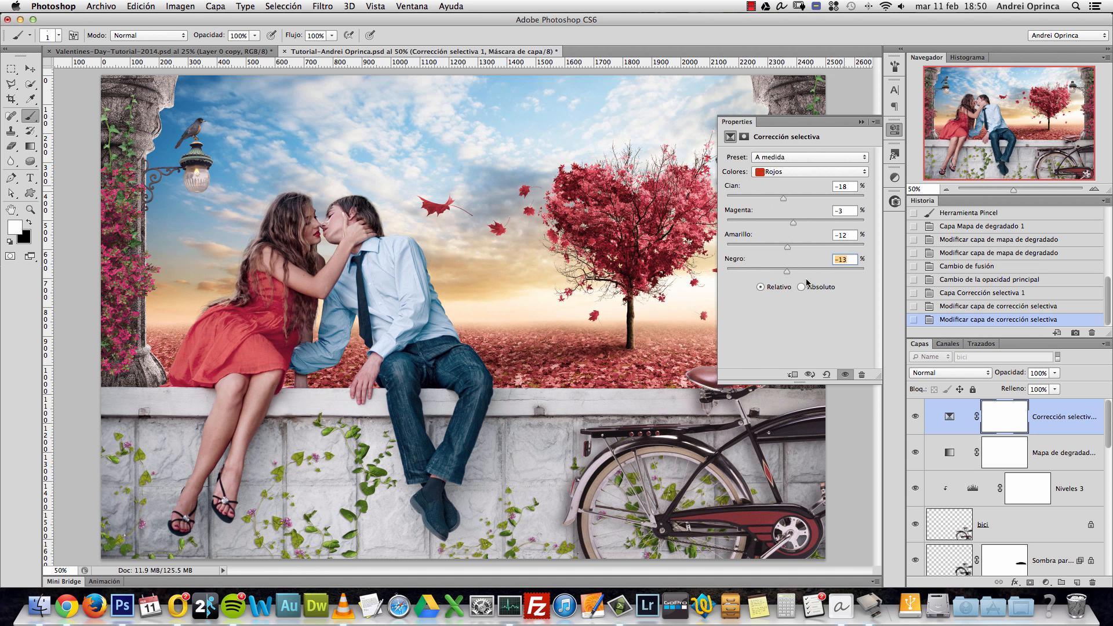
text(-8)
Step: Readjust Rojos in the selective colour adjustment to Magenta -19% and Amarillo -17%
drag(784, 200, 784, 201)
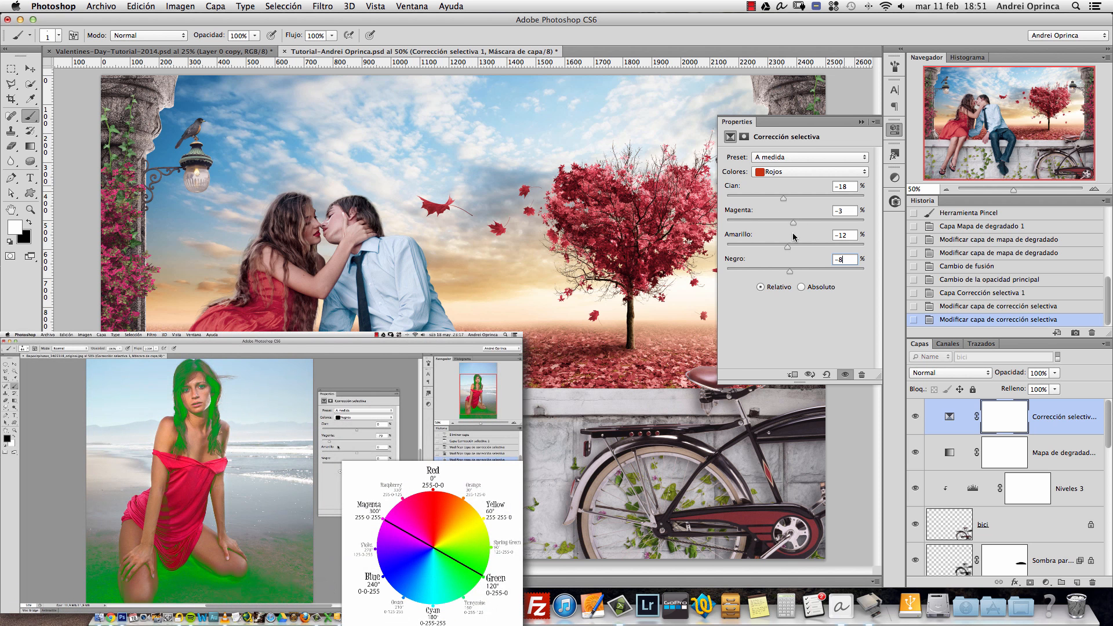
drag(793, 222, 784, 253)
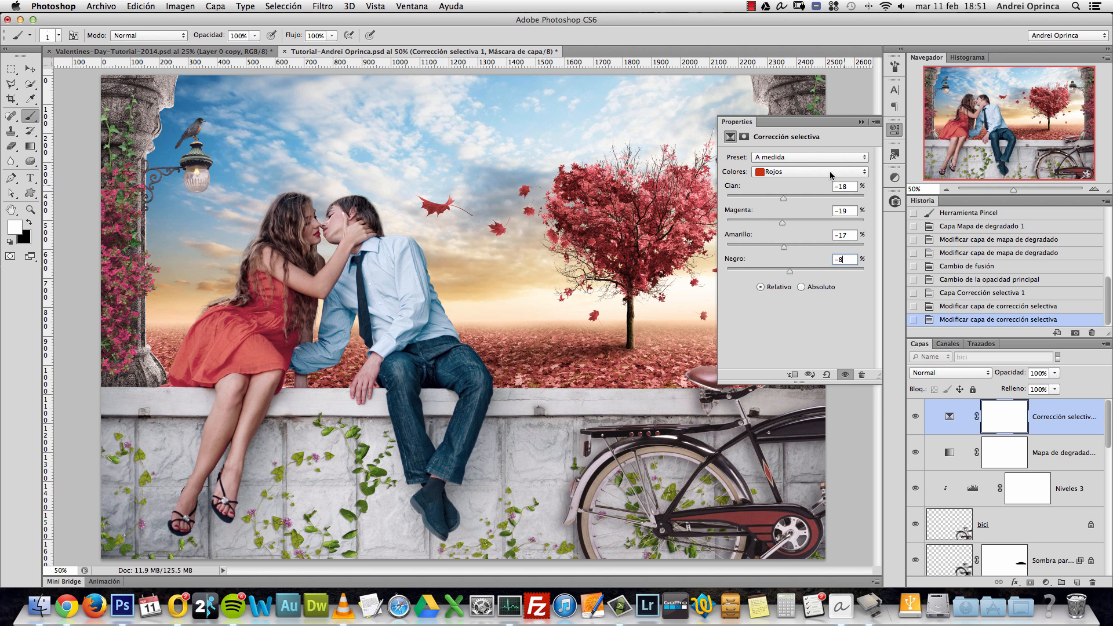
Step: Set Amarillos in the selective colour adjustment to Cian 9%, Magenta -19% and Amarillo -31%
click(845, 173)
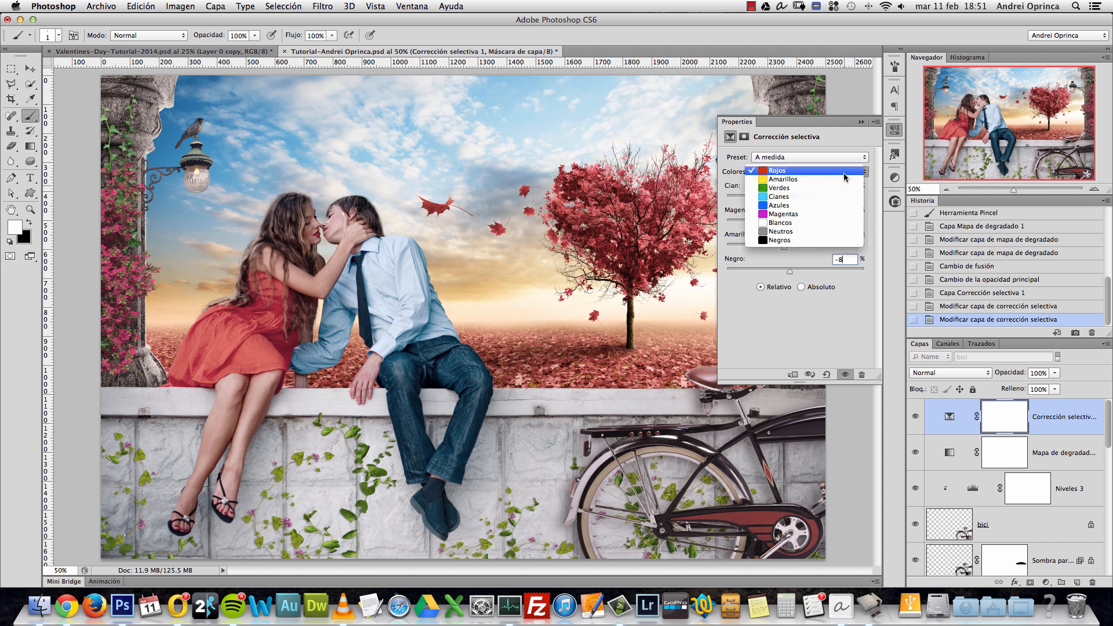
click(783, 179)
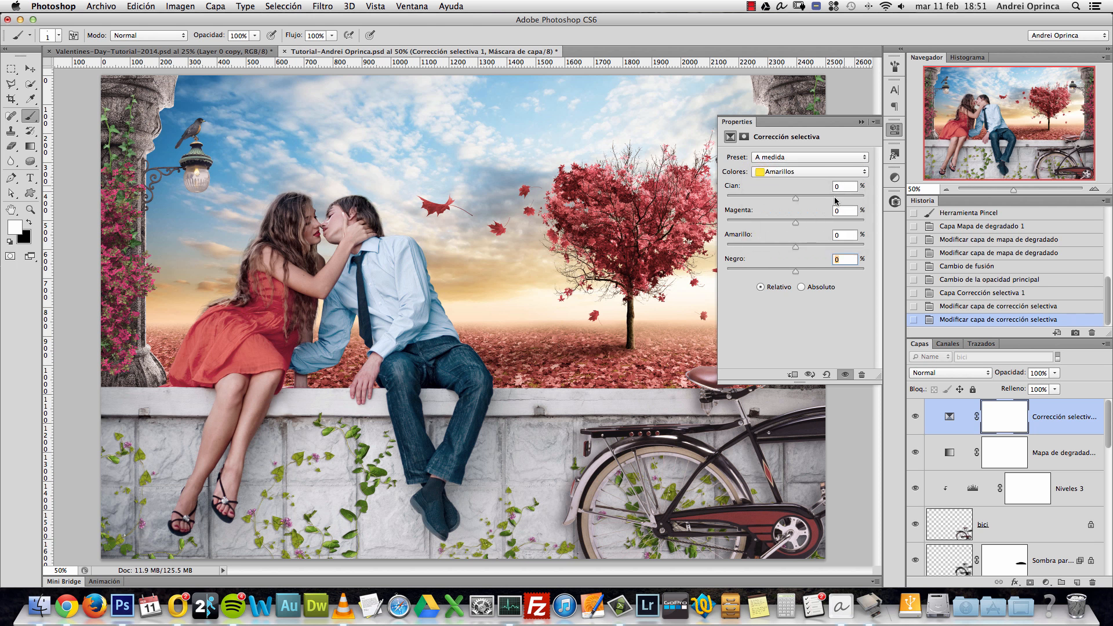
click(796, 199)
text(9)
key(Tab)
key(Tab)
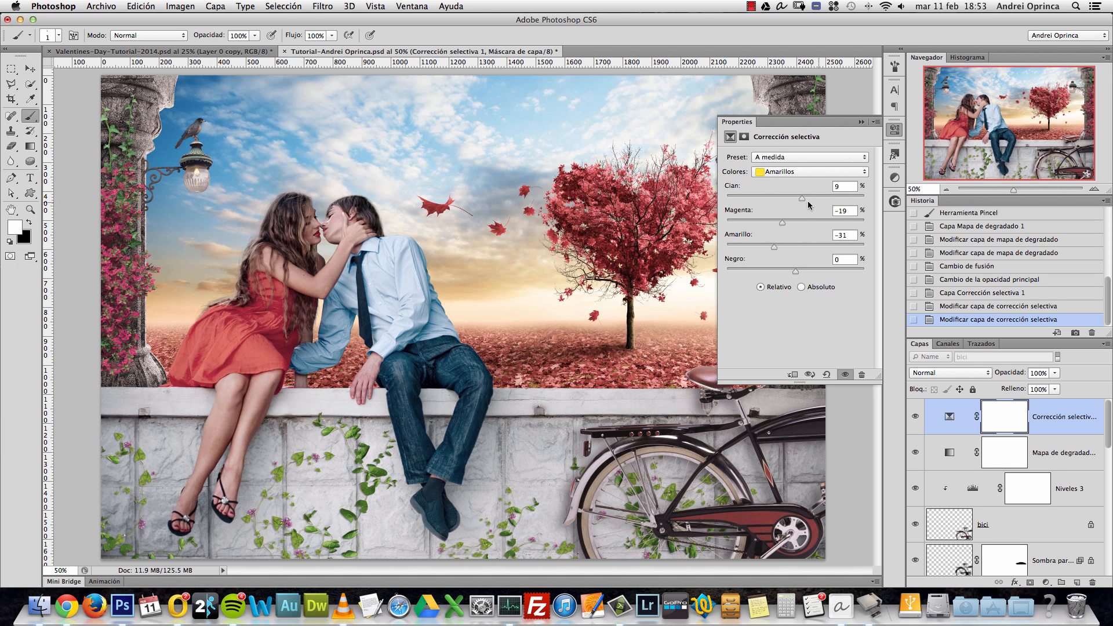
Step: Collapse the adjustment's properties and compare the composite with and without the Corrección selectiva layer
click(915, 416)
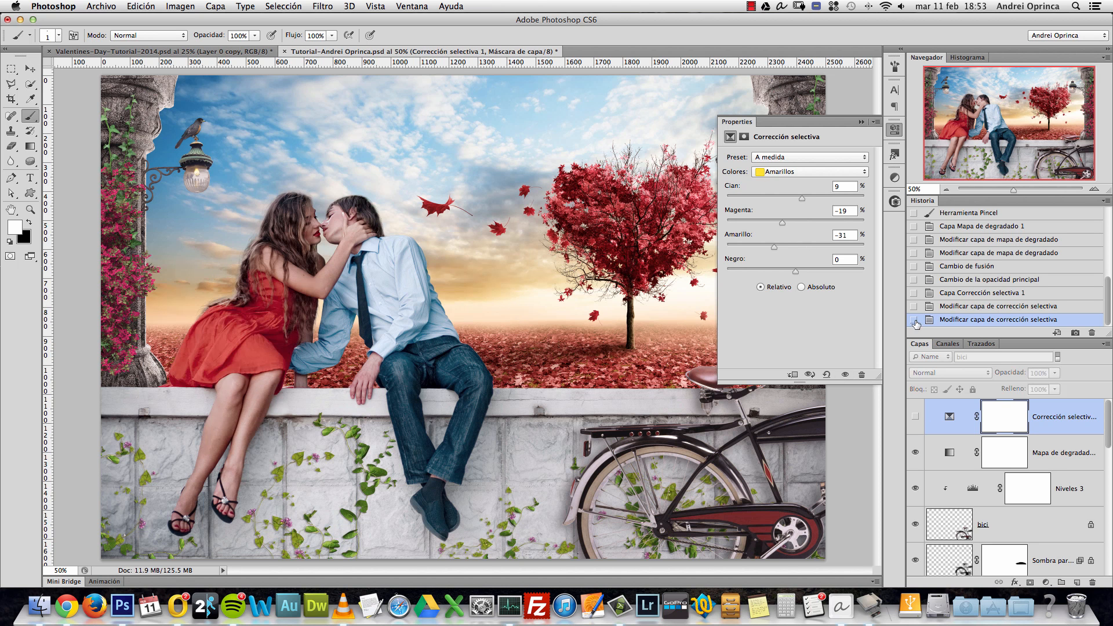
click(861, 122)
click(915, 416)
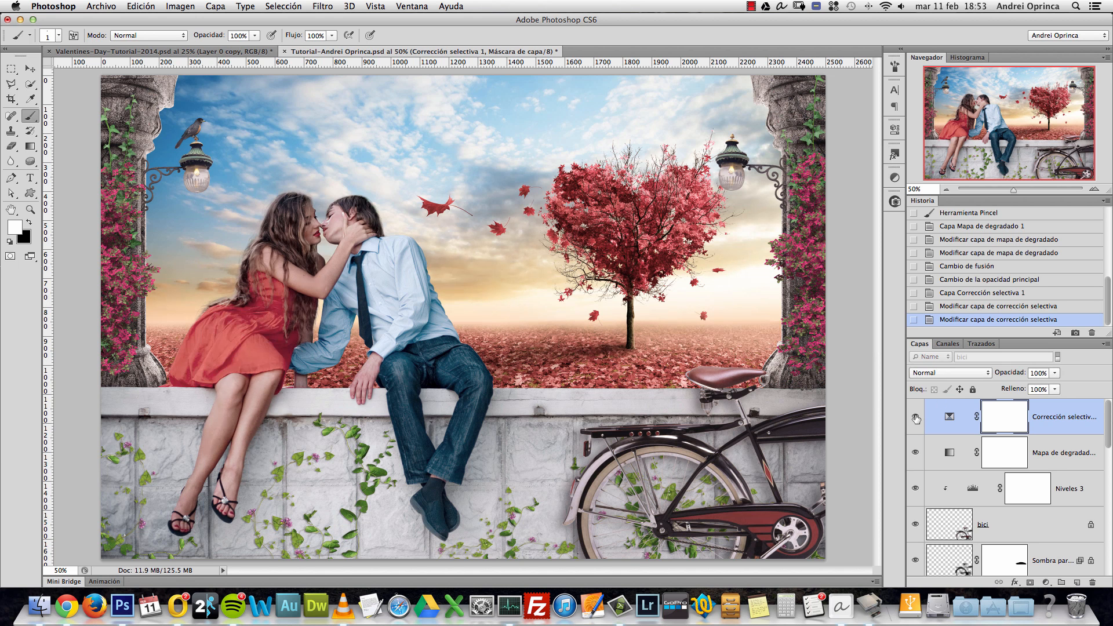
click(915, 417)
click(915, 417)
click(915, 417)
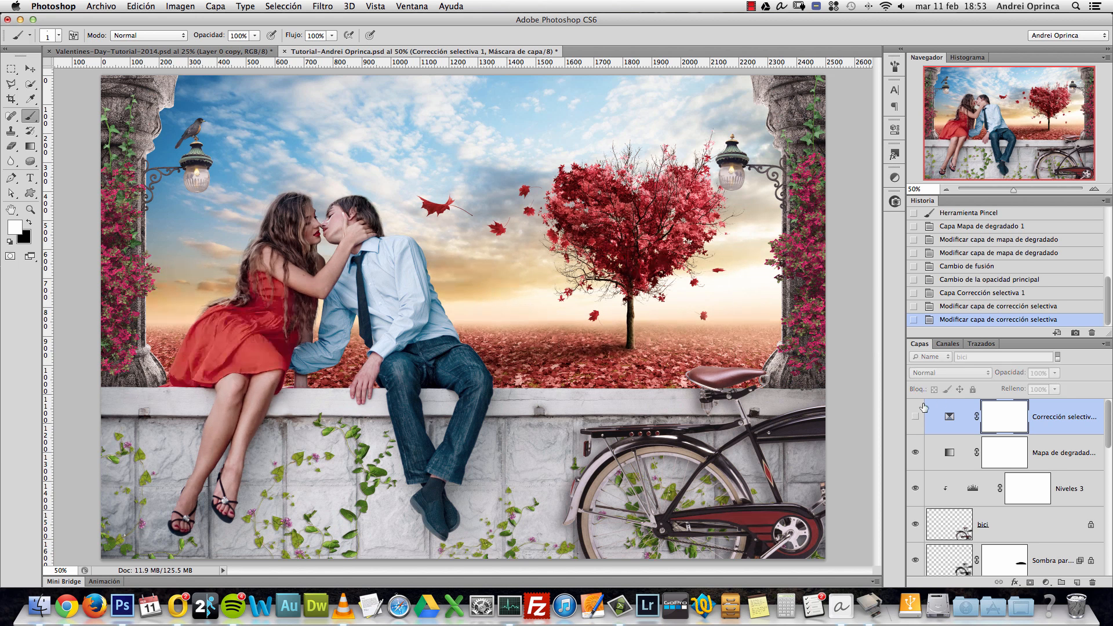
click(916, 417)
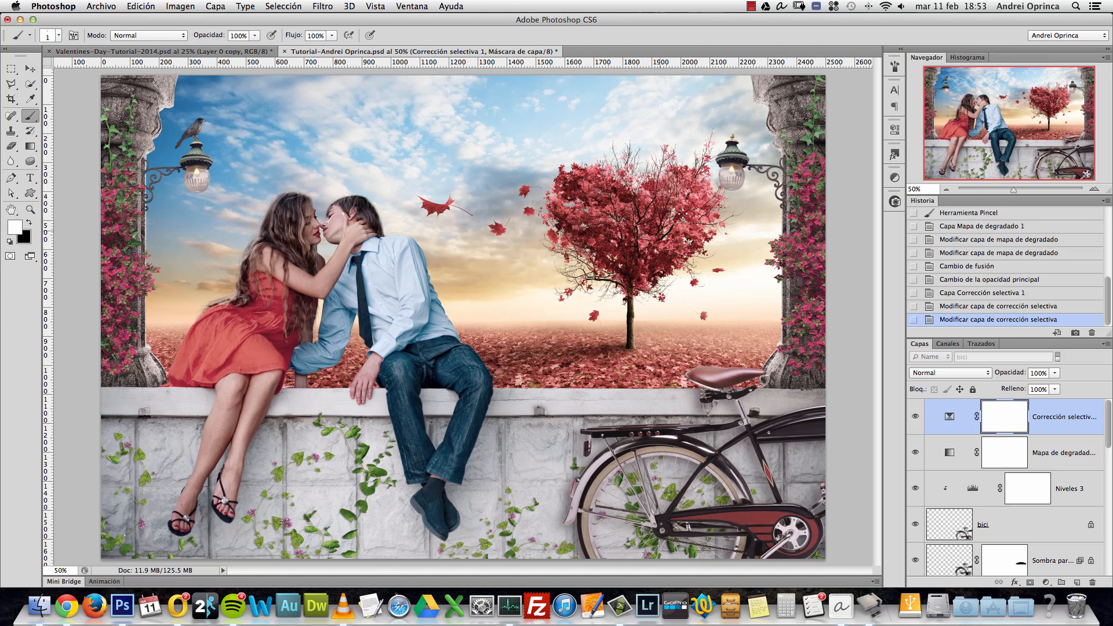
Step: Recheck the composite with the selective colour adjustment hidden and shown again
click(915, 416)
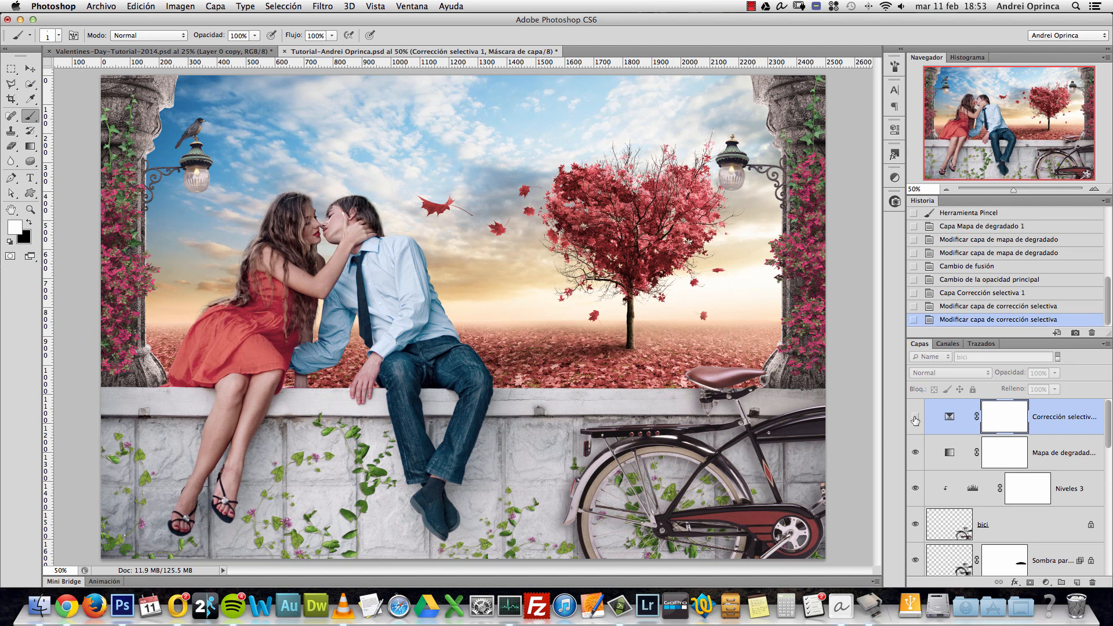
click(916, 416)
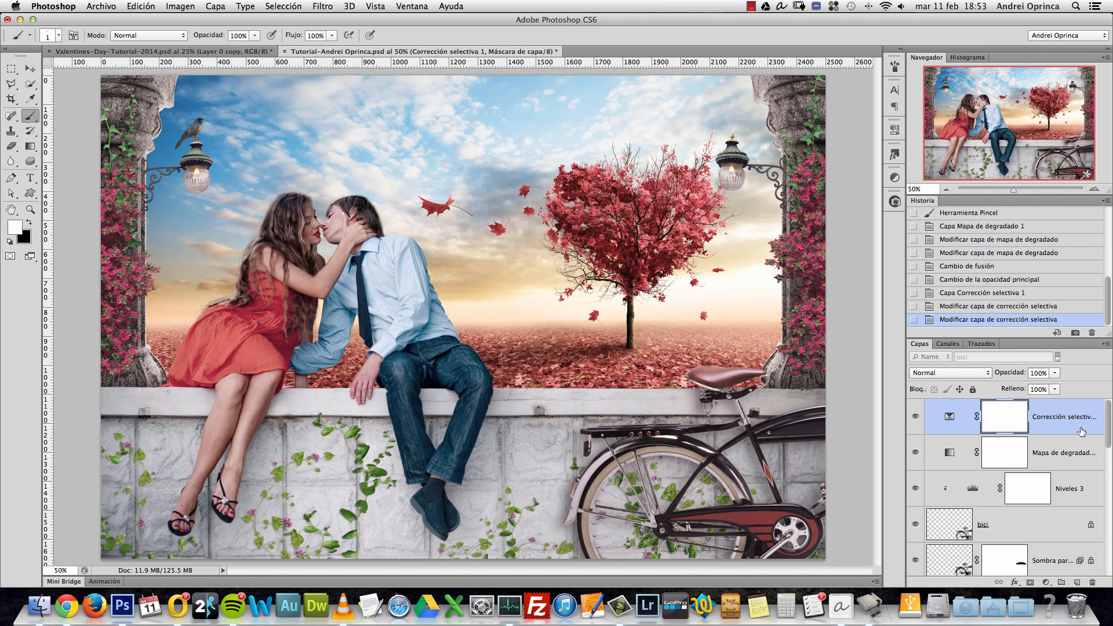
Step: Add a Color uniforme fill layer above the selective colour adjustment, coloured very dark blue-violet #0e0b19
click(1046, 582)
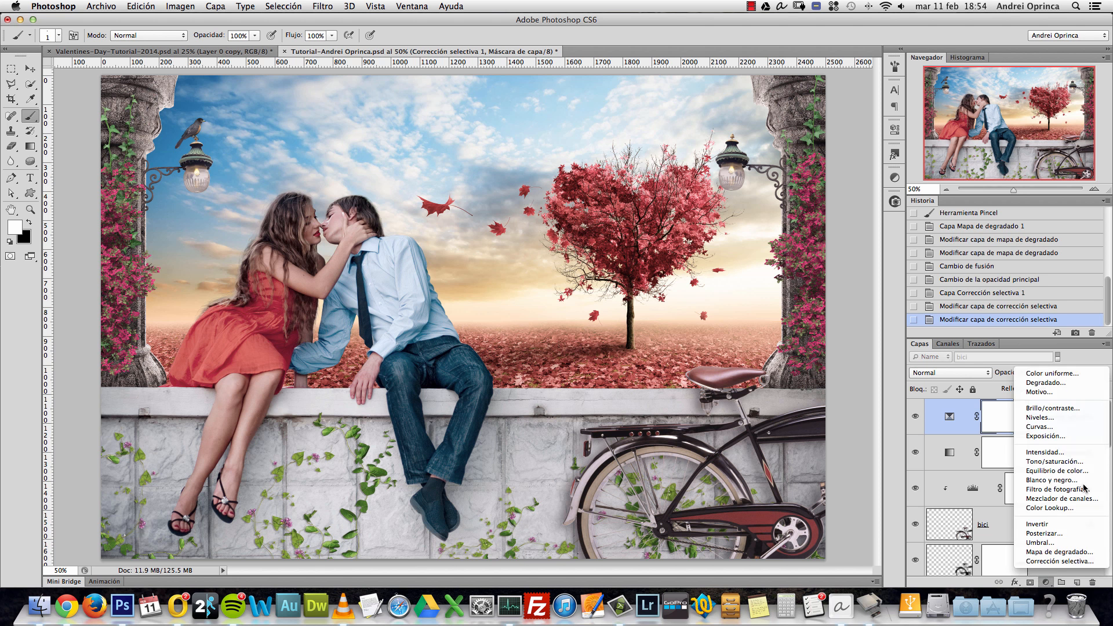
click(1067, 374)
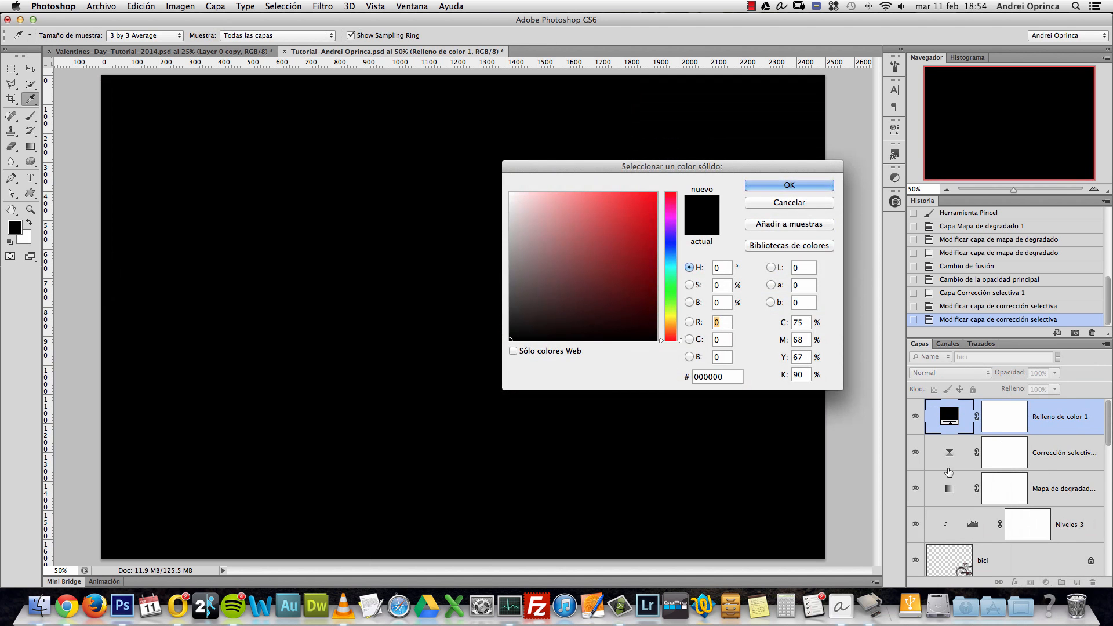
click(626, 250)
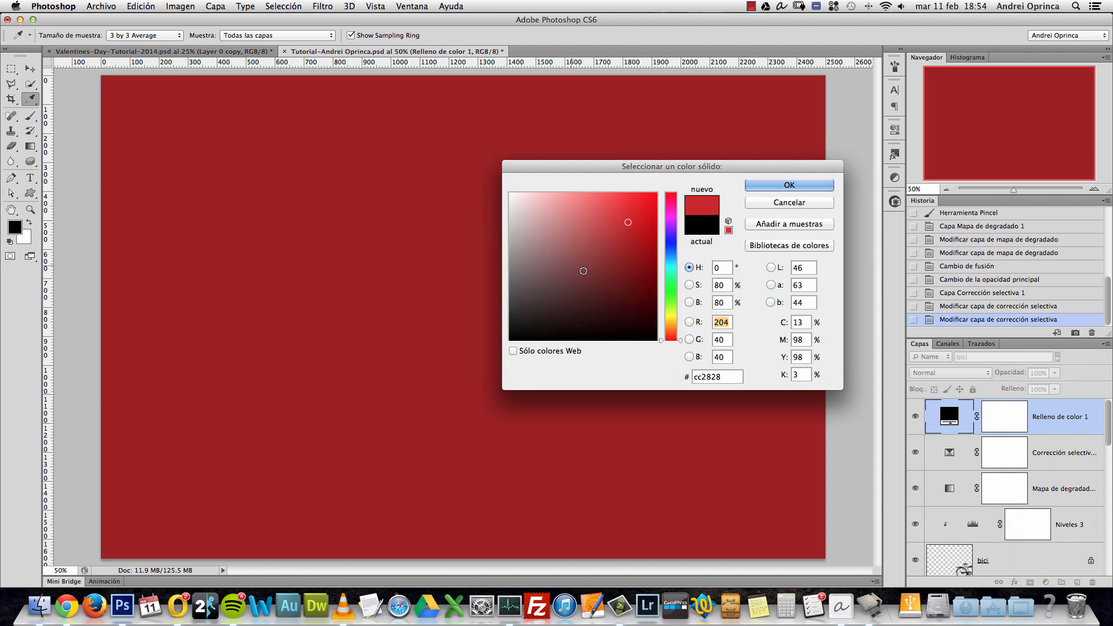
click(587, 270)
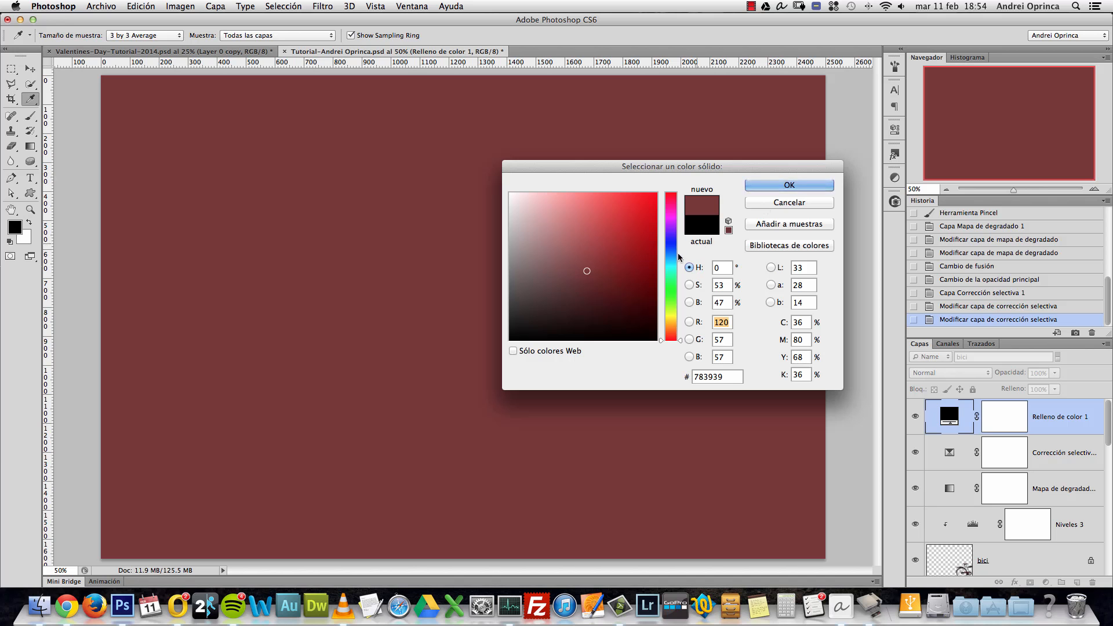
click(673, 234)
drag(672, 234, 673, 236)
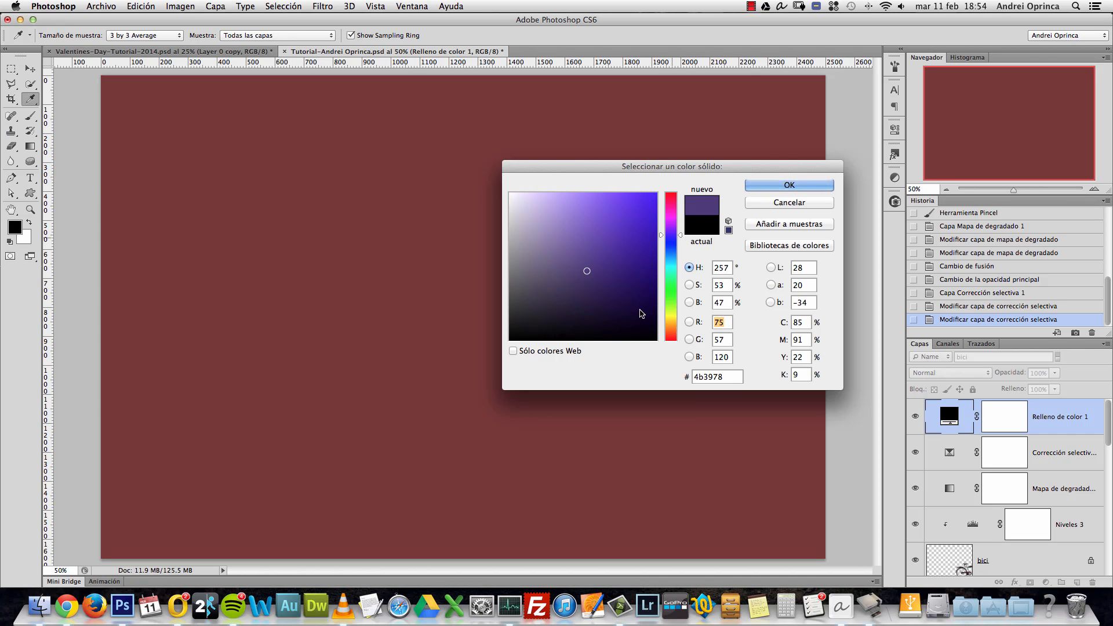
click(579, 326)
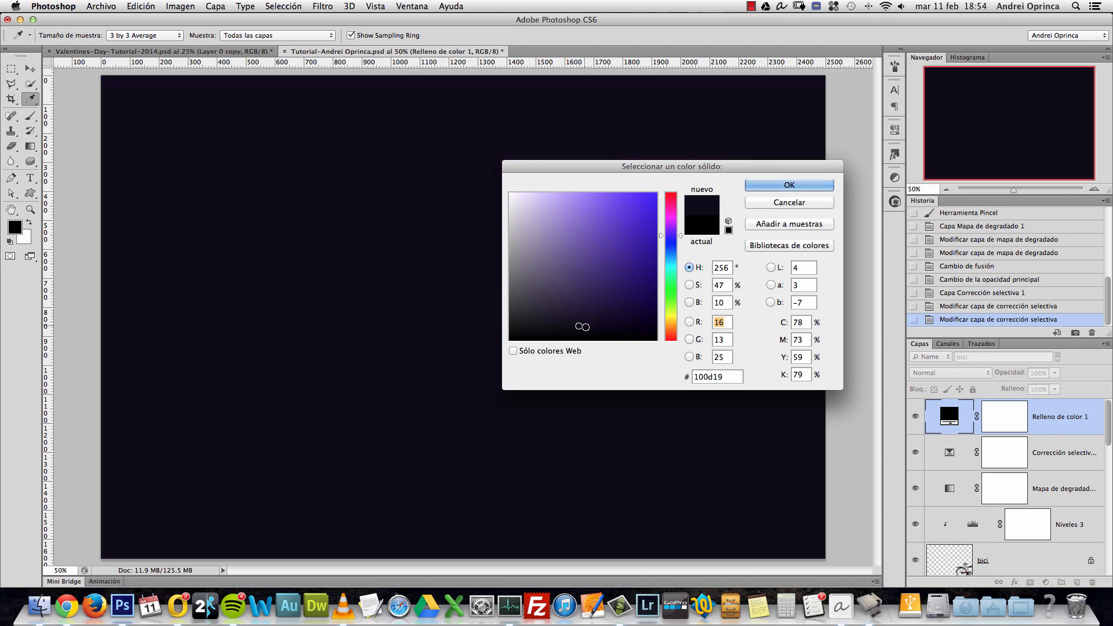
click(589, 328)
drag(597, 325, 595, 325)
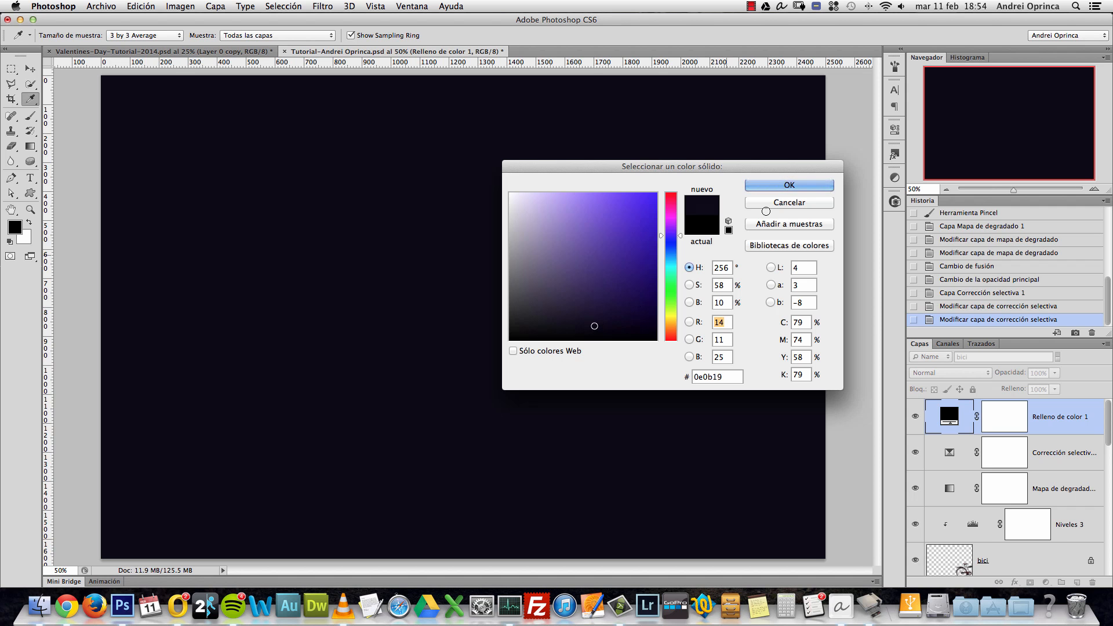
click(785, 184)
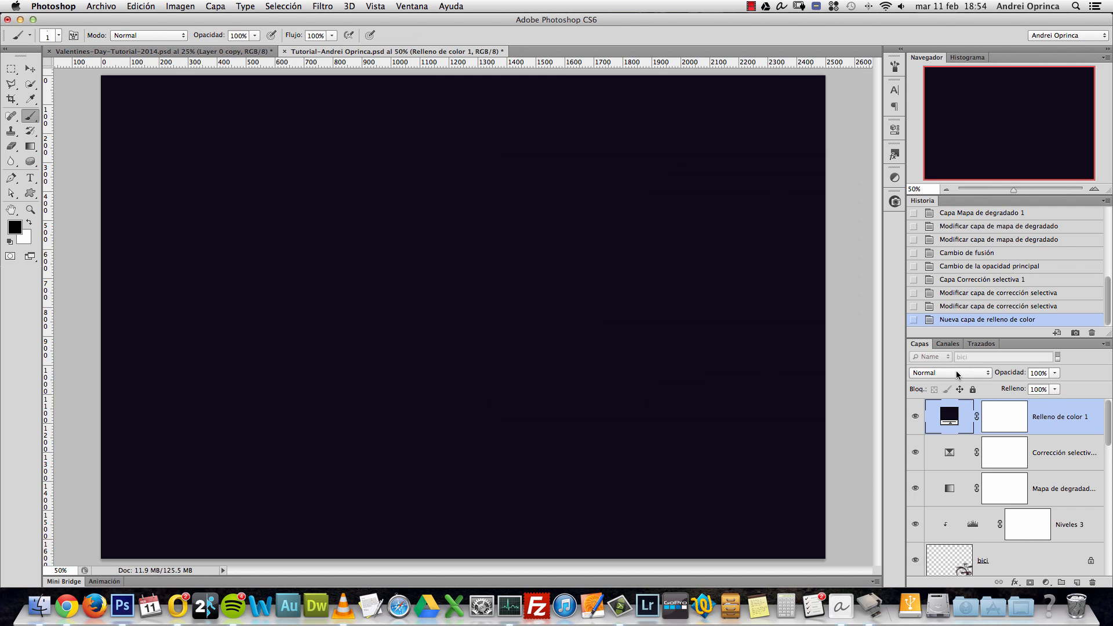
Step: Set the colour fill layer's blend mode to Exclusión and compare the composite with and without it
click(955, 373)
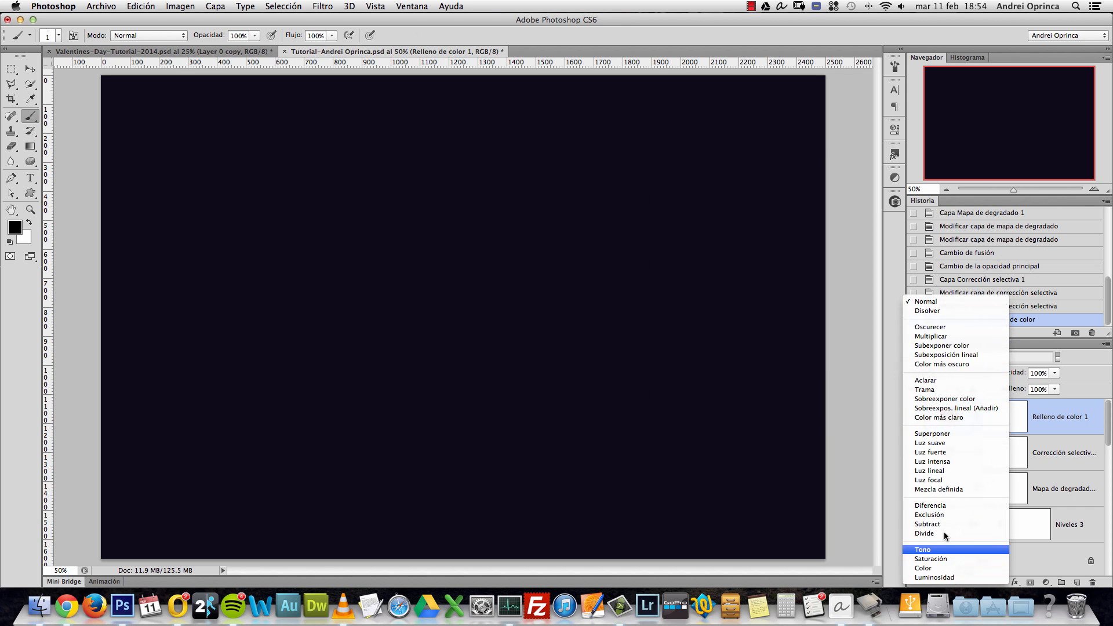
click(938, 516)
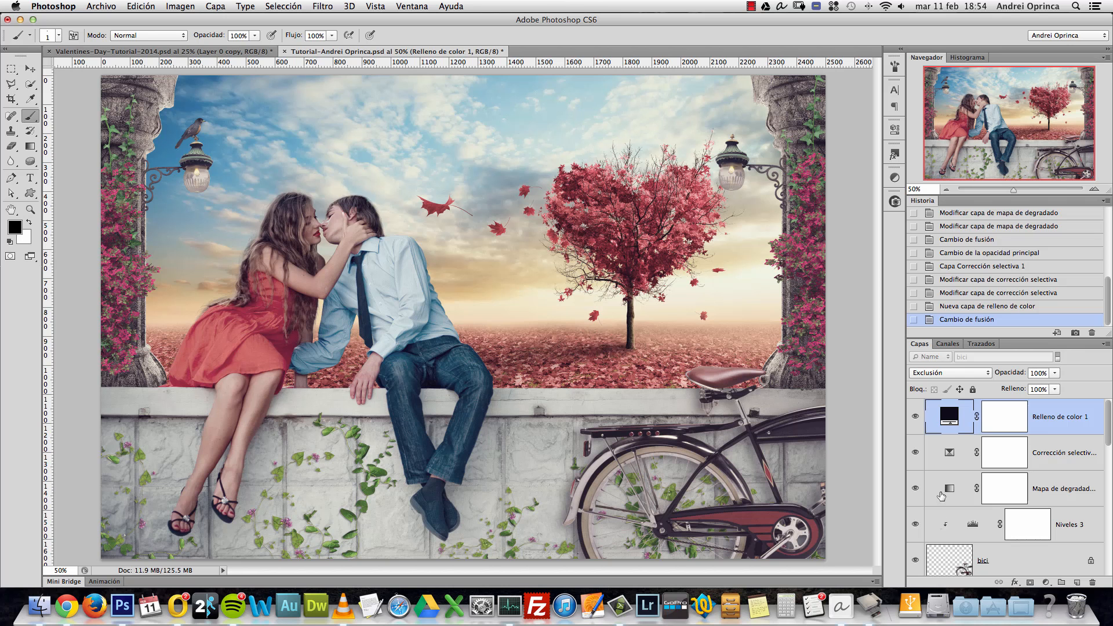
click(916, 416)
click(916, 416)
click(916, 416)
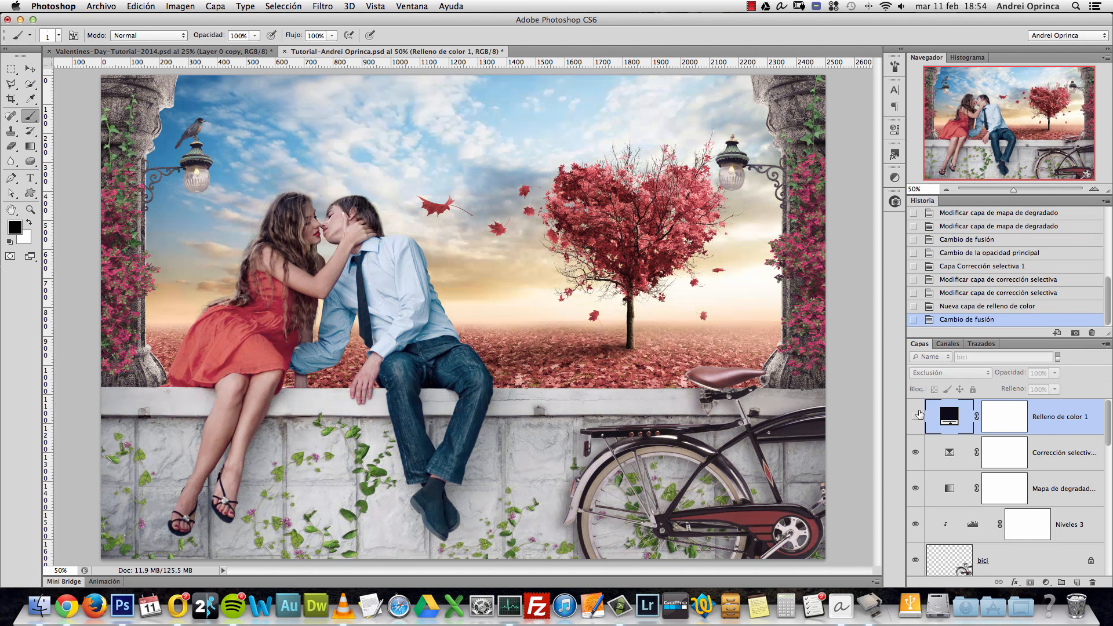
click(917, 417)
click(917, 415)
click(917, 415)
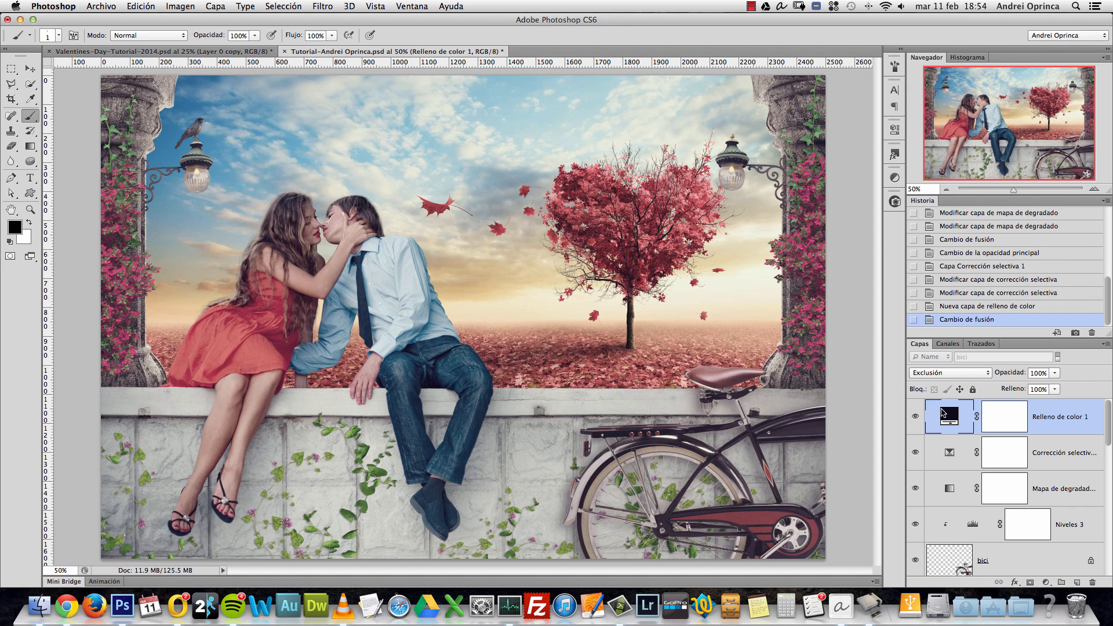
Step: Try bright blue #3632d3, blue #2a27cd and light grey #c2c2c2 as the fill layer's colour to explore the Exclusión effect
double_click(949, 416)
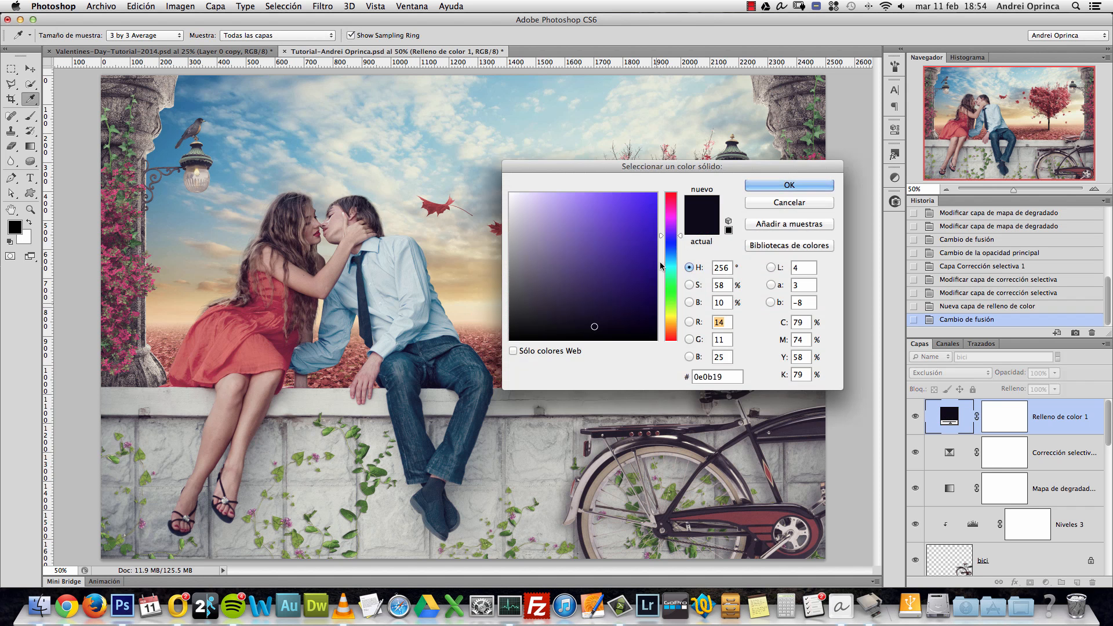
click(621, 218)
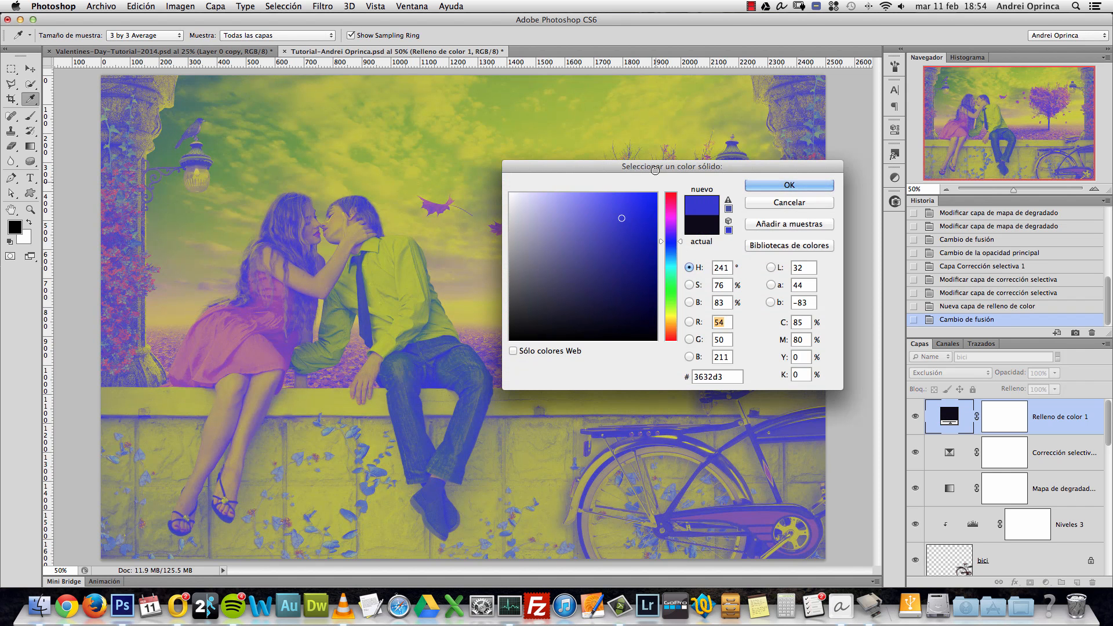
drag(653, 170, 759, 211)
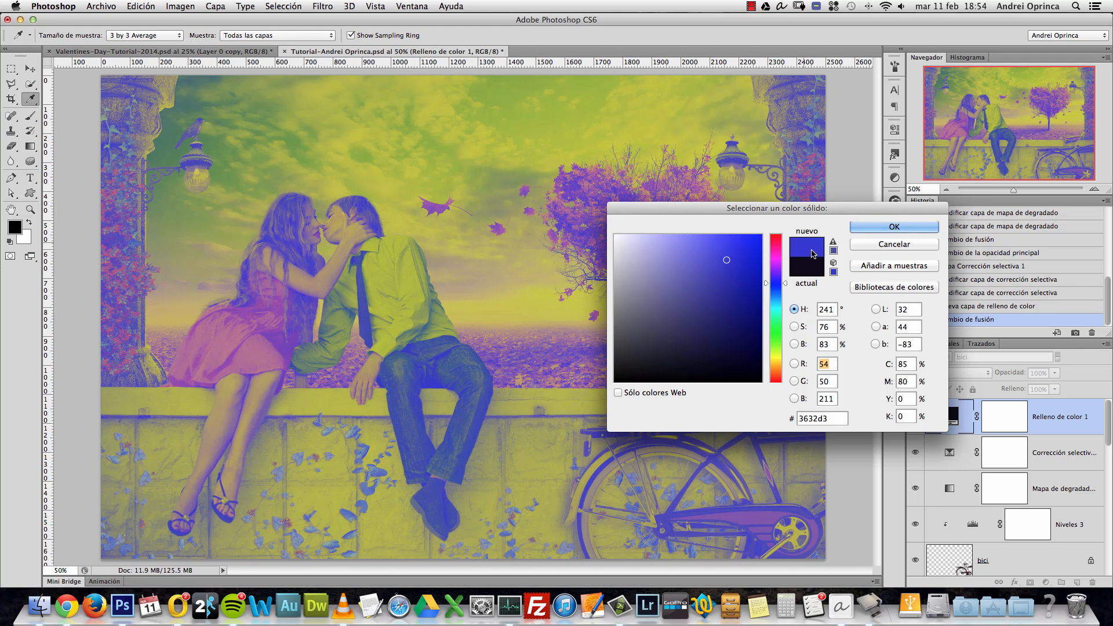
click(734, 263)
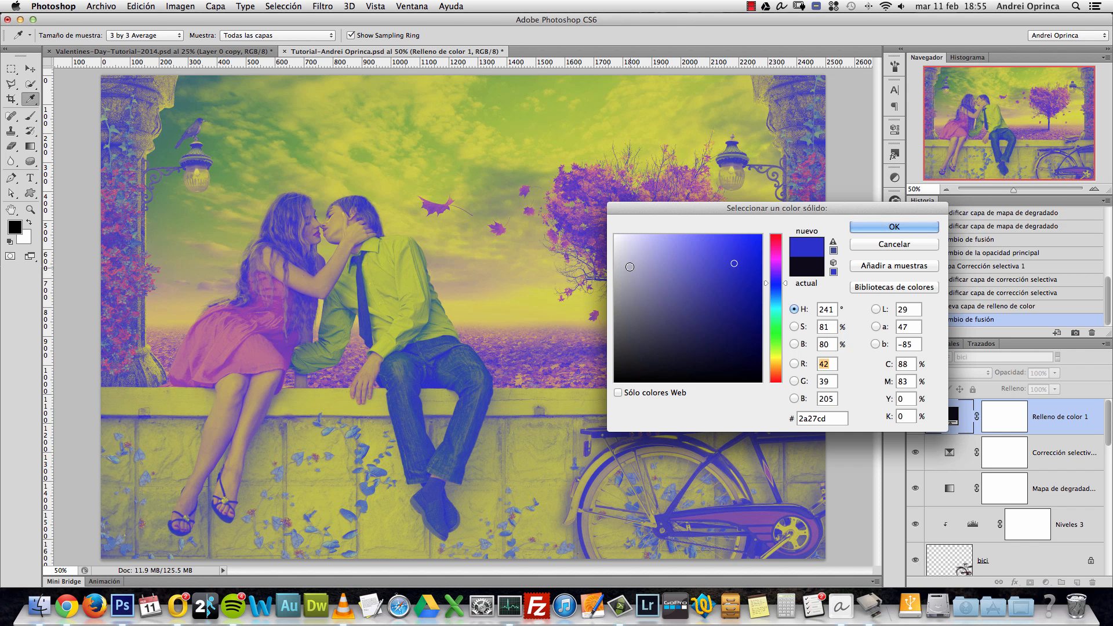
click(597, 269)
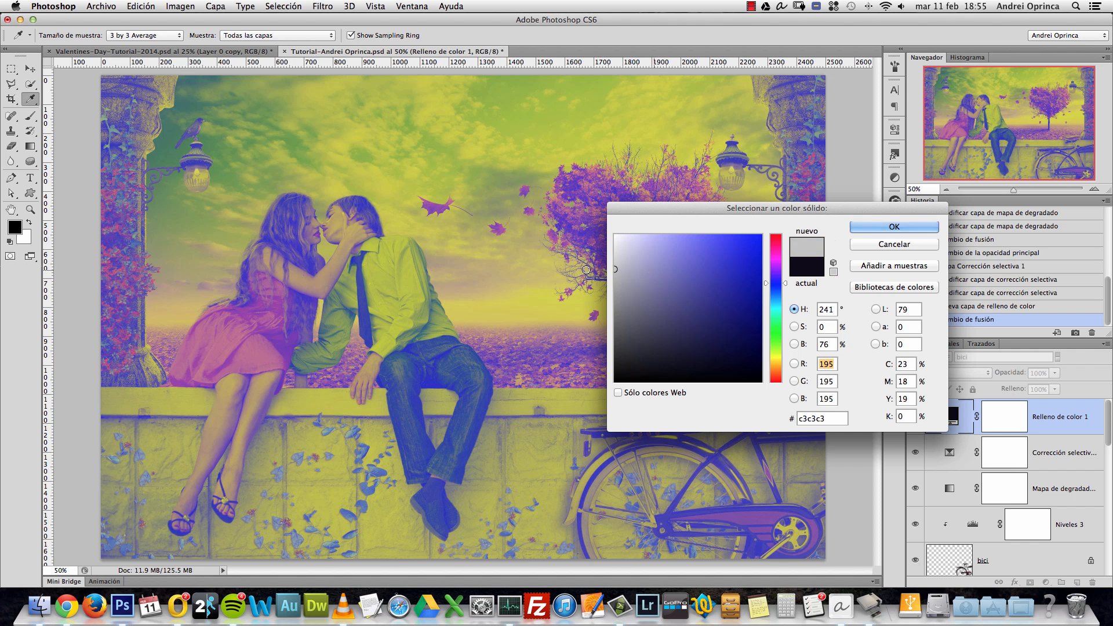
drag(586, 269, 579, 270)
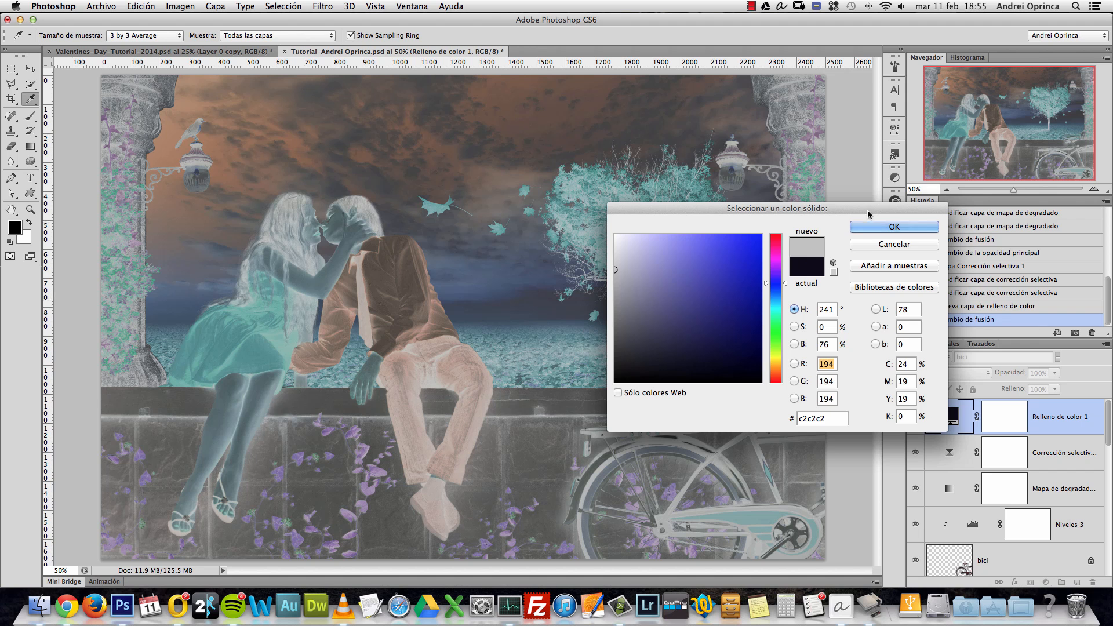
drag(868, 211, 755, 193)
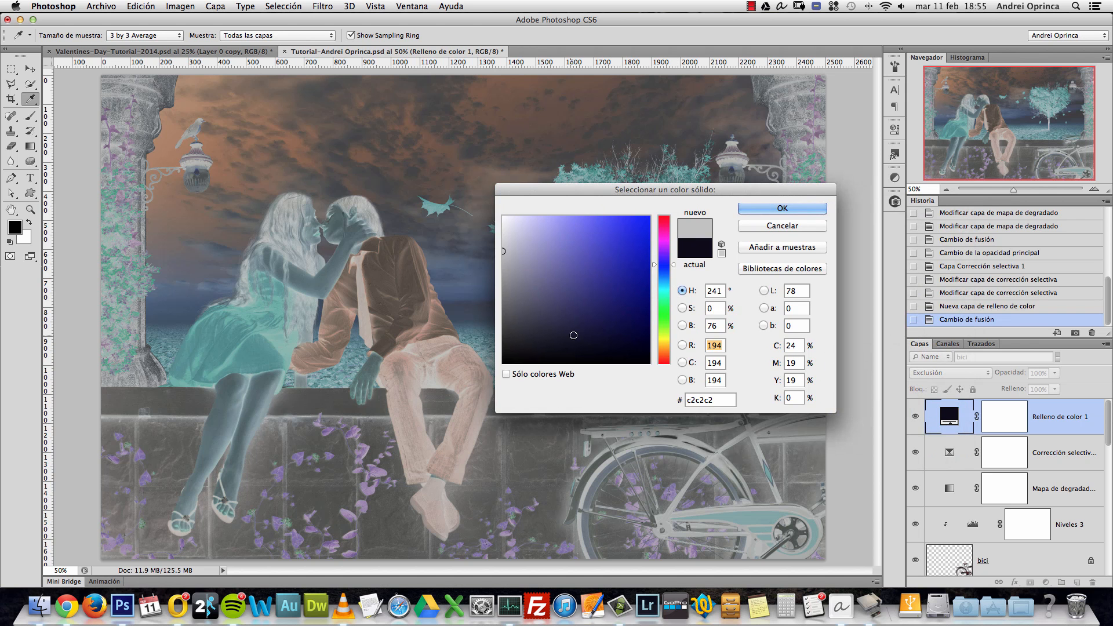
Step: Change the fill layer's colour to a near-black navy blue with hue 241° and apply it
click(577, 344)
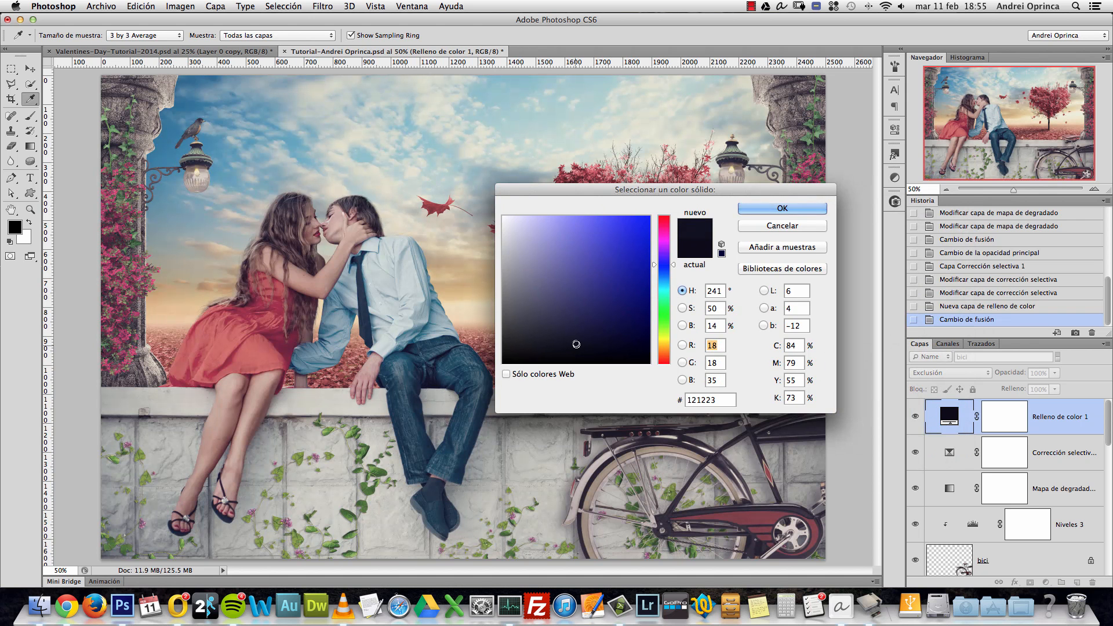
click(583, 343)
drag(580, 351, 582, 370)
drag(742, 193, 751, 138)
click(605, 308)
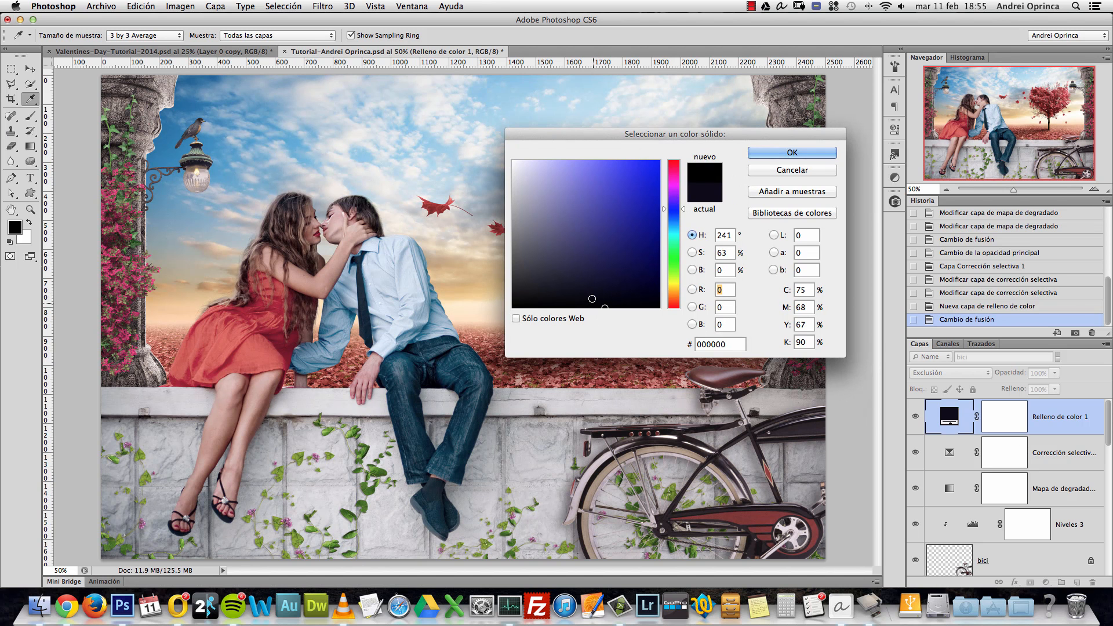
click(594, 297)
click(620, 297)
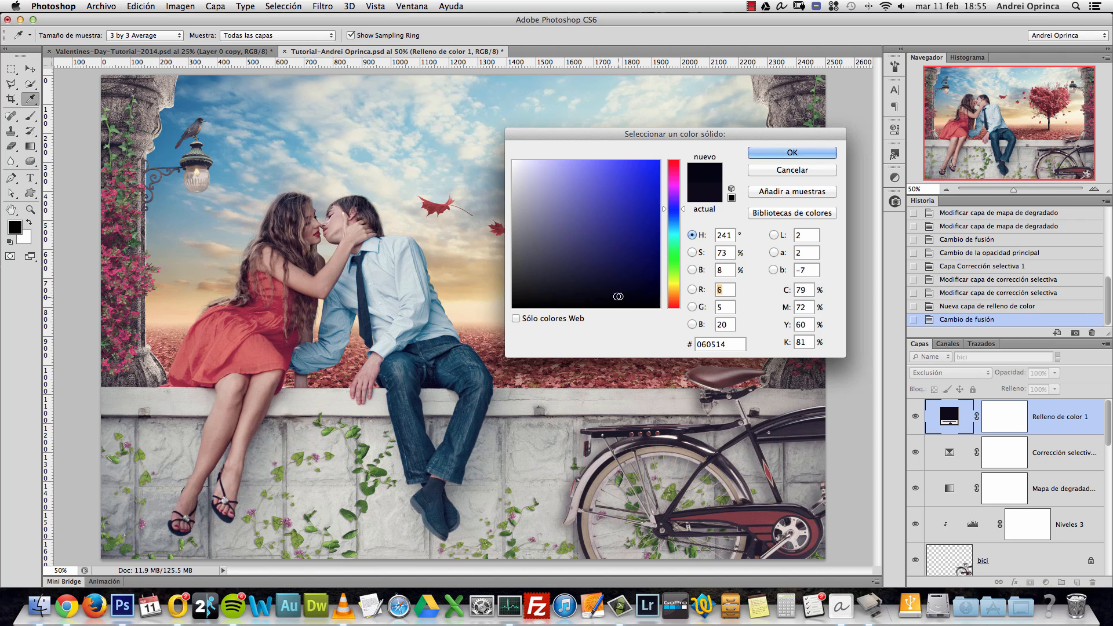
click(615, 292)
click(790, 154)
Step: Compare the composite with and without the recoloured Exclusión fill layer
click(916, 416)
click(917, 417)
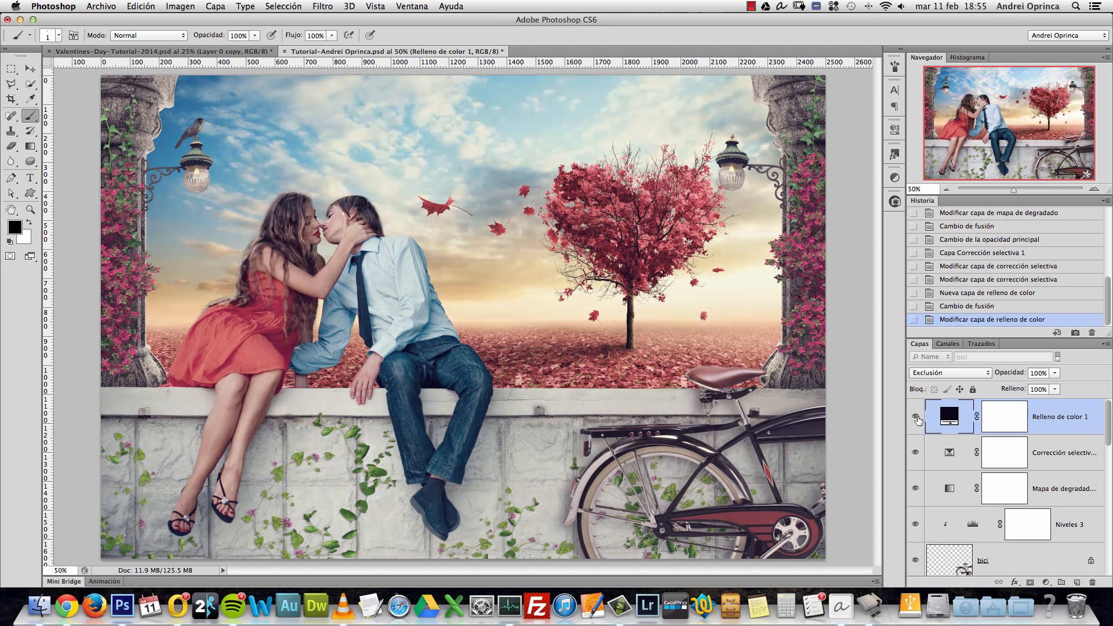
click(916, 417)
click(917, 417)
Step: Add an Equilibrio de color adjustment above the fill layer and set Sombras to Cian–Rojo 10 and Amarillo–Azul 2
click(1046, 582)
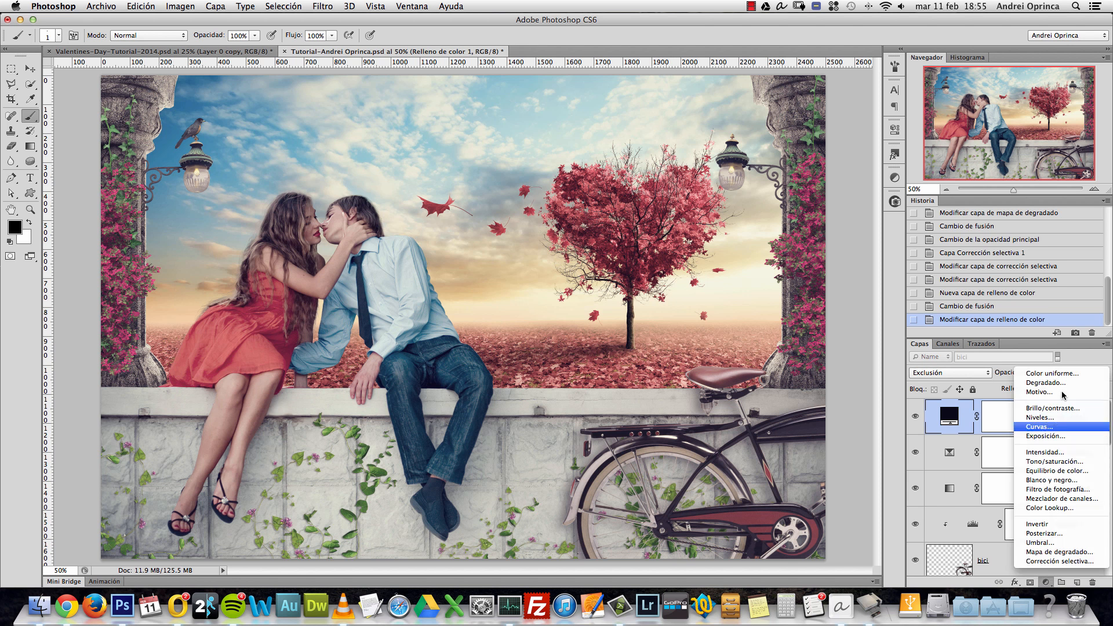
click(1068, 471)
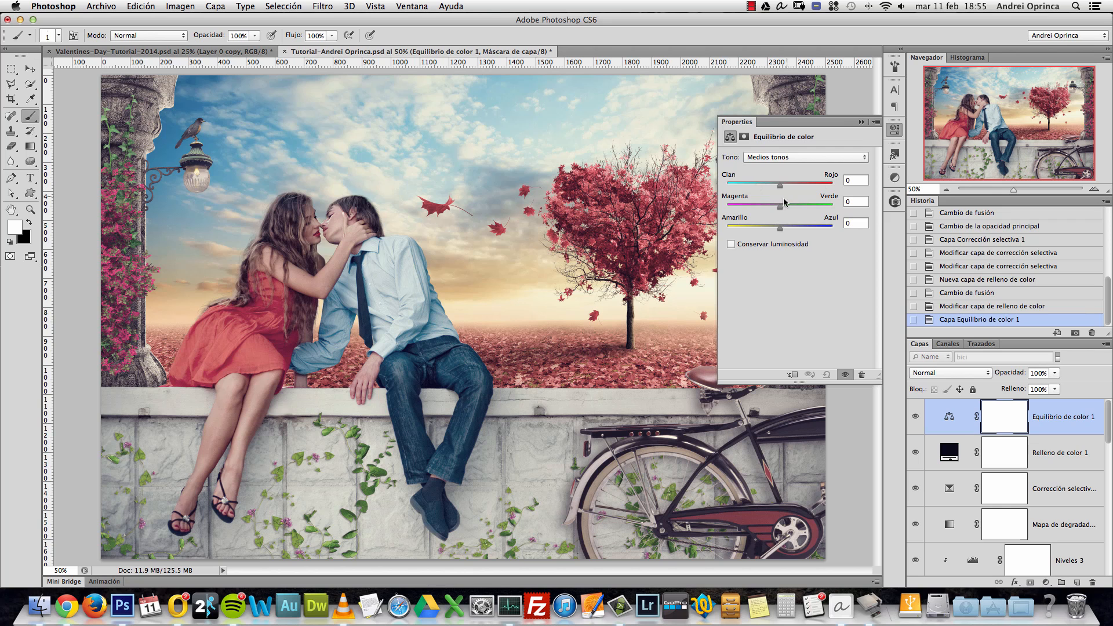
click(791, 157)
click(792, 157)
click(793, 157)
click(793, 147)
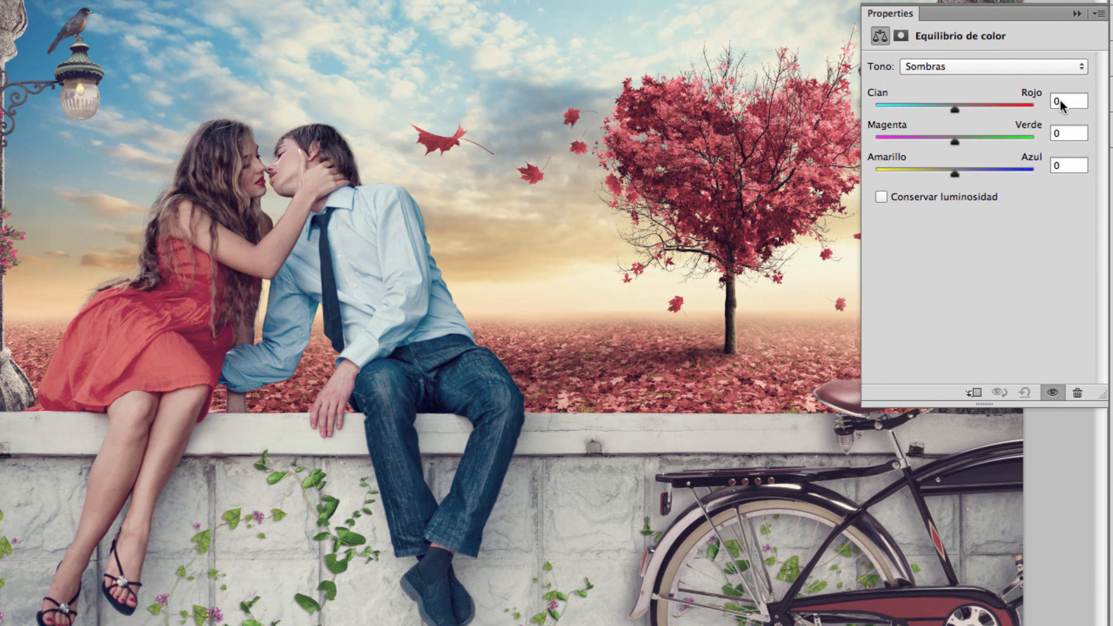
text(10)
key(Tab)
key(Tab)
text(2)
click(887, 196)
click(891, 193)
Step: Set Medios tonos in the colour balance to Cian–Rojo -5, Magenta–Verde -9 and Amarillo–Azul -10
click(969, 66)
click(963, 81)
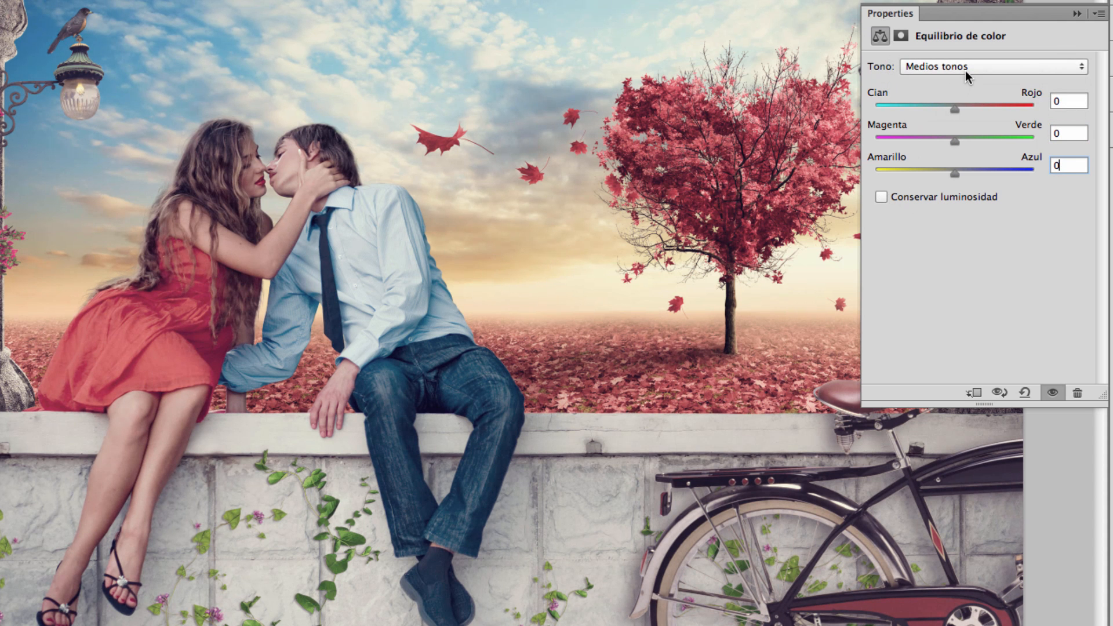
text(-5)
key(Return)
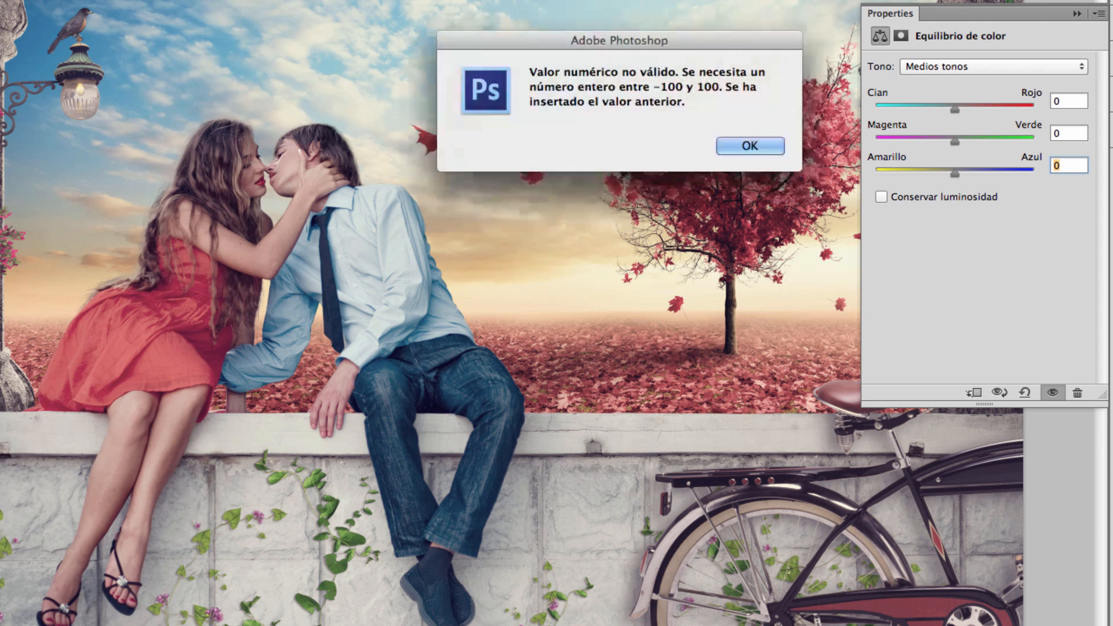
key(Return)
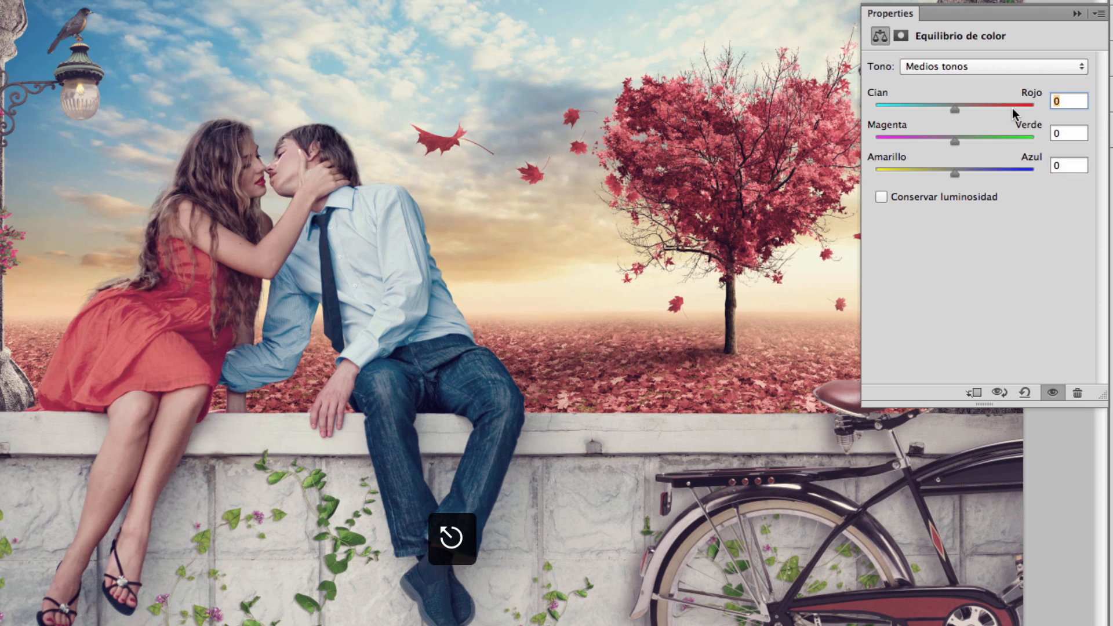
text(-5)
key(Tab)
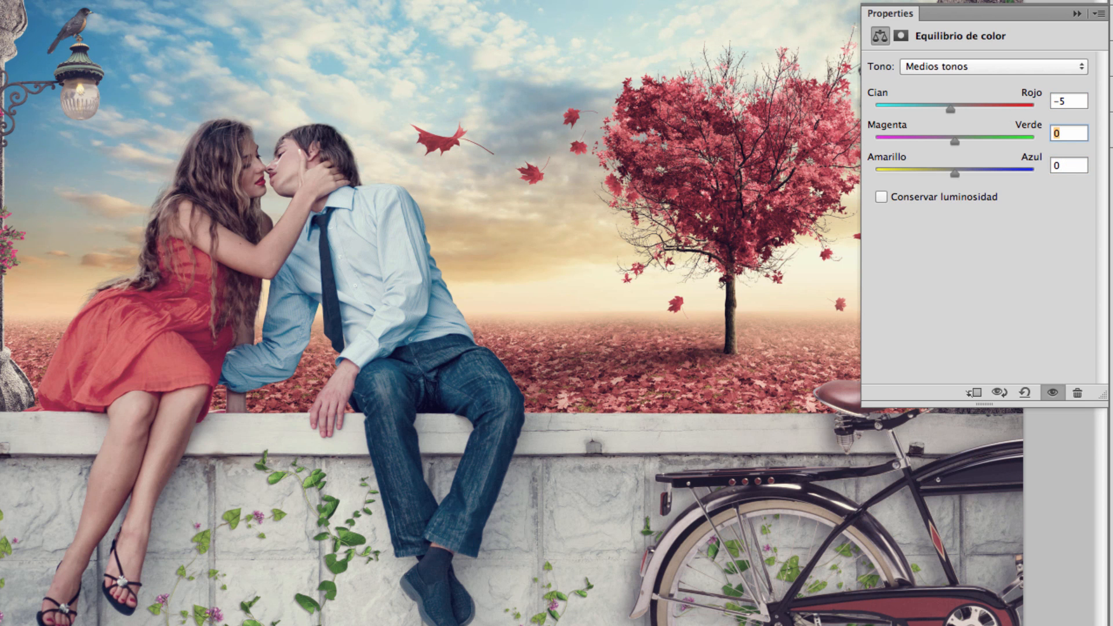
text(-9)
key(Tab)
text(-10)
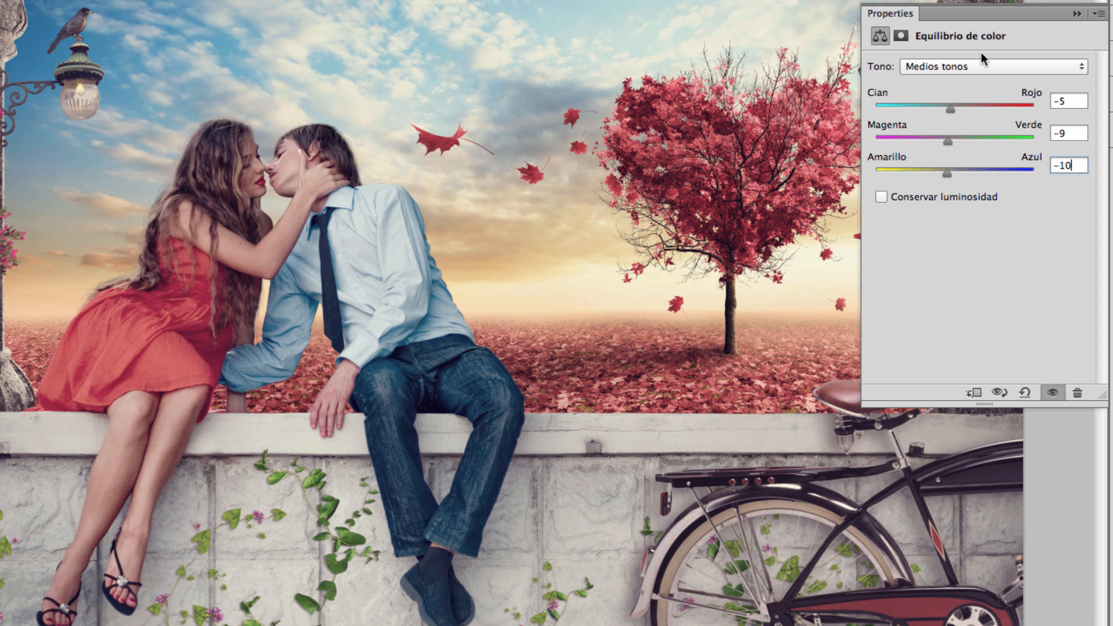
Step: Set Iluminaciones in the colour balance to Cian–Rojo 11, Magenta–Verde 7 and Amarillo–Azul -10
click(974, 67)
click(964, 76)
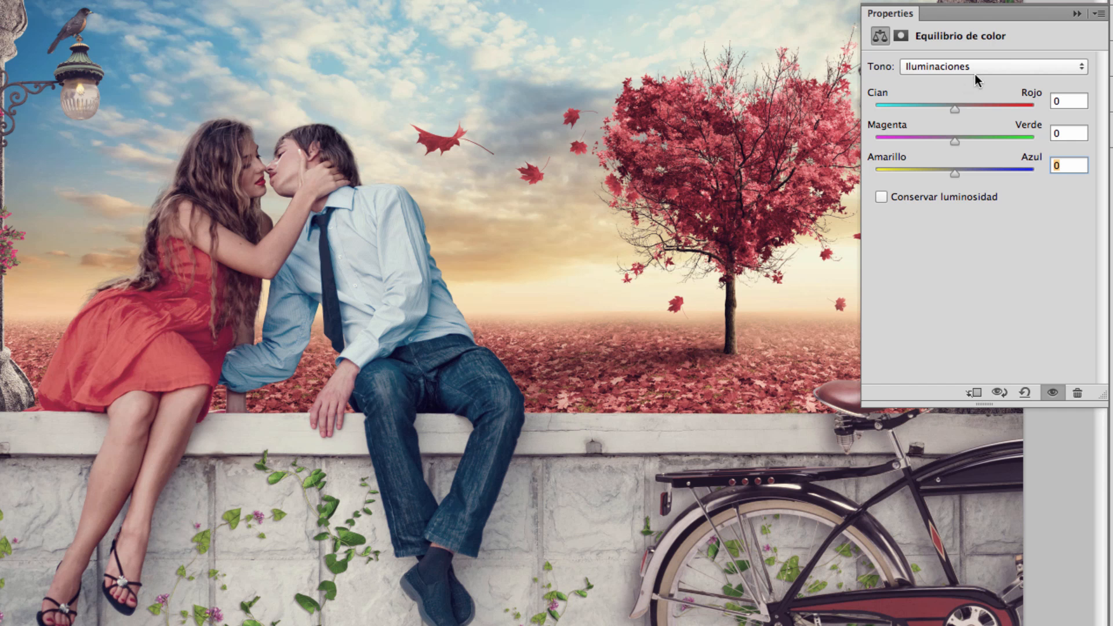
click(1061, 101)
text(11)
key(Tab)
text(7)
key(Tab)
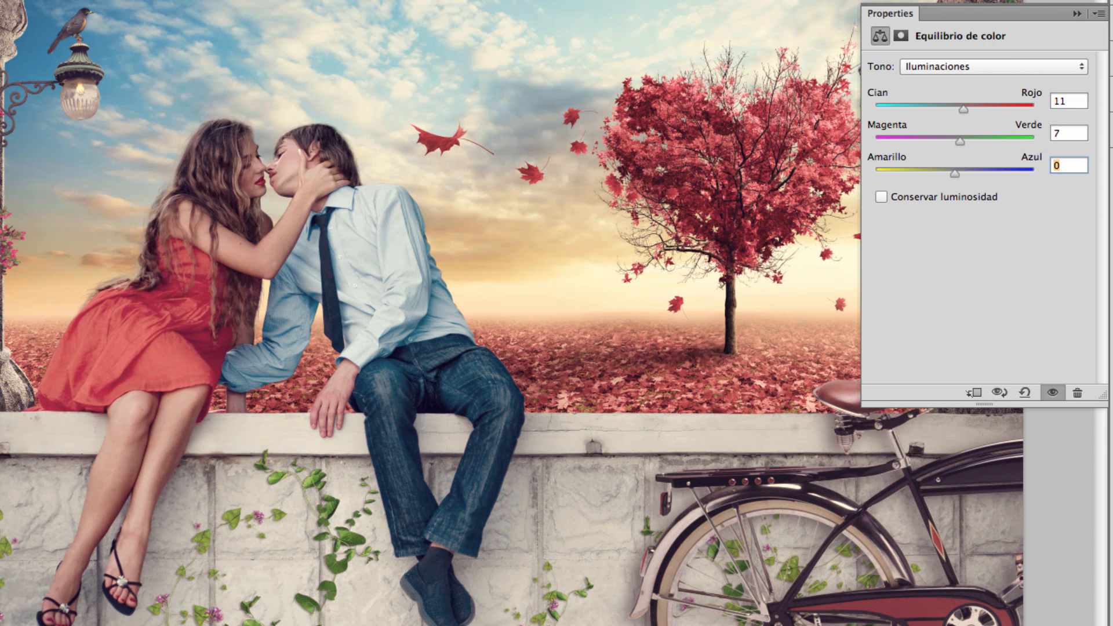
text(-10)
double_click(1069, 165)
mouse_move(945, 174)
mouse_down()
mouse_move(927, 172)
mouse_move(951, 169)
mouse_up()
text(-10)
click(1077, 14)
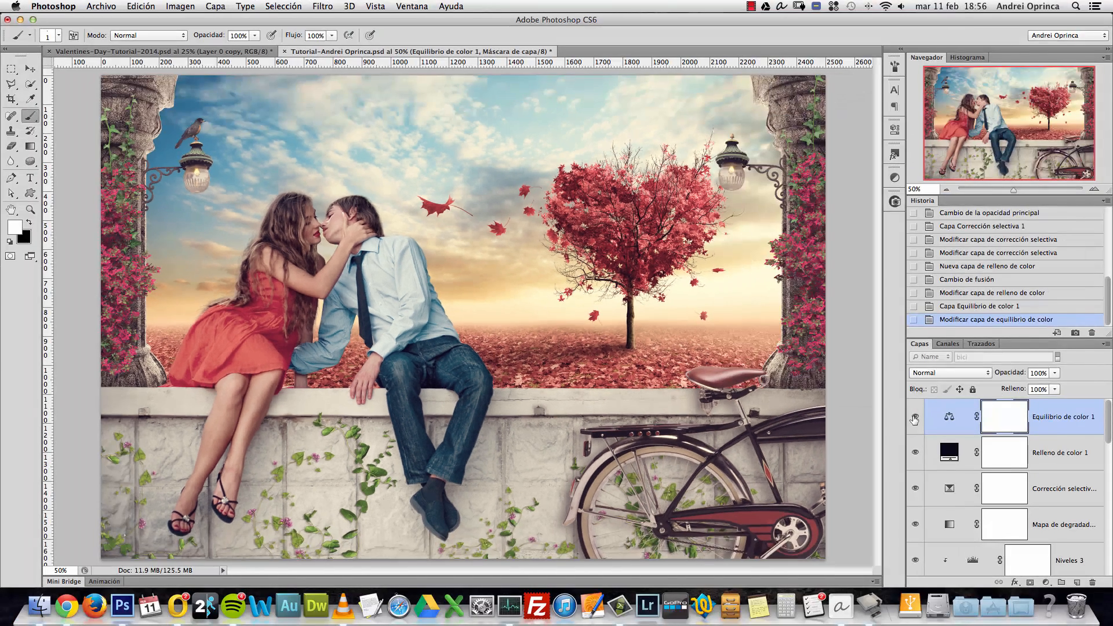
Step: Compare the composite with and without the Equilibrio de color adjustment layer
click(915, 418)
click(914, 418)
click(914, 418)
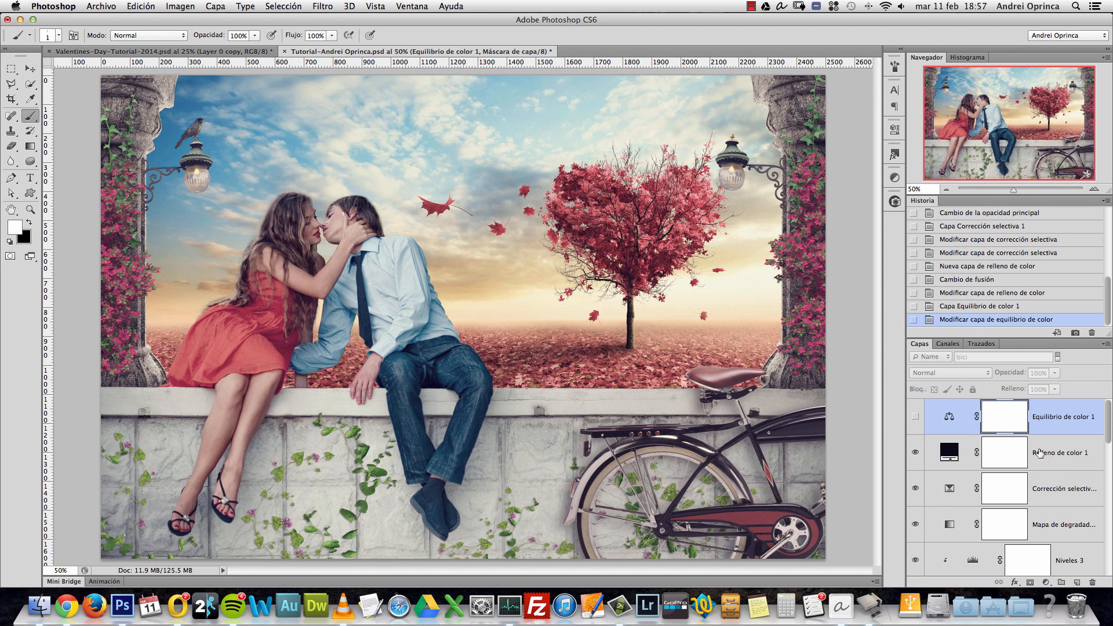
click(916, 416)
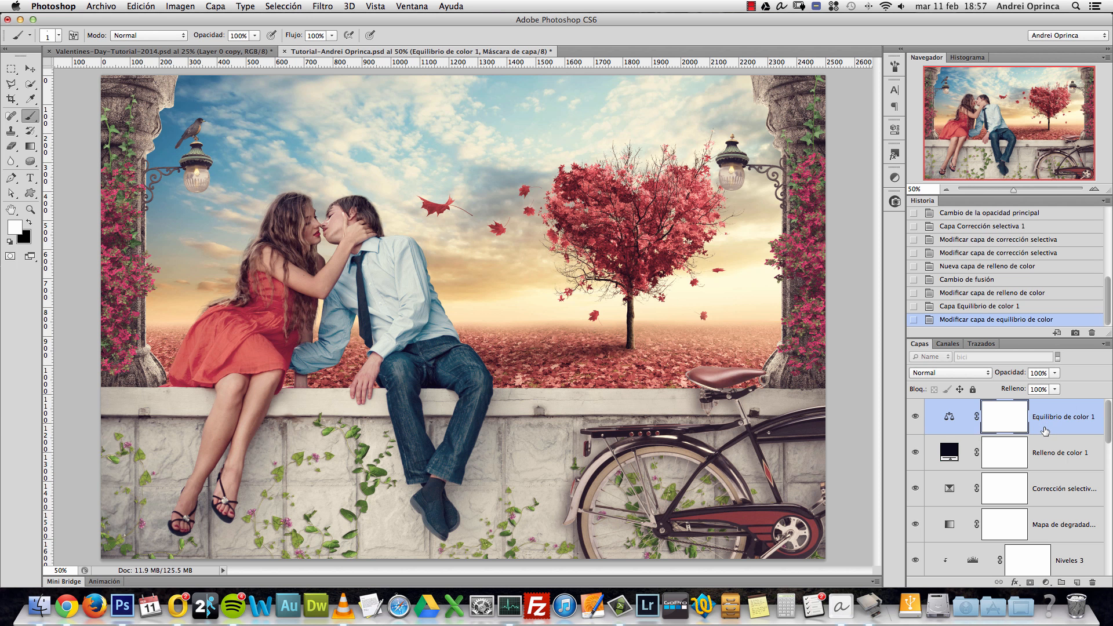
Step: Stamp all visible layers into a new layer at the top of the stack and compare the composite with and without it
key(alt+shift+super+e)
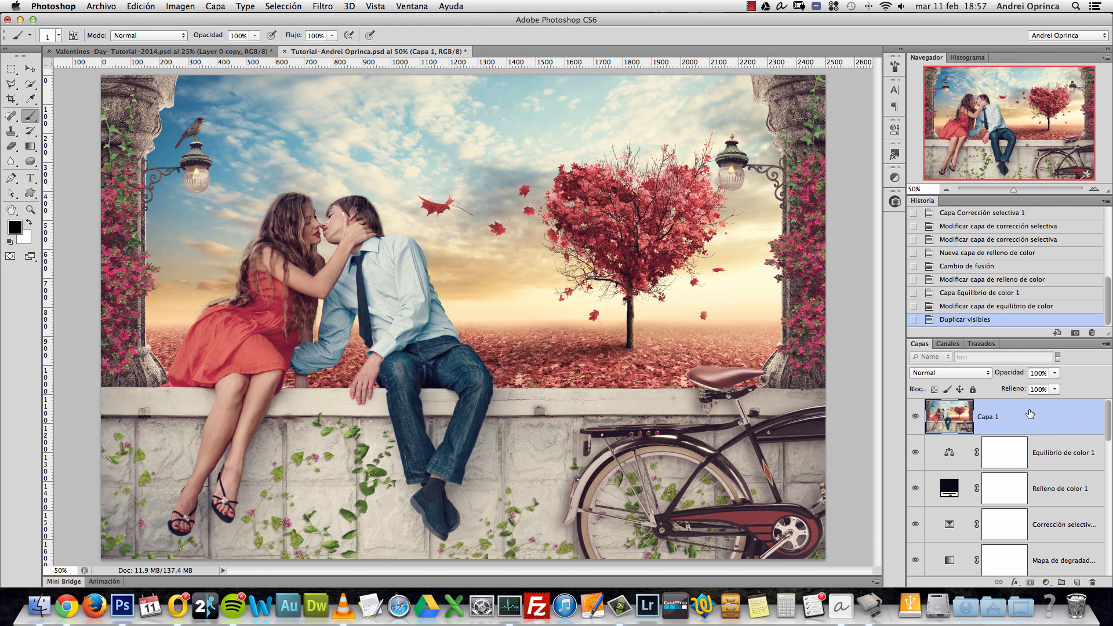
click(915, 419)
click(914, 419)
click(915, 420)
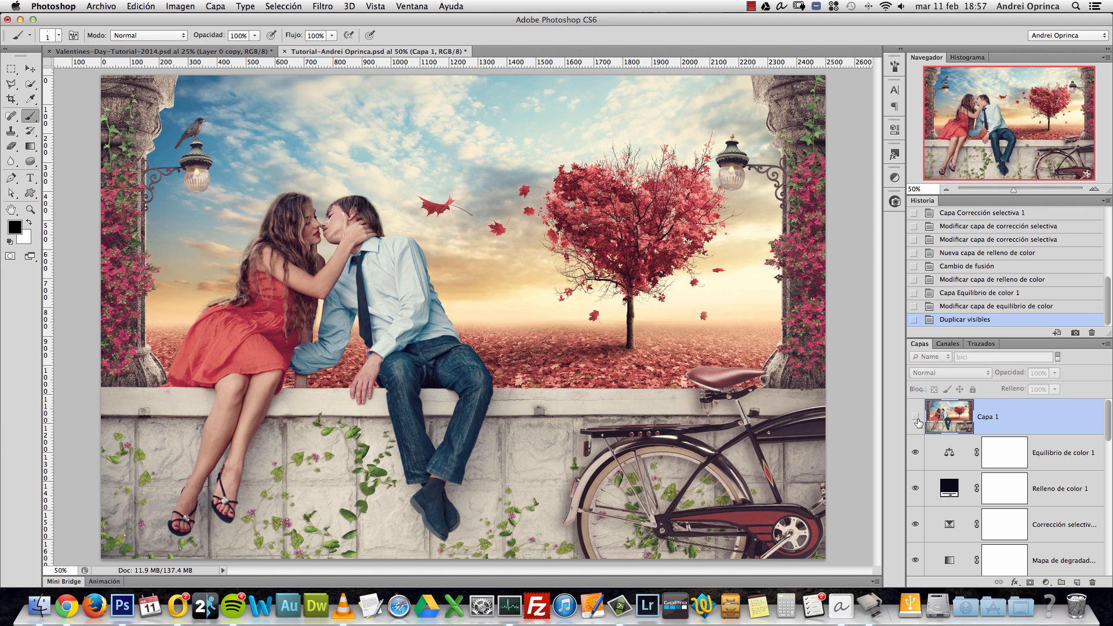
click(916, 420)
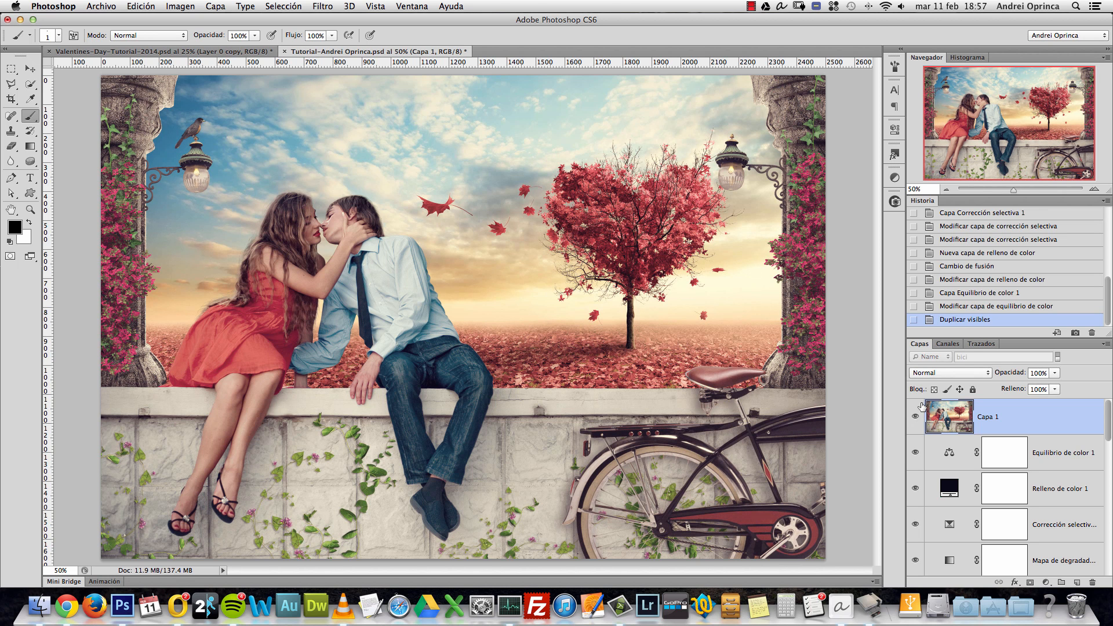
Step: Rename the stamped layer final 1 and convert it into a smart object
double_click(995, 419)
text(final)
key(Return)
right_click(1061, 417)
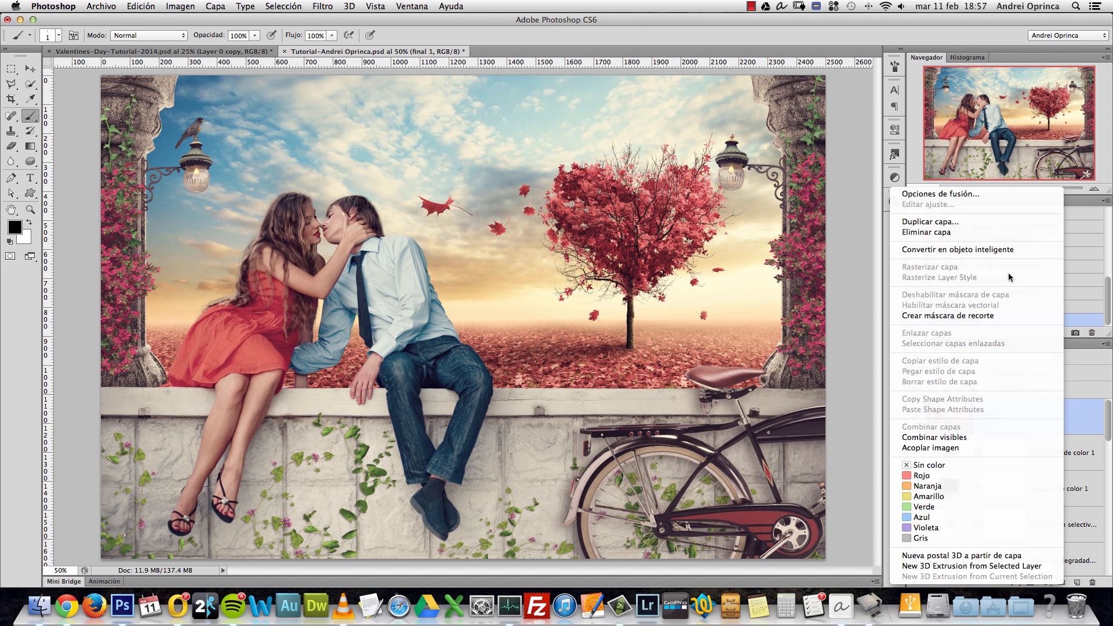
click(1012, 250)
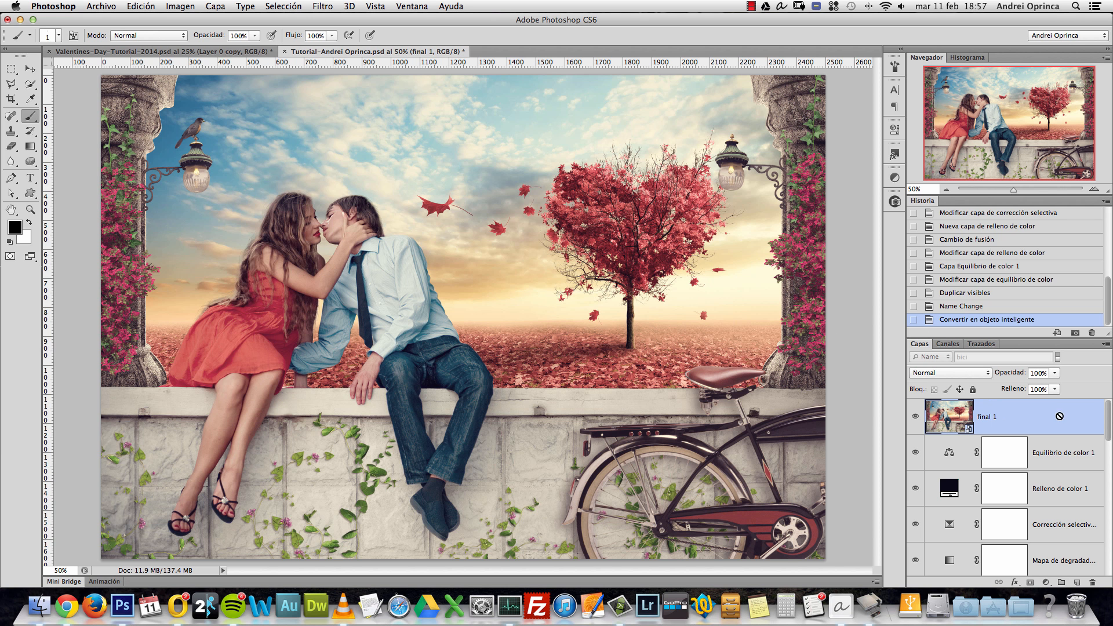
Step: Start the Lighting Effects filter on the final 1 smart object and set the spot light's Haz de luz to 39
click(320, 9)
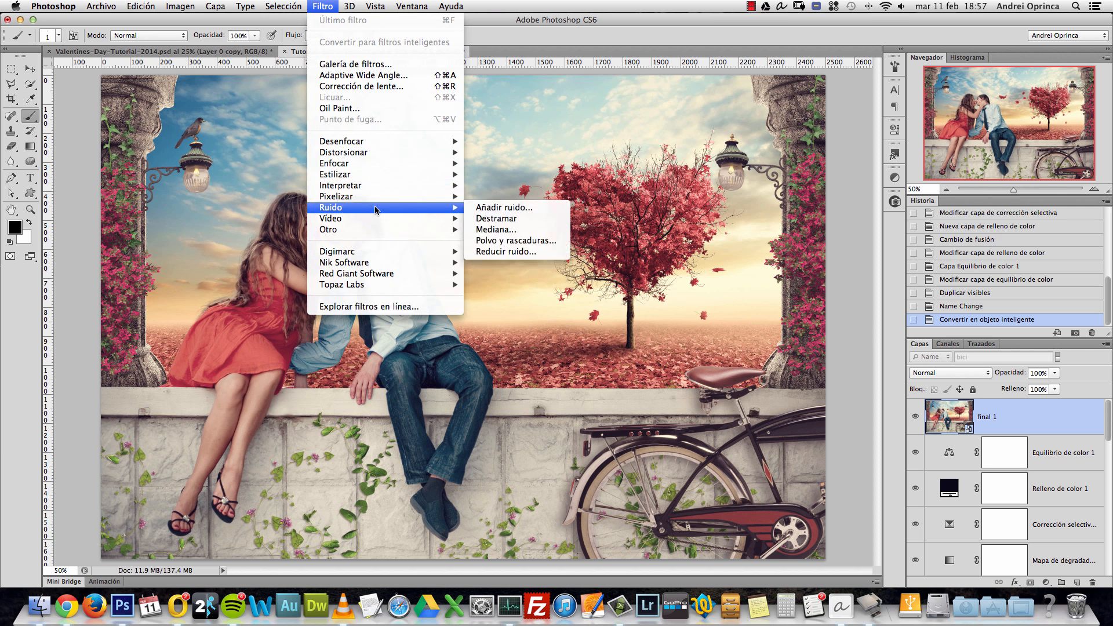
mouse_move(402, 185)
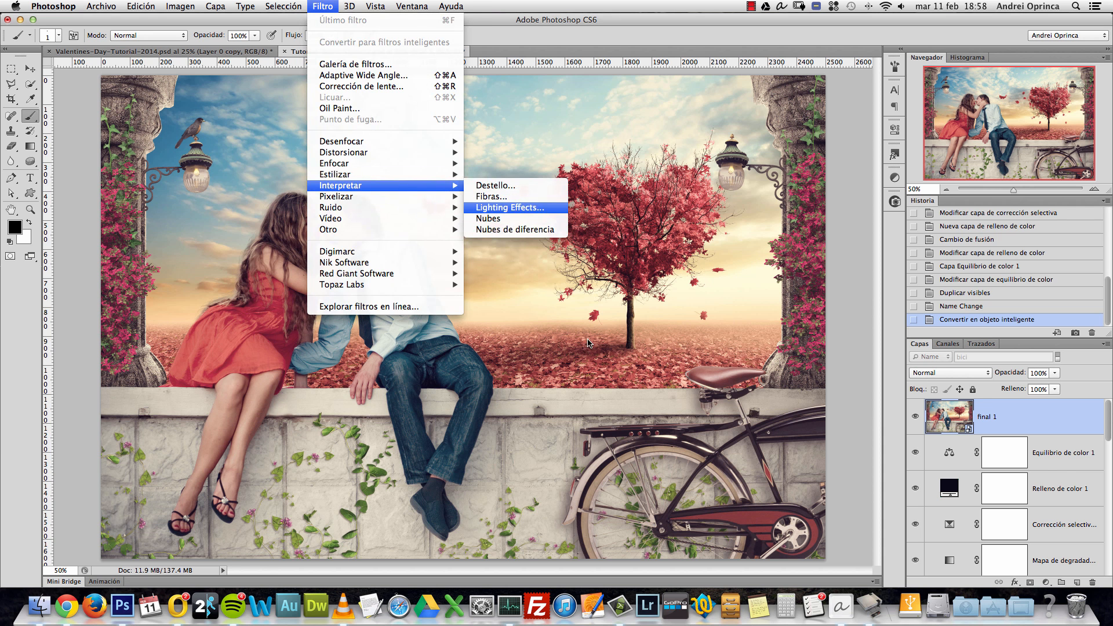
key(Return)
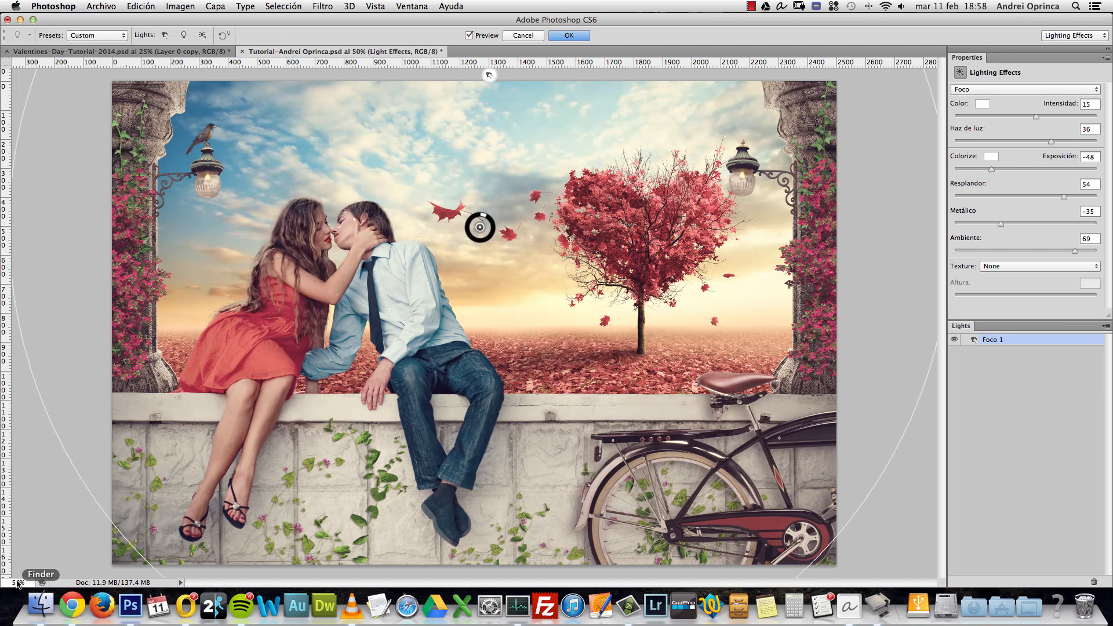
key(alt)
scroll(15, 563, down, 5)
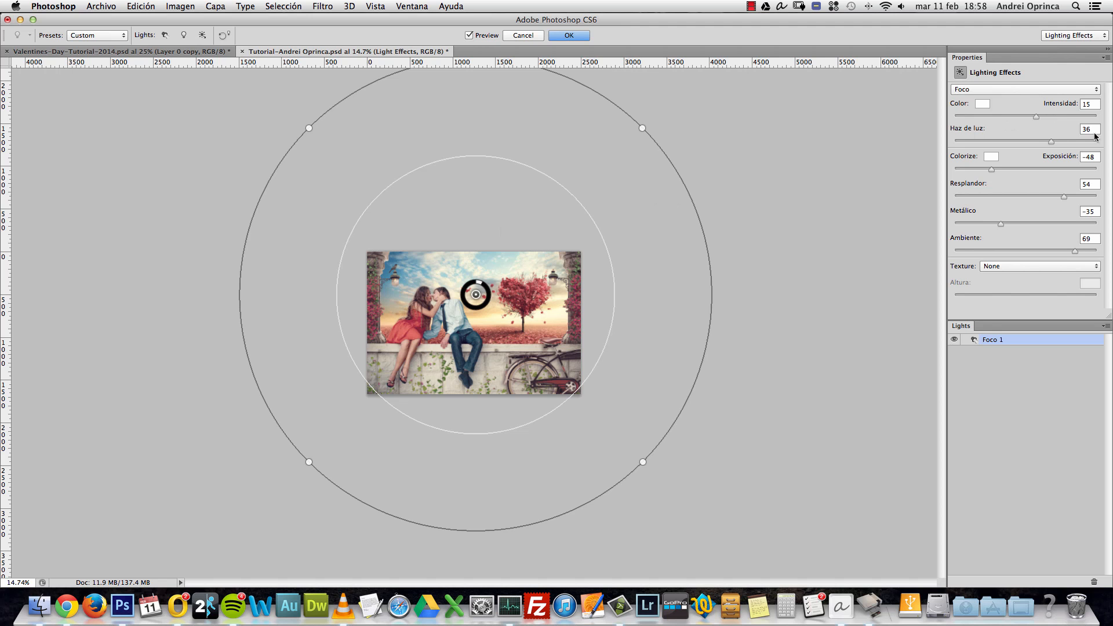
mouse_move(1051, 142)
mouse_down()
mouse_move(1029, 141)
mouse_move(1061, 141)
mouse_move(1050, 141)
mouse_up()
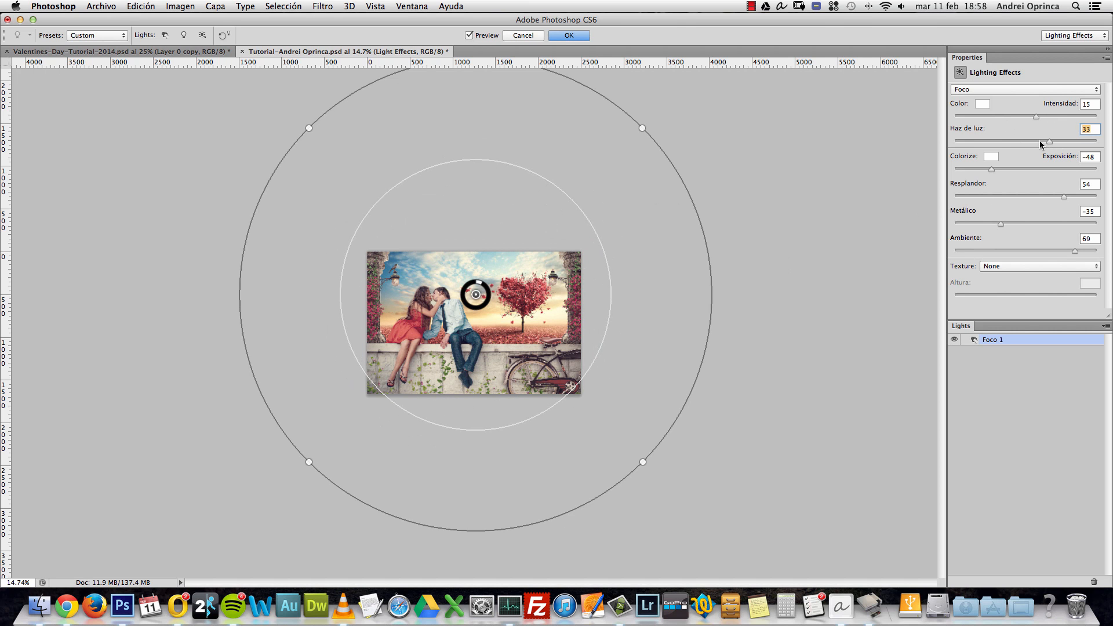
mouse_move(1040, 142)
mouse_down()
mouse_move(1011, 141)
mouse_move(1054, 142)
mouse_up()
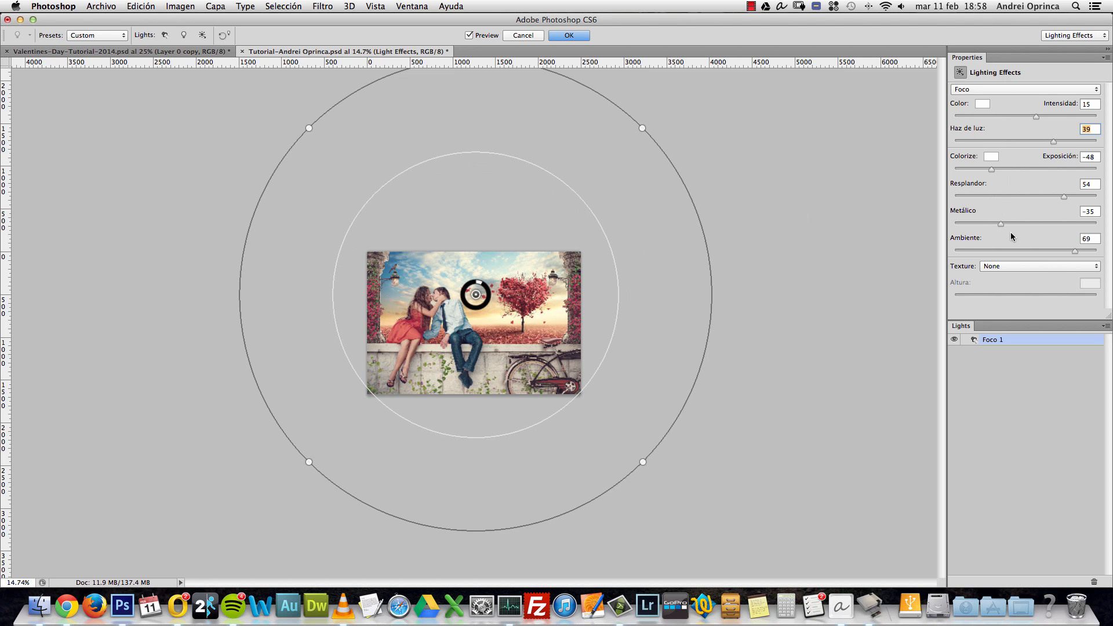
Step: Set the spot light's Haz de luz to 37, Exposición to -44, Ambiente to 71 and Intensidad to 13
drag(993, 170, 994, 170)
key(super+space)
drag(1004, 168, 1008, 169)
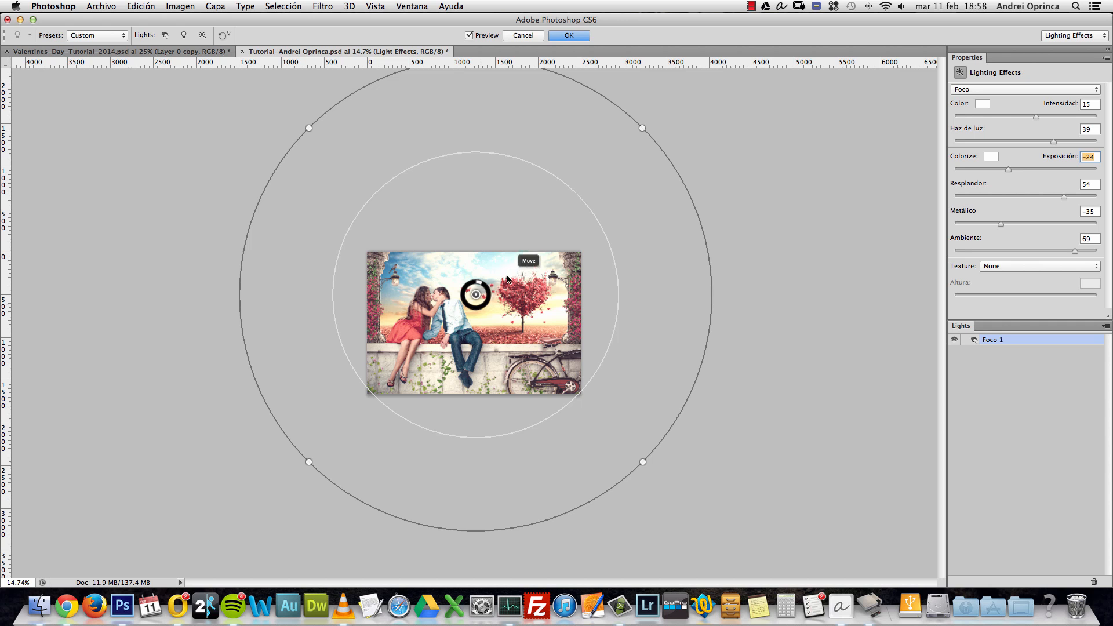
mouse_move(1056, 146)
mouse_down()
mouse_move(1034, 139)
mouse_move(1052, 143)
mouse_up()
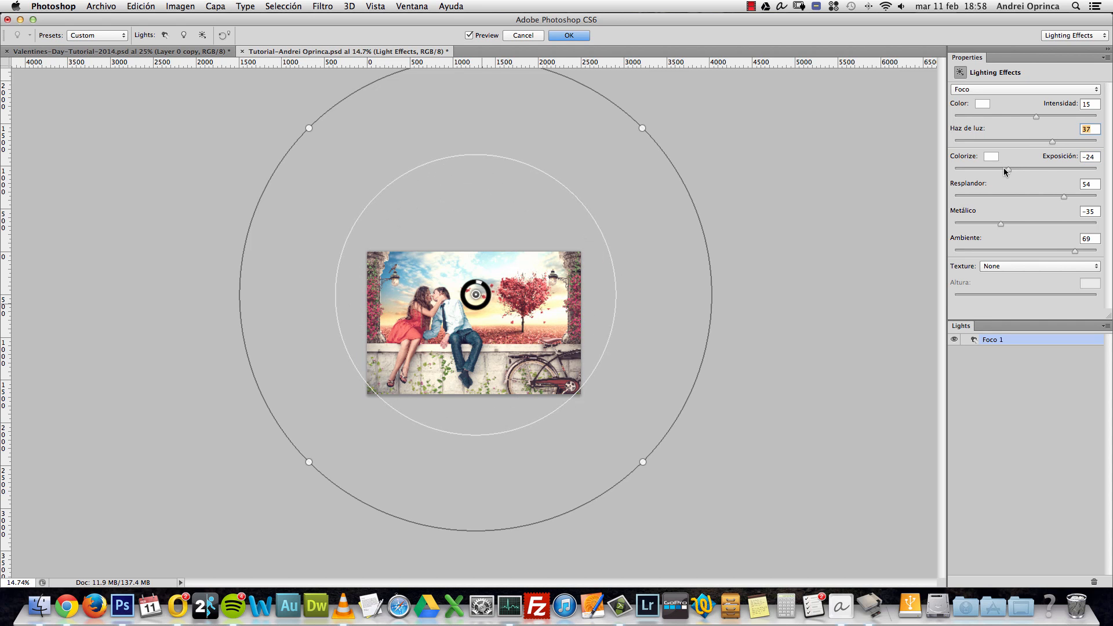
drag(1004, 168, 992, 169)
drag(1076, 250, 1077, 250)
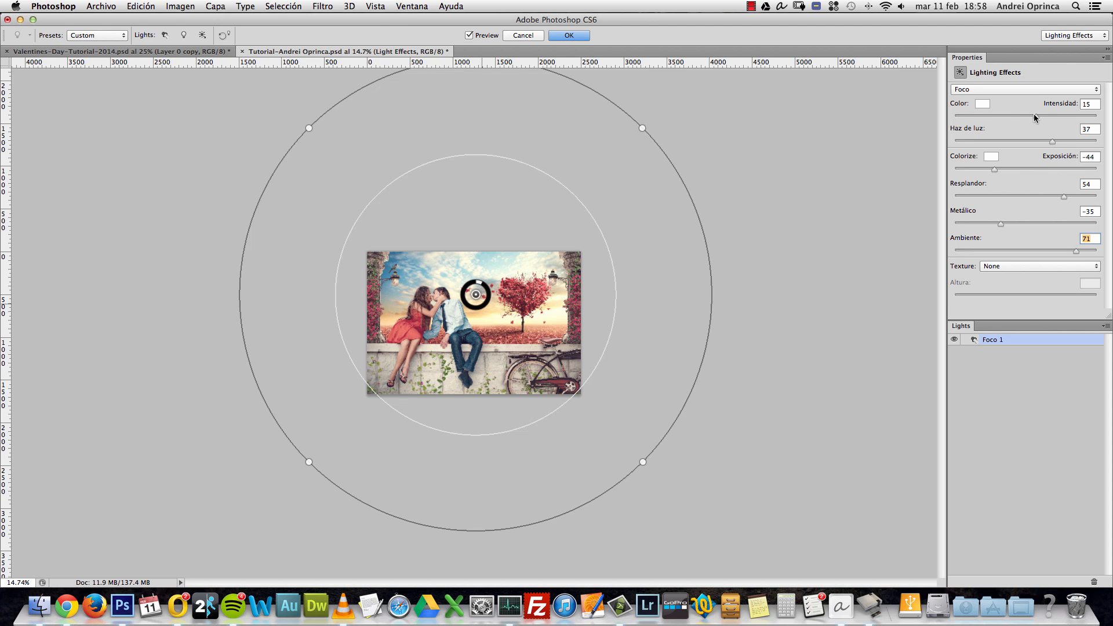
drag(1036, 120, 1034, 118)
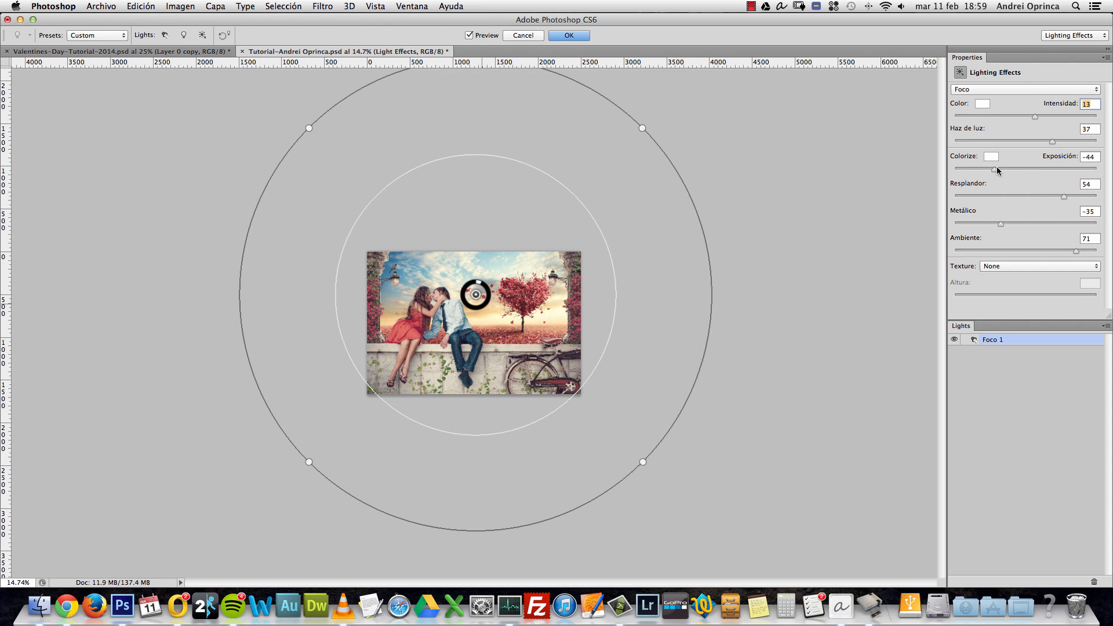
Step: Fine-tune the light's Exposición, Resplandor and Metálico values and apply the Lighting Effects filter
drag(995, 169, 997, 169)
drag(1065, 195, 958, 195)
drag(999, 223, 987, 225)
key(super+less)
click(568, 36)
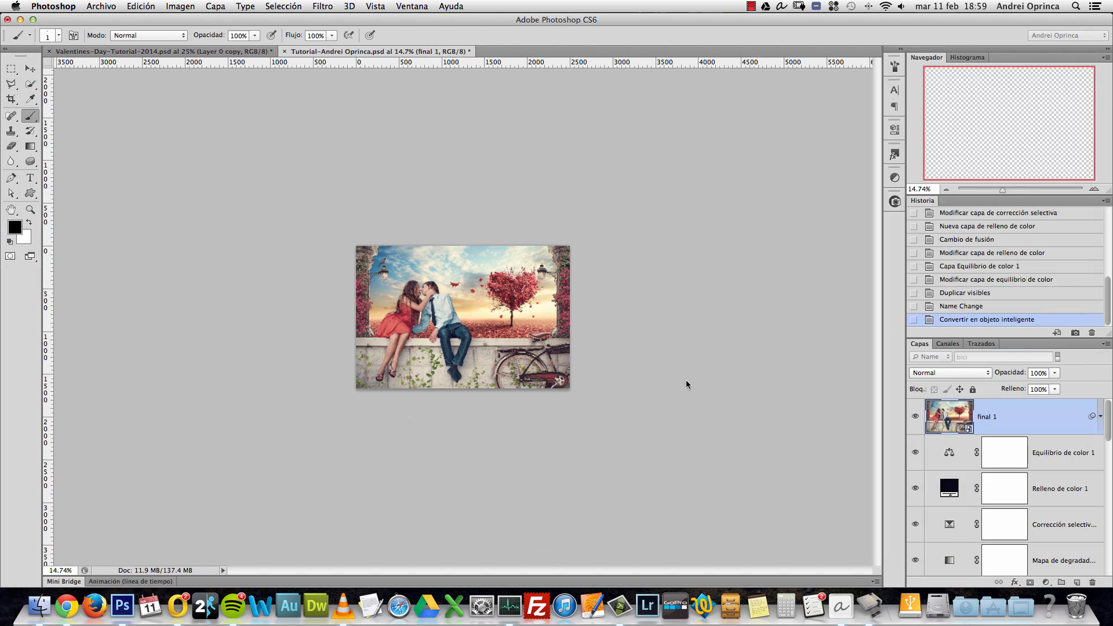
Step: Compare the image with and without the Lighting Effects result on the final 1 layer
key(super+space)
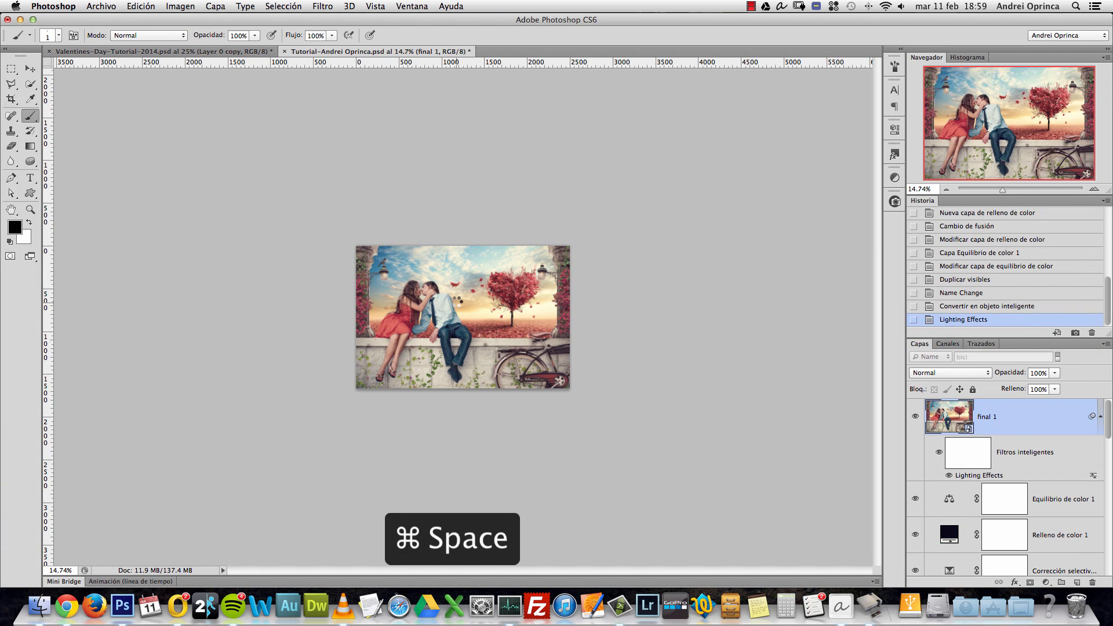
click(457, 303)
click(456, 304)
click(494, 298)
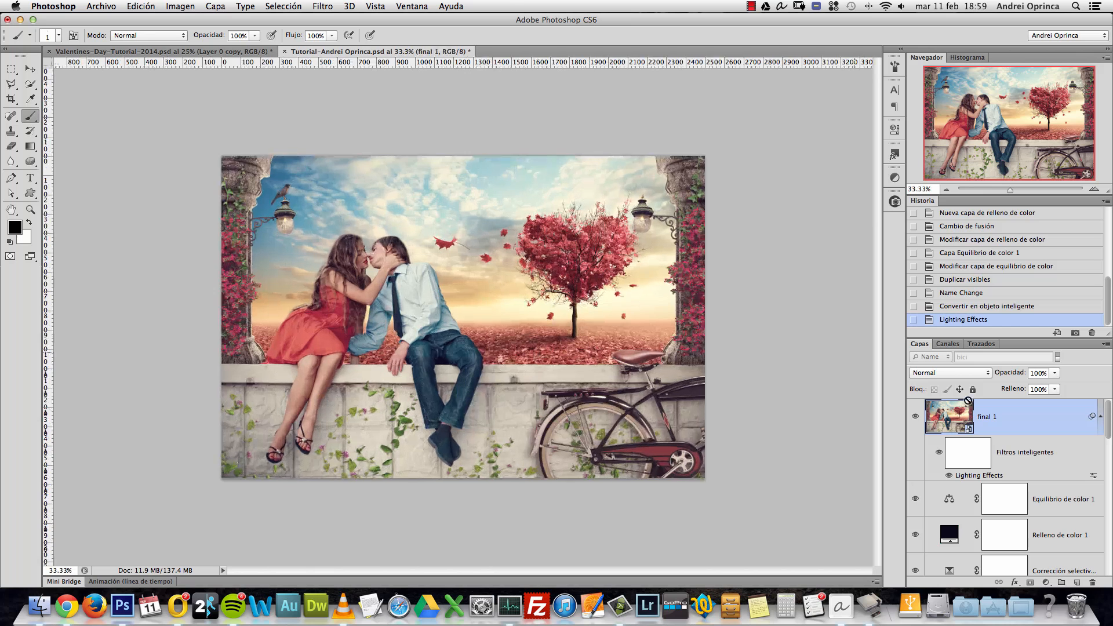
click(915, 418)
click(915, 418)
click(916, 418)
click(915, 417)
click(915, 417)
click(915, 417)
click(1103, 417)
click(1101, 418)
Step: Try sharpening the final 1 smart object with a Máscara de enfoque filter, adjusting its Cantidad and Radio
key(super+space)
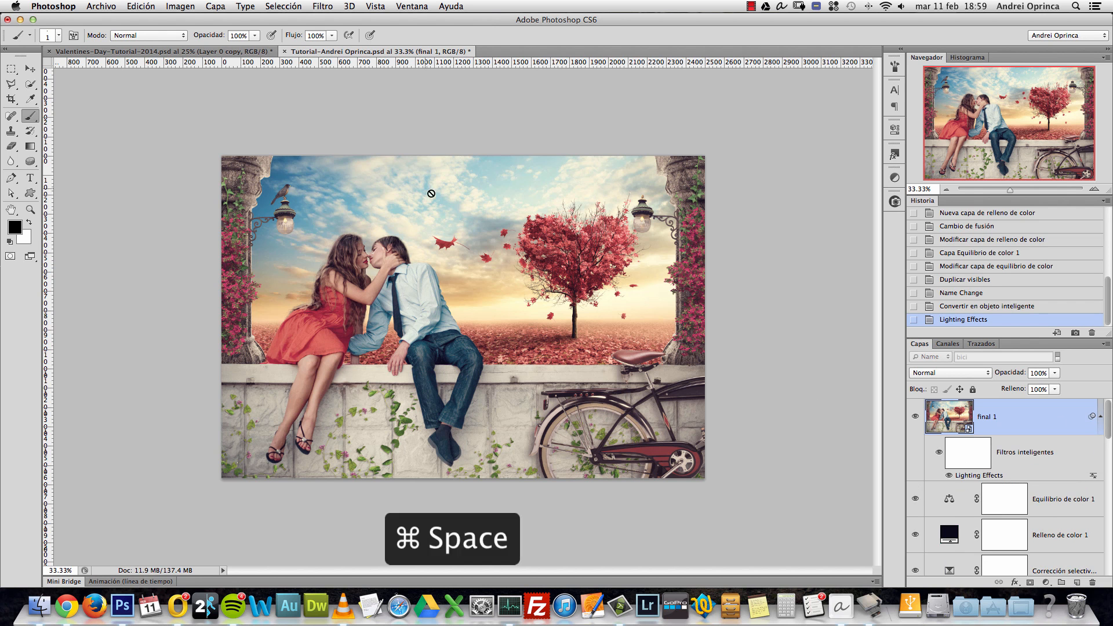
click(432, 192)
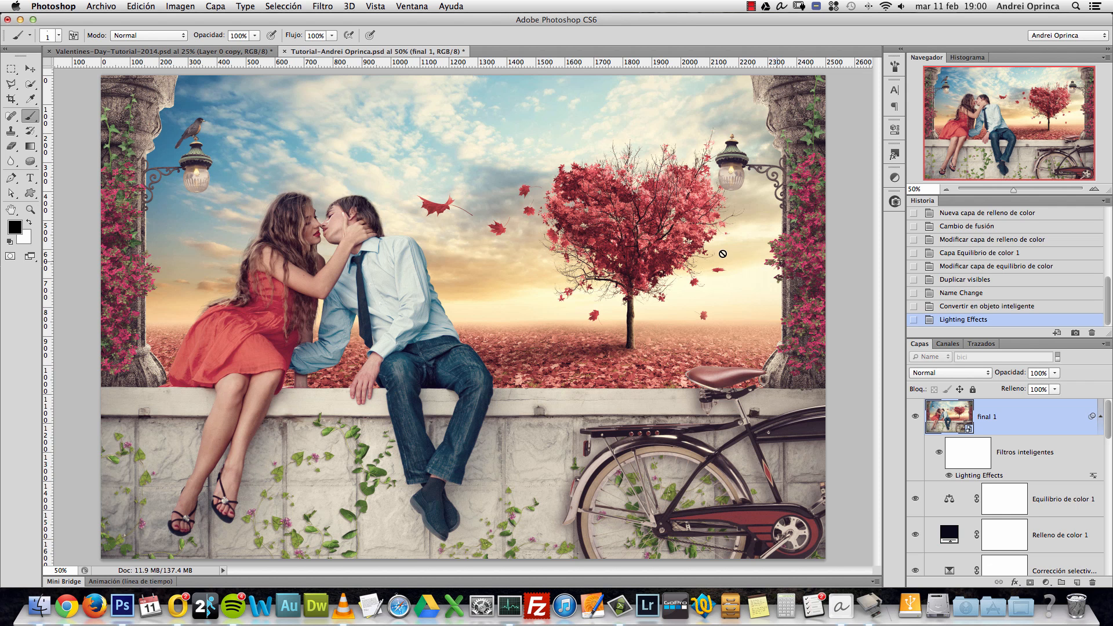
click(332, 8)
mouse_move(405, 185)
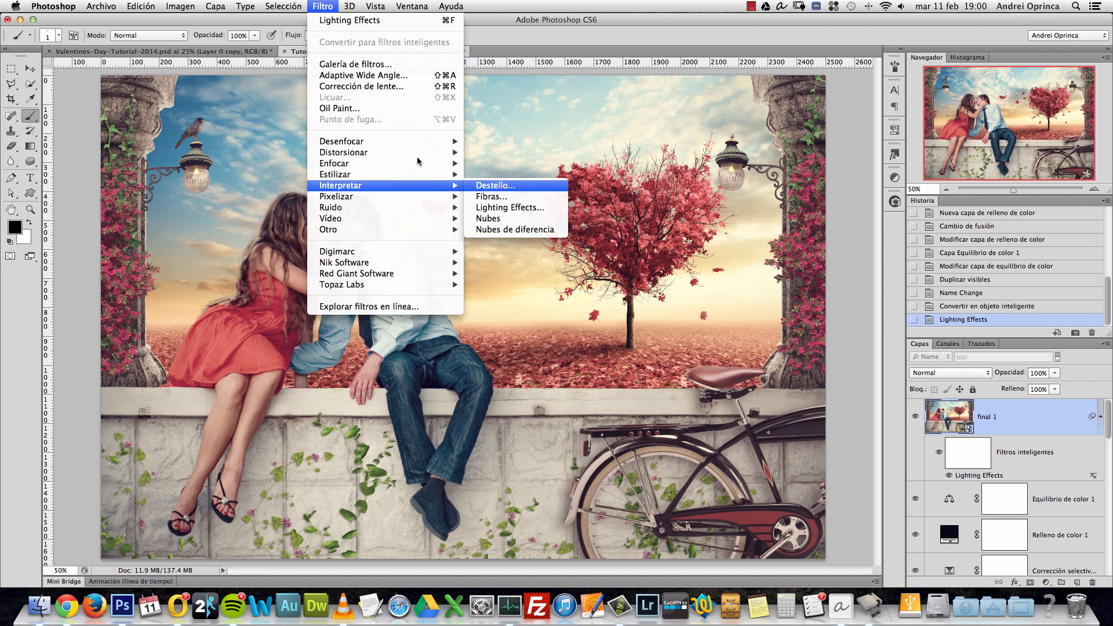
mouse_move(407, 163)
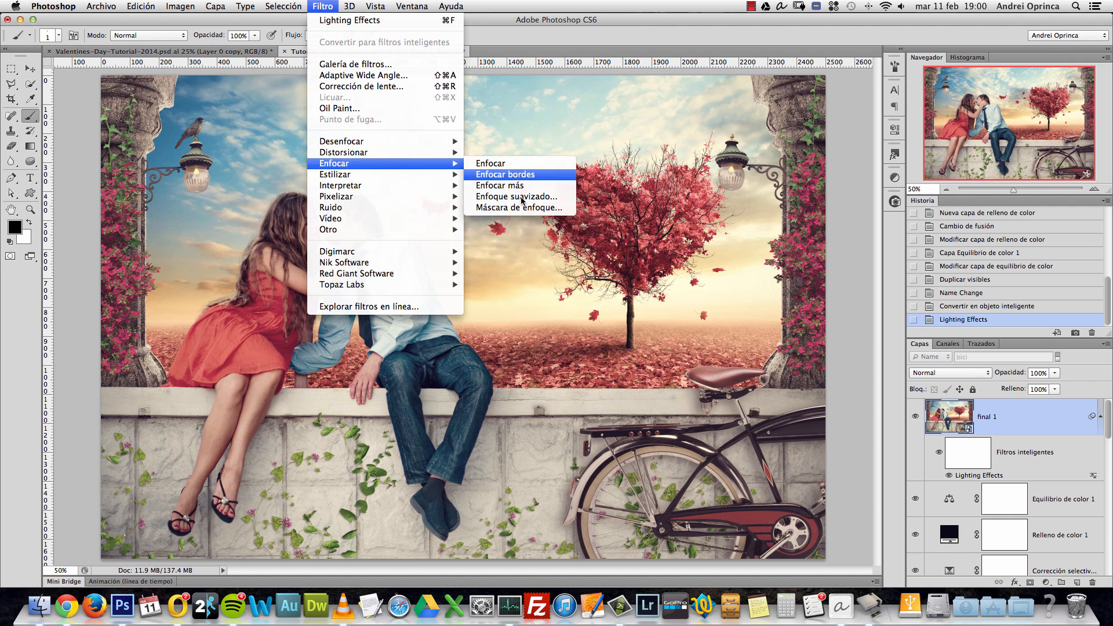
click(519, 208)
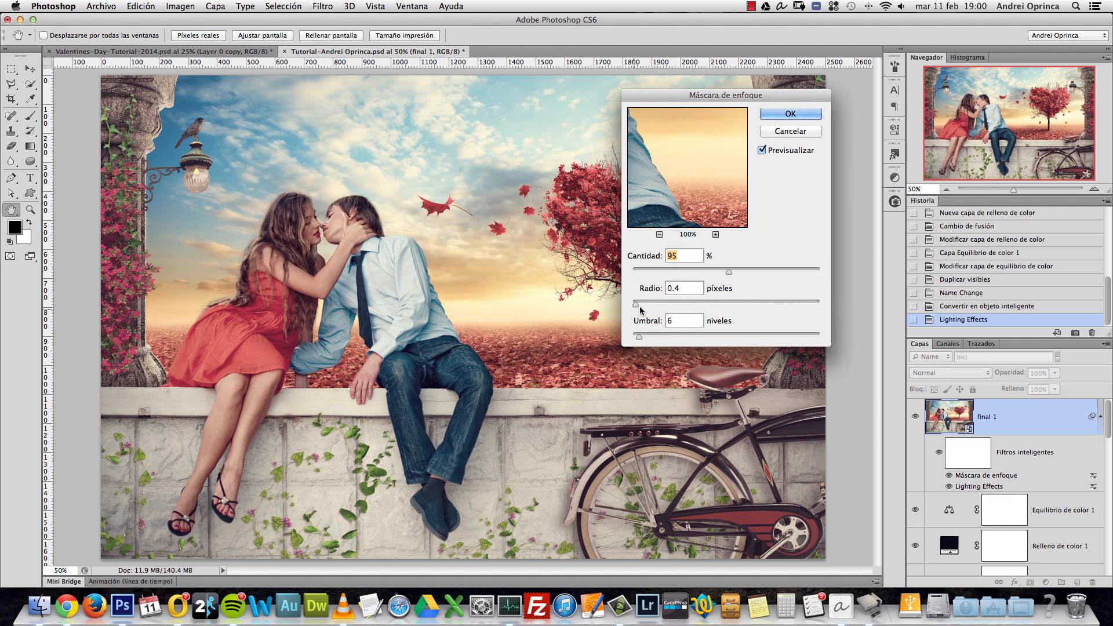
drag(640, 310, 638, 310)
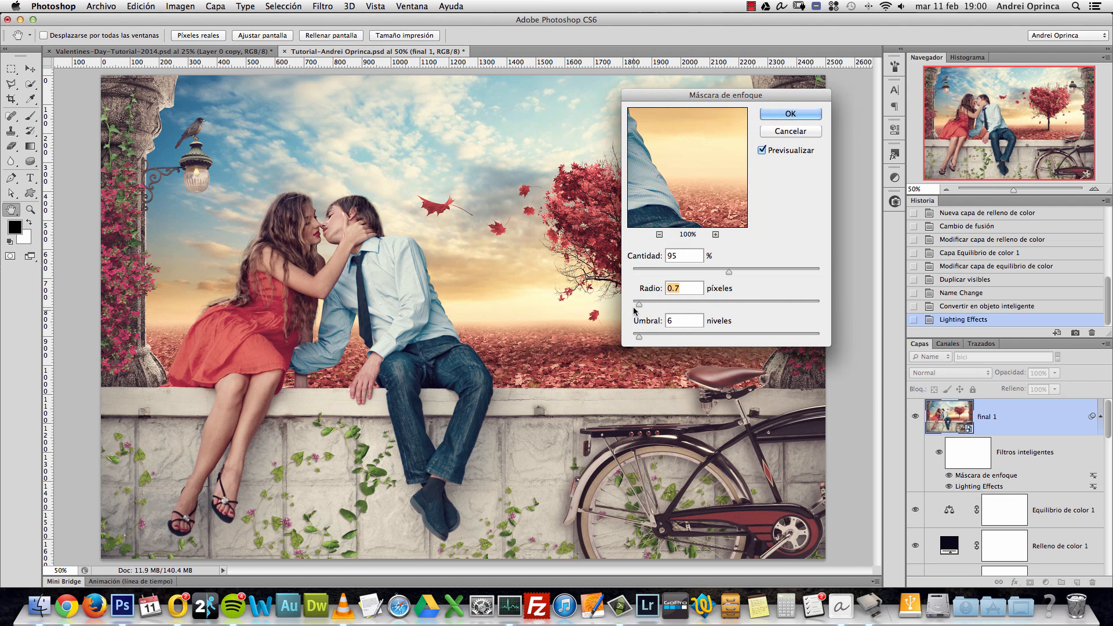
click(639, 338)
drag(734, 272, 746, 276)
click(810, 114)
key(b)
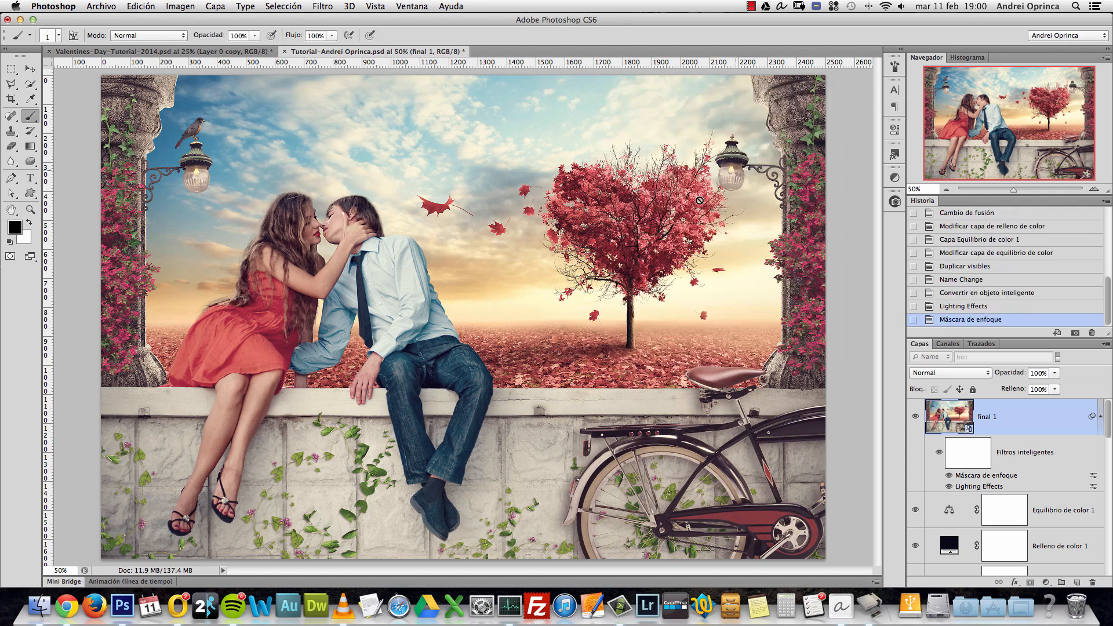
Step: Inspect the couple at 100% with the sharpening disabled, and revert the document to the Lighting Effects history state
key(super+1)
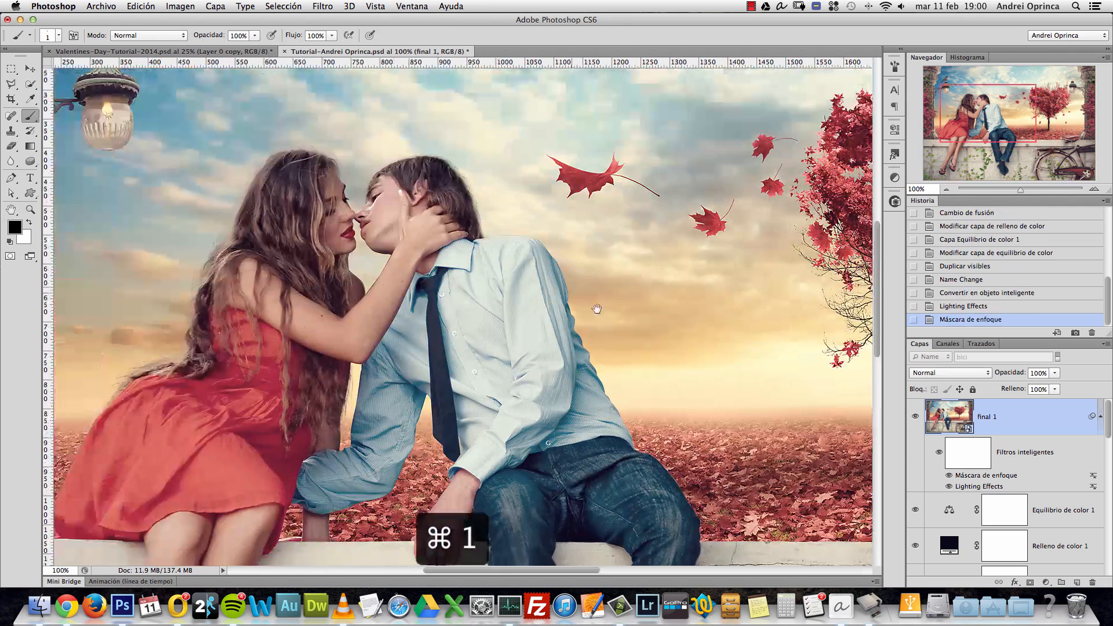
drag(597, 309, 624, 327)
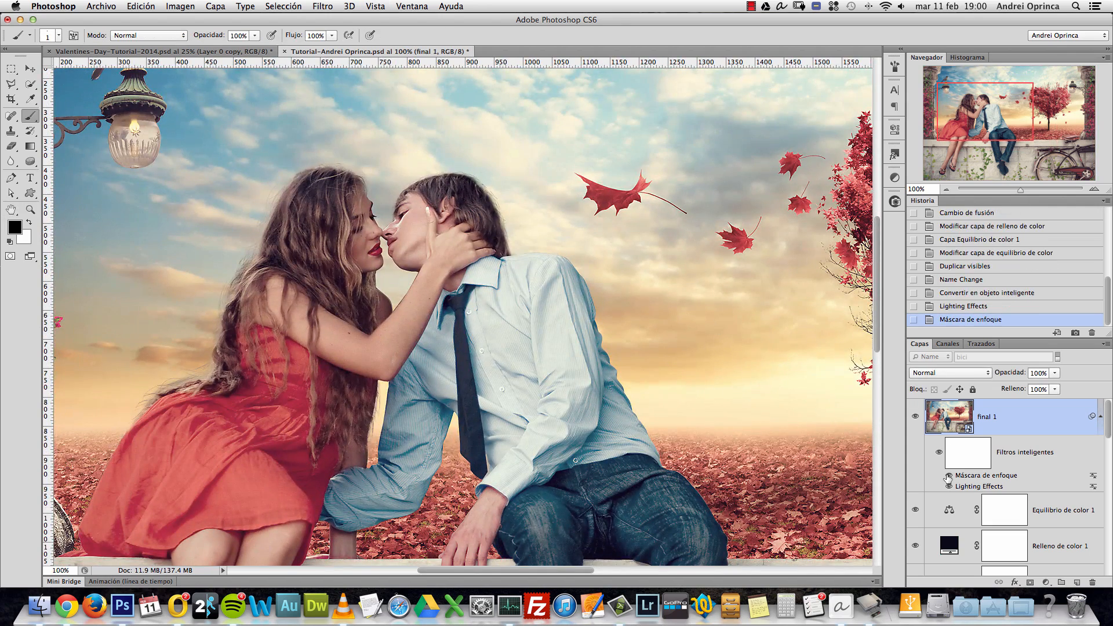
click(949, 477)
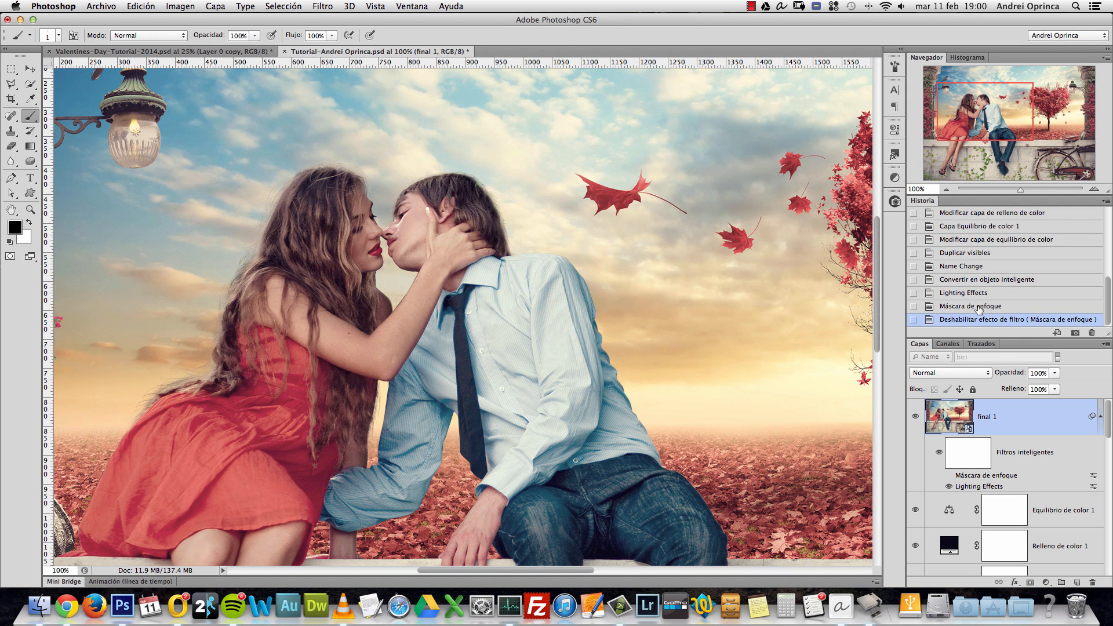
click(976, 293)
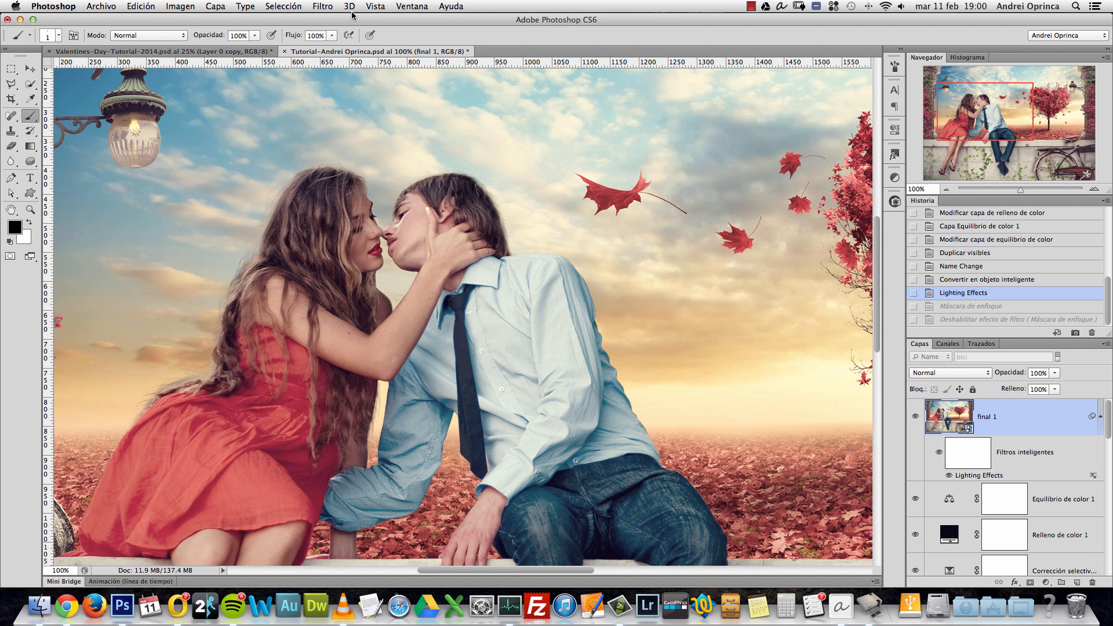
Step: Start Topaz Detail 2 on final 1 and set Small Detail 0.09, Small Boost 0.13, Medium Detail 0.07, Medium Boost 0.04, Large Detail 0.11, Large Boost 0.07
click(324, 7)
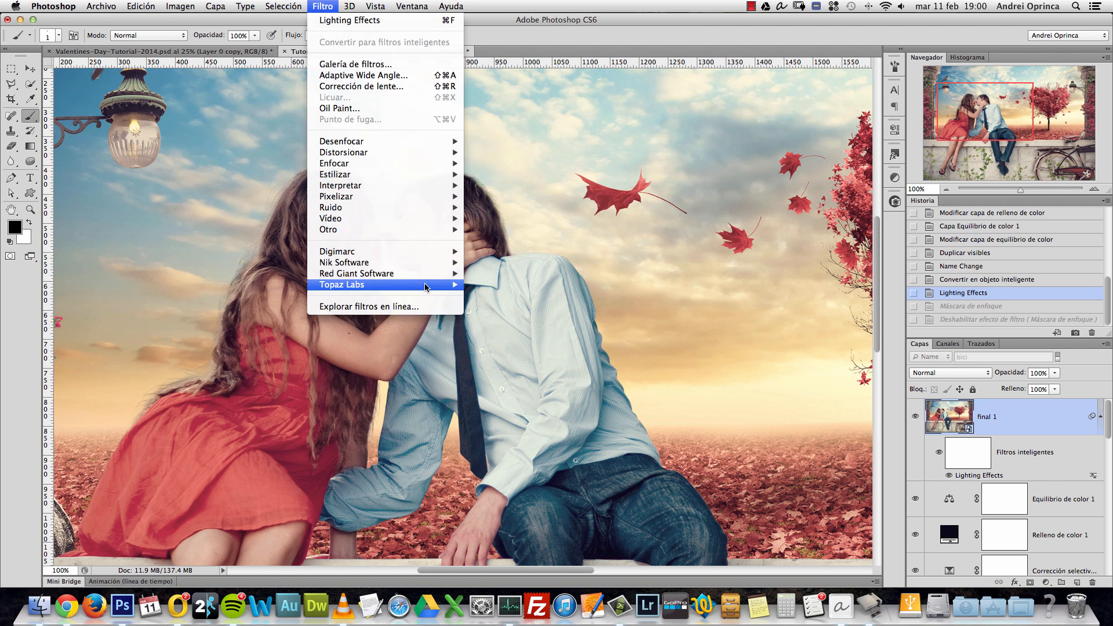
mouse_move(428, 287)
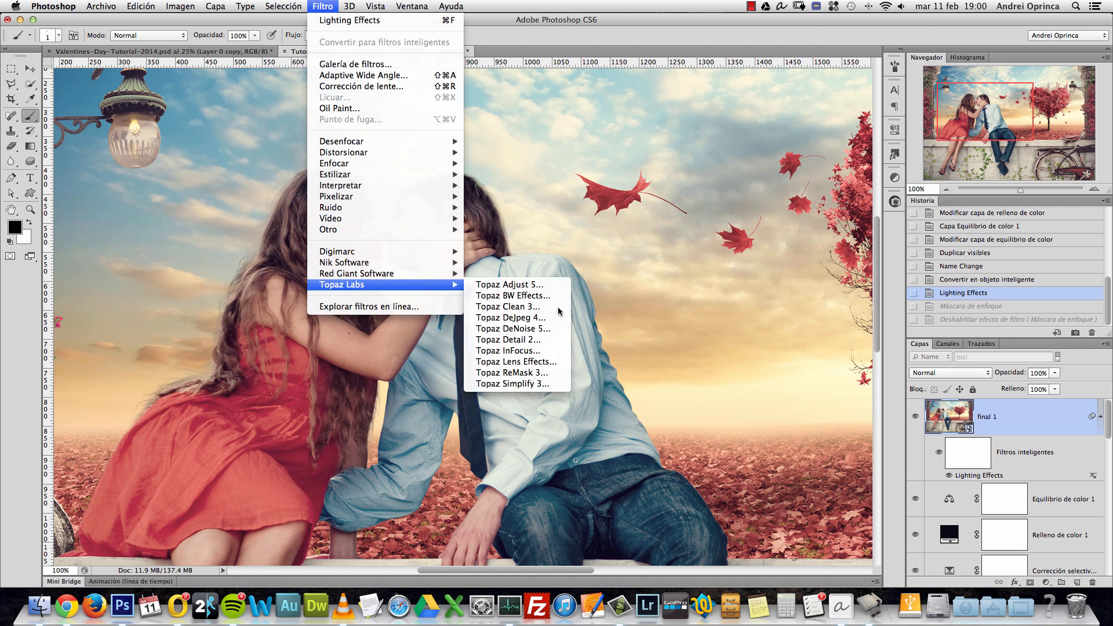
click(519, 341)
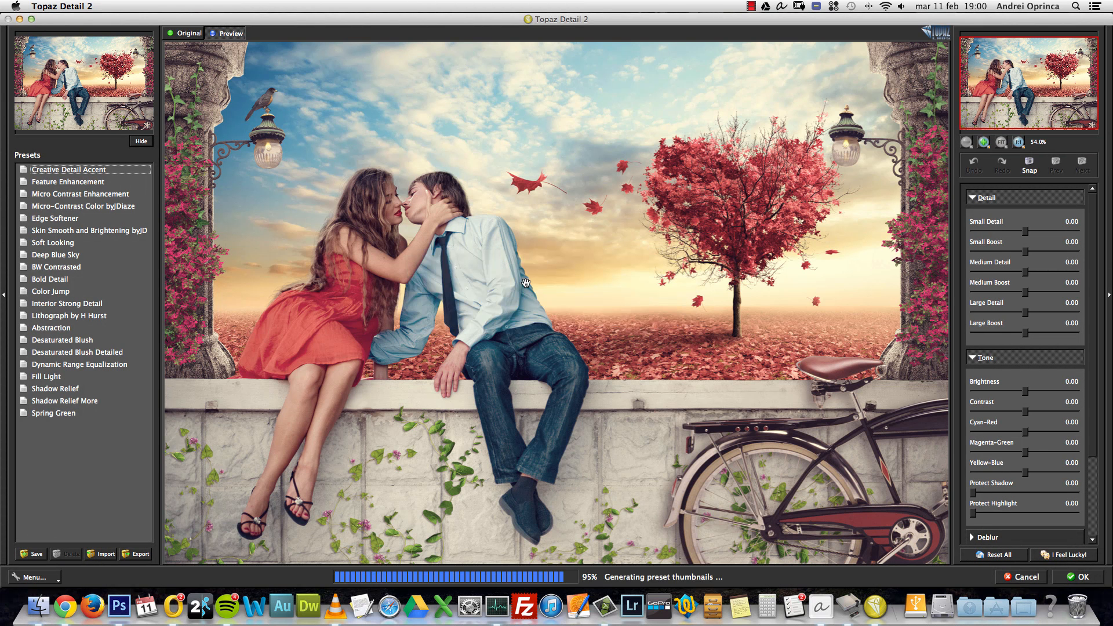
drag(1024, 231, 1026, 333)
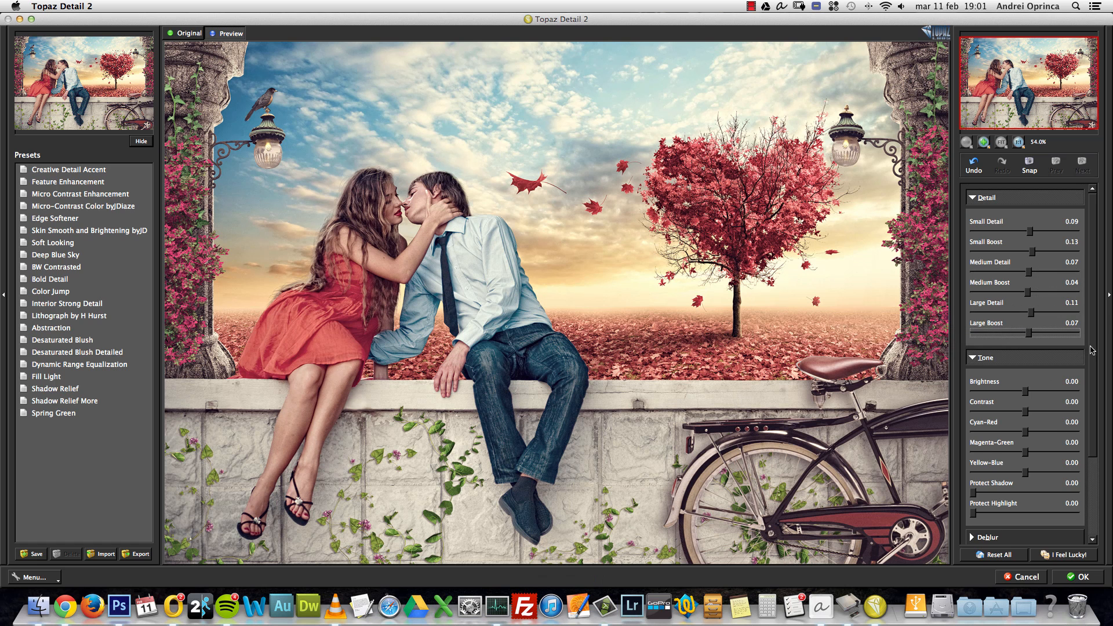
Step: Shift the Tone colours to Cyan-Red 0.07, Magenta-Green -0.11 and Yellow-Blue -0.09
scroll(1093, 406, down, 3)
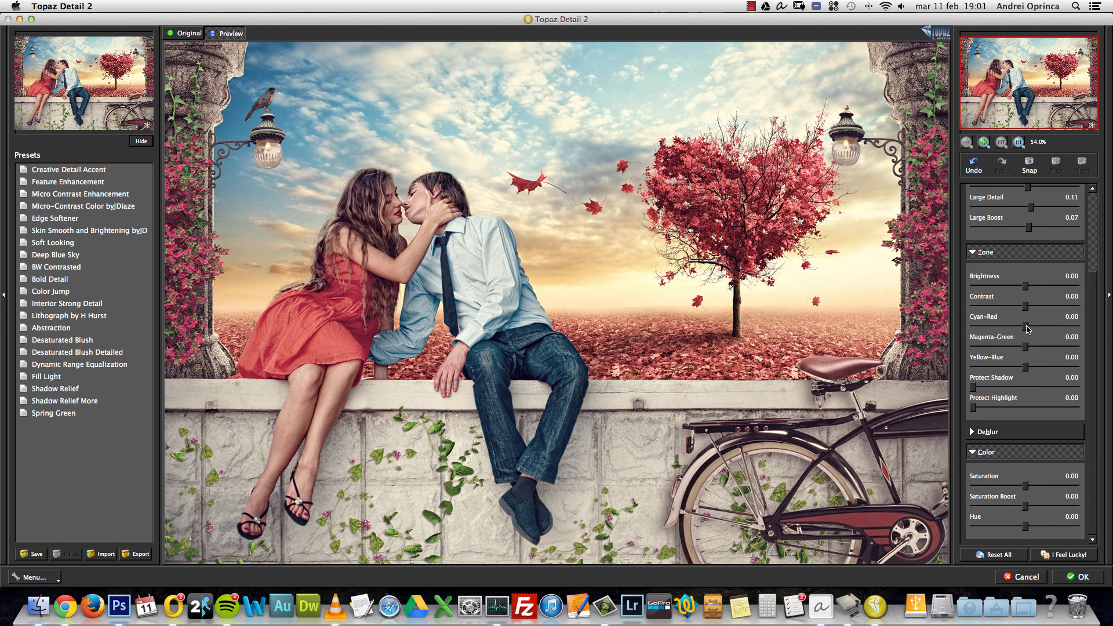
drag(1029, 328, 1023, 369)
click(1026, 327)
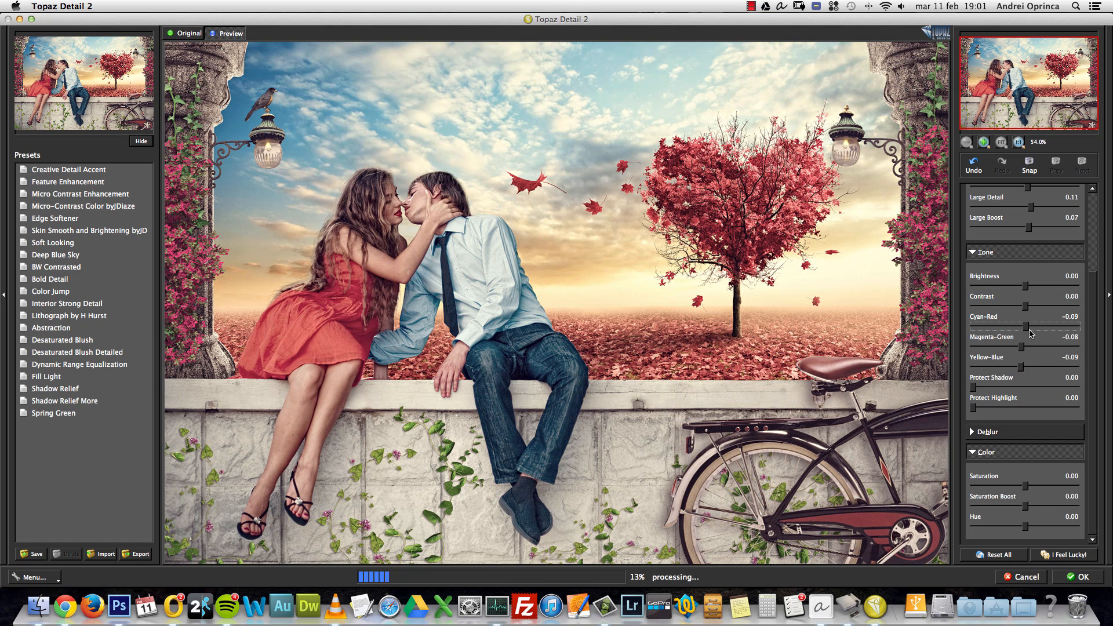
drag(1033, 328, 1019, 347)
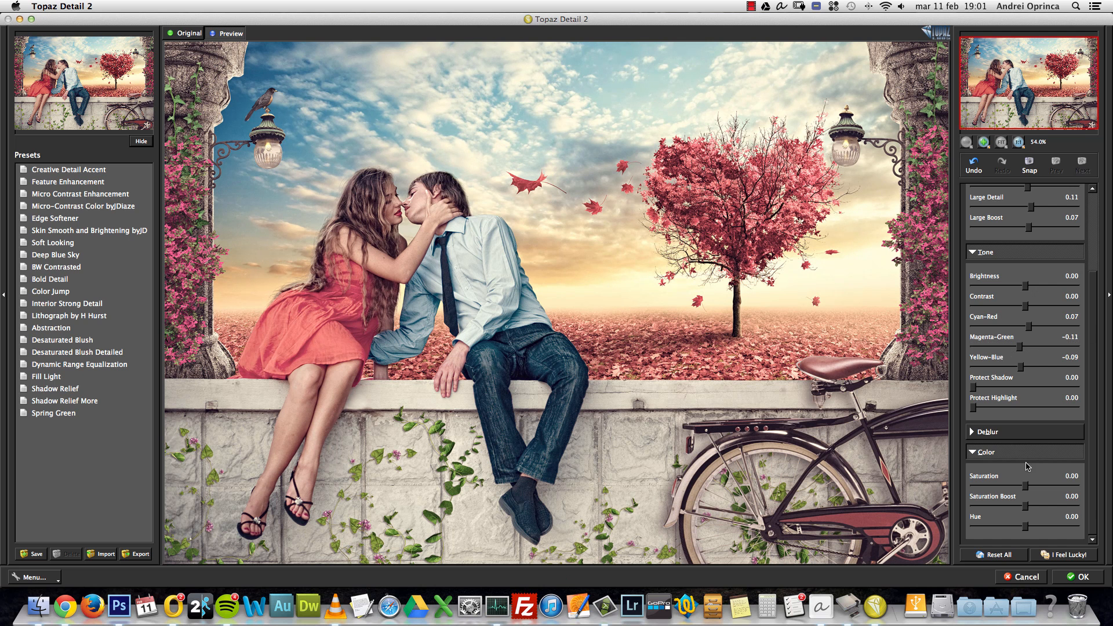
Step: Fine-tune the Color section's Saturation Boost and Hue and apply the Topaz Detail 2 filter
drag(1027, 529, 1053, 523)
drag(1023, 506, 1025, 506)
click(1041, 526)
click(1082, 577)
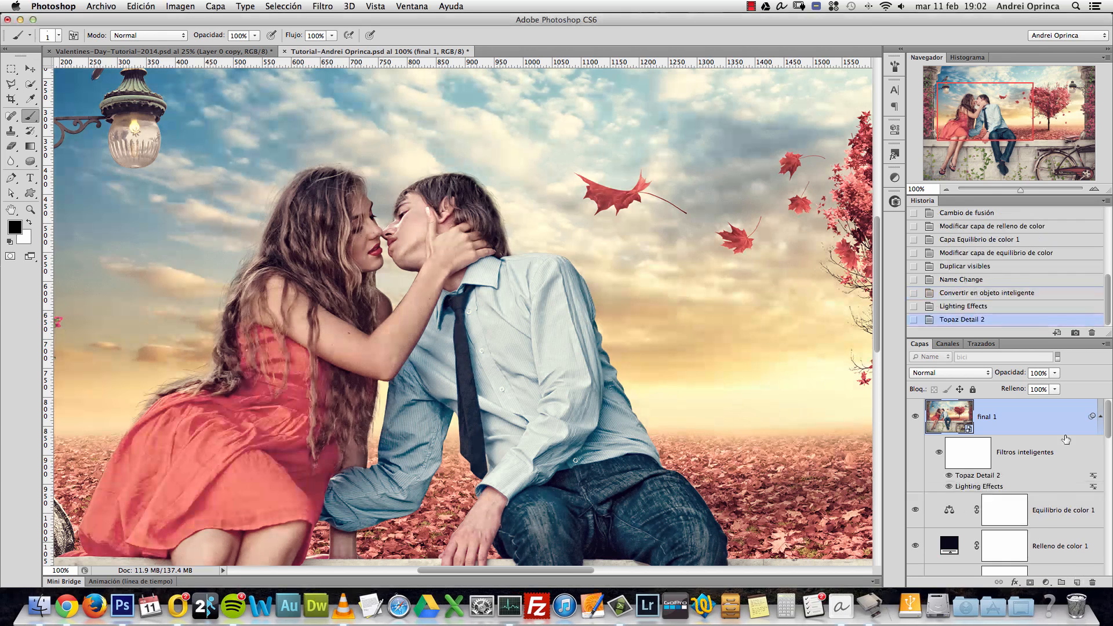
Step: Compare the image with and without the Topaz Detail 2 filter and the whole final 1 layer
click(949, 475)
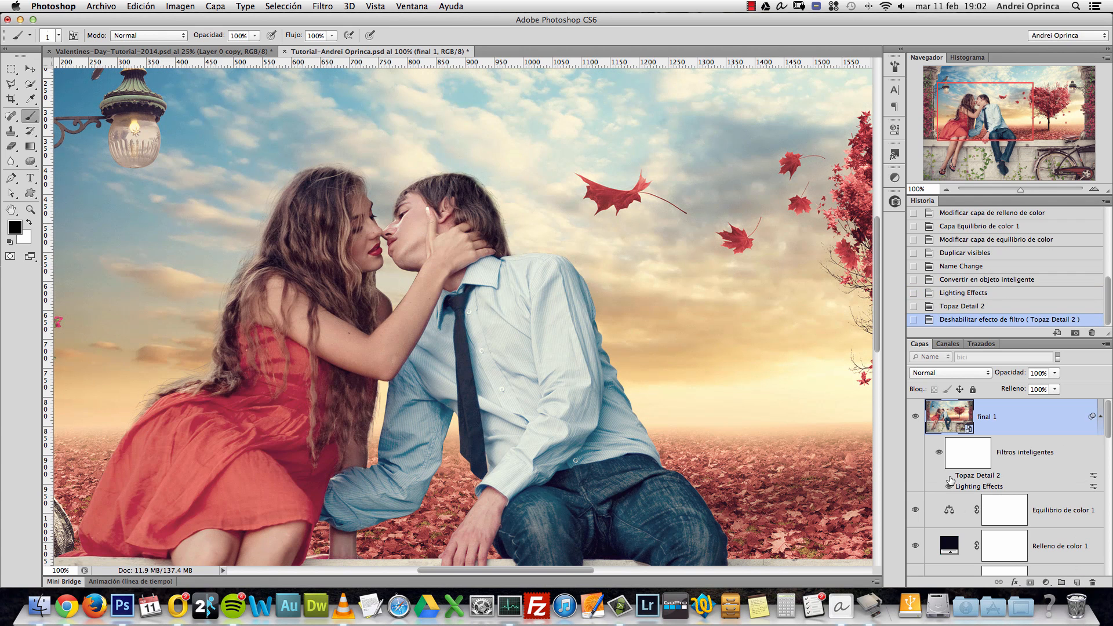
click(949, 476)
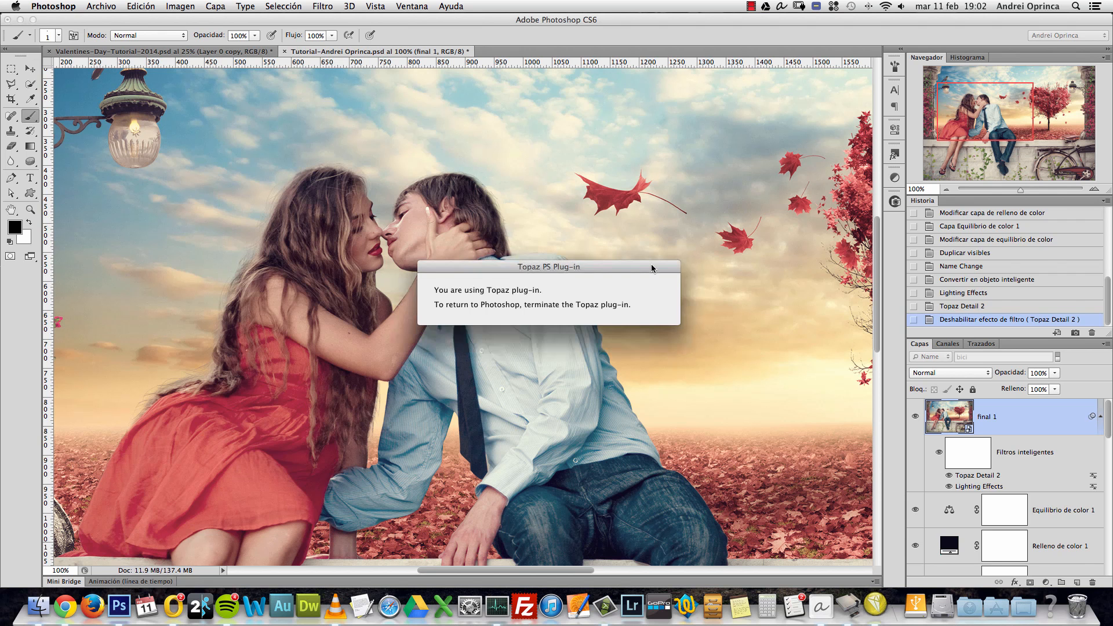
click(916, 417)
click(915, 417)
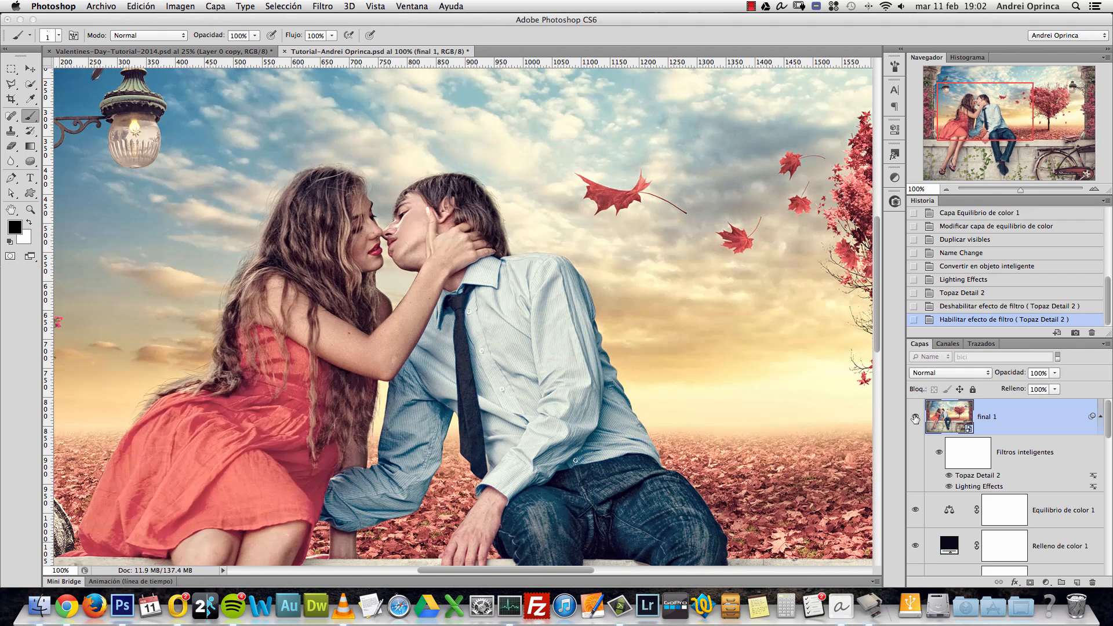
click(915, 417)
click(915, 416)
click(915, 417)
click(916, 417)
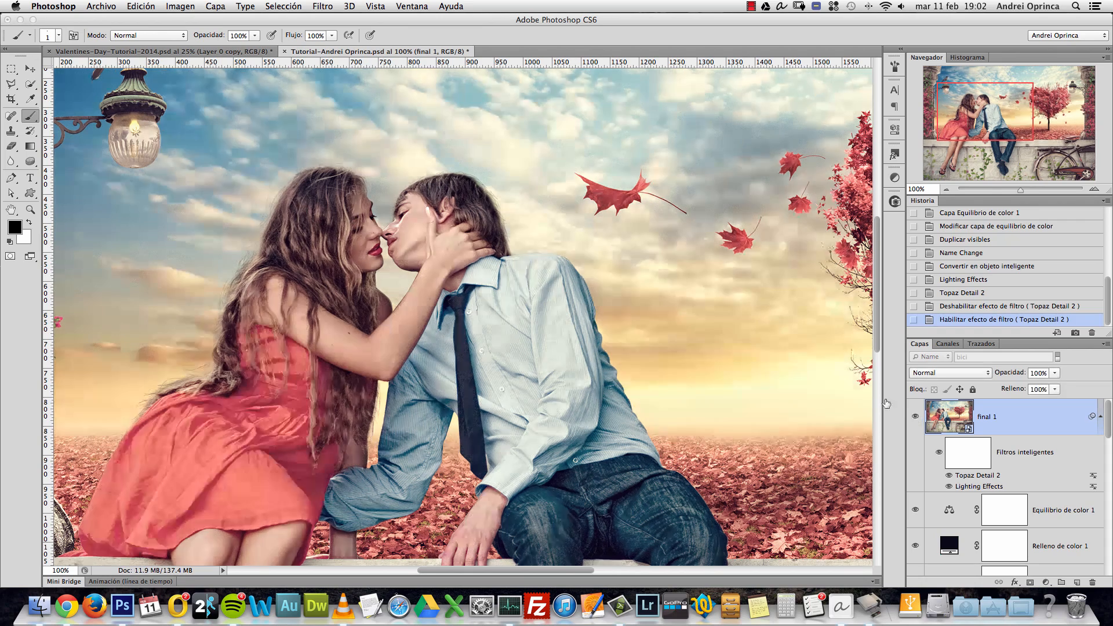
Step: View the whole composite, collapse the smart filter list of final 1, and check the document's image size
alt+click(534, 334)
alt+click(533, 334)
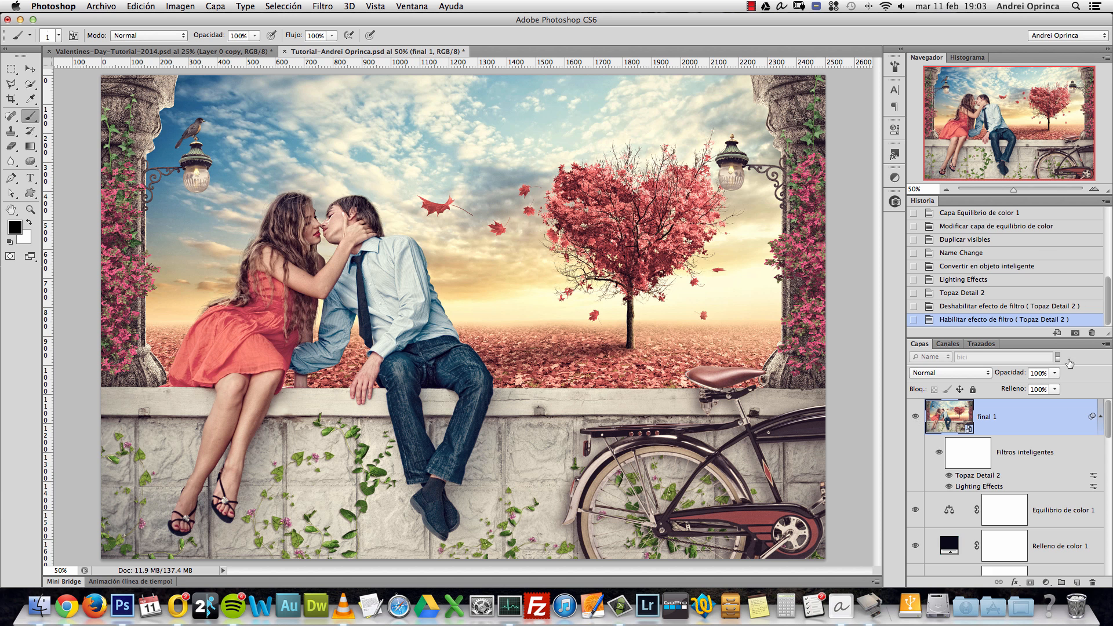
click(1101, 416)
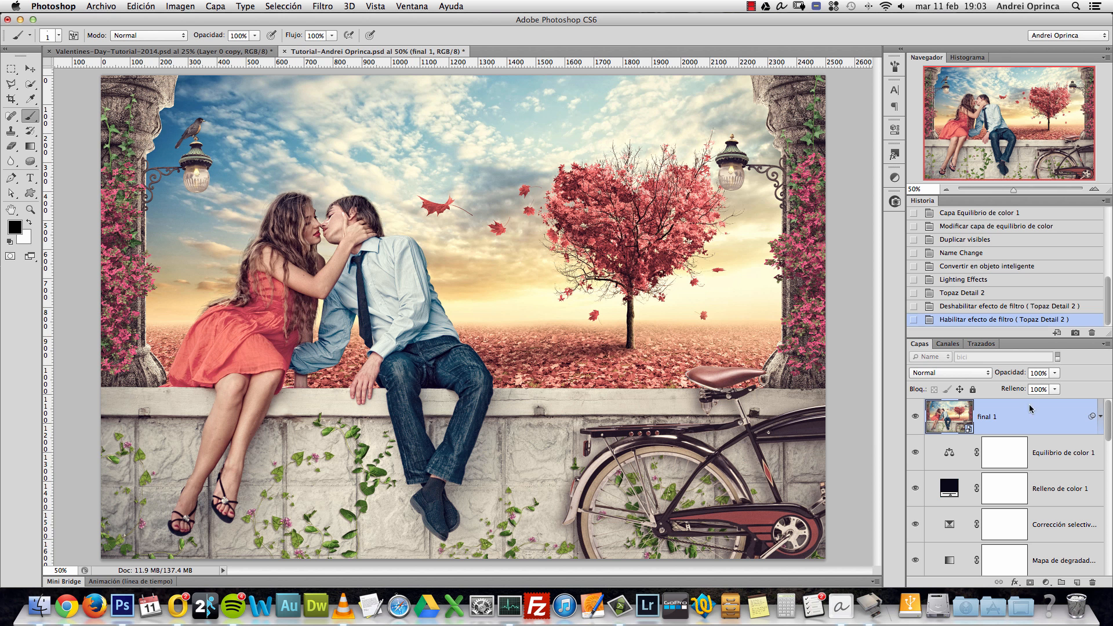
key(alt+super+i)
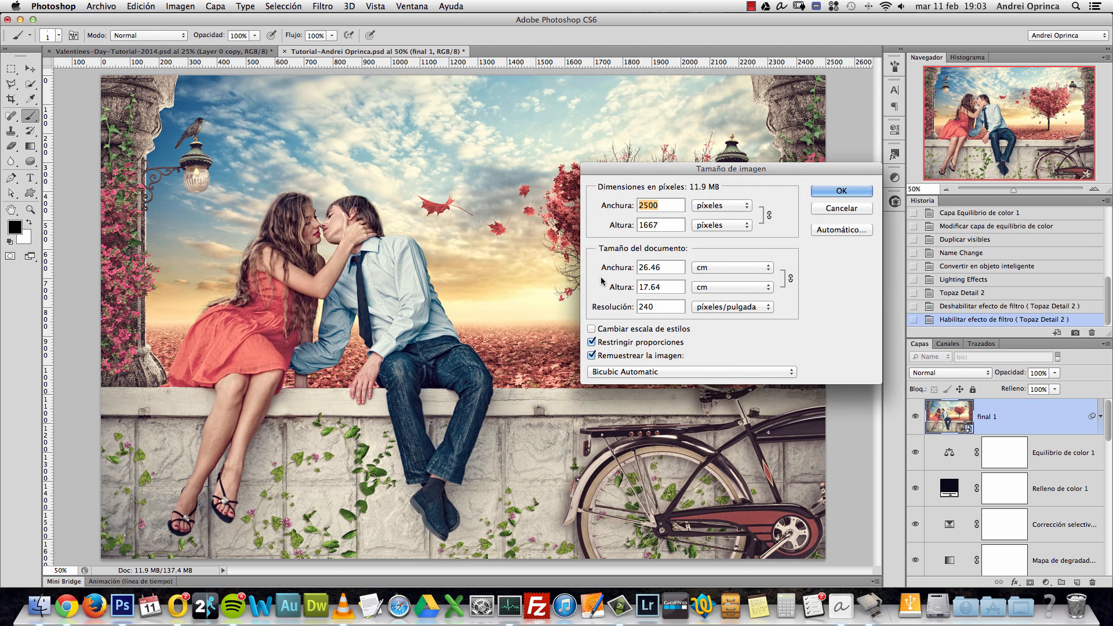
key(Escape)
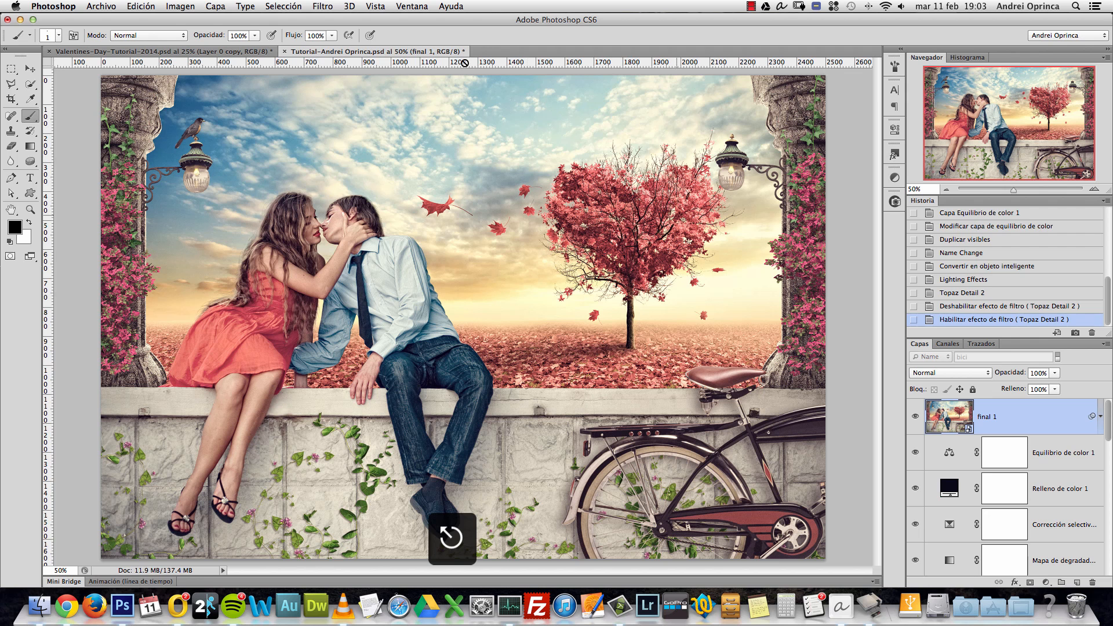
Step: Apply an Oil Paint filter to final 1 with Shine 0, Cleanliness 2.2 and Stylization 2.13
click(322, 6)
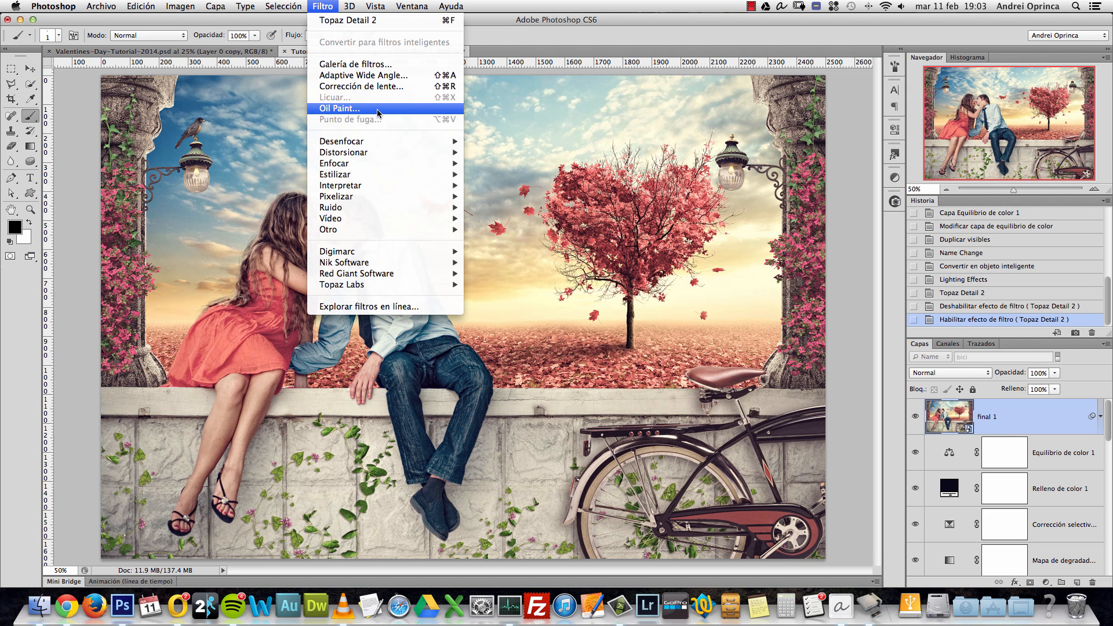
click(419, 110)
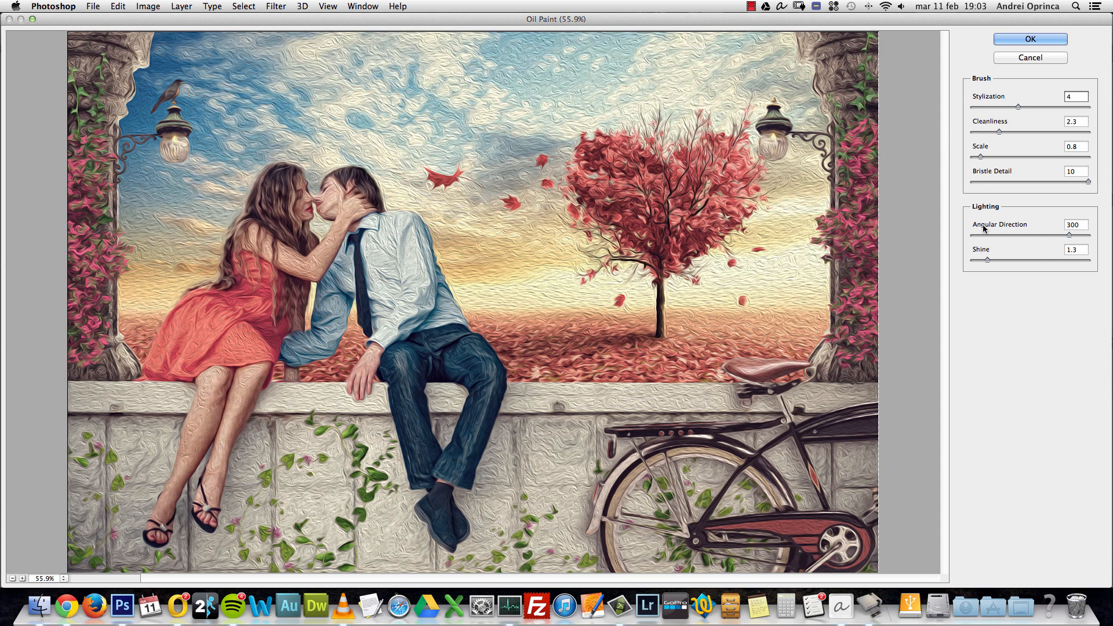
drag(988, 262, 953, 275)
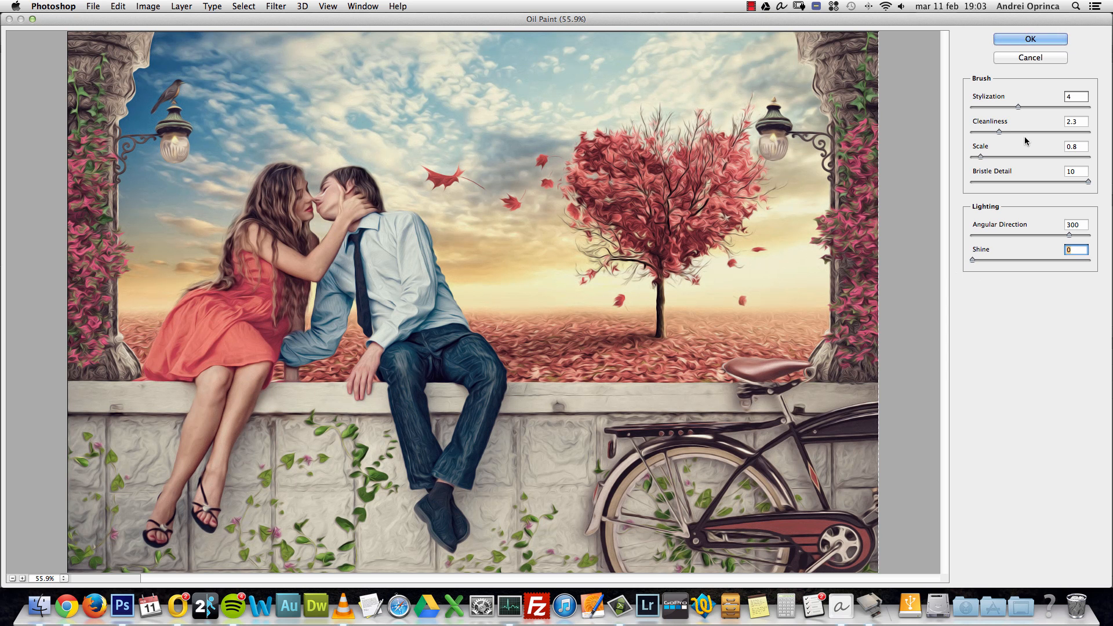
drag(1000, 131, 995, 107)
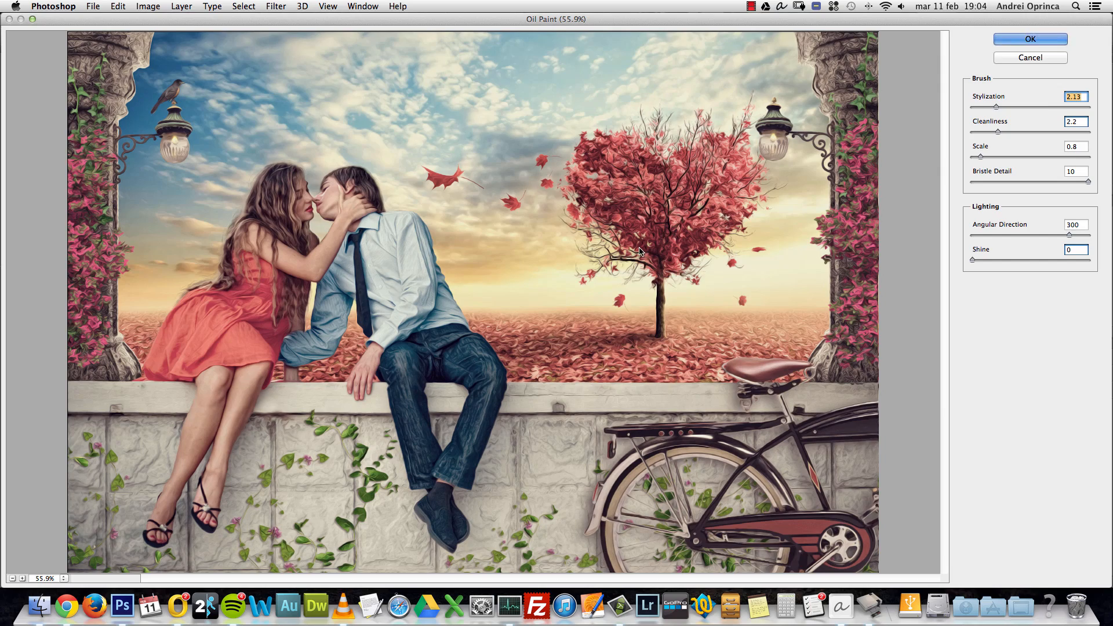
key(Return)
Step: Inspect the Oil Paint result at 100% and compare the image with and without the final 1 layer
key(super+1)
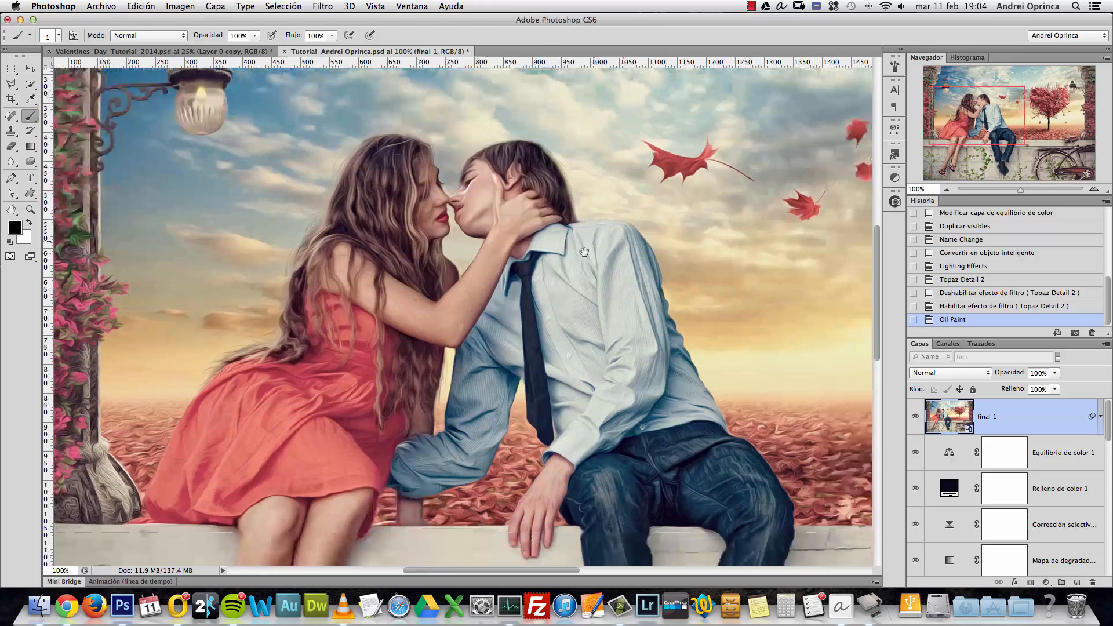
click(916, 416)
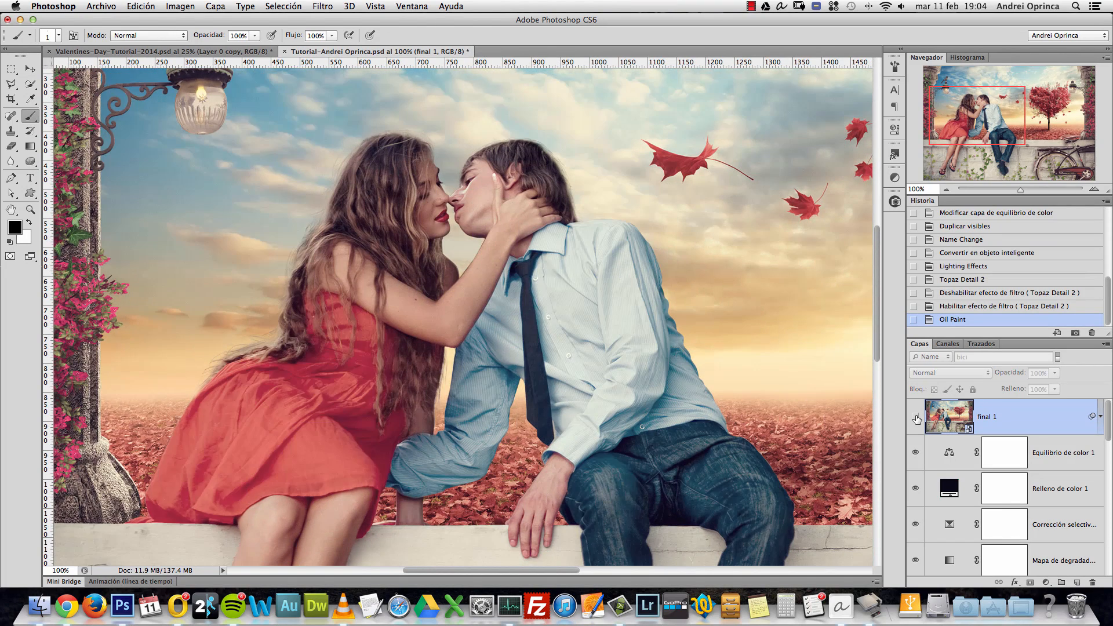
click(915, 416)
key(alt+space)
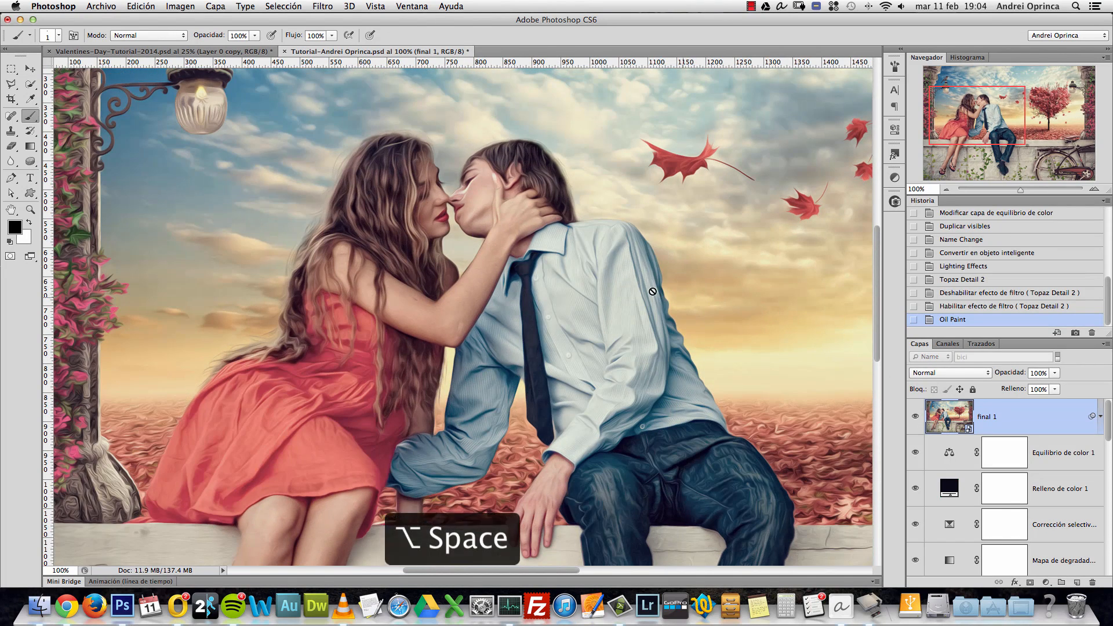
alt+click(657, 289)
alt+click(657, 288)
Step: Copy the entire canvas merged, paste it into a new document of the same size, and view it at 100%
key(super+a)
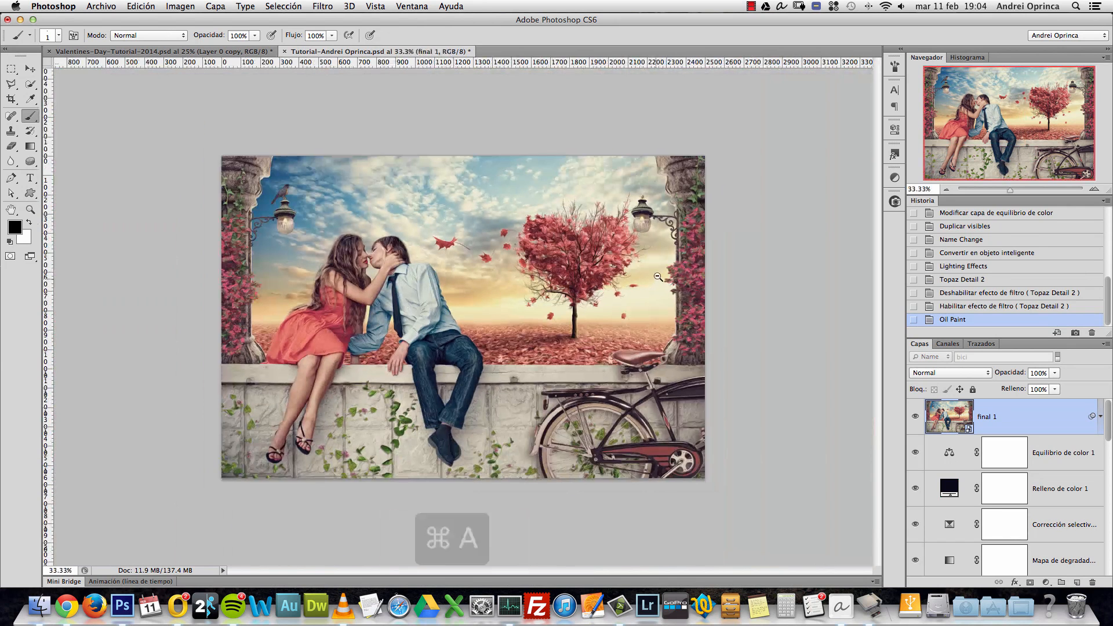
click(141, 6)
click(195, 107)
key(super+n)
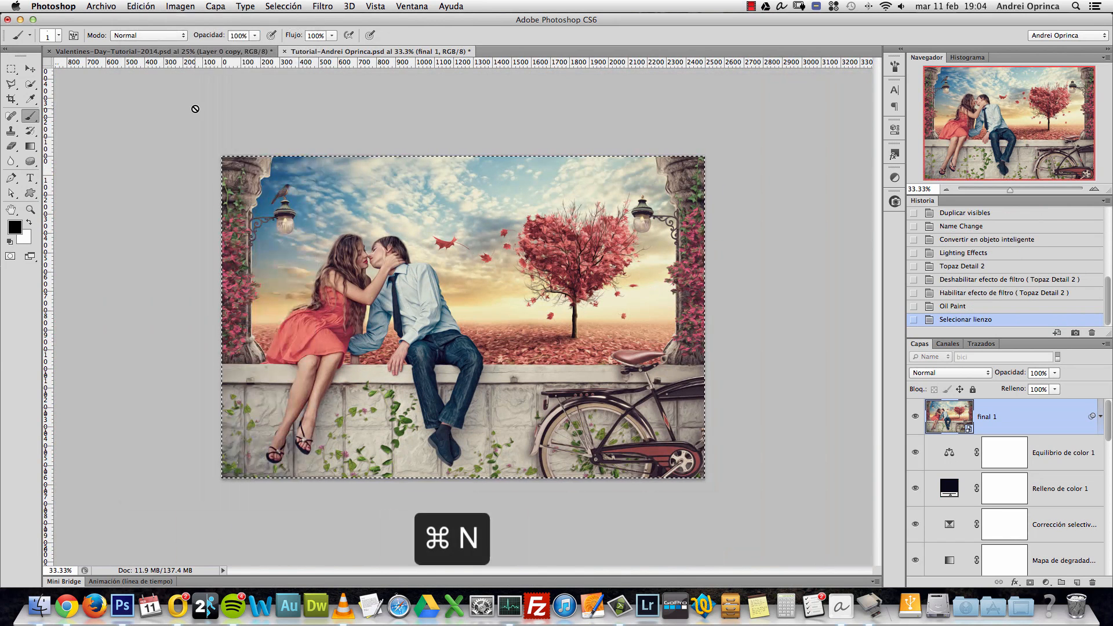
key(Return)
key(super+v)
key(super+1)
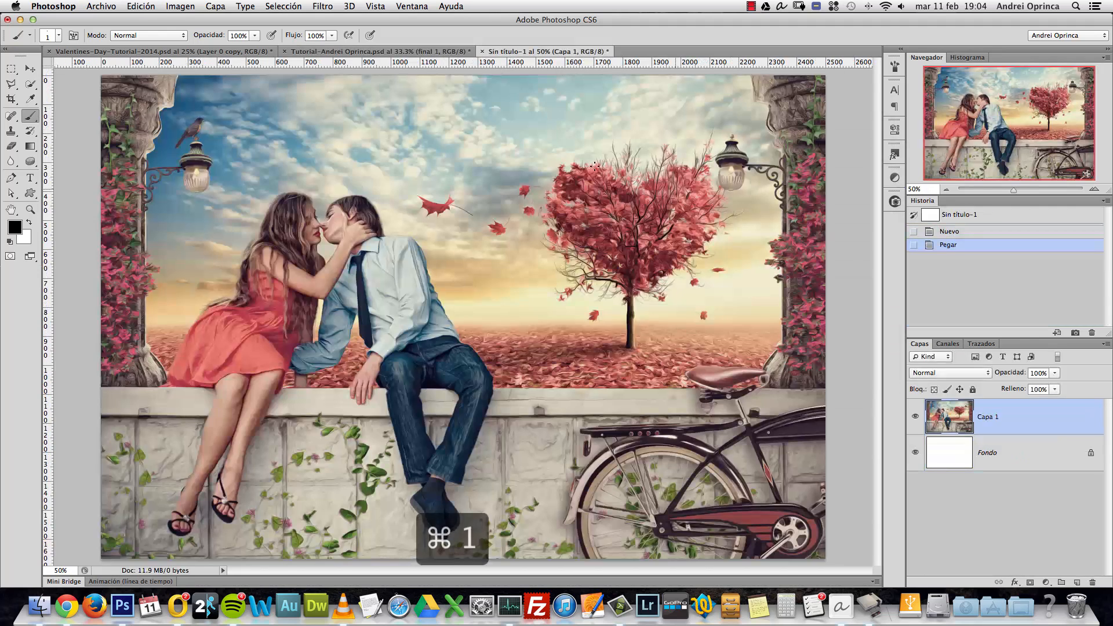
drag(433, 177, 574, 269)
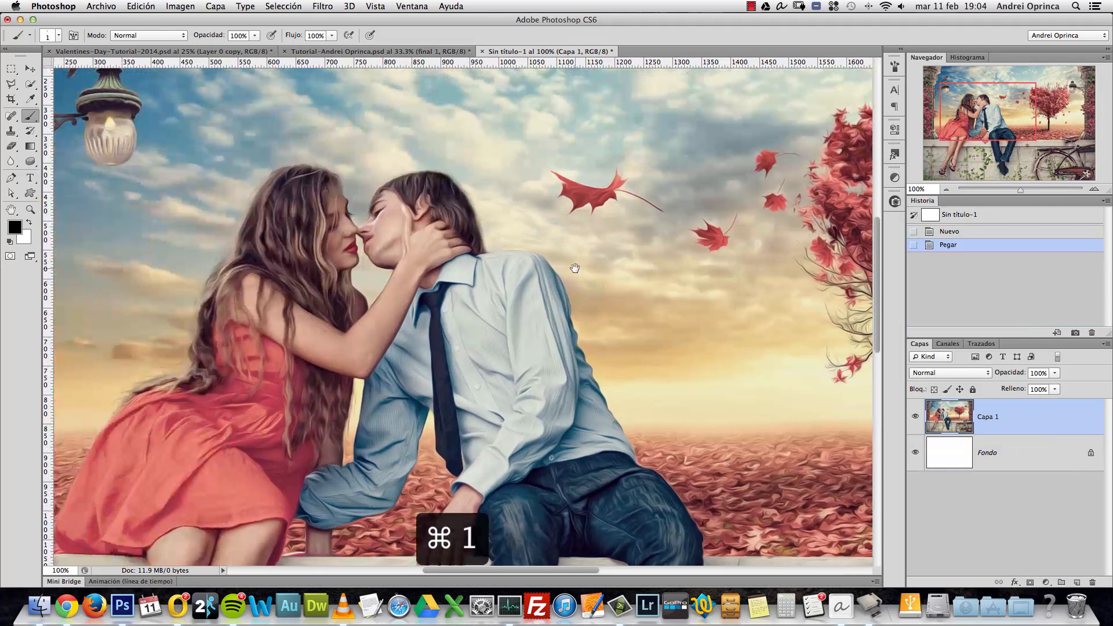
Step: Resize the new document to 900 pixels wide with constrained proportions and view it at 100%
key(alt+super+i)
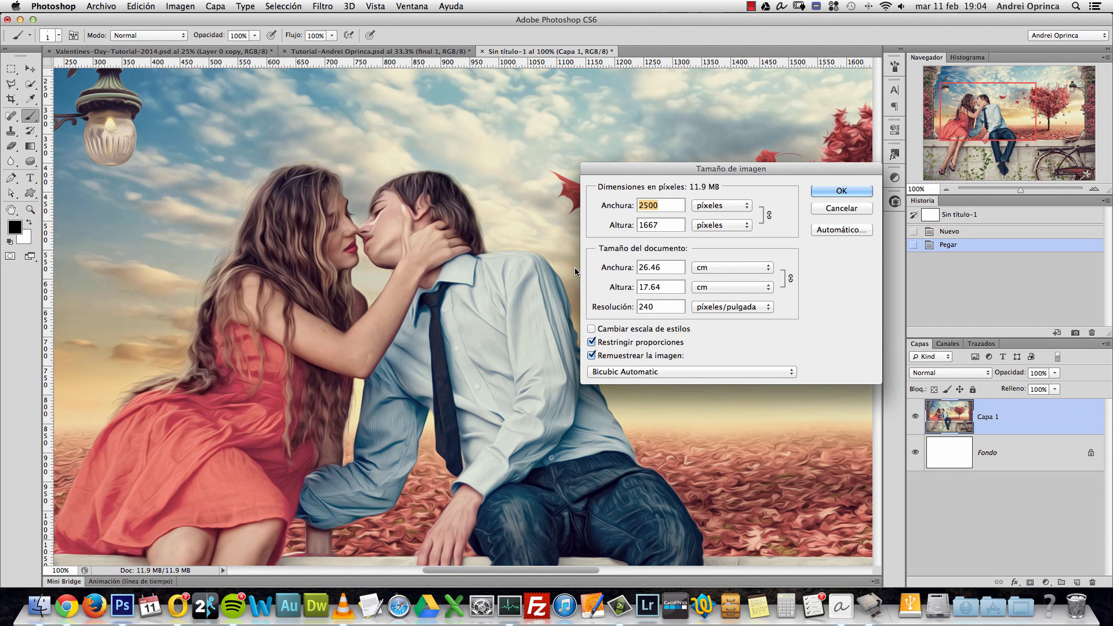
text(9)
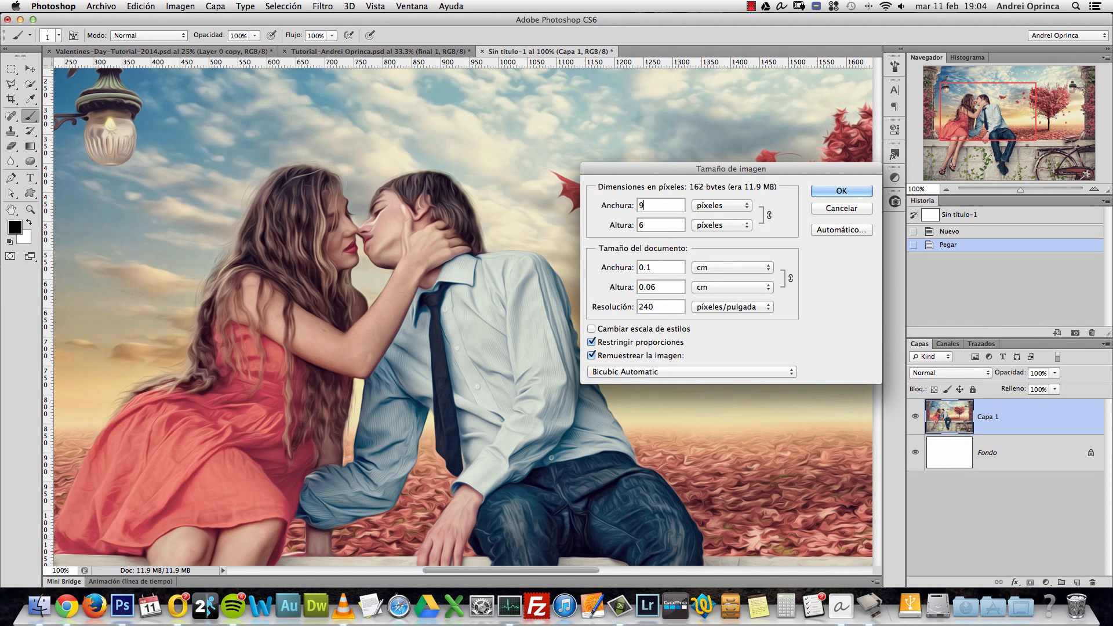
text(00)
key(Return)
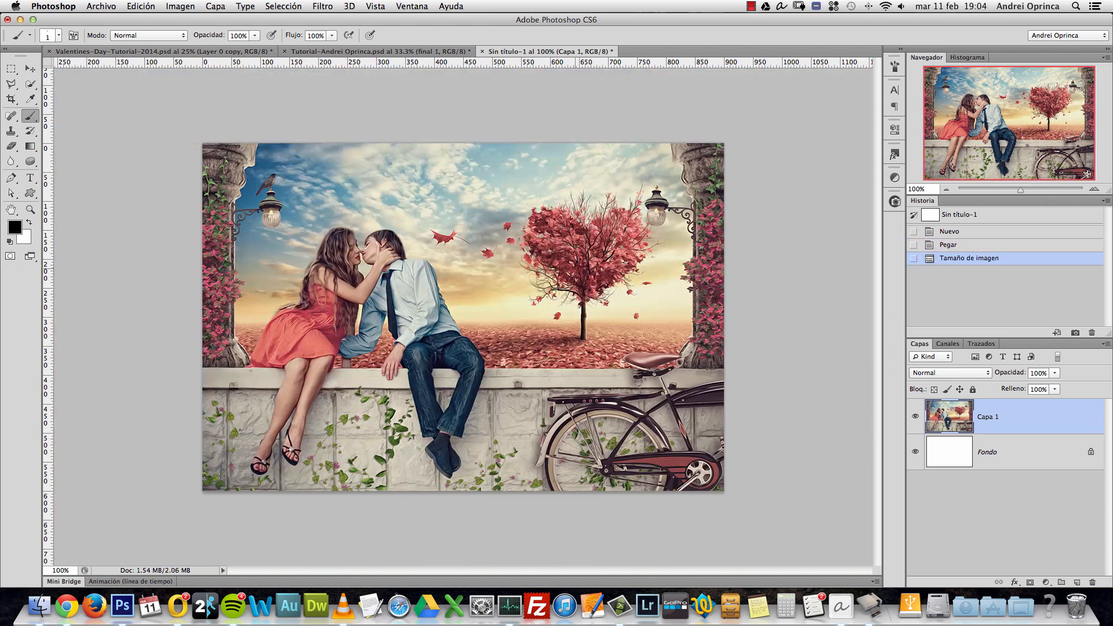
key(super+1)
Step: Return to the layered tutorial document, compare it at 100% with and without final 1, and expand that layer's smart filters
click(430, 51)
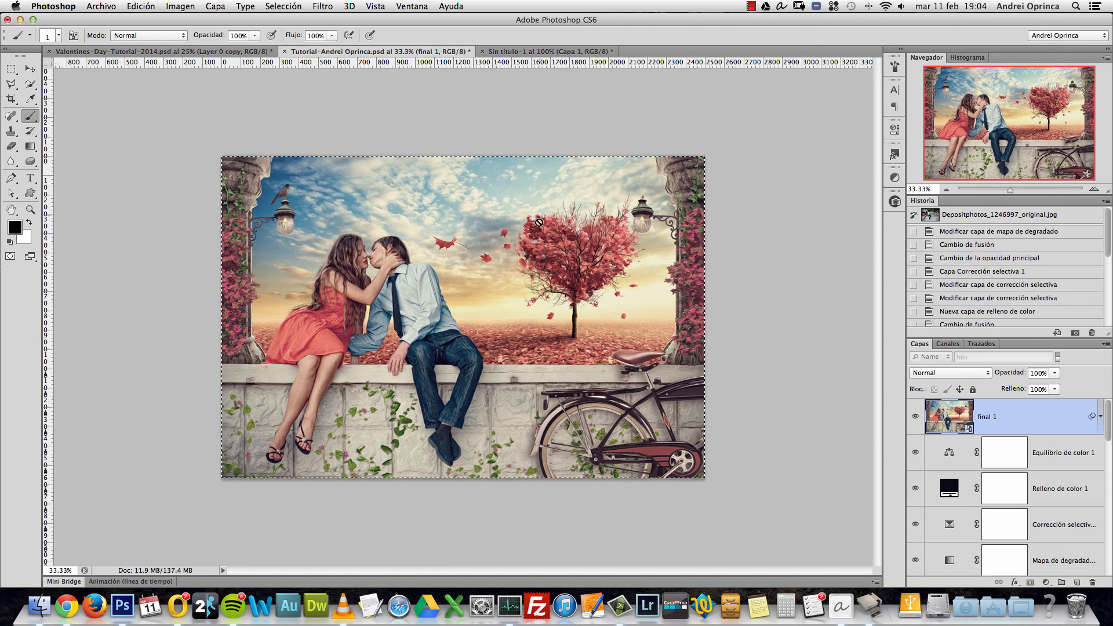
key(super+1)
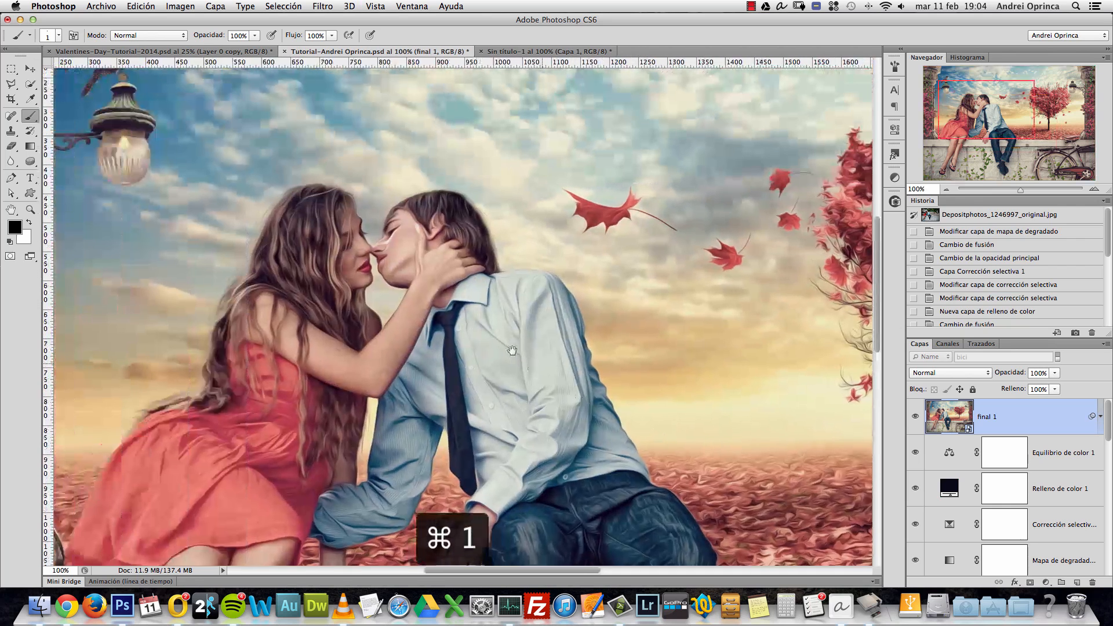
click(916, 416)
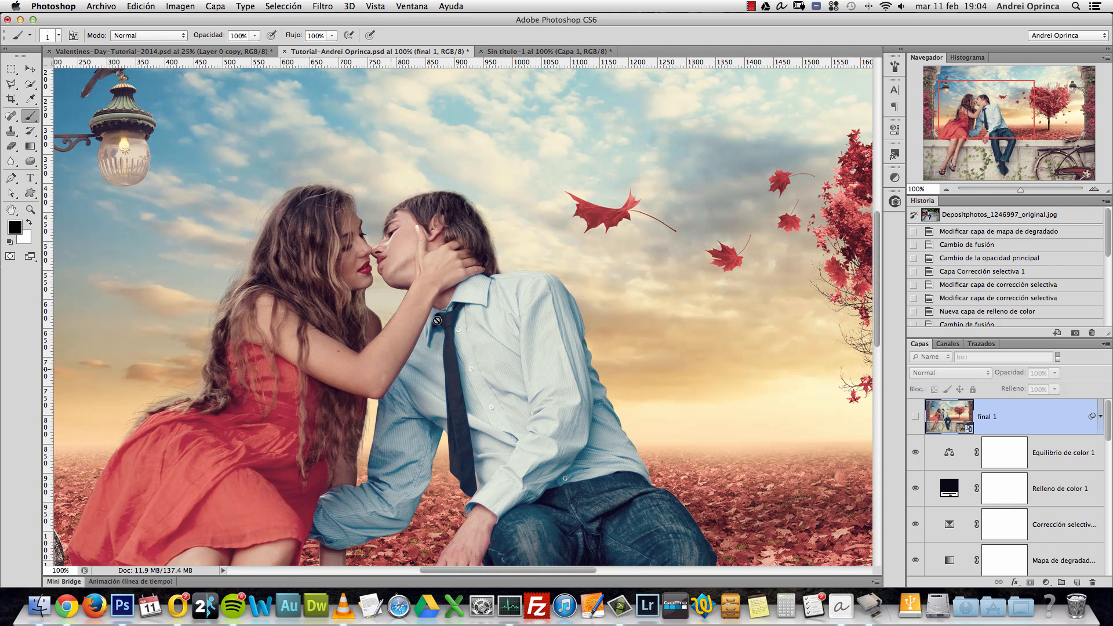
click(915, 417)
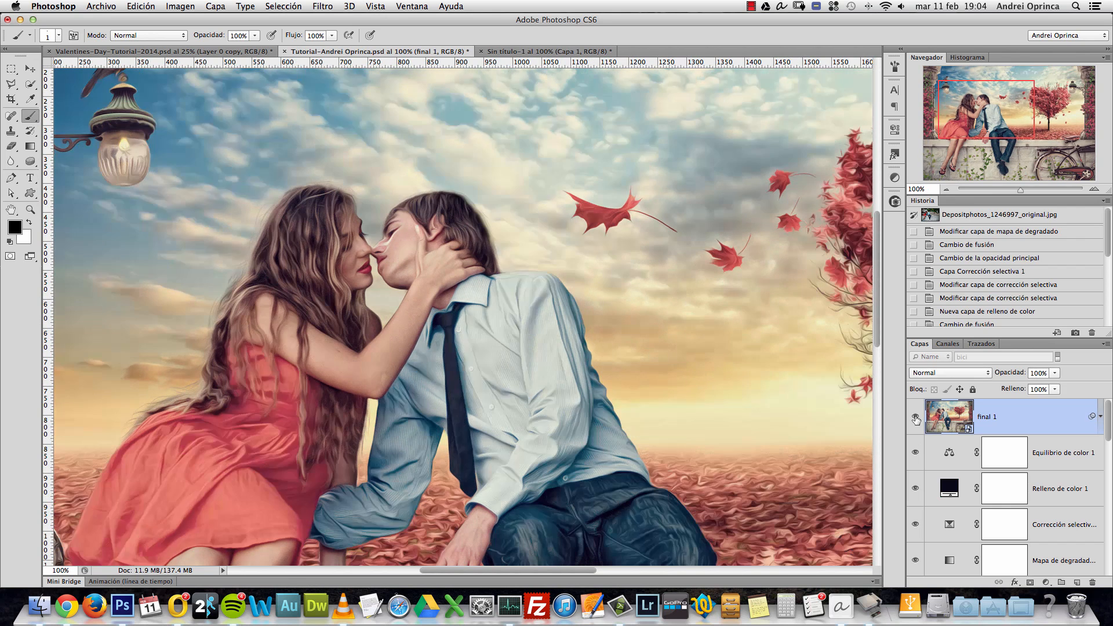
click(915, 417)
click(915, 417)
click(1100, 416)
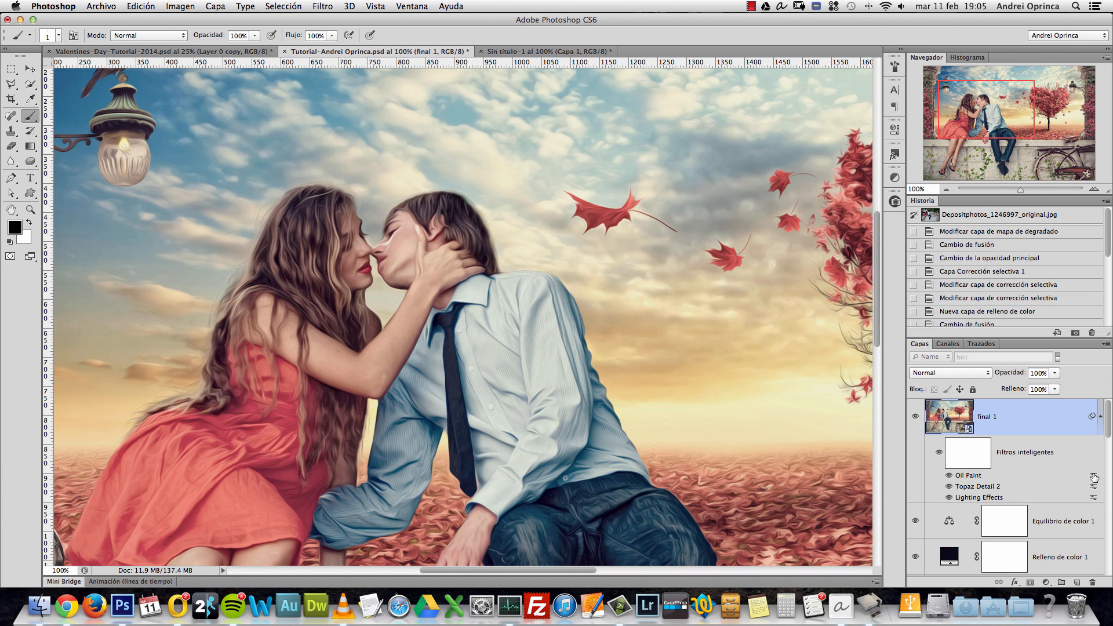
Step: Set the Oil Paint smart filter's blending opacity to 56% on final 1 and compare the image with and without that filter
double_click(1093, 478)
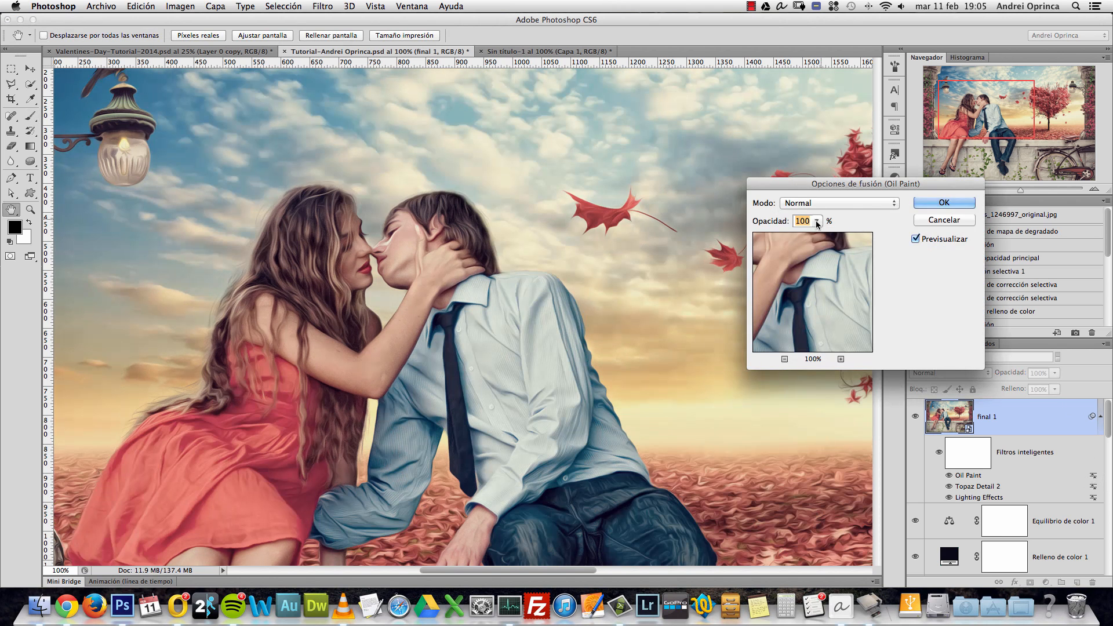
click(816, 221)
drag(820, 234, 795, 235)
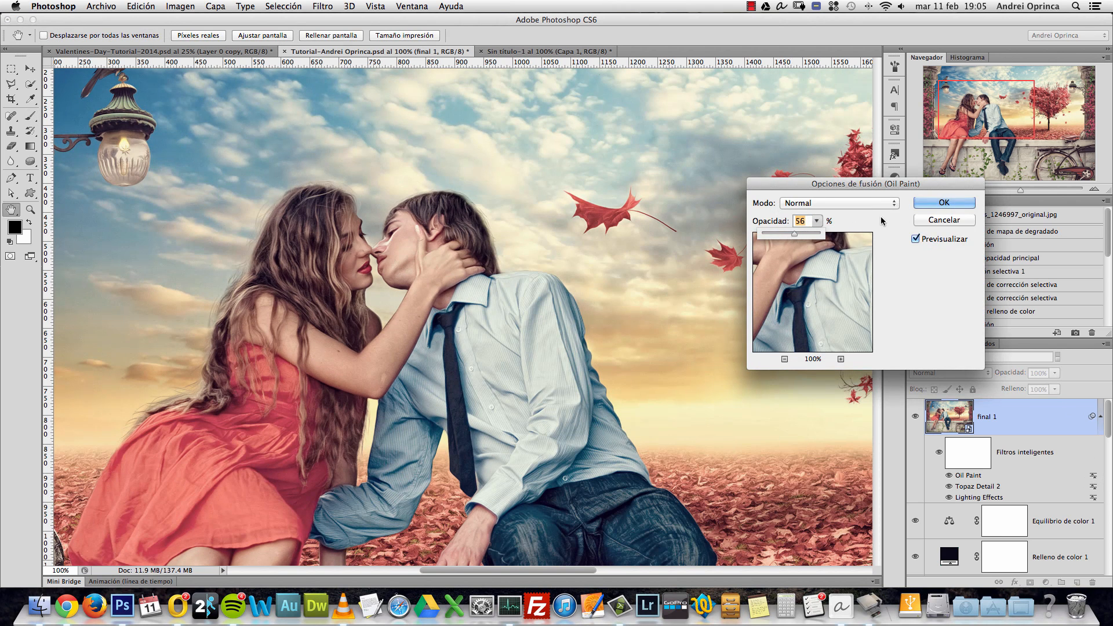
click(944, 202)
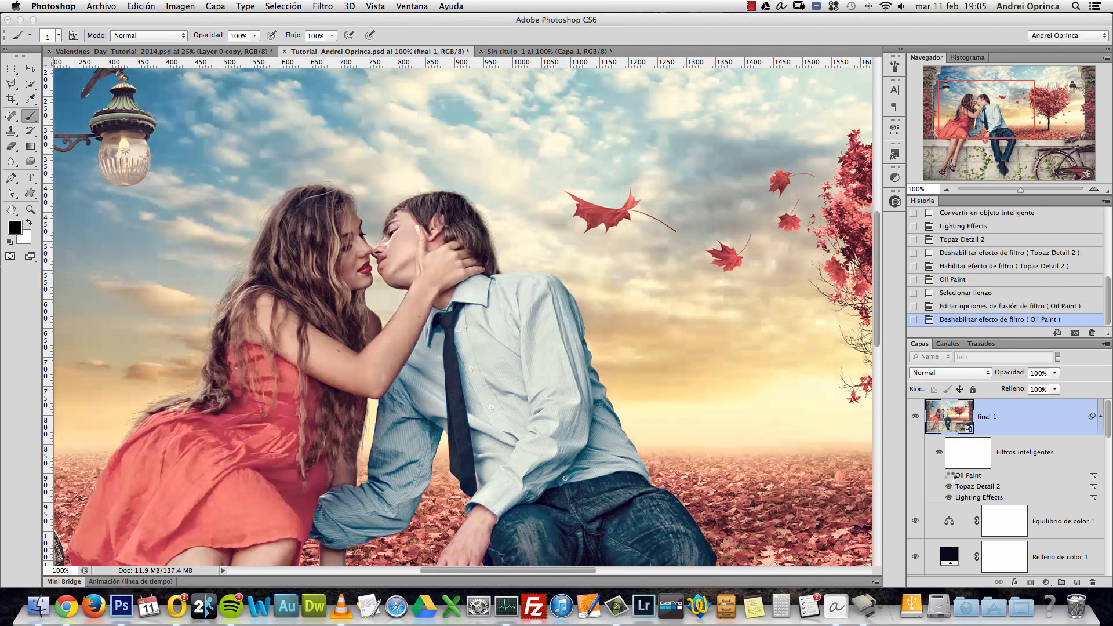
click(949, 476)
Step: Clear the canvas selection and add a Levels adjustment layer above final 1 with the RGB white input level at 247
key(super+d)
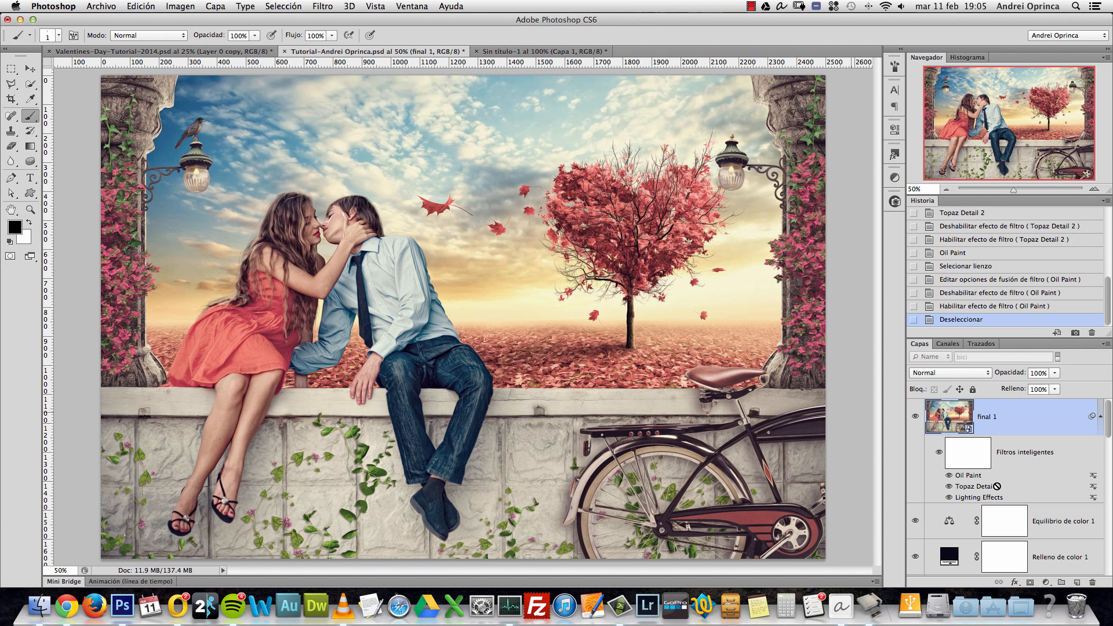
click(1046, 582)
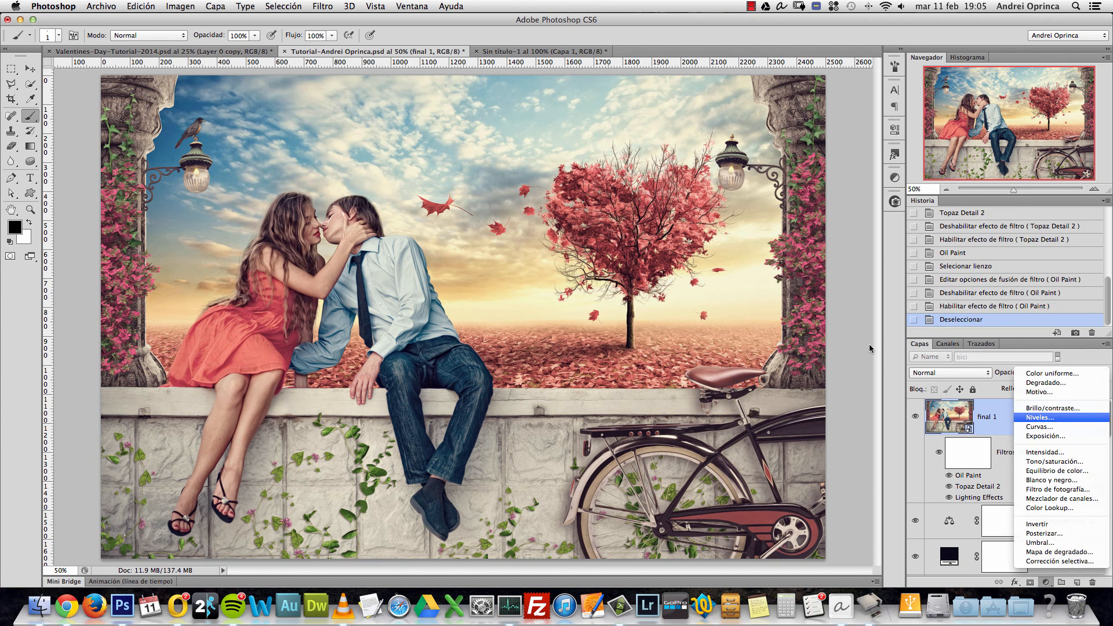
click(1053, 420)
drag(861, 242, 861, 242)
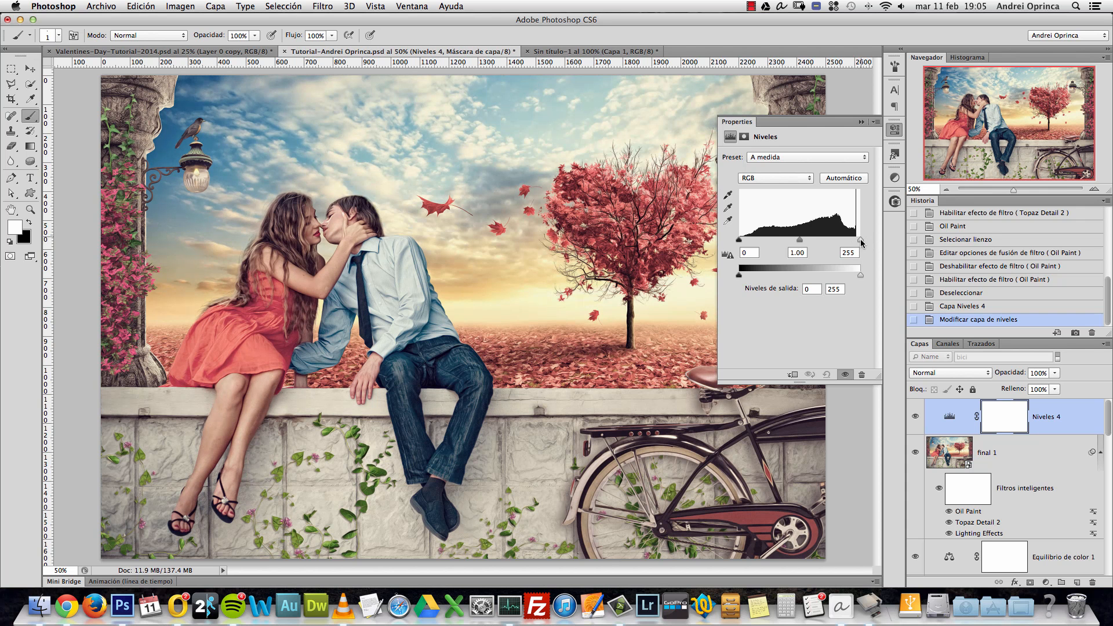
drag(858, 244, 857, 244)
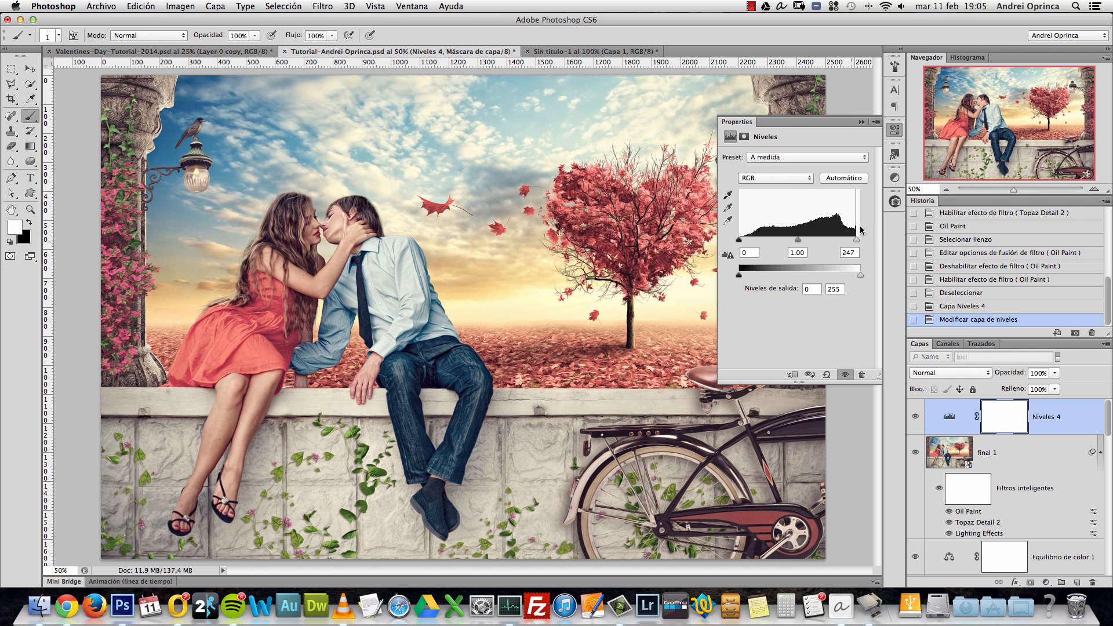
click(861, 122)
click(1094, 421)
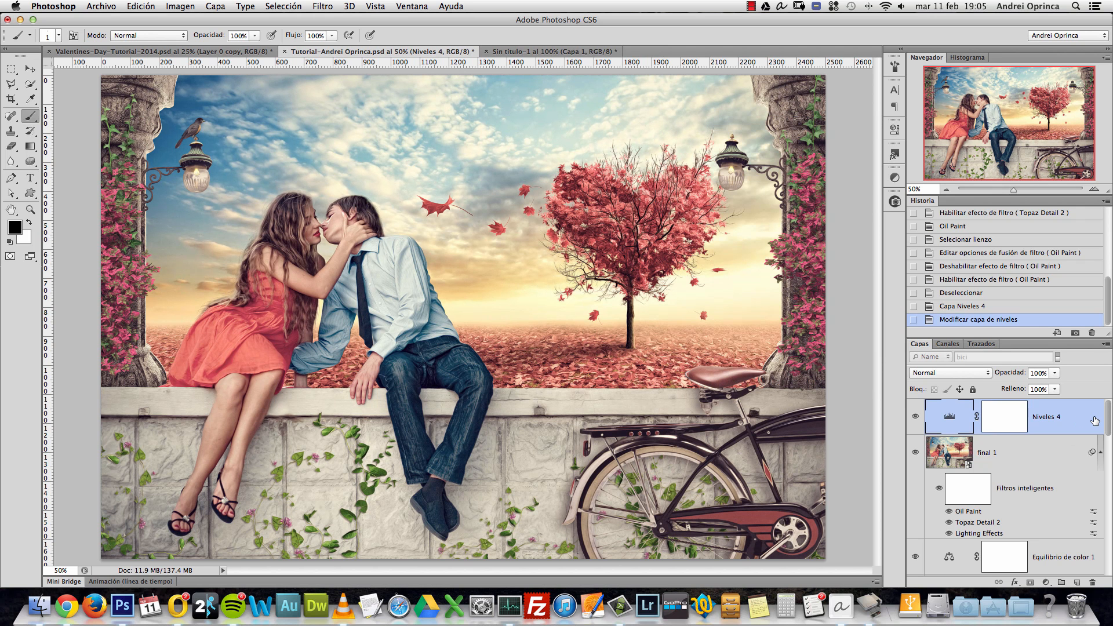